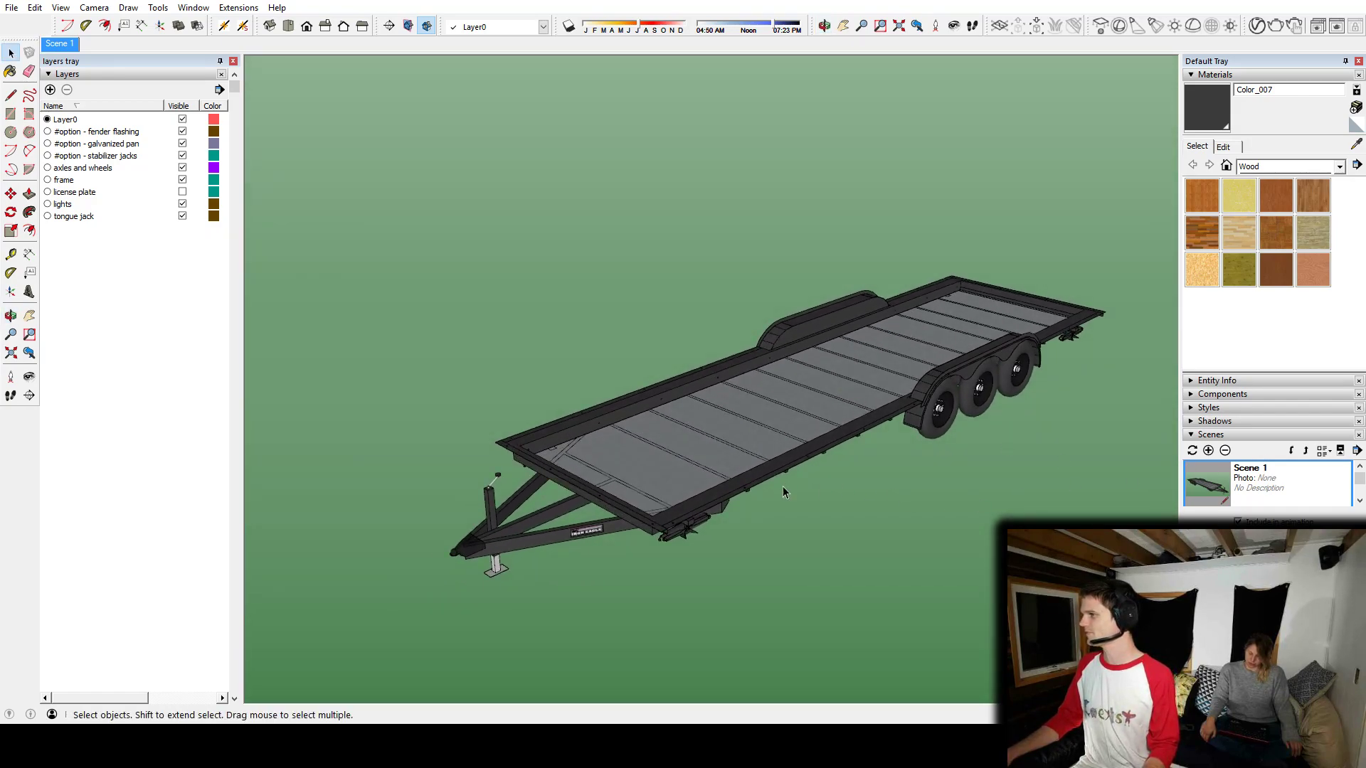
Step: Edit the current style's background settings to give the model a plain white background without the green sky
middle_click_drag(783, 487, 759, 466)
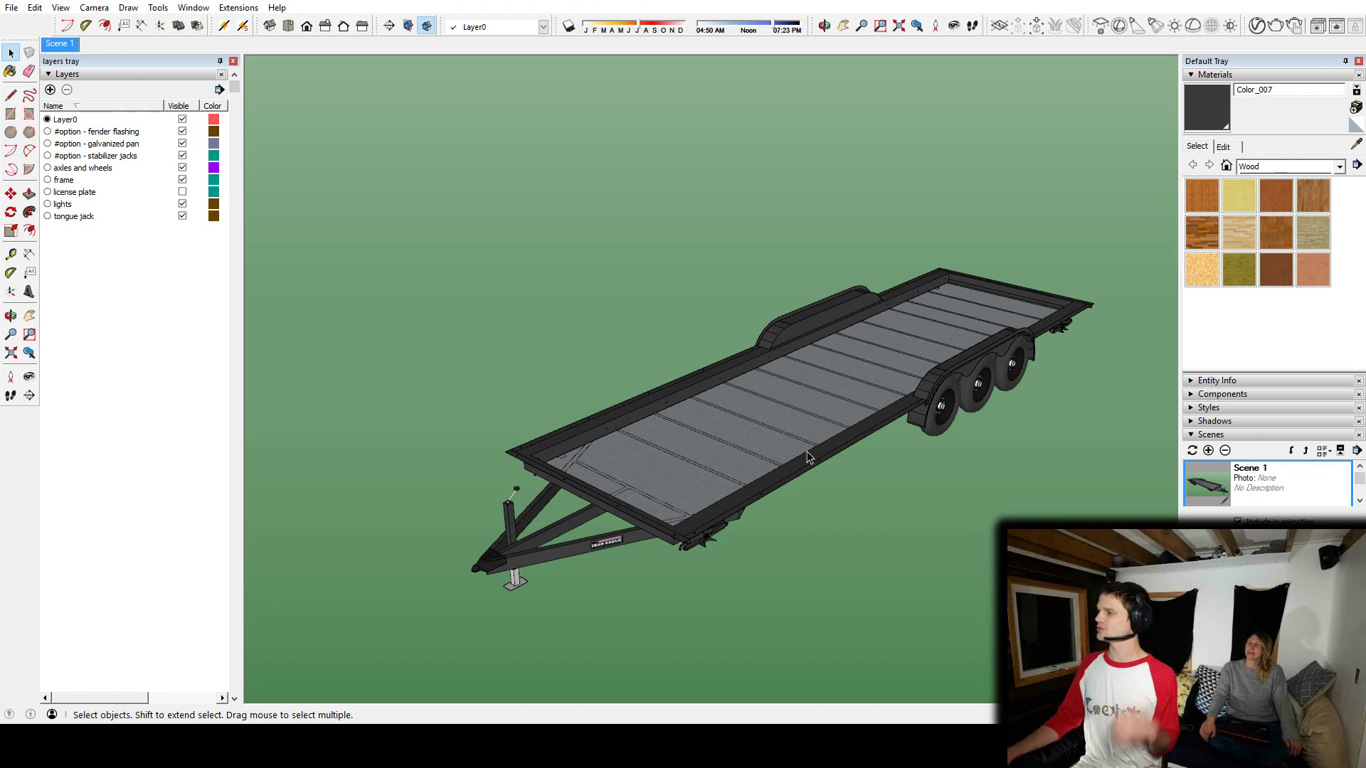
left_click(1190, 438)
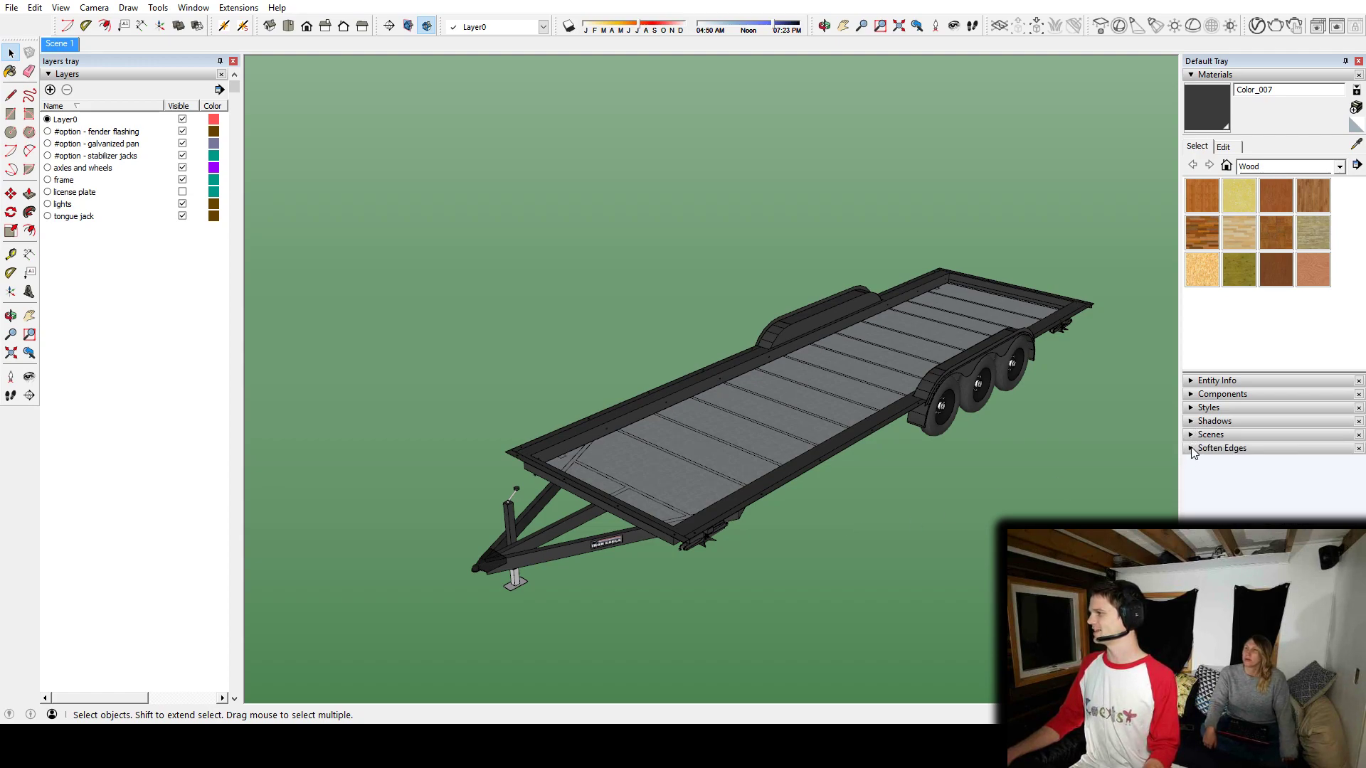
left_click(1194, 409)
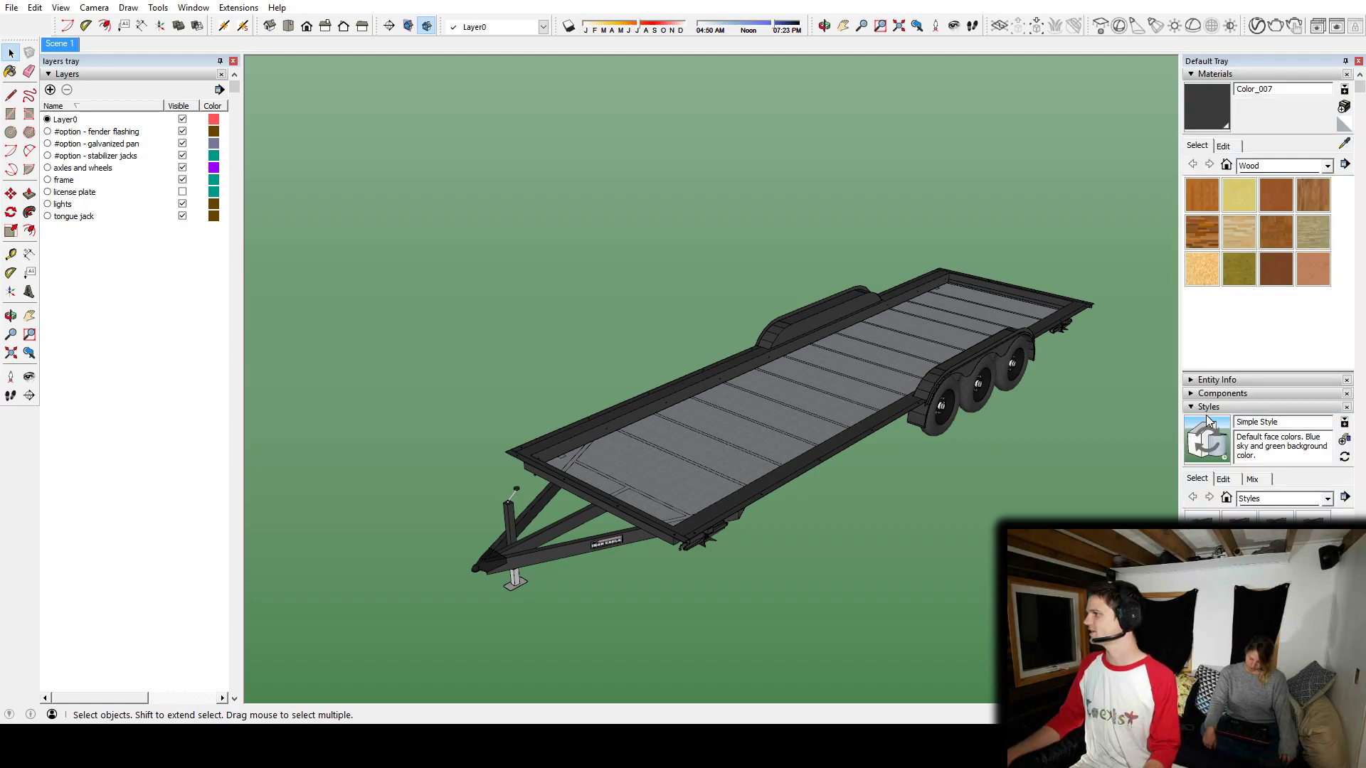
left_click(1222, 480)
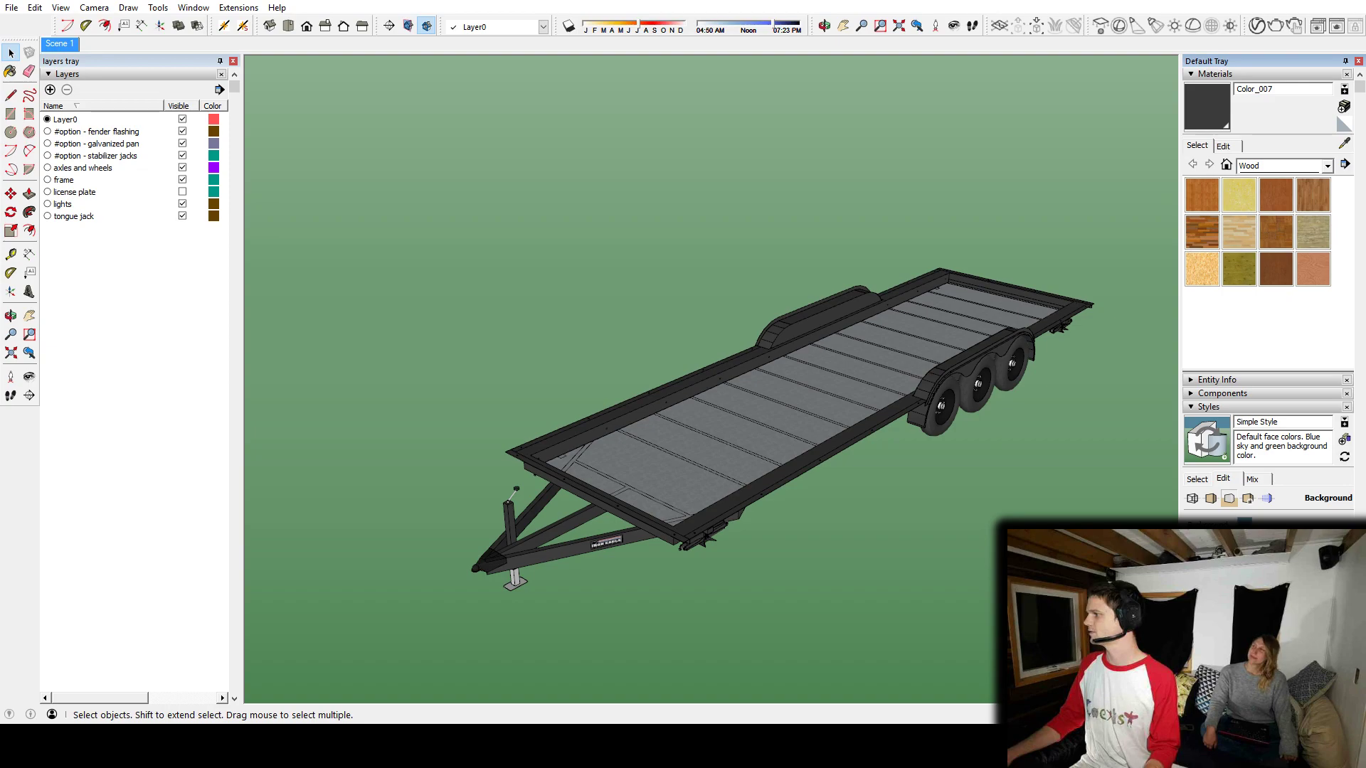
left_click(1191, 559)
left_click(1244, 524)
left_click_drag(436, 193, 480, 194)
left_click(434, 221)
Step: Draw a rectangle over the galvanized pan, spanning between opposite inner corners of the trailer frame
middle_click_drag(610, 430, 874, 570)
scroll(971, 443, "up", 1)
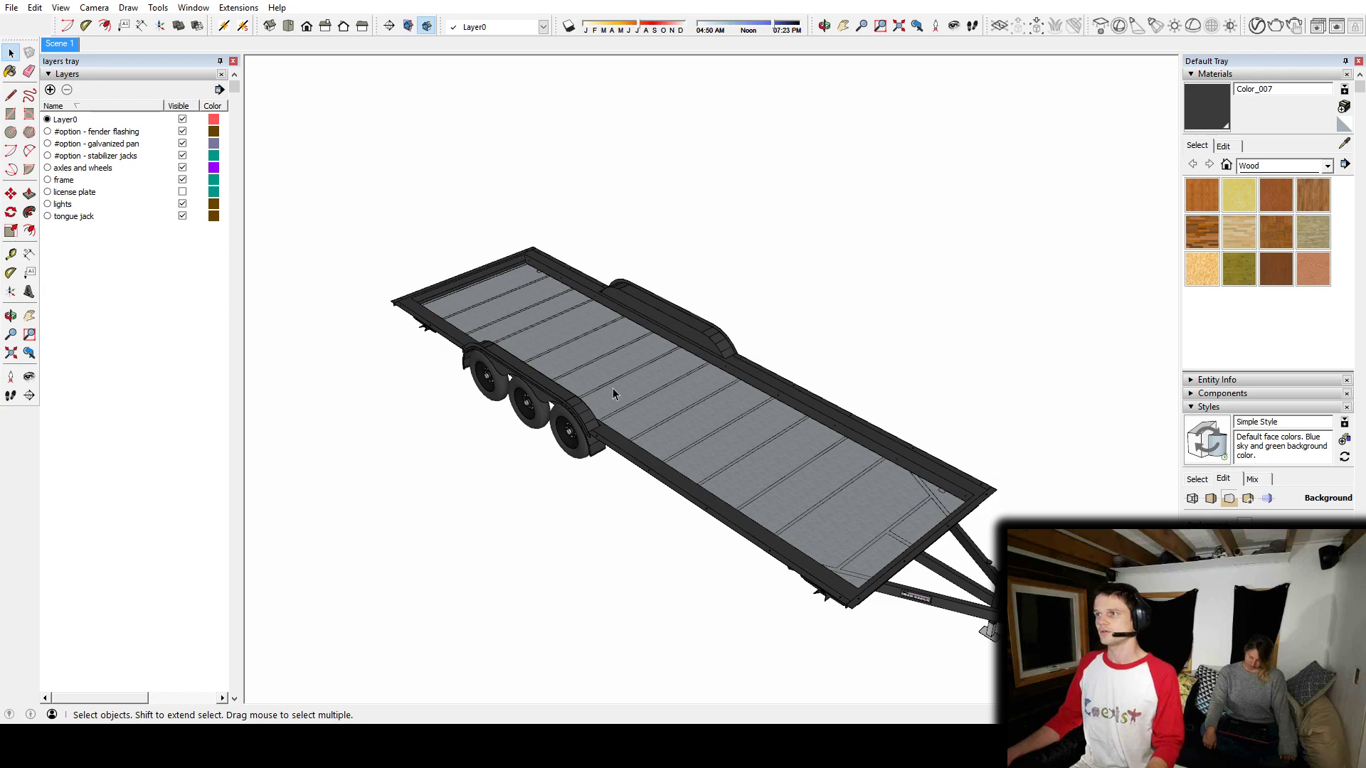
scroll(558, 305, "up", 2)
middle_click_drag(558, 305, 740, 409, "shift")
scroll(614, 340, "up", 6)
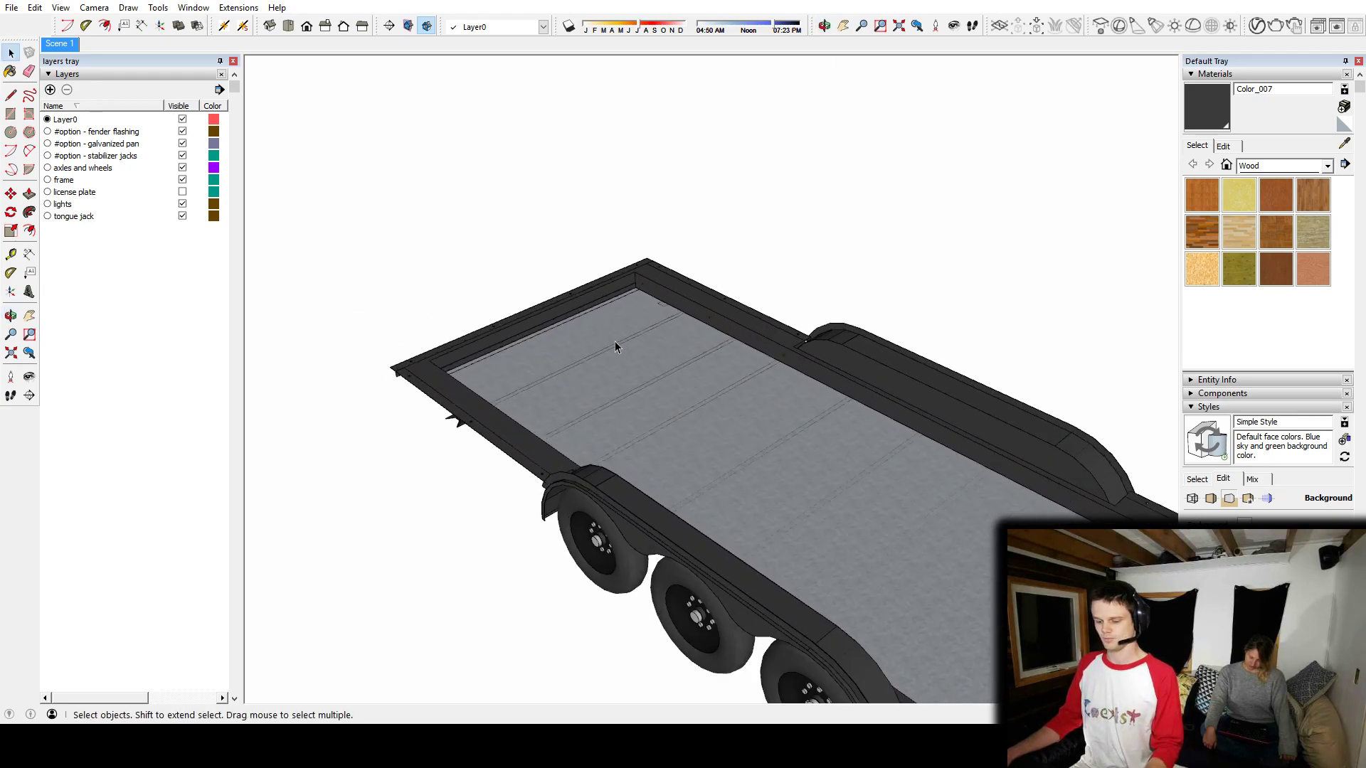
key("r")
middle_click_drag(684, 145, 669, 250, "shift")
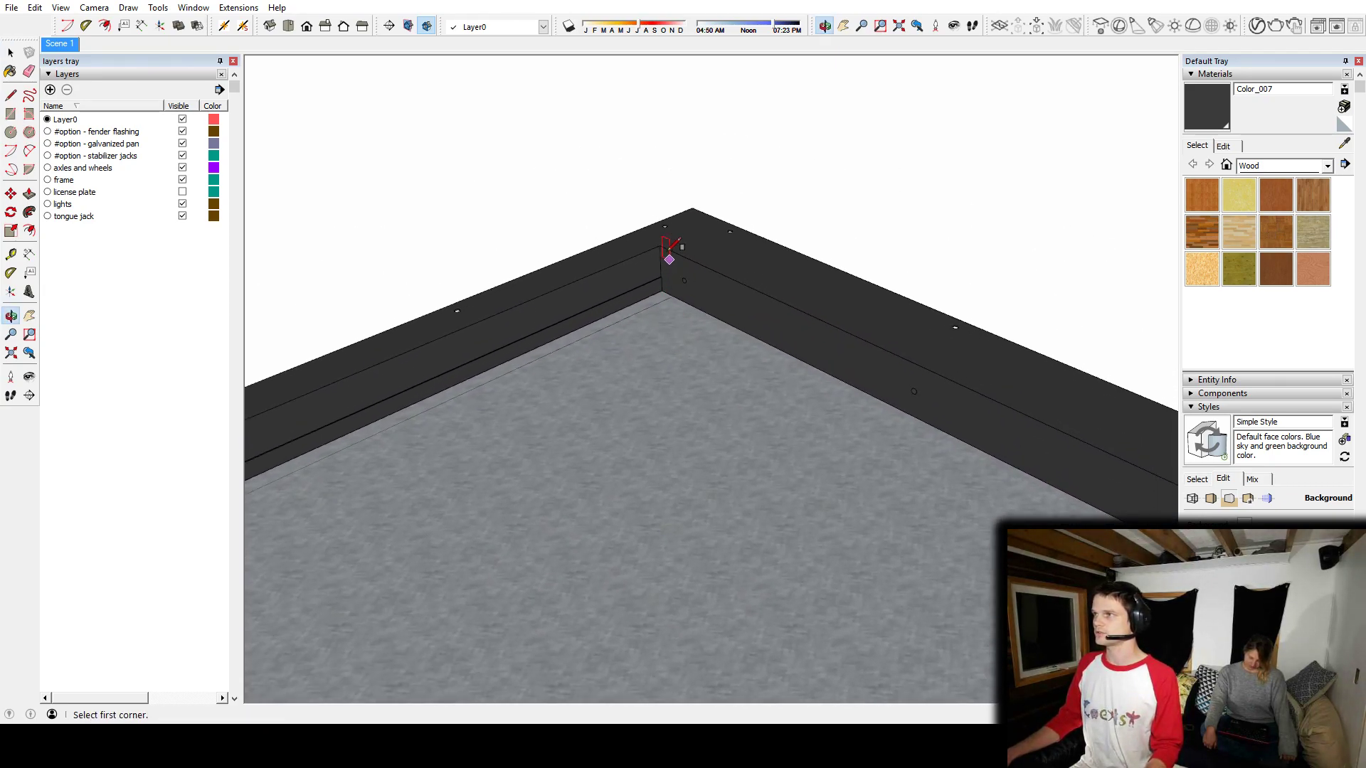
scroll(660, 244, "down", 6)
middle_click_drag(722, 344, 593, 340)
left_click(763, 477)
Step: Select the pan-sized rectangle with its edges and move it straight up, clear of the trailer
middle_click_drag(670, 374, 750, 452, "shift")
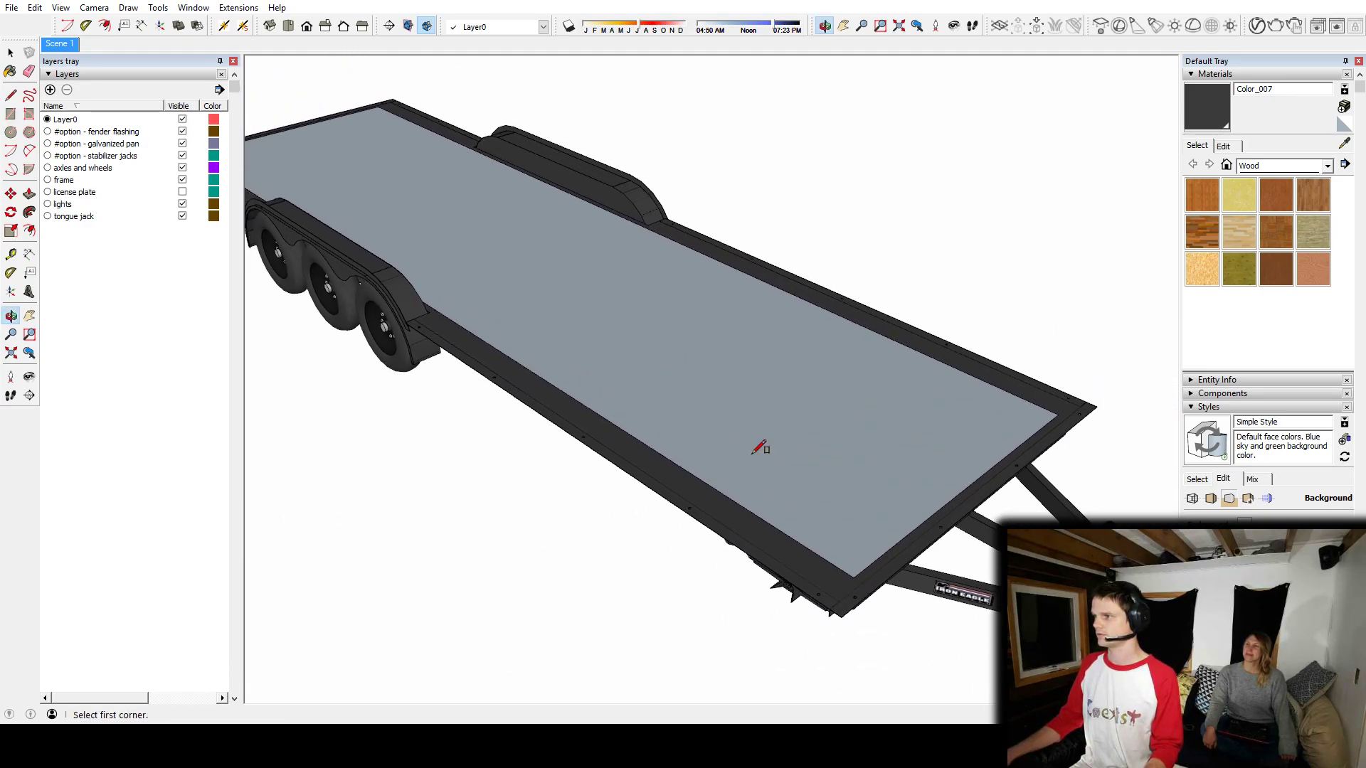
key("space")
left_click(735, 431)
double_click(735, 431)
key("m")
left_click(733, 418)
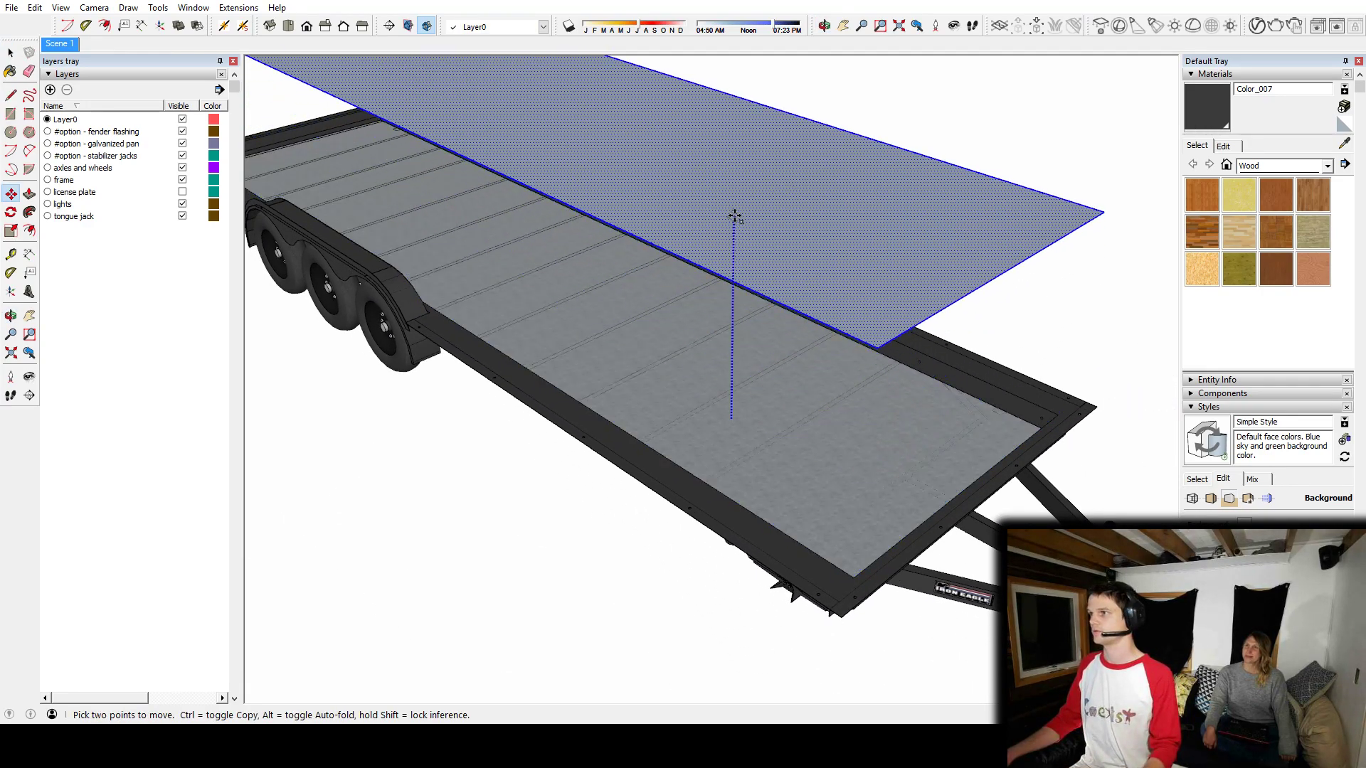
left_click(734, 218)
Step: Push/Pull the raised rectangle downward to turn it into a solid slab
middle_click_drag(734, 271, 759, 308, "shift")
key("space")
key("p")
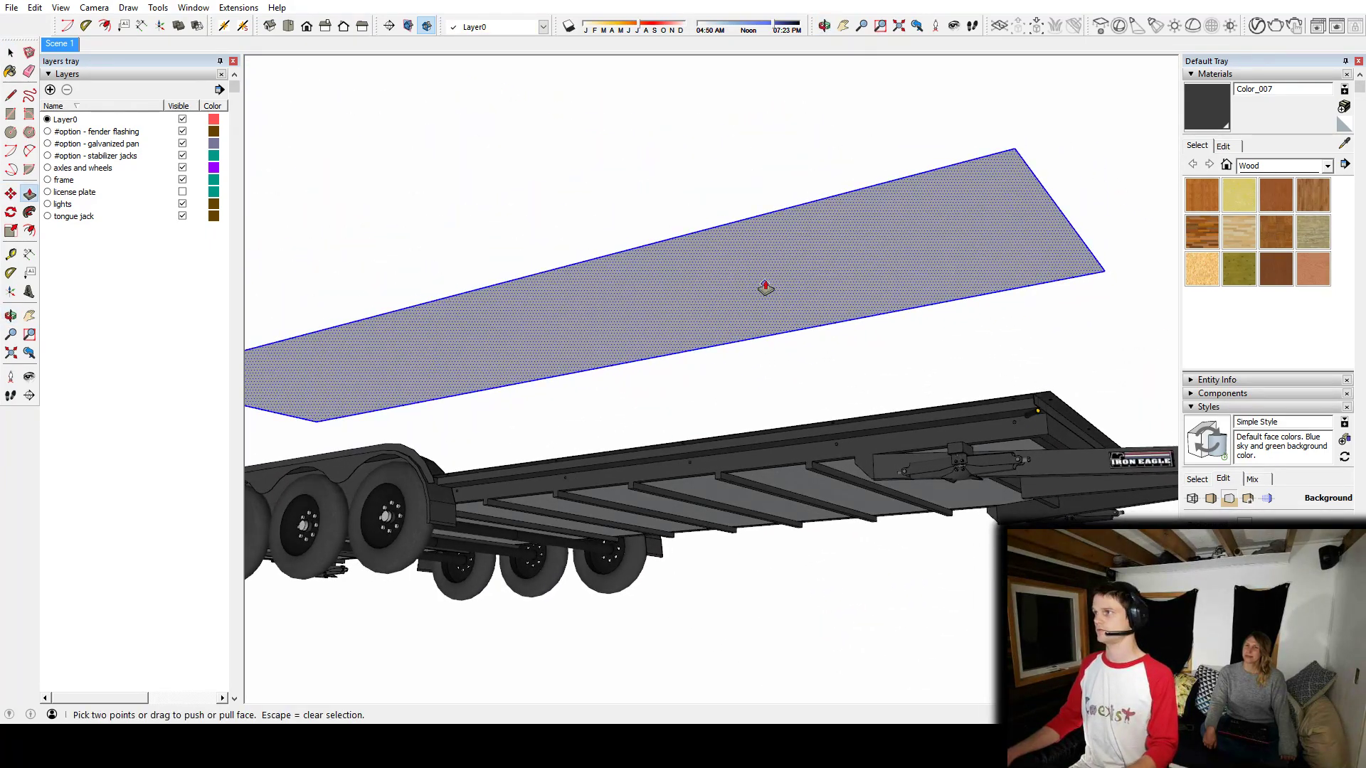
left_click(768, 282)
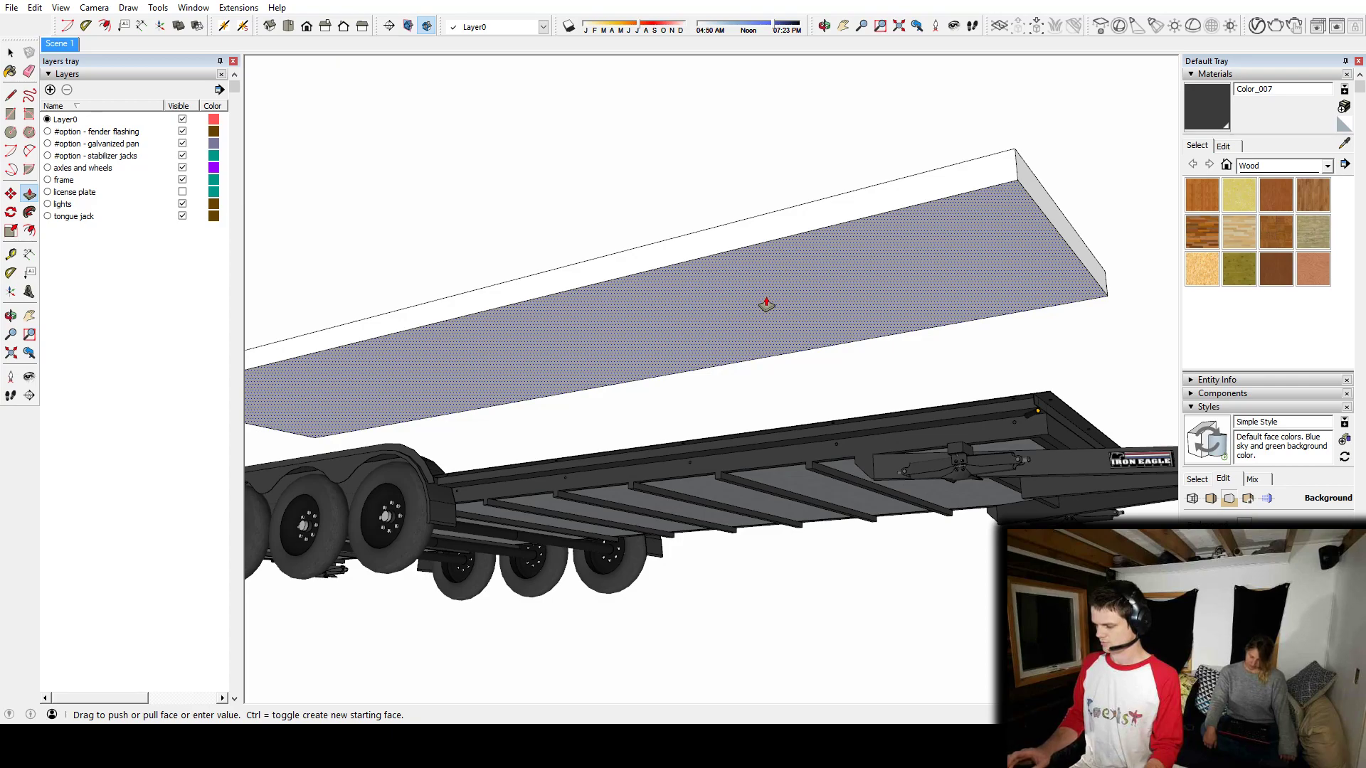
left_click(766, 299)
Step: Group the whole slab and paint it with the Wood OSB material
key("space")
triple_click(766, 297)
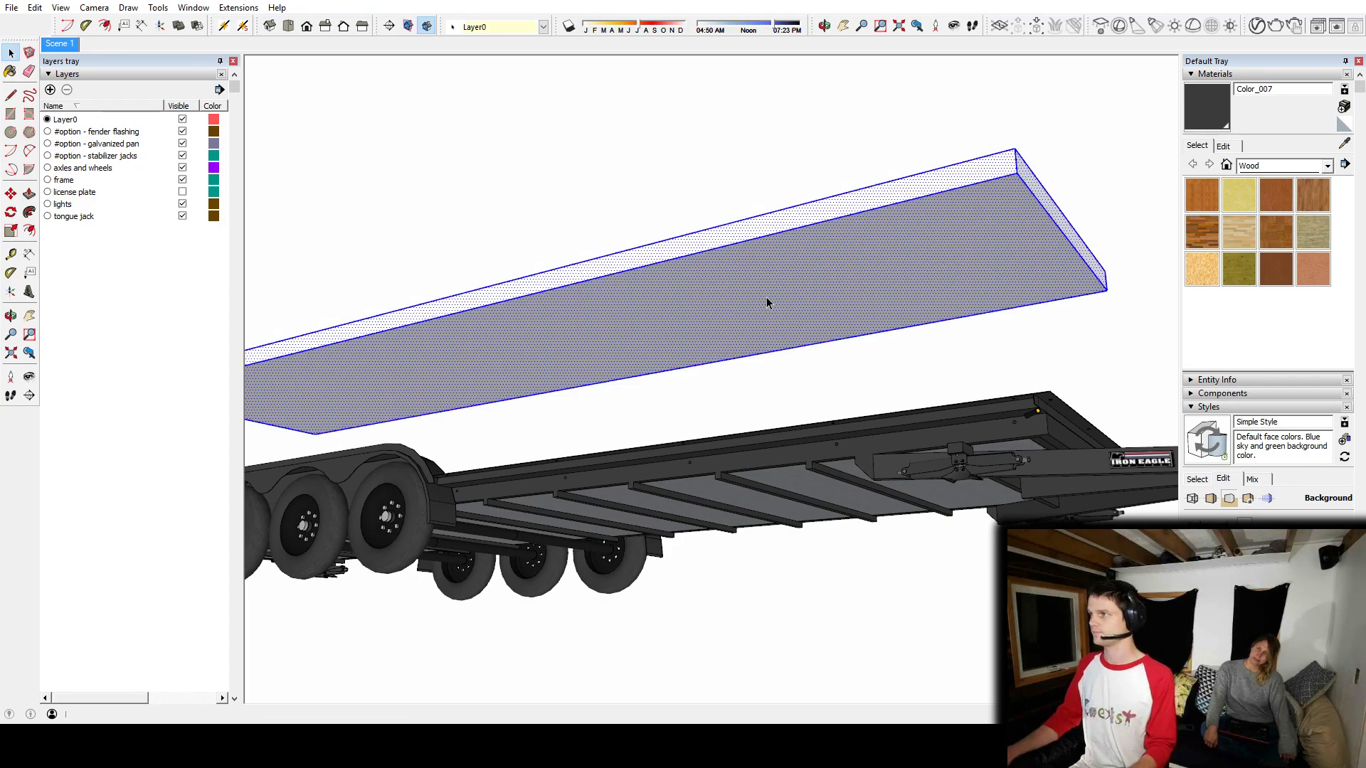
middle_click_drag(984, 211, 1071, 397)
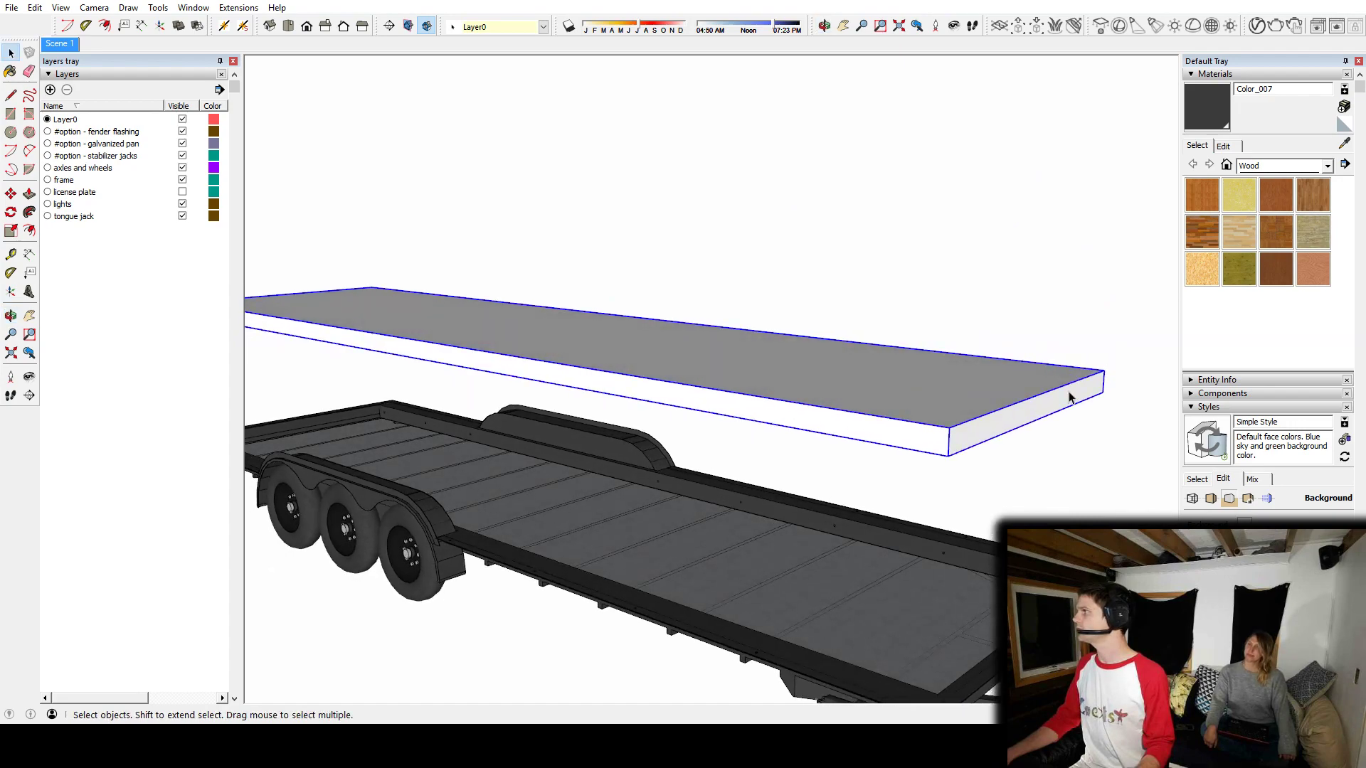
left_click(1206, 268)
left_click(830, 368)
Step: Move the OSB slab by its top corner down into the trailer frame, snapping it to the frame's inner top corner
mouse_move(634, 327)
middle_mouse_down()
mouse_move(798, 366)
mouse_move(835, 445)
mouse_move(868, 411)
mouse_move(841, 353)
middle_mouse_up()
key("m")
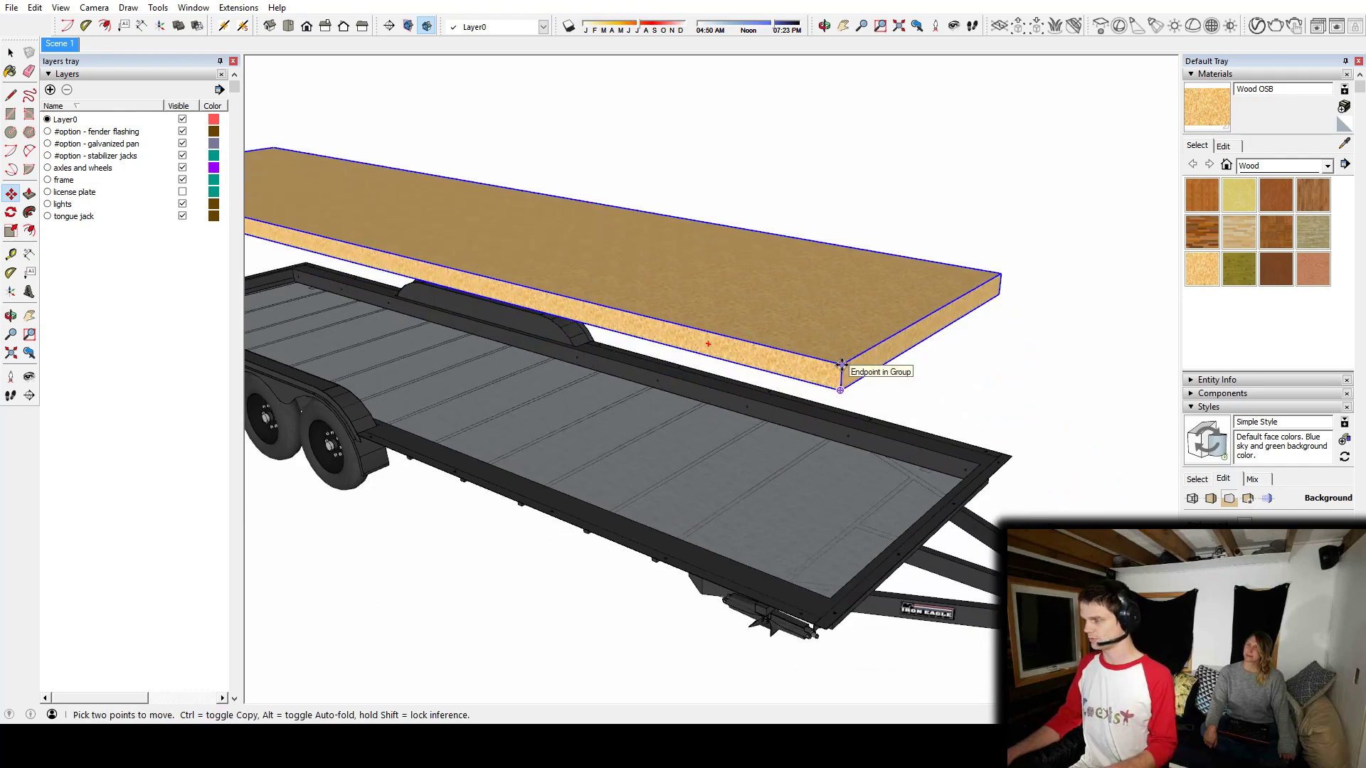
left_click(840, 364)
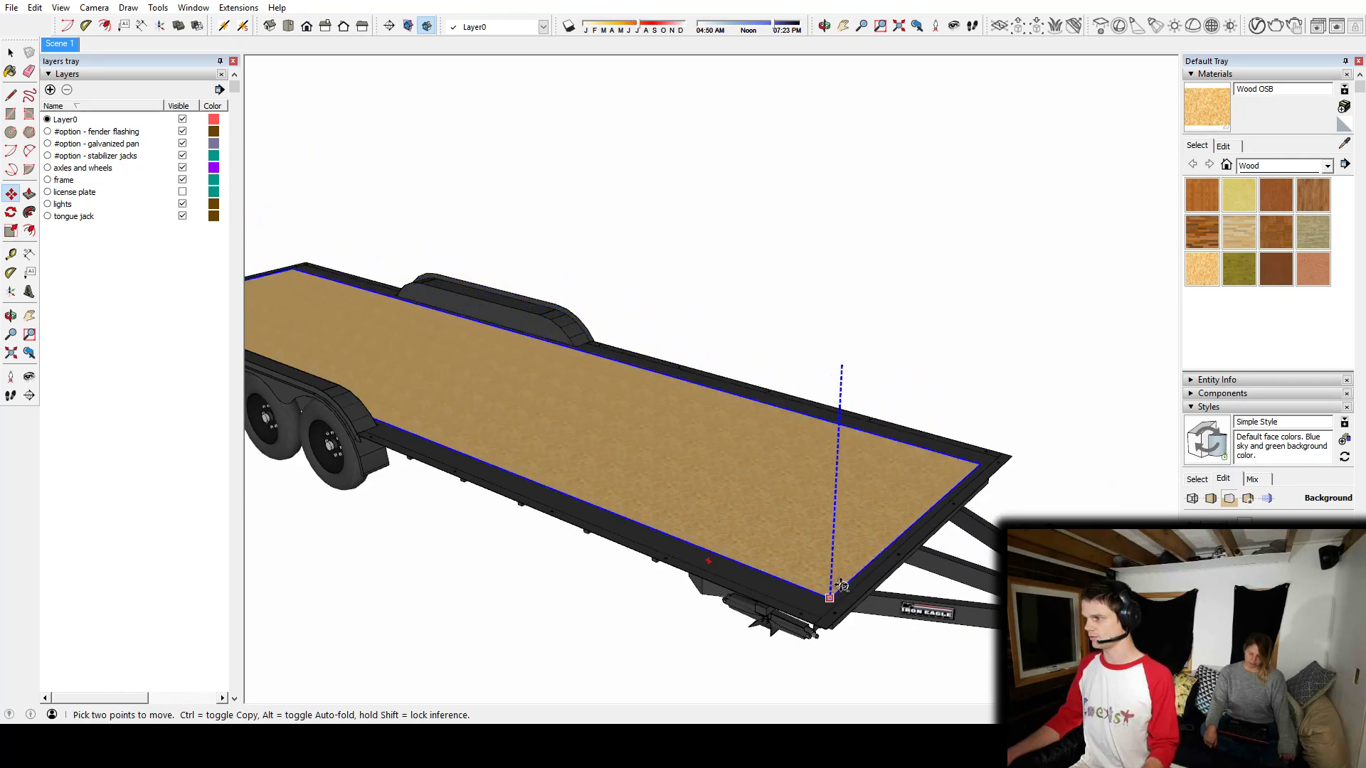
left_click(832, 590)
middle_click_drag(832, 590, 989, 562)
key("space")
left_click(422, 386)
Step: Draw a rectangle over the entire trailer deck between opposite outer corners of the frame
scroll(671, 345, "up", 5)
scroll(615, 367, "up", 2)
middle_click_drag(615, 367, 865, 214)
key("r")
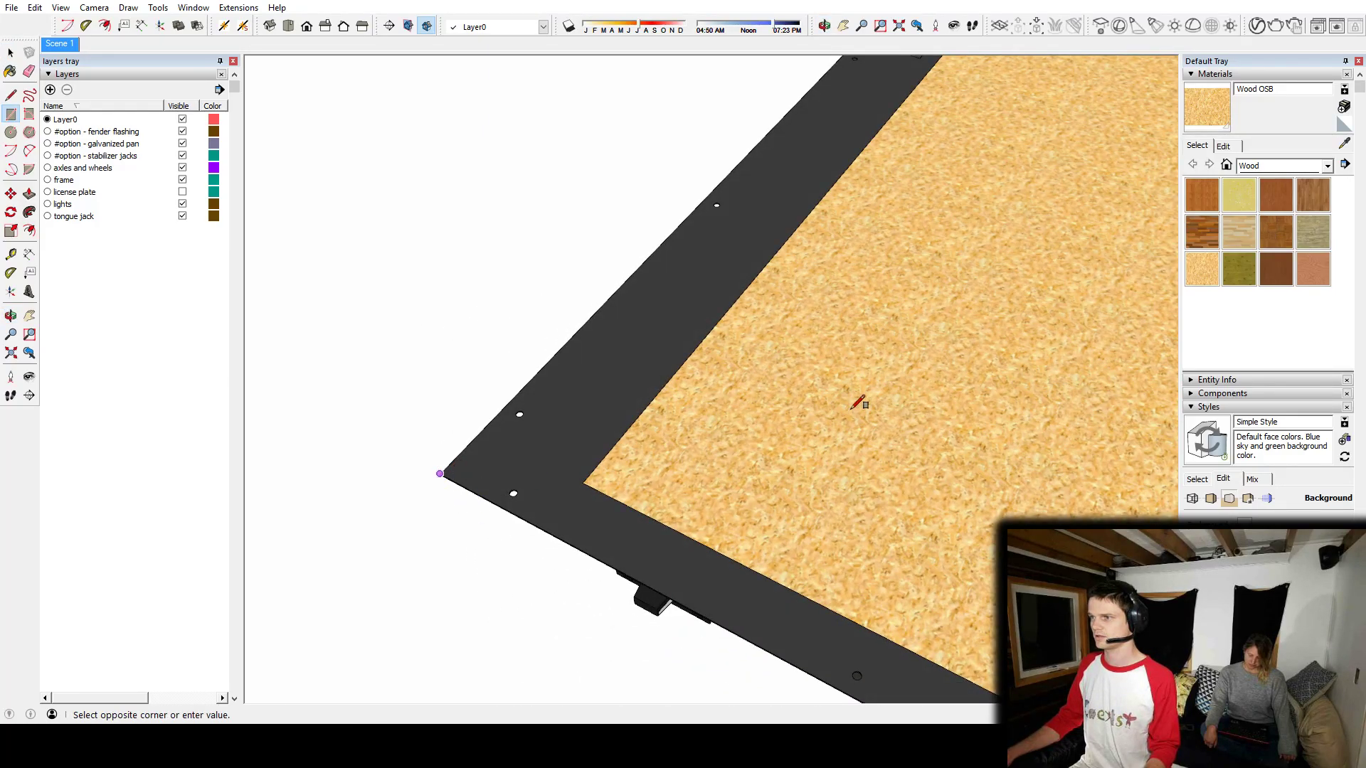
scroll(854, 407, "down", 8)
middle_click_drag(950, 288, 569, 234)
scroll(590, 393, "down", 1)
middle_click_drag(903, 391, 741, 431)
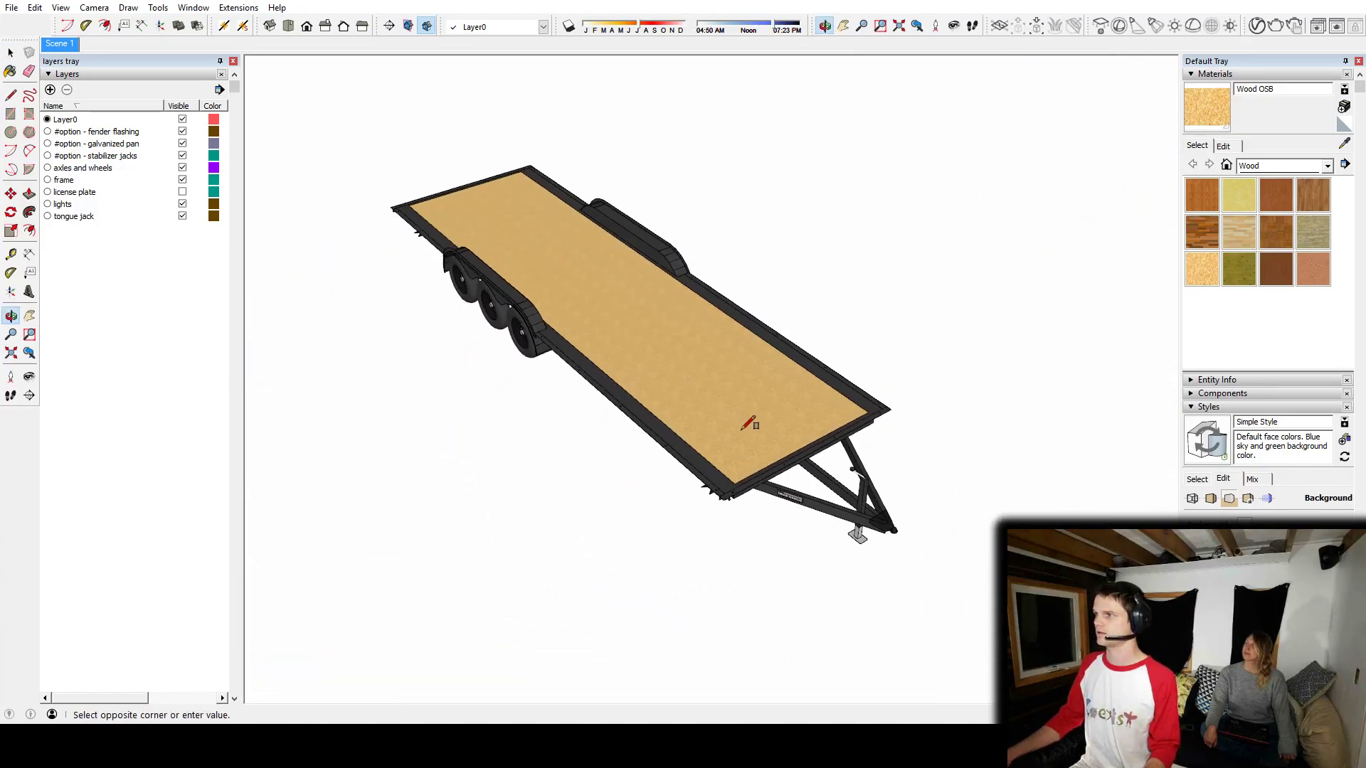
scroll(671, 529, "up", 8)
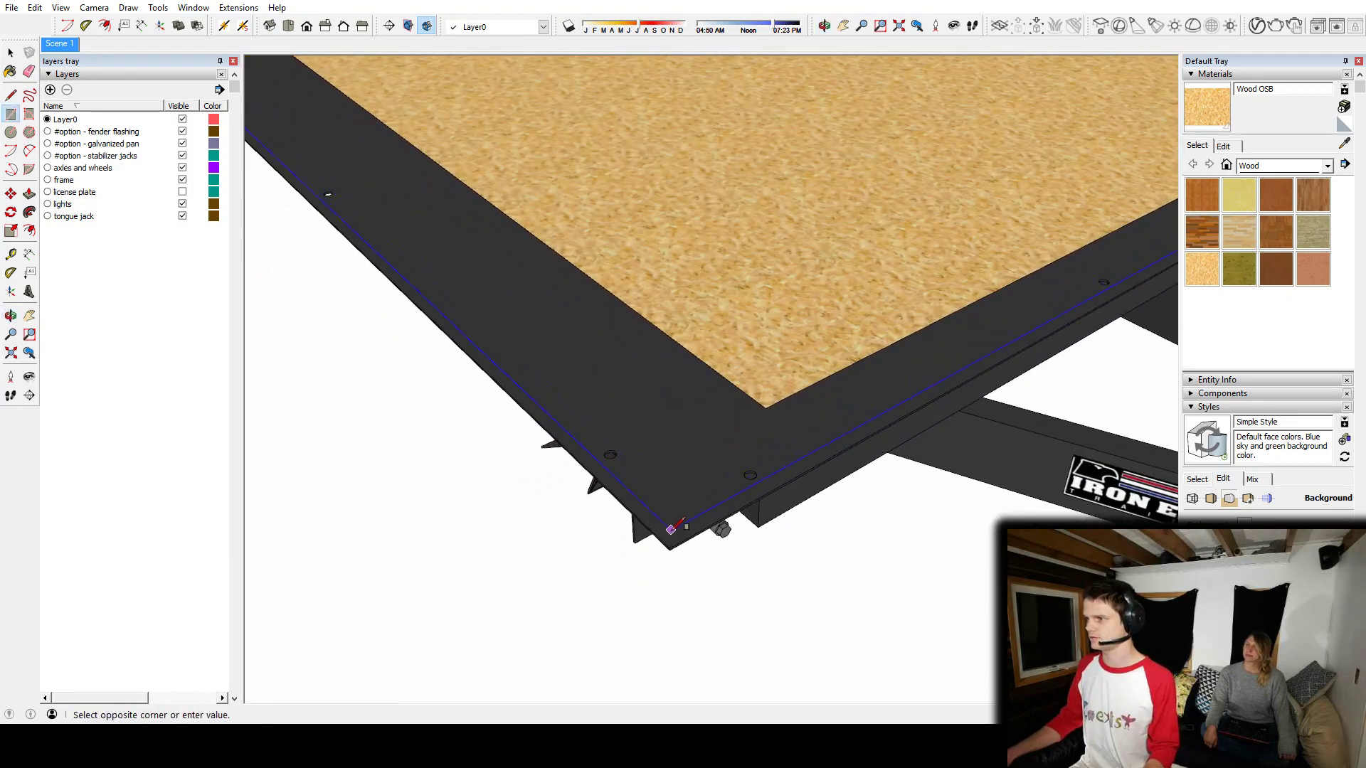
left_click(669, 548)
Step: Push/Pull the full-deck rectangle upward into a thin subfloor sheet
middle_click_drag(725, 393, 786, 388)
key("space")
key("p")
left_click(795, 431)
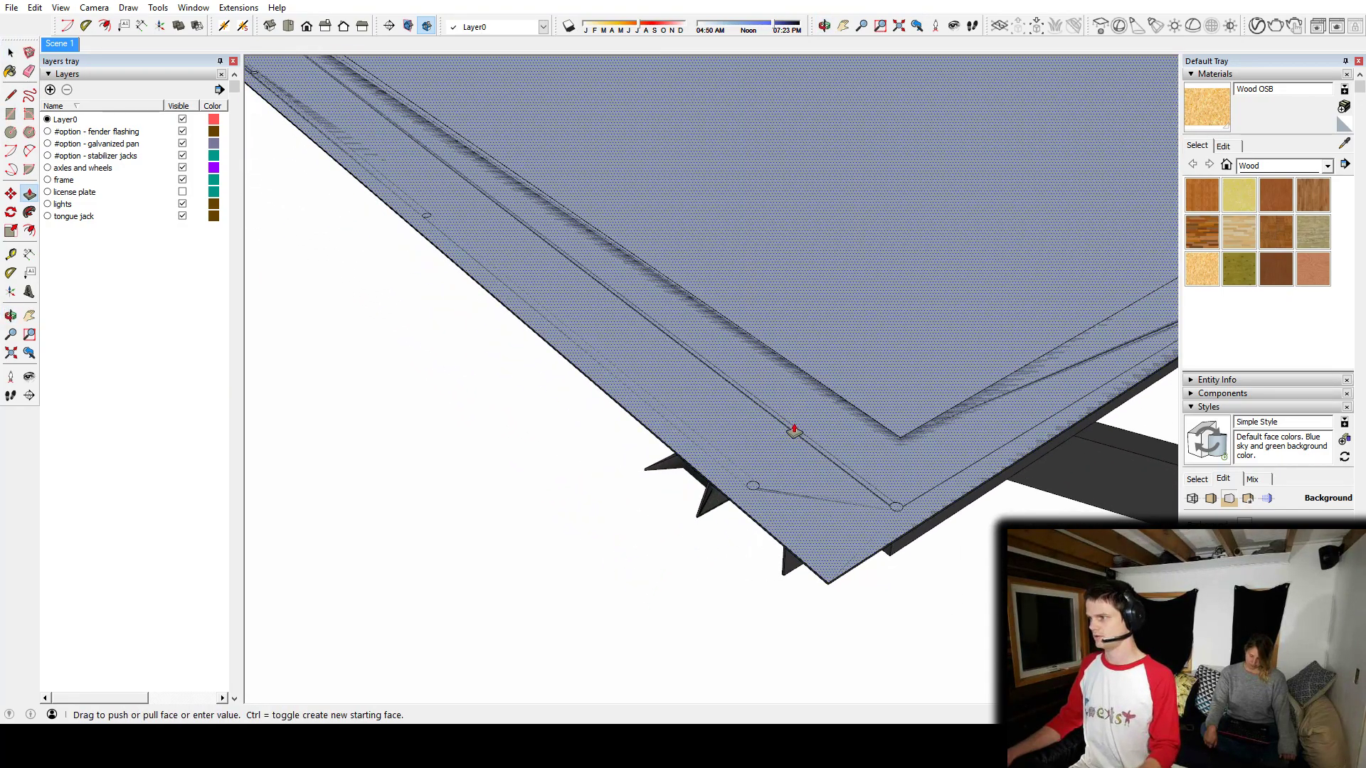
key("Return")
key("space")
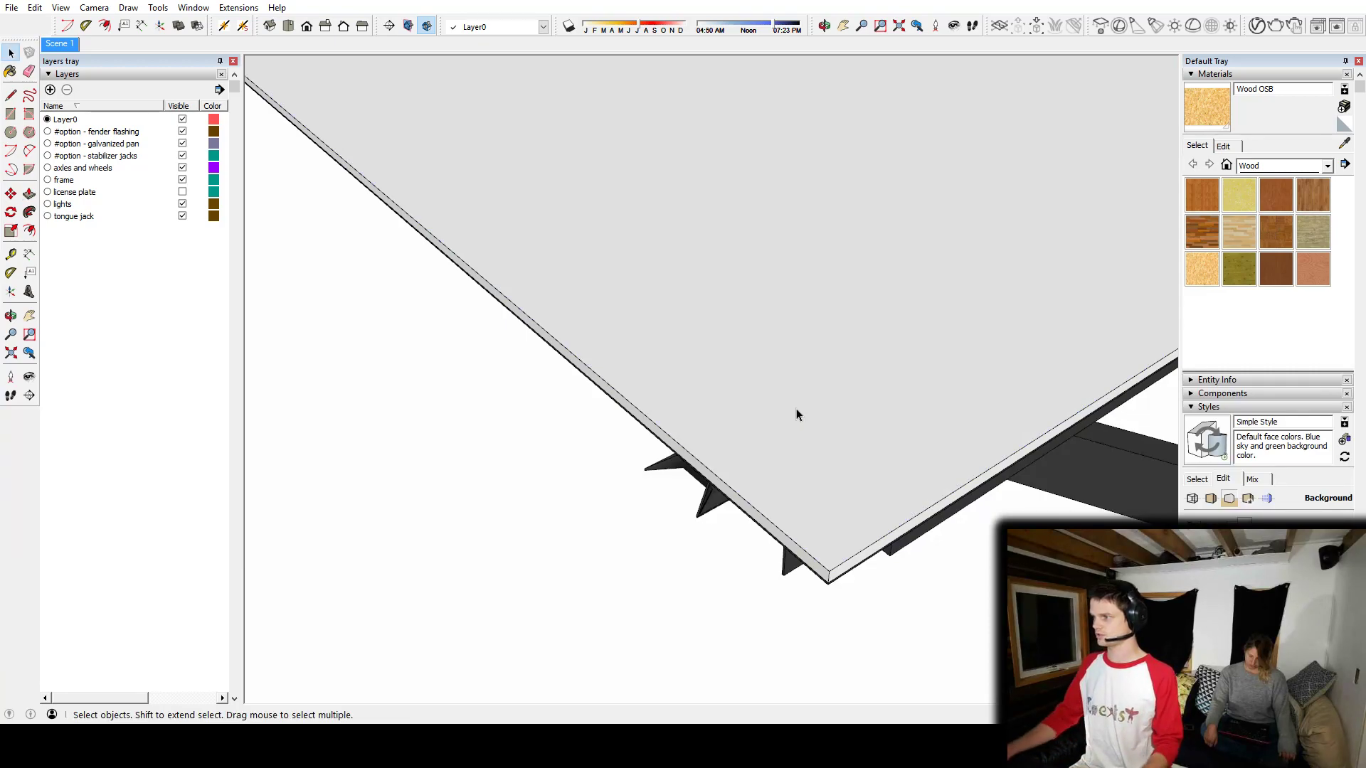
Step: Group the subfloor sheet and paint it with the Wood Plywood Knots material
triple_click(797, 410)
key("g")
left_click(1237, 275)
left_click(608, 188)
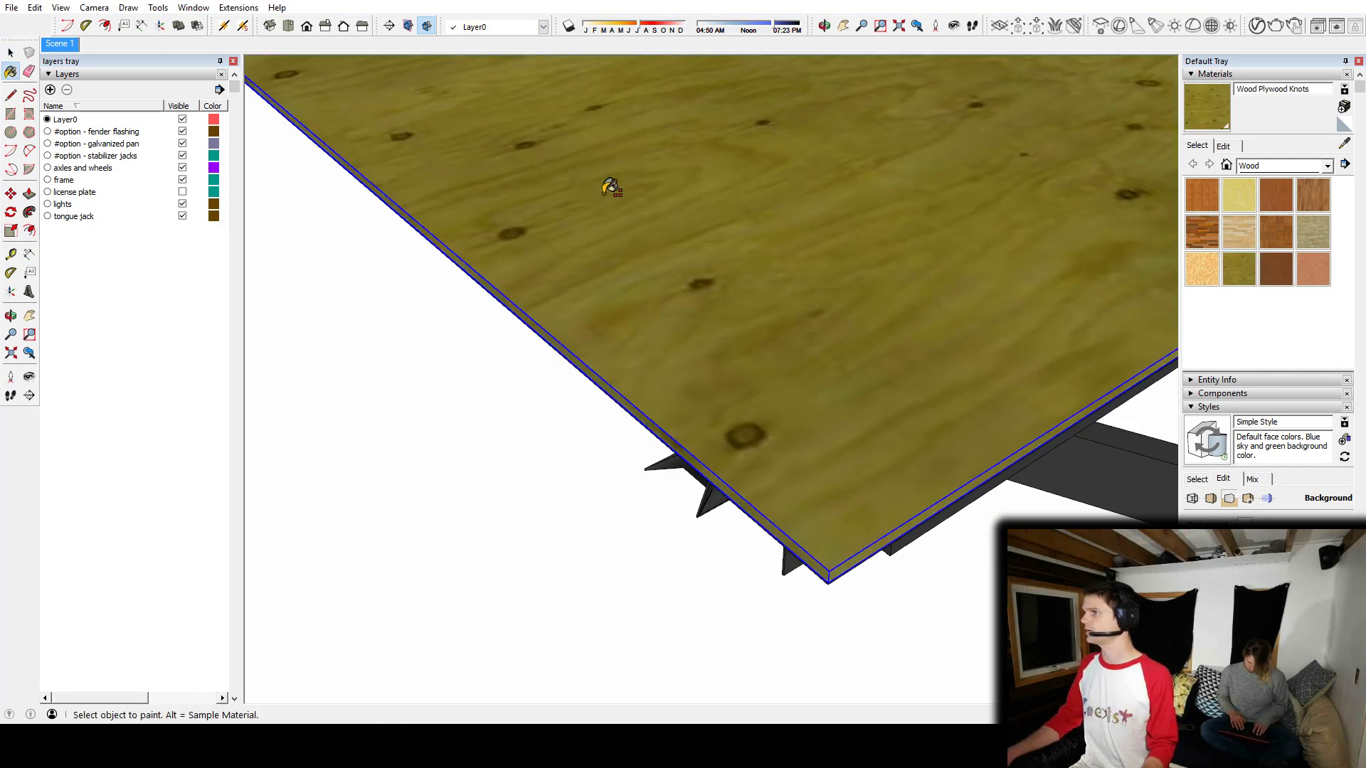
Step: Hide the "#option - fender flashing" layer to expose the plywood edge at the wheel fender
middle_click_drag(608, 187, 938, 451, "shift")
scroll(937, 451, "down", 6)
mouse_move(692, 298)
middle_mouse_down()
mouse_move(998, 372)
mouse_move(982, 295)
mouse_move(846, 405)
middle_mouse_up()
scroll(962, 293, "up", 8)
middle_click_drag(846, 405, 727, 298, "shift")
scroll(727, 299, "up", 6)
key("space")
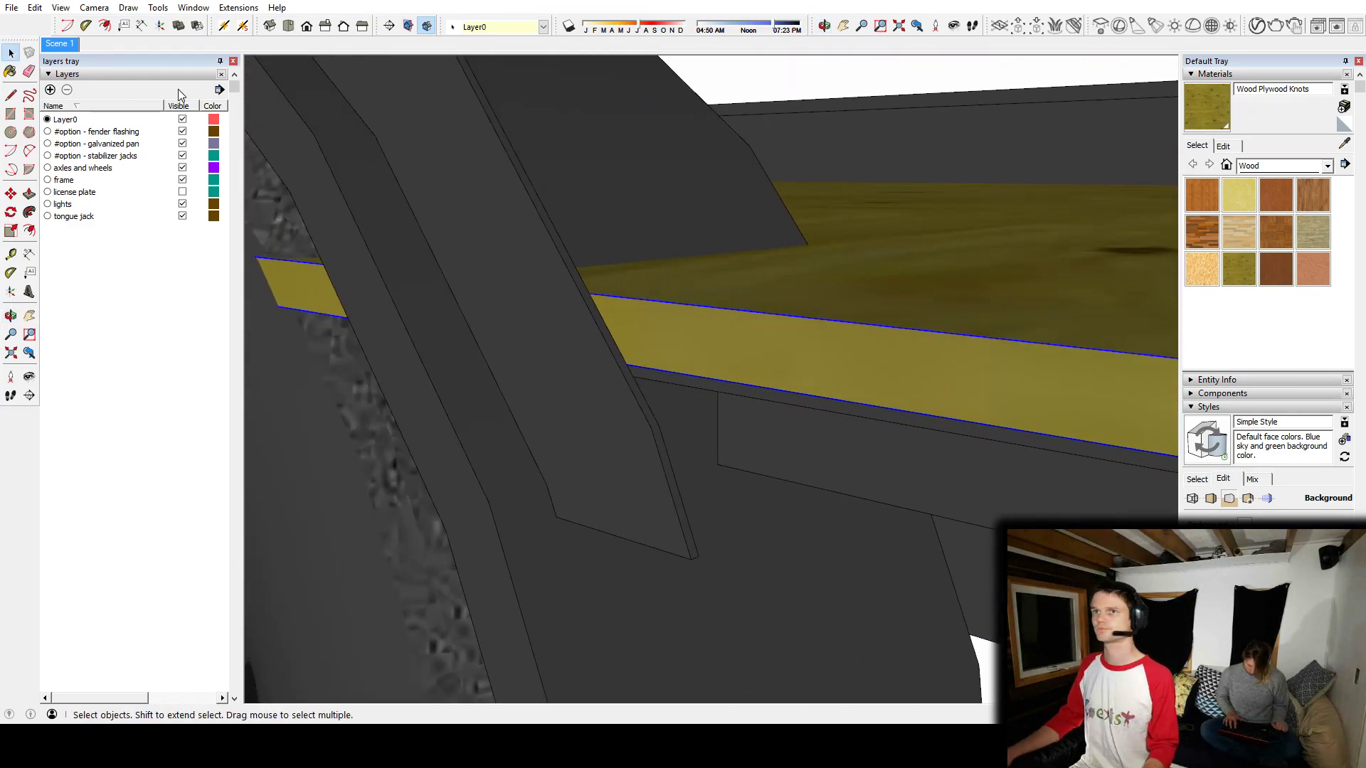
left_click(182, 135)
Step: Open the plywood group and draw a vertical line across its side edge where the frame rail stops at the fender
middle_click_drag(750, 335, 658, 414)
scroll(574, 429, "up", 3)
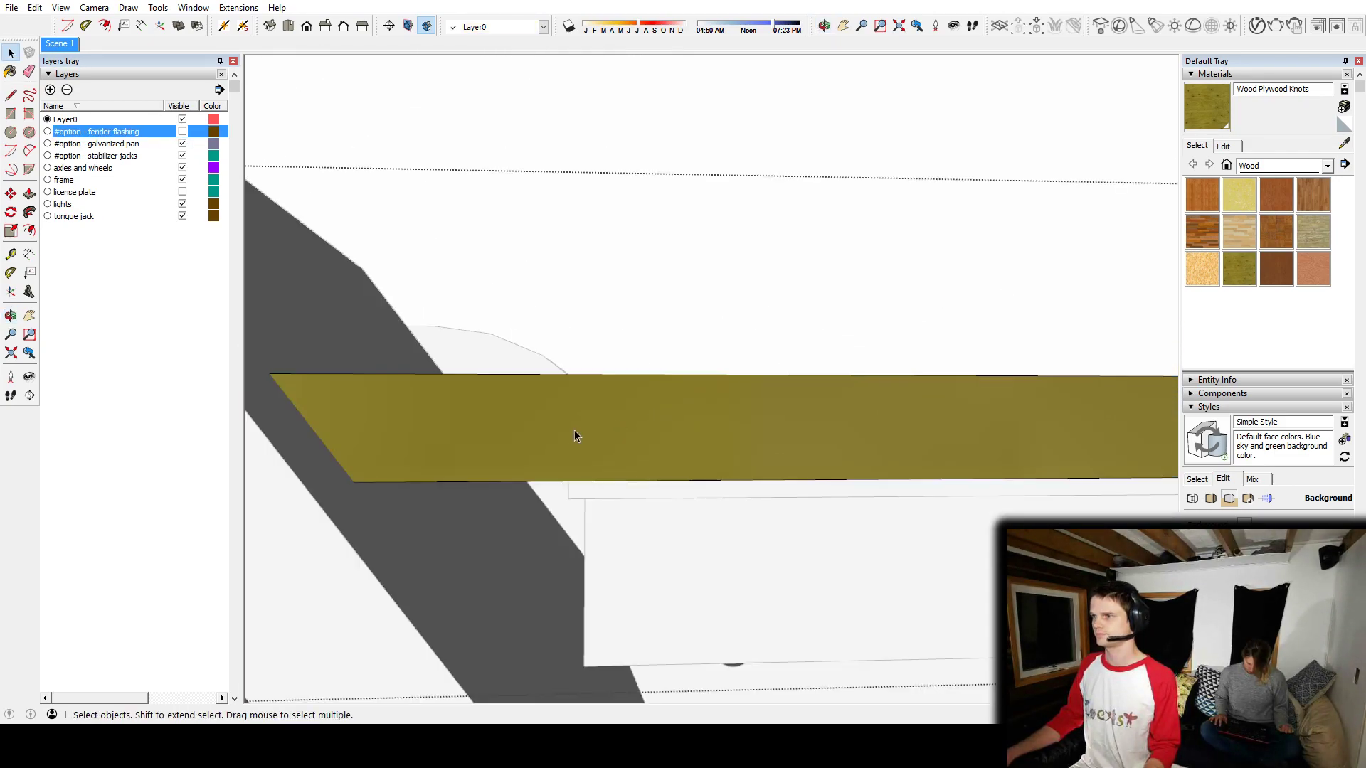
middle_click_drag(574, 430, 723, 373)
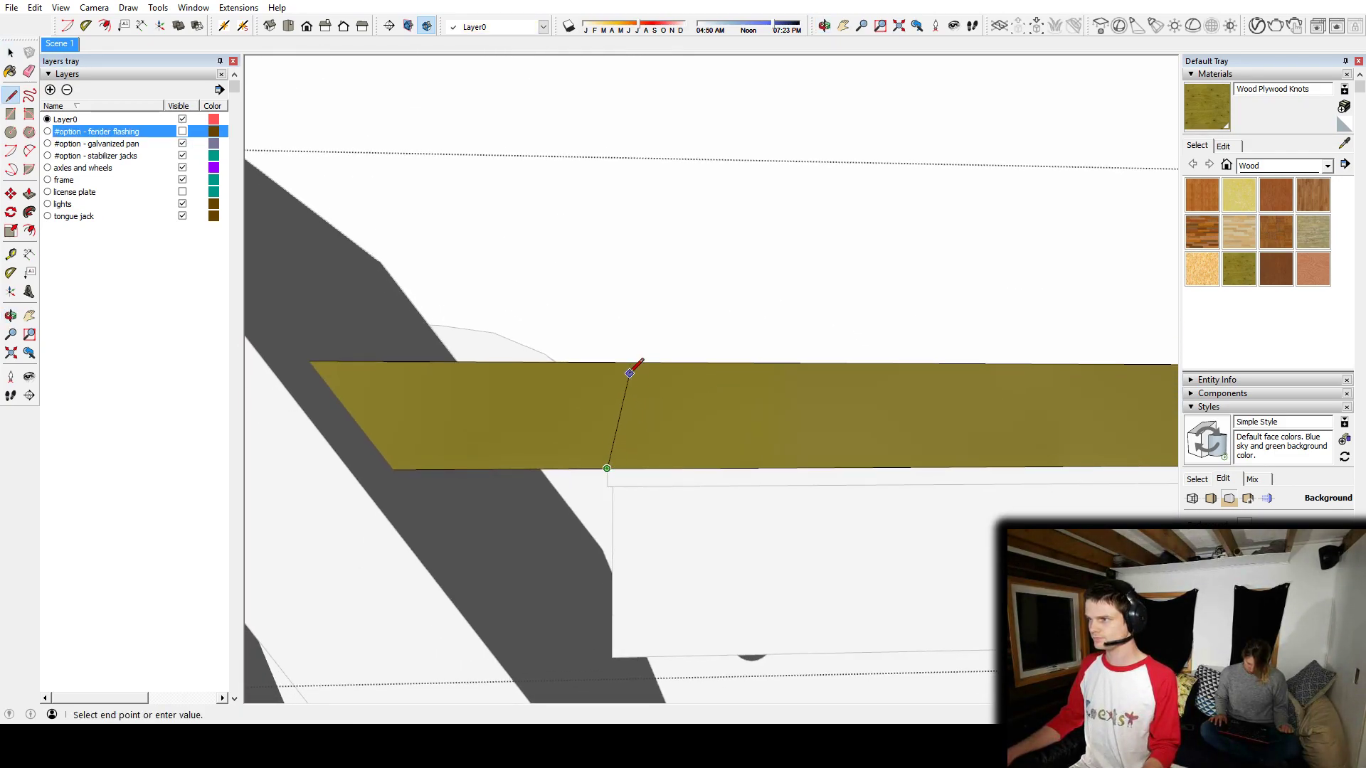
scroll(626, 313, "down", 10)
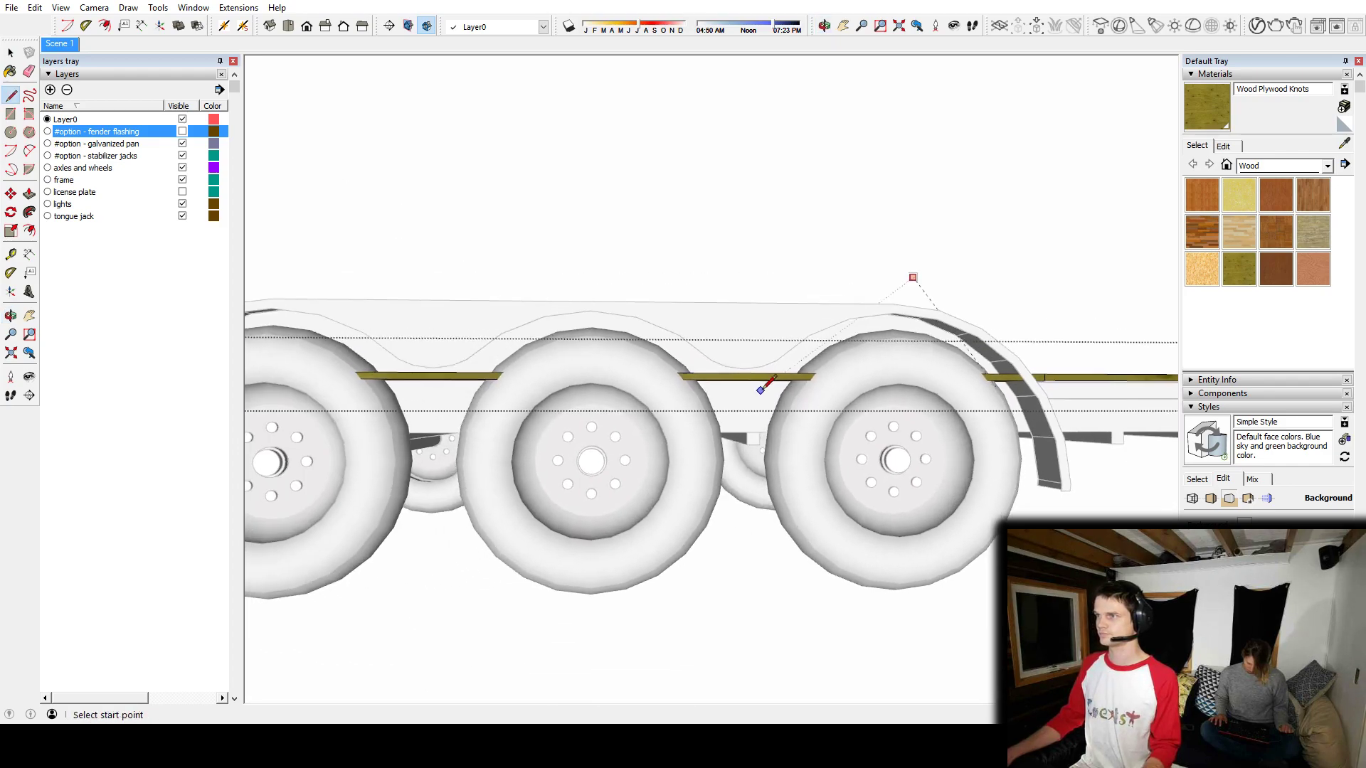
Step: Draw a vertical line across the plywood's side edge at the other end of the wheel fender
middle_click_drag(766, 384, 1131, 369)
scroll(683, 362, "up", 8)
scroll(856, 441, "down", 4)
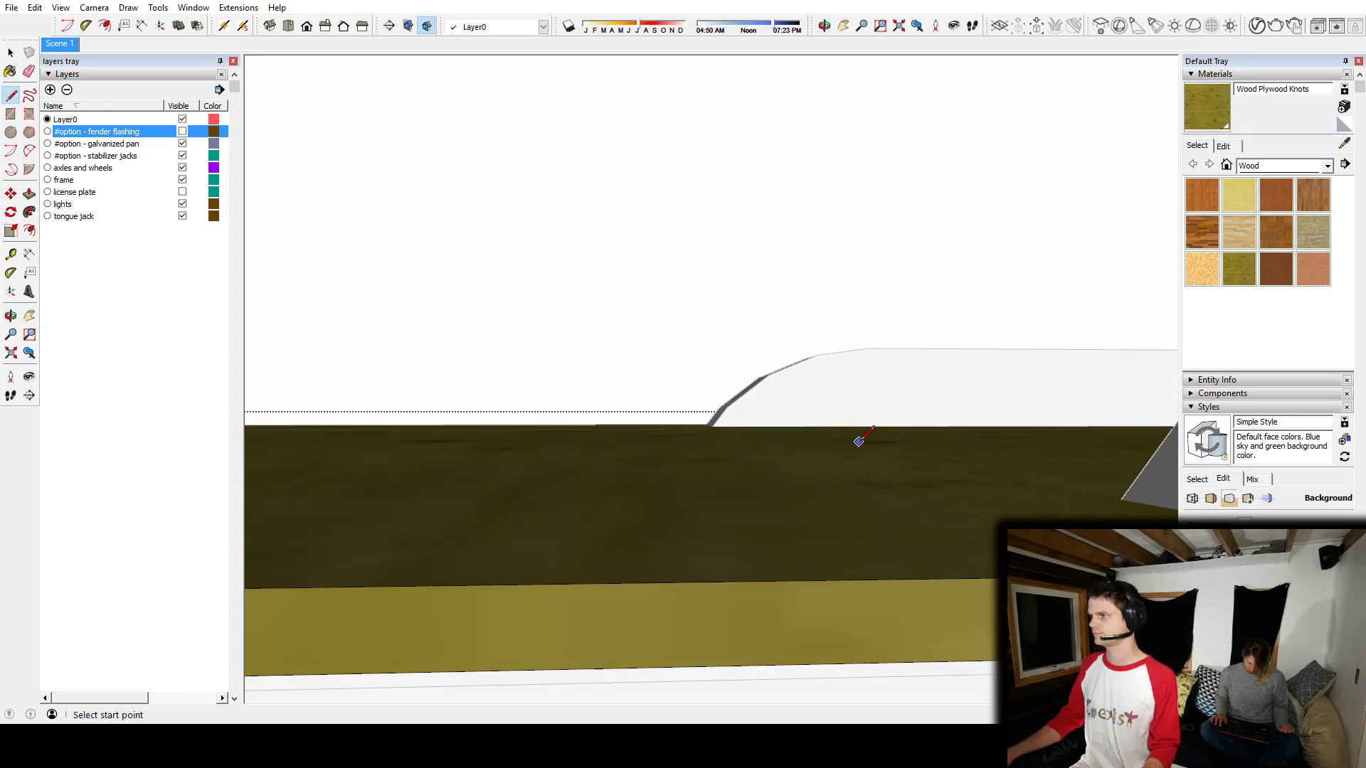
middle_click_drag(966, 490, 935, 479, "shift")
scroll(695, 451, "up", 5)
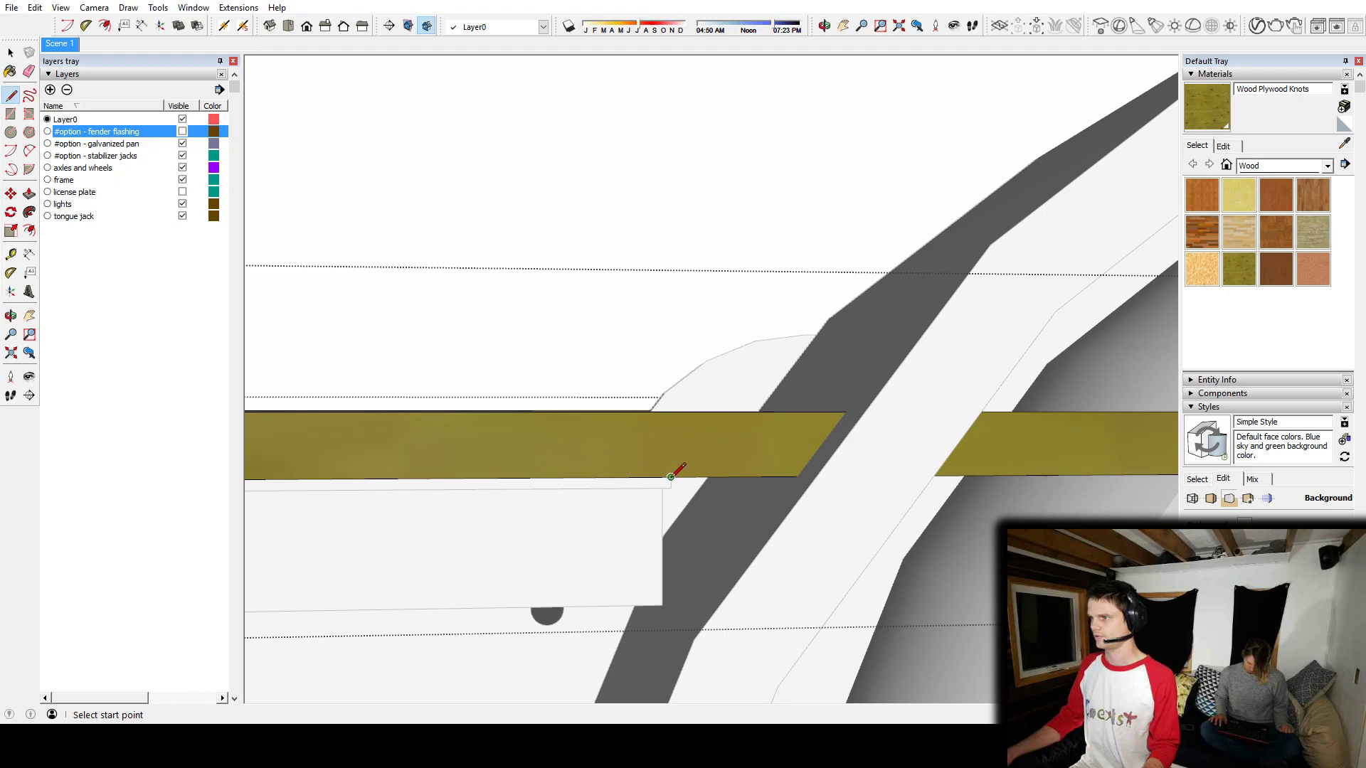
left_click(671, 411)
Step: Draw the remaining vertical cut lines across the plywood's edge where the frame rail stops at the fender ends
middle_click_drag(670, 411, 789, 484)
scroll(996, 357, "down", 5)
middle_click_drag(997, 357, 627, 478)
scroll(642, 425, "up", 8)
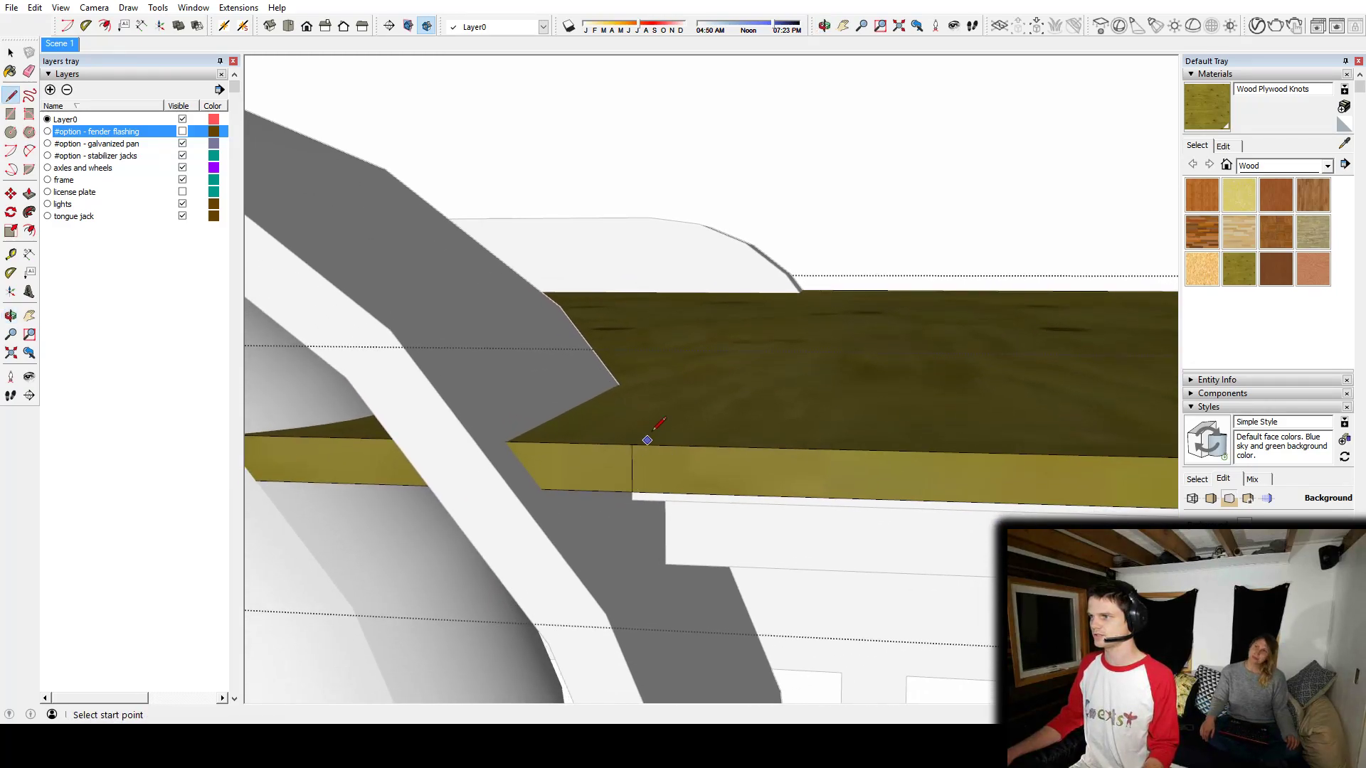
scroll(653, 430, "down", 9)
middle_click_drag(655, 419, 1017, 430, "shift")
middle_click_drag(320, 418, 476, 420, "shift")
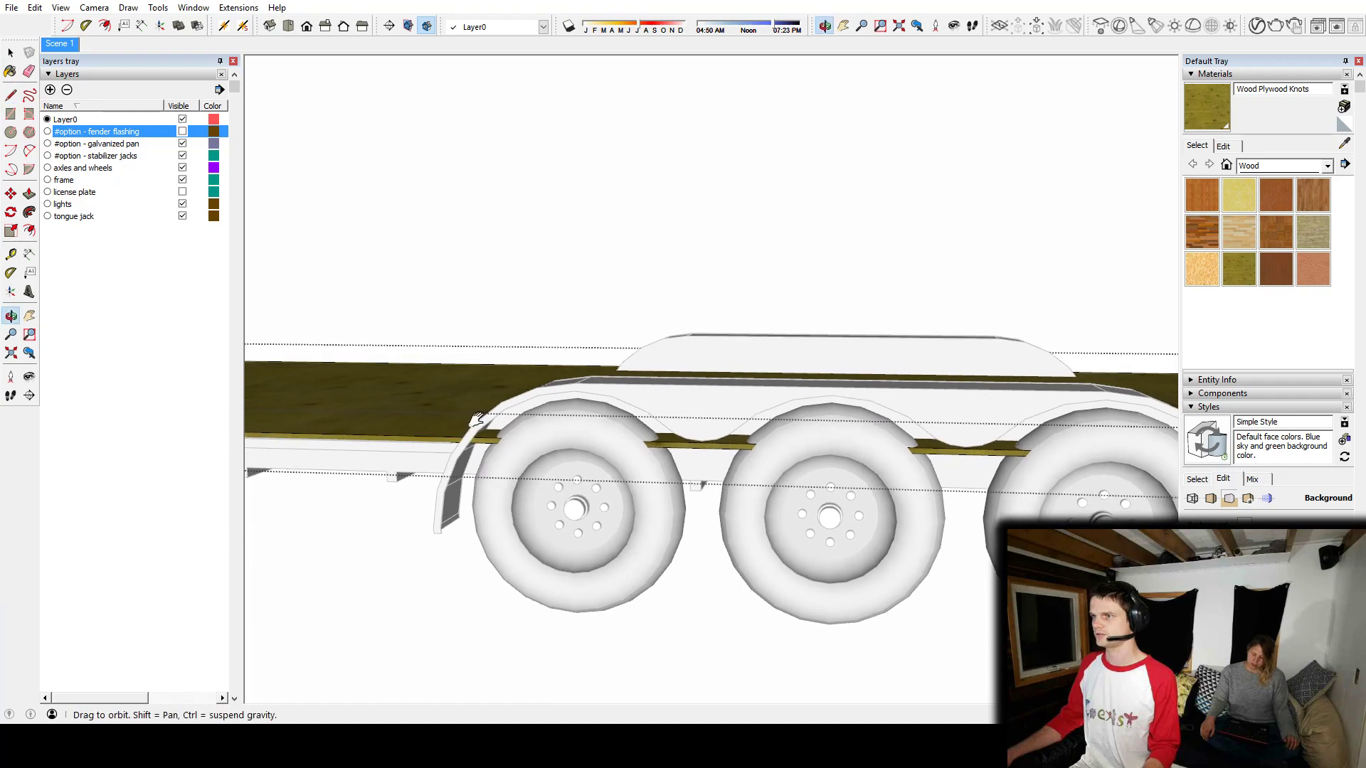
scroll(476, 420, "up", 10)
key("l")
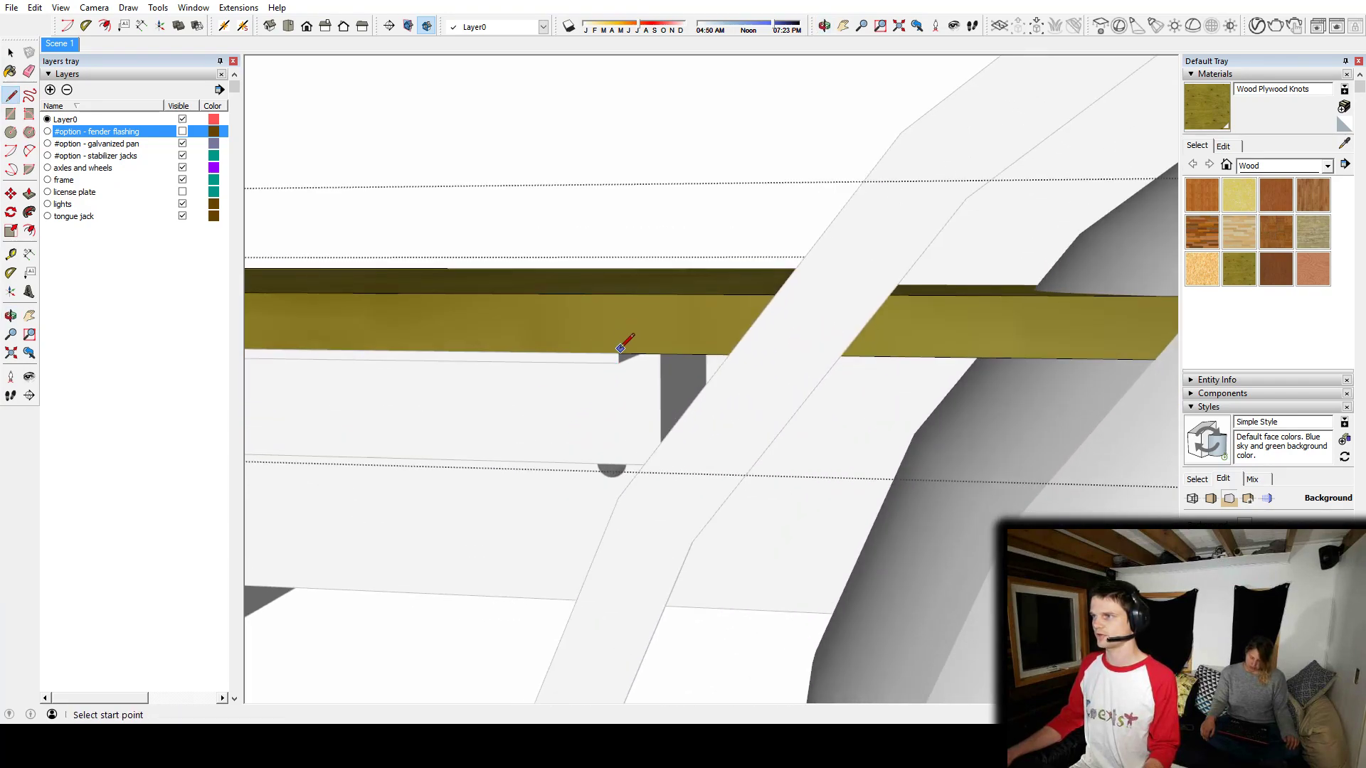
Step: Push/Pull the plywood edge between the cut lines inward to the wheel fender's inner face, notching the deck around it
middle_click_drag(673, 310, 750, 402)
key("space")
key("p")
left_click(556, 279)
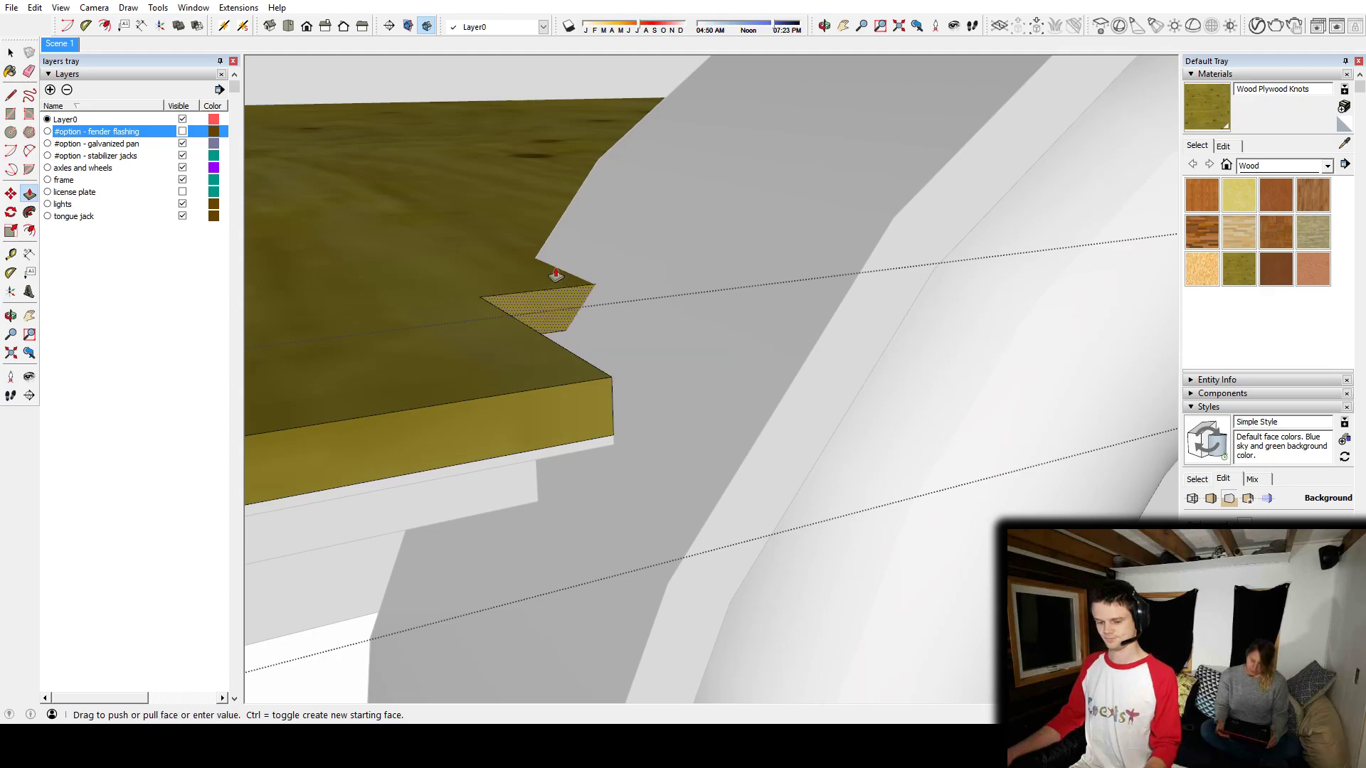
middle_click_drag(555, 276, 1108, 356)
middle_click_drag(518, 363, 966, 268)
left_click(615, 292)
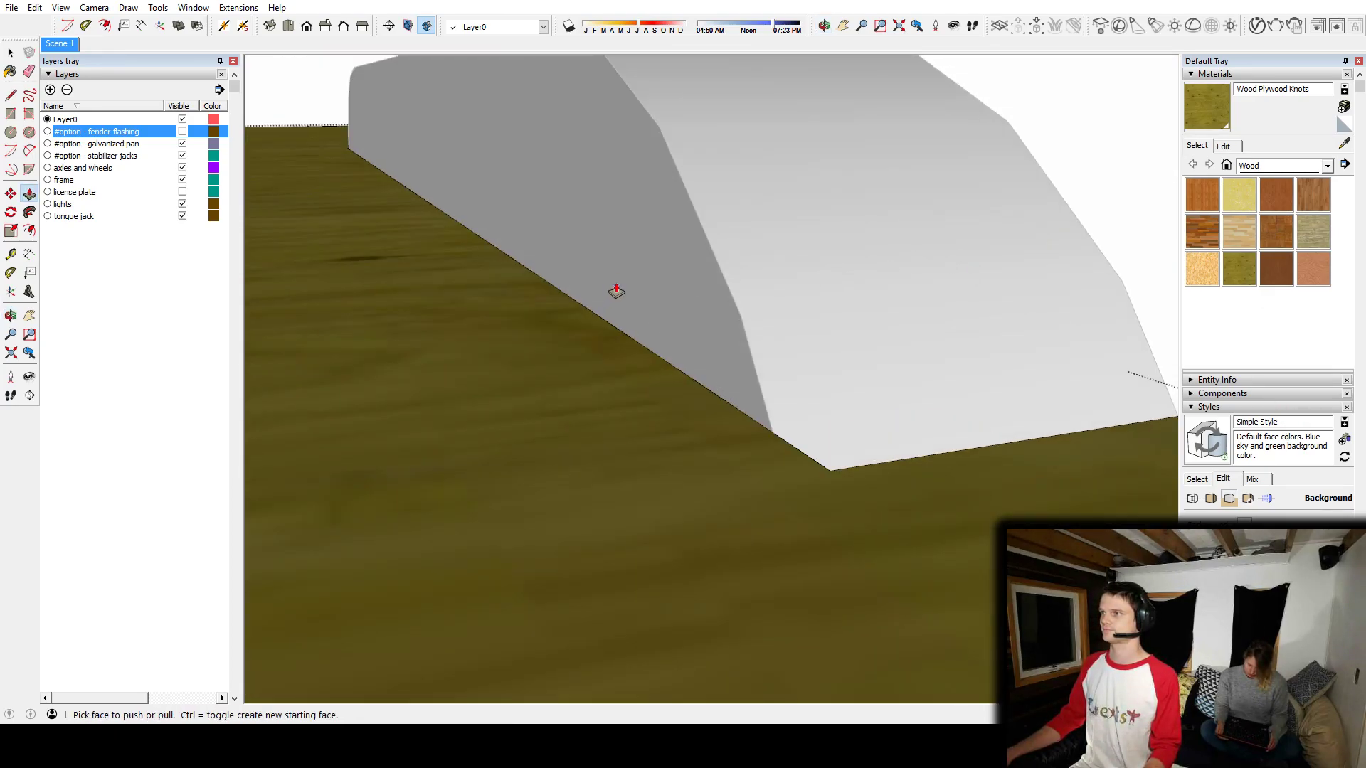
scroll(616, 292, "down", 10)
middle_click_drag(442, 313, 509, 450)
scroll(495, 364, "up", 5)
key("space")
scroll(495, 349, "down", 6)
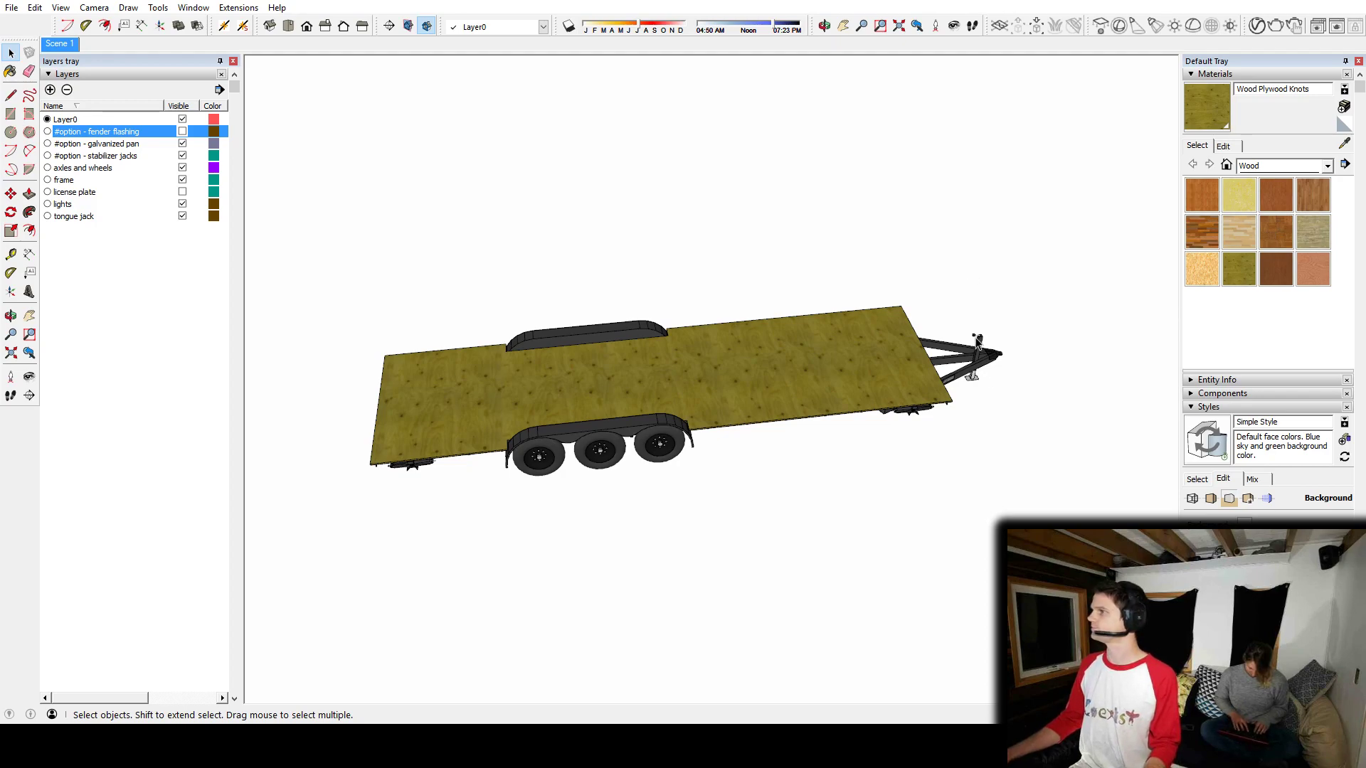
middle_click_drag(778, 378, 737, 382, "shift")
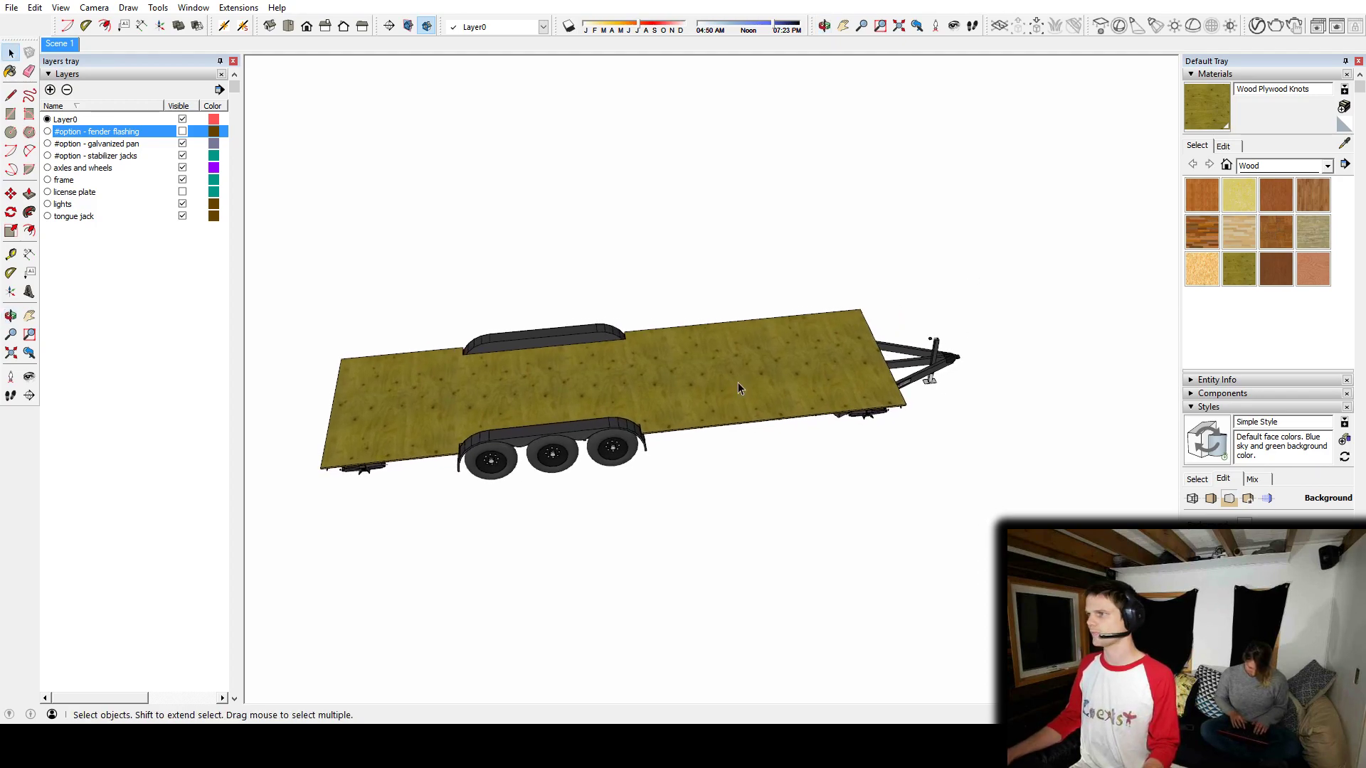
middle_click_drag(811, 374, 643, 361)
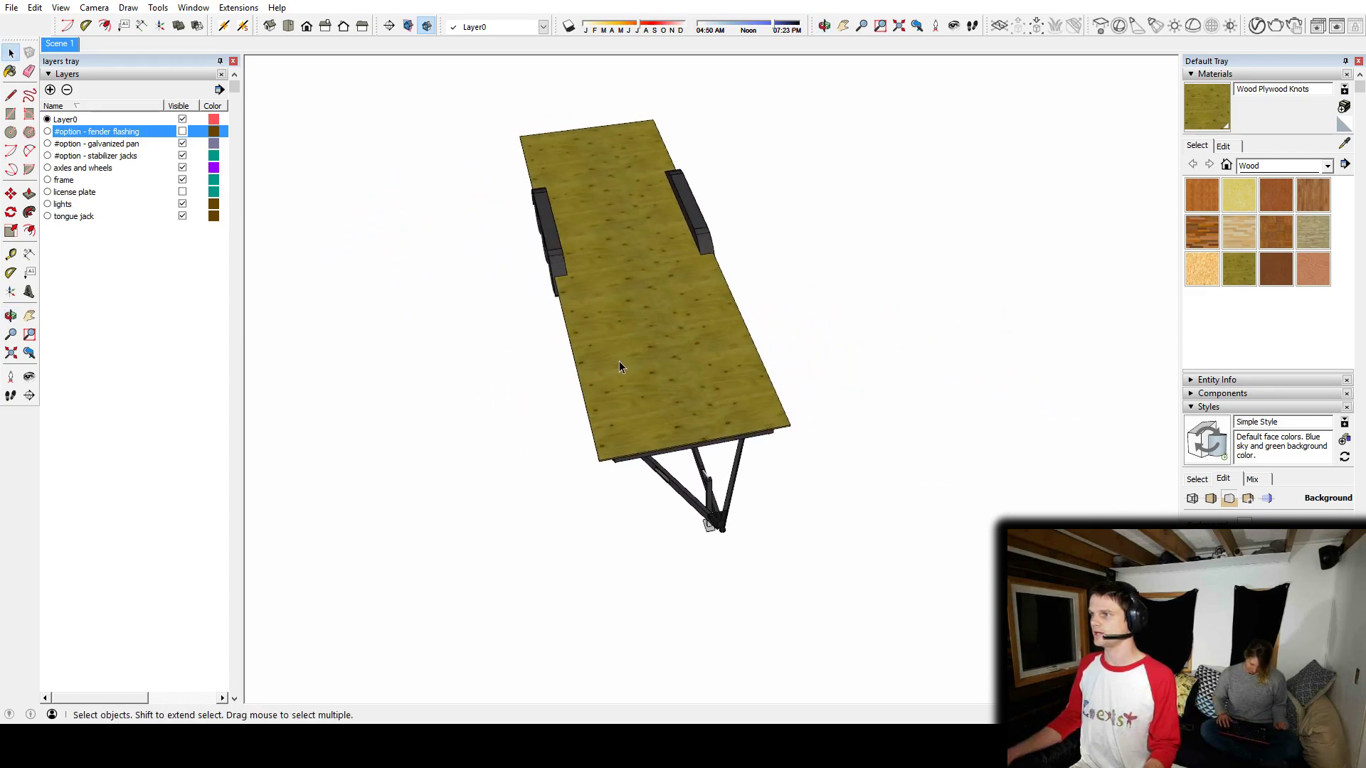
Step: Place a guide line about 5 1/8" inside the plywood deck's hitch-end edge
scroll(605, 359, "up", 6)
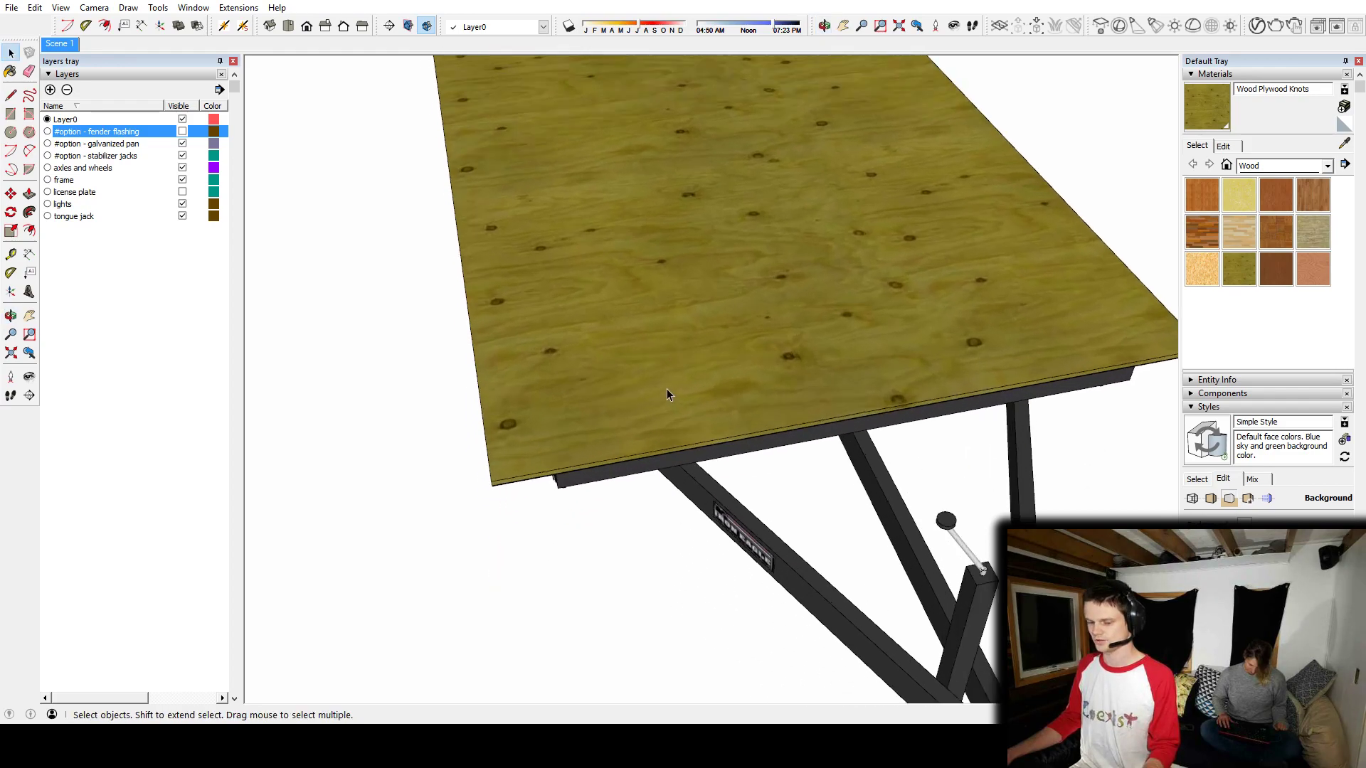
scroll(667, 389, "up", 2)
key("t")
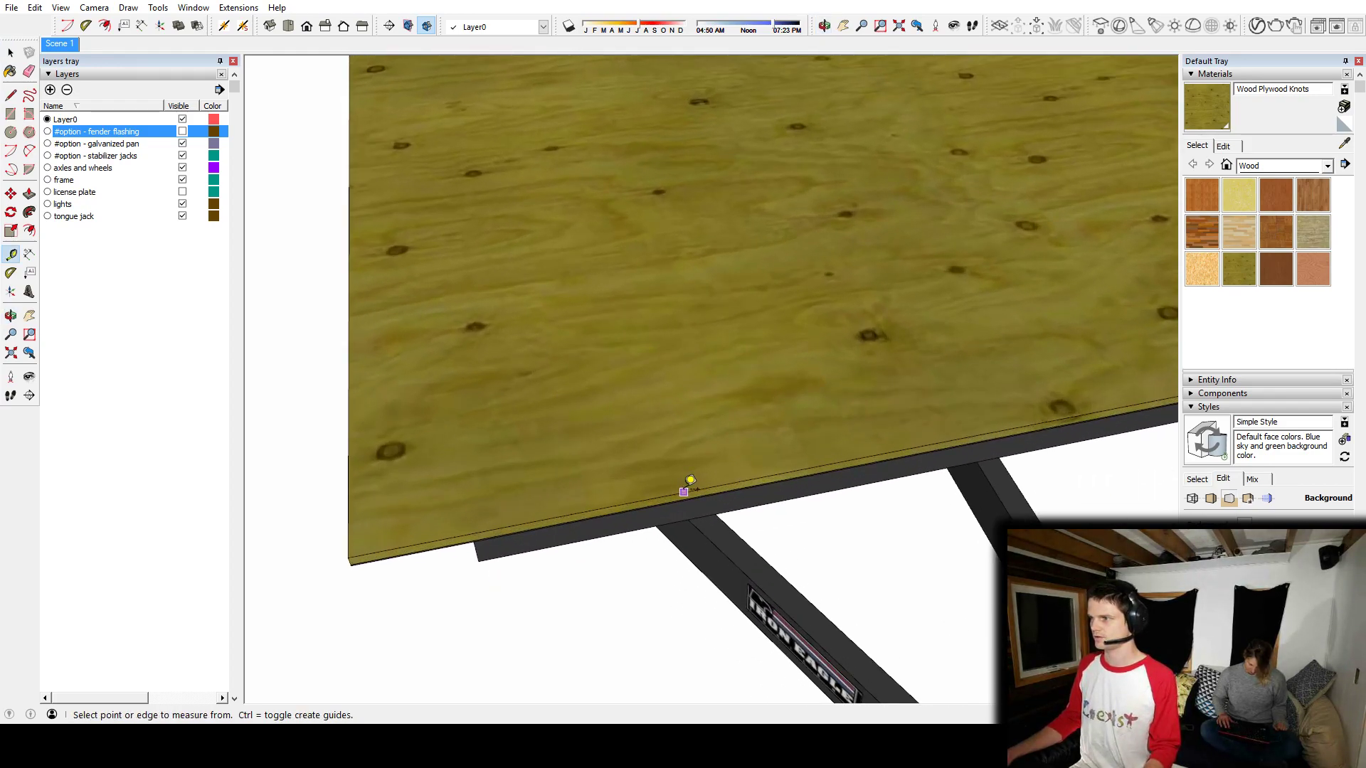
middle_click_drag(639, 443, 725, 417)
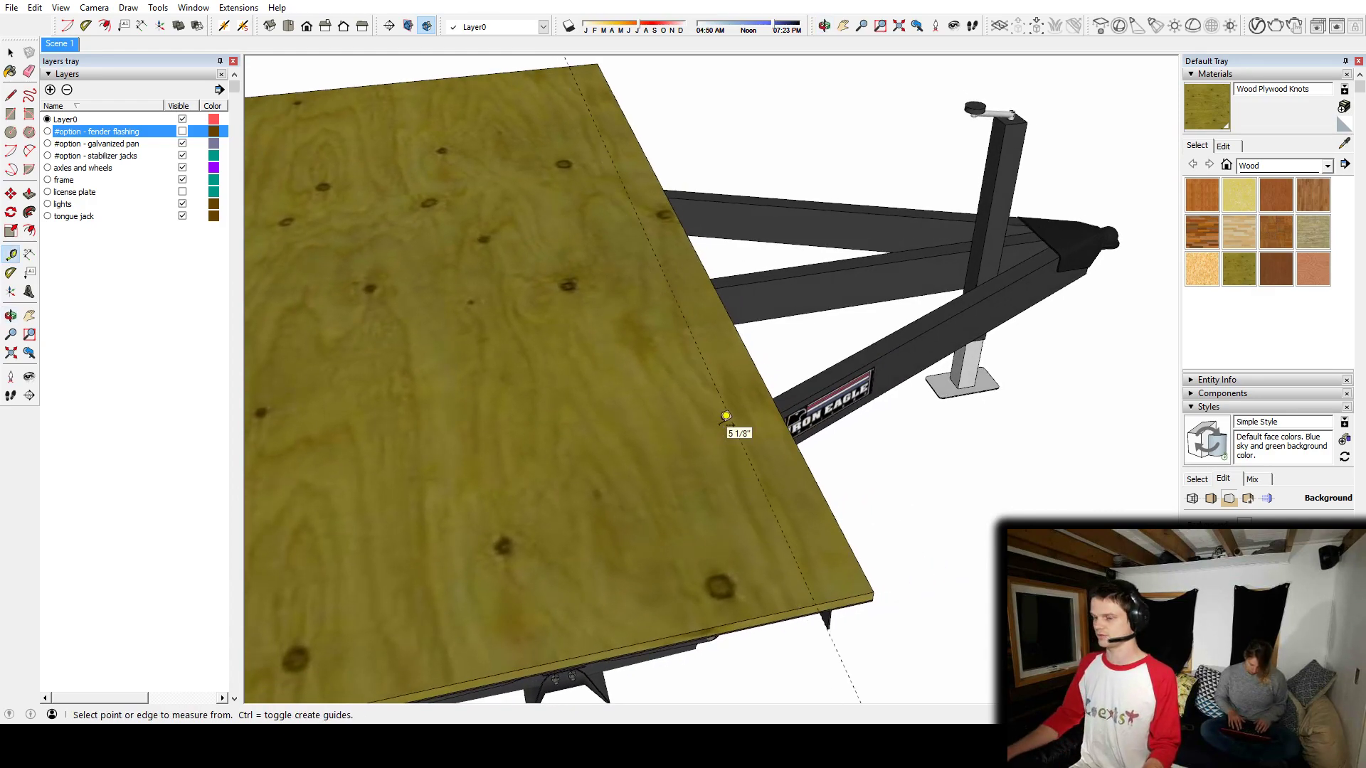
middle_click_drag(725, 416, 686, 189)
Step: Draw a rectangle across the deck's full width between the guide line and the hitch-end edge
key("r")
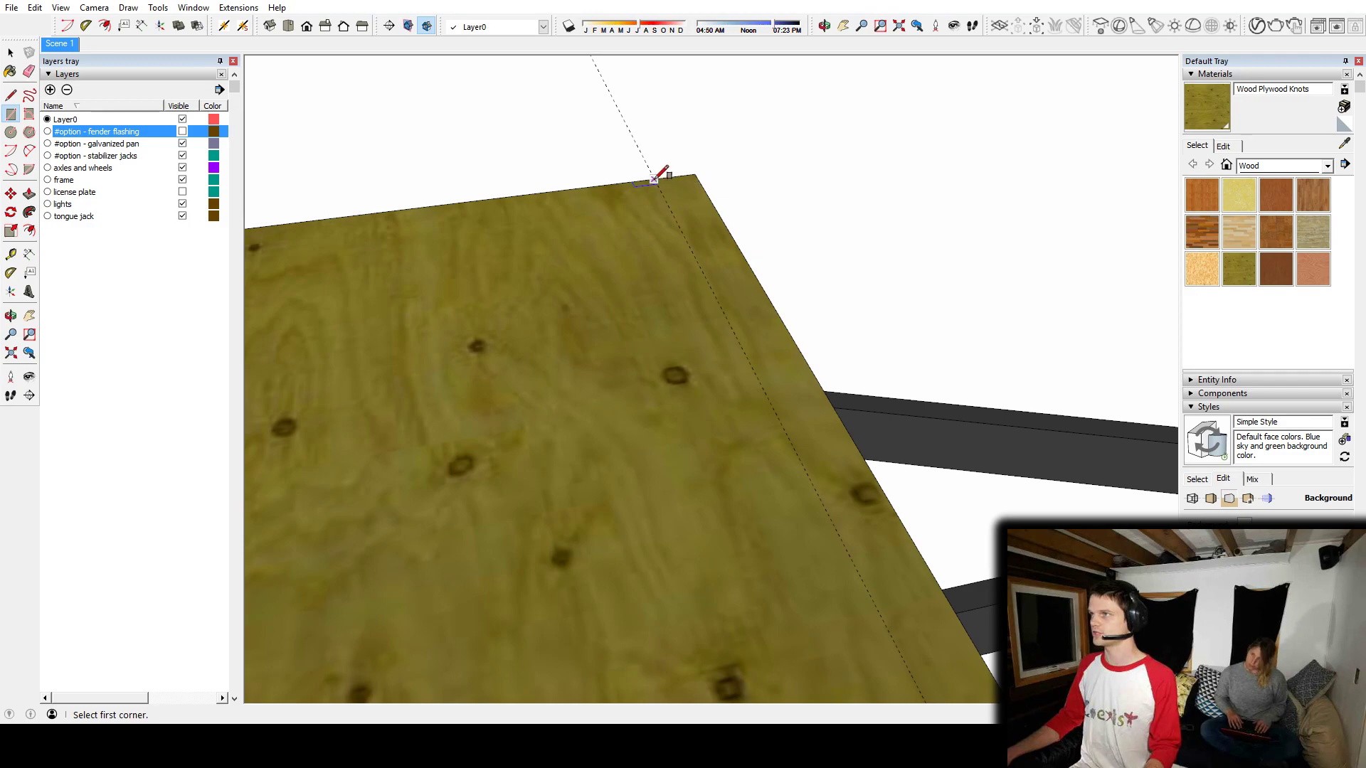
left_click(653, 179)
scroll(751, 408, "down", 5)
middle_click_drag(761, 417, 571, 339)
scroll(592, 397, "up", 3)
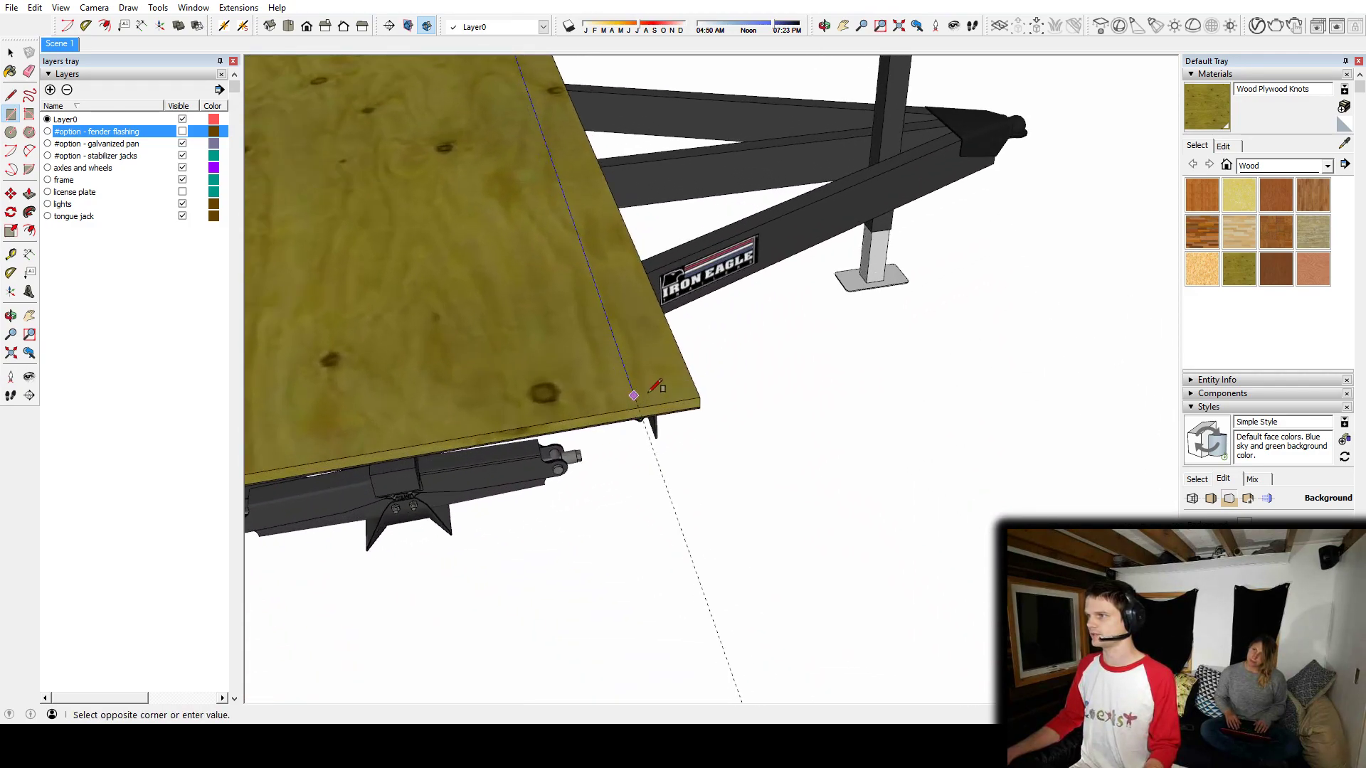
left_click(699, 396)
scroll(702, 388, "up", 2)
middle_click_drag(701, 388, 733, 434)
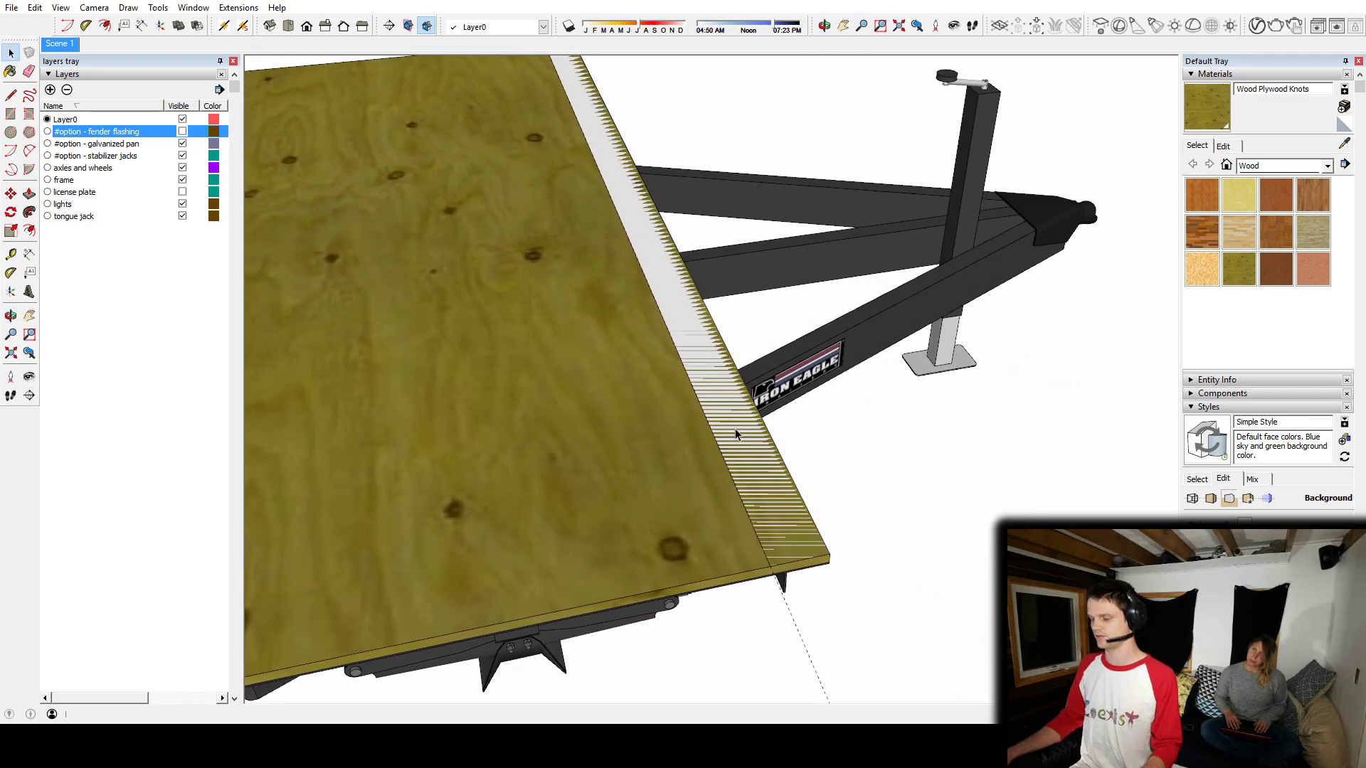
Step: Push/Pull the rectangular strip at the hitch end upward into an end wall and make the wall a group
key("p")
scroll(735, 434, "down", 2)
left_click_drag(771, 484, 776, 366)
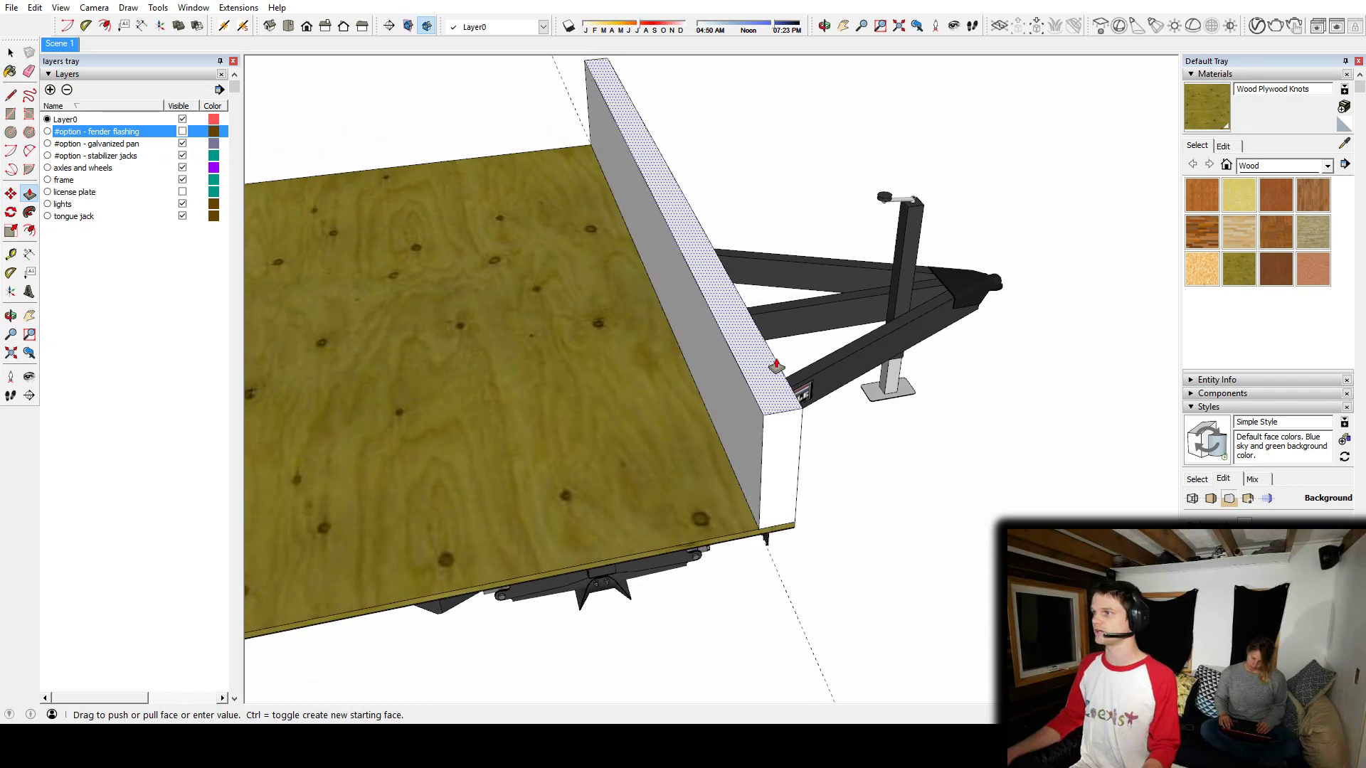
scroll(776, 366, "down", 2)
middle_click_drag(757, 360, 820, 245)
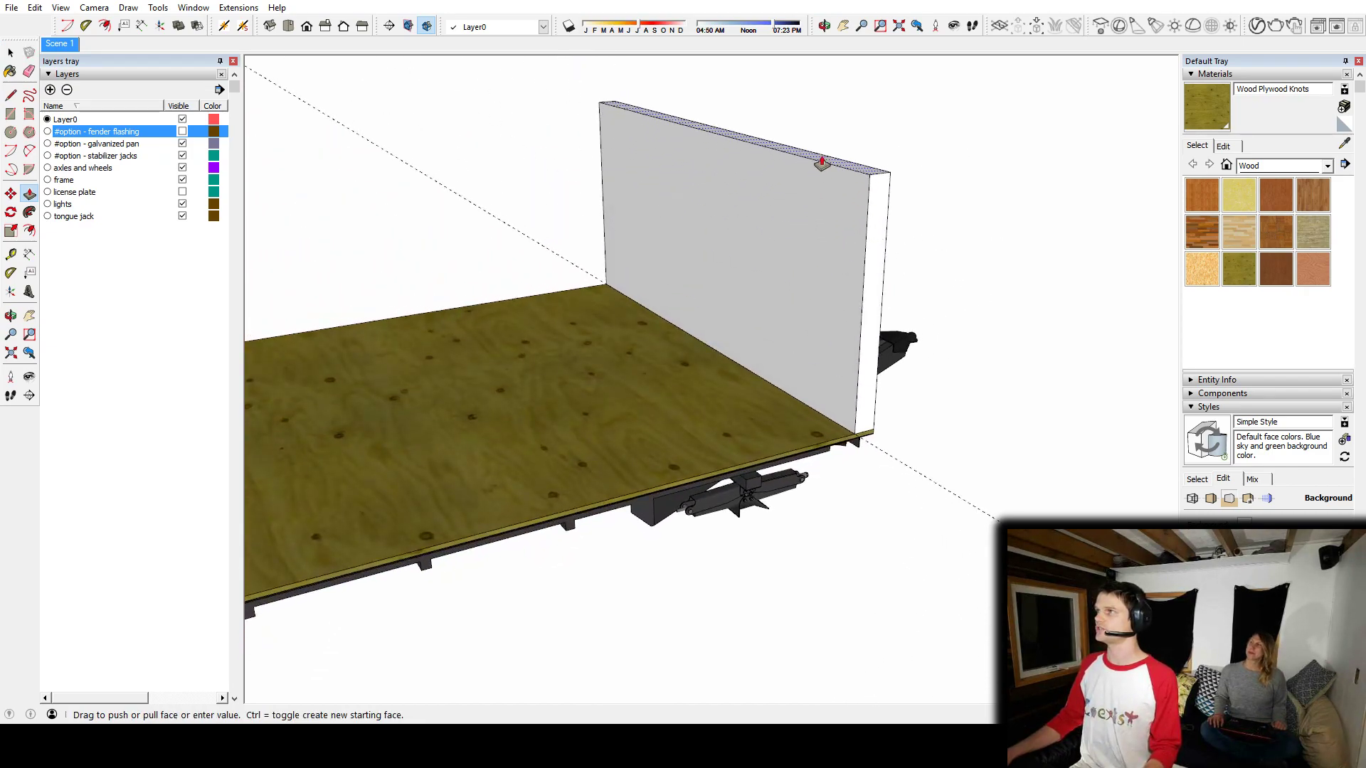
left_click(824, 138)
middle_click_drag(847, 96, 745, 336)
key("space")
left_click(787, 276)
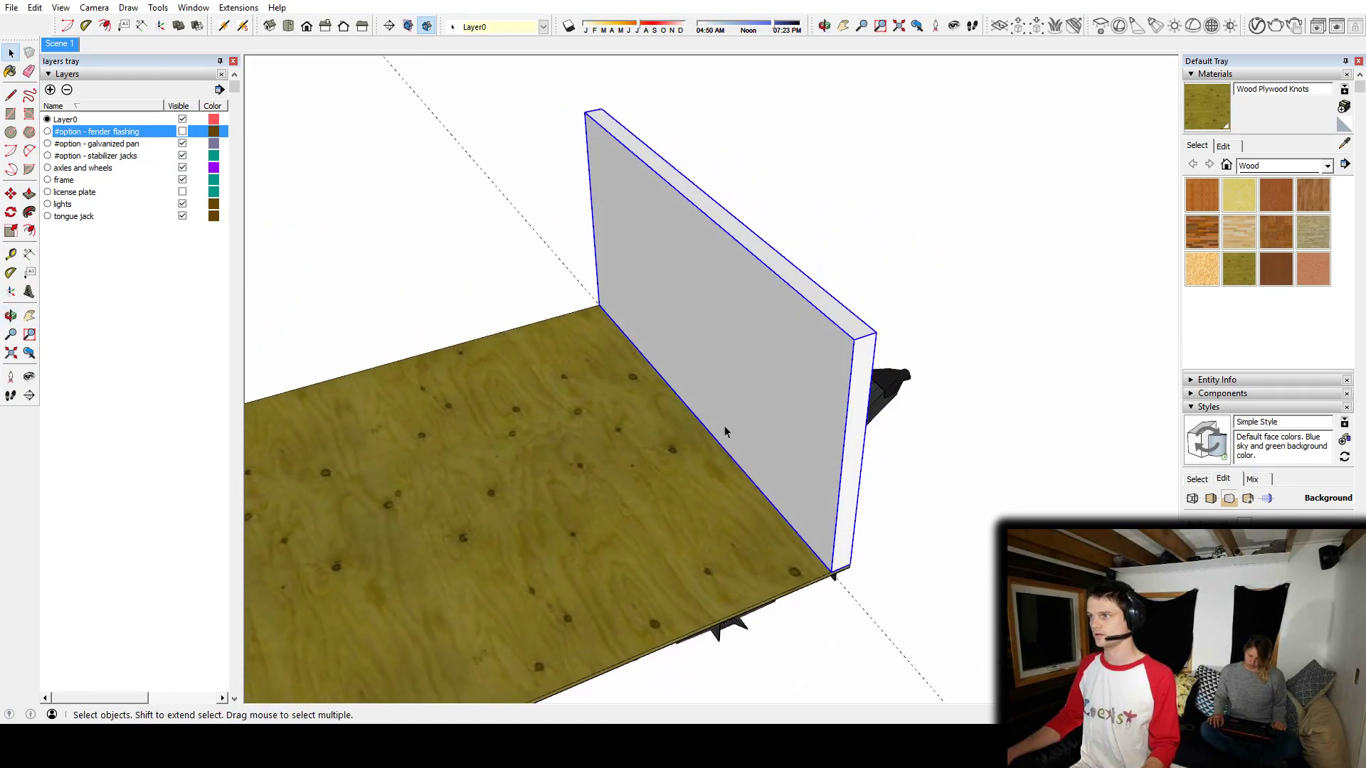
Step: Copy the hitch-end wall to the rear edge of the deck, flush with the deck's corner
middle_click_drag(770, 458, 639, 414)
key("m")
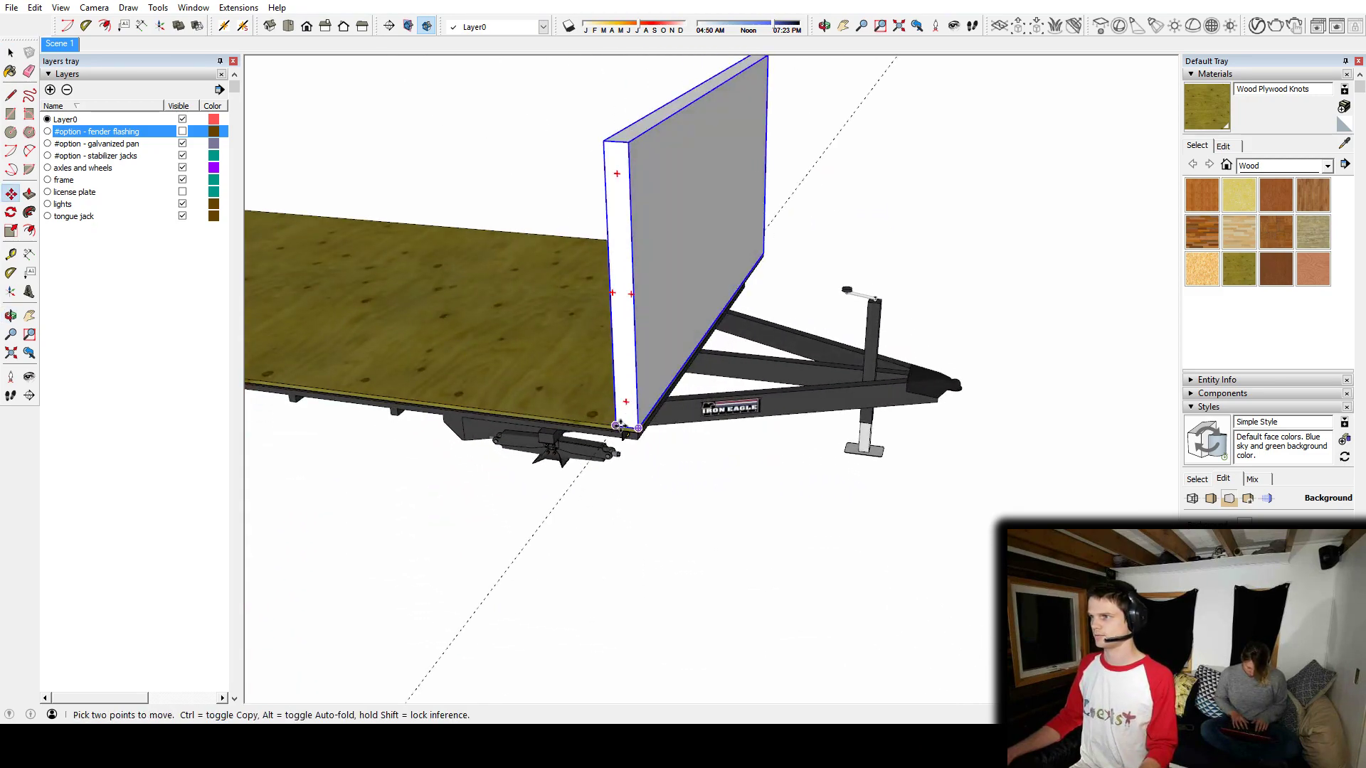
key("ctrl")
left_click(617, 425)
middle_click_drag(434, 337, 1102, 427, "shift")
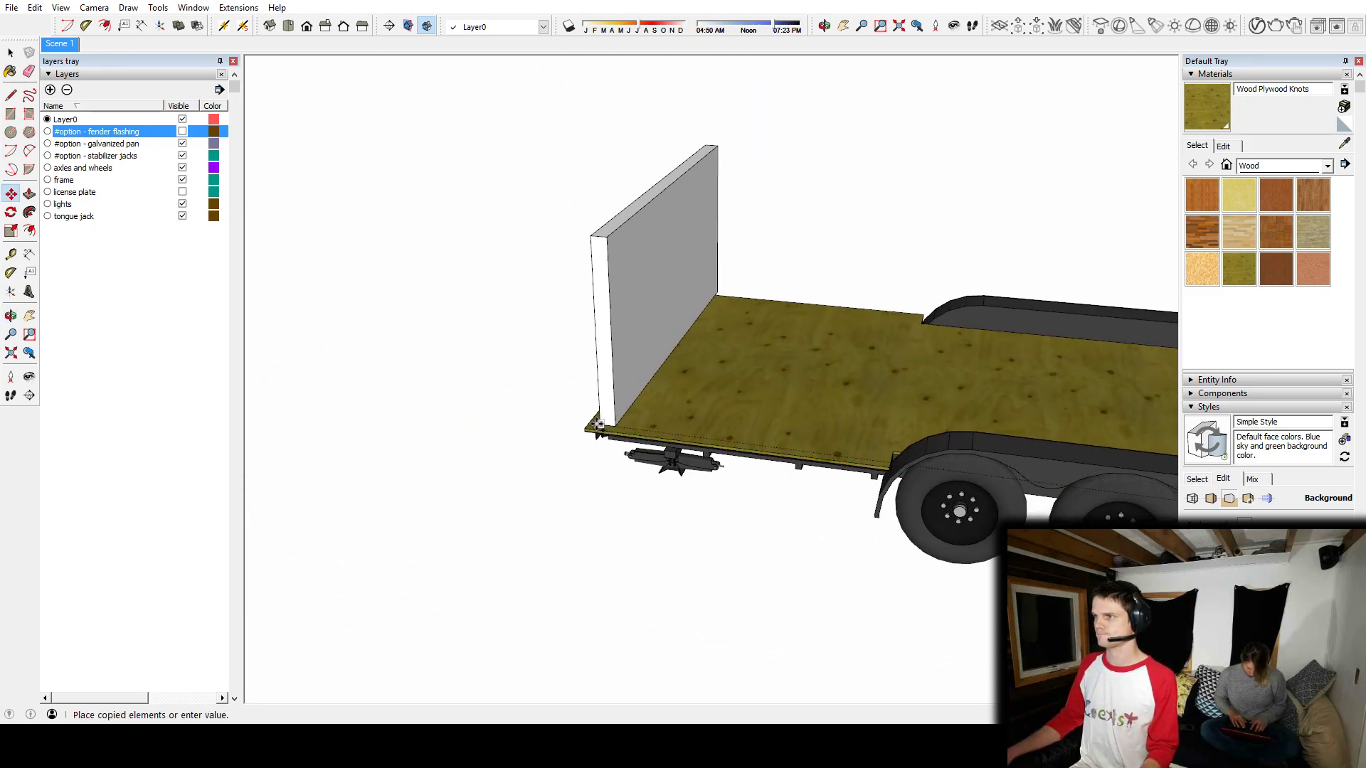
left_click(585, 429)
middle_click_drag(669, 321, 962, 286)
scroll(751, 501, "up", 5)
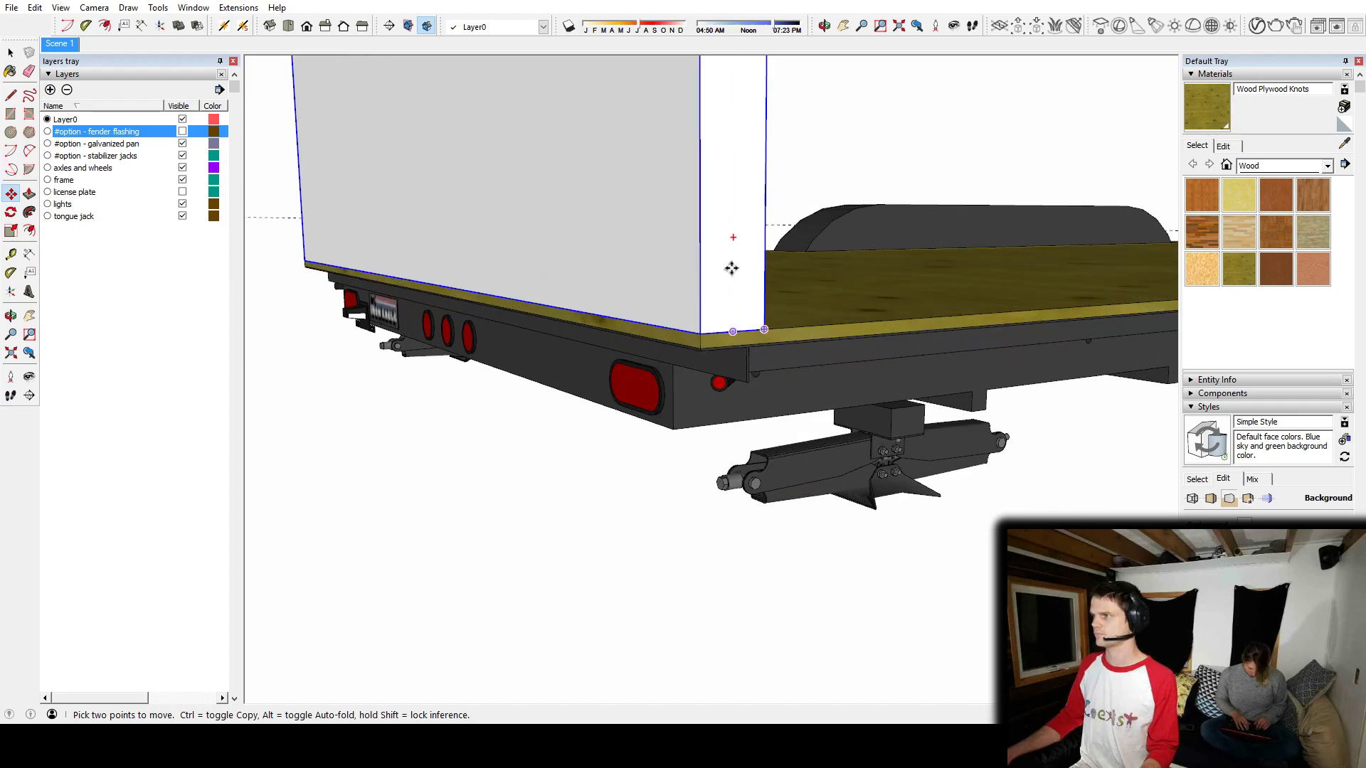
Step: Place a guide along the deck's side edge and draw a rectangle along it from the rear wall to the fender notch
middle_click_drag(731, 268, 605, 469)
key("space")
scroll(583, 403, "up", 4)
key("t")
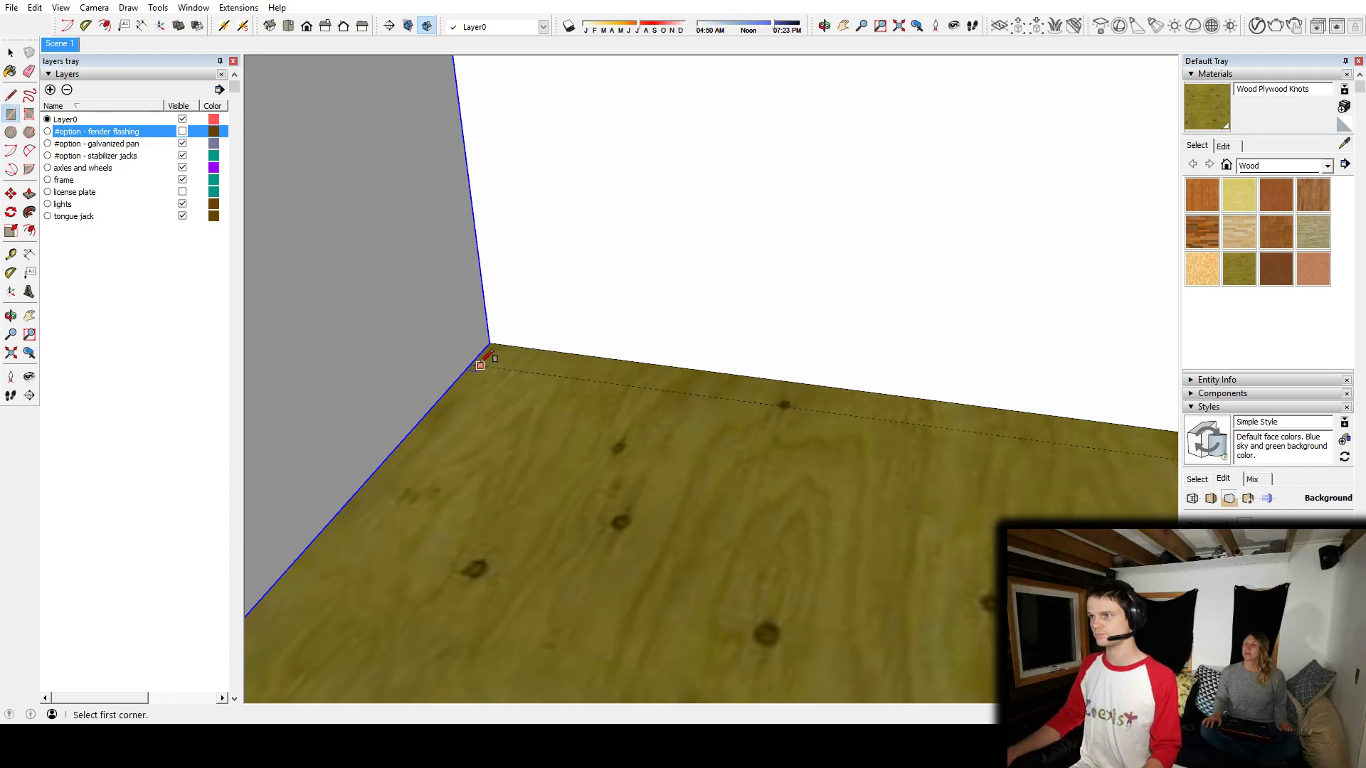
middle_click_drag(1024, 429, 245, 337, "shift")
middle_click_drag(547, 359, 644, 378)
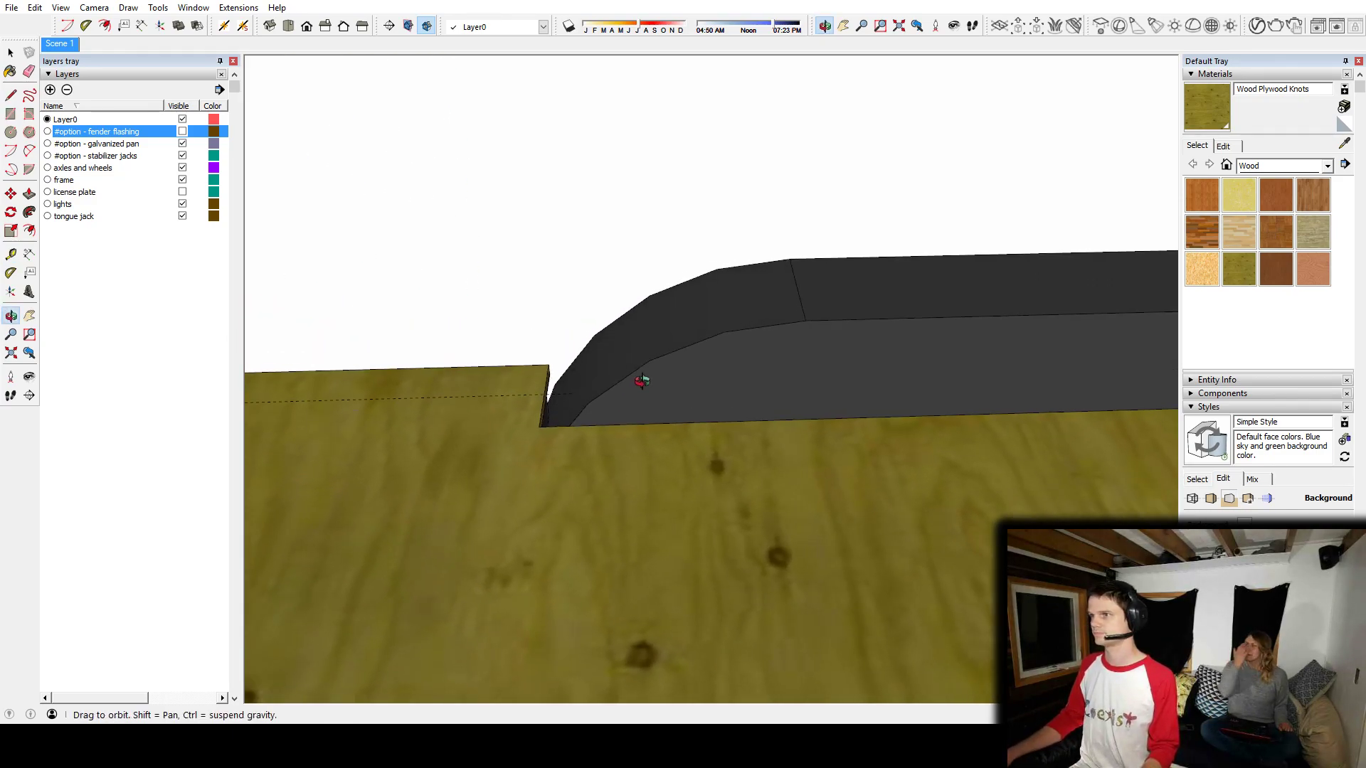
left_click(544, 395)
Step: Push/Pull the side strip behind the fender upward into a wall section lower than the rear wall
middle_click_drag(454, 388, 655, 424, "shift")
key("p")
left_click(634, 420)
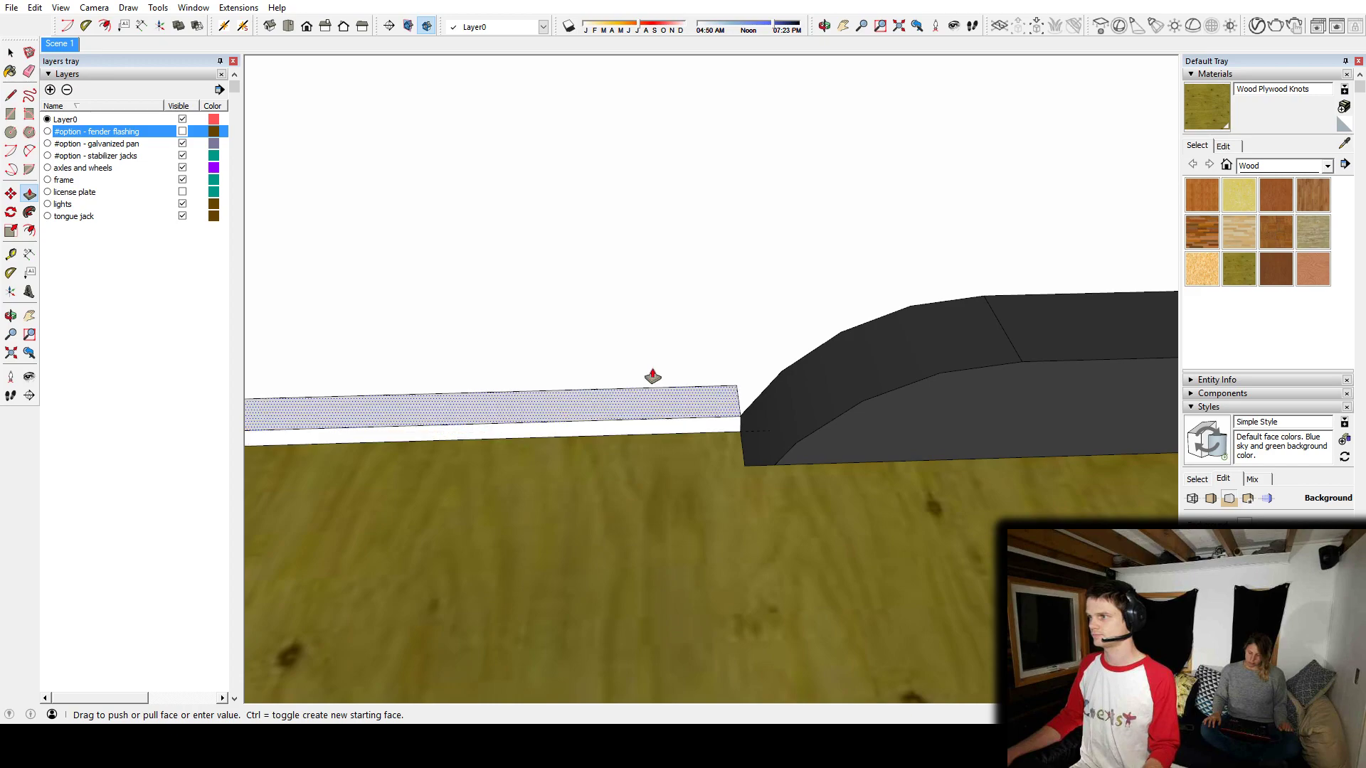
scroll(661, 272, "down", 3)
scroll(667, 268, "down", 2)
middle_click_drag(711, 338, 701, 288)
left_click(702, 282)
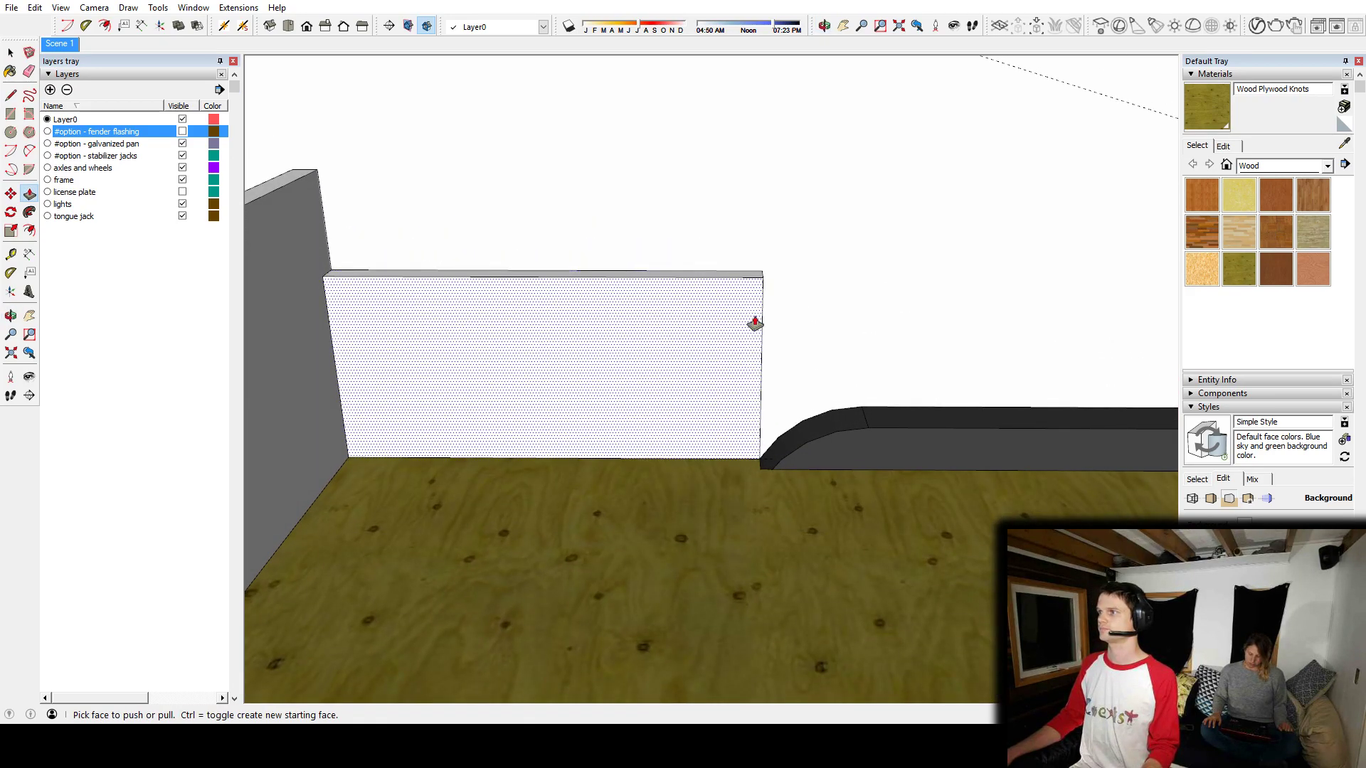
Step: Place a guide about 7 3/4" up at the wheel fender's top and draw a line along it across the wall section's end face
middle_click_drag(762, 387, 612, 395, "shift")
scroll(617, 462, "up", 3)
key("t")
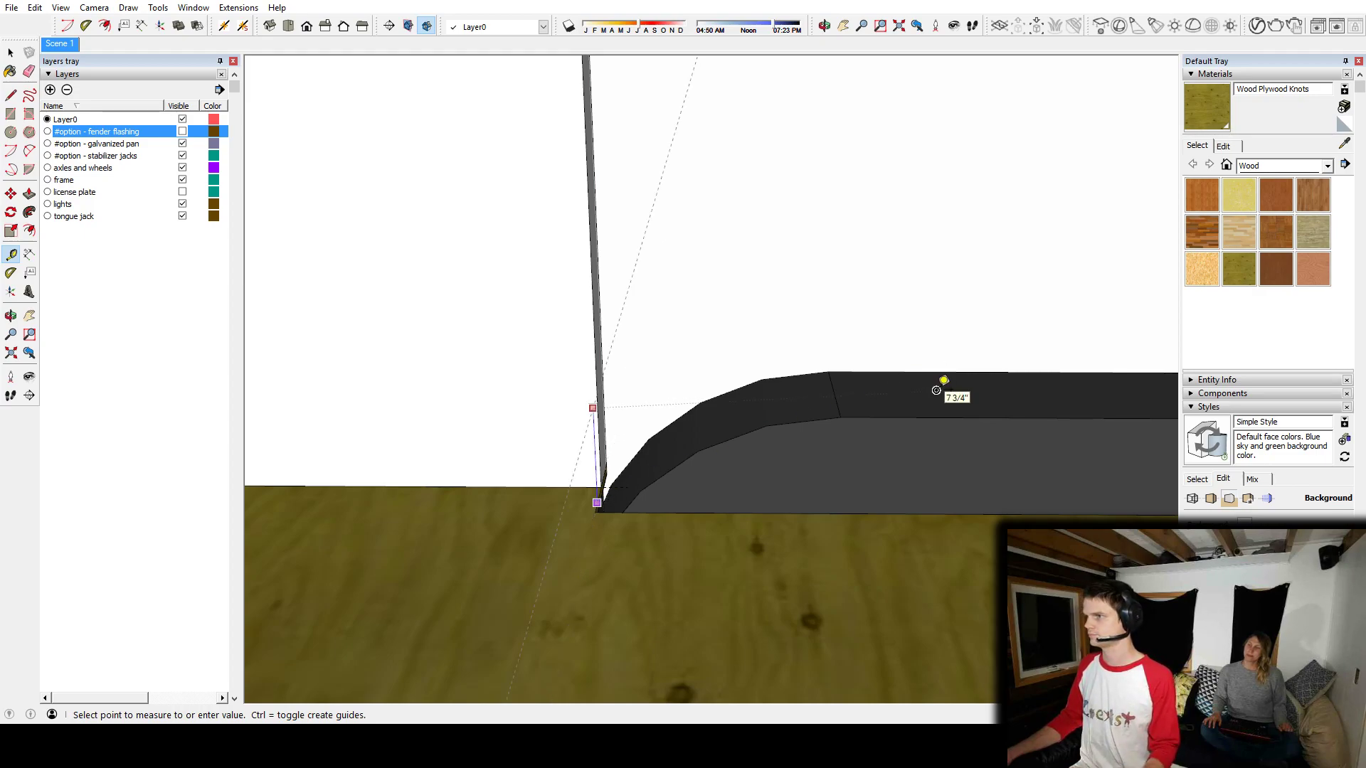
middle_click_drag(962, 432, 631, 408)
scroll(623, 418, "up", 2)
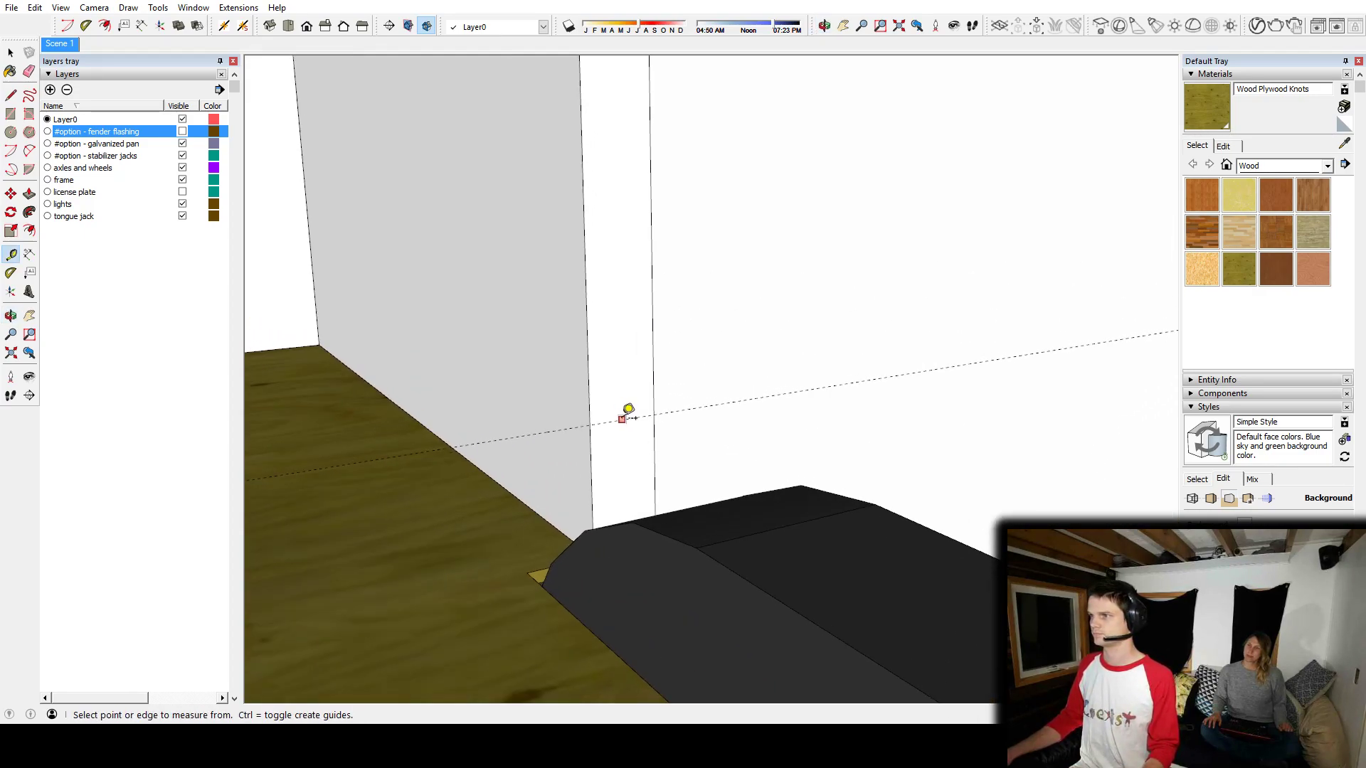
key("space")
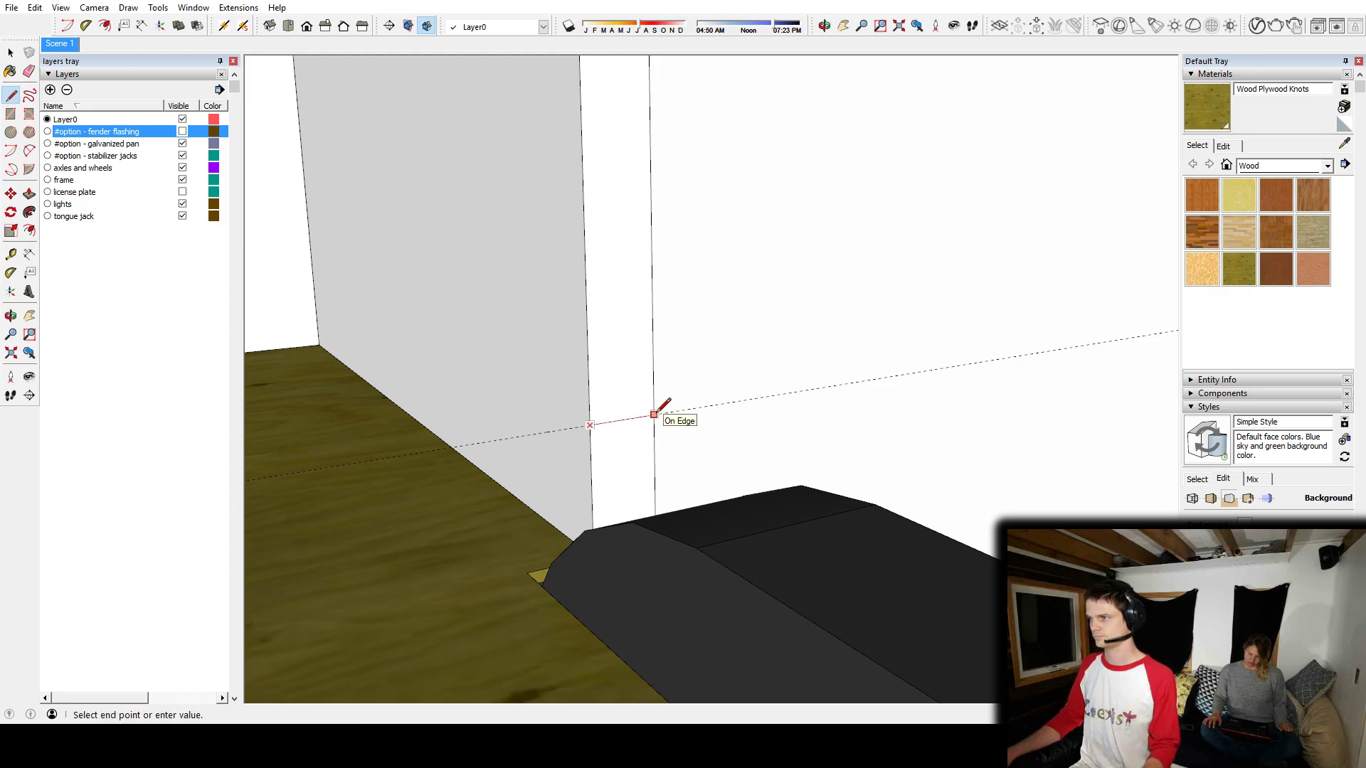
left_click(654, 415)
Step: Push/Pull the end face above the line over the fender and finish it at the hitch-end wall's inner face
key("p")
left_click(609, 320)
scroll(626, 311, "down", 7)
middle_click_drag(704, 306, 1024, 367)
middle_click_drag(1025, 367, 771, 345, "shift")
middle_click_drag(925, 252, 726, 353, "shift")
left_click(787, 298)
middle_click_drag(886, 332, 726, 245)
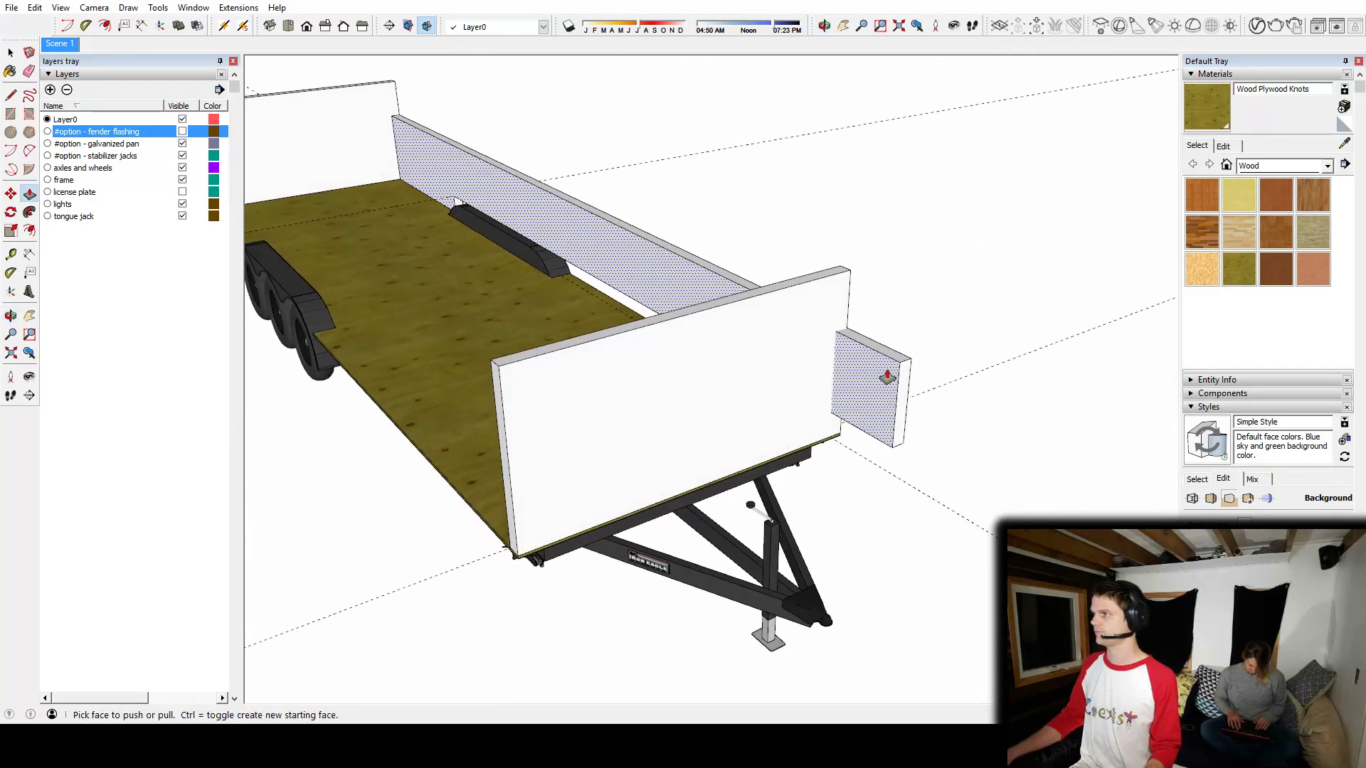
left_click(899, 372)
left_click(842, 273)
Step: Place a guide at the fender notch's hitch-side end to mark where the side wall has to reach the deck
mouse_move(843, 273)
middle_mouse_down()
mouse_move(979, 360)
mouse_move(1131, 342)
middle_mouse_up()
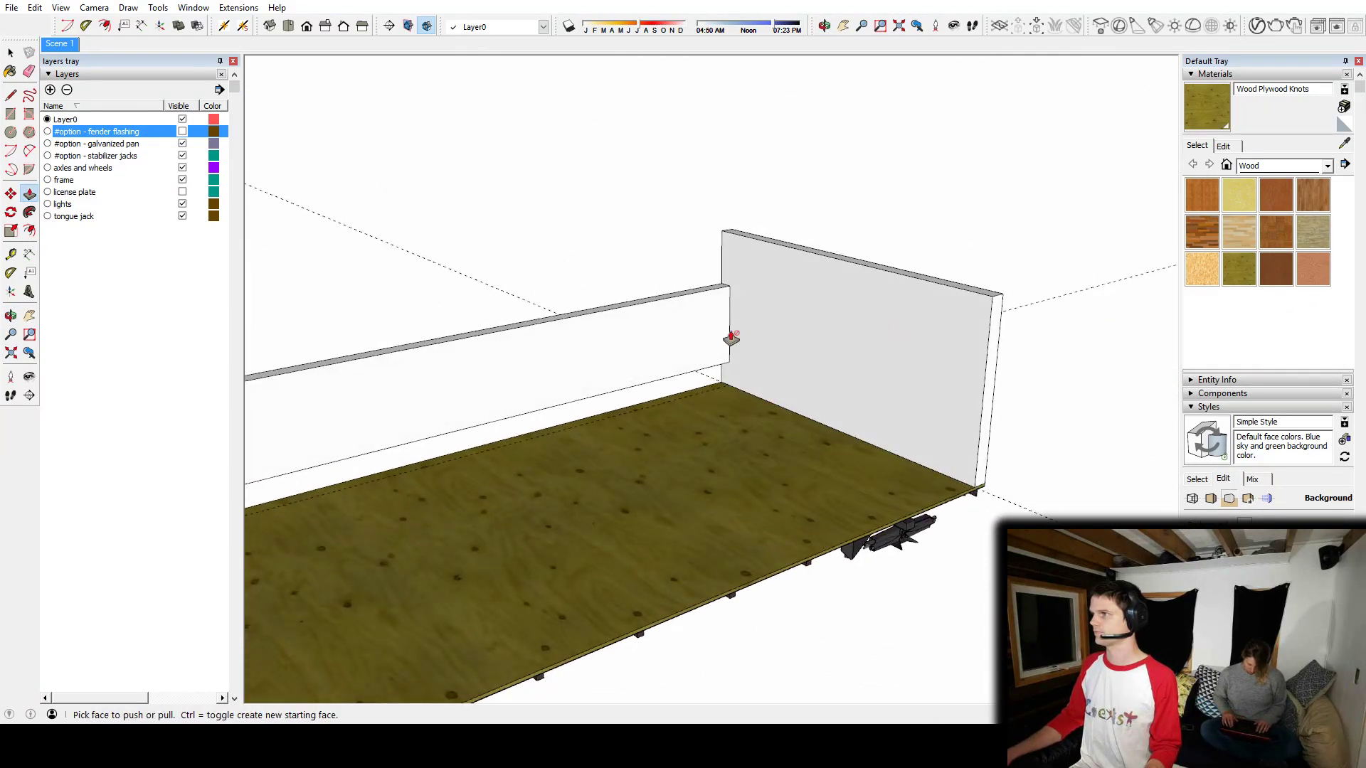
scroll(732, 339, "up", 4)
mouse_move(426, 361)
middle_mouse_down("shift")
mouse_move(877, 344)
mouse_move(242, 387)
mouse_move(1164, 308)
middle_mouse_up("shift")
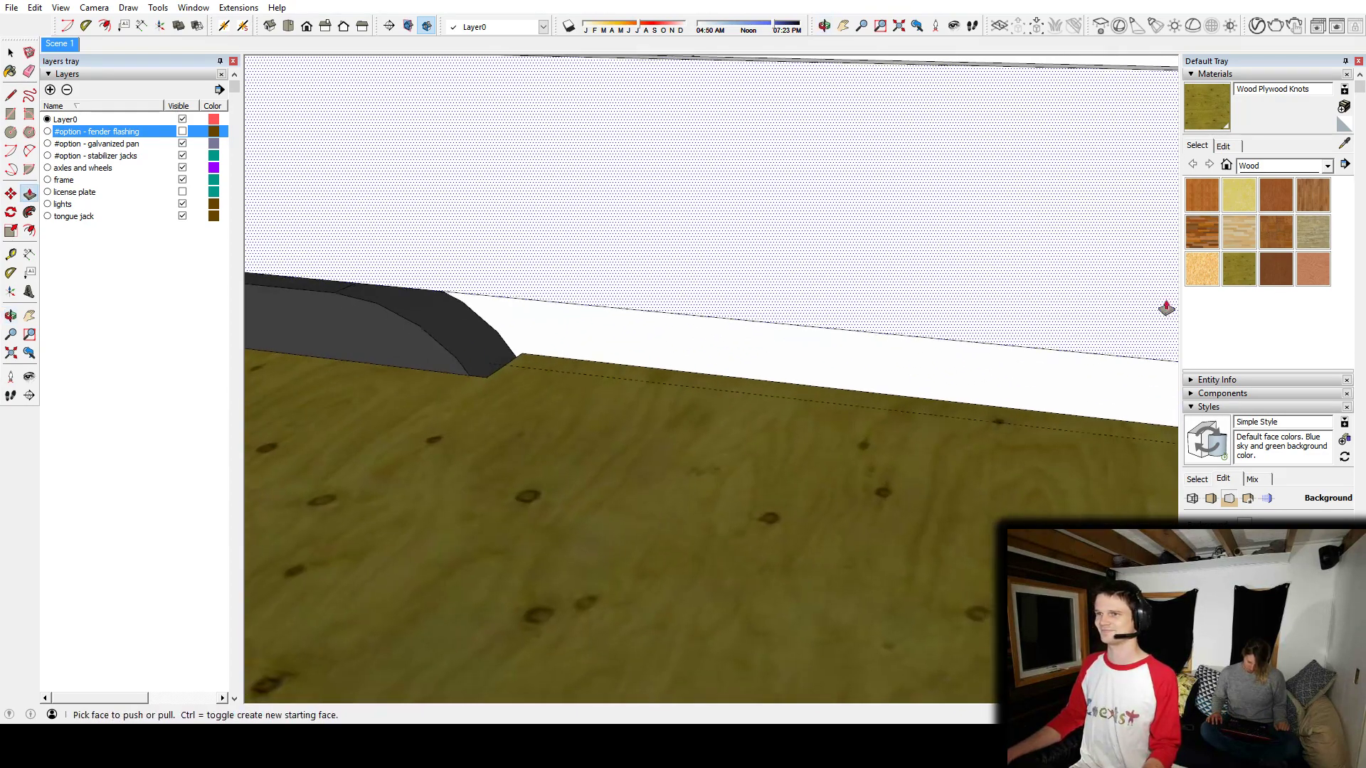
scroll(889, 441, "down", 2)
scroll(608, 462, "up", 5)
key("space")
key("t")
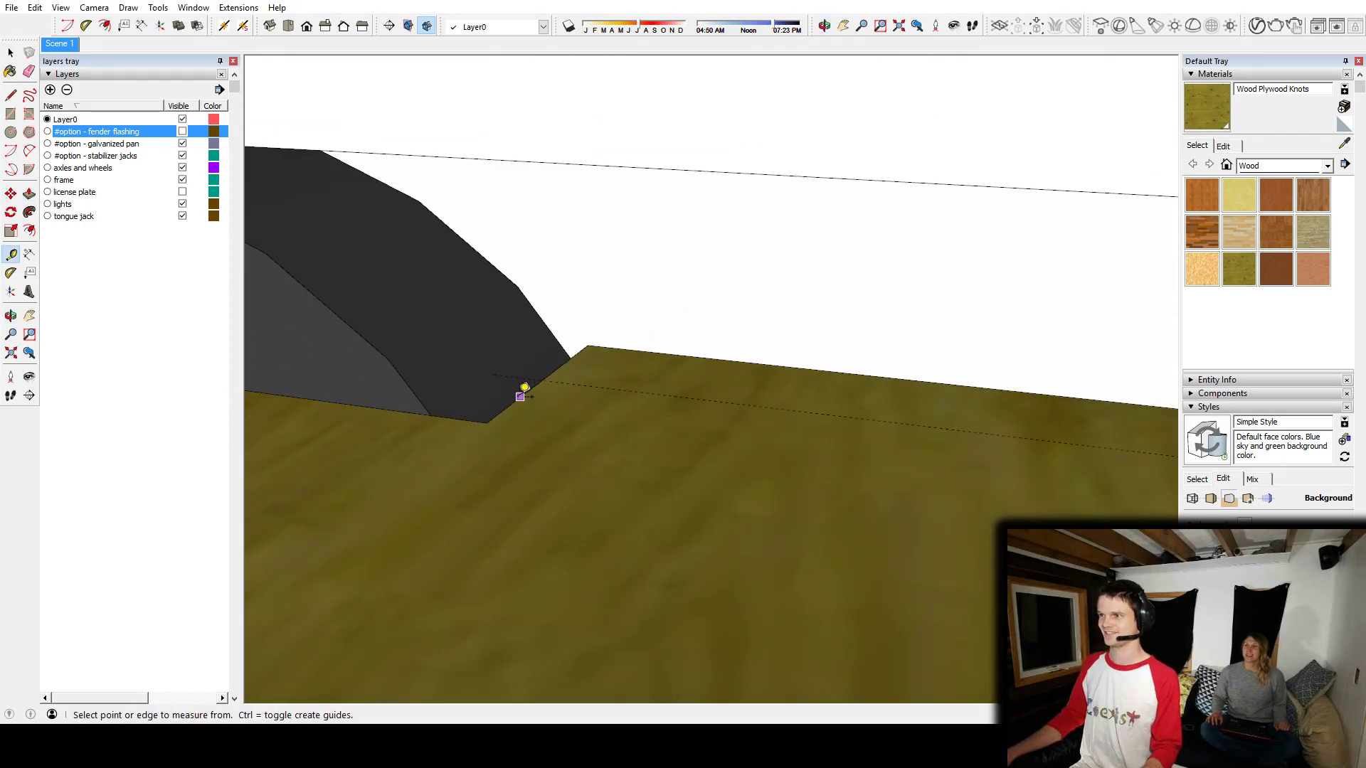
left_click(518, 398)
middle_click_drag(552, 280, 661, 611)
middle_click_drag(682, 356, 680, 418, "shift")
Step: Draw a line across the side wall's underside at the guide and Push/Pull the section beyond the fender down to the deck
key("l")
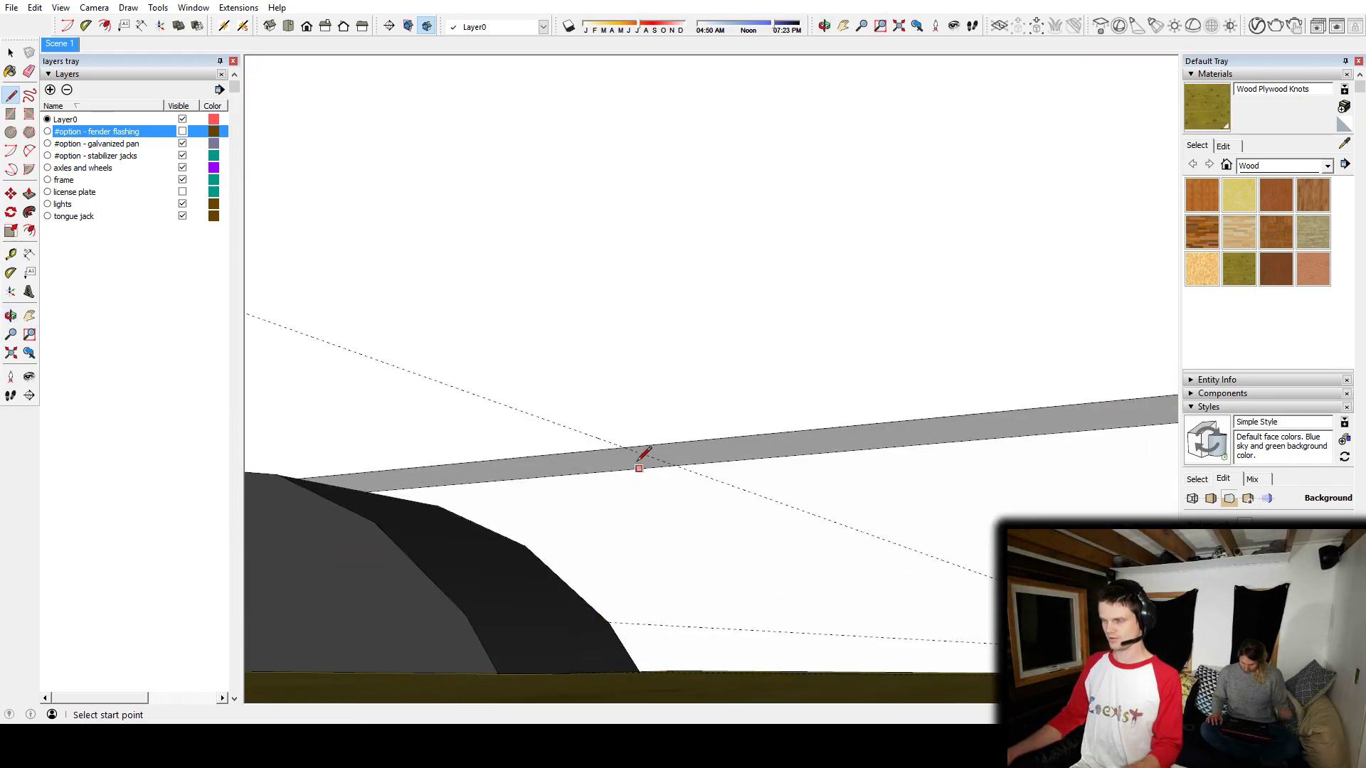
left_click(676, 466)
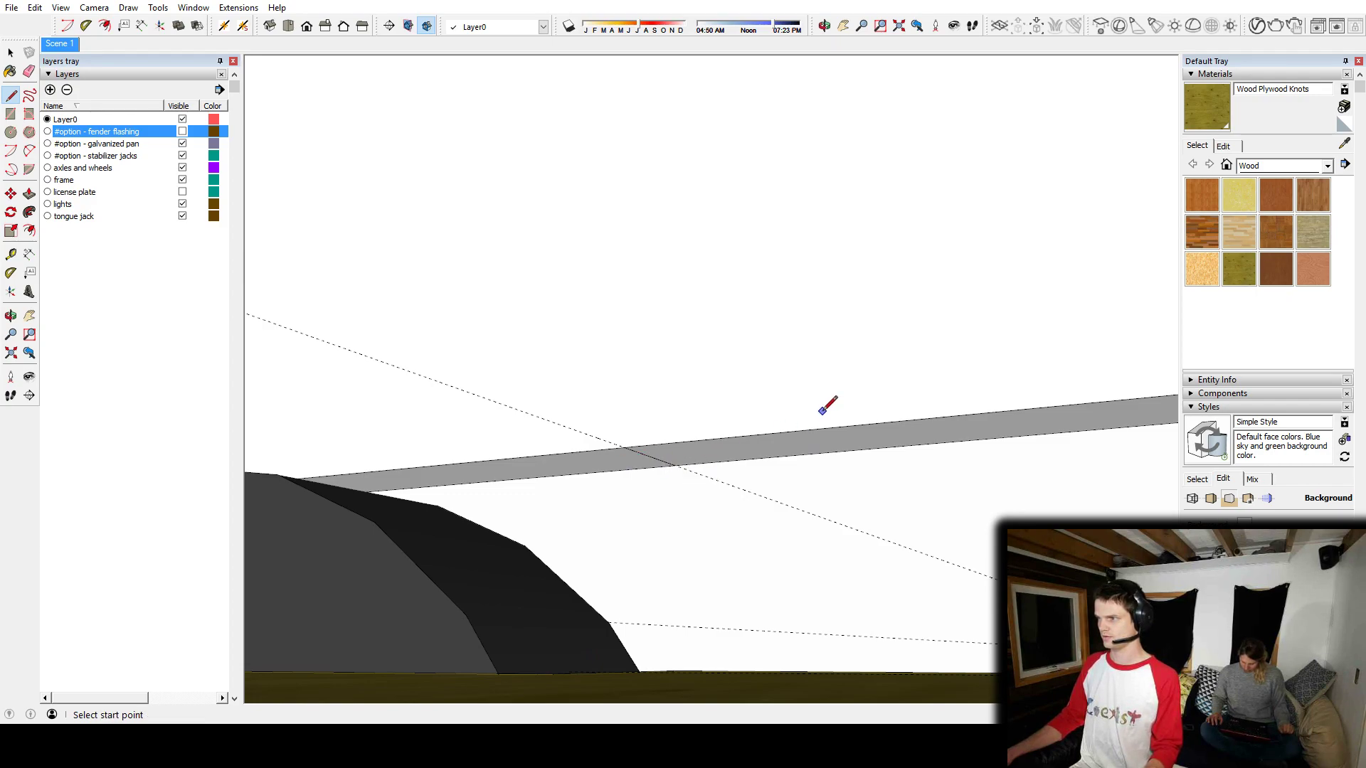
key("p")
left_click(783, 453)
middle_click_drag(686, 533, 727, 596)
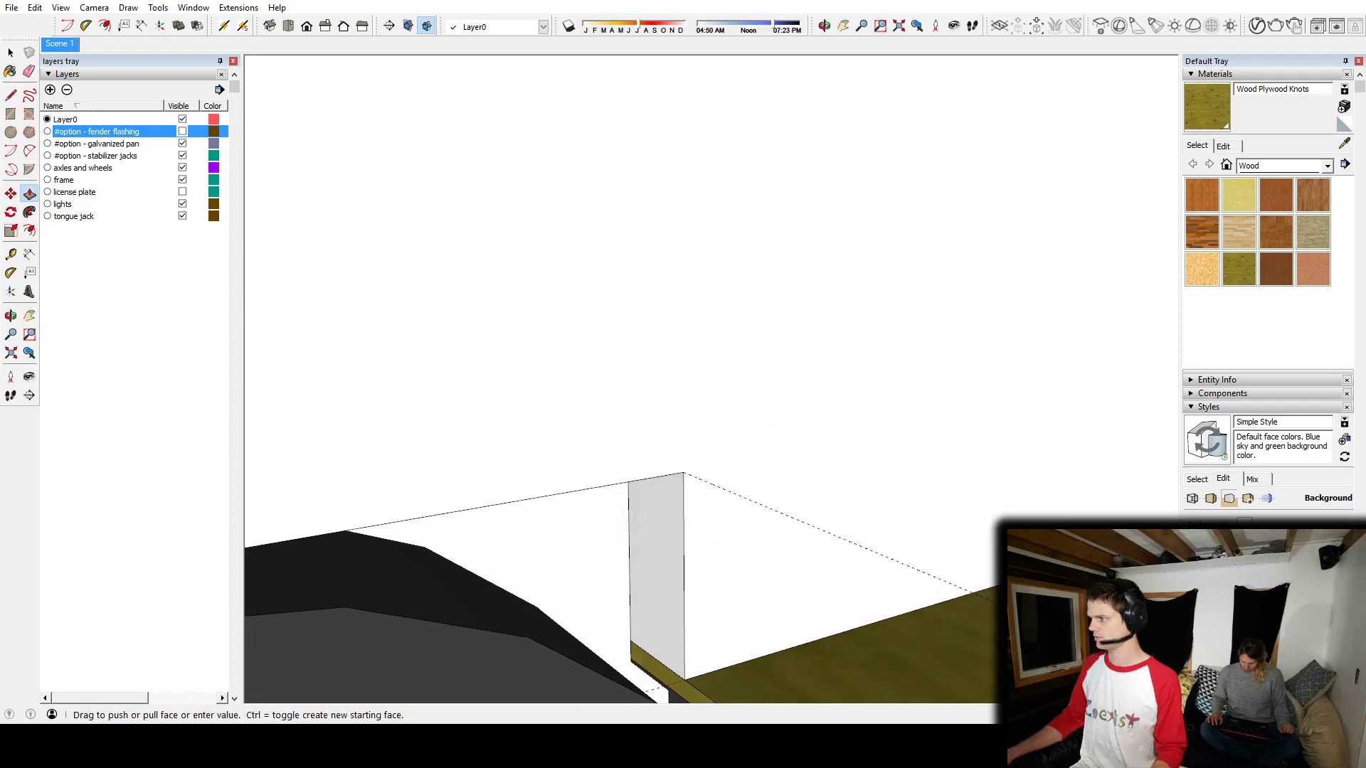
Step: Select the whole side wall with its fender cutout and make it a group
key("space")
scroll(982, 454, "down", 7)
middle_click_drag(1055, 361, 655, 478)
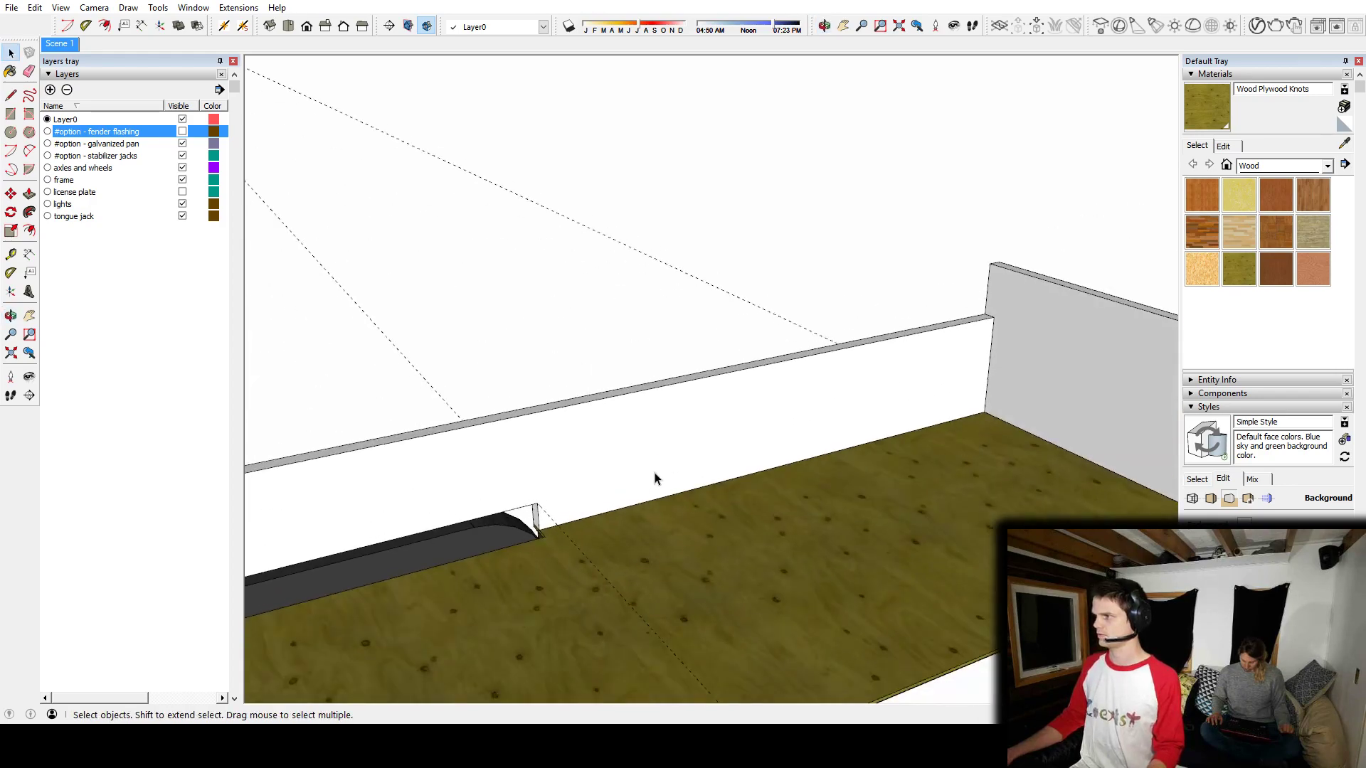
scroll(689, 466, "down", 3)
middle_click_drag(742, 462, 563, 540)
triple_click(680, 433)
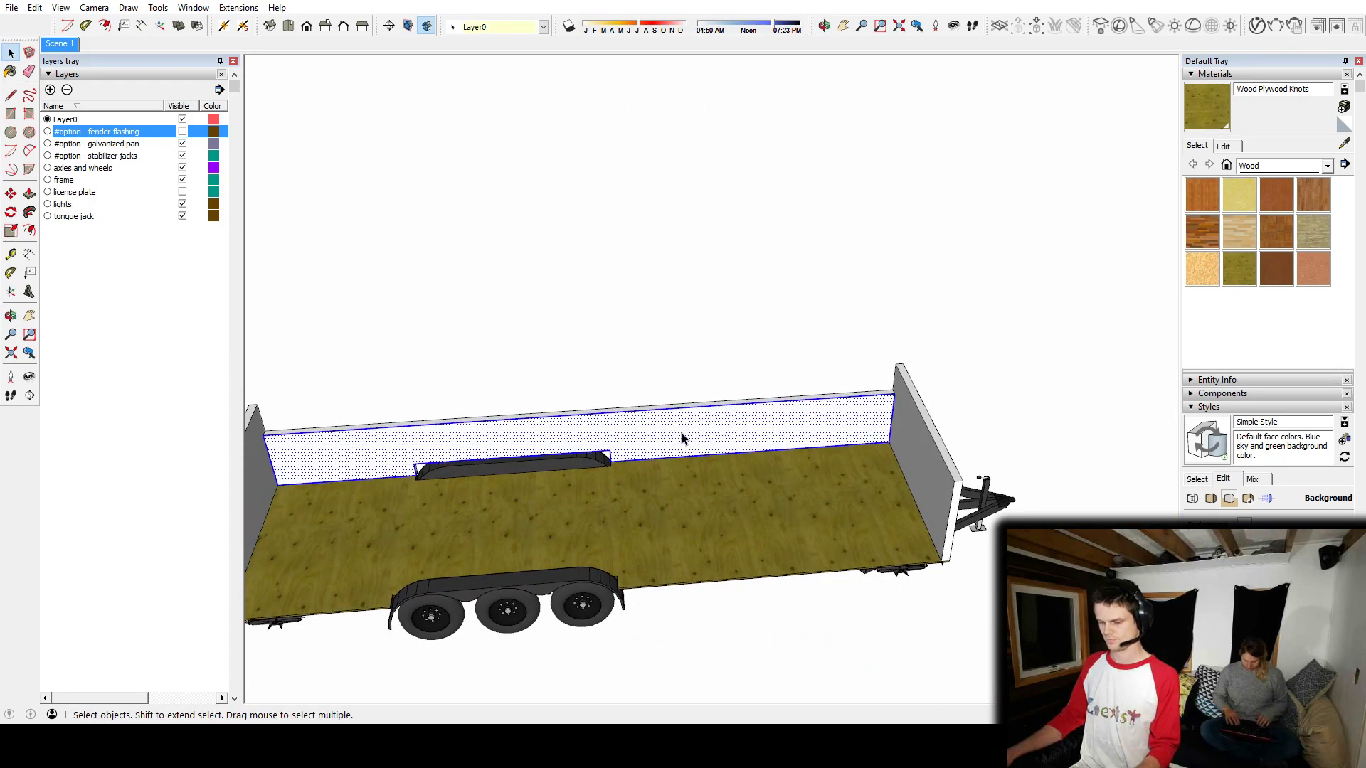
key("g")
Step: Open the side wall group and Push/Pull its top face up to the height of the end walls
middle_click_drag(291, 543, 543, 468, "shift")
scroll(534, 467, "up", 2)
key("m")
key("space")
middle_click_drag(519, 371, 660, 339)
double_click(663, 332)
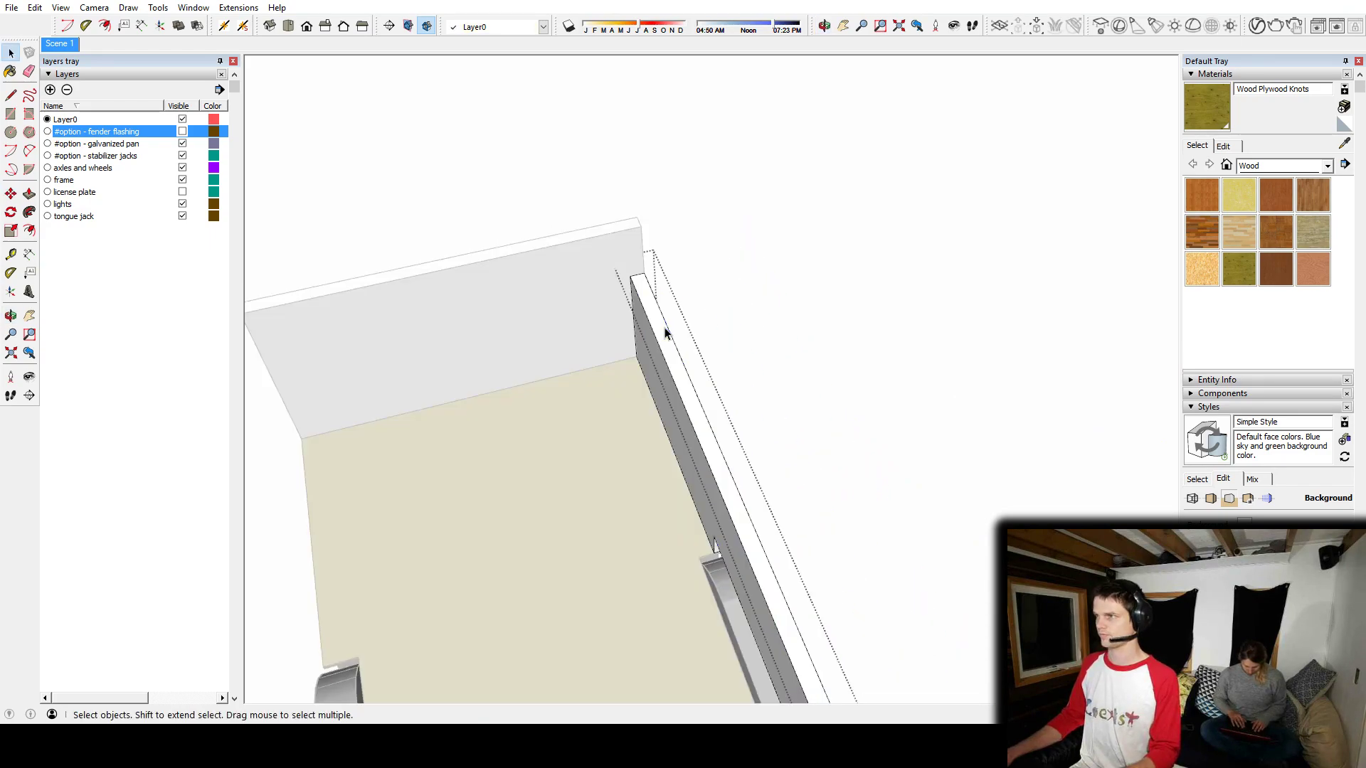
key("p")
left_click(664, 330)
left_click(613, 235)
key("space")
key("Escape")
Step: Copy the side wall to the opposite side of the deck, aligned with the end wall's outer corner
key("m")
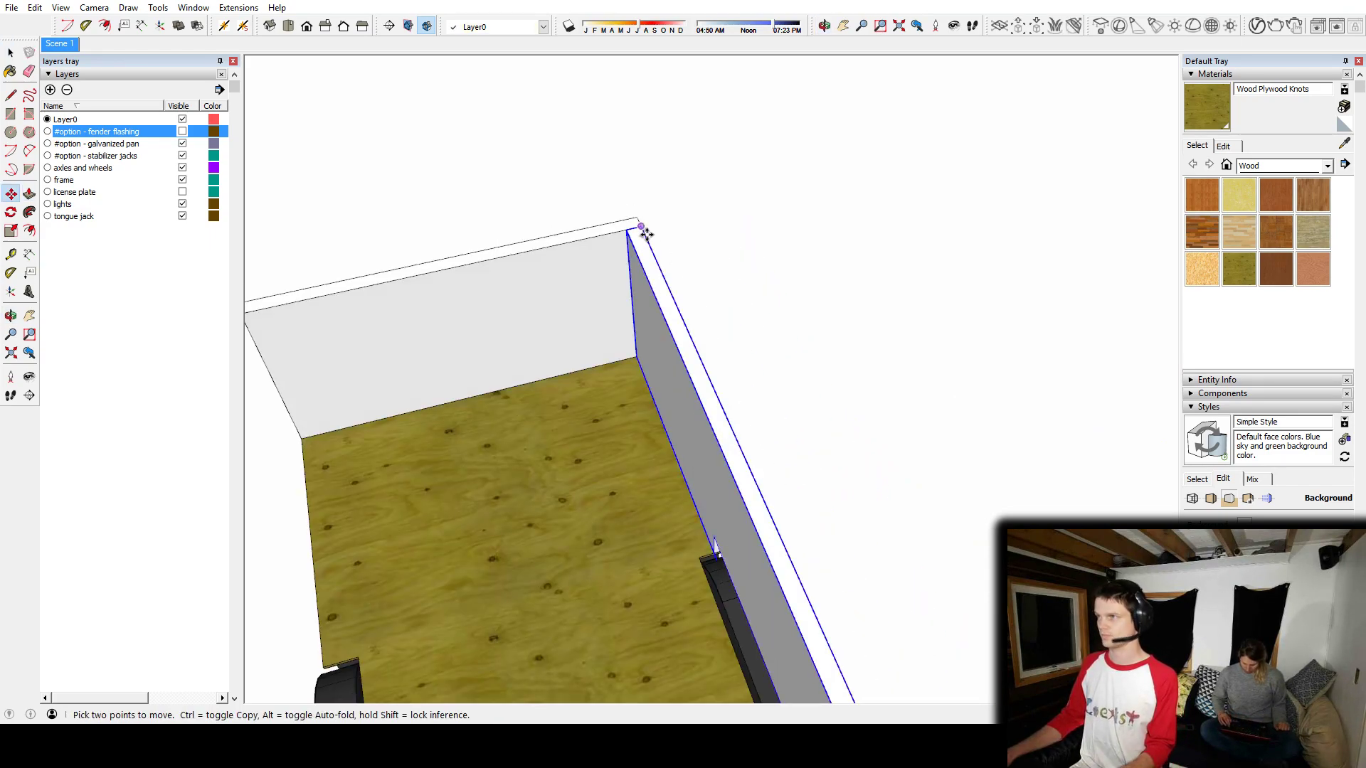
left_click(632, 230)
middle_click_drag(427, 289, 647, 228, "shift")
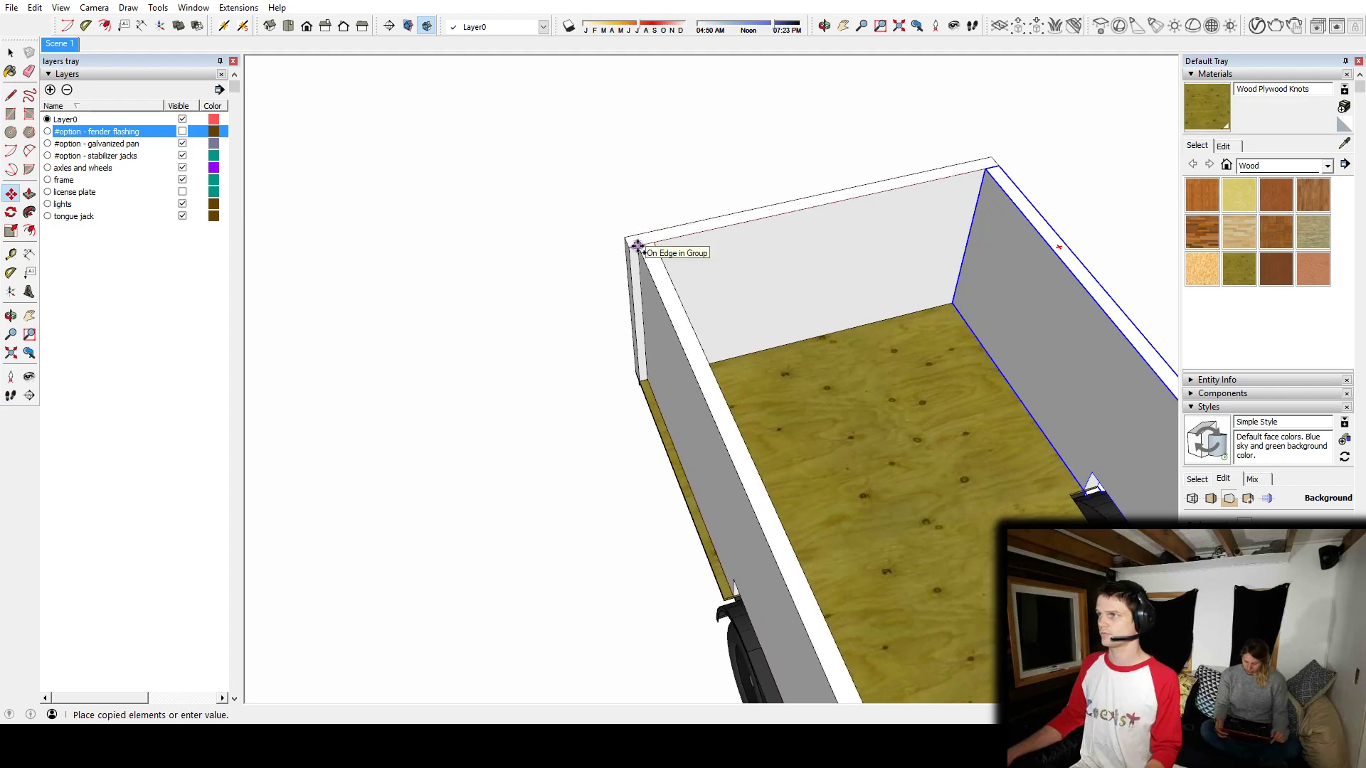
left_click(631, 249)
middle_click_drag(611, 277, 760, 456)
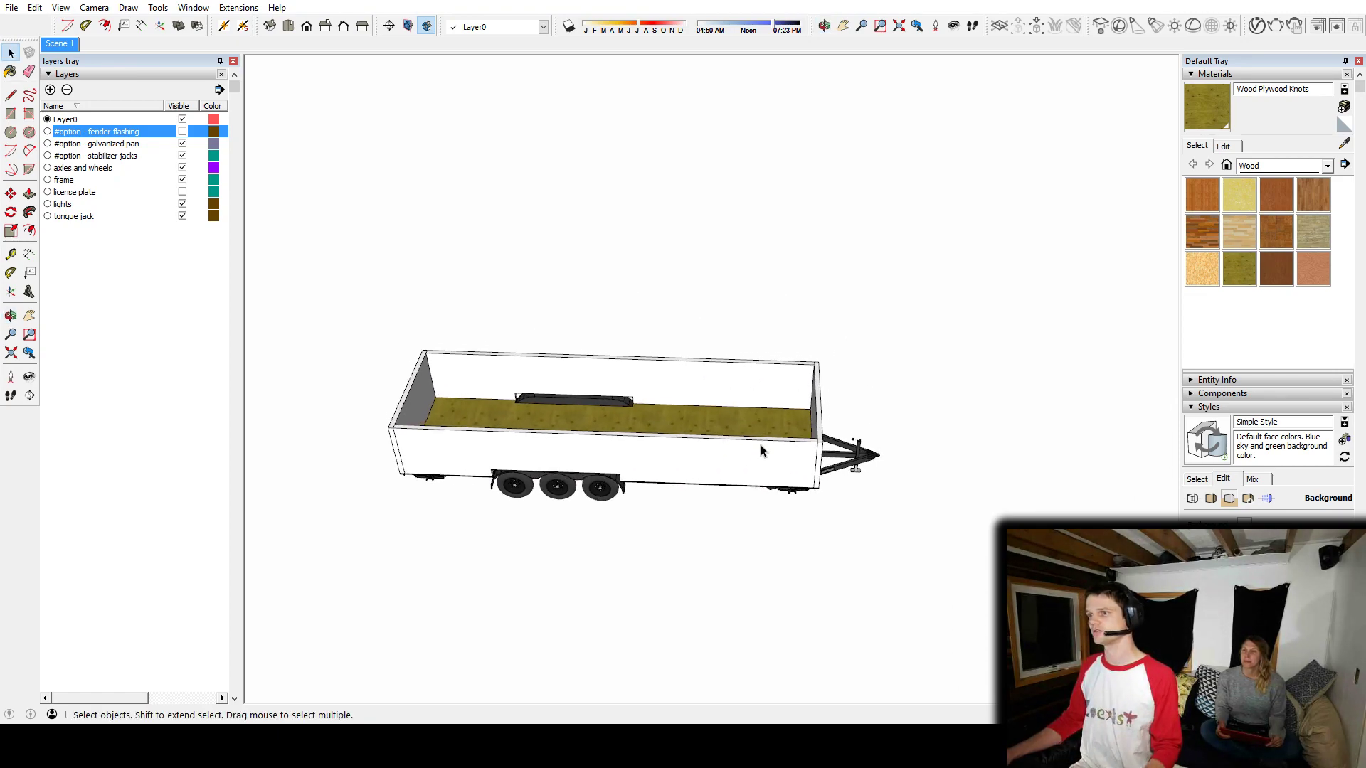
scroll(761, 450, "up", 2)
scroll(761, 448, "down", 3)
middle_click_drag(762, 449, 596, 509)
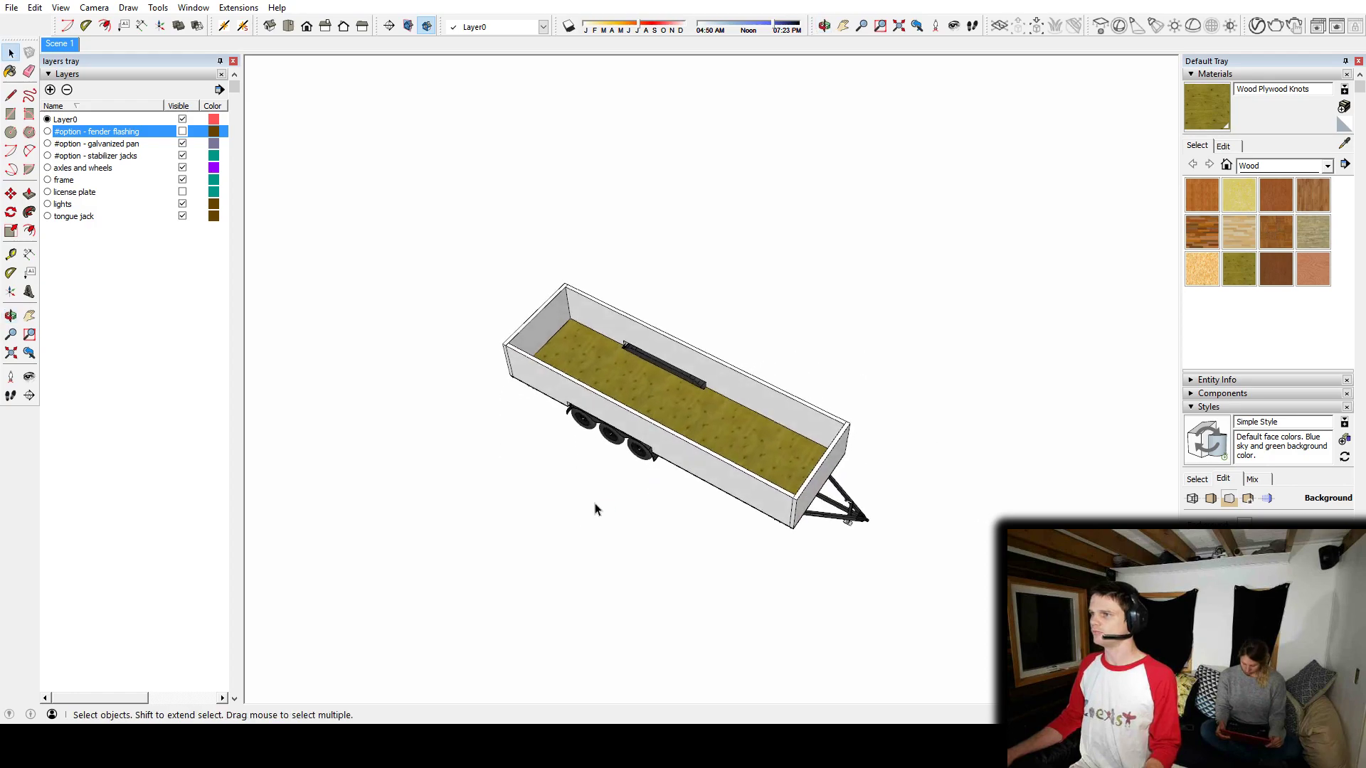
scroll(730, 419, "up", 3)
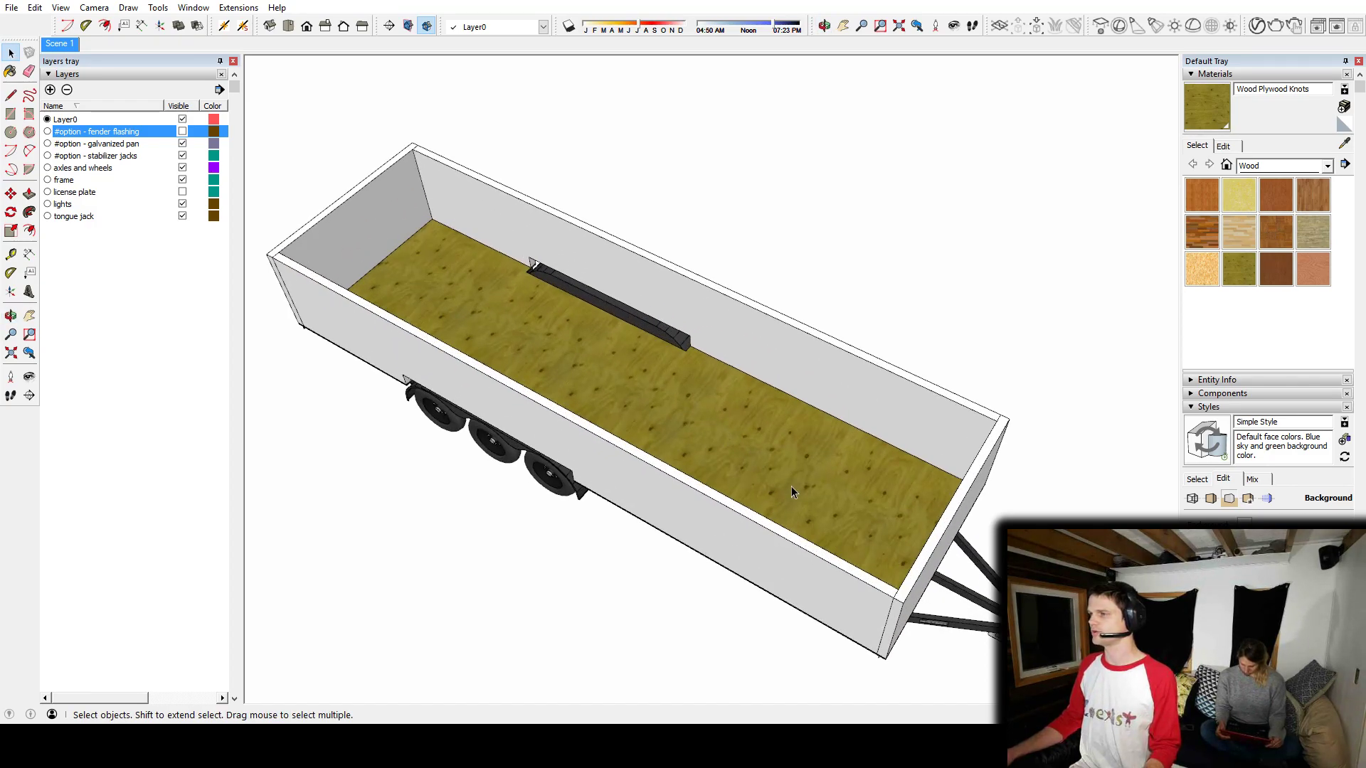
middle_click_drag(921, 531, 967, 455)
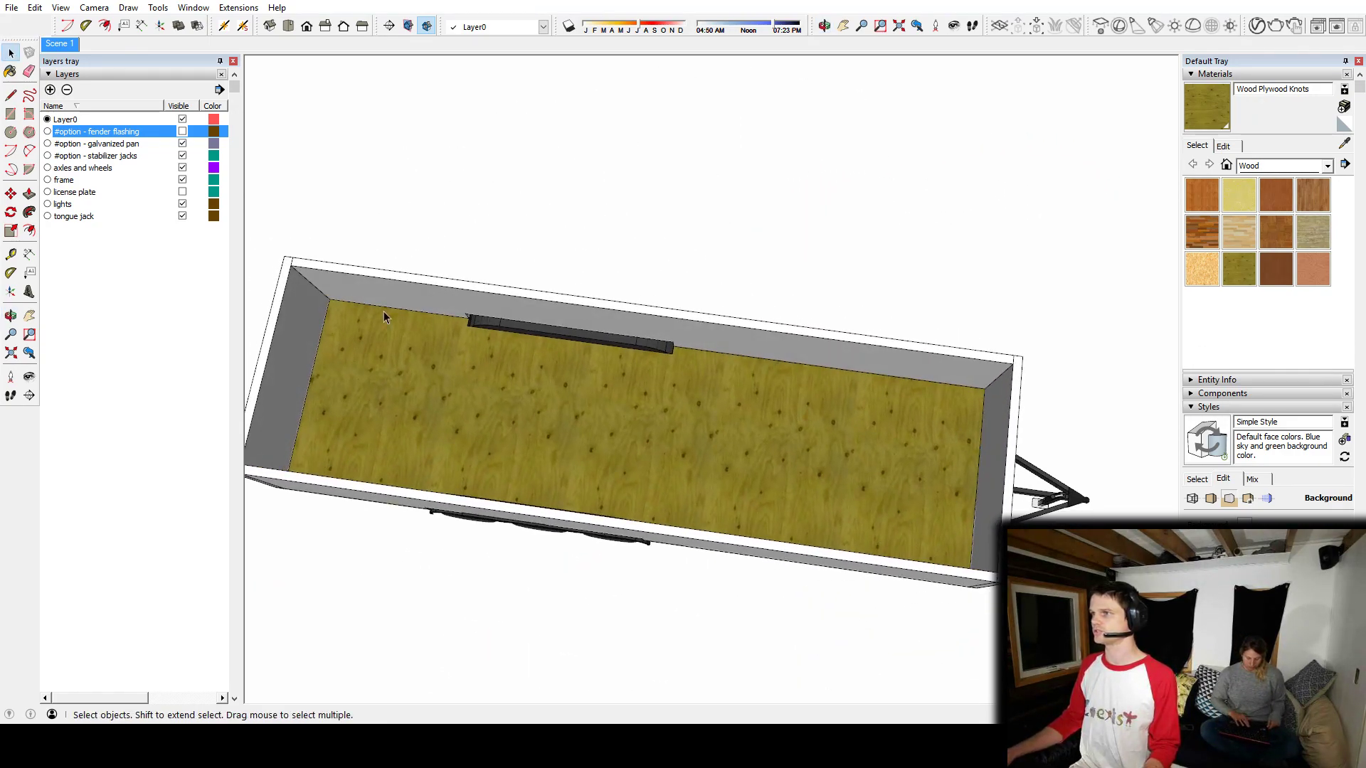
Step: Examine the completed perimeter walls, fender cutouts and plywood deck from outside and inside
middle_click_drag(820, 513, 856, 434)
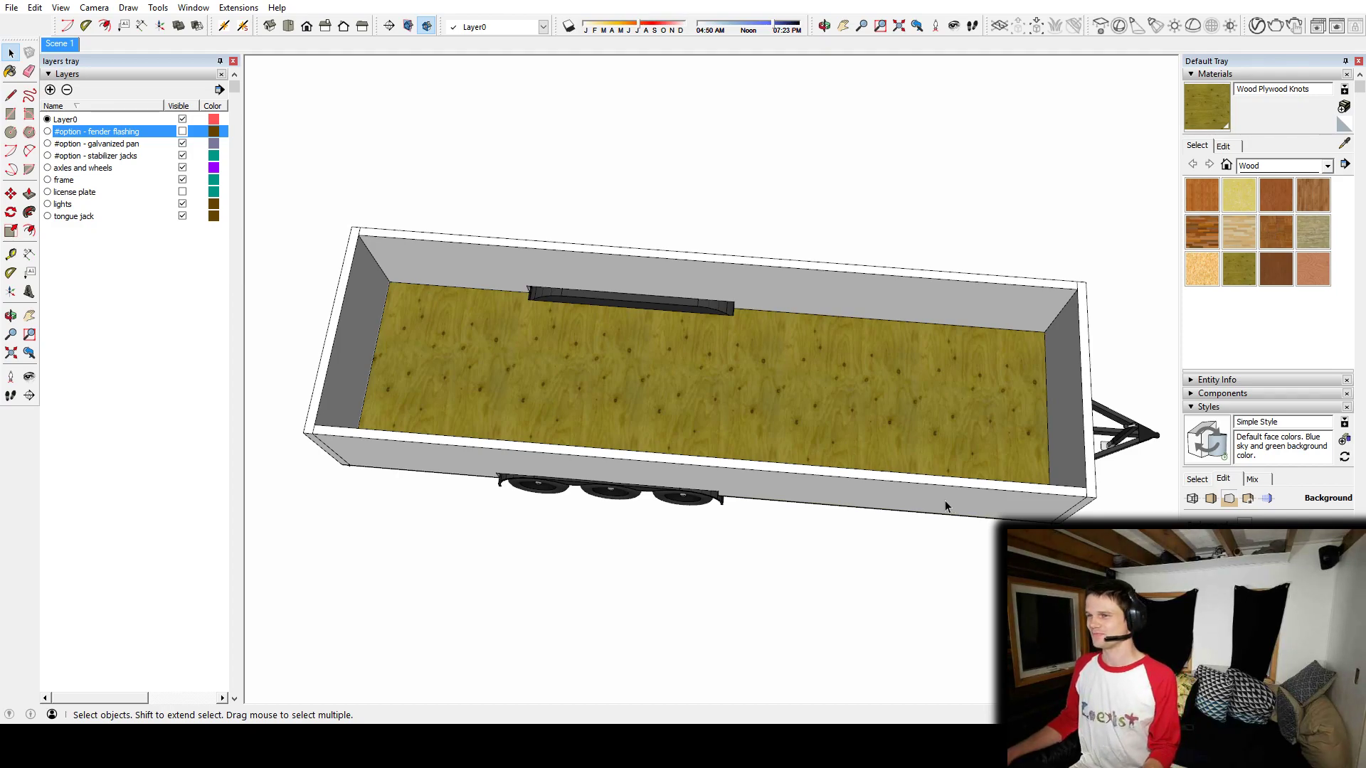
middle_click_drag(944, 500, 720, 166)
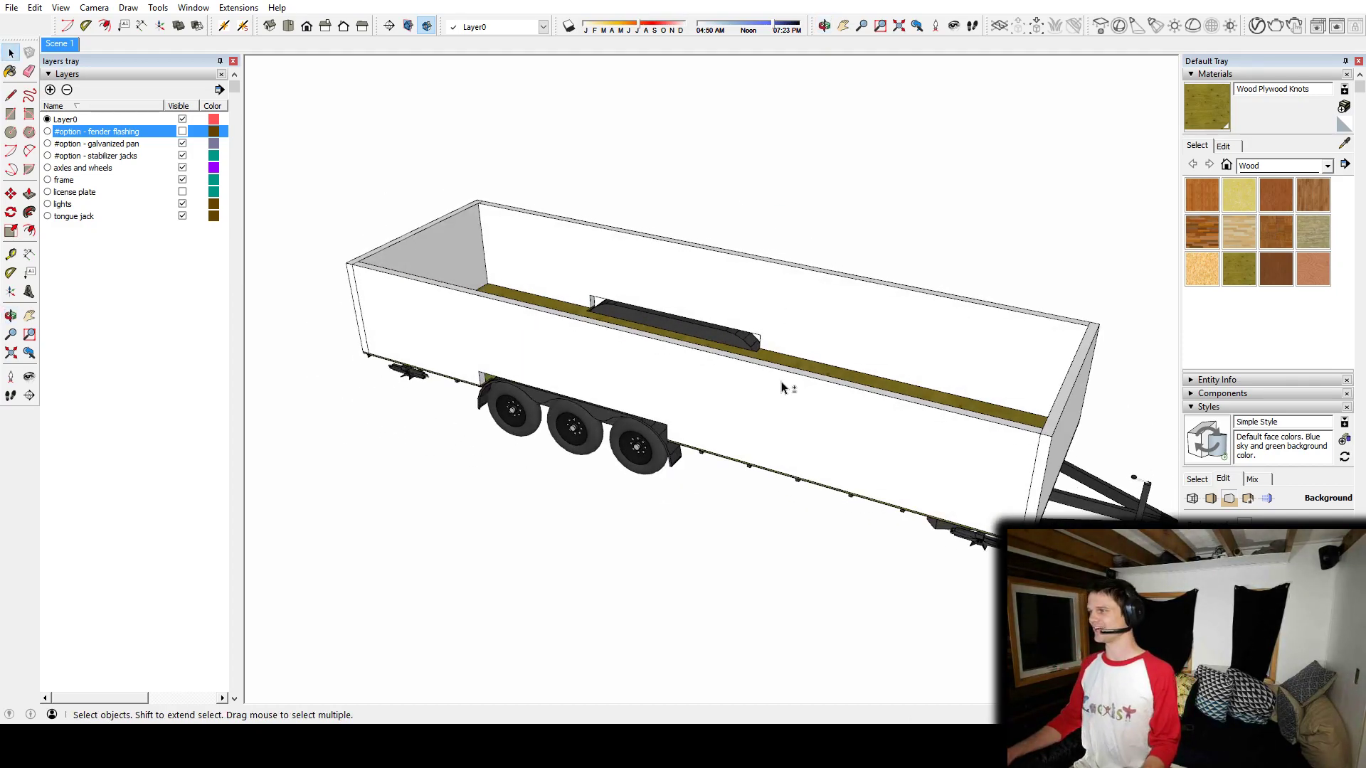
middle_click_drag(781, 387, 842, 403, "shift")
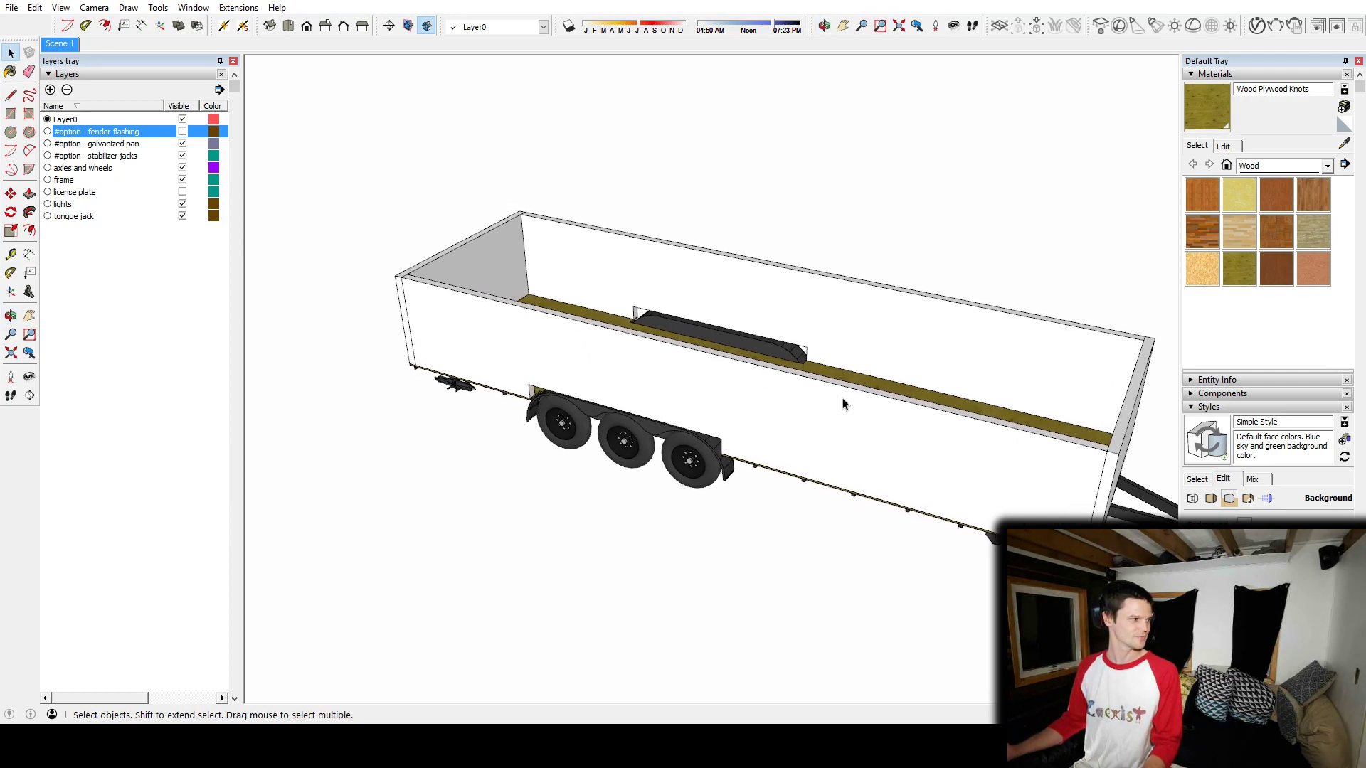
middle_click_drag(841, 366, 747, 505)
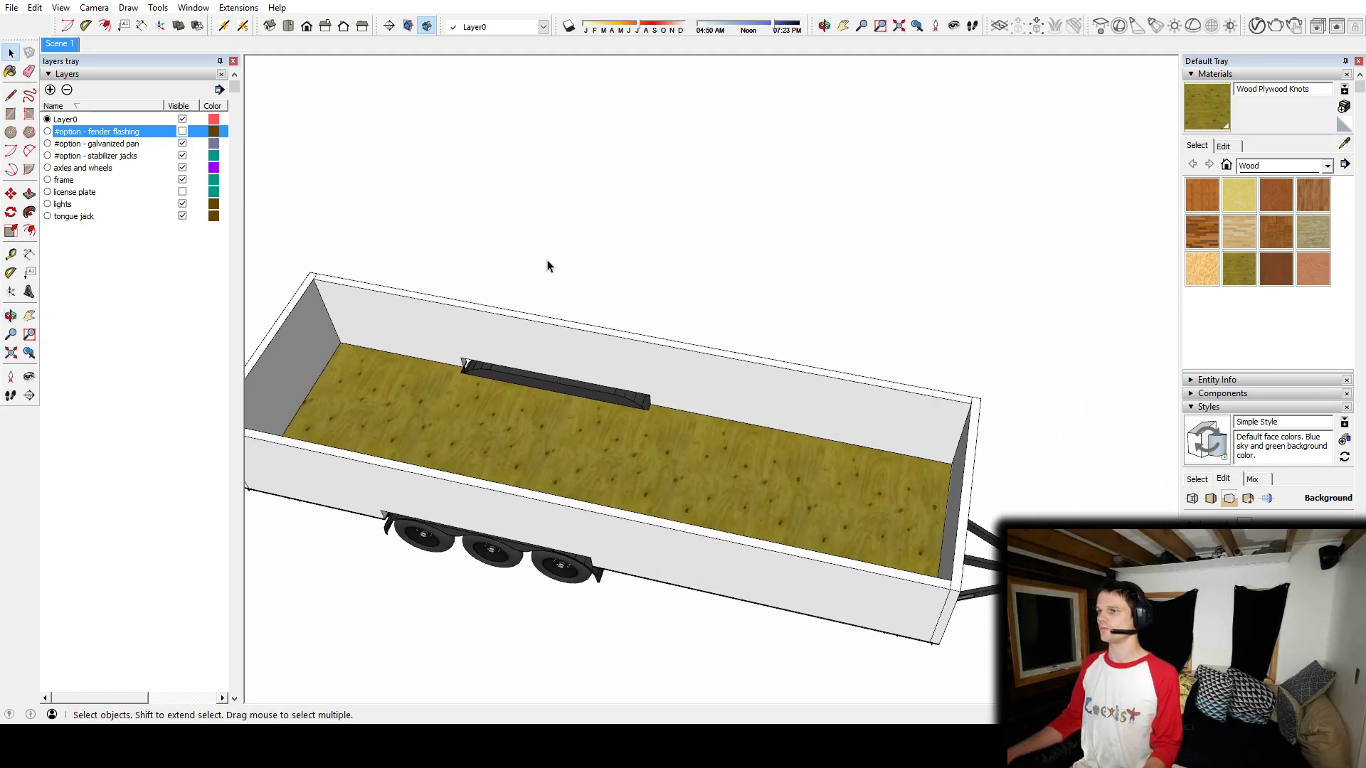
middle_click_drag(694, 565, 754, 544, "shift")
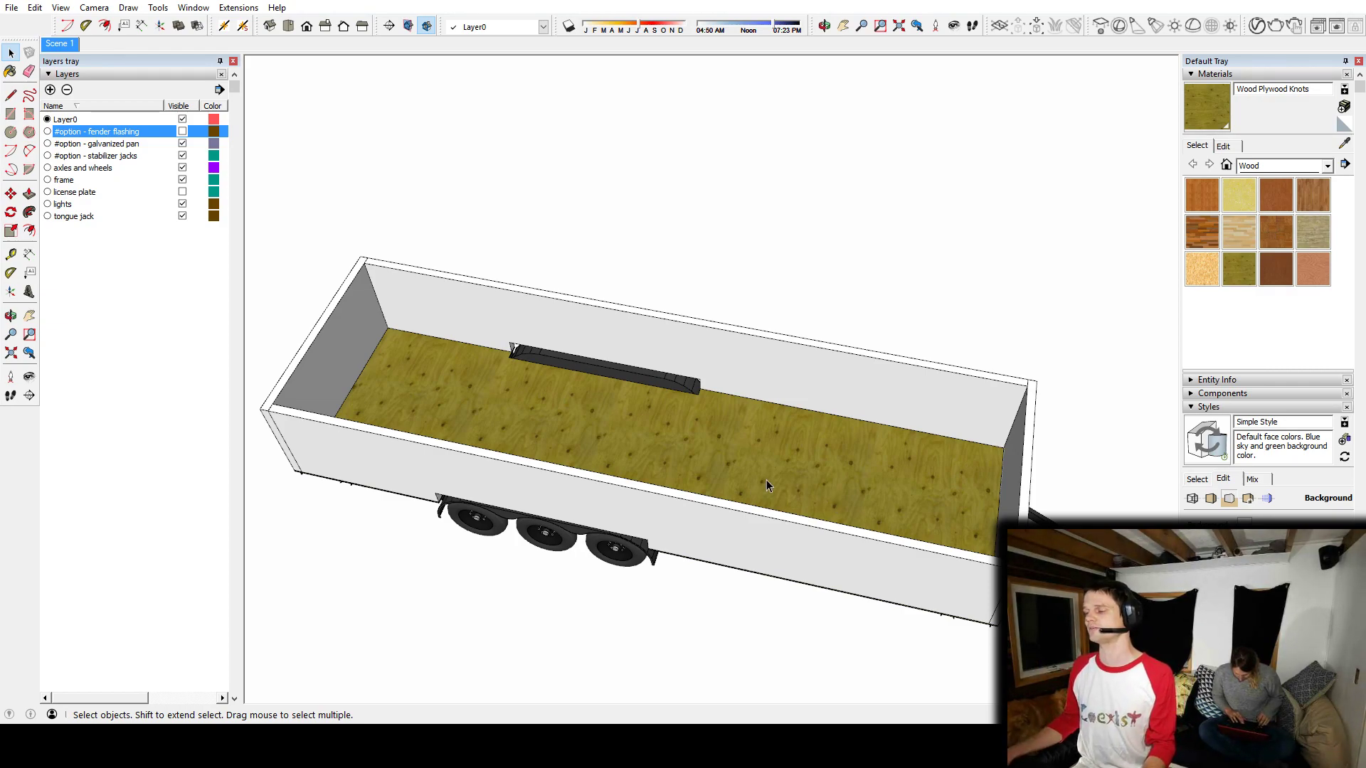
middle_click_drag(788, 463, 373, 437)
middle_click_drag(629, 357, 839, 393)
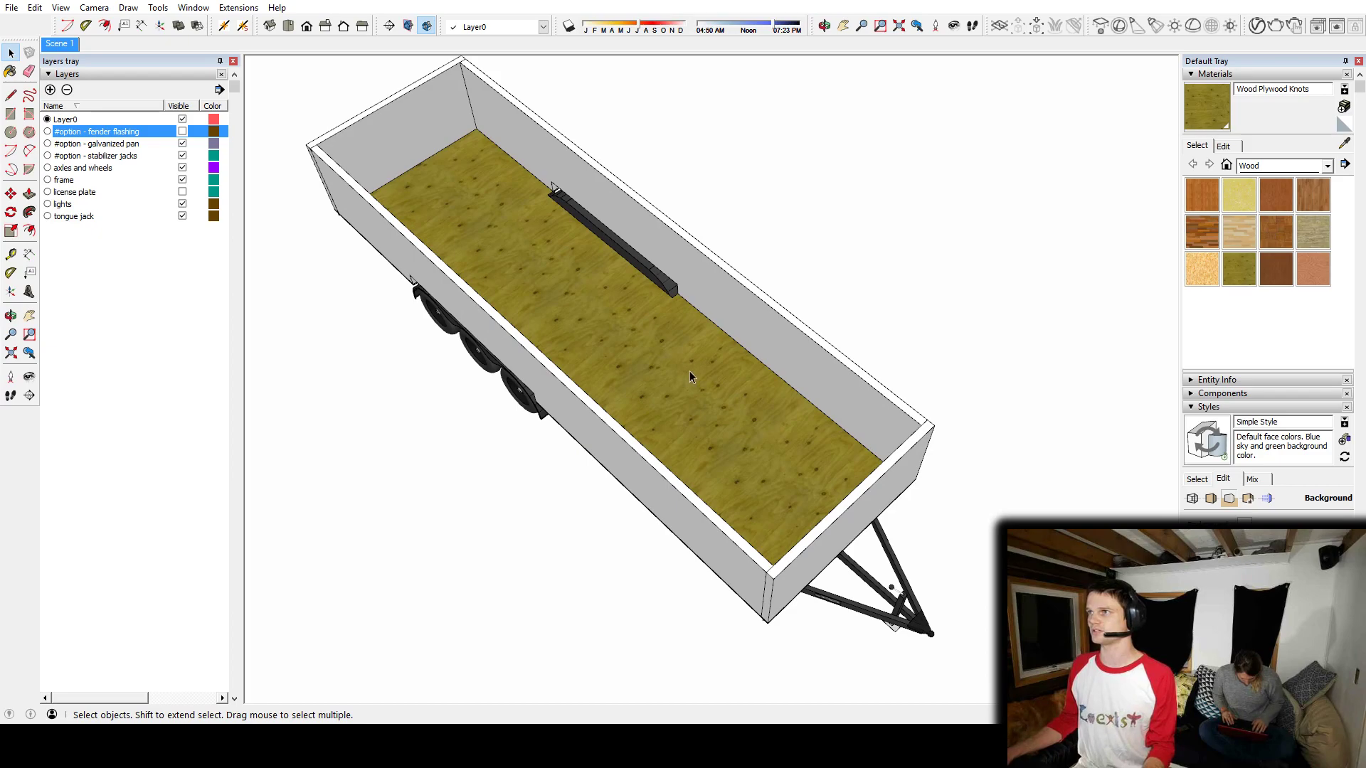
middle_click_drag(689, 369, 370, 377)
scroll(690, 195, "up", 4)
scroll(690, 195, "up", 3)
middle_click_drag(690, 195, 668, 333)
scroll(604, 292, "up", 2)
scroll(604, 292, "up", 2)
scroll(604, 292, "down", 3)
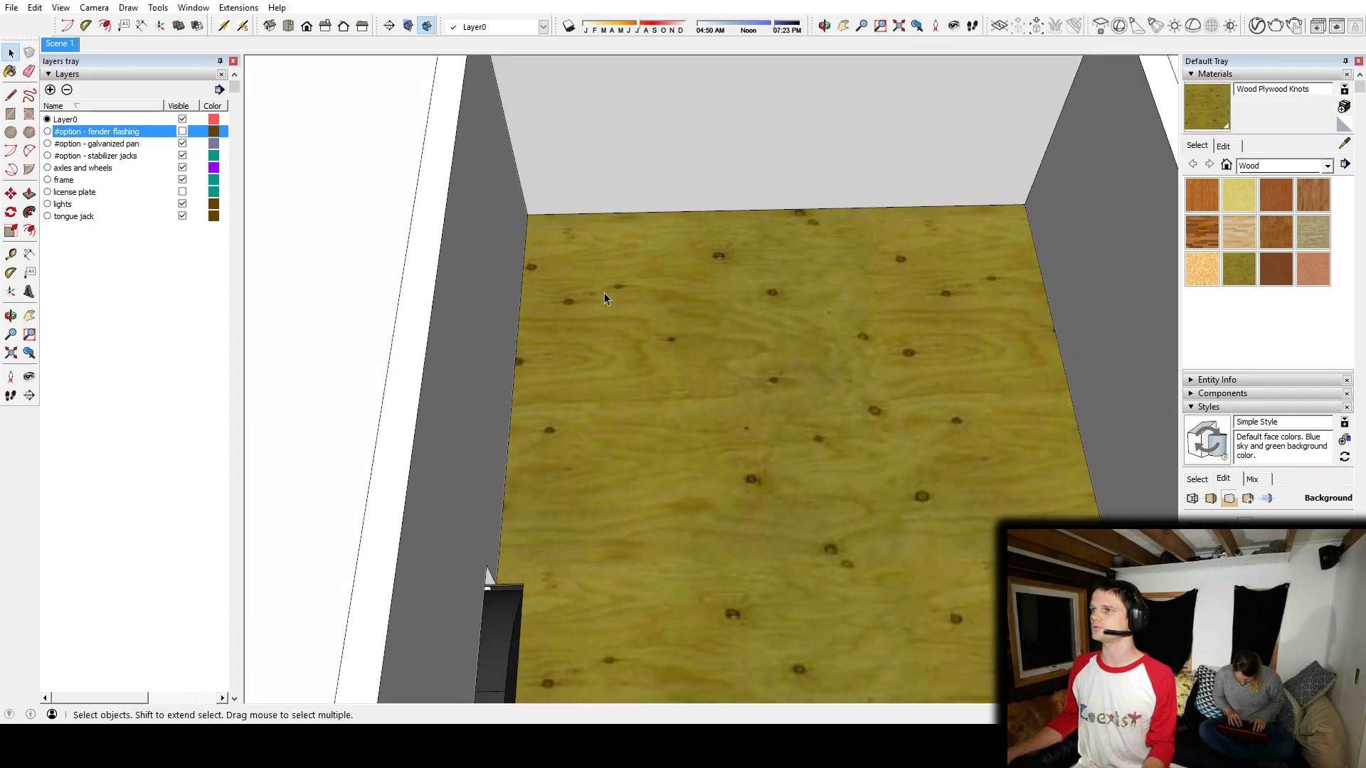
middle_click_drag(604, 292, 1033, 223)
middle_click_drag(886, 135, 802, 332)
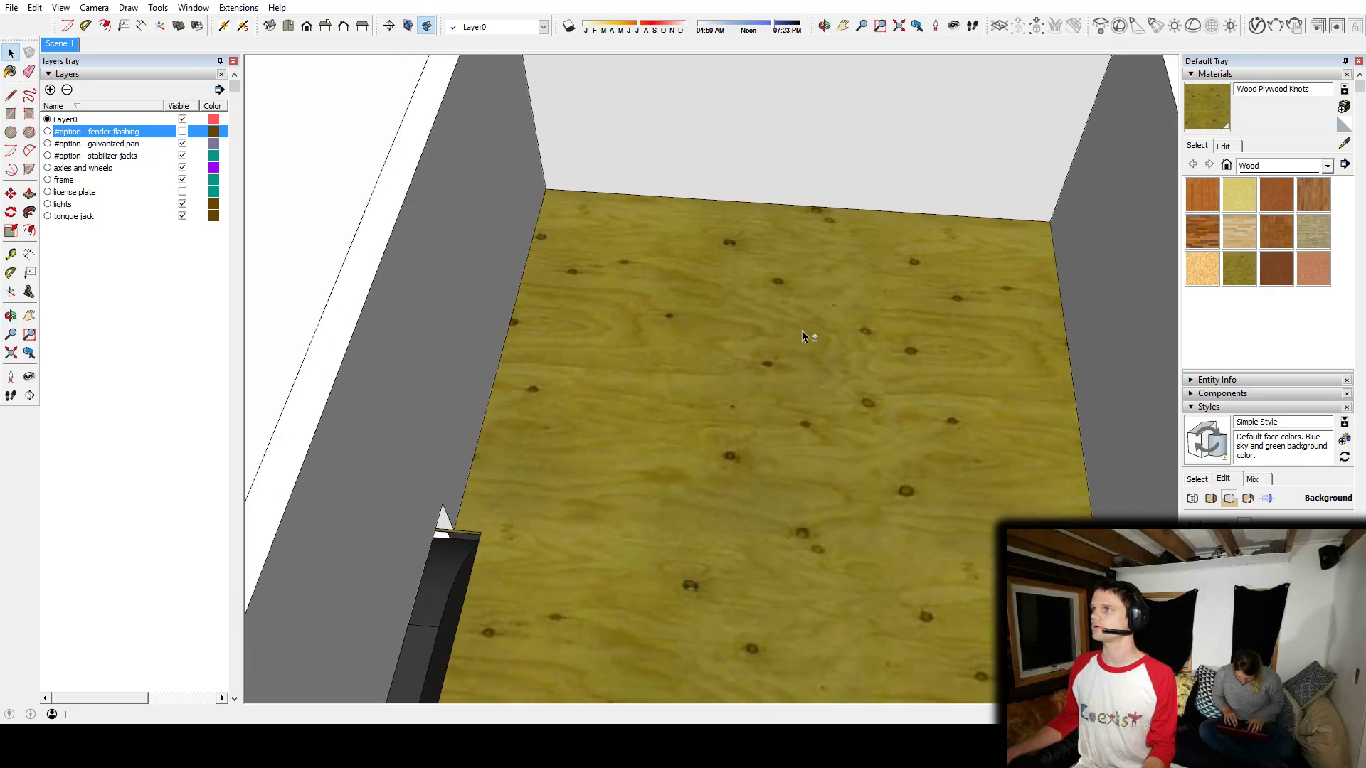
Step: Copy the notched plywood subfloor straight up along the blue axis to a position above the walls
key("m")
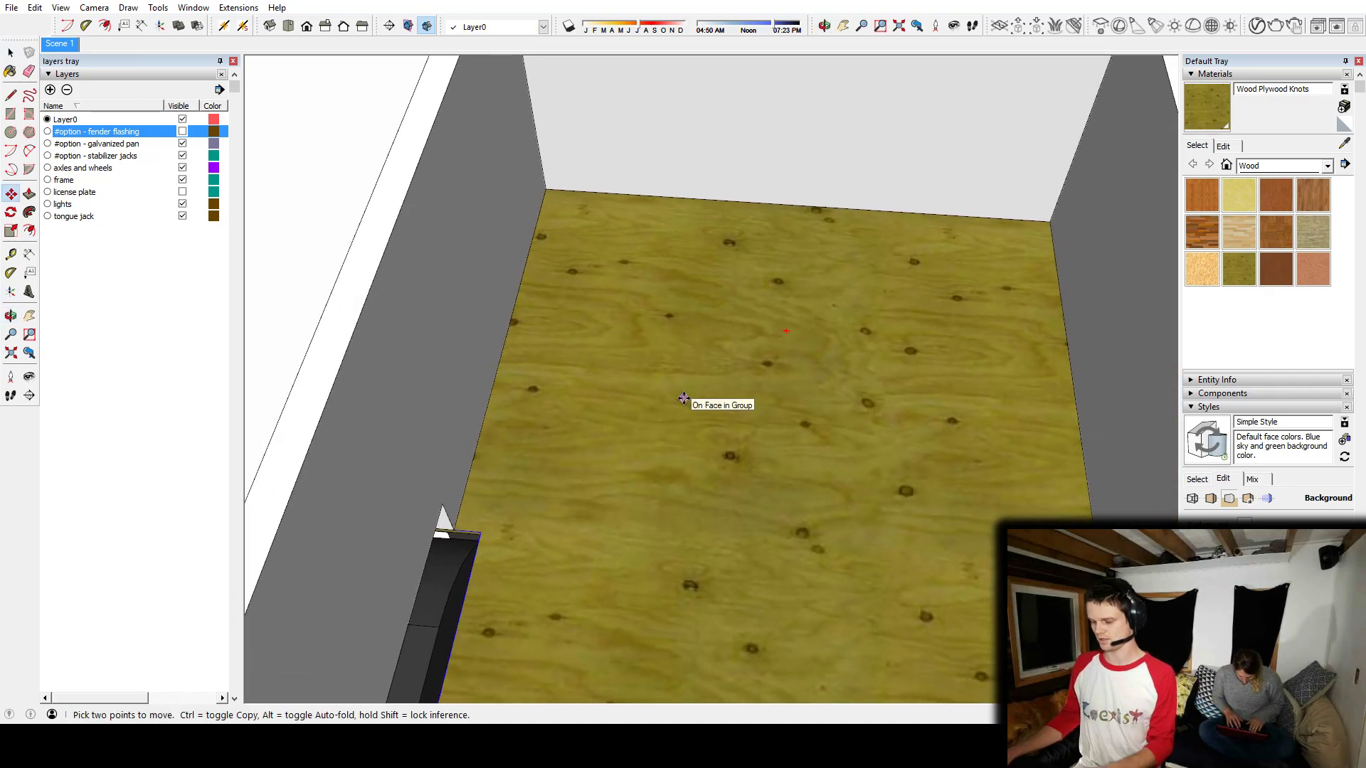
scroll(683, 396, "down", 2)
middle_click_drag(688, 365, 839, 358)
scroll(840, 358, "down", 3)
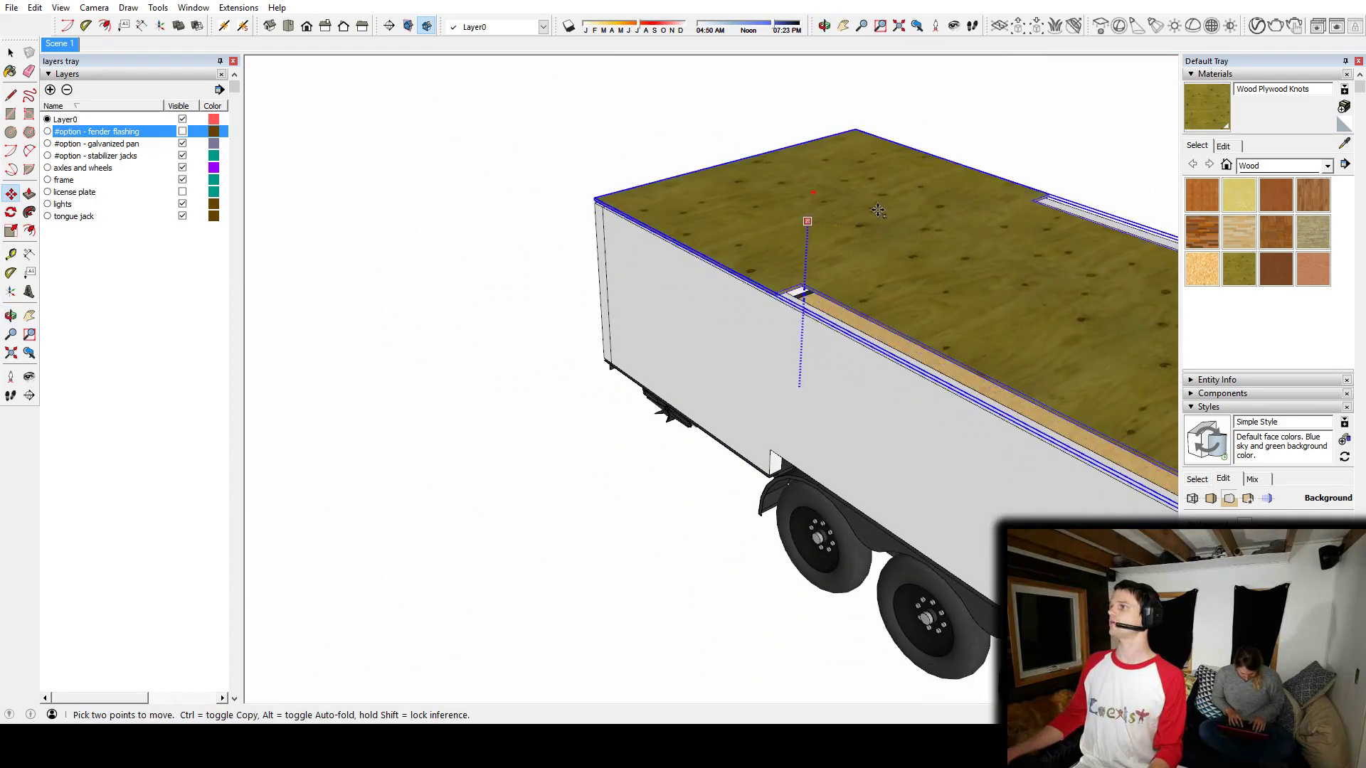
middle_click_drag(780, 227, 732, 251, "shift")
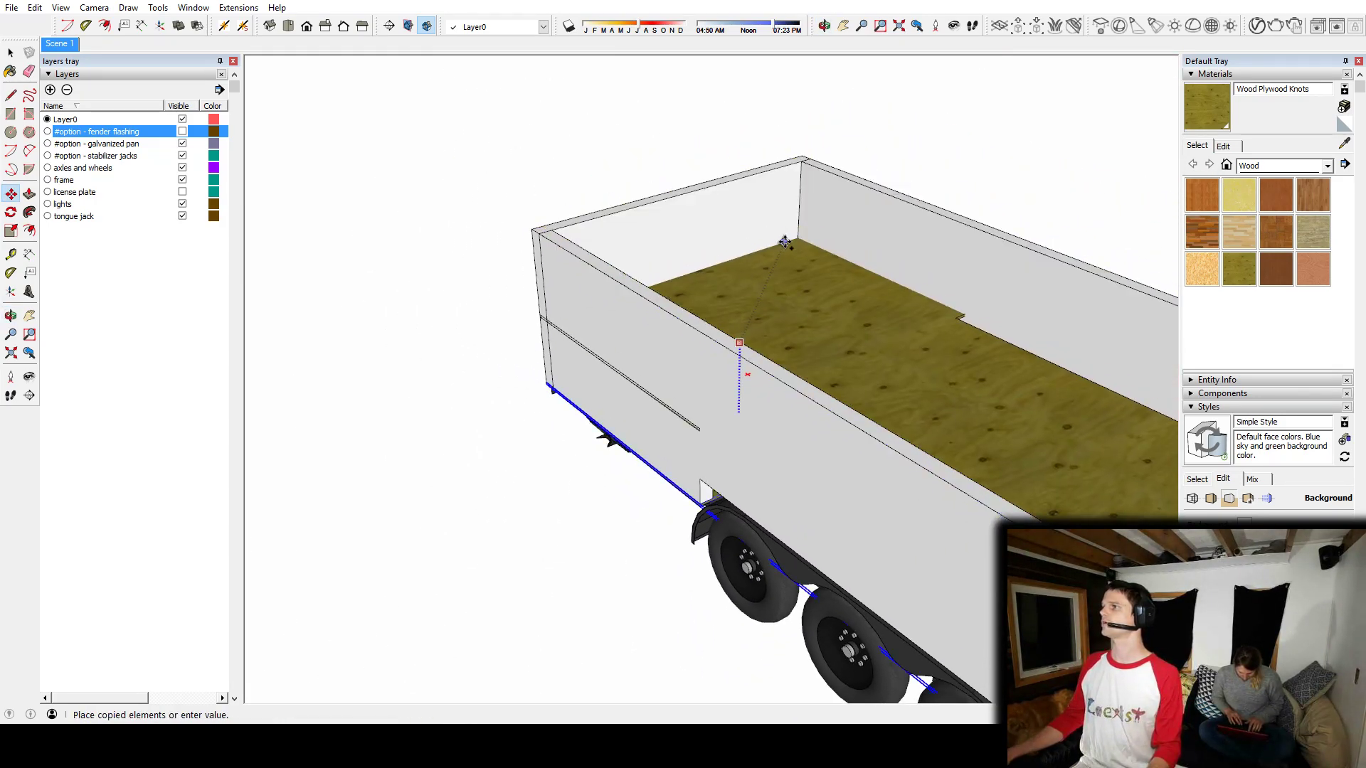
middle_click_drag(872, 202, 778, 137)
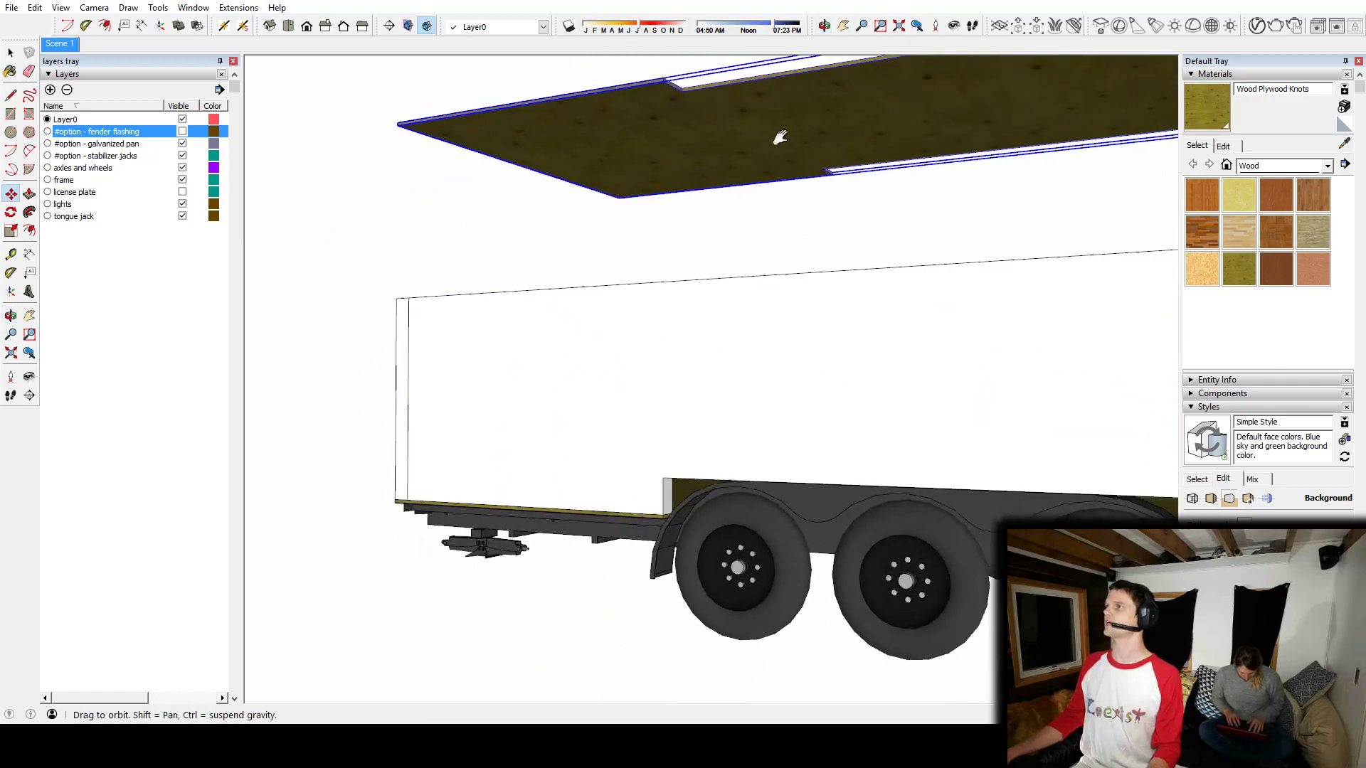
Step: Open the raised subfloor copy and Push/Pull its underside upward to make the sheet thinner
scroll(640, 206, "up", 5)
middle_click_drag(640, 190, 670, 254)
scroll(588, 351, "up", 3)
left_click(648, 333)
key("space")
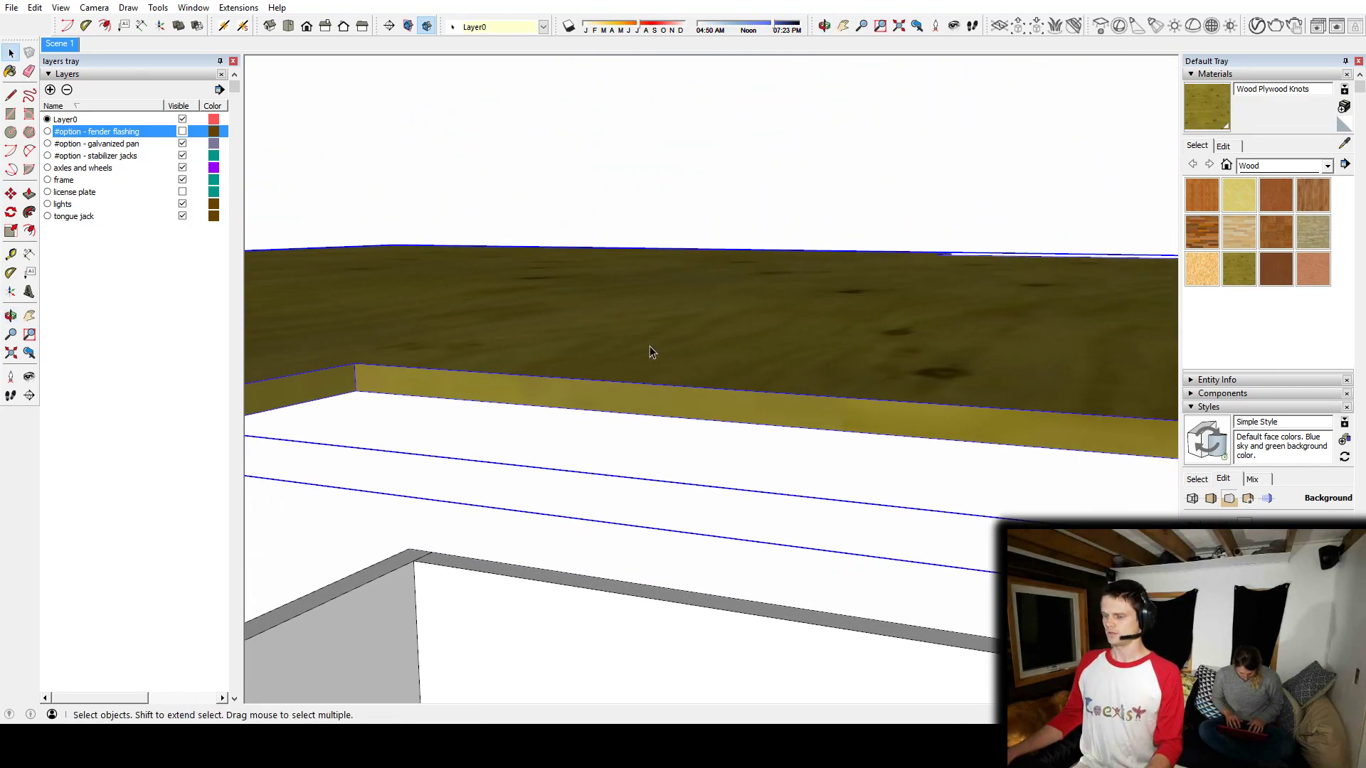
key("p")
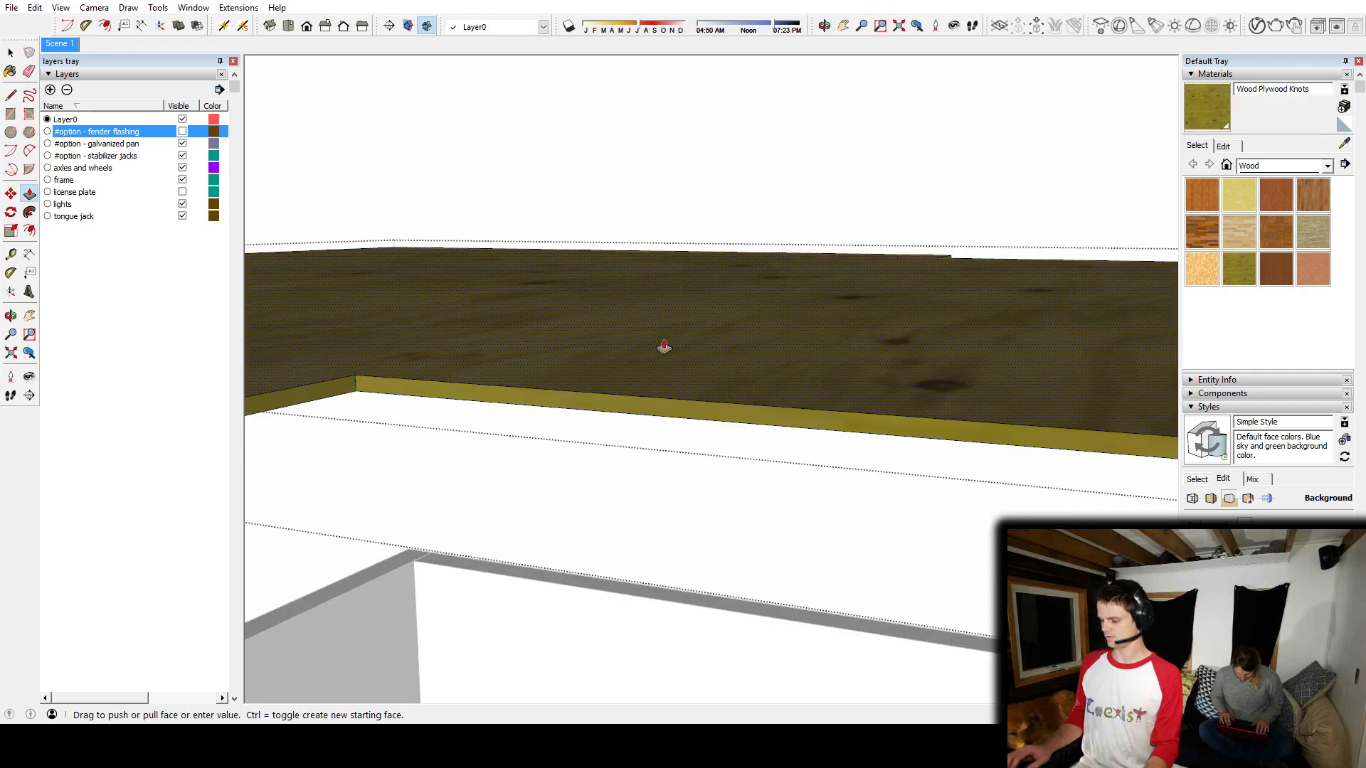
left_click(664, 346)
key("space")
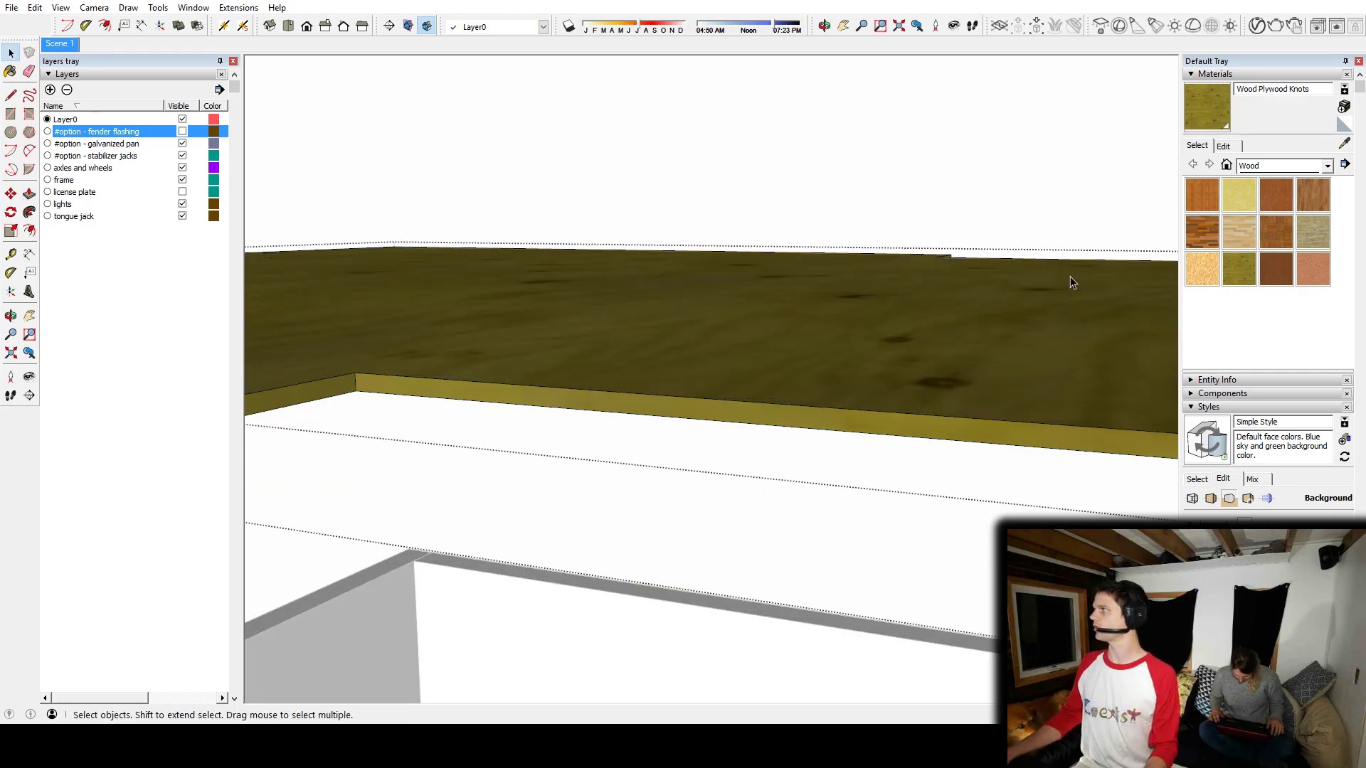
Step: Paint the raised floor sheet with the Wood Floor material
left_click(1218, 233)
middle_click_drag(953, 335, 915, 283)
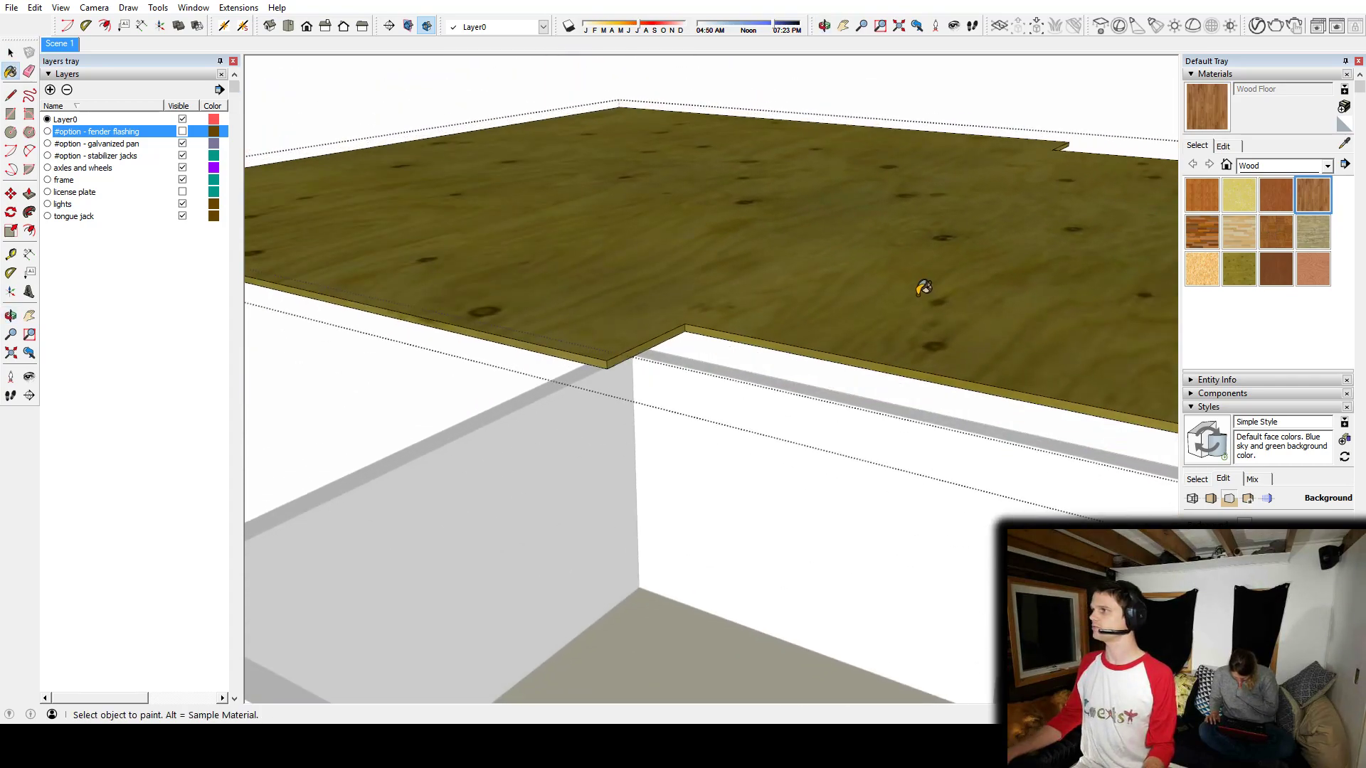
left_click(913, 292)
key("space")
key("Escape")
mouse_move(873, 329)
middle_mouse_down()
mouse_move(926, 171)
mouse_move(929, 225)
mouse_move(766, 531)
mouse_move(875, 198)
mouse_move(808, 434)
mouse_move(758, 460)
mouse_move(759, 411)
mouse_move(777, 478)
mouse_move(838, 275)
mouse_move(765, 613)
middle_mouse_up()
left_click(1316, 198)
left_click(765, 462)
key("space")
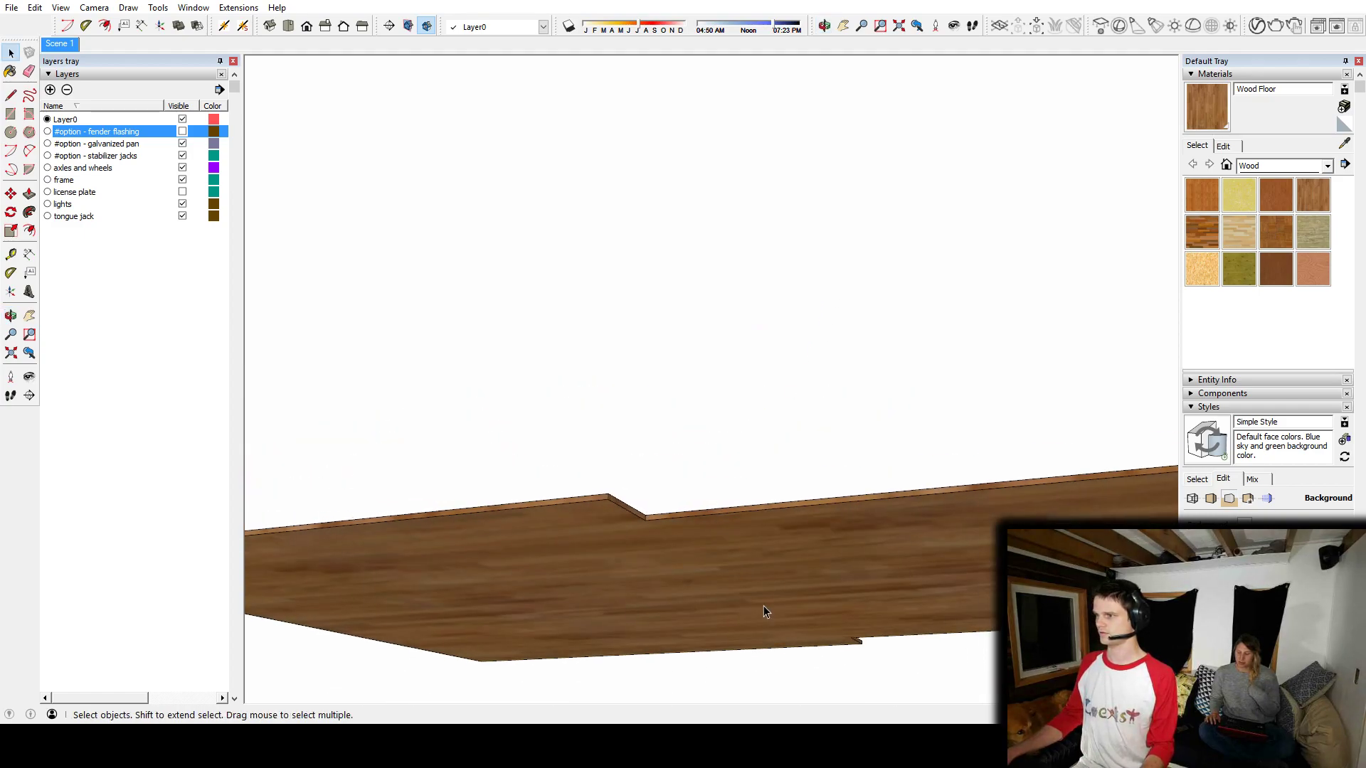
Step: Move the wood floor sheet straight down between the walls so it rests on top of the plywood subfloor
left_click(770, 541)
key("m")
scroll(774, 538, "down", 5)
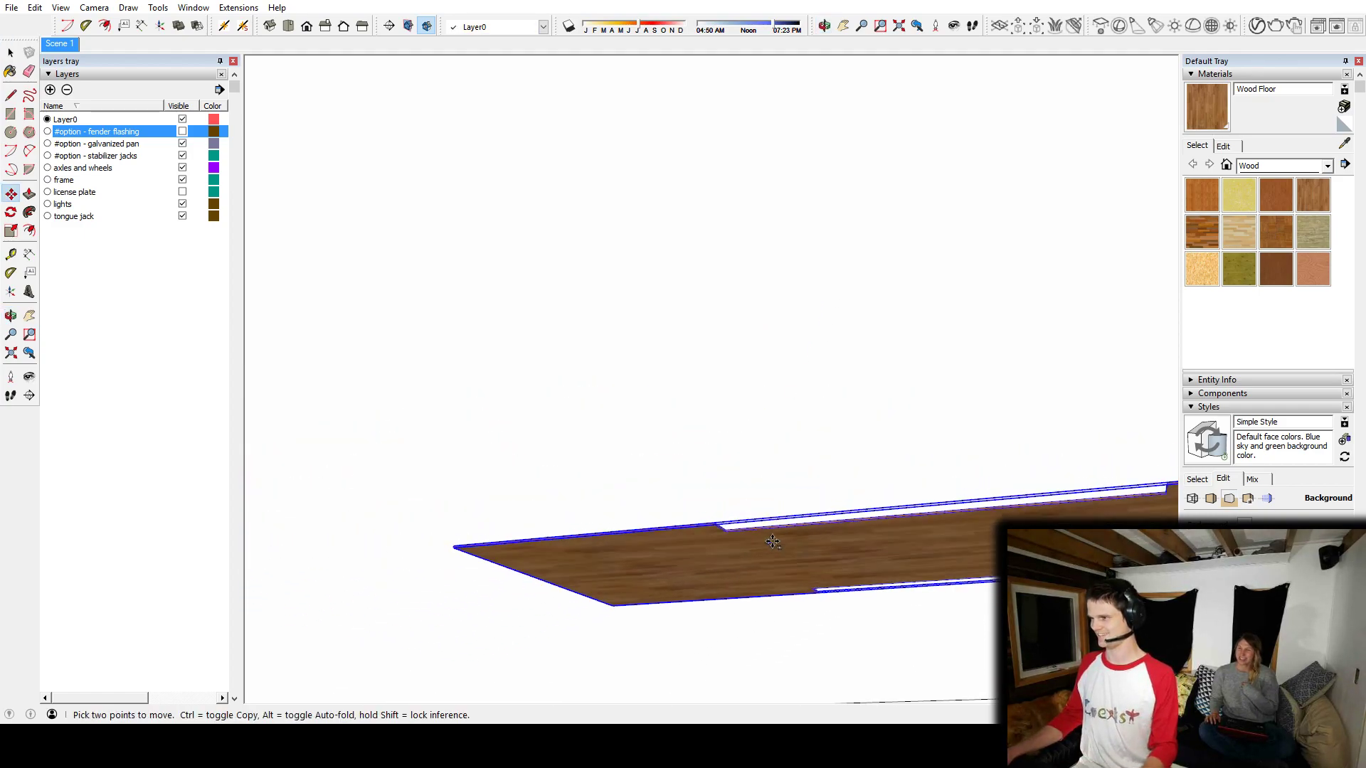
scroll(775, 535, "down", 4)
left_click(776, 535)
middle_click_drag(776, 585, 715, 512)
scroll(619, 565, "up", 7)
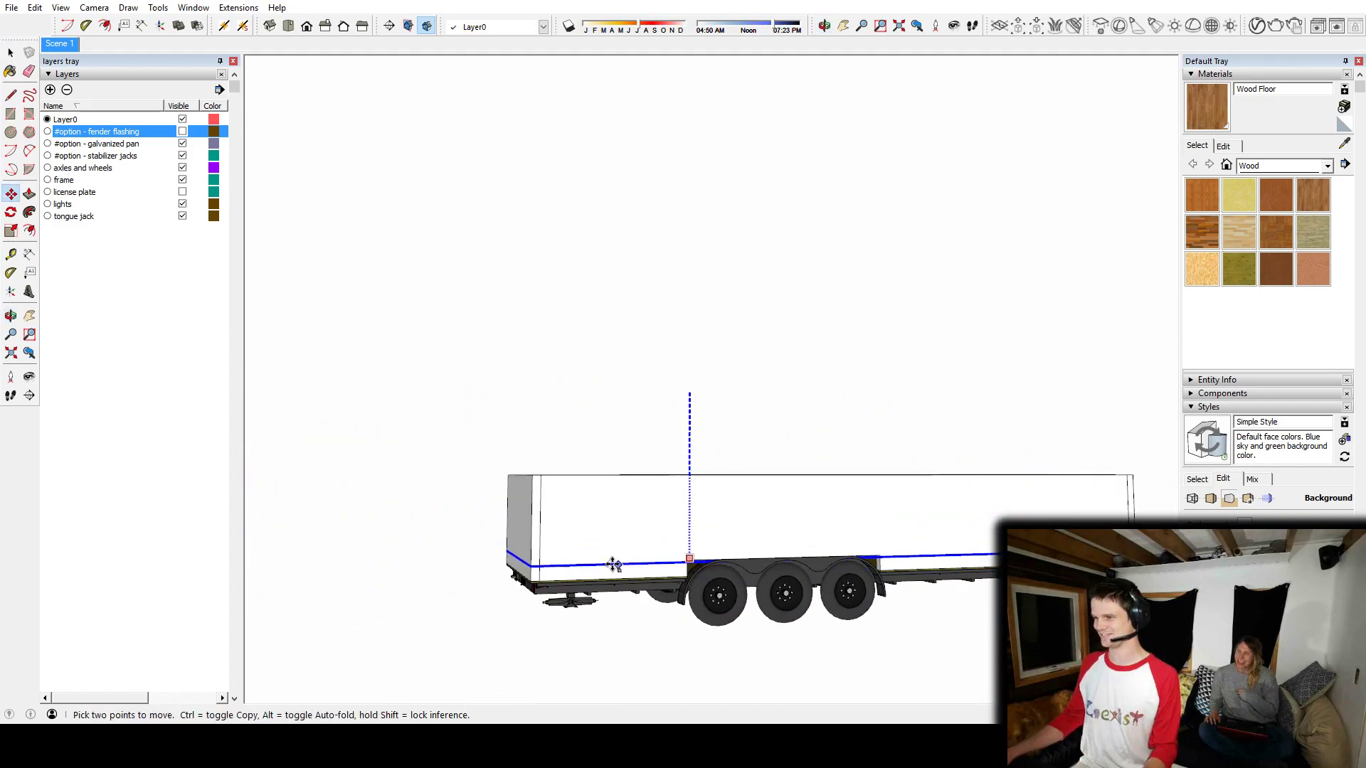
scroll(567, 565, "up", 6)
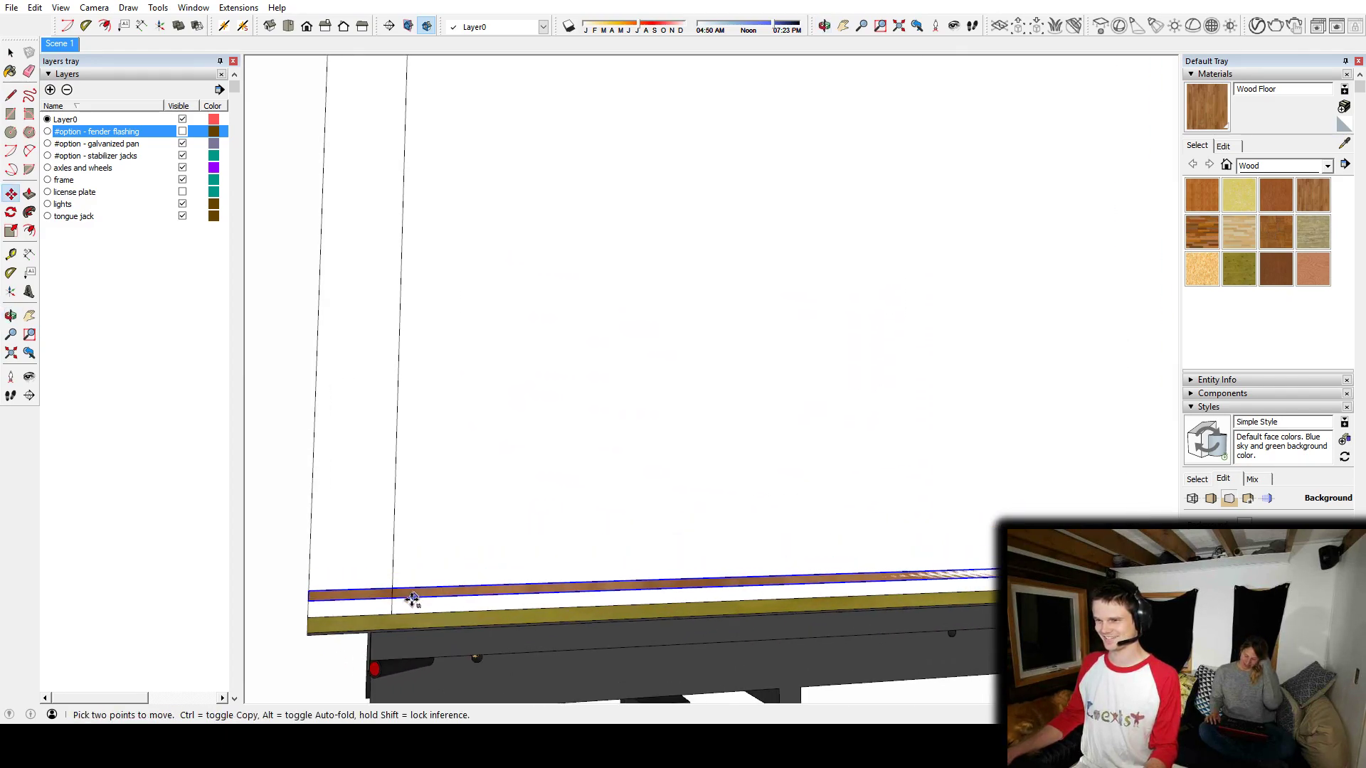
scroll(664, 479, "down", 8)
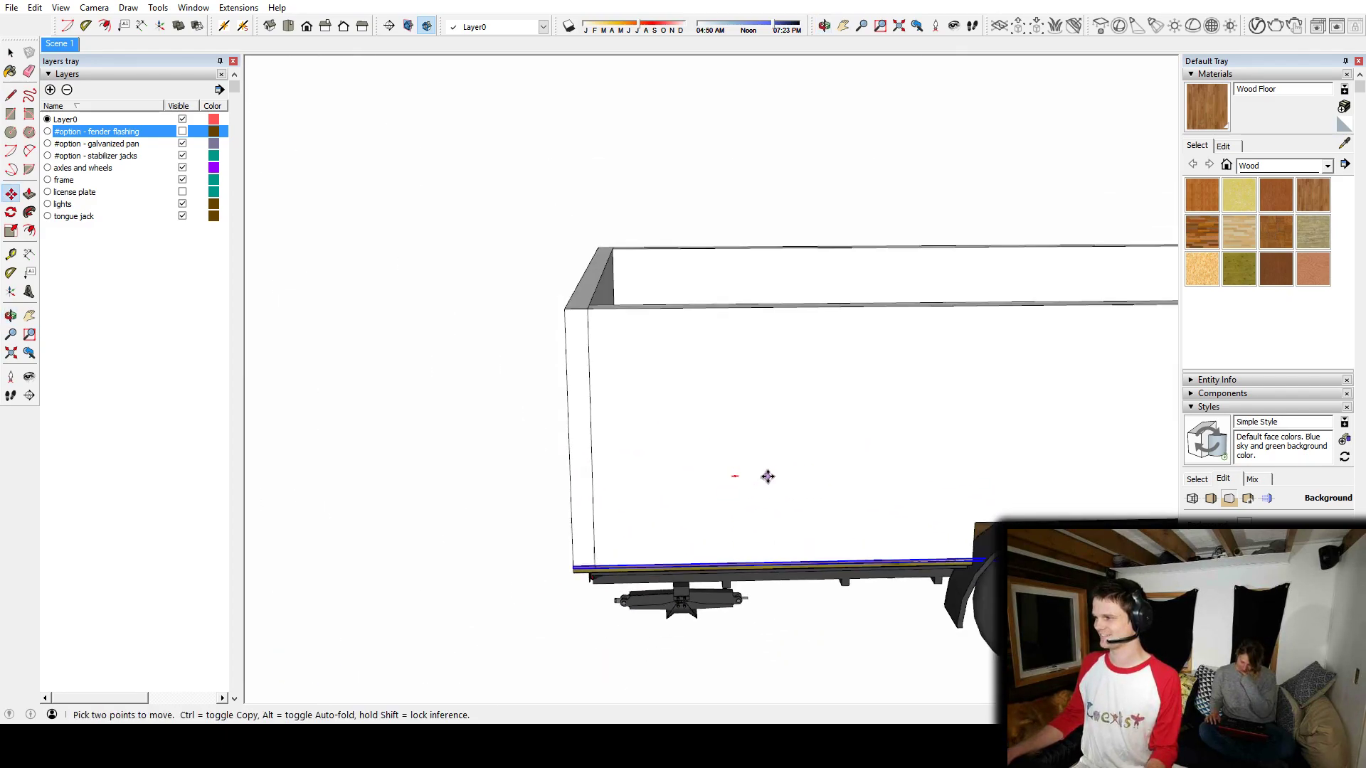
scroll(810, 445, "down", 5)
middle_click_drag(811, 446, 493, 543)
key("space")
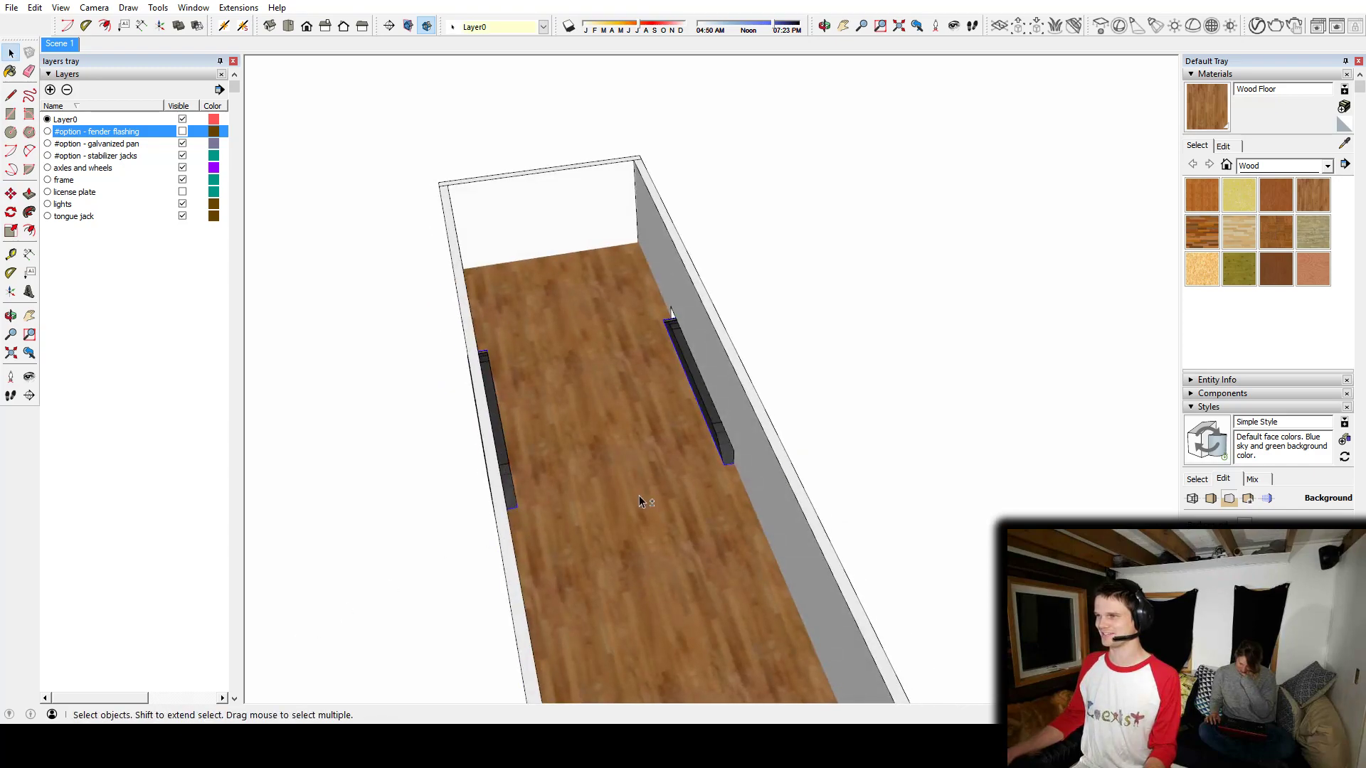
Step: Examine the wood floor inside the walls, around the fenders and toward the tongue end of the trailer
middle_click_drag(934, 408, 766, 445)
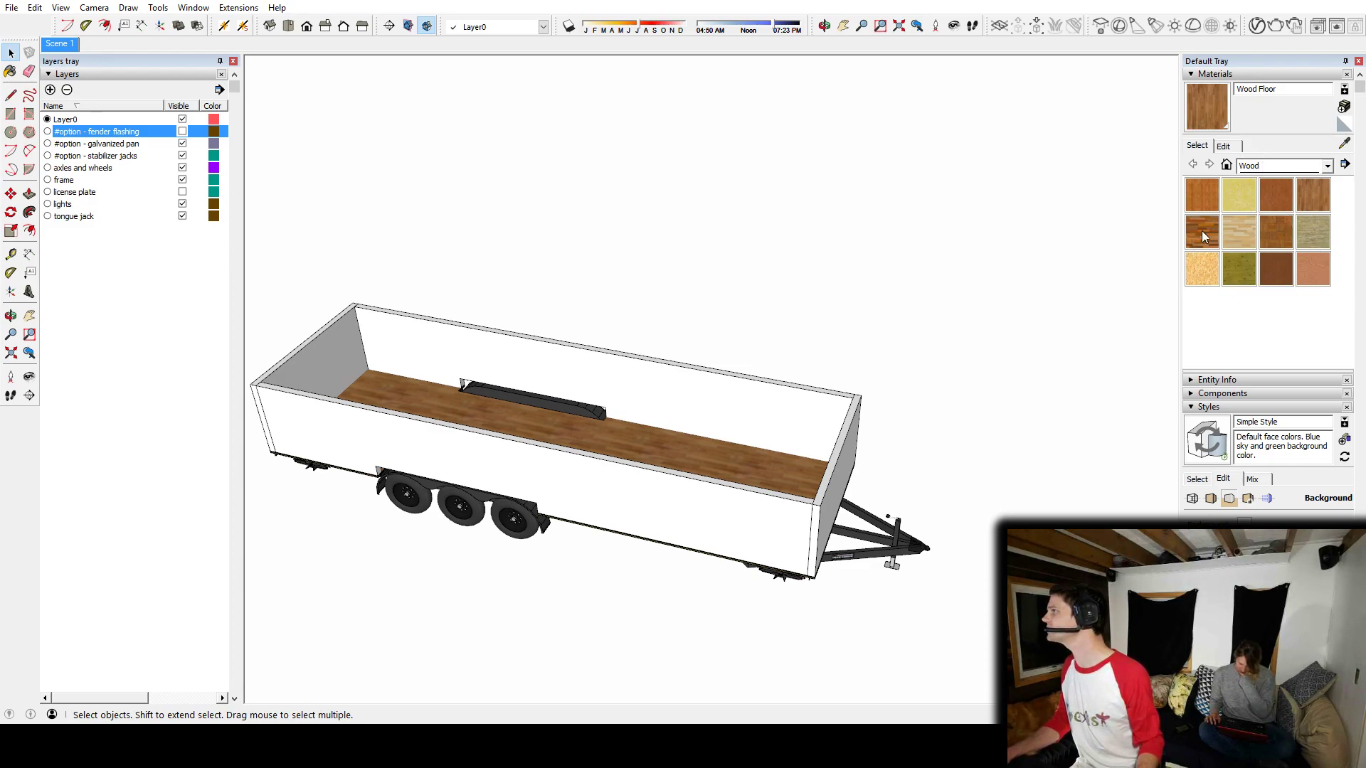
middle_click_drag(835, 444, 878, 306)
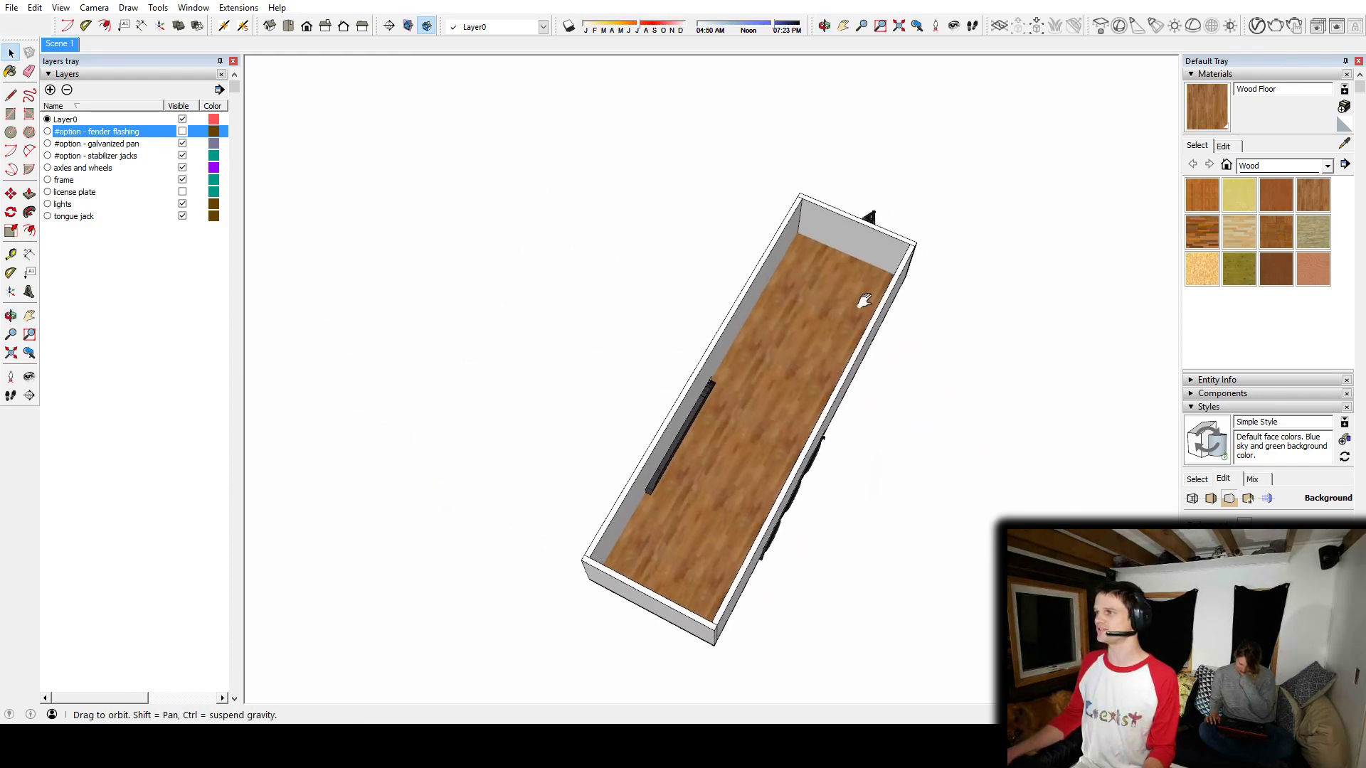
scroll(706, 344, "up", 4)
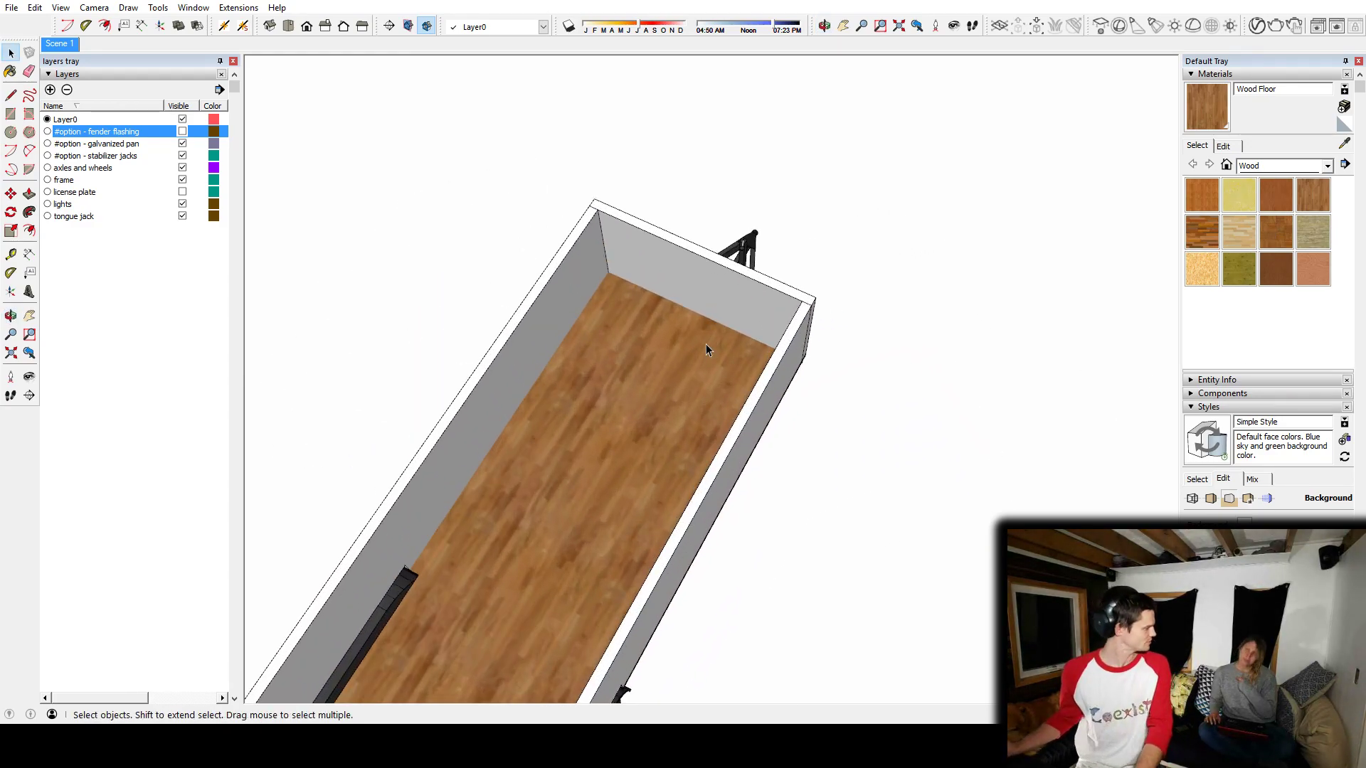
middle_click_drag(768, 343, 785, 398)
scroll(582, 351, "down", 2)
middle_click_drag(786, 398, 648, 322)
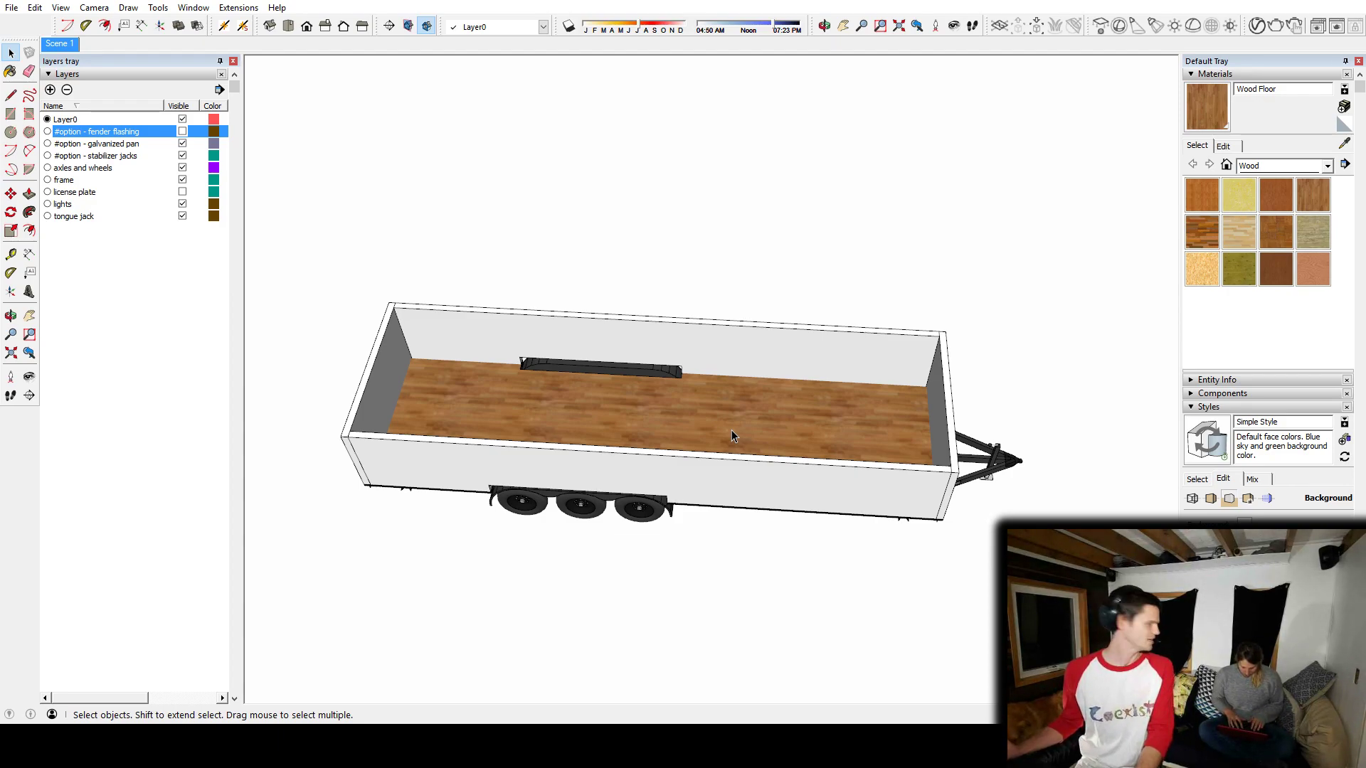
middle_click_drag(819, 440, 829, 274)
scroll(854, 295, "up", 4)
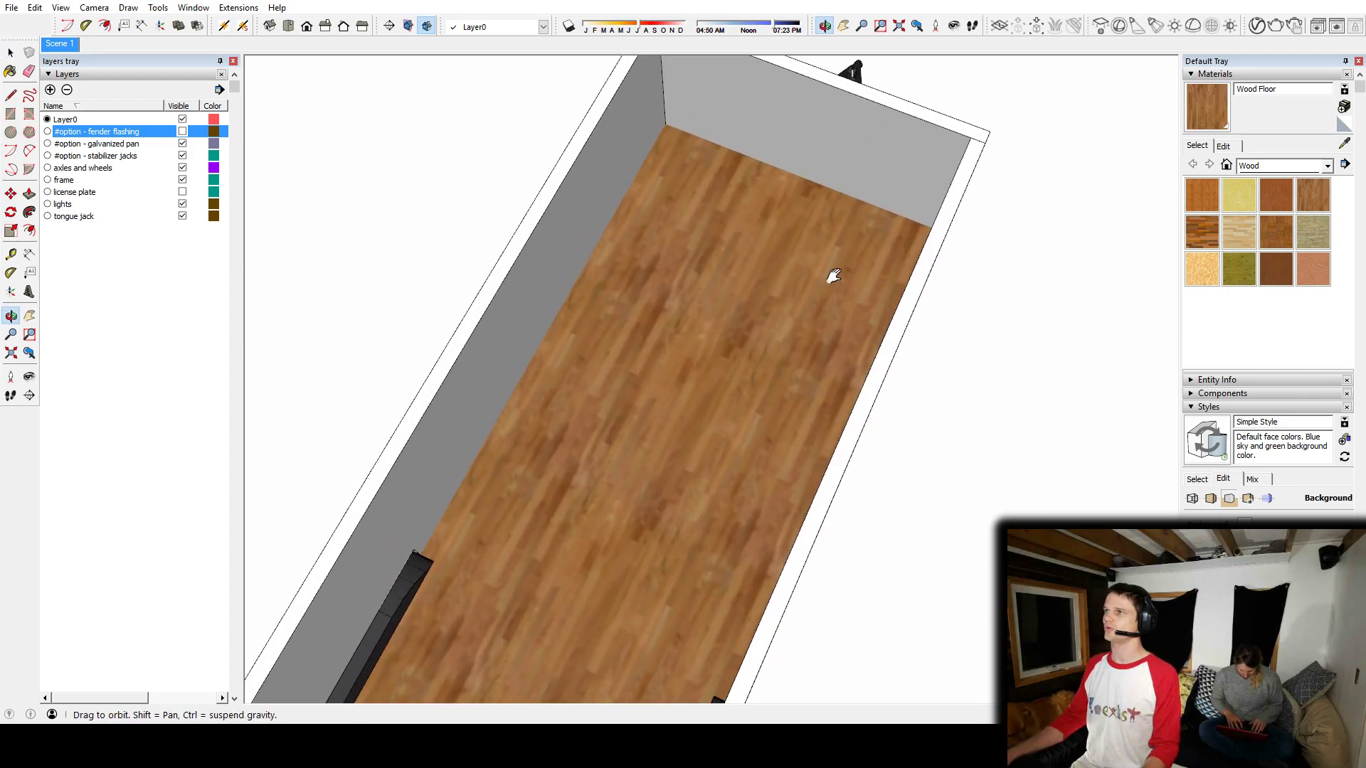
key("z")
scroll(664, 335, "up", 5)
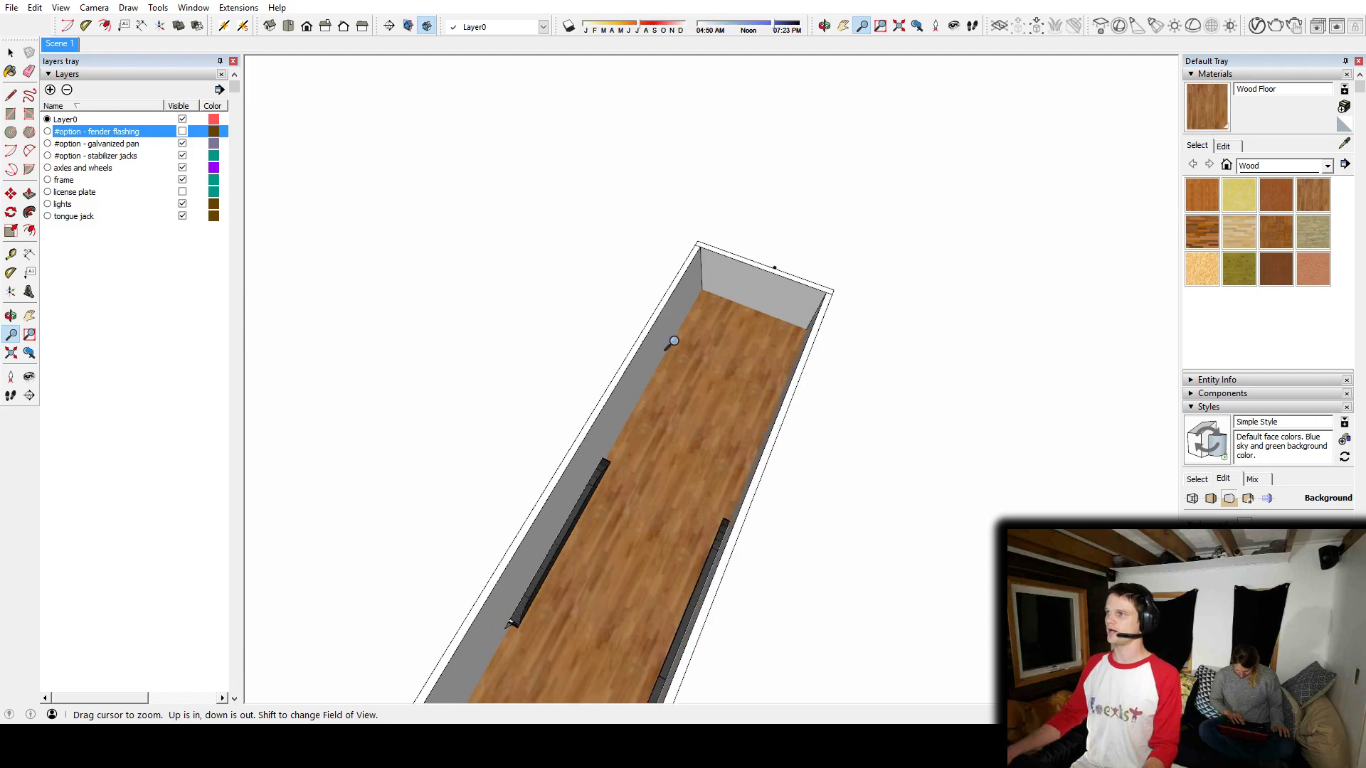
mouse_move(817, 348)
middle_mouse_down()
mouse_move(768, 360)
mouse_move(649, 347)
mouse_move(881, 296)
mouse_move(805, 334)
middle_mouse_up()
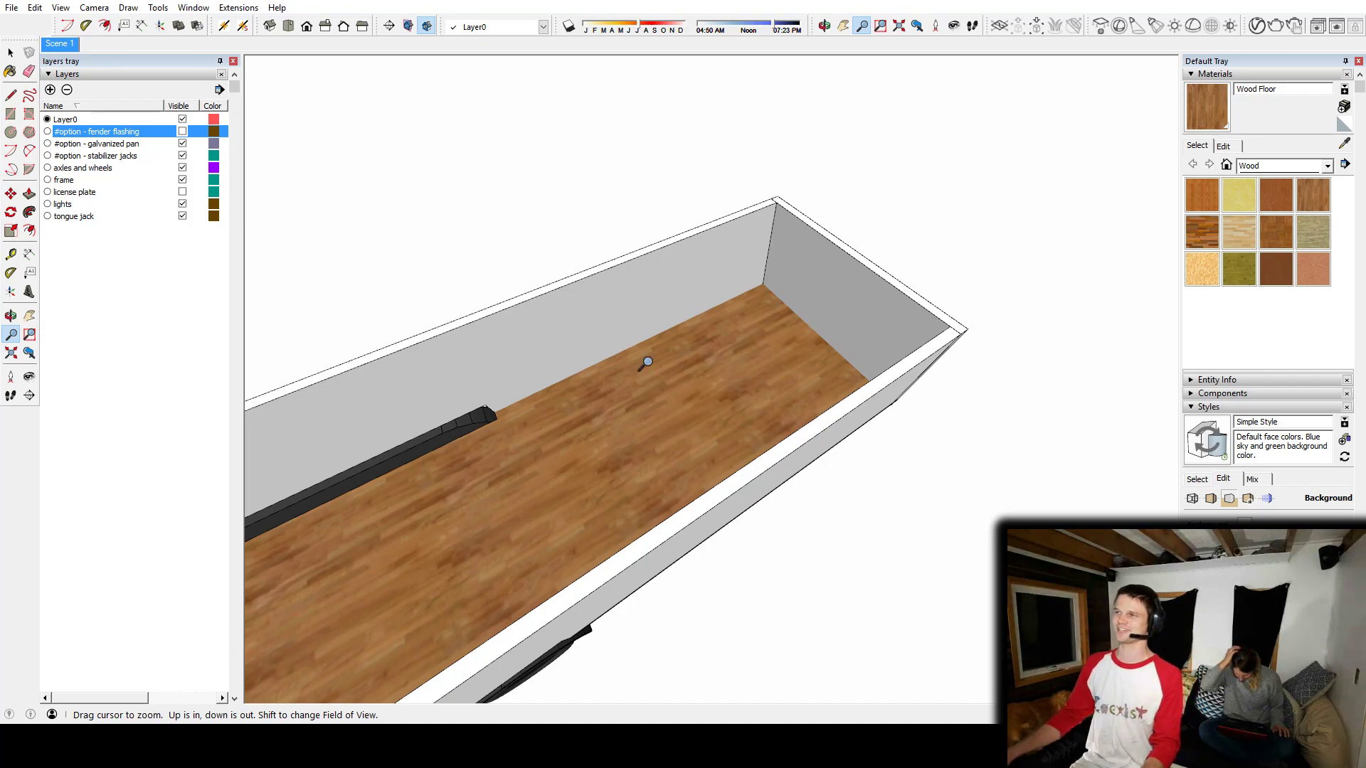
middle_click_drag(475, 463, 716, 436)
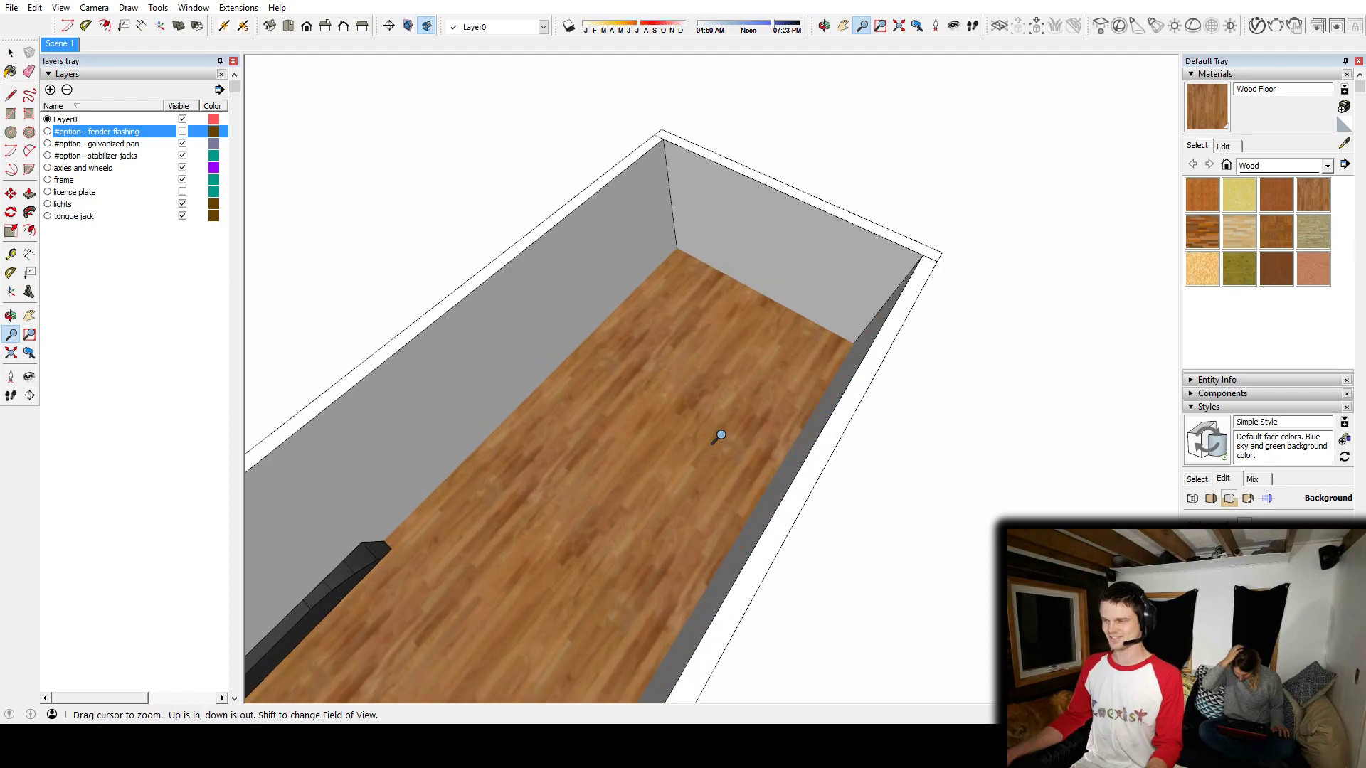
key("r")
left_click(676, 245)
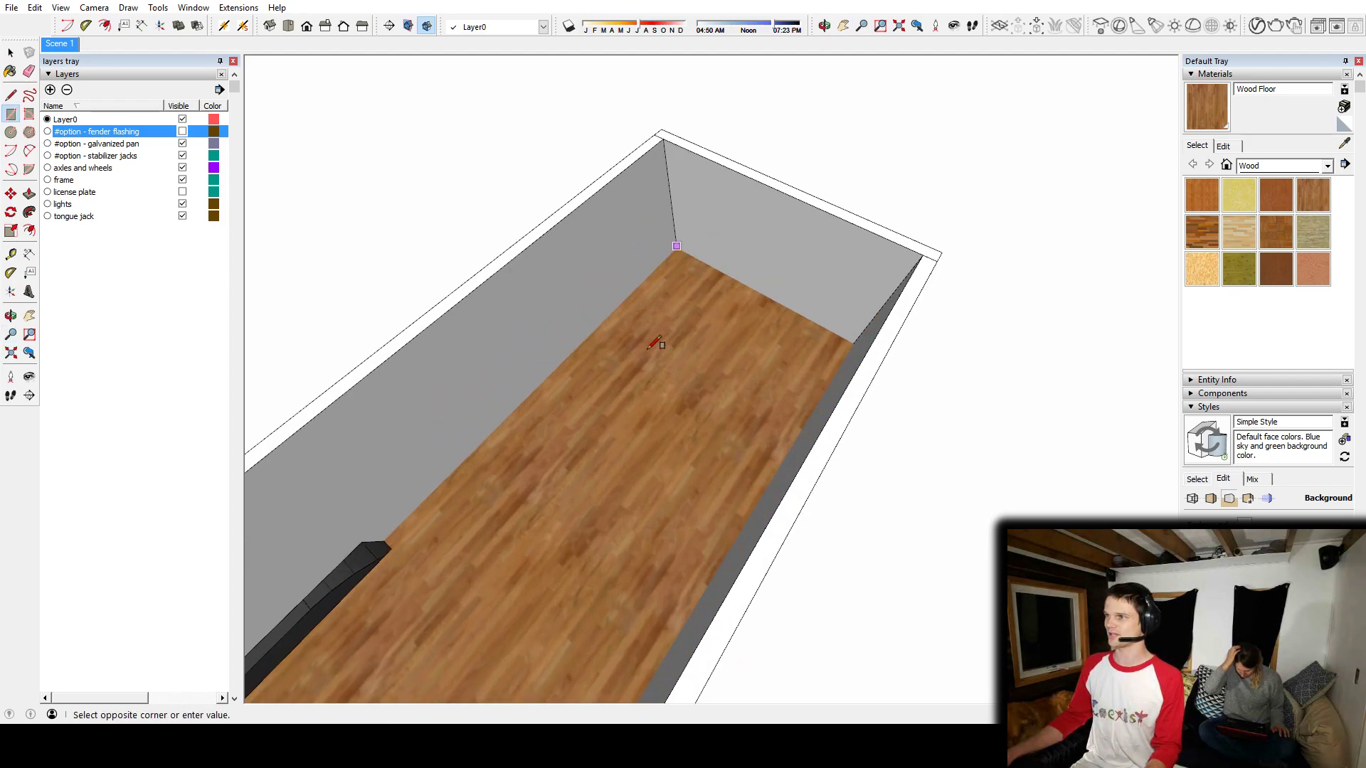
key("Escape")
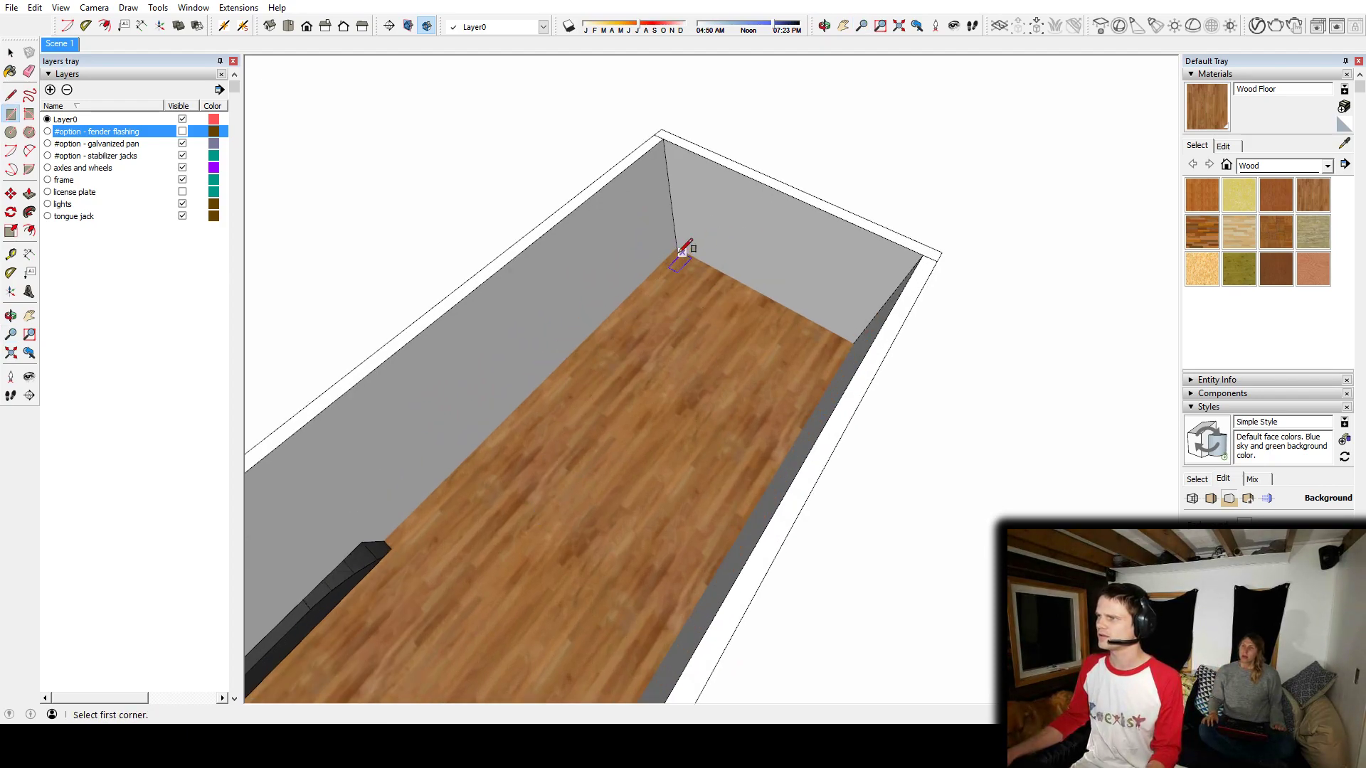
key("space")
Step: Hide one long side wall to expose the floor edge and interior
middle_click_drag(655, 381, 609, 431)
left_click(637, 425)
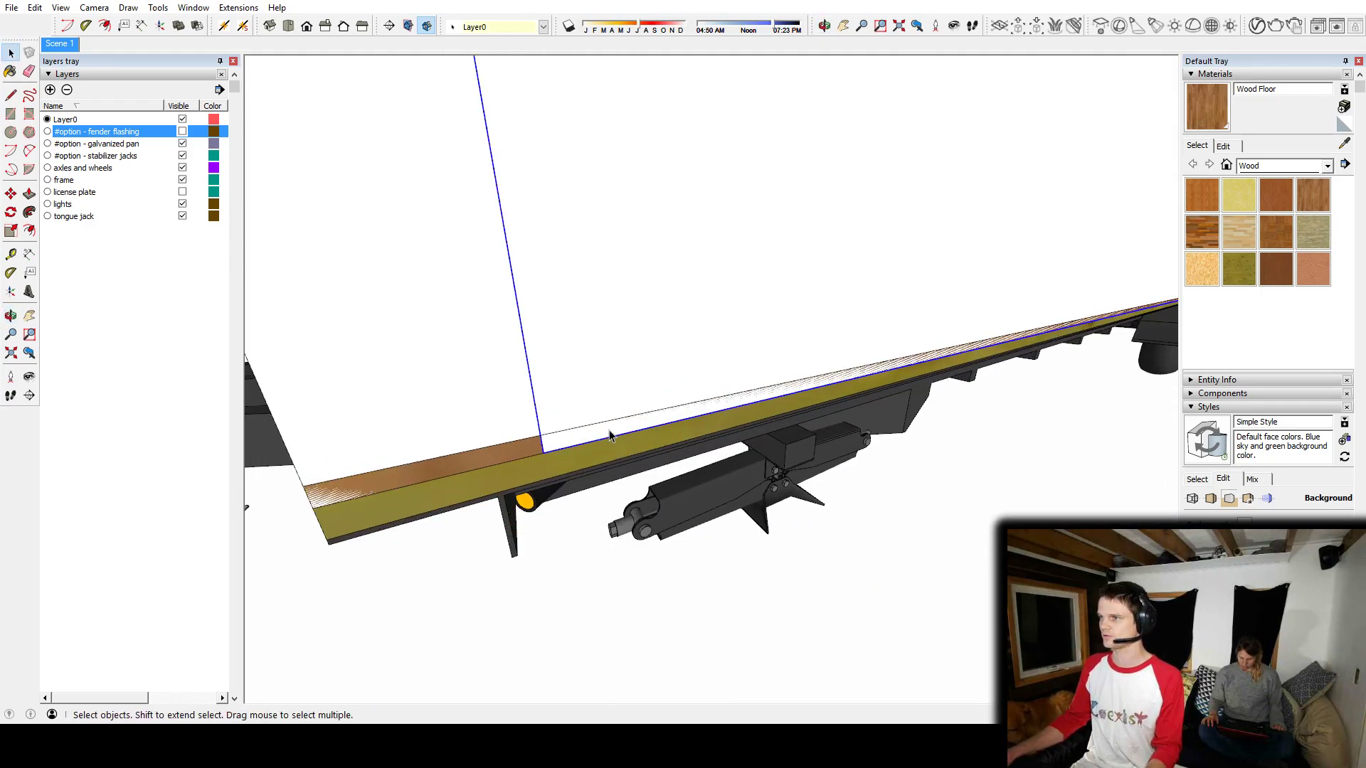
middle_click_drag(508, 464, 616, 330)
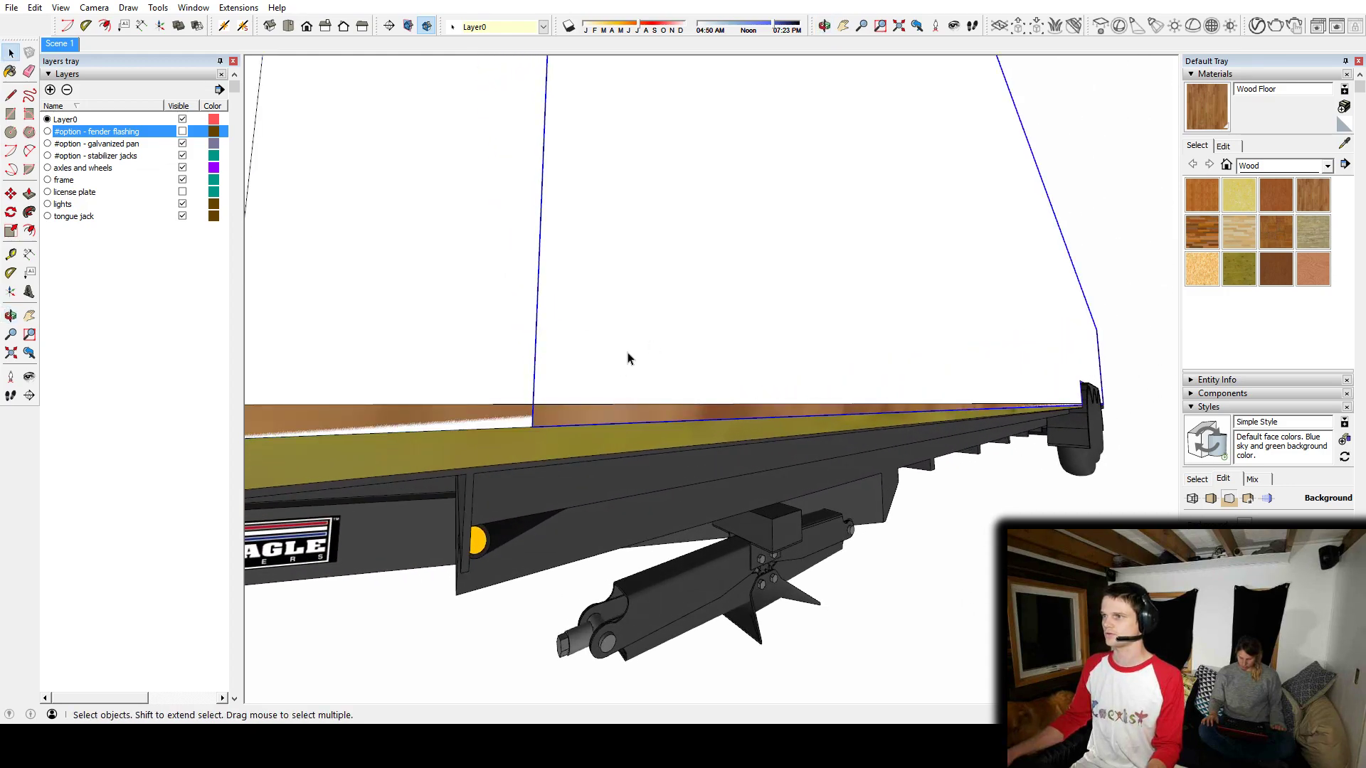
right_click(644, 314)
left_click(704, 354)
middle_click_drag(704, 356, 673, 436)
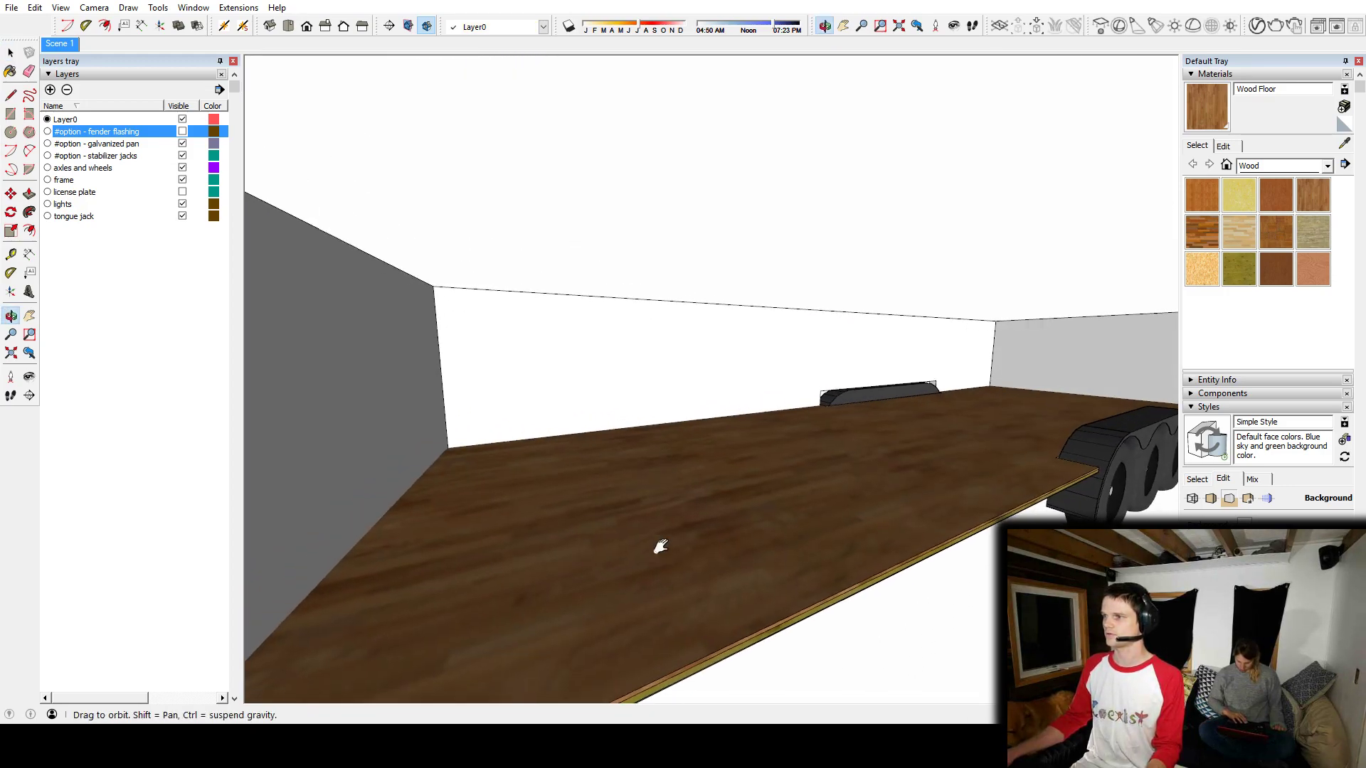
Step: Push the wood floor's edge on the open long side inward to line up with the inner face of the hidden wall
double_click(572, 471)
middle_click_drag(572, 471, 620, 448)
key("p")
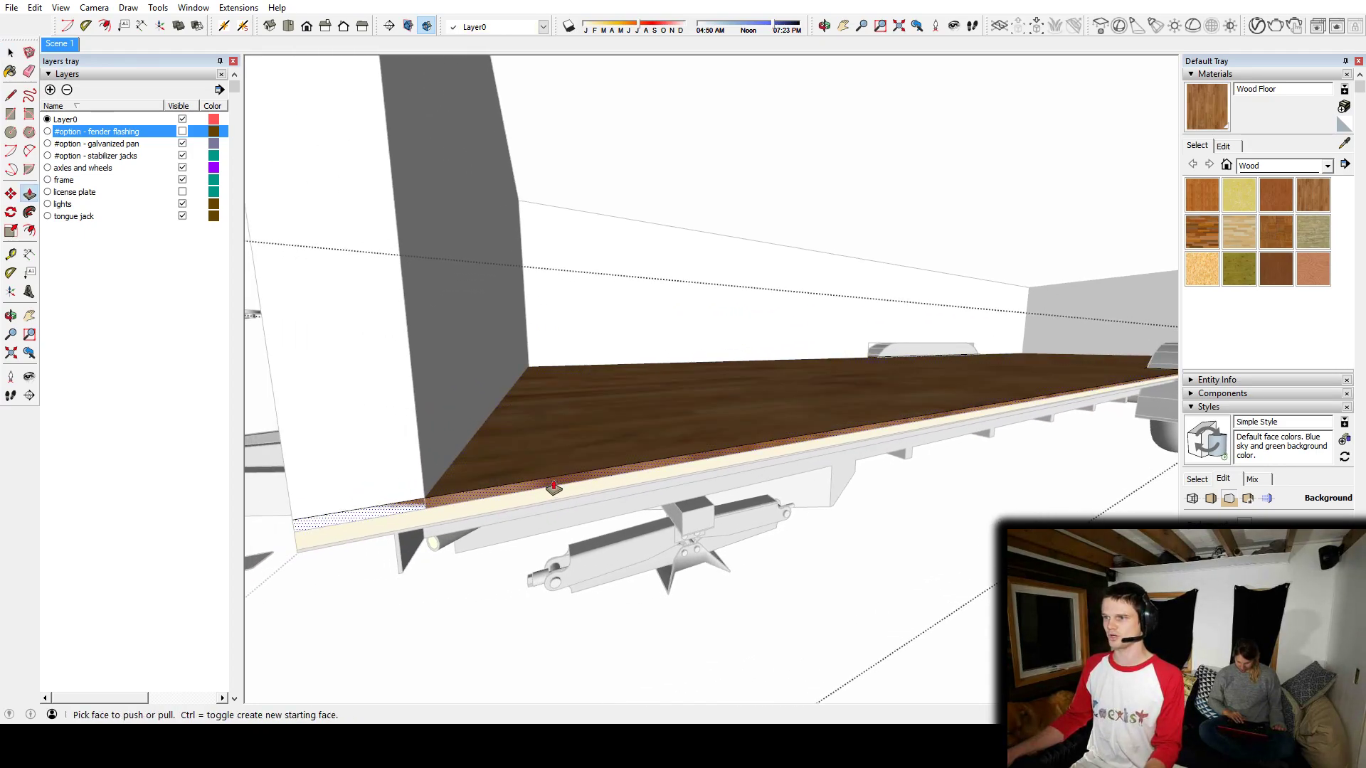
left_click_drag(553, 488, 547, 467)
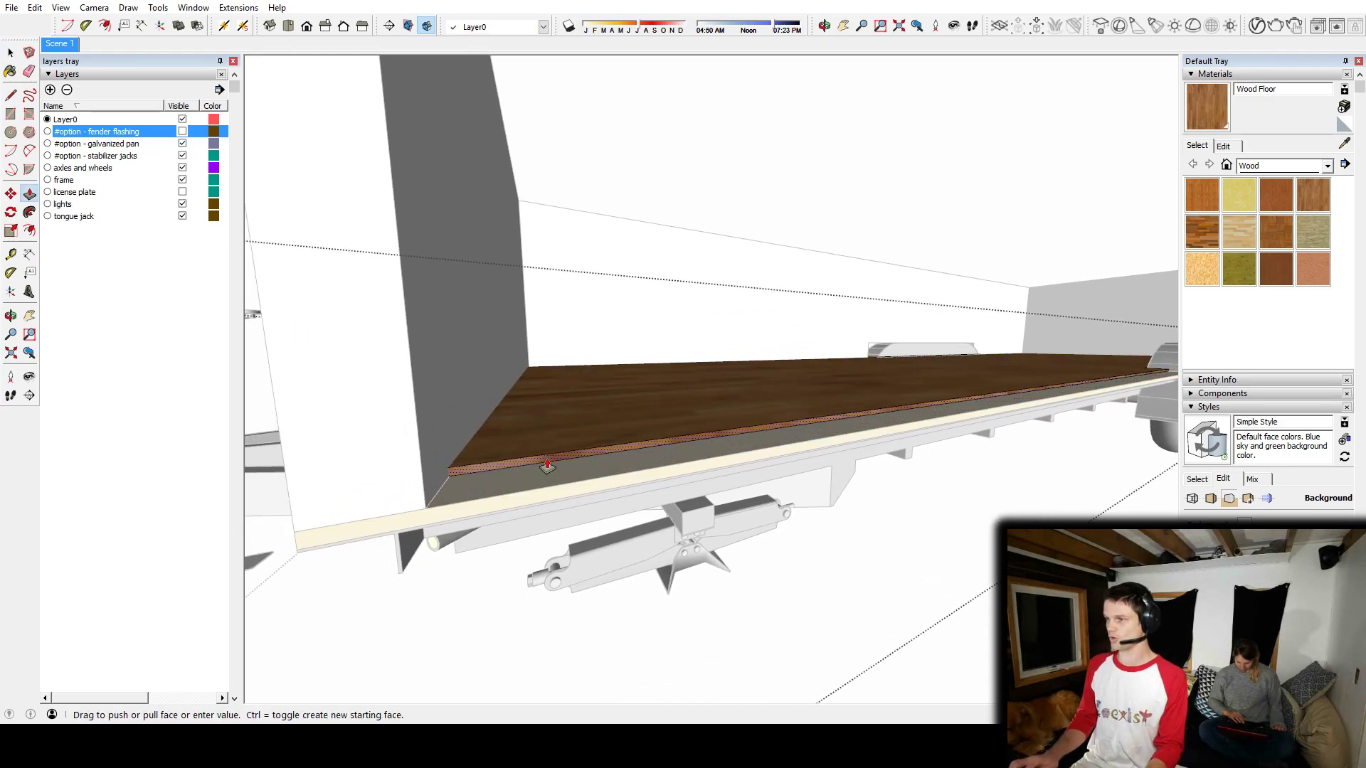
Step: Push the wood floor's tongue-end edge inward to the inside face of the end wall
middle_click_drag(468, 455, 711, 407)
key("space")
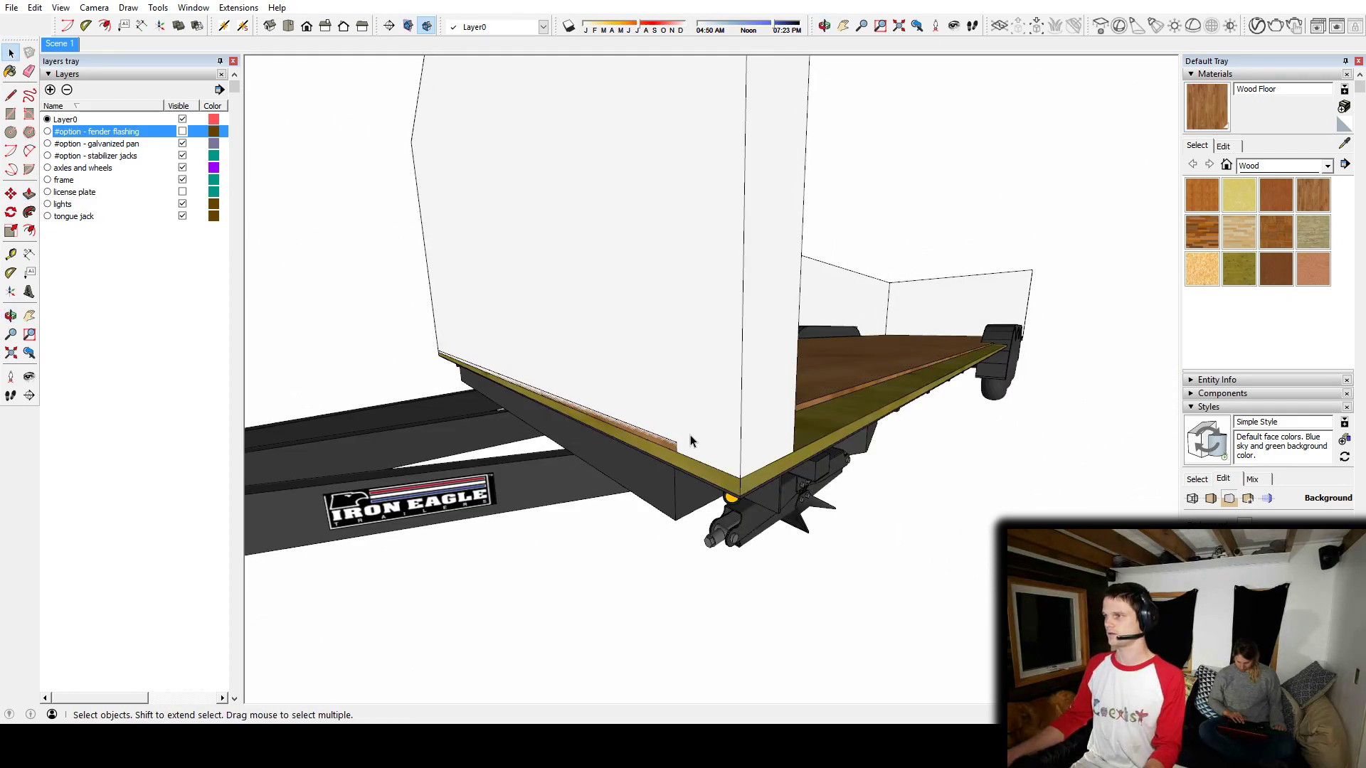
double_click(781, 420)
key("p")
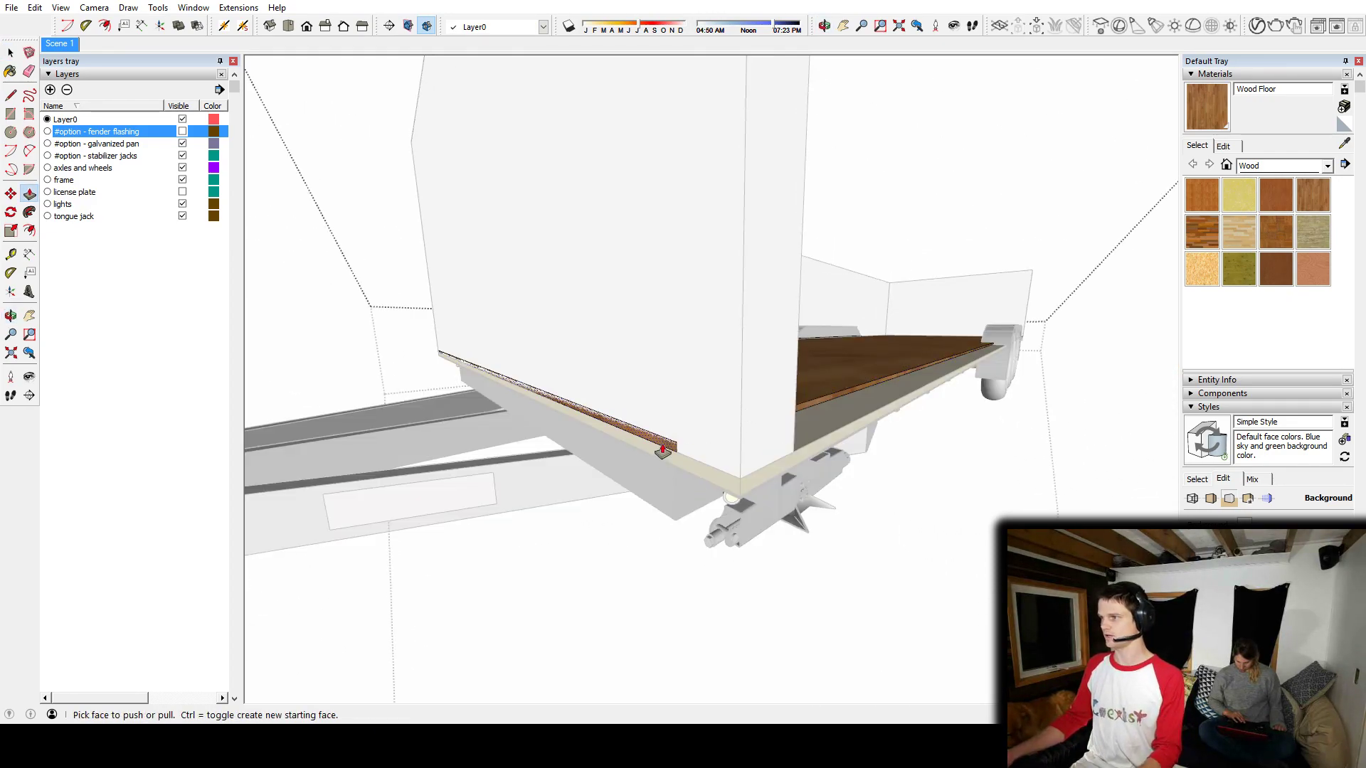
left_click(783, 460)
Step: Try to push the wood floor's opposite long edge inward from beneath the long side wall
middle_click_drag(791, 458, 1097, 430)
middle_click_drag(881, 445, 1159, 384)
scroll(879, 457, "up", 3)
scroll(711, 450, "up", 3)
mouse_move(727, 454)
middle_mouse_down()
mouse_move(756, 369)
mouse_move(714, 467)
mouse_move(743, 310)
mouse_move(744, 448)
middle_mouse_up()
key("space")
left_click(732, 472)
double_click(763, 290)
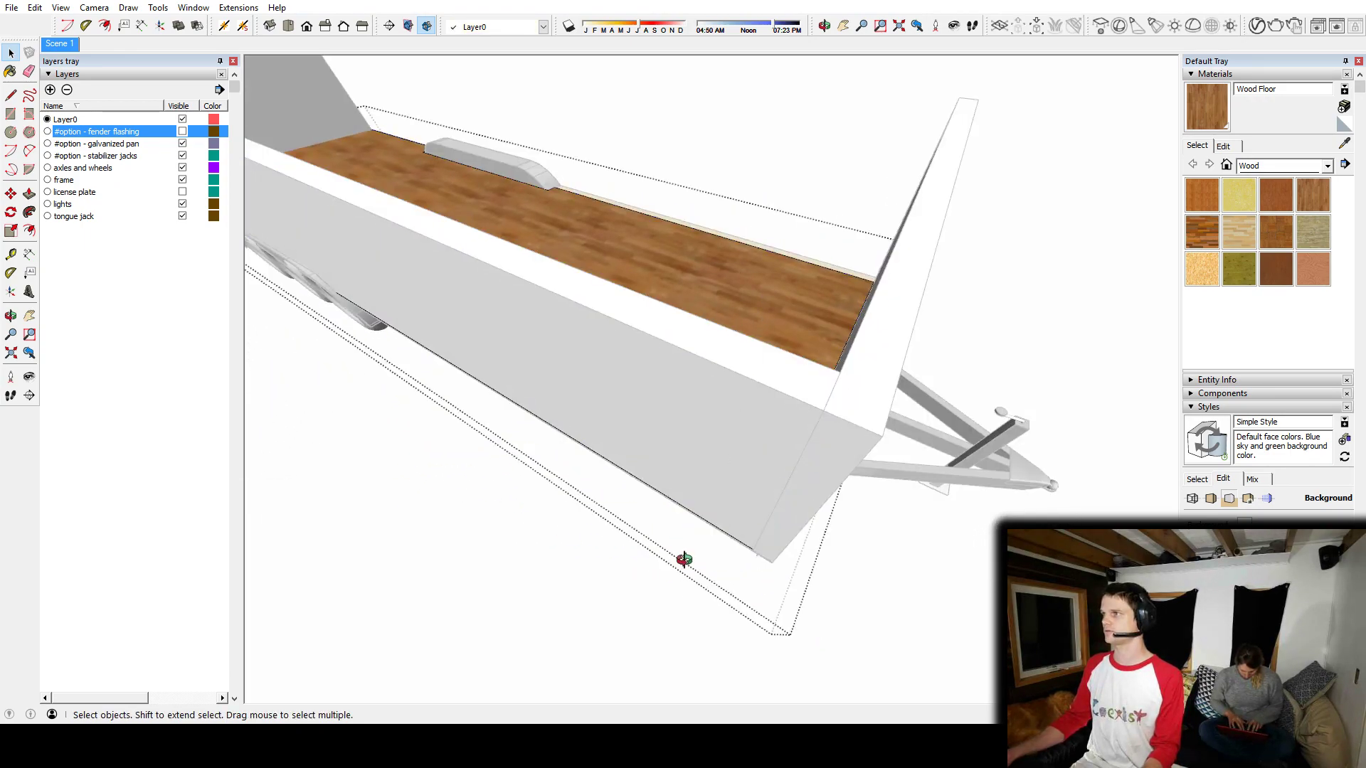
middle_click_drag(683, 558, 712, 441)
middle_click_drag(725, 561, 708, 471)
scroll(709, 472, "up", 1)
key("p")
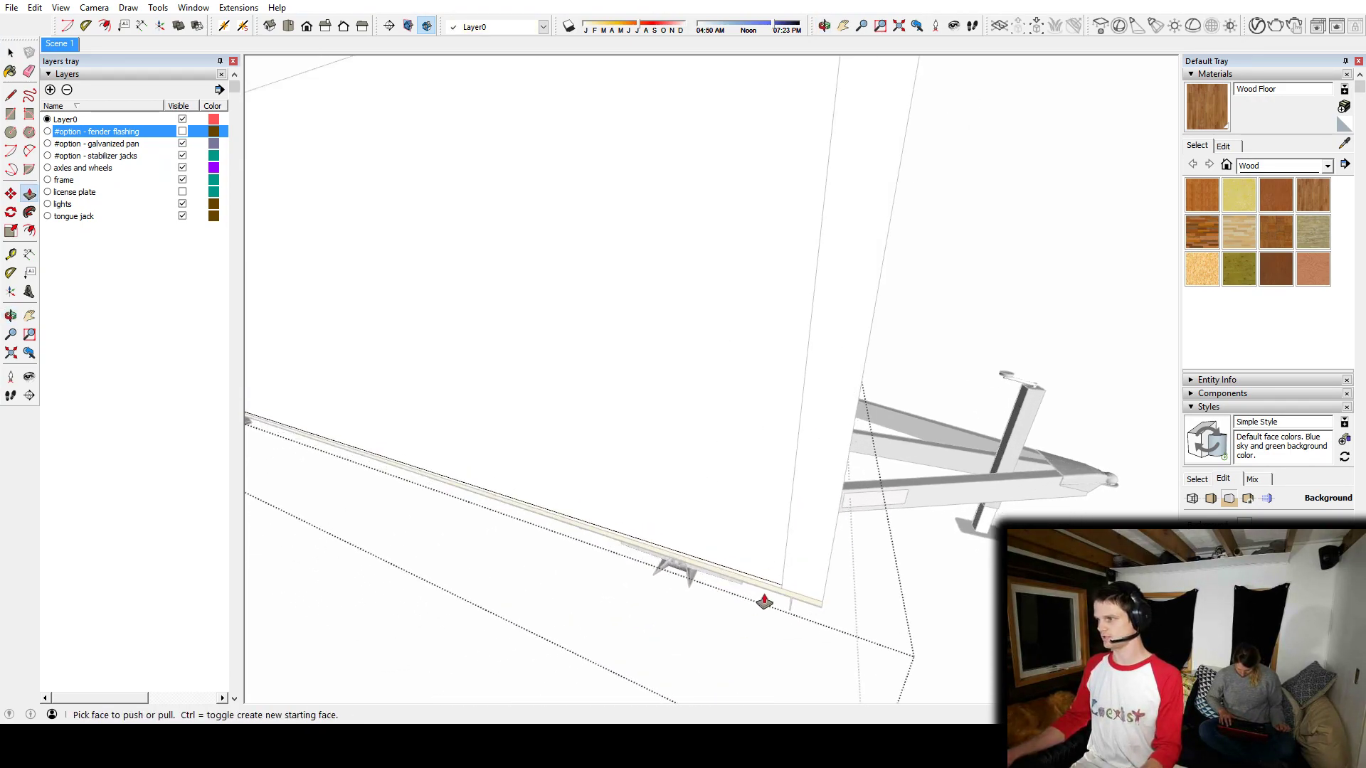
middle_click_drag(758, 588, 683, 595)
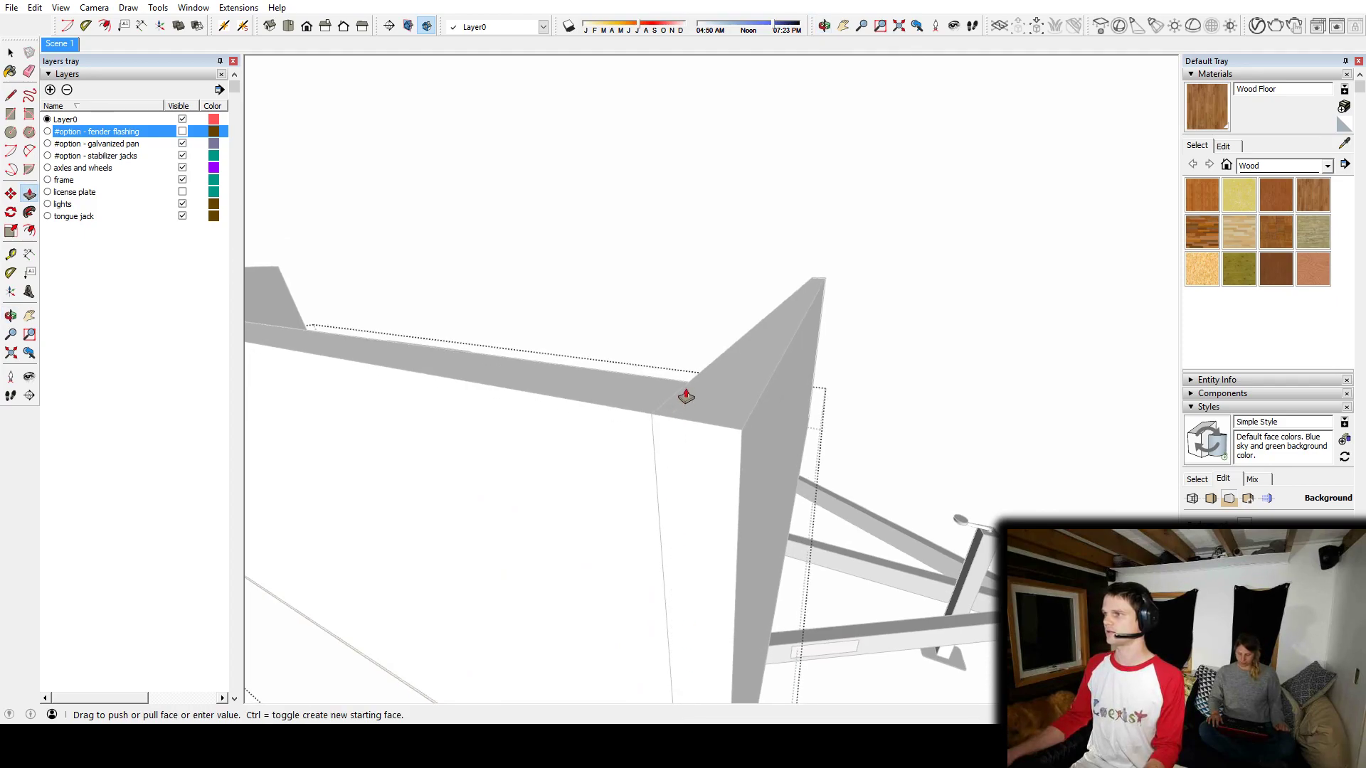
middle_click_drag(573, 411, 754, 435)
scroll(466, 415, "down", 2)
middle_click_drag(466, 416, 716, 540)
scroll(819, 463, "up", 3)
left_click(718, 529)
Step: Push the wood floor's remaining overhanging long edge inward to the side wall's inner face, with that wall hidden
middle_click_drag(458, 465, 1067, 511)
middle_click_drag(754, 621, 768, 542)
scroll(768, 542, "up", 2)
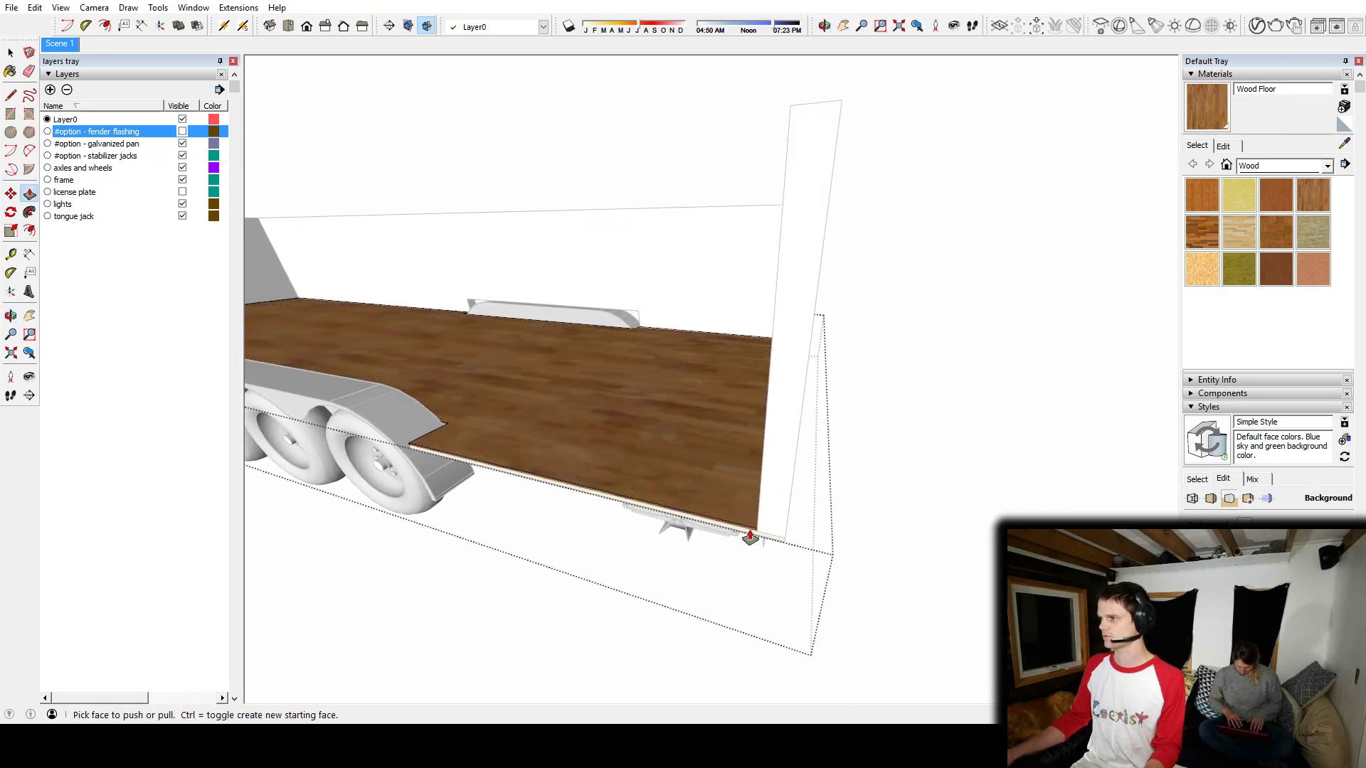
left_click(749, 534)
middle_click_drag(789, 390, 801, 665)
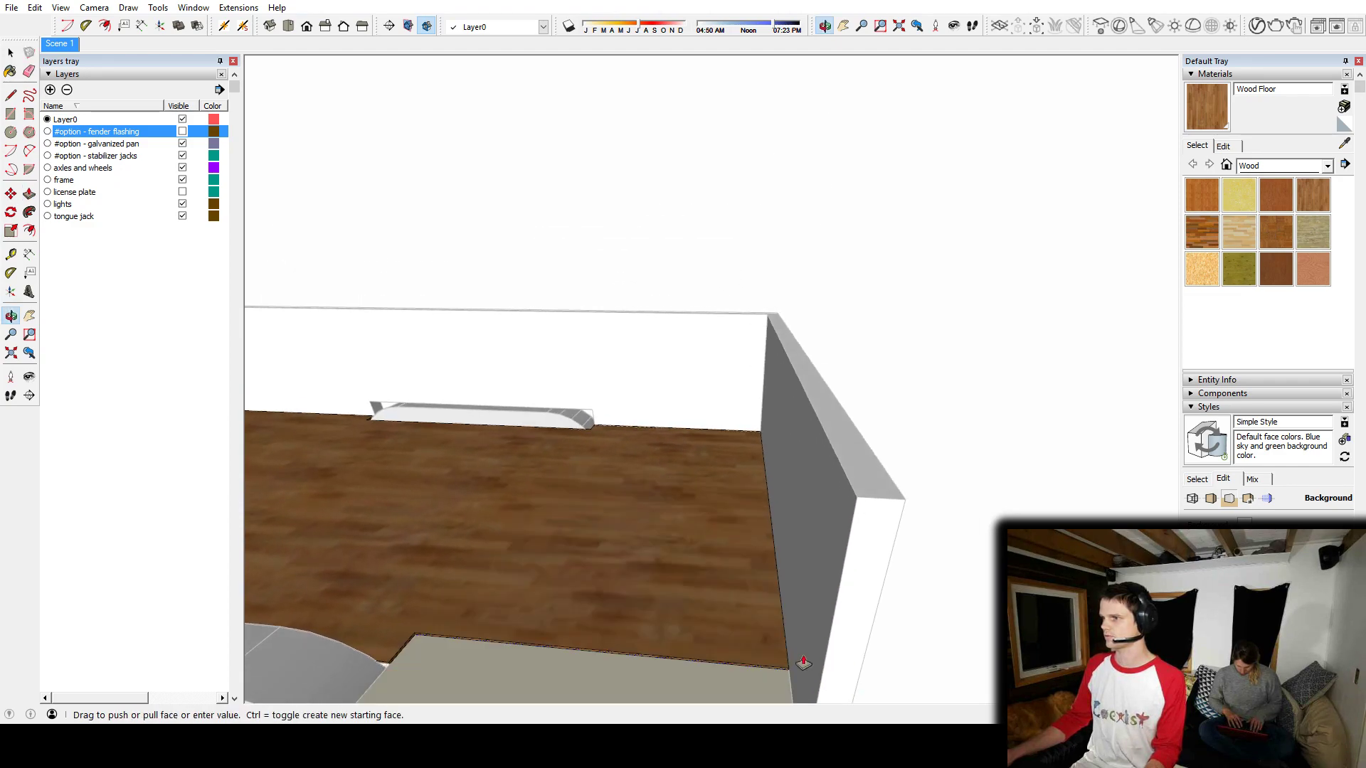
middle_click_drag(676, 659, 703, 503)
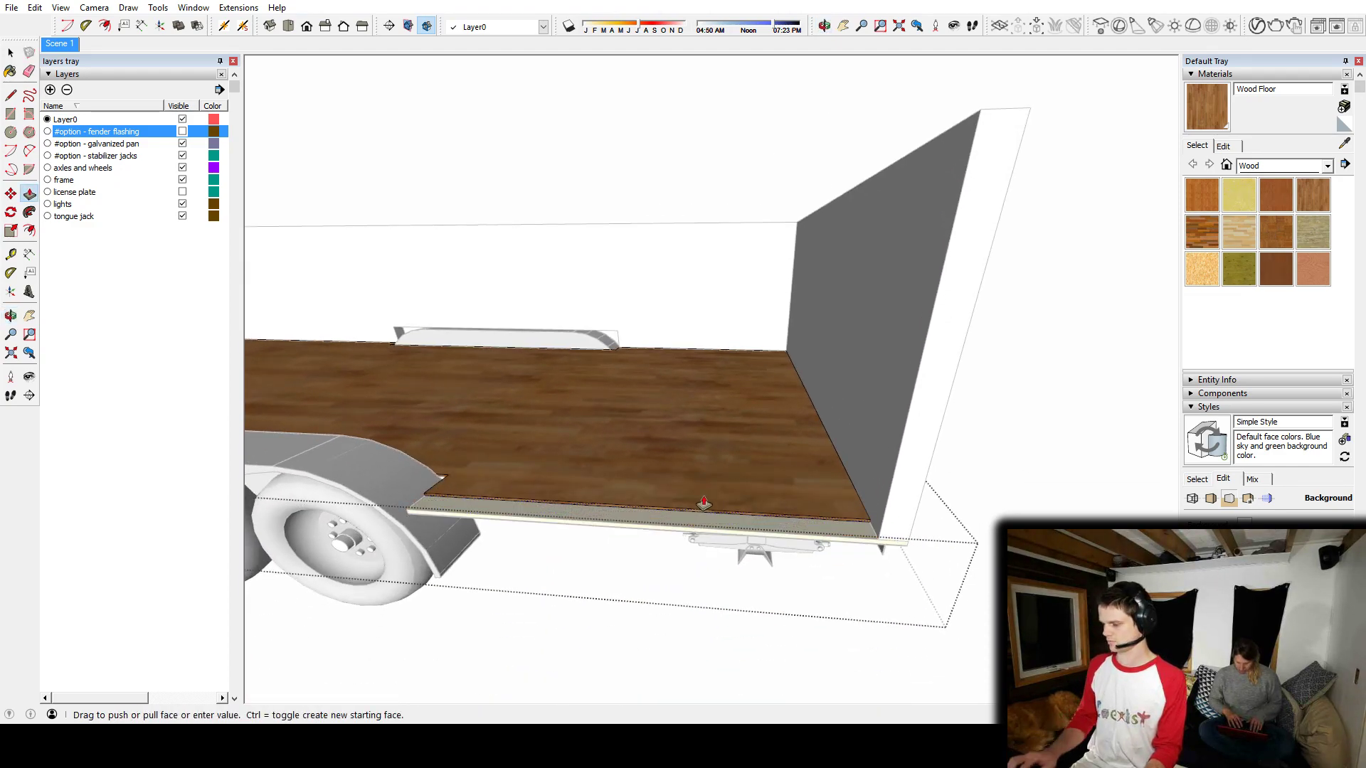
Step: Leave the floor group and bring the hidden long wall back so all four walls surround the floor
key("Escape")
scroll(698, 497, "down", 5)
middle_click_drag(697, 477, 644, 507)
key("ctrl+z")
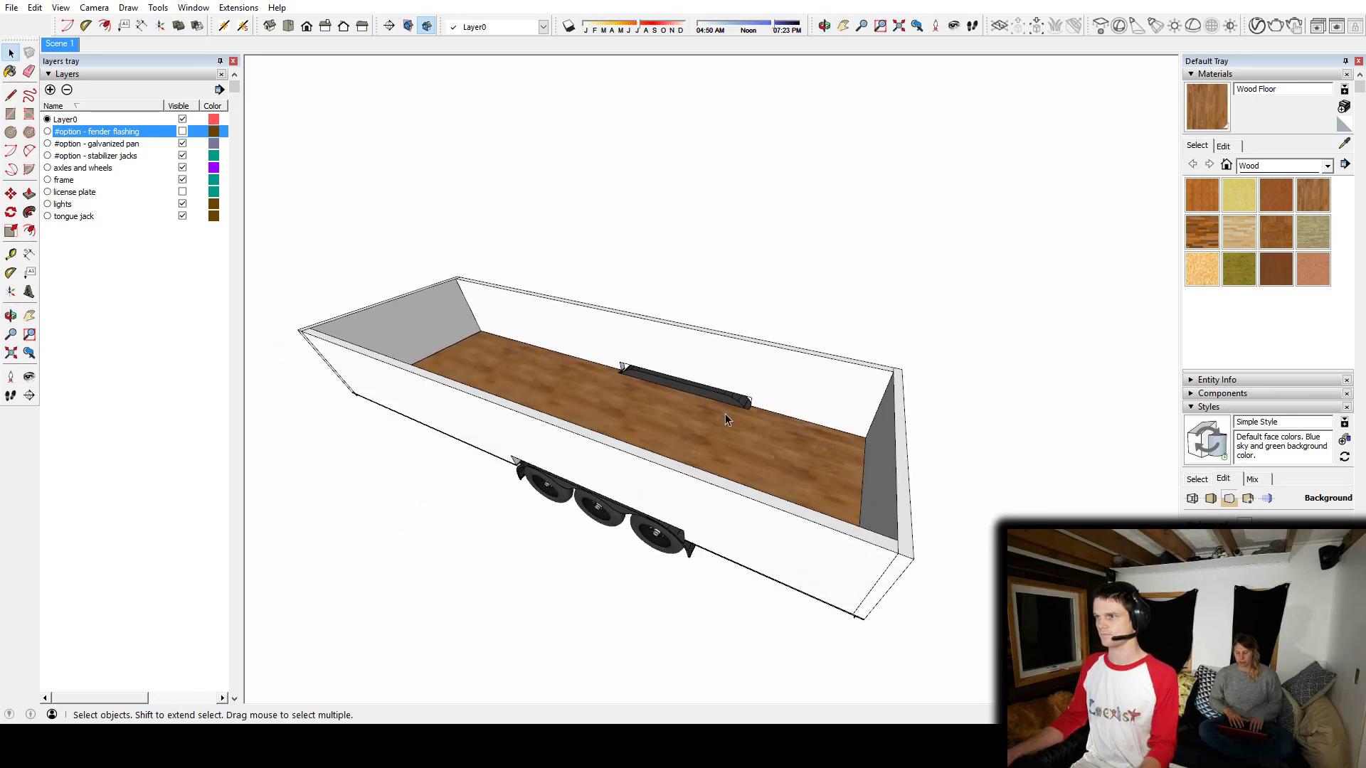
middle_click_drag(641, 354, 625, 497)
middle_click_drag(595, 424, 709, 336)
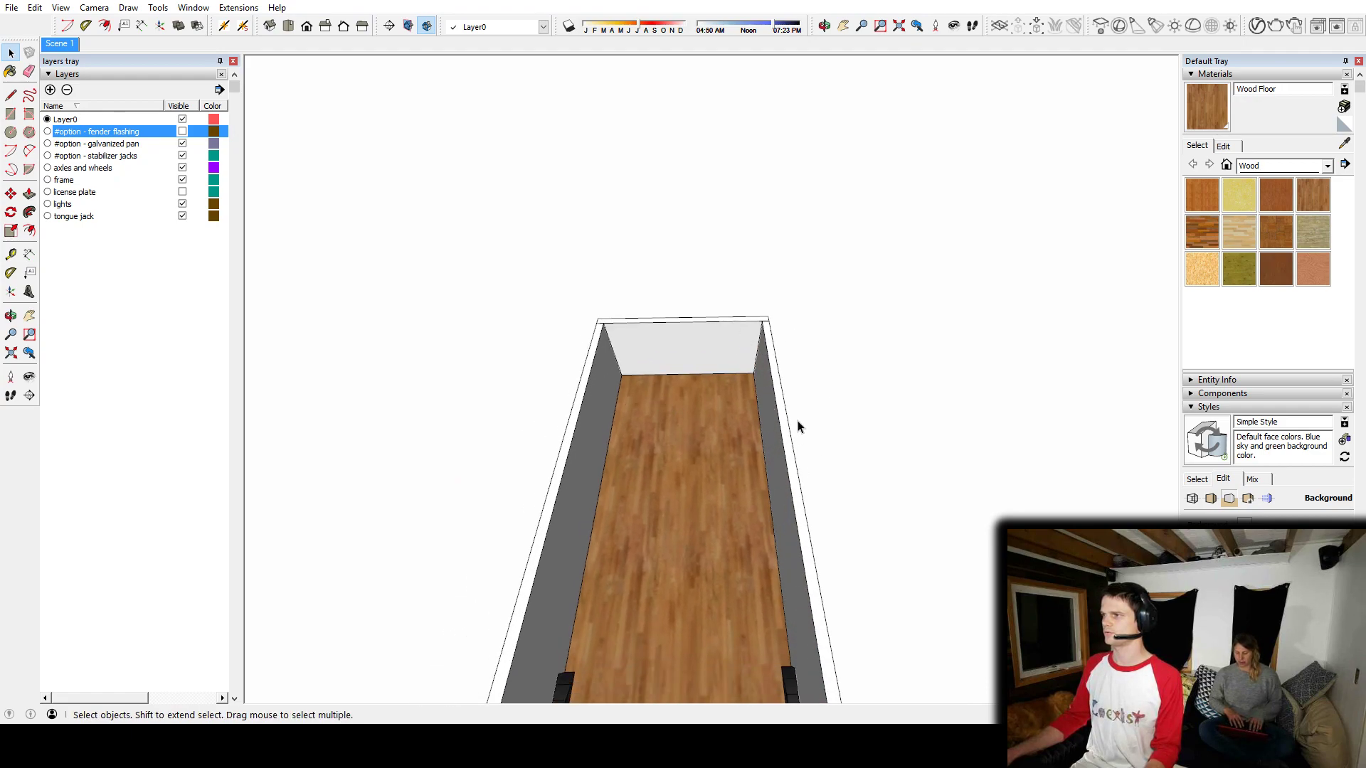
Step: Raise the top of one long side wall above the height of the other walls using Push/Pull
middle_click_drag(812, 420, 747, 429)
scroll(710, 450, "up", 2)
double_click(747, 429)
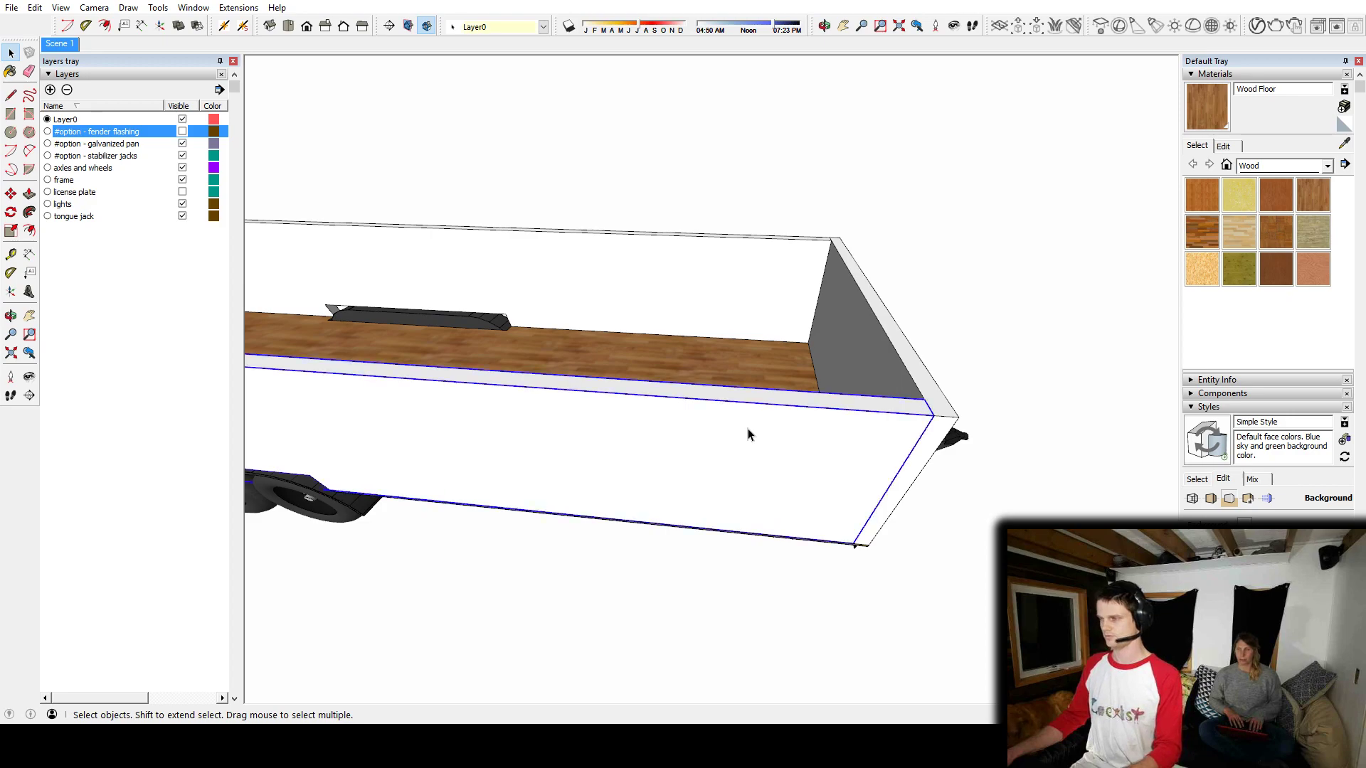
key("p")
left_click(762, 402)
left_click(795, 236)
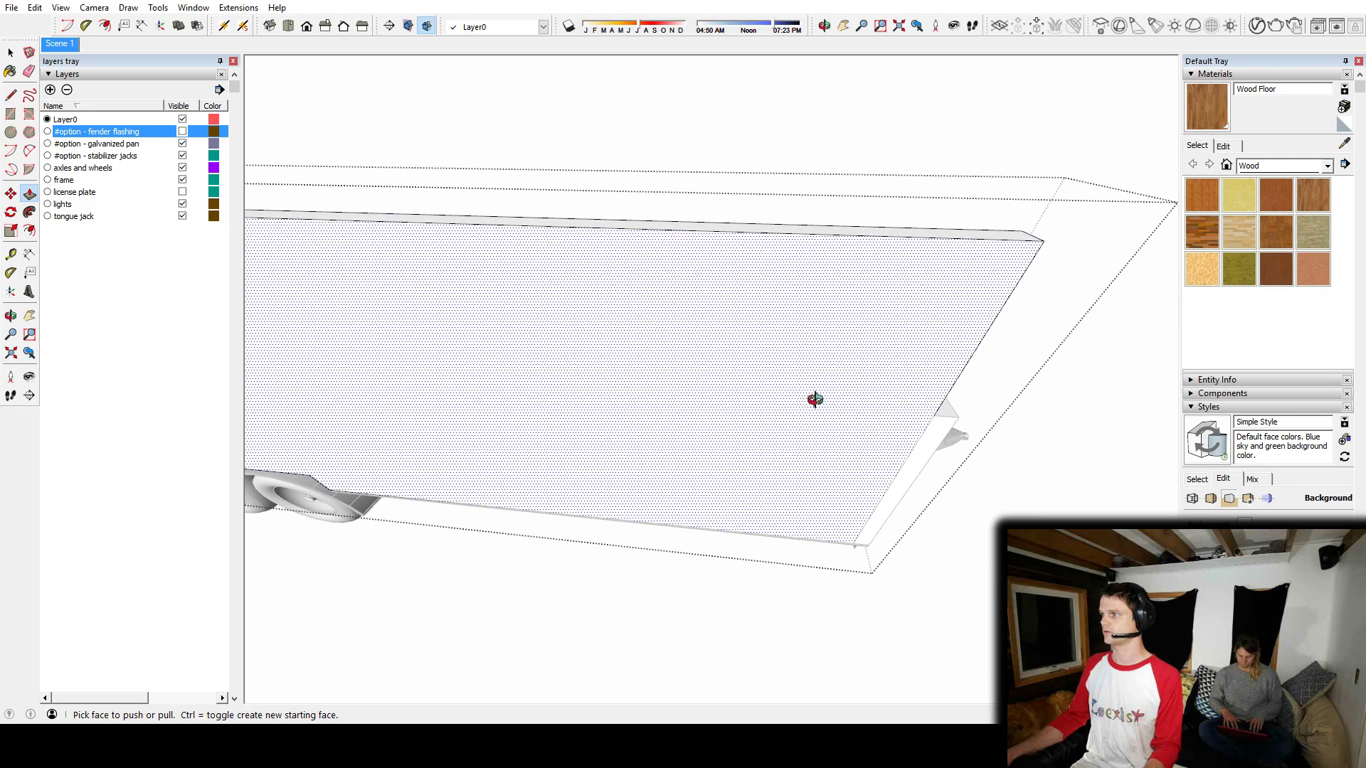
key("space")
key("Escape")
middle_click_drag(740, 441, 778, 382)
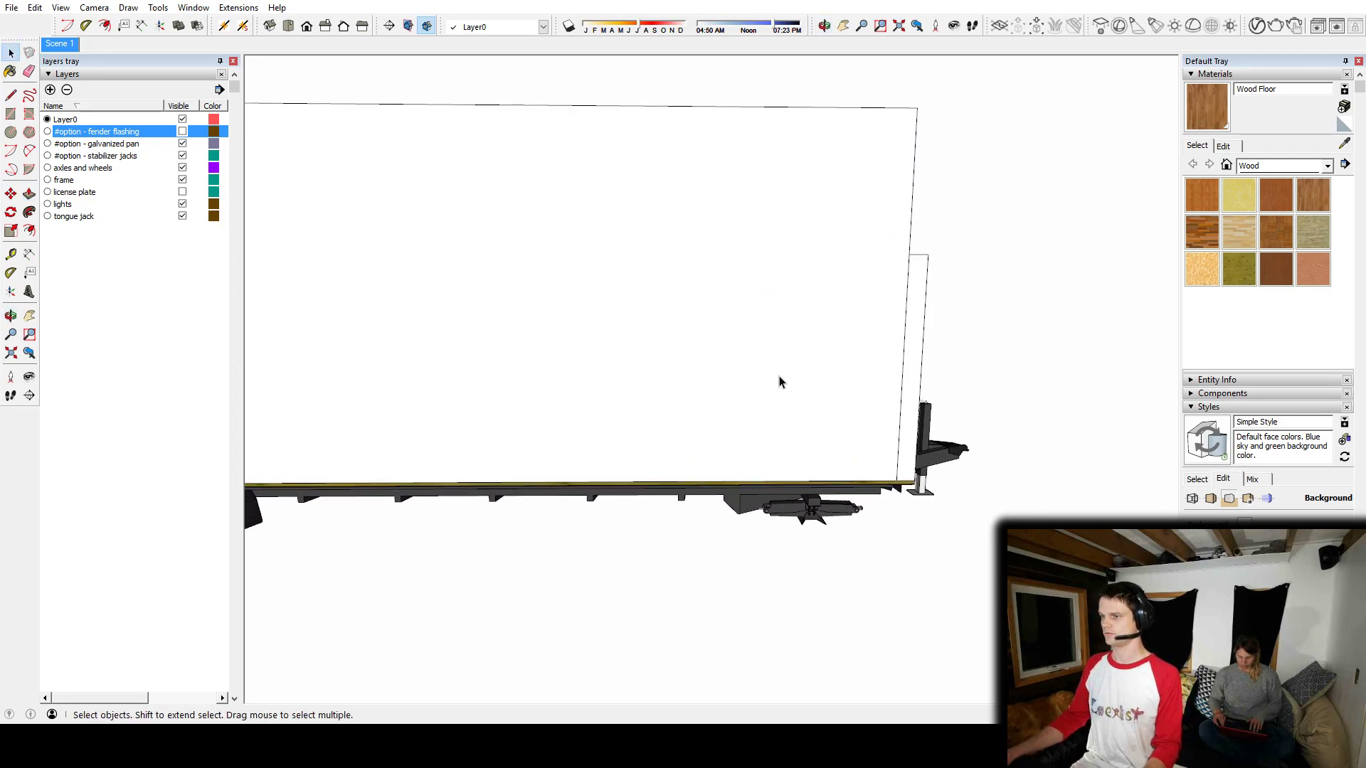
left_click(778, 382)
key("r")
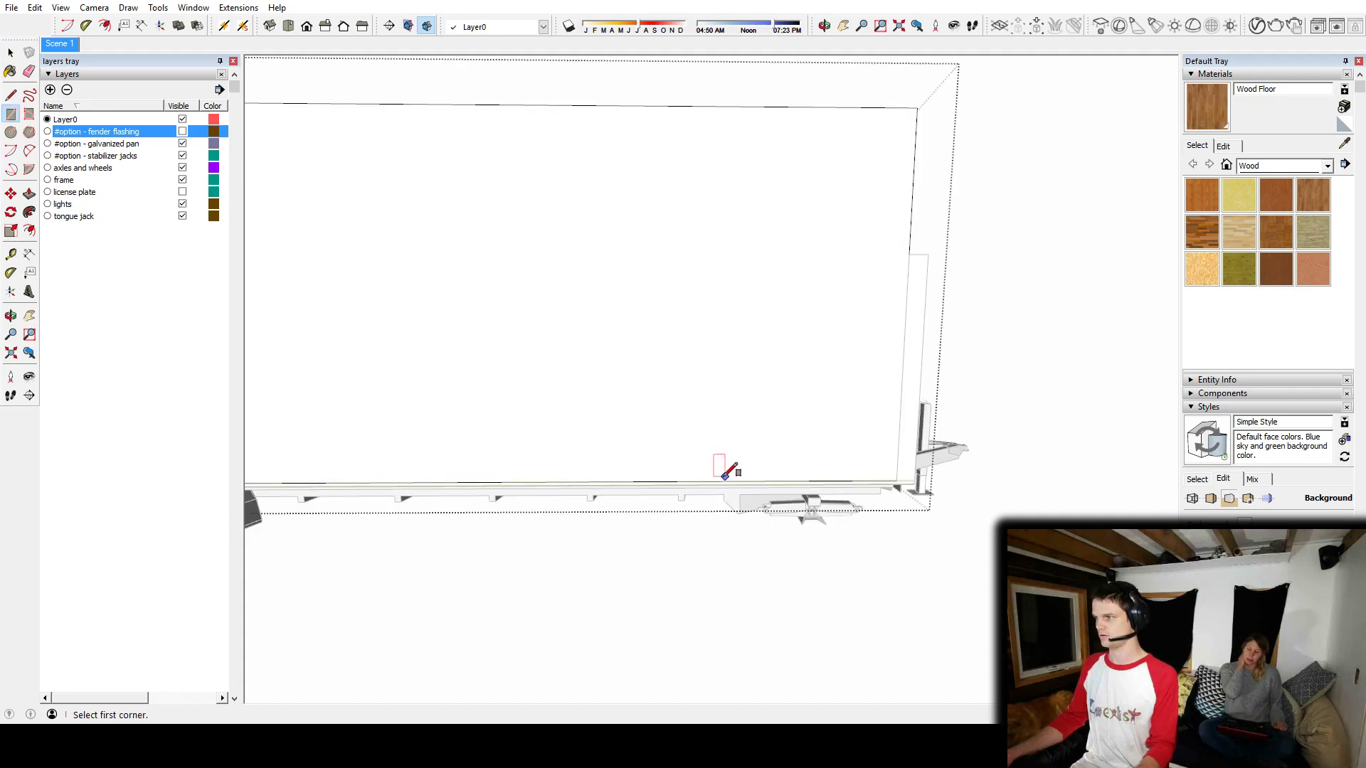
scroll(693, 481, "down", 3)
middle_click_drag(707, 458, 740, 465)
scroll(796, 445, "up", 2)
scroll(740, 466, "down", 2)
key("space")
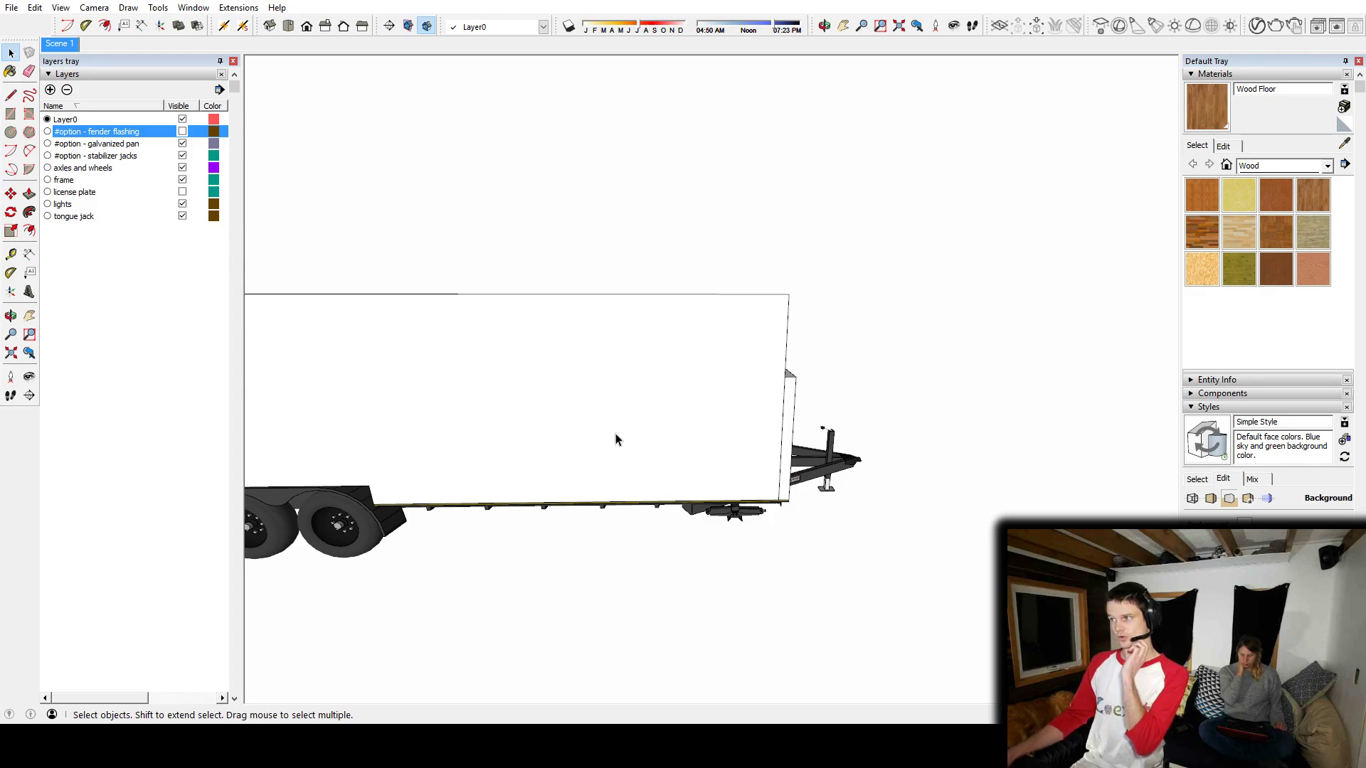
Step: Place guides outlining a door opening on the raised long wall: two vertical near its tongue end and one horizontal above its base
scroll(676, 448, "up", 4)
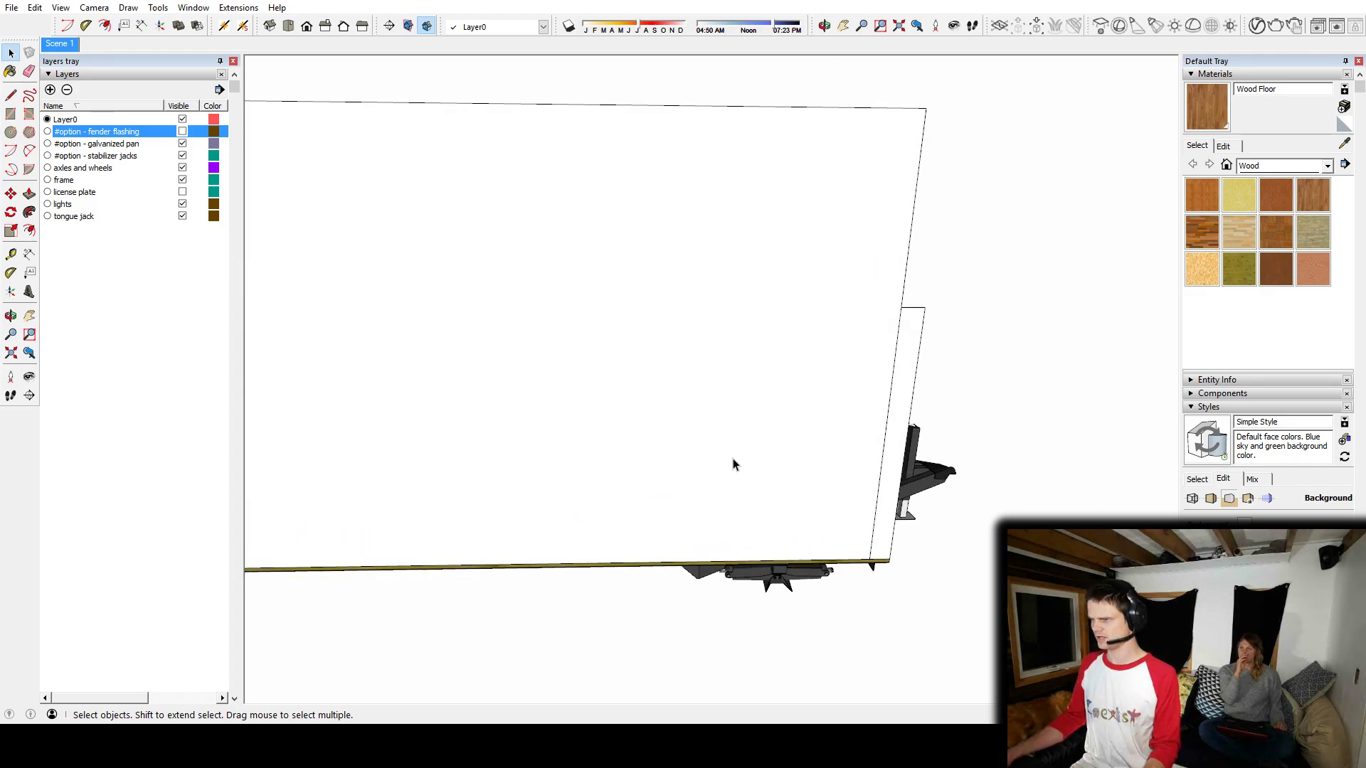
key("t")
left_click(887, 411)
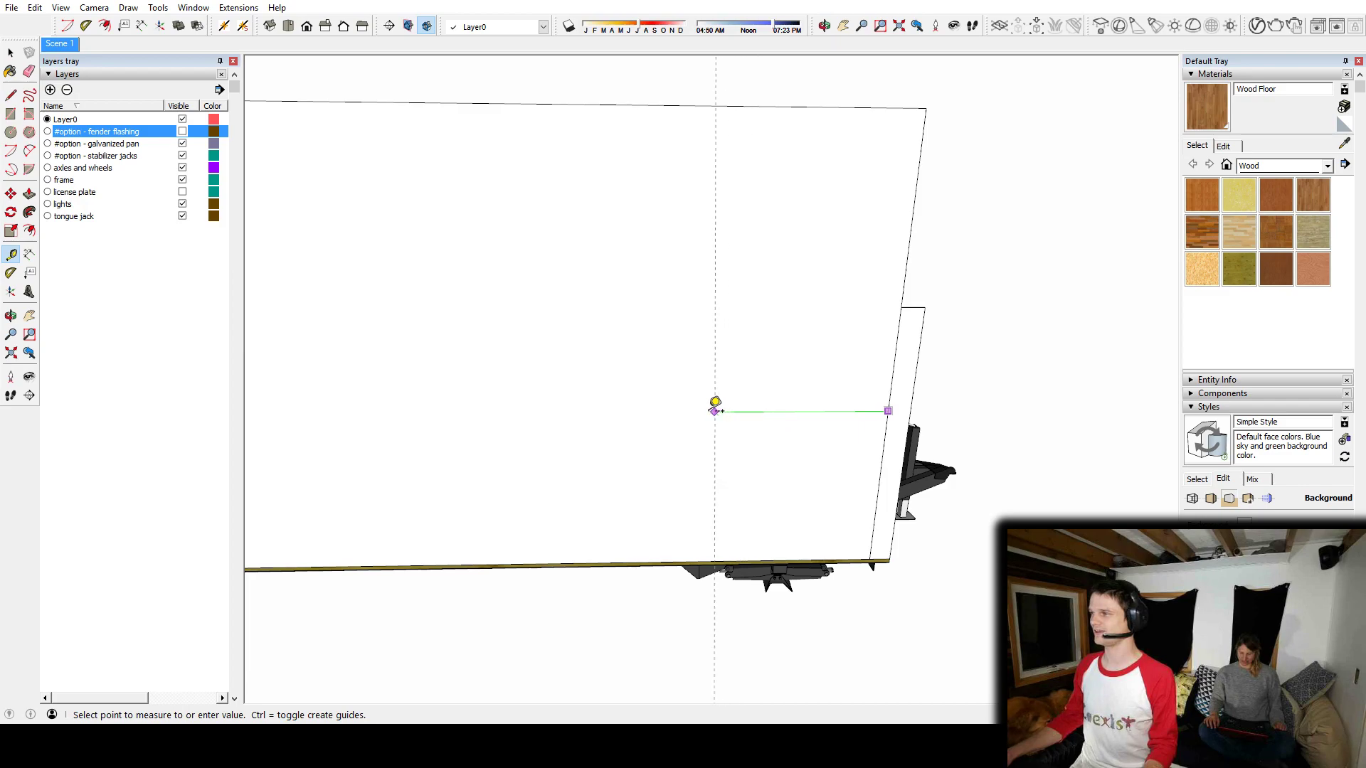
left_click(714, 402)
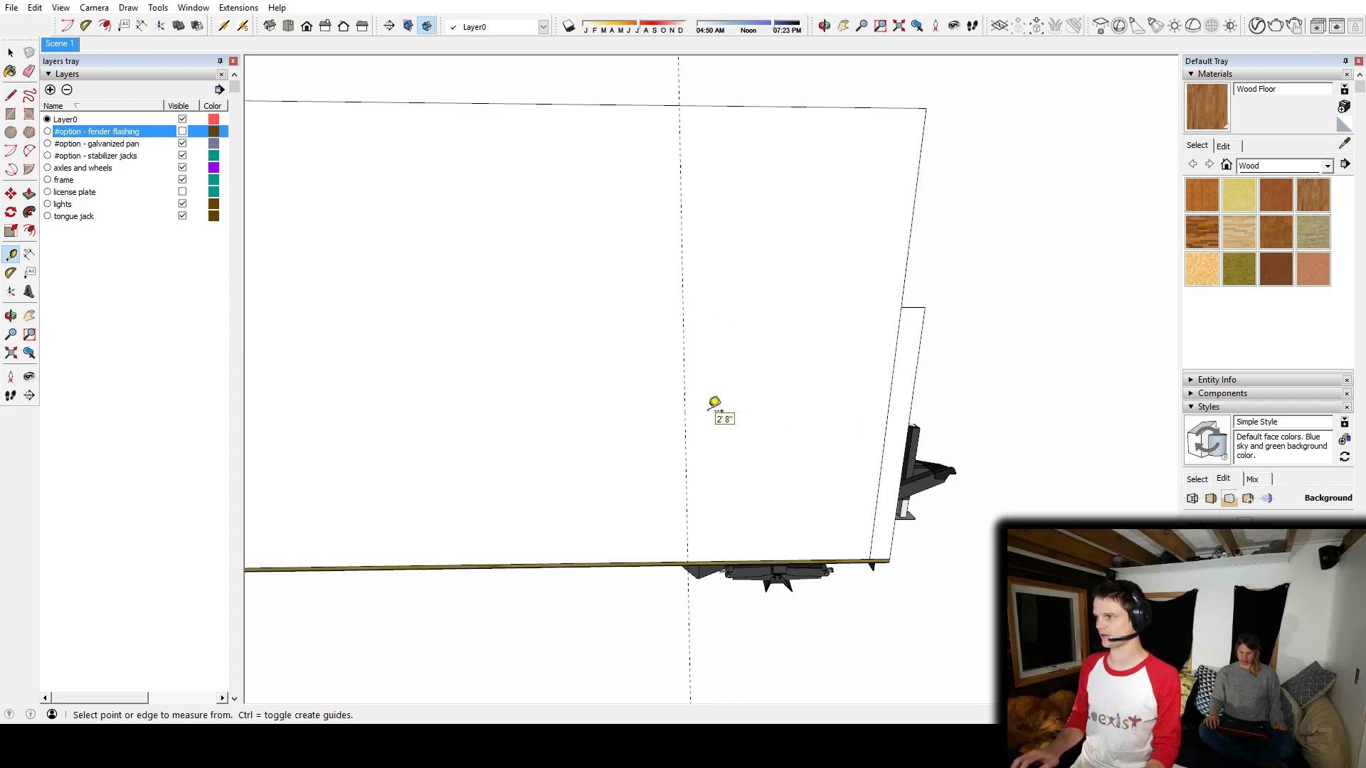
middle_click_drag(758, 377, 875, 390)
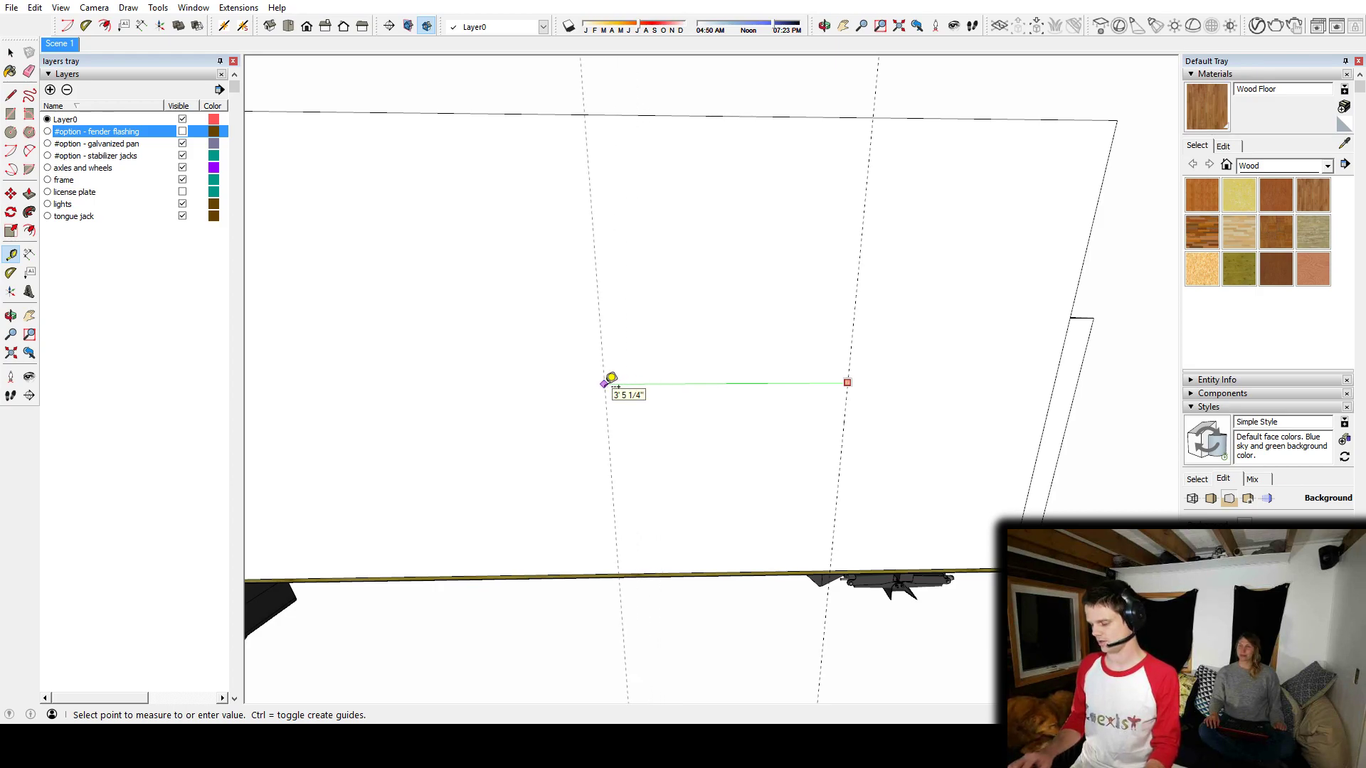
key("Return")
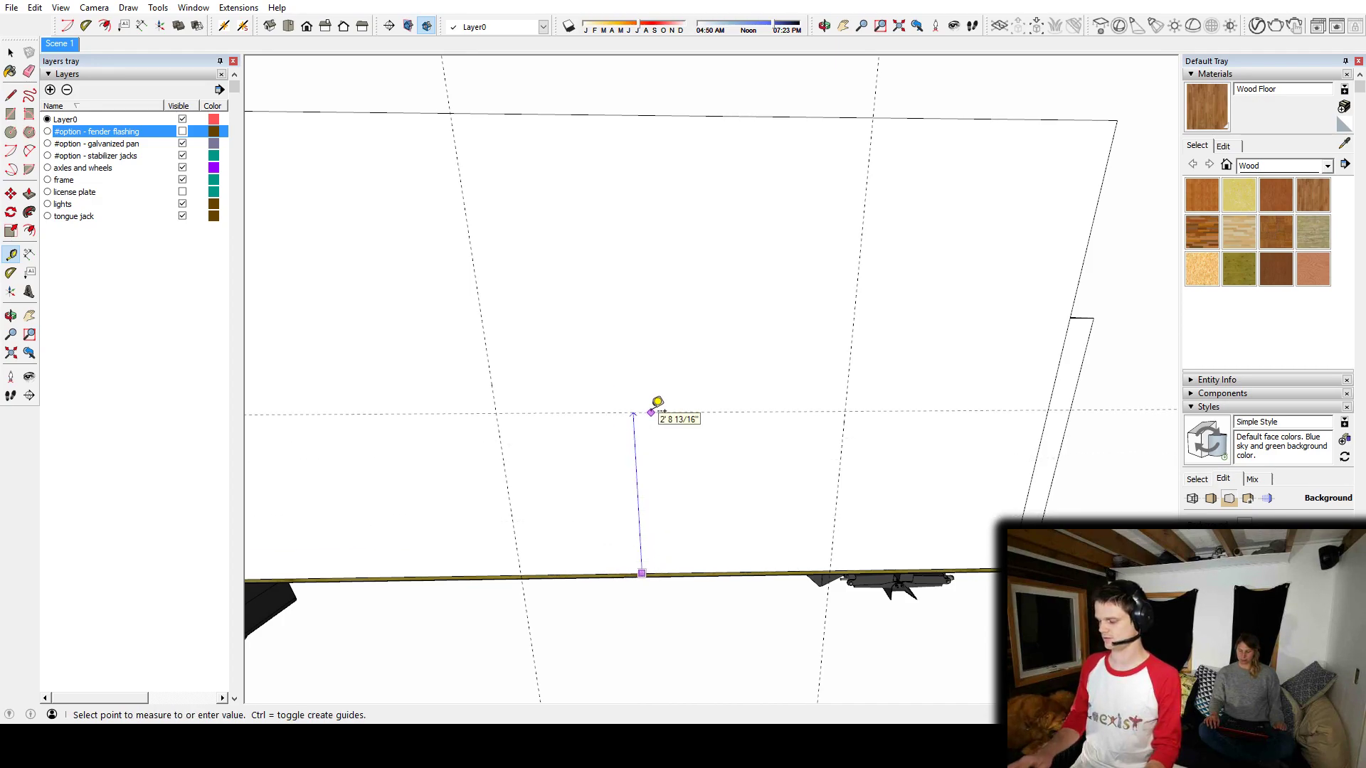
key("Return")
Step: Push/Pull the raised long wall's top further up so the wall extends above the horizontal guide
middle_click_drag(653, 435, 740, 626, "shift")
middle_click_drag(738, 306, 701, 396)
key("space")
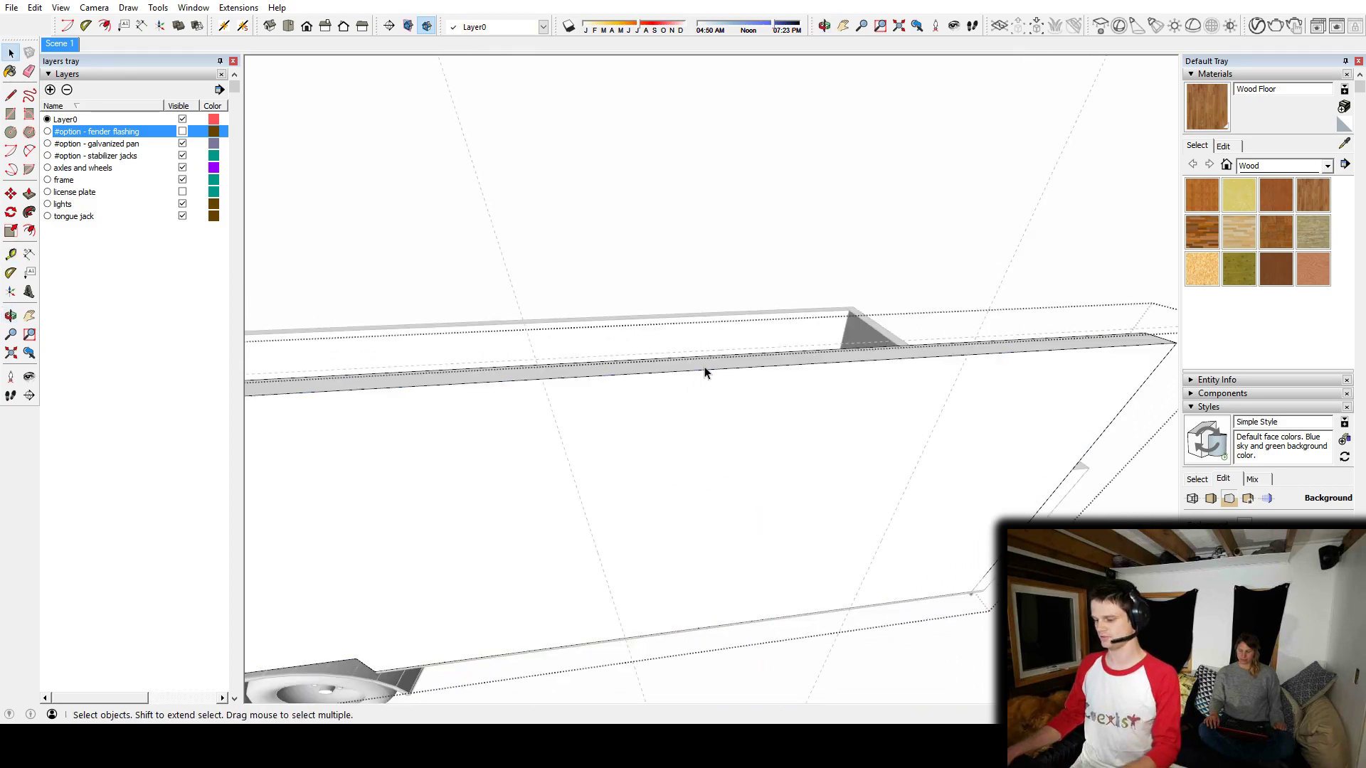
key("p")
left_click_drag(738, 370, 762, 251)
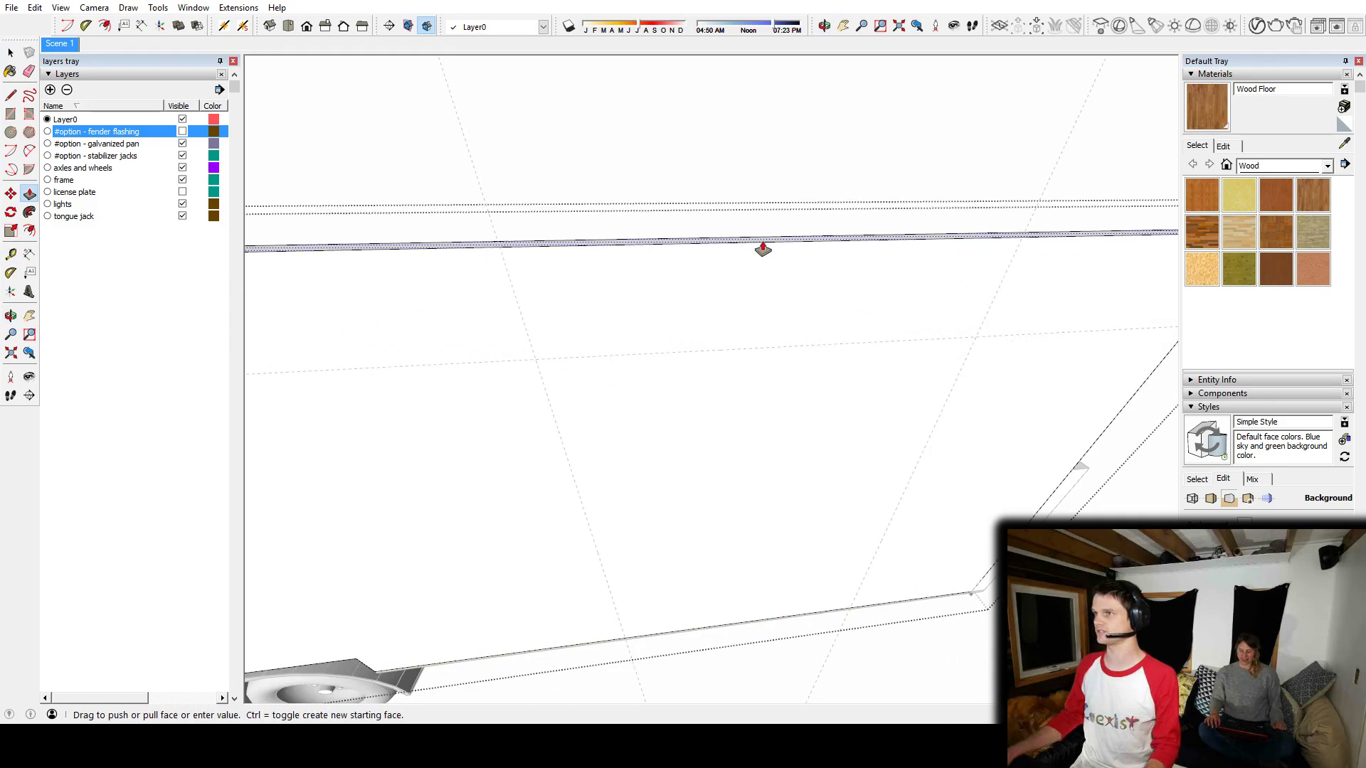
middle_click_drag(735, 377, 732, 339)
key("space")
Step: Draw a door-opening rectangle on the long wall between the vertical guides, from the horizontal guide down to the wall's base
scroll(734, 344, "down", 2)
middle_click_drag(771, 447, 766, 407)
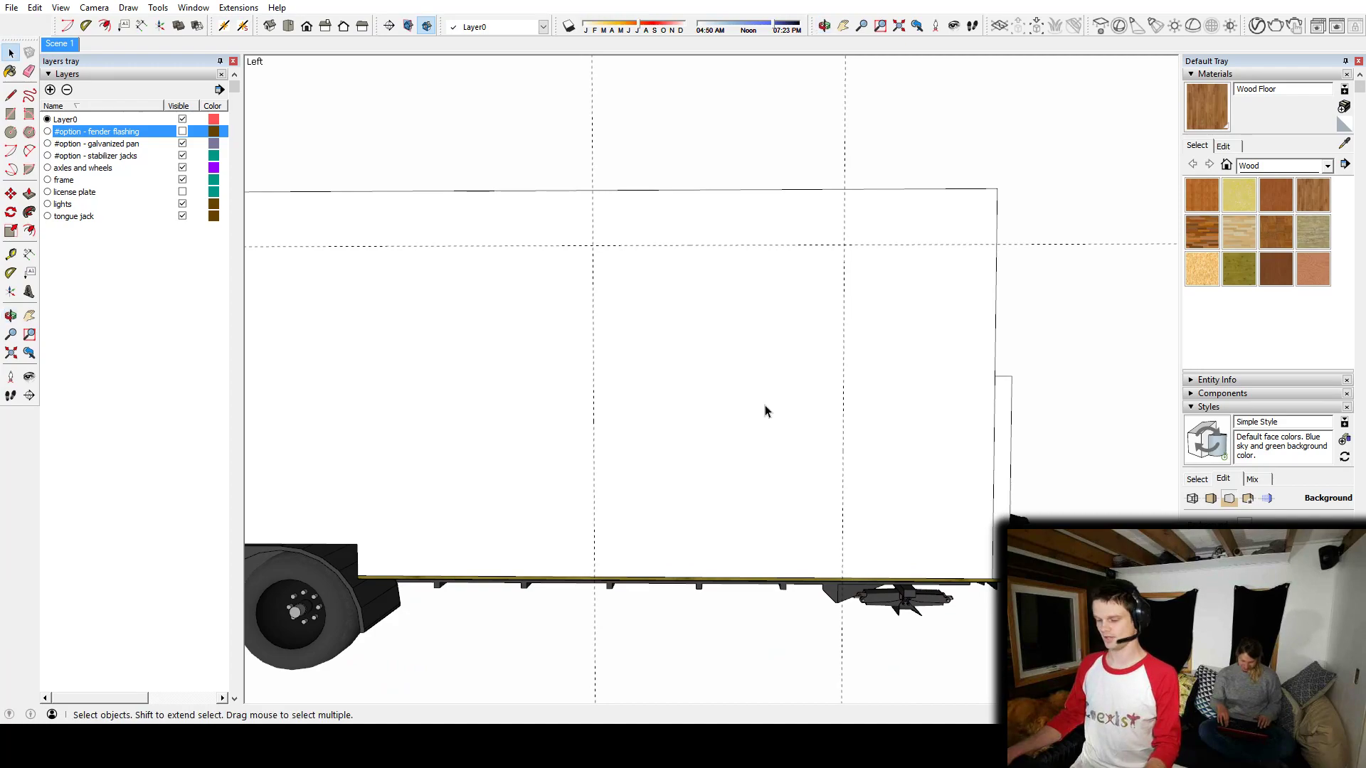
double_click(720, 339)
key("r")
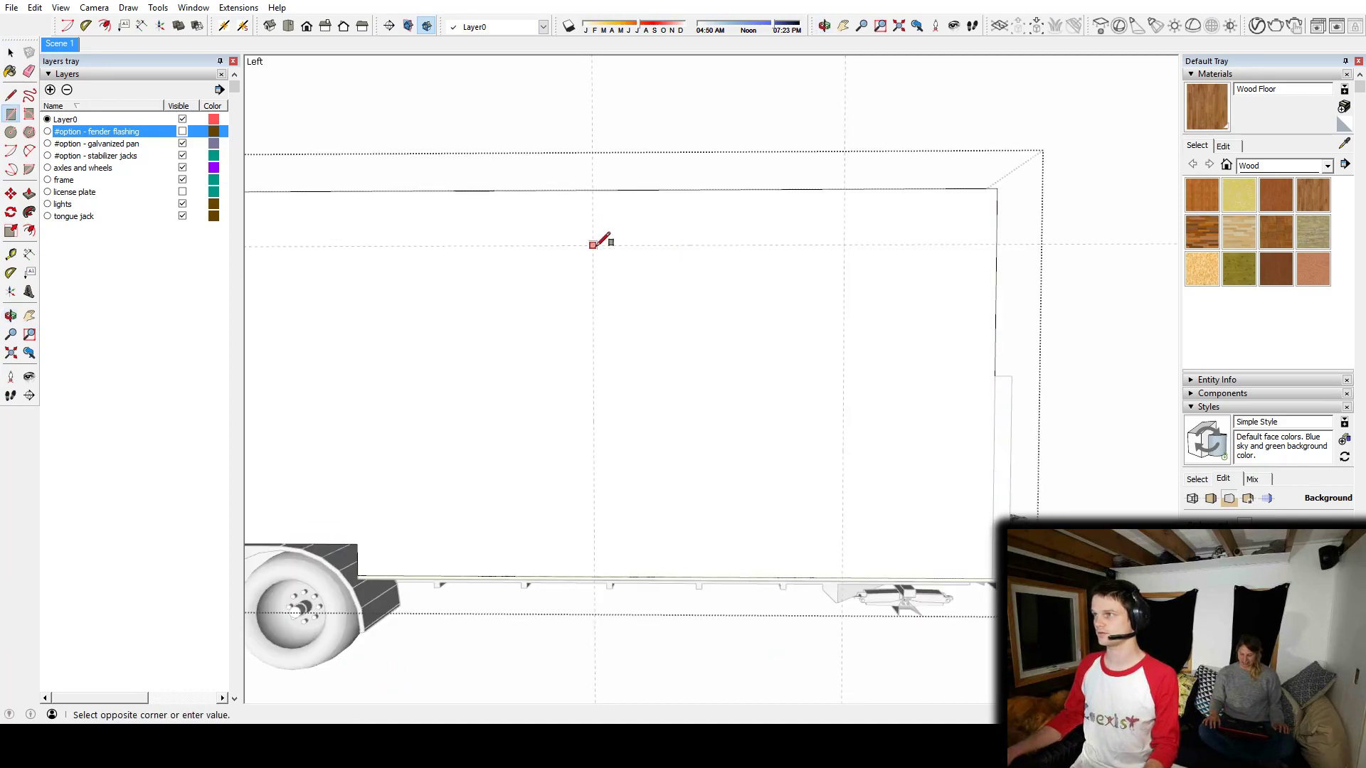
left_click(843, 578)
middle_click_drag(744, 394, 718, 370)
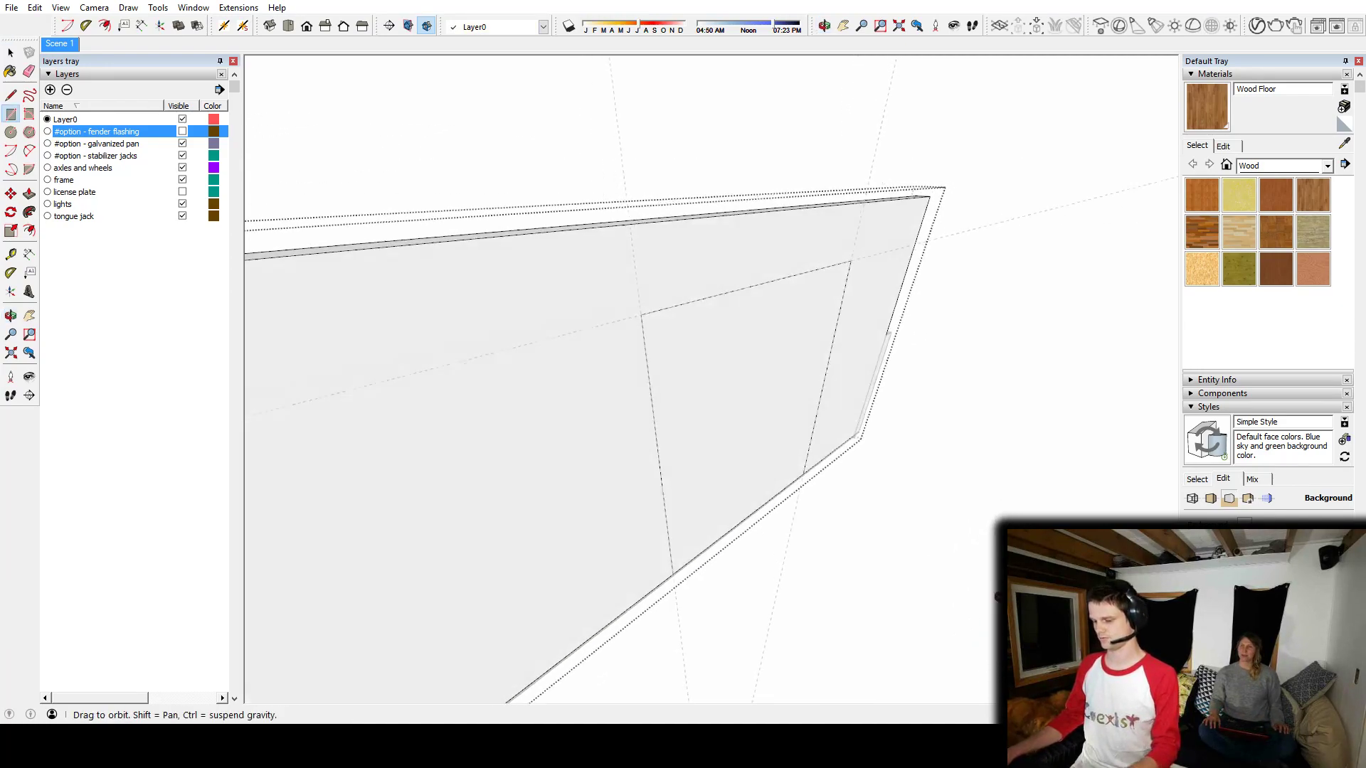
Step: Push the rectangle through the wall's full thickness to cut out the door opening
key("p")
left_click(744, 401)
left_click(720, 390)
key("space")
left_click(884, 363)
Step: Raise the top of the tongue-end wall to match the height of the long wall with the doorway
scroll(884, 362, "down", 5)
middle_click_drag(884, 363, 511, 430)
scroll(720, 365, "down", 3)
scroll(732, 402, "up", 5)
middle_click_drag(779, 407, 804, 413)
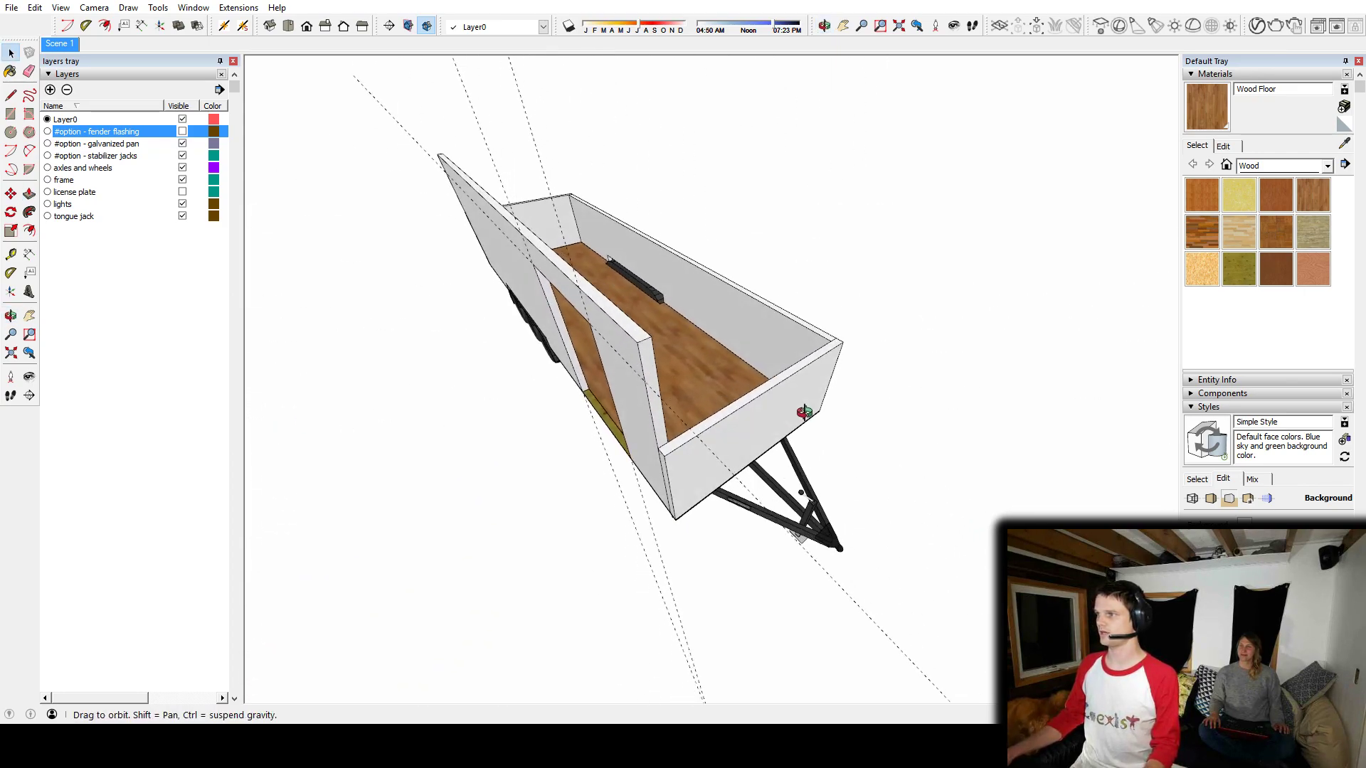
double_click(762, 412)
key("p")
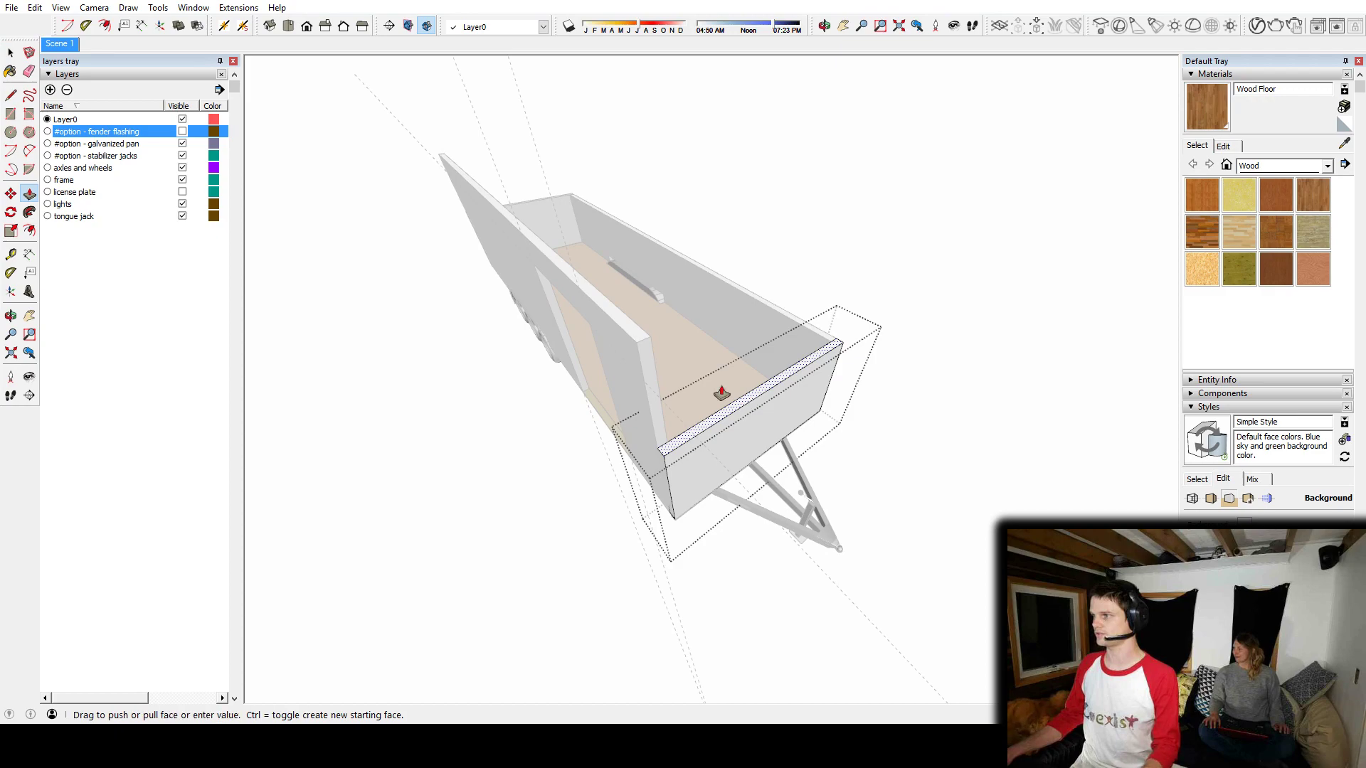
middle_click_drag(721, 392, 981, 488)
scroll(786, 520, "up", 3)
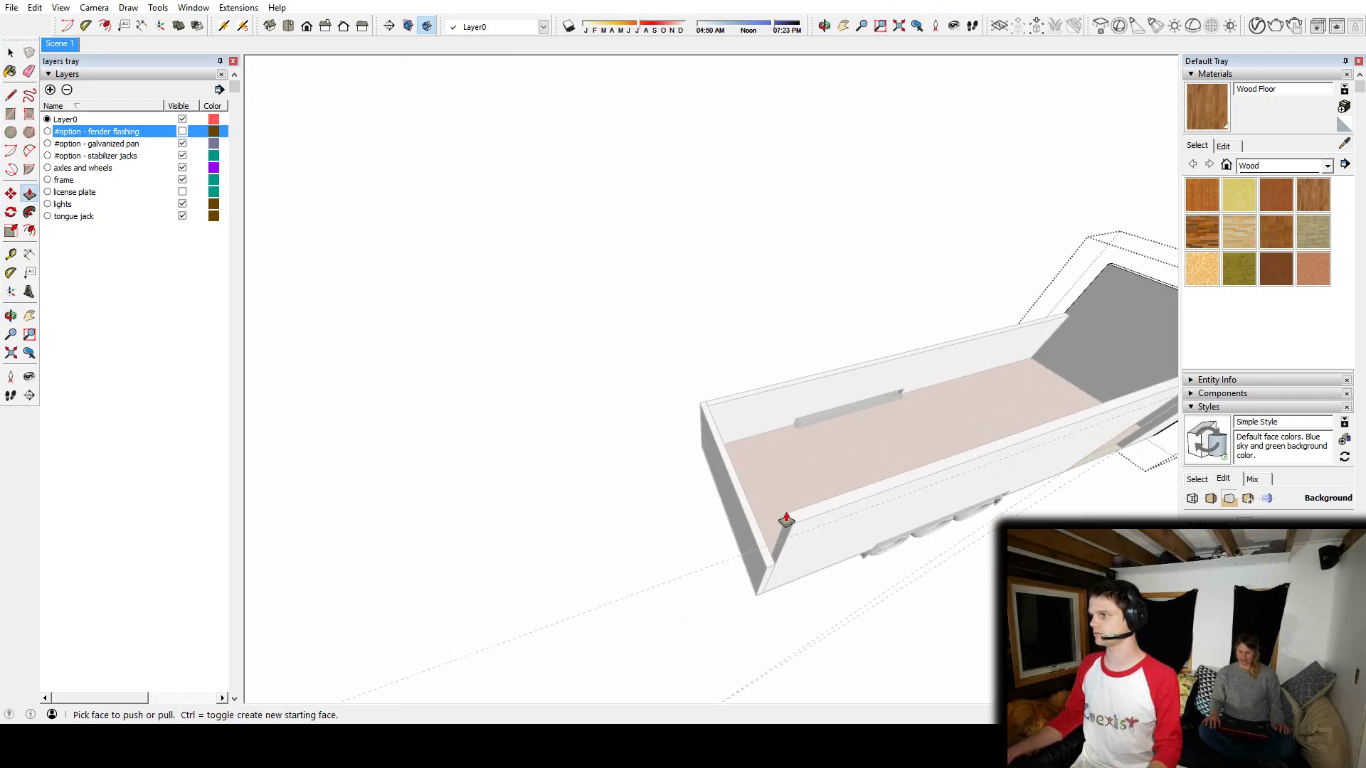
scroll(786, 521, "up", 1)
key("space")
middle_click_drag(994, 393, 667, 274)
Step: Delete the construction guides used to lay out the door opening
left_click(648, 252)
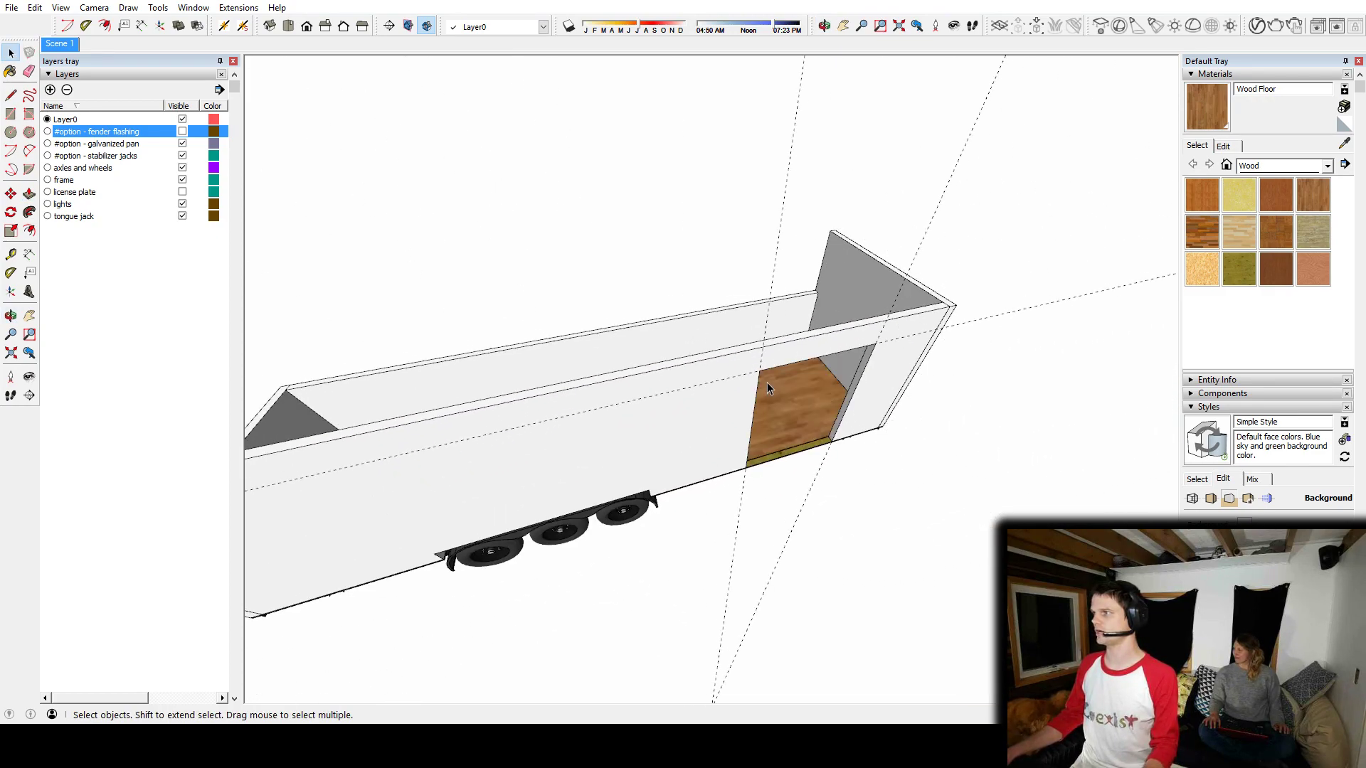
middle_click_drag(590, 340, 726, 348)
middle_click_drag(648, 384, 676, 390)
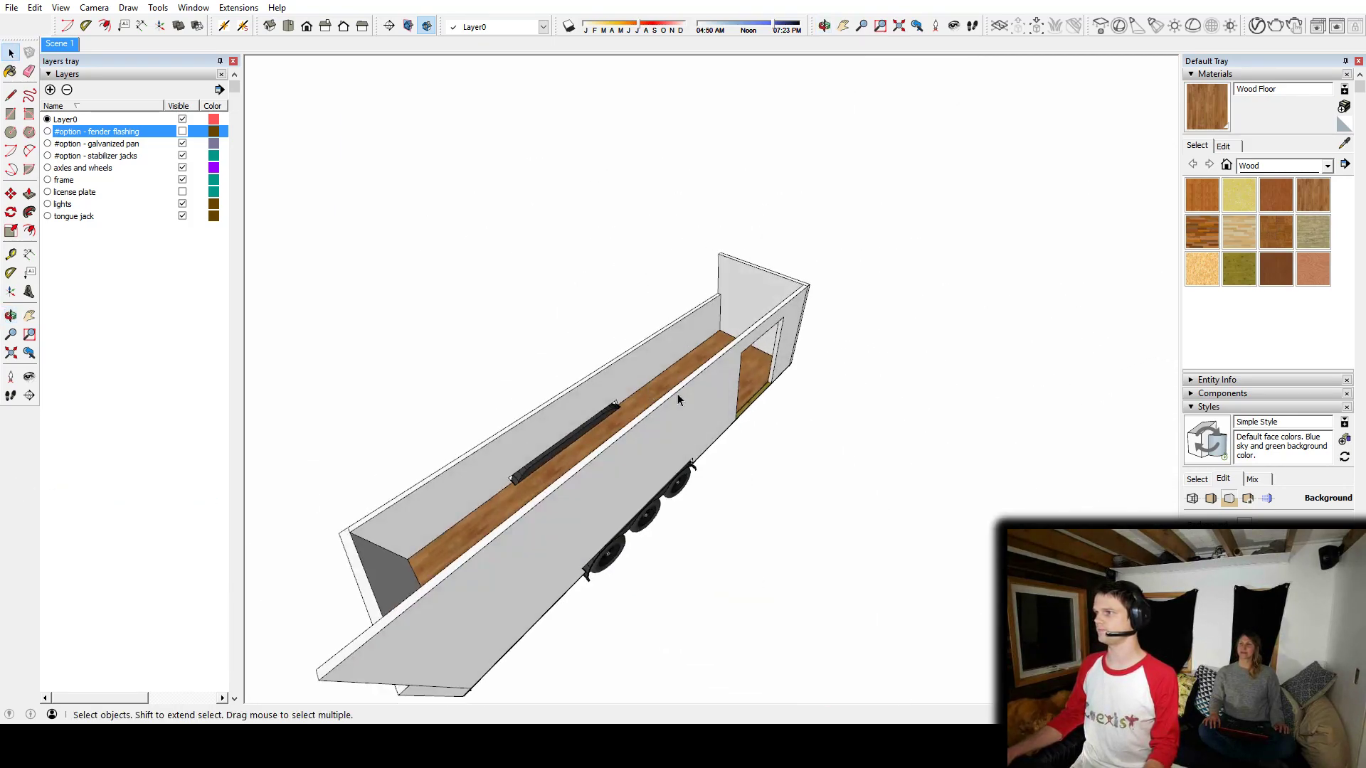
Step: Draw short vertical lines on the wood floor's edge face at both inner corners of the doorway
scroll(816, 386, "up", 10)
scroll(808, 359, "up", 8)
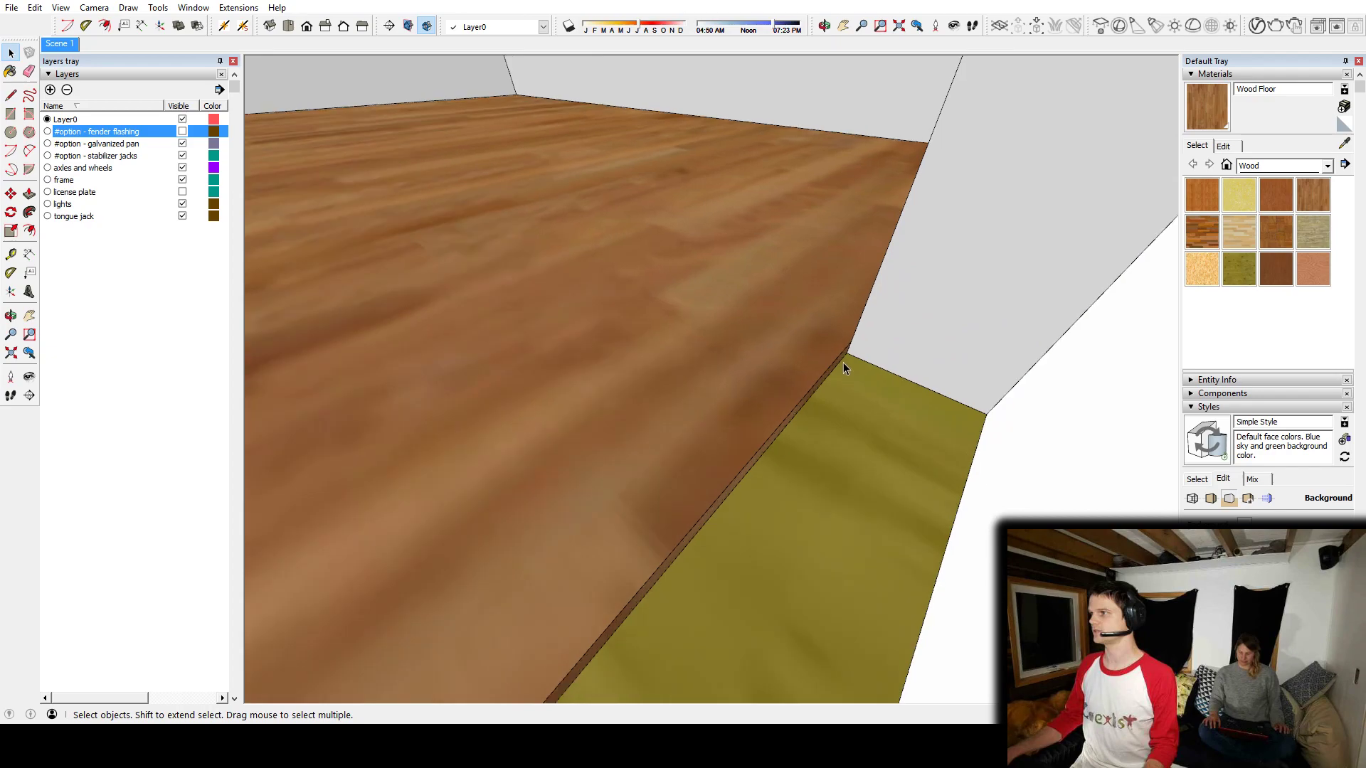
middle_click_drag(843, 361, 639, 290)
key("l")
left_click(856, 404)
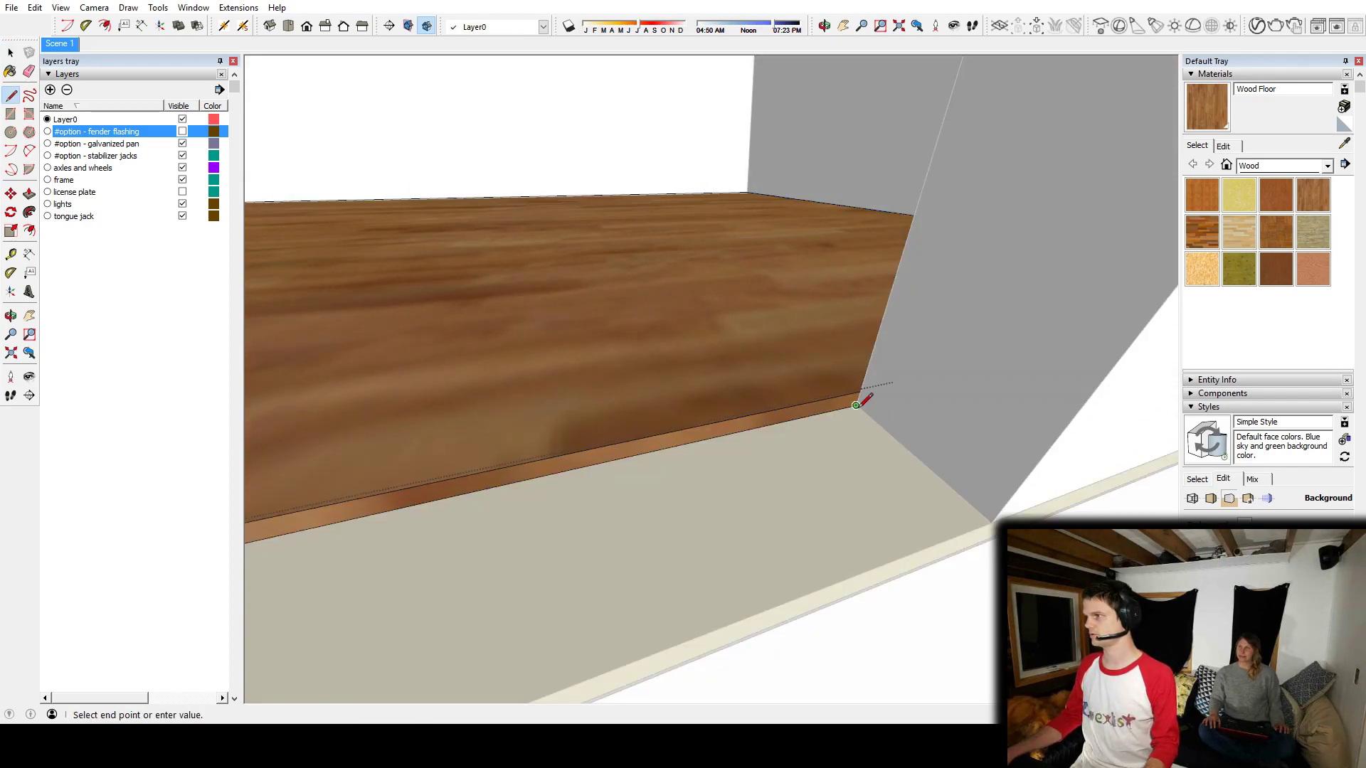
scroll(771, 420, "down", 4)
middle_click_drag(783, 395, 598, 323)
scroll(823, 375, "down", 4)
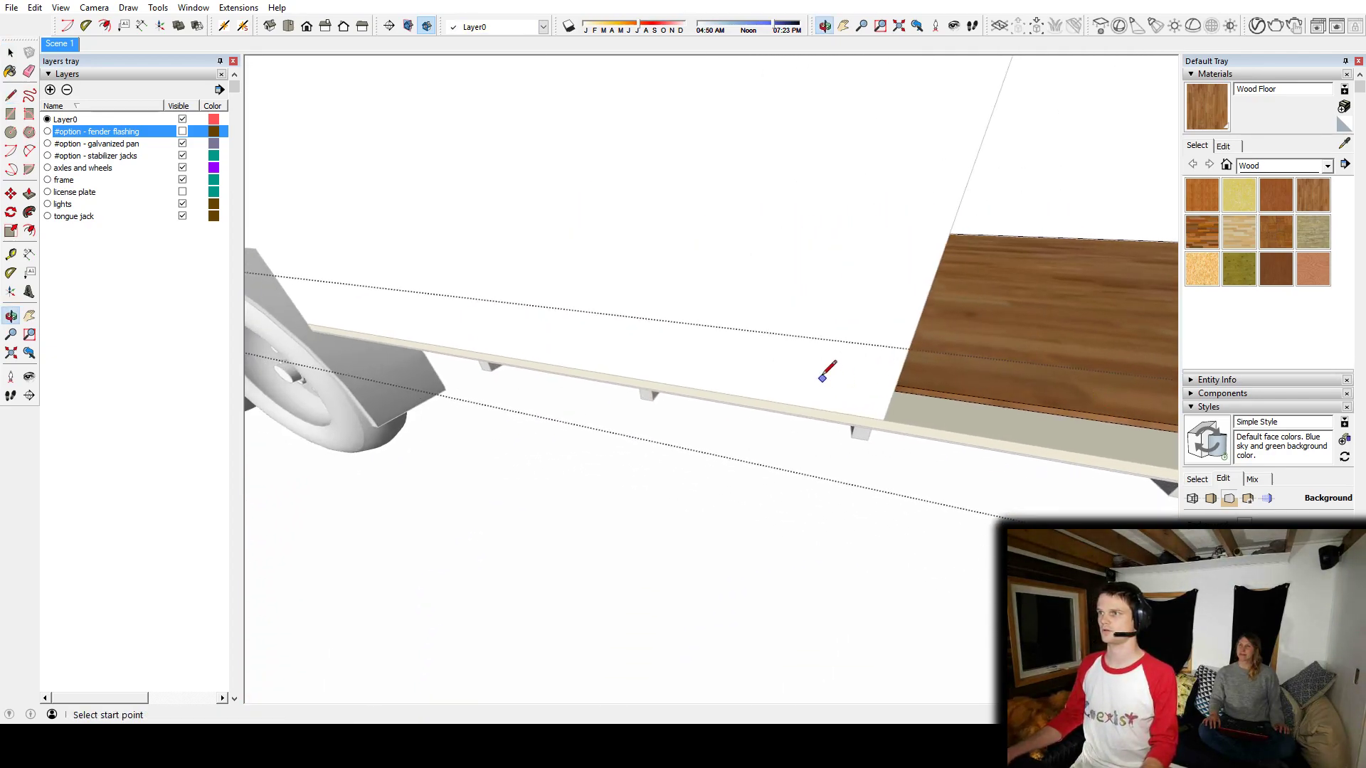
scroll(925, 402, "up", 2)
middle_click_drag(1031, 418, 694, 368)
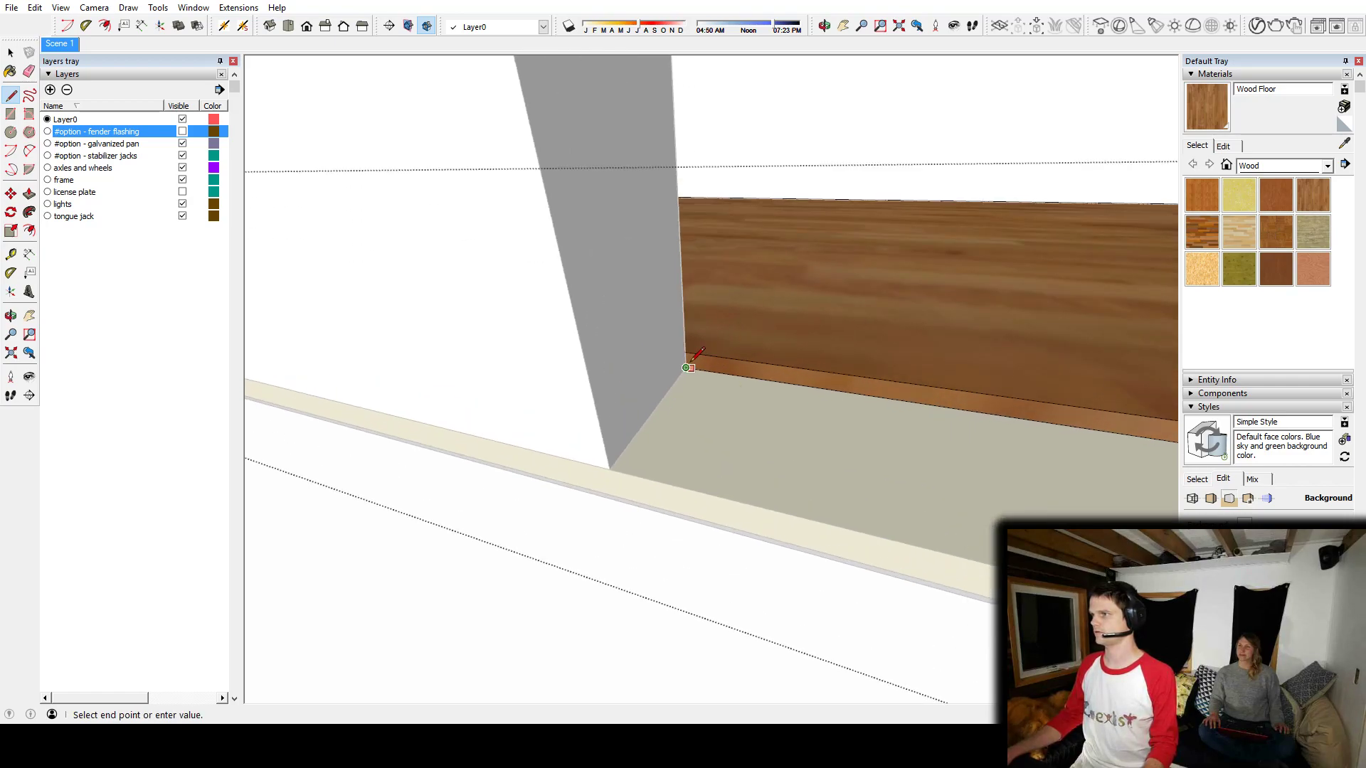
Step: Pull the floor edge section between the two lines out through the doorway to cover the threshold with wood floor
key("p")
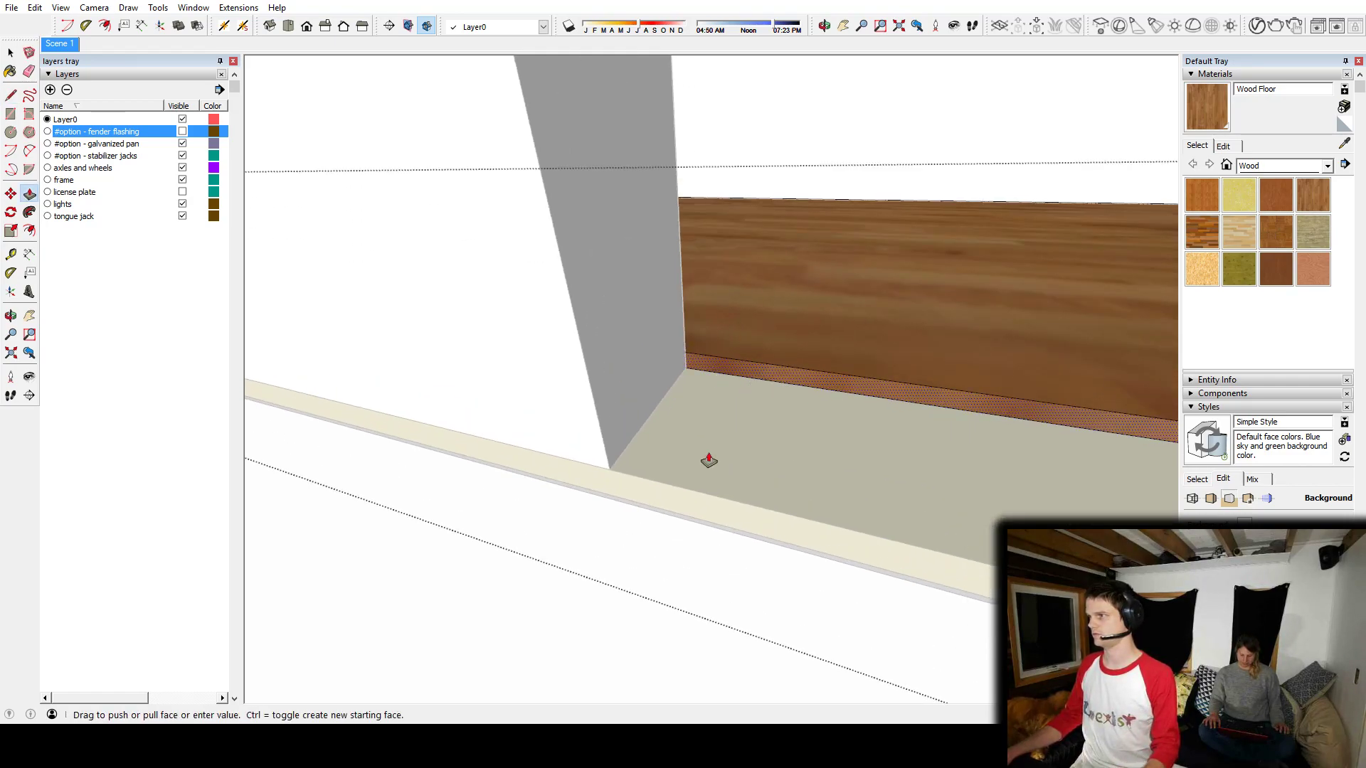
double_click(708, 458)
key("space")
scroll(693, 373, "down", 5)
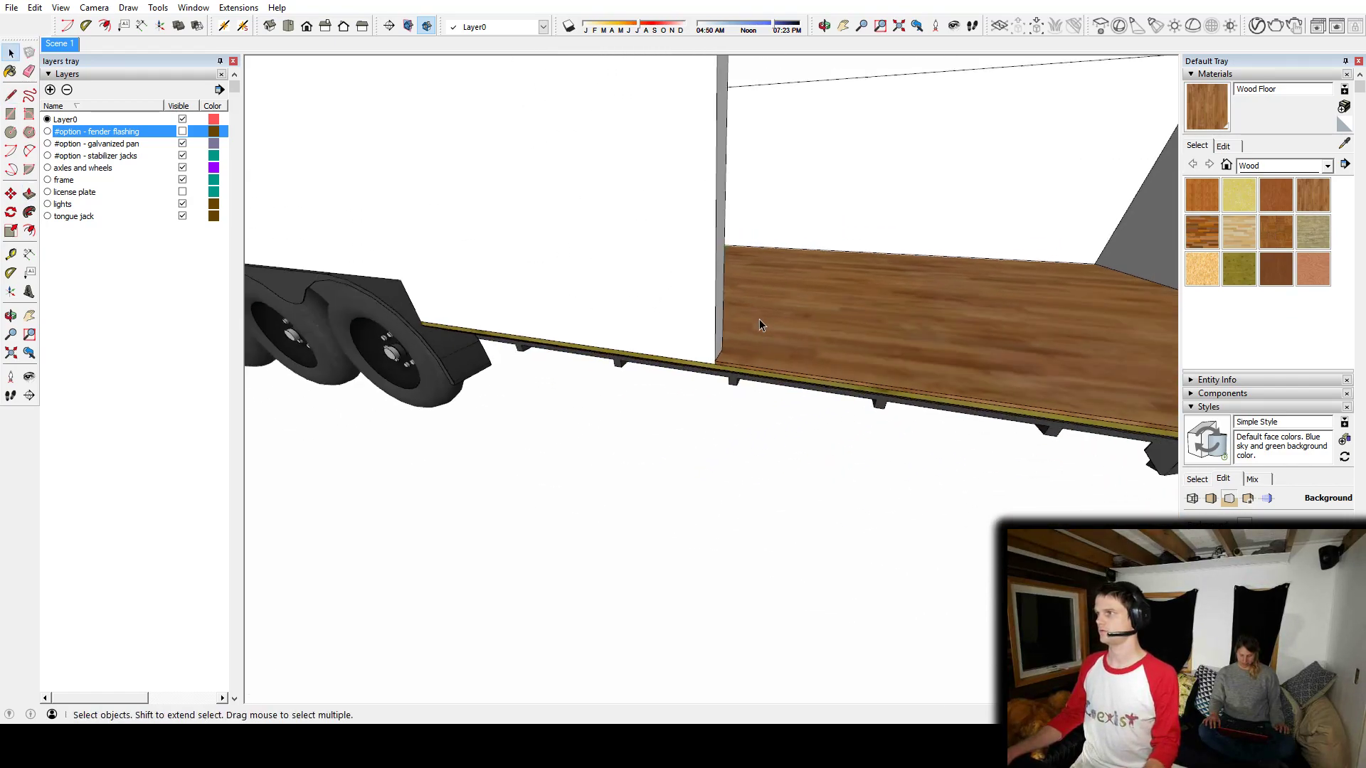
Step: Draw a rectangle across the tongue end of the floor, stopping before the doorway, and pull it up into a low bench
middle_click_drag(758, 318, 732, 464)
scroll(772, 441, "up", 3)
scroll(758, 416, "up", 2)
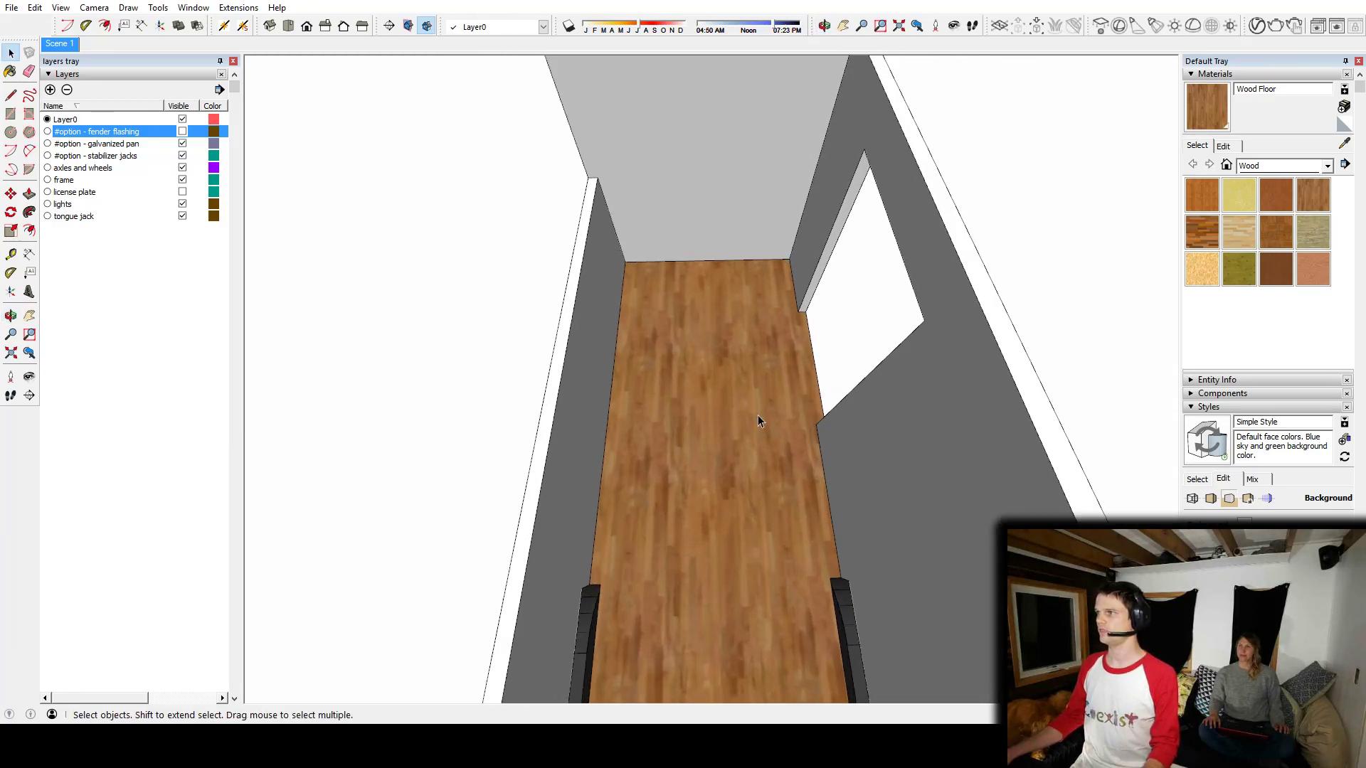
middle_click_drag(758, 415, 727, 444)
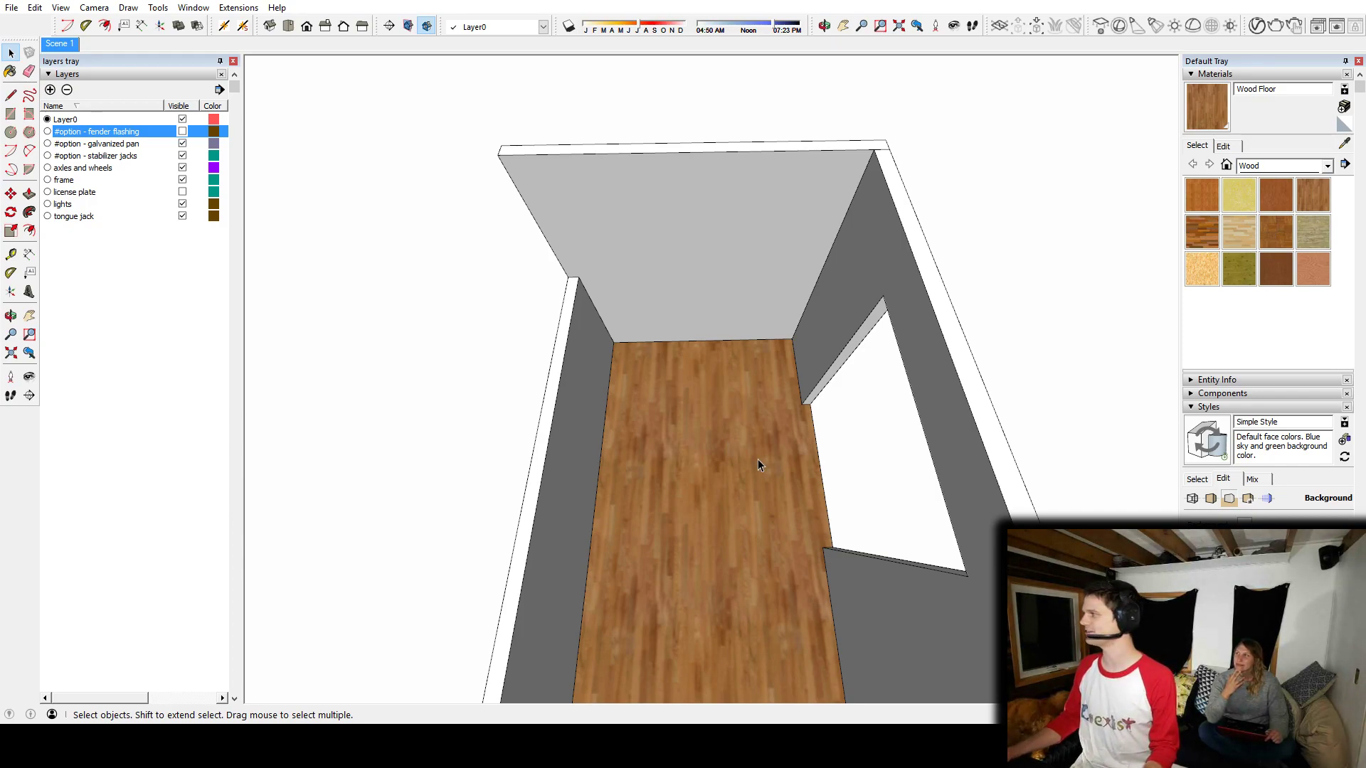
mouse_move(721, 448)
middle_mouse_down()
mouse_move(741, 406)
mouse_move(719, 389)
middle_mouse_up()
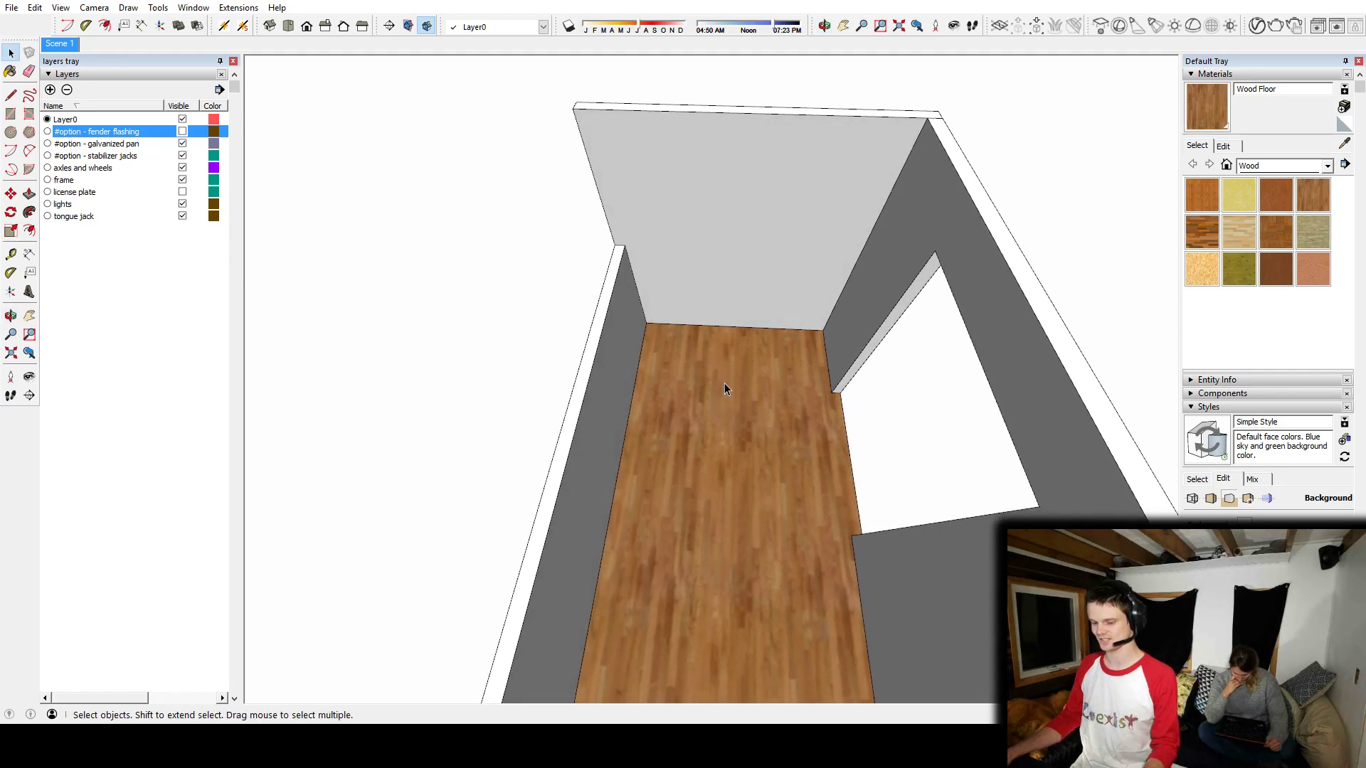
scroll(727, 387, "up", 3)
key("r")
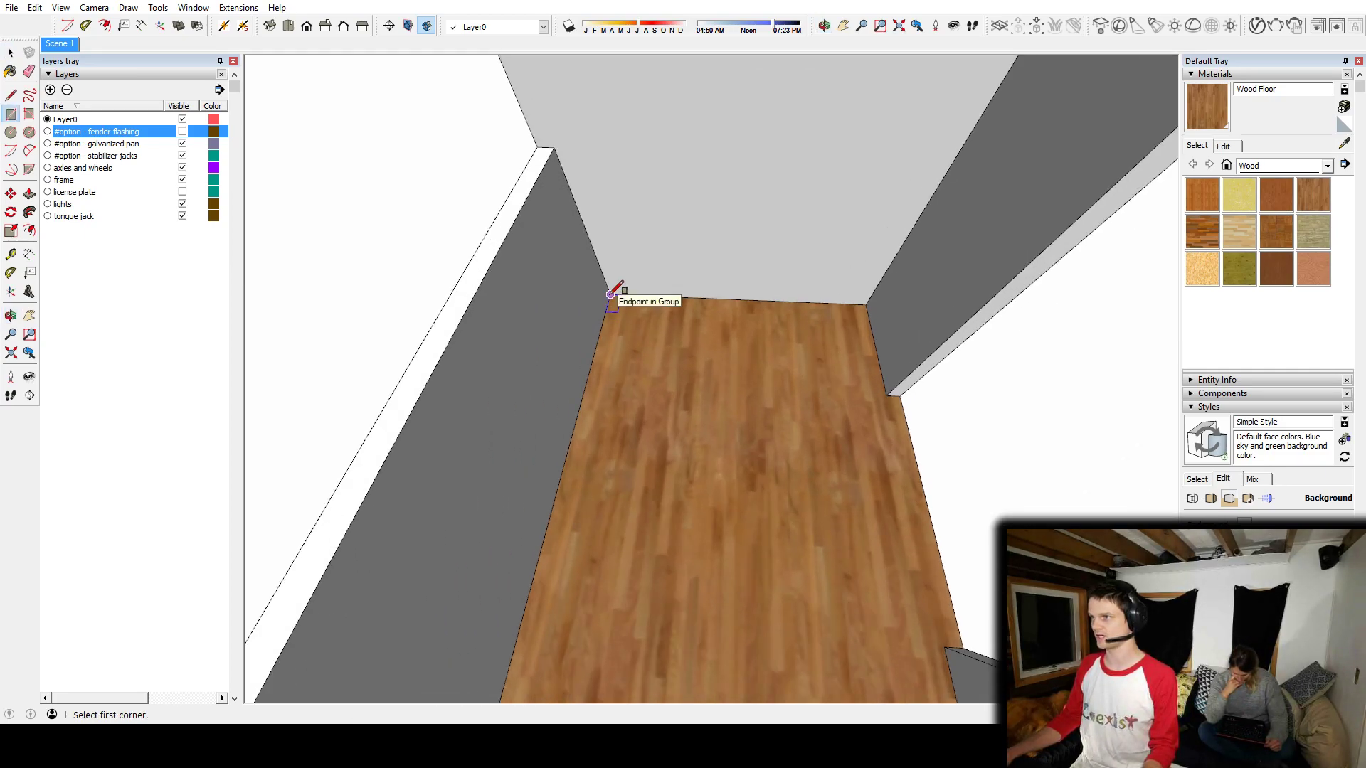
left_click(611, 294)
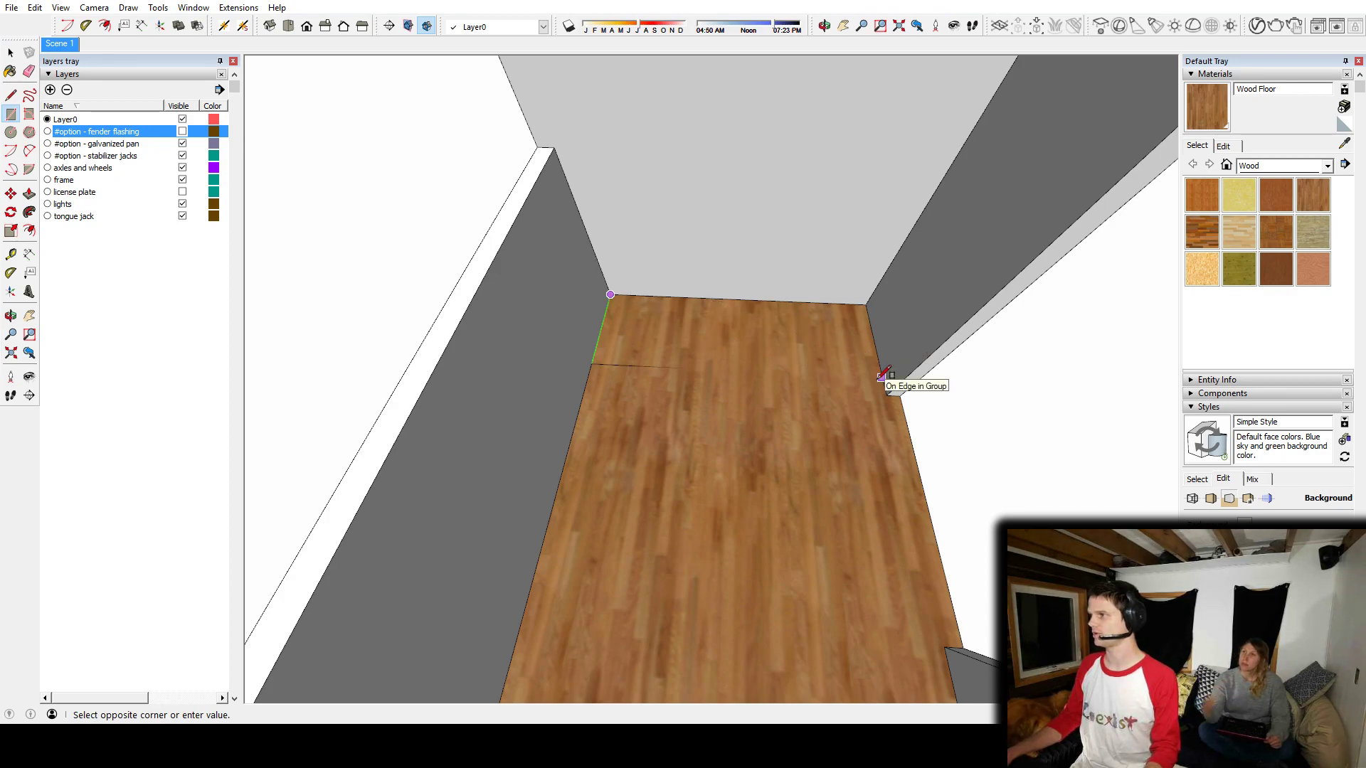
left_click(882, 374)
key("p")
left_click_drag(719, 348, 725, 292)
Step: Divide the bench's front face with a vertical line and pull the part opposite the doorway out along the long wall, forming an L-shape
middle_click_drag(725, 291, 607, 327)
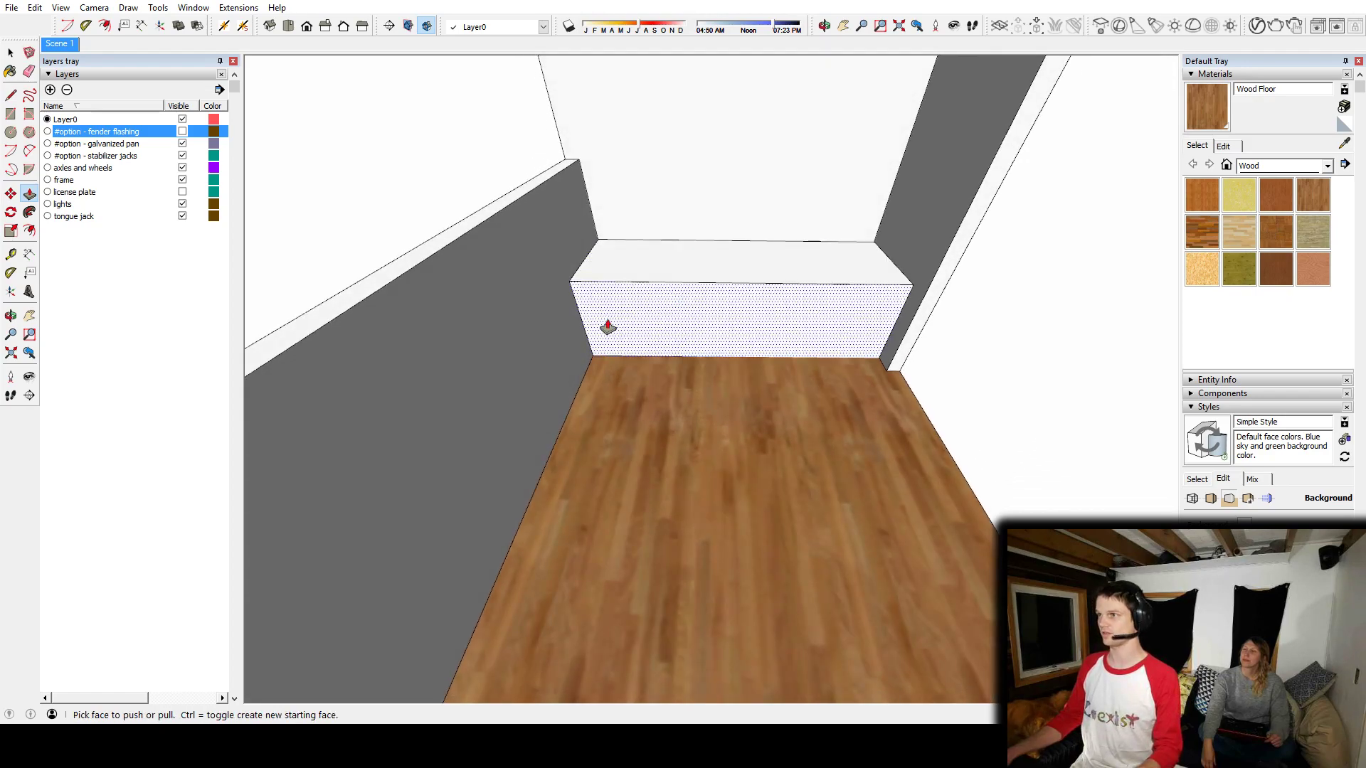
left_click(669, 355)
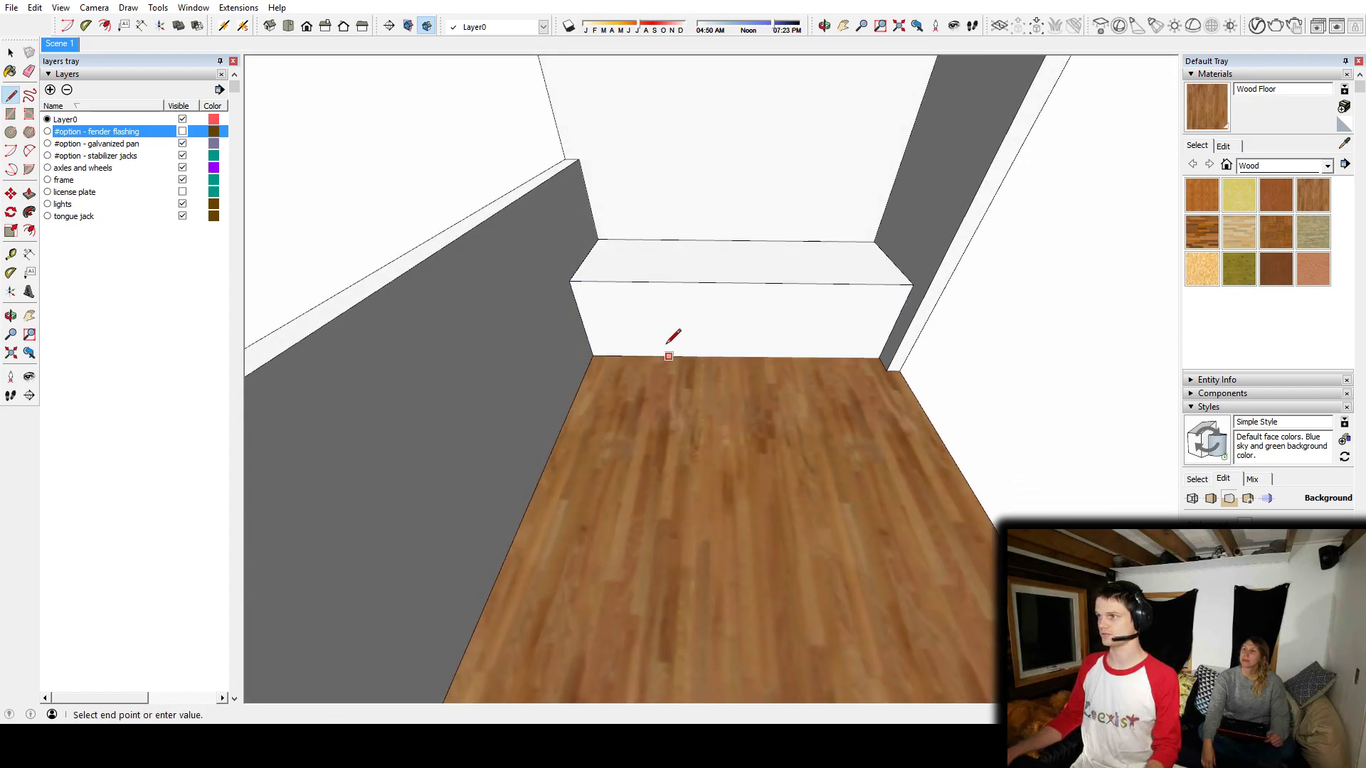
left_click(660, 281)
key("p")
left_click(645, 329)
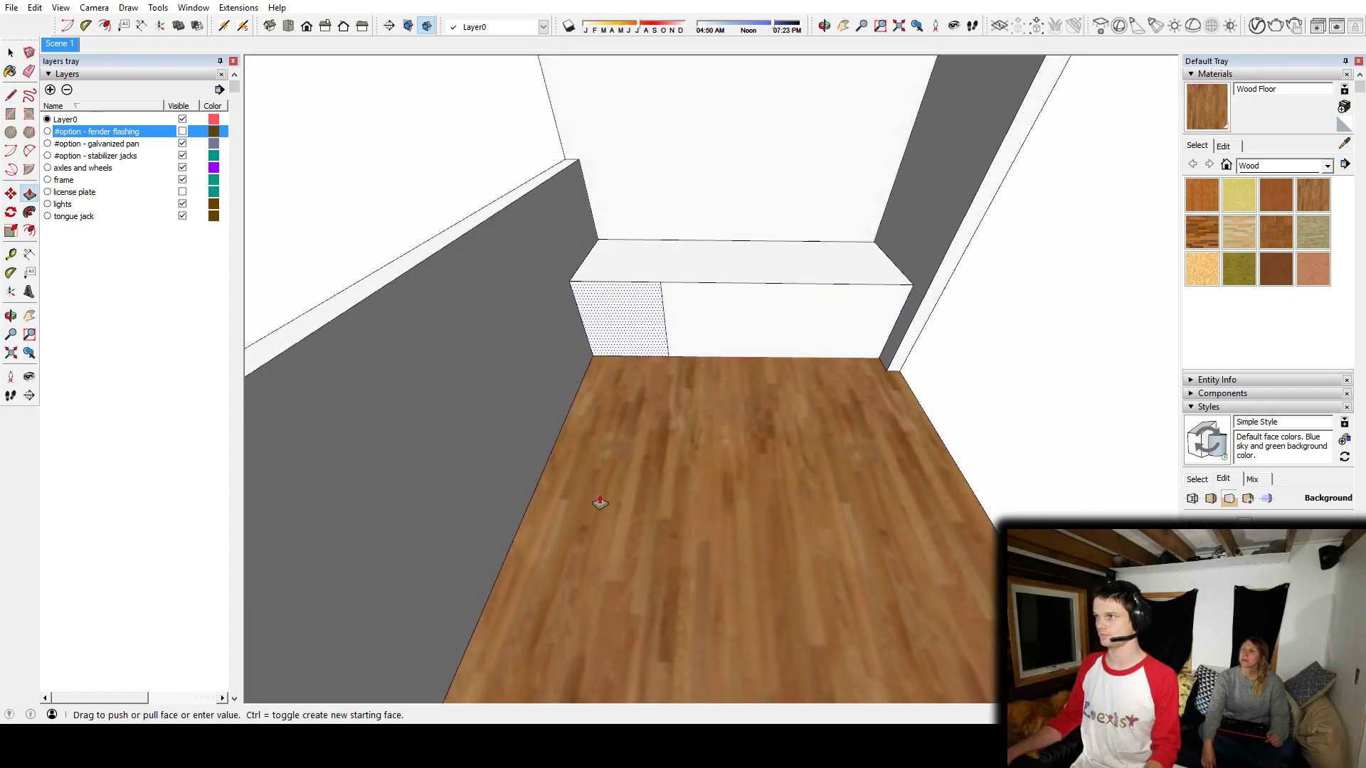
scroll(612, 477, "down", 2)
left_click(632, 463)
key("space")
middle_click_drag(687, 430, 696, 391)
scroll(634, 420, "down", 5)
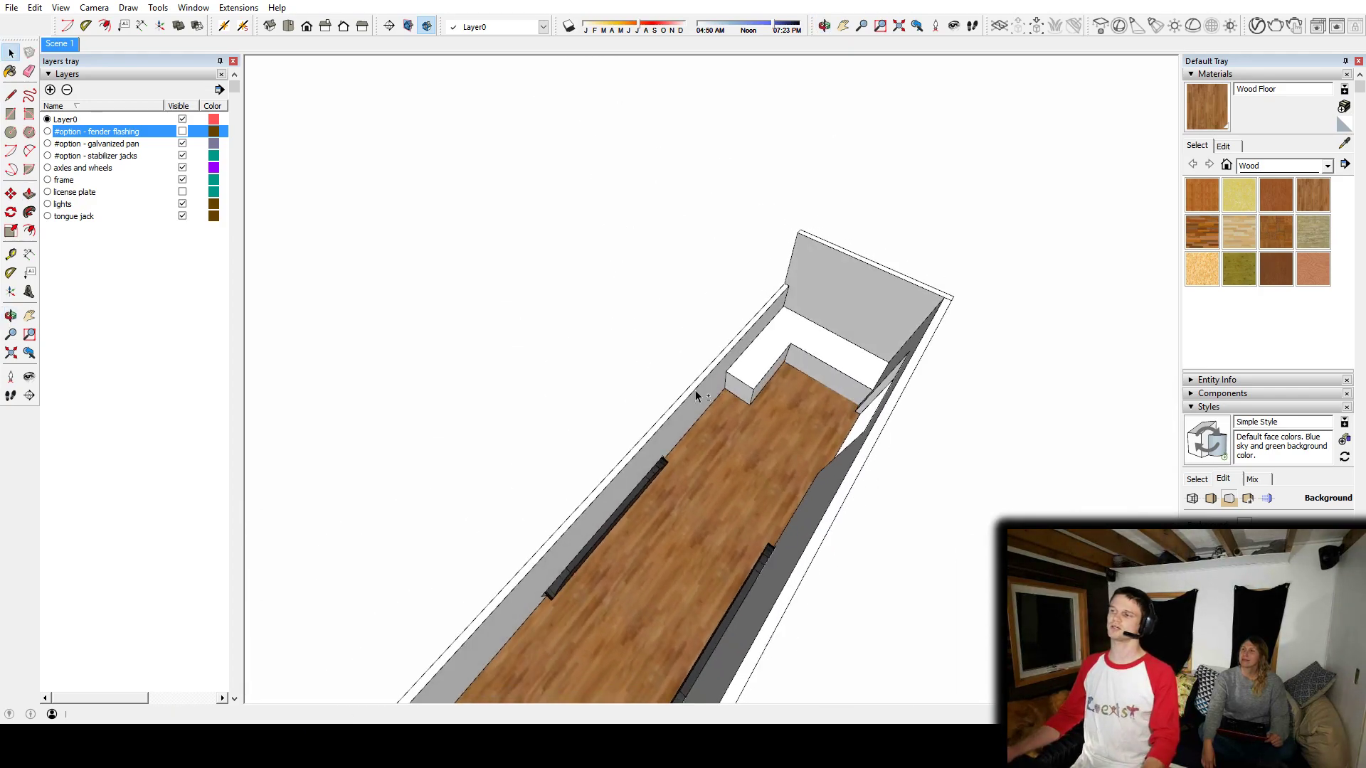
Step: Examine the L-shaped bench, doorway, wheel wells and remaining floor space from several angles
middle_click_drag(787, 418, 515, 437)
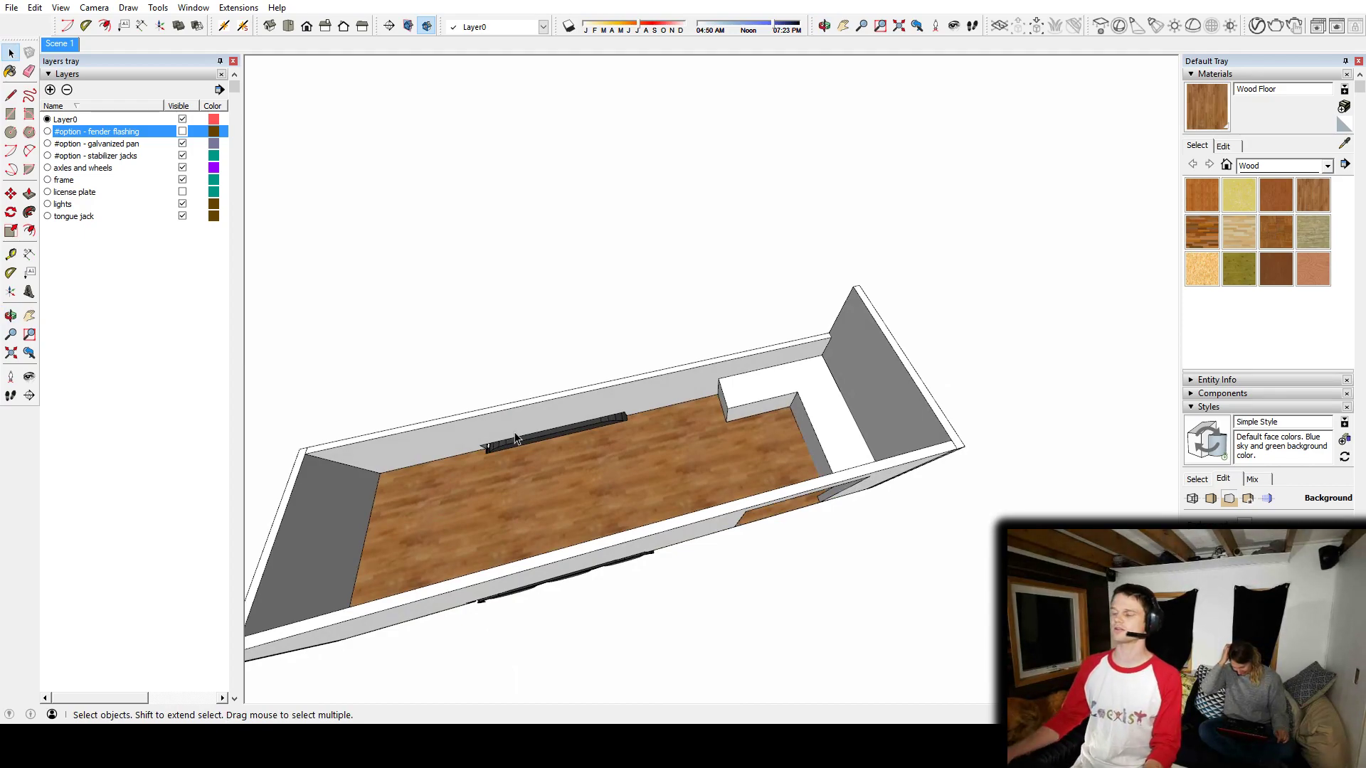
middle_click_drag(770, 424, 630, 381)
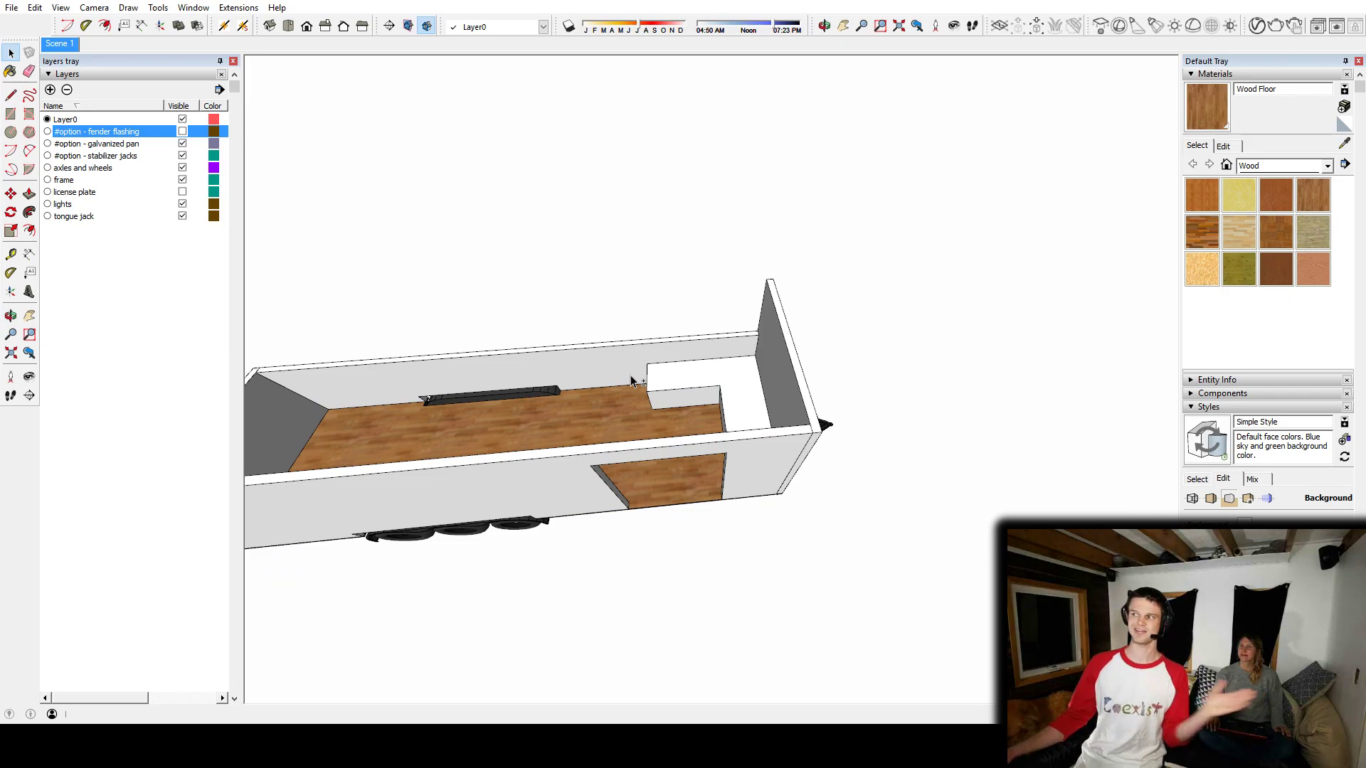
left_click(794, 372)
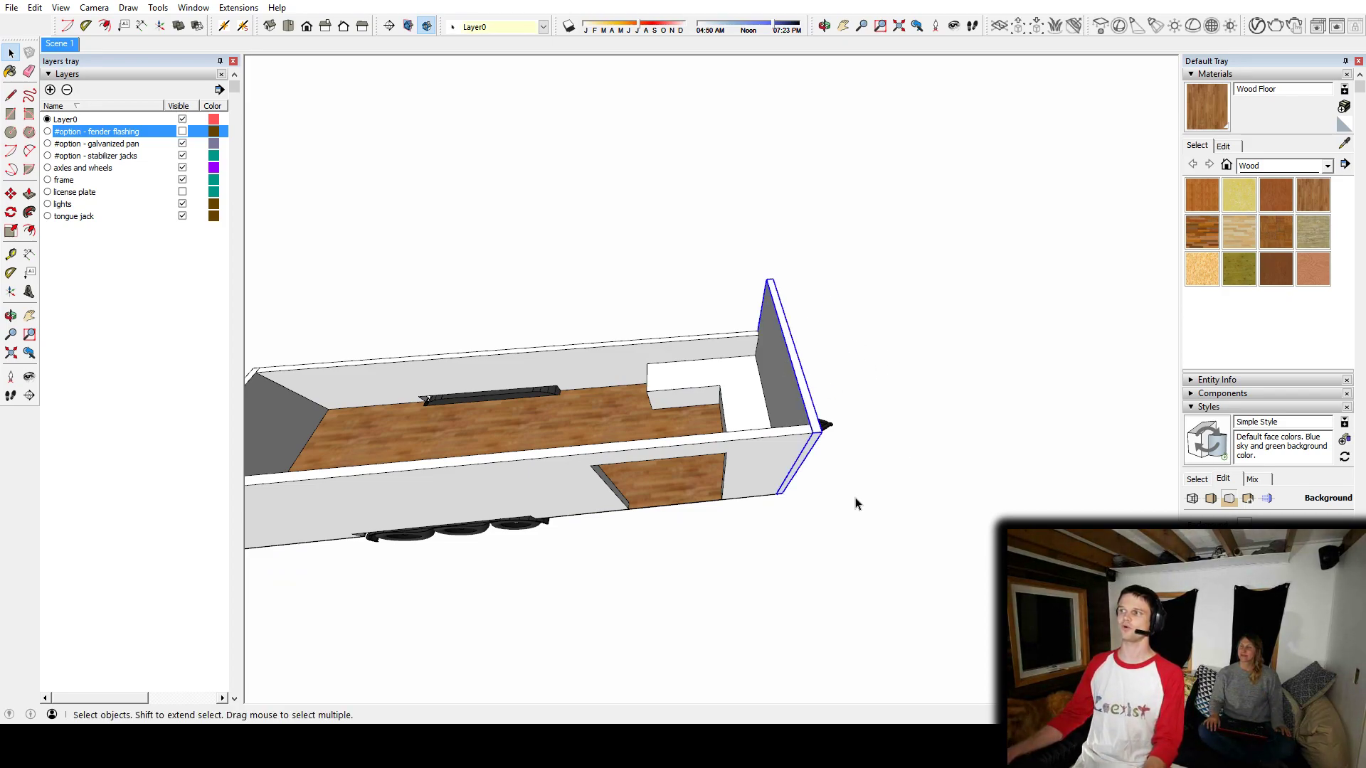
middle_click_drag(856, 503, 872, 446)
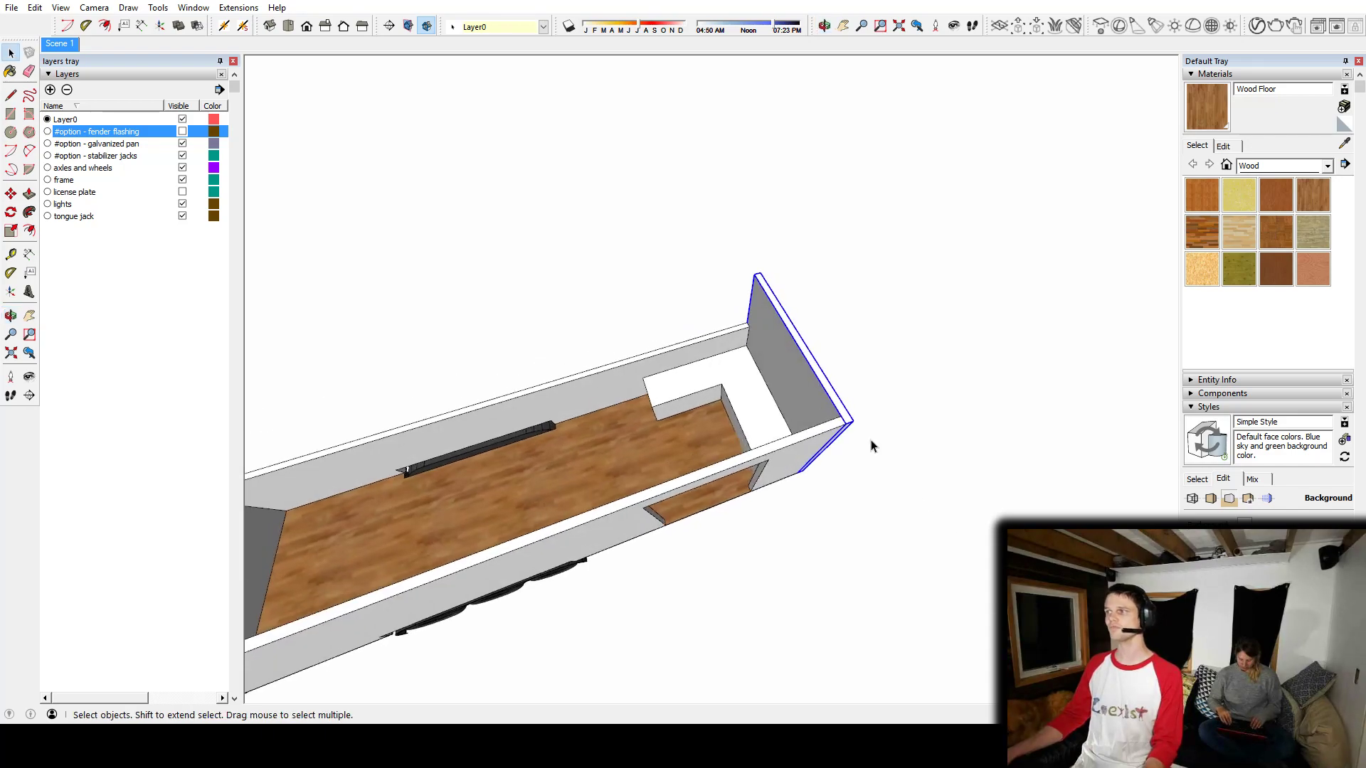
middle_click_drag(798, 423, 999, 424)
scroll(818, 389, "up", 4)
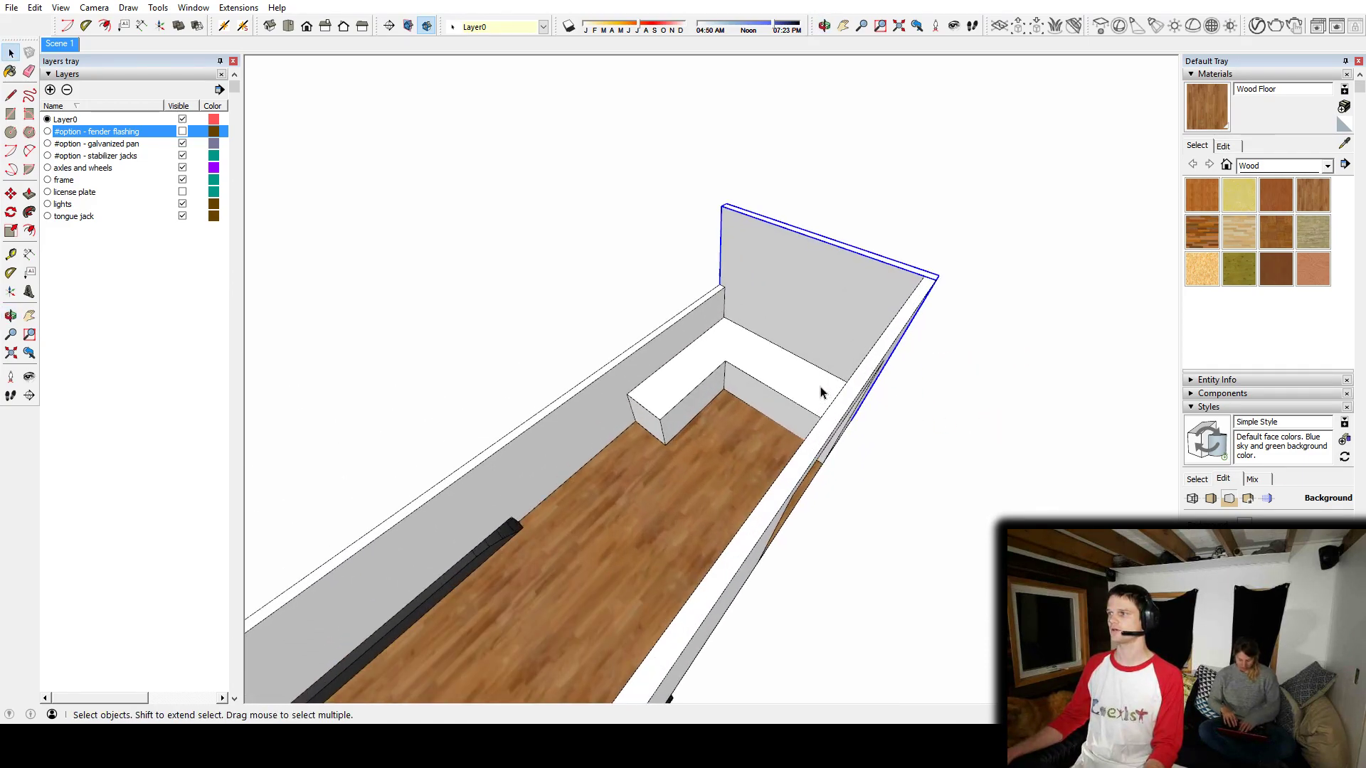
middle_click_drag(670, 410, 544, 370)
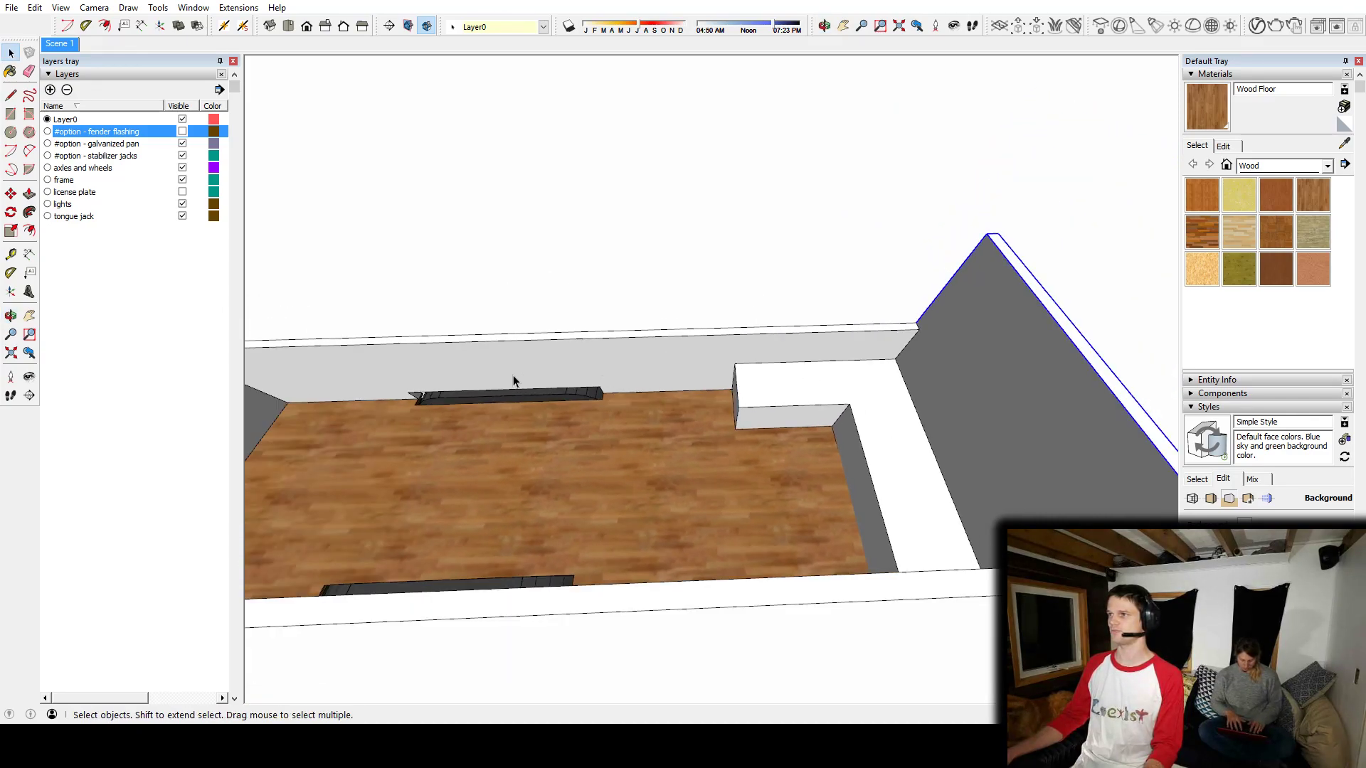
middle_click_drag(725, 371, 704, 392)
middle_click_drag(975, 452, 736, 476)
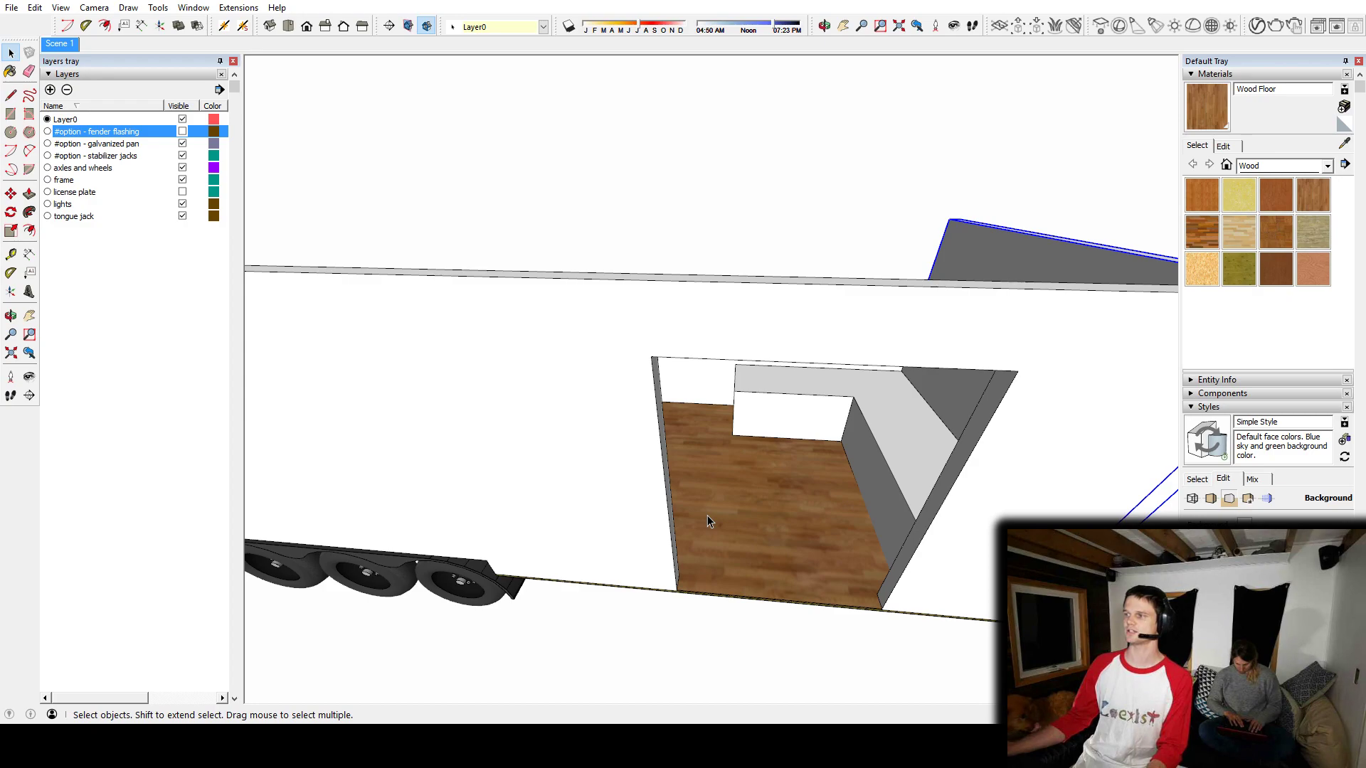
middle_click_drag(709, 404, 683, 369)
middle_click_drag(684, 424, 772, 318, "shift")
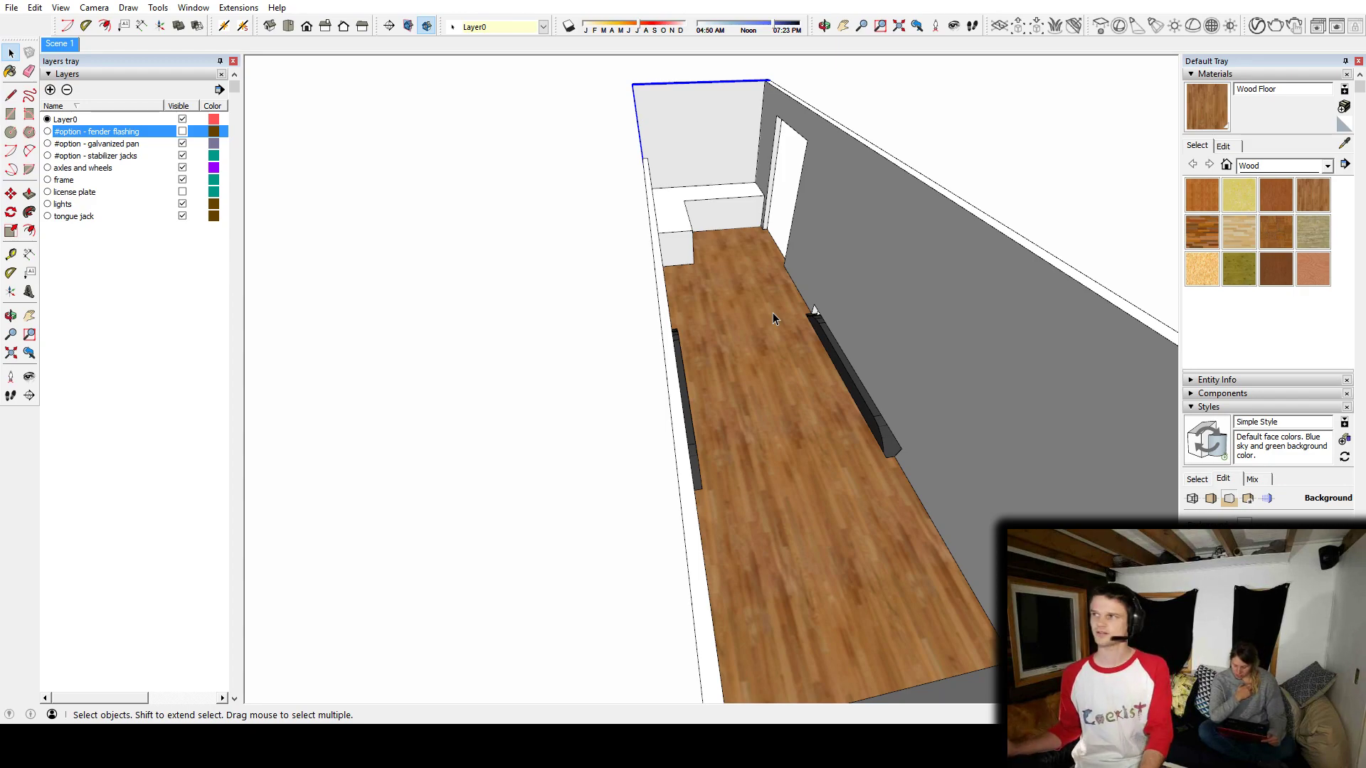
middle_click_drag(829, 305, 601, 386)
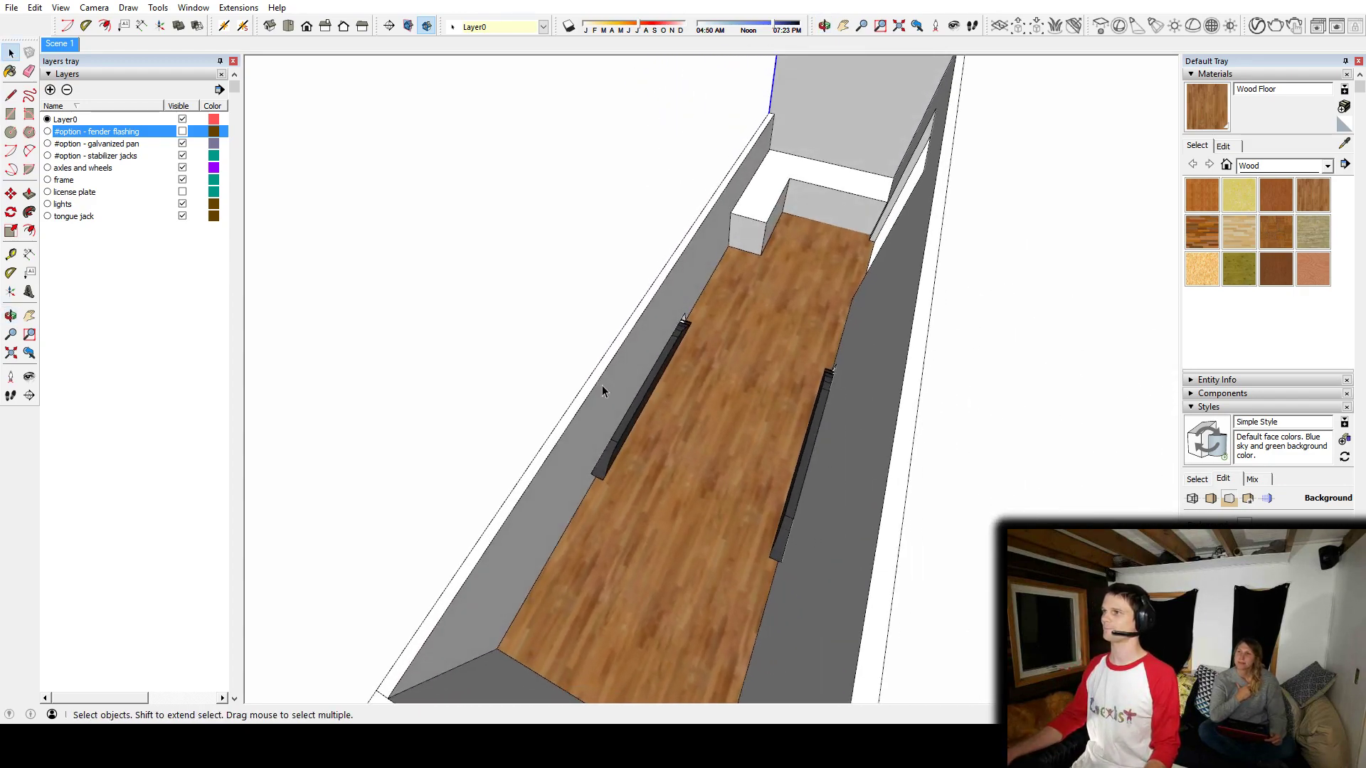
middle_click_drag(766, 332, 714, 525)
middle_click_drag(646, 556, 502, 469)
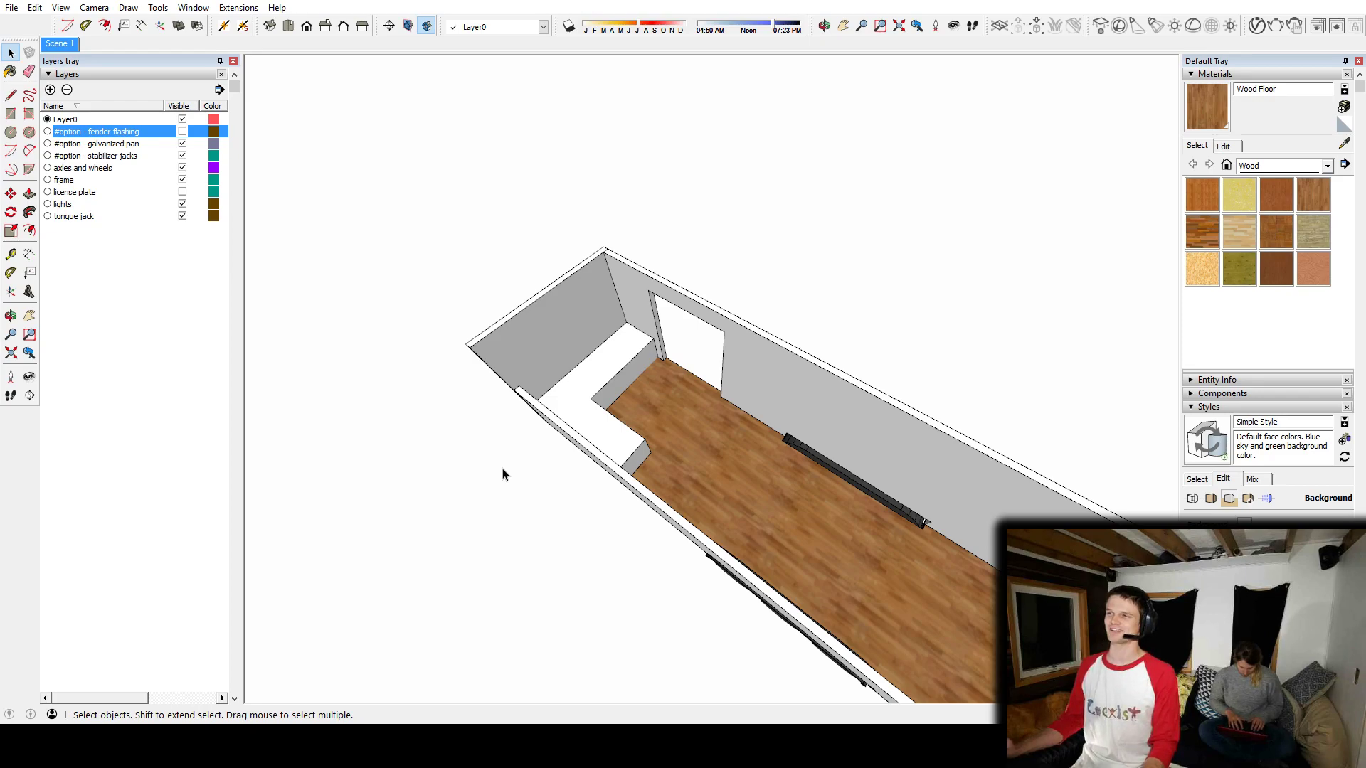
middle_click_drag(703, 555, 802, 386)
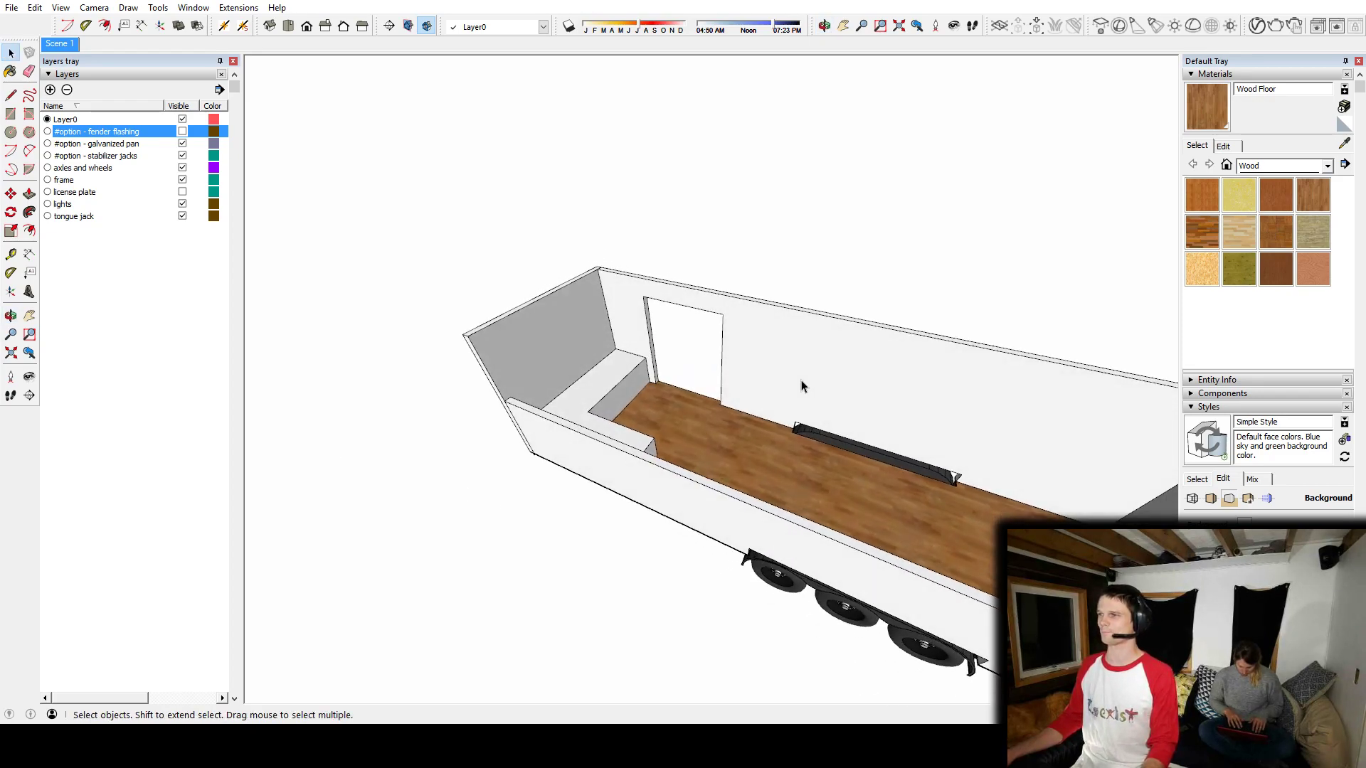
middle_click_drag(941, 517, 731, 492)
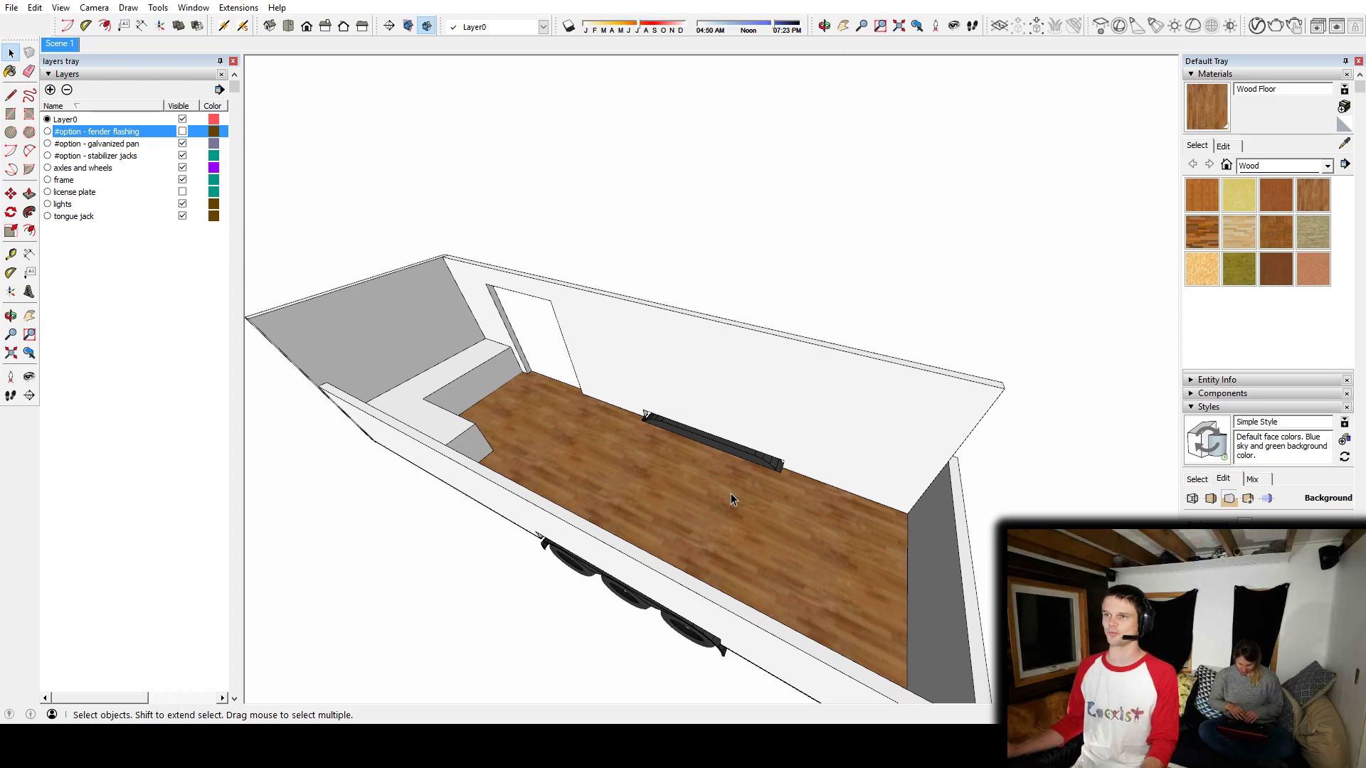
middle_click_drag(731, 492, 813, 459)
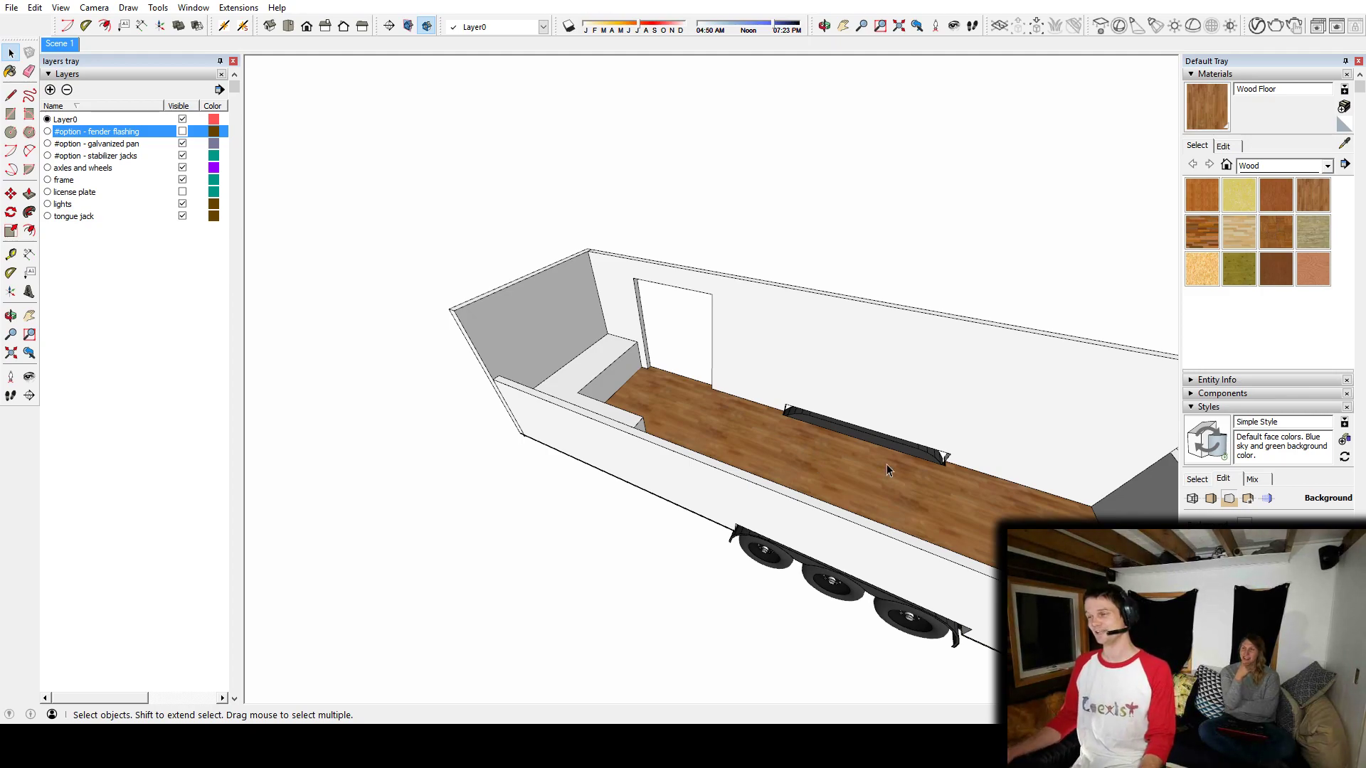
middle_click_drag(880, 463, 829, 467)
middle_click_drag(953, 549, 847, 557)
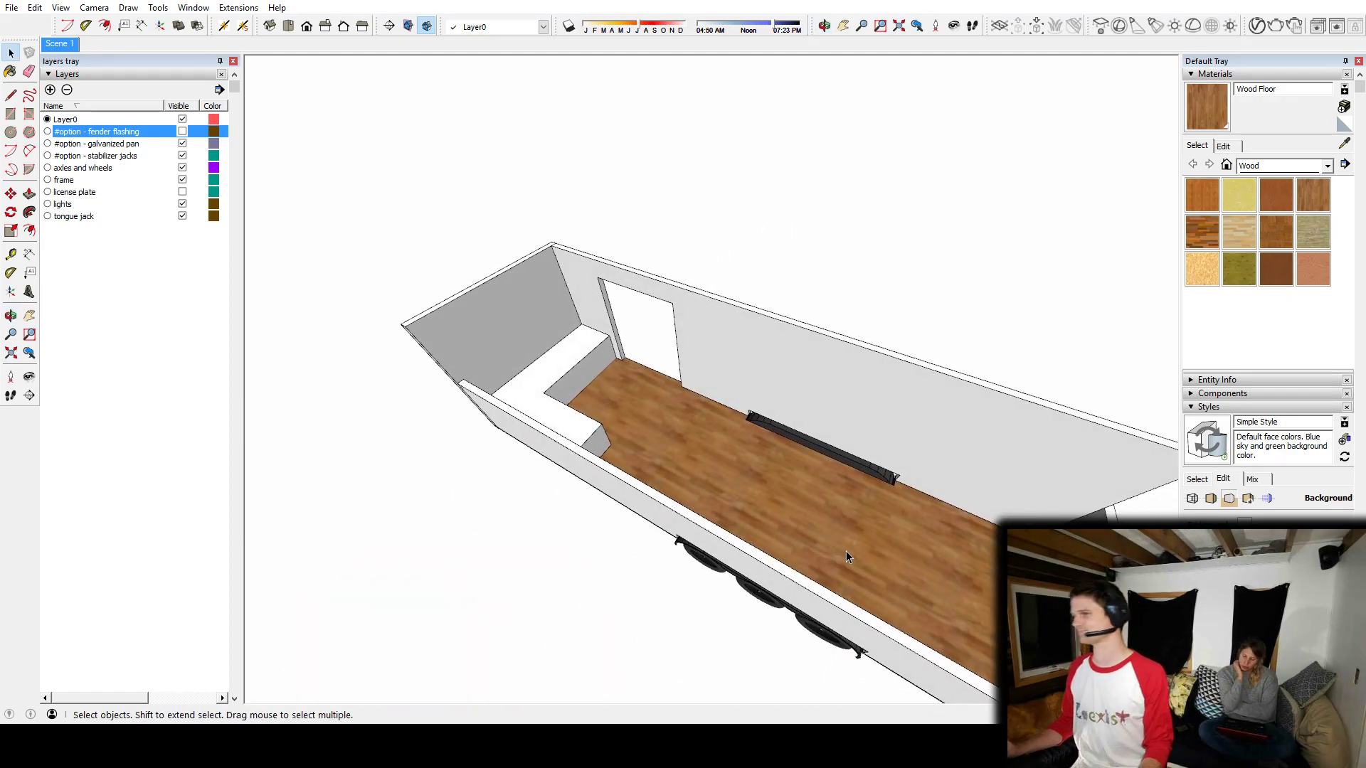
middle_click_drag(845, 549, 479, 516)
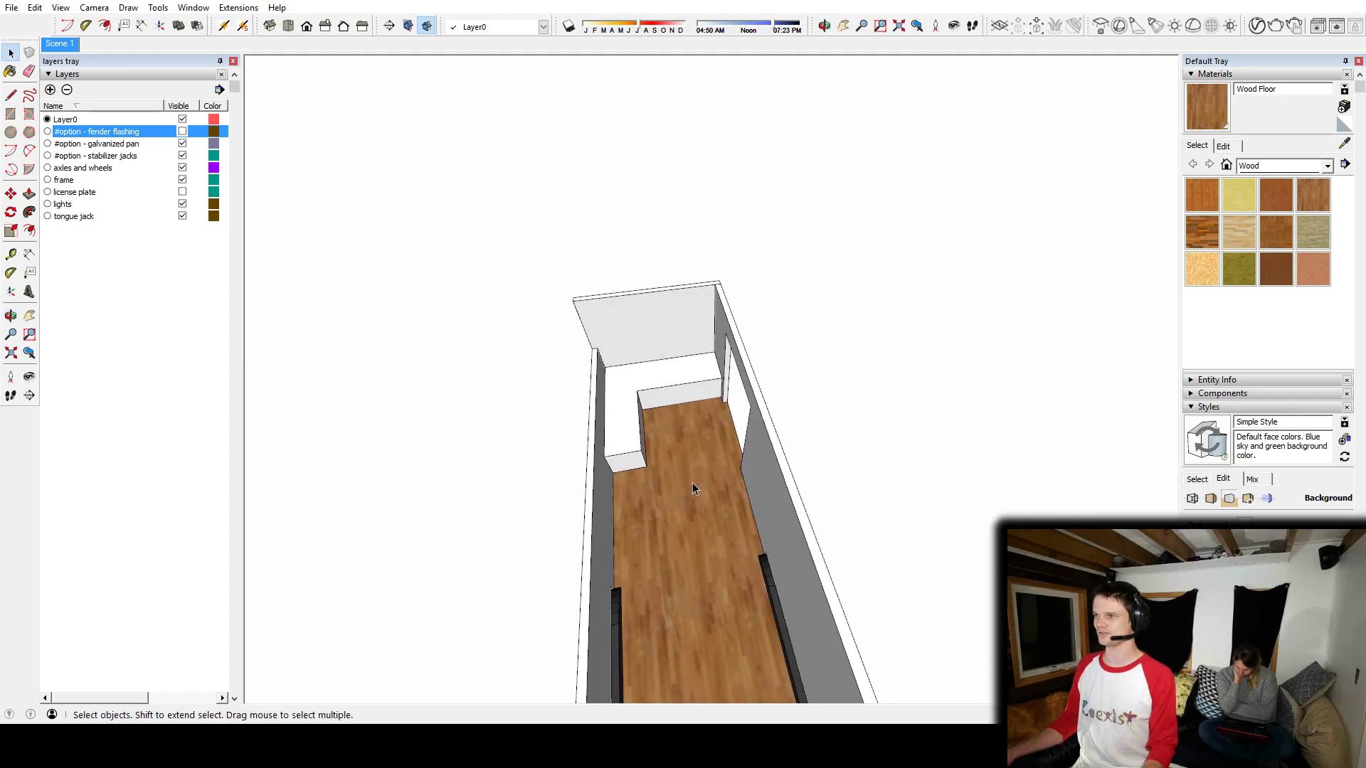
scroll(690, 482, "up", 3)
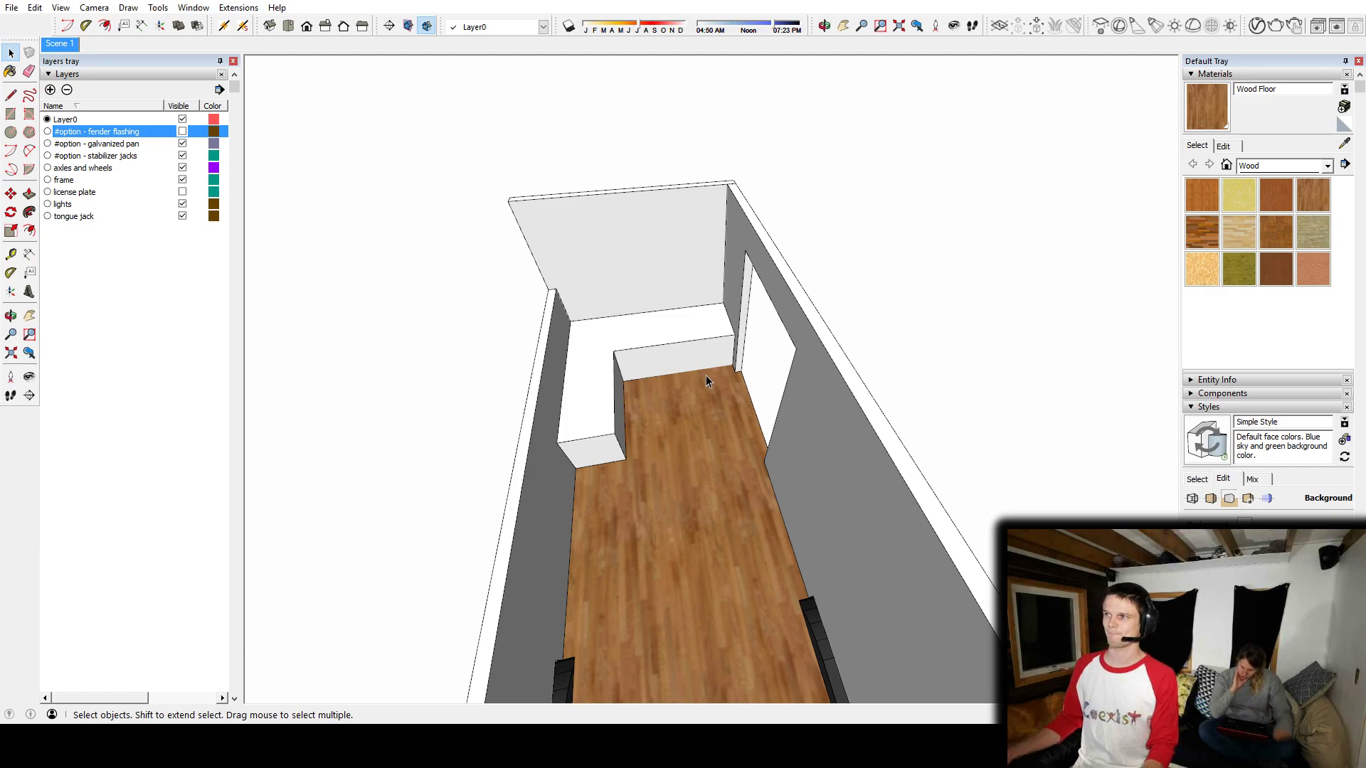
Step: Open the long doorway wall for editing and select both jamb faces of the door opening
middle_click_drag(671, 393, 728, 371)
left_click(878, 422)
double_click(878, 418)
left_click(880, 414)
left_click(563, 318, "shift")
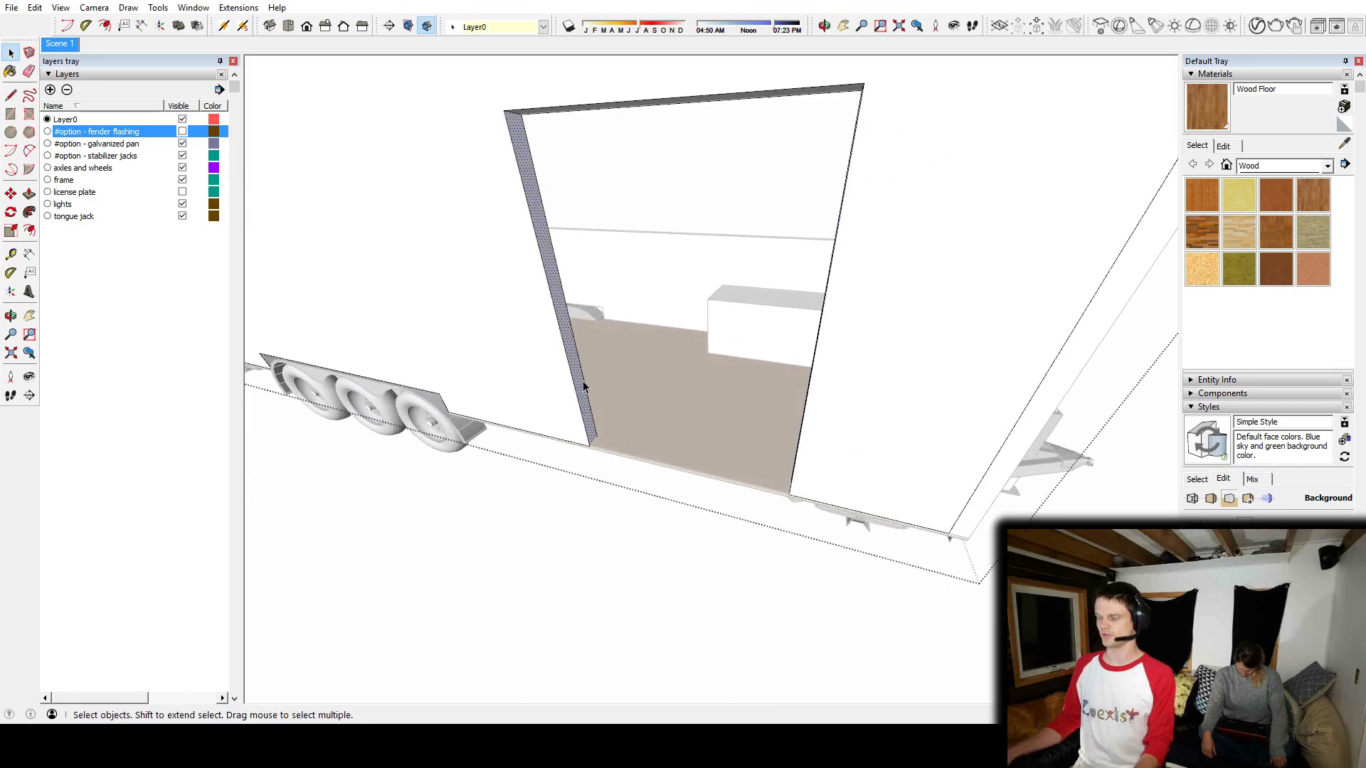
key("m")
left_click(591, 445)
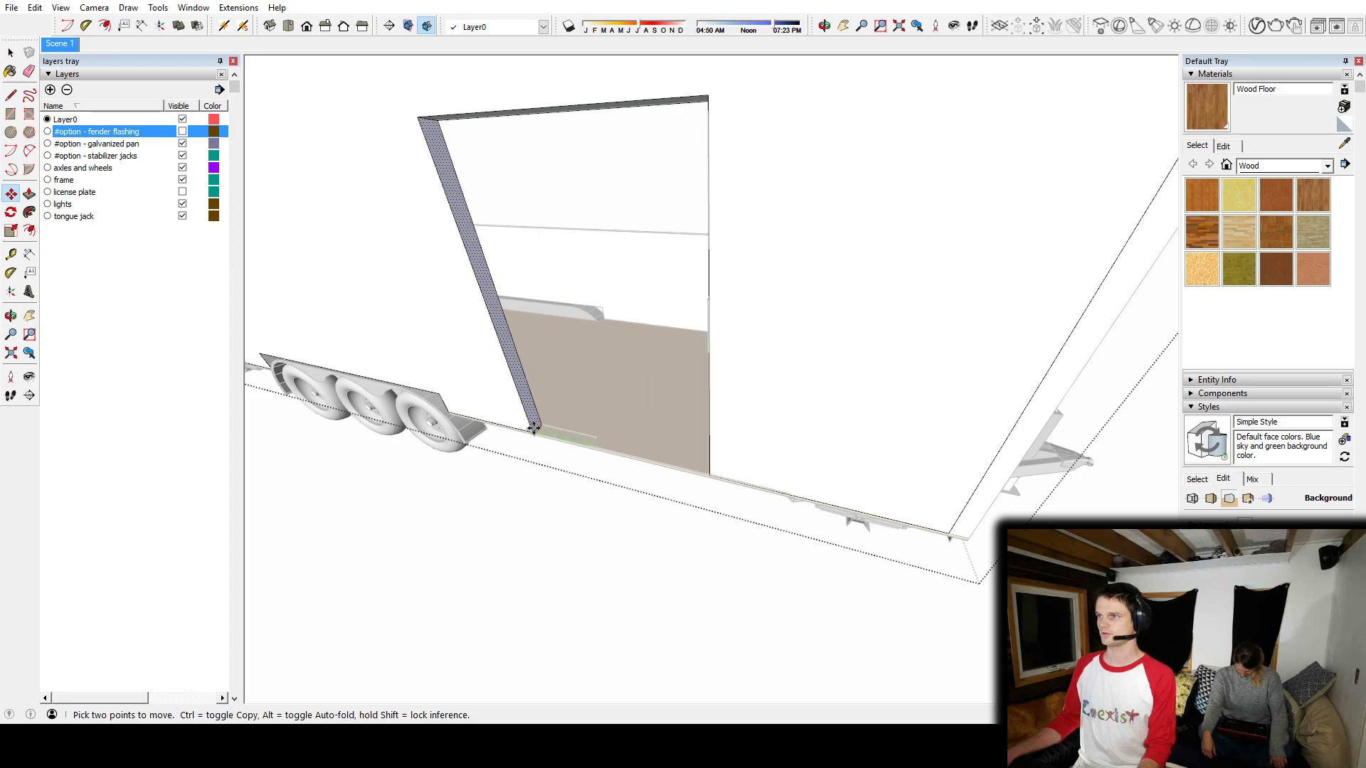
middle_click_drag(532, 429, 551, 502)
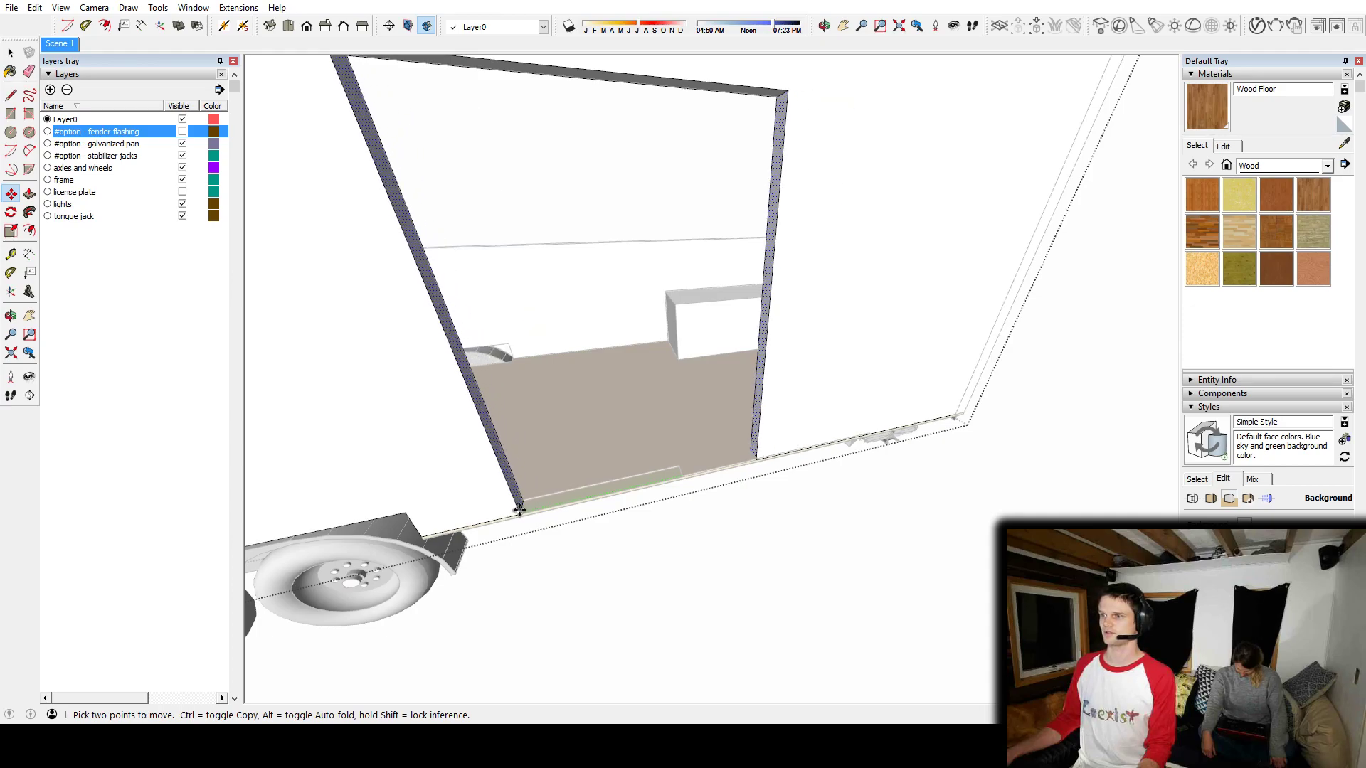
key("Escape")
Step: Place a guide about 8 1/8 inches past the tongue end of the wheel well and shift the doorway jambs back to it
key("t")
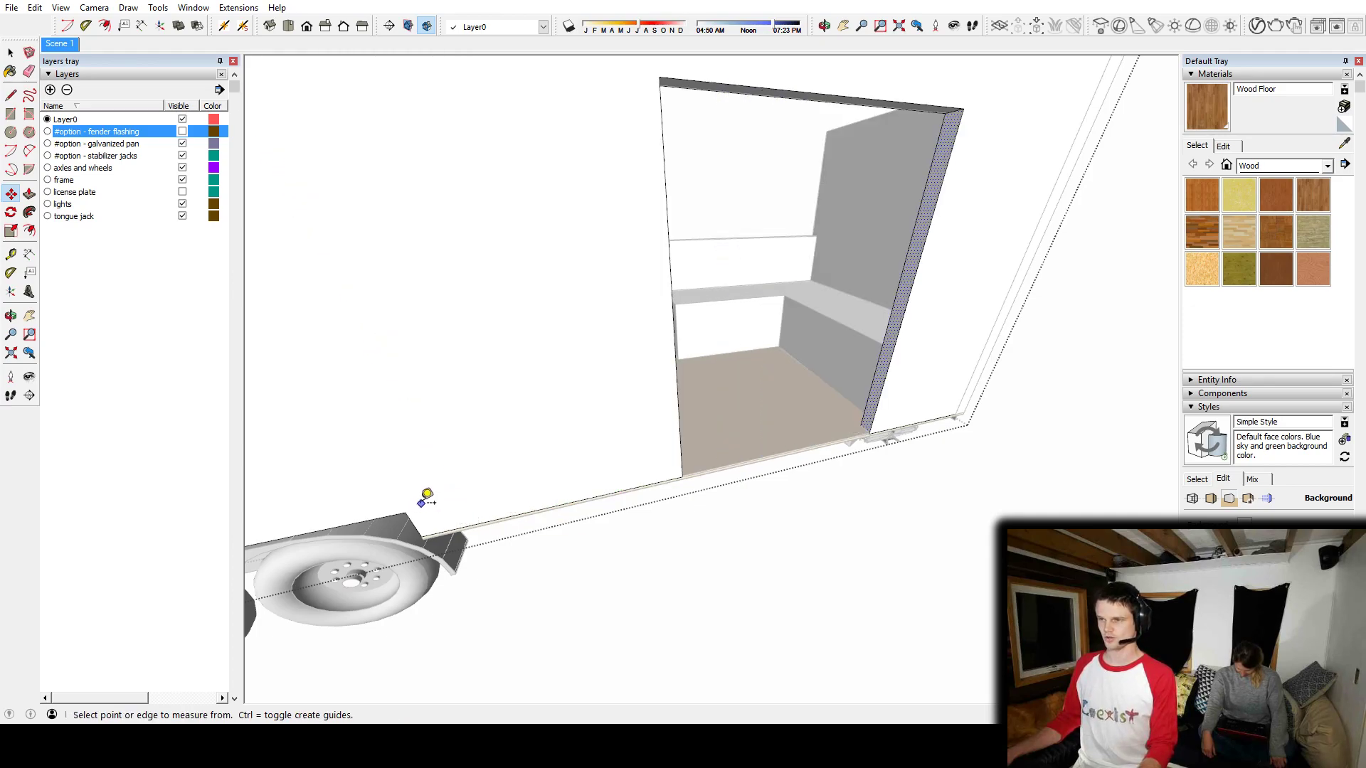
left_click(413, 525)
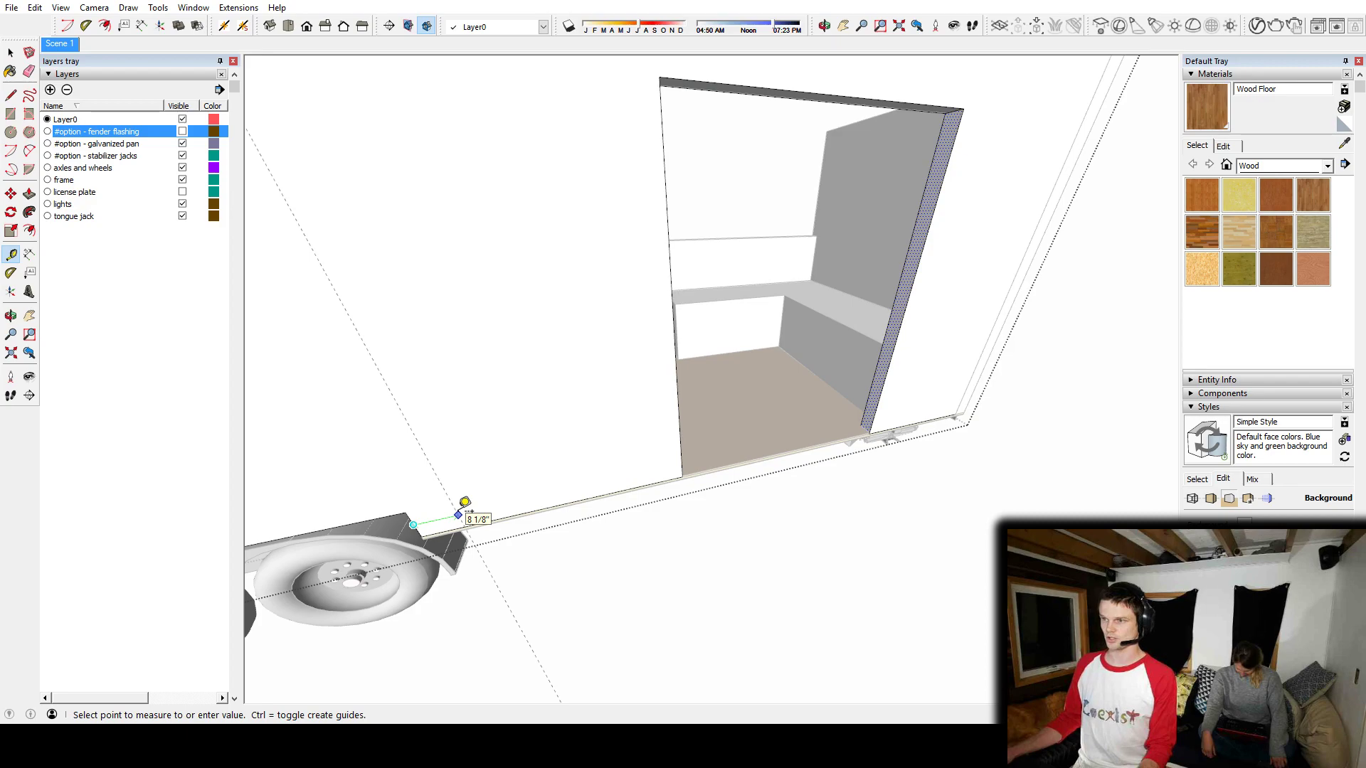
left_click(458, 515)
middle_click_drag(764, 434, 708, 449, "shift")
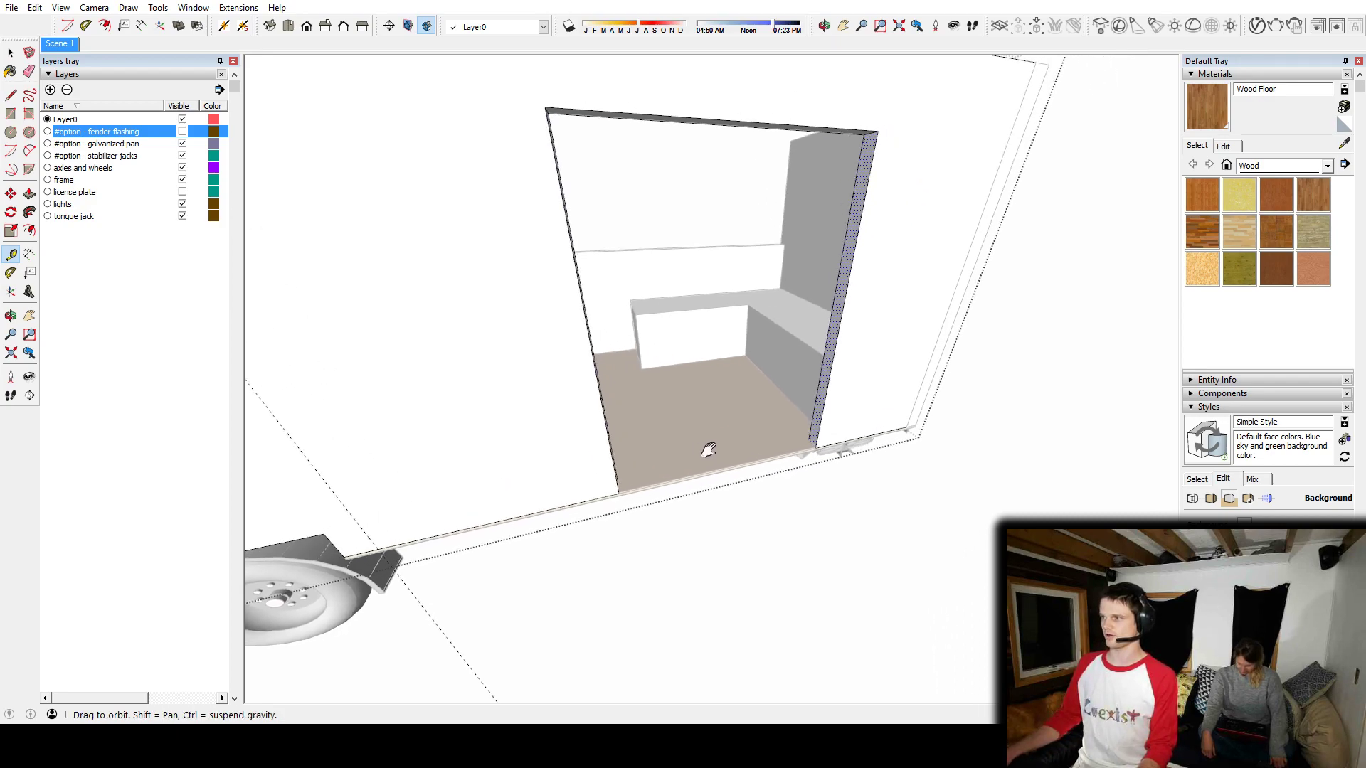
key("m")
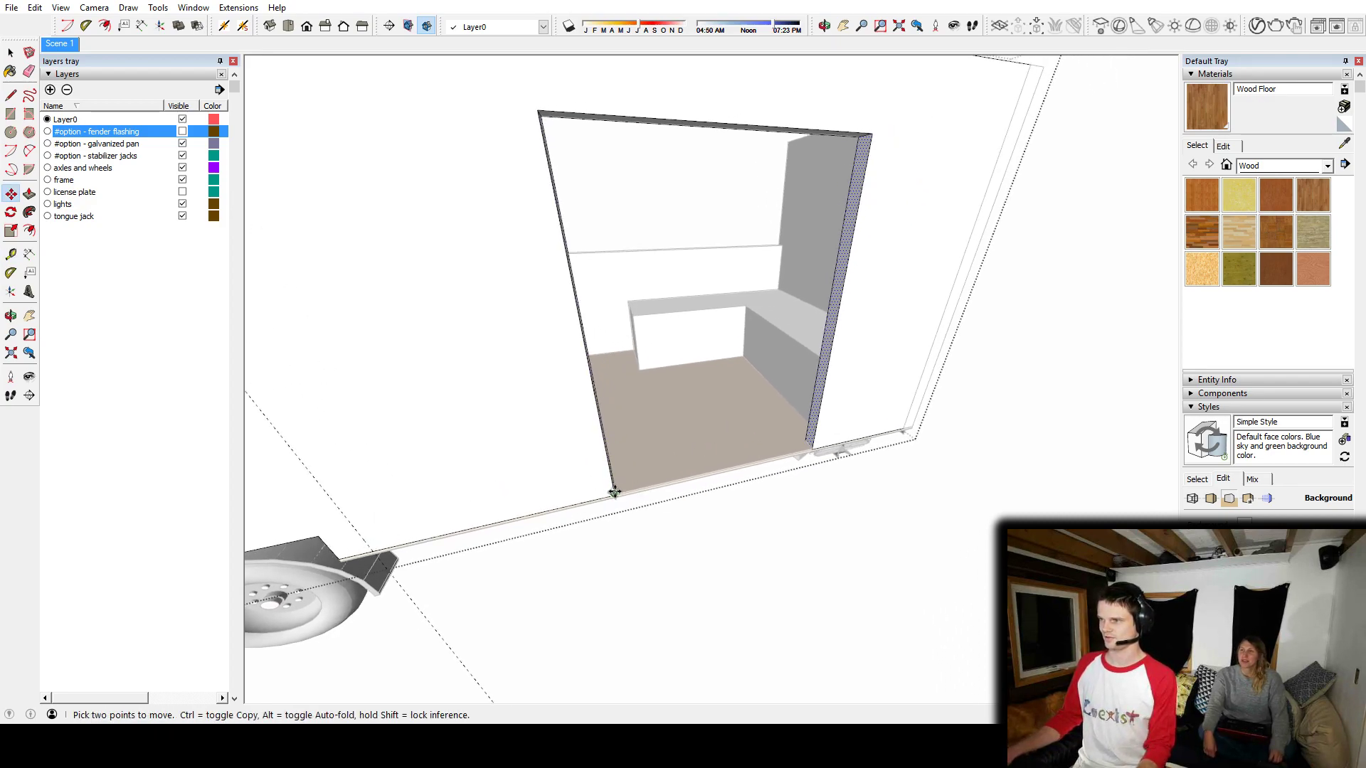
scroll(614, 491, "up", 4)
middle_click_drag(619, 479, 799, 454)
Step: Open the wood floor group for editing and move the doorway floor extension's end faces to line up with the repositioned jambs
key("space")
left_click(763, 455)
double_click(763, 454)
scroll(786, 481, "up", 4)
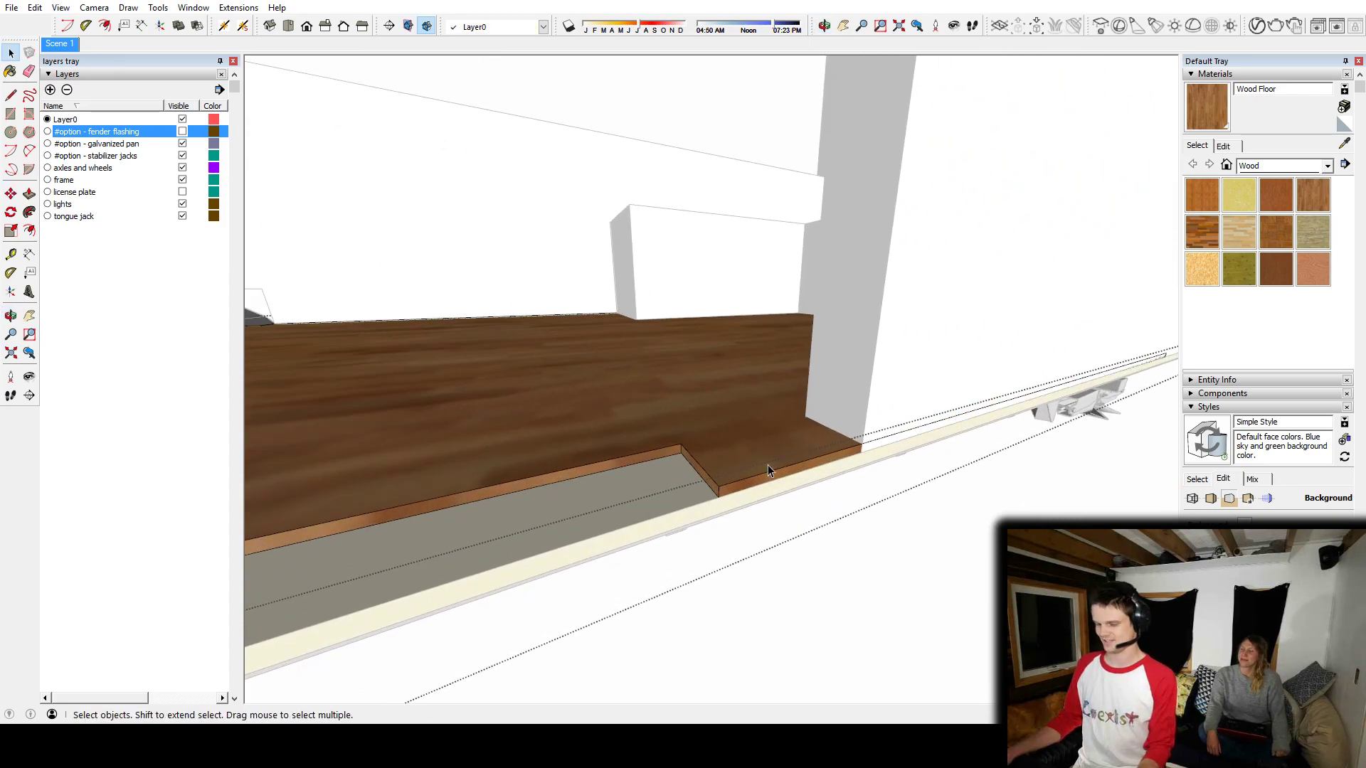
key("i")
middle_click_drag(1041, 361, 783, 405, "shift")
scroll(805, 407, "down", 4)
middle_click_drag(561, 461, 1011, 505)
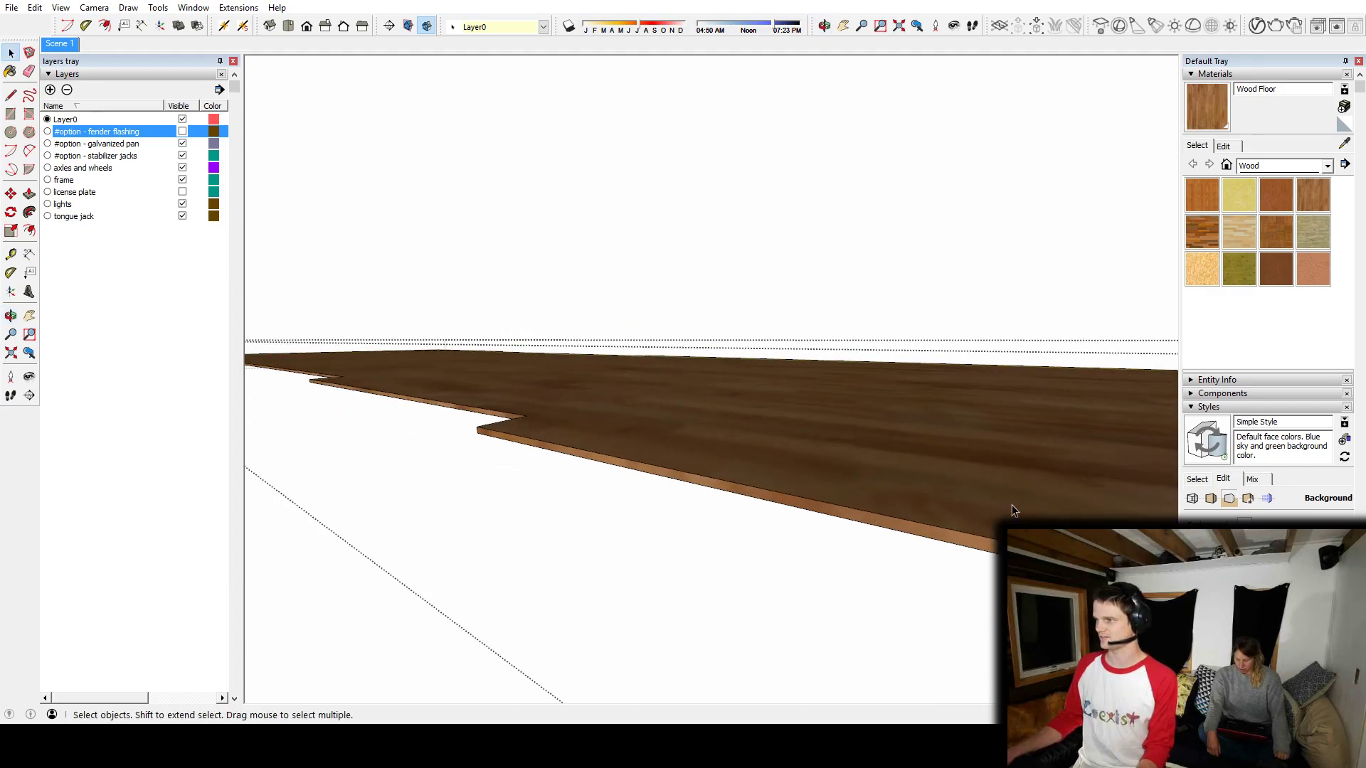
scroll(1011, 505, "down", 2)
scroll(782, 441, "up", 4)
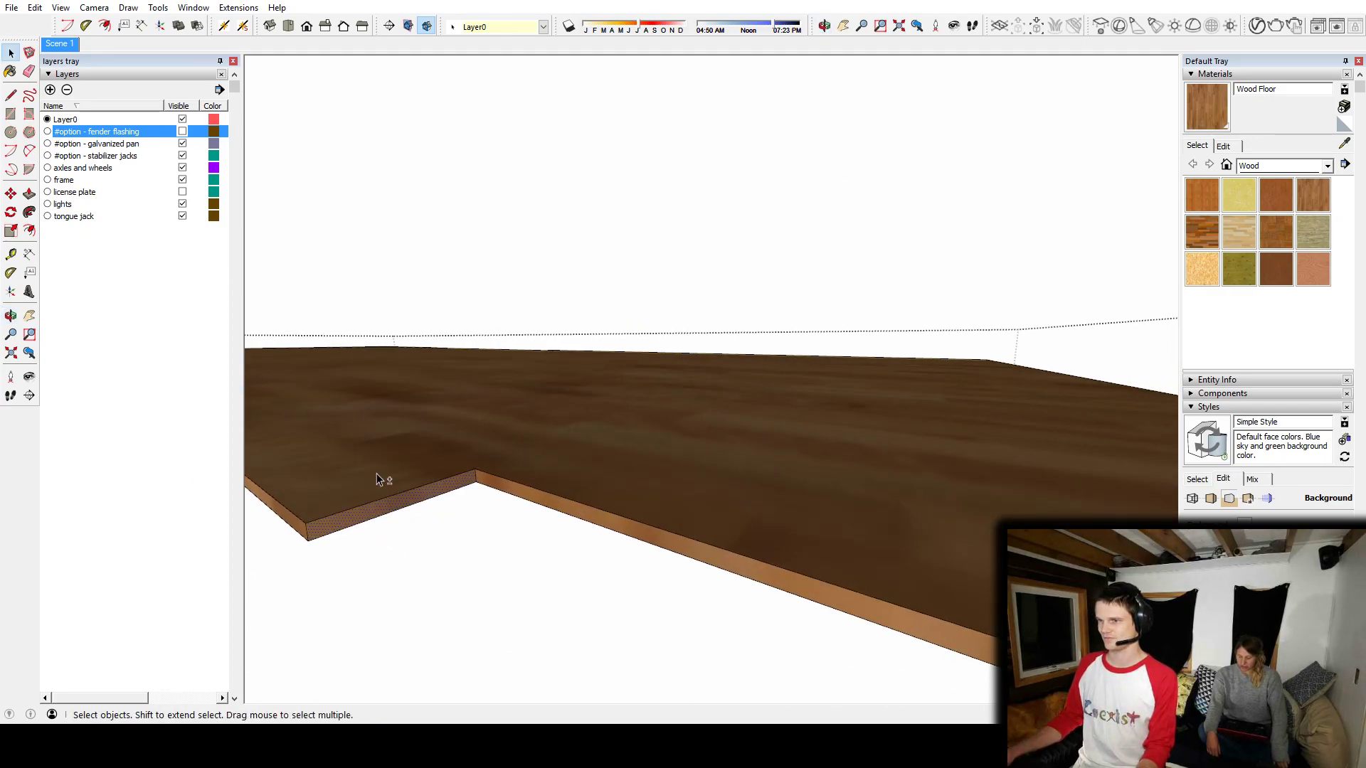
scroll(349, 418, "down", 3)
middle_click_drag(327, 421, 851, 418)
mouse_move(540, 472)
middle_mouse_down()
mouse_move(860, 436)
mouse_move(524, 466)
middle_mouse_up()
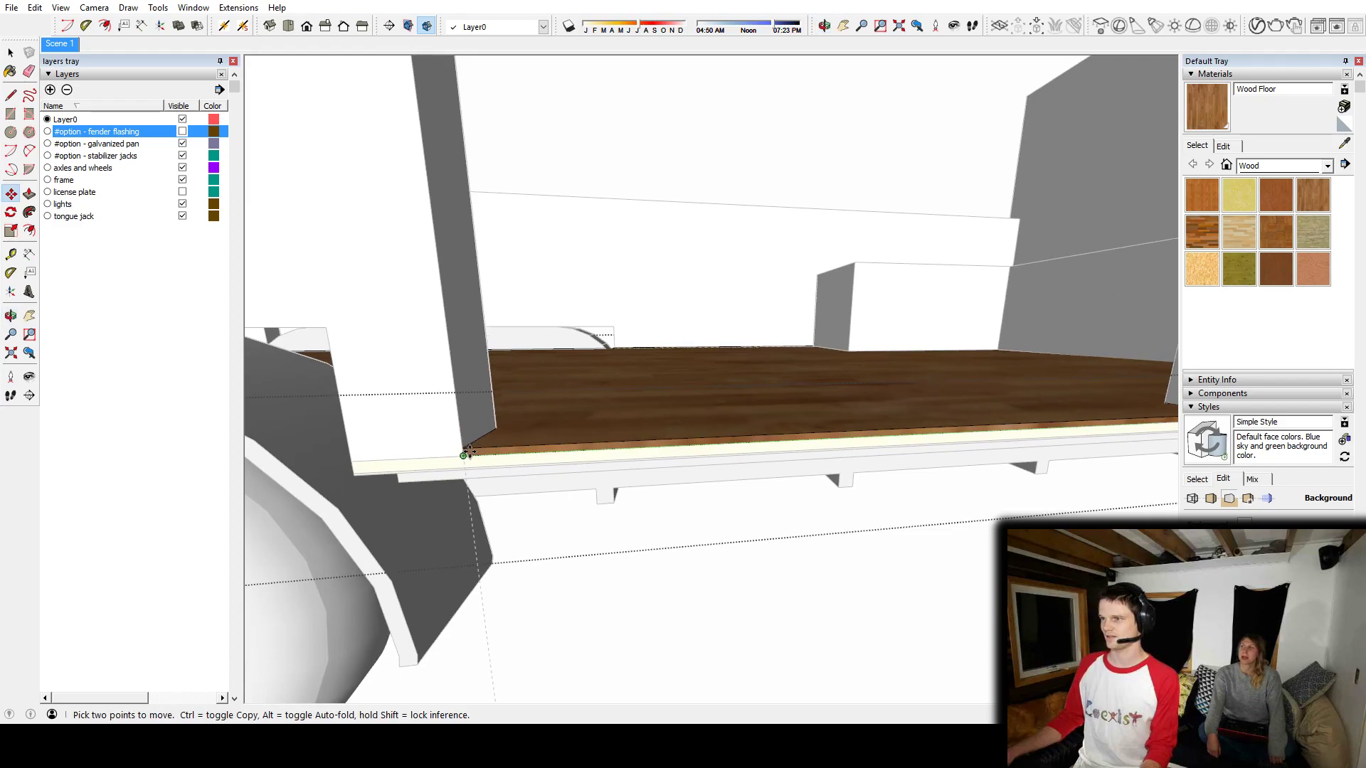
Step: Examine the repositioned doorway, L-shaped bench, wheel wells and open floor area from several angles
scroll(495, 450, "down", 10)
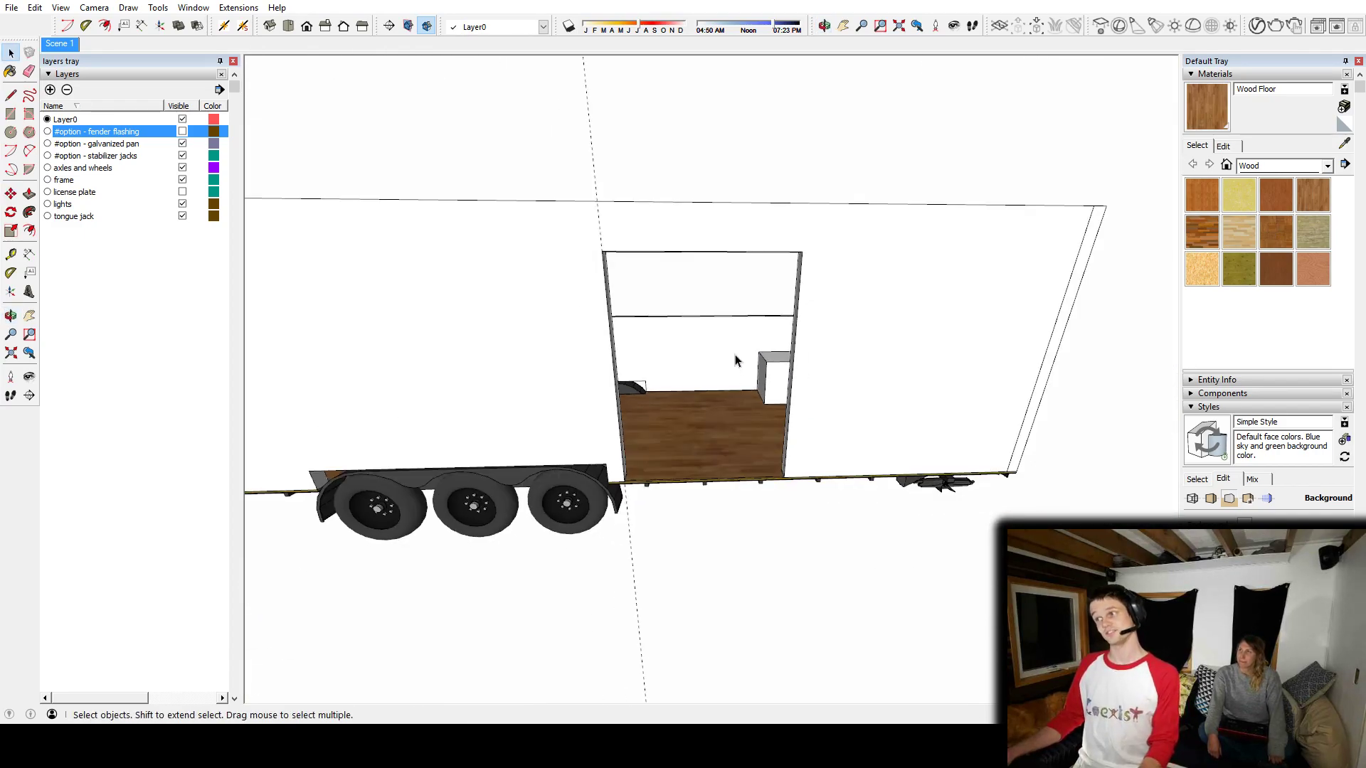
middle_click_drag(734, 360, 589, 382)
middle_click_drag(831, 322, 796, 368)
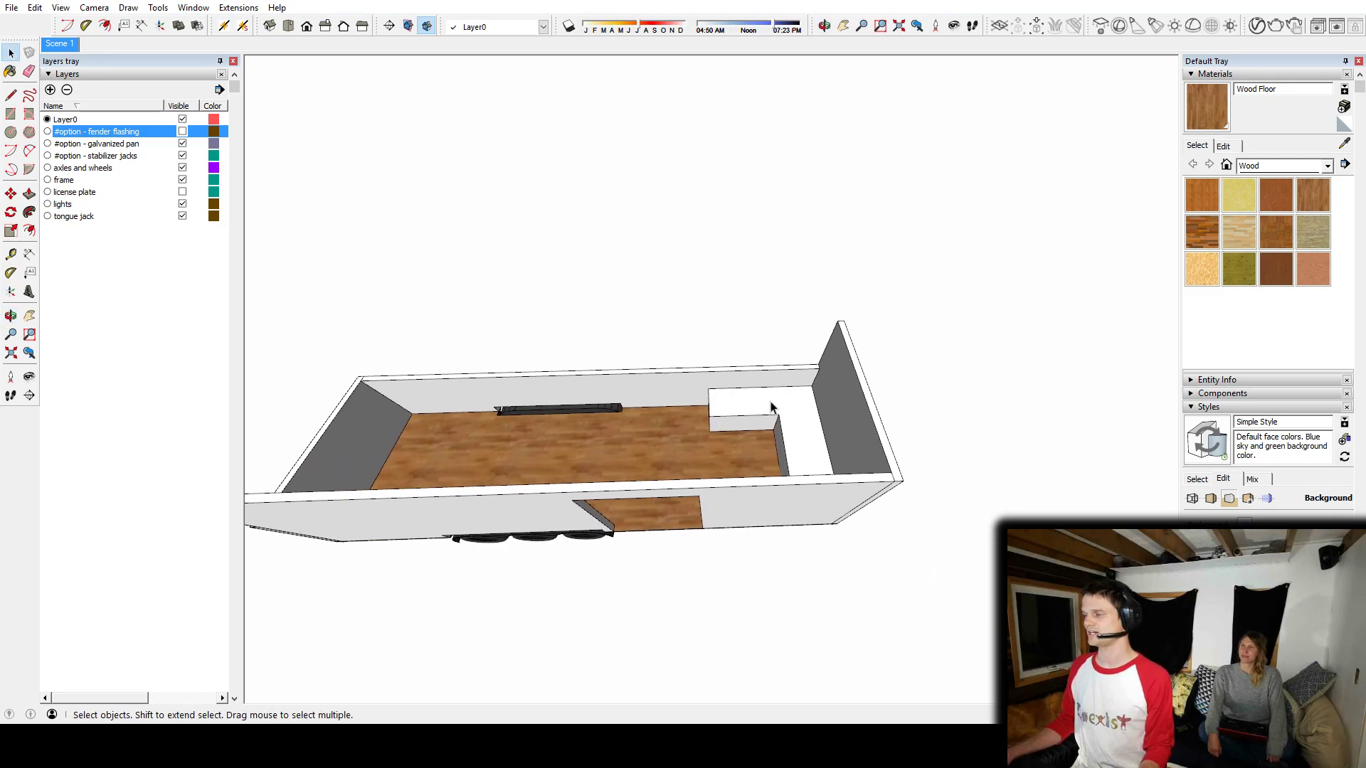
middle_click_drag(720, 418, 692, 415)
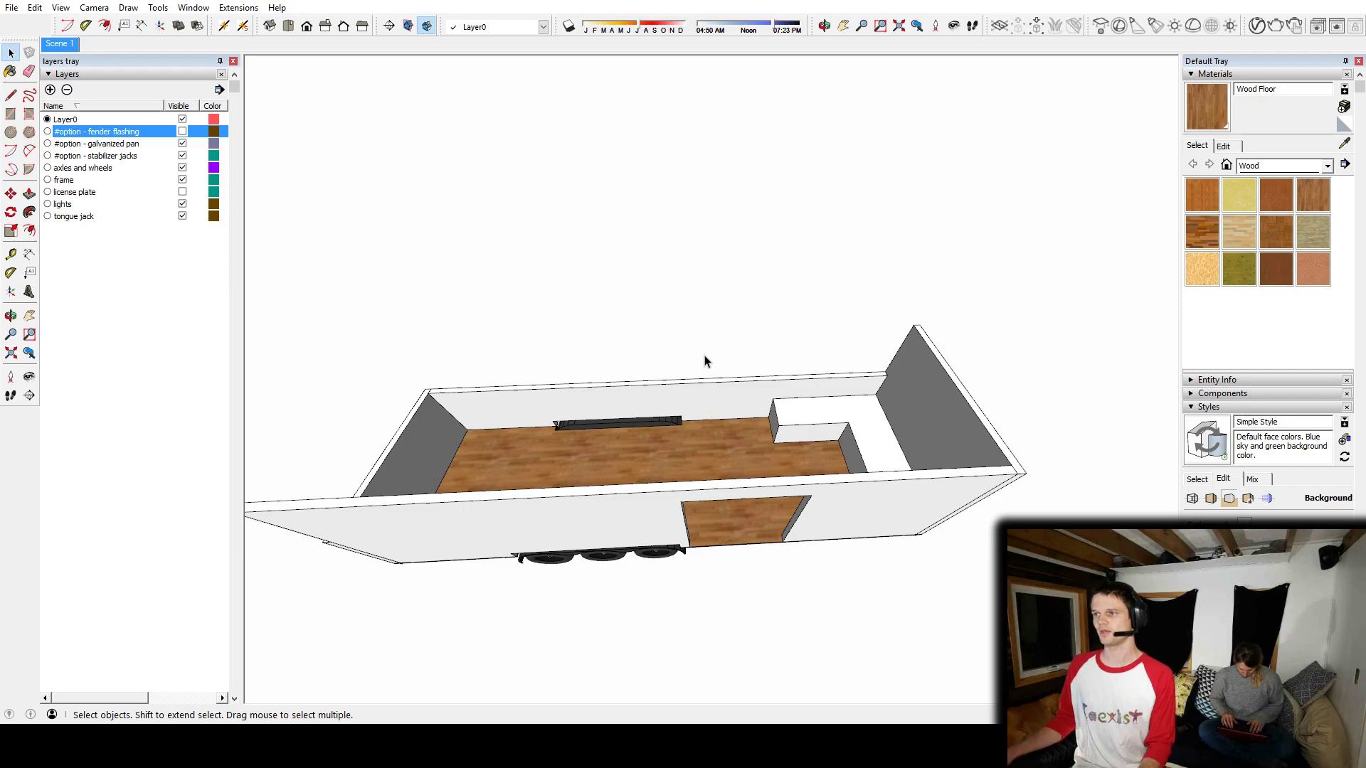
middle_click_drag(608, 440, 1088, 484, "shift")
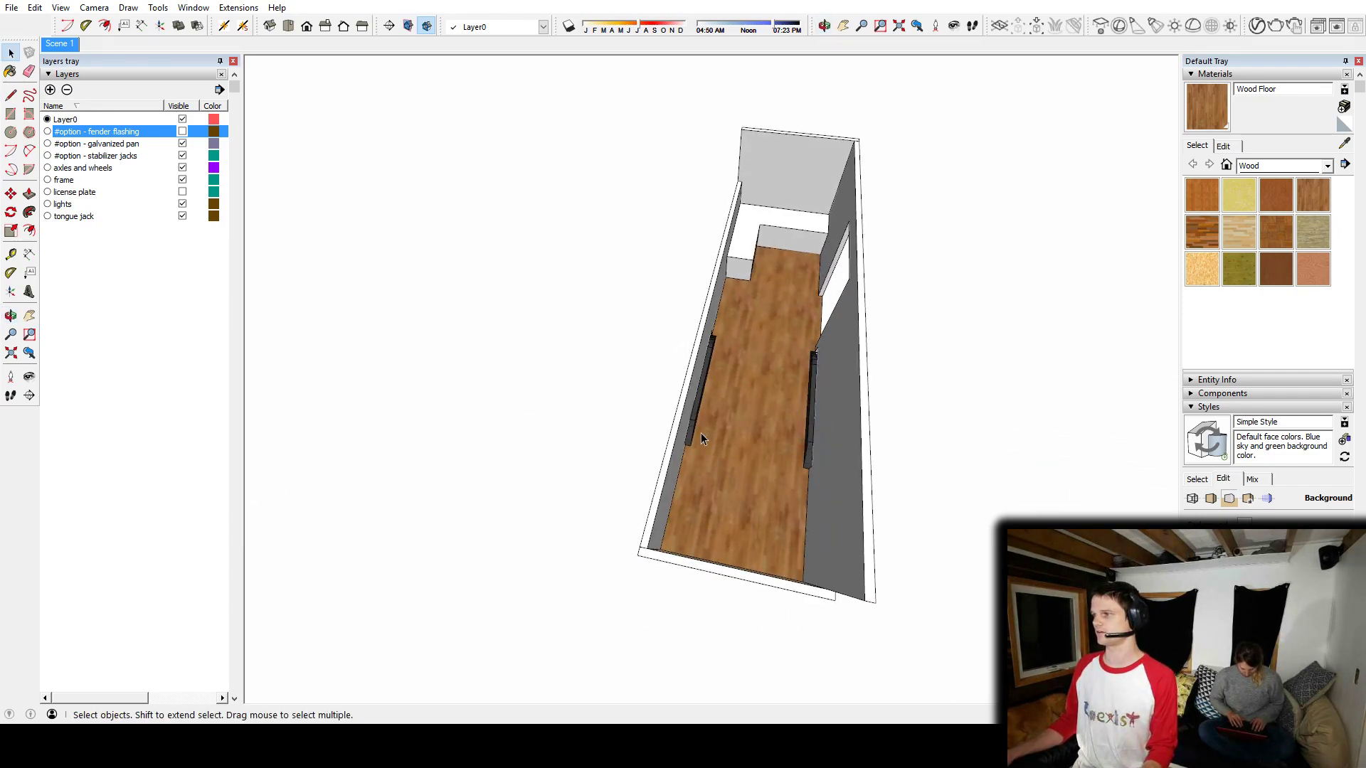
mouse_move(701, 439)
middle_mouse_down()
mouse_move(732, 378)
mouse_move(689, 405)
mouse_move(697, 427)
middle_mouse_up()
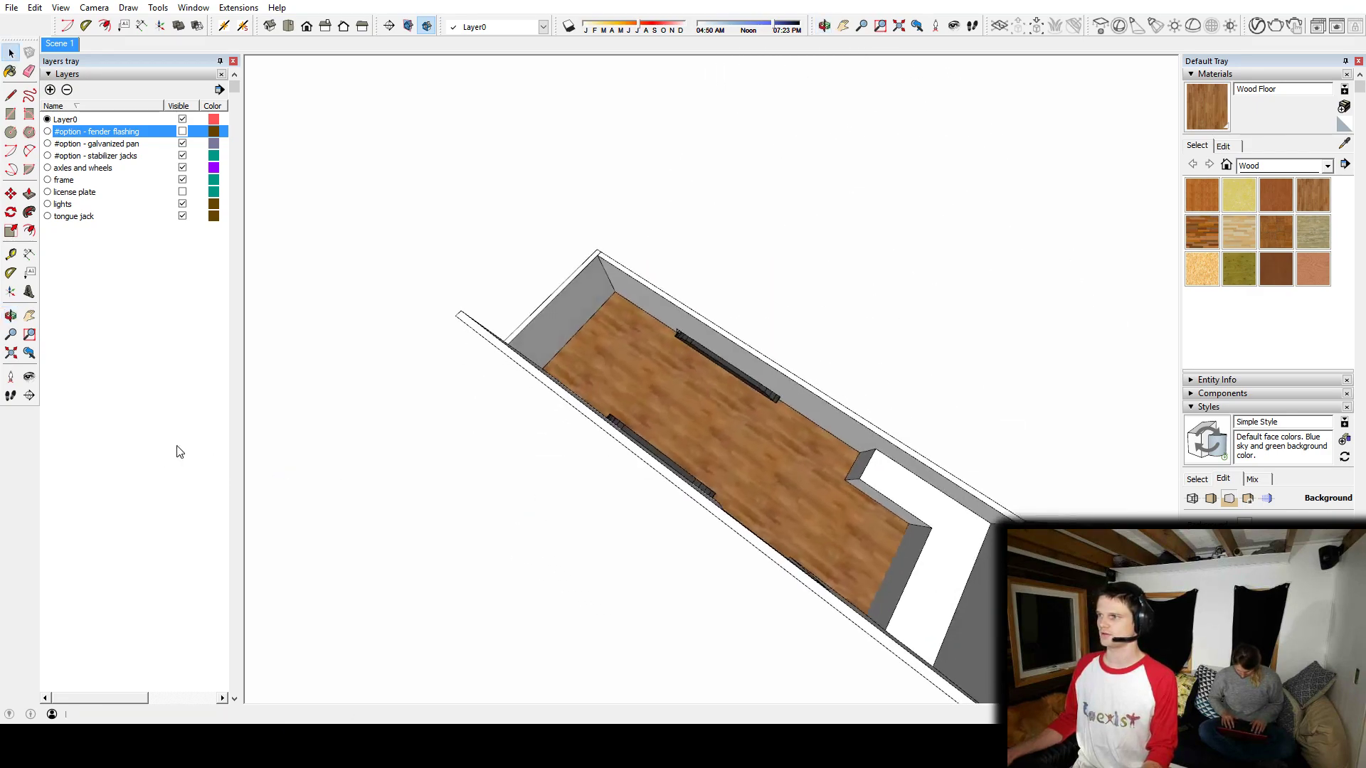
middle_click_drag(398, 448, 415, 239)
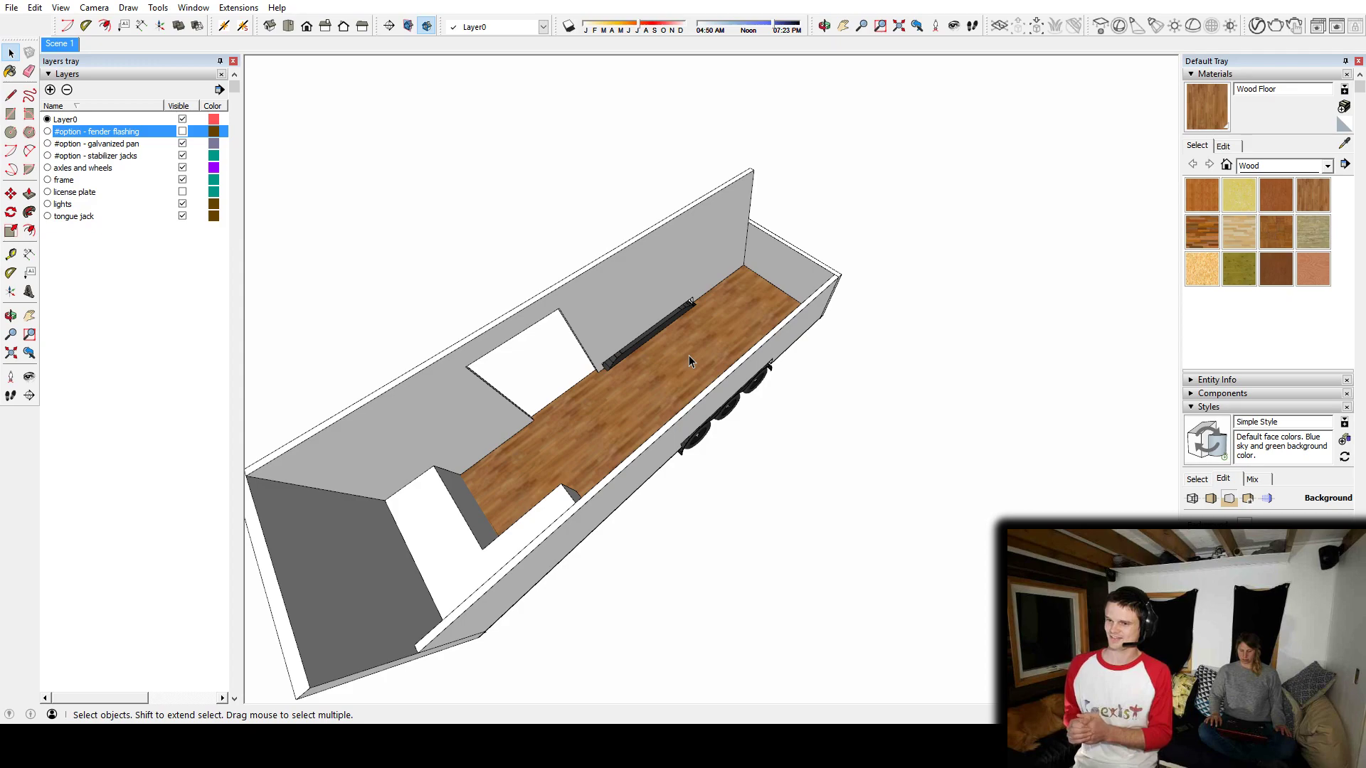
middle_click_drag(677, 355, 708, 415)
Step: Search 3D Warehouse for "king matress" and open the Four Post King Bed model with the light brown bedding
key("w")
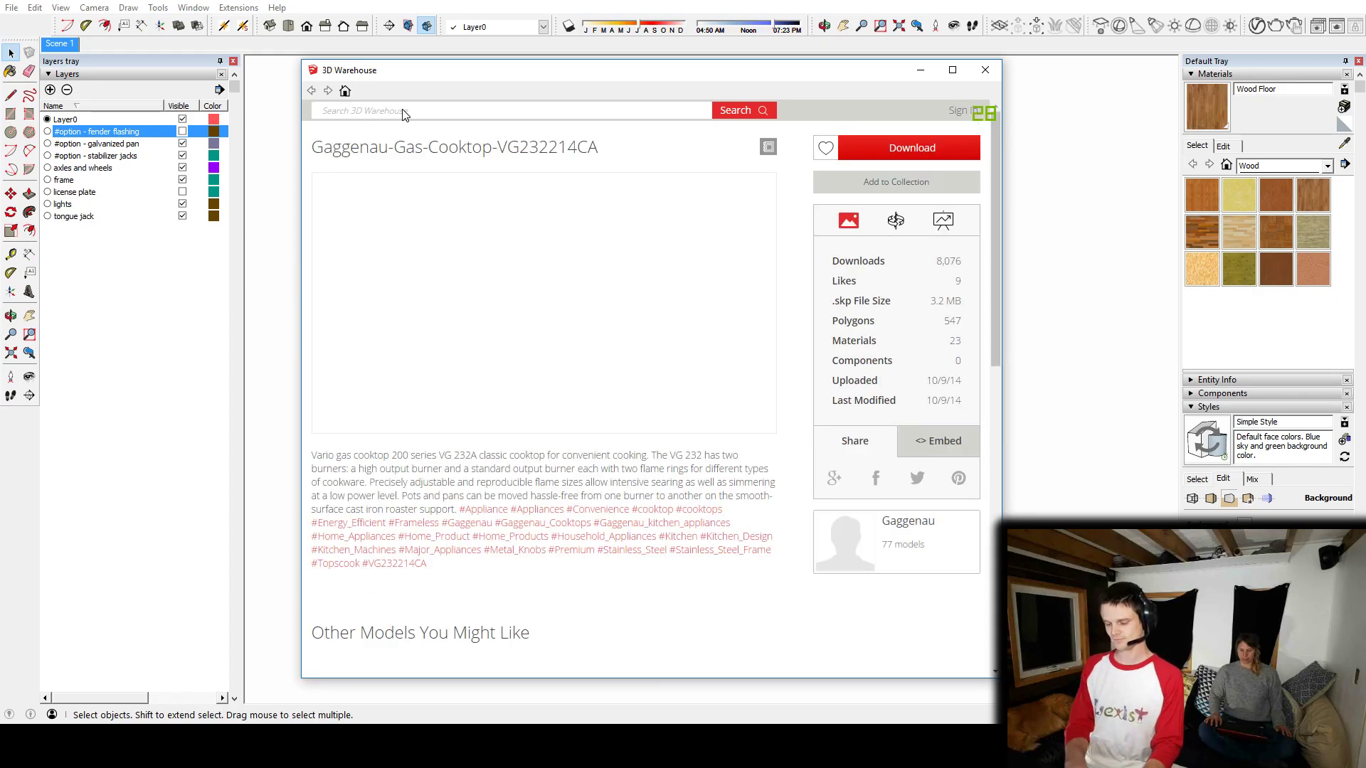
left_click(403, 109)
type("ing")
key("BackSpace")
key("BackSpace")
key("BackSpace")
type("kin")
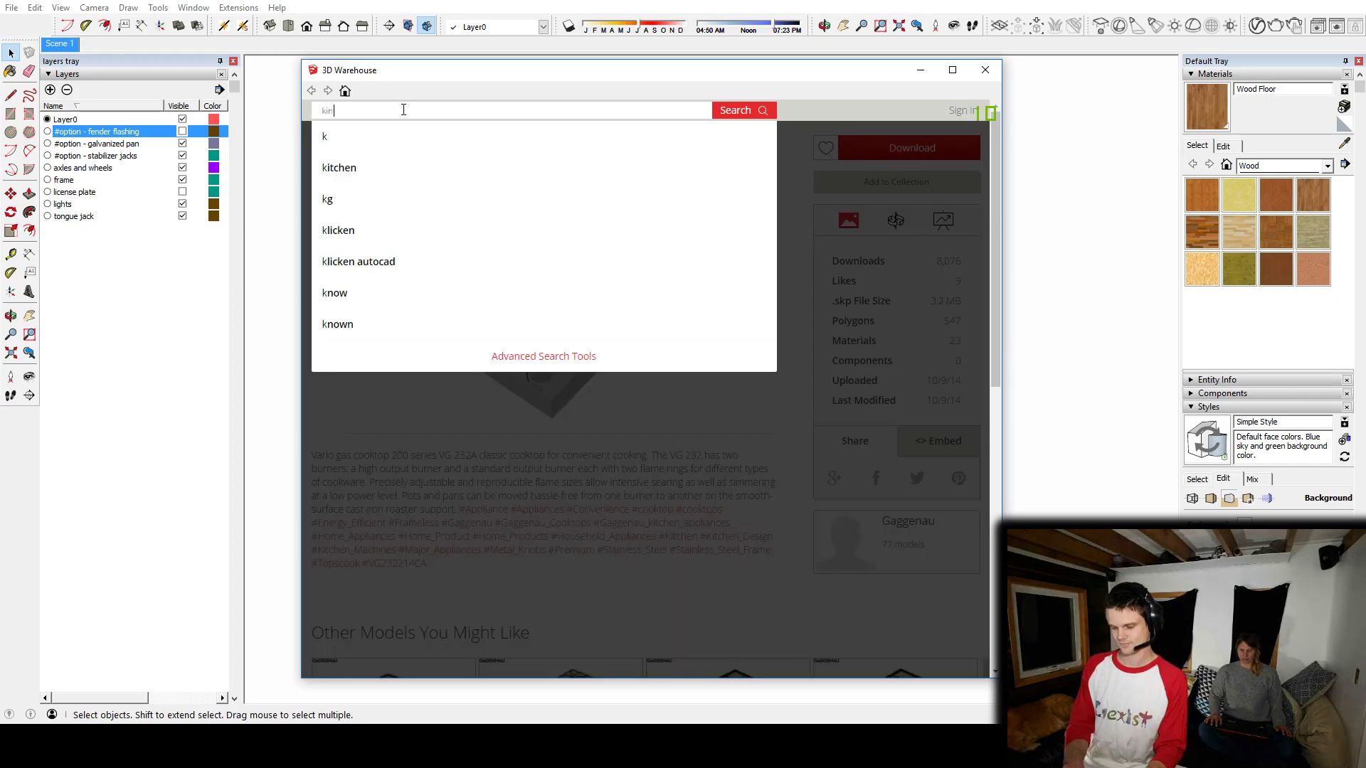
type("g matress")
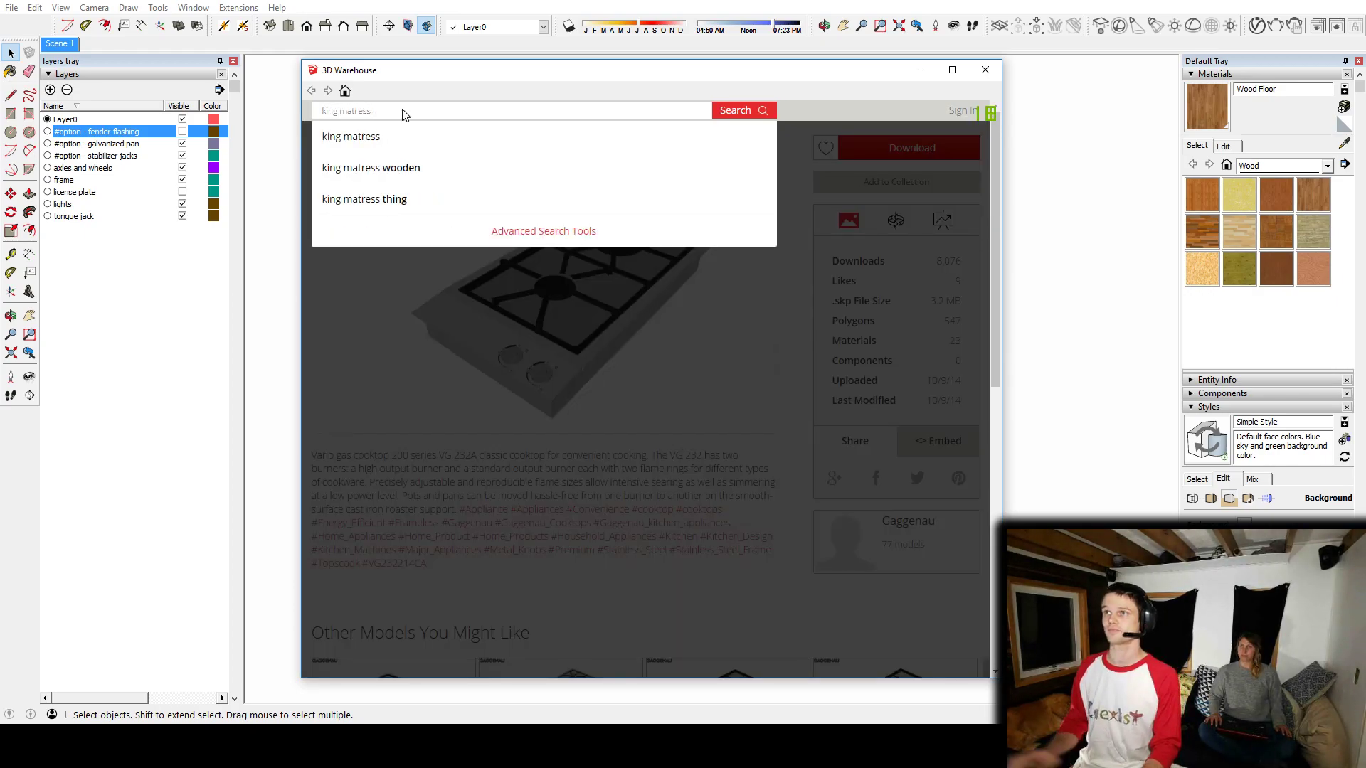
key("Return")
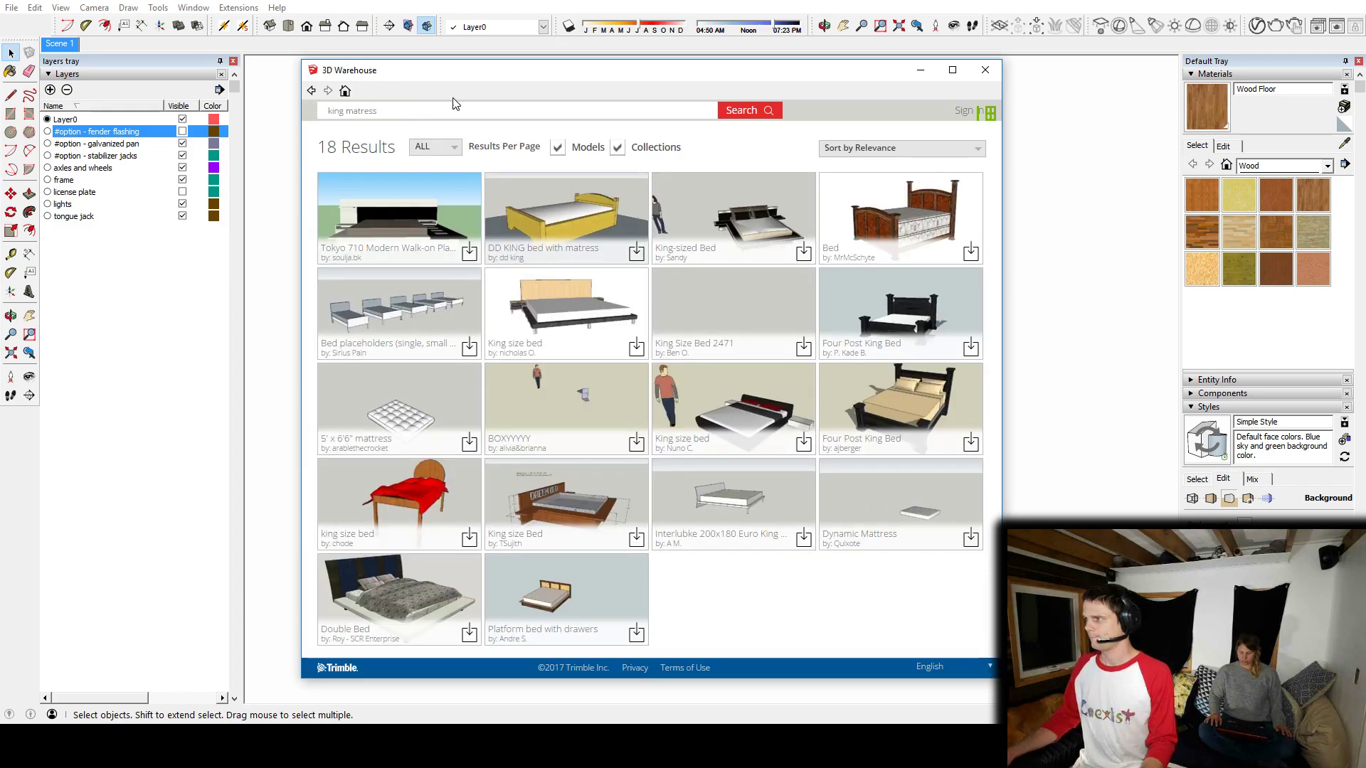
left_click(910, 395)
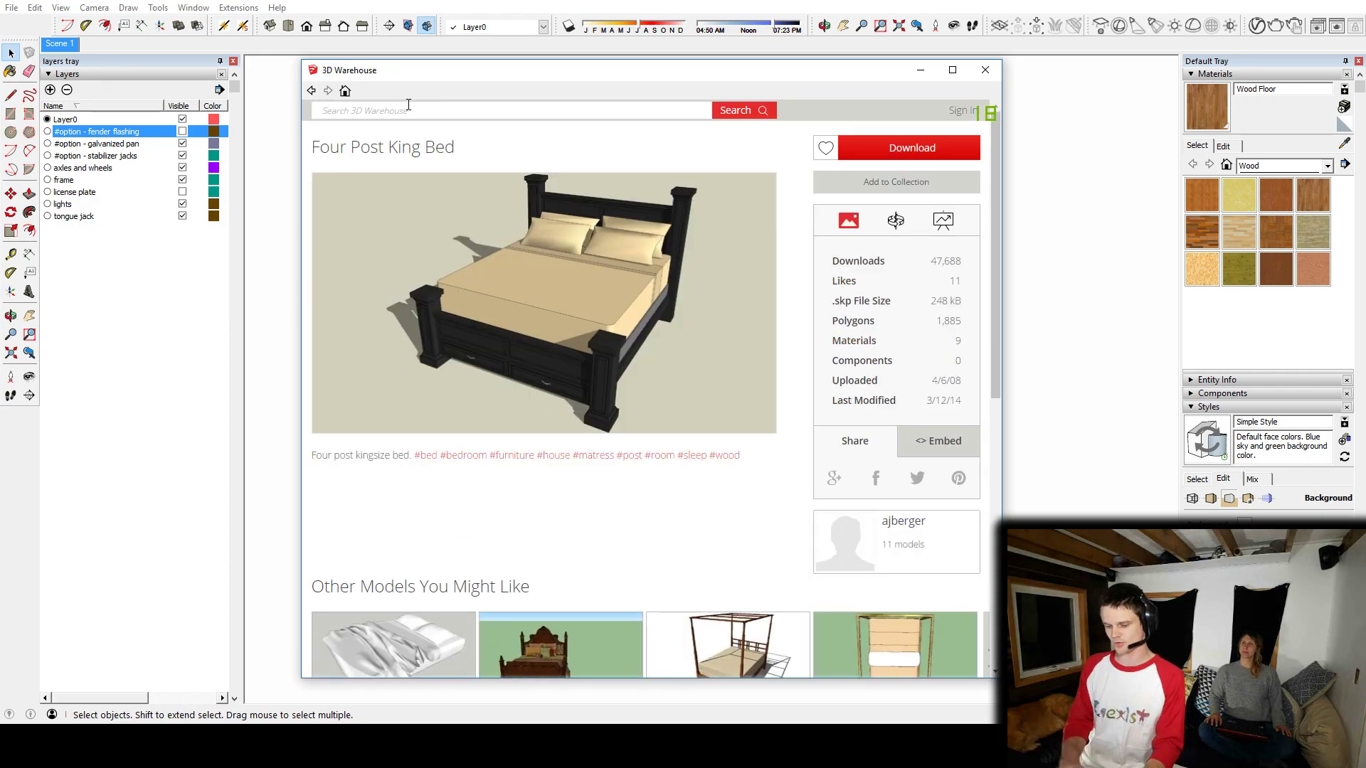
Step: Search the model library for "queen matress" and correct the search to "queen mattress"
type("queen")
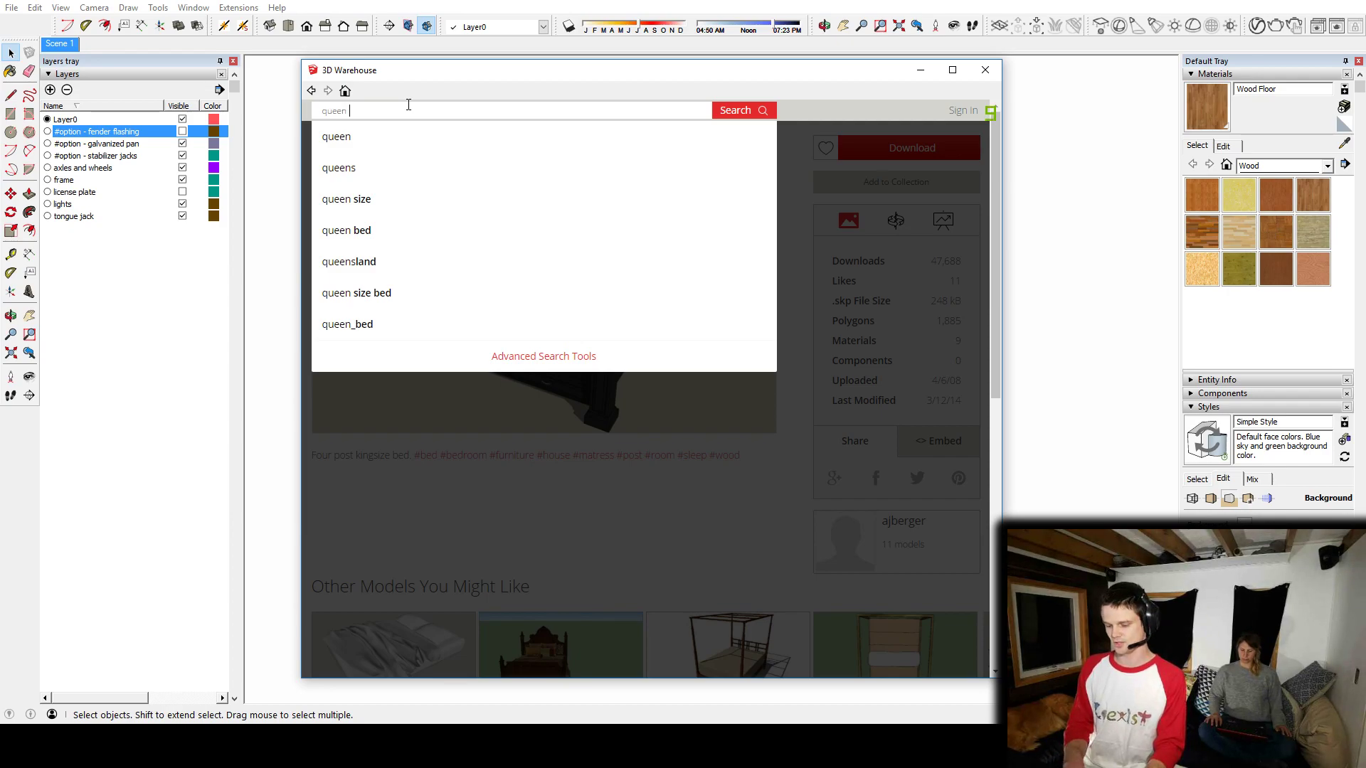
type(" matress")
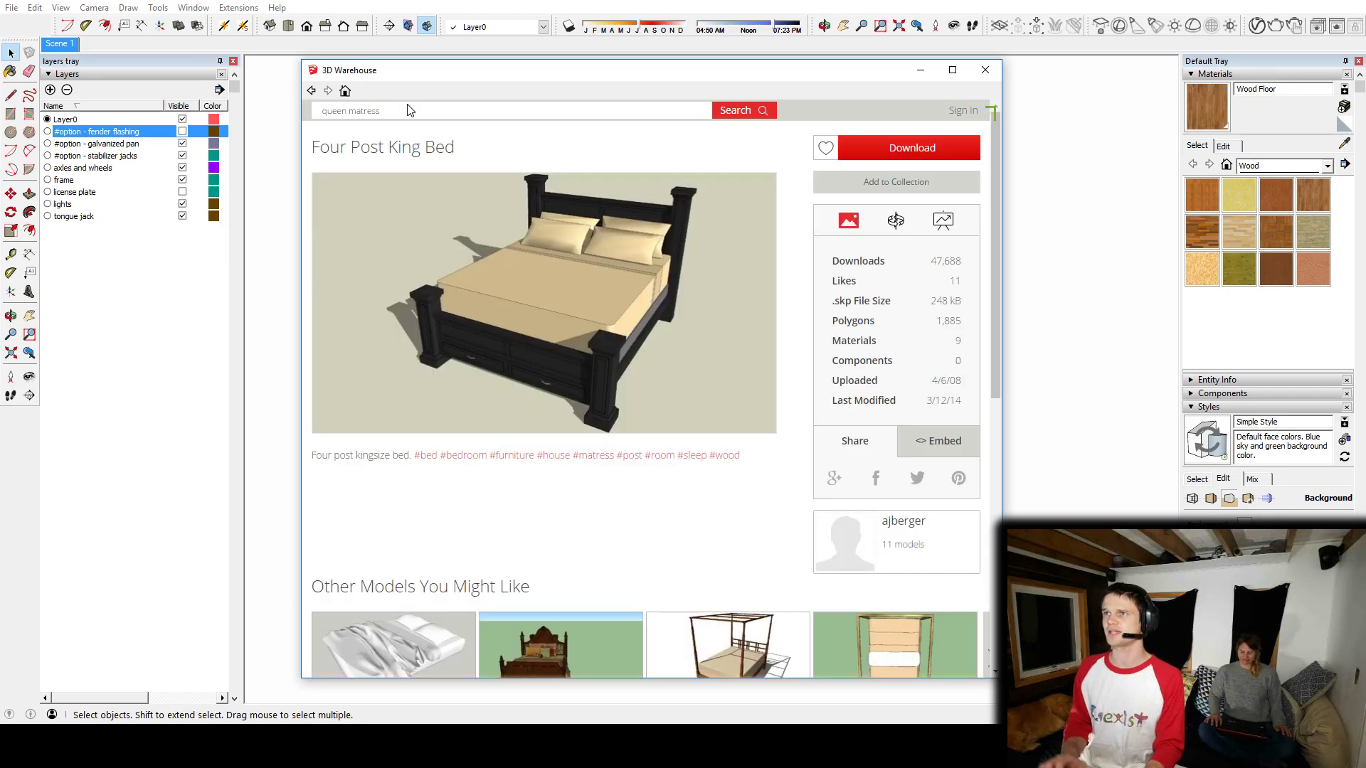
key("Return")
left_click(362, 110)
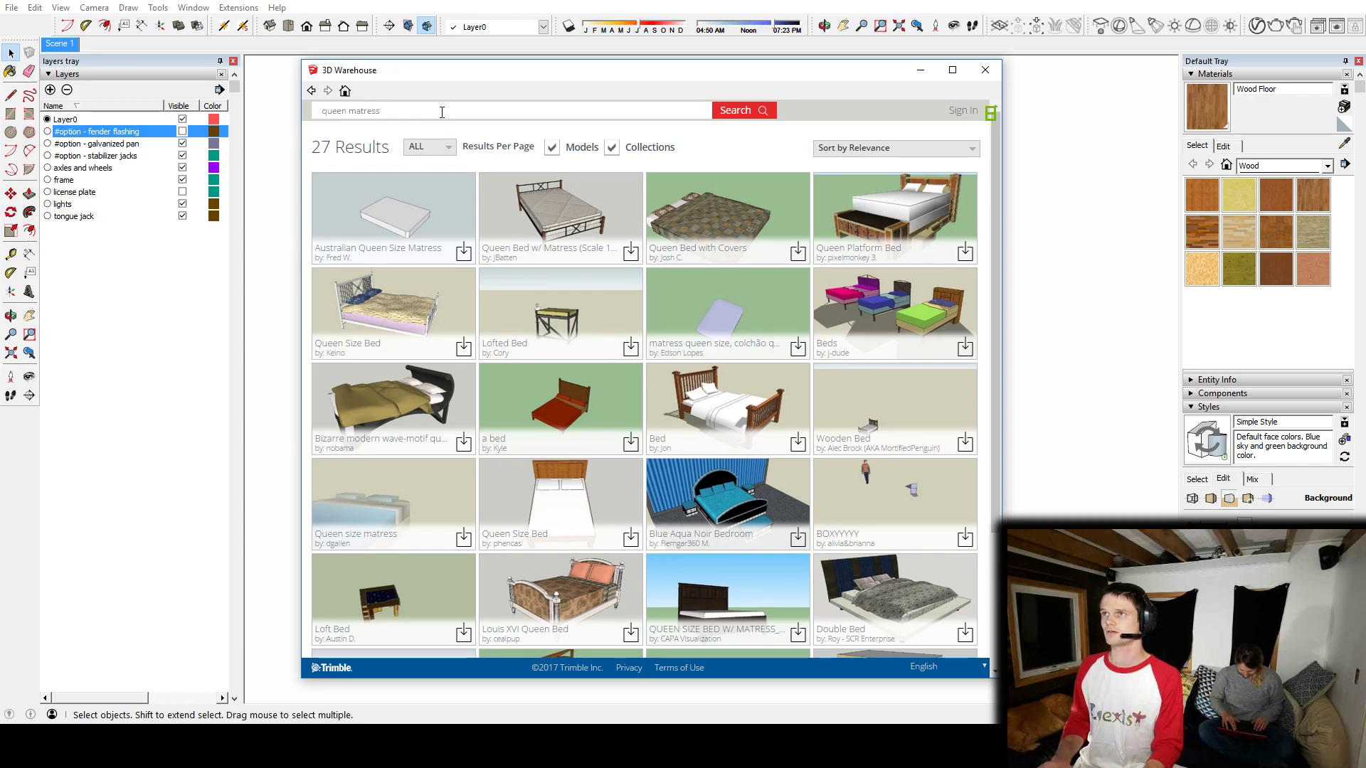
type("t")
key("Return")
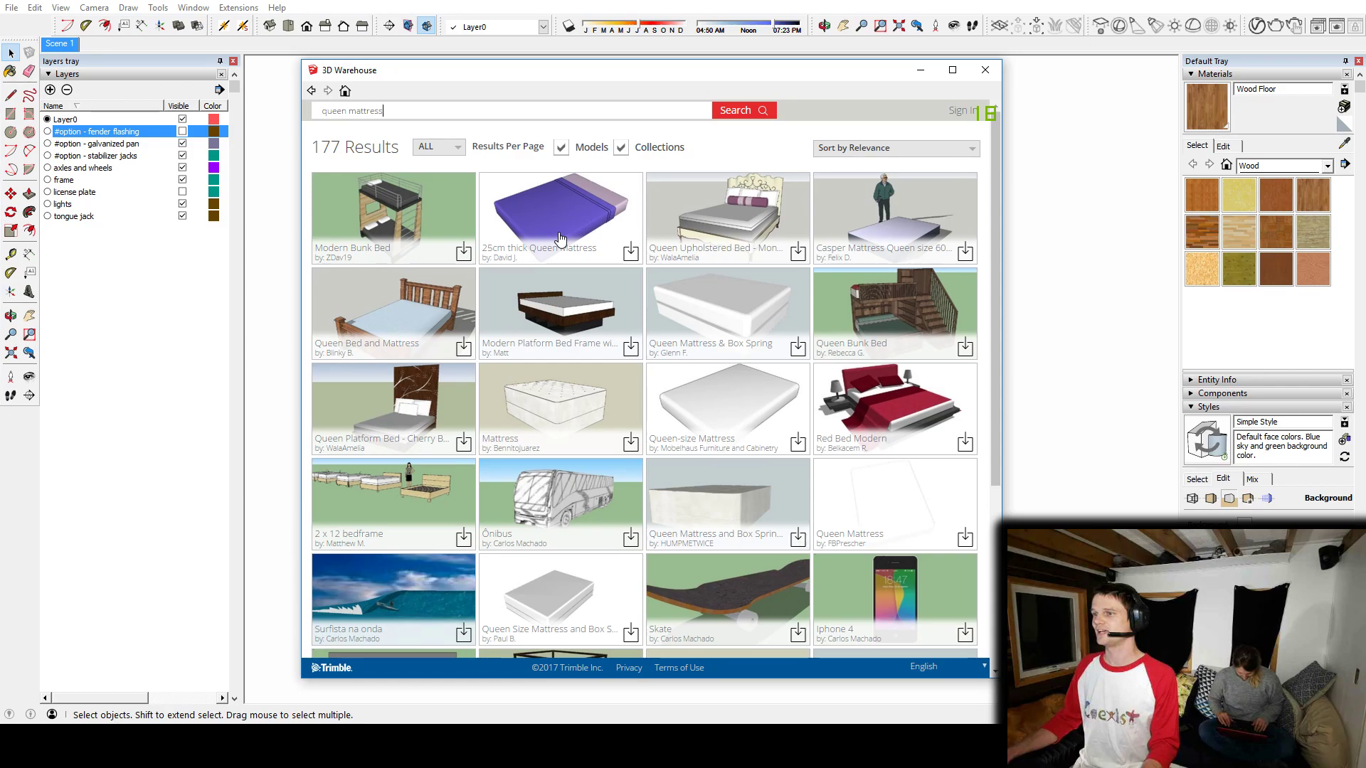
Step: Download the 25cm thick Queen Mattress into the model and place it on the floor between the wheel wells
scroll(590, 214, "down", 3)
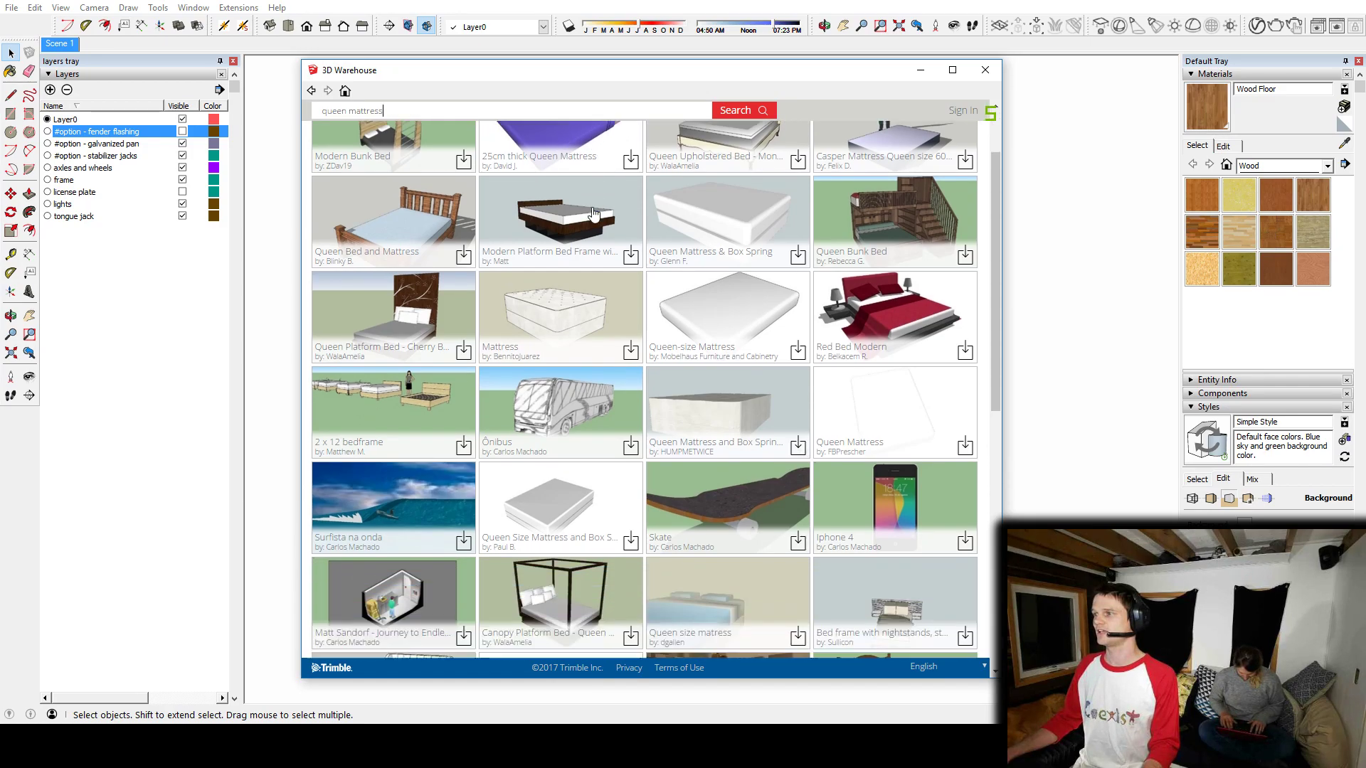
scroll(588, 203, "up", 2)
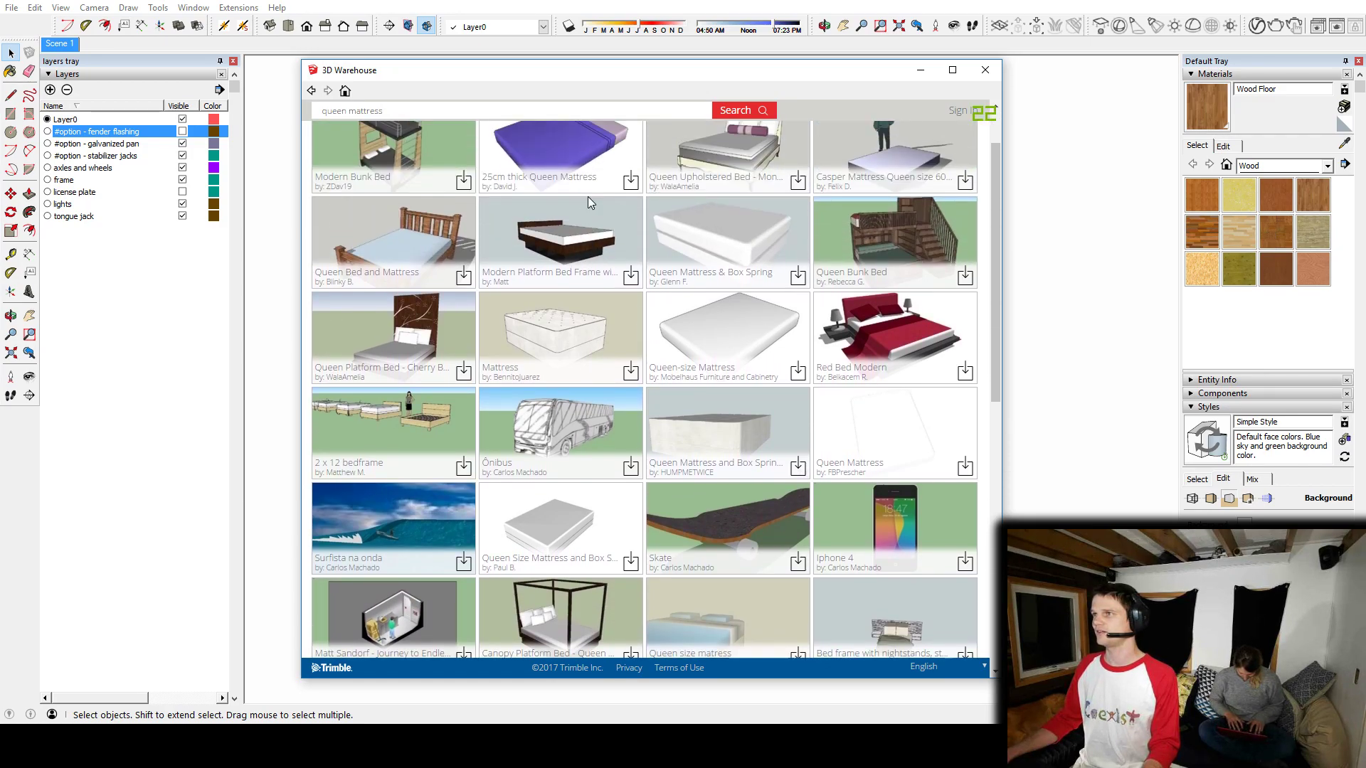
left_click(576, 149)
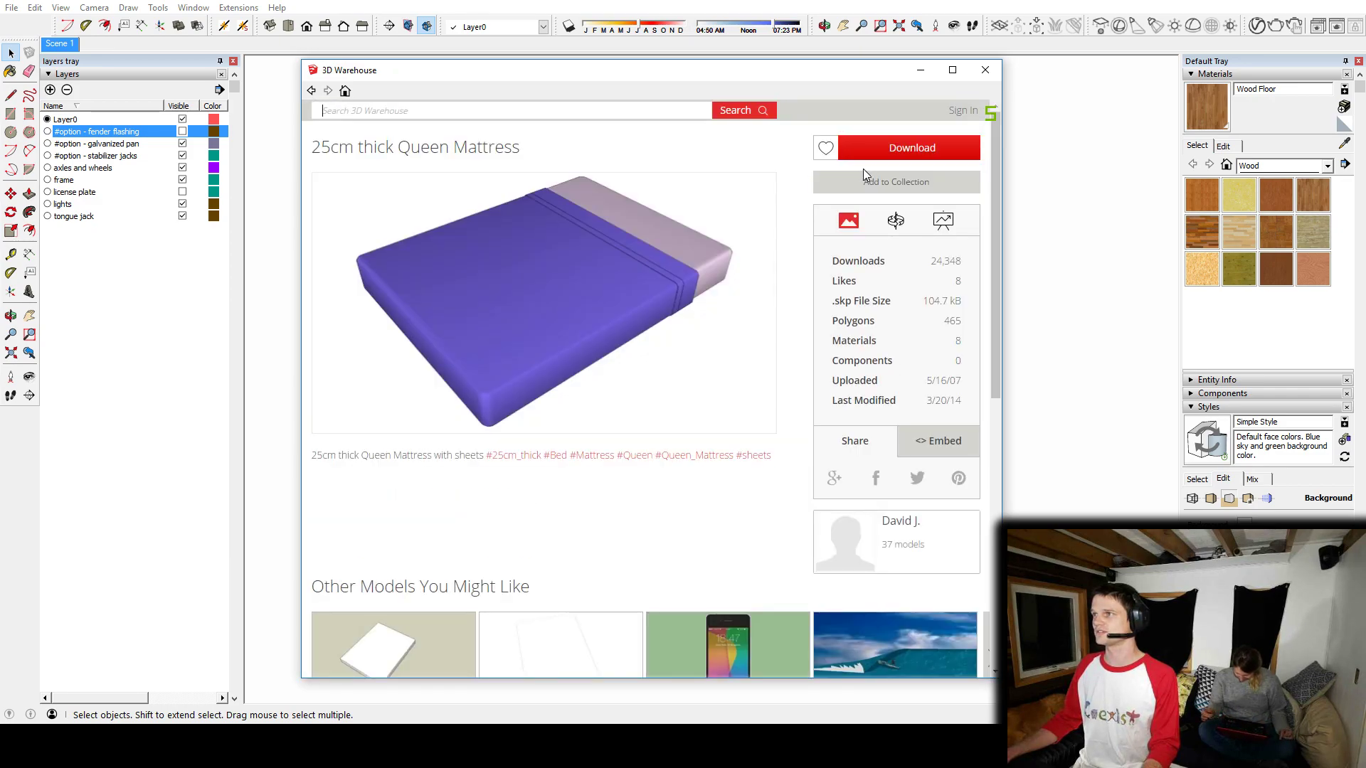
left_click(905, 151)
left_click(591, 406)
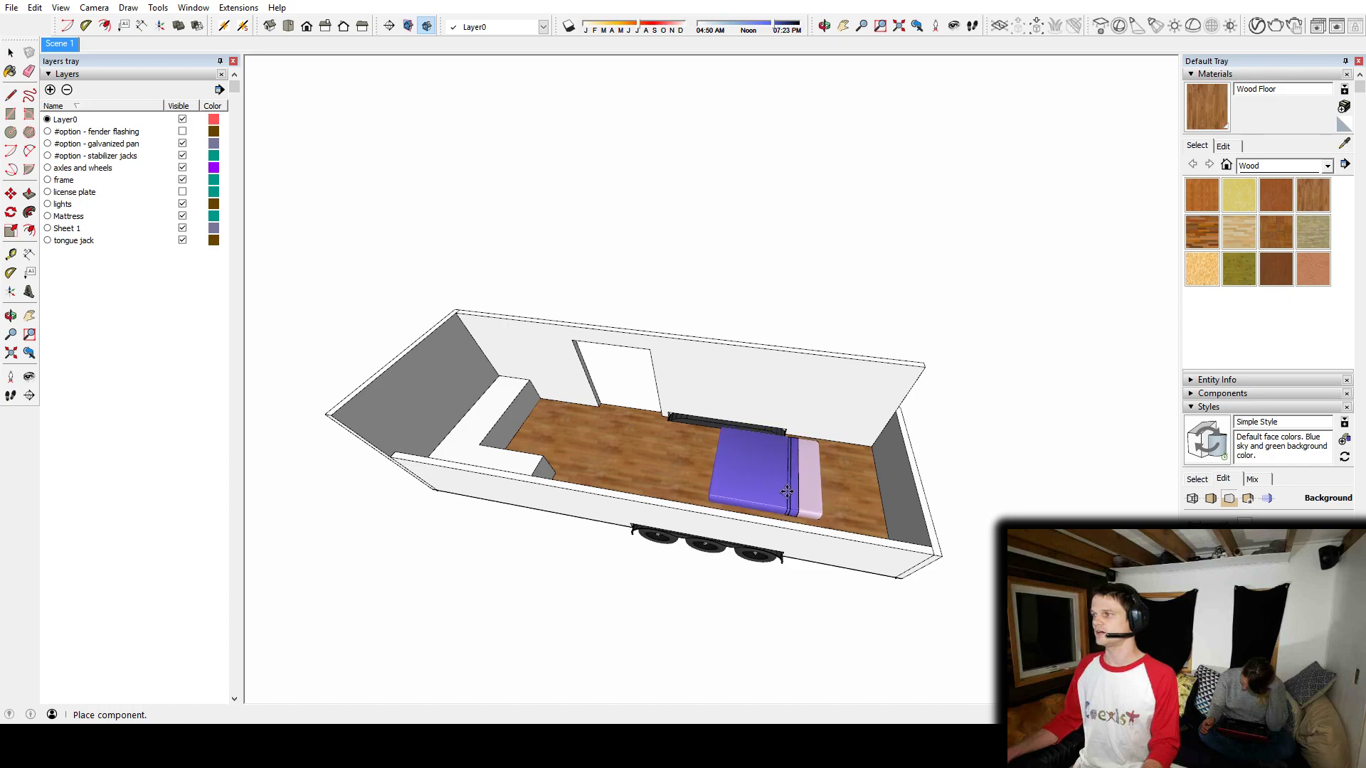
left_click(793, 497)
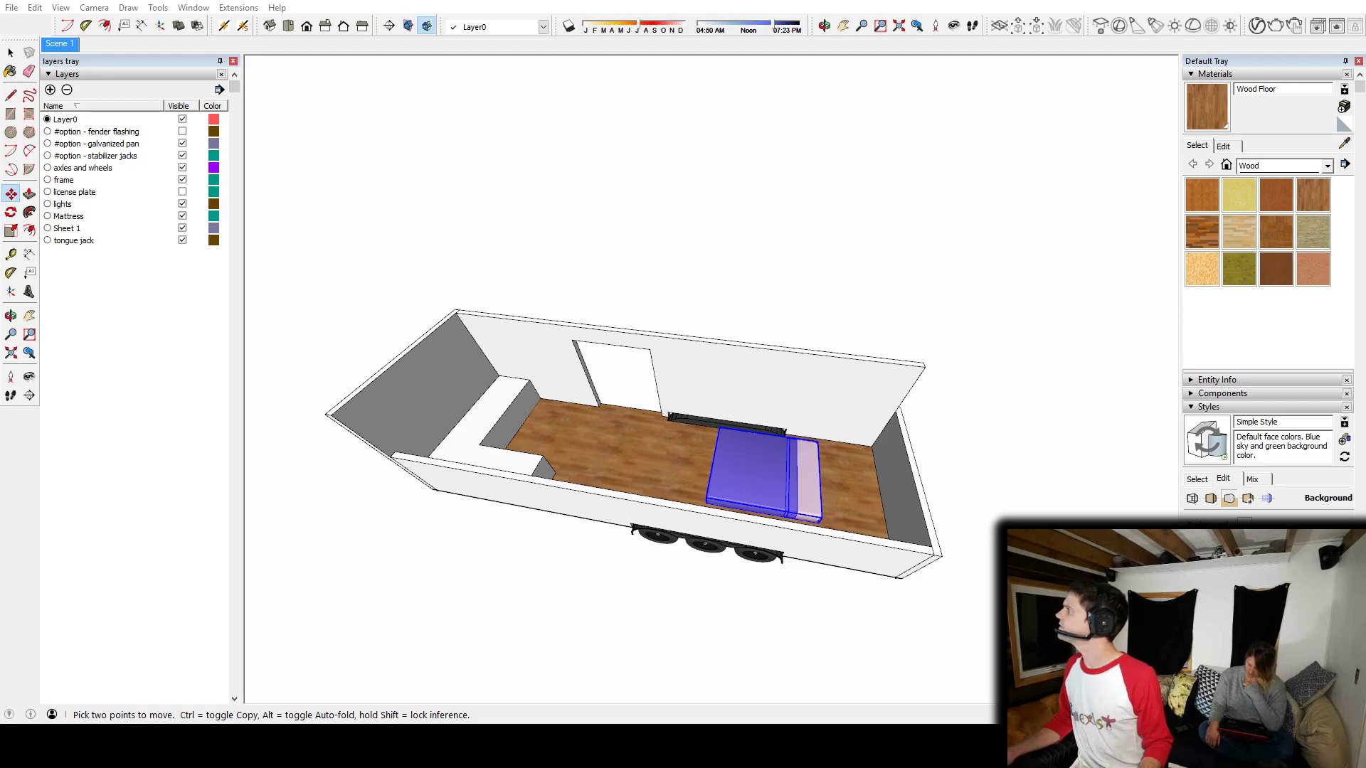
Step: Move the mattress sideways so its long side sits against the wheel well on the doorway side
middle_click_drag(758, 502, 1031, 491)
scroll(697, 469, "up", 6)
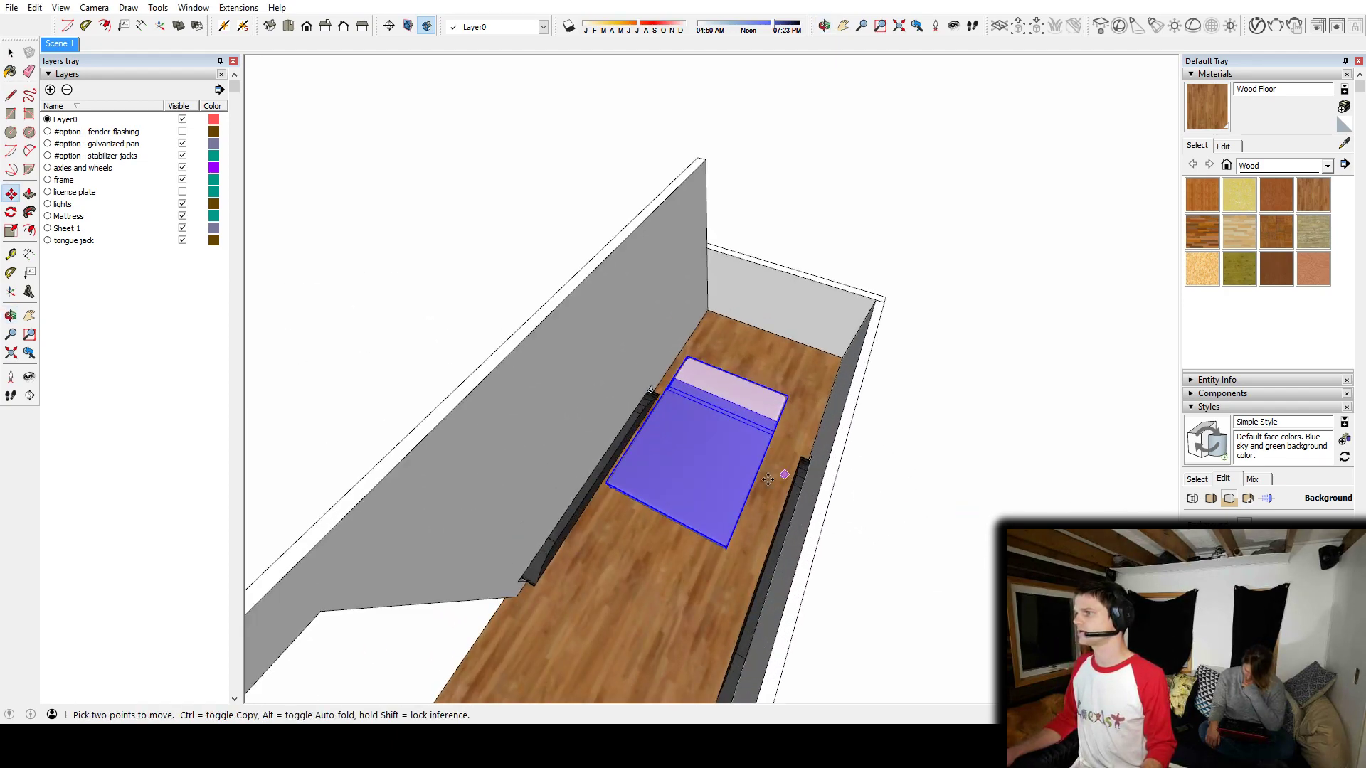
middle_click_drag(689, 492, 693, 383)
key("space")
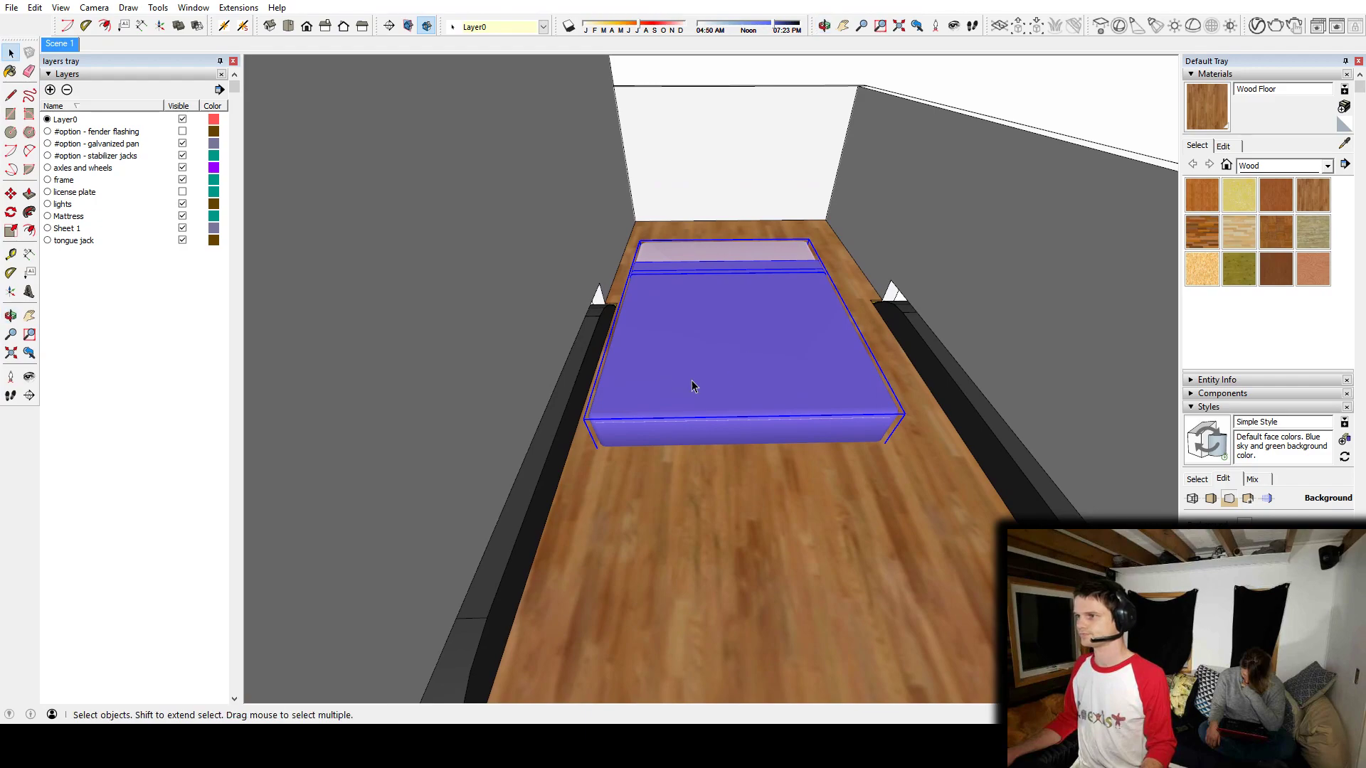
scroll(616, 390, "up", 5)
middle_click_drag(716, 335, 709, 305)
key("m")
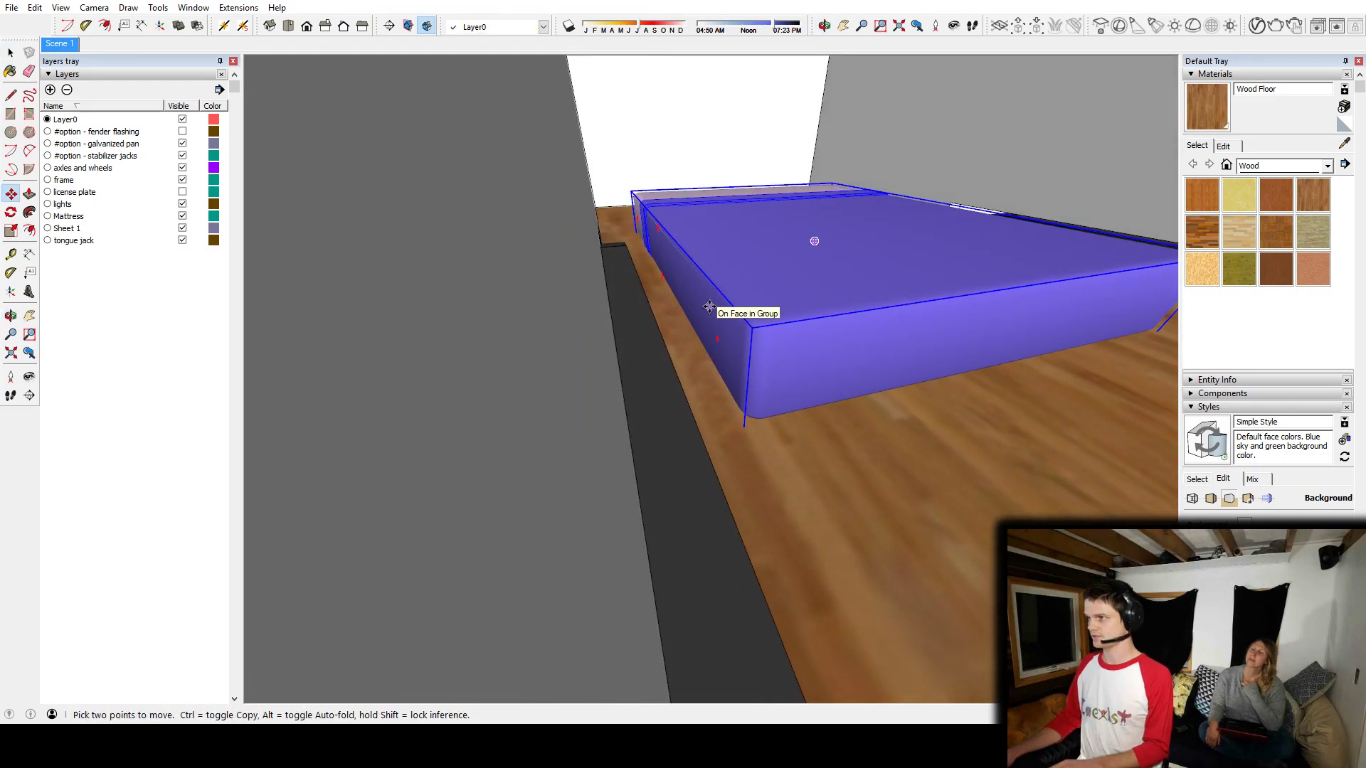
middle_click_drag(709, 306, 640, 463)
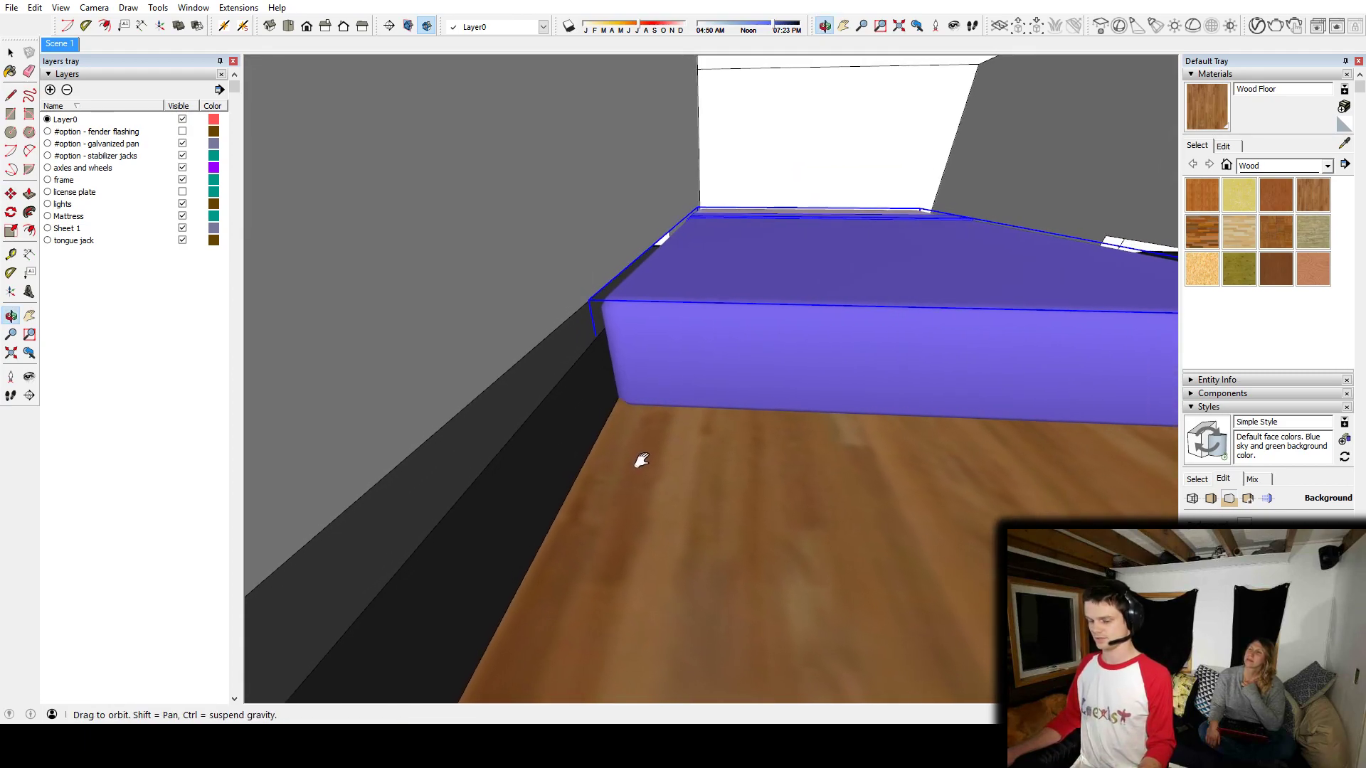
Step: Place a guide across the floor parallel to the wheel well's inner edge and scale the mattress's width to it
key("t")
left_click(587, 453)
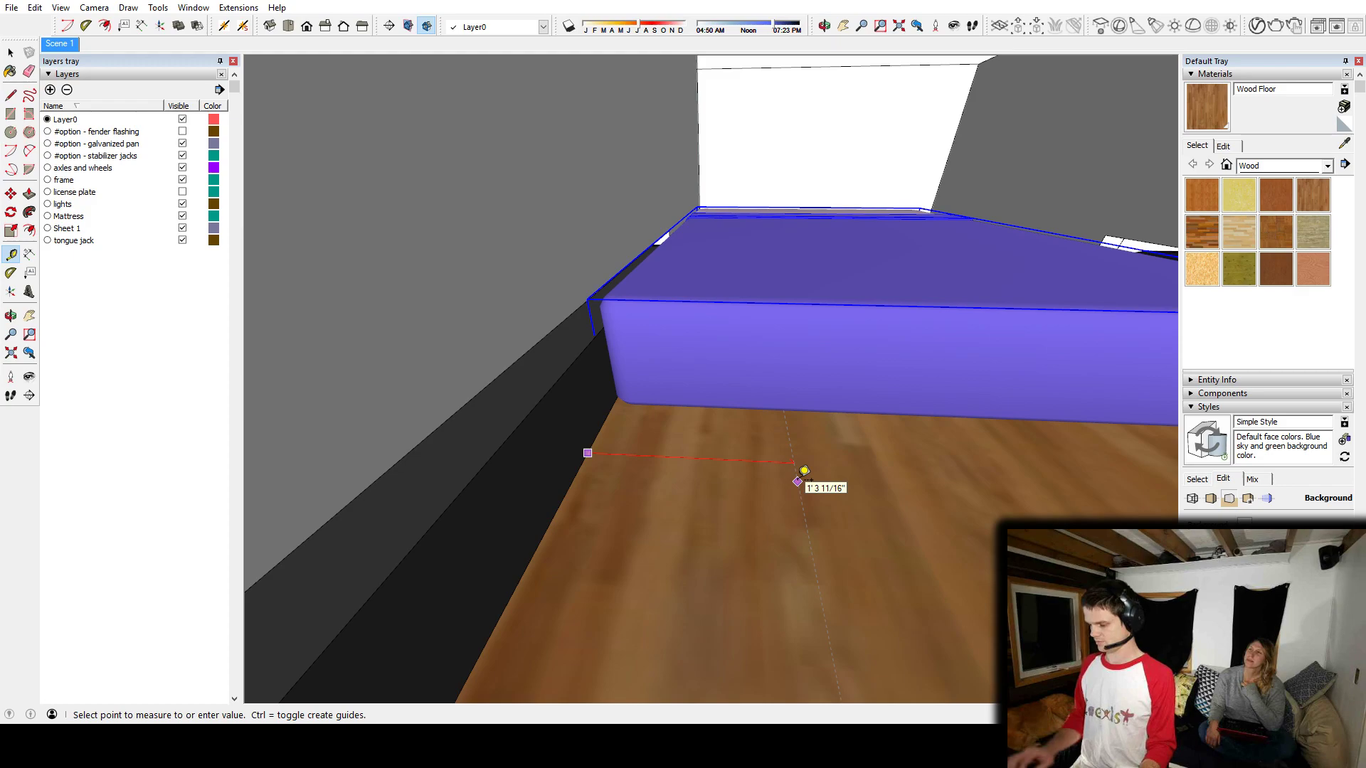
left_click(800, 468)
middle_click_drag(792, 451, 629, 402)
key("s")
left_click_drag(649, 312, 734, 566)
left_click(734, 568)
Step: Move the mattress lengthwise across the floor until its pillow end meets the wall
middle_click_drag(749, 307, 818, 377)
key("space")
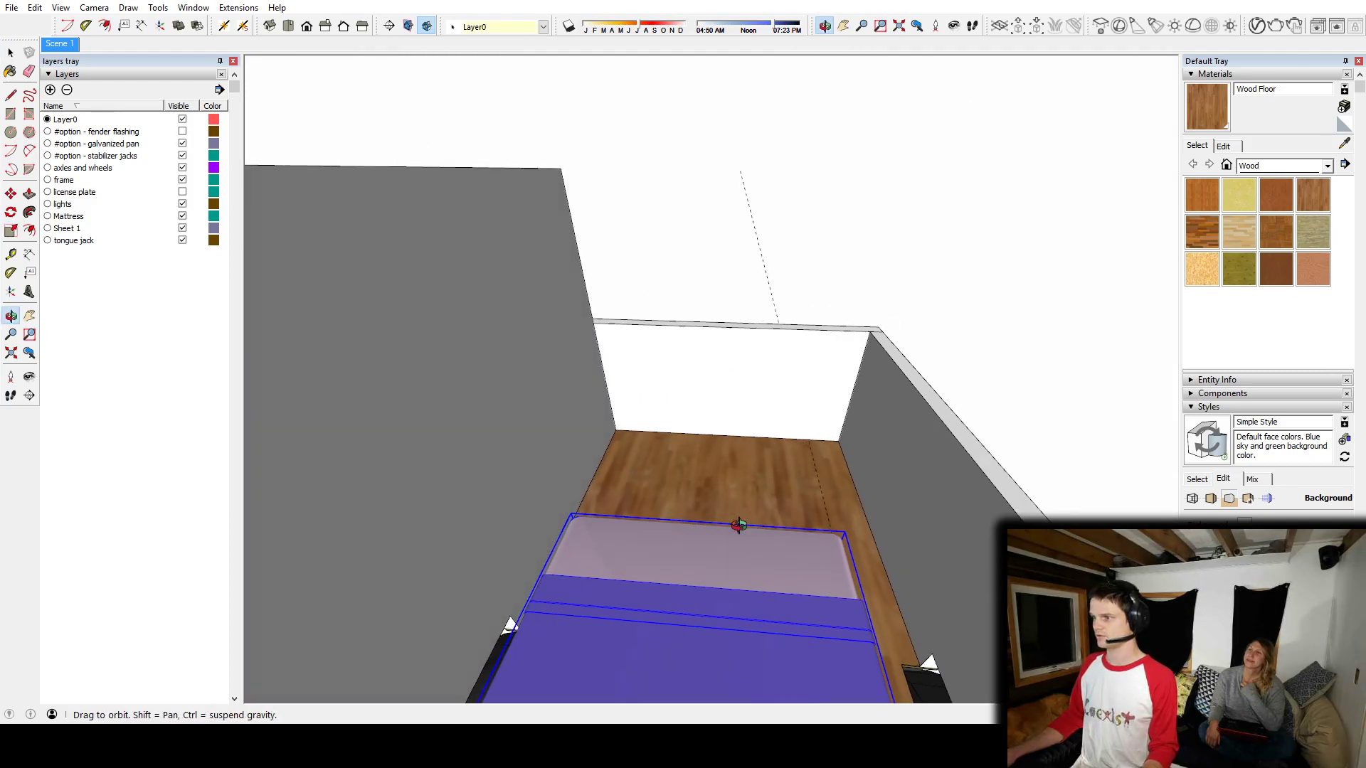
middle_click_drag(738, 525, 634, 352)
scroll(634, 352, "up", 3)
key("m")
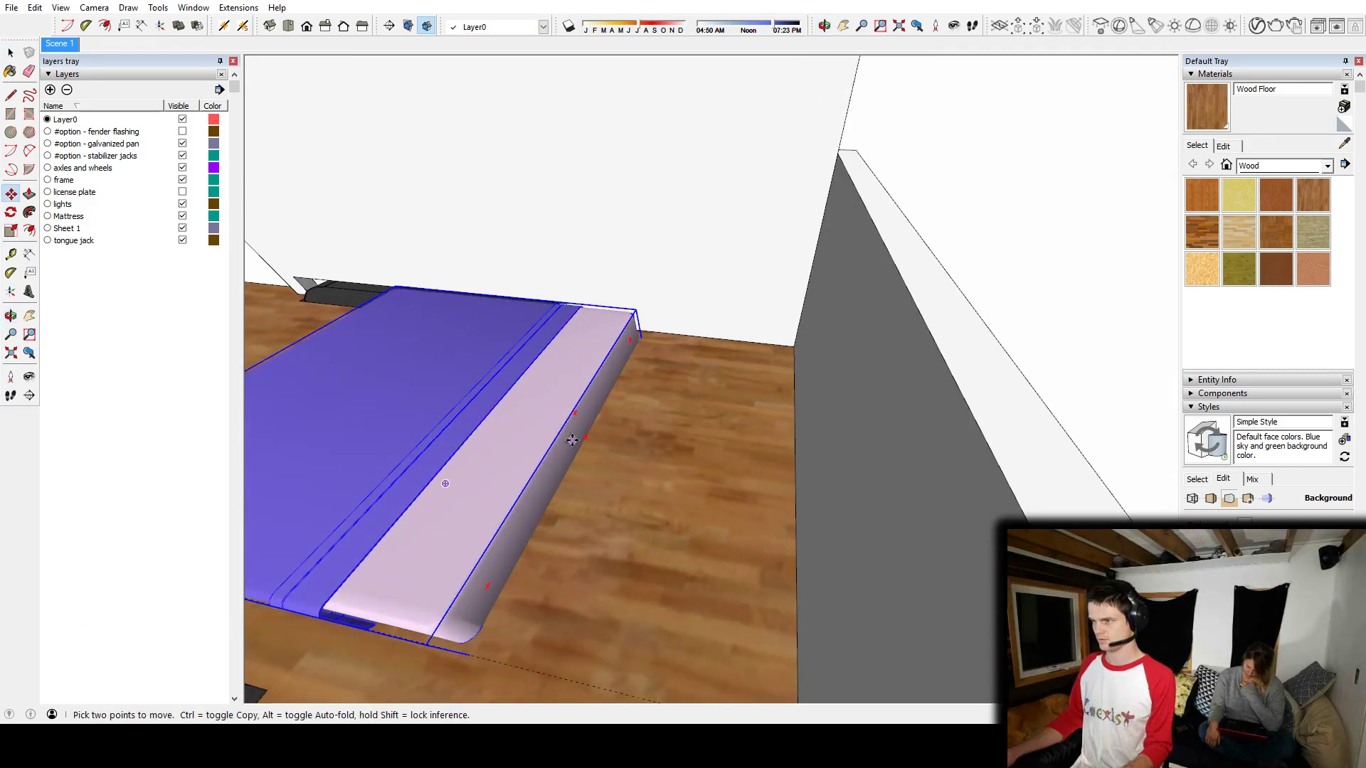
left_click(572, 443)
middle_click_drag(719, 451, 924, 442)
left_click(954, 419)
Step: Place a floor guide 6' 8" from the wall at the pillow end and scale the mattress's length to it
key("t")
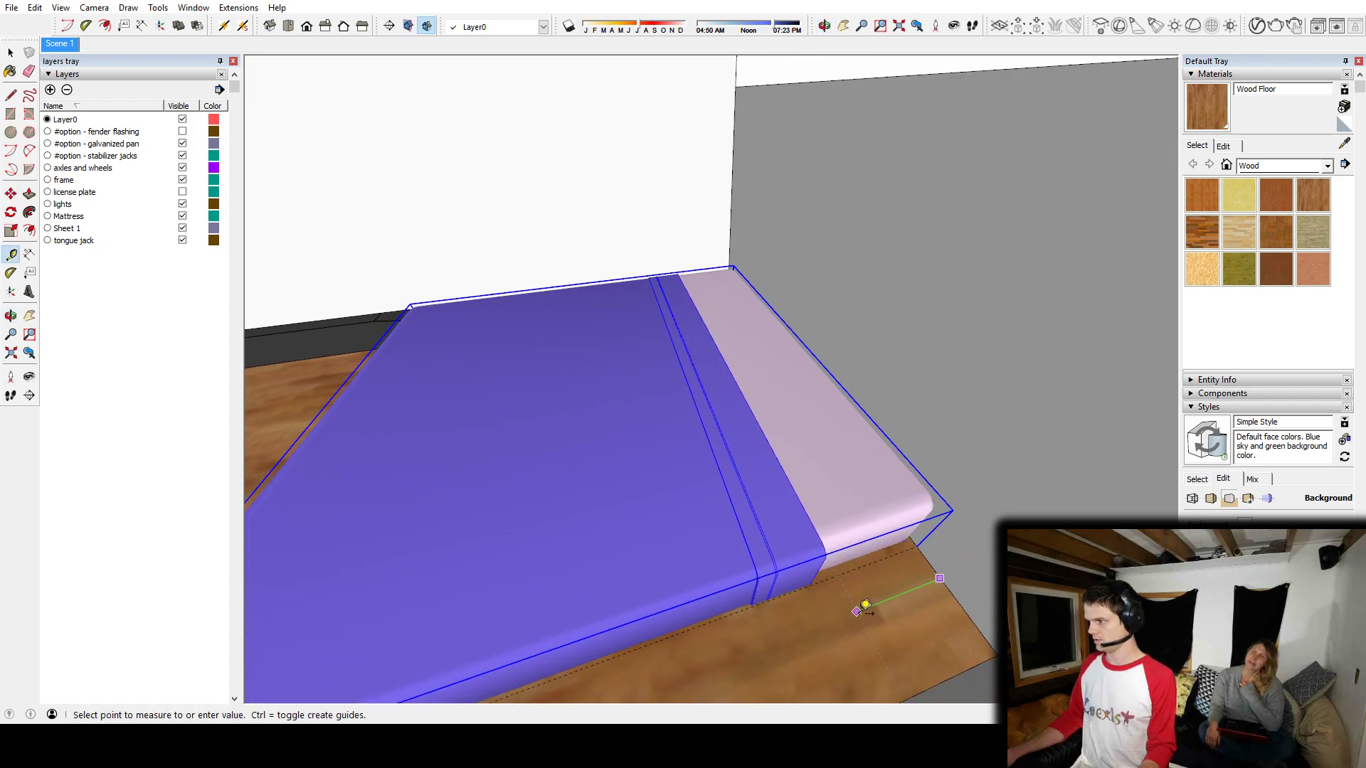
middle_click_drag(863, 611, 847, 344)
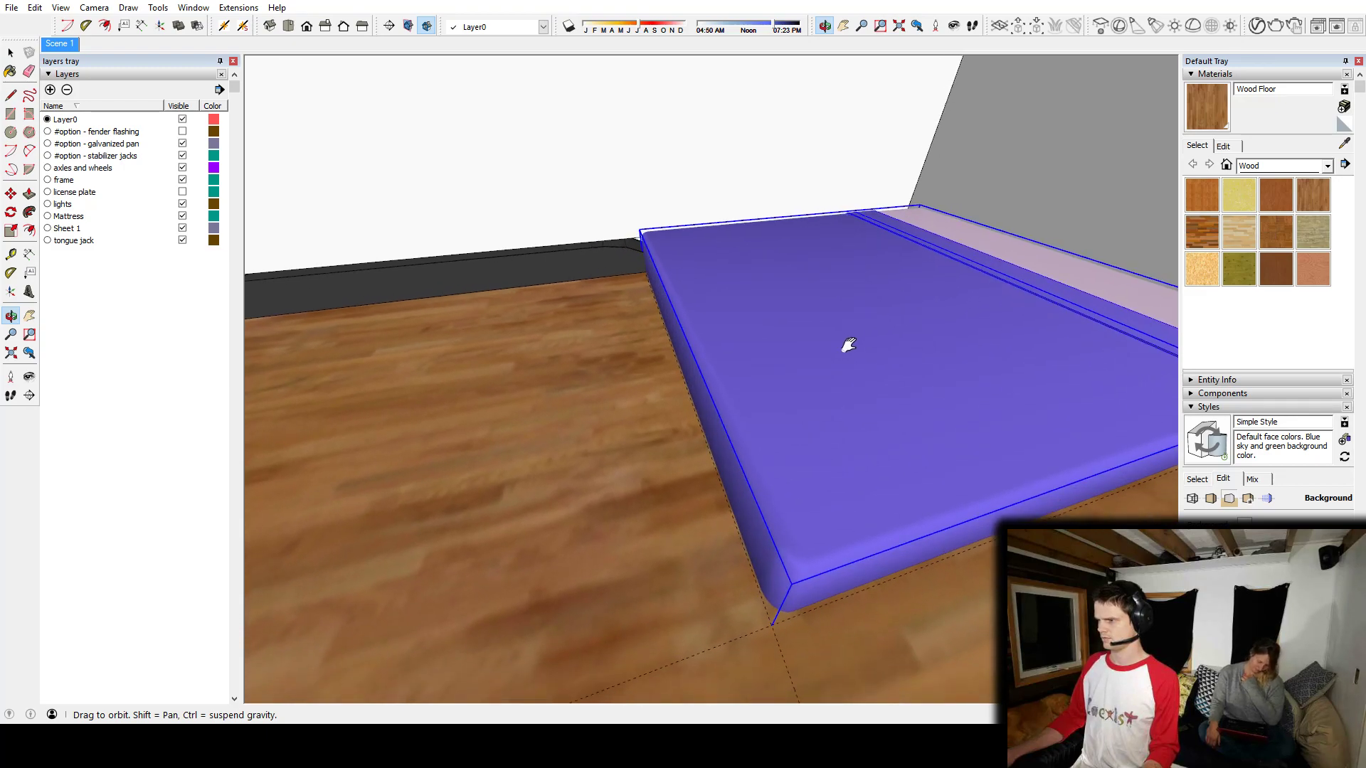
middle_click_drag(910, 434, 930, 454)
left_click(732, 607)
middle_click_drag(731, 606, 1134, 418)
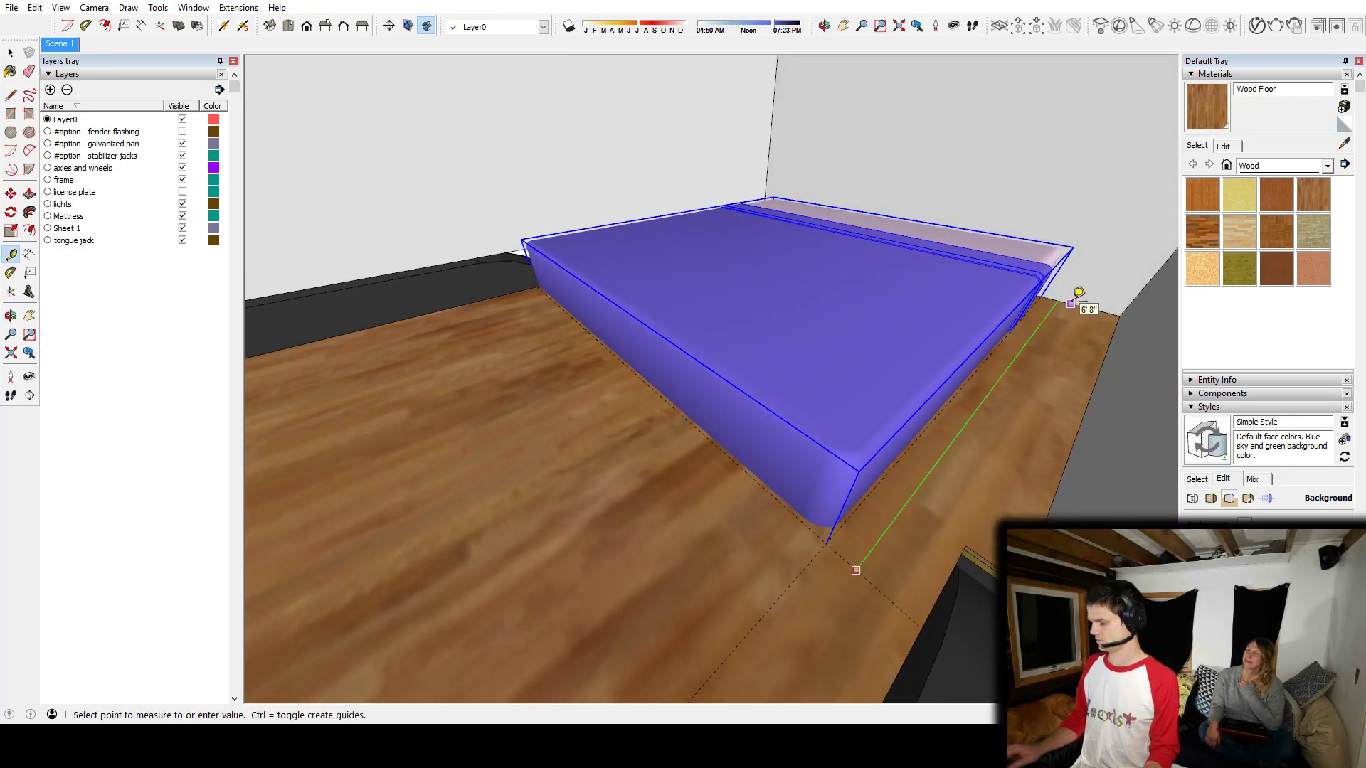
key("o")
left_click_drag(1079, 299, 854, 390)
key("s")
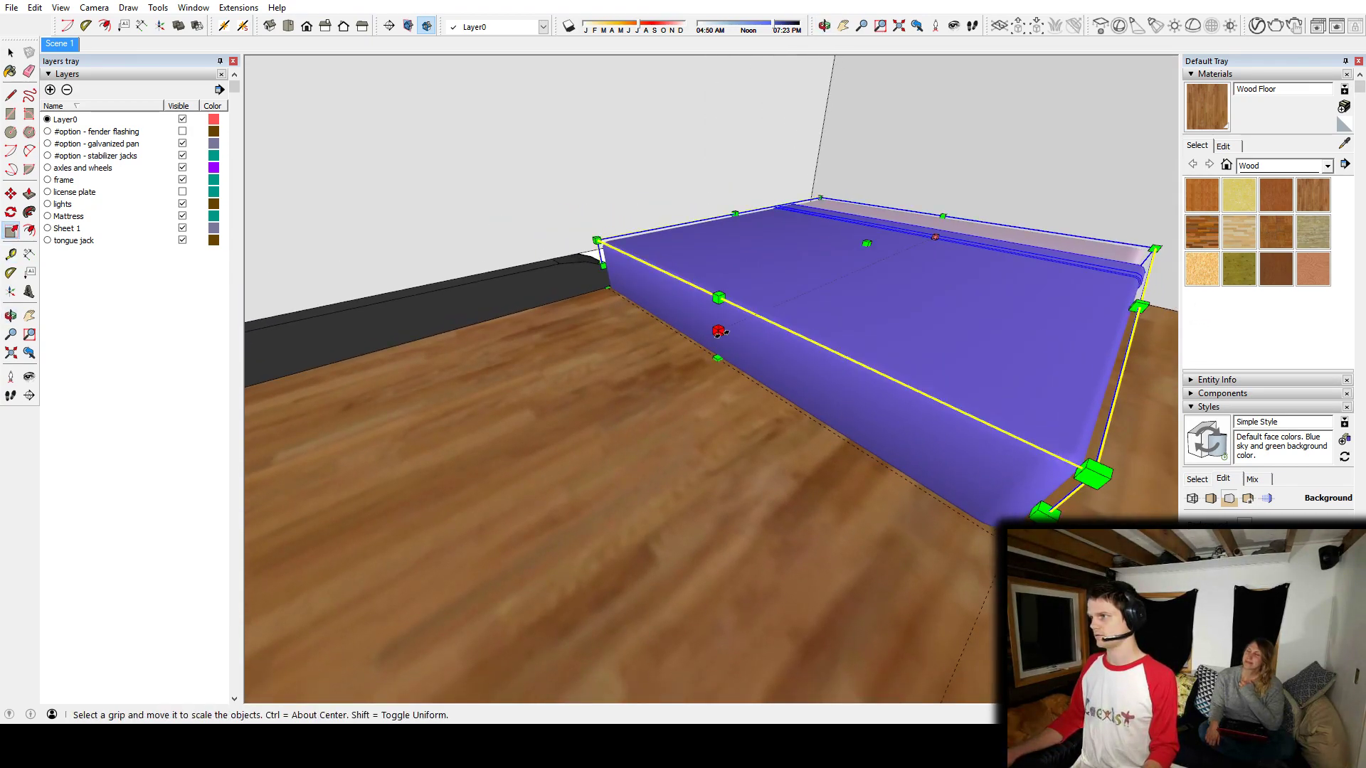
mouse_move(717, 332)
left_mouse_down()
mouse_move(637, 366)
mouse_move(717, 332)
left_mouse_up()
key("space")
Step: Rotate the mattress 90 degrees on the floor about its middle
middle_click_drag(861, 329, 971, 387)
scroll(911, 222, "down", 5)
middle_click_drag(917, 225, 893, 461)
key("ctrl+t")
middle_click_drag(672, 450, 764, 389, "shift")
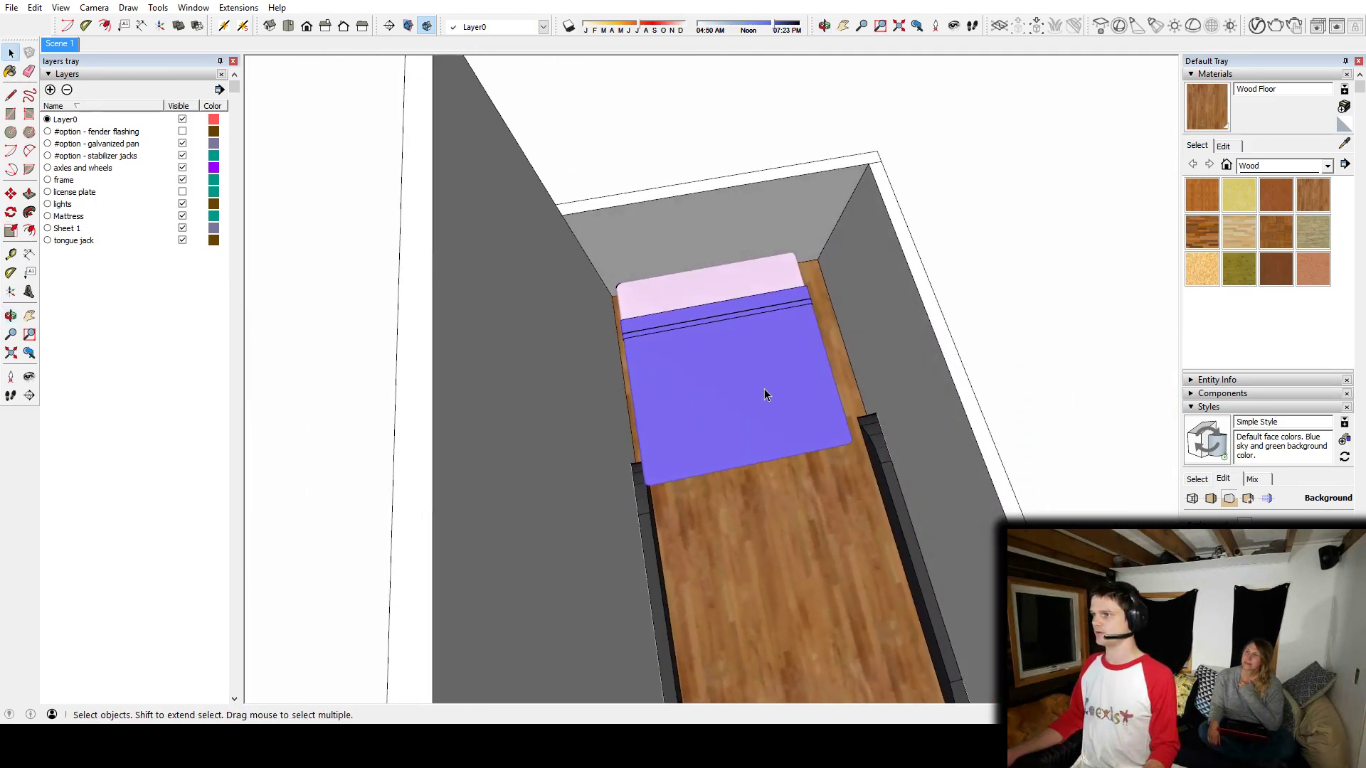
left_click(764, 389)
middle_click_drag(852, 396, 783, 405)
key("q")
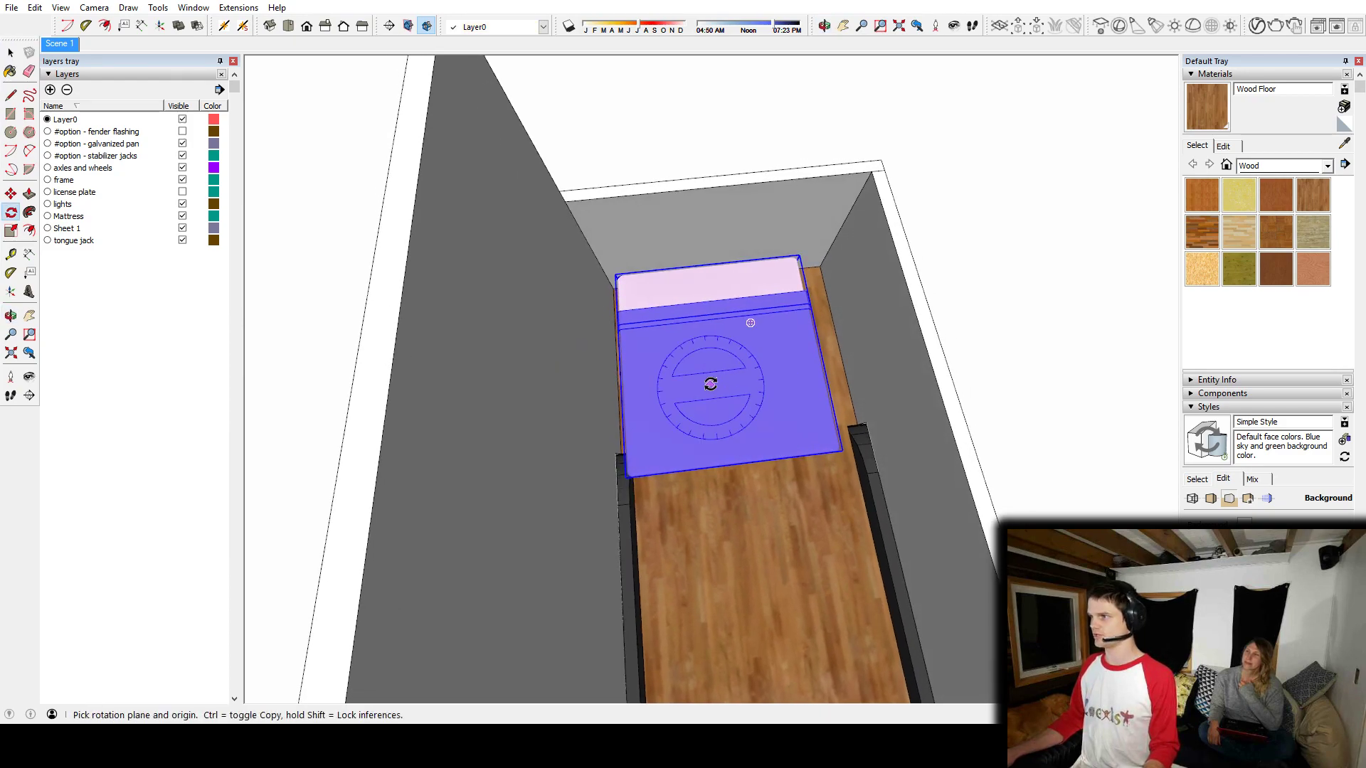
left_click(710, 385)
left_click(707, 348)
type("90")
key("Return")
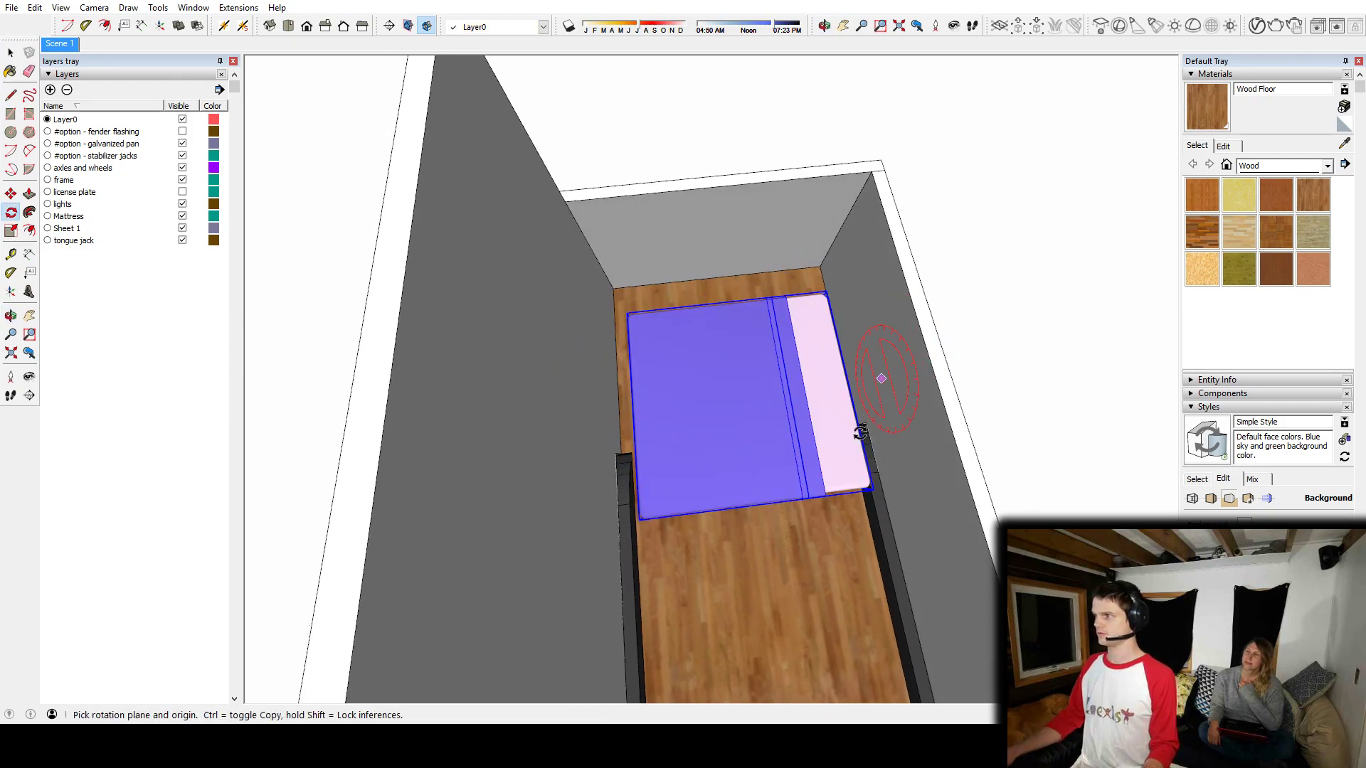
Step: Examine how the turned mattress fits between the side walls, wheel wells and end wall, and how much floor remains
middle_click_drag(880, 381, 384, 430)
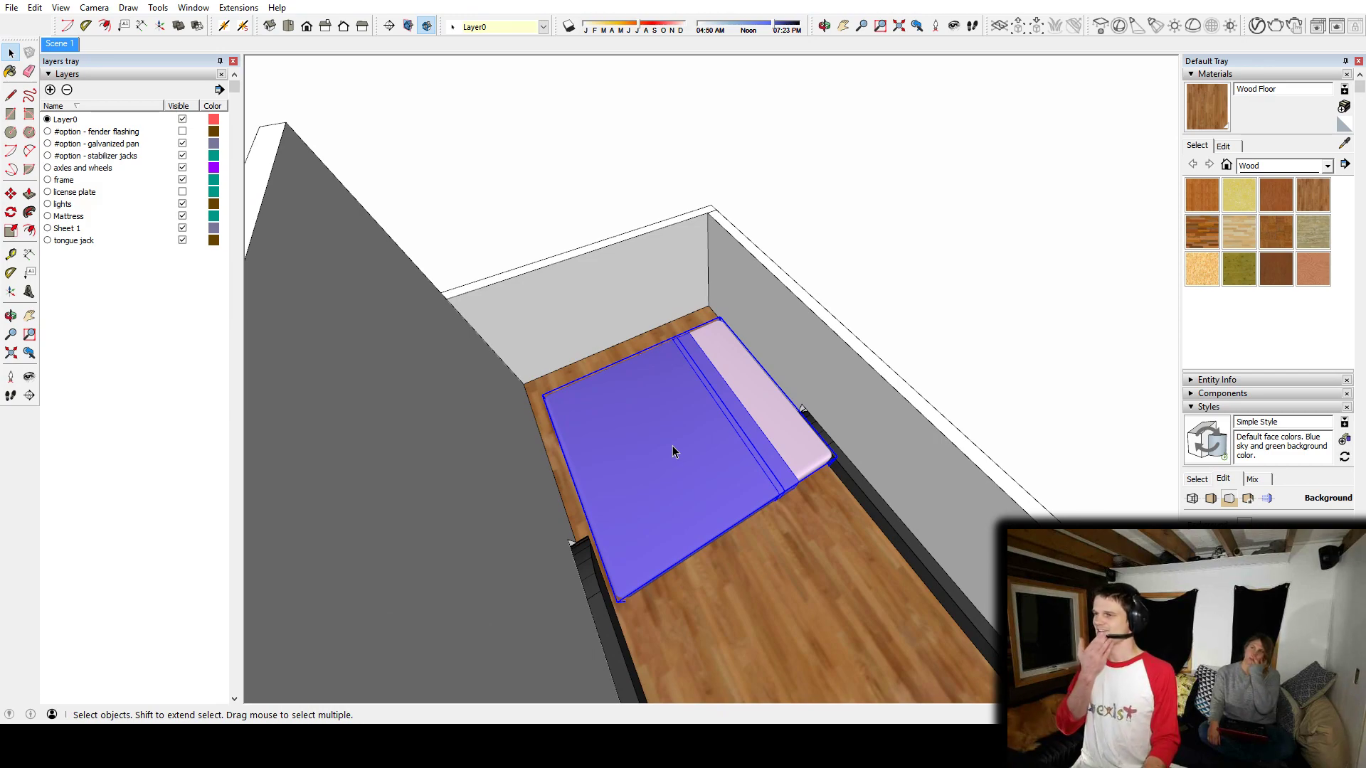
middle_click_drag(731, 426, 714, 374)
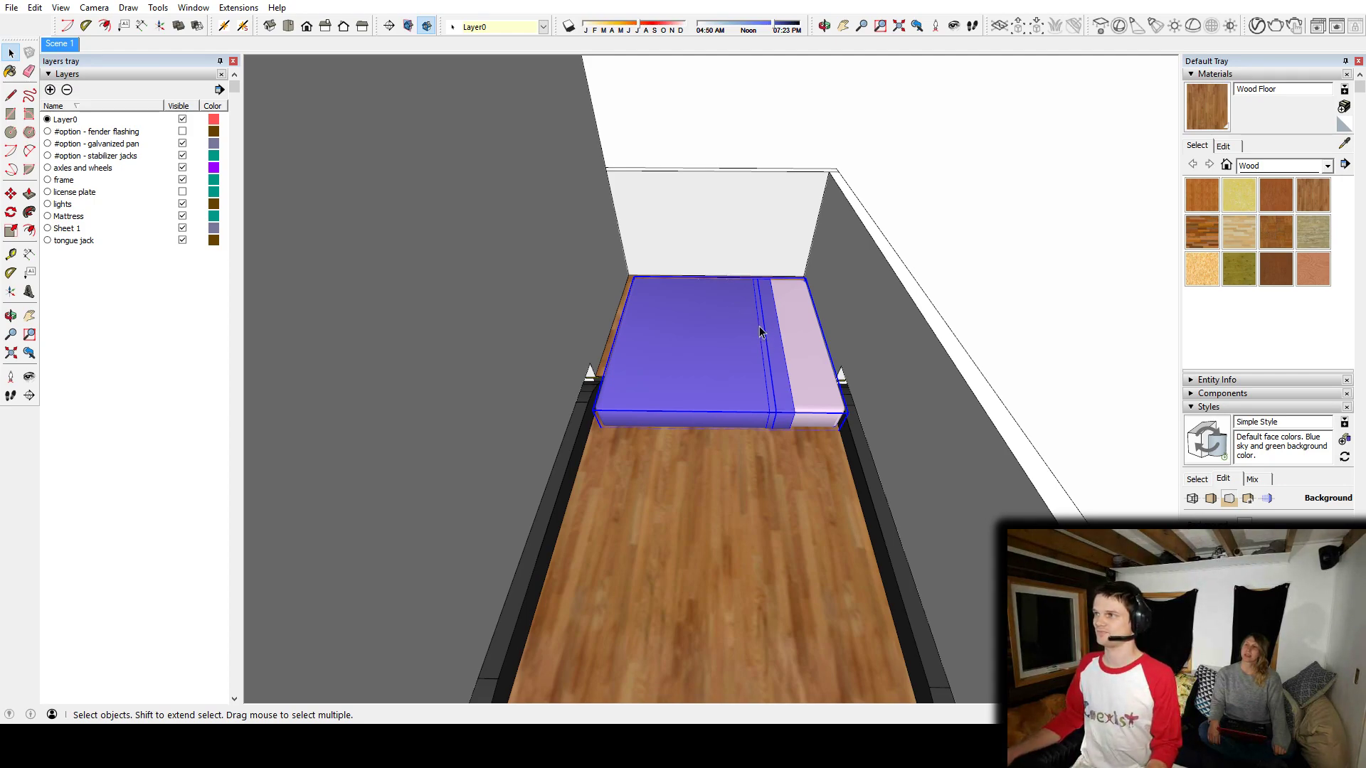
scroll(756, 330, "down", 5)
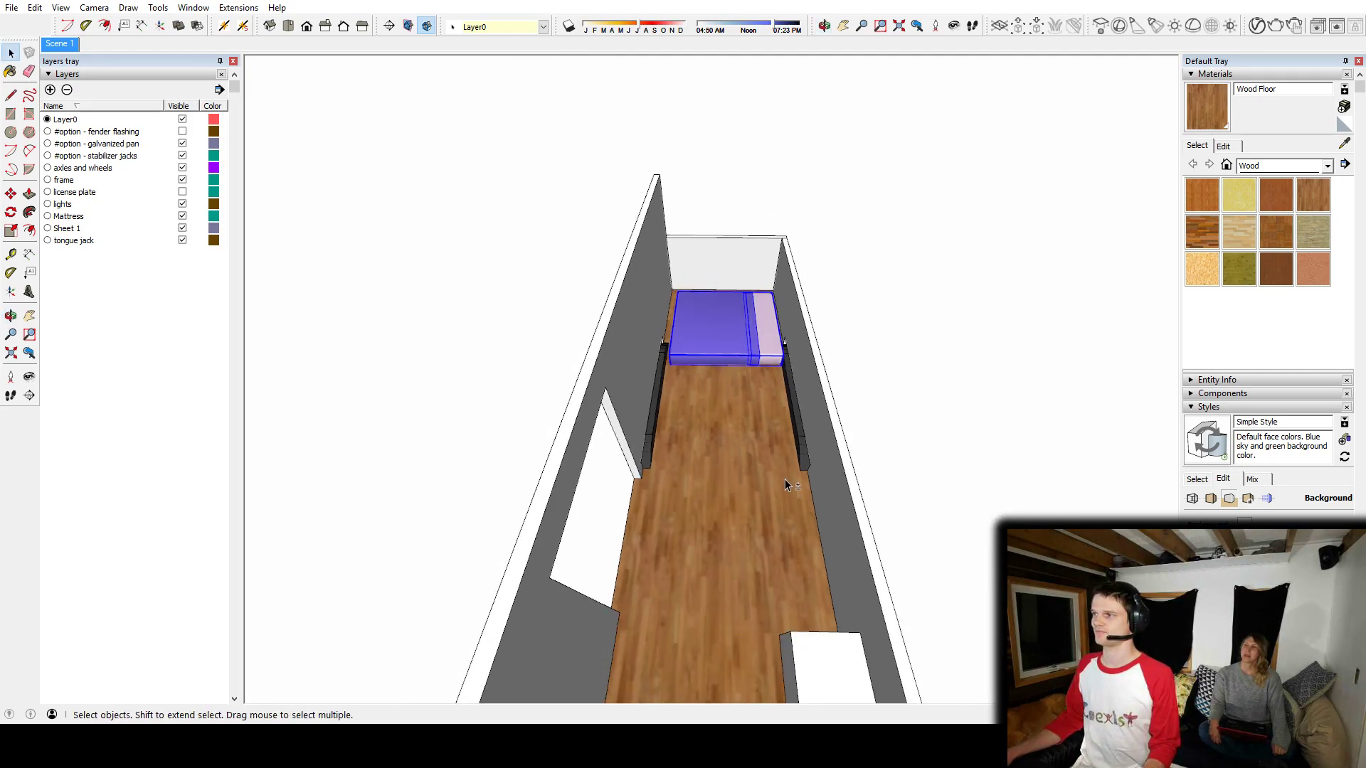
scroll(784, 479, "up", 3)
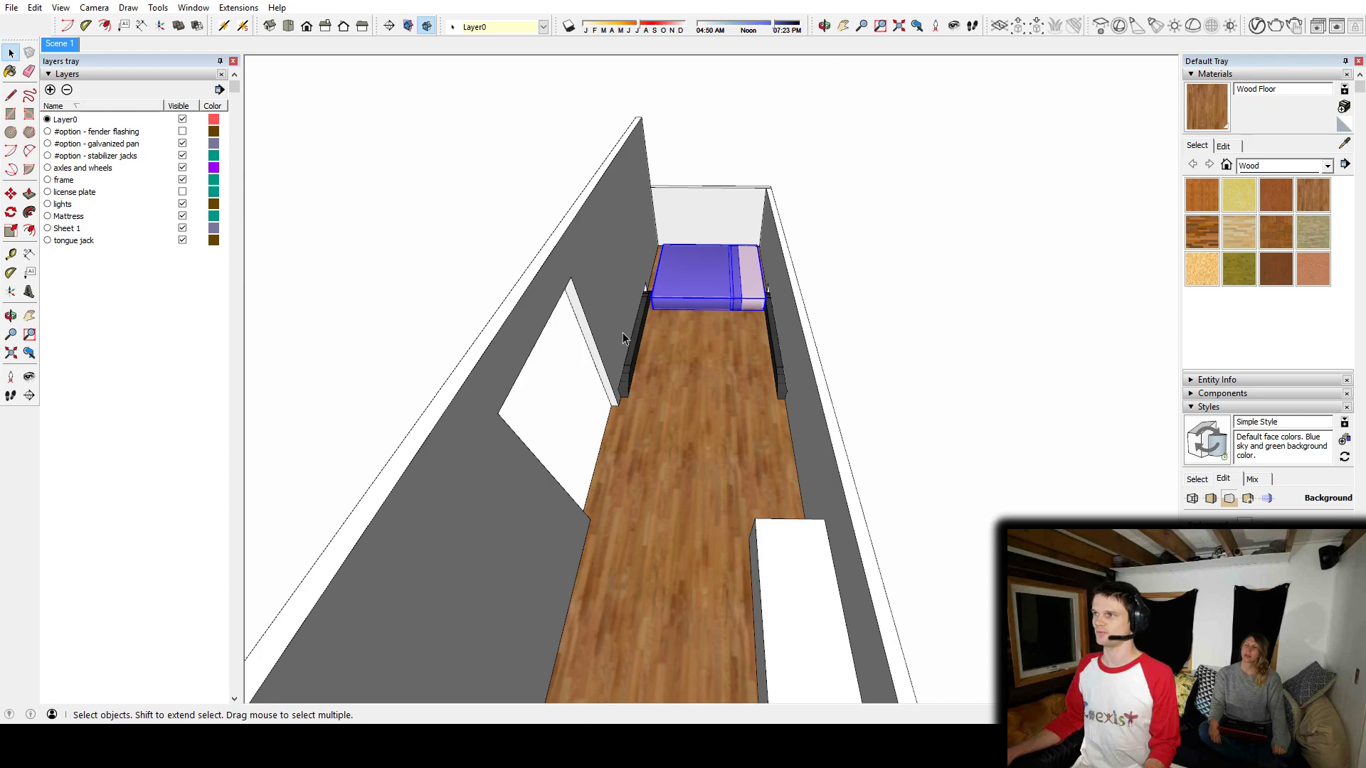
middle_click_drag(642, 402, 808, 370)
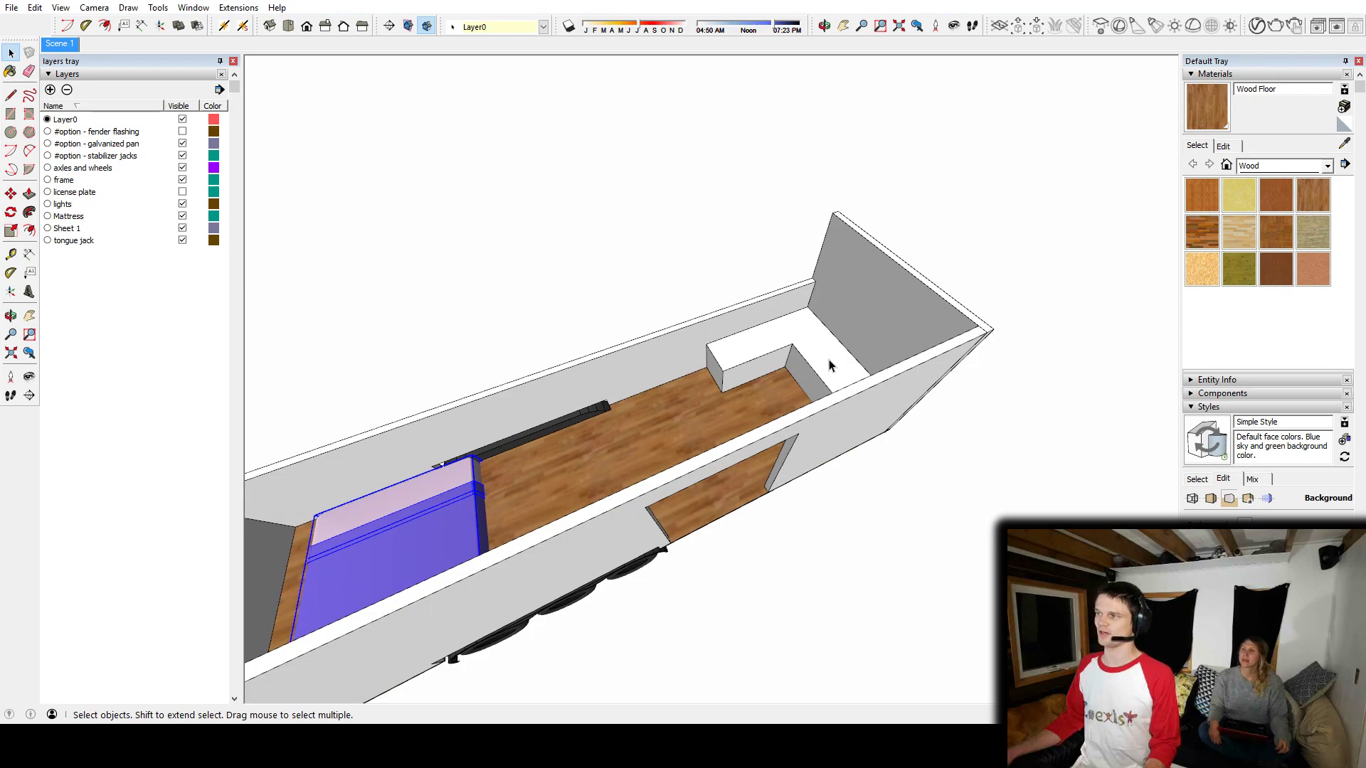
middle_click_drag(816, 349, 755, 354)
scroll(688, 320, "up", 10)
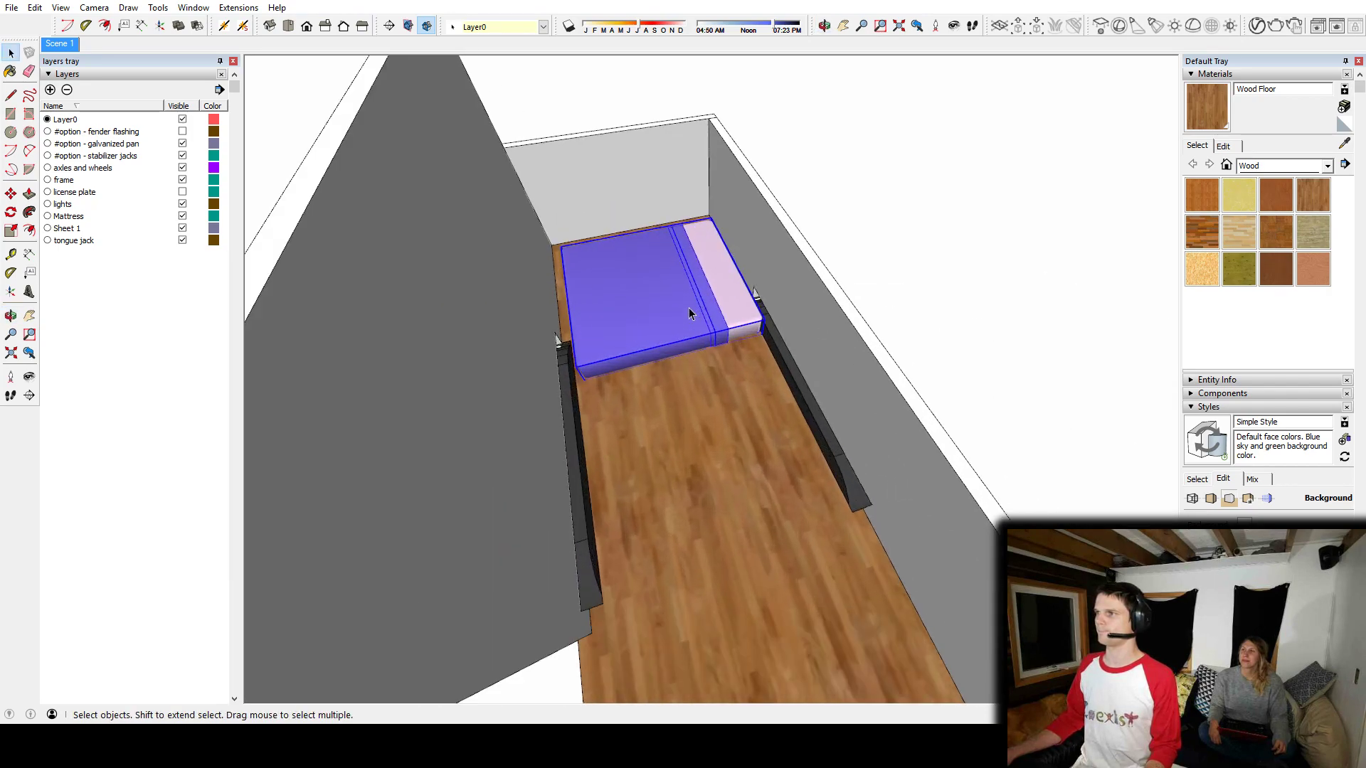
scroll(684, 356, "down", 10)
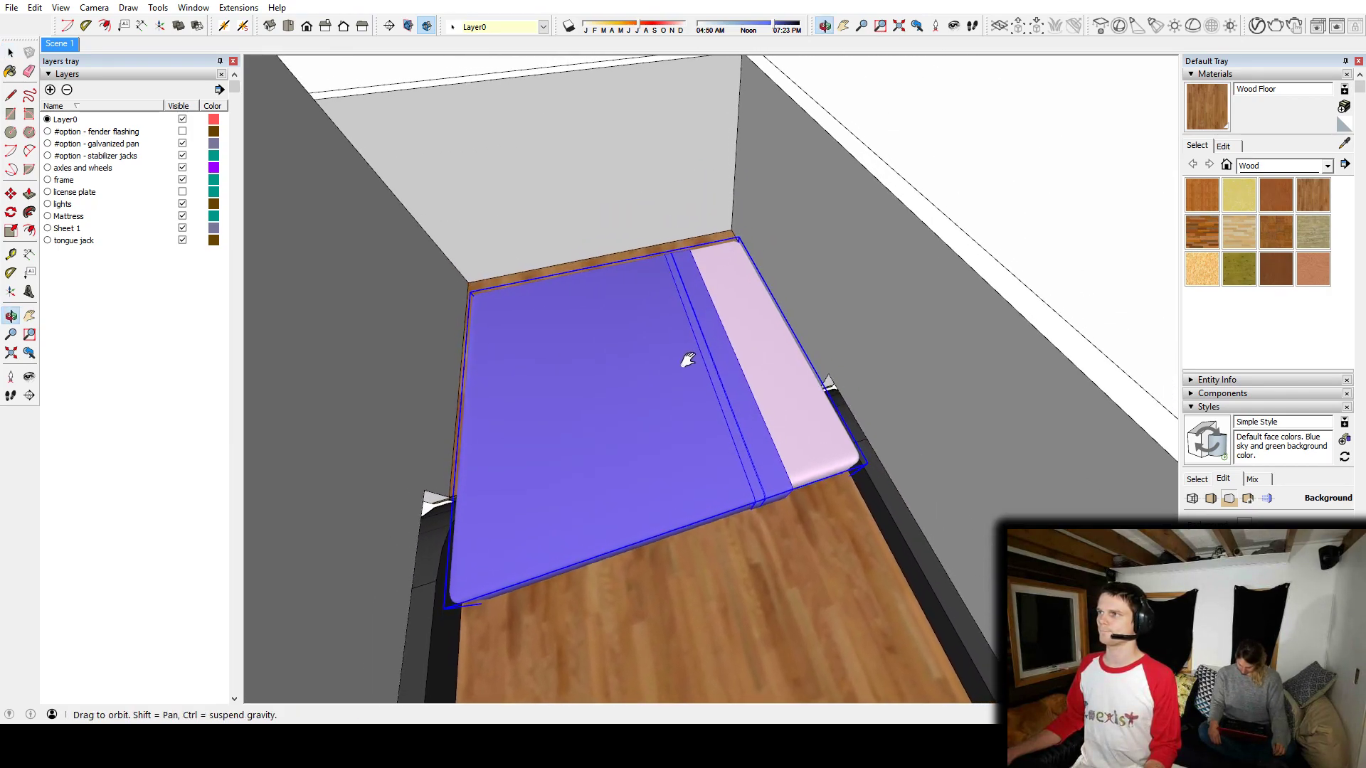
mouse_move(684, 377)
middle_mouse_down()
mouse_move(1002, 399)
mouse_move(612, 387)
mouse_move(659, 377)
middle_mouse_up()
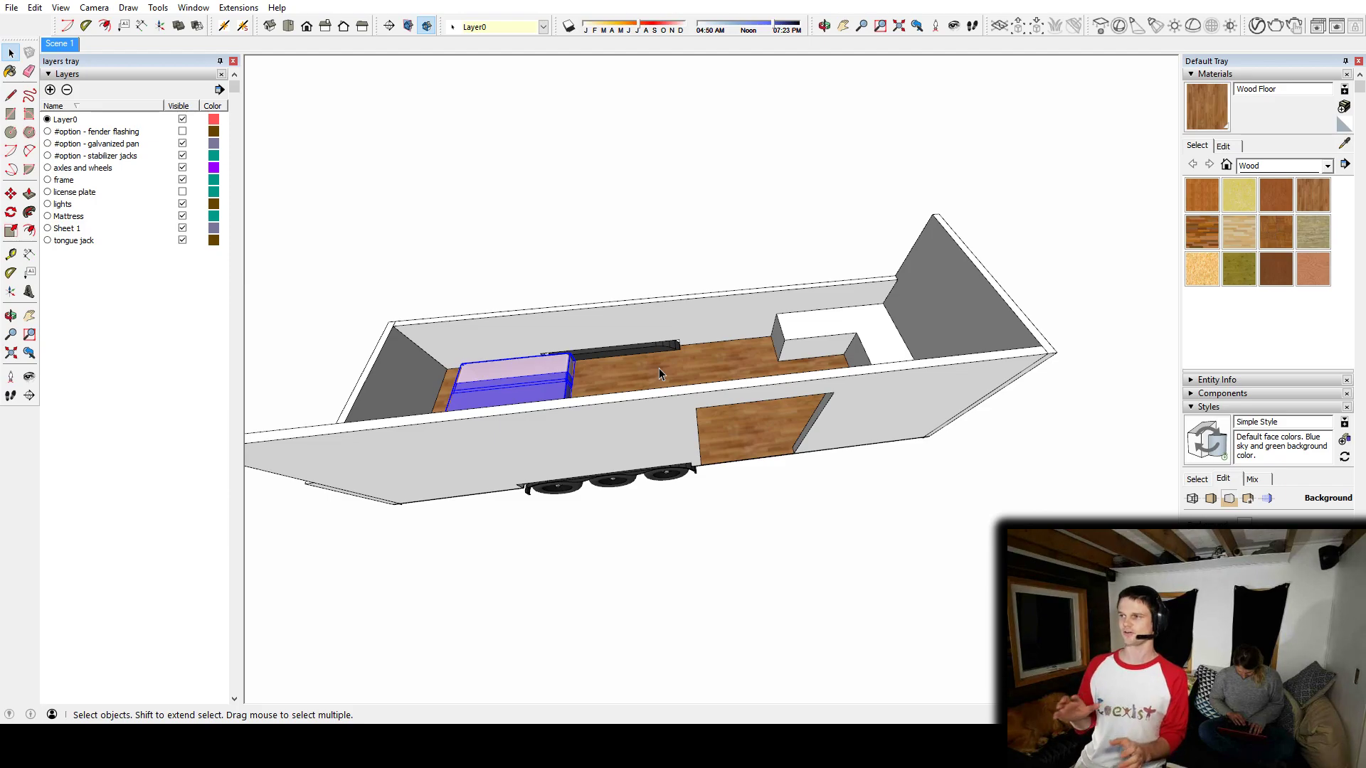
middle_click_drag(659, 368, 729, 379)
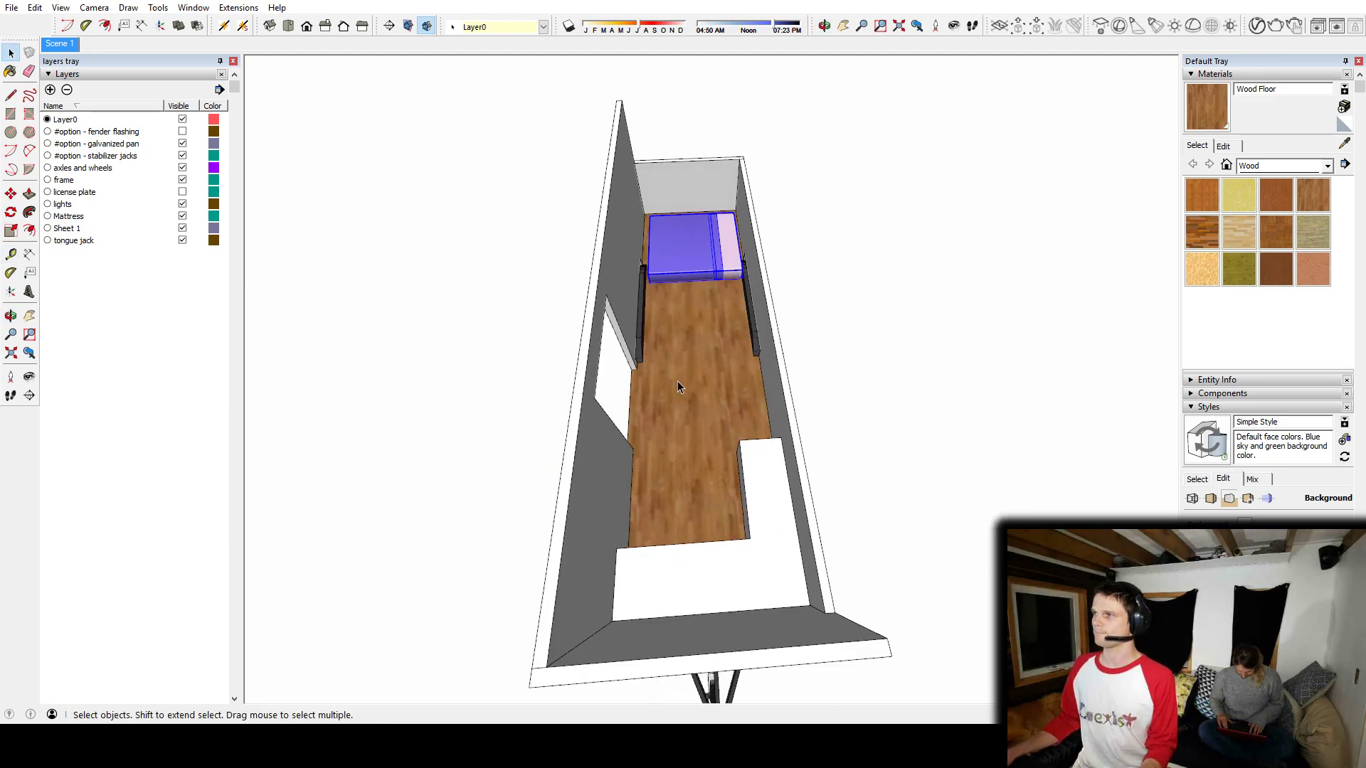
Step: Delete the L-shaped bench at the end of the house opposite the mattress
middle_click_drag(677, 381, 963, 442)
middle_click_drag(839, 420, 1010, 370)
scroll(681, 398, "up", 5)
mouse_move(711, 406)
middle_mouse_down("shift")
mouse_move(789, 365)
mouse_move(1040, 298)
mouse_move(725, 393)
middle_mouse_up("shift")
left_click(714, 396)
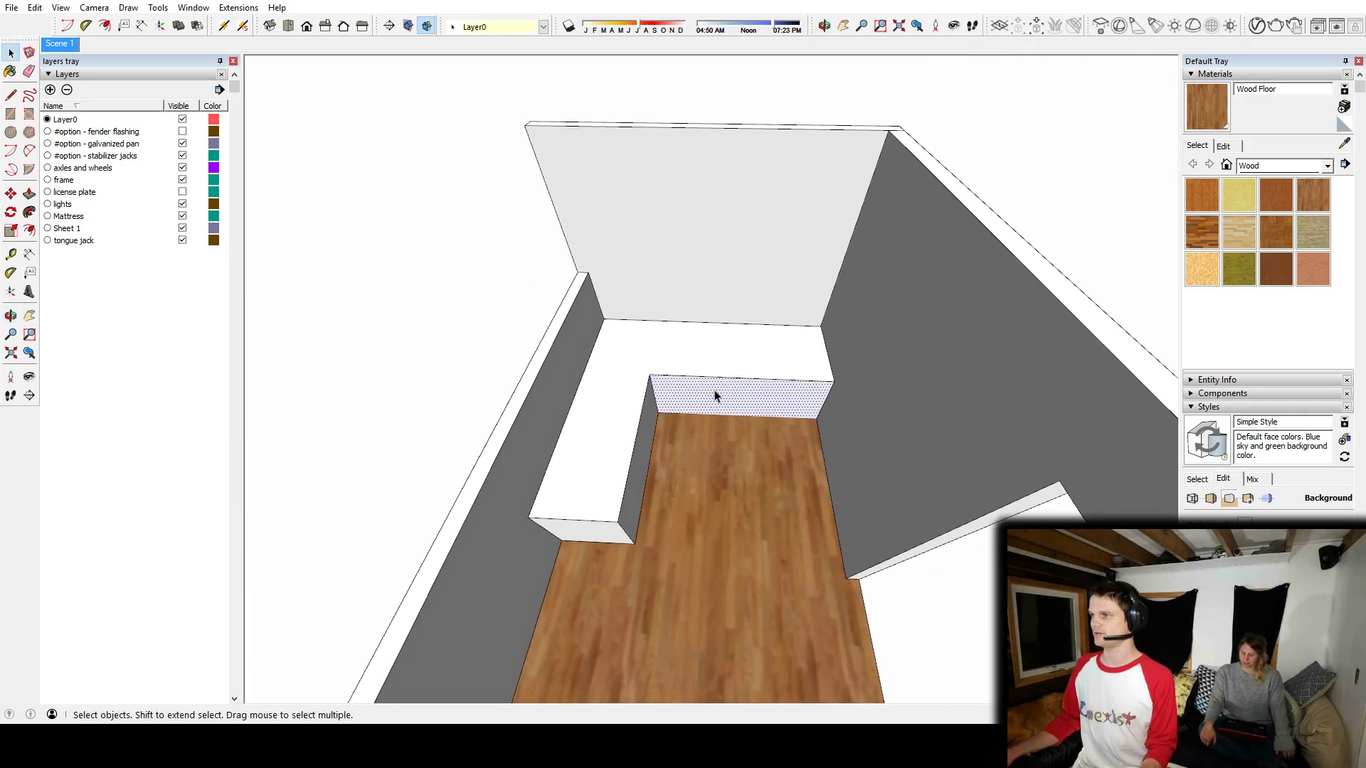
triple_click(712, 393)
key("Delete")
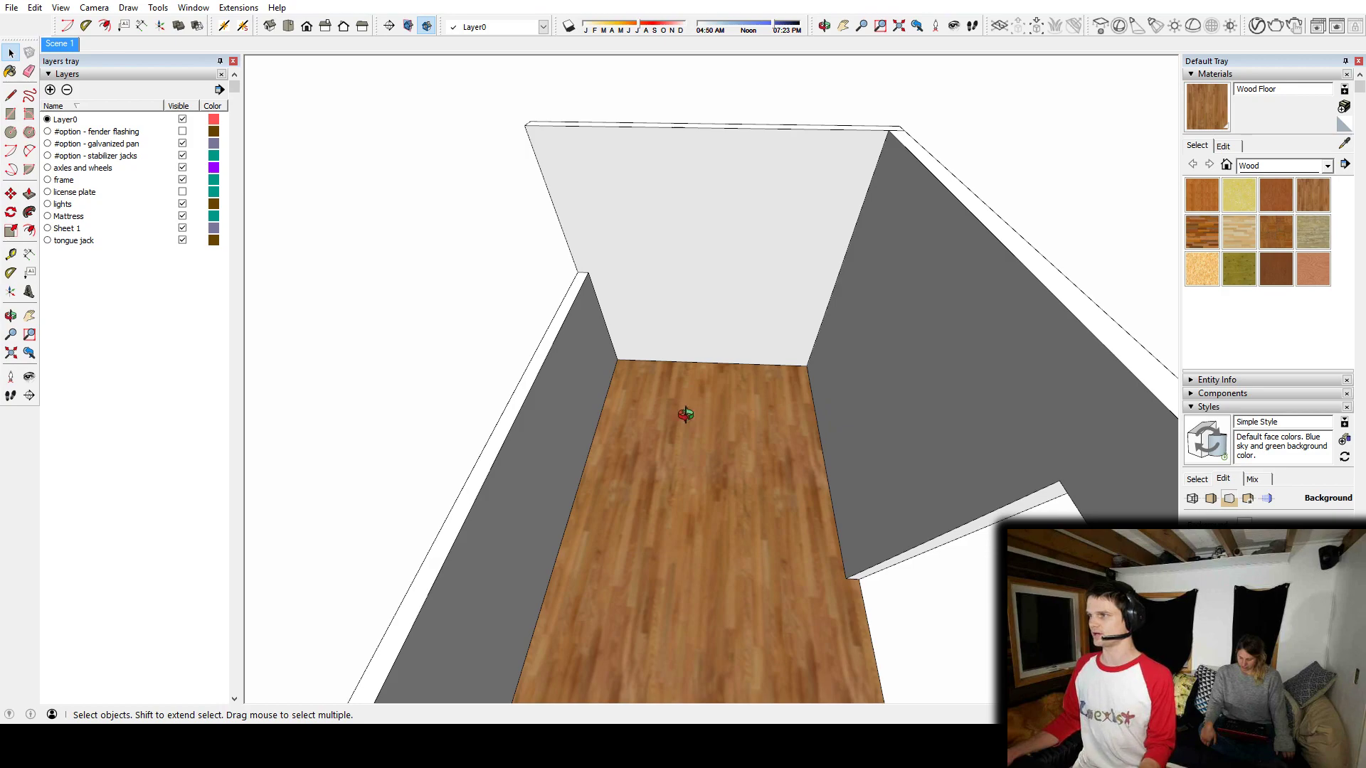
Step: Search the 3D Warehouse for "shower" and look over the listed models
middle_click_drag(685, 413, 744, 441)
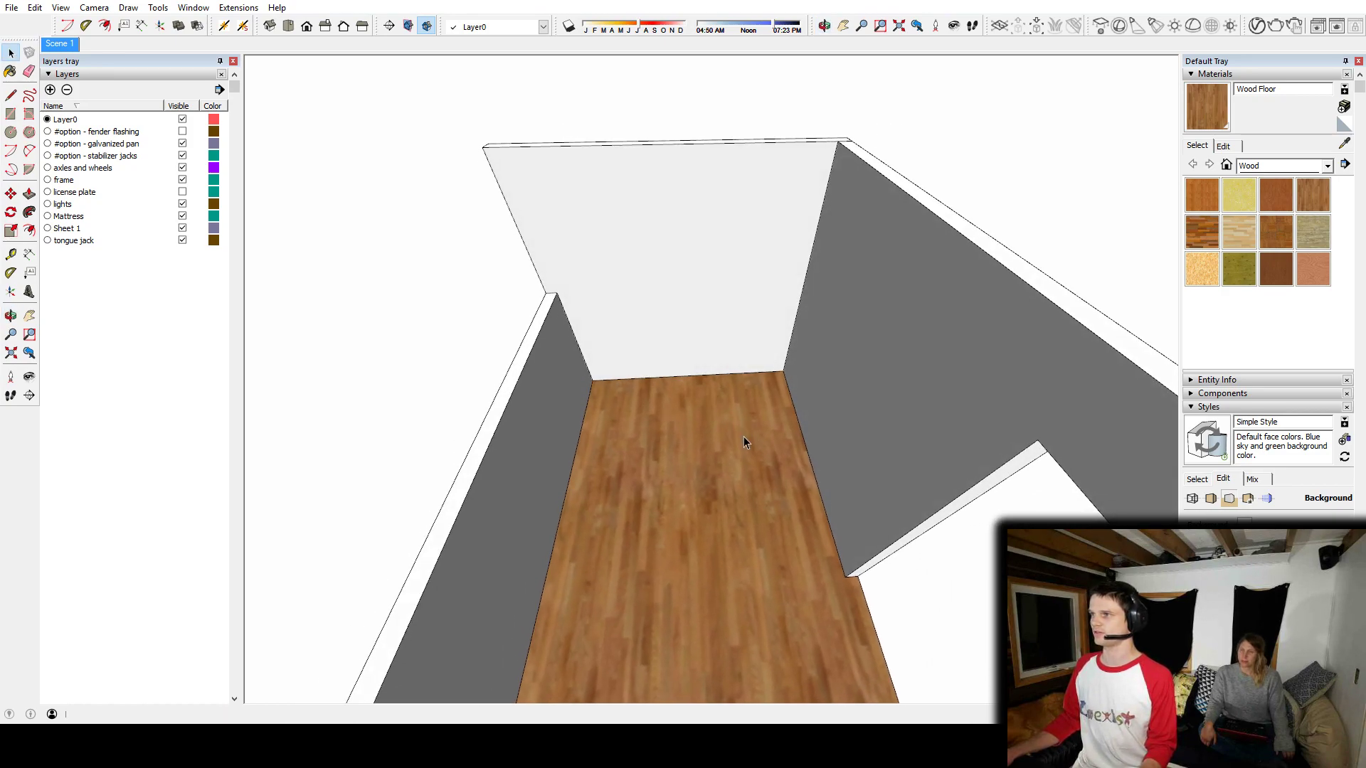
key("w")
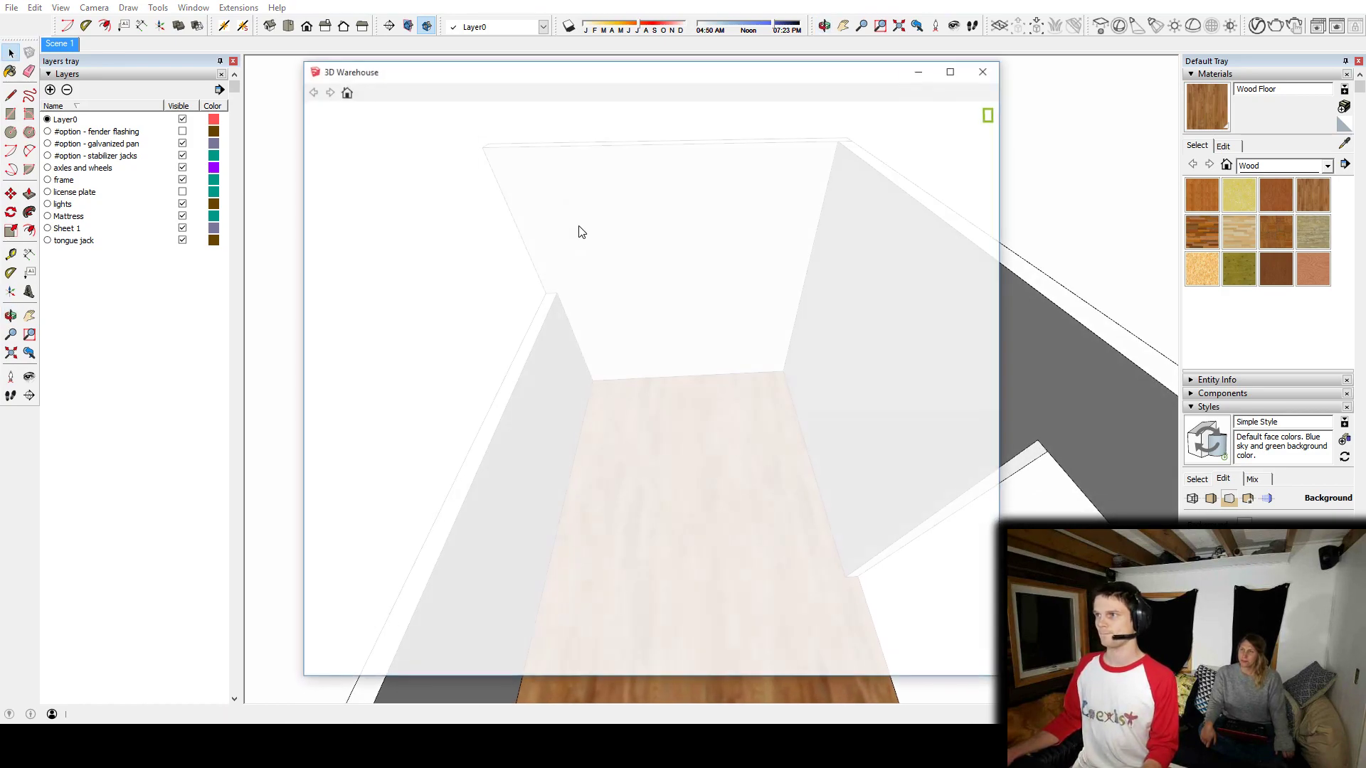
left_click(387, 111)
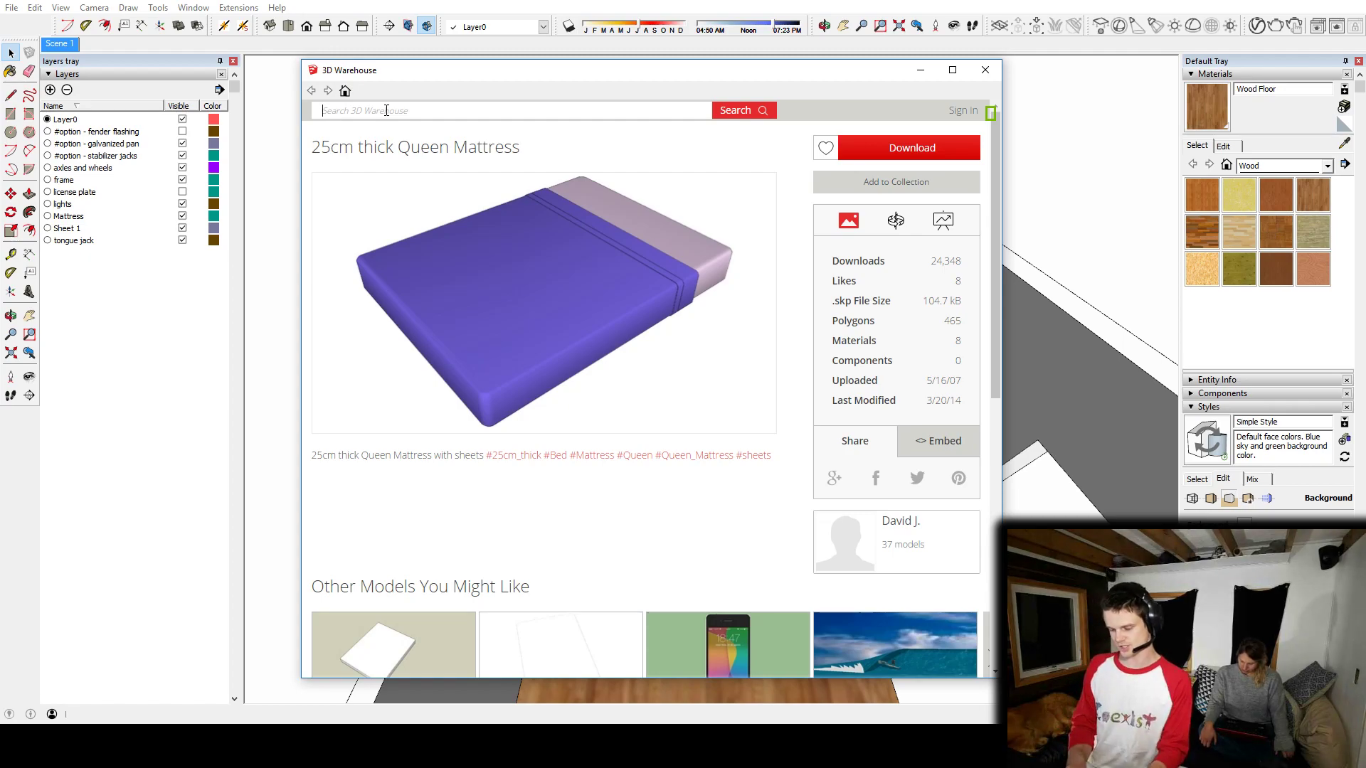
type("shower")
key("Return")
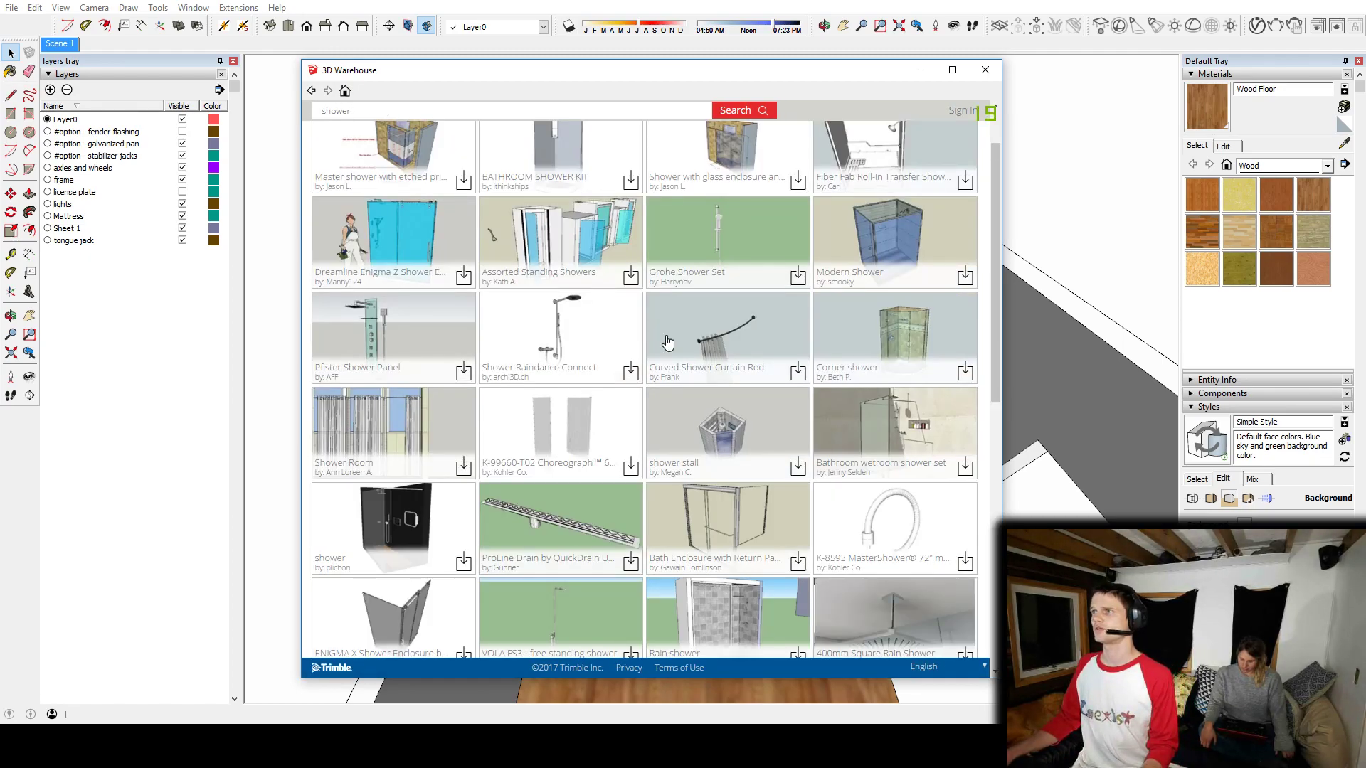
scroll(687, 318, "up", 1)
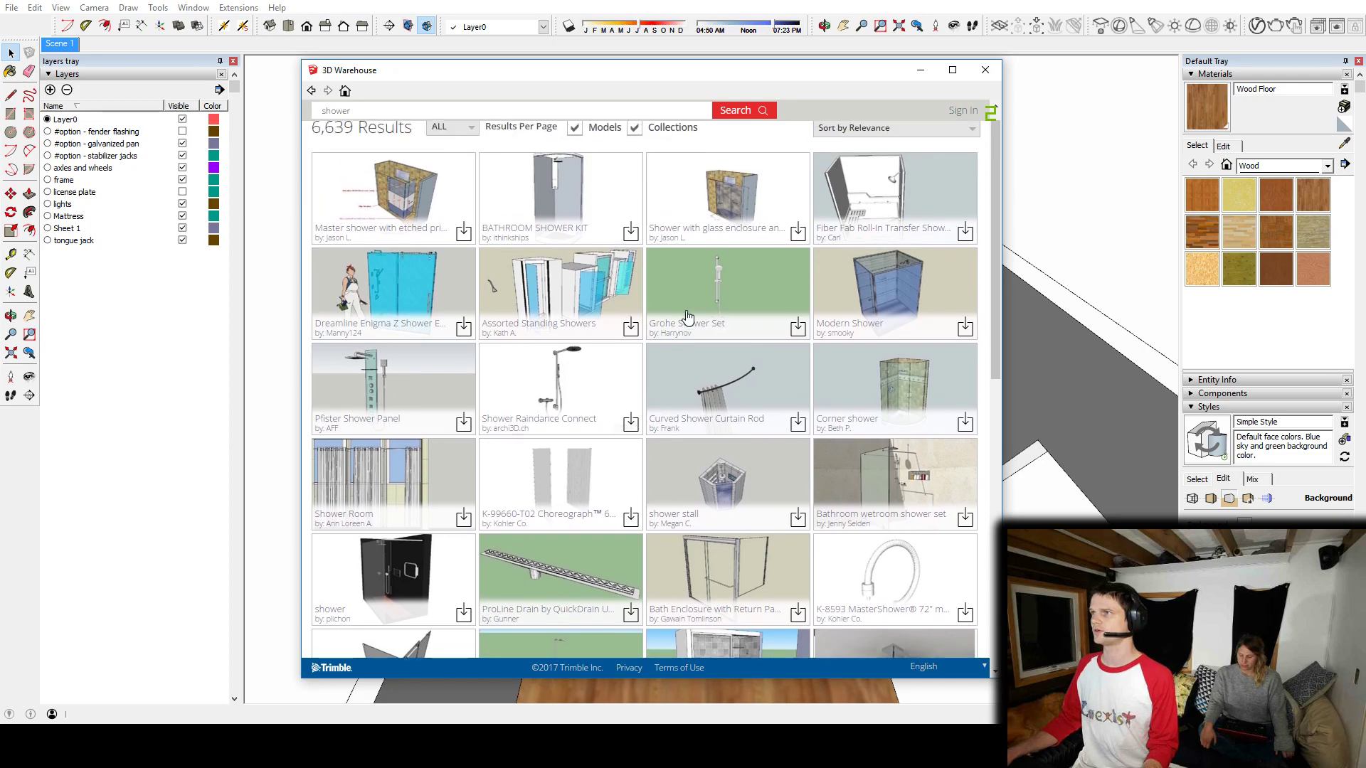
Step: Download the BATHROOM SHOWER KIT into the model and place it on the floor where the bench end is cleared
left_click(561, 186)
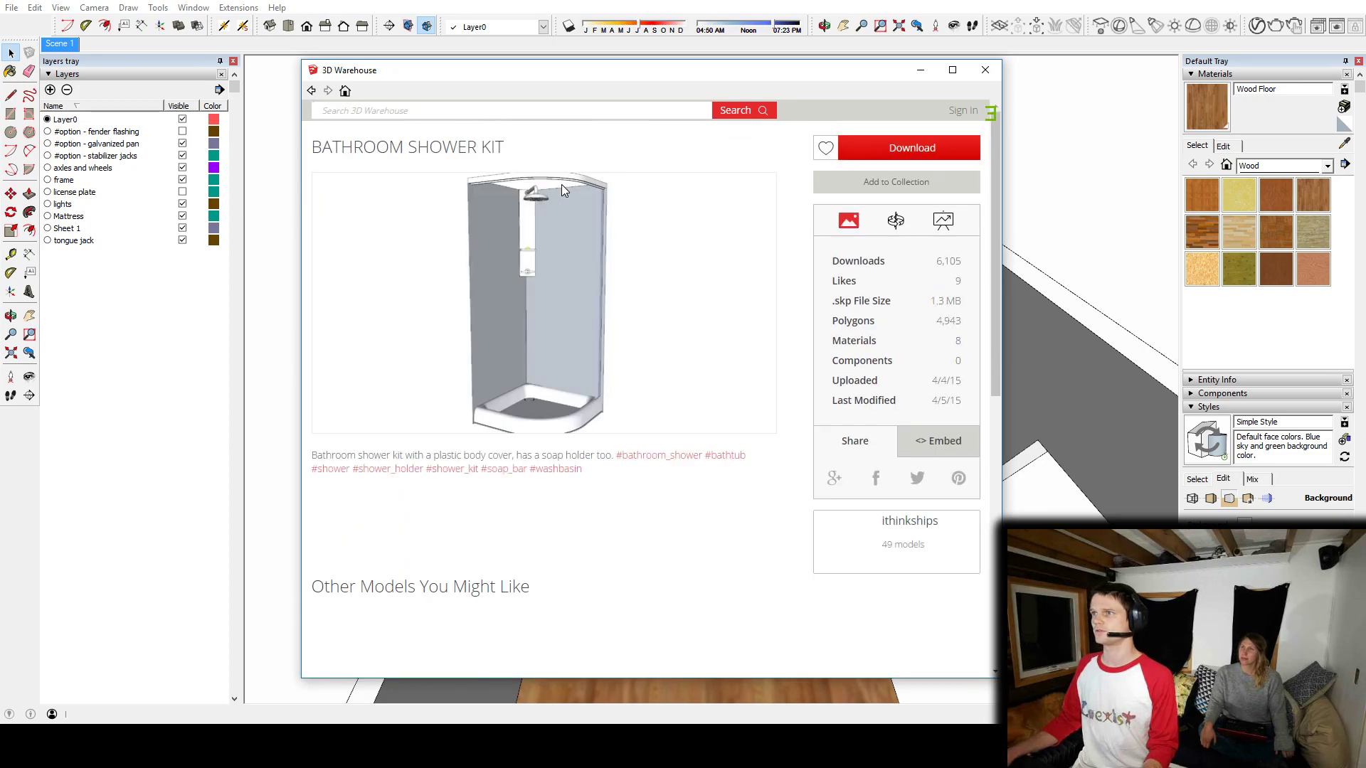
left_click(943, 153)
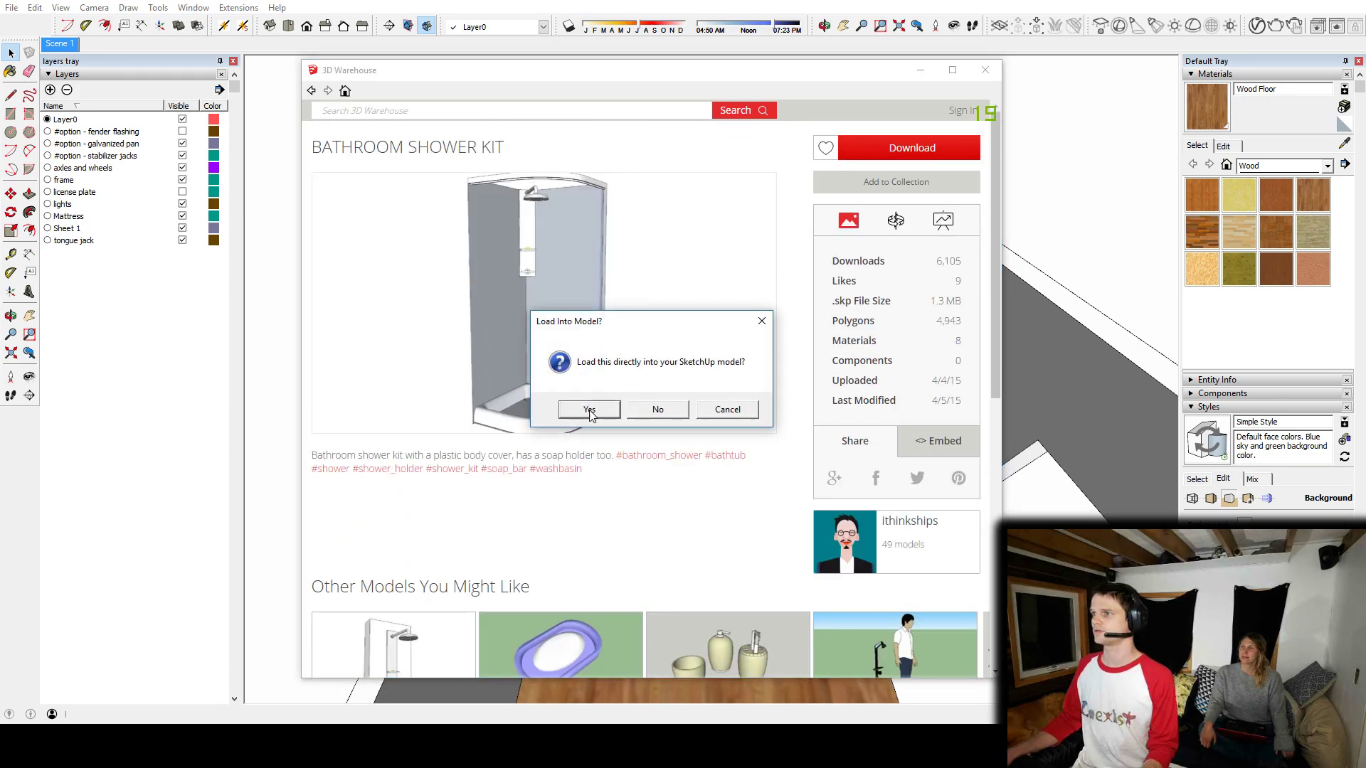
left_click(598, 406)
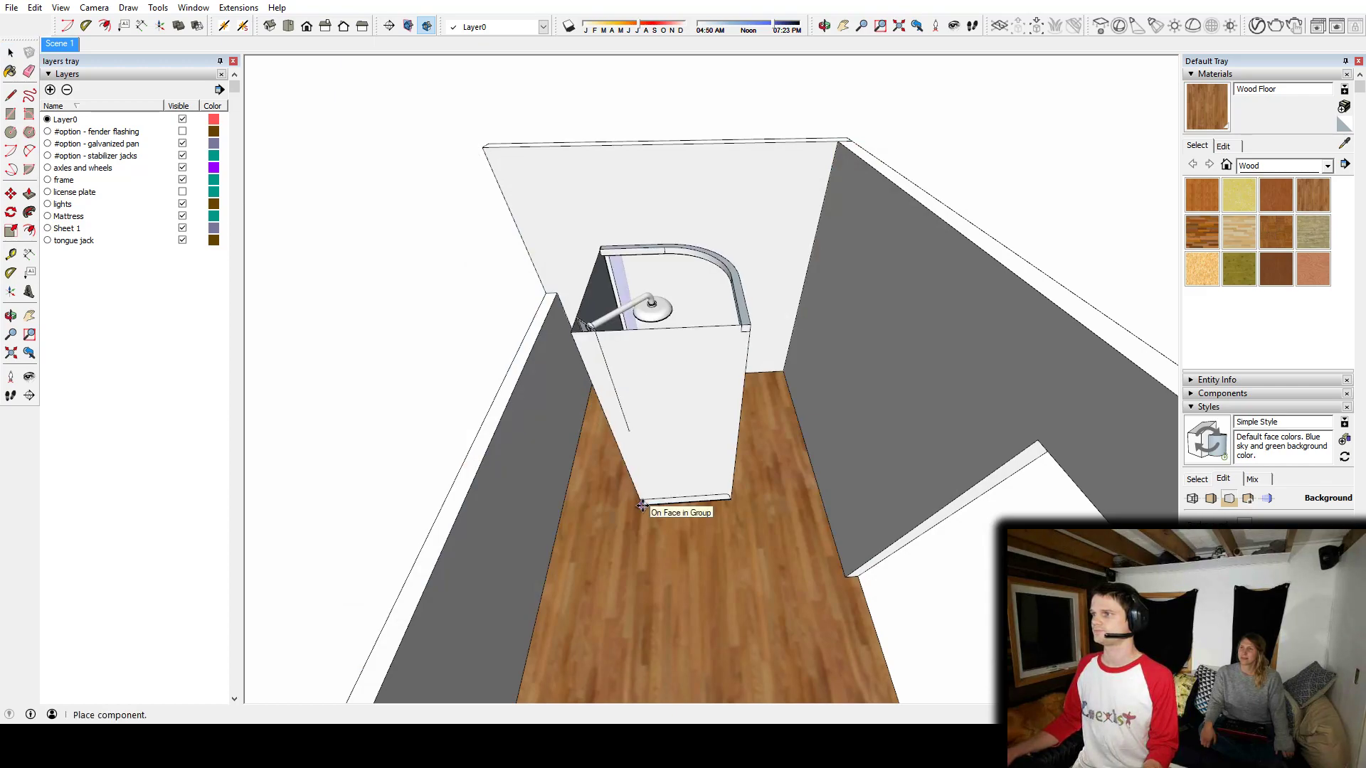
scroll(642, 506, "down", 3)
left_click(652, 519)
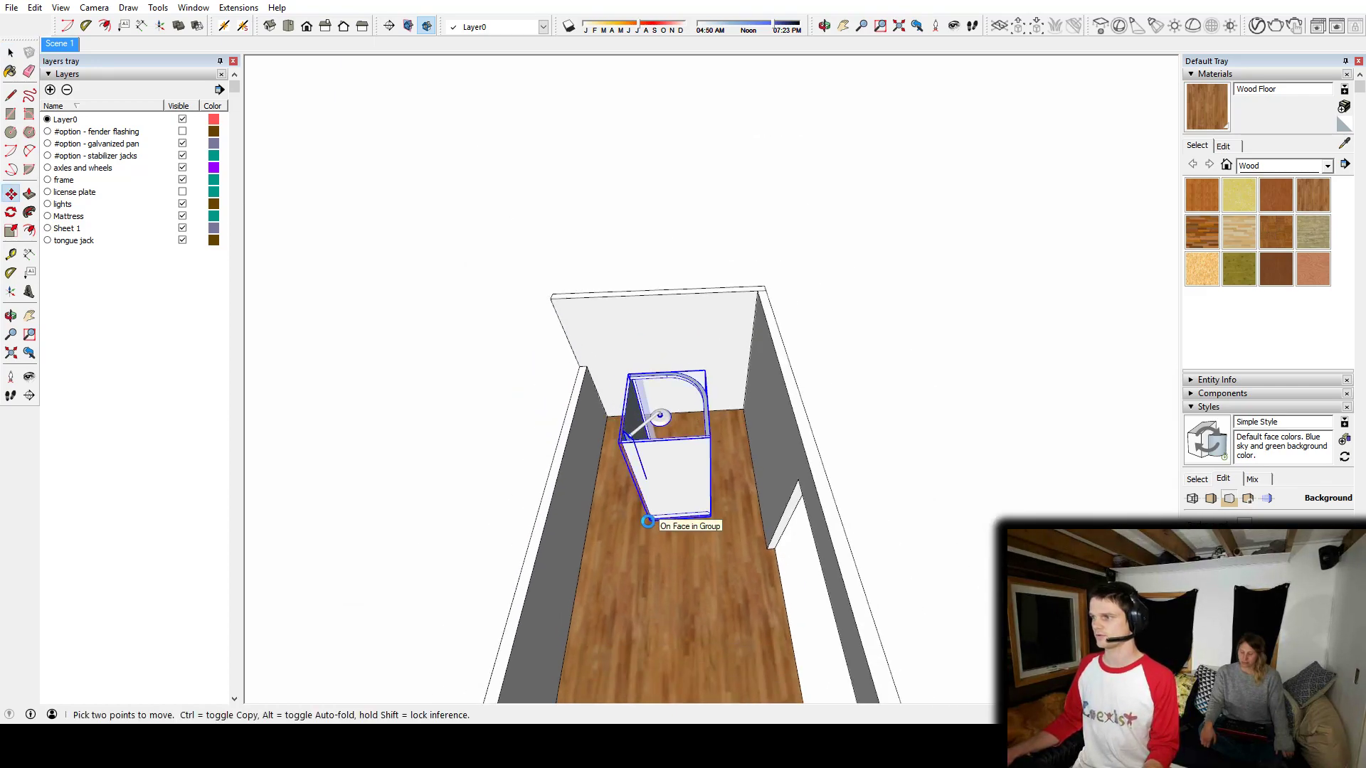
Step: Rotate the shower kit on the floor so its curved front faces the mattress end, away from the doorway wall
middle_click_drag(648, 521, 676, 521)
key("q")
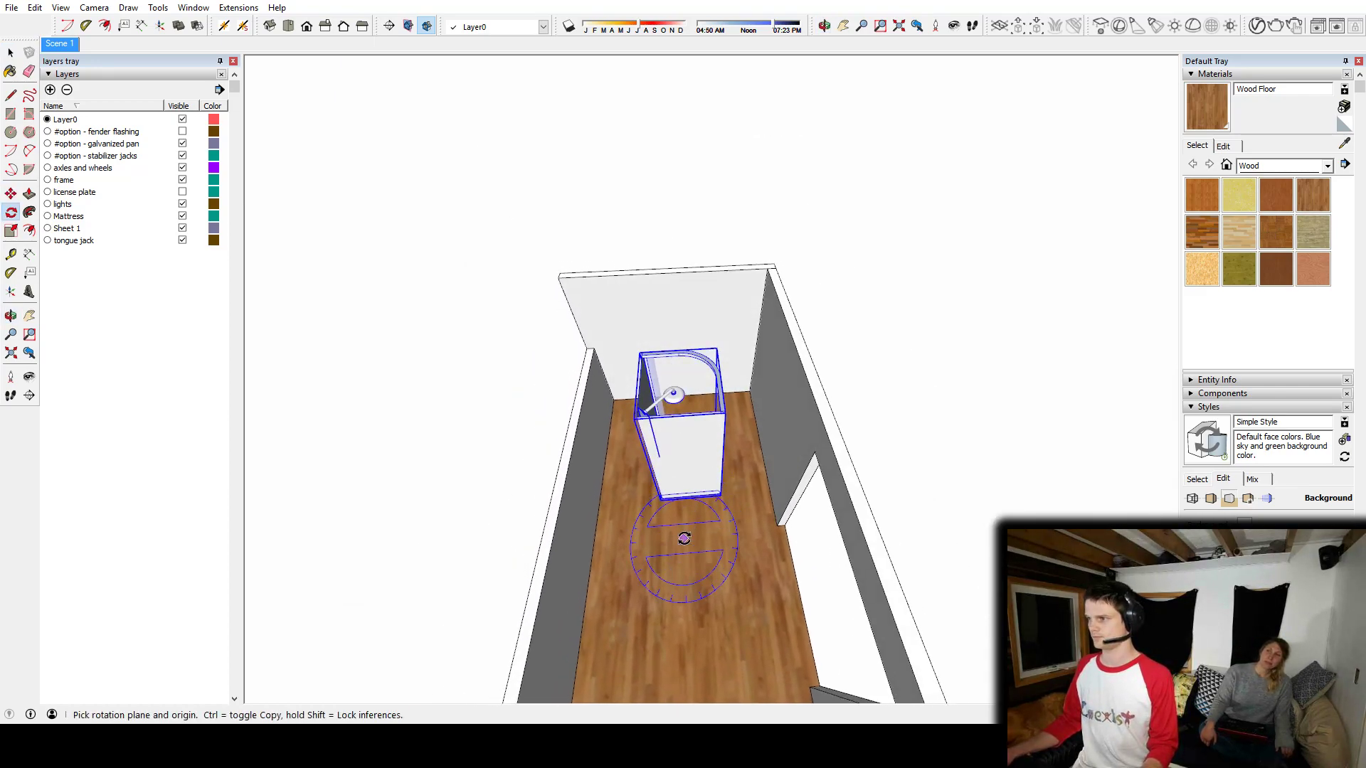
left_click(681, 521)
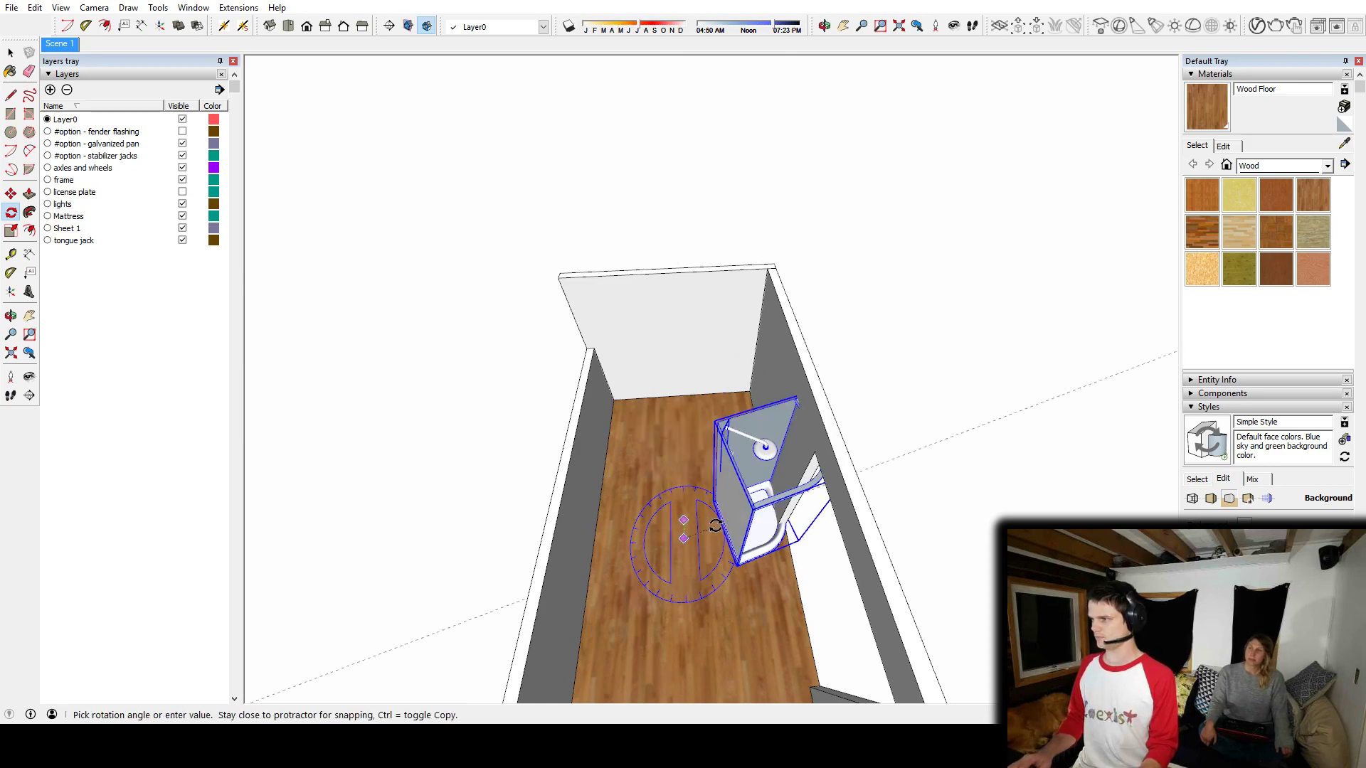
left_click(714, 532)
middle_click_drag(714, 532, 715, 530)
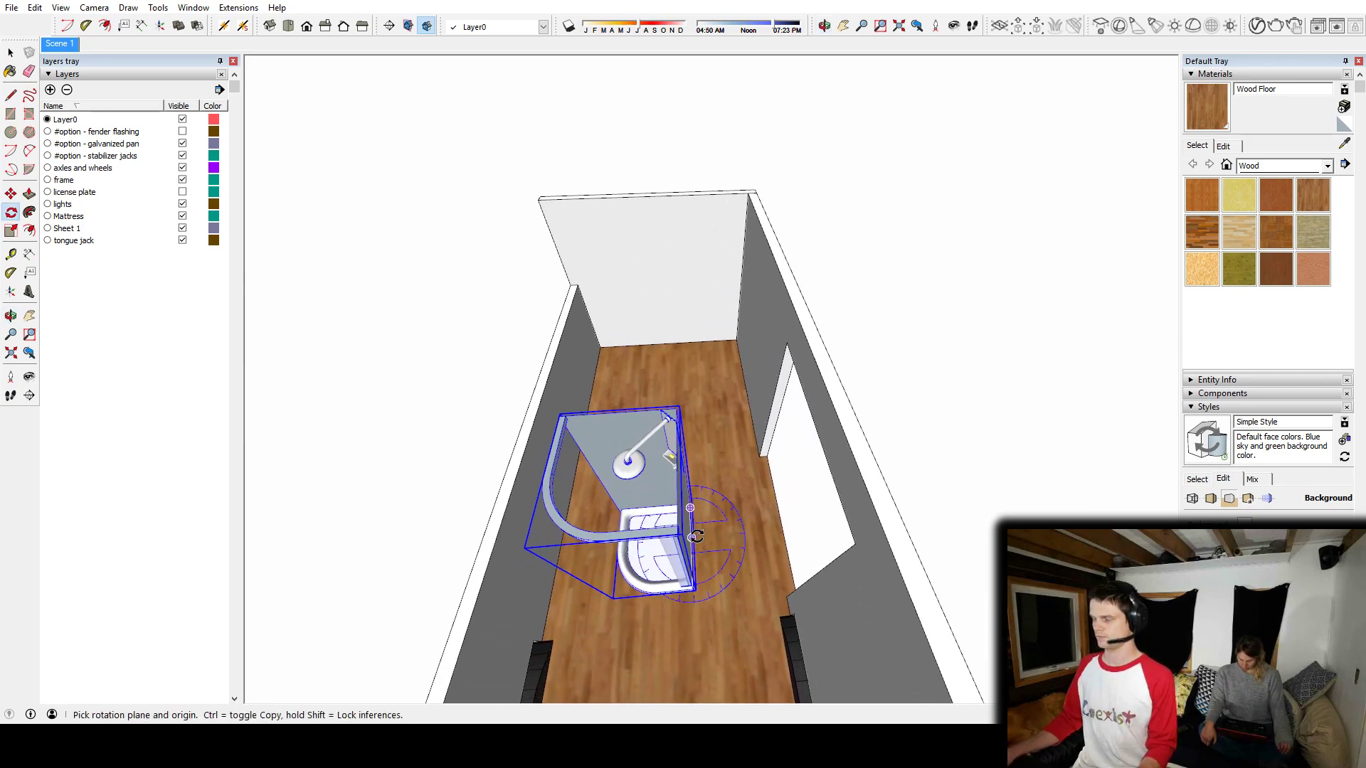
key("m")
middle_click_drag(620, 475, 754, 455)
key("space")
Step: Paint the shower kit's two wall panels with the CERAMIC material sampled from its tray
scroll(755, 456, "up", 3)
double_click(673, 461)
key("b")
left_click(712, 540, "alt")
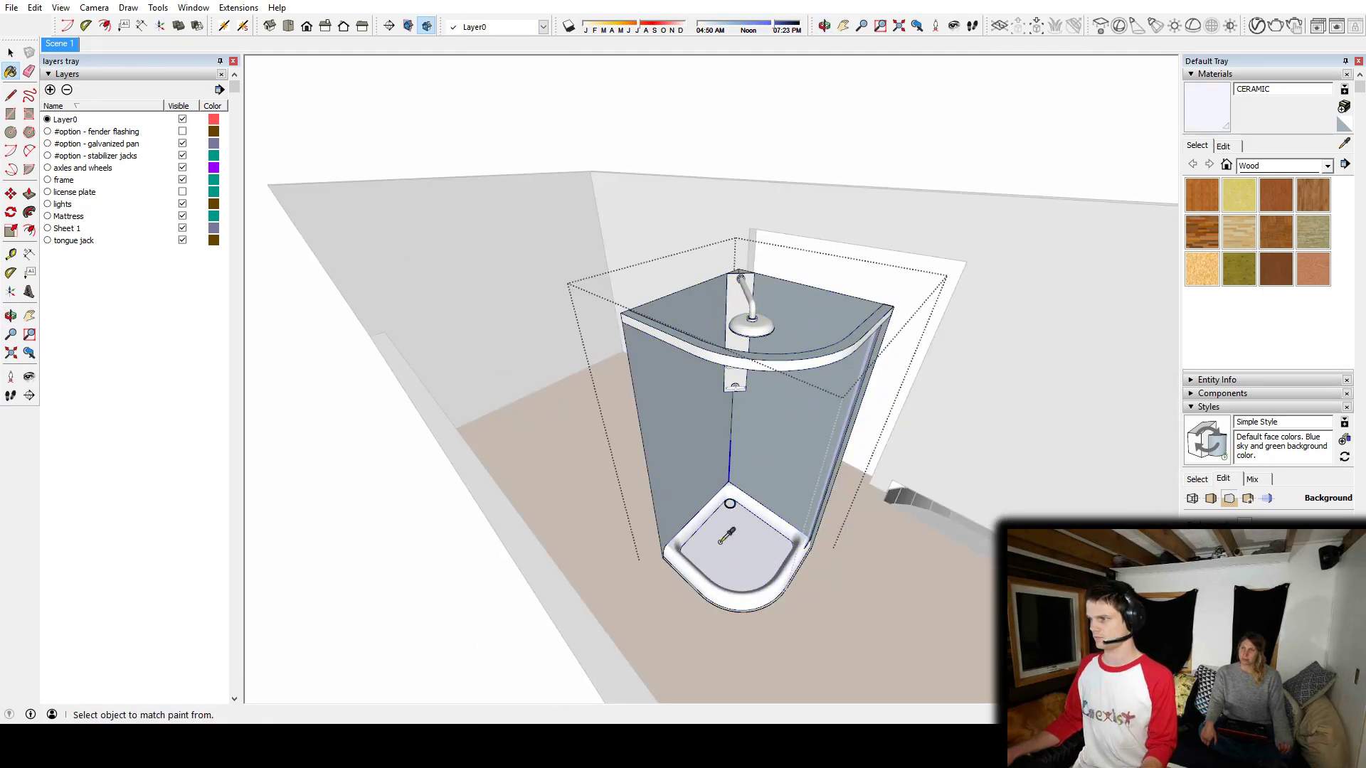
left_click(701, 459)
left_click(797, 447)
key("Escape")
Step: Push/Pull the outer faces of the shower kit's wall panels to thicken them, and leave the group
key("o")
left_click_drag(691, 403, 925, 410)
middle_click_drag(925, 410, 847, 378)
scroll(932, 400, "up", 3)
middle_click_drag(712, 426, 816, 414, "shift")
double_click(766, 414)
key("p")
left_click_drag(817, 406, 811, 407)
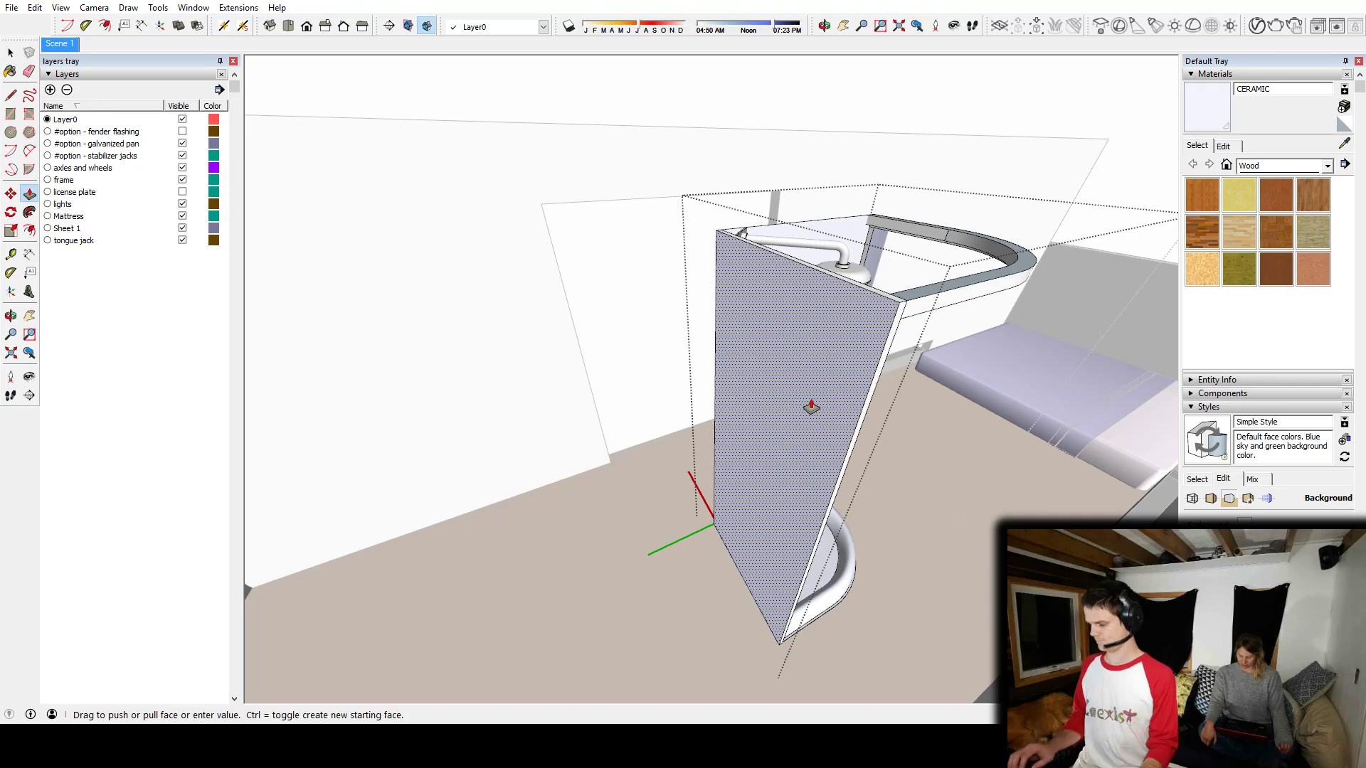
middle_click_drag(643, 377, 896, 463)
left_click_drag(743, 414, 766, 414)
middle_click_drag(766, 414, 600, 503)
key("space")
key("Escape")
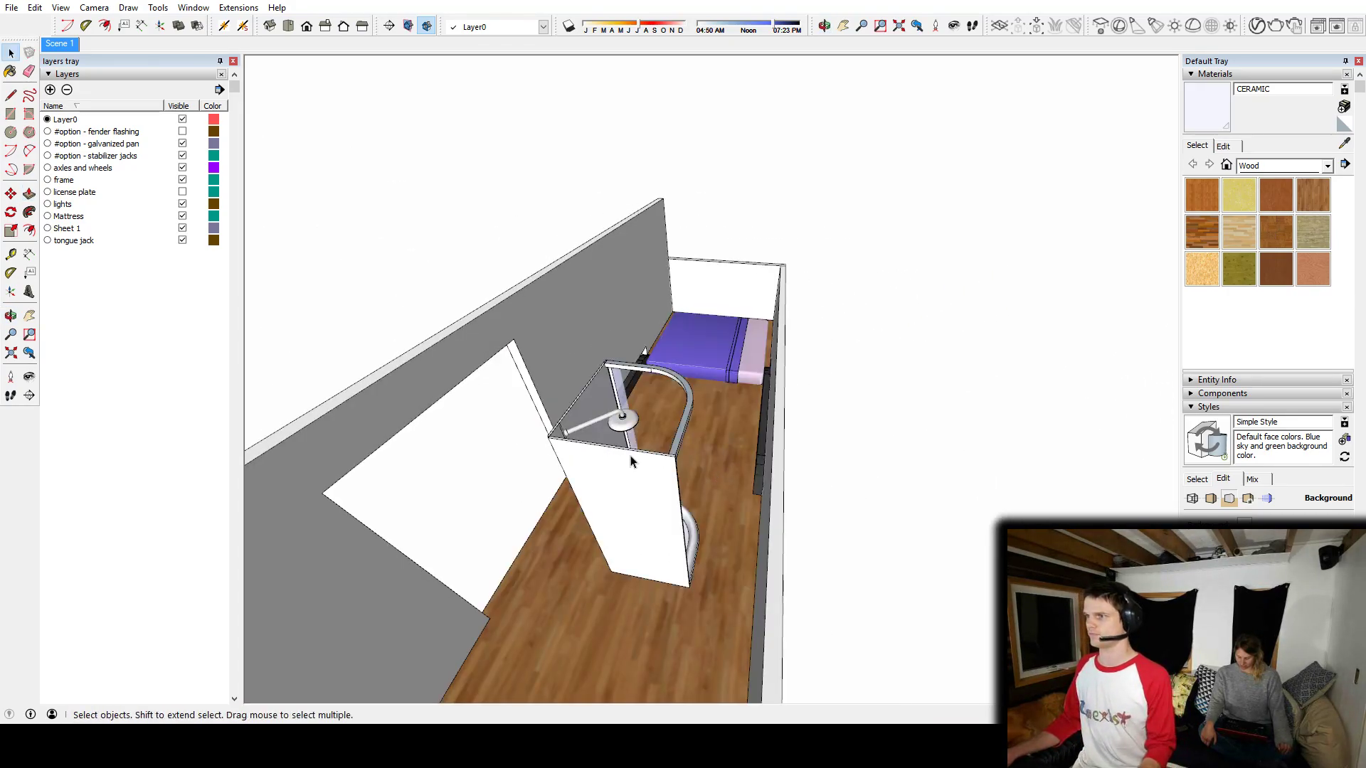
Step: Push/Pull the narrow face at the outer corner of the shower kit's wall panels to close the gap, and leave the group
scroll(630, 461, "up", 5)
middle_click_drag(573, 451, 975, 382)
scroll(727, 425, "up", 3)
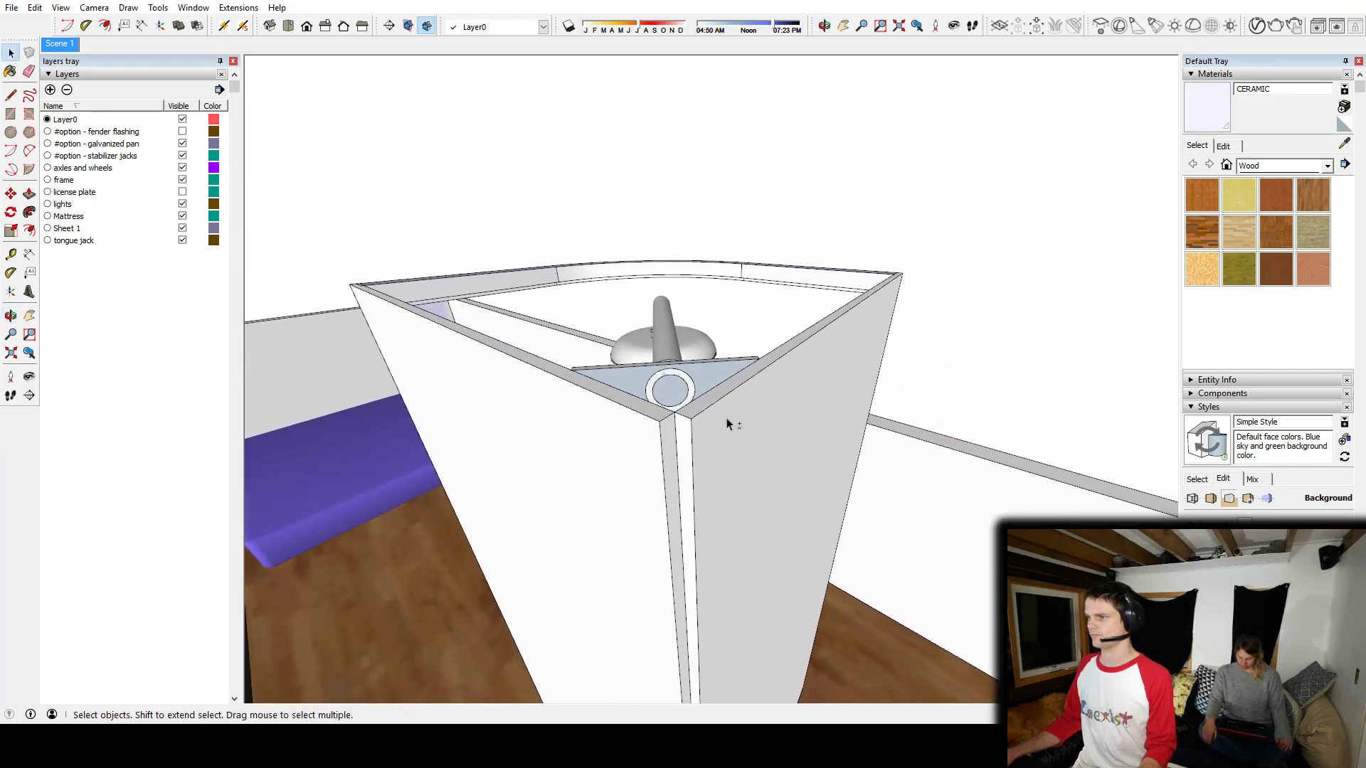
double_click(718, 441)
key("p")
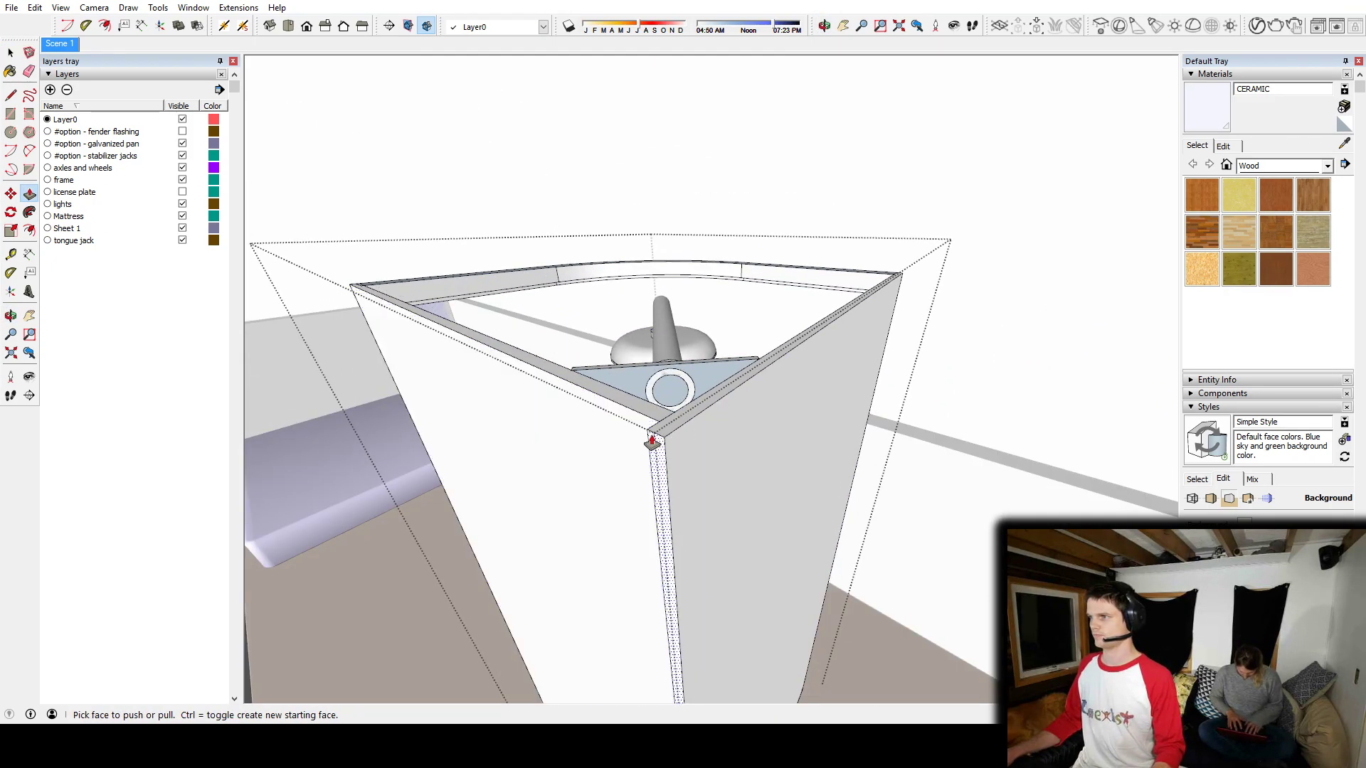
left_click(652, 440)
left_click(660, 425)
middle_click_drag(782, 426, 615, 472)
key("space")
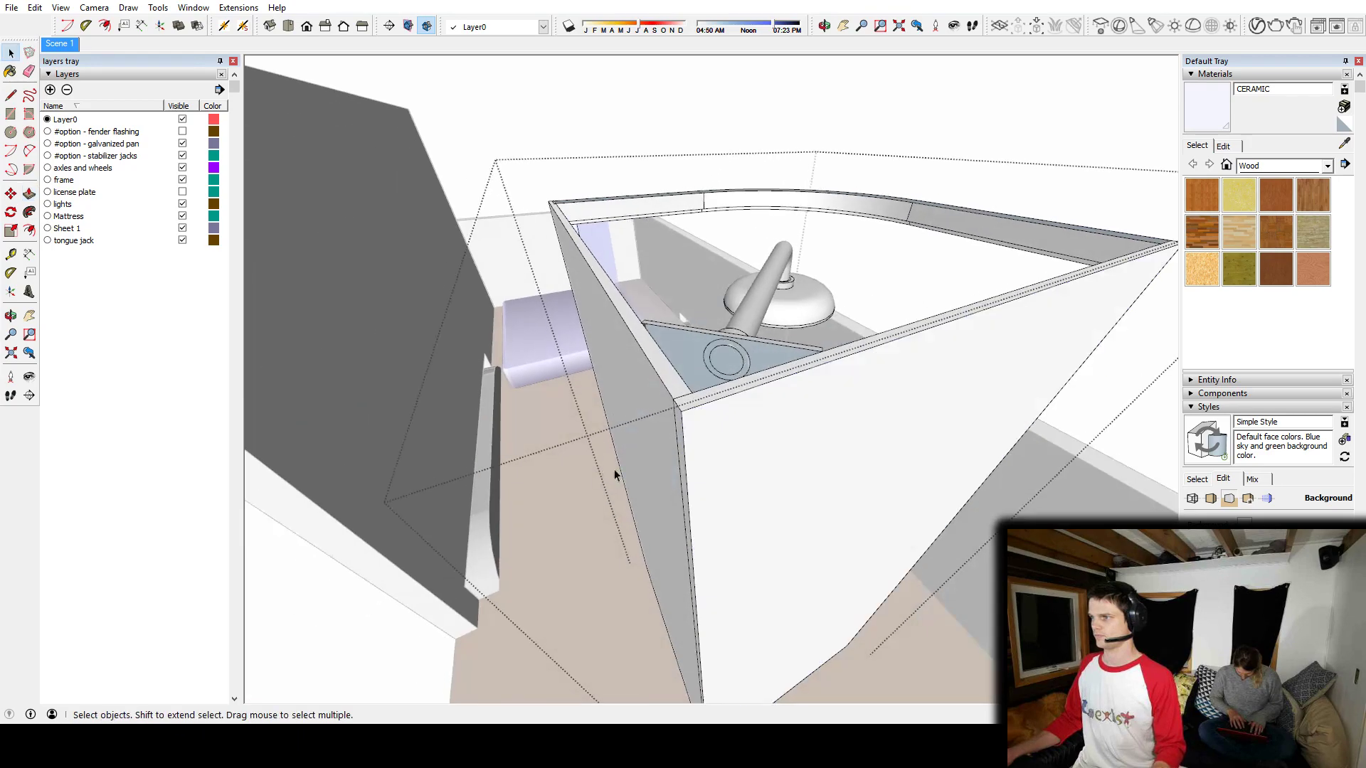
key("Escape")
Step: Move the shower kit into the corner where the end wall meets the doorway wall
key("m")
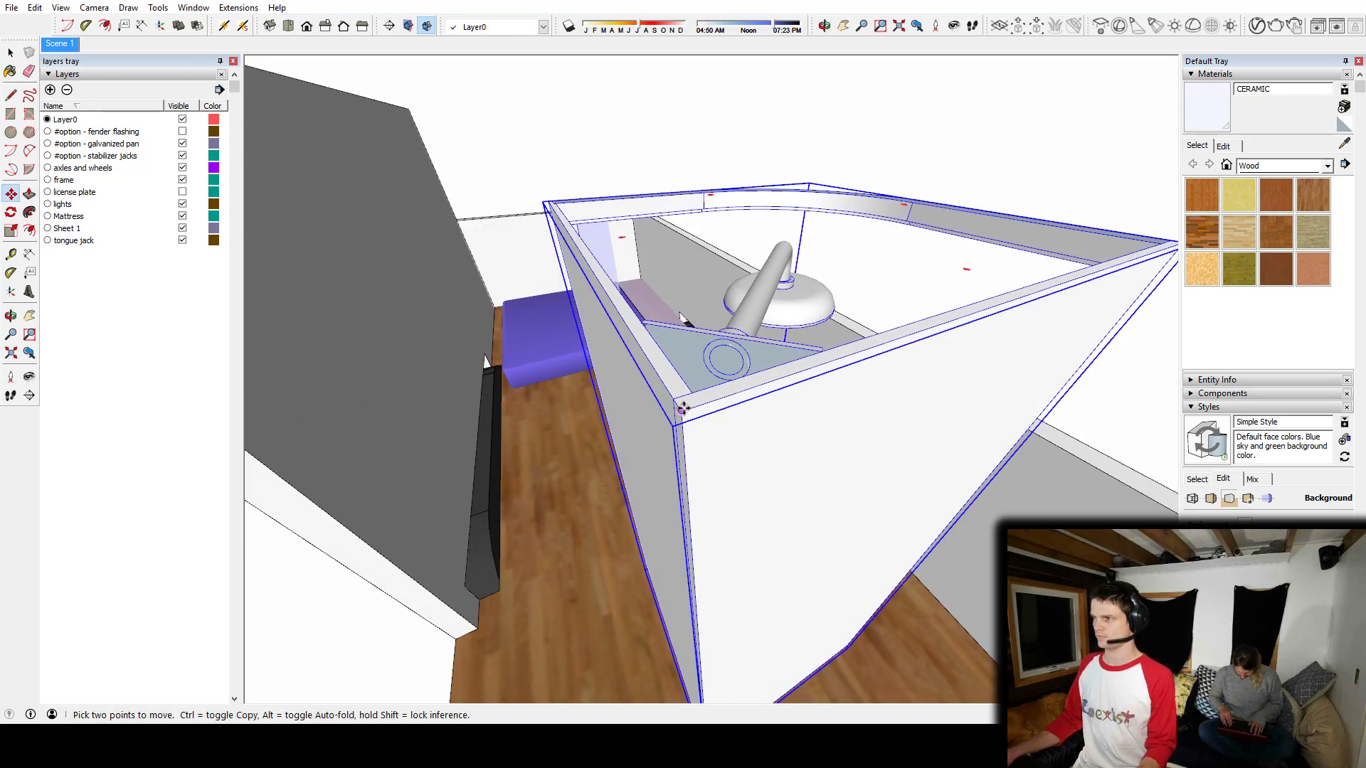
scroll(683, 409, "down", 8)
middle_click_drag(683, 409, 942, 404)
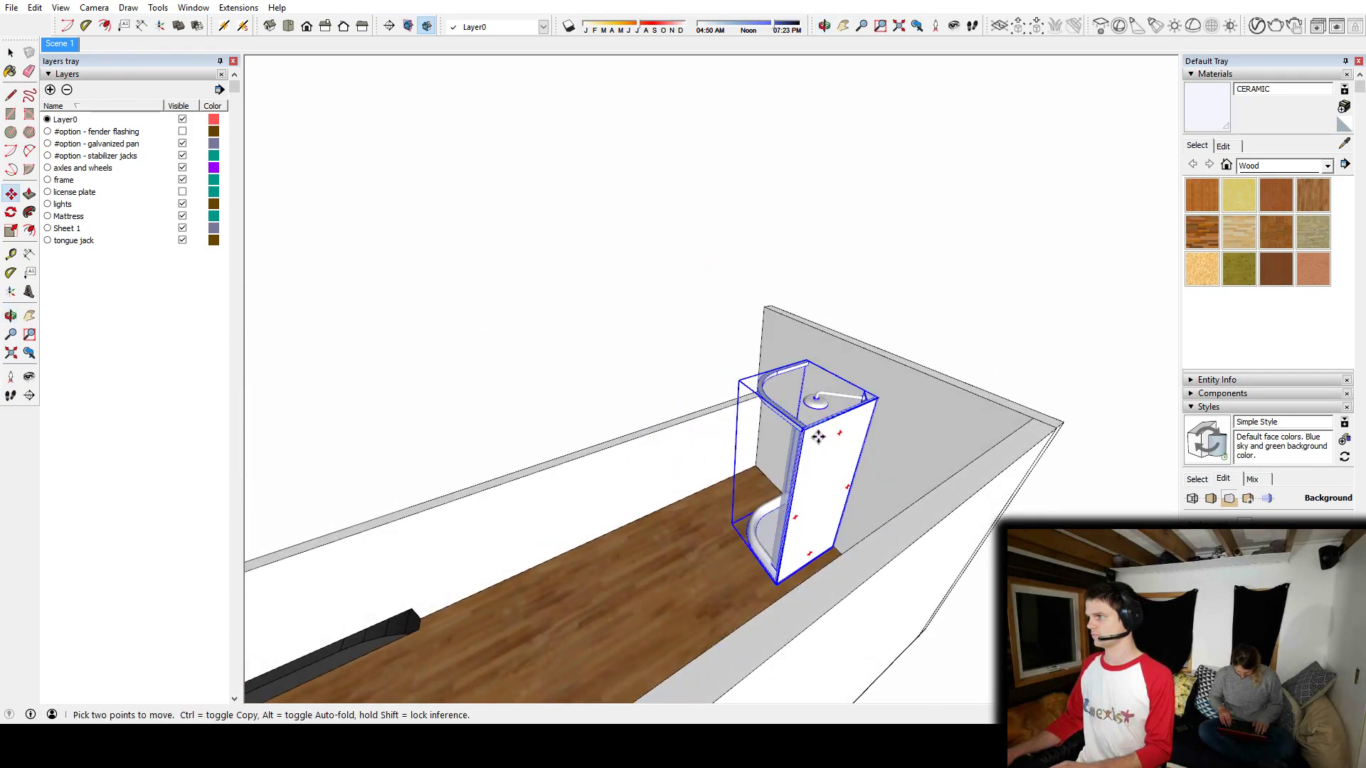
middle_click_drag(818, 436, 734, 508)
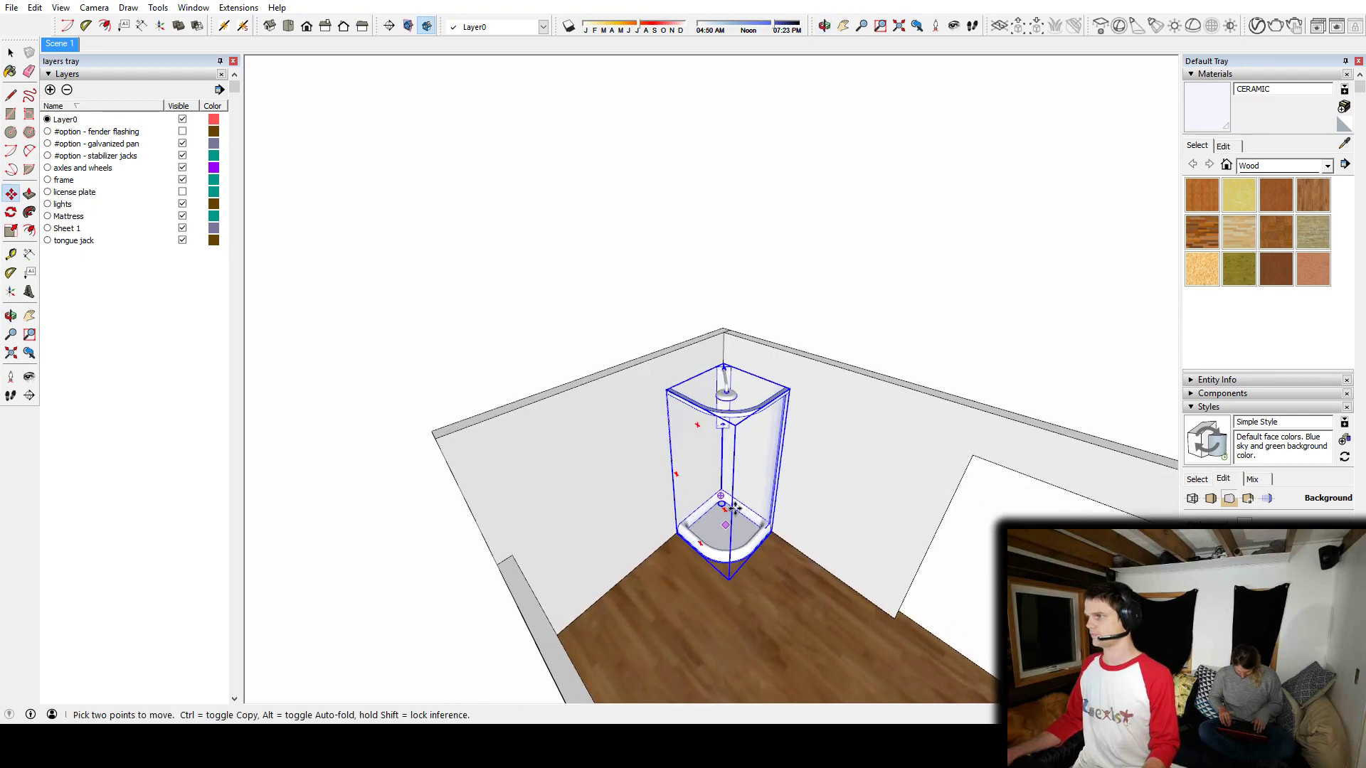
key("space")
Step: Measure from the floor edge at the end wall to the outer edge of the shower tray
middle_click_drag(816, 528, 634, 457)
scroll(775, 407, "up", 6)
key("t")
left_click(648, 481)
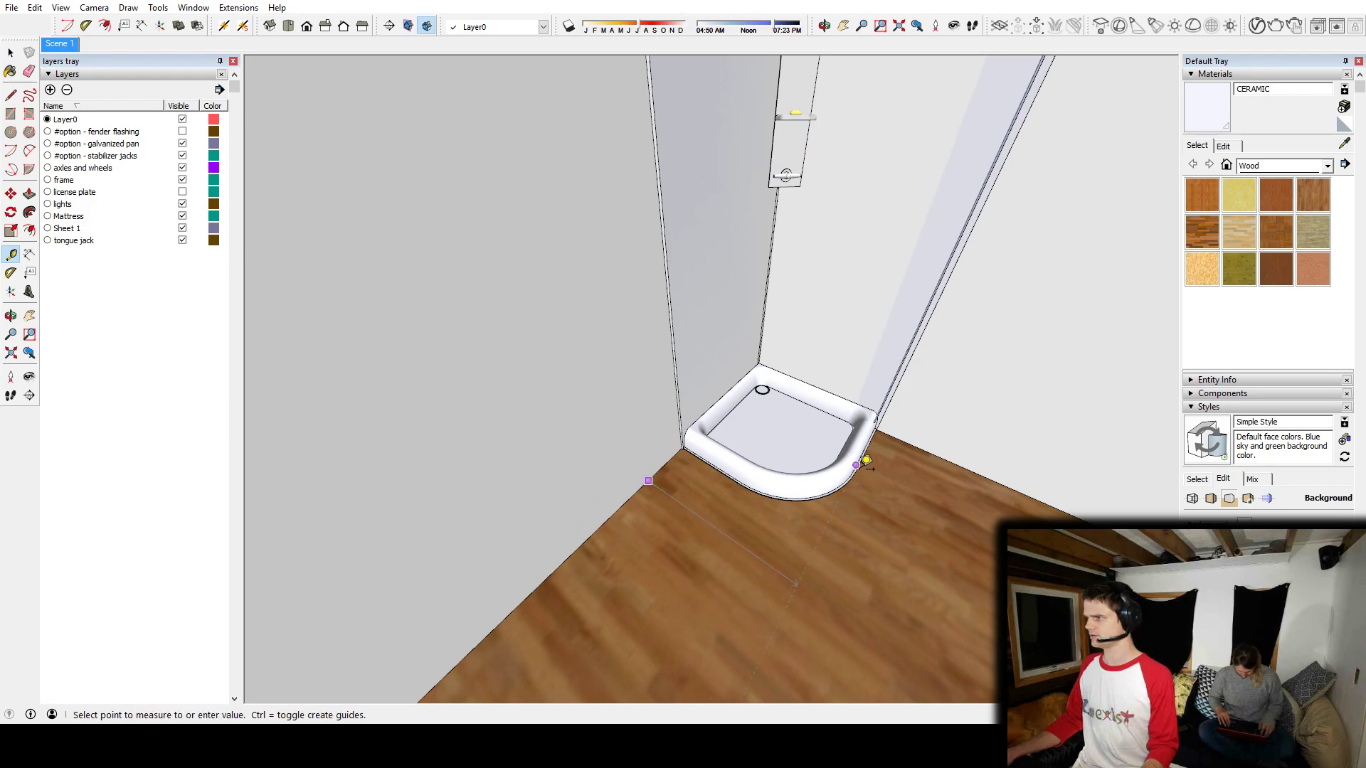
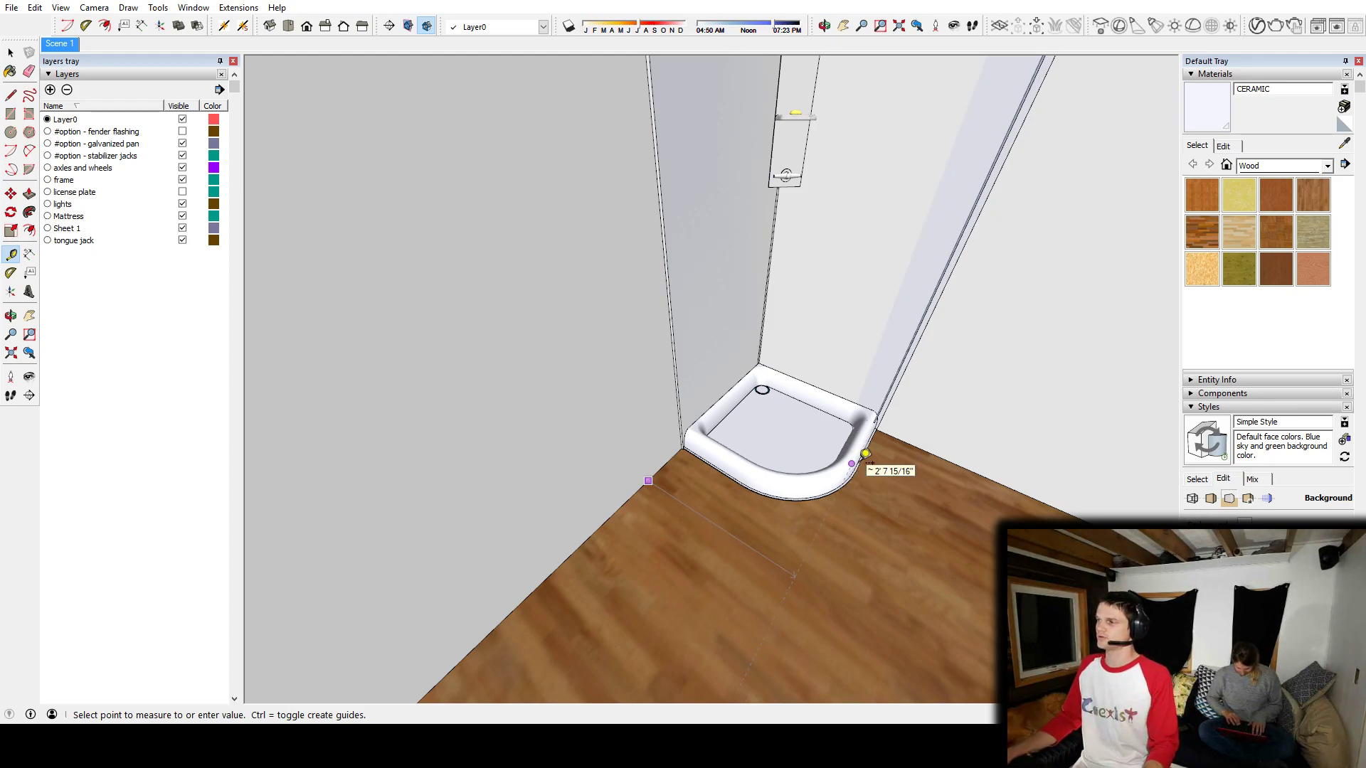
key("space")
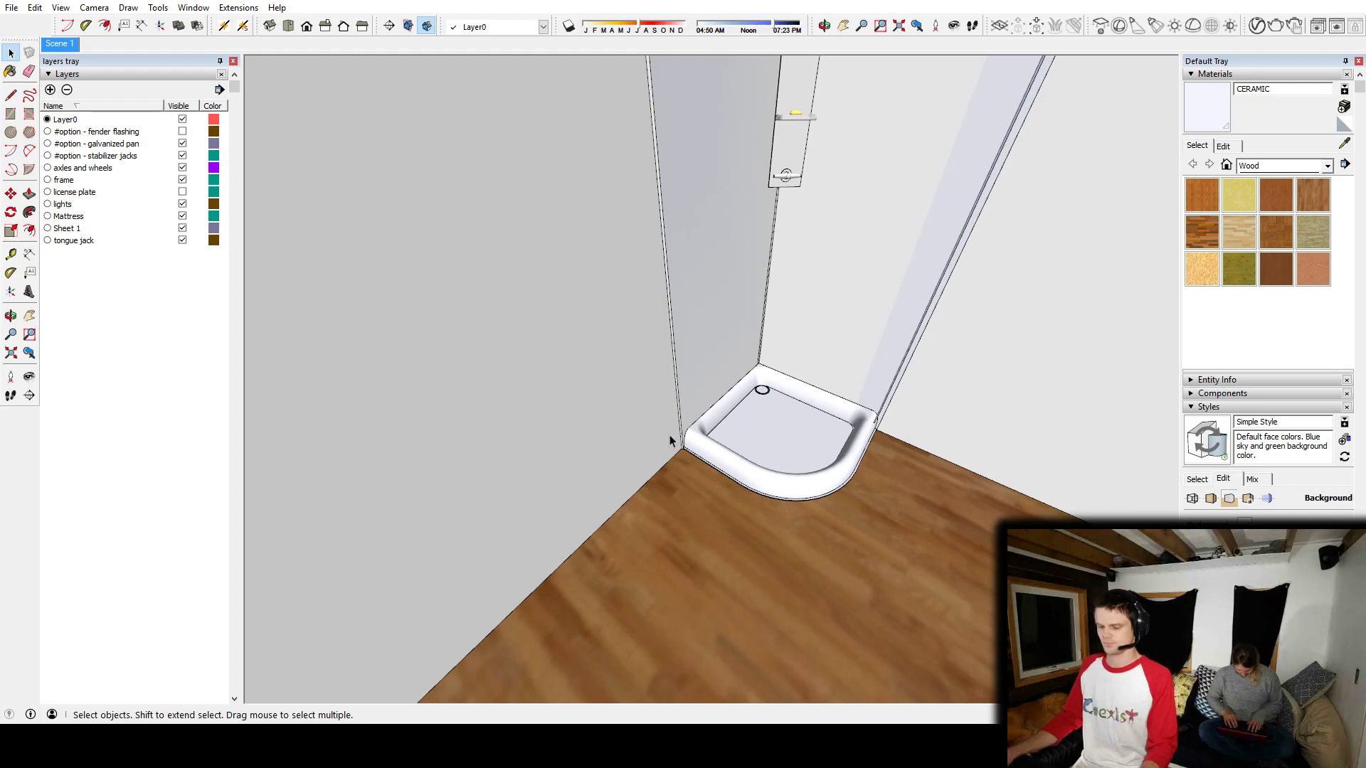
Step: Place a guide line on the floor parallel to the end wall, offset past the shower tray
key("t")
left_click(651, 477)
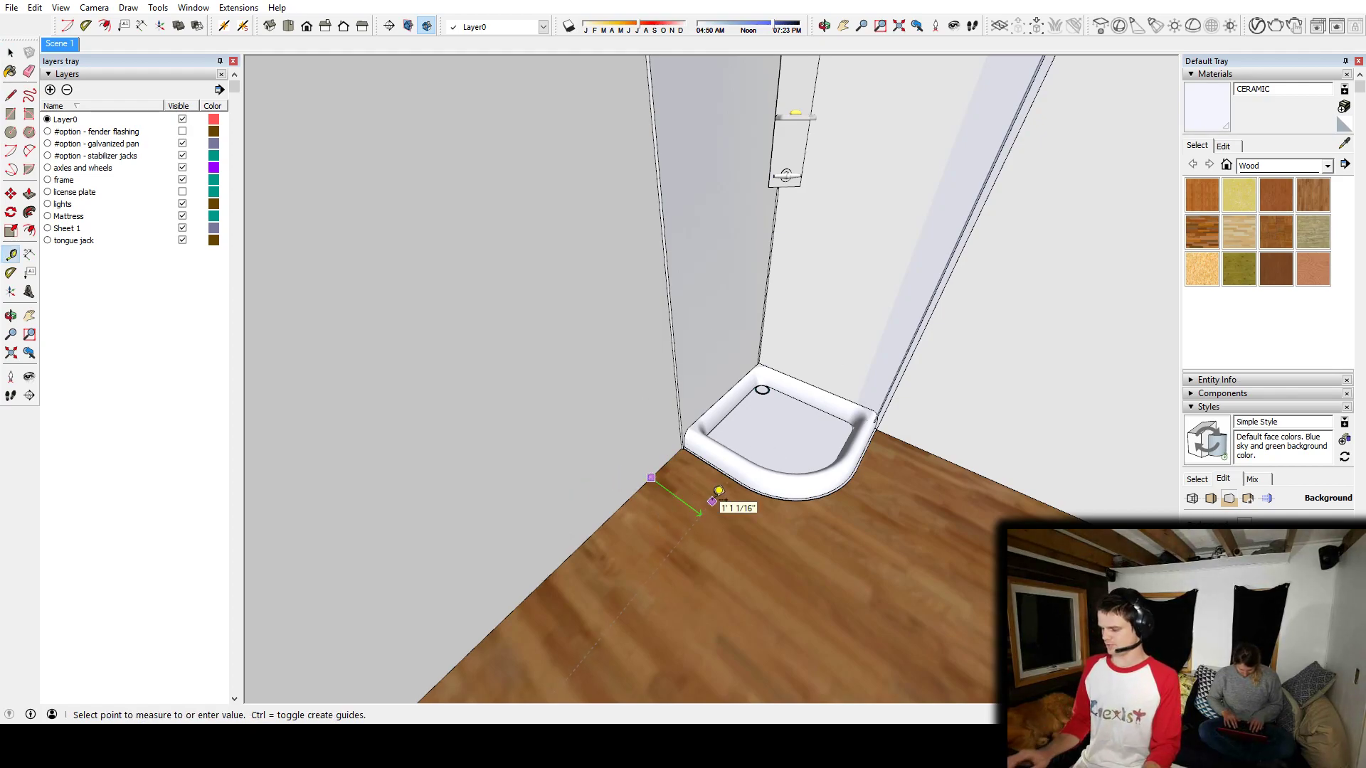
left_click(712, 501)
key("space")
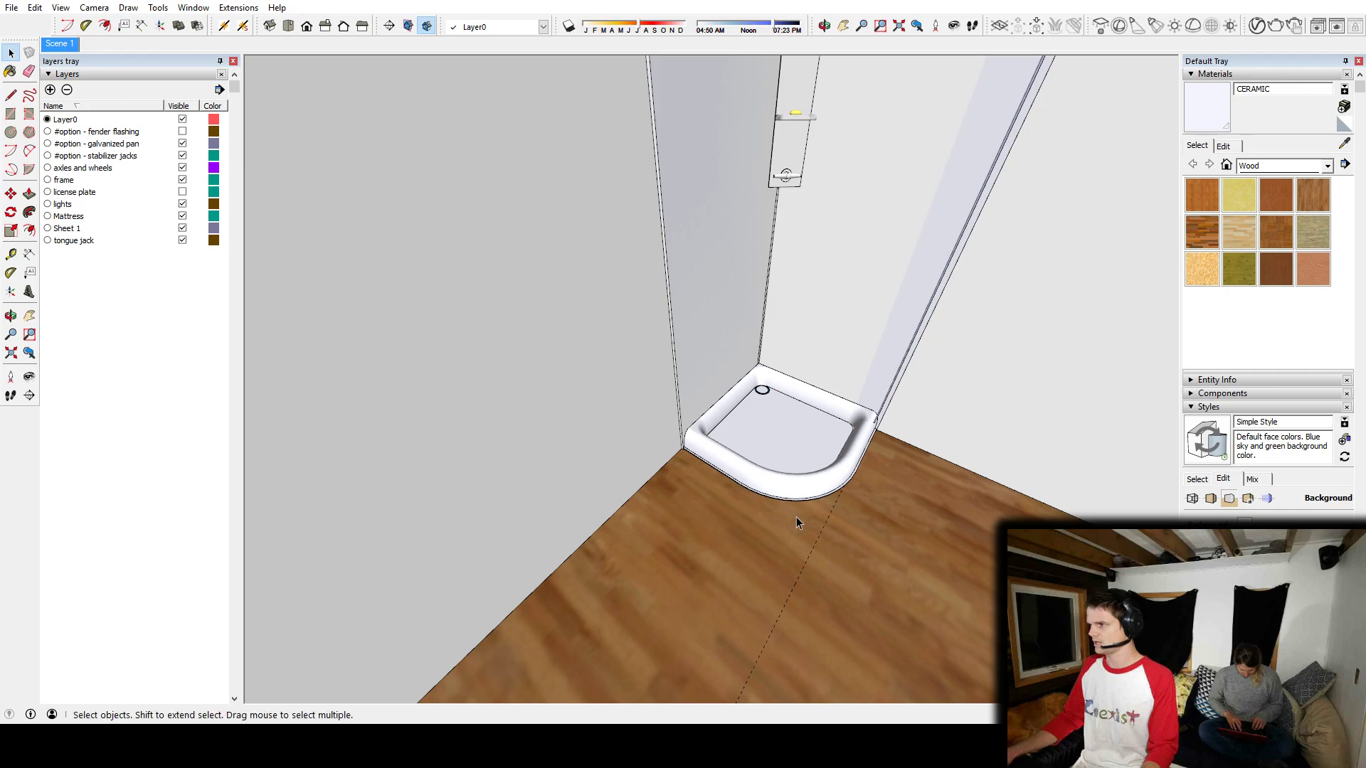
Step: Scale the shower kit away from the end wall so its outer side meets the guide line
middle_click_drag(796, 516, 768, 491)
left_click(741, 475)
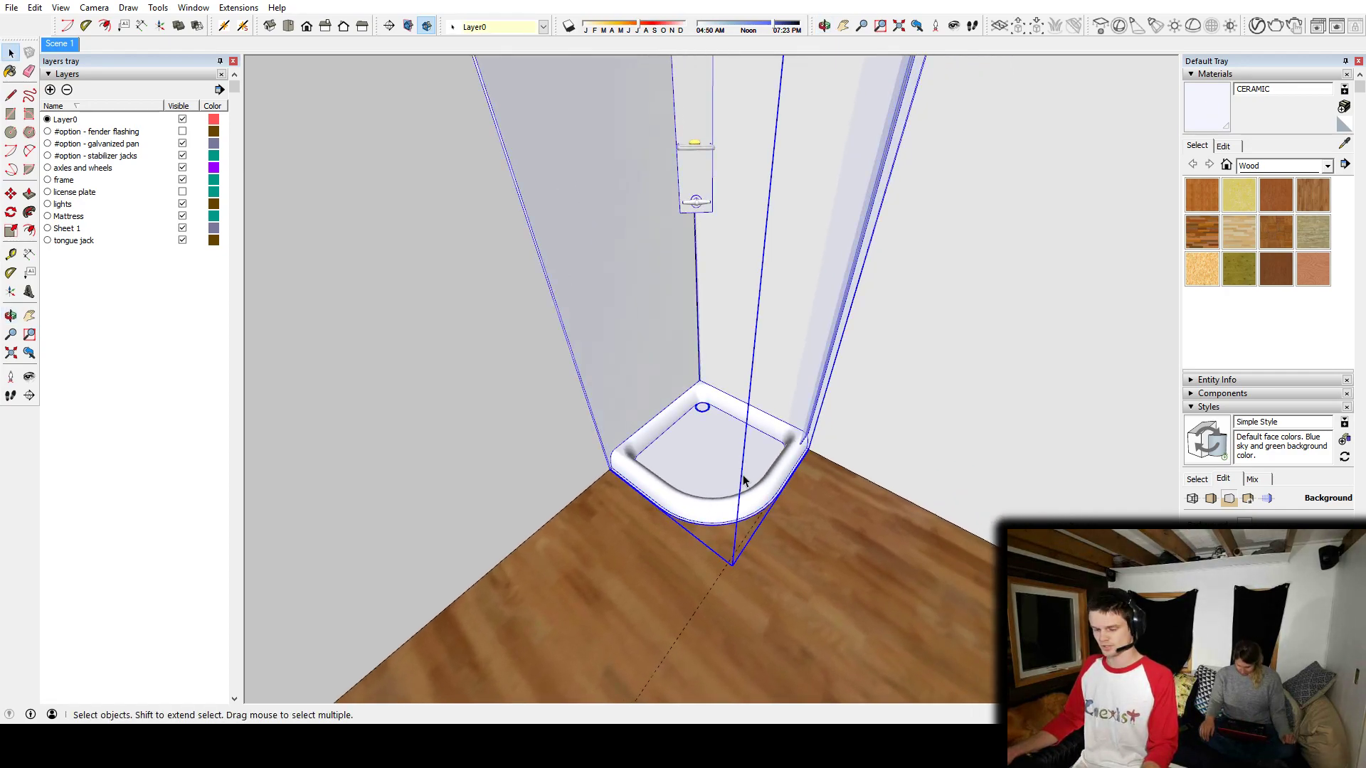
key("s")
left_click(817, 330)
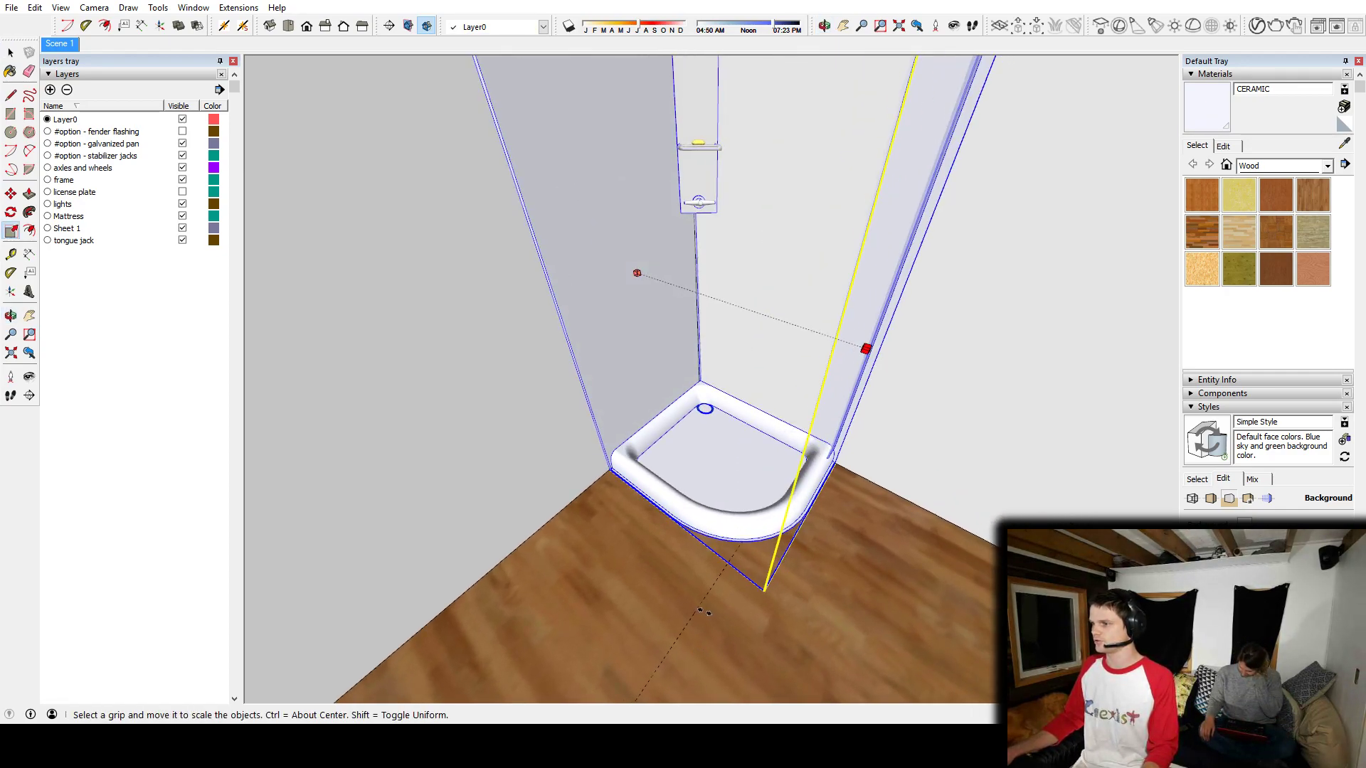
left_click(712, 592)
Step: Place a second guide parallel to the doorway wall and scale the shower kit's other side to meet it
key("t")
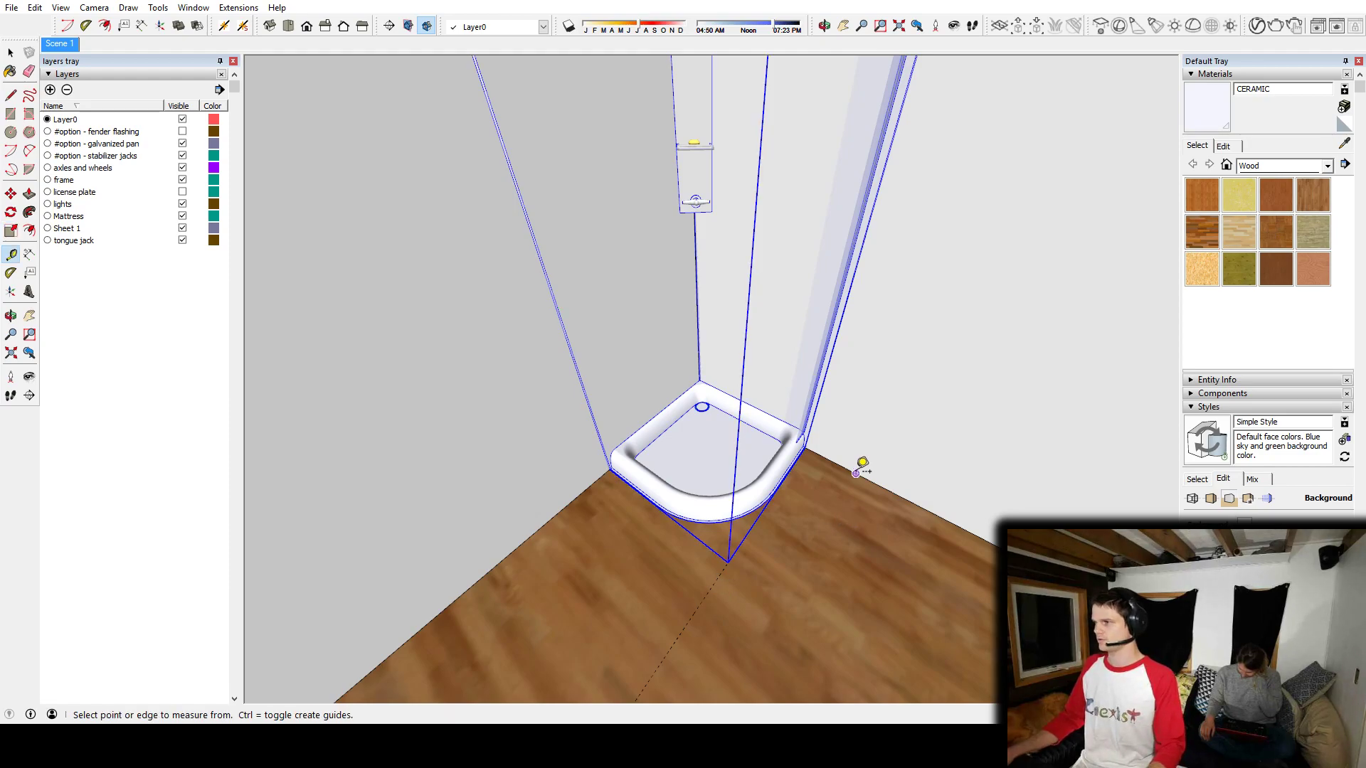
left_click(855, 474)
left_click(803, 565)
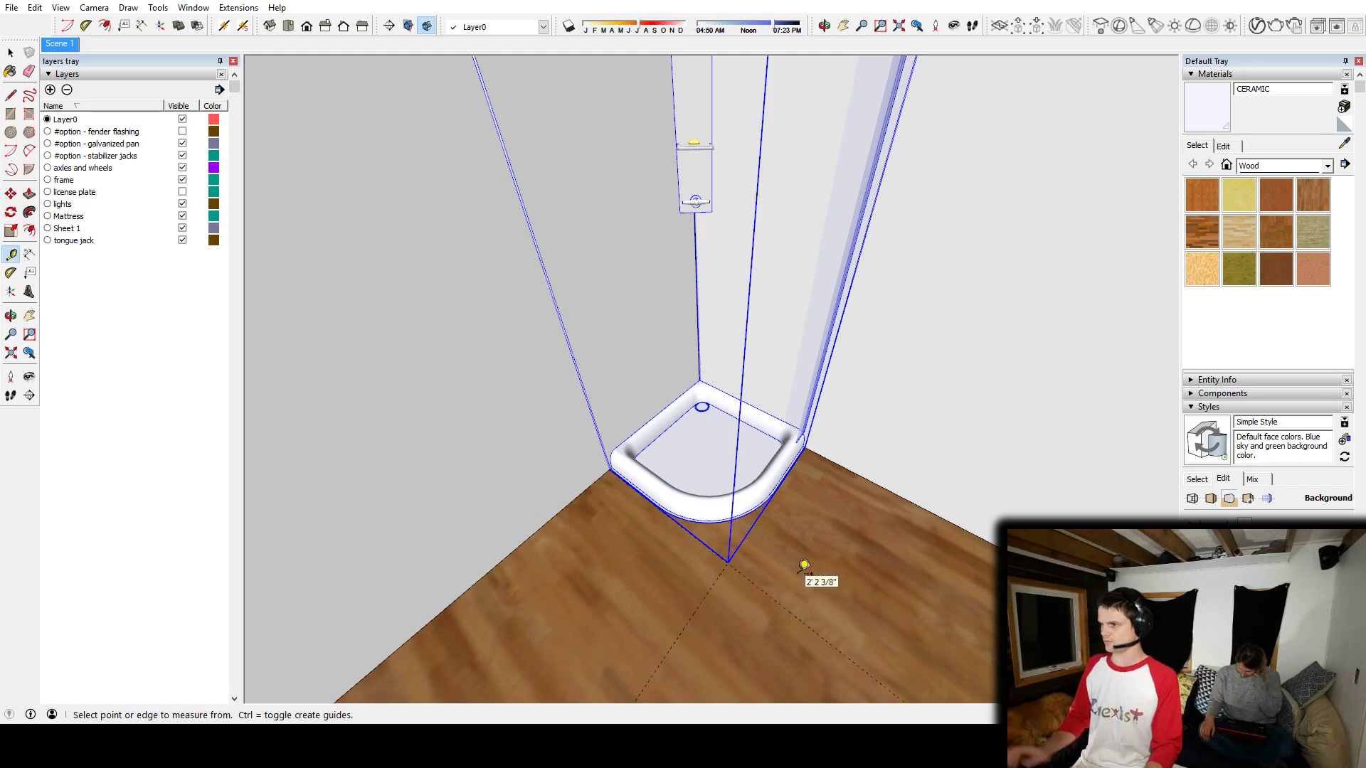
key("s")
left_click_drag(629, 344, 796, 618)
key("space")
Step: Examine how the resized shower kit sits in the corner and the floor space between it, the doorway and the opposite wall
scroll(811, 524, "down", 2)
middle_click_drag(939, 527, 765, 426)
left_click(938, 489)
scroll(829, 478, "down", 2)
middle_click_drag(937, 489, 677, 480)
scroll(829, 478, "down", 2)
scroll(677, 479, "up", 3)
mouse_move(808, 465)
middle_mouse_down()
mouse_move(785, 434)
mouse_move(744, 468)
middle_mouse_up()
scroll(785, 434, "down", 2)
scroll(785, 434, "down", 2)
scroll(707, 479, "up", 3)
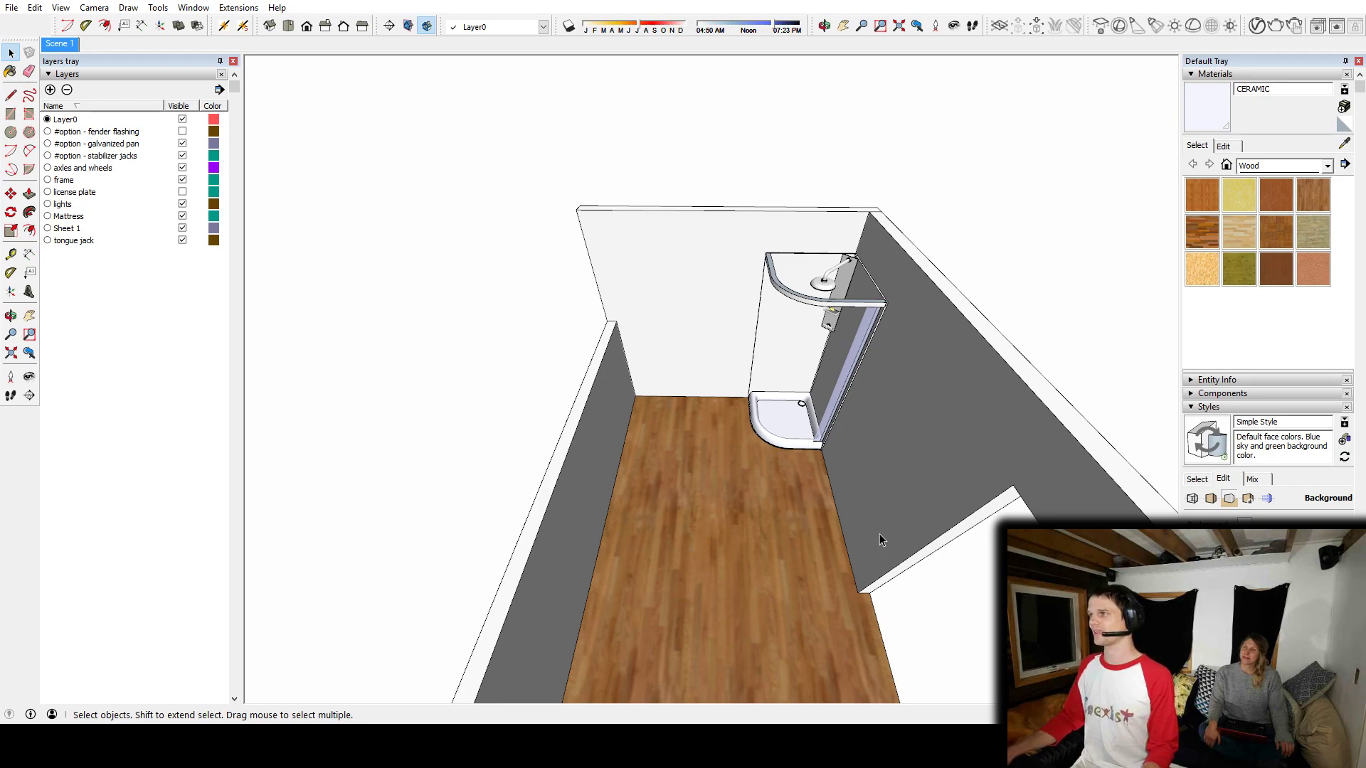
middle_click_drag(879, 534, 889, 492)
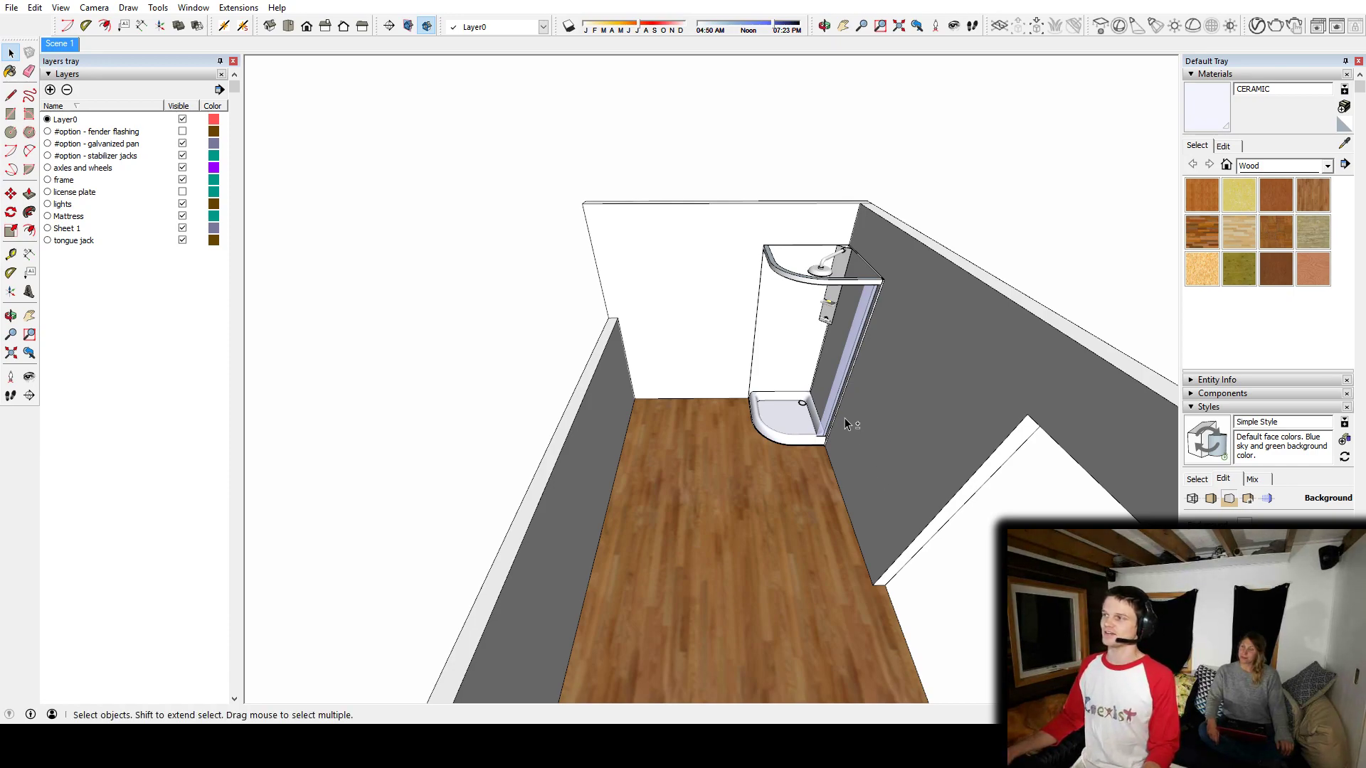
middle_click_drag(847, 424, 740, 422)
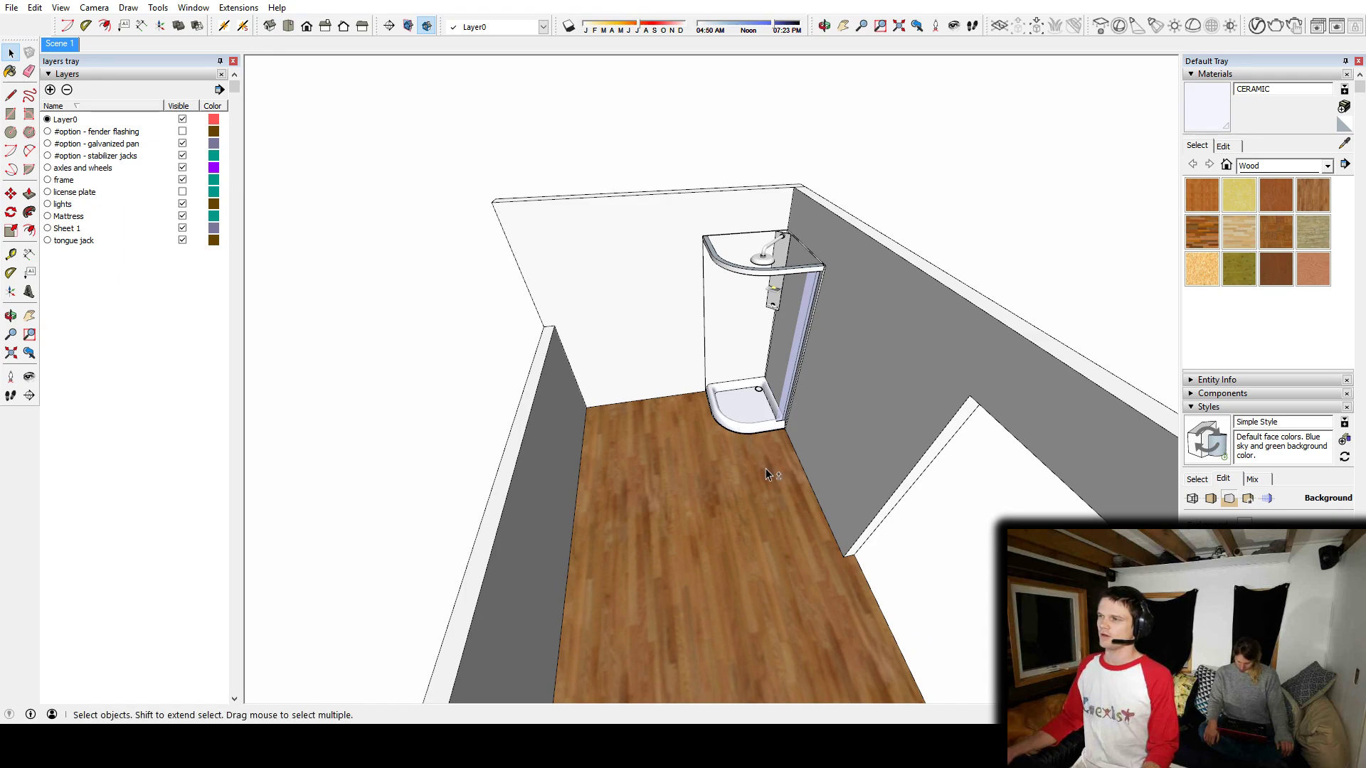
middle_click_drag(765, 468, 701, 465)
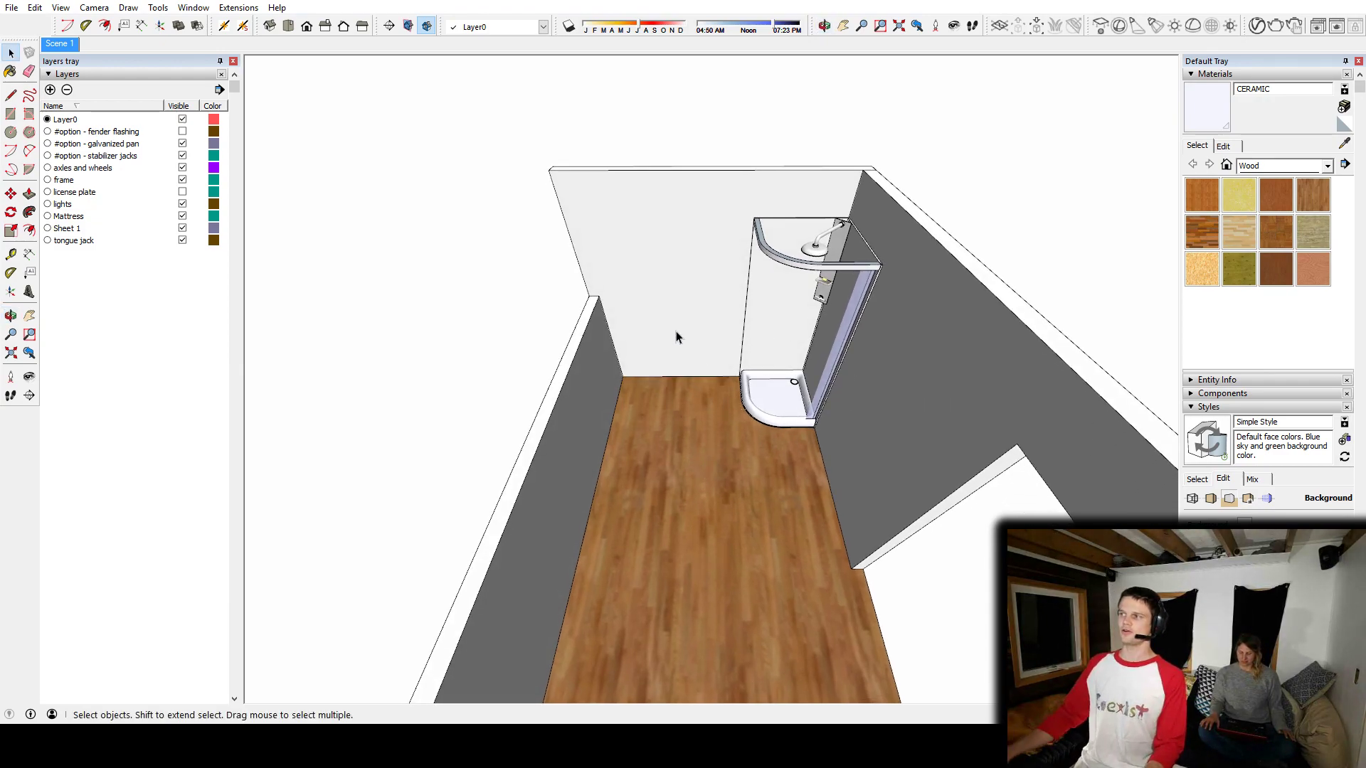
Step: Search 3D Warehouse for "horse trough"
key("w")
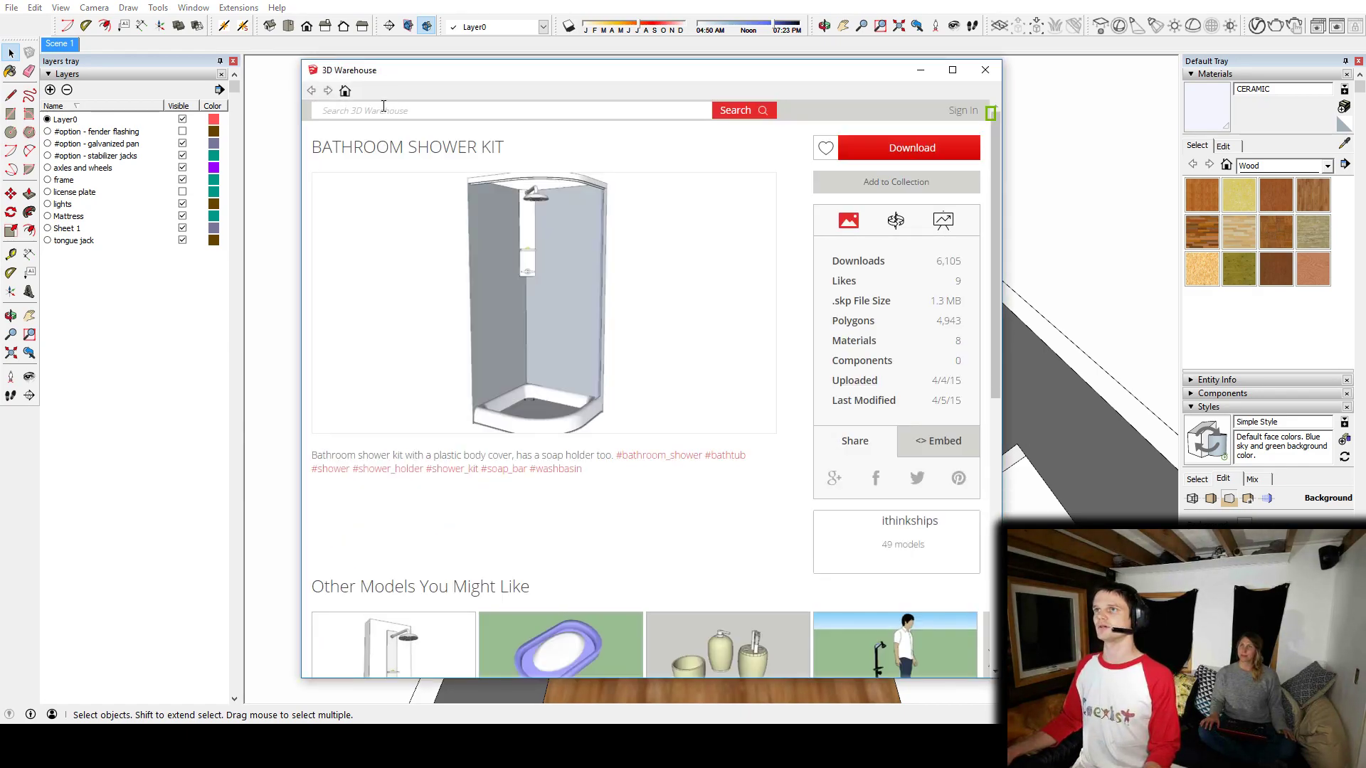
left_click(382, 107)
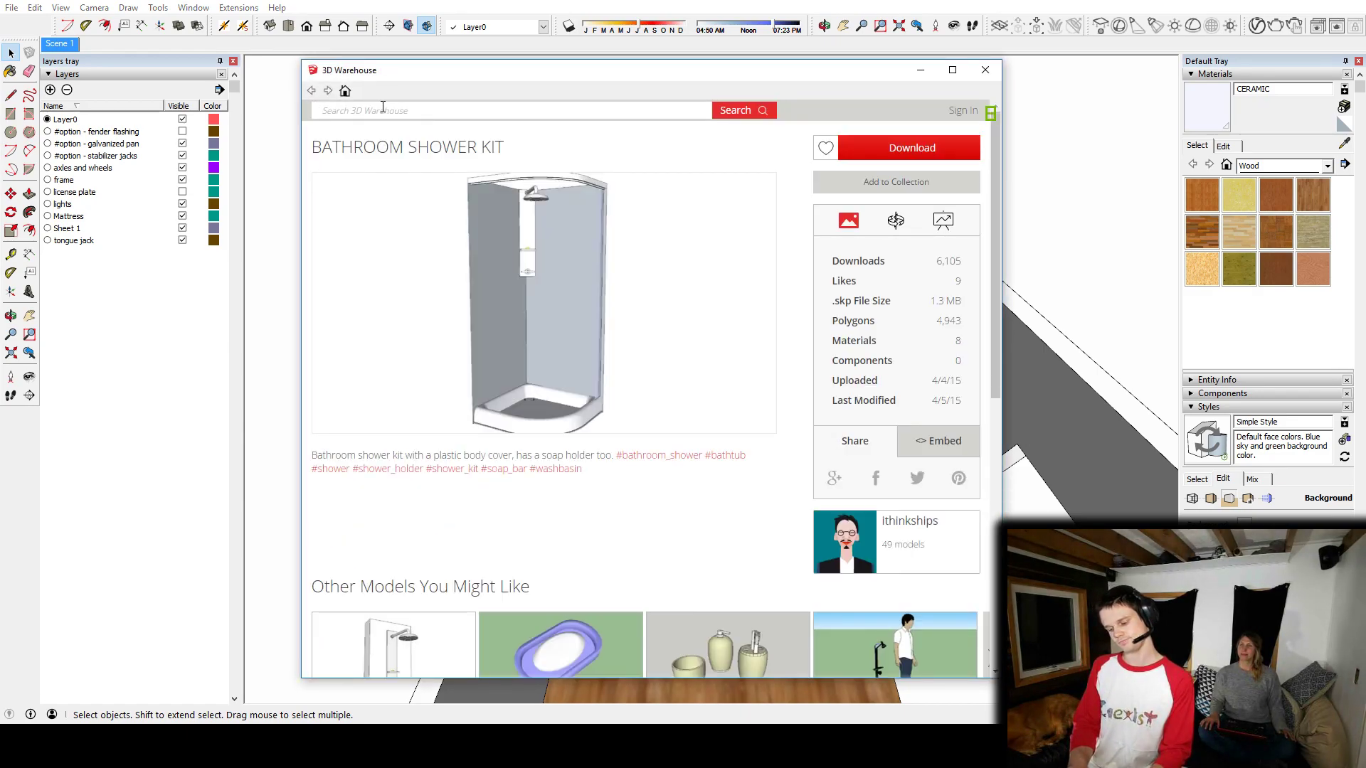
type("hor")
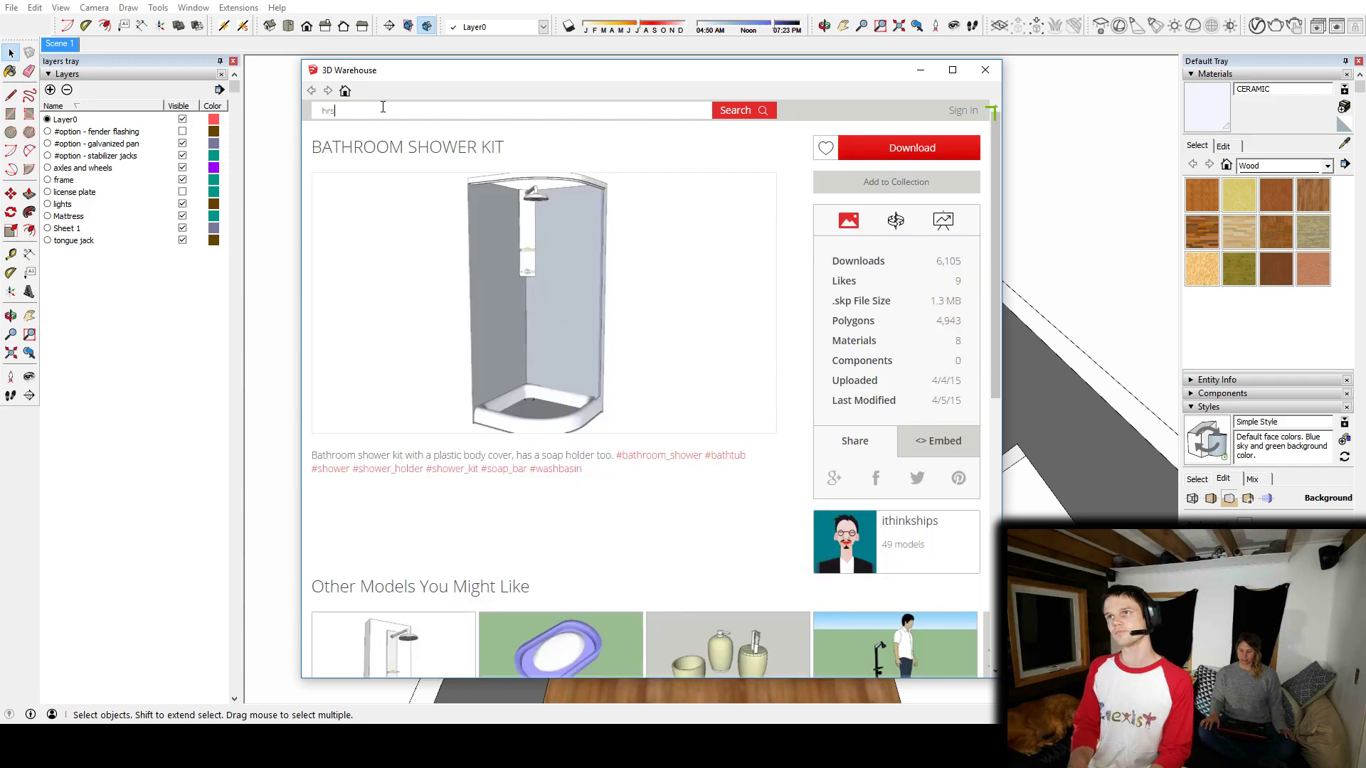
type("se tr")
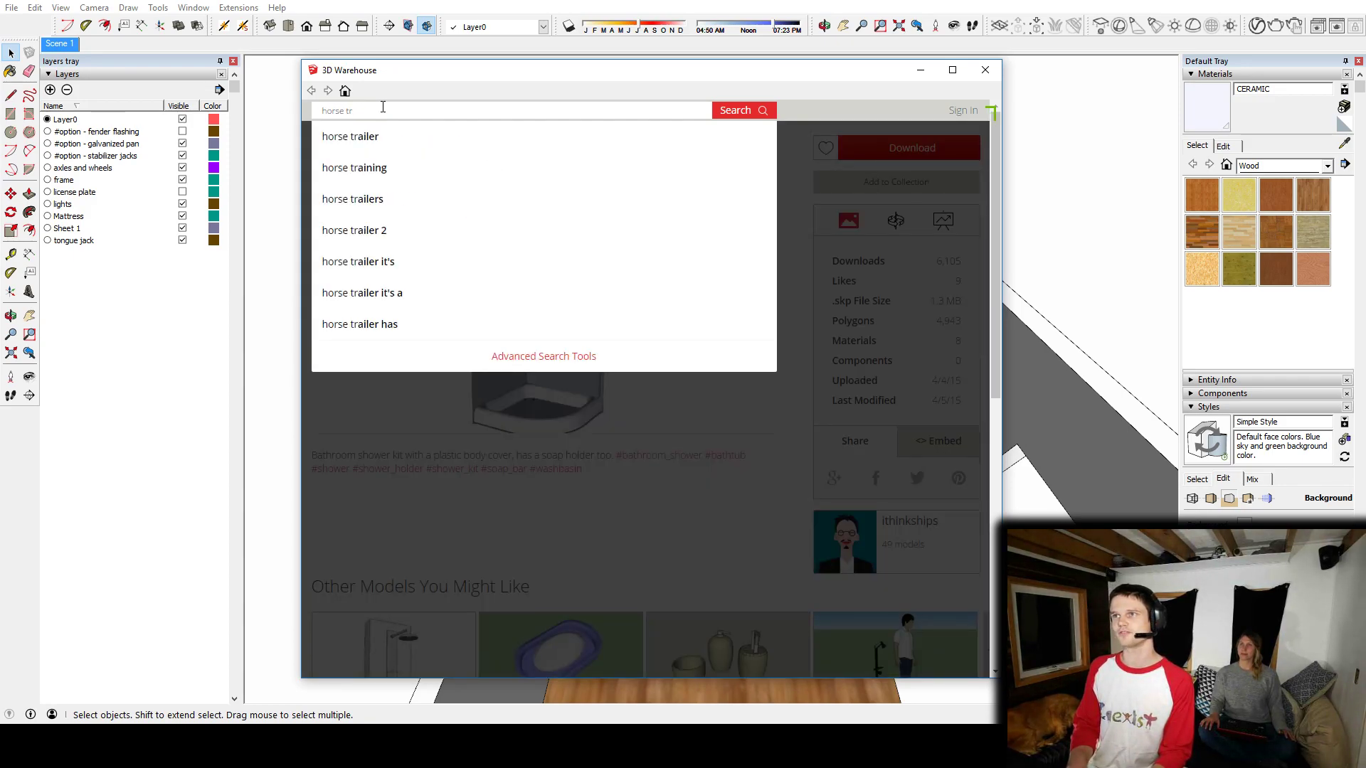
type("ou")
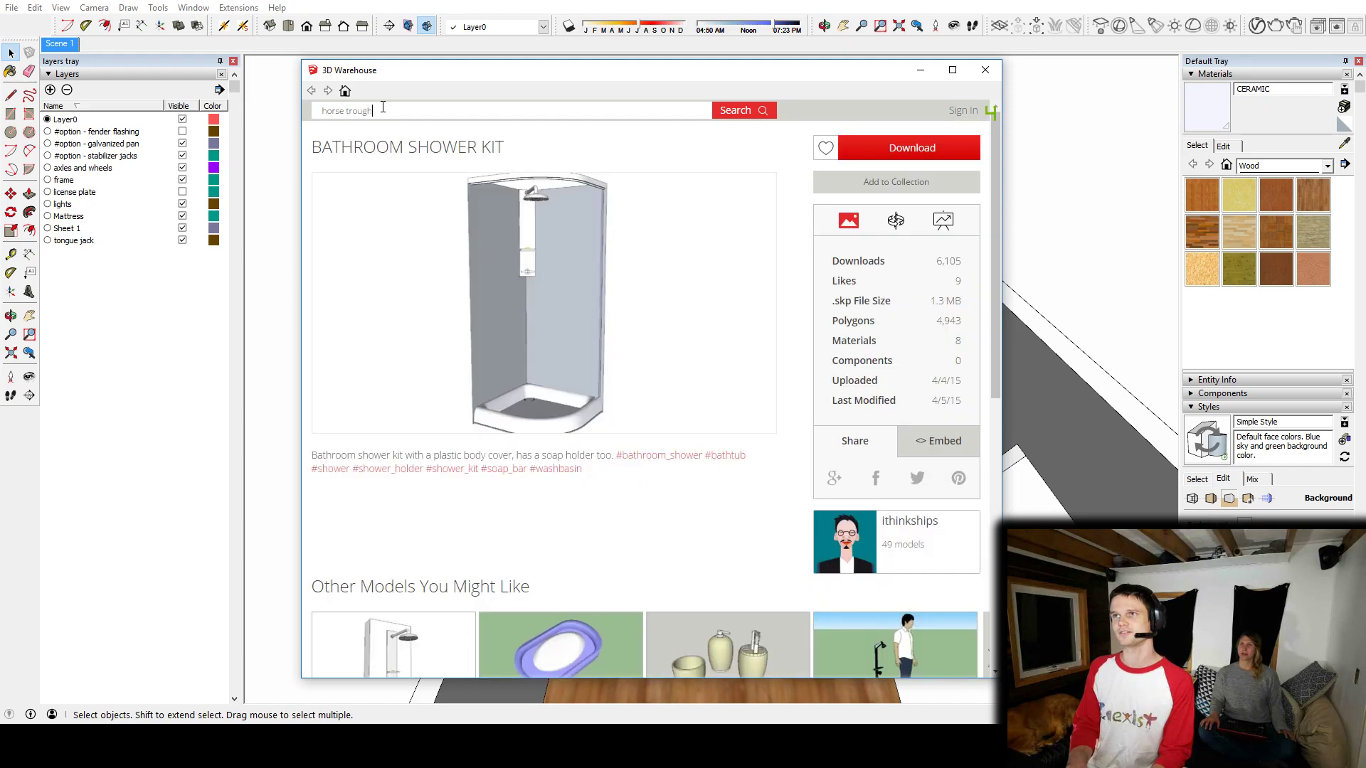
type("gh")
key("Return")
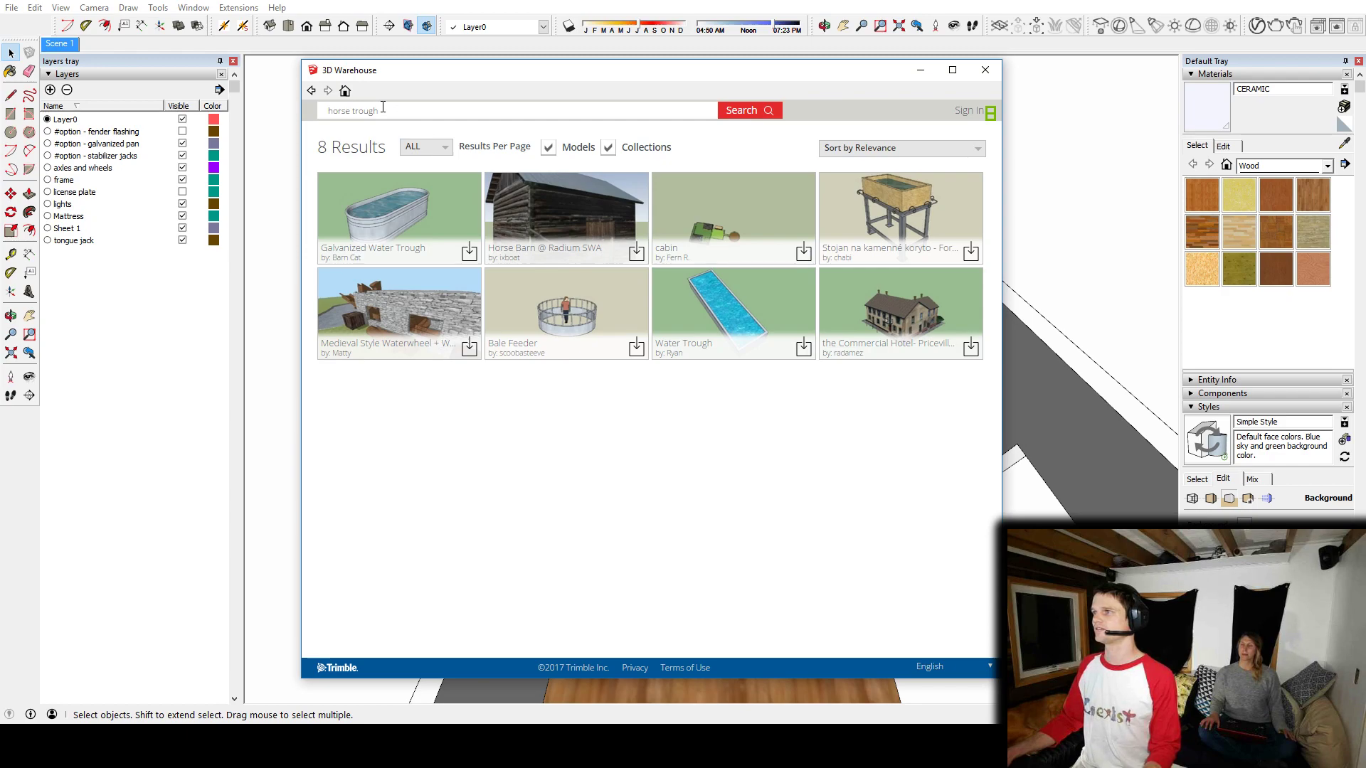
Step: Download the Galvanized Water Trough into the model and place it on the floor near the doorway
left_click(430, 233)
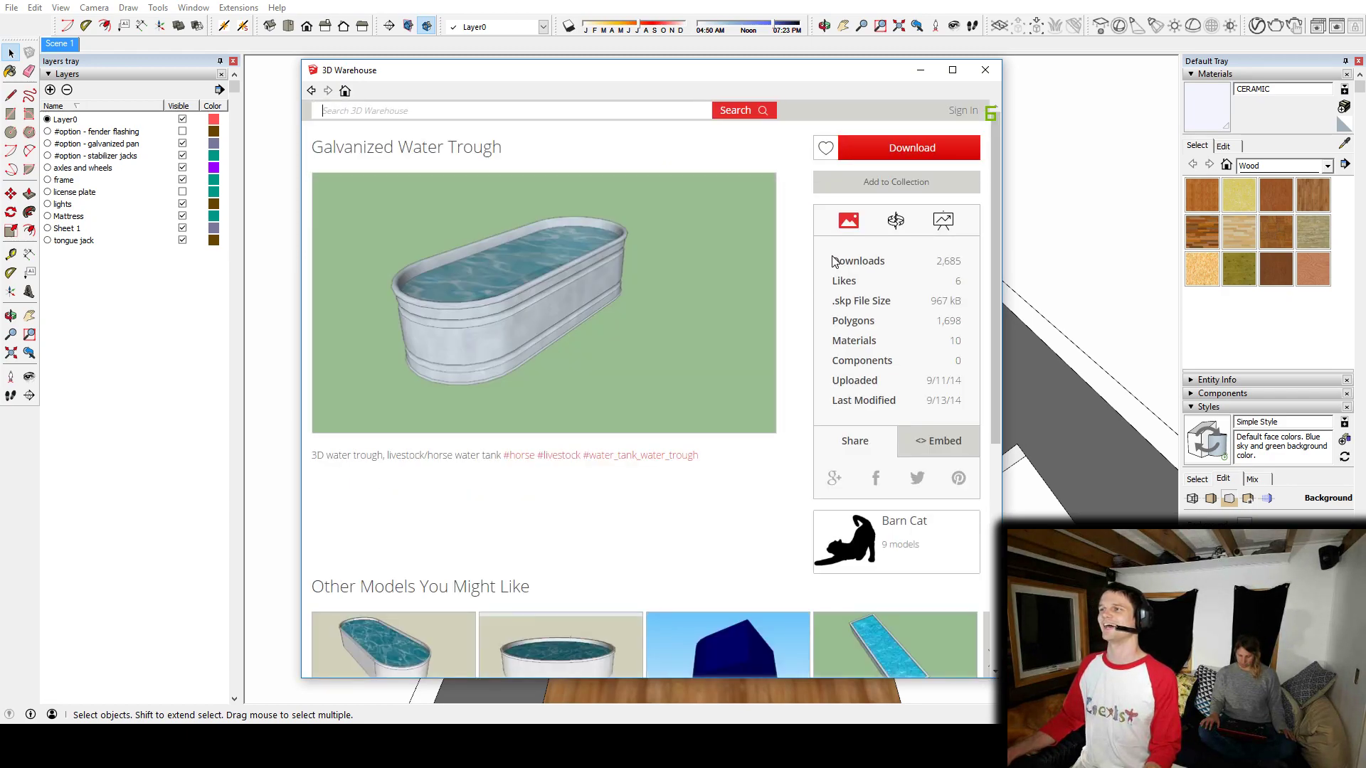
left_click(928, 147)
left_click(576, 402)
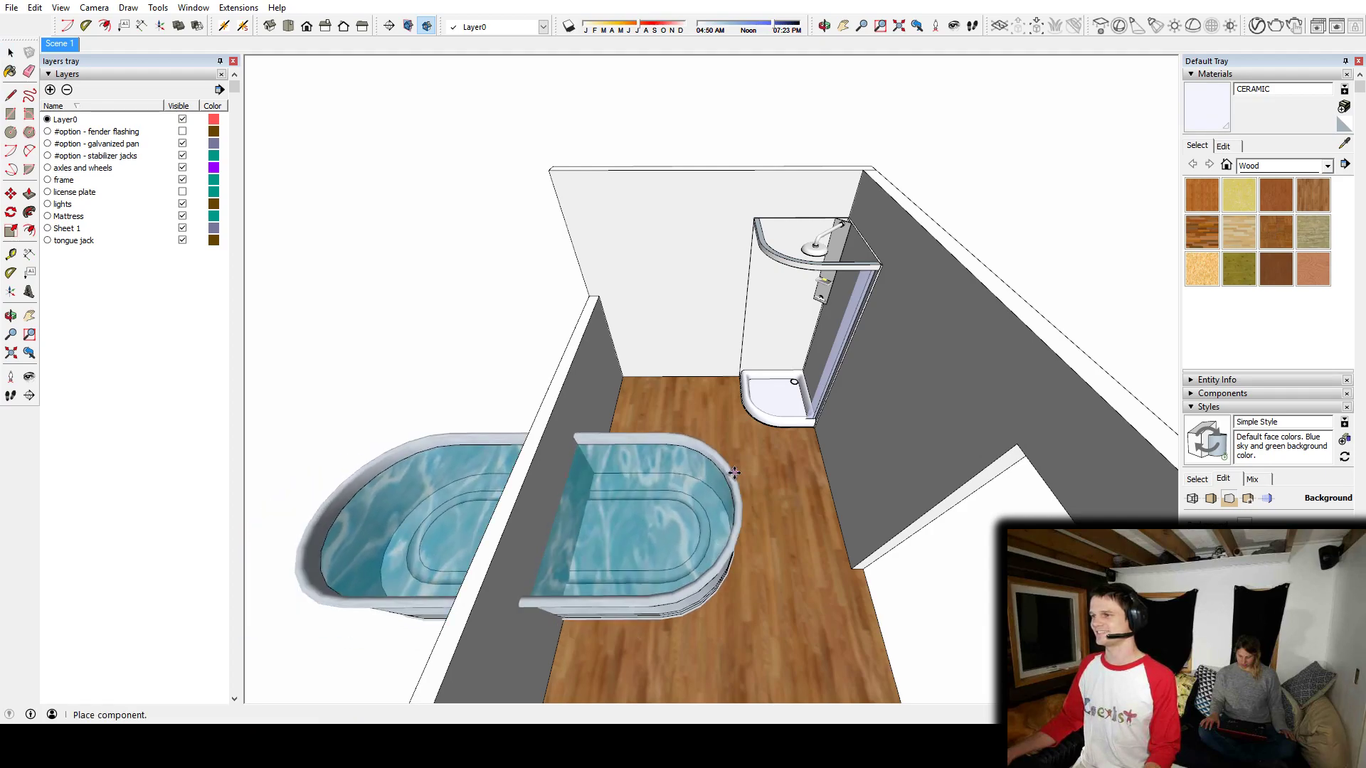
scroll(737, 465, "down", 5)
left_click(740, 498)
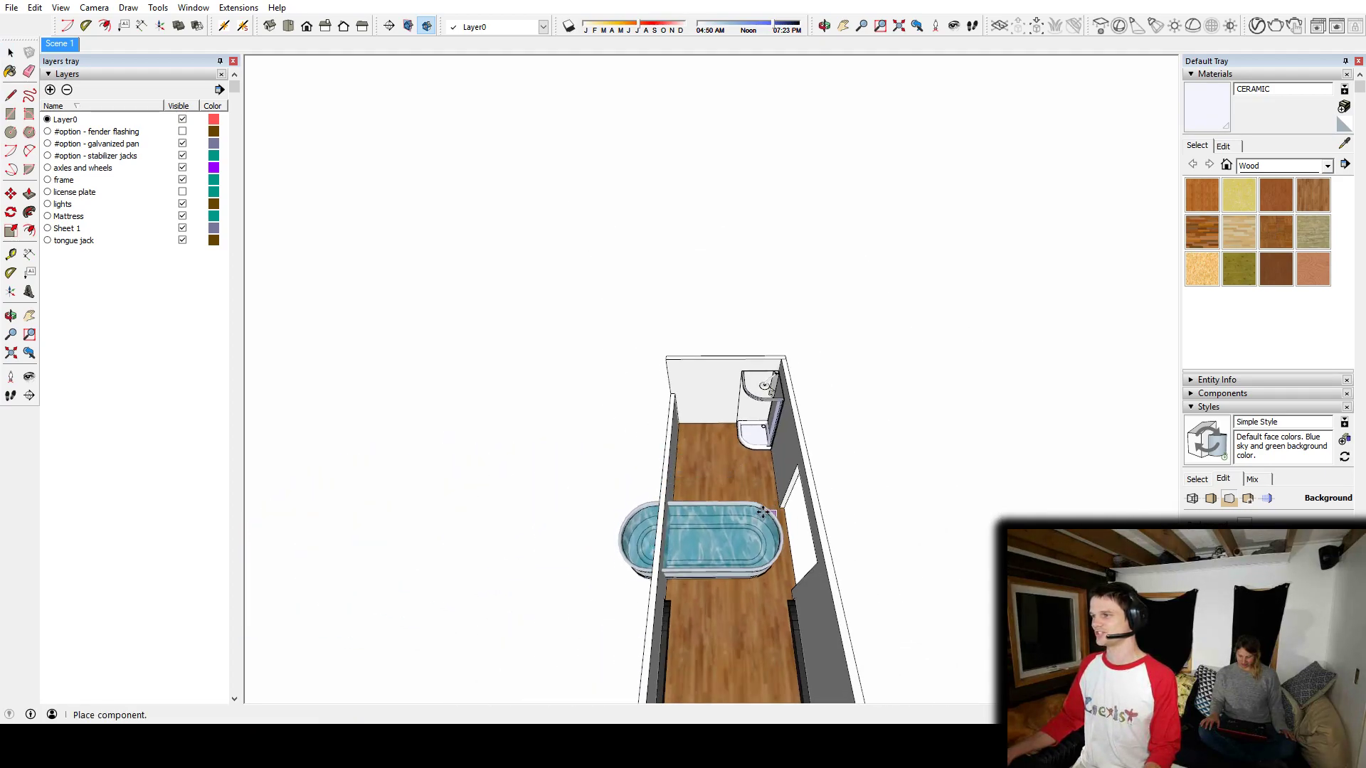
Step: Leave the water trough's group and rotate it on the floor so its length runs along the trailer
scroll(731, 498, "up", 3)
key("space")
scroll(680, 514, "up", 6)
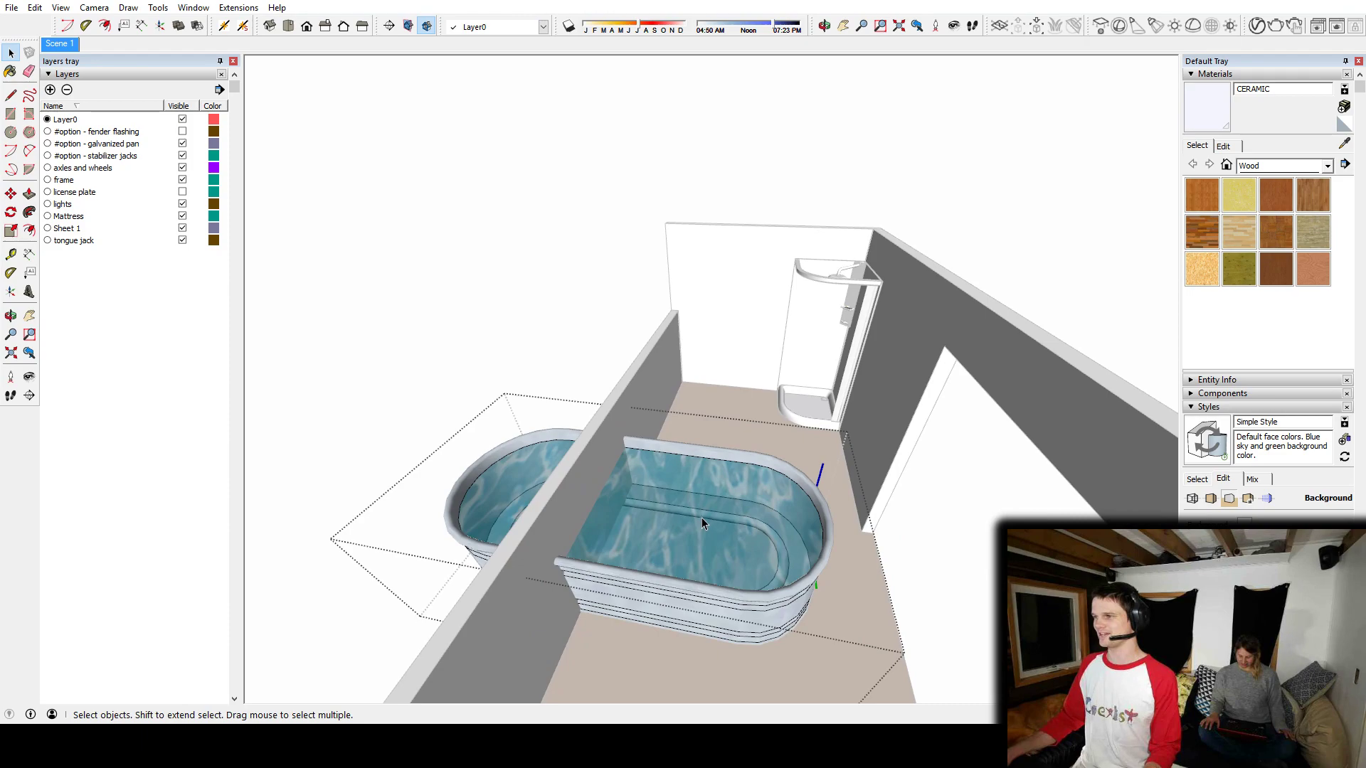
scroll(656, 492, "down", 4)
scroll(750, 509, "up", 3)
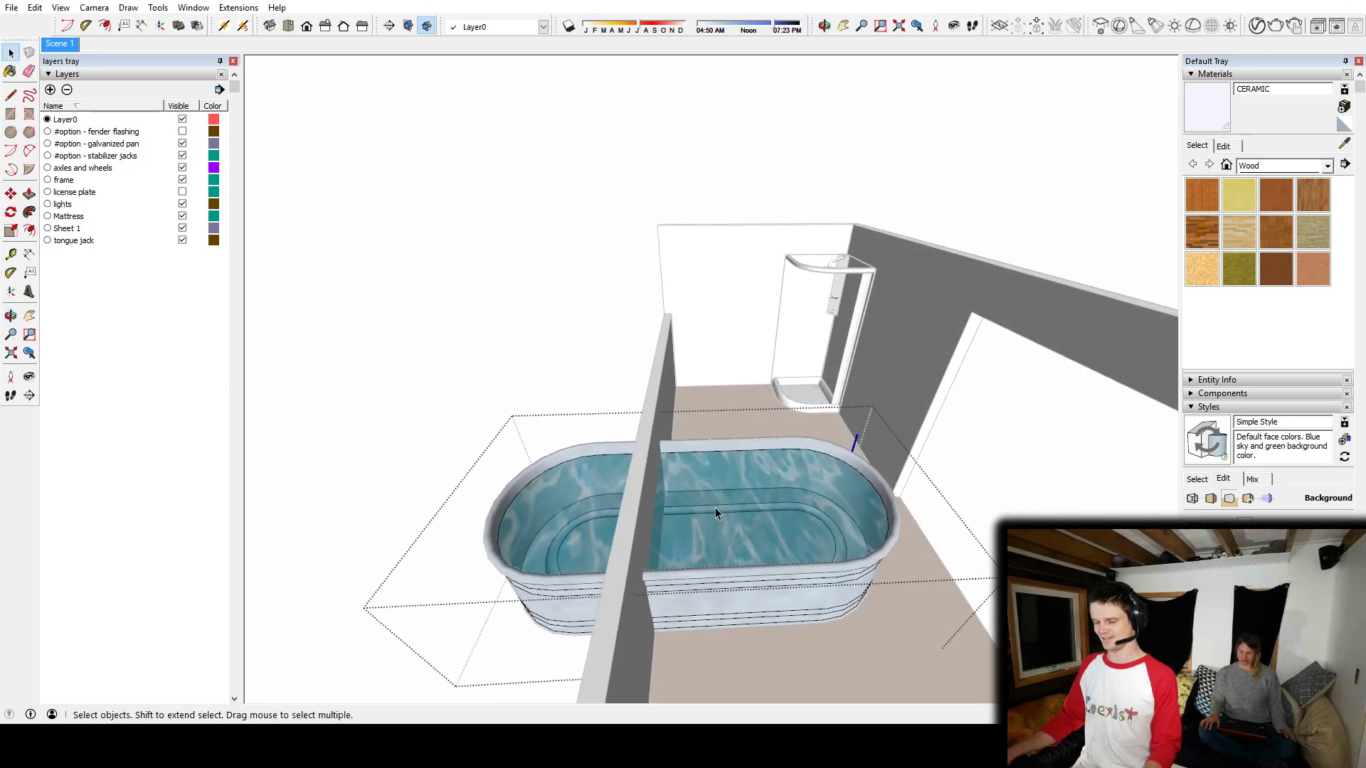
left_click(772, 476)
middle_click_drag(772, 476, 780, 553)
key("q")
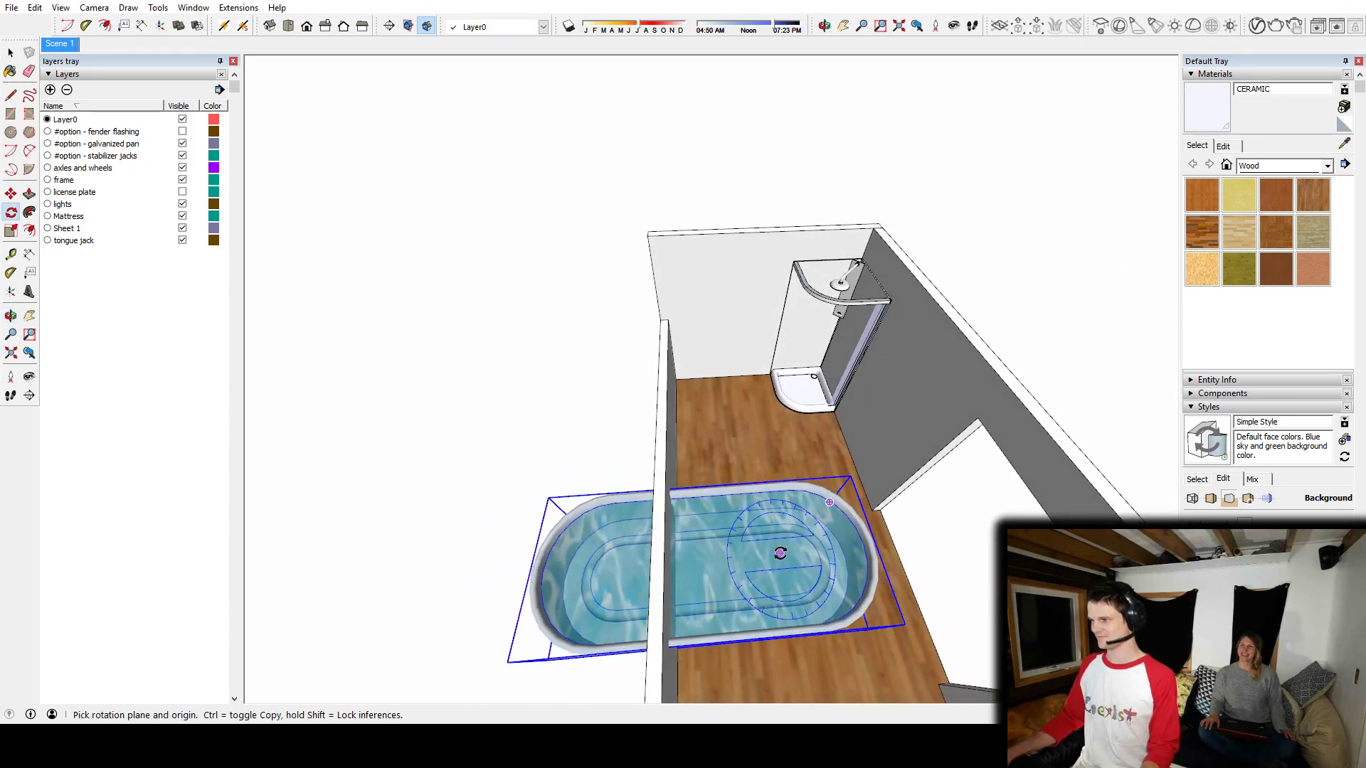
left_click(784, 552)
left_click(739, 555)
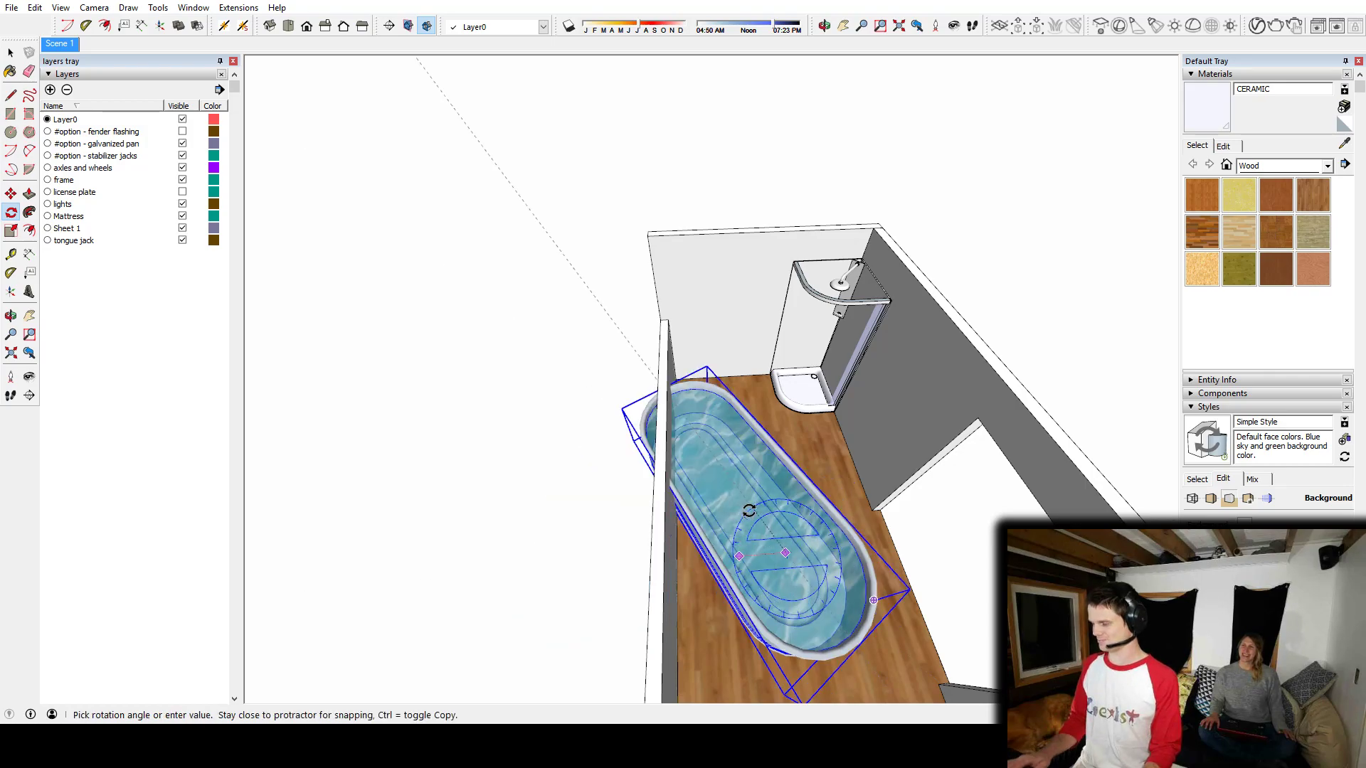
left_click(749, 510)
Step: Scale the water trough shorter and narrower to fit the floor space in front of the shower kit
middle_click_drag(749, 511, 577, 388)
scroll(619, 472, "up", 1)
key("s")
left_click_drag(860, 598, 674, 462)
middle_click_drag(653, 380, 762, 452)
left_click_drag(637, 474, 675, 457)
middle_click_drag(797, 440, 612, 393)
middle_click_drag(663, 458, 732, 500)
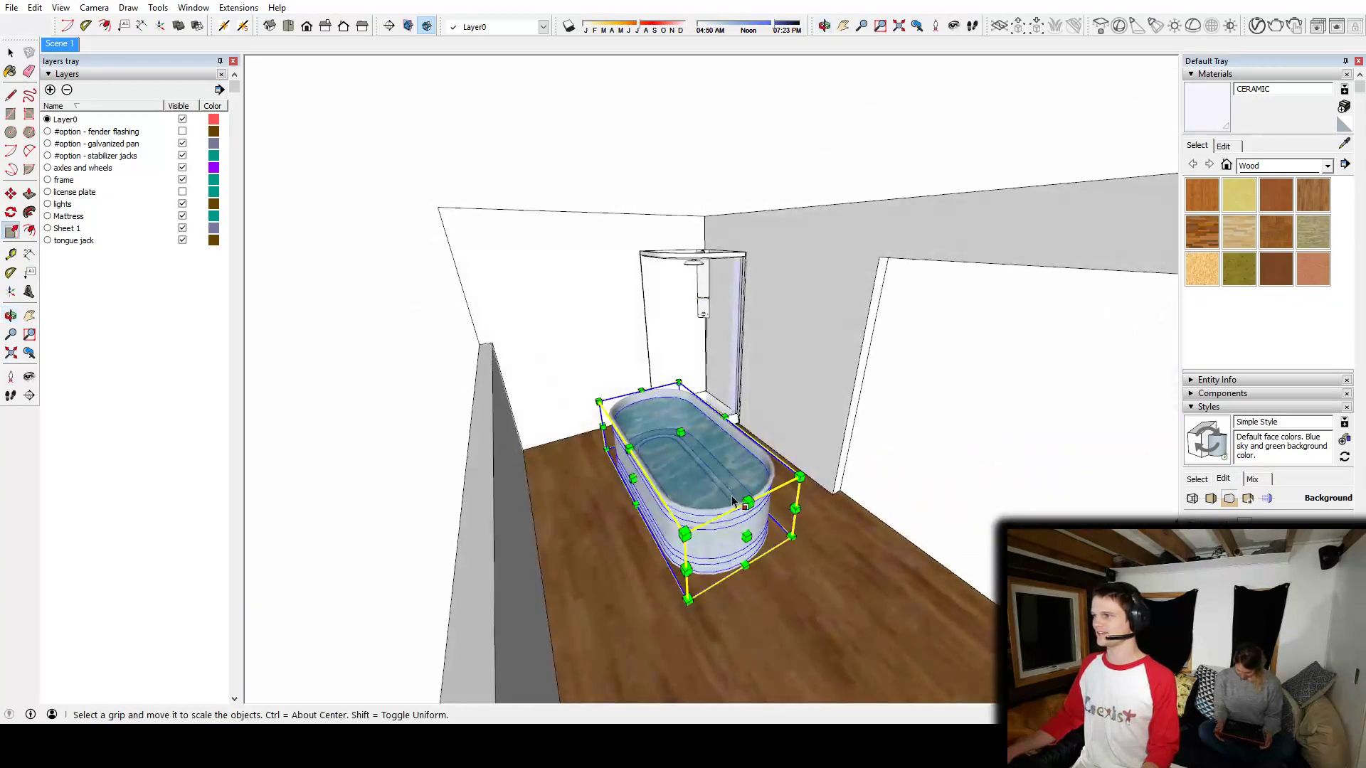
left_click_drag(746, 535, 723, 506)
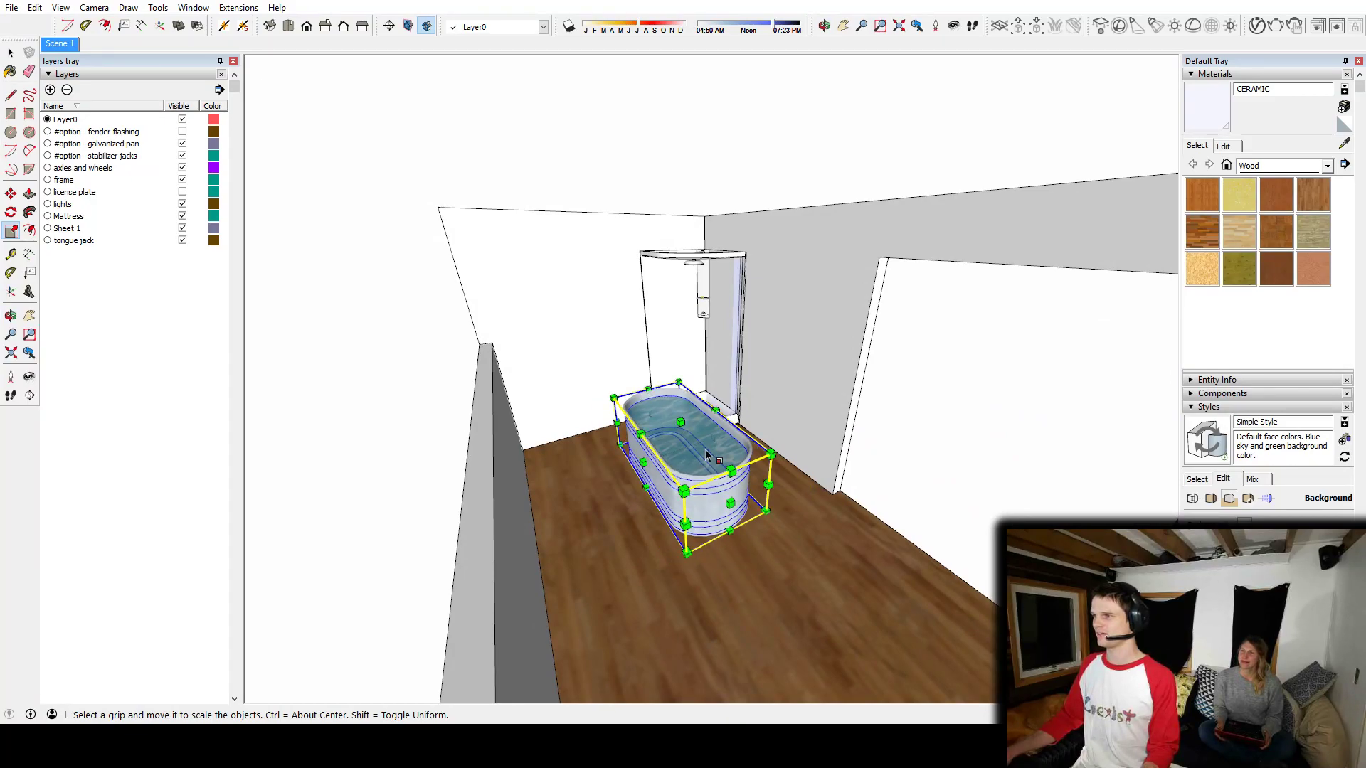
Step: Move the water trough along the floor into the corner under the shower kit and deselect it
middle_click_drag(654, 470, 750, 554)
key("m")
mouse_move(646, 453)
middle_mouse_down()
mouse_move(740, 478)
mouse_move(662, 451)
middle_mouse_up()
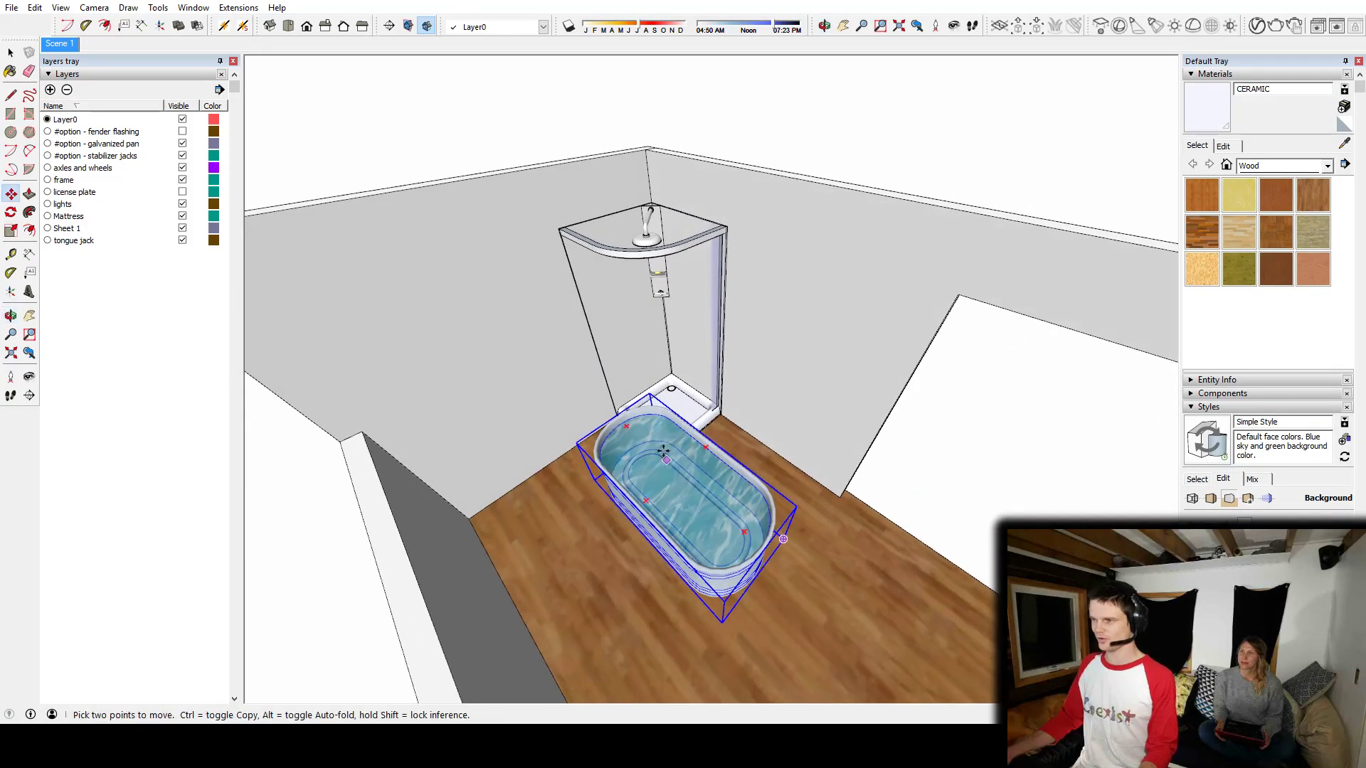
left_click(615, 418)
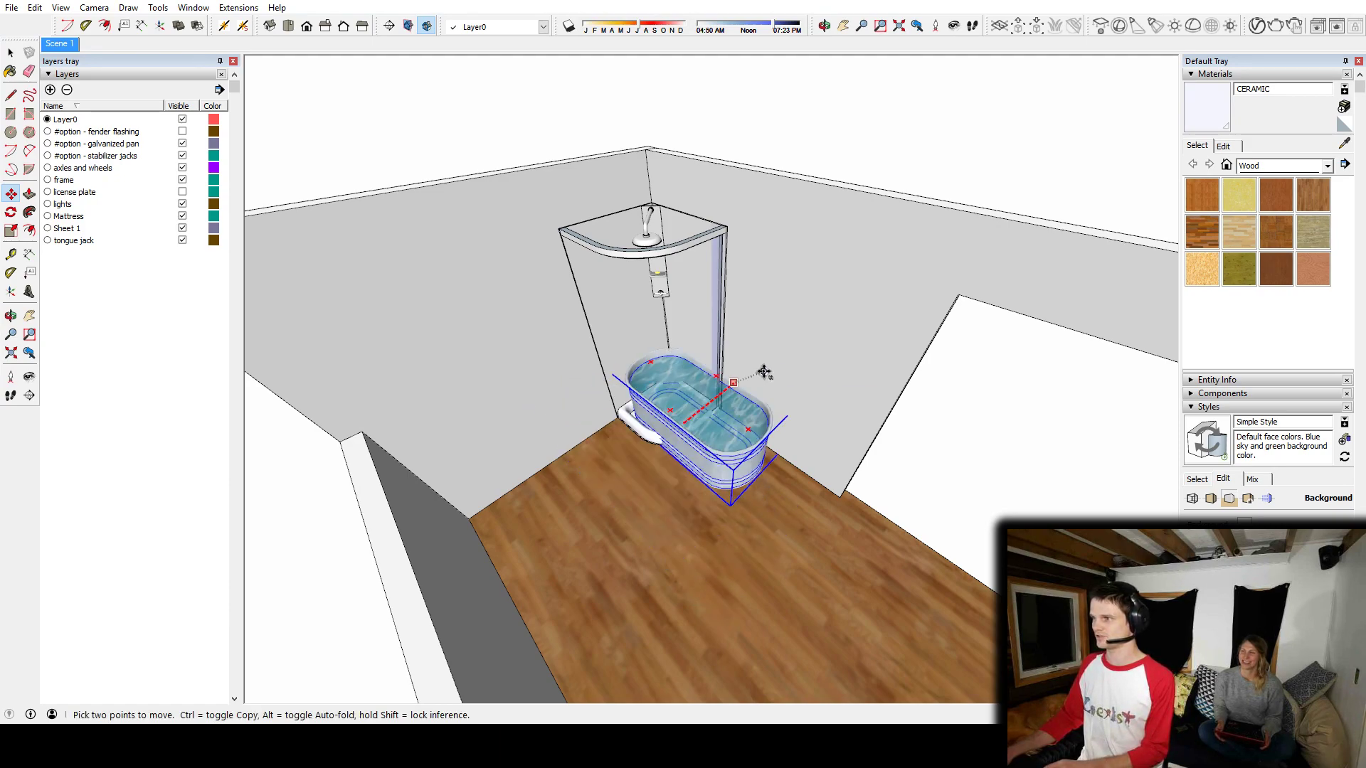
left_click(763, 372)
middle_click_drag(765, 373, 807, 490)
key("space")
left_click(886, 427)
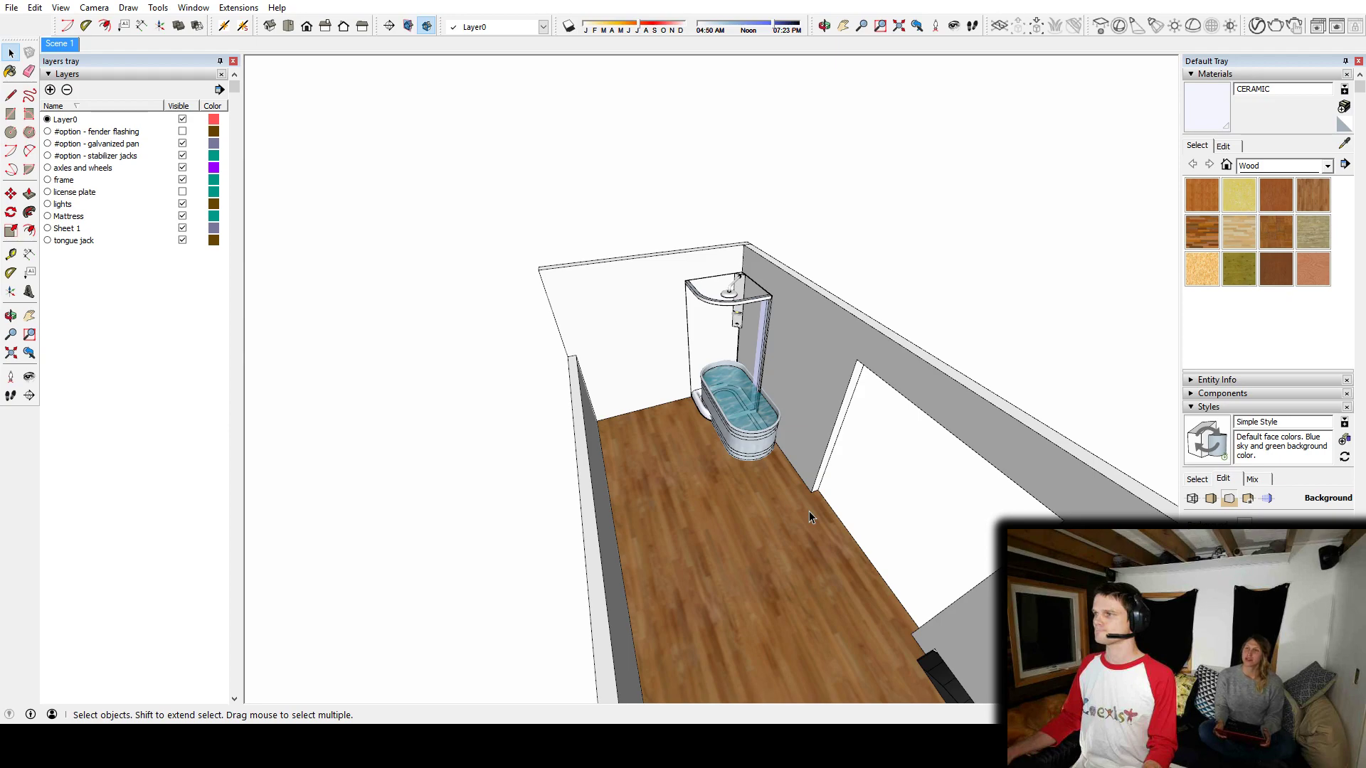
middle_click_drag(775, 503, 710, 534)
middle_click_drag(580, 483, 603, 461)
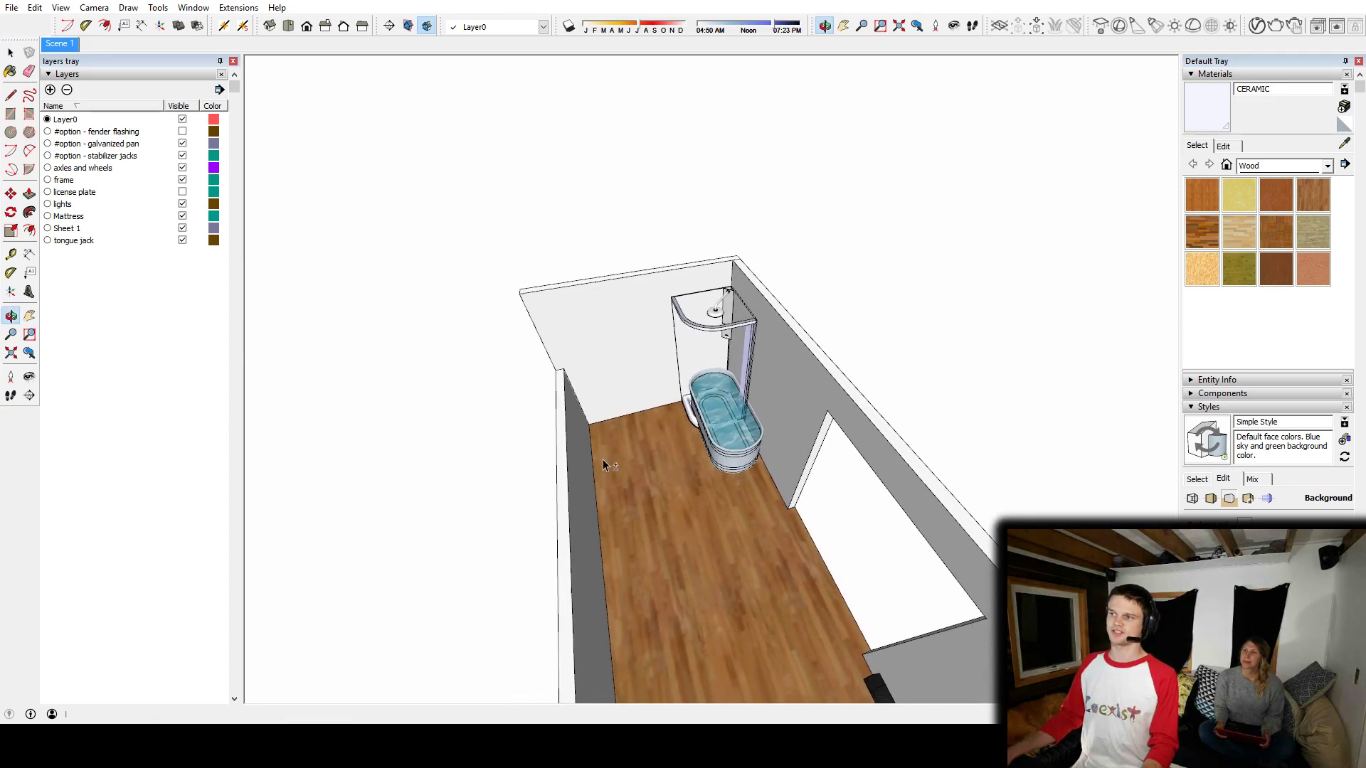
scroll(612, 450, "up", 7)
middle_click_drag(891, 443, 751, 458)
scroll(845, 450, "down", 6)
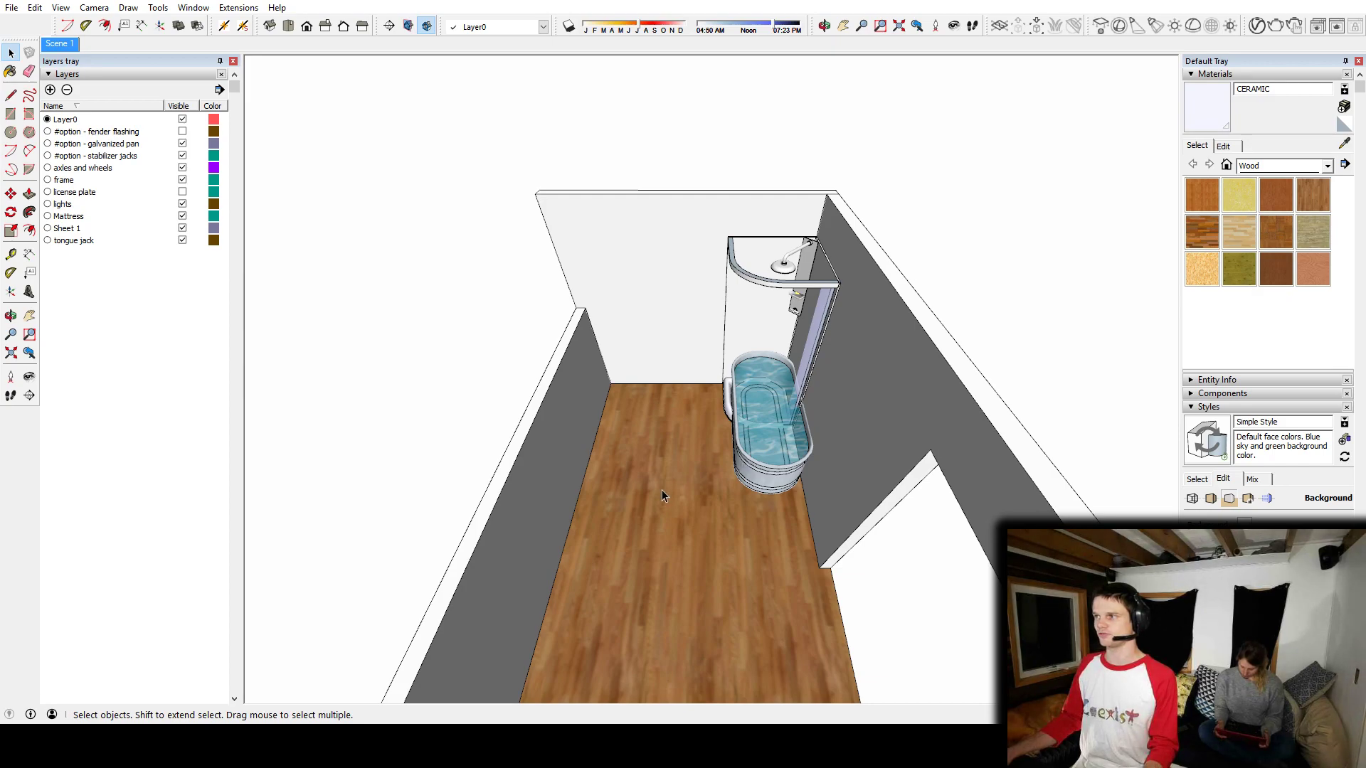
Step: Switch to 3D Warehouse and search for "composting toilet"
key("alt+Tab")
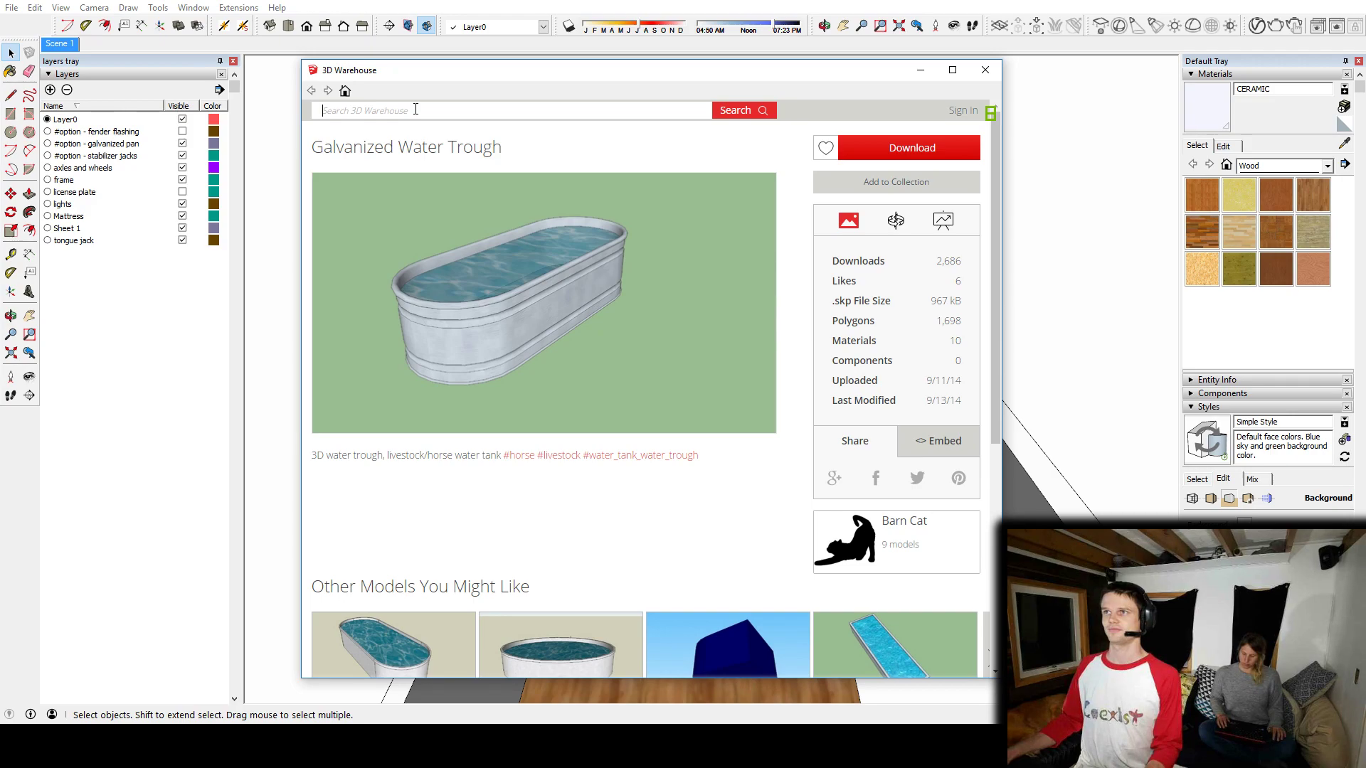
type("composting")
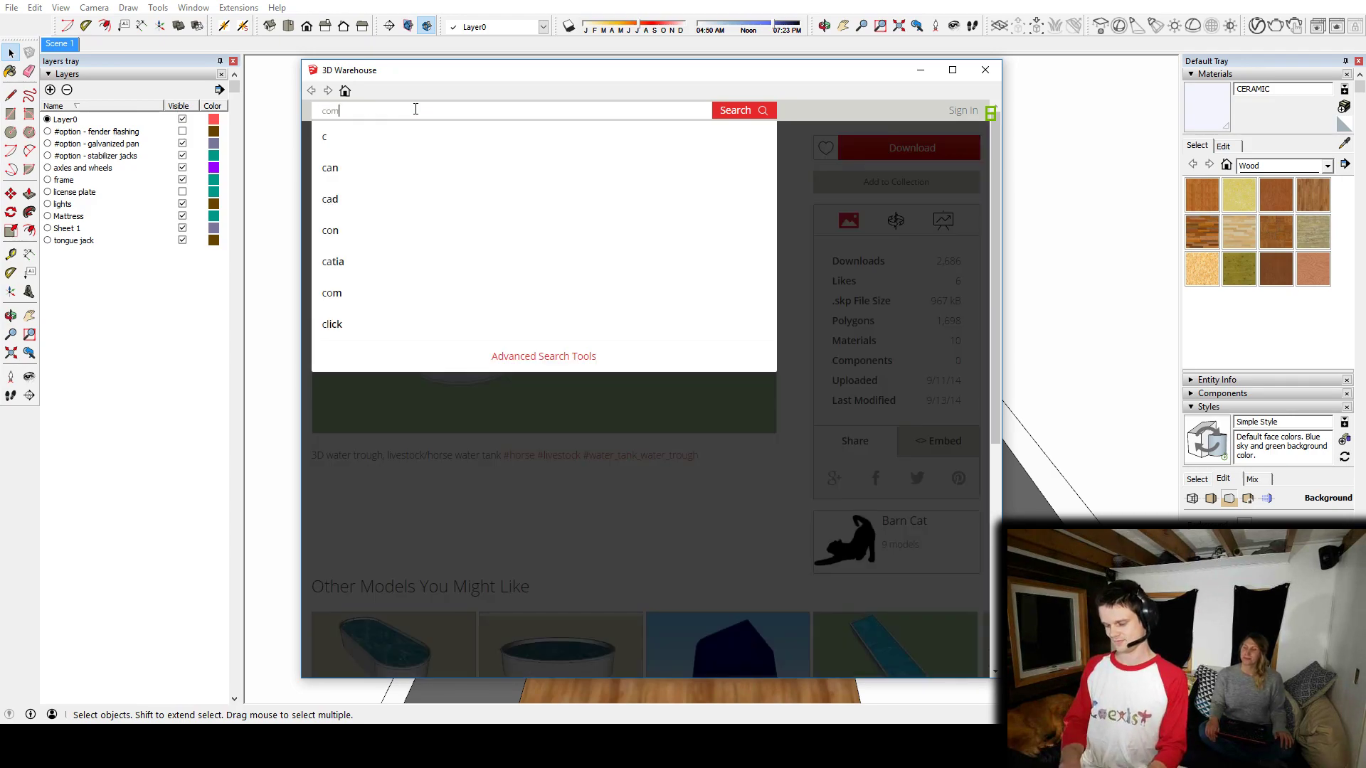
key("Down")
key("Down")
key("Down")
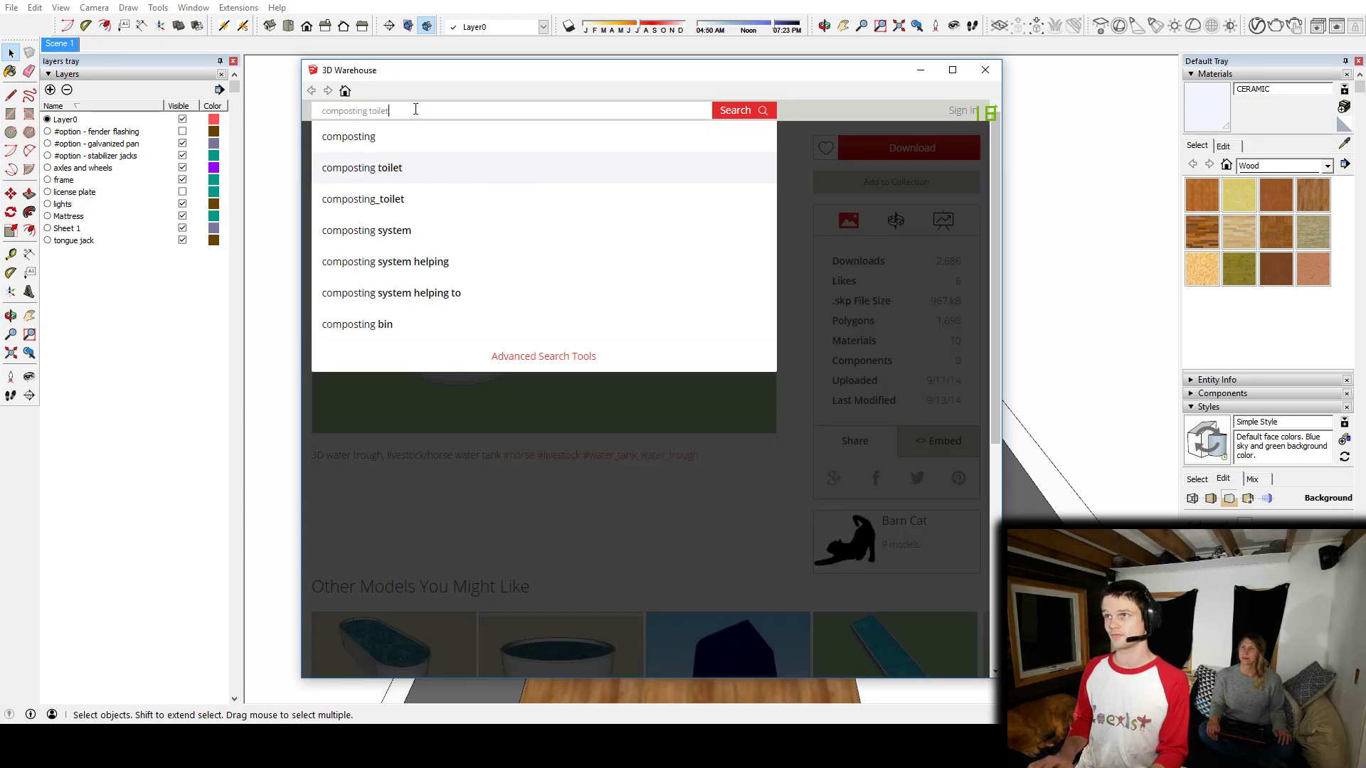
key("Return")
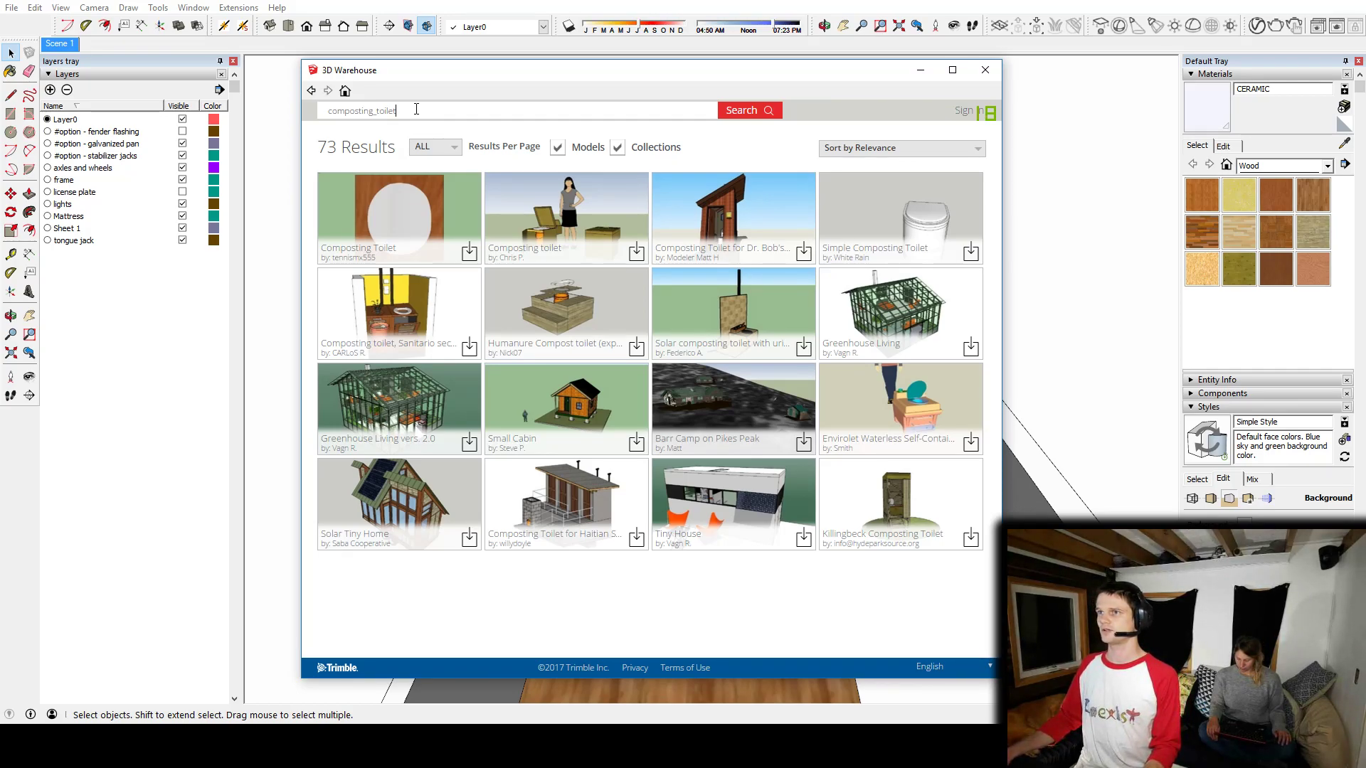
left_click(371, 110)
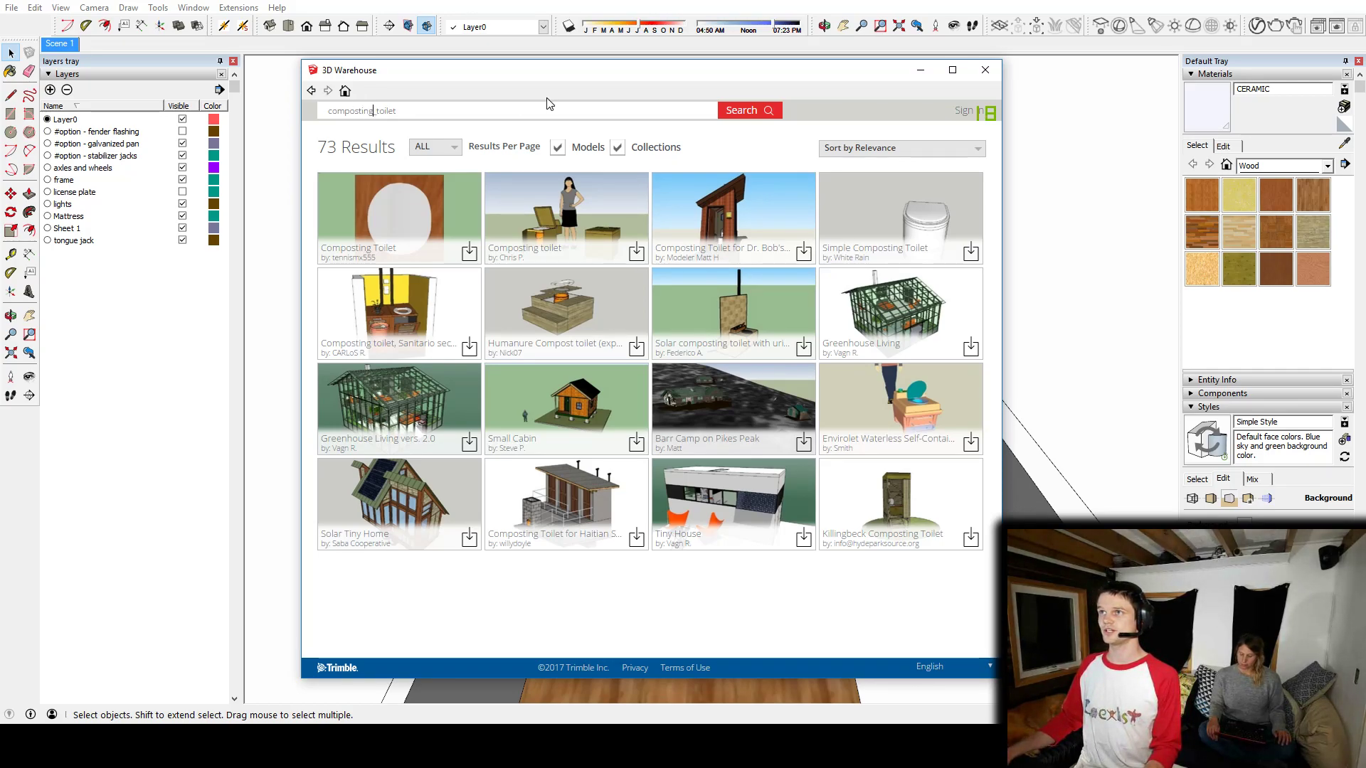
key("BackSpace")
key("Return")
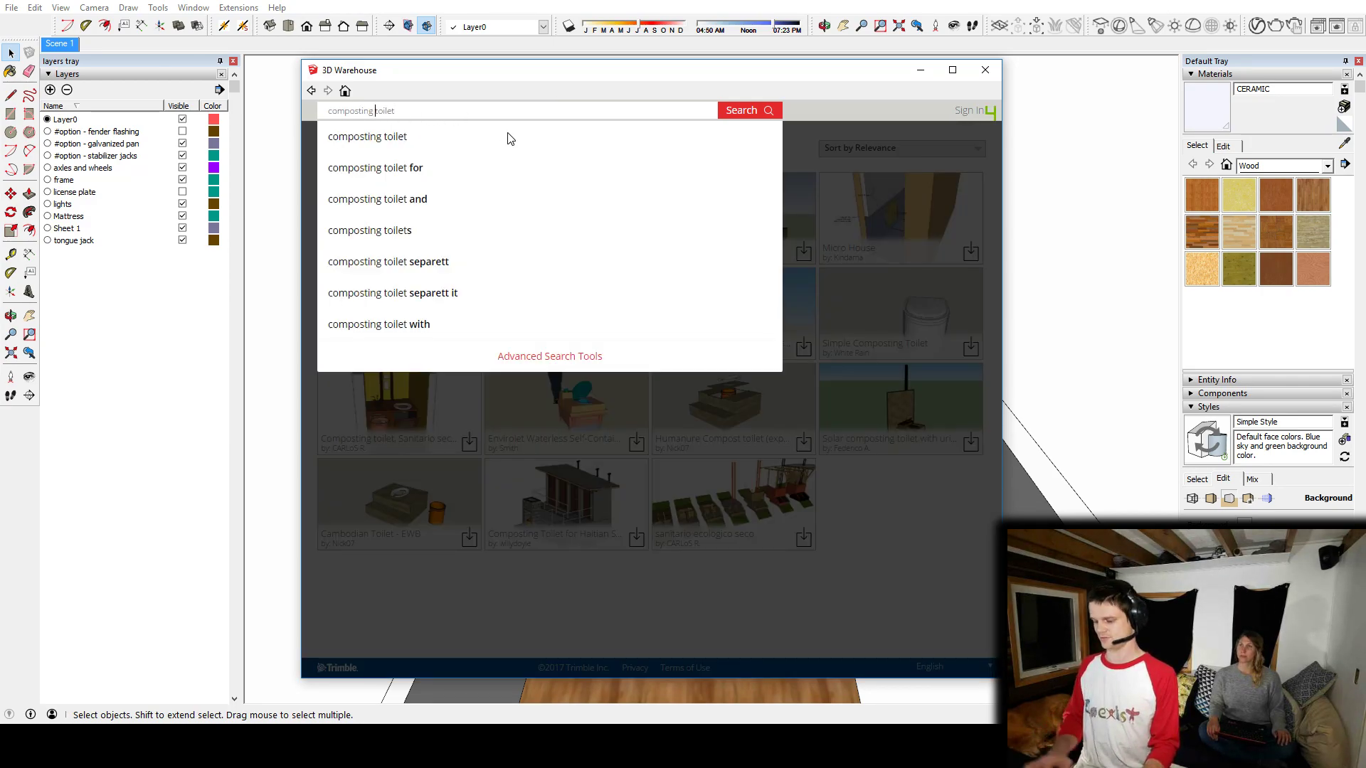
key("Return")
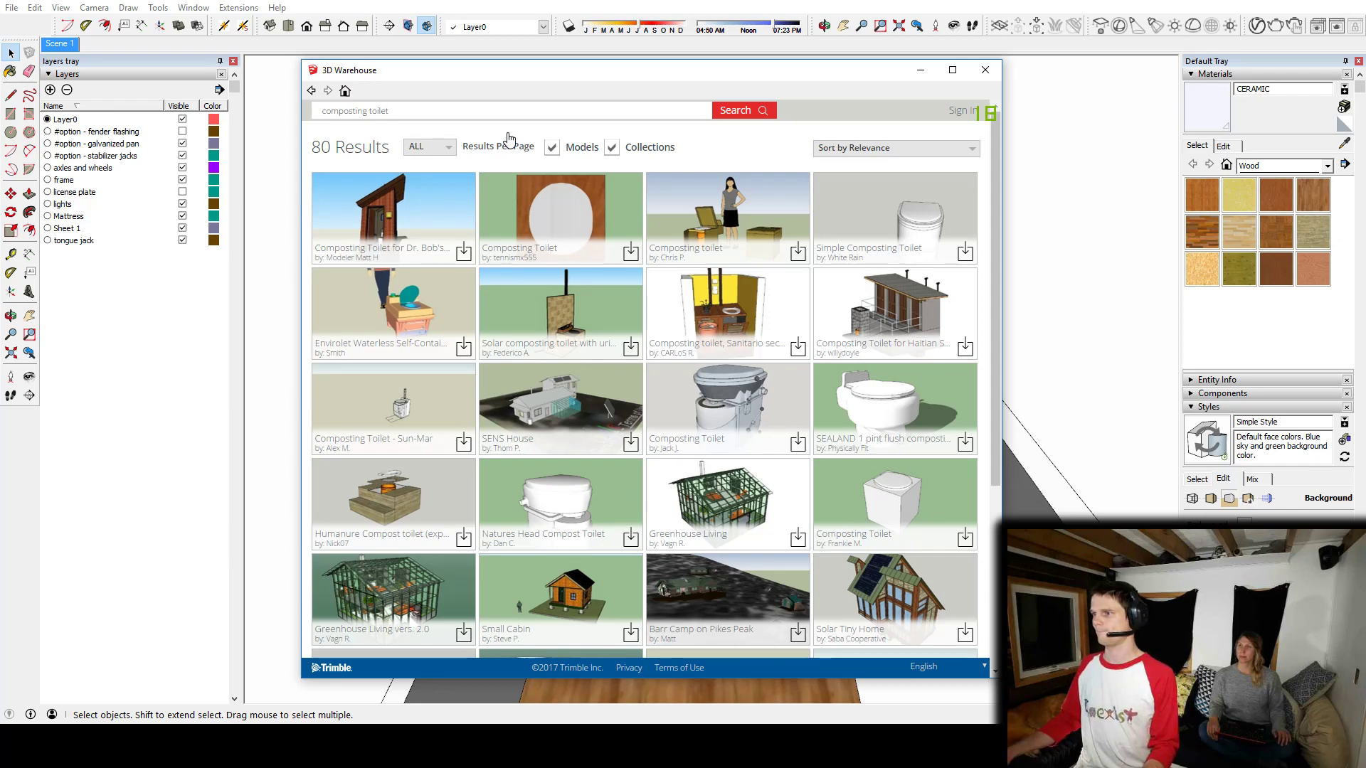
Step: Download the Nature's Head Composting Toilet into the model and place it on the floor beside the water trough
left_click(730, 396)
left_click(869, 148)
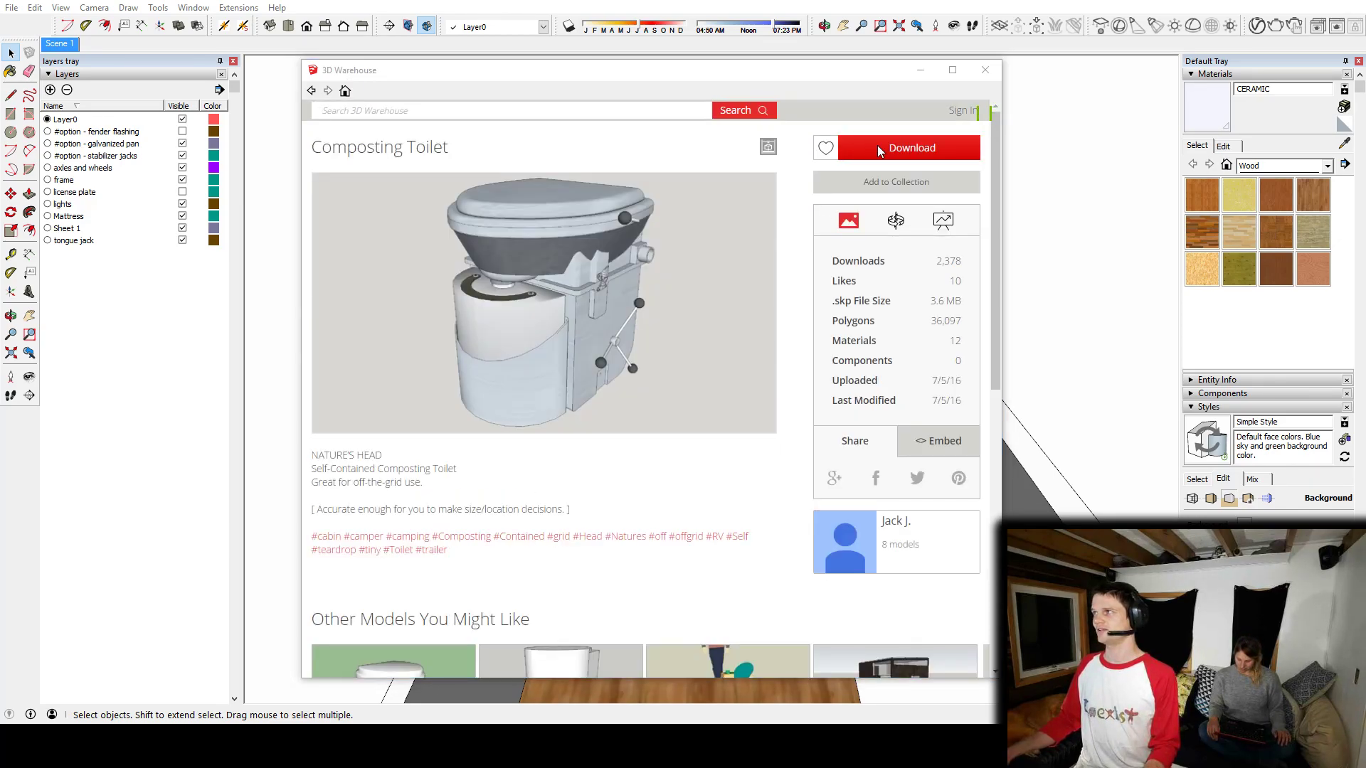
left_click(601, 403)
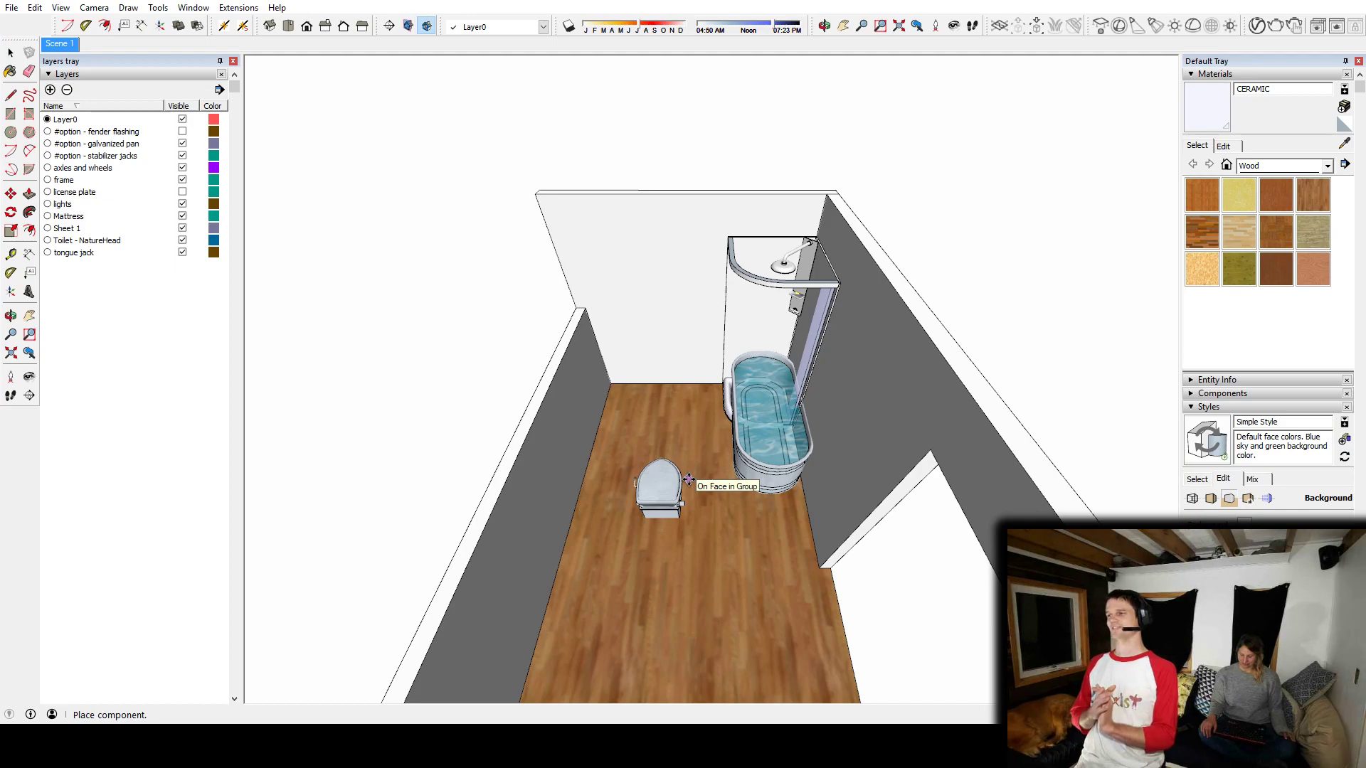
left_click(683, 430)
Step: Move the composting toilet toward the end wall, between the low side wall and the water trough
key("m")
scroll(679, 425, "up", 3)
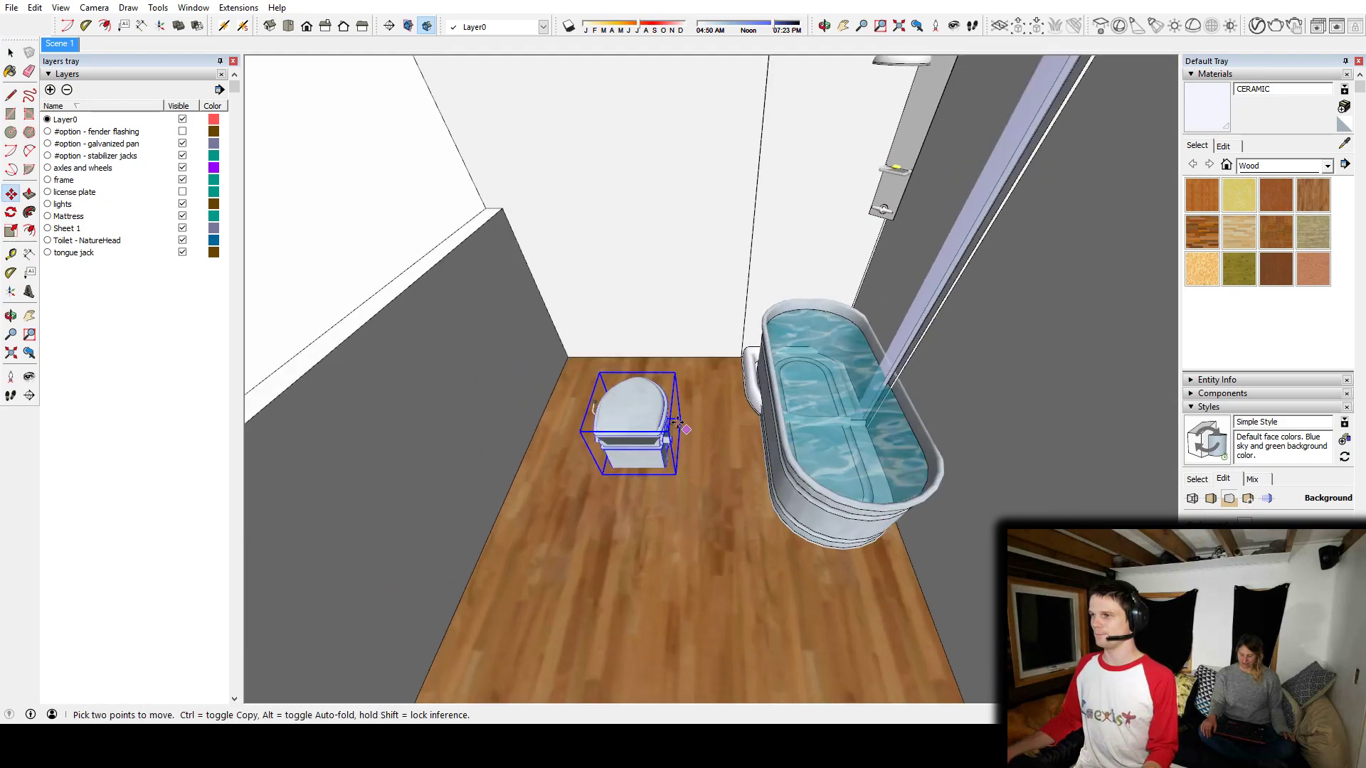
left_click(645, 409)
left_click(639, 362)
middle_click_drag(641, 400, 690, 186)
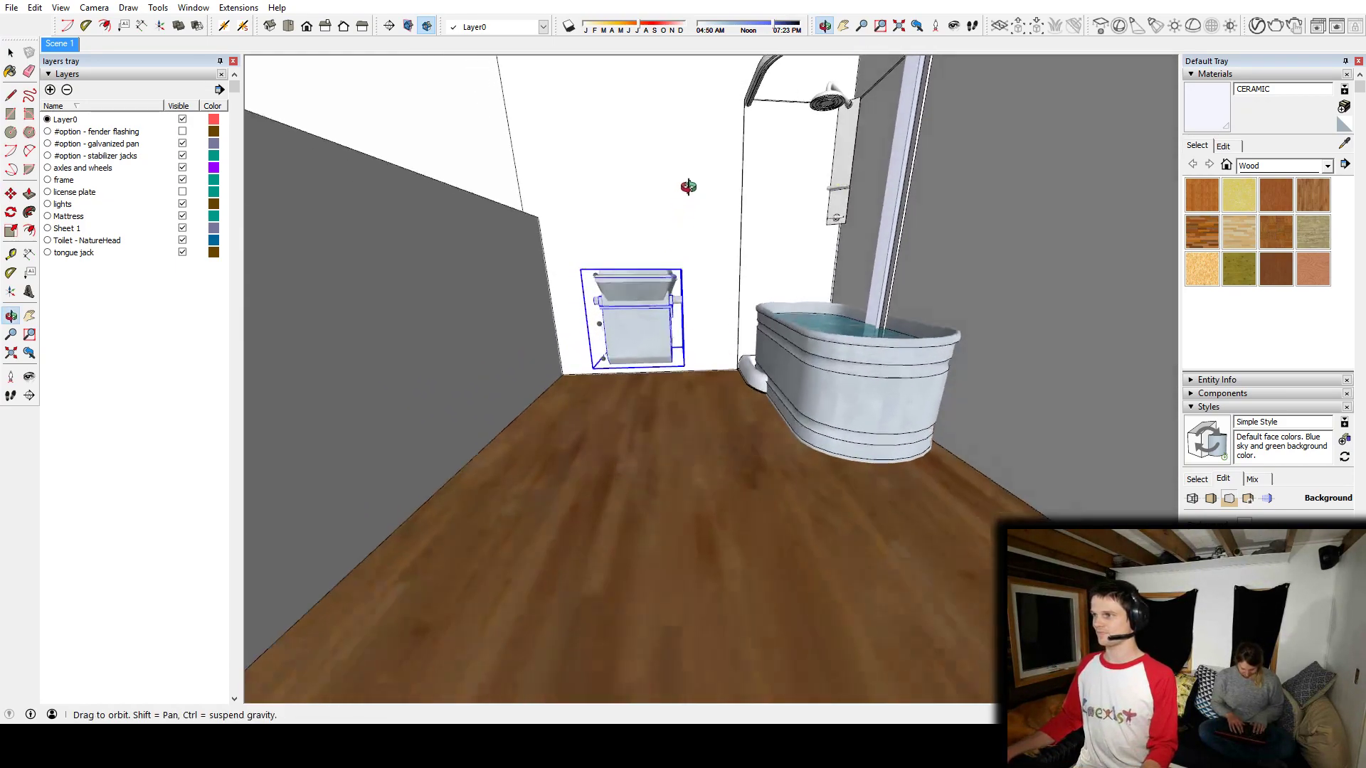
scroll(657, 314, "up", 2)
scroll(654, 312, "up", 4)
middle_click_drag(649, 307, 793, 234)
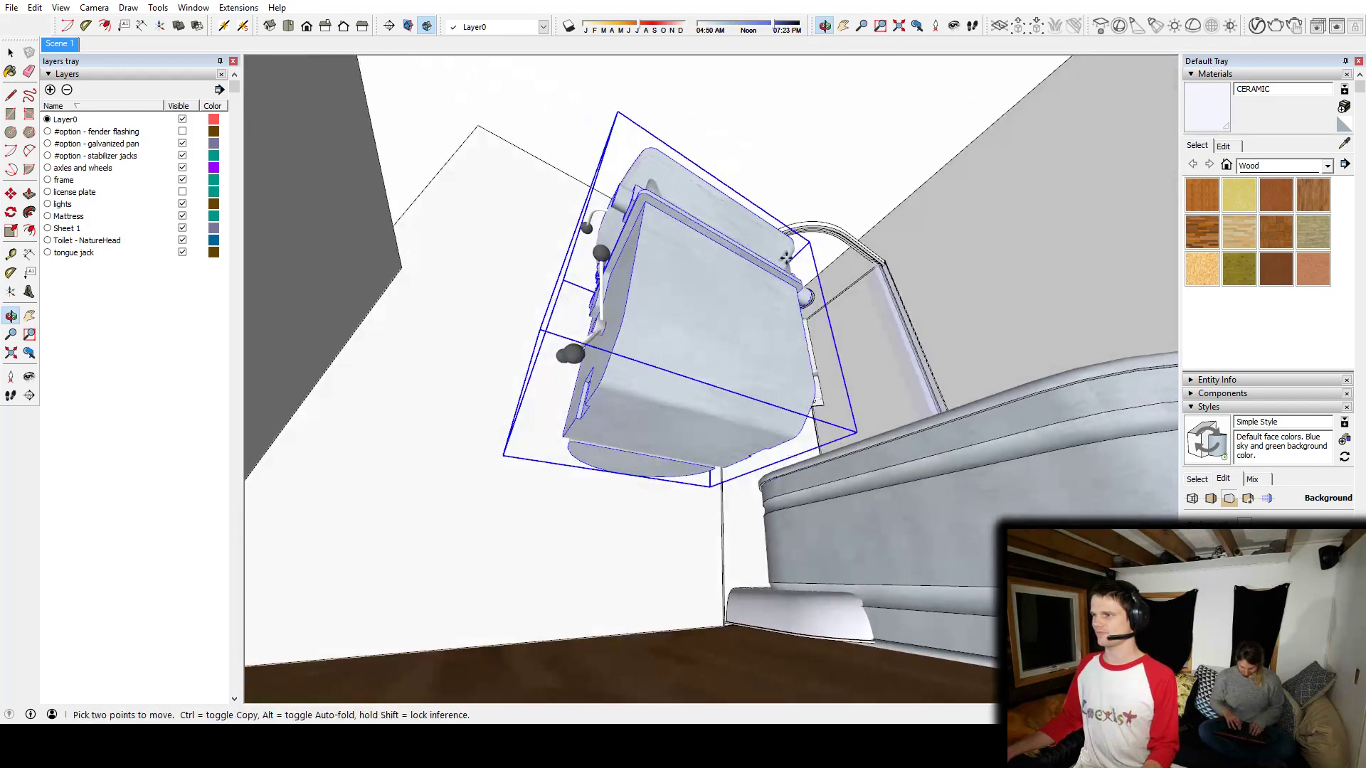
Step: Rotate the composting toilet 90 degrees on the floor so it faces the water trough
middle_click_drag(689, 446, 811, 566)
key("q")
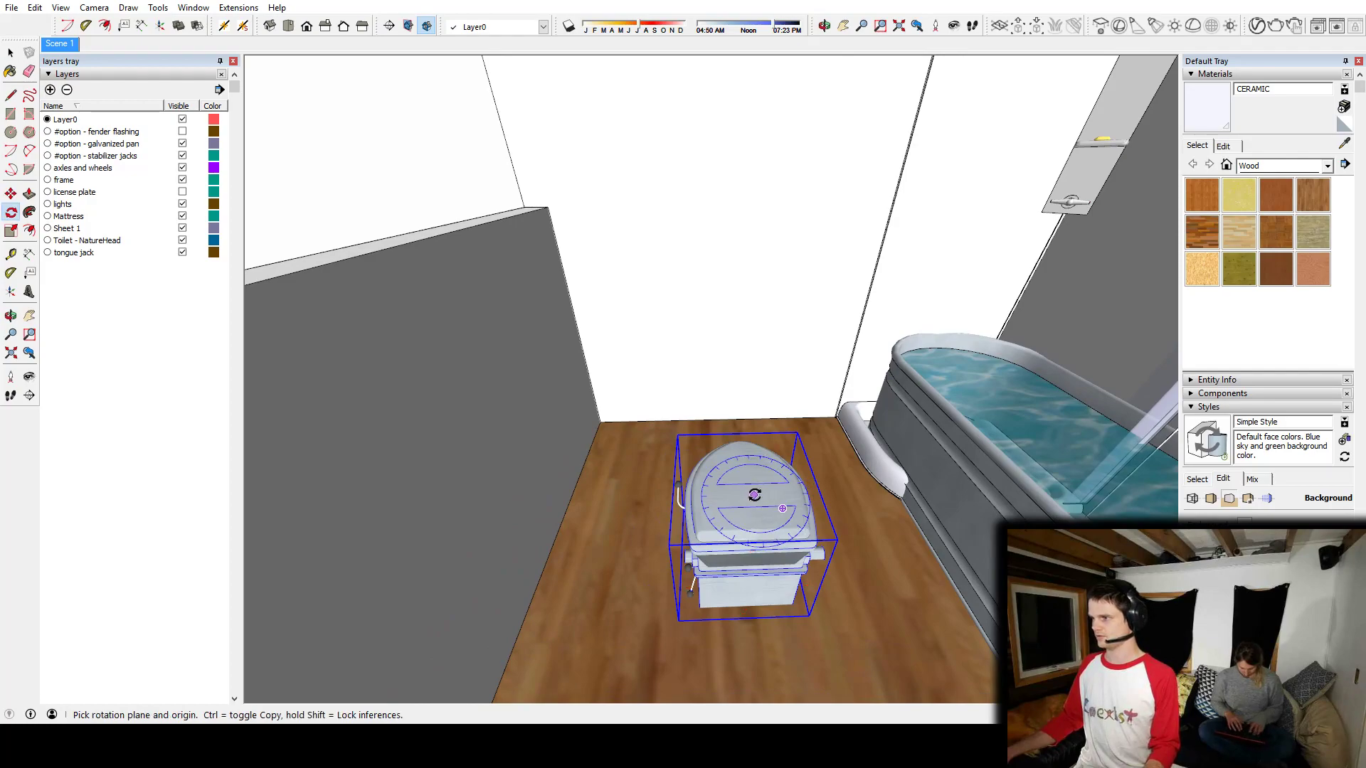
left_click(754, 495)
left_click(722, 487)
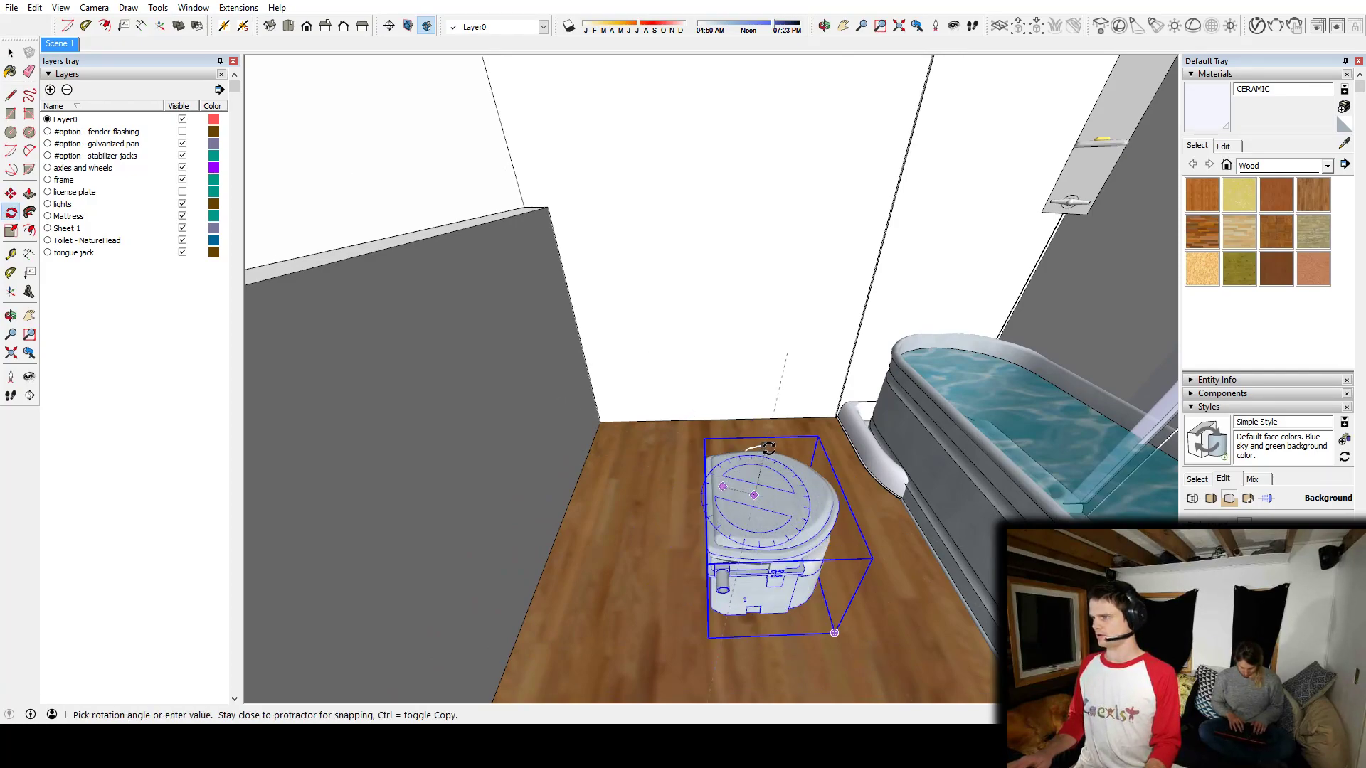
left_click(768, 448)
Step: Move the composting toilet sideways until its back sits against the low side wall opposite the trough
middle_click_drag(725, 550, 826, 467, "shift")
key("m")
left_click(742, 543)
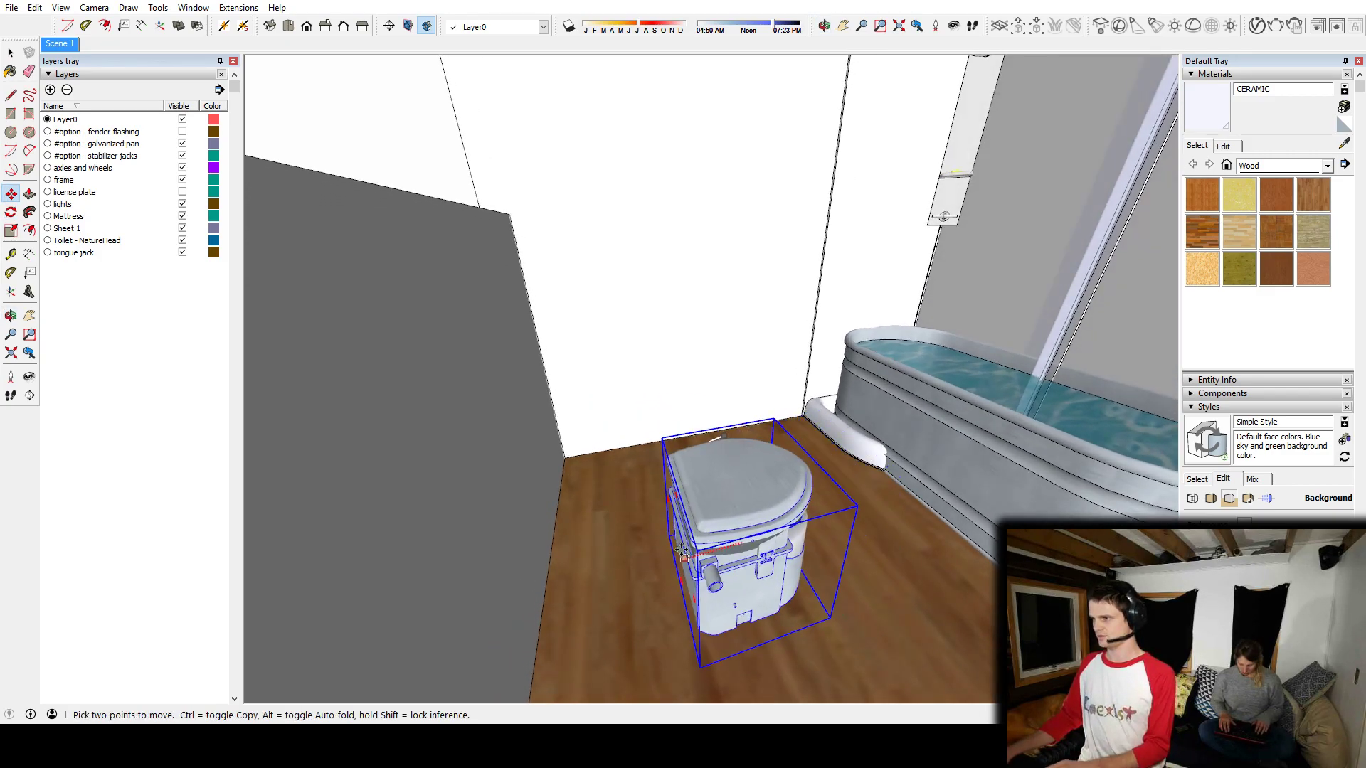
left_click(497, 591)
middle_click_drag(679, 439, 712, 510)
scroll(626, 484, "down", 6)
key("space")
scroll(663, 513, "up", 2)
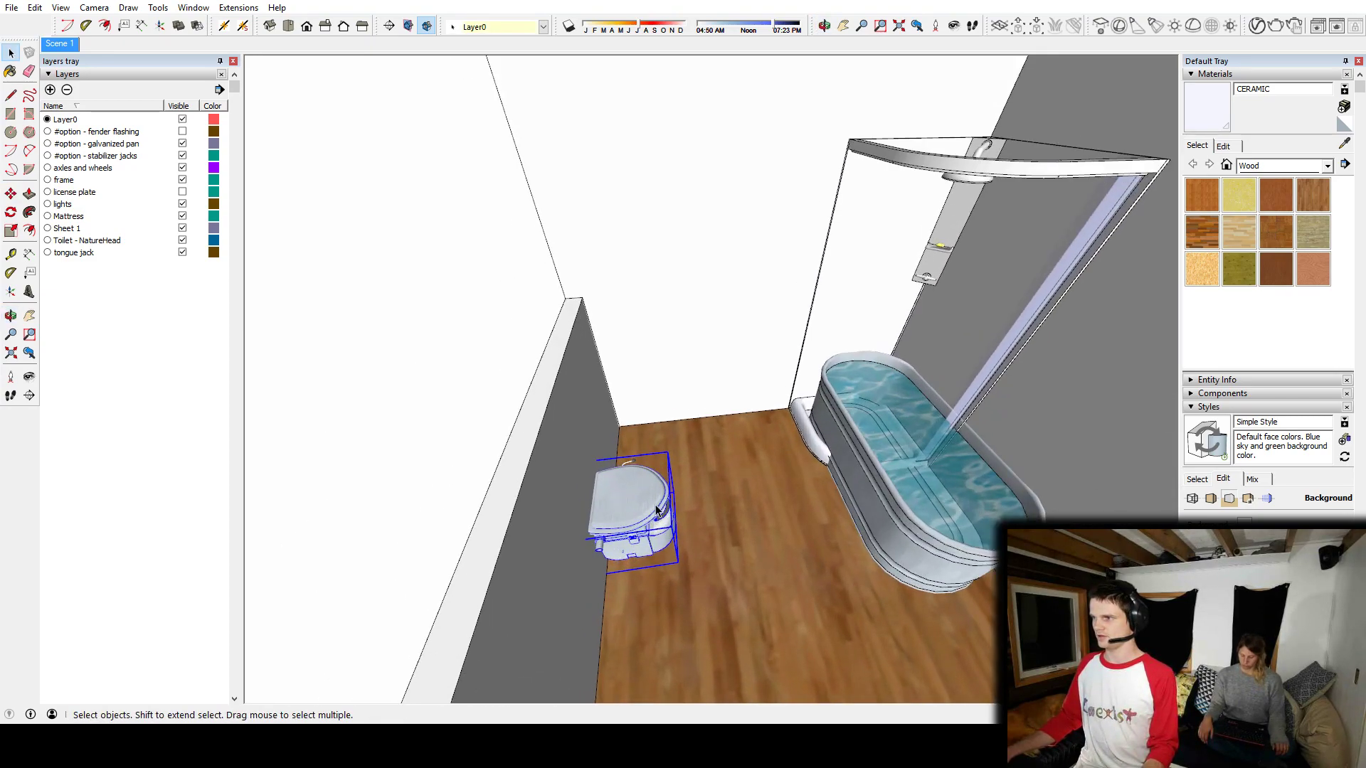
Step: Move the composting toilet along the side wall into the corner at the end wall and deselect it
key("m")
left_click(634, 494)
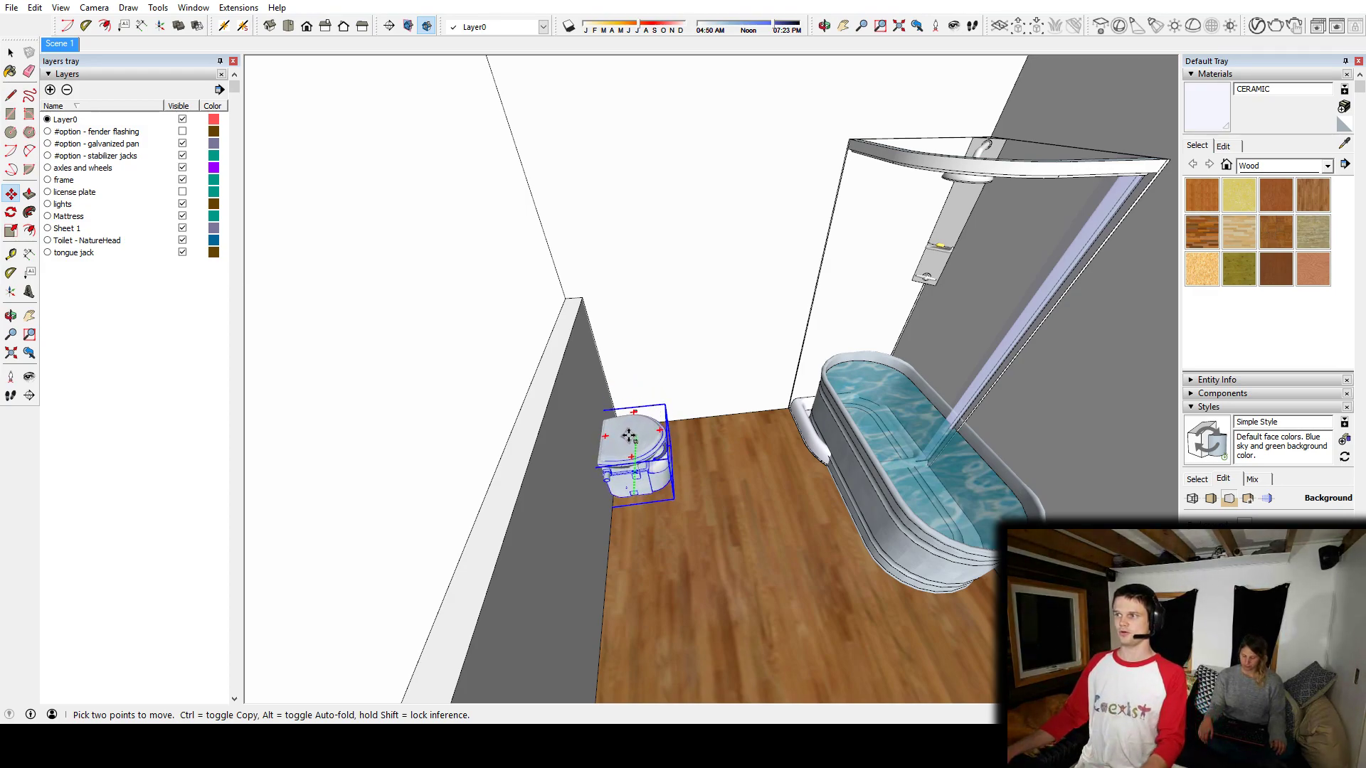
middle_click_drag(635, 411, 619, 372)
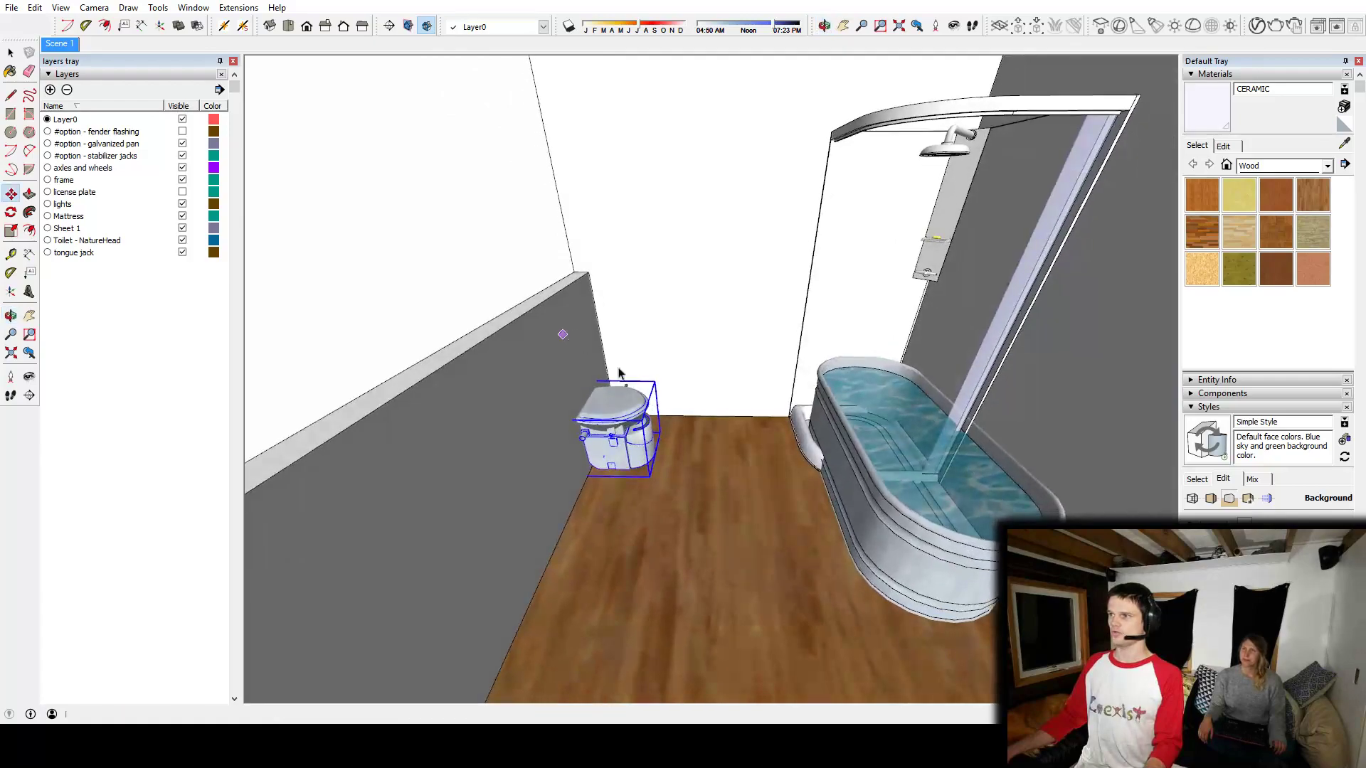
key("space")
left_click(586, 385)
scroll(586, 385, "down", 5)
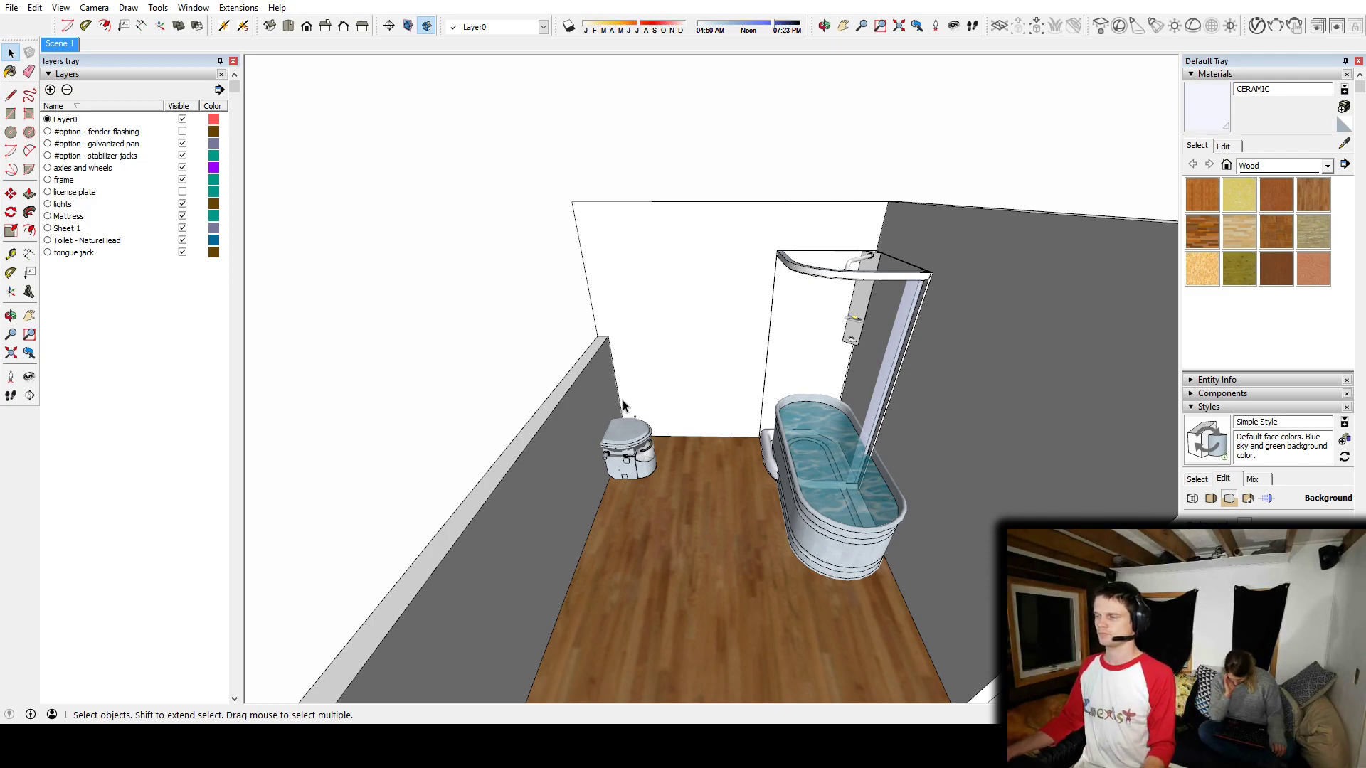
middle_click_drag(712, 413, 599, 446)
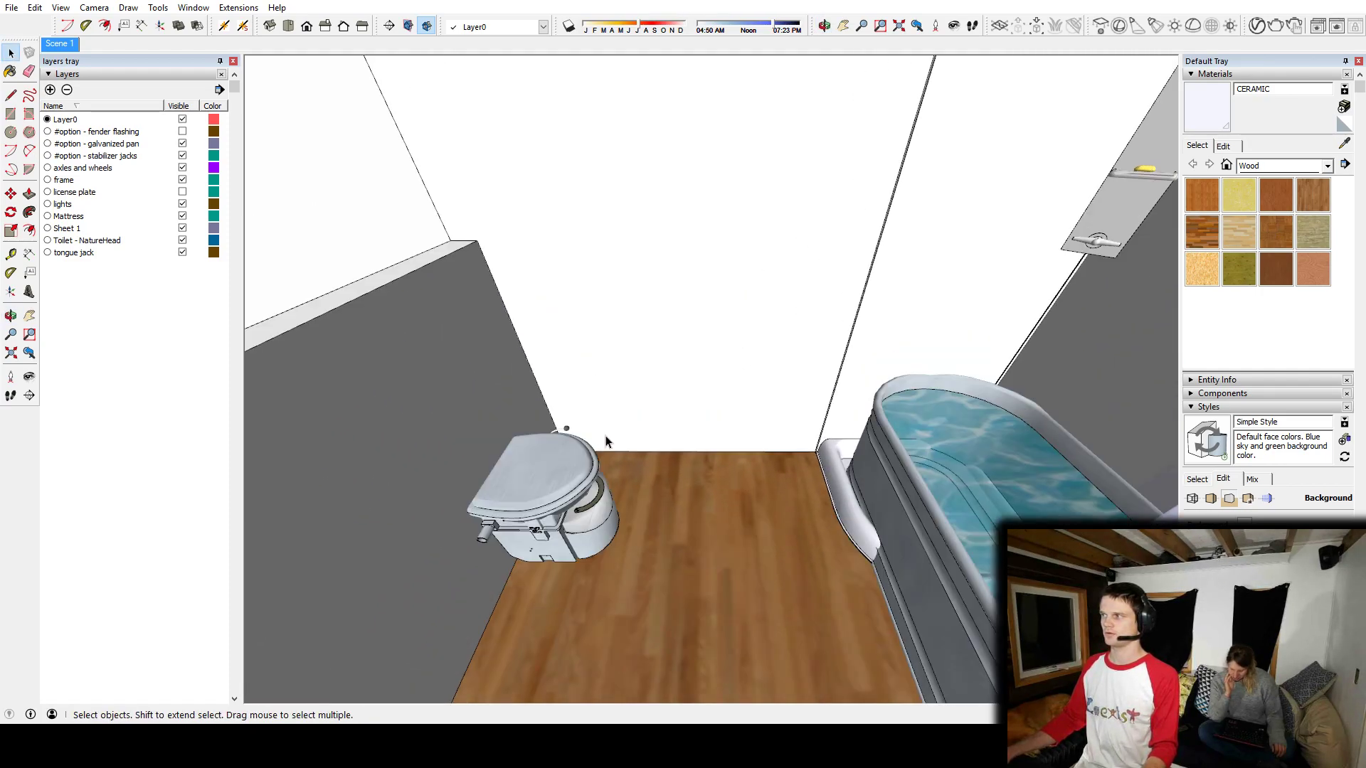
scroll(605, 442, "down", 5)
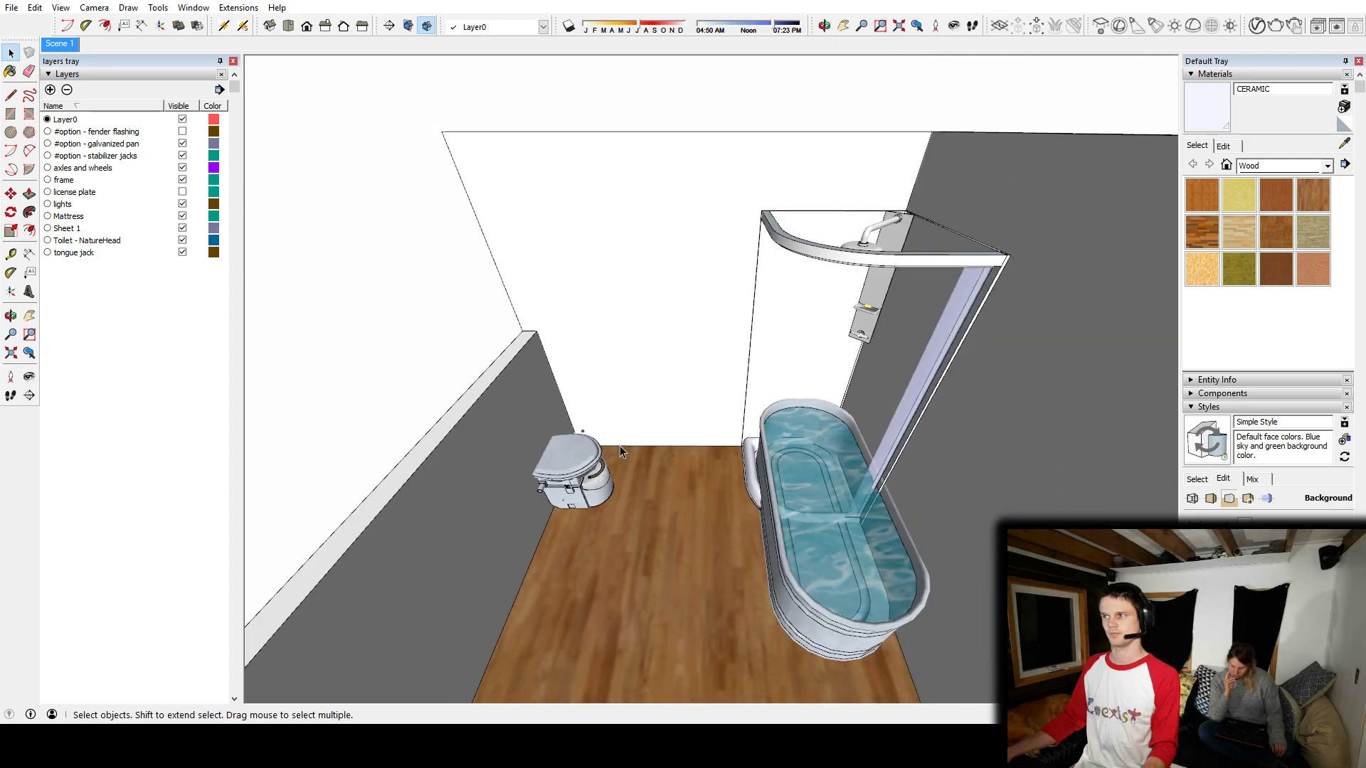
middle_click_drag(620, 445, 650, 434)
scroll(634, 446, "down", 5)
Step: Reopen 3D Warehouse and search for "ikea sink bathroom"
key("w")
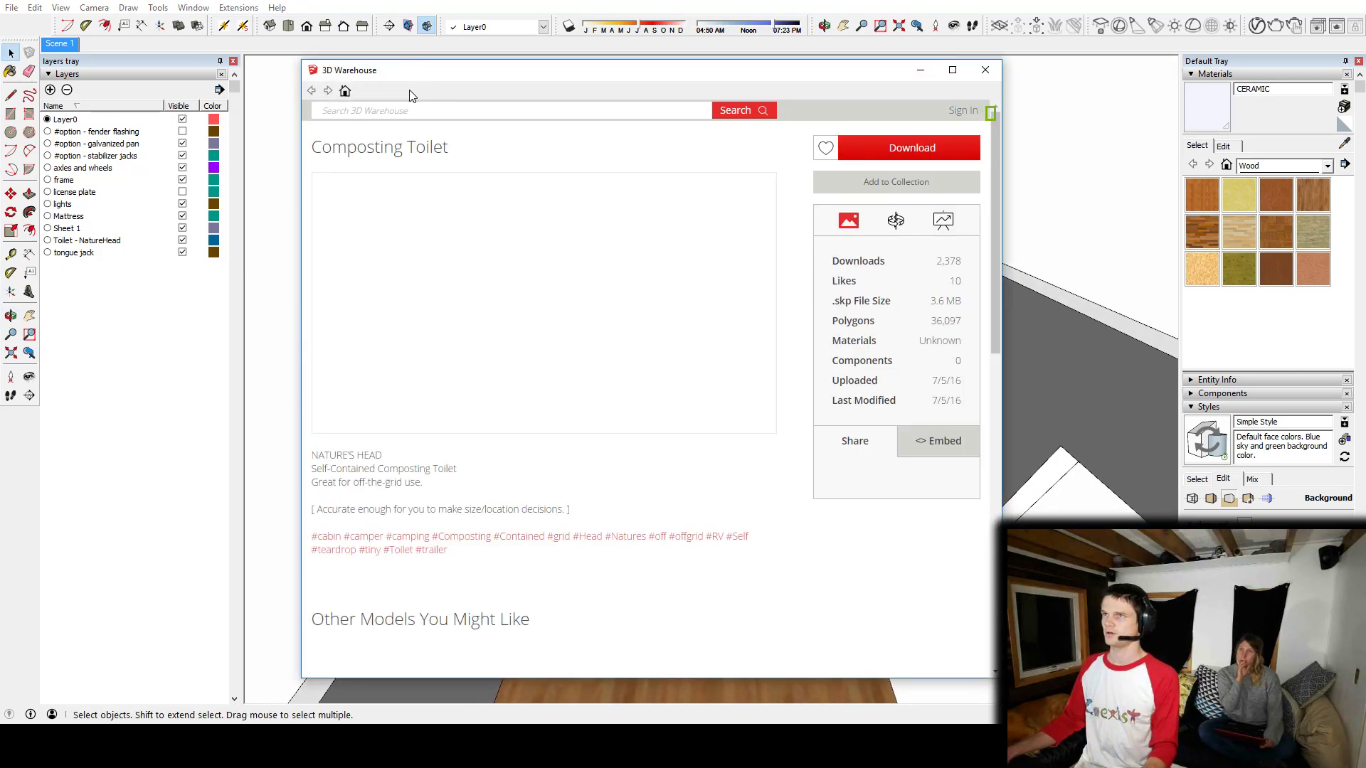
left_click(396, 108)
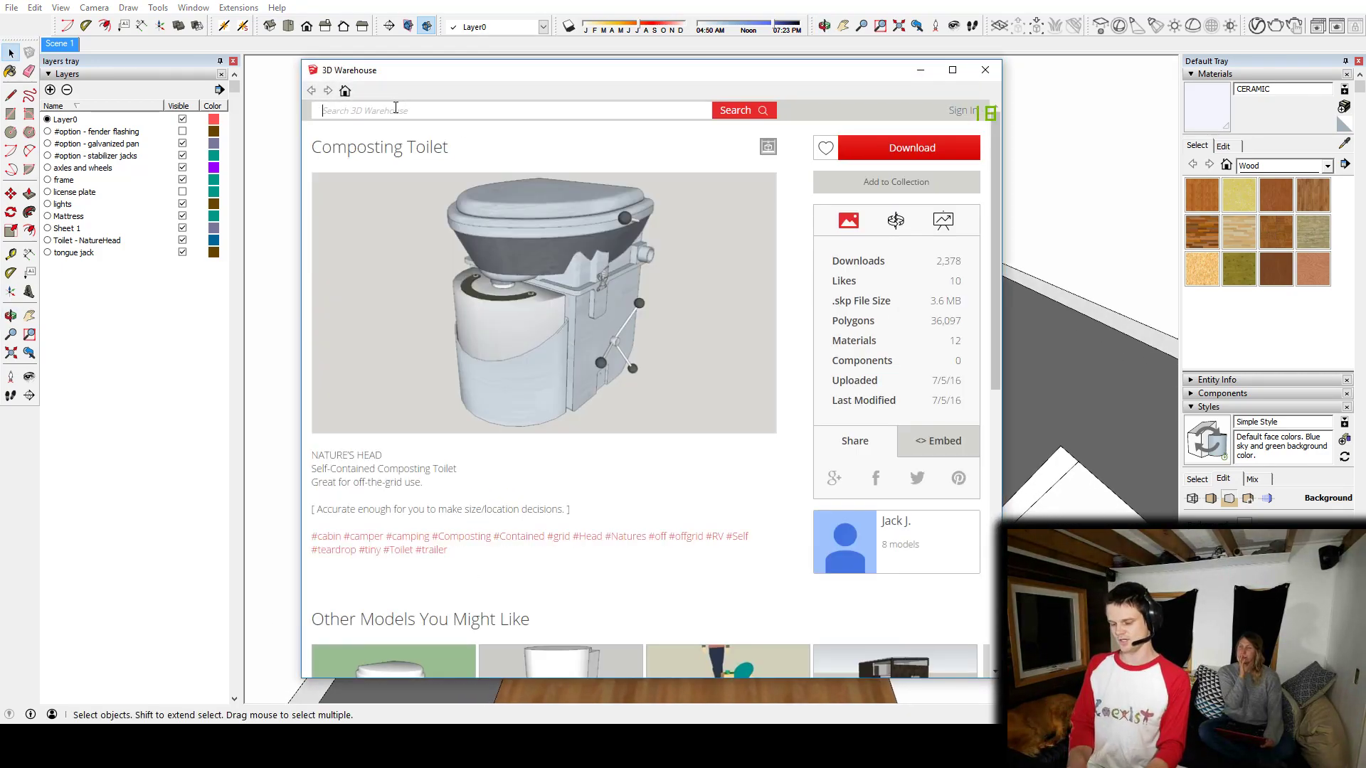
type("i")
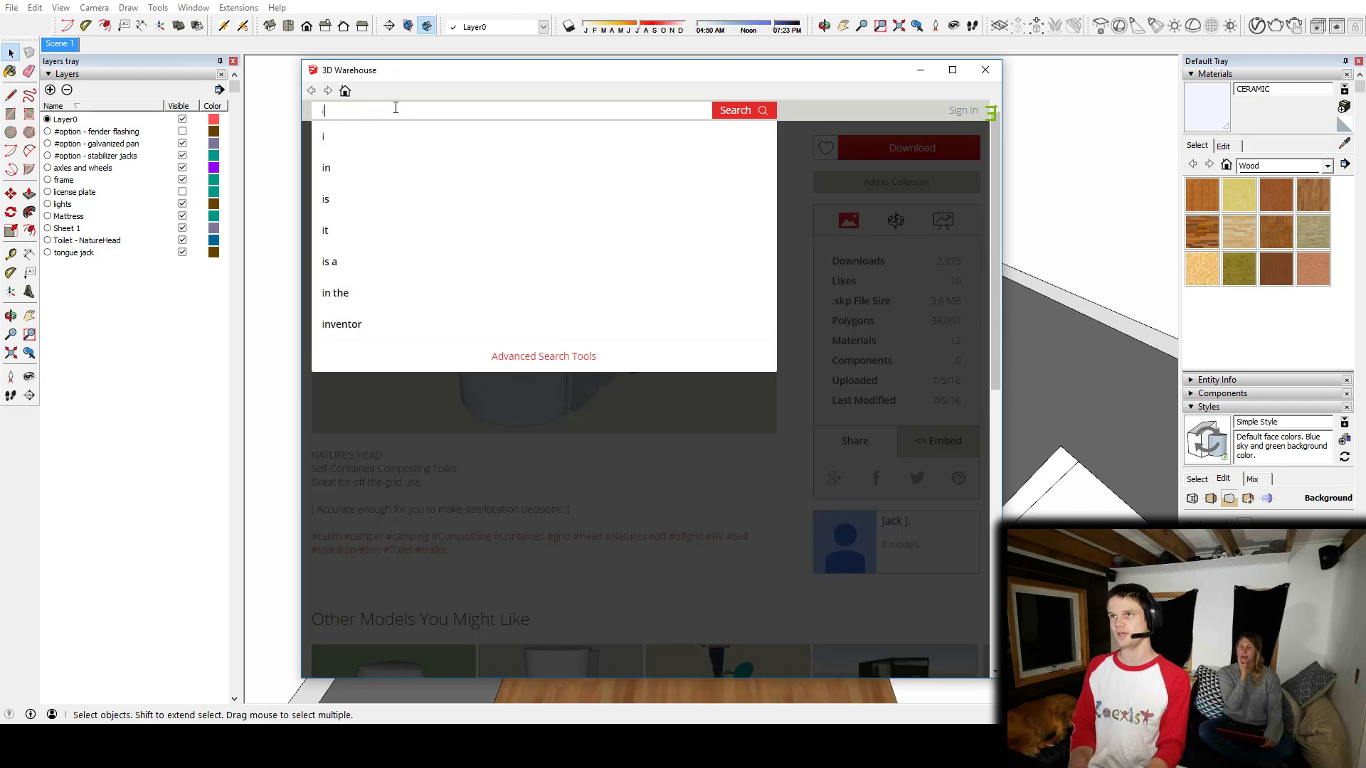
type("kea si")
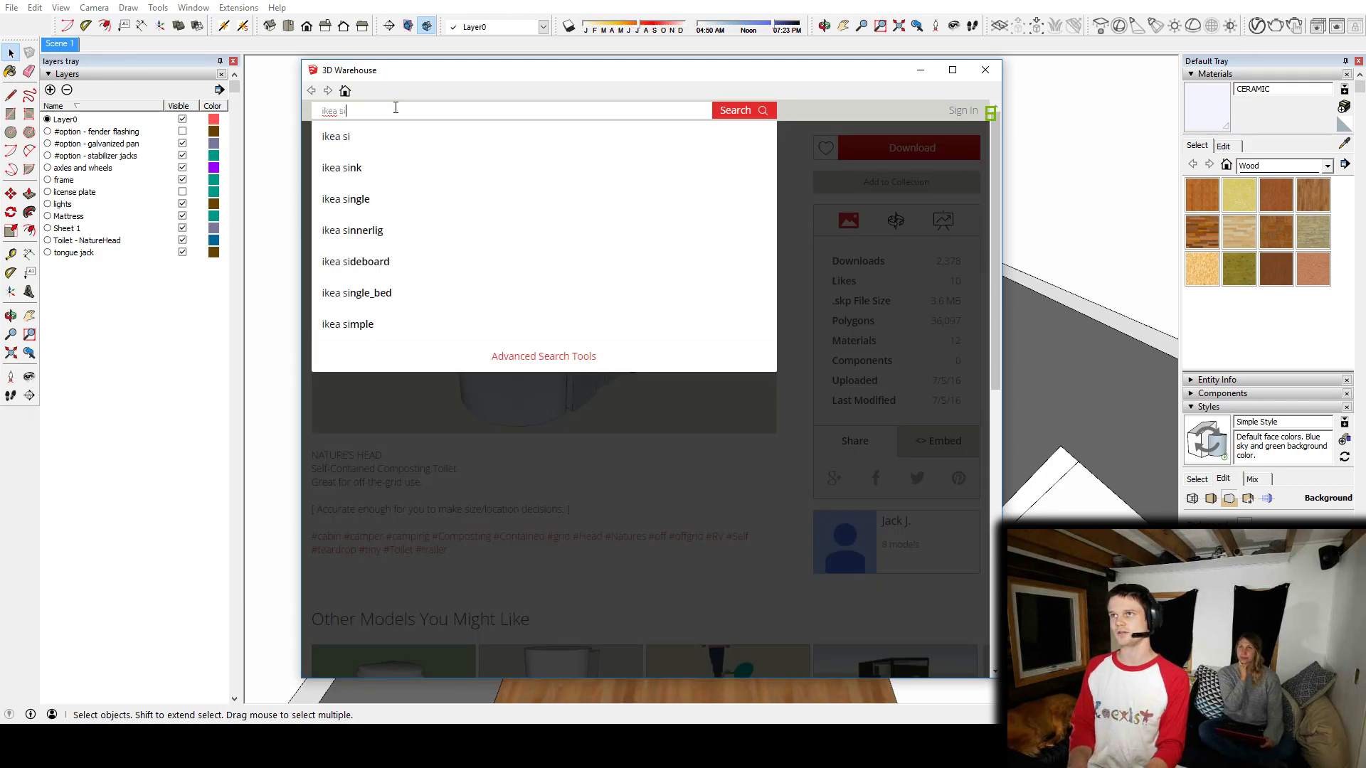
type("nk bath")
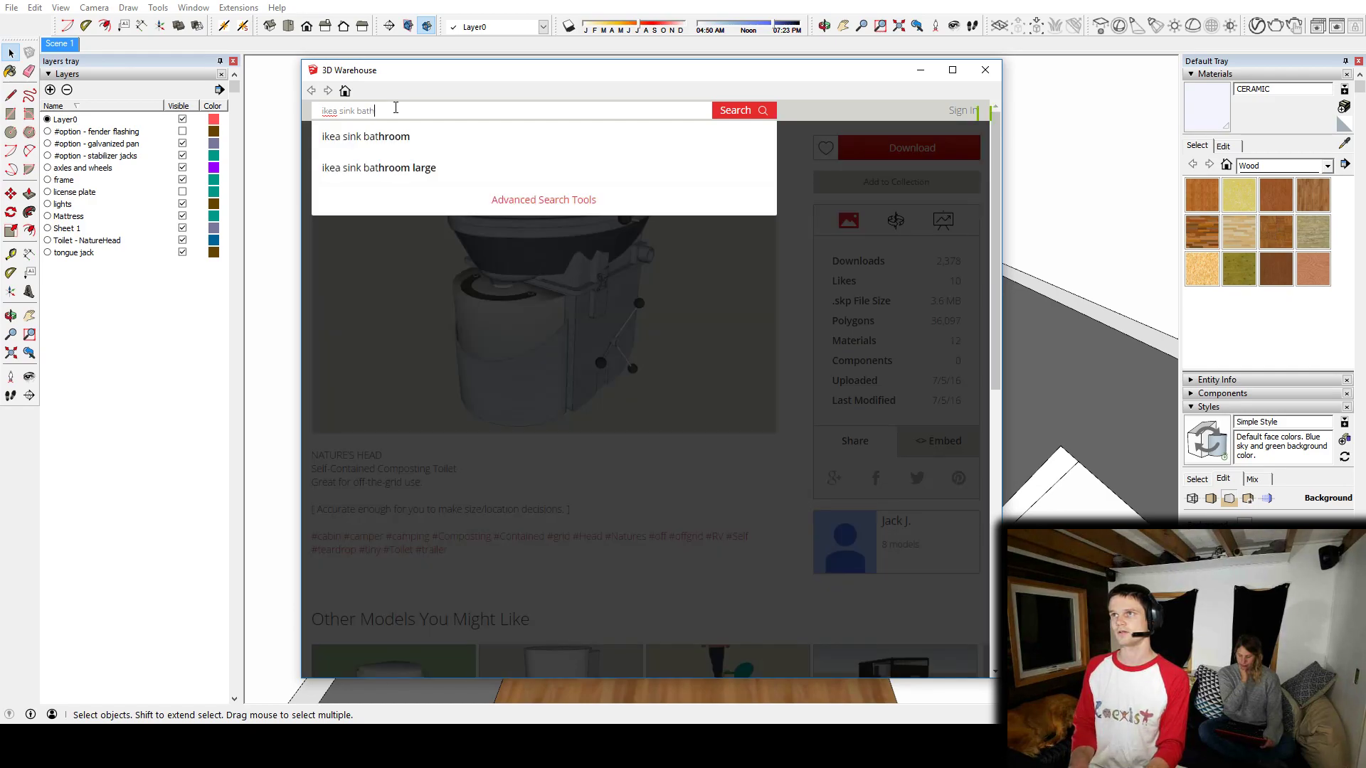
key("Down")
key("Return")
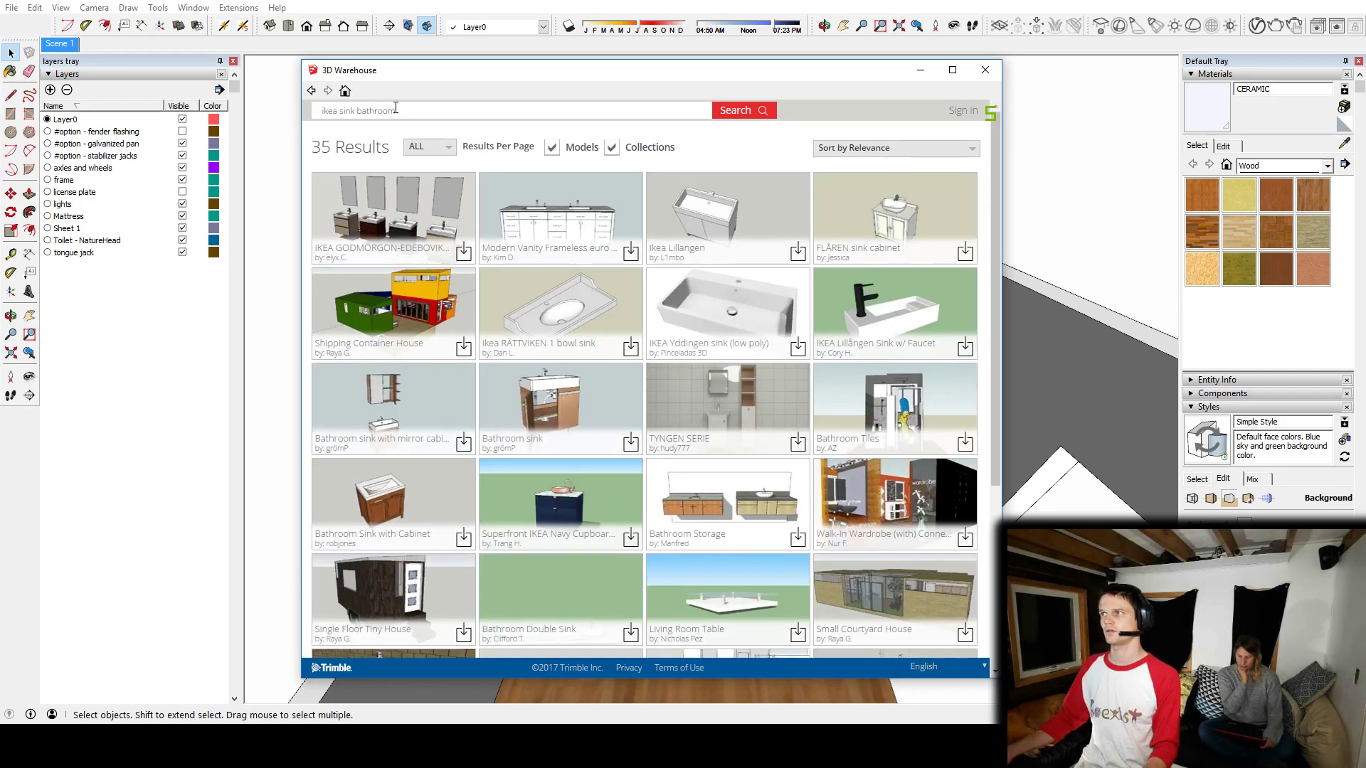
Step: Check the Ikea Lillangen sink's model page, return to the search results and browse the remaining bathroom sinks
left_click(684, 210)
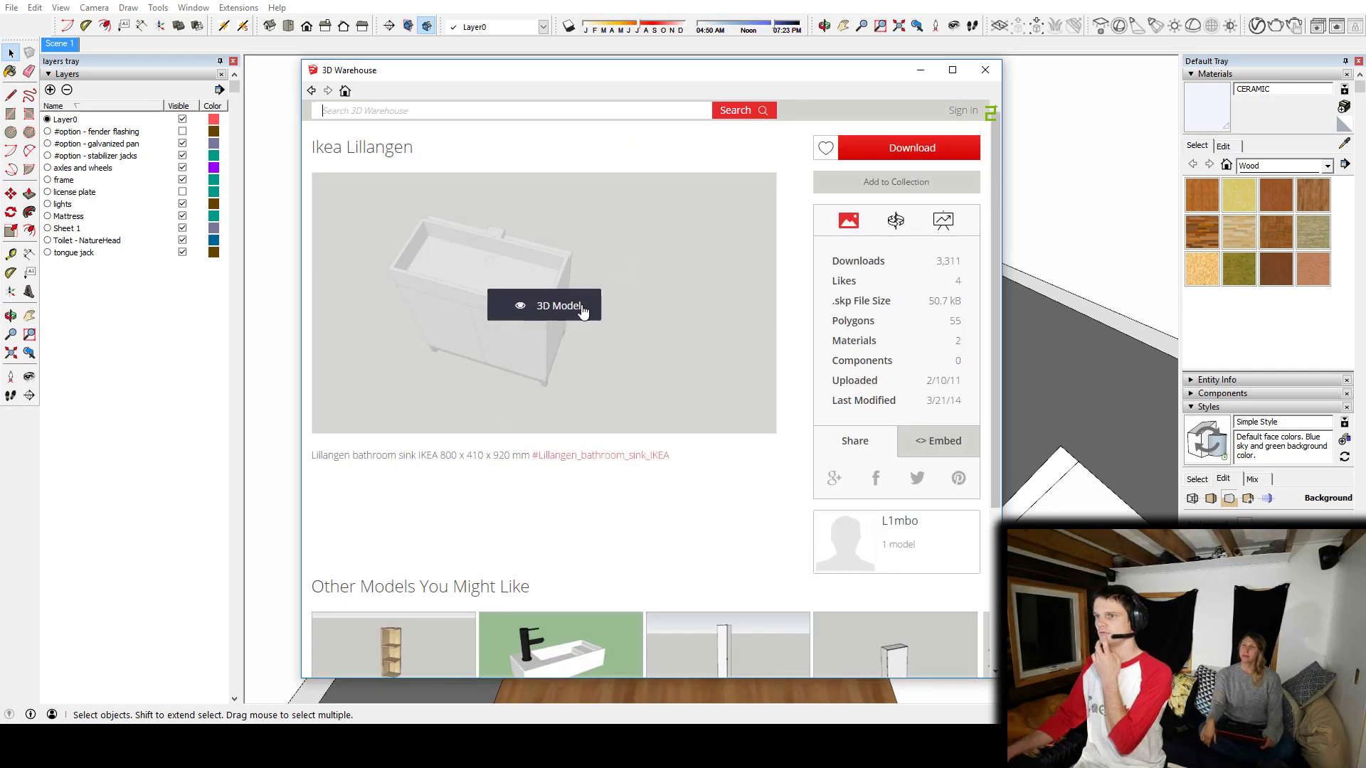
left_click(312, 91)
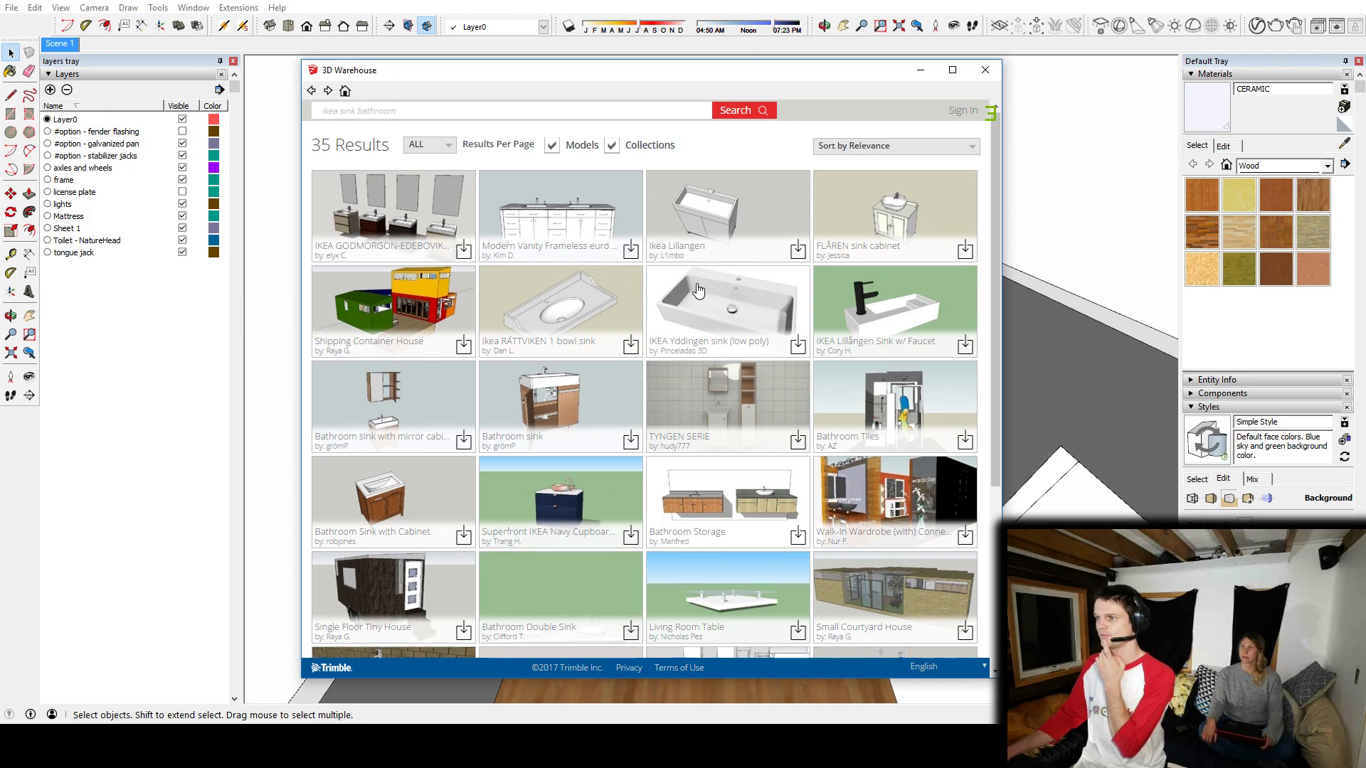
scroll(695, 289, "down", 3)
scroll(696, 289, "down", 2)
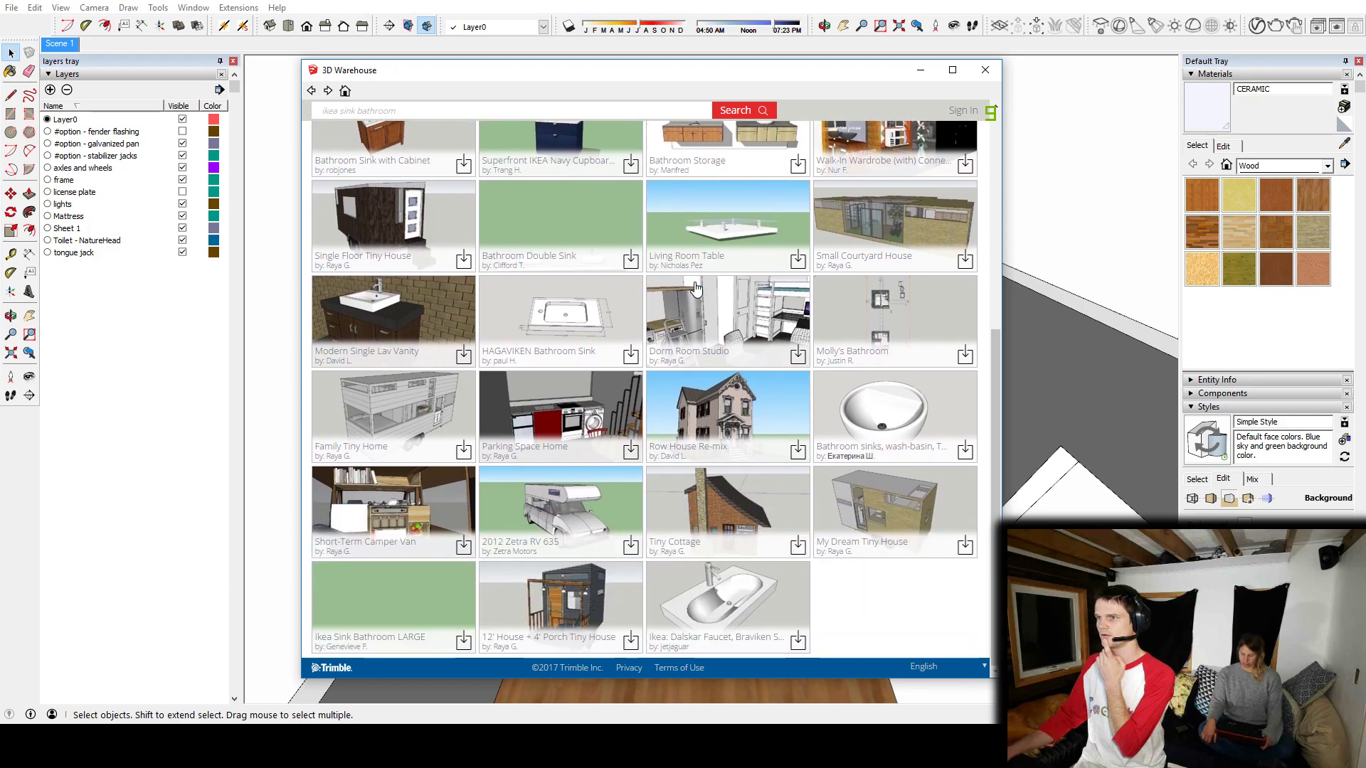
Step: Download the Ikea Lillangen bathroom sink and place it in the model outside the low side wall
scroll(696, 288, "up", 5)
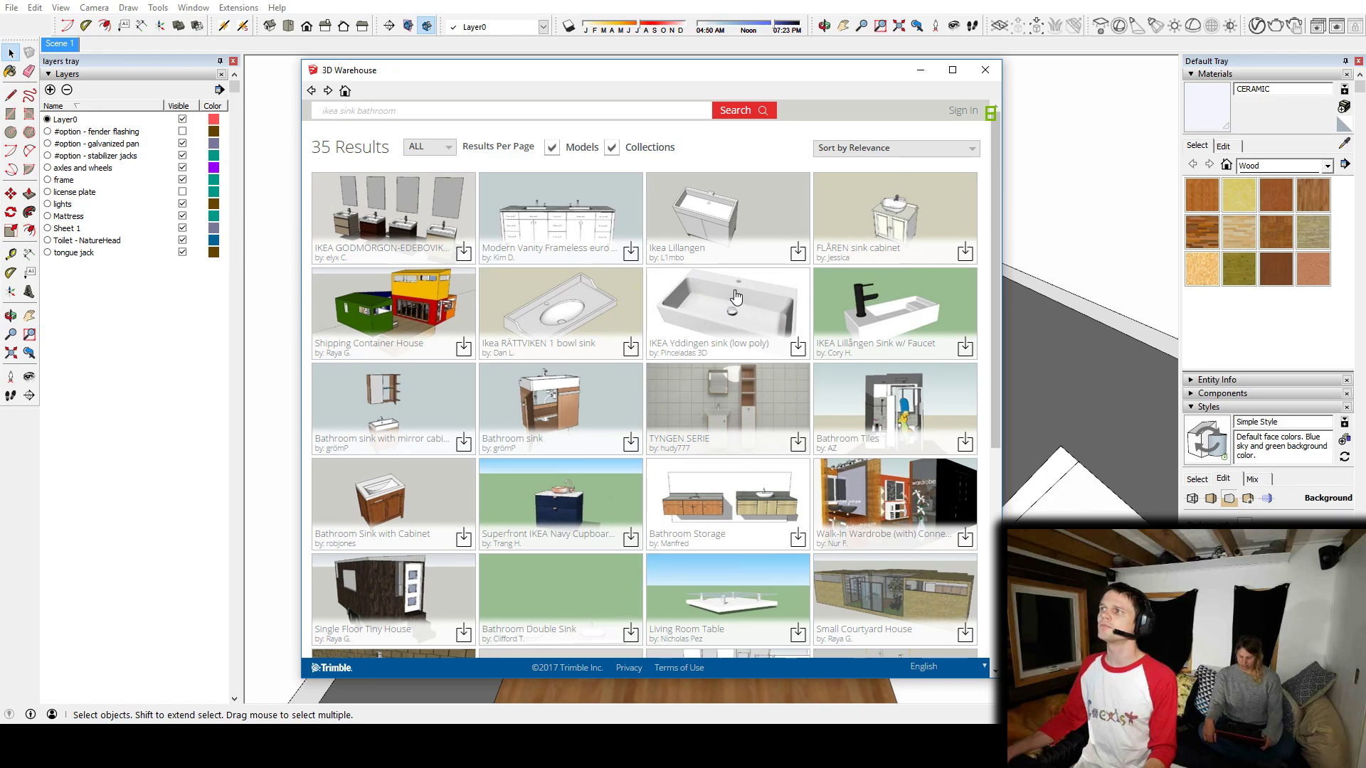
left_click(719, 210)
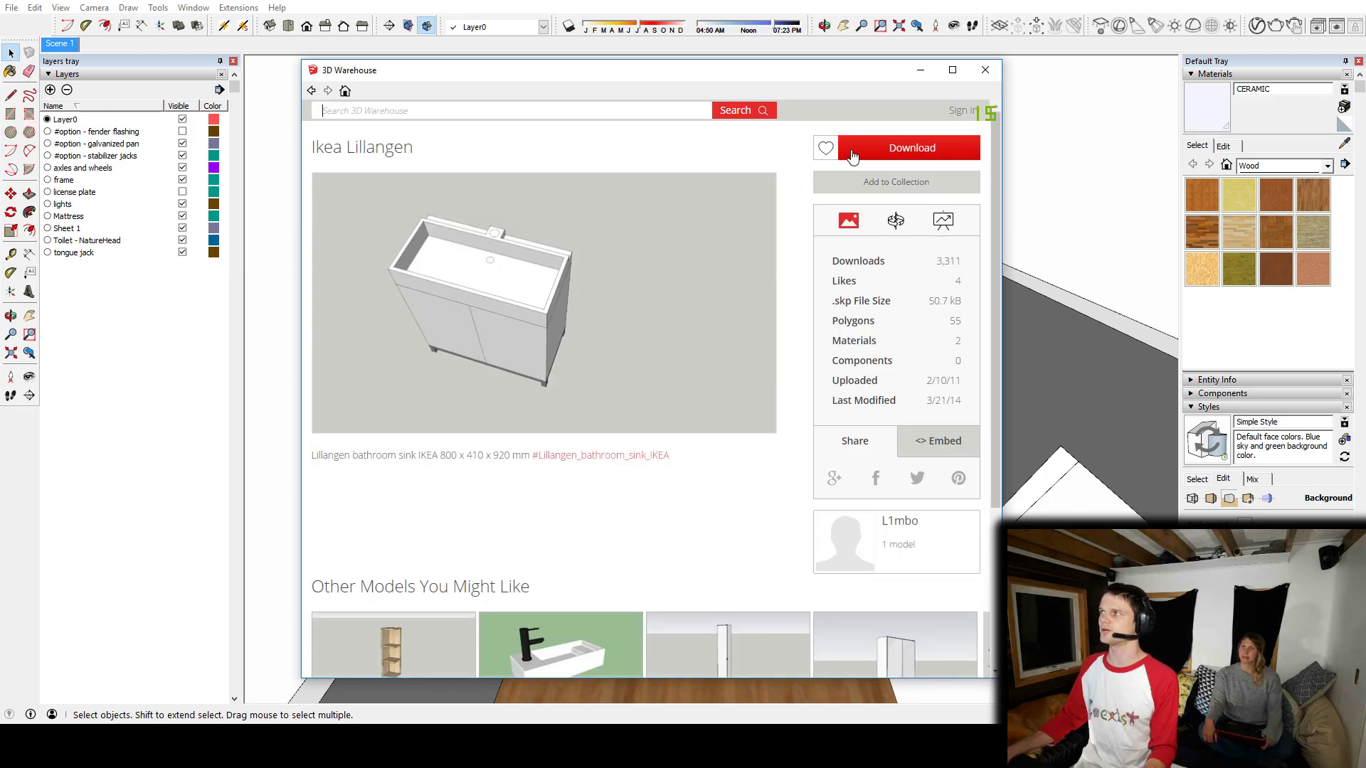
left_click(853, 156)
left_click(600, 408)
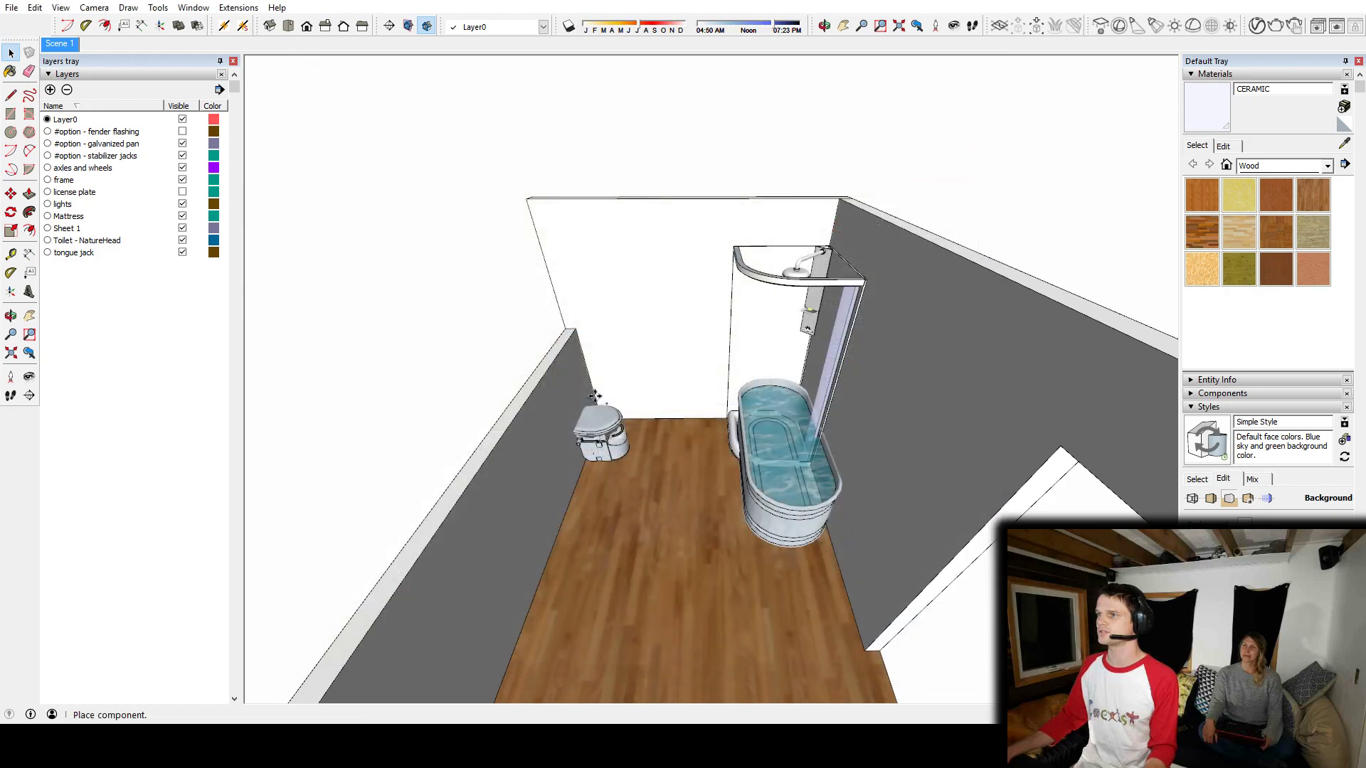
left_click(573, 563)
scroll(573, 564, "down", 5)
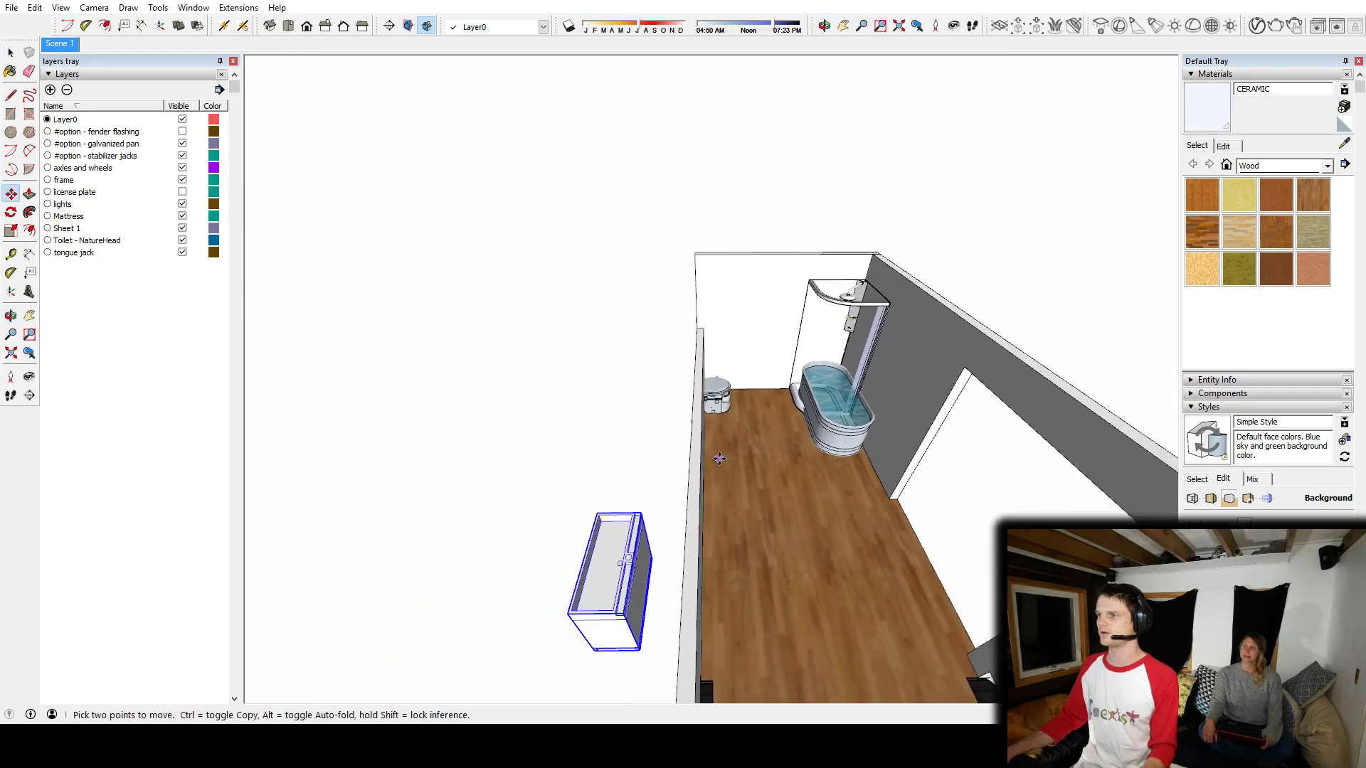
Step: Move the sink cabinet across the low side wall into the room
mouse_move(620, 426)
middle_mouse_down()
mouse_move(641, 390)
mouse_move(906, 226)
mouse_move(951, 366)
mouse_move(823, 448)
mouse_move(677, 488)
mouse_move(582, 451)
mouse_move(676, 462)
middle_mouse_up()
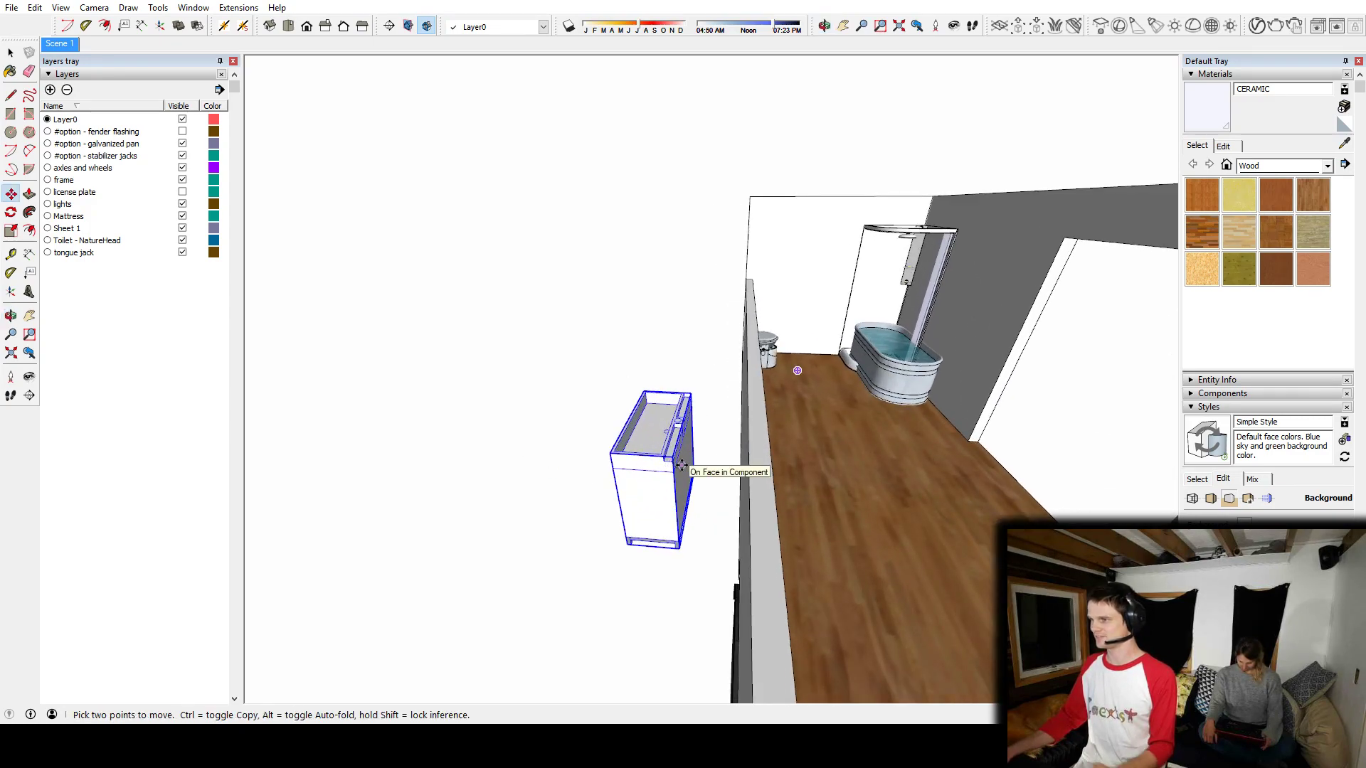
left_click(681, 465)
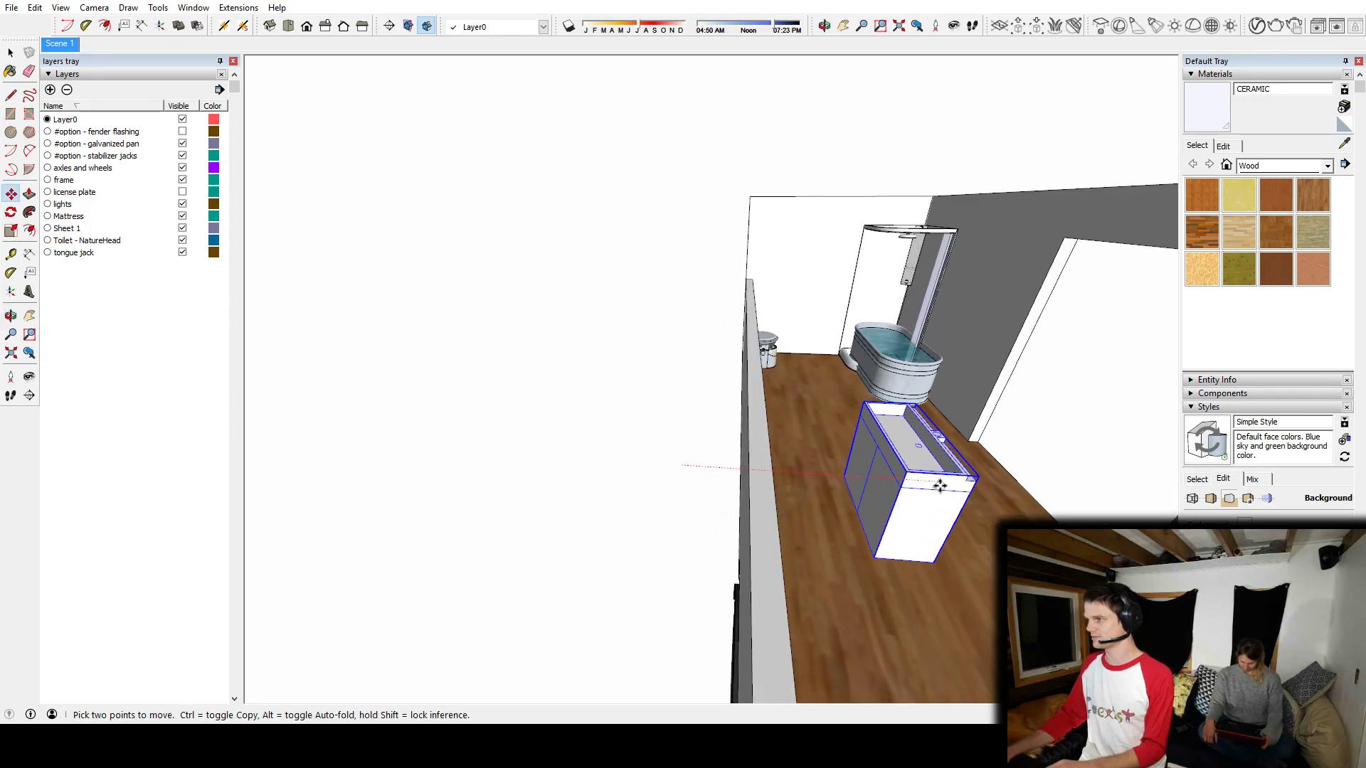
left_click(974, 480)
middle_click_drag(975, 480, 780, 540)
left_click(776, 548)
left_click(817, 364)
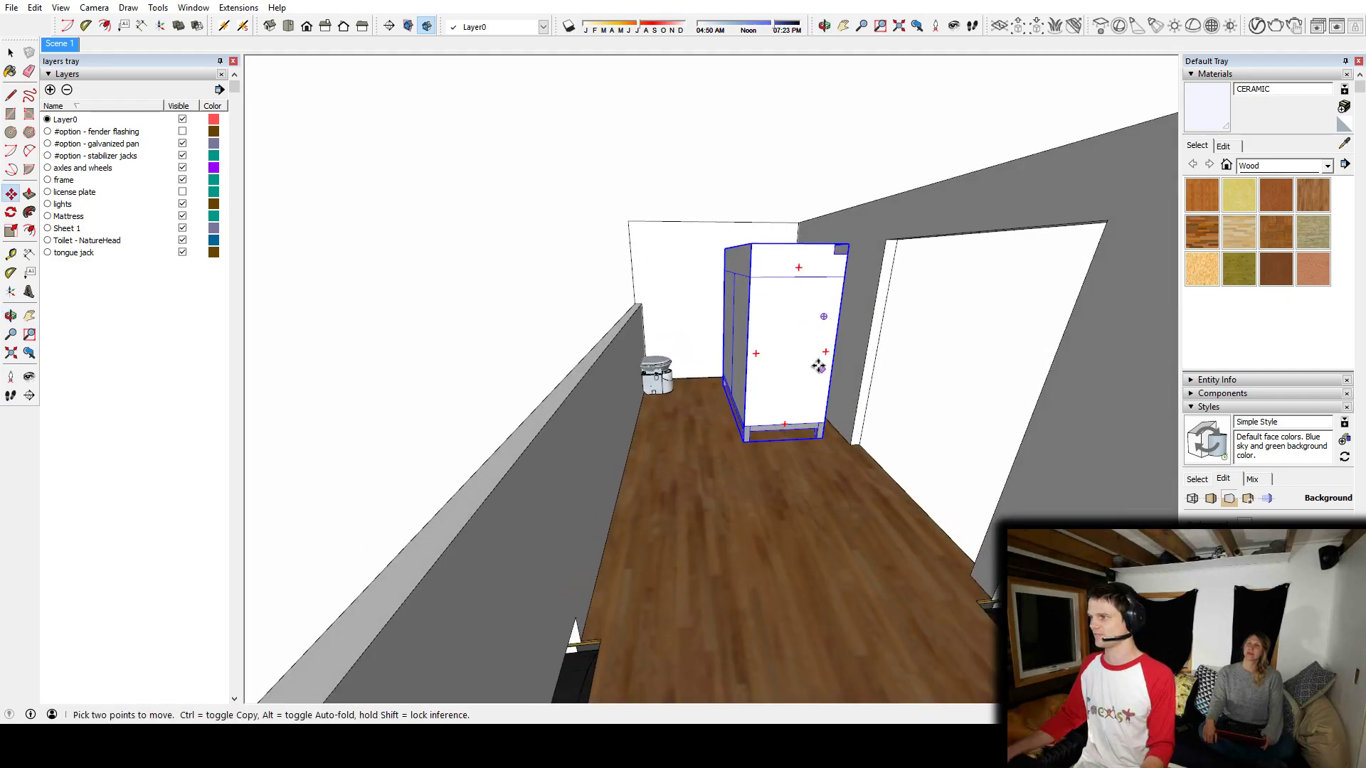
Step: Move the sink cabinet by its bottom corner onto the wood floor in front of the toilet and trough
middle_click_drag(816, 365, 694, 458)
scroll(694, 458, "up", 2)
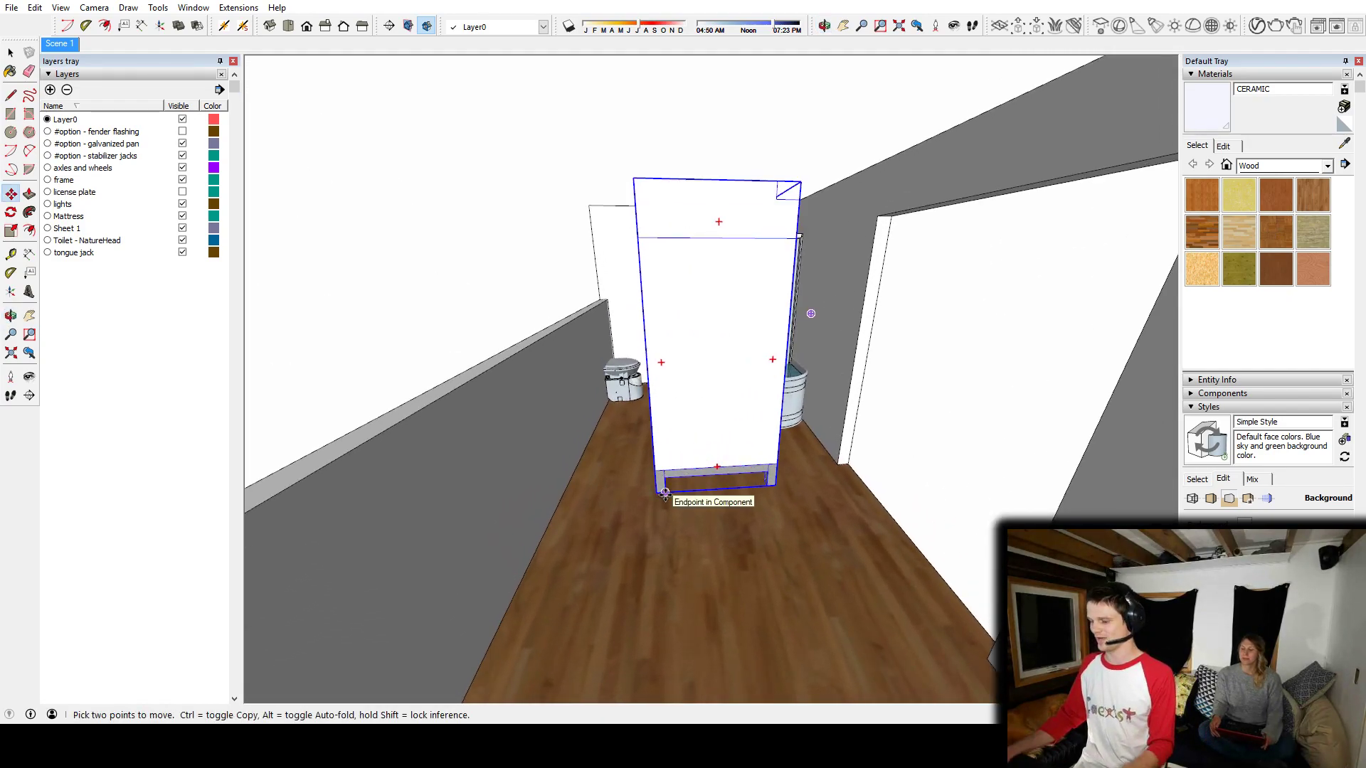
left_click(665, 493)
left_click(761, 527)
Step: Rotate the sink cabinet a quarter turn on the floor so its back faces the end wall
middle_click_drag(779, 529, 743, 537)
key("q")
left_click(747, 526)
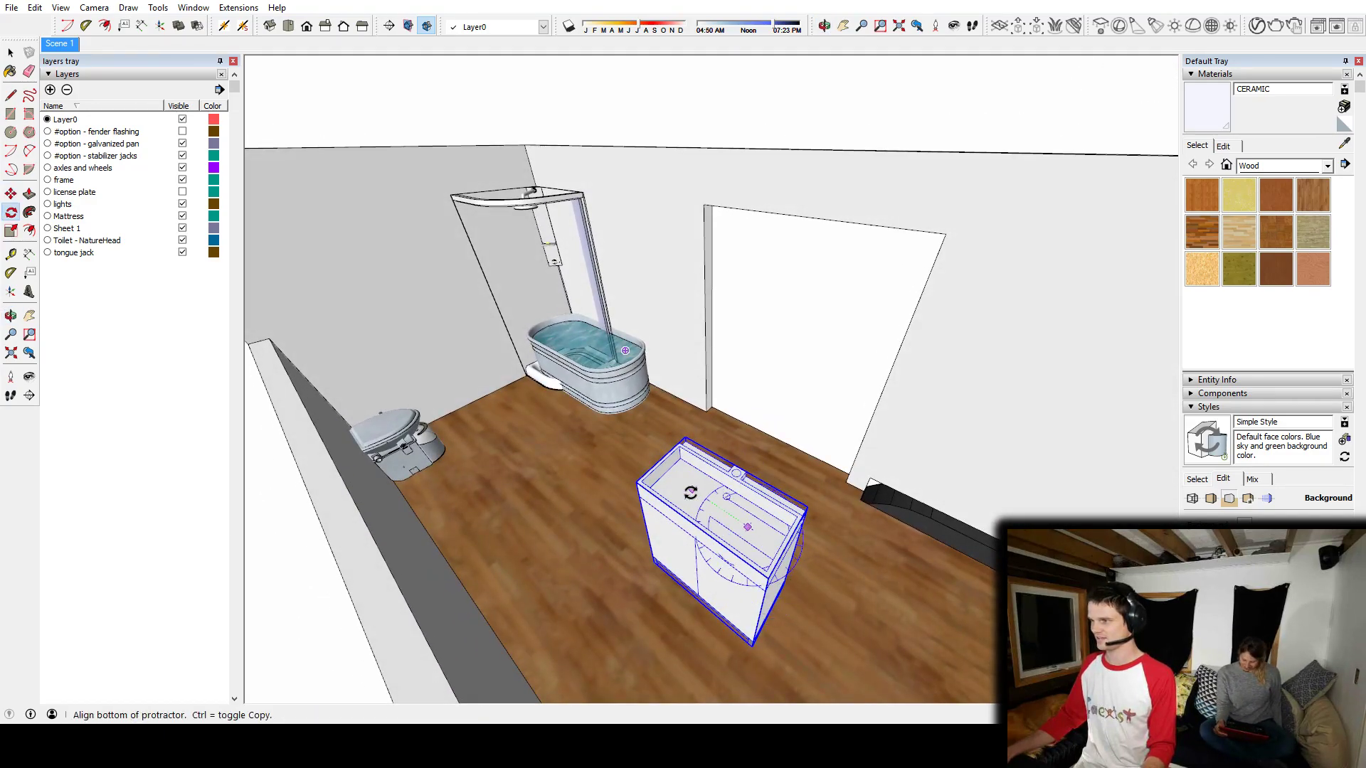
left_click(692, 489)
left_click(480, 490)
Step: Move the sink cabinet back against the end wall, between the composting toilet and the trough bathtub
middle_click_drag(574, 508, 946, 483)
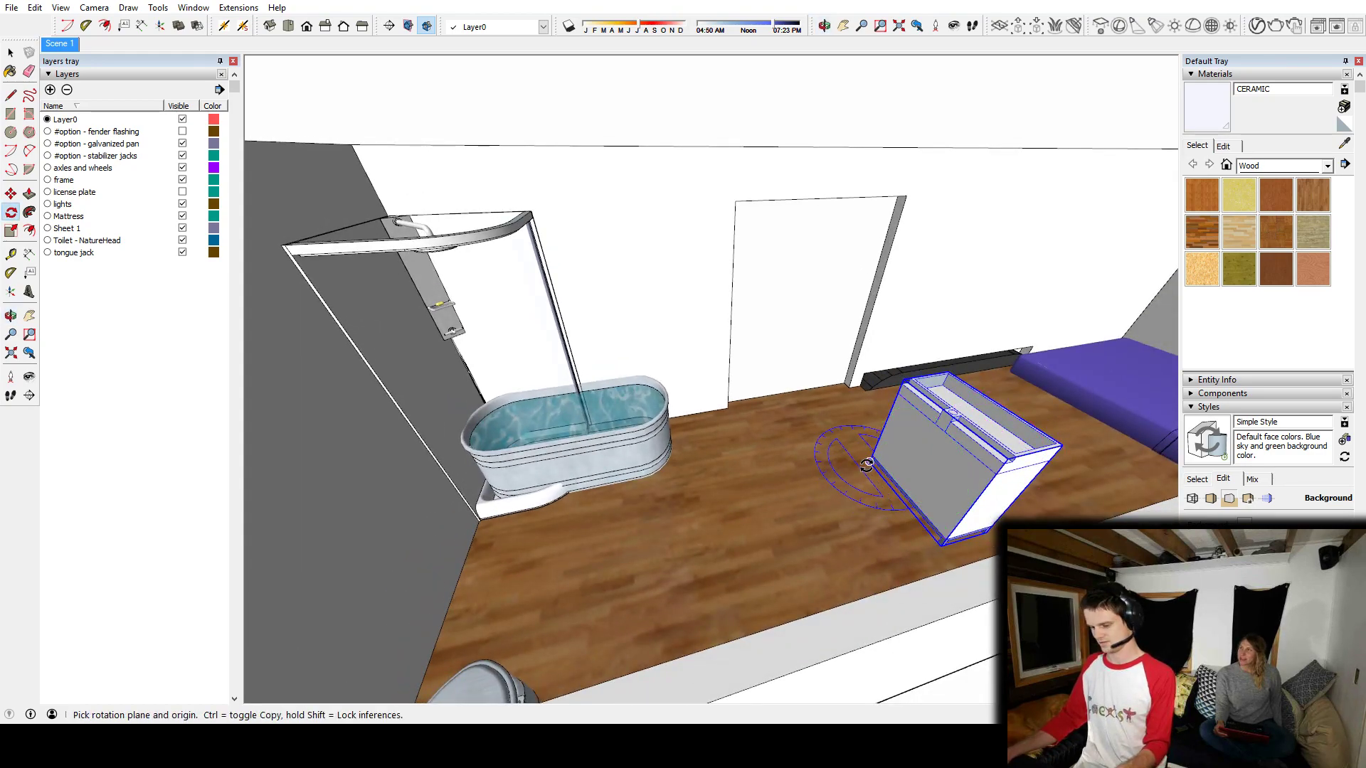
key("m")
left_click(931, 453)
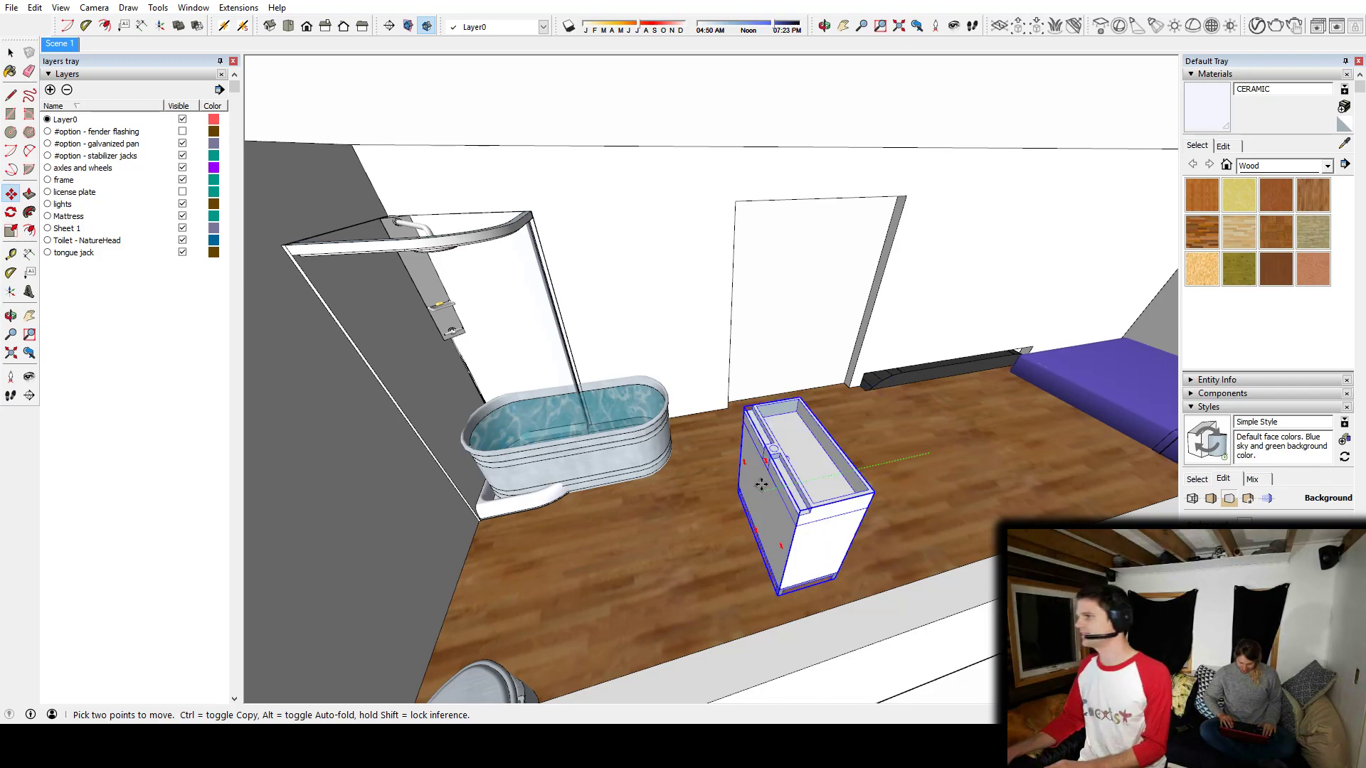
middle_click_drag(638, 512, 402, 422)
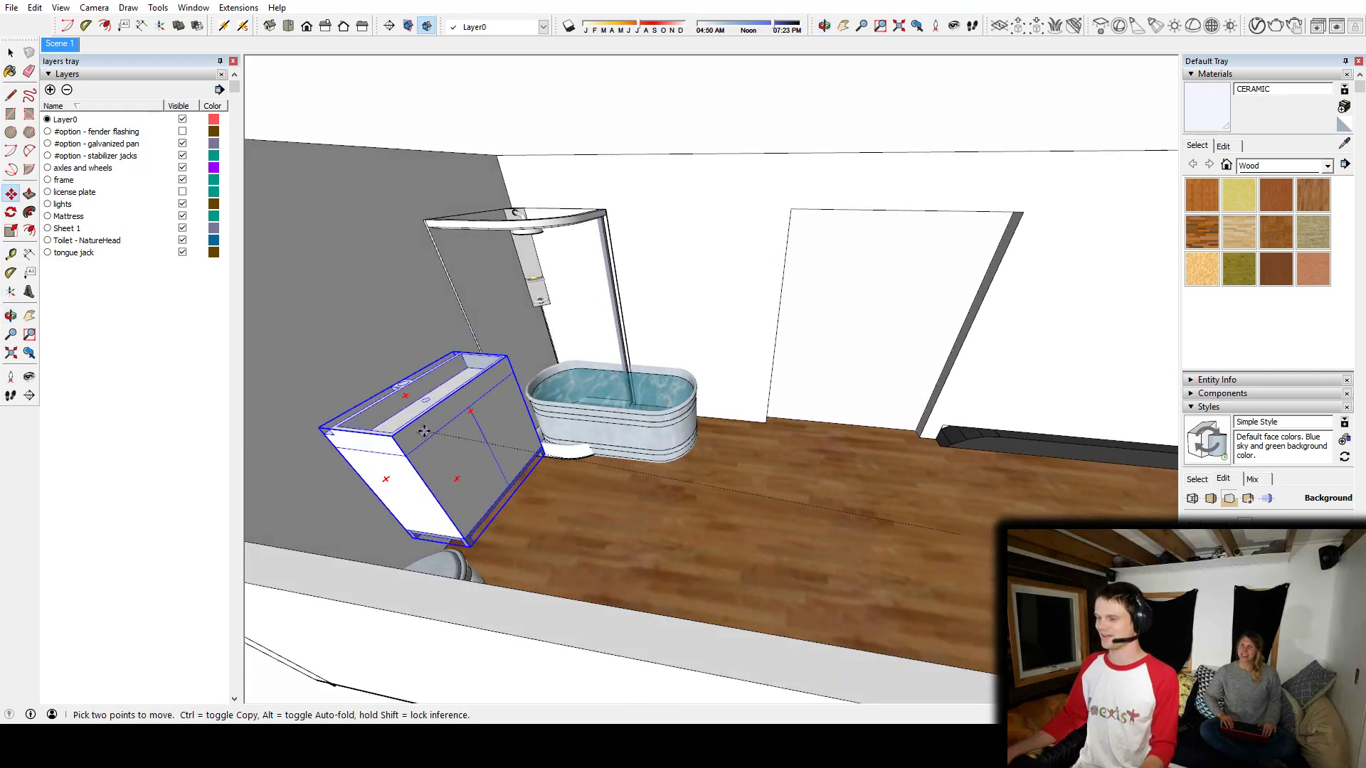
middle_click_drag(388, 371, 235, 497)
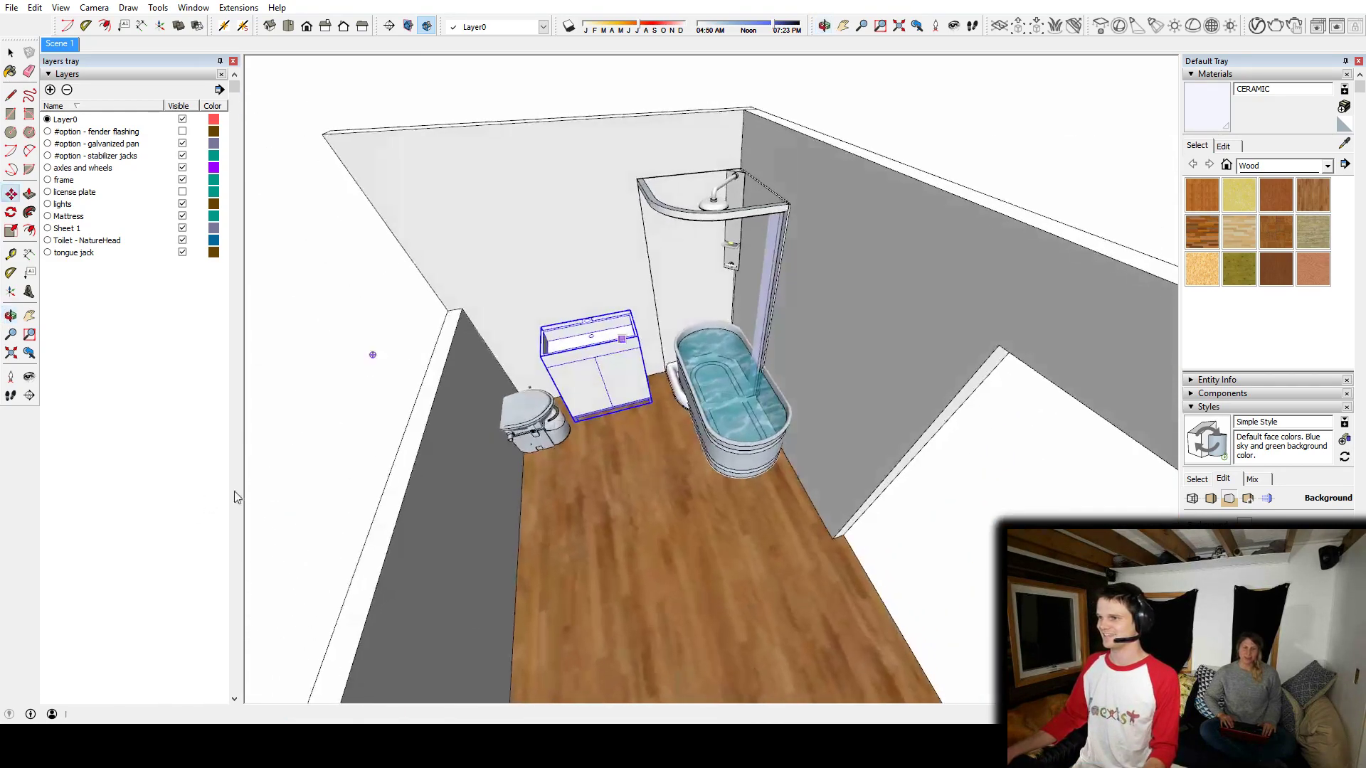
middle_click_drag(761, 401, 705, 485)
scroll(705, 485, "up", 5)
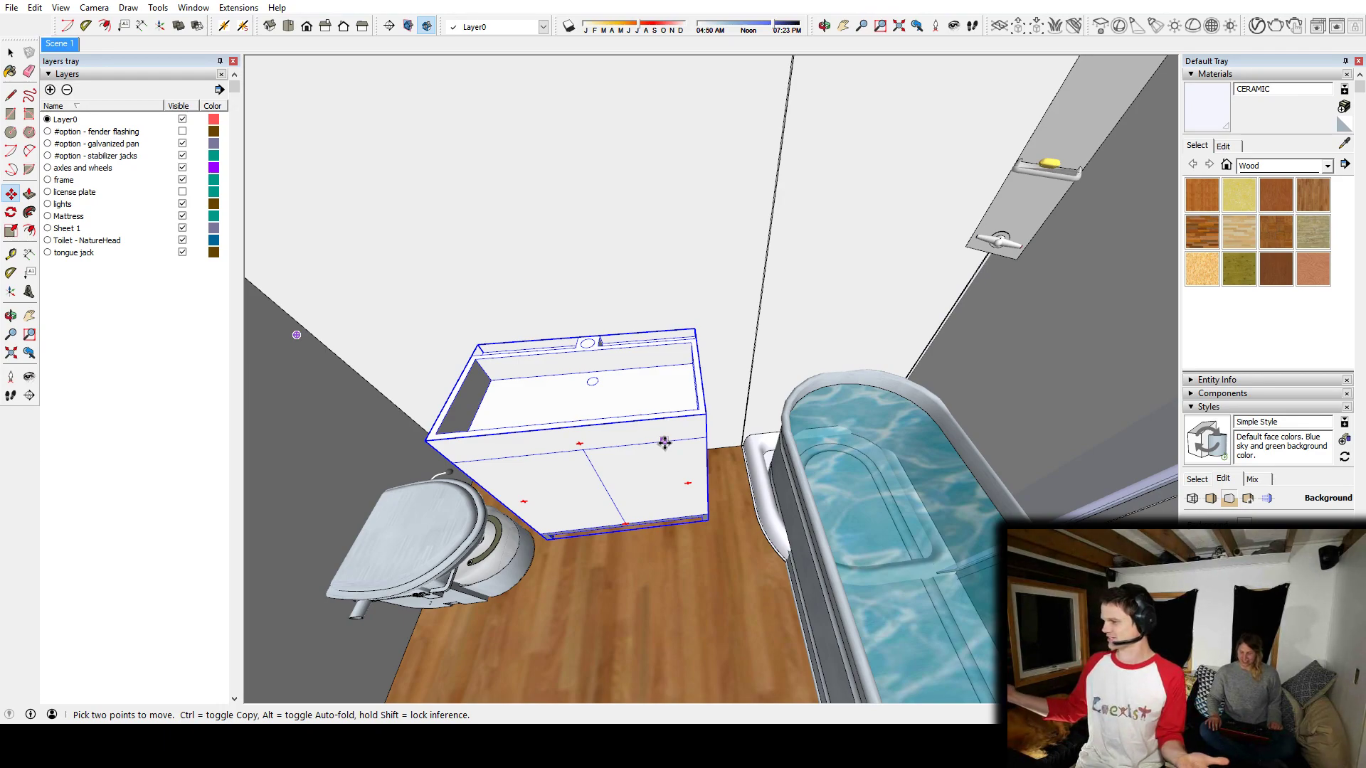
middle_click_drag(614, 407, 692, 429)
scroll(691, 427, "down", 4)
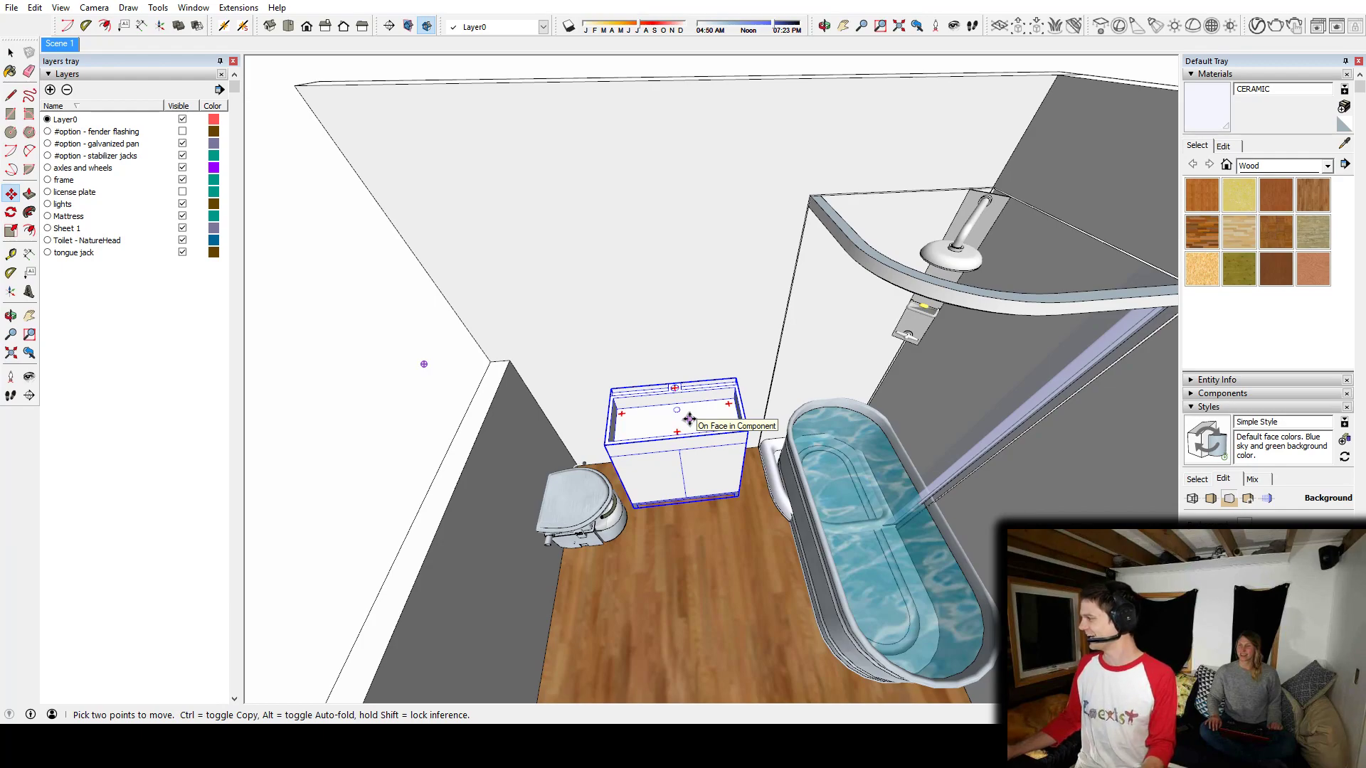
middle_click_drag(715, 481, 654, 396)
Step: Move the composting toilet along the low side wall, away from the end wall and the sink
key("space")
left_click(542, 394)
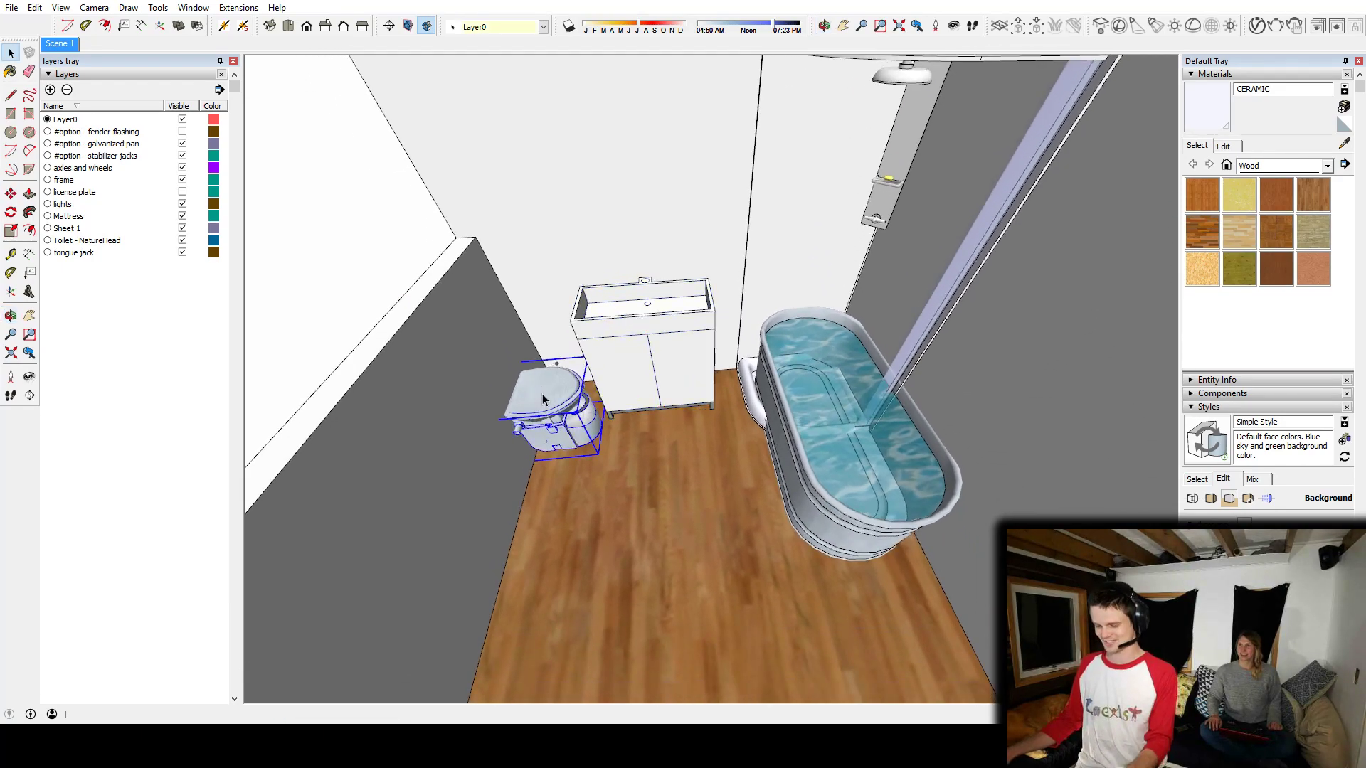
key("m")
left_click(542, 394)
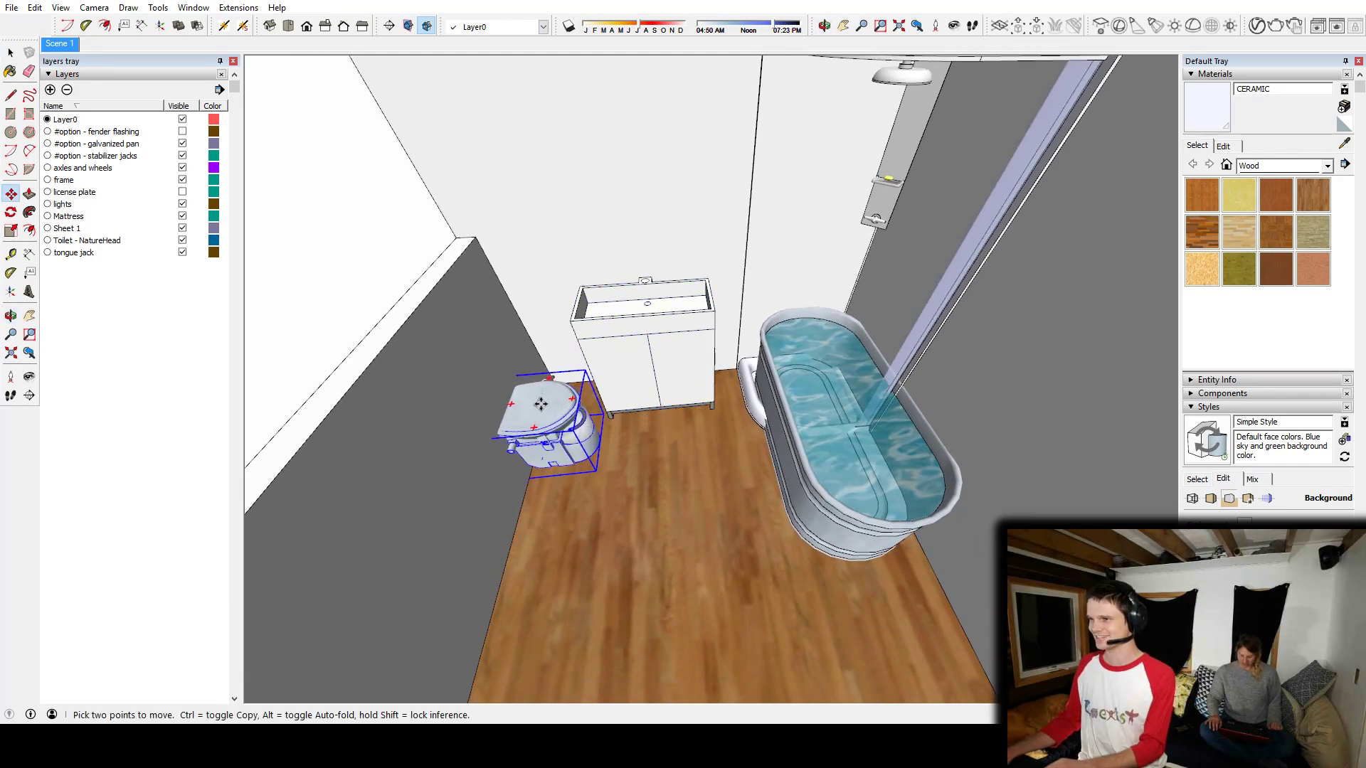
left_click(533, 453)
key("space")
Step: Review the bathroom layout from several angles and undo the toilet's last move
middle_click_drag(663, 453, 672, 485)
scroll(671, 485, "down", 3)
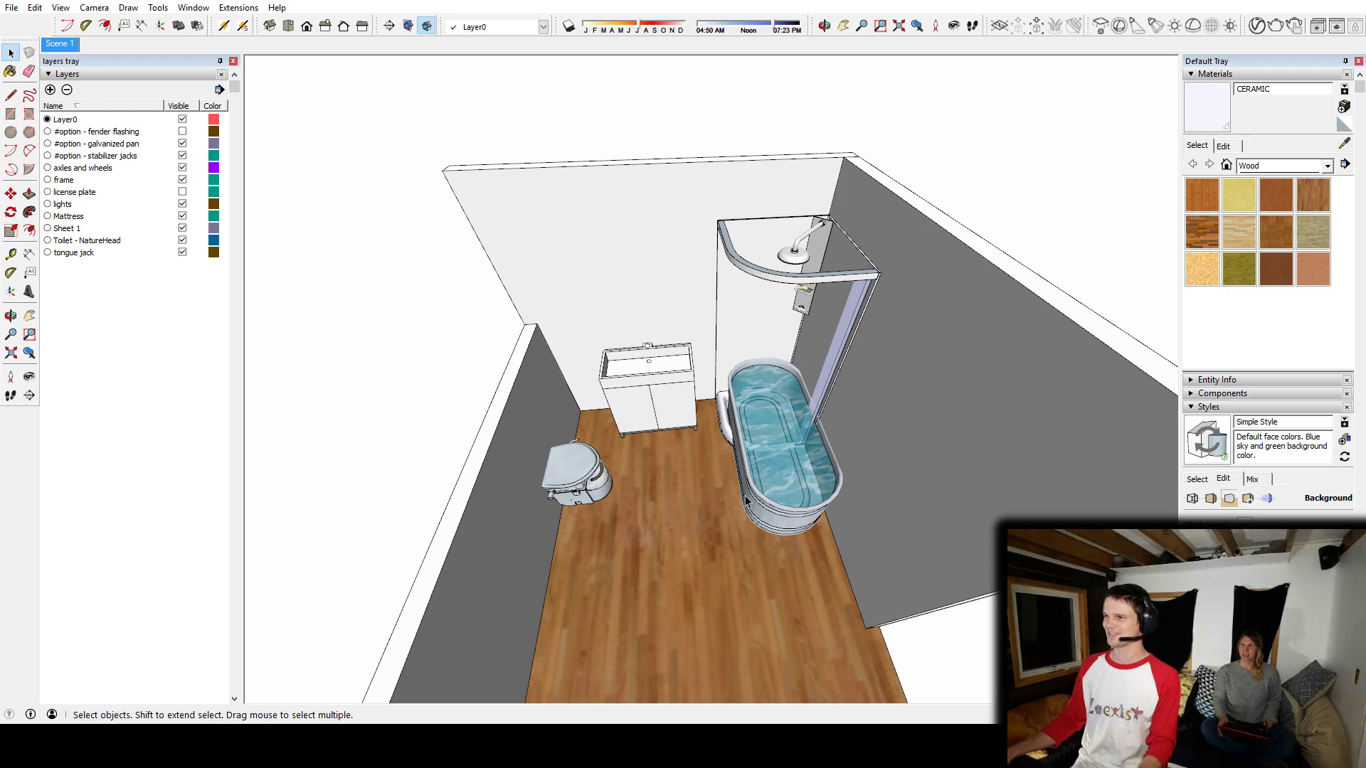
scroll(711, 469, "down", 2)
middle_click_drag(693, 422, 676, 379)
middle_click_drag(811, 313, 801, 379)
middle_click_drag(657, 424, 668, 421)
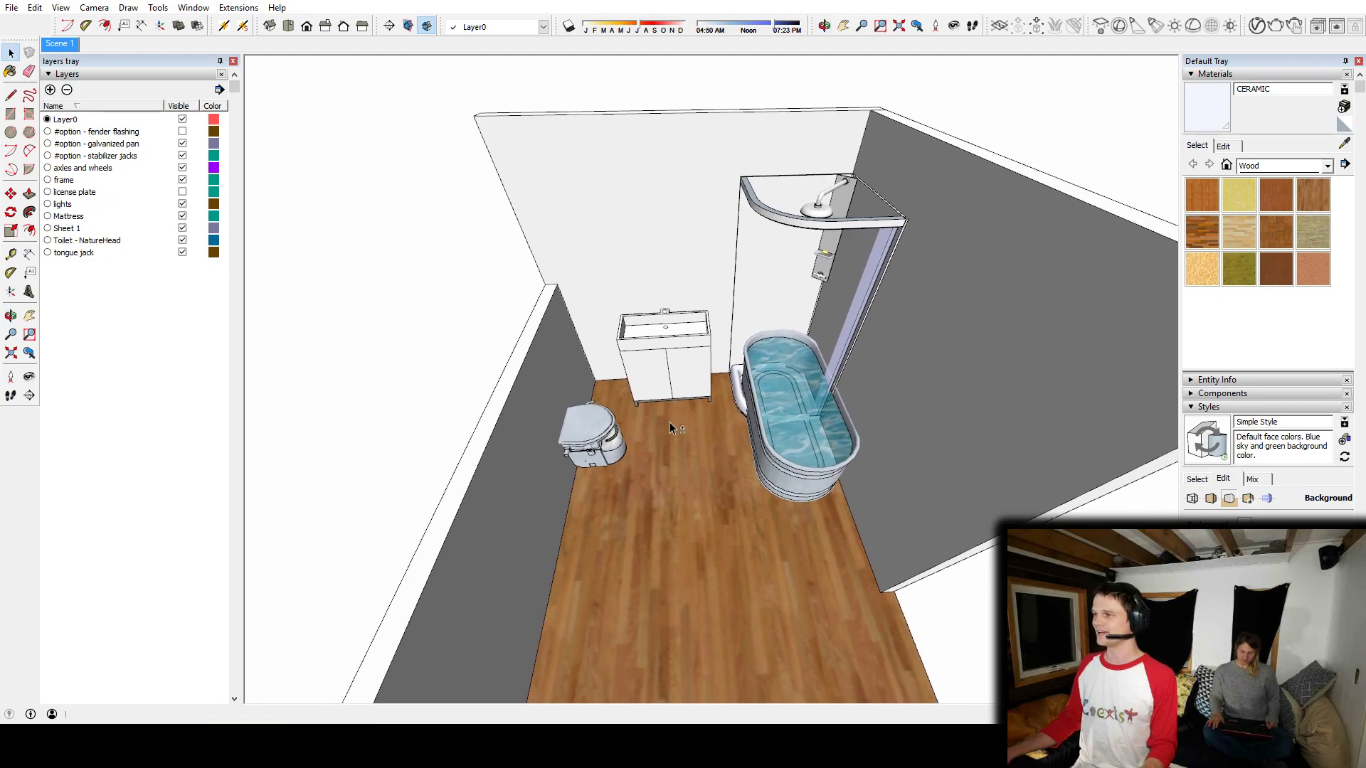
scroll(667, 421, "up", 3)
middle_click_drag(735, 375, 702, 417, "shift")
key("ctrl+z")
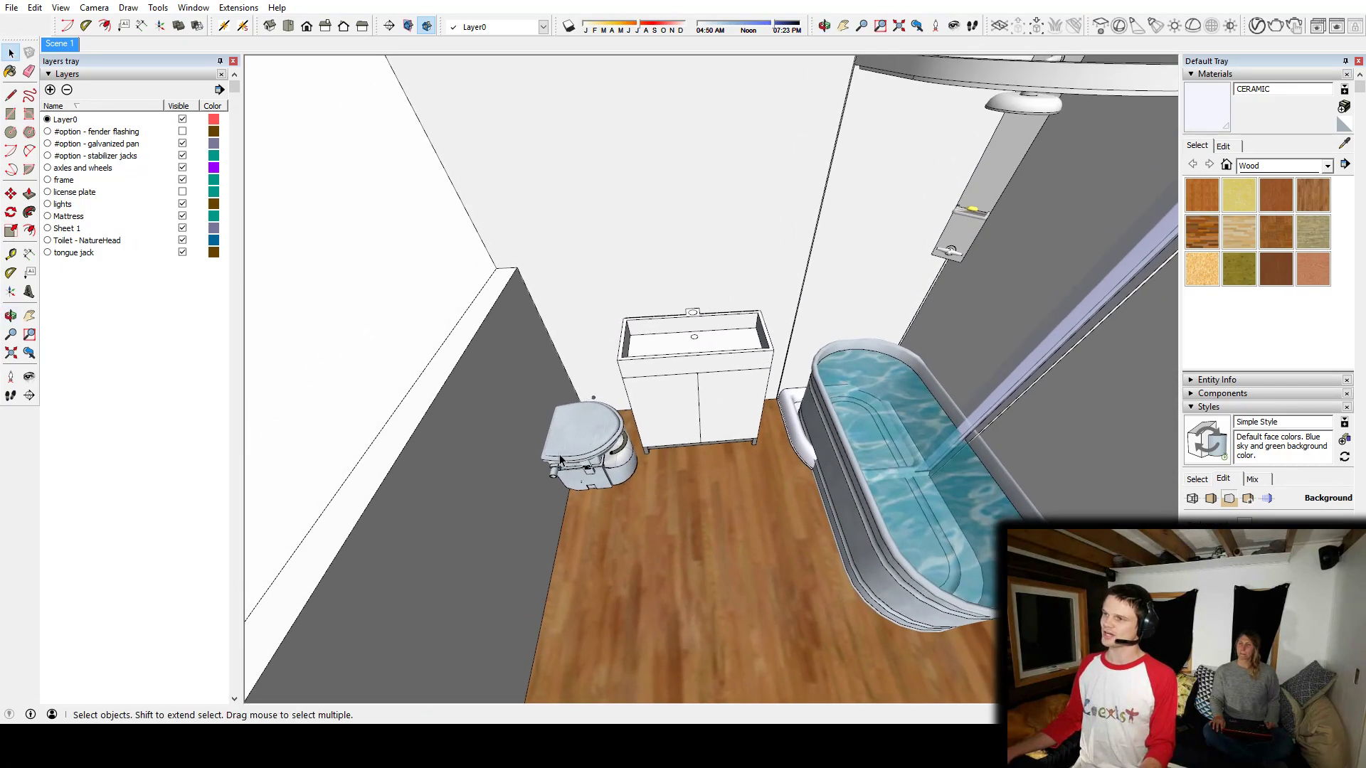
Step: Move the sink cabinet away from the end wall into the open floor between toilet and trough
left_click(596, 436)
left_click(717, 370)
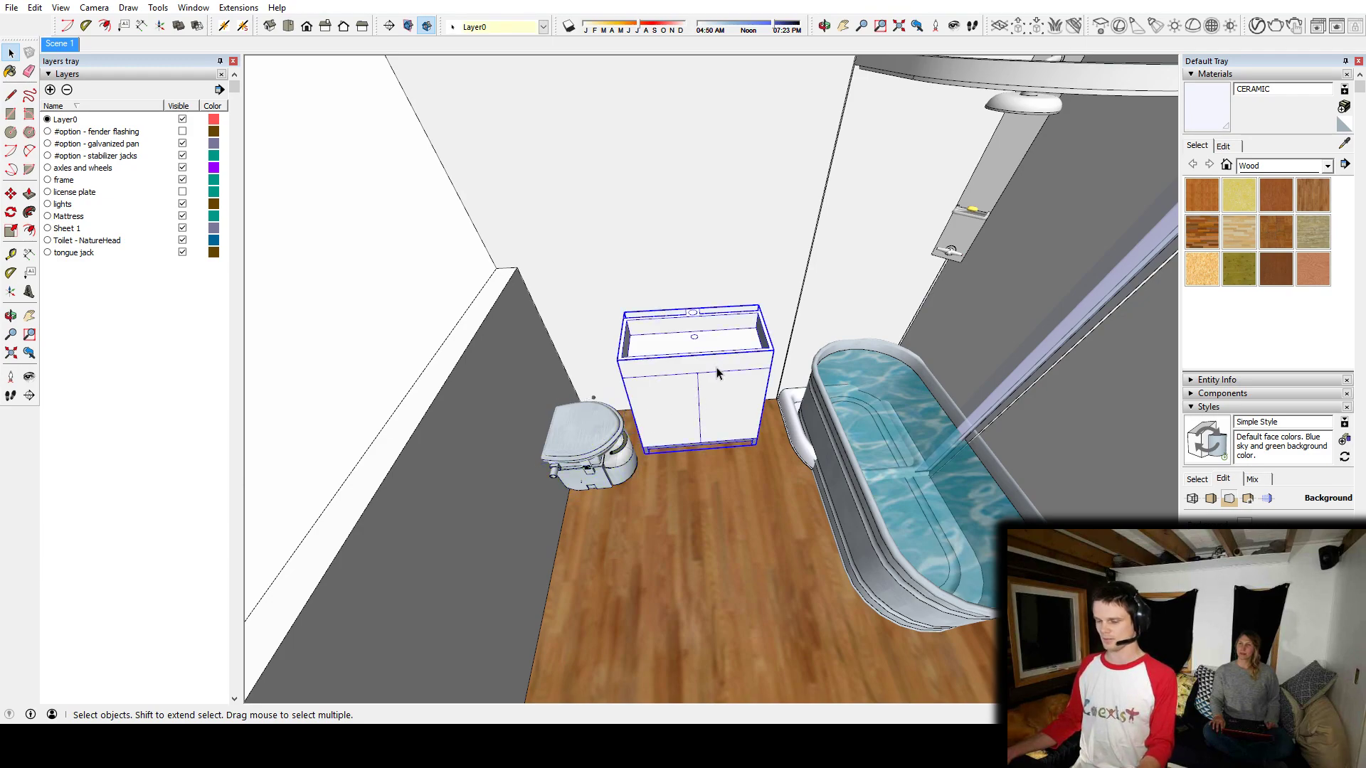
key("q")
key("m")
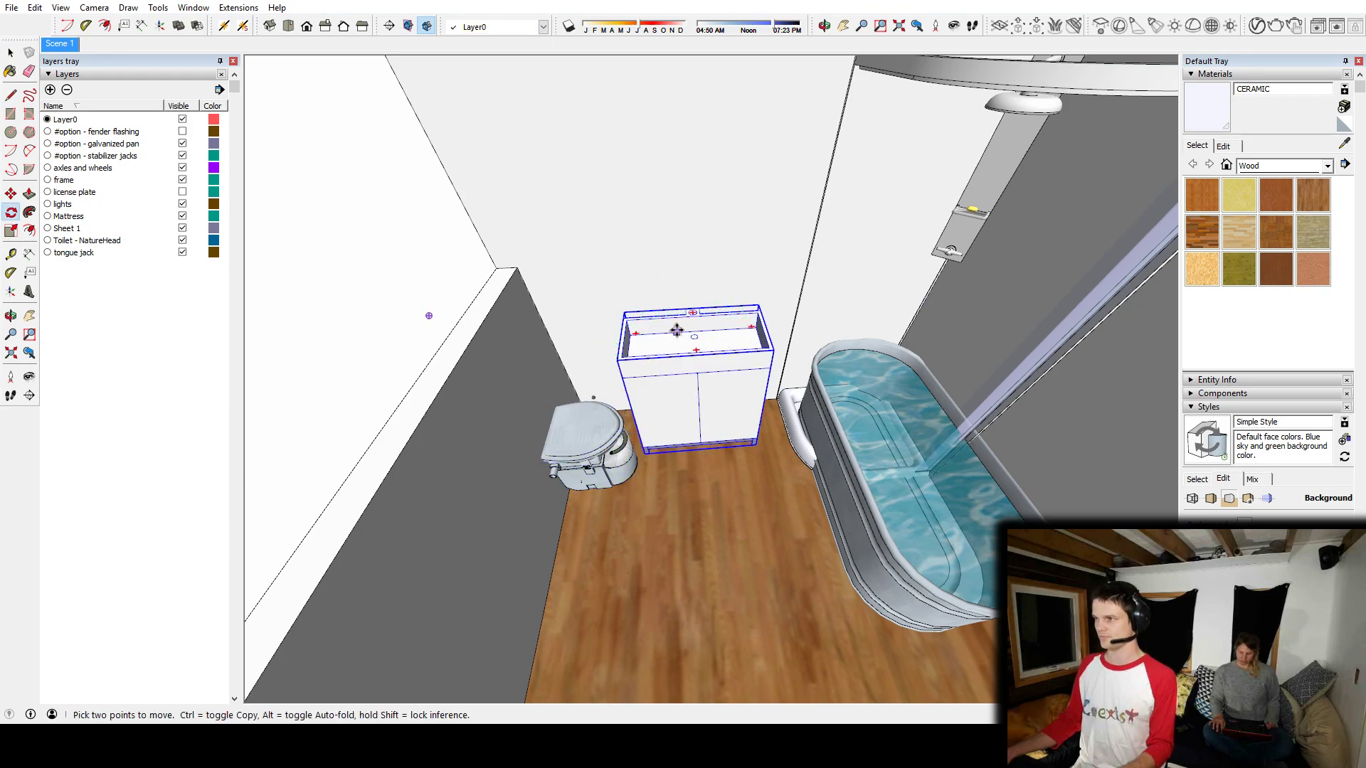
left_click(661, 343)
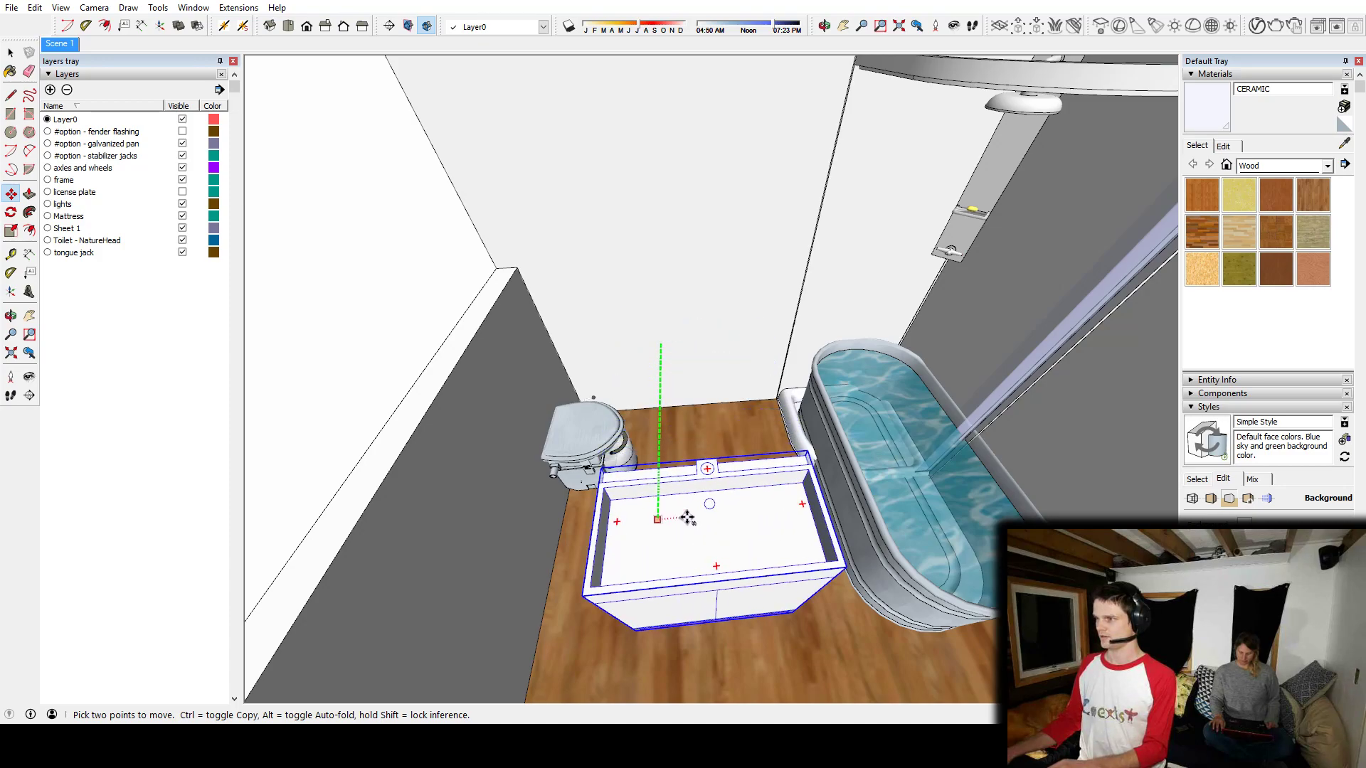
left_click(675, 524)
Step: Rotate the sink cabinet 90 degrees on the floor so its back faces the low side wall
key("q")
left_click(670, 537)
left_click(724, 531)
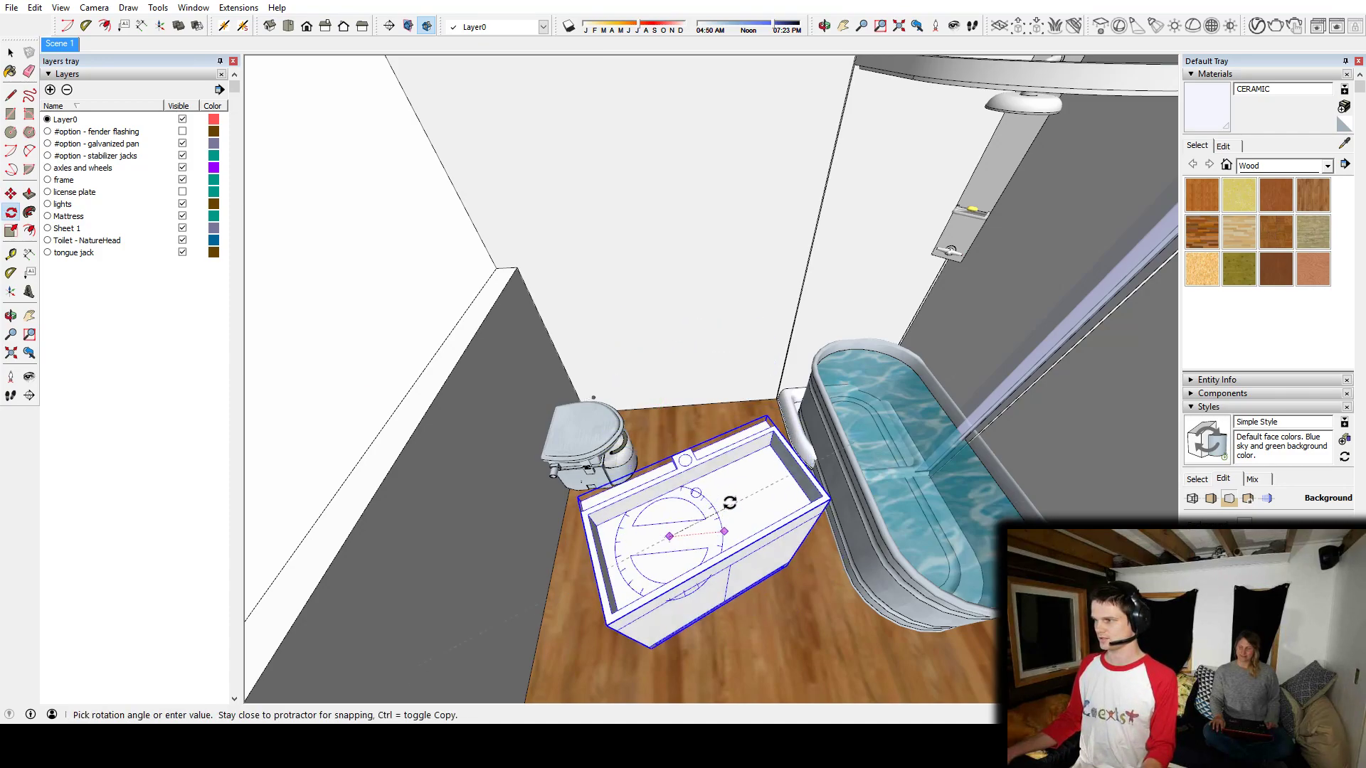
type("90")
key("Return")
Step: Move the sink cabinet sideways against the low side wall, next to the toilet
key("m")
mouse_move(726, 500)
middle_mouse_down()
mouse_move(652, 552)
mouse_move(750, 497)
mouse_move(724, 501)
middle_mouse_up()
left_click(710, 508)
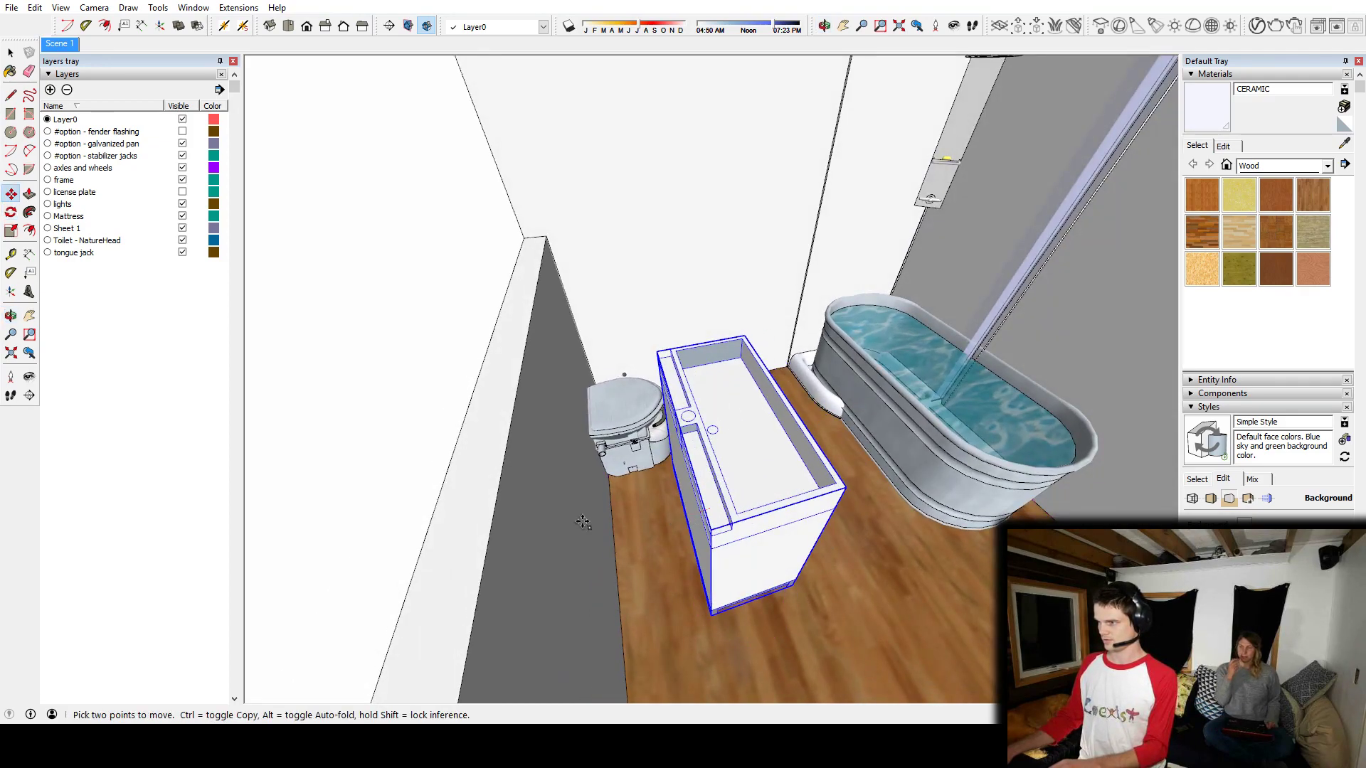
left_click(537, 498)
middle_click_drag(537, 498, 584, 455)
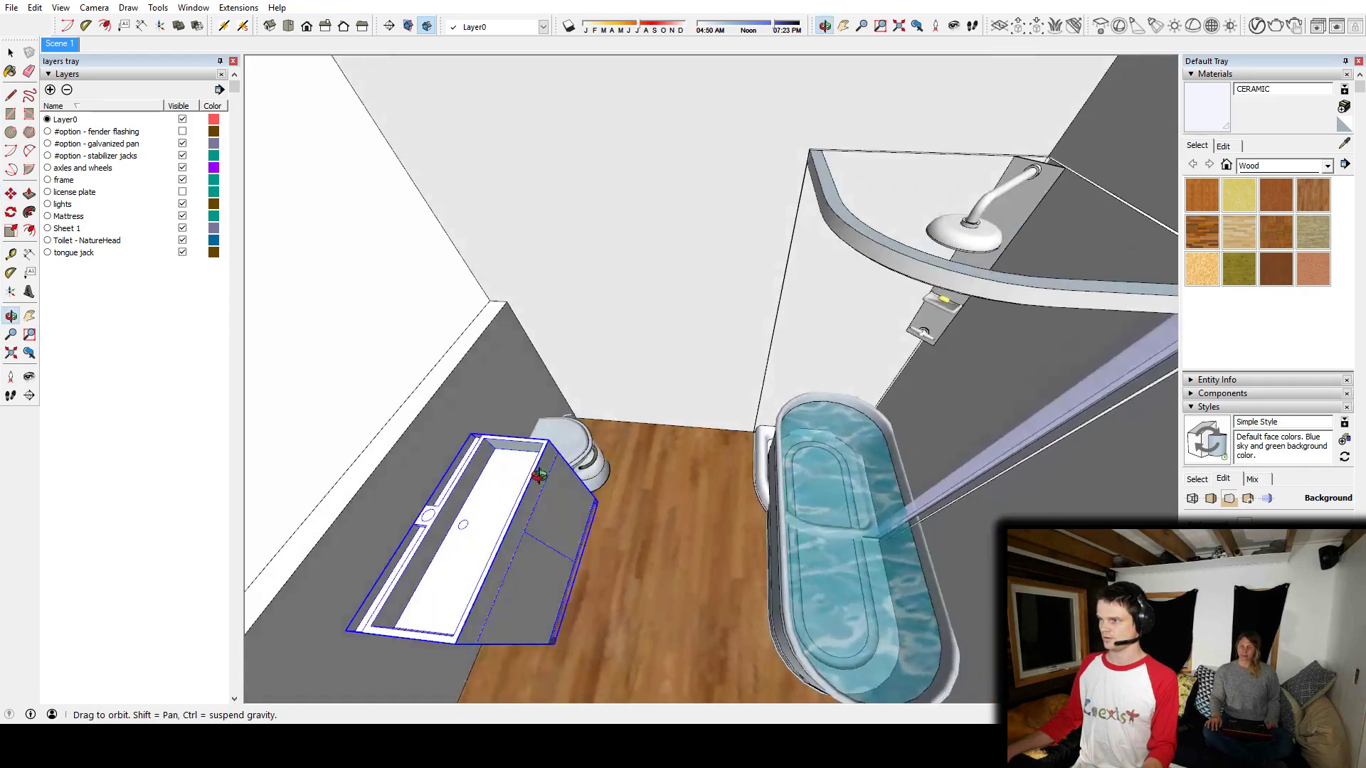
Step: Move the composting toilet out from the side wall to the middle of the floor near the end wall
key("space")
left_click(589, 449)
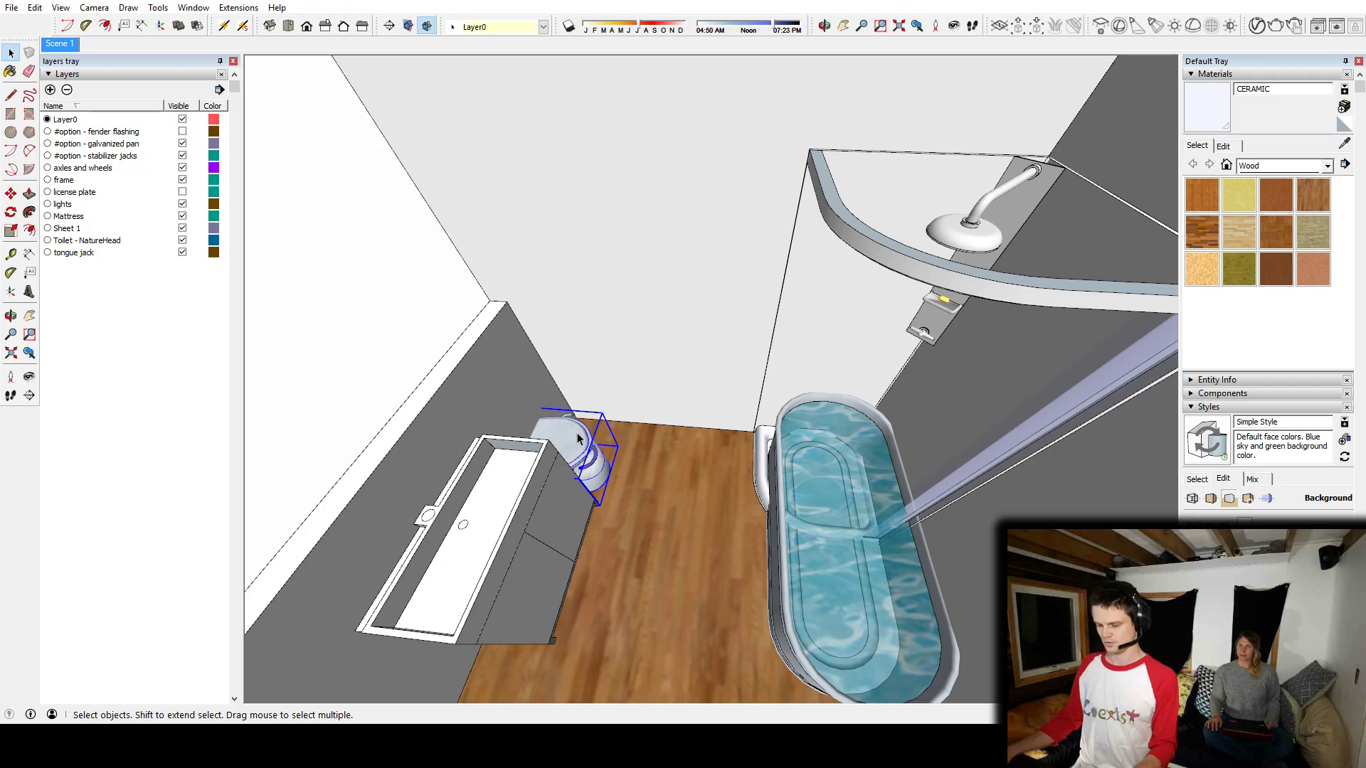
key("m")
left_click(578, 440)
left_click(686, 448)
Step: Rotate the composting toilet 90 degrees so its back faces the end wall
middle_click_drag(685, 448, 672, 447)
key("q")
left_click(682, 445)
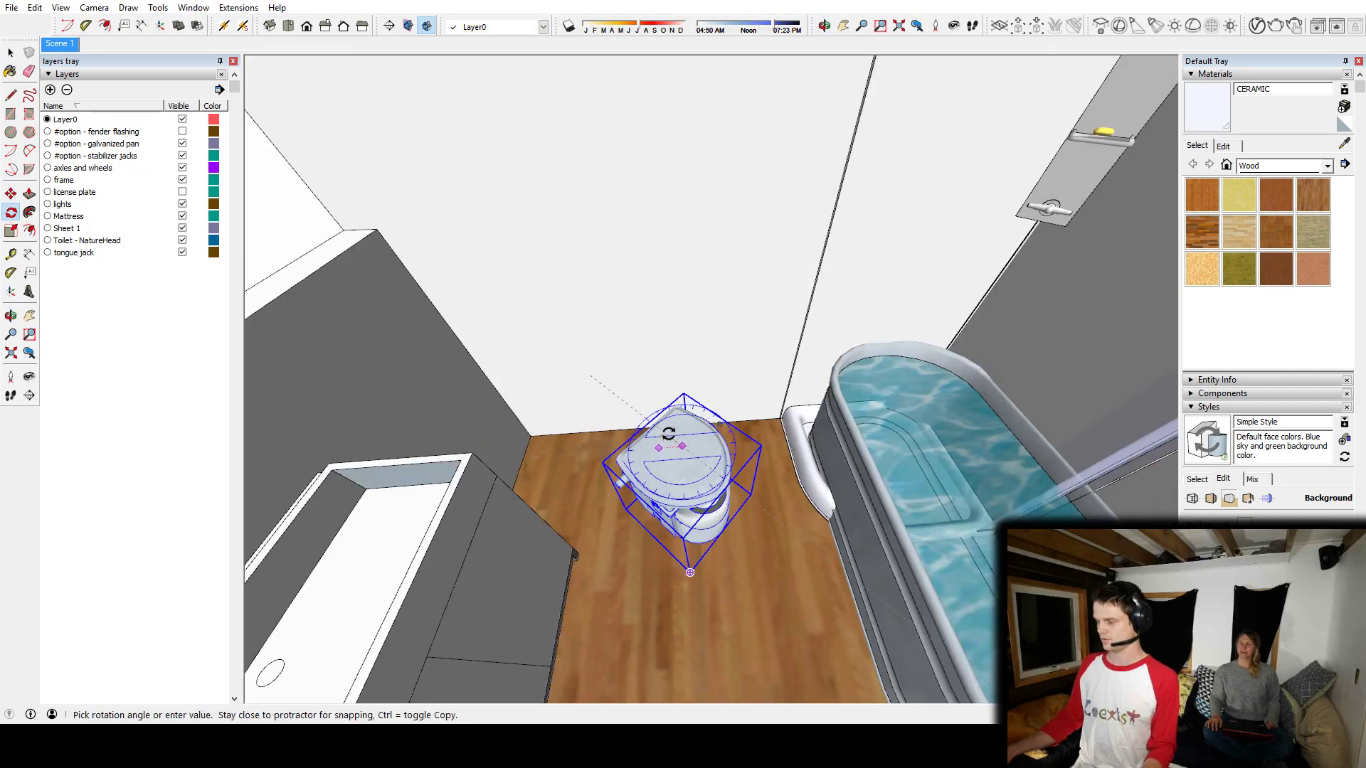
type("90")
key("Return")
Step: Move the composting toilet back against the end wall, between the side wall and the trough
middle_click_drag(674, 456, 712, 409)
key("m")
scroll(773, 479, "up", 3)
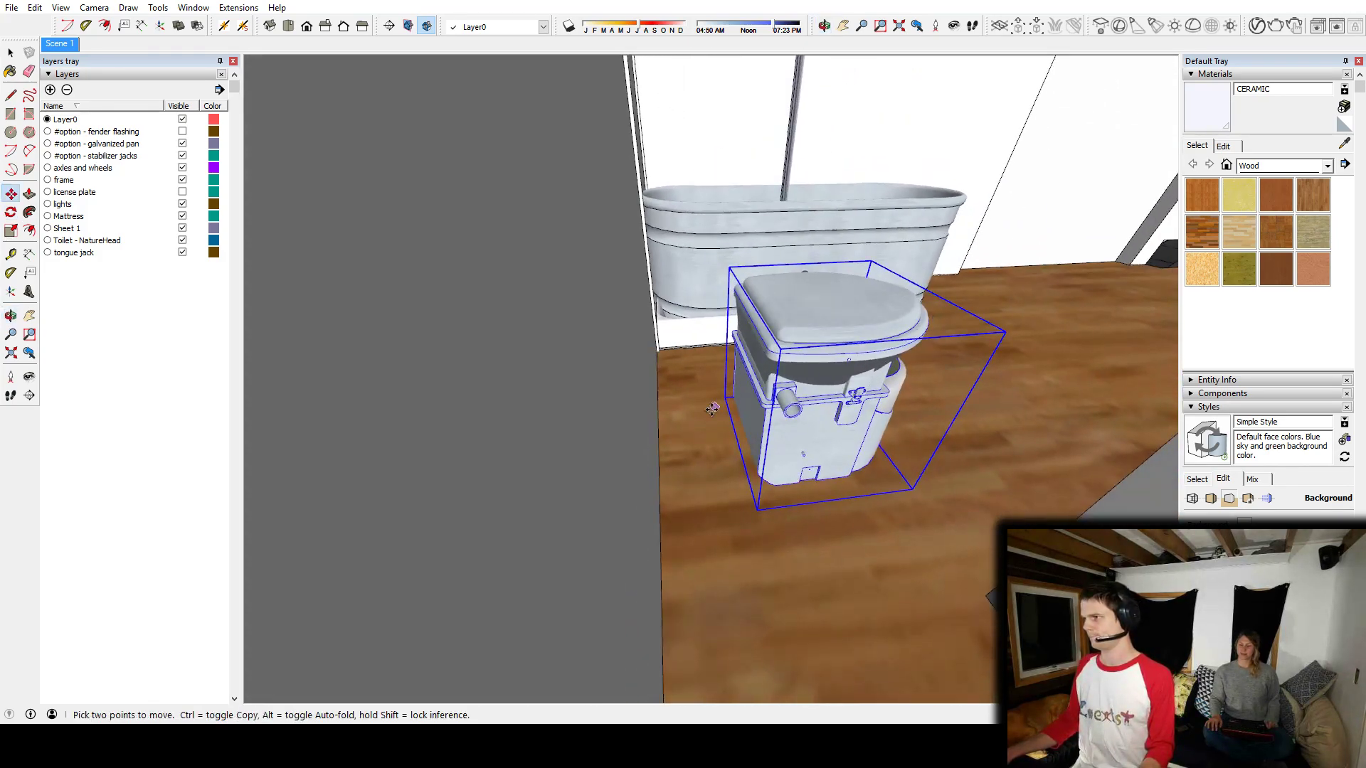
left_click(742, 399)
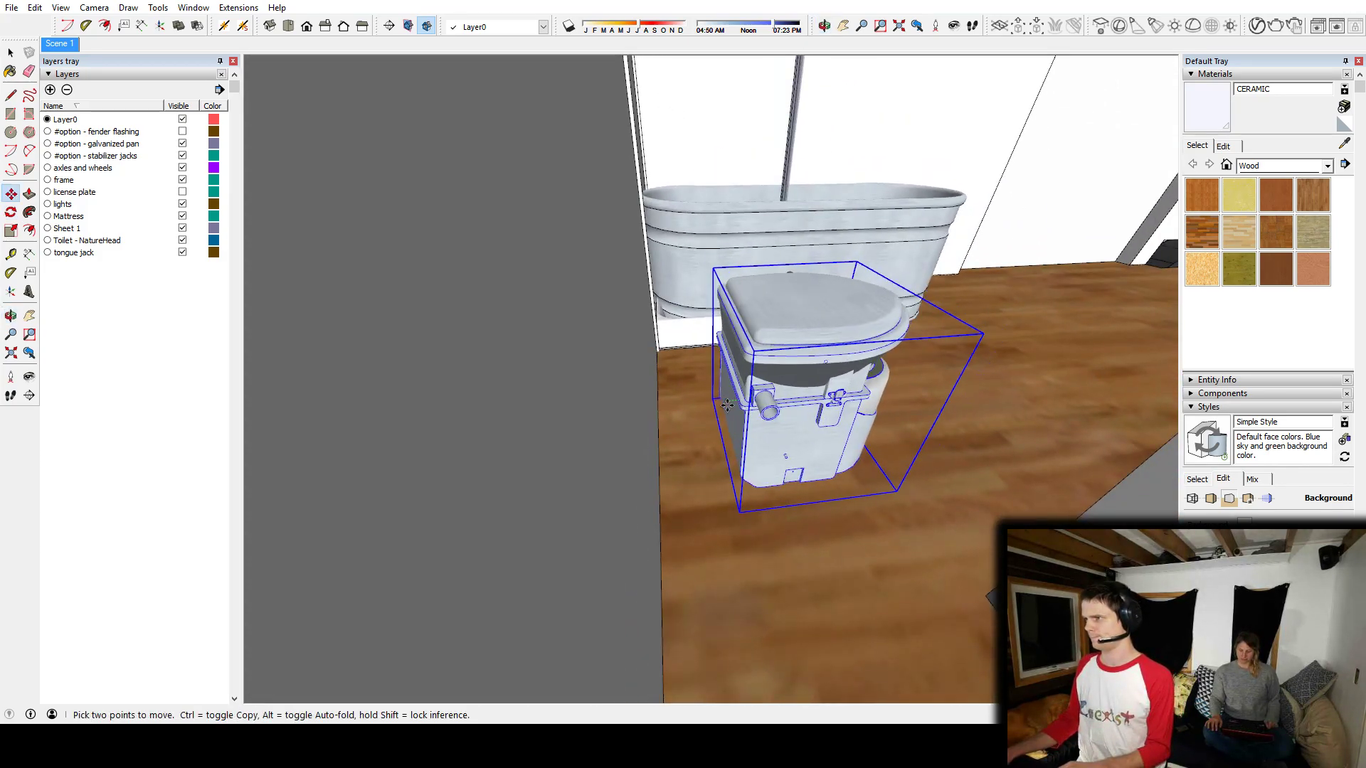
left_click(593, 325)
middle_click_drag(701, 257, 564, 239)
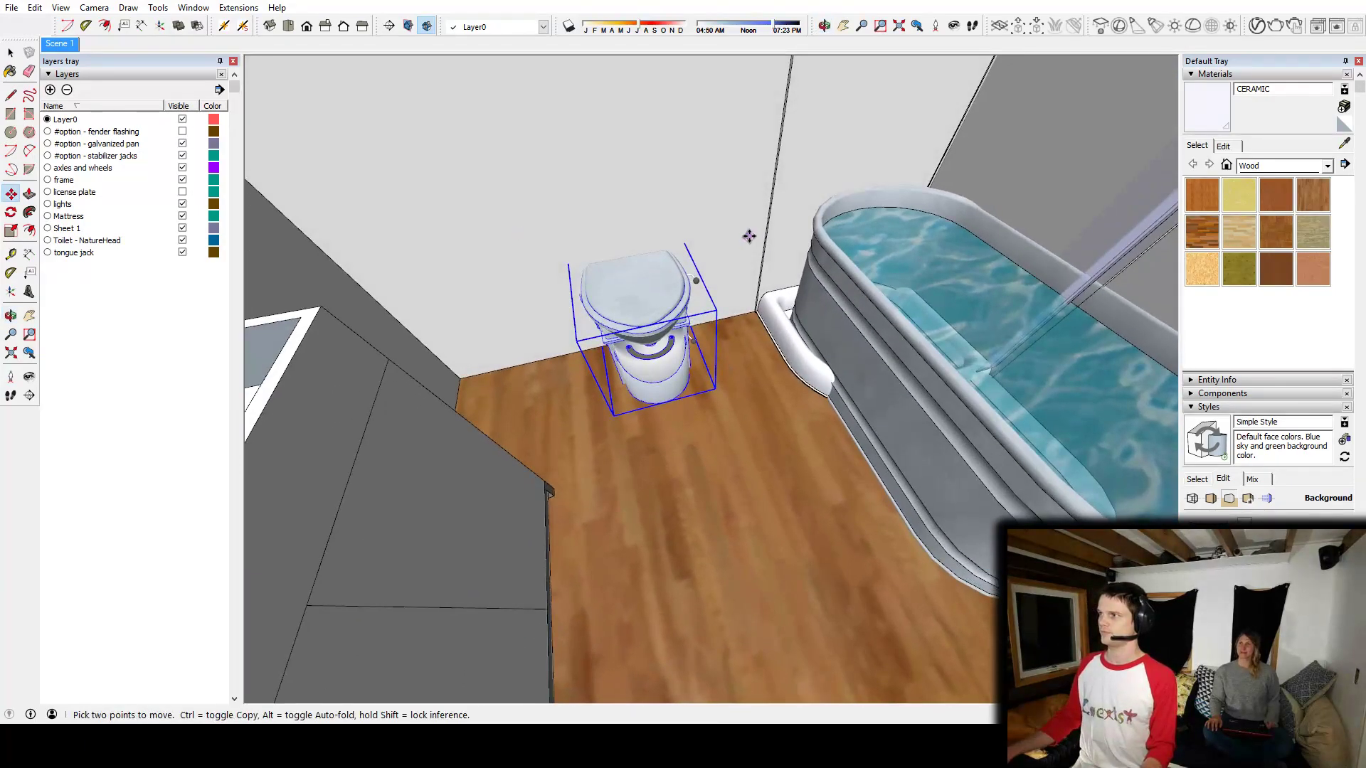
scroll(655, 283, "up", 1)
middle_click_drag(686, 277, 714, 388)
Step: Move the sink cabinet along the low side wall closer to the end-wall corner and finish the move
key("space")
left_click(582, 414)
scroll(716, 384, "up", 3)
key("m")
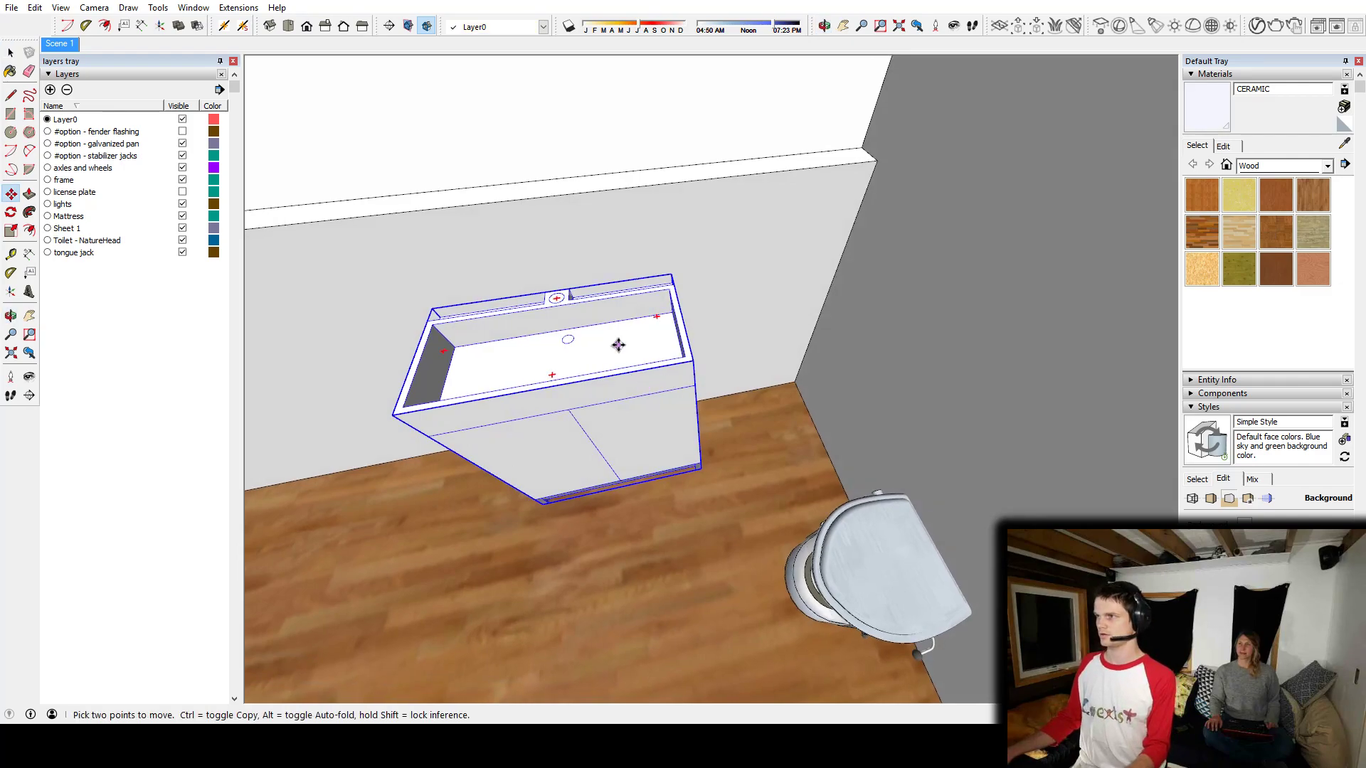
left_click(619, 344)
left_click(703, 334)
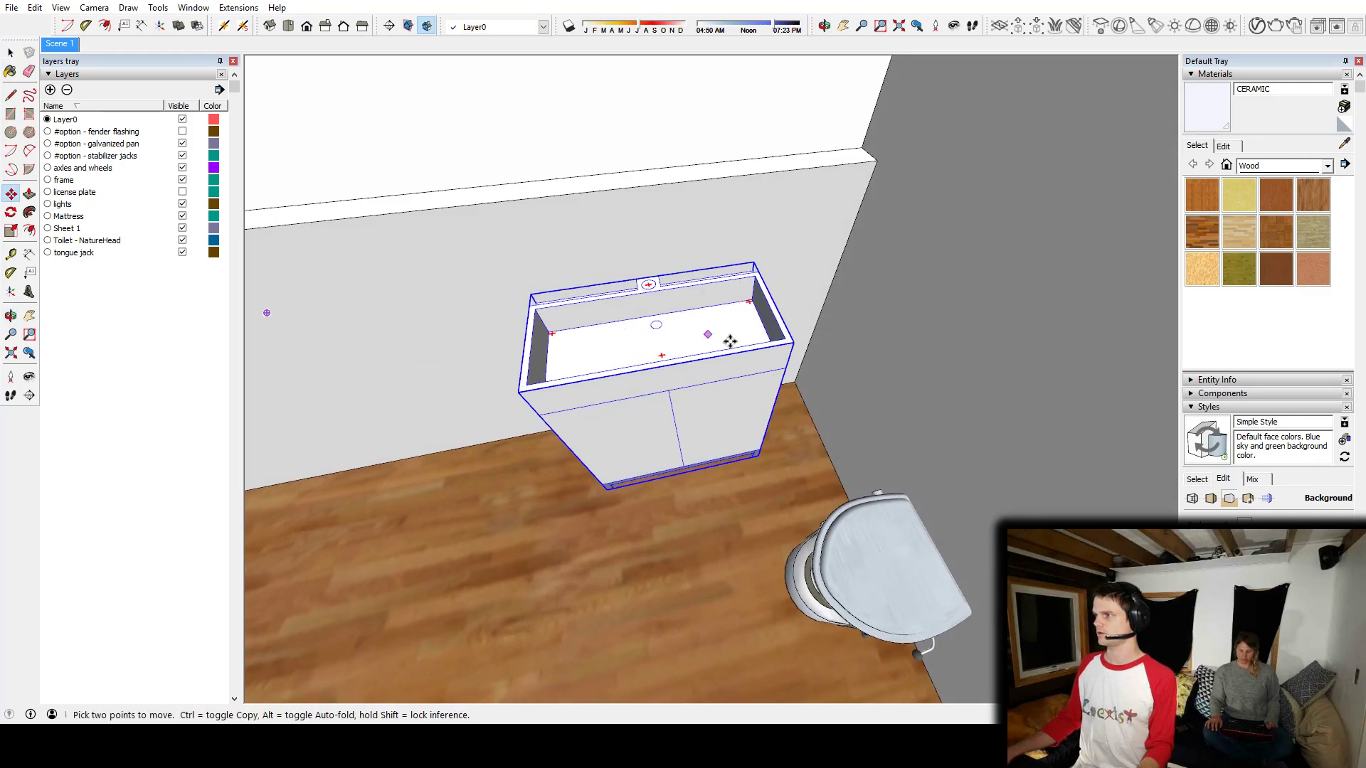
middle_click_drag(728, 341, 617, 422)
key("space")
Step: Search the 3D Warehouse for "bathroom shelf"
middle_click_drag(568, 354, 664, 332)
key("w")
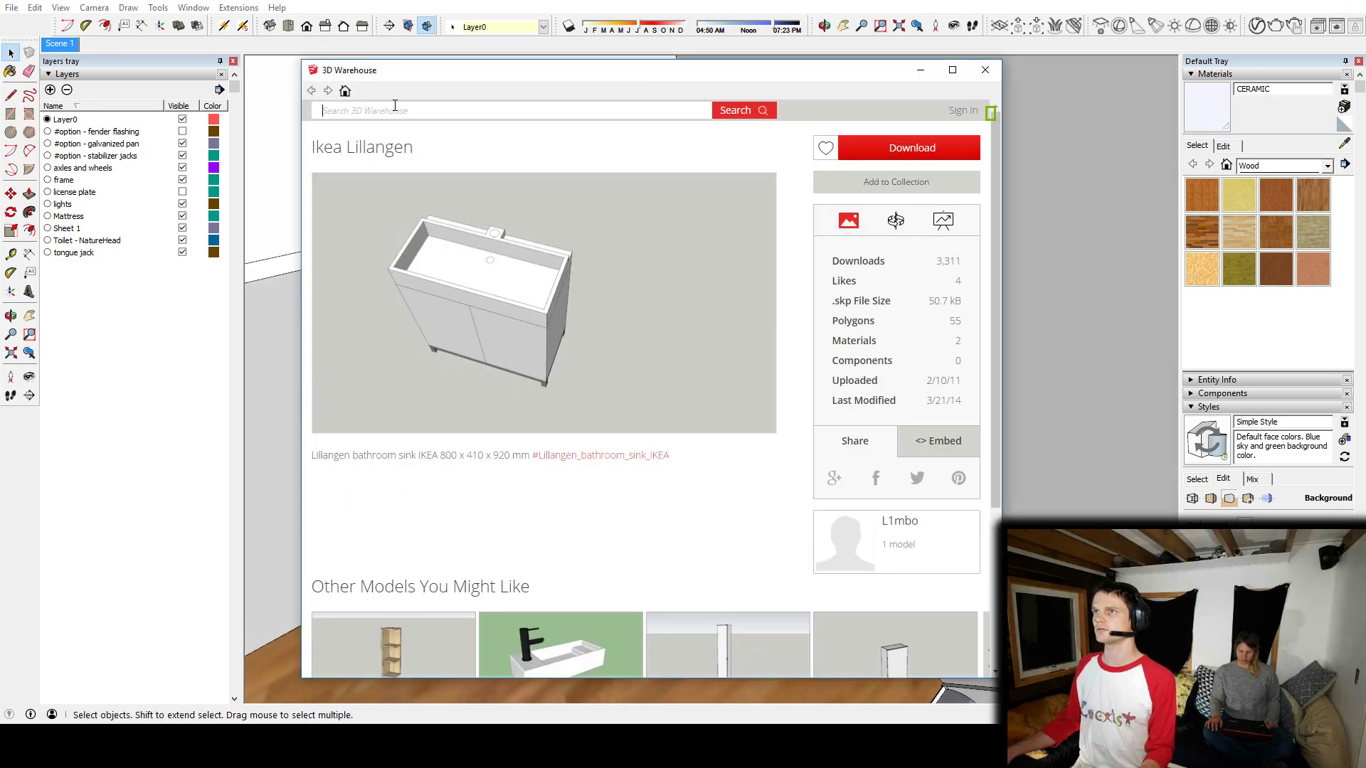
left_click(393, 110)
type("bathroom shelf")
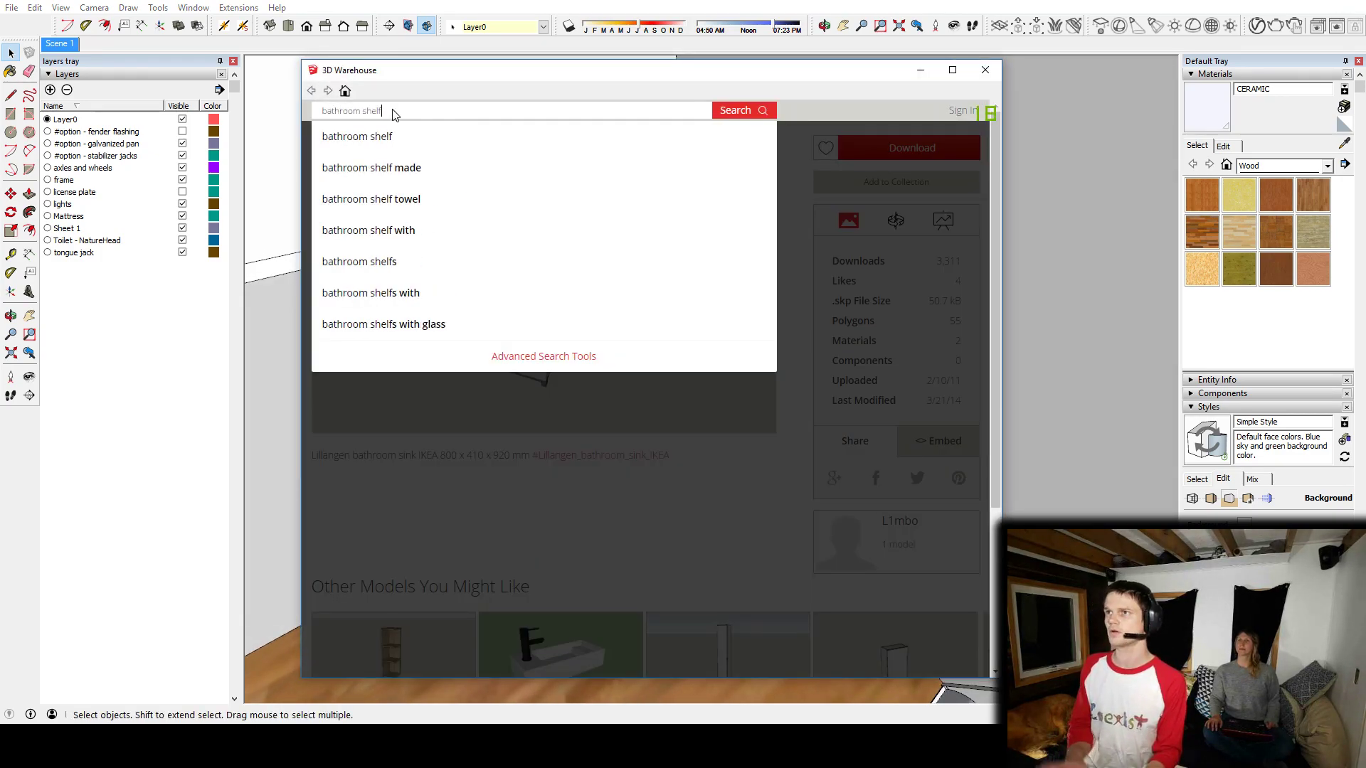
key("Return")
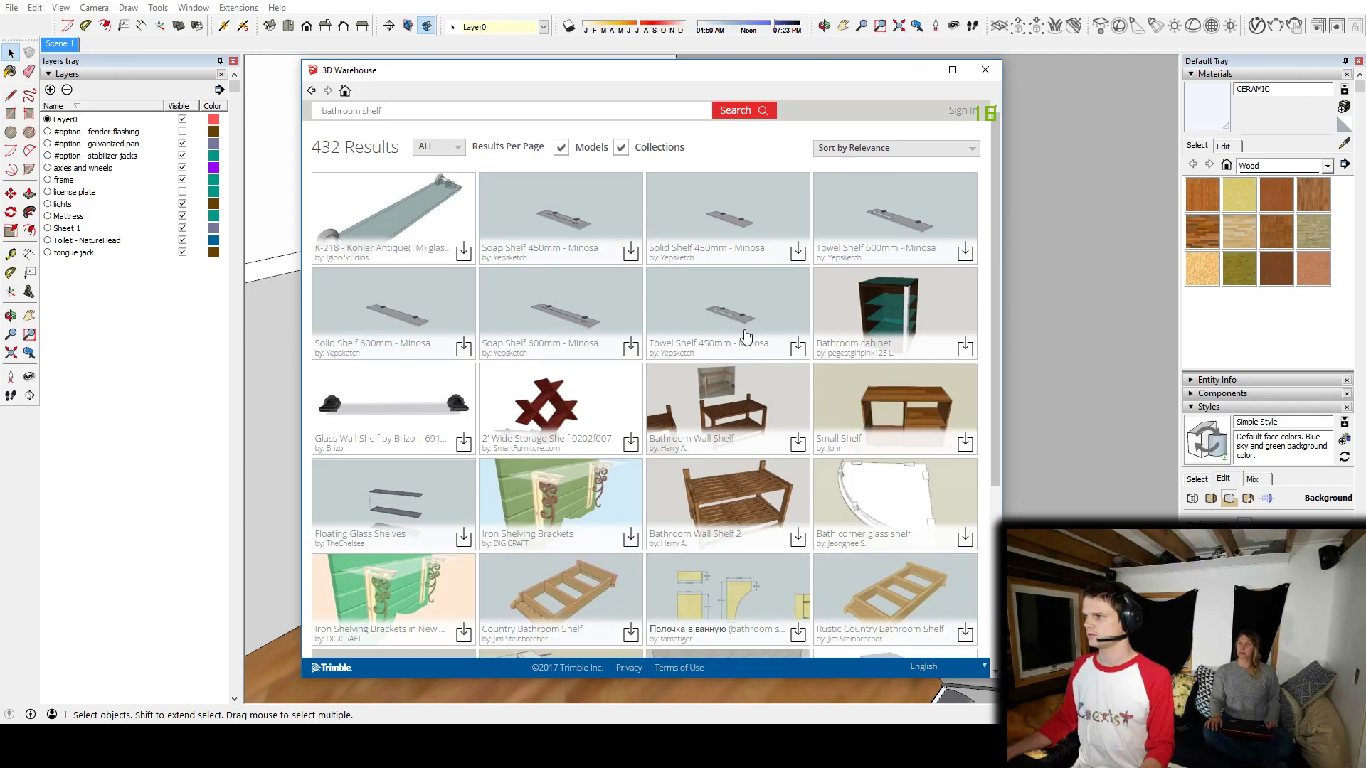
Step: Look through the bathroom shelf search results for a tall, narrow shelf model
scroll(745, 335, "down", 5)
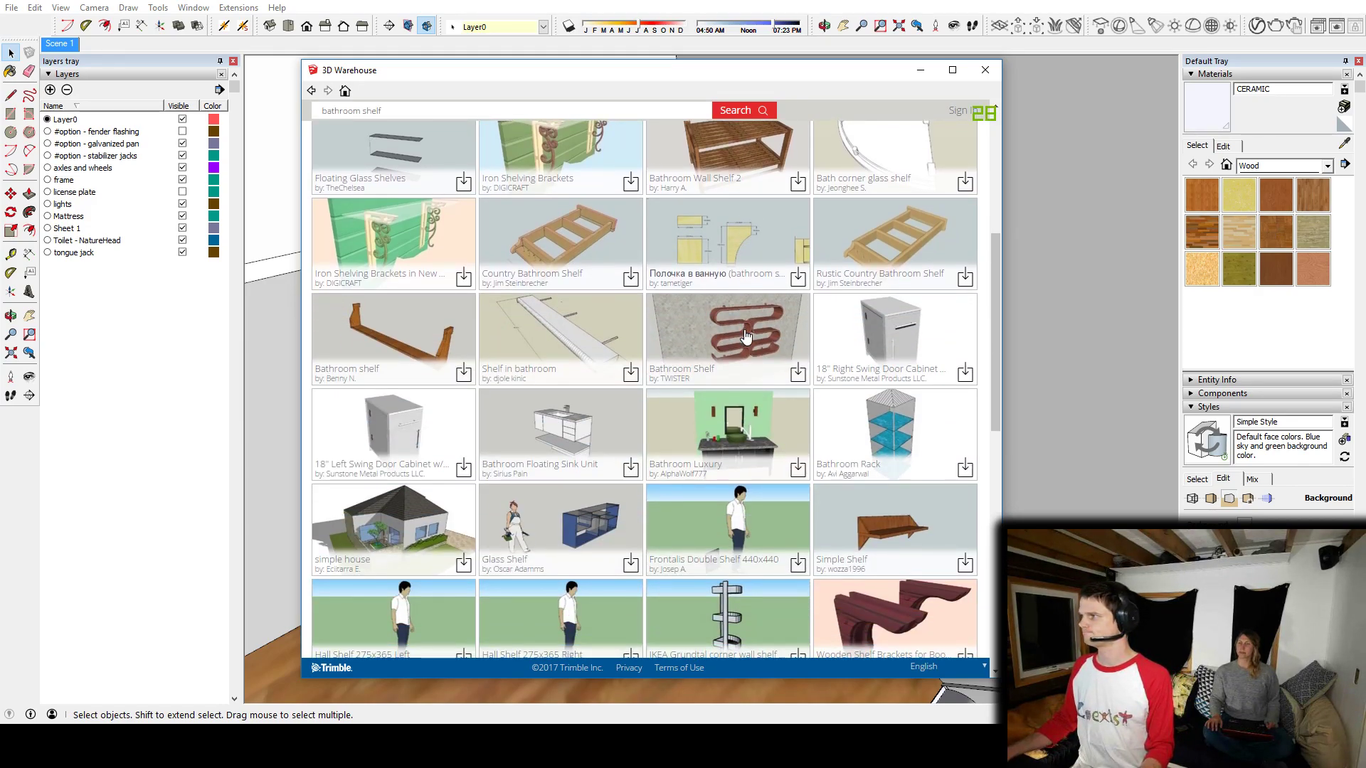
scroll(746, 336, "down", 6)
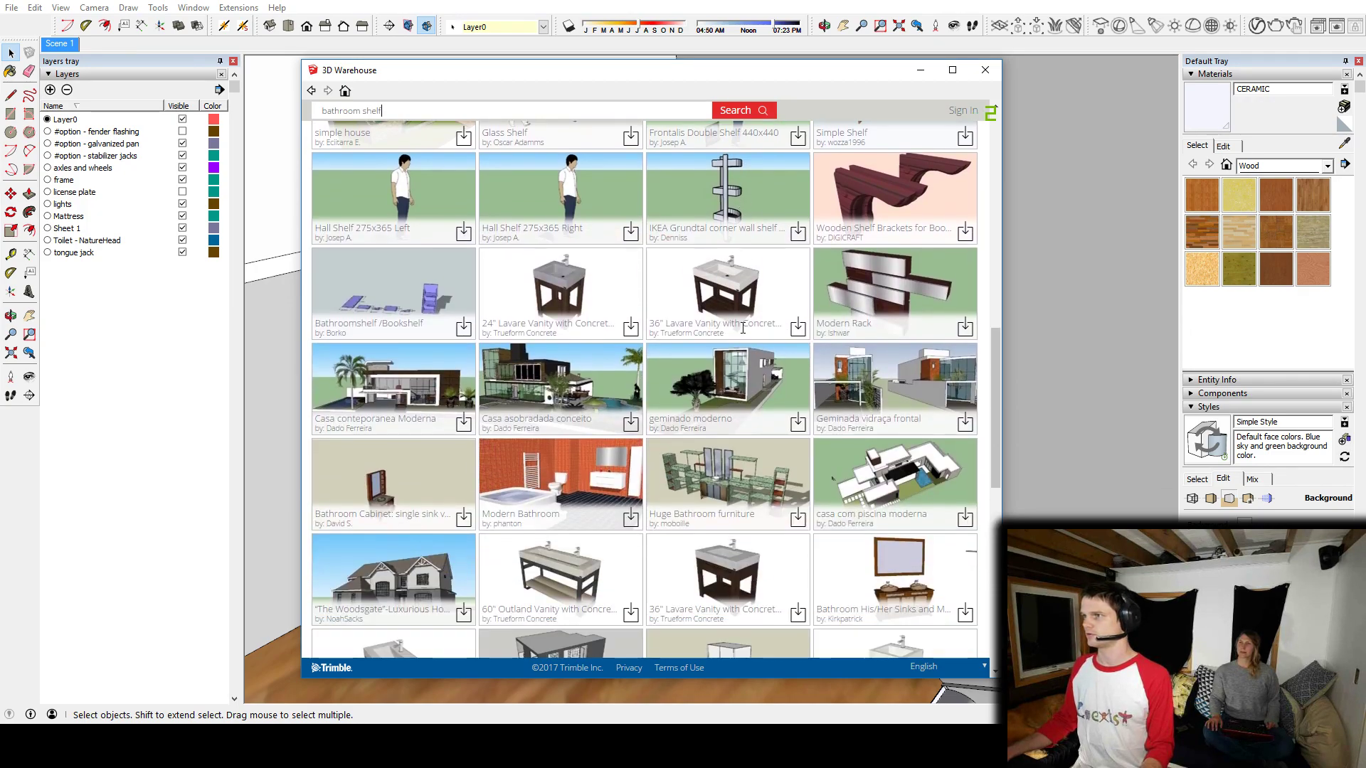
scroll(743, 327, "down", 4)
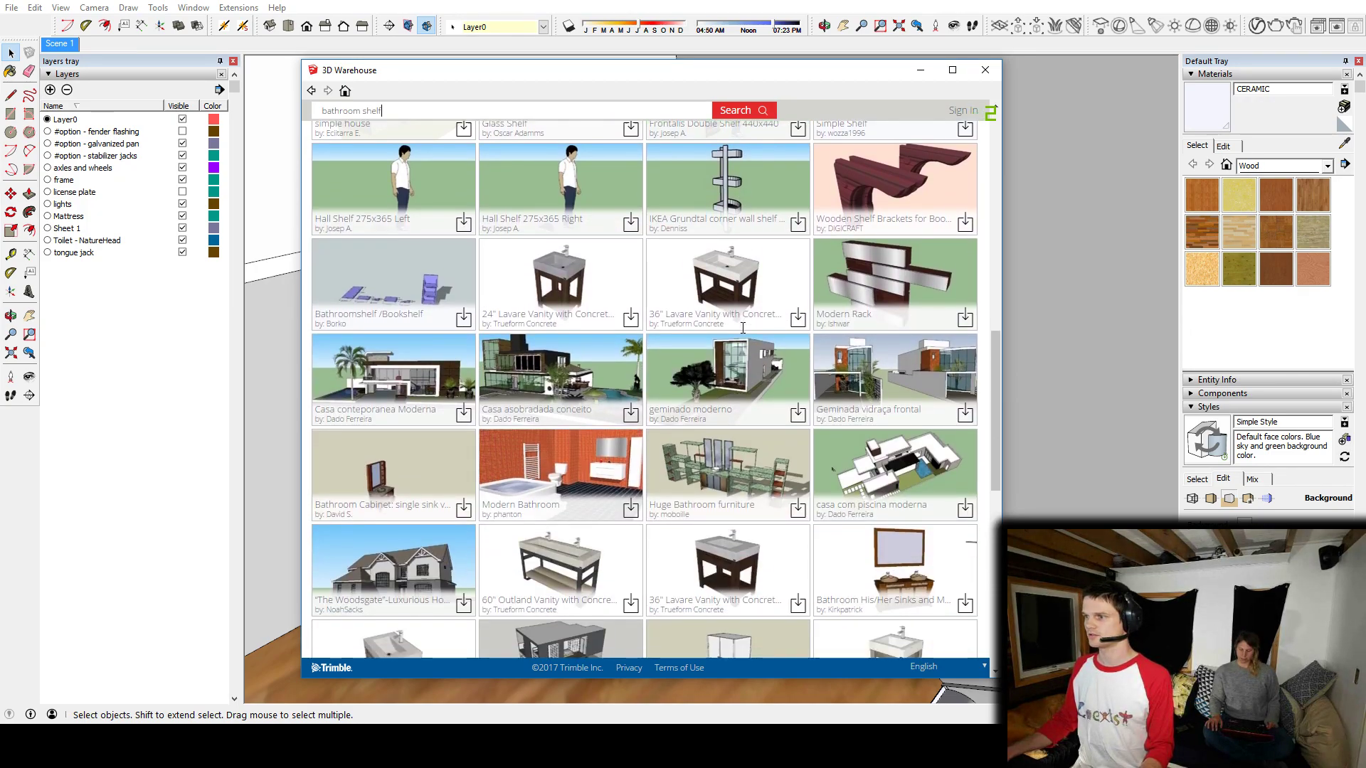
scroll(742, 328, "down", 8)
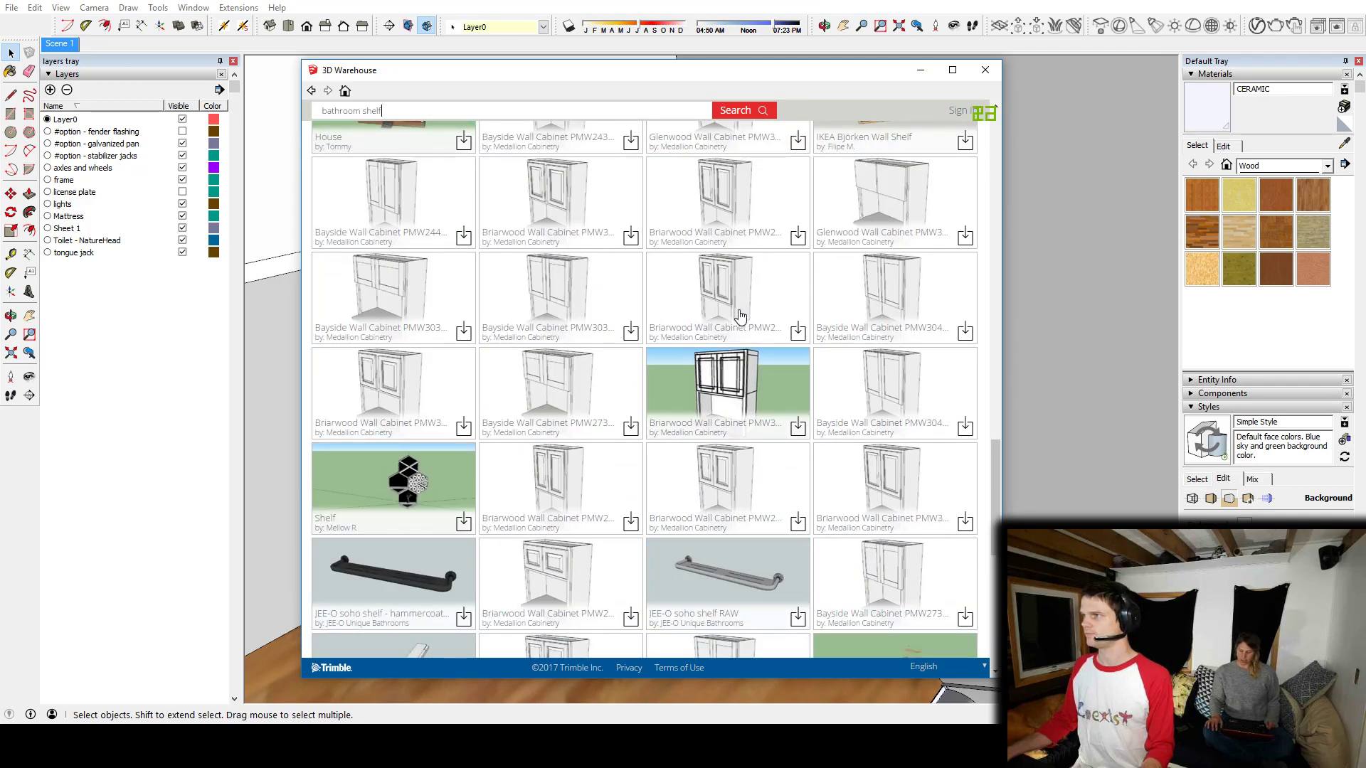
scroll(662, 228, "down", 10)
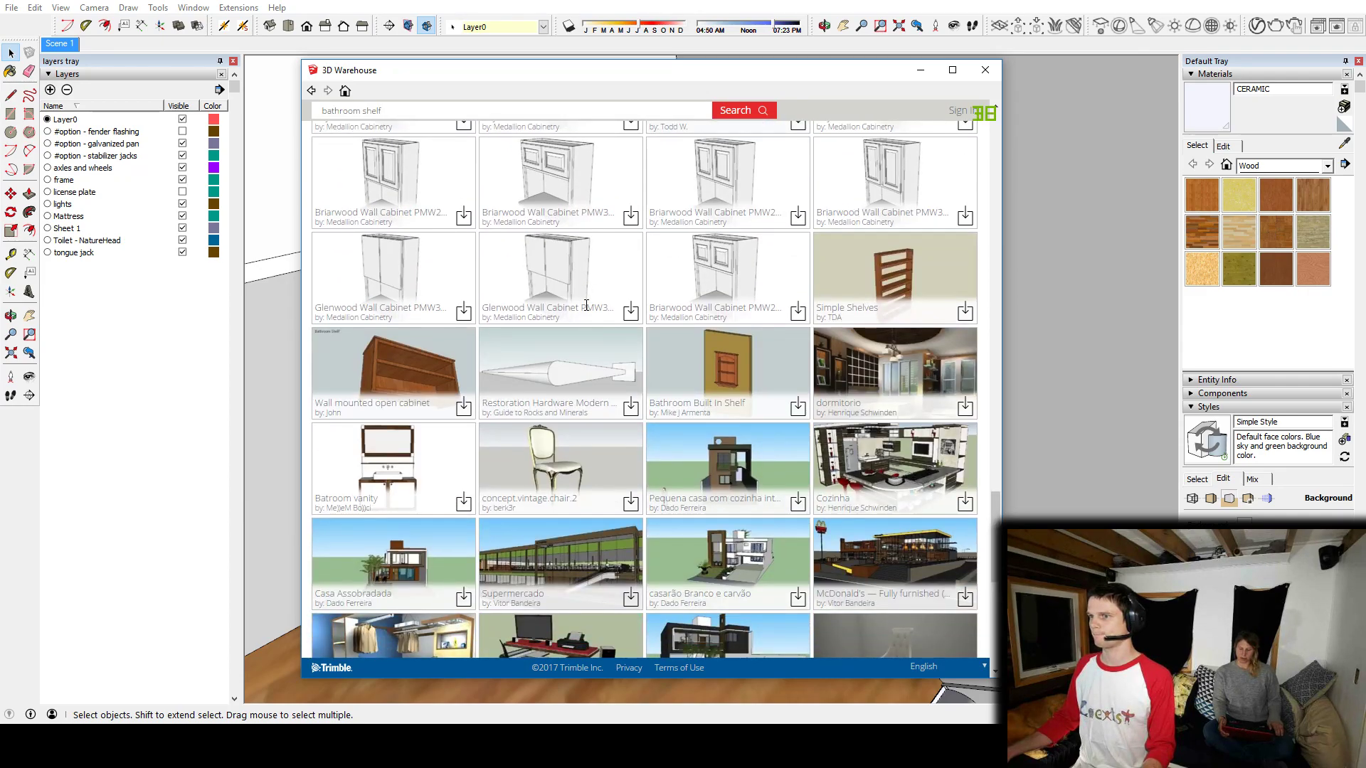
scroll(585, 306, "down", 4)
scroll(584, 306, "down", 5)
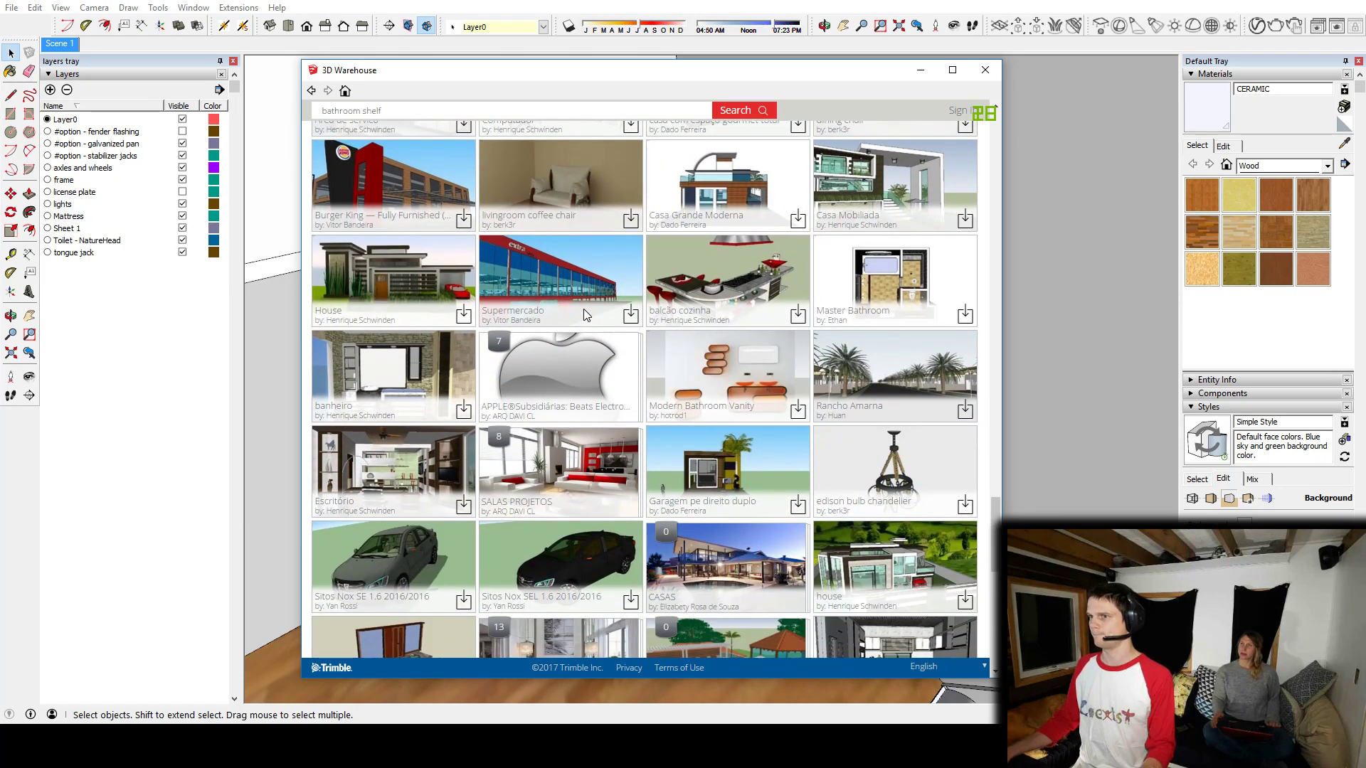
scroll(583, 312, "down", 5)
scroll(579, 324, "up", 7)
scroll(612, 276, "down", 2)
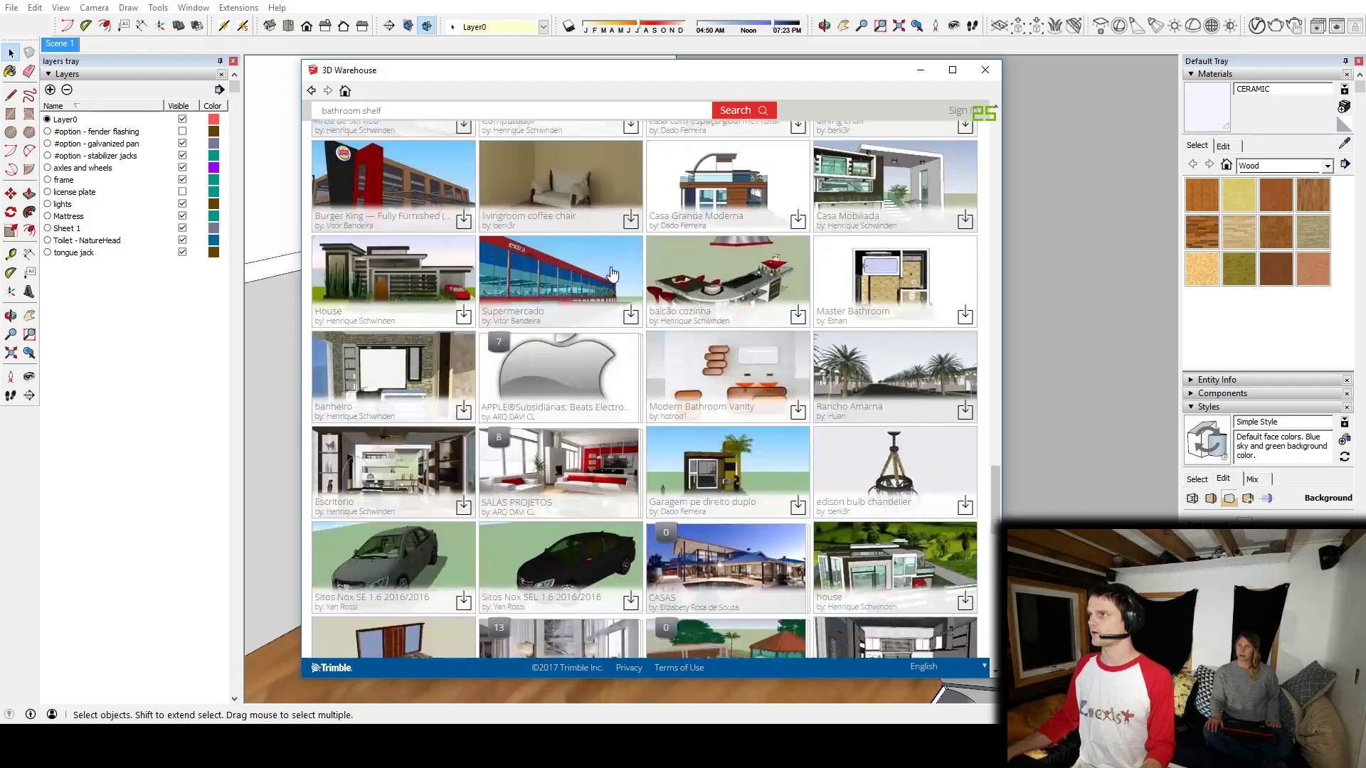
scroll(613, 274, "down", 6)
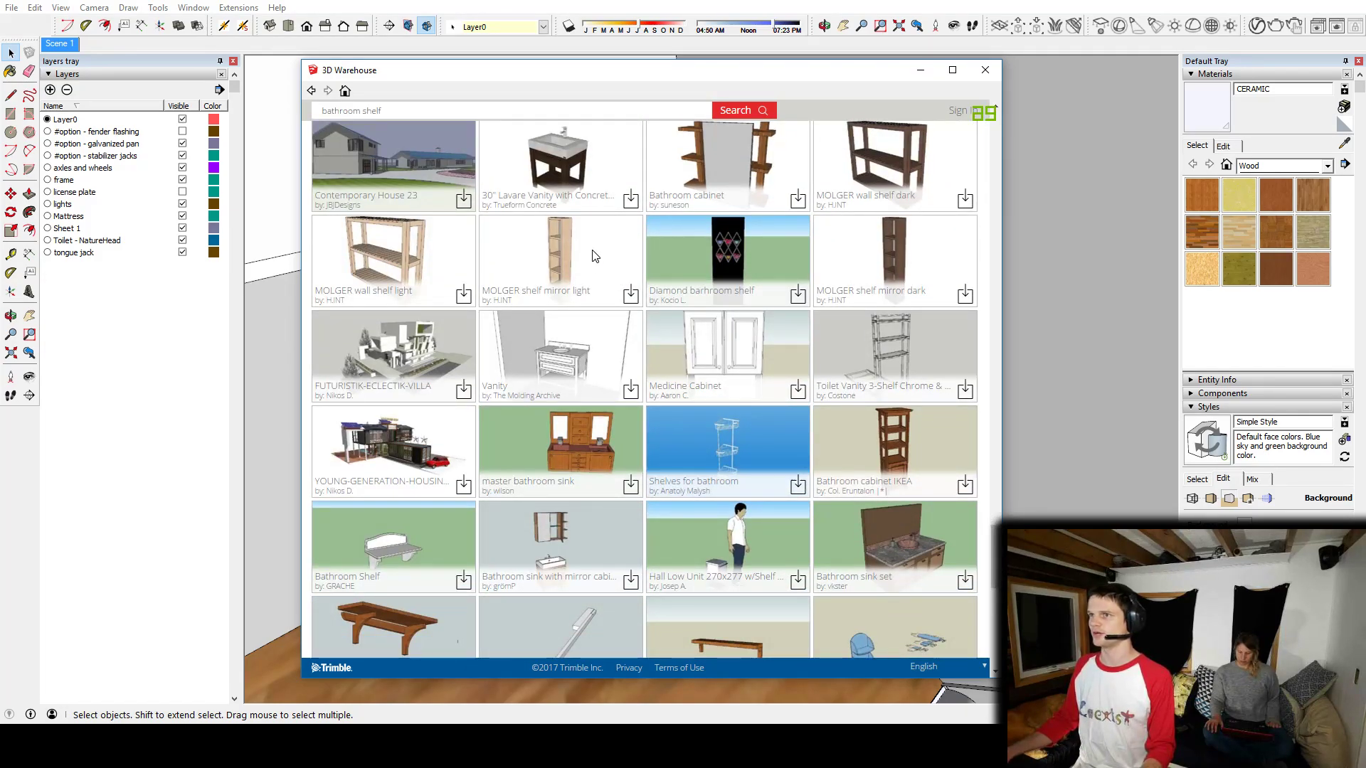
Step: Load the MOLGER shelf mirror light into the model and place it on the floor between the sink cabinet and the toilet
left_click(595, 256)
left_click(953, 146)
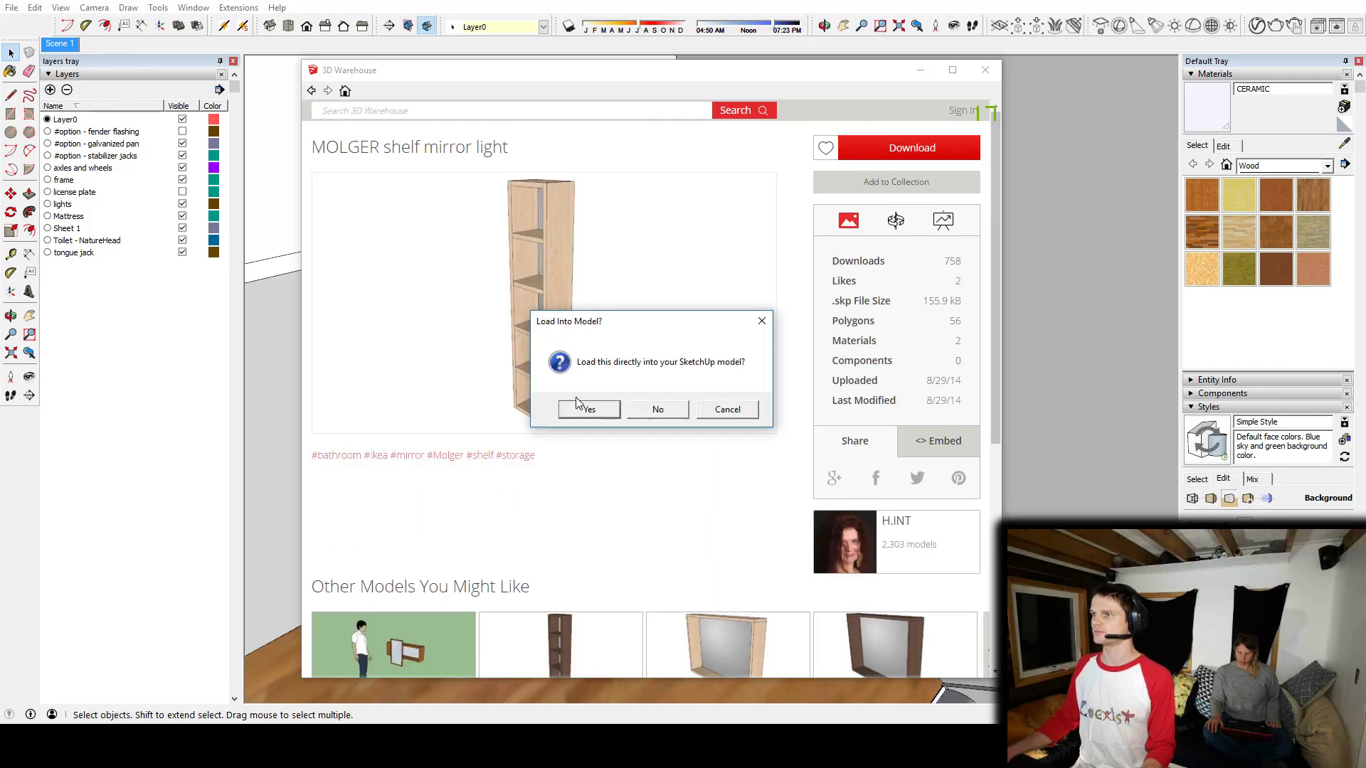
left_click(586, 409)
scroll(688, 522, "down", 5)
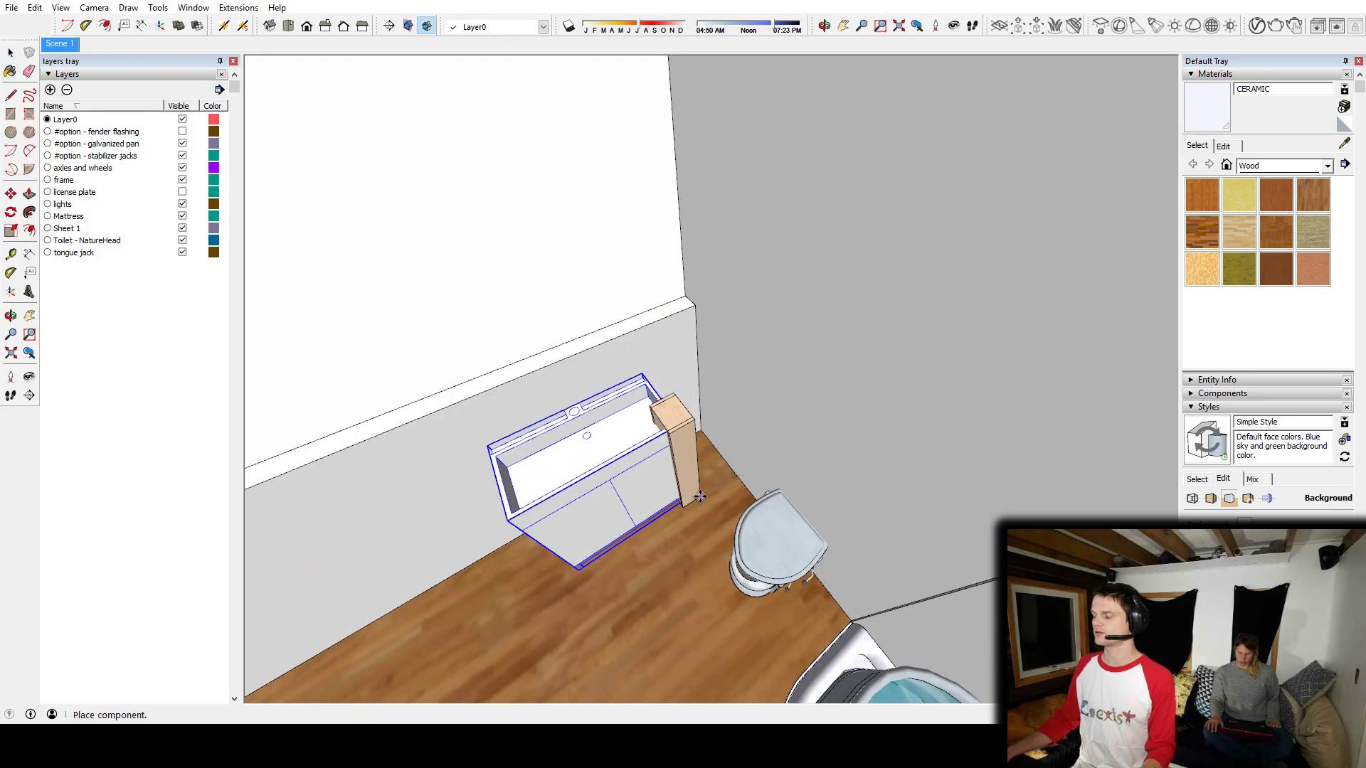
left_click(709, 530)
Step: Rotate the wooden shelf 90 degrees on the floor so its open side faces into the room
scroll(709, 529, "up", 8)
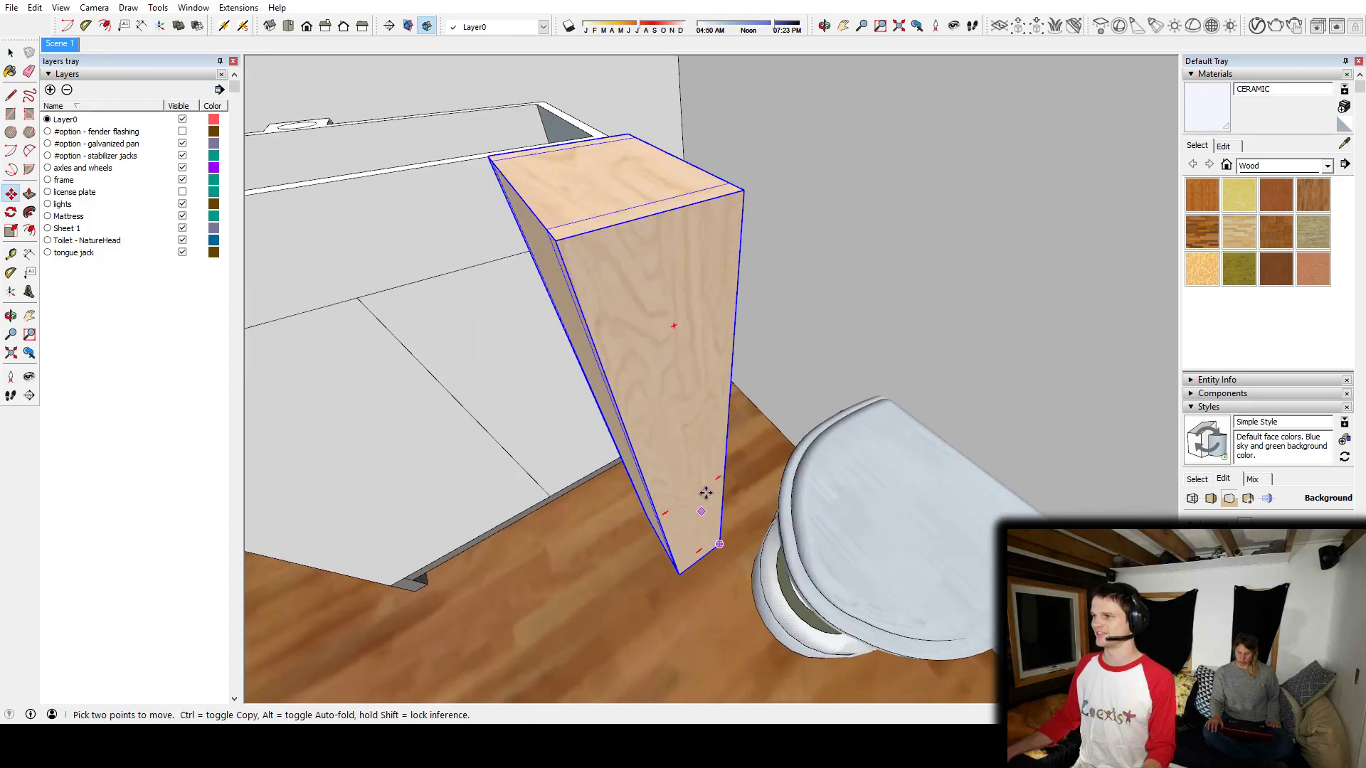
middle_click_drag(704, 488, 719, 426)
key("q")
left_click(661, 436)
left_click(646, 390)
type("90")
key("Return")
Step: Move the shelf into the corner where the low side wall meets the end wall, beside the sink cabinet
key("m")
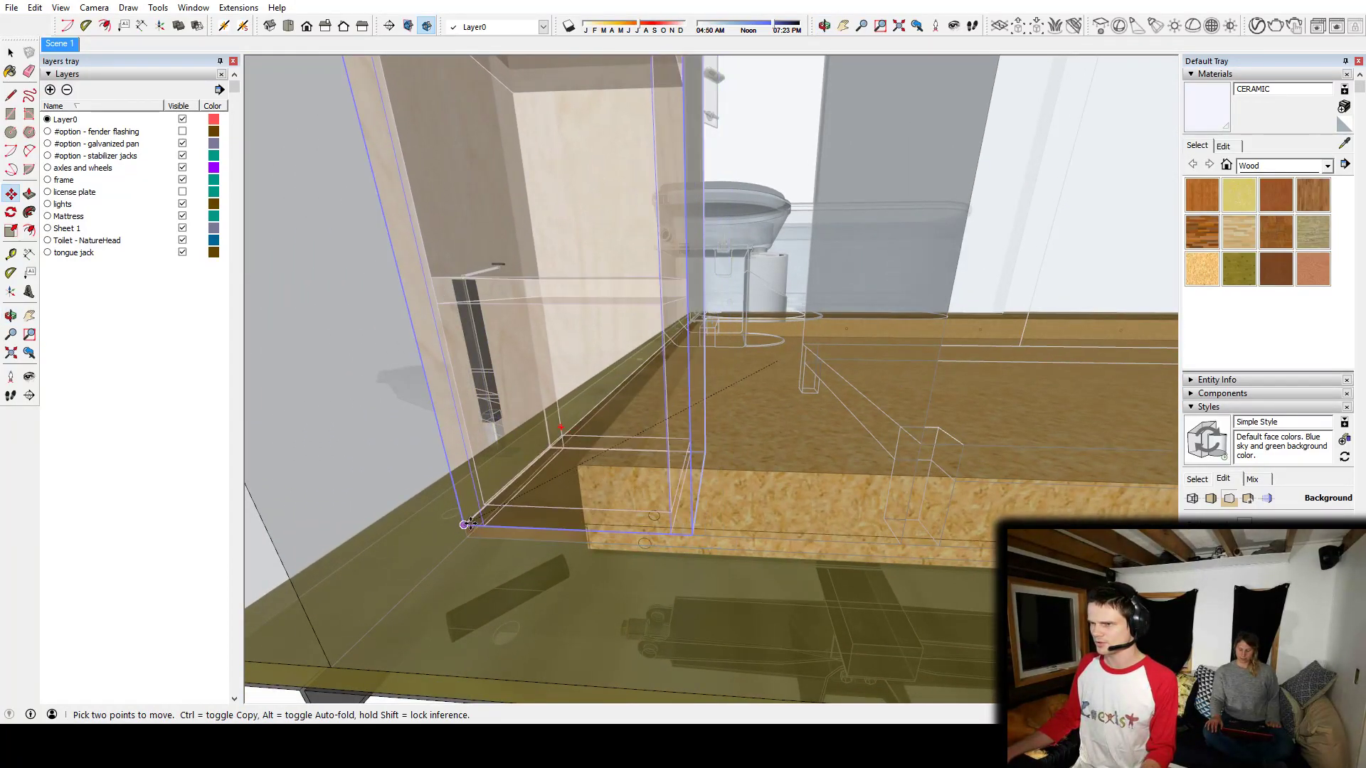
middle_click_drag(602, 429, 760, 315)
key("x")
middle_click_drag(825, 267, 676, 405)
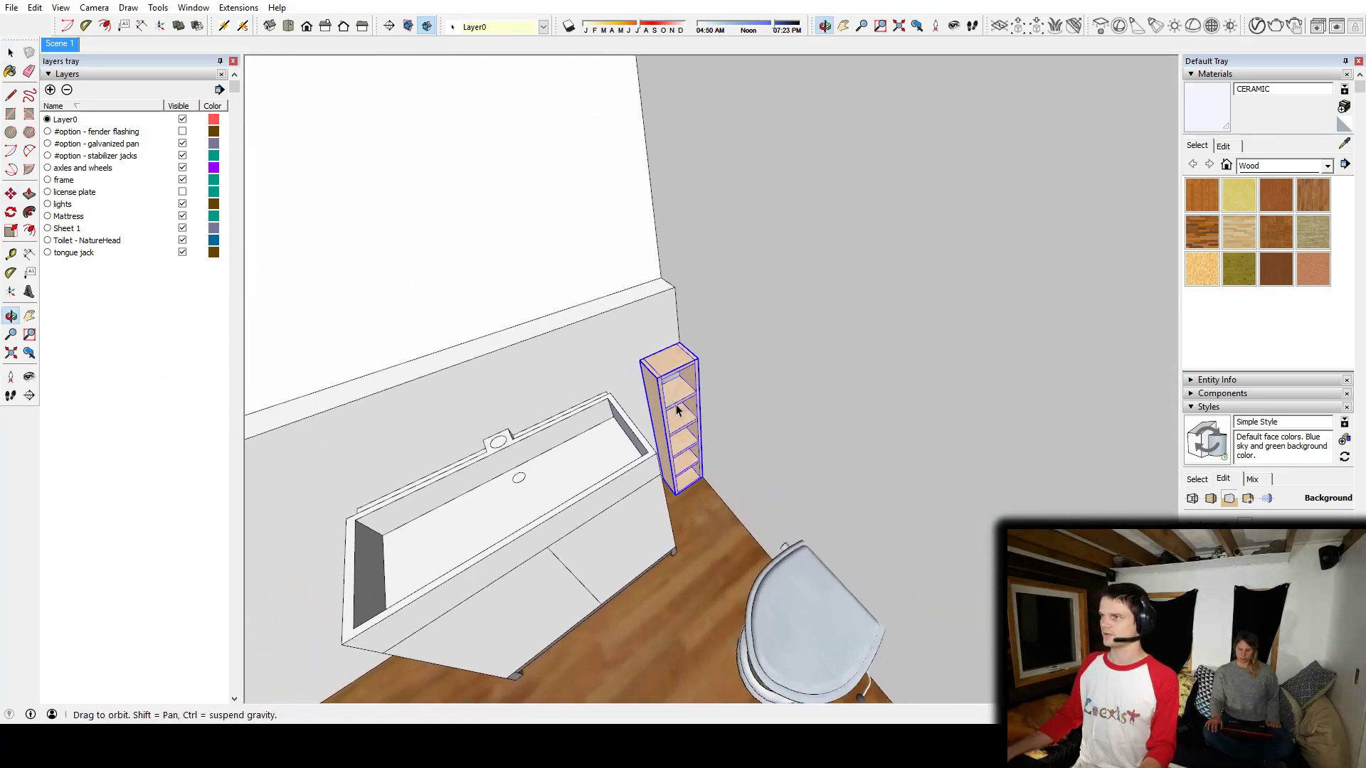
scroll(675, 404, "up", 4)
key("space")
Step: Scale the corner shelf out to the sink cabinet and stretch it taller, well above the low side wall
scroll(679, 406, "down", 3)
key("s")
left_click_drag(699, 453, 654, 481)
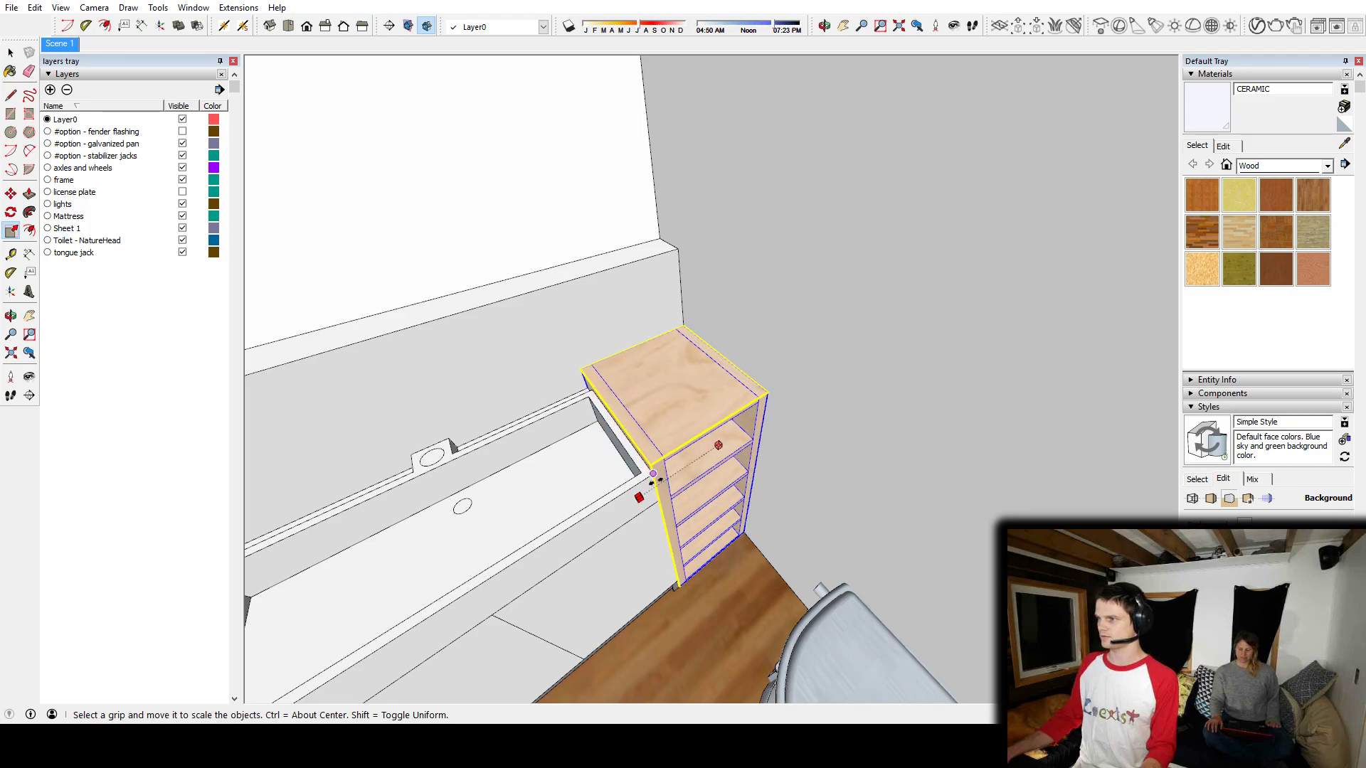
left_click(671, 377)
scroll(662, 217, "down", 4)
middle_click_drag(663, 206, 712, 295)
left_click(699, 177)
middle_click_drag(645, 343, 674, 363)
key("space")
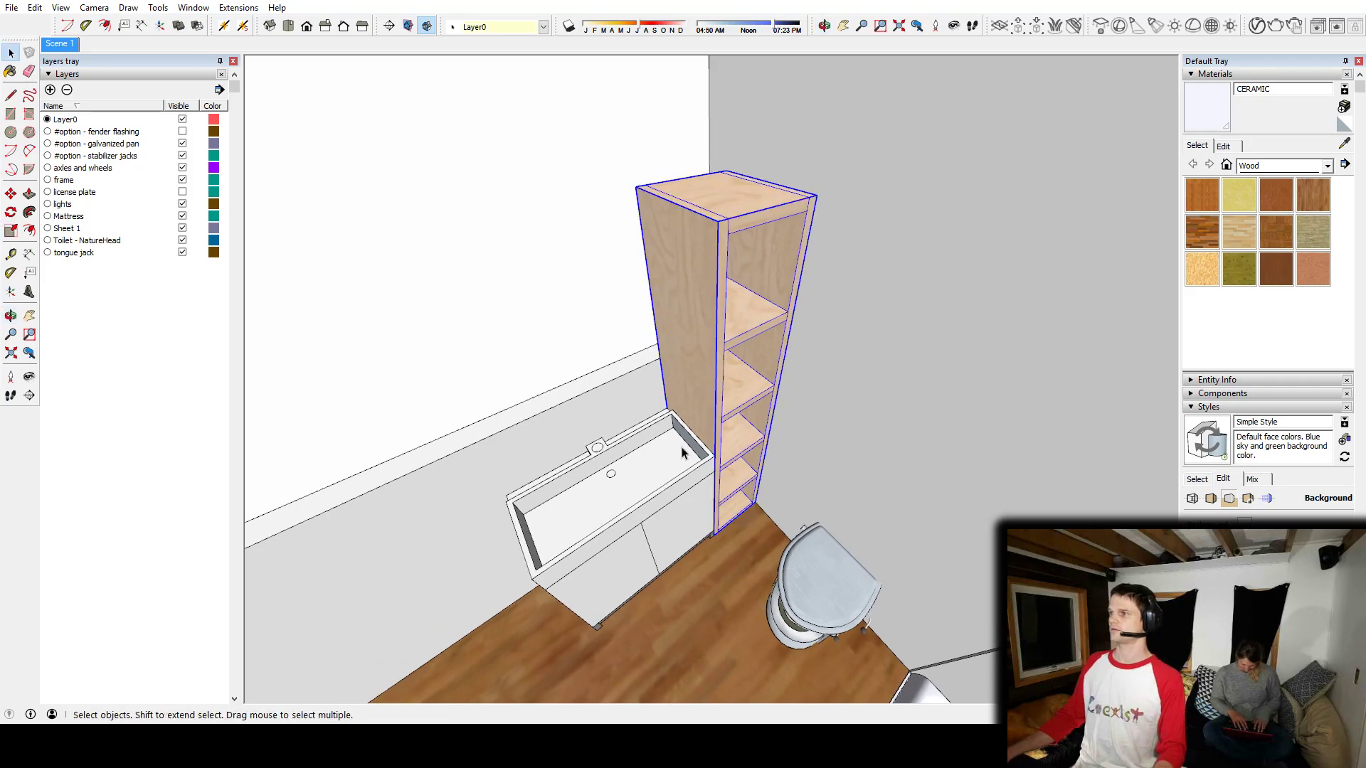
Step: Examine the bathroom layout from several angles, checking the shelf, sink cabinet, toilet and water trough
middle_click_drag(682, 454, 705, 429)
scroll(826, 381, "down", 2)
scroll(865, 459, "down", 1)
middle_click_drag(865, 460, 729, 506)
scroll(697, 437, "up", 4)
left_click(689, 416)
scroll(733, 455, "down", 3)
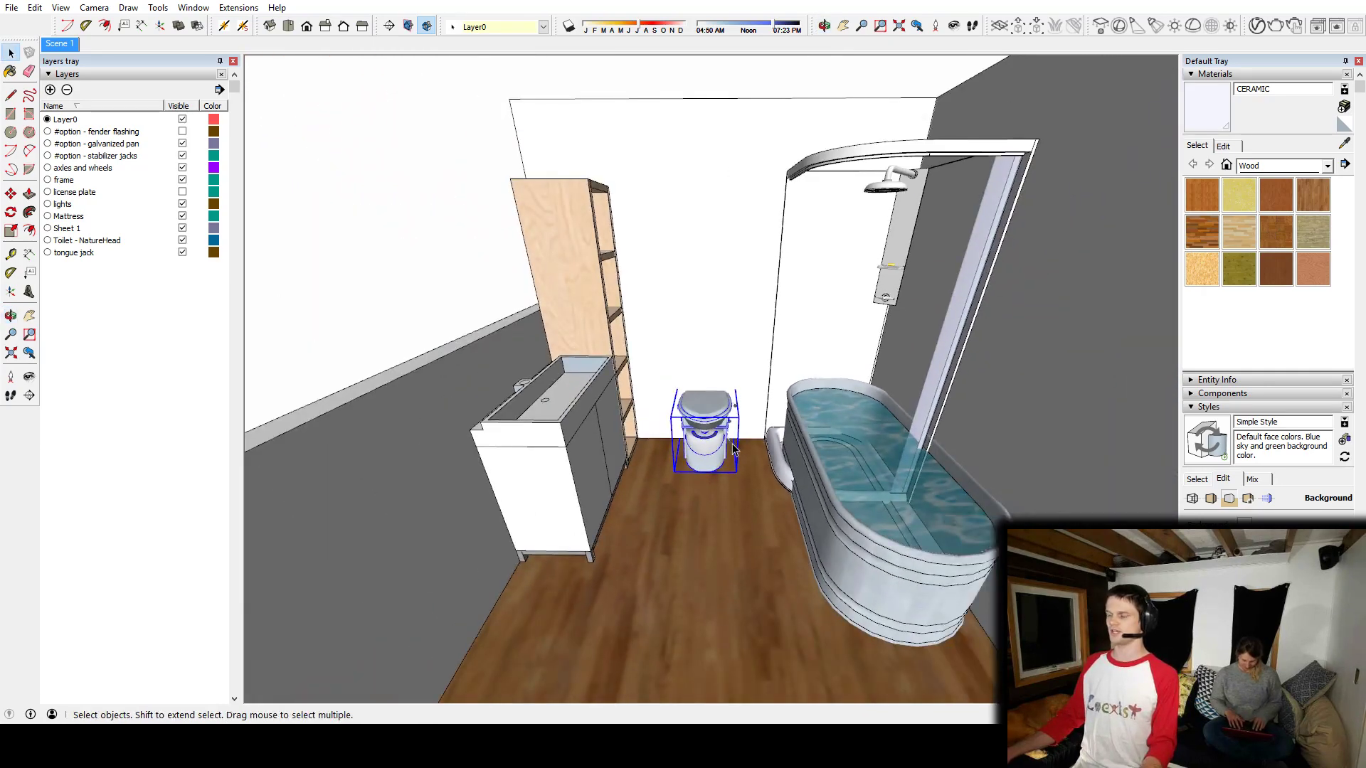
middle_click_drag(739, 417, 519, 491)
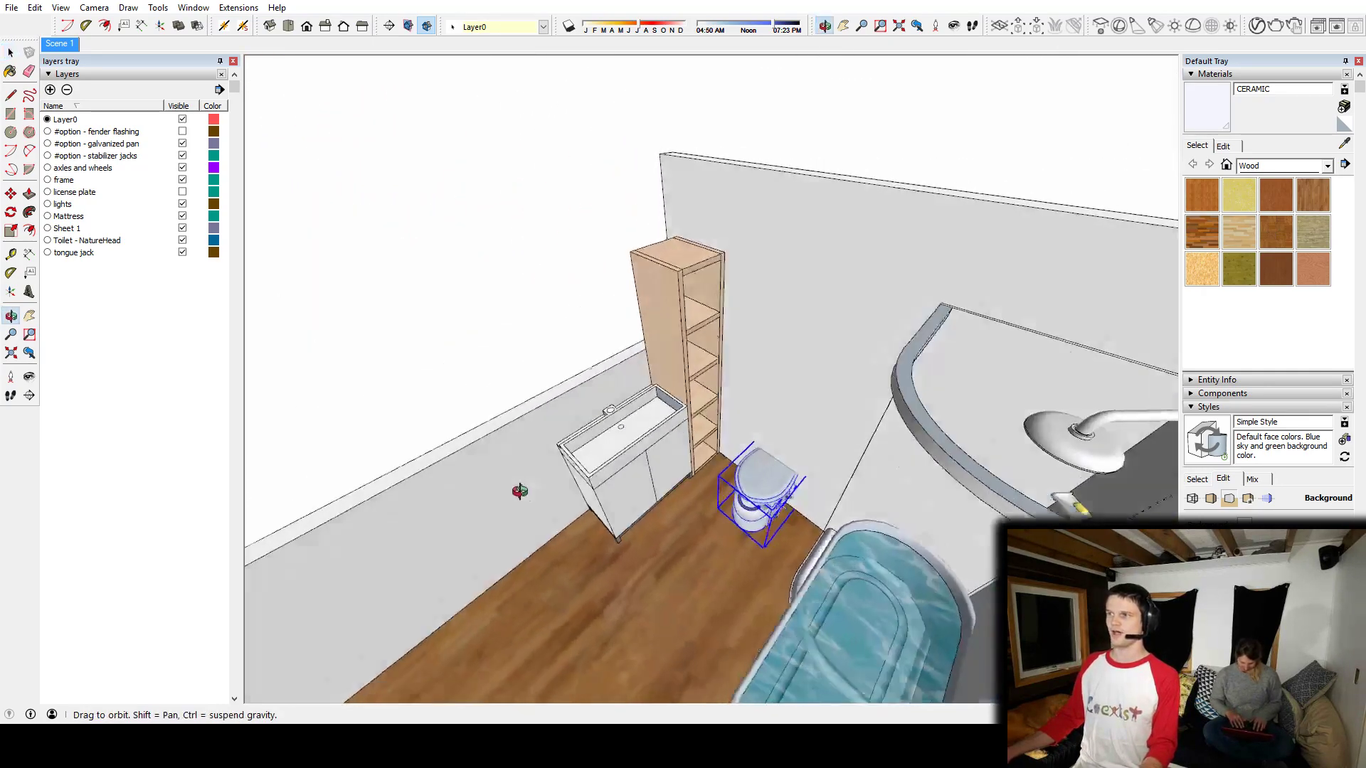
scroll(642, 436, "up", 4)
middle_click_drag(643, 436, 624, 390, "shift")
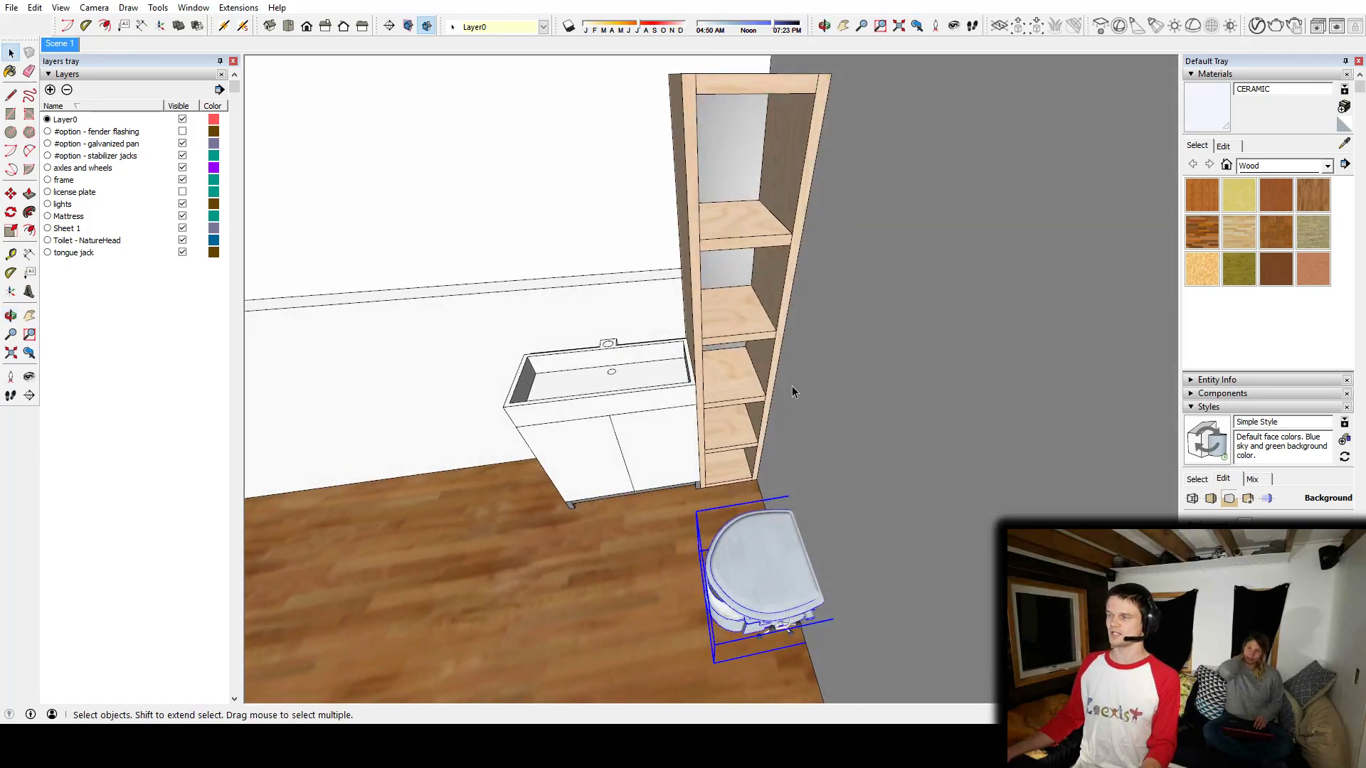
middle_click_drag(786, 377, 694, 469)
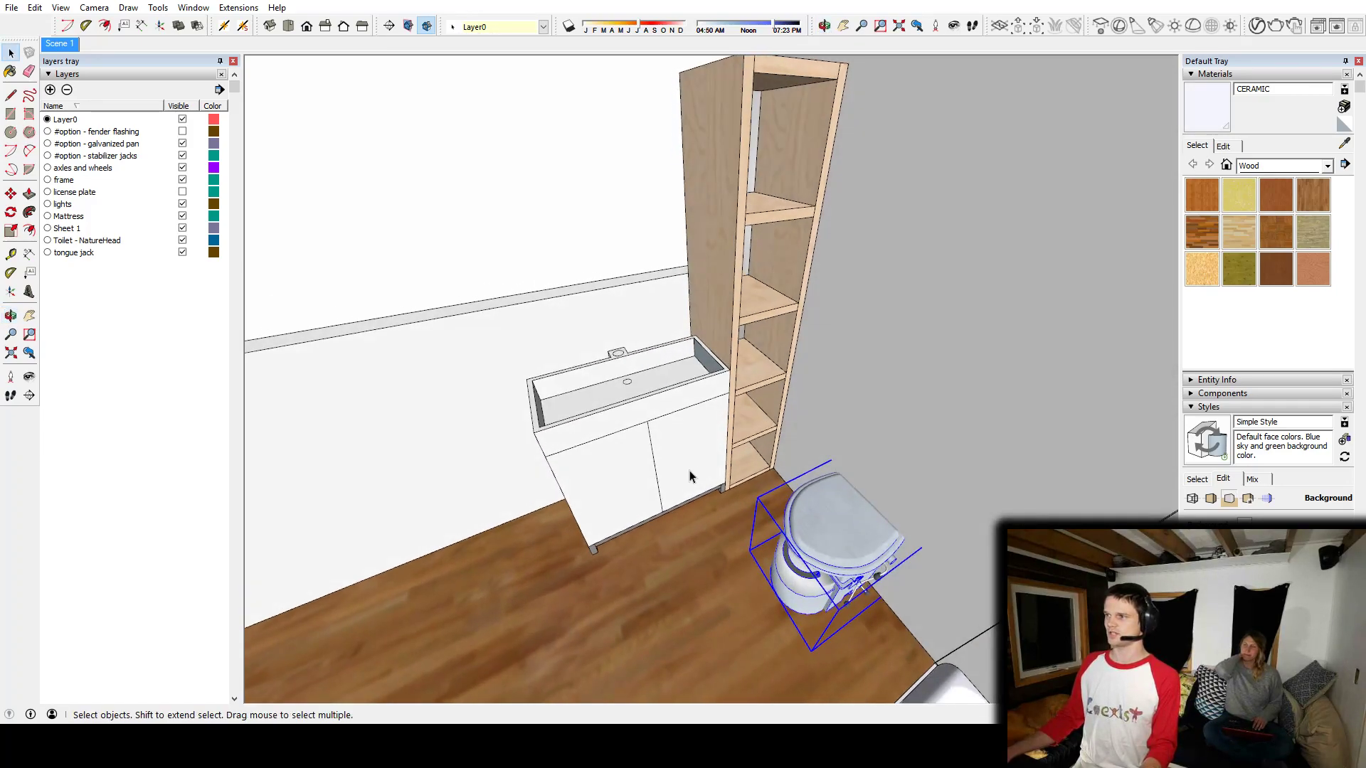
left_click(695, 453)
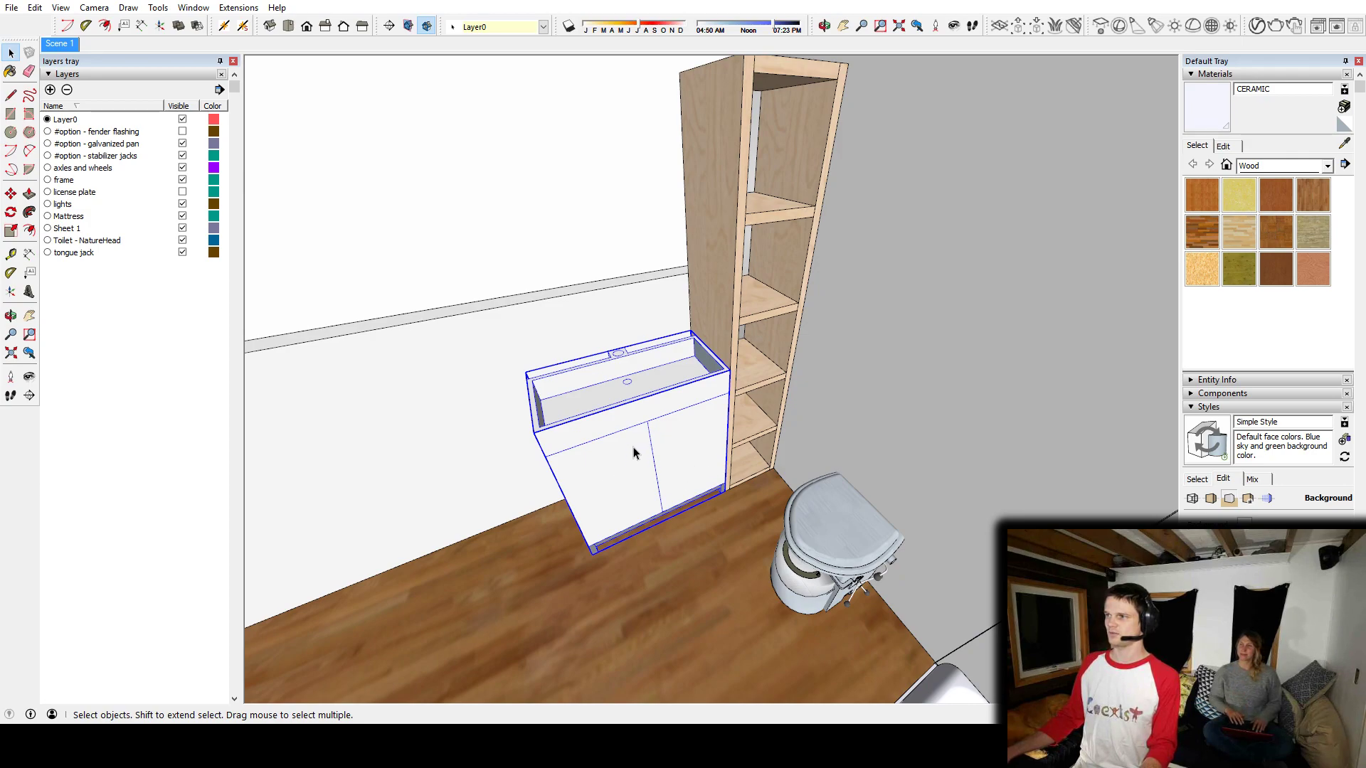
left_click(563, 238)
middle_click_drag(654, 450, 724, 413)
scroll(906, 438, "down", 5)
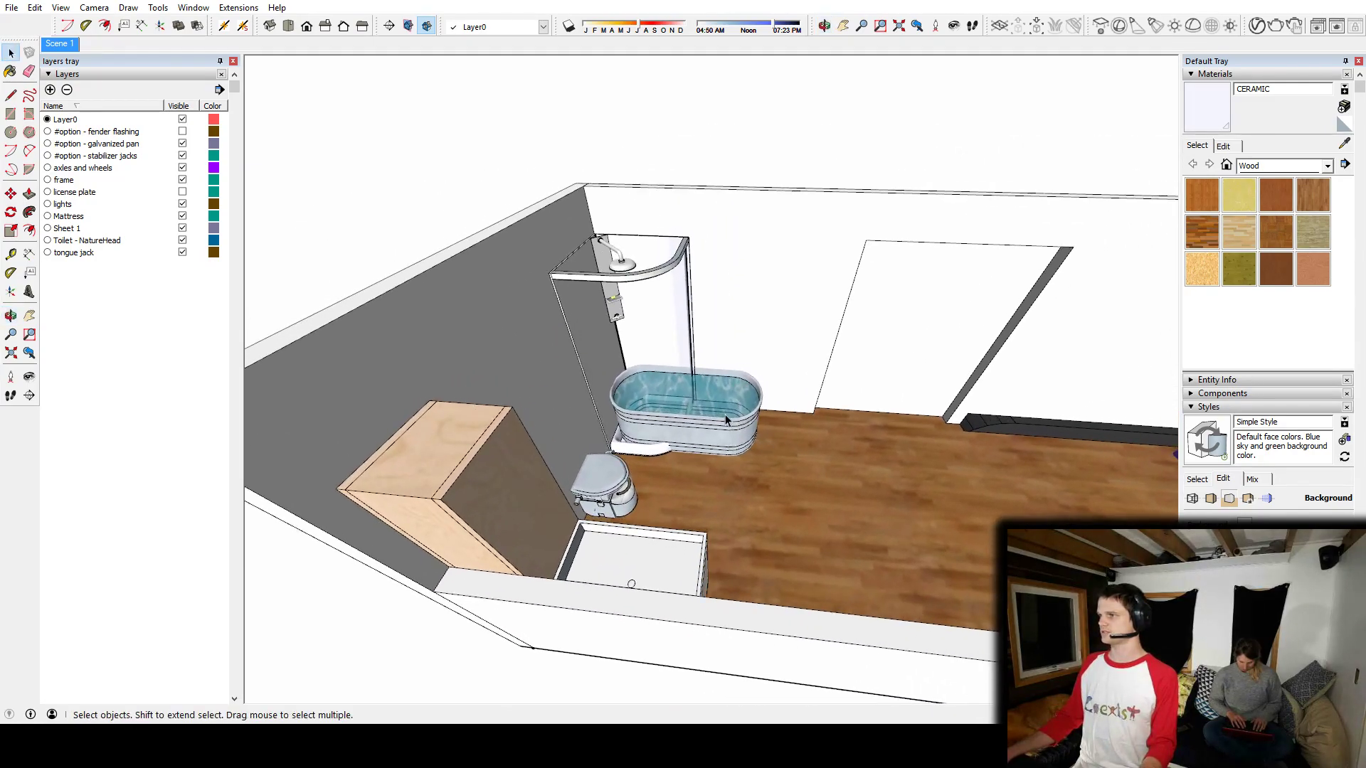
Step: Try a floor guide parallel to the end wall, measured from the wall to just past the water trough
scroll(739, 438, "up", 3)
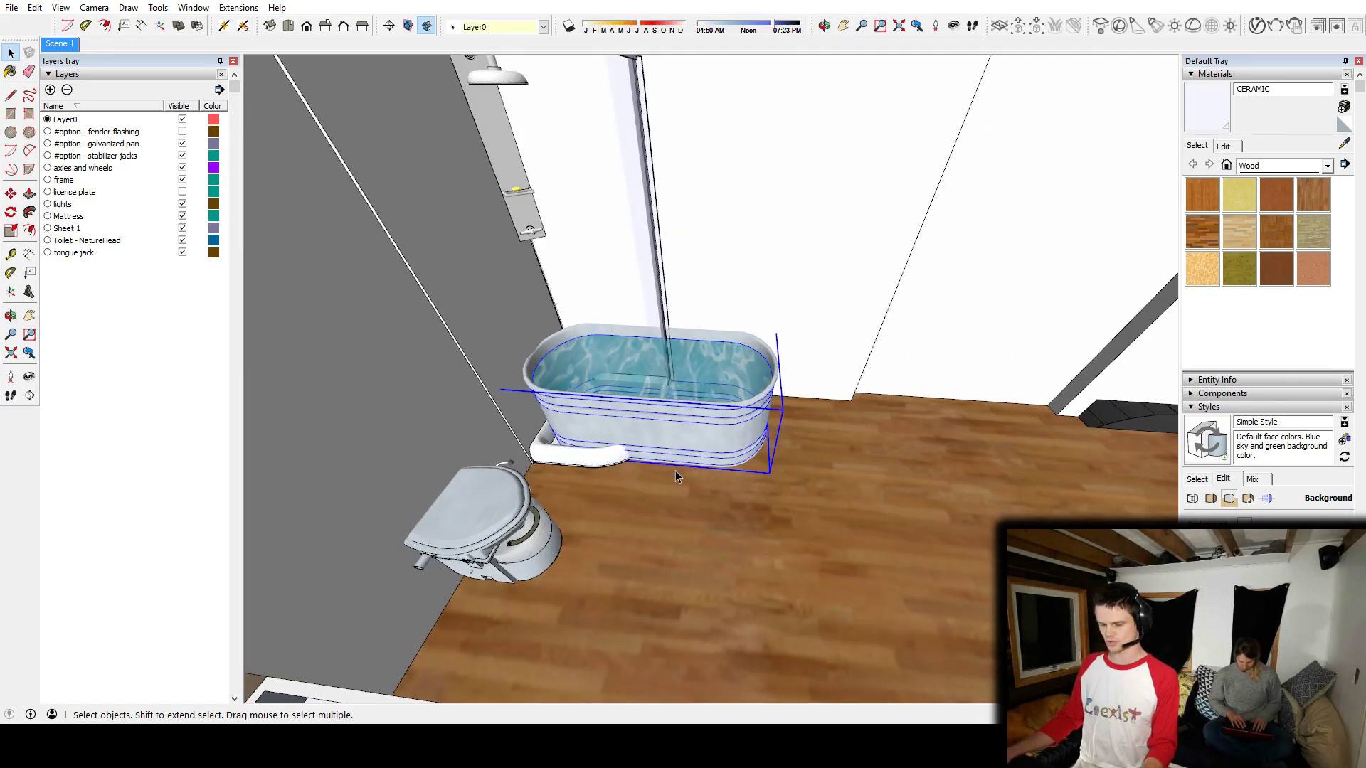
middle_click_drag(641, 480, 564, 436)
key("t")
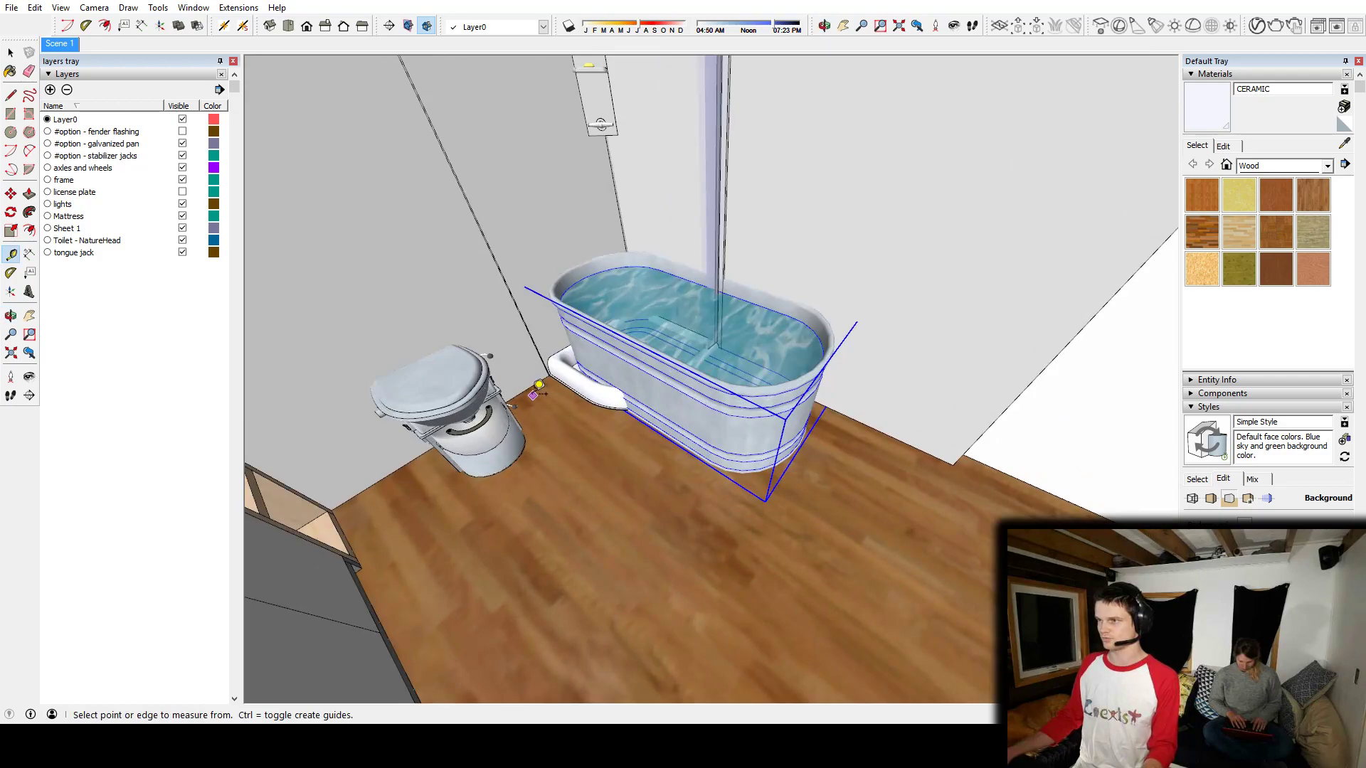
left_click(535, 392)
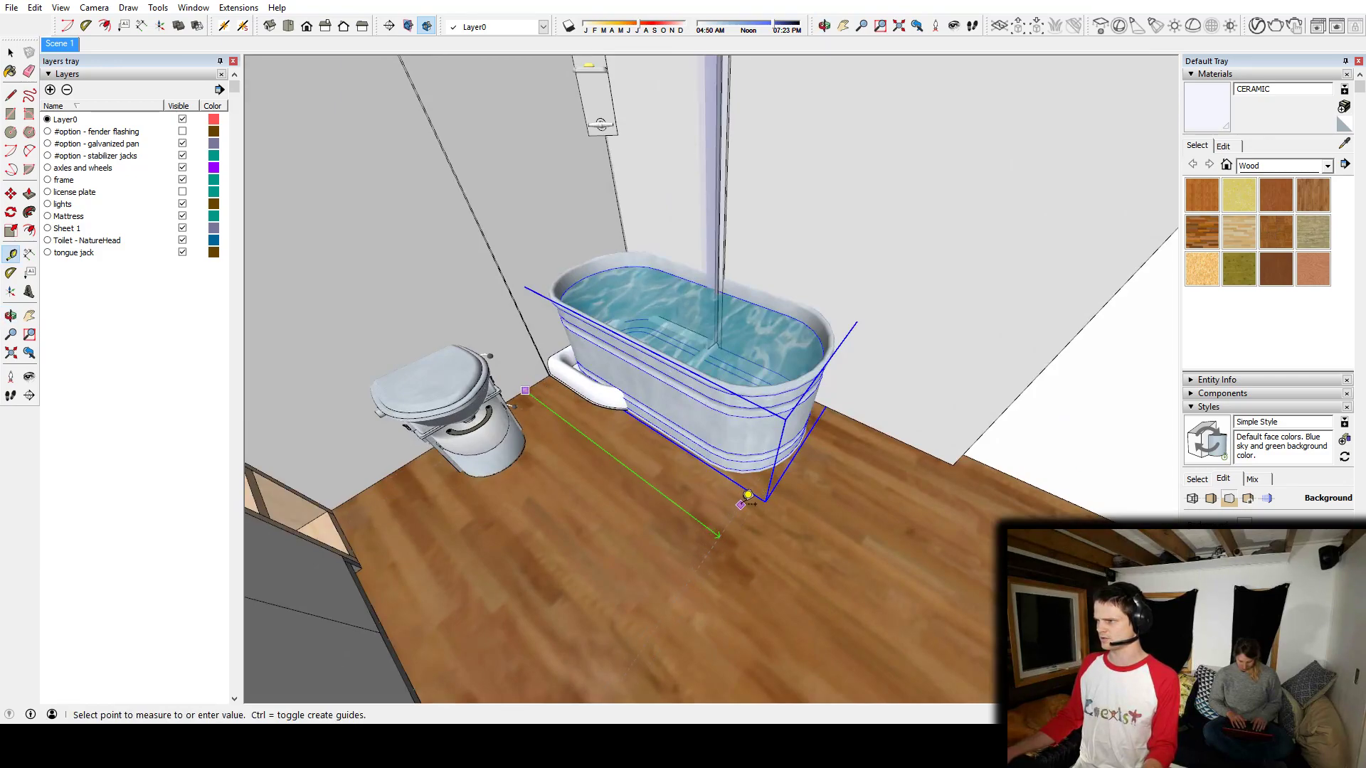
left_click(747, 495)
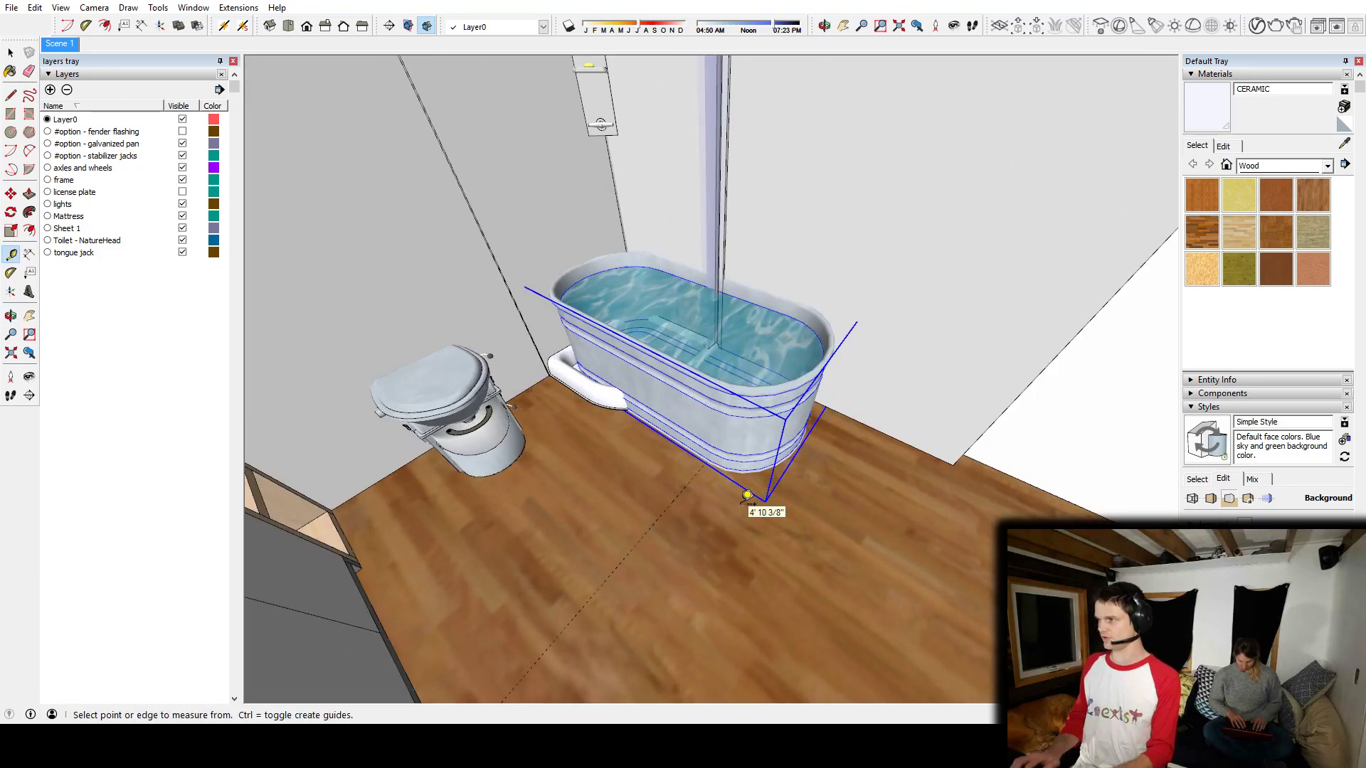
middle_click_drag(626, 448, 695, 557)
key("s")
left_click(684, 489)
scroll(631, 450, "up", 3)
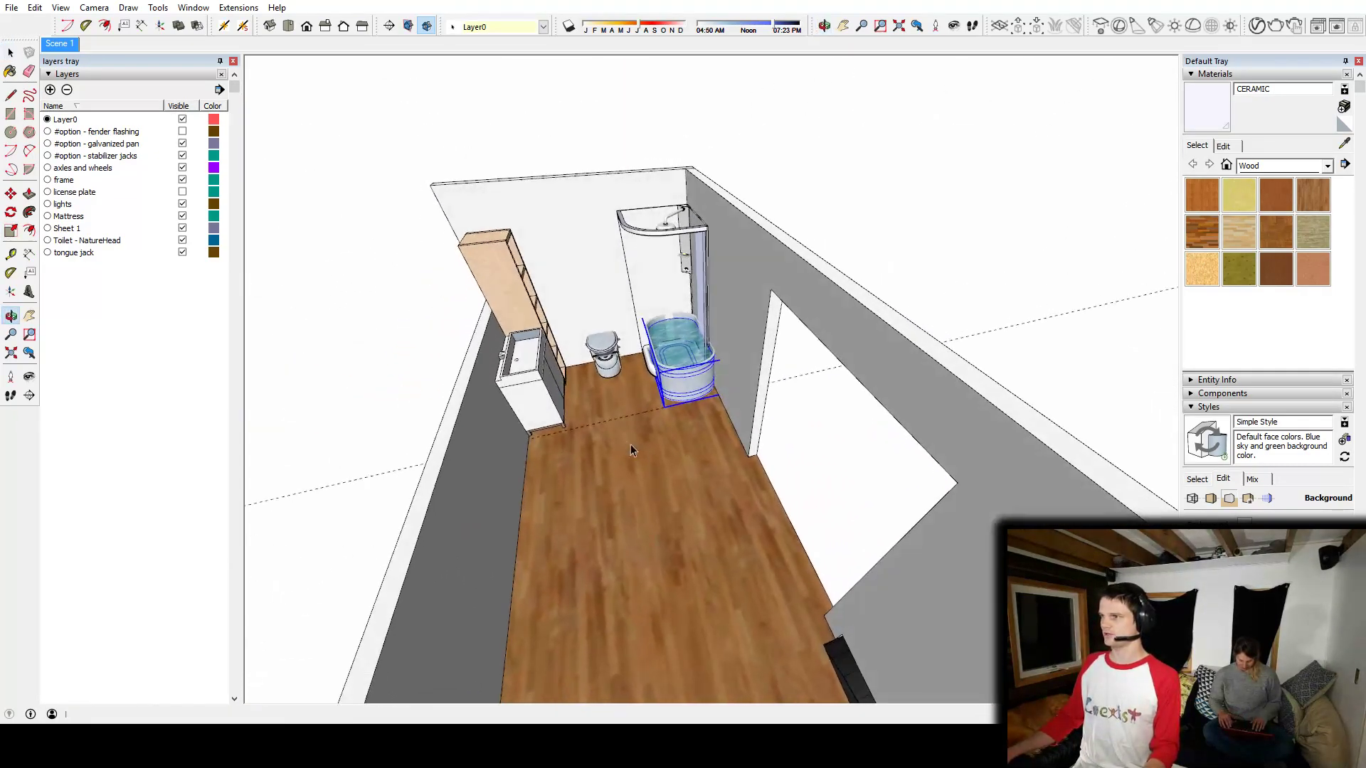
middle_click_drag(697, 420, 661, 457)
scroll(651, 448, "up", 4)
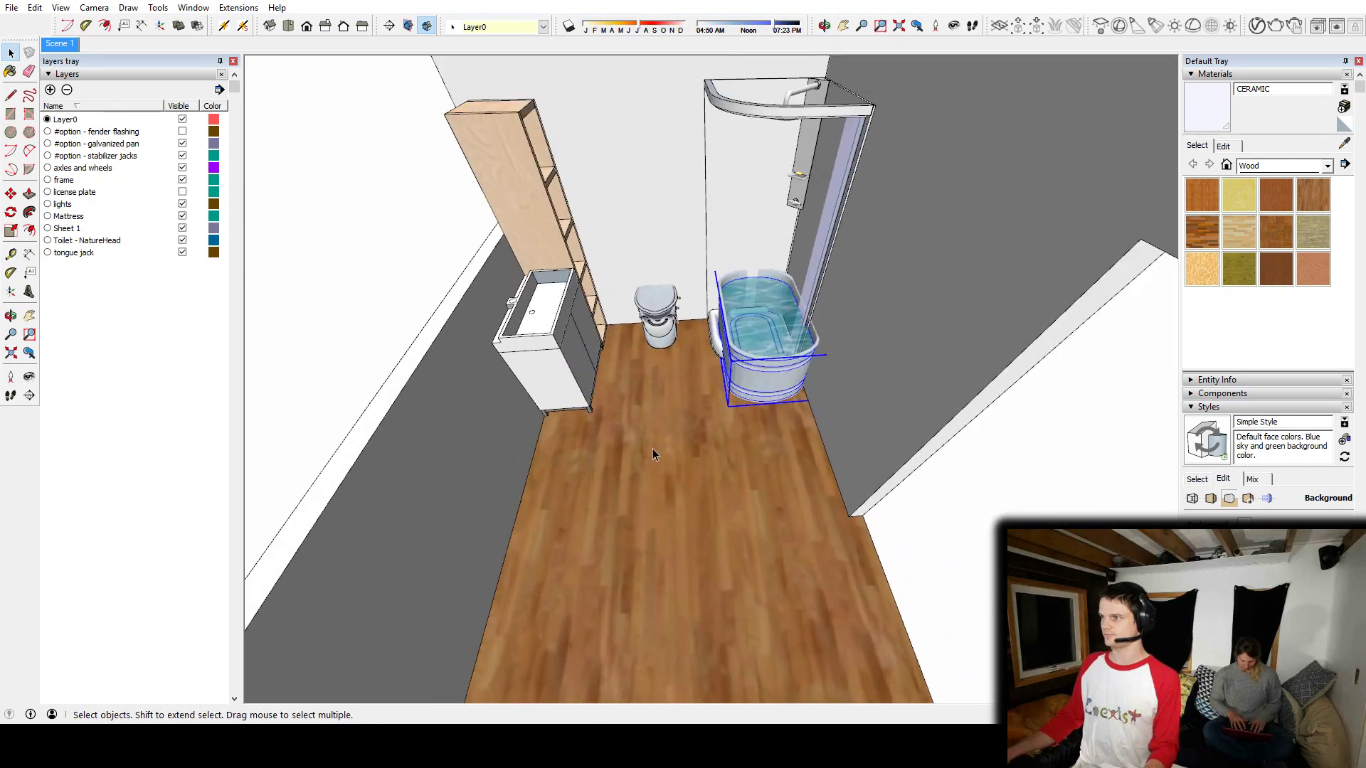
Step: Place two closely spaced floor guides parallel to the end wall, just past the sink cabinet and trough, for a partition wall
key("t")
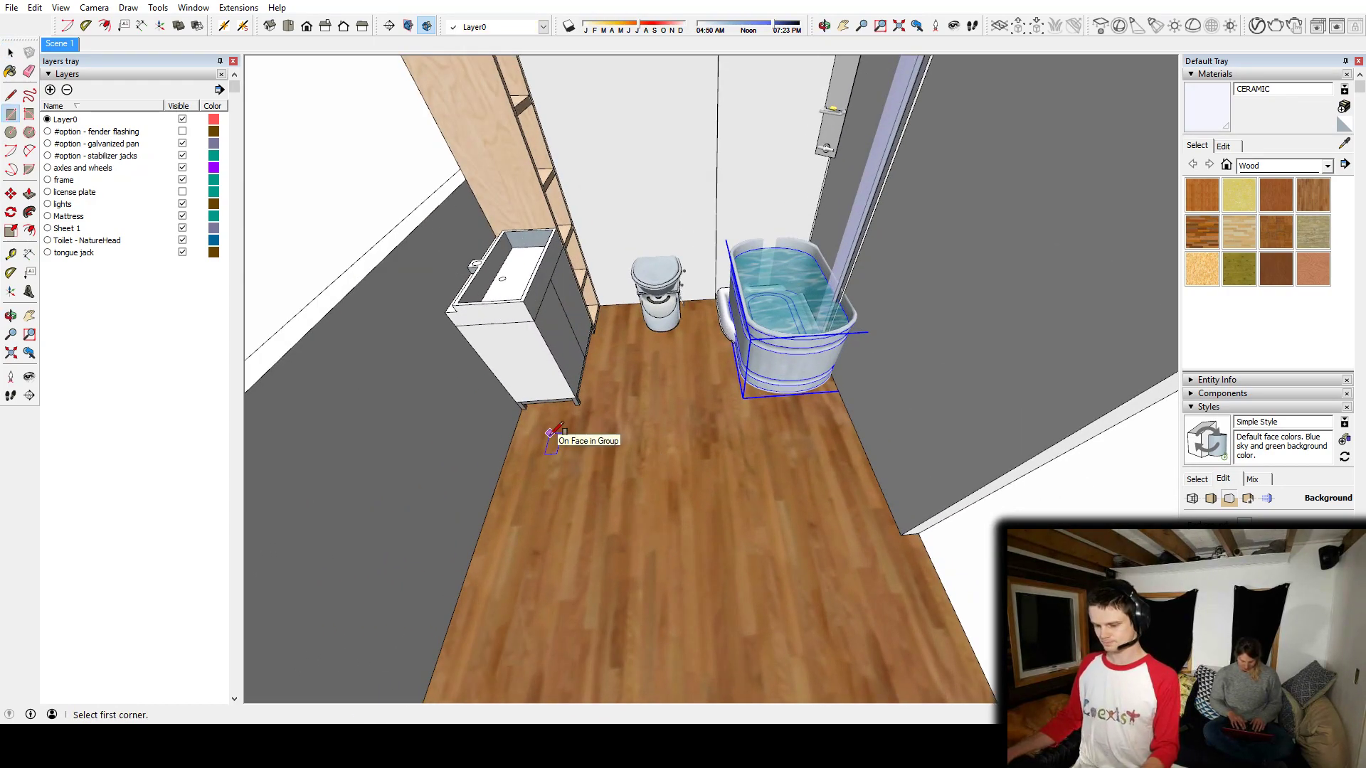
left_click(616, 304)
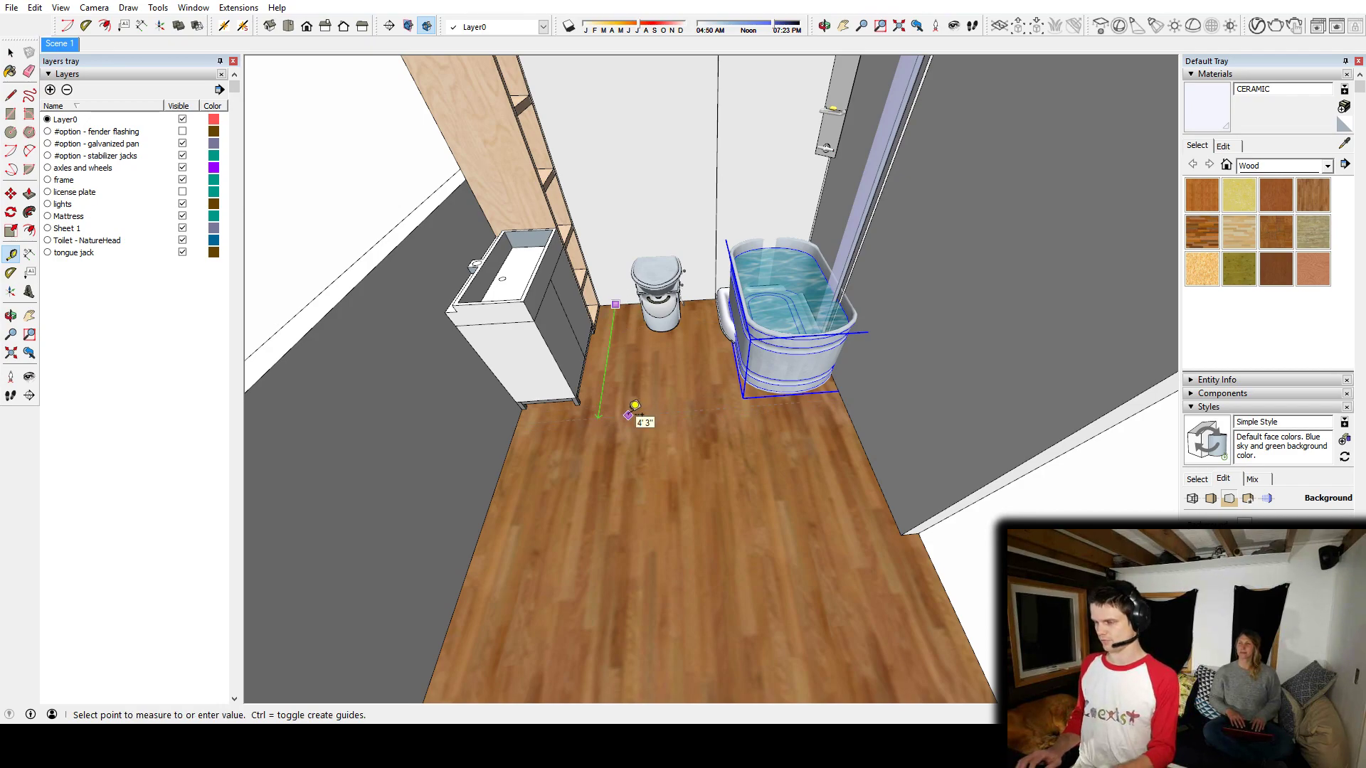
left_click(635, 404)
left_click(624, 406)
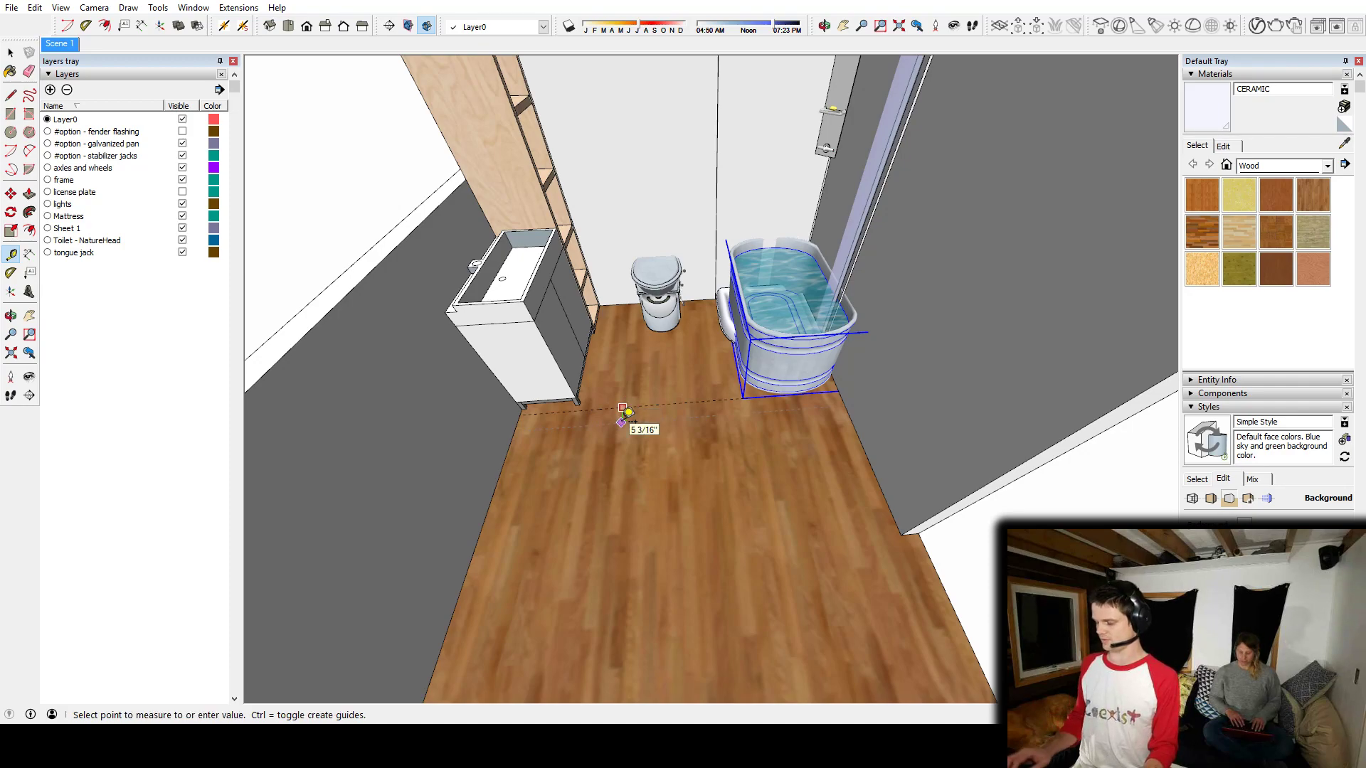
key("Return")
Step: Draw a thin rectangle between the two guides, spanning the floor from one side wall to the other
middle_click_drag(597, 421, 633, 441)
key("r")
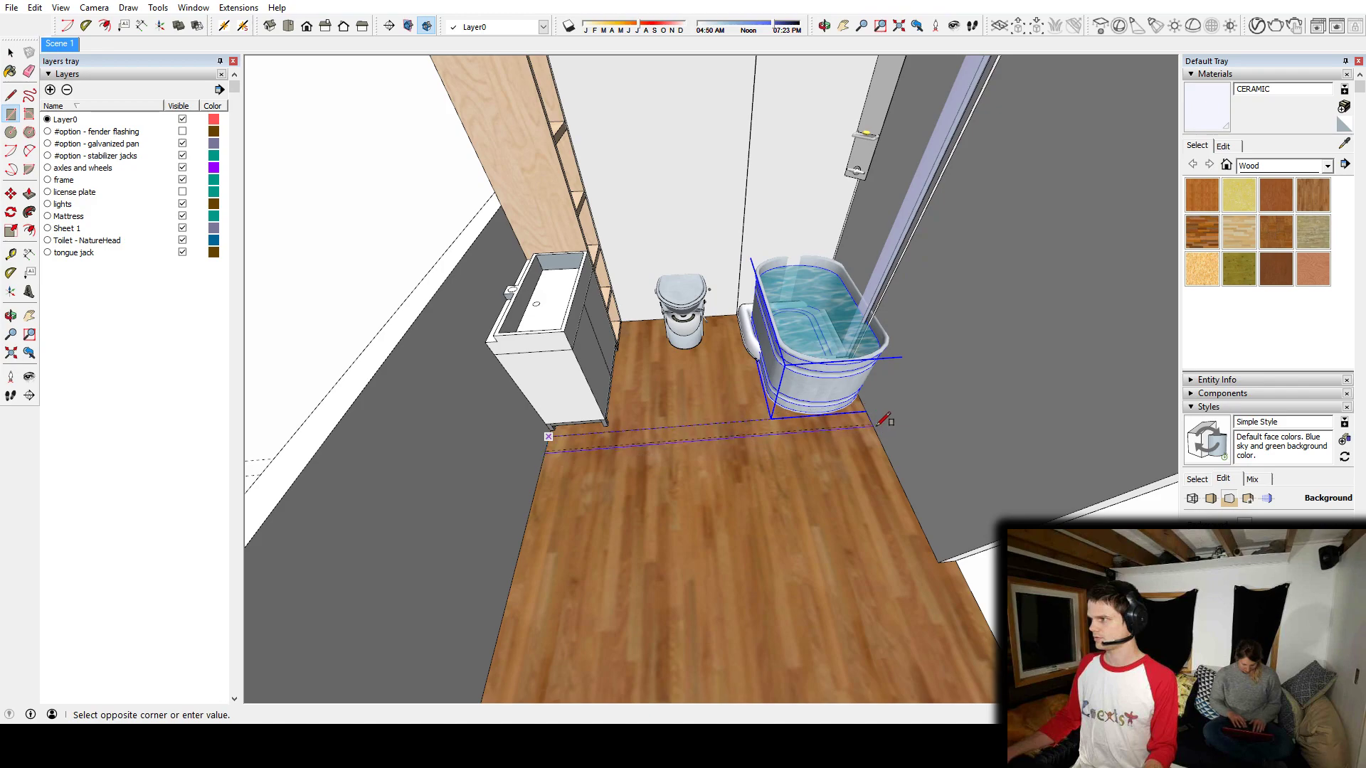
left_click(872, 423)
Step: Extrude the thin floor rectangle up to the top of the side walls as the bathroom partition wall
key("p")
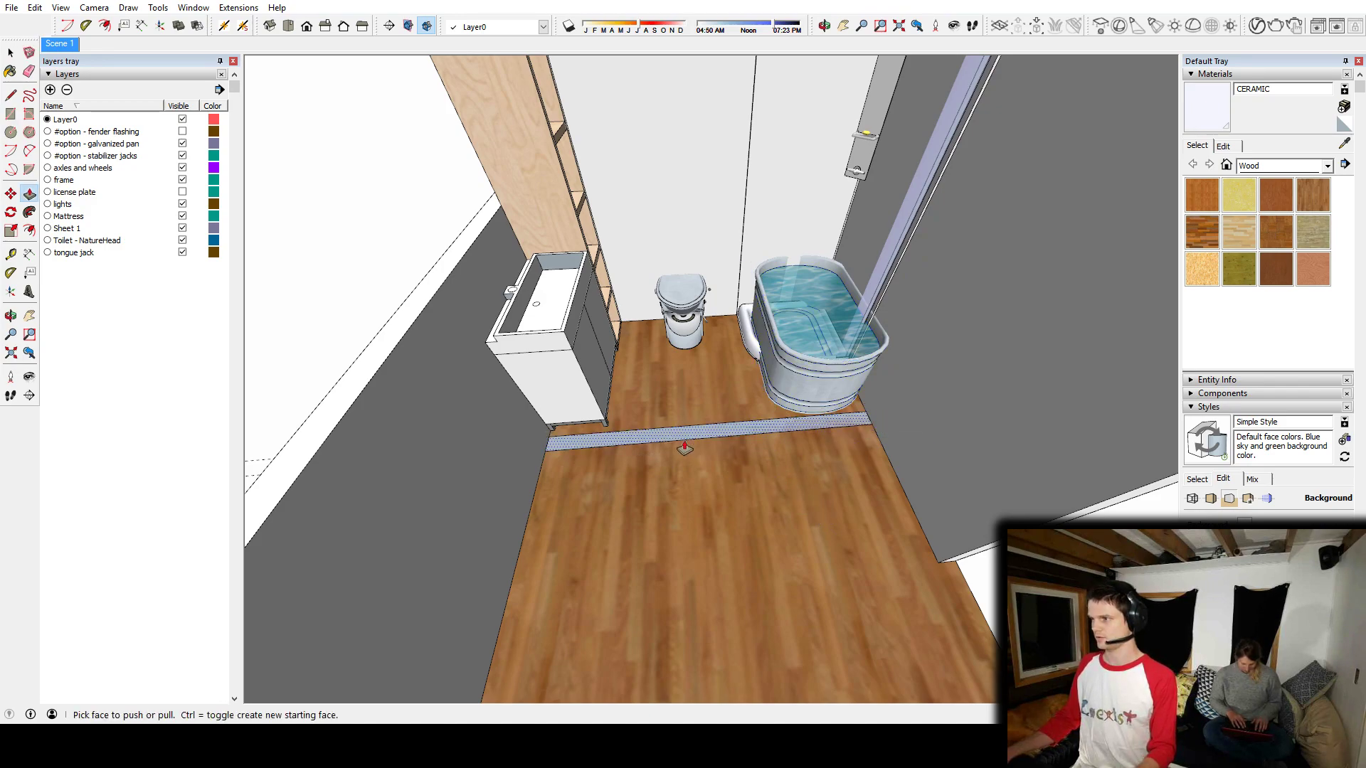
left_click(684, 435)
scroll(684, 435, "down", 5)
left_click(819, 377)
Step: Select the entire partition wall and make it a group
key("space")
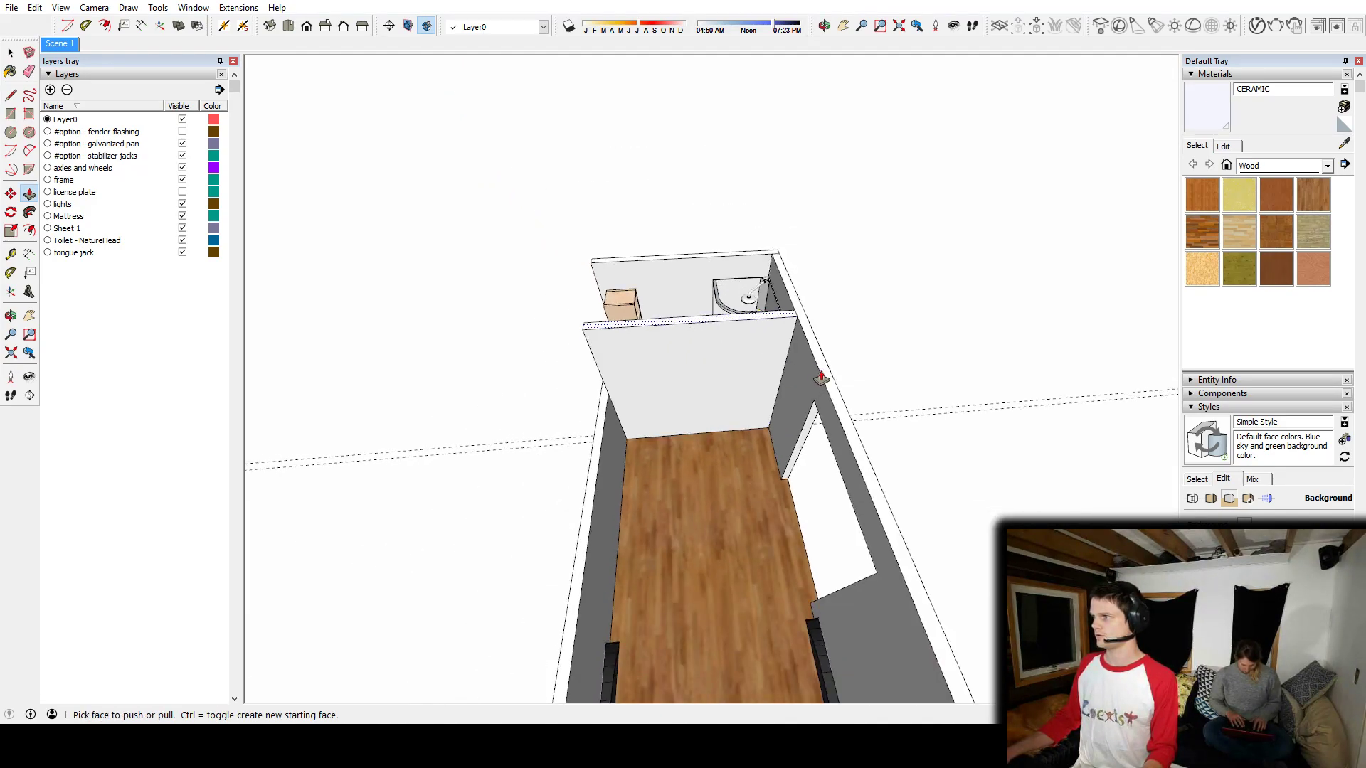
middle_click_drag(818, 378, 658, 382)
double_click(700, 388)
Step: Place a vertical guide on the partition's front face, from its side edge to the midpoint of its top edge
middle_click_drag(606, 343, 743, 360)
scroll(664, 335, "up", 4)
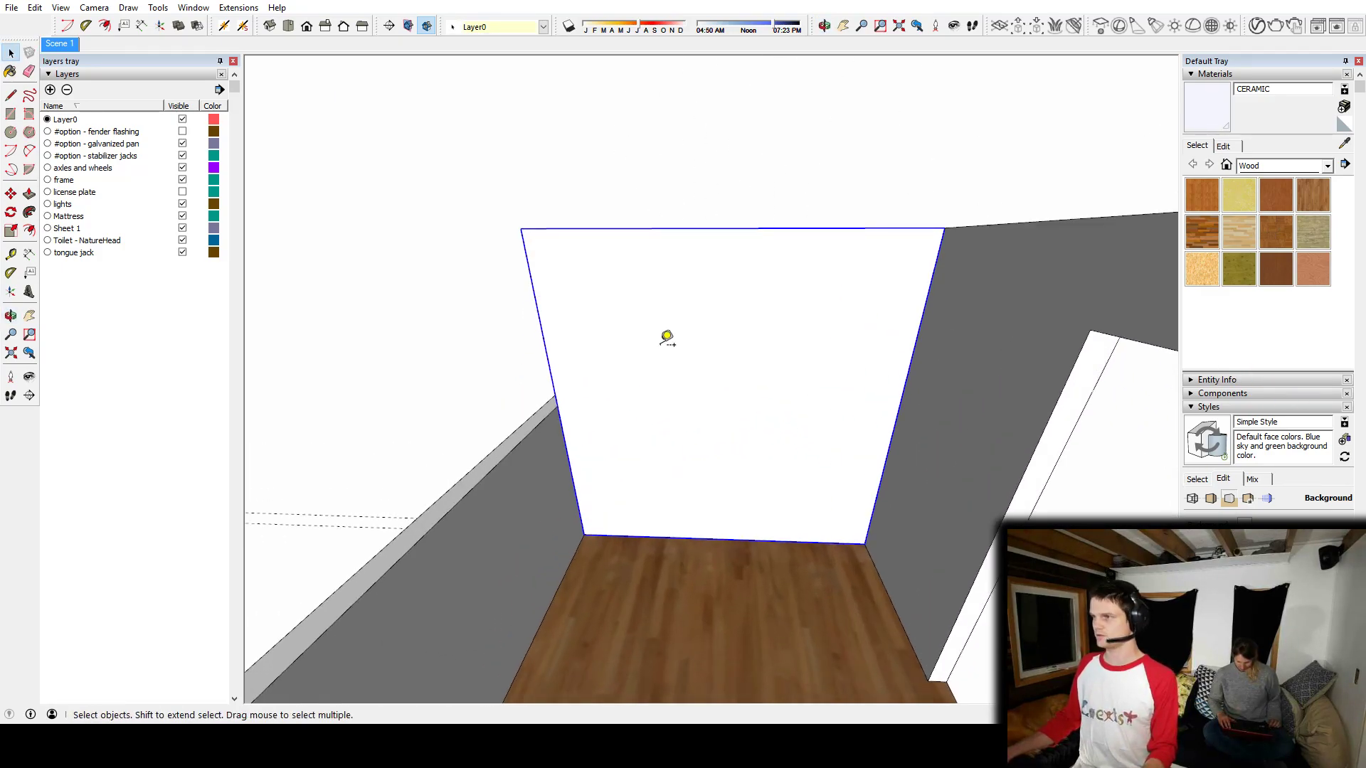
key("t")
left_click(544, 293)
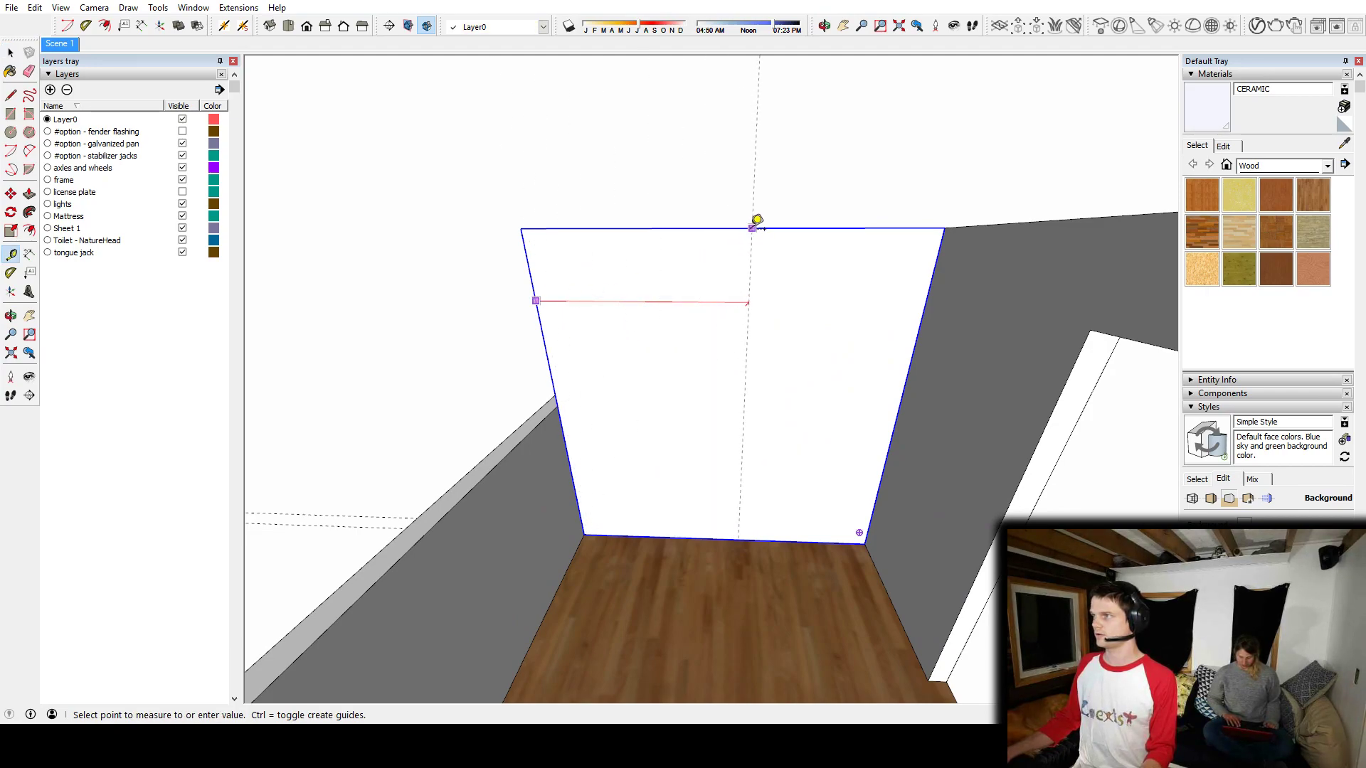
left_click(727, 227)
scroll(700, 289, "up", 3)
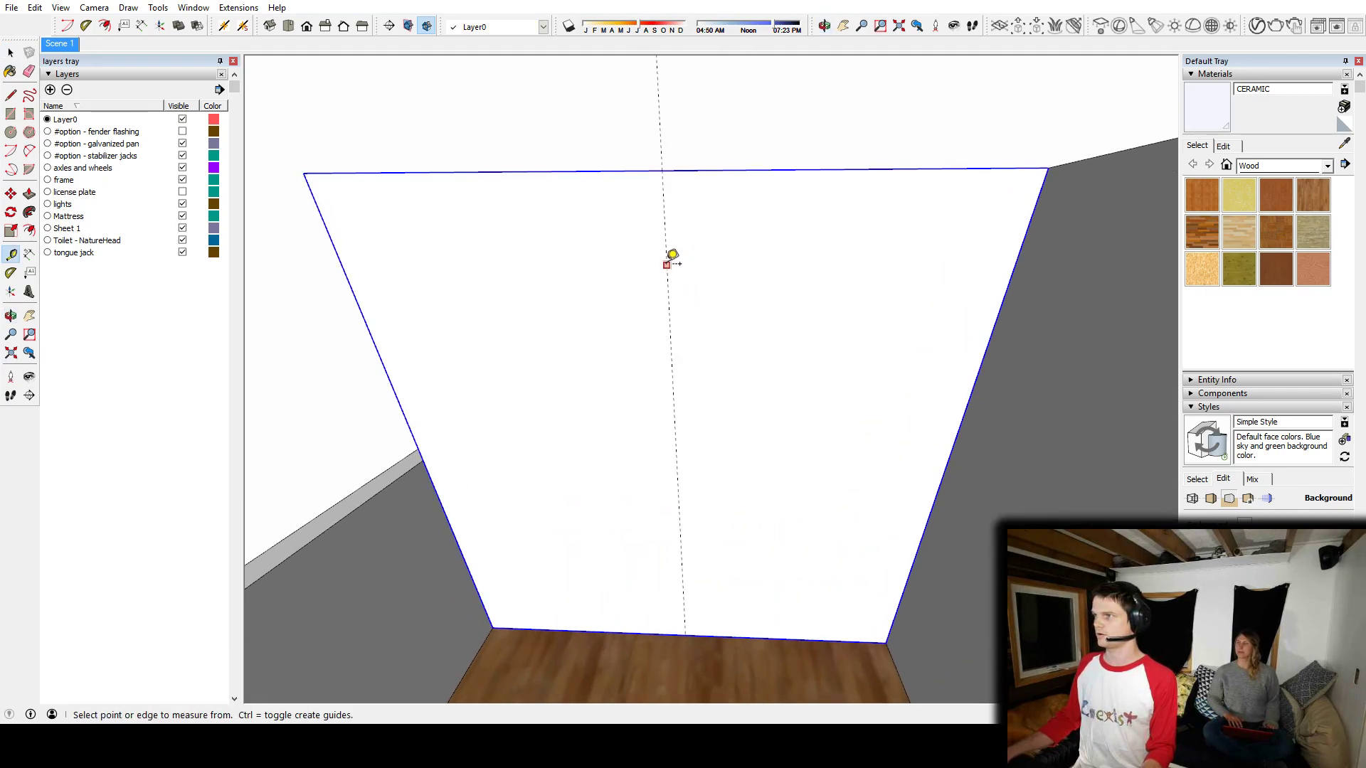
Step: Place two vertical guides on the partition, 14" to either side of the centre guide, for the door width
left_click(667, 264)
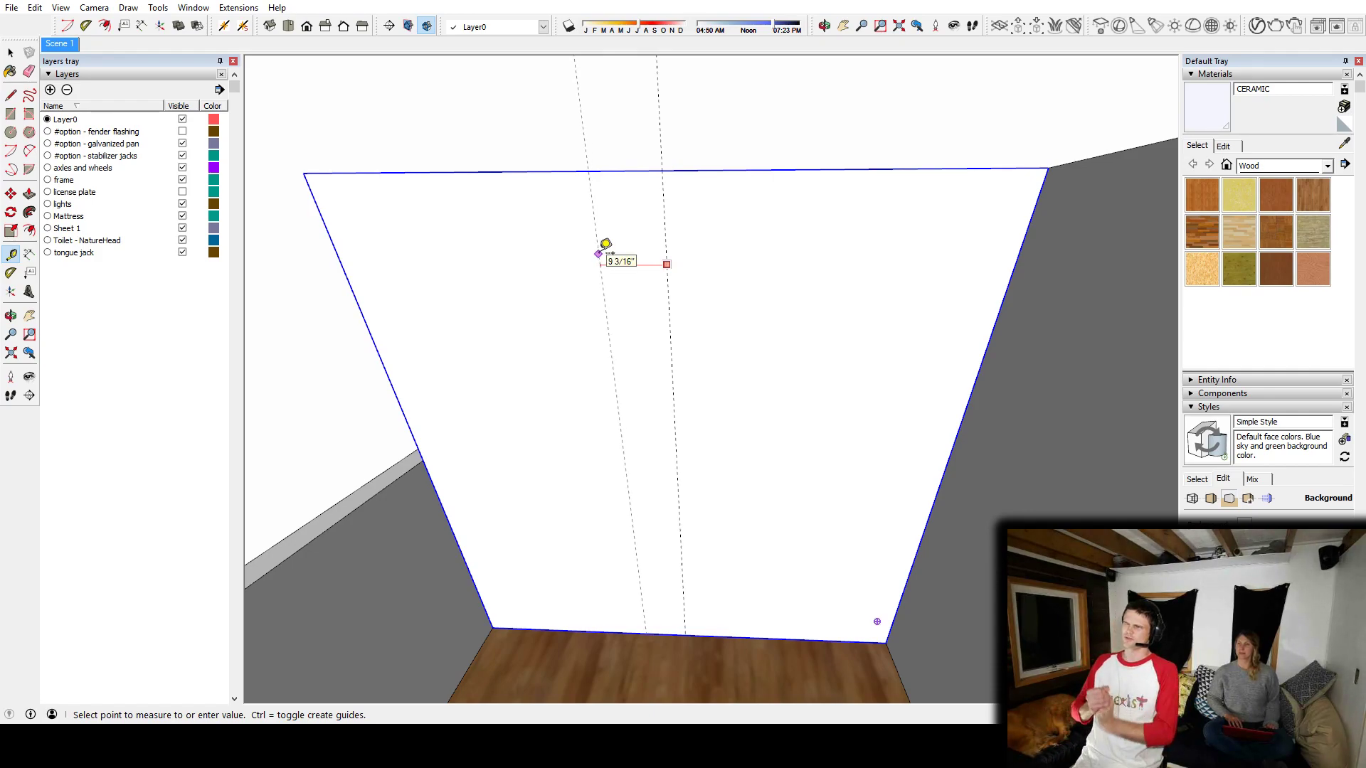
left_click(598, 253)
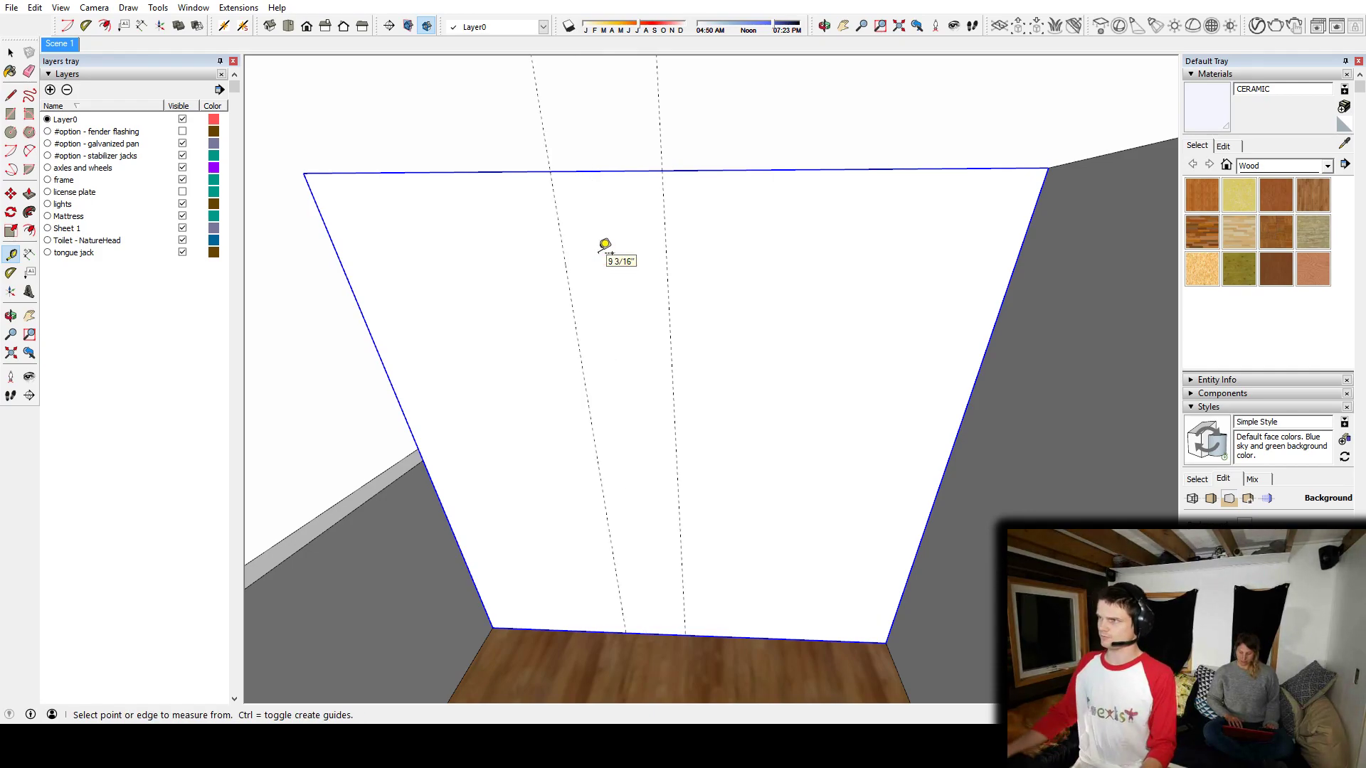
left_click(666, 269)
type("14")
key("Return")
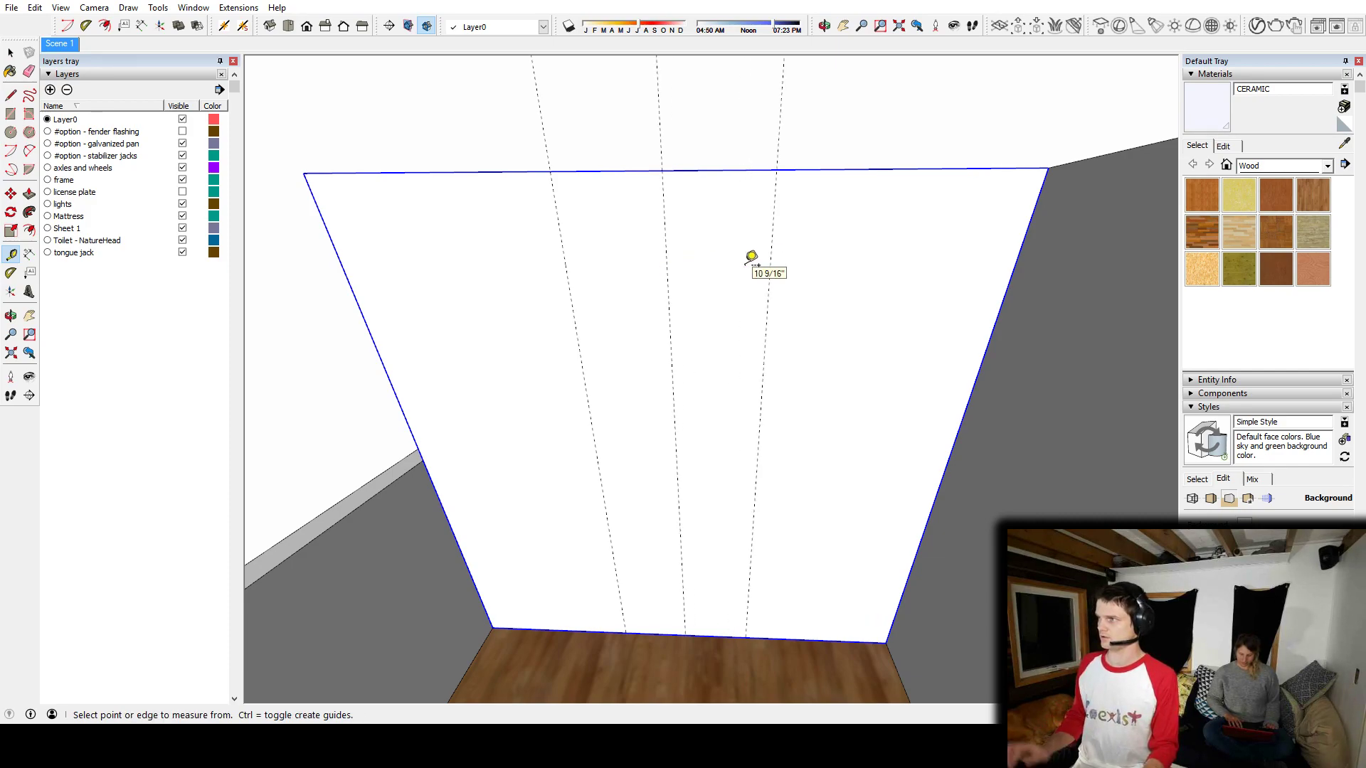
Step: Place a horizontal guide on the partition 76" above the floor for the door height
left_click(721, 634)
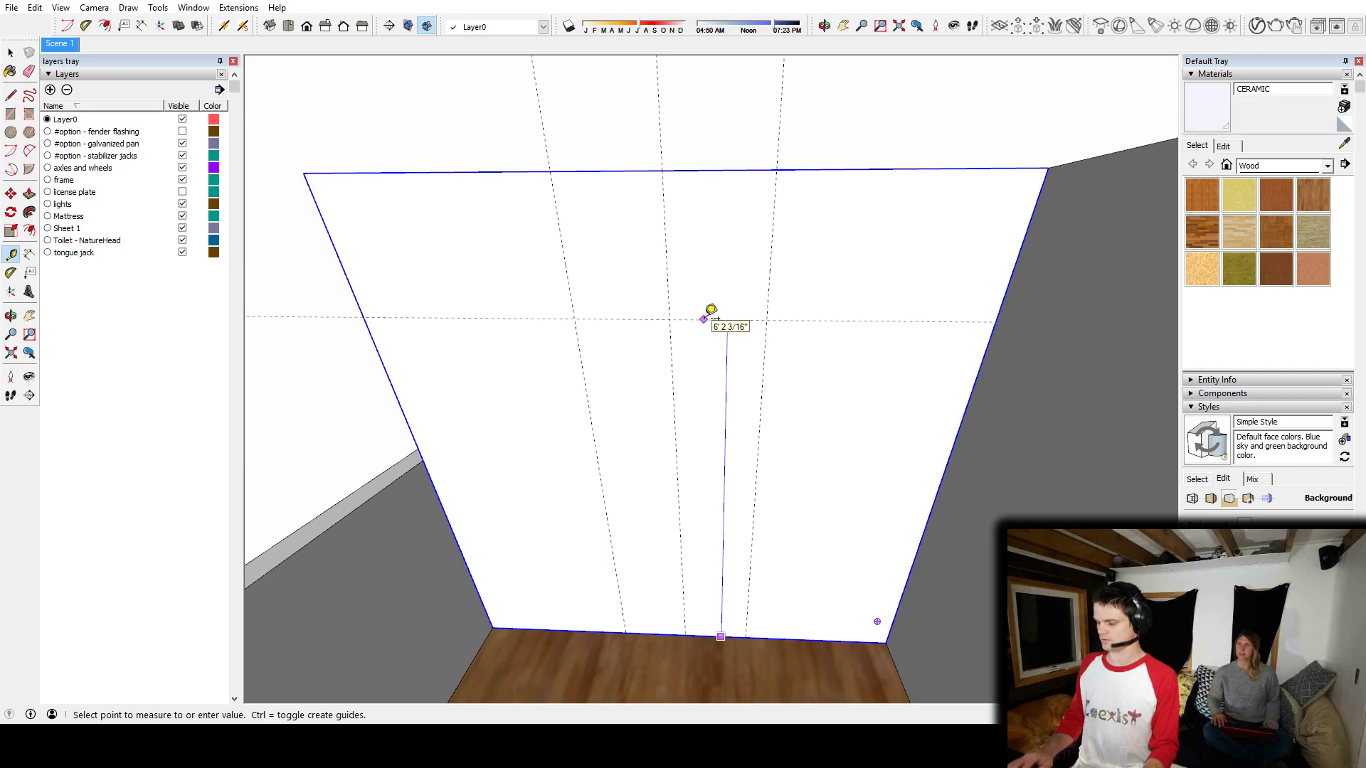
type("76")
key("Return")
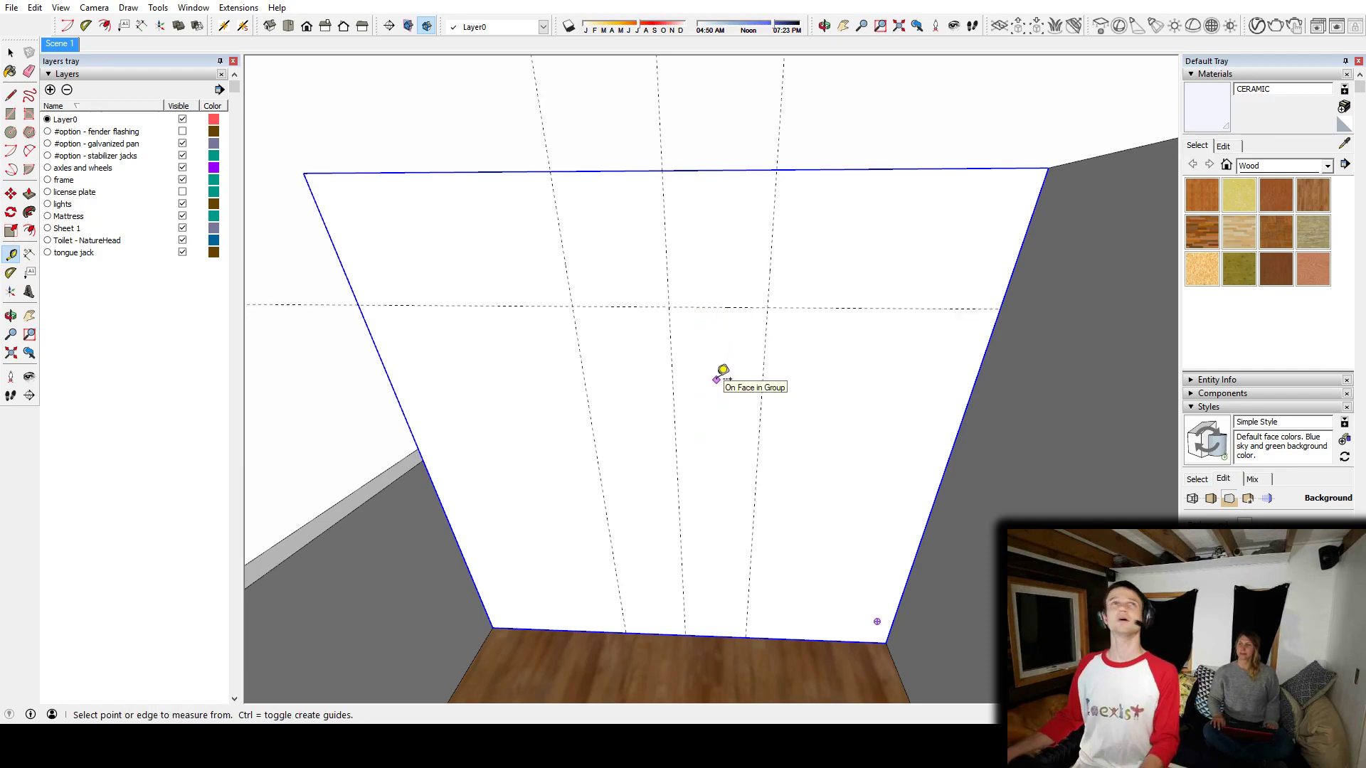
Step: Open the partition group for editing and draw the doorway rectangle between the outer guides, from the height guide down to the floor
middle_click_drag(678, 356, 717, 351)
key("space")
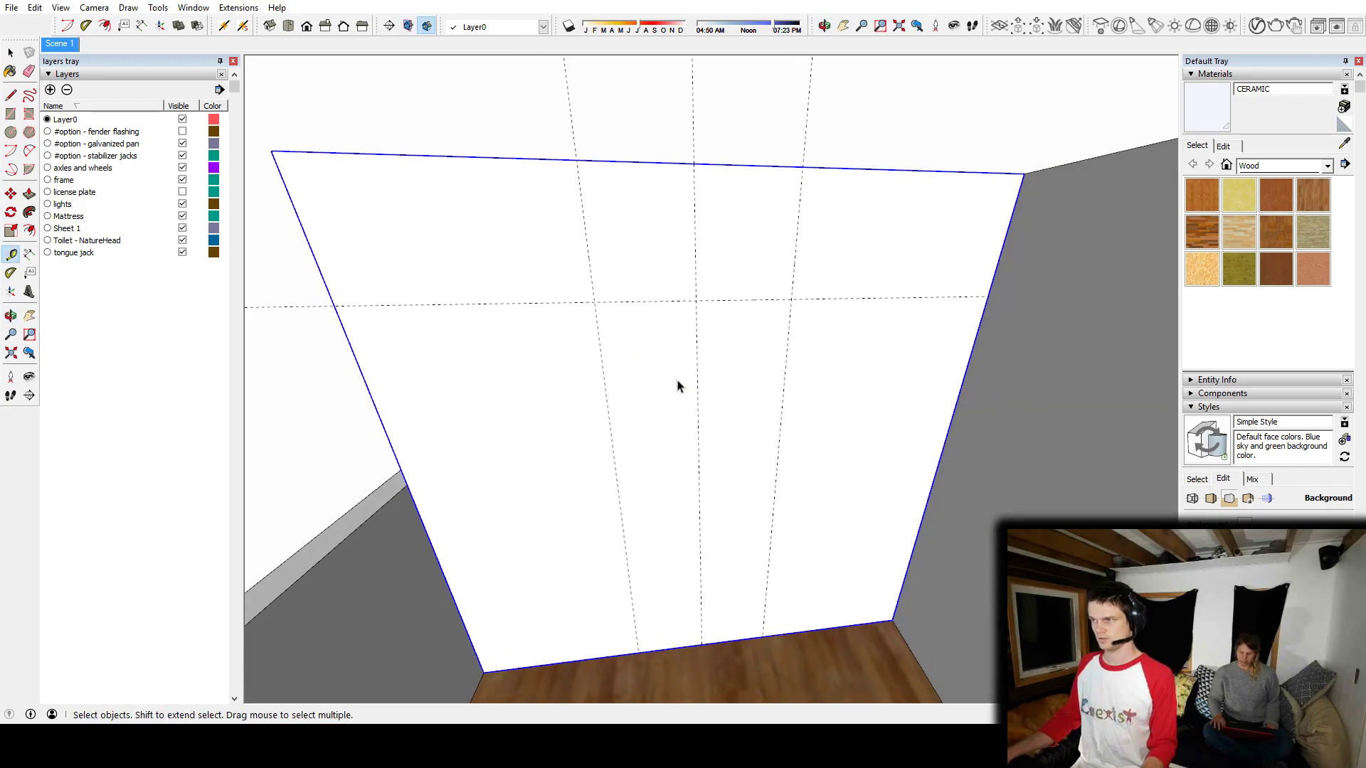
double_click(663, 390)
key("r")
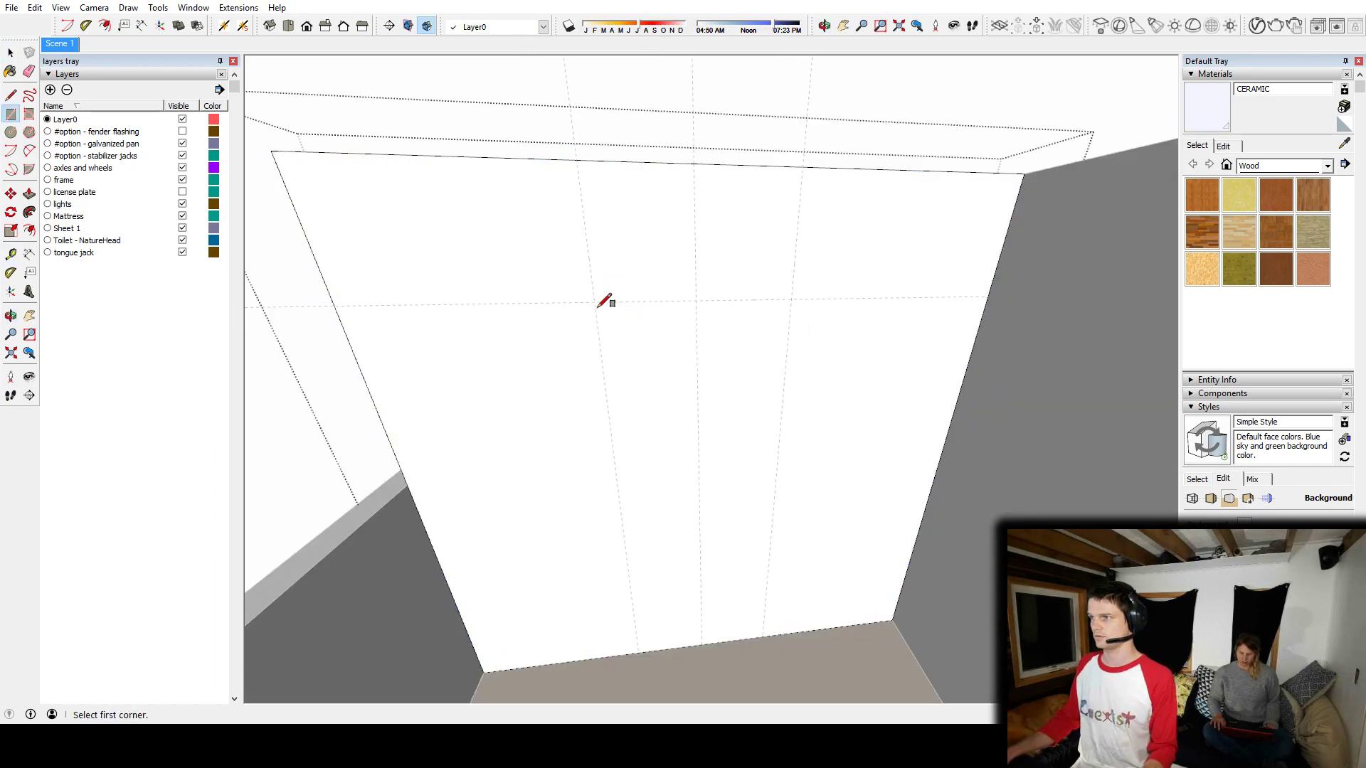
middle_click_drag(648, 417, 576, 306, "shift")
left_click(712, 555)
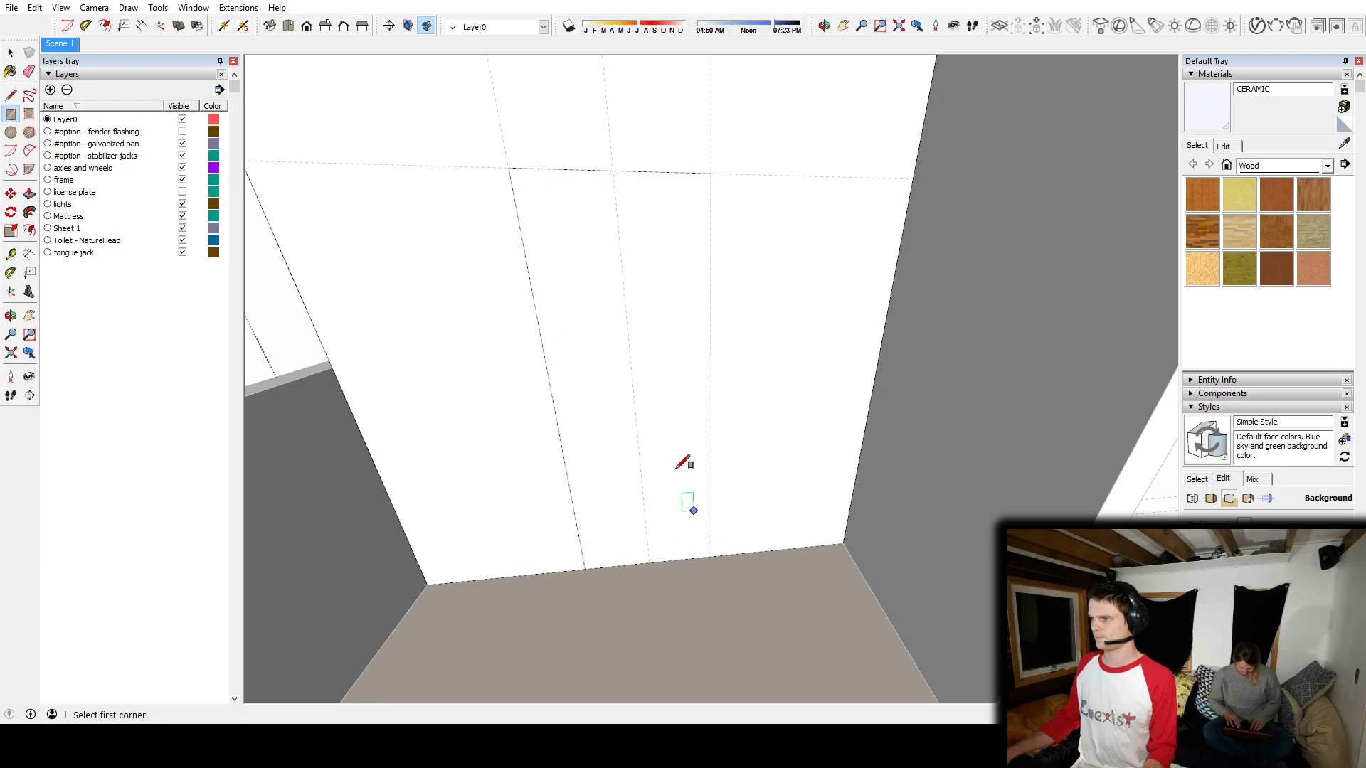
Step: Push the door rectangle through the full thickness of the bathroom partition wall to cut the doorway
middle_click_drag(653, 359, 719, 421)
key("p")
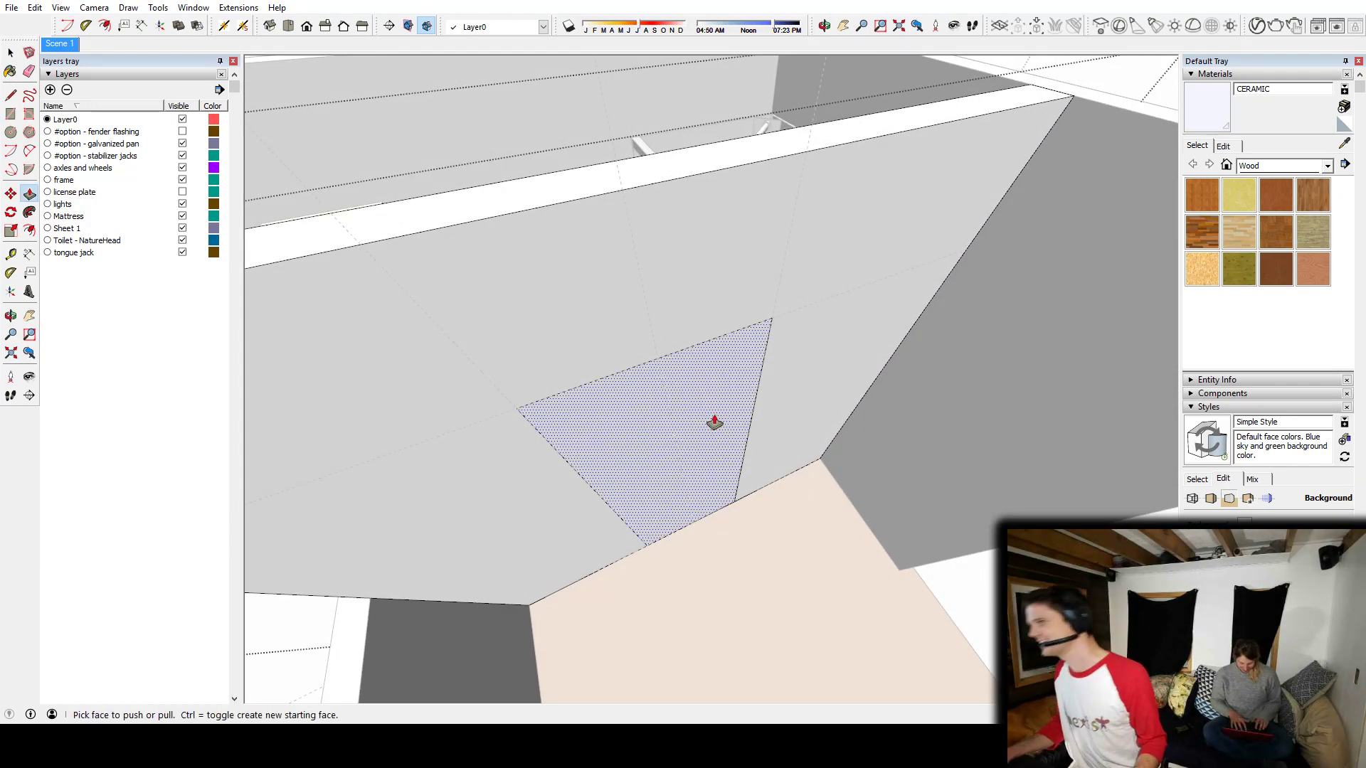
left_click_drag(719, 421, 593, 180)
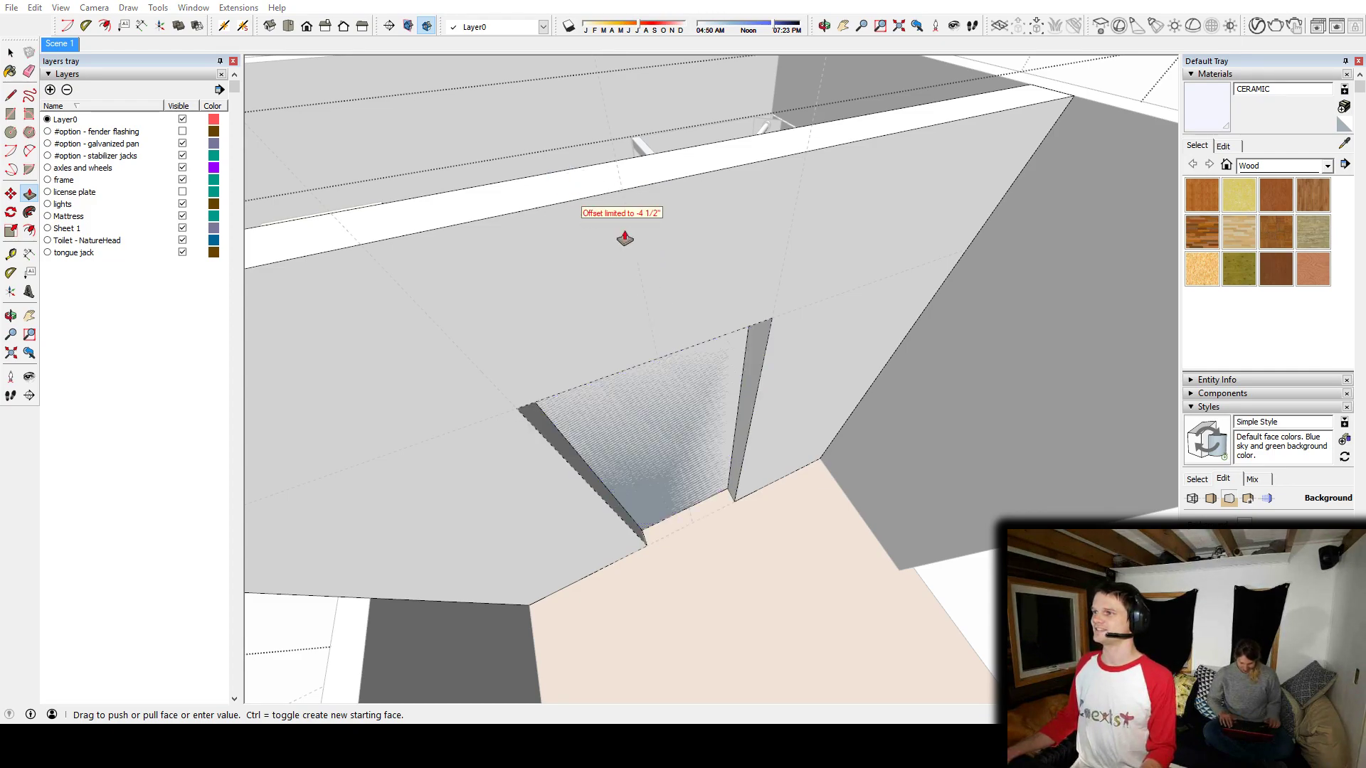
middle_click_drag(612, 284, 658, 298)
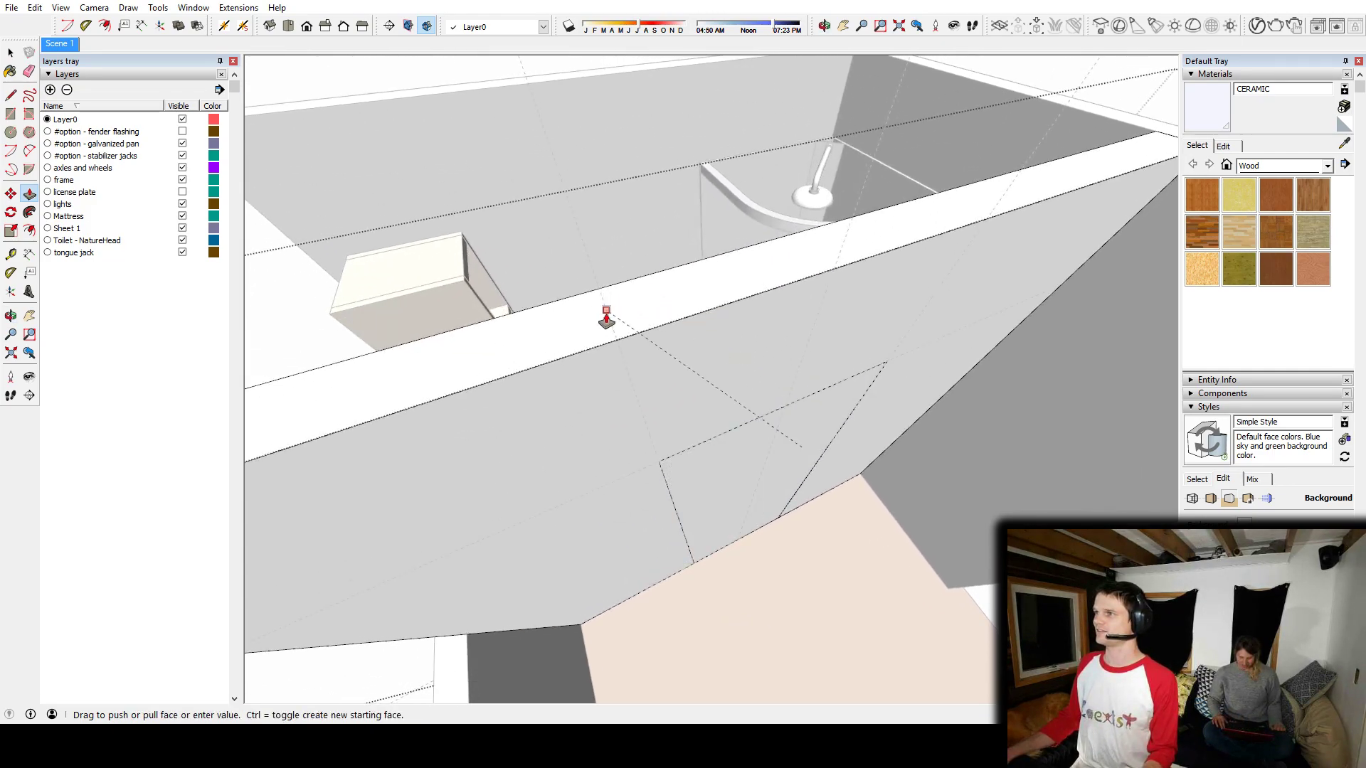
middle_click_drag(674, 353, 797, 398)
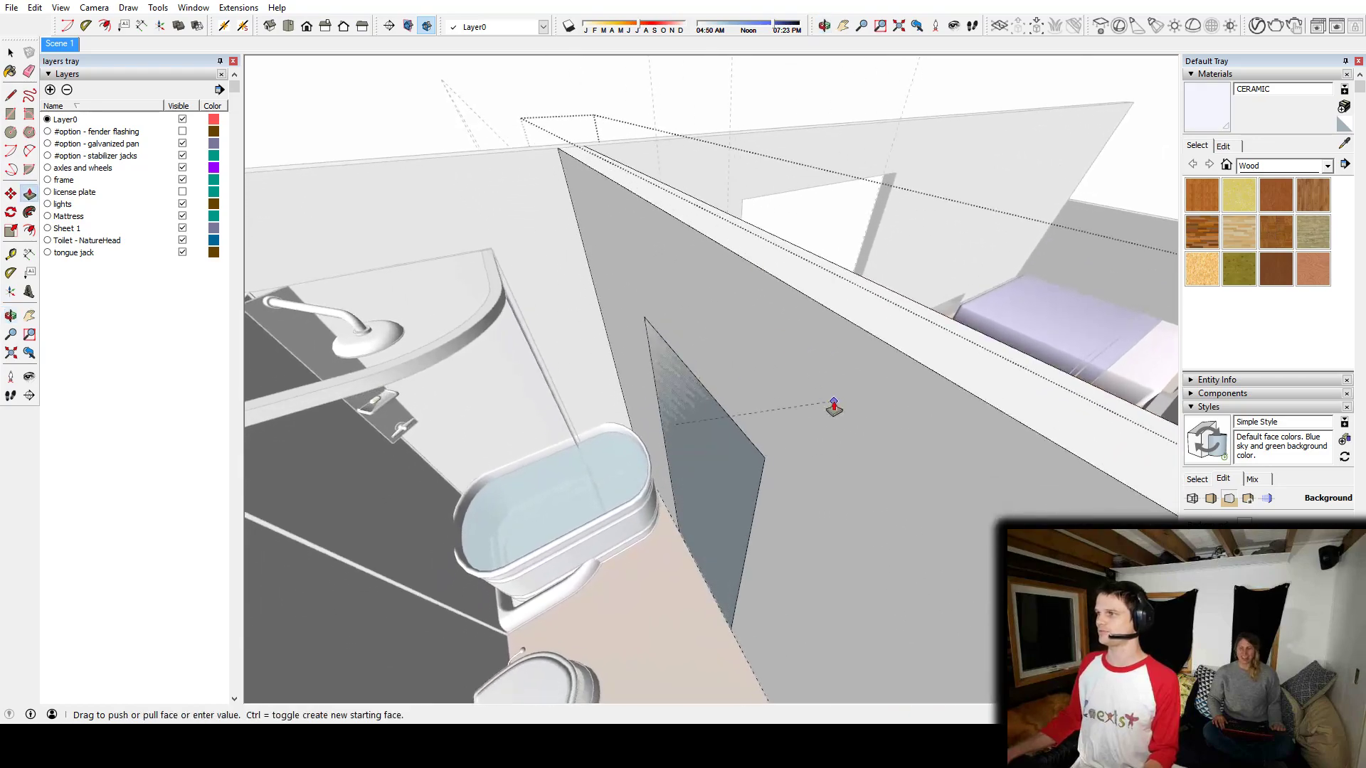
left_click(837, 398)
middle_click_drag(841, 348, 925, 402)
key("space")
left_click(928, 405)
Step: Scale the bathroom shelf cabinet vertically up to the top edge of the walls
middle_click_drag(985, 444, 753, 452)
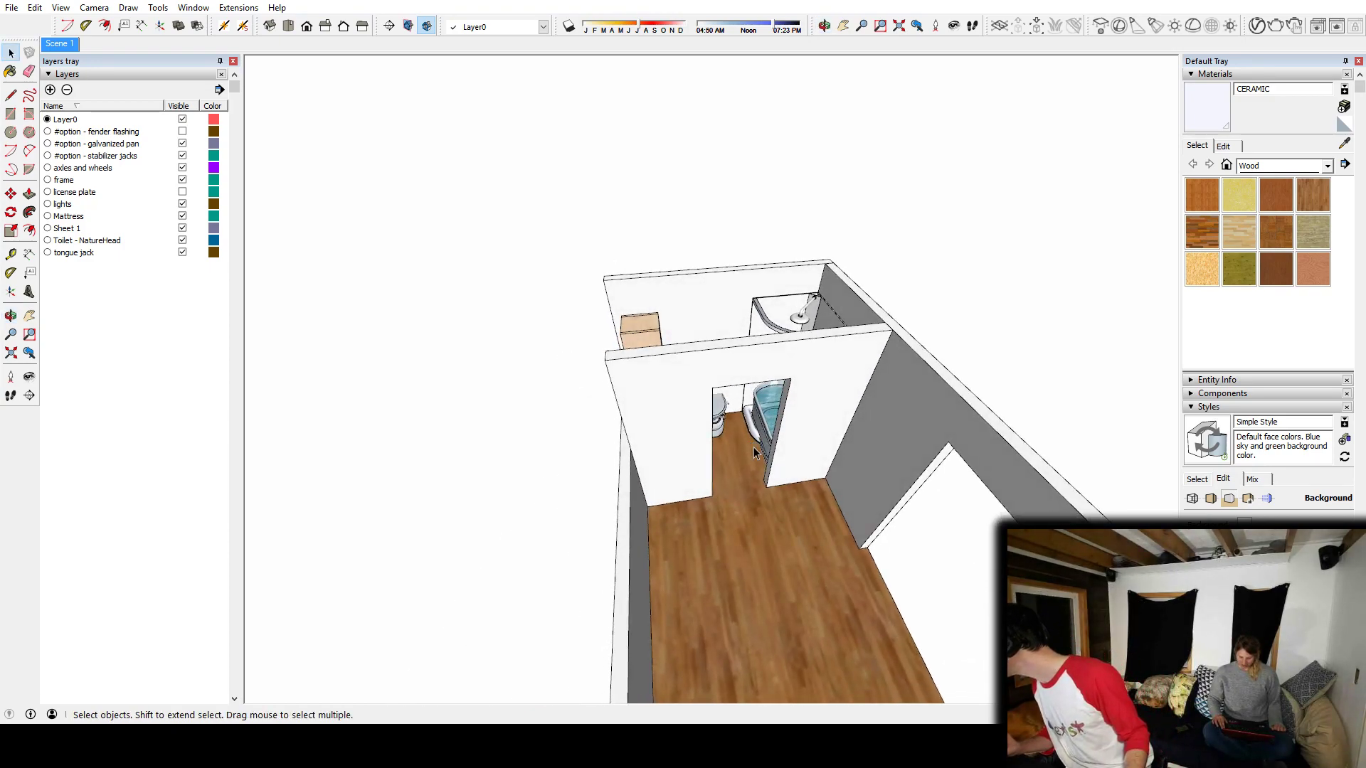
middle_click_drag(796, 471, 711, 441)
middle_click_drag(618, 434, 791, 377)
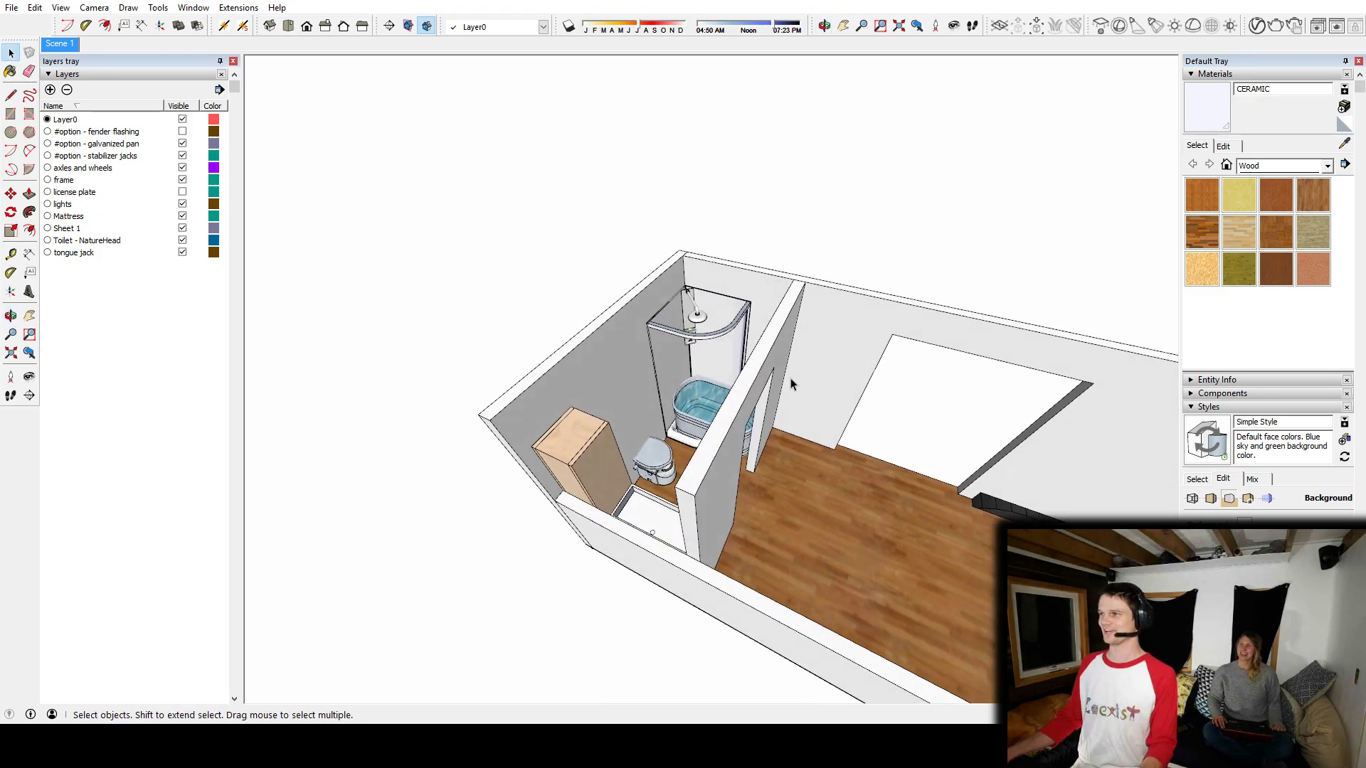
middle_click_drag(763, 459, 397, 602)
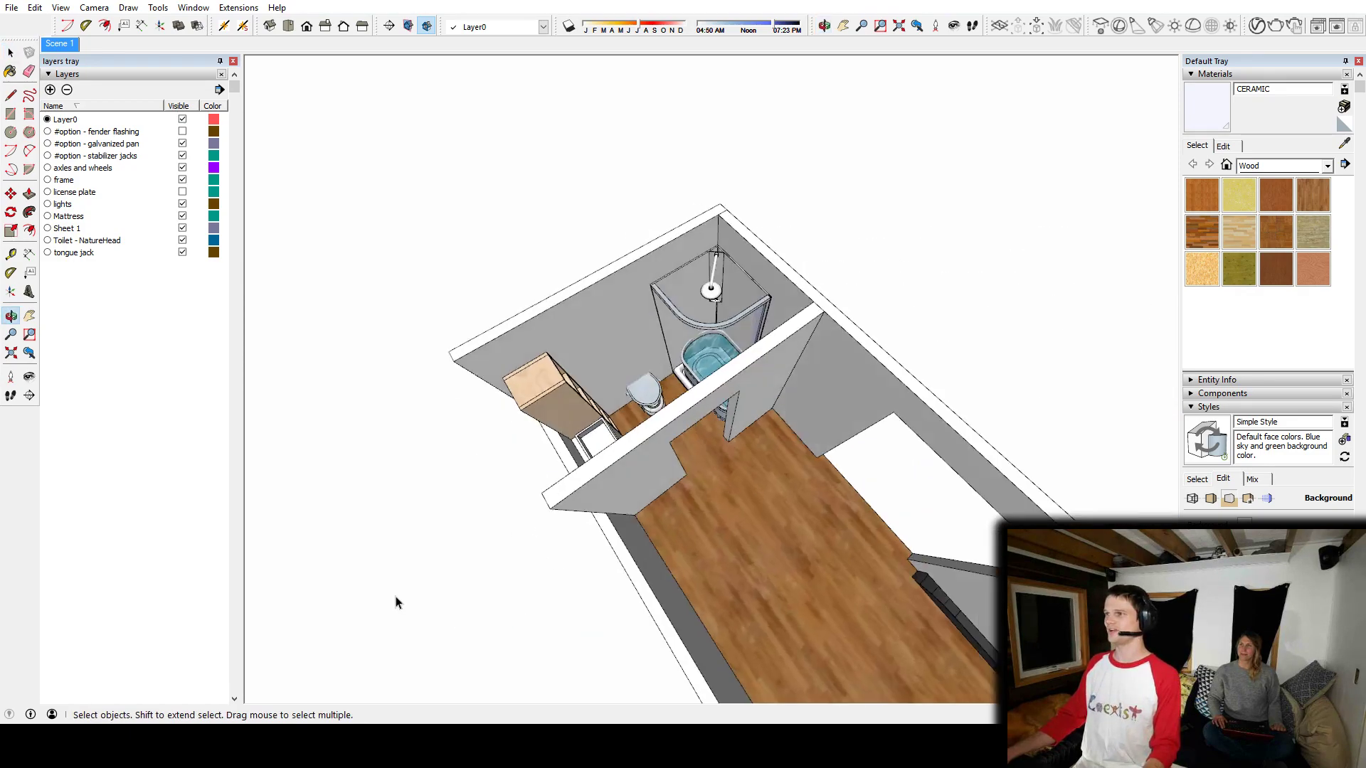
middle_click_drag(581, 519, 951, 334)
middle_click_drag(781, 357, 608, 348)
left_click(593, 364)
key("s")
left_click(595, 359)
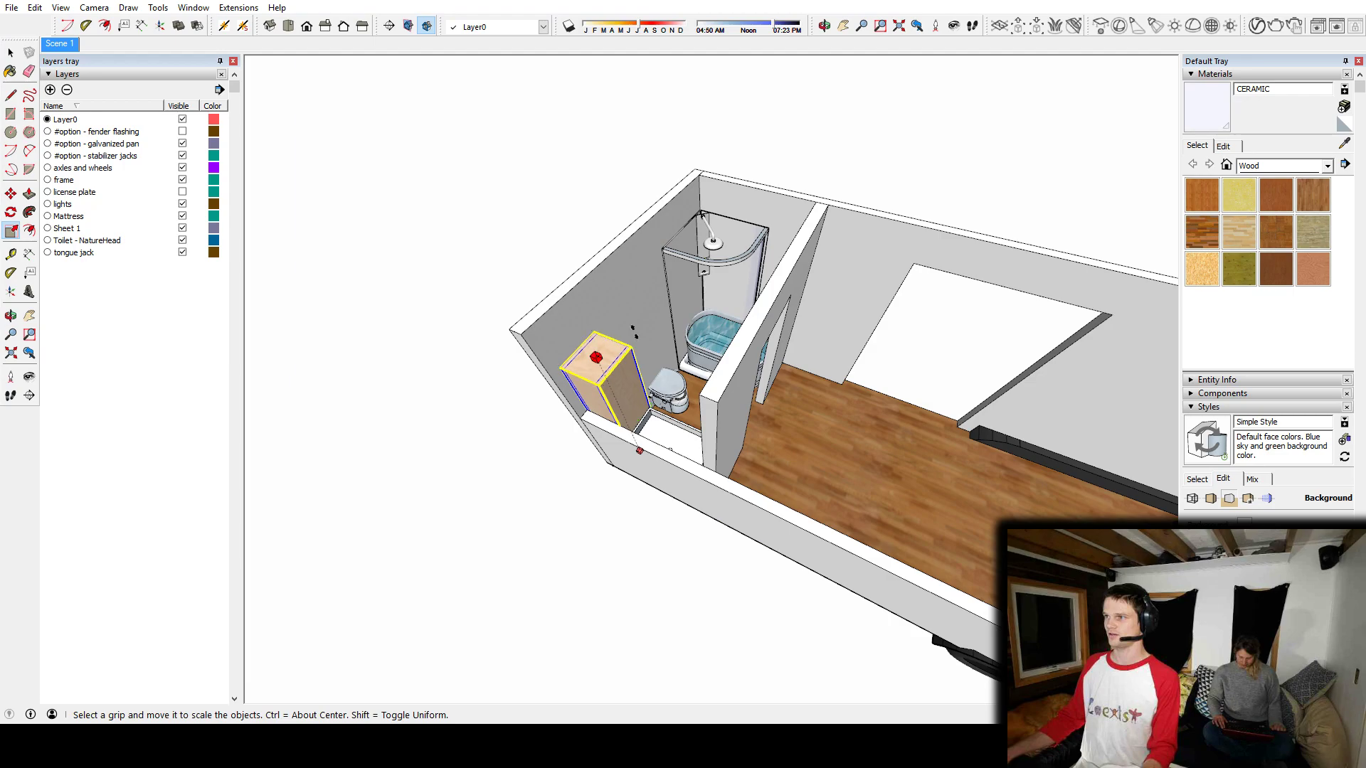
left_click(776, 277)
key("space")
Step: Raise the low long side wall behind the sink to the same height as the partition wall
middle_click_drag(792, 304, 655, 433)
double_click(490, 408)
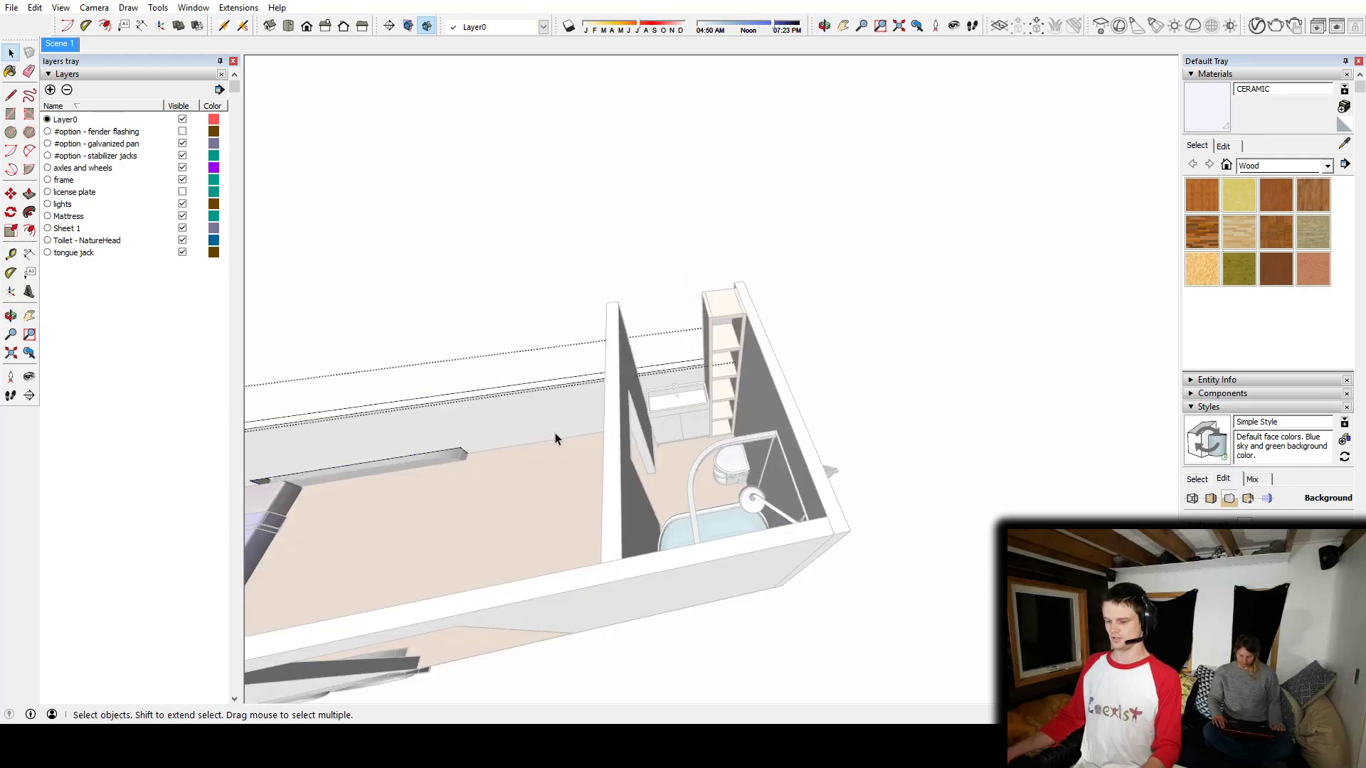
key("p")
key("space")
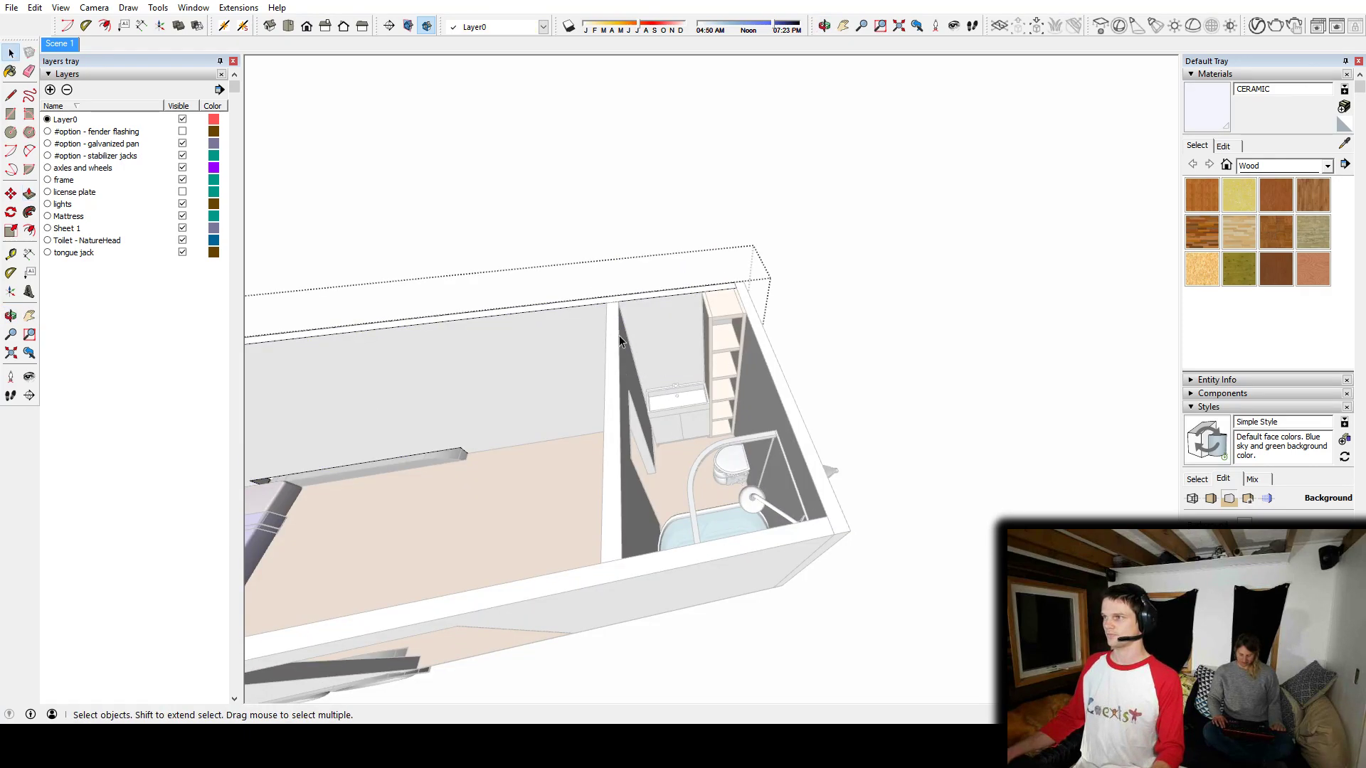
Step: Draw a horizontal window rectangle on the end wall above the toilet, between the shelf cabinet and the shower
scroll(619, 335, "up", 5)
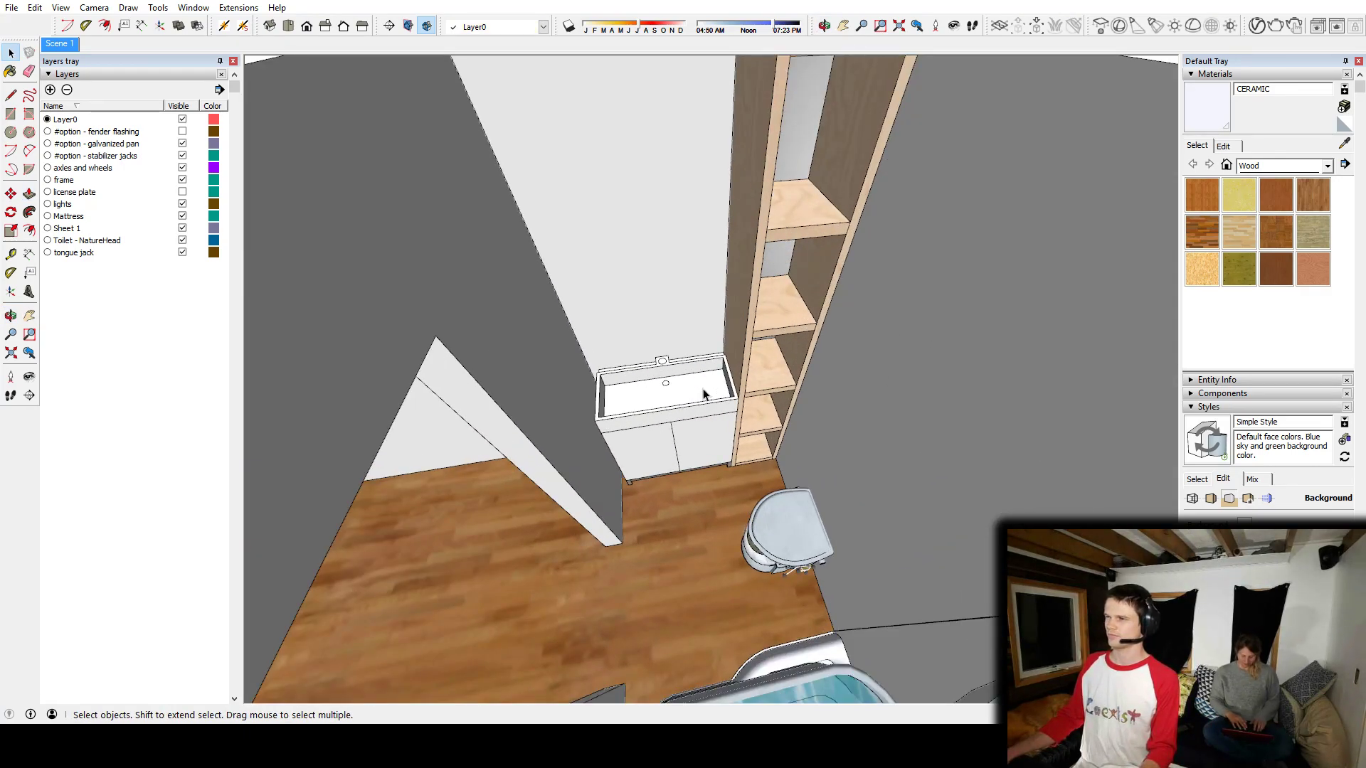
middle_click_drag(684, 410, 756, 426)
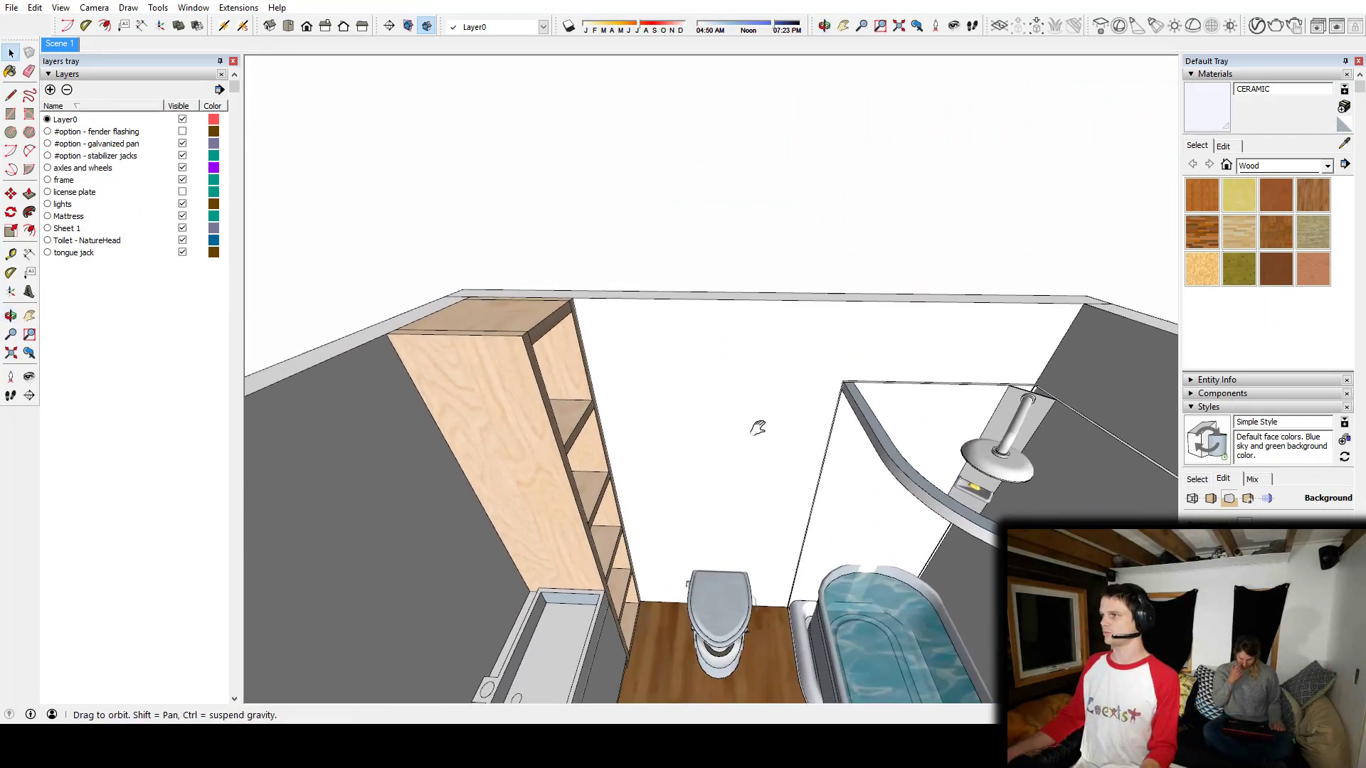
key("r")
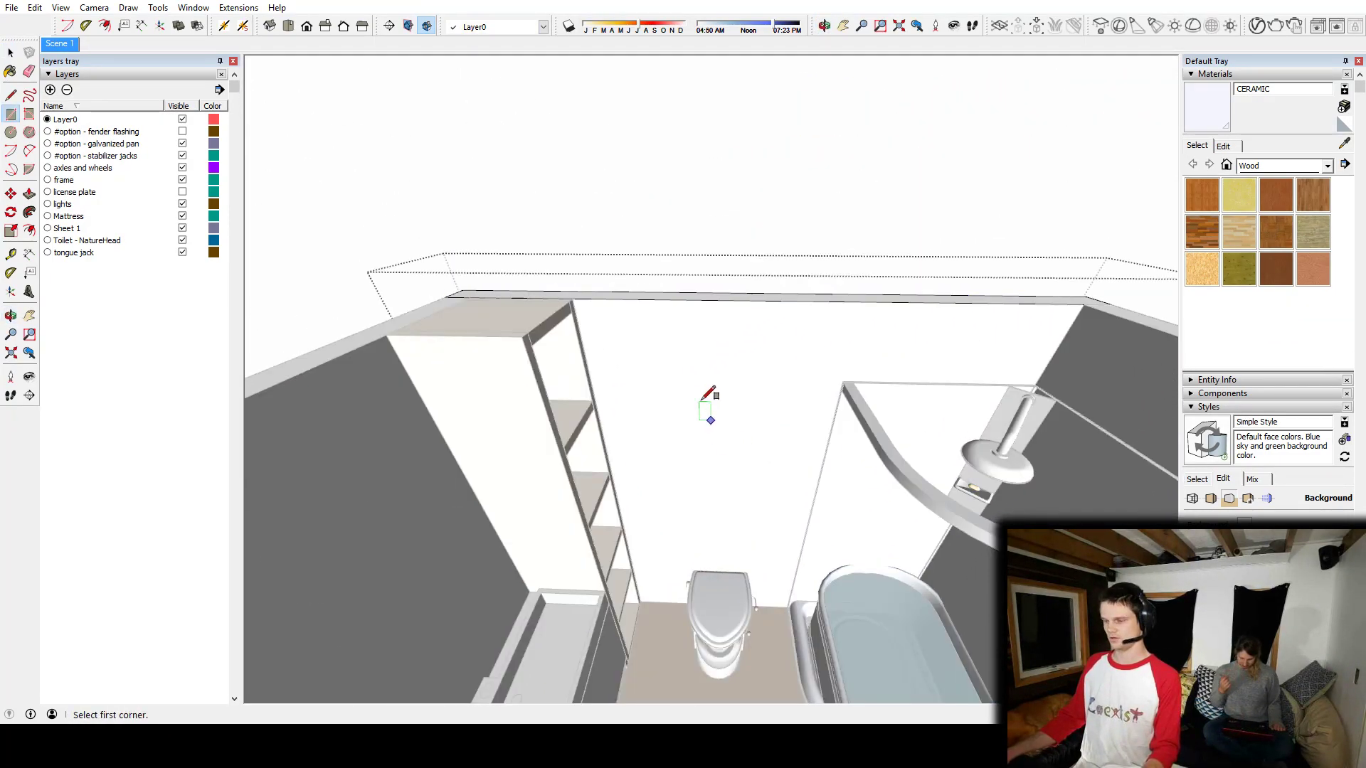
left_click(641, 390)
left_click(795, 470)
middle_click_drag(741, 448, 768, 445)
Step: Push the window rectangle through the end wall to open it and stop editing the wall group
key("p")
left_click(767, 437)
left_click(747, 337)
key("space")
key("Escape")
middle_click_drag(762, 348, 633, 387)
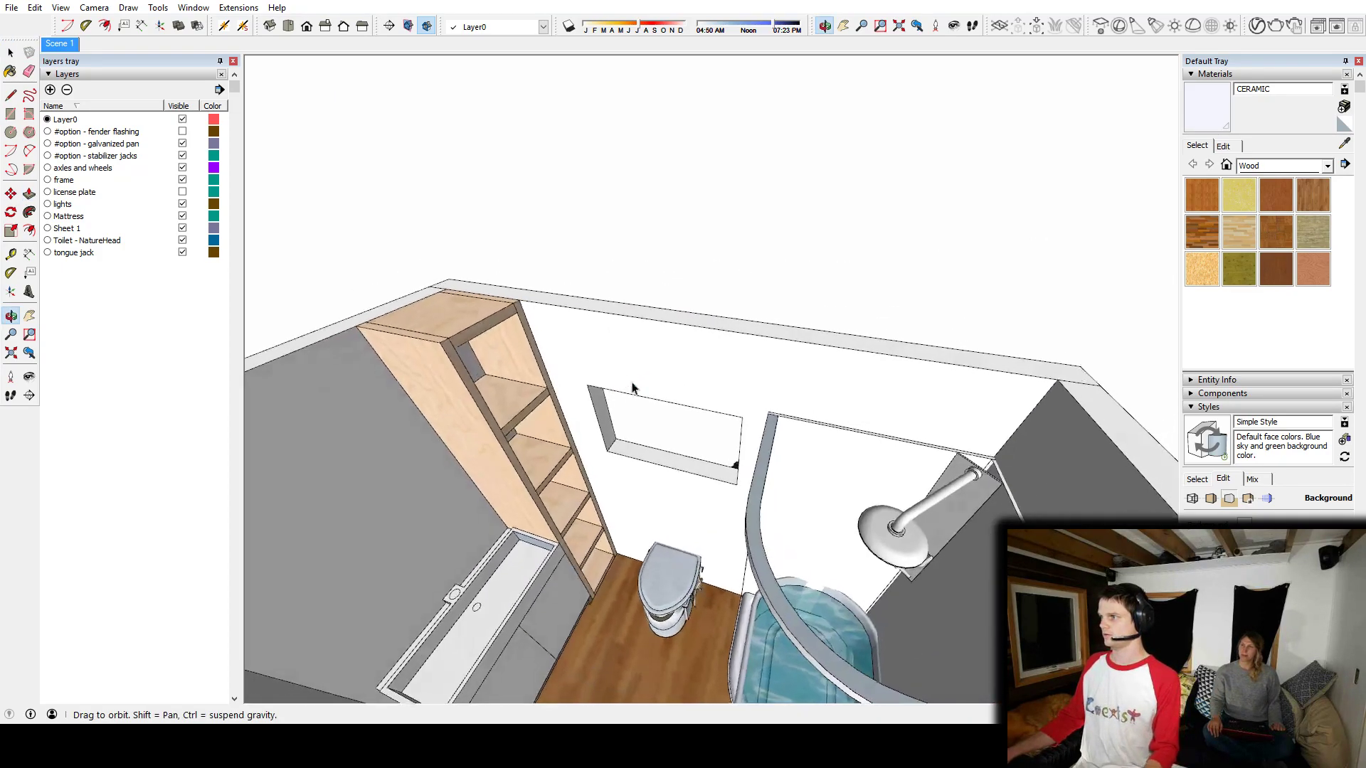
Step: Search 3D Warehouse for "medicine cabinet"
scroll(632, 389, "down", 4)
middle_click_drag(626, 478, 784, 245)
scroll(835, 323, "up", 8)
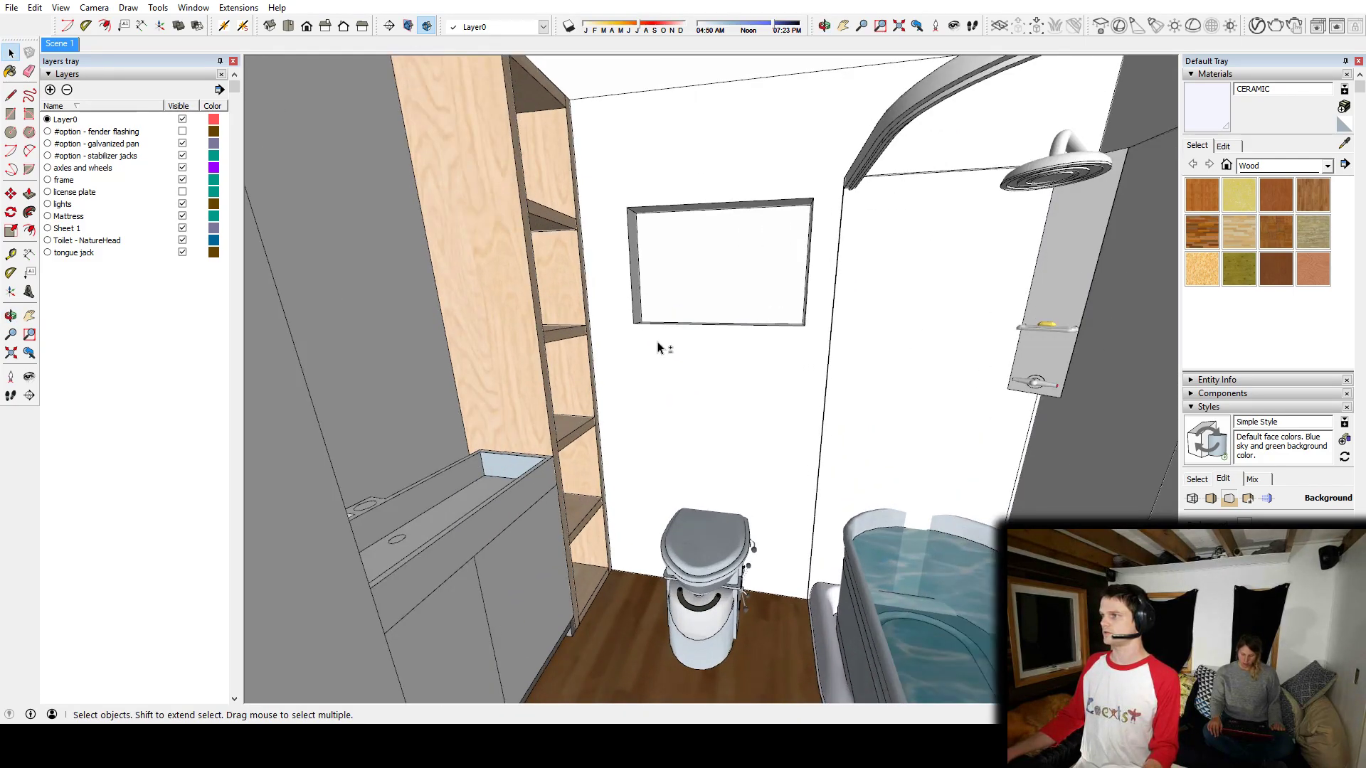
mouse_move(657, 348)
middle_mouse_down("shift")
mouse_move(686, 355)
mouse_move(522, 362)
mouse_move(1022, 296)
mouse_move(527, 396)
mouse_move(890, 384)
mouse_move(671, 391)
mouse_move(665, 361)
middle_mouse_up("shift")
scroll(679, 341, "up", 4)
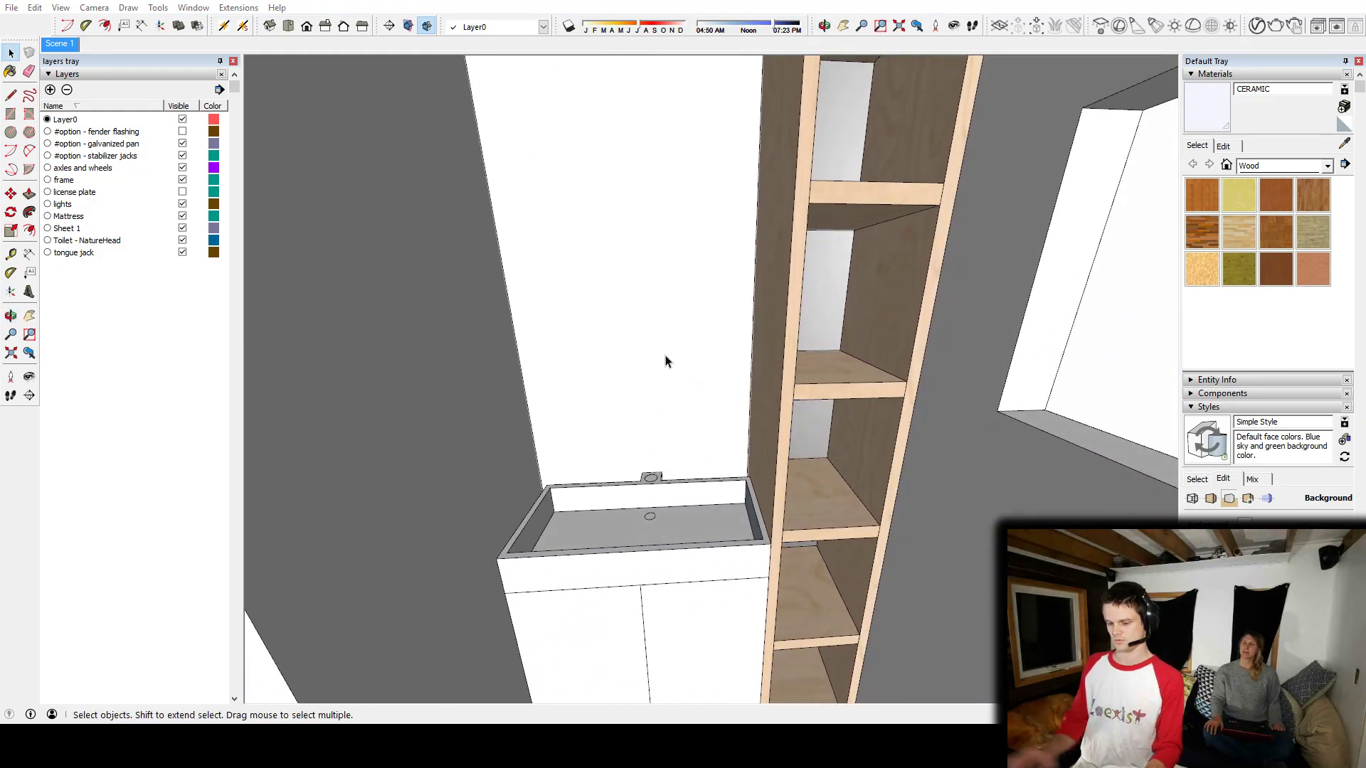
key("shift+w")
type("h")
key("BackSpace")
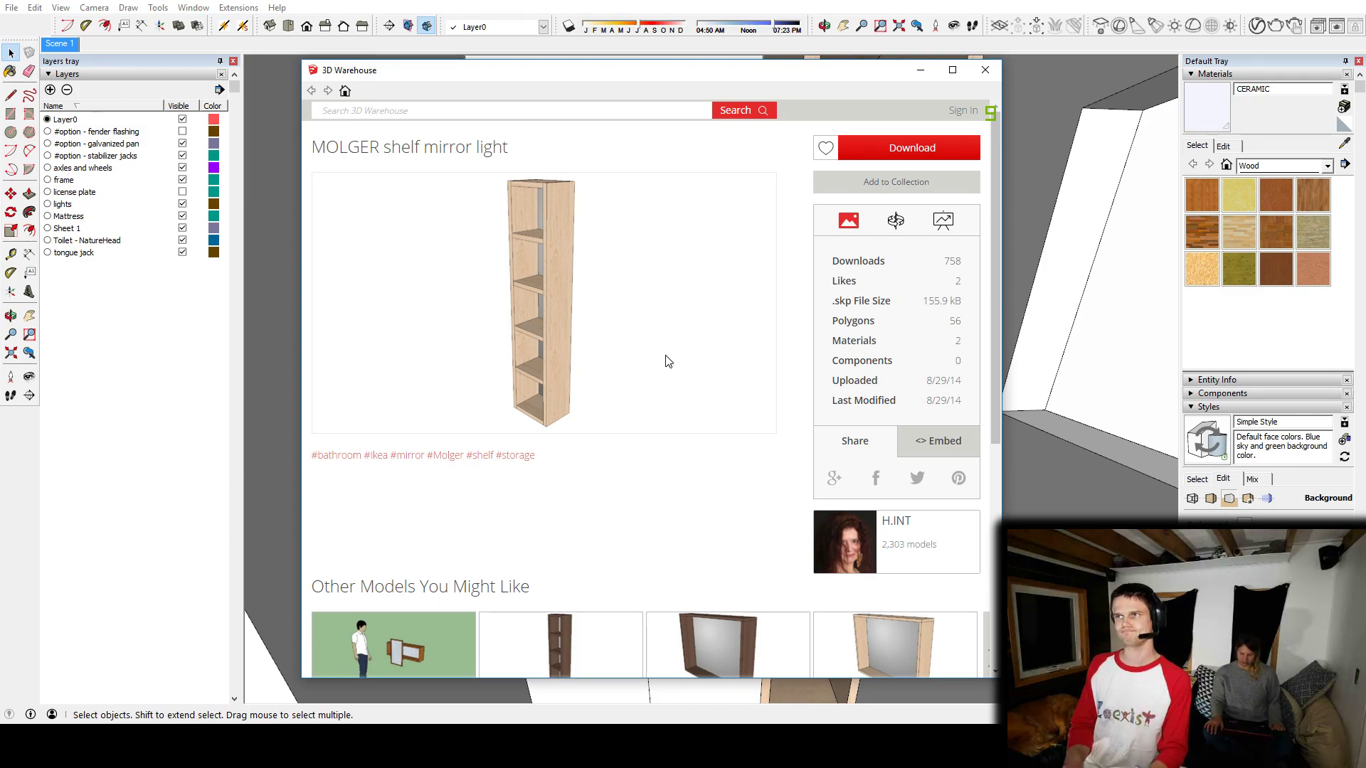
type("m")
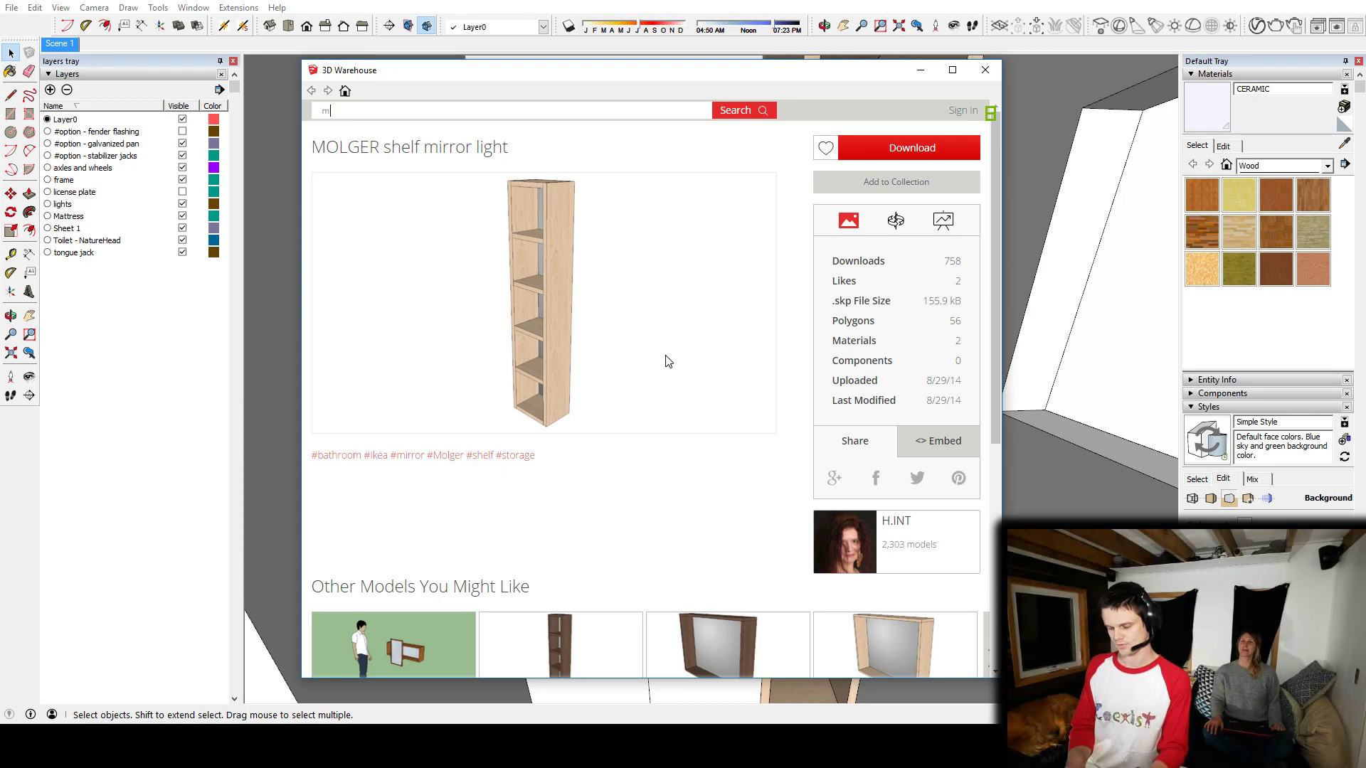
type("edicine cabinet")
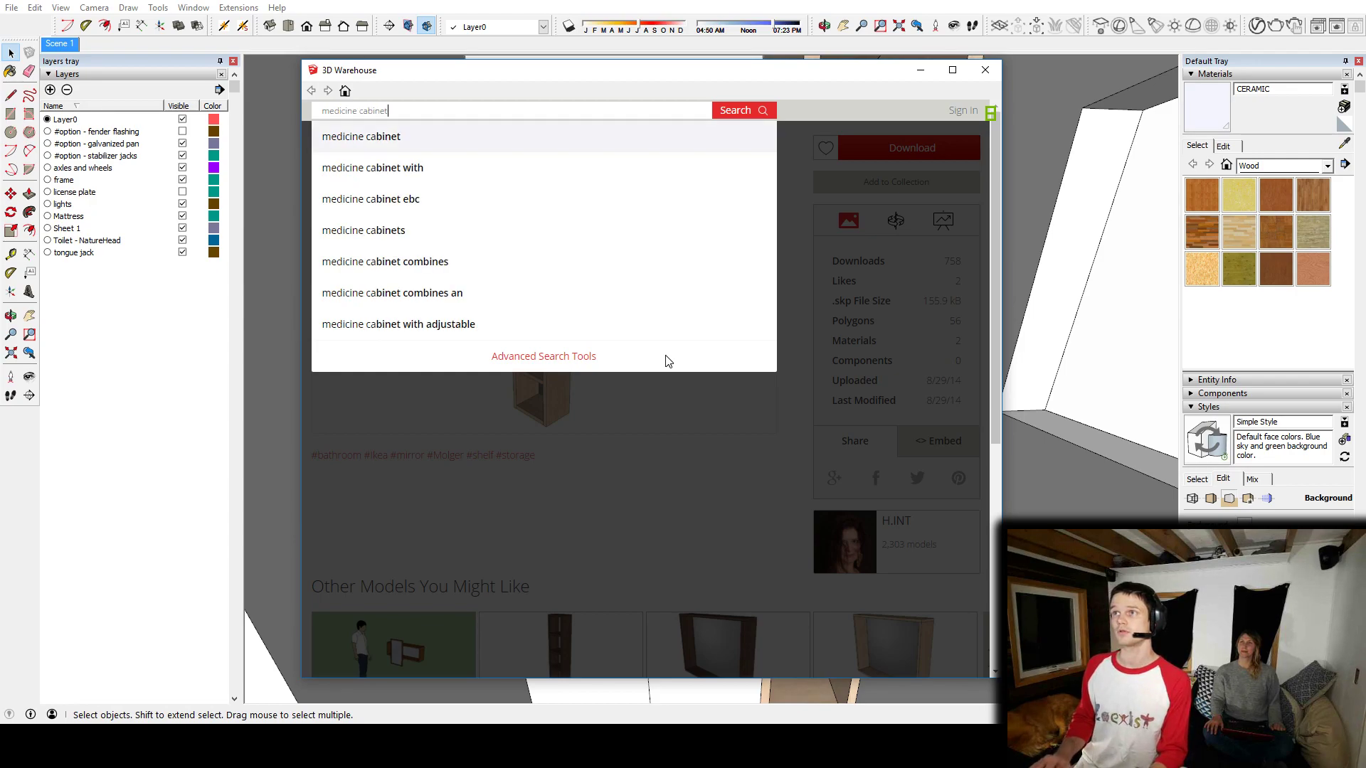
key("Return")
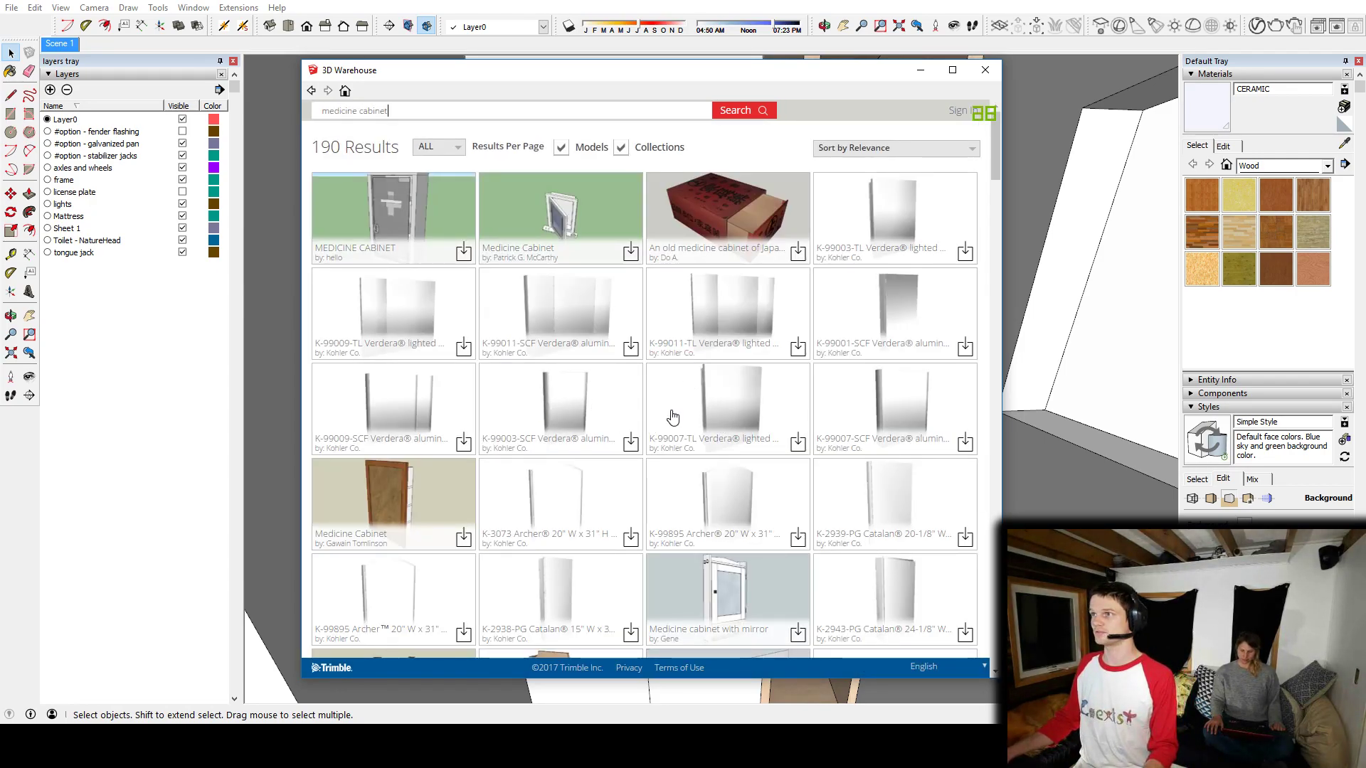
Step: Find the mirrored Bathroom Medicine Cabinet in the results and download it directly into the model
scroll(673, 416, "down", 4)
scroll(671, 416, "down", 4)
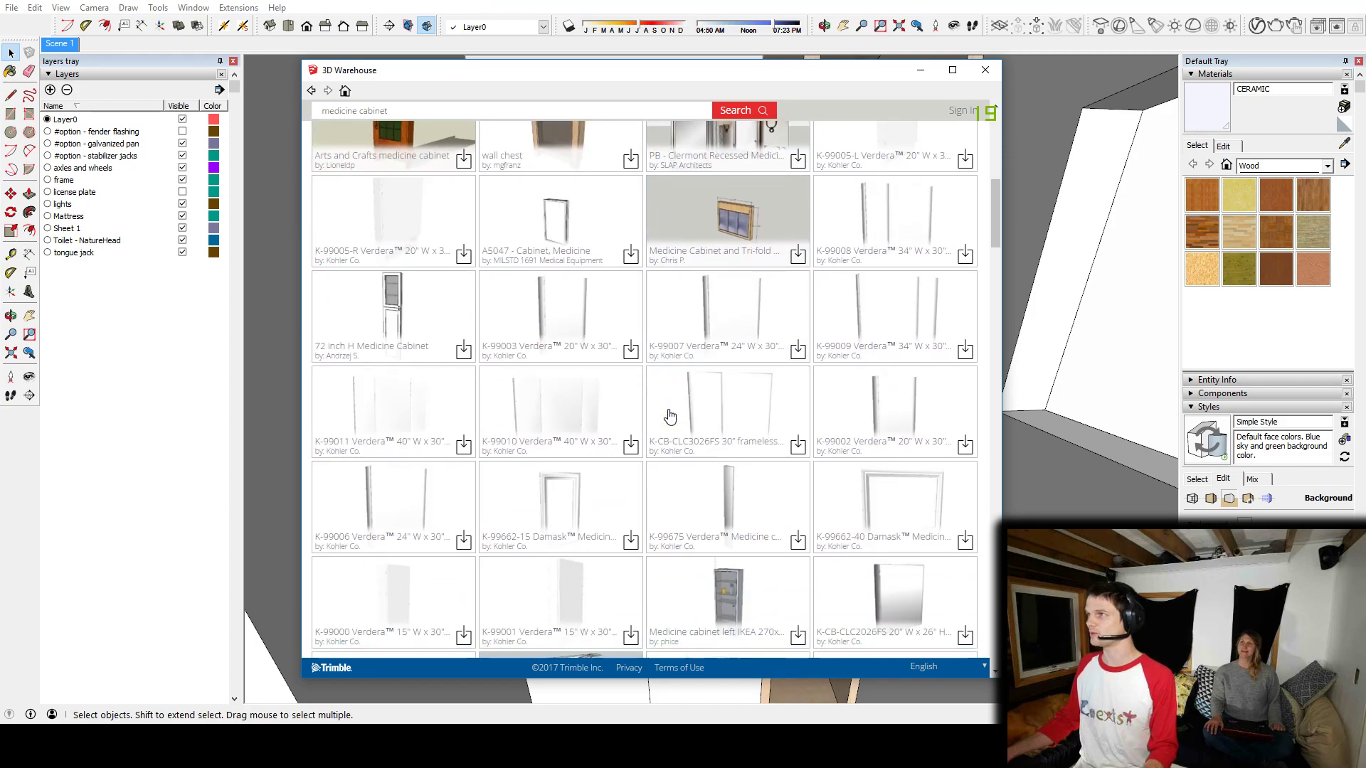
scroll(670, 416, "down", 4)
scroll(669, 416, "down", 3)
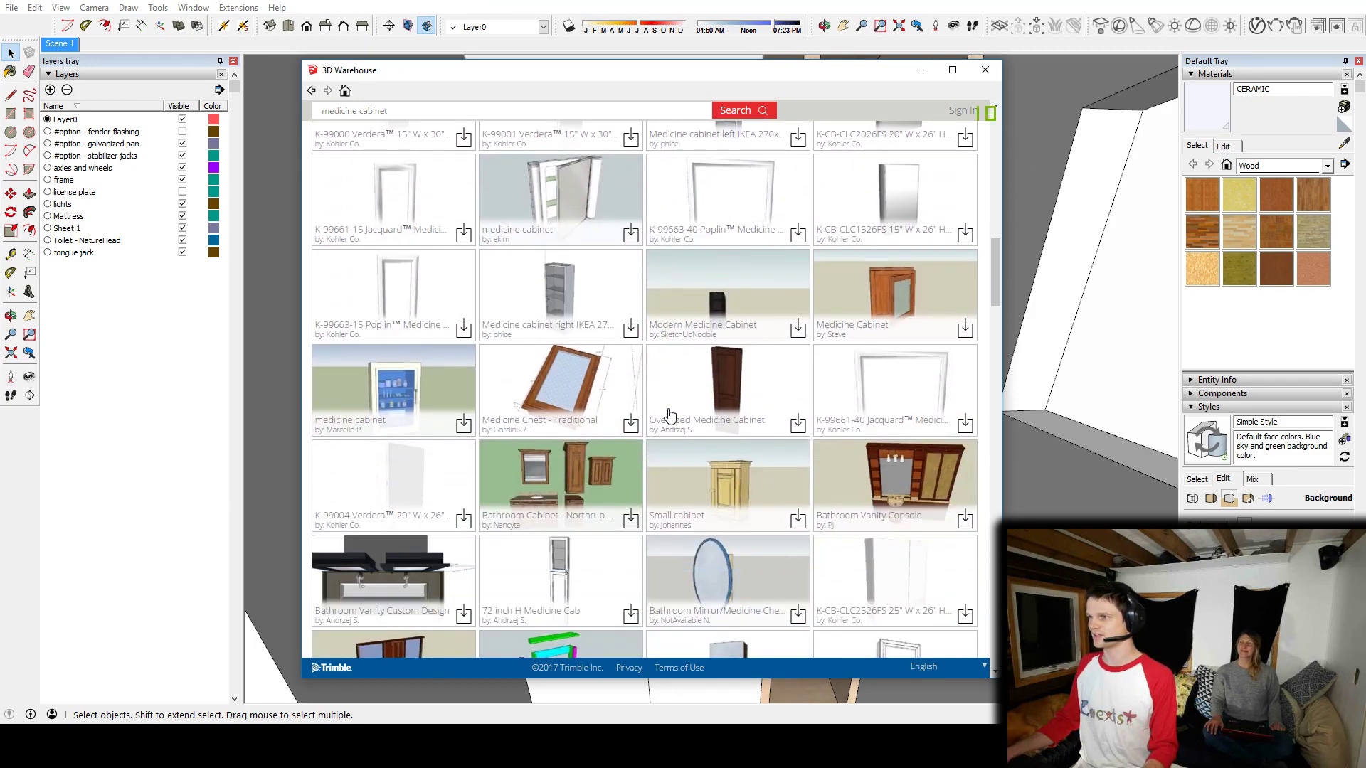
scroll(700, 462, "down", 2)
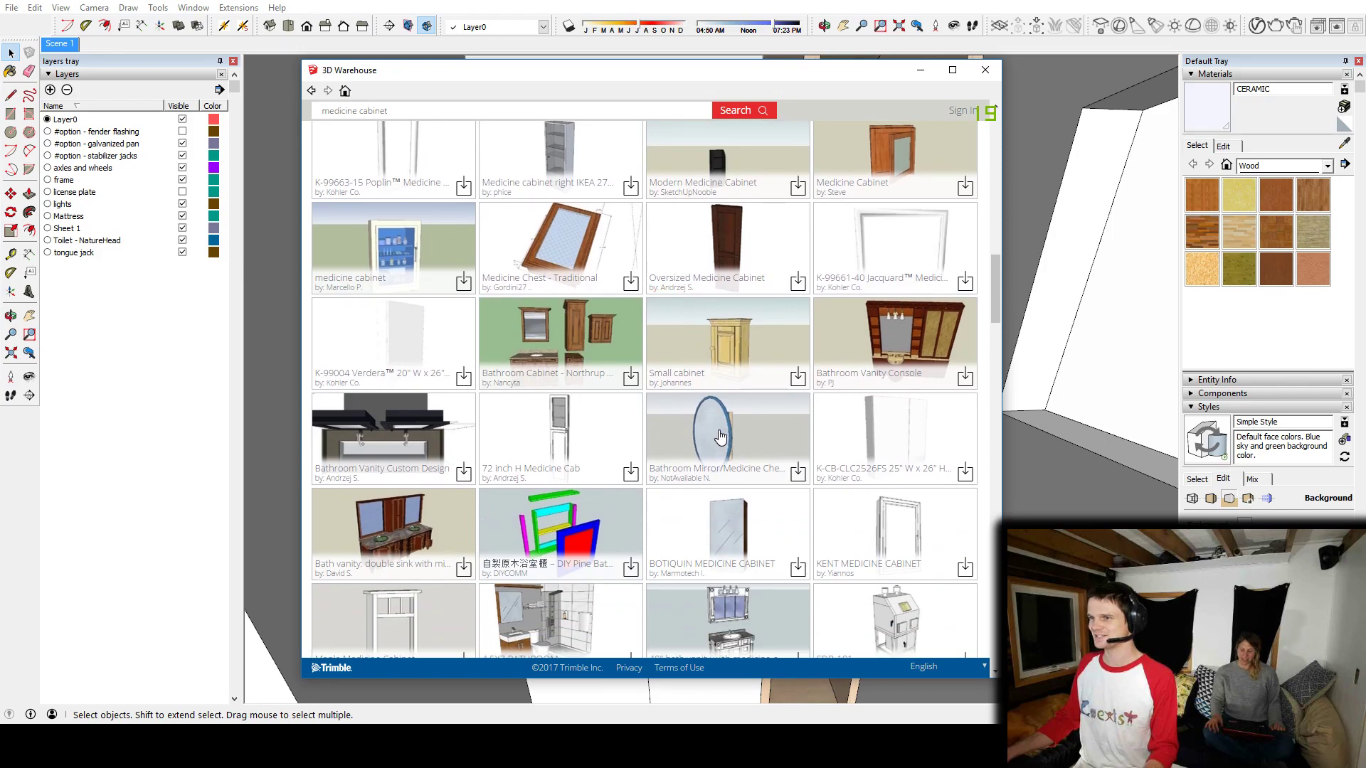
scroll(711, 445, "down", 4)
scroll(718, 434, "down", 4)
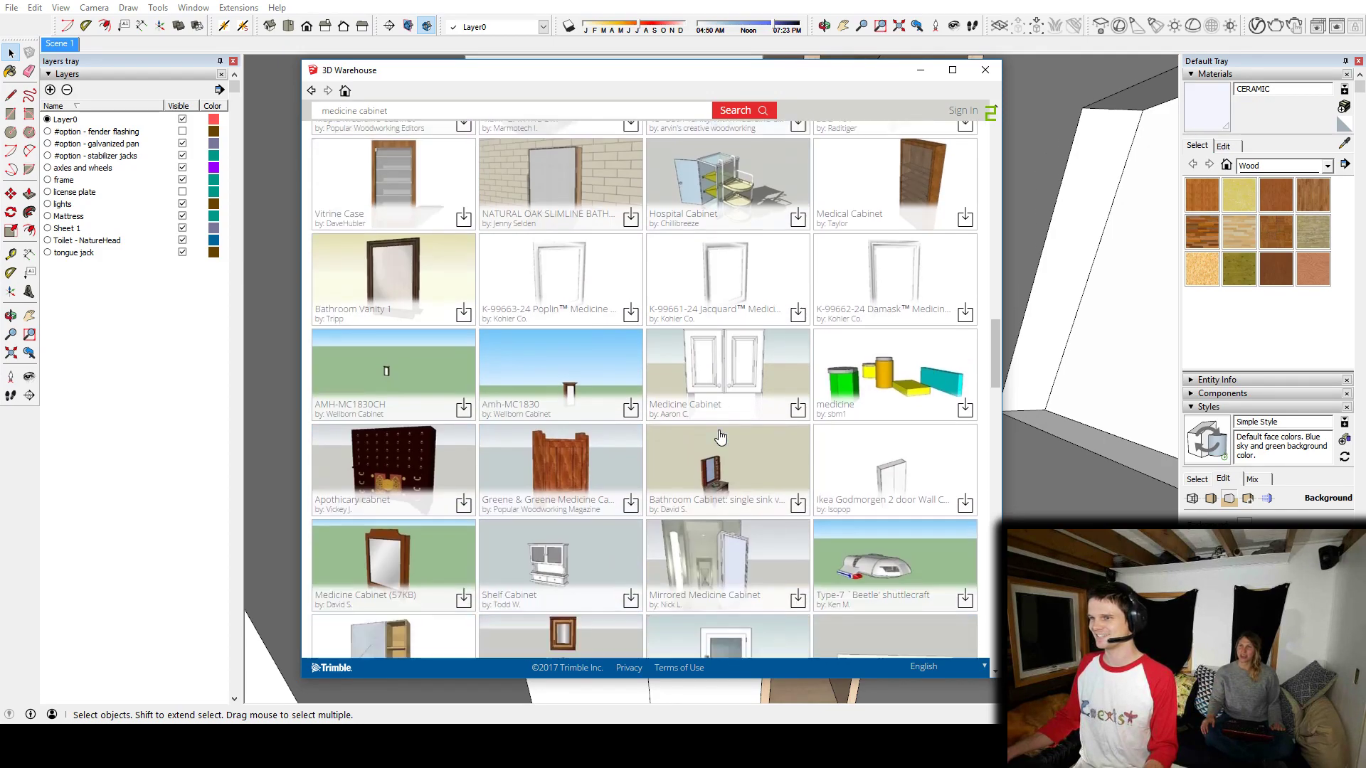
scroll(710, 424, "down", 2)
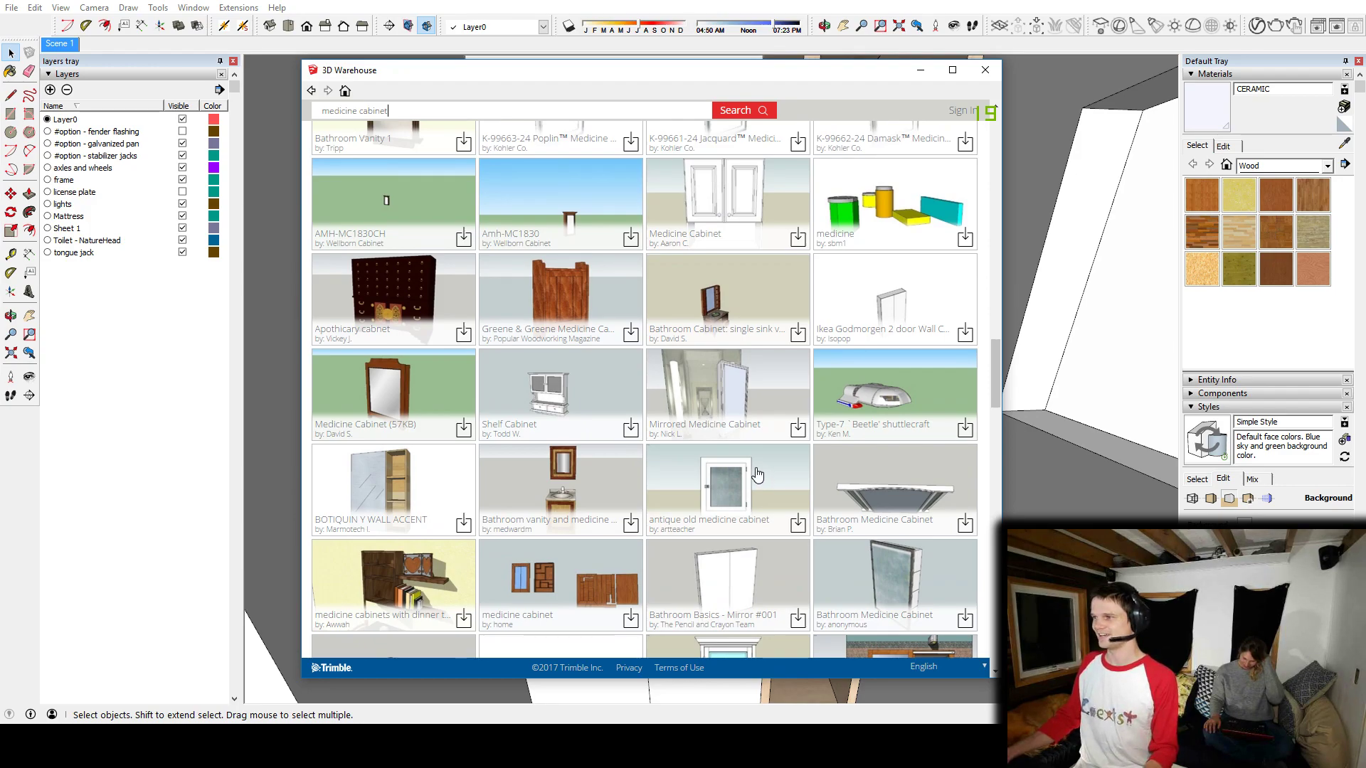
scroll(730, 488, "down", 3)
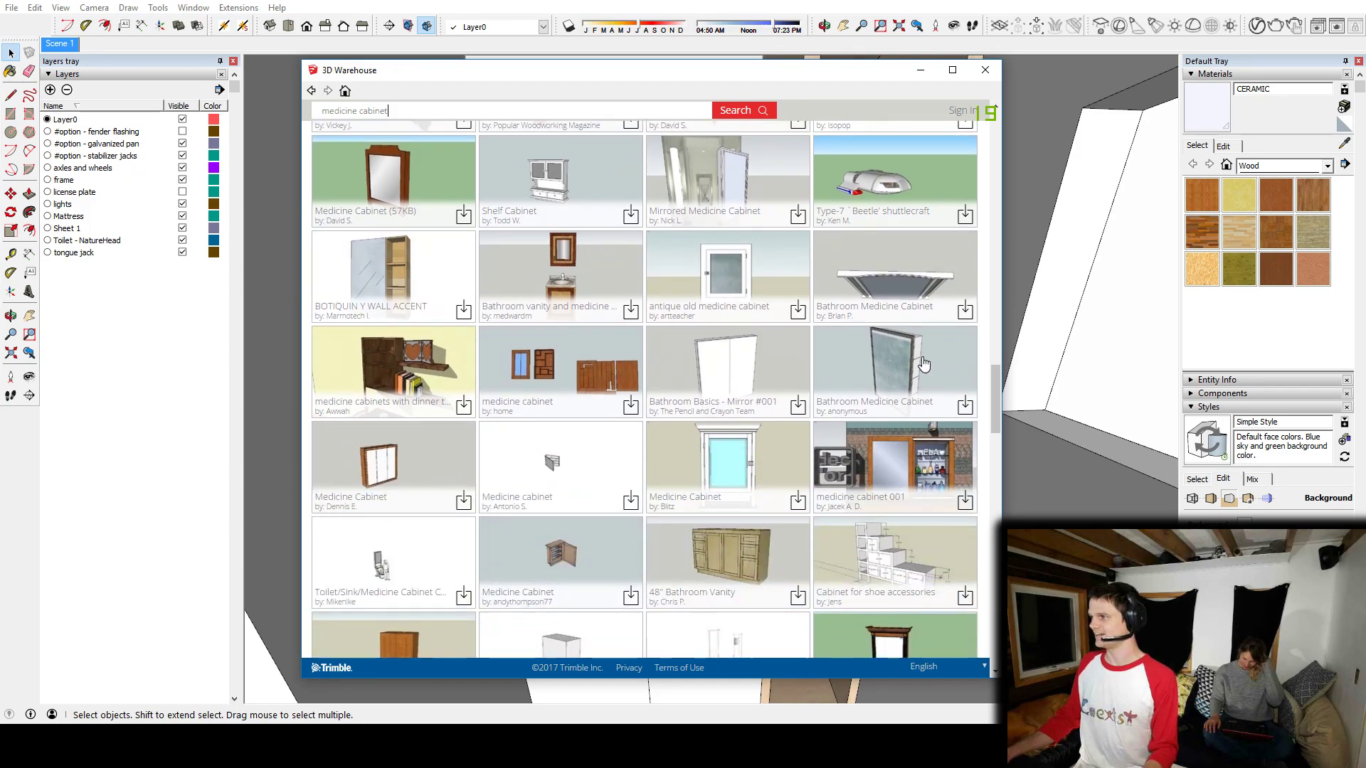
left_click(899, 371)
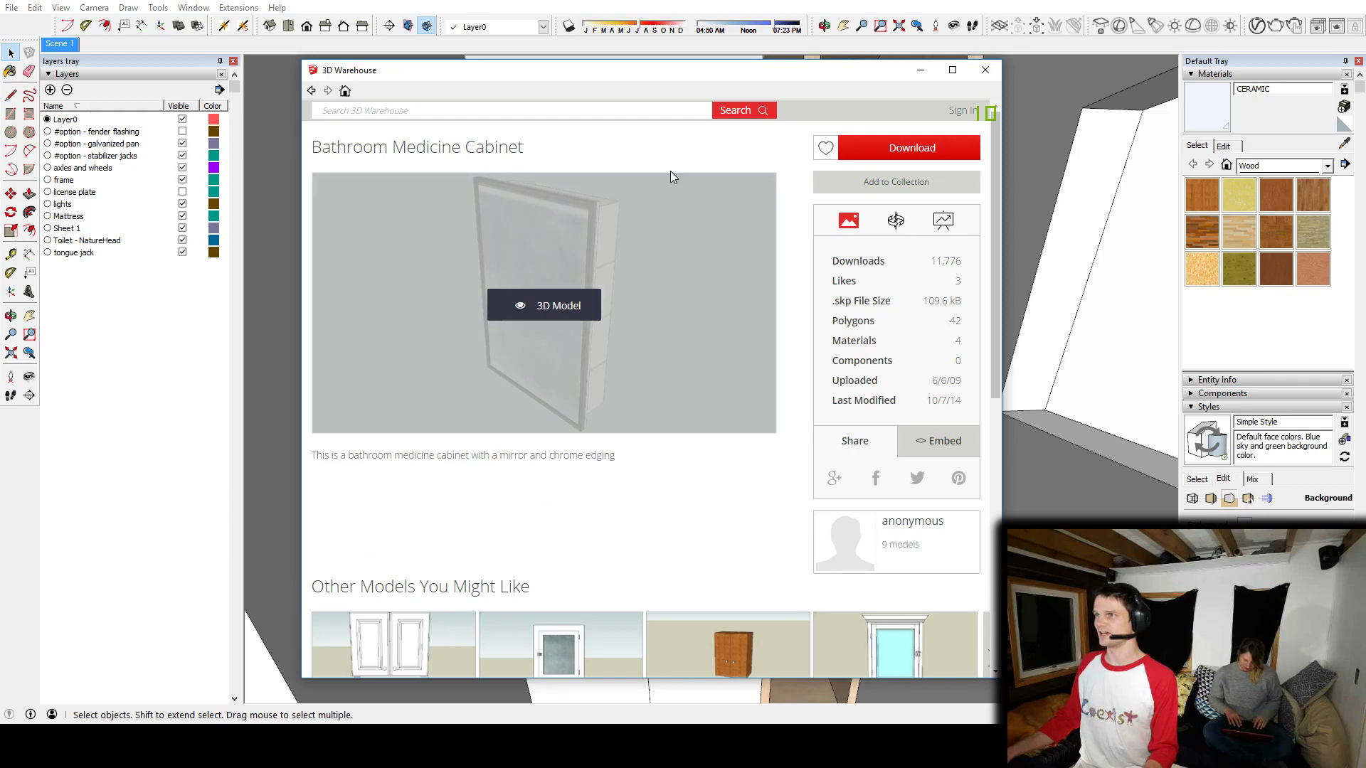
left_click(911, 147)
left_click(589, 410)
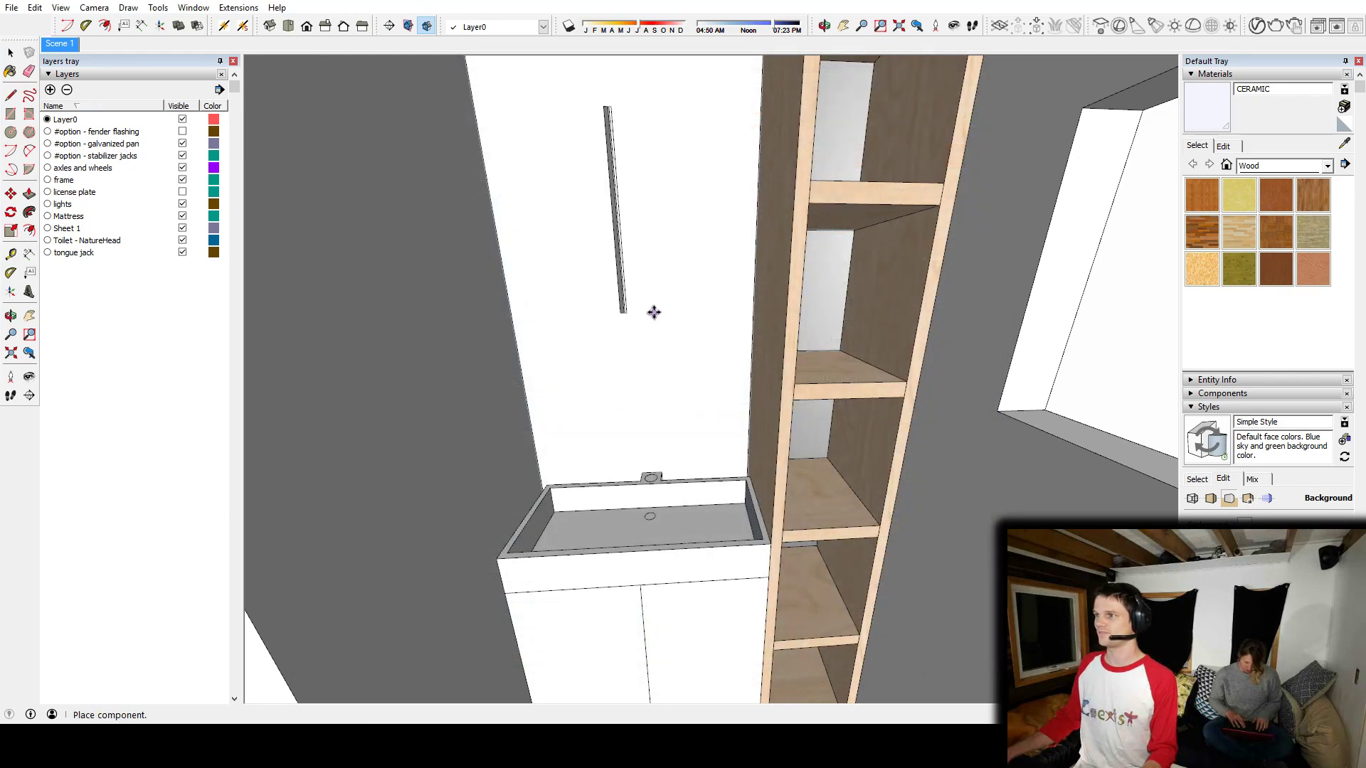
Step: Place the downloaded medicine cabinet inside the bathroom
scroll(662, 243, "up", 5)
middle_click_drag(646, 233, 793, 433, "shift")
middle_click_drag(736, 322, 854, 426, "shift")
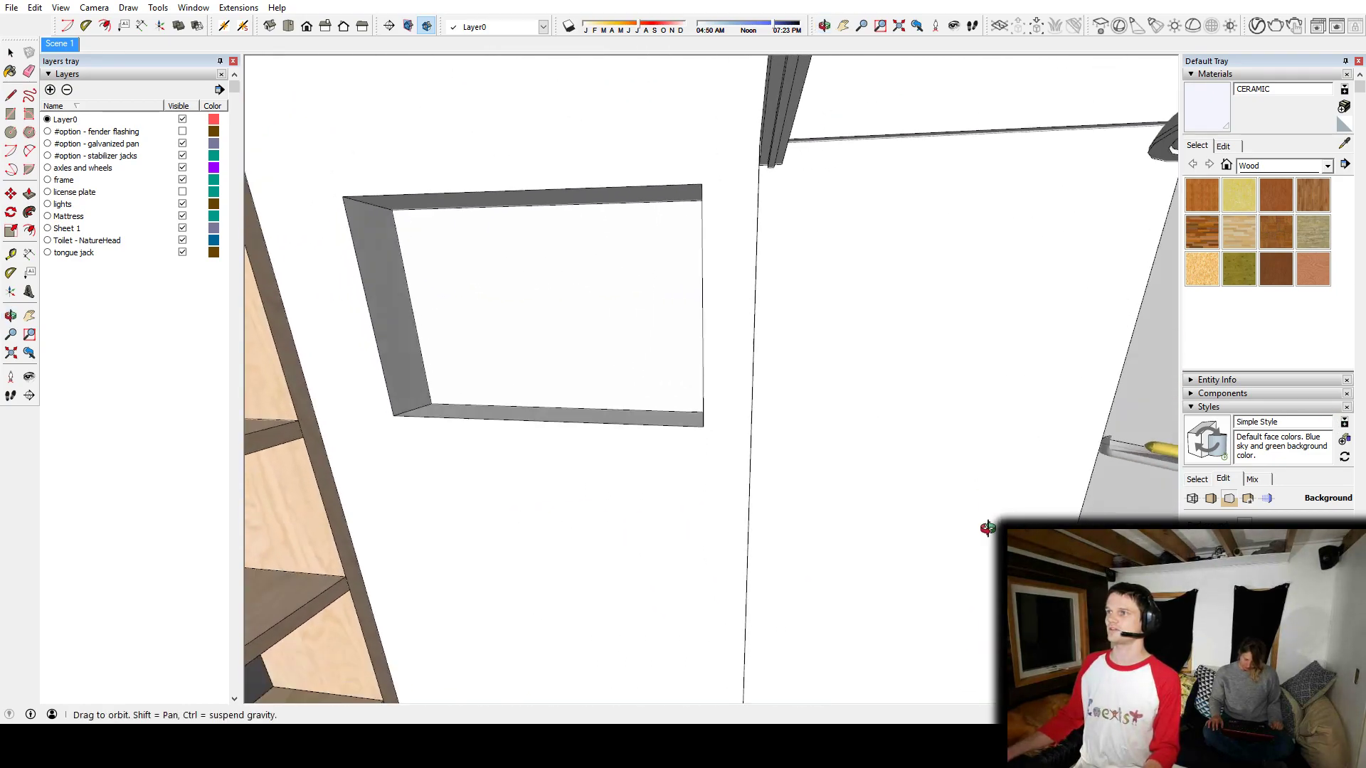
middle_click_drag(567, 305, 567, 381)
scroll(566, 381, "down", 3)
left_click(622, 467)
Step: Rotate the medicine cabinet flat against the wall with its mirror facing the room and move it above the sink
middle_click_drag(622, 467, 722, 320)
key("q")
left_click(676, 383)
left_click(700, 421)
key("m")
left_click(723, 320)
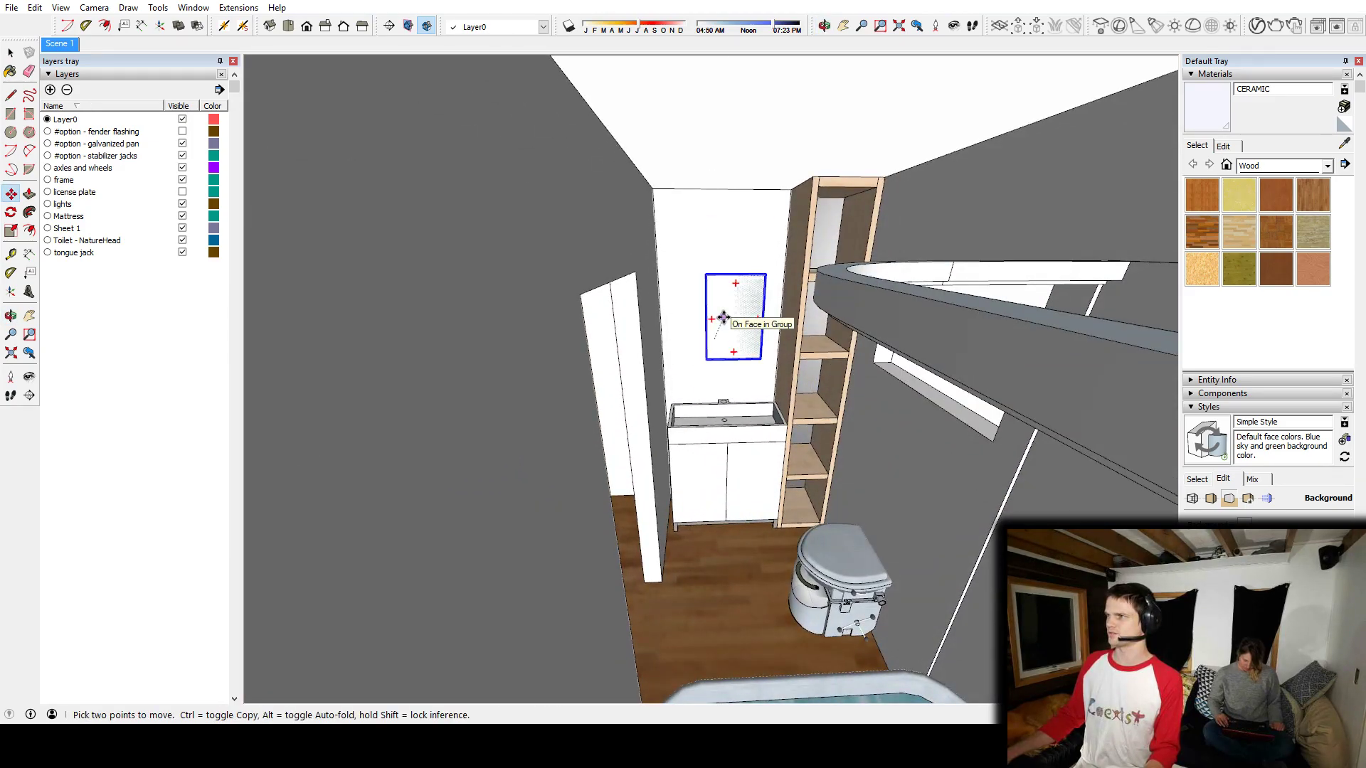
middle_click_drag(708, 242, 923, 433)
key("space")
Step: Examine the bathroom fittings, the overall trailer interior layout and the entrance opening from several angles
scroll(924, 433, "up", 5)
middle_click_drag(823, 332, 839, 357)
scroll(732, 491, "down", 5)
scroll(731, 491, "down", 5)
middle_click_drag(731, 491, 714, 611)
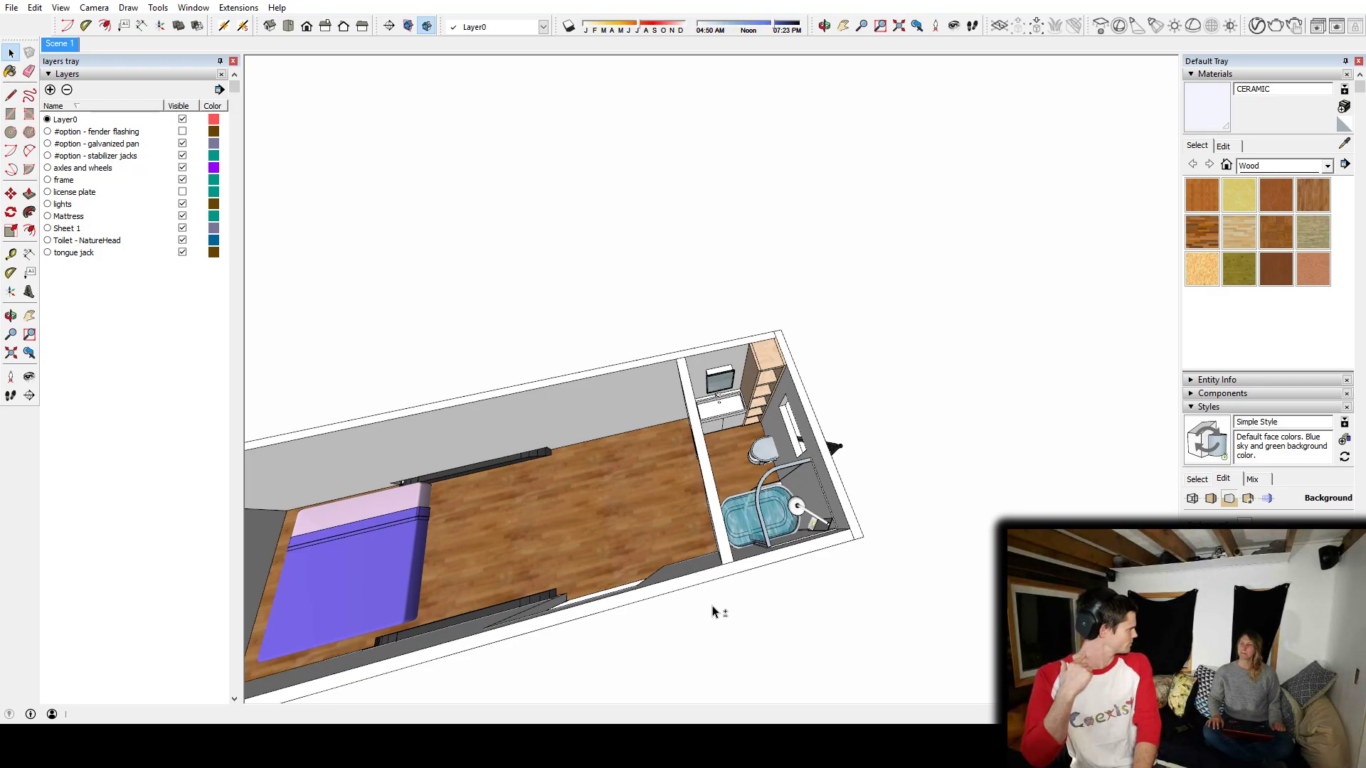
middle_click_drag(732, 501, 732, 387)
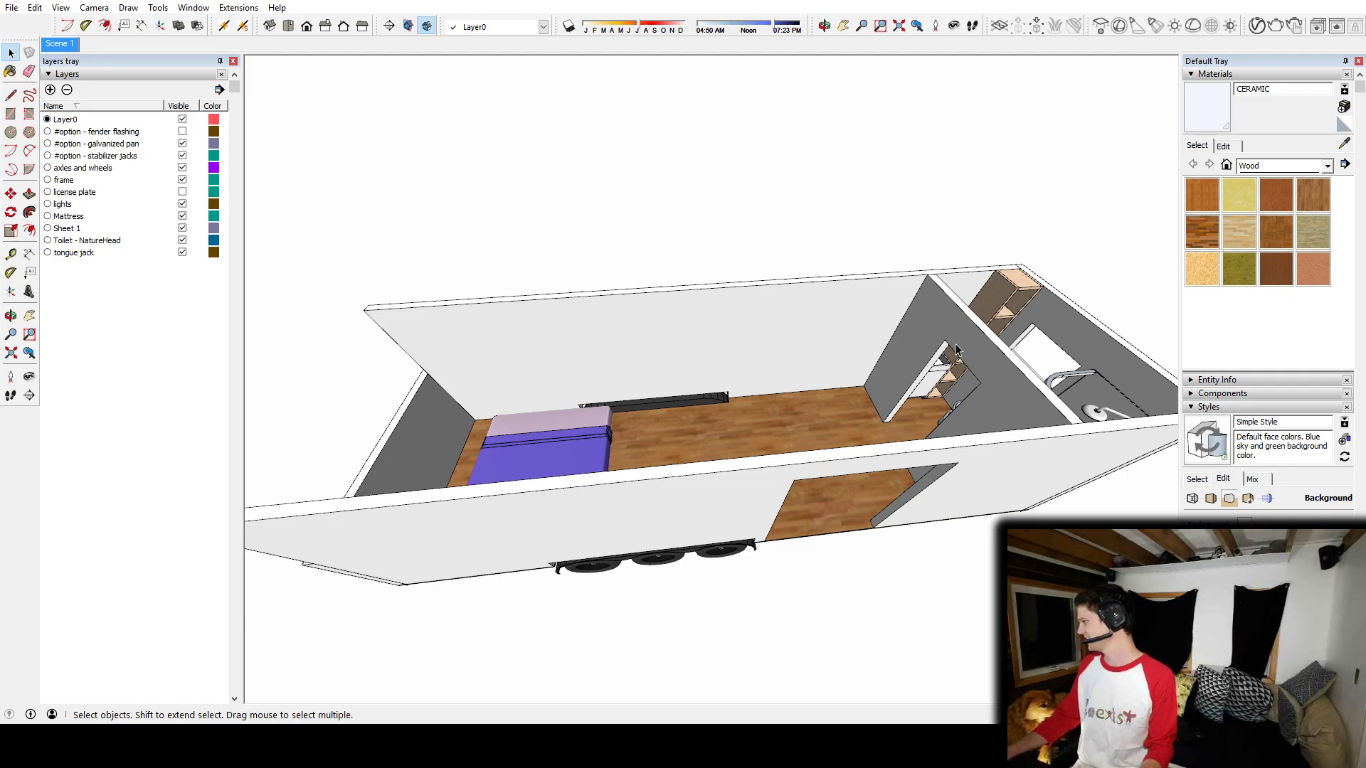
middle_click_drag(741, 446, 706, 474)
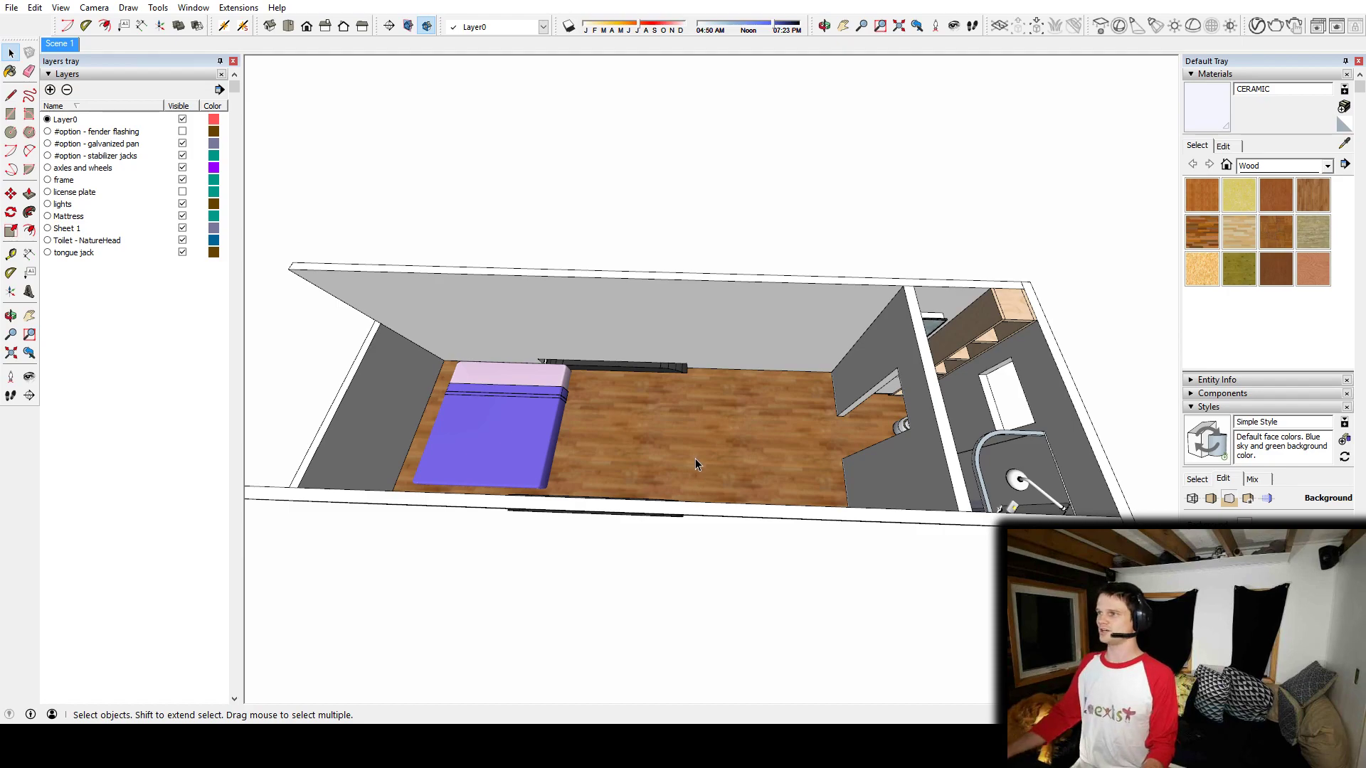
middle_click_drag(696, 458, 687, 365)
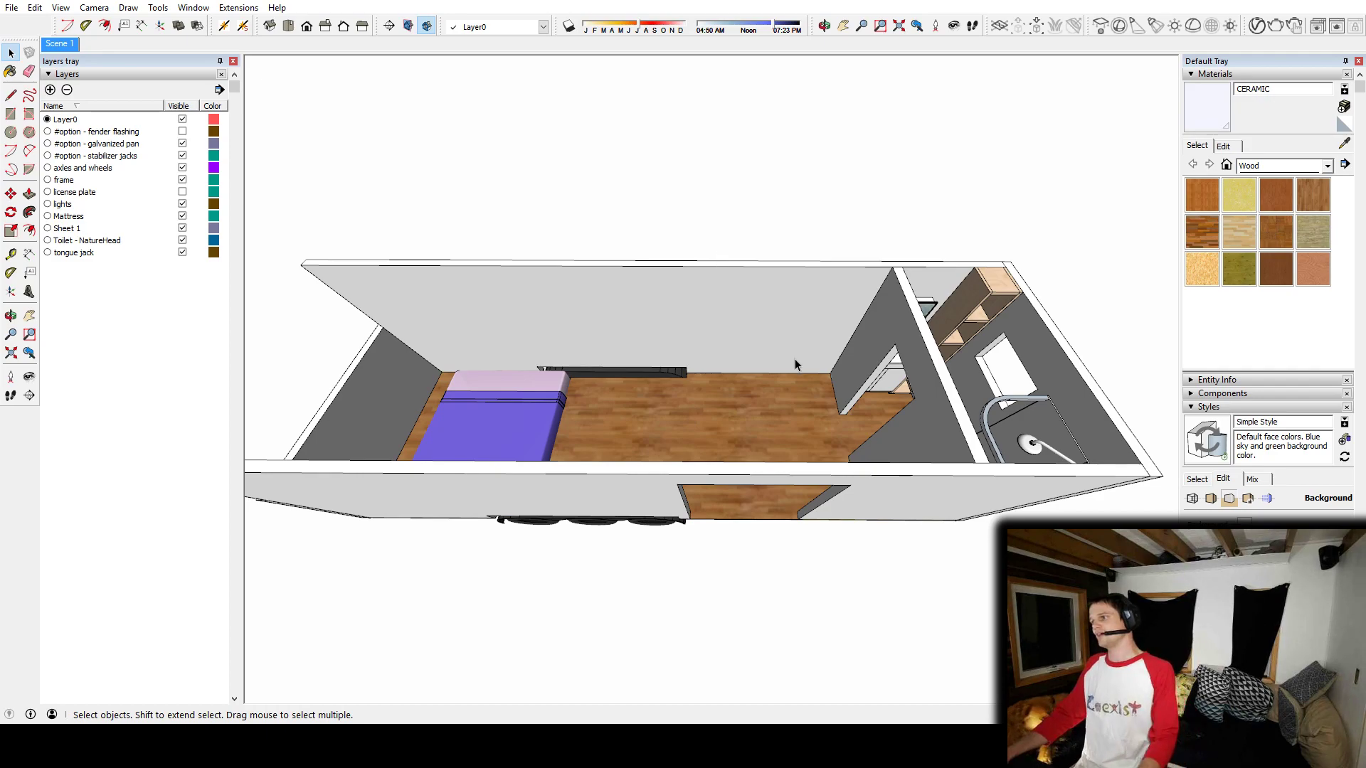
middle_click_drag(795, 358, 676, 318)
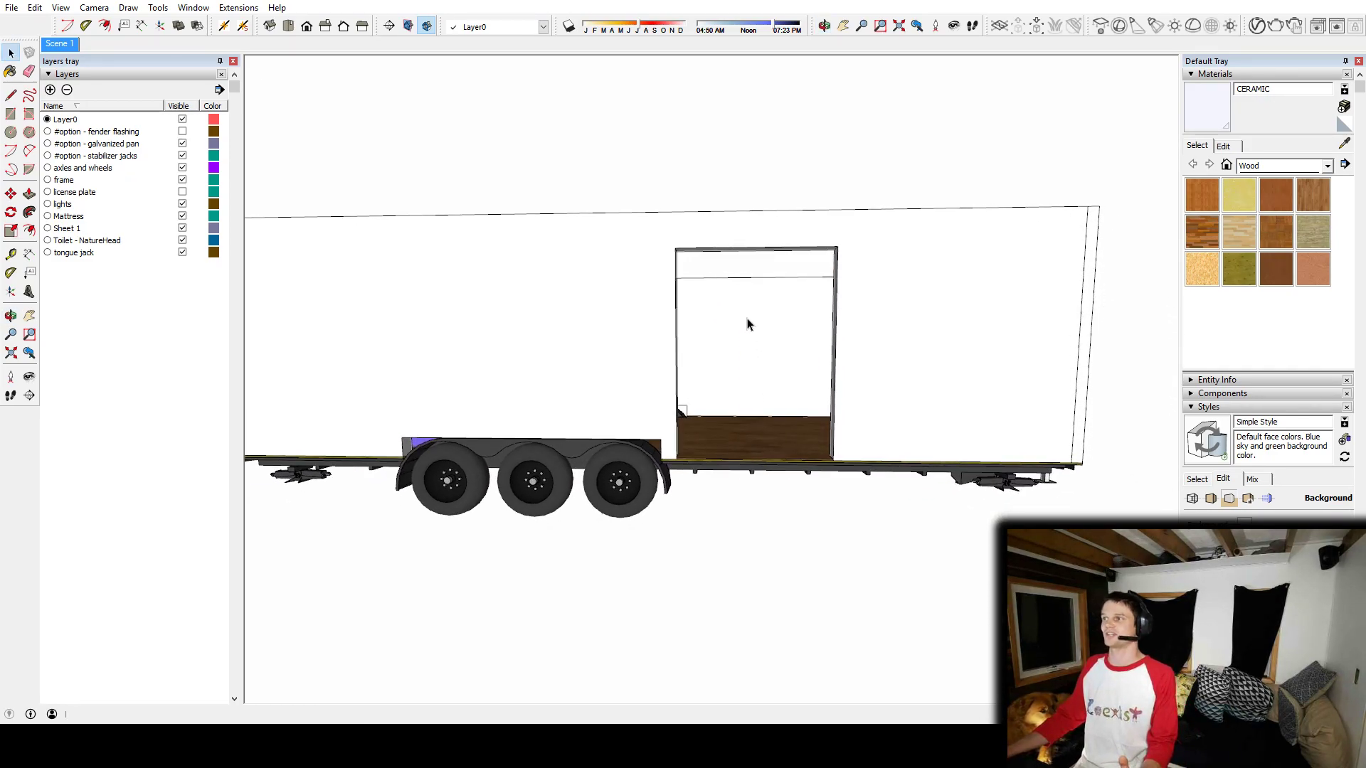
Step: Copy the two side edges and the top edge of the entrance opening in the wheel-side long wall
middle_click_drag(737, 329, 820, 590)
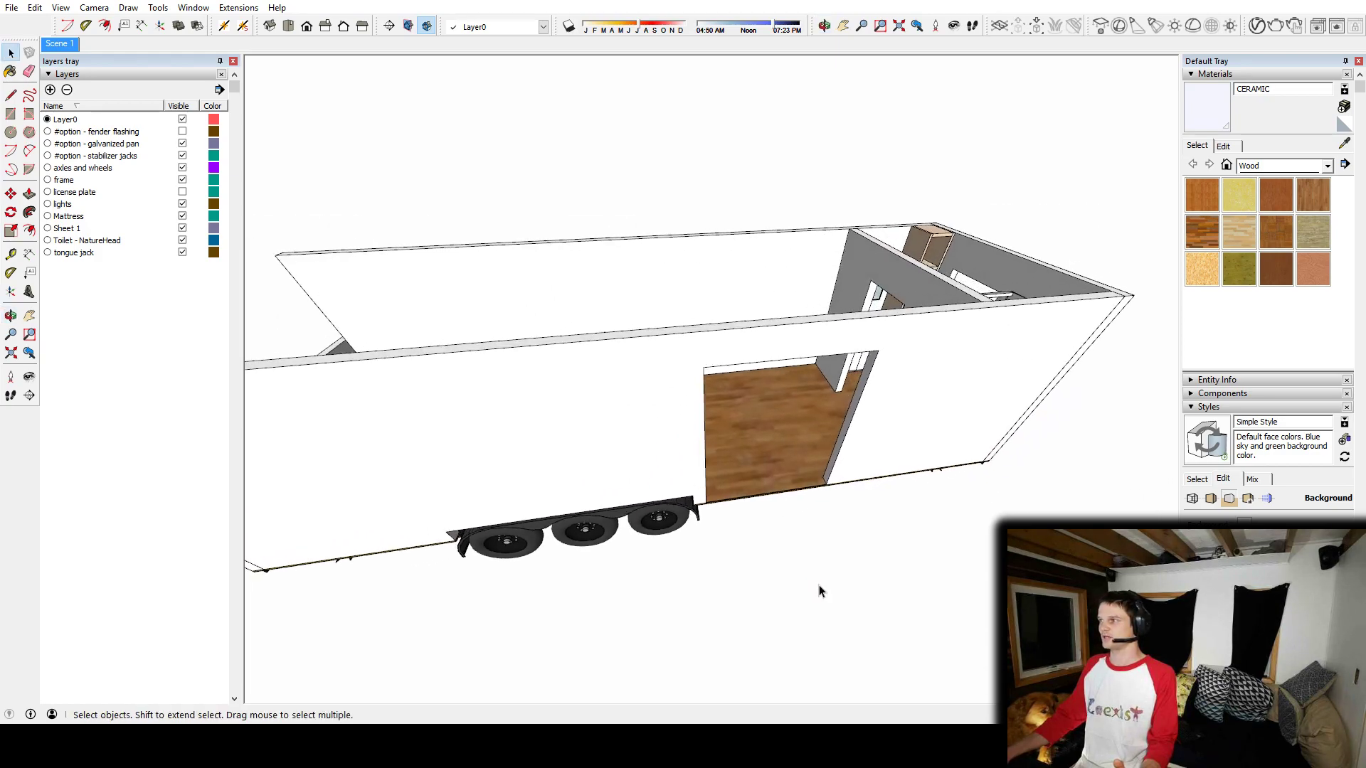
mouse_move(791, 391)
middle_mouse_down()
mouse_move(710, 558)
mouse_move(745, 417)
middle_mouse_up()
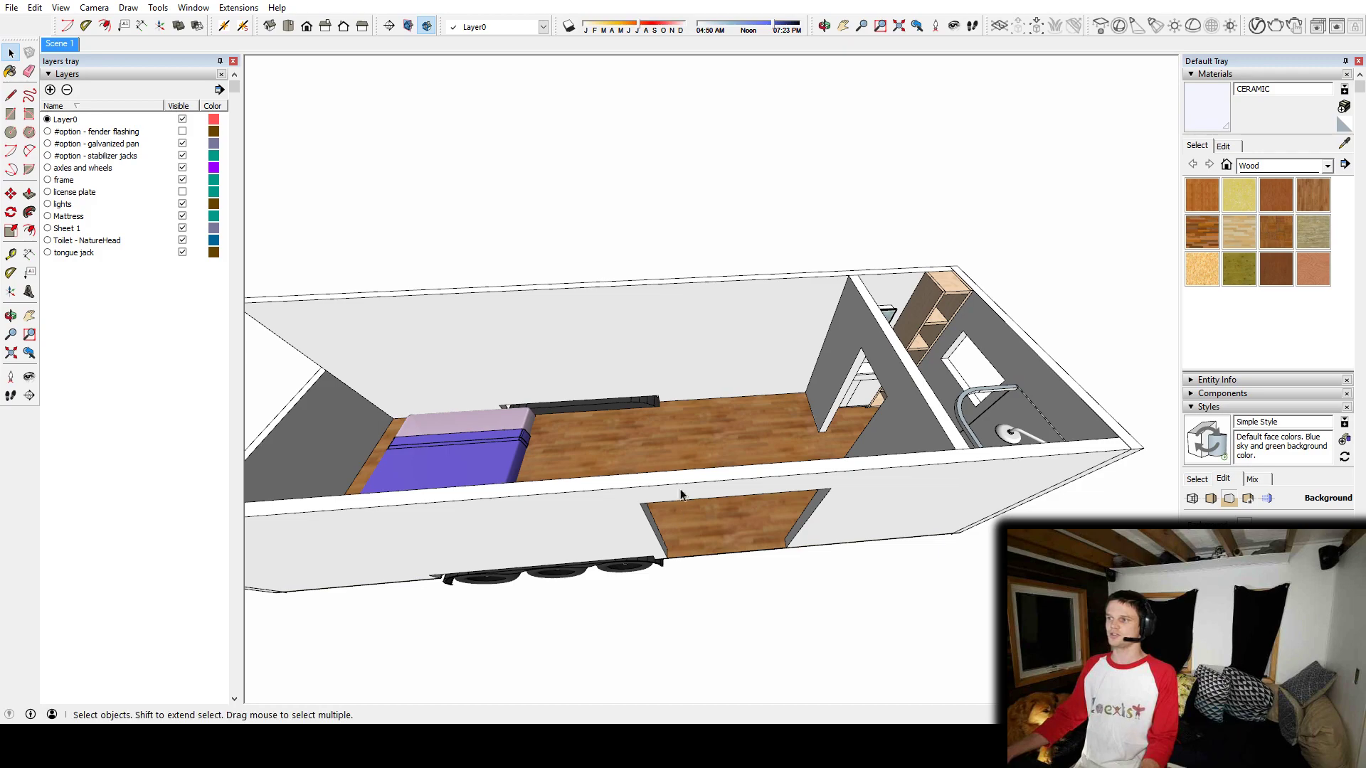
middle_click_drag(680, 492, 644, 424)
double_click(595, 462)
scroll(595, 461, "up", 3)
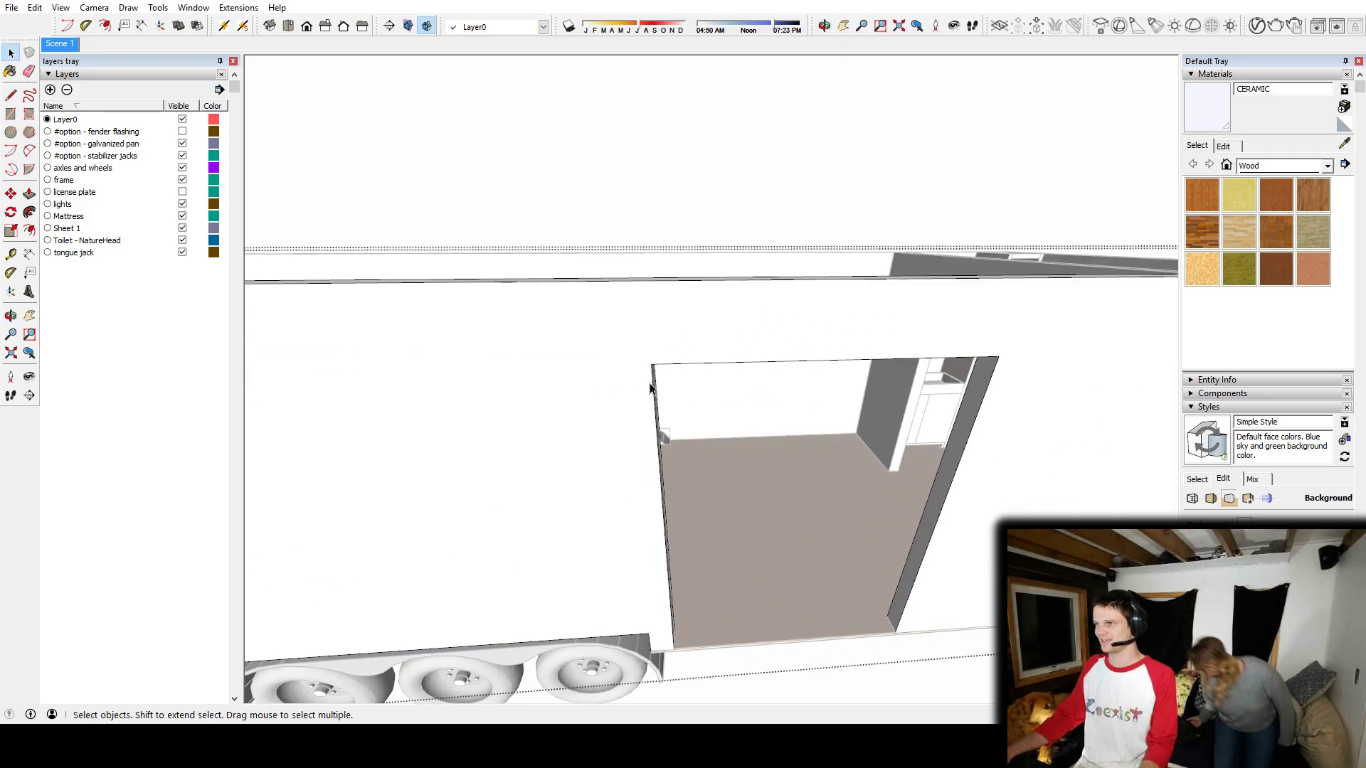
left_click(653, 388)
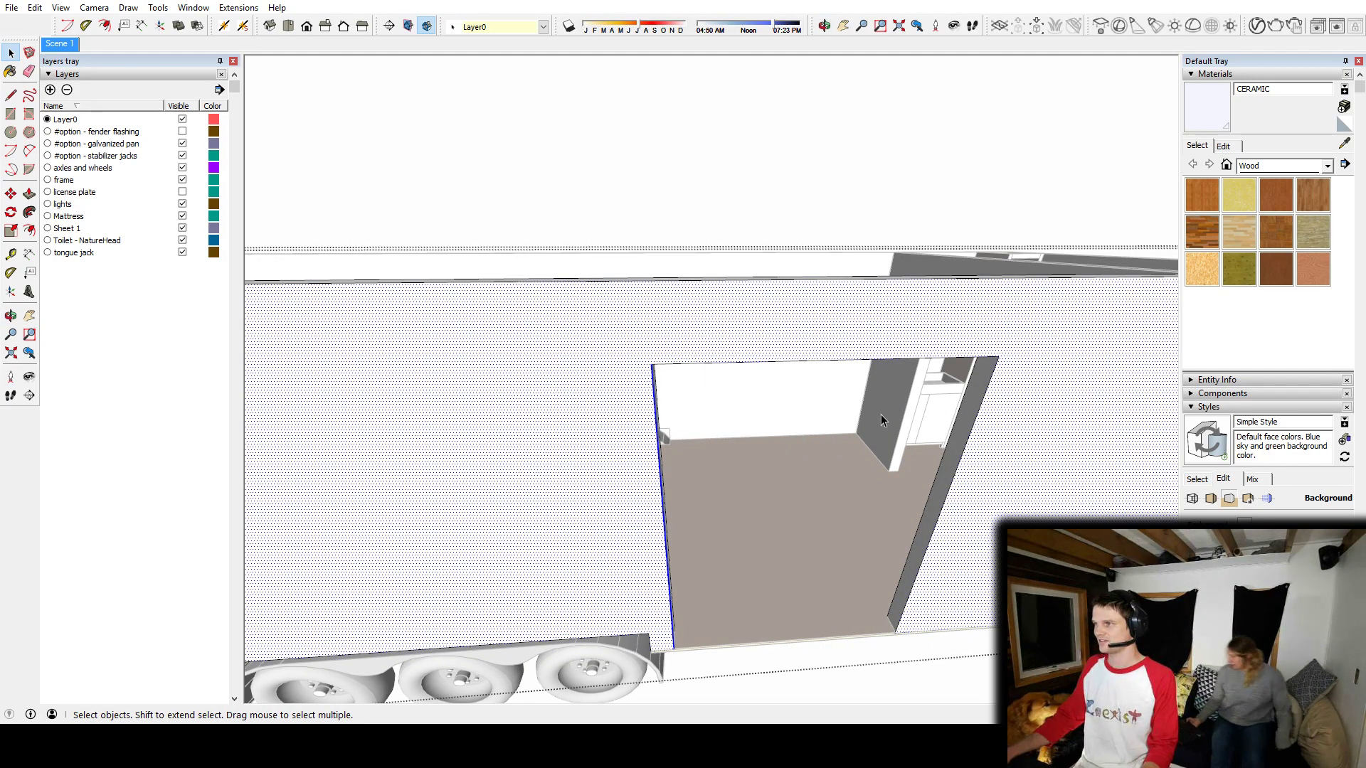
left_click(816, 361, "shift")
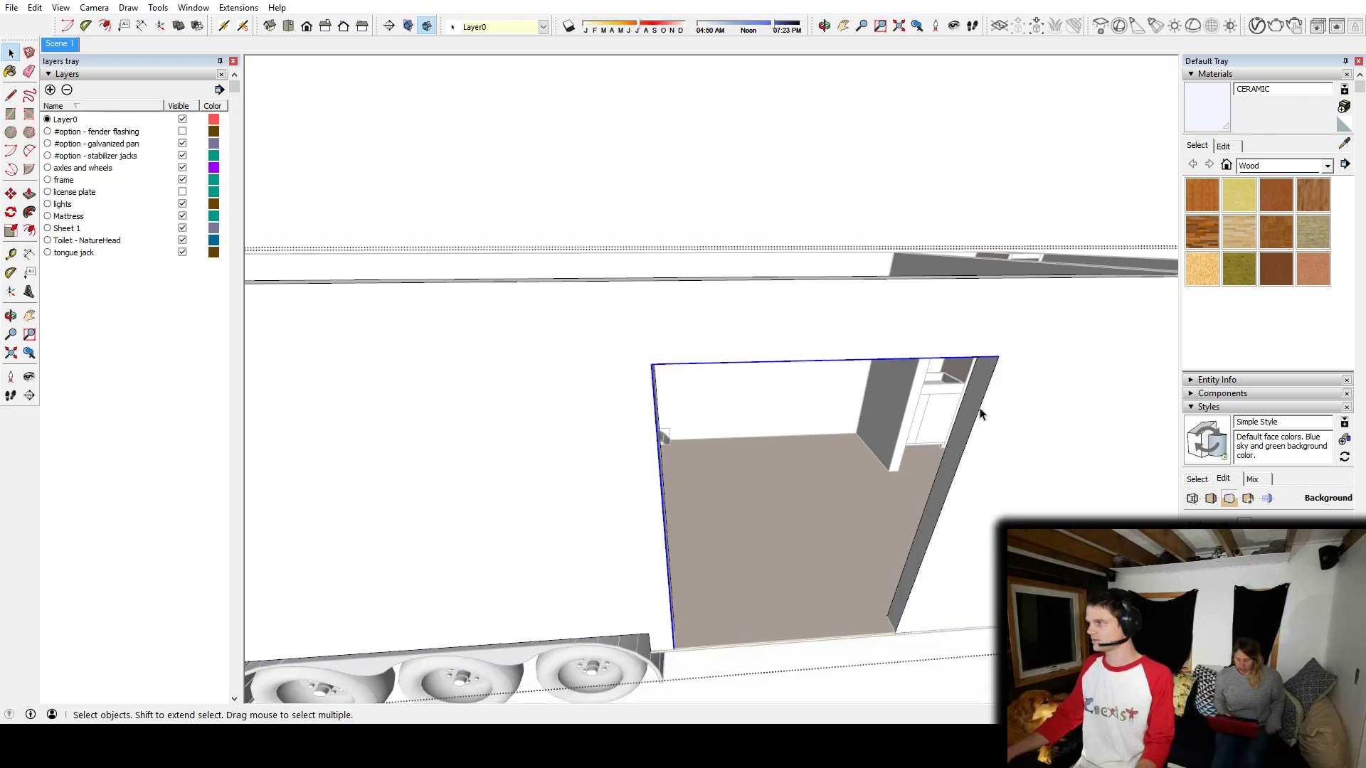
left_click(980, 411, "shift")
middle_click_drag(983, 411, 967, 389)
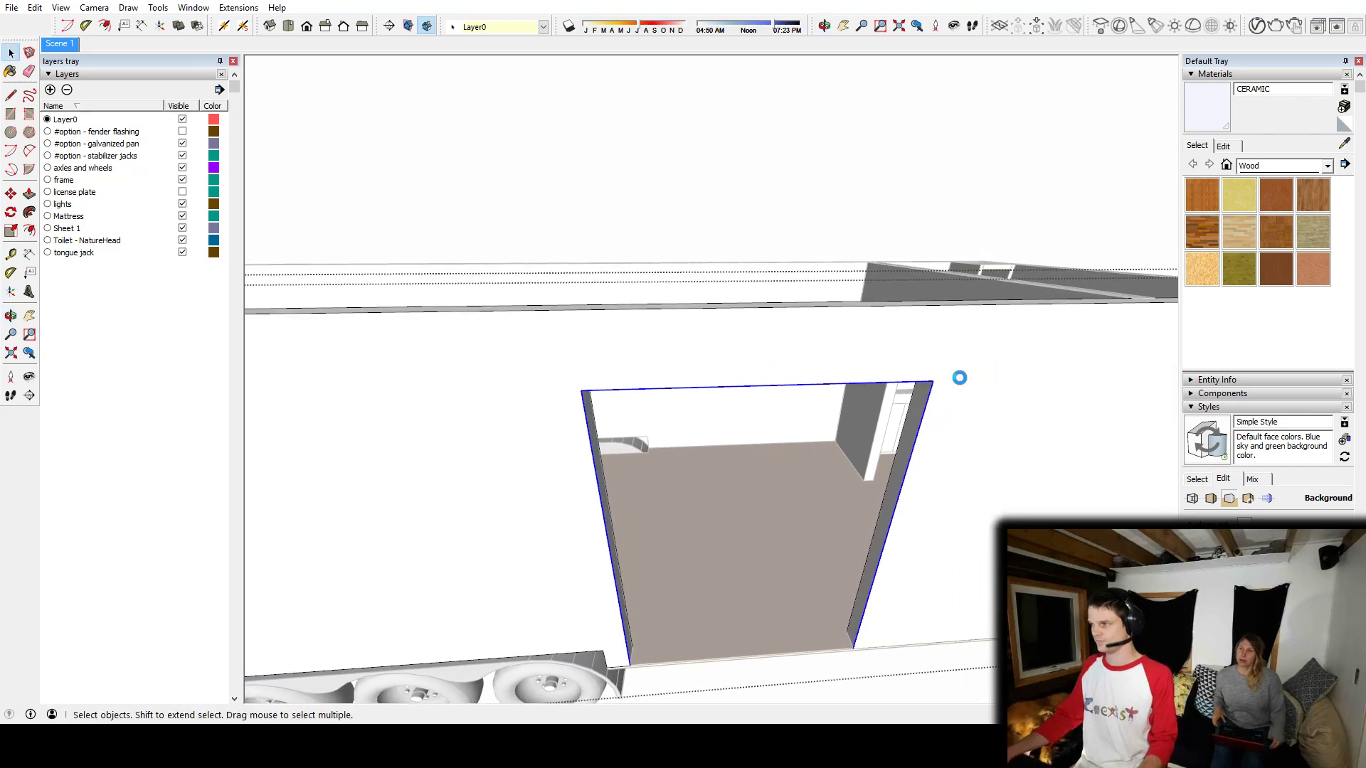
middle_click_drag(678, 368, 660, 542)
scroll(660, 542, "down", 3)
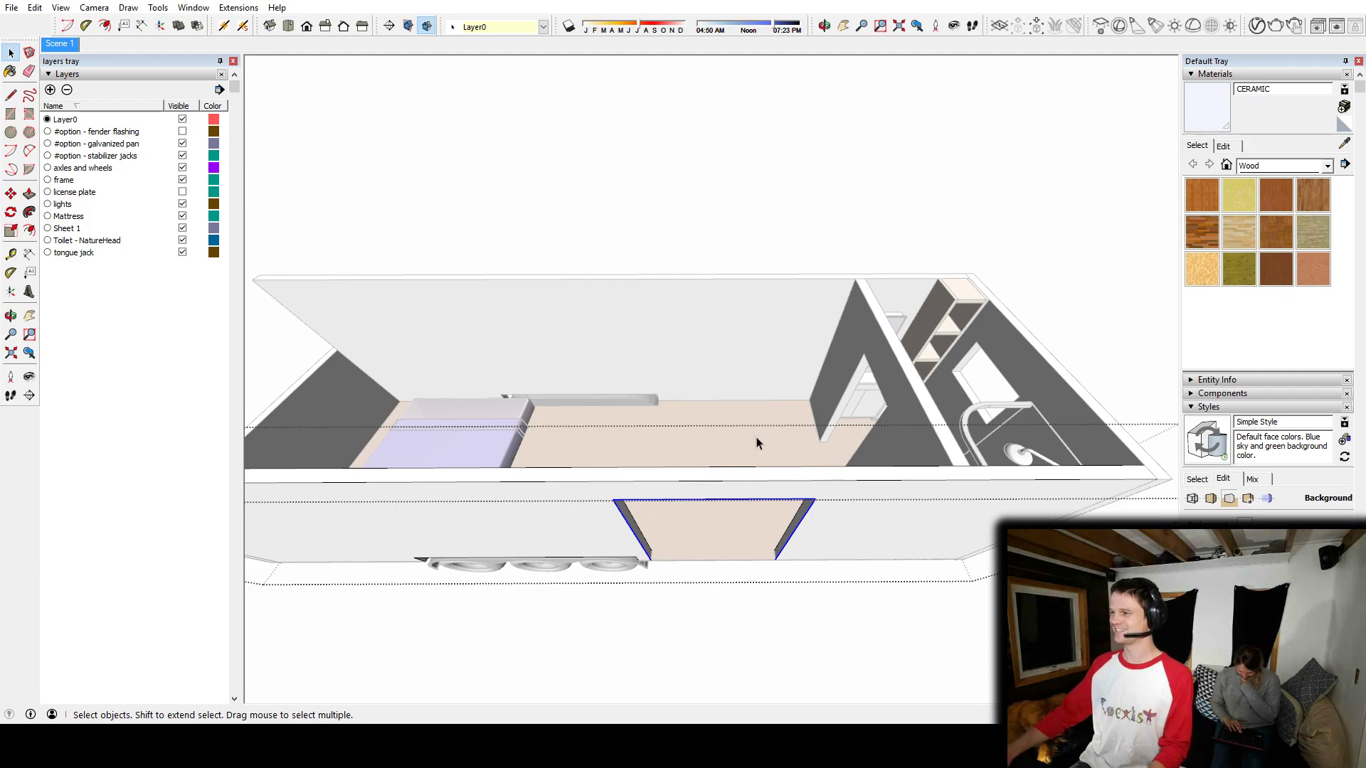
Step: Open the opposite long wall's group for editing and paste the copied opening edges in place
double_click(711, 338)
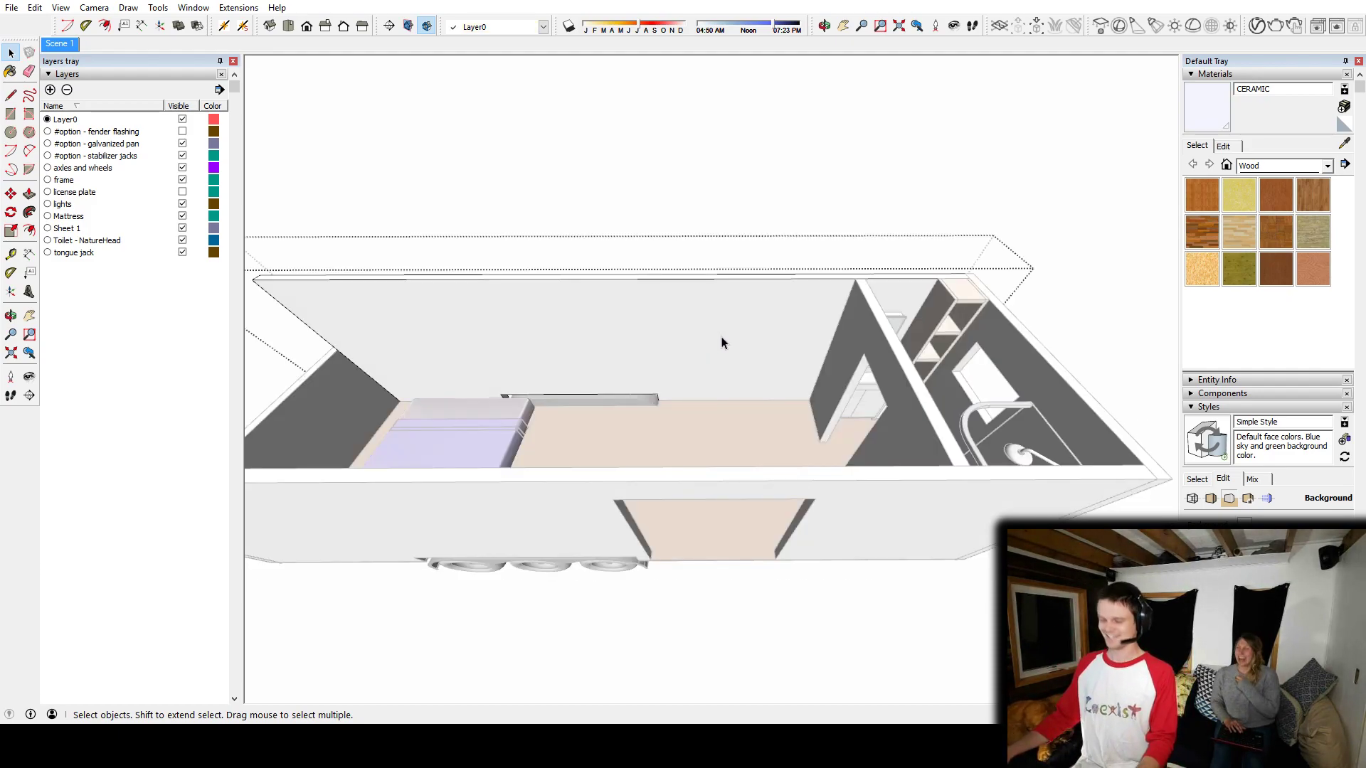
key("ctrl+shift+v")
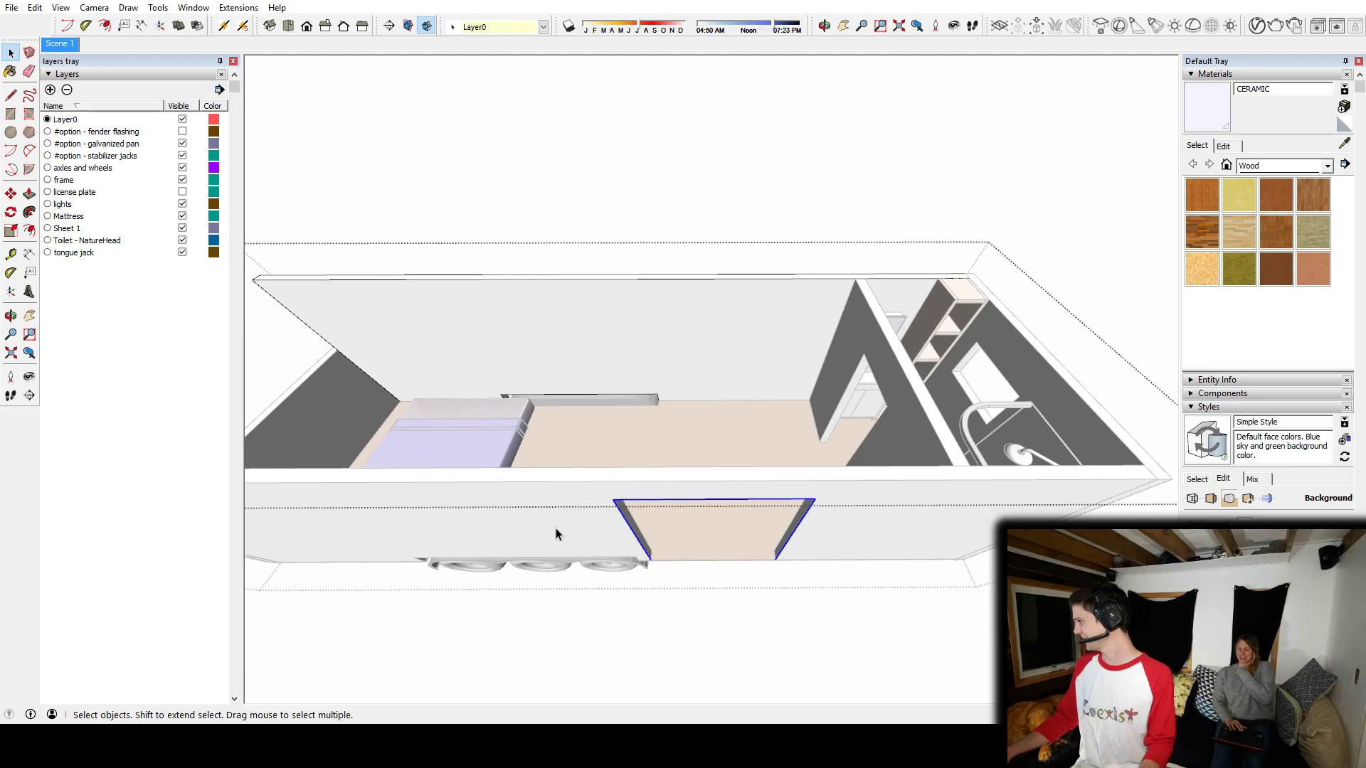
middle_click_drag(555, 532, 527, 450)
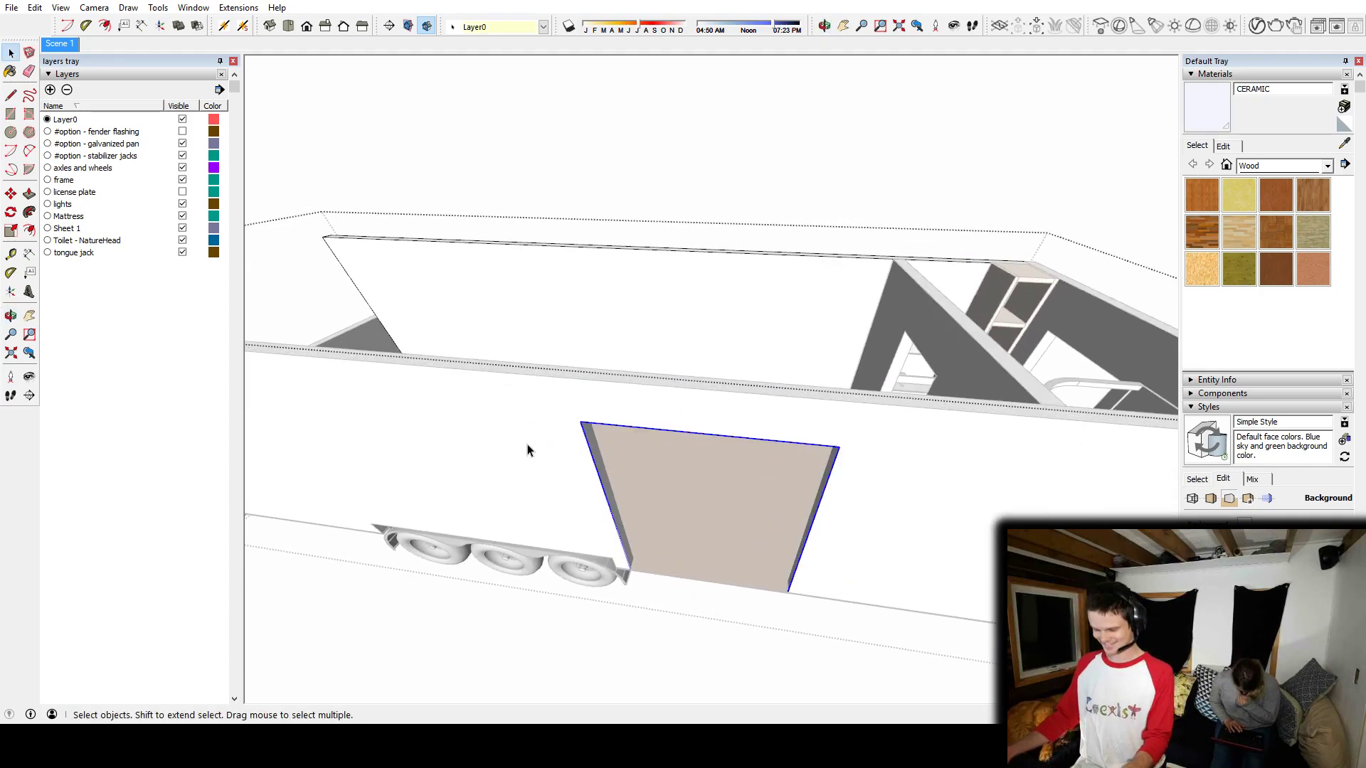
key("m")
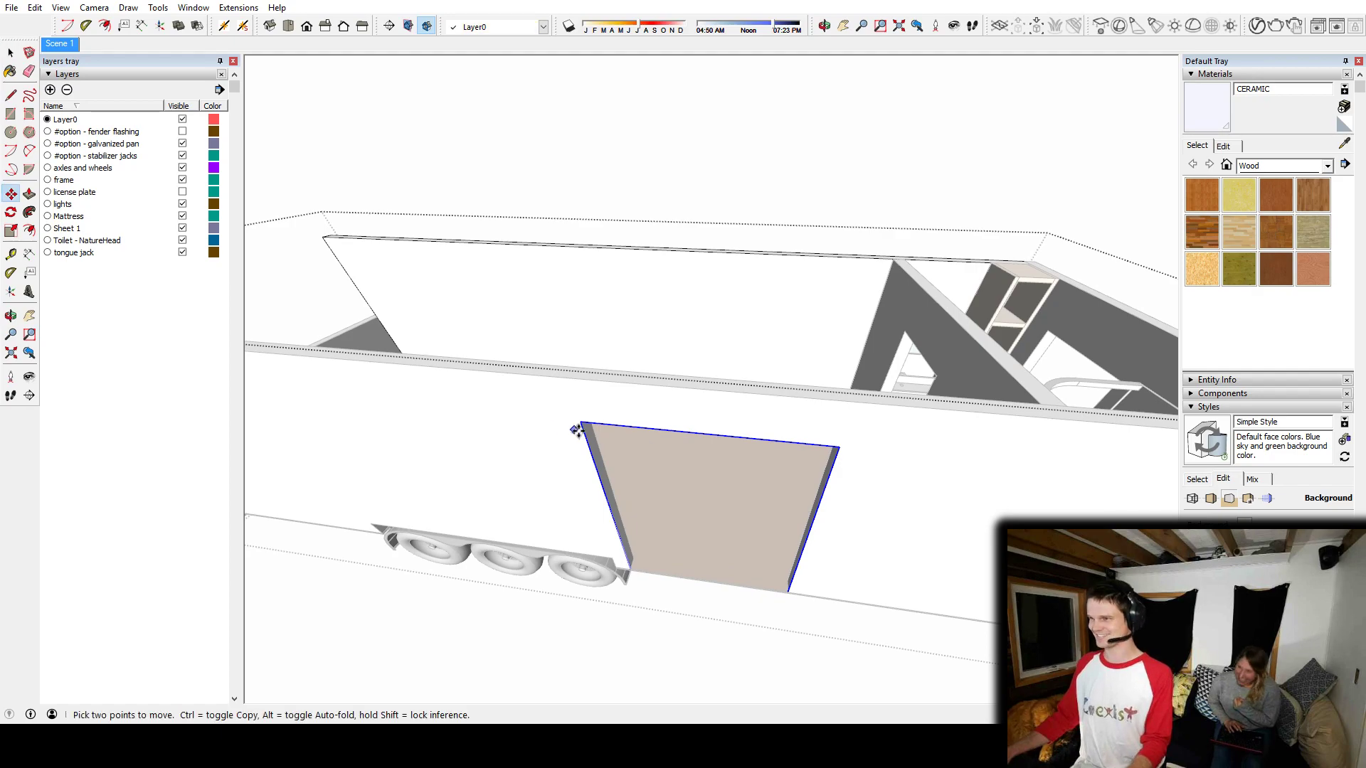
key("space")
key("Escape")
double_click(699, 293)
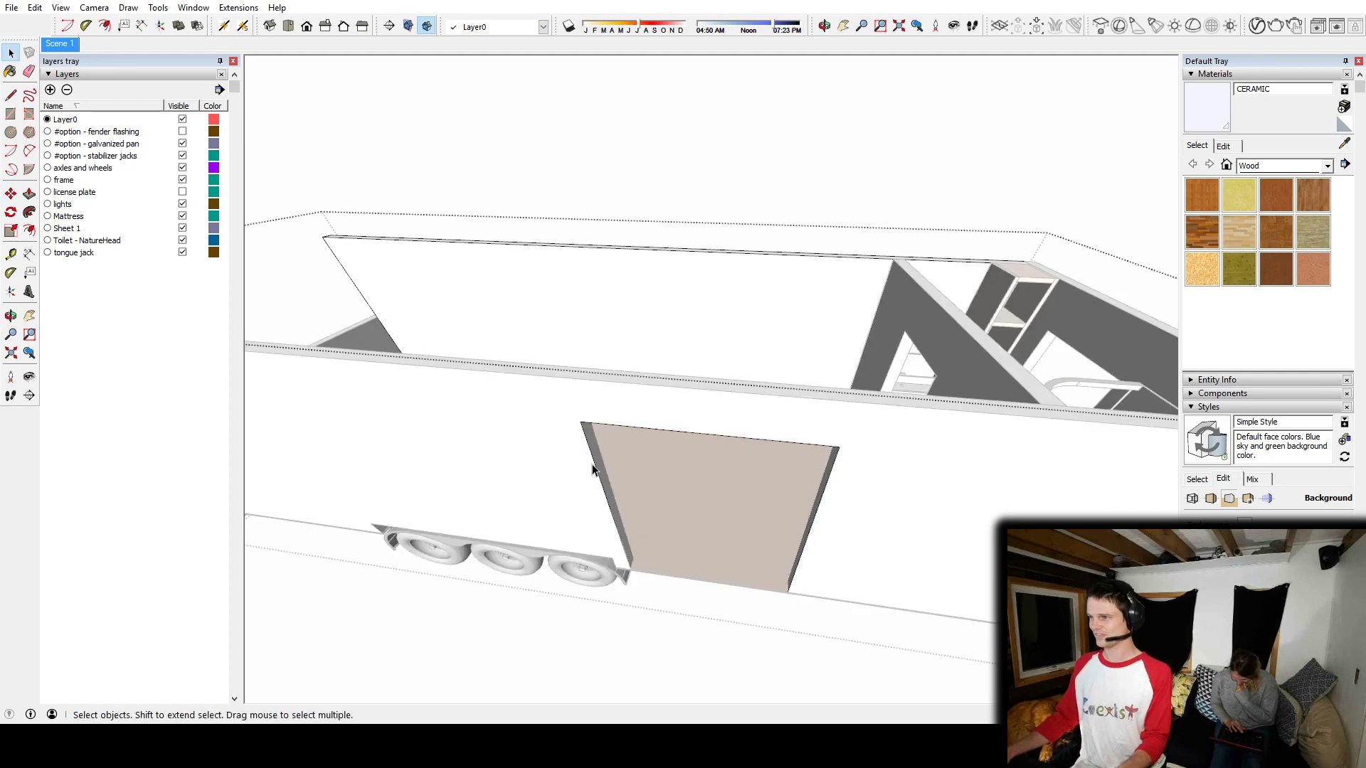
triple_click(584, 432)
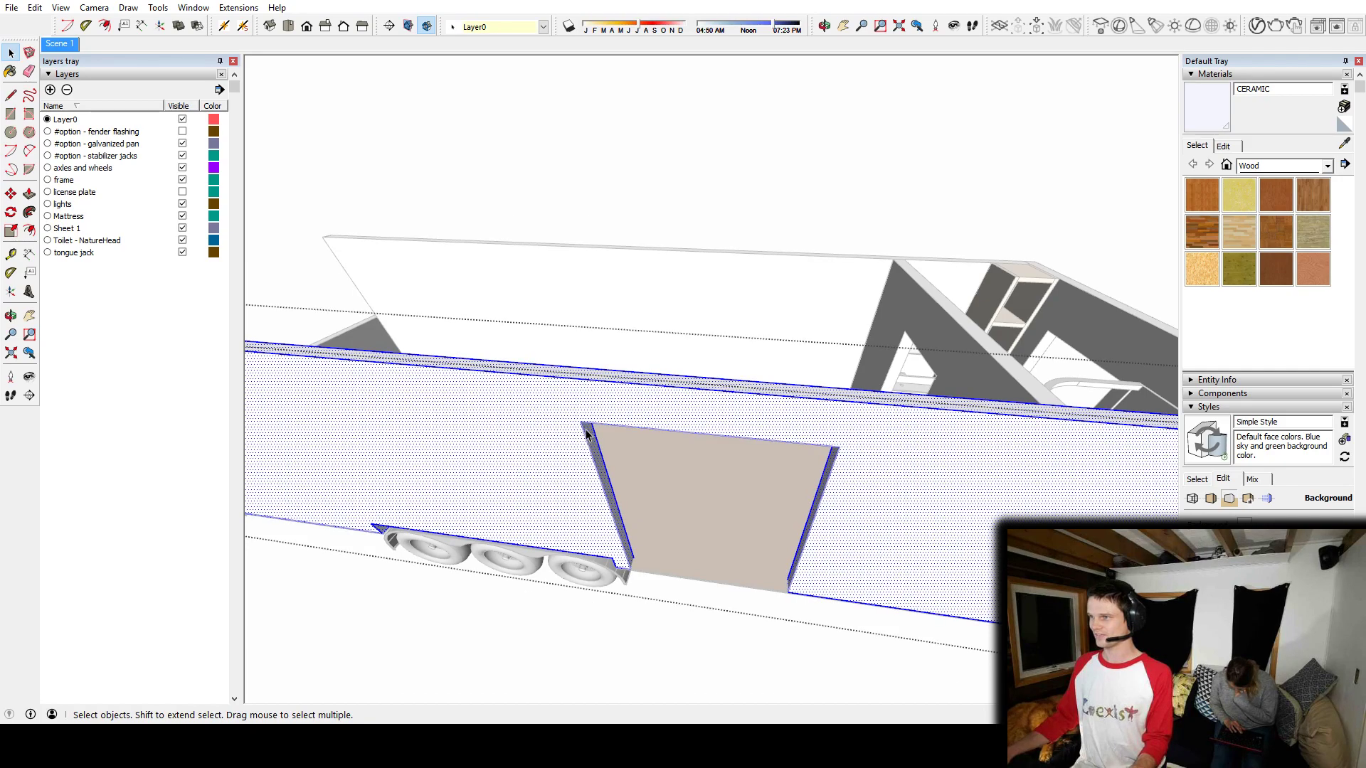
left_click(671, 311)
double_click(671, 310)
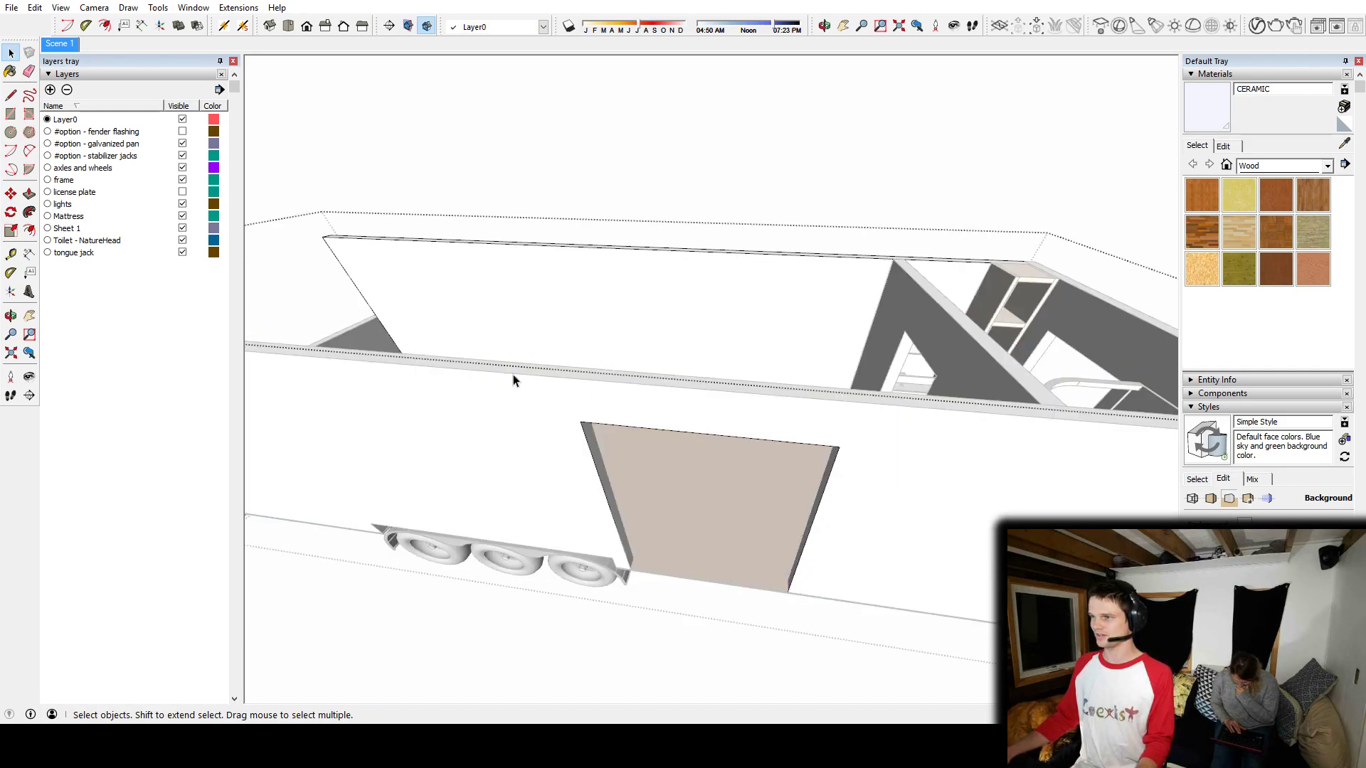
Step: Move the pasted opening outline across the floor onto the inner face of the opposite long wall
middle_click_drag(926, 450, 937, 633)
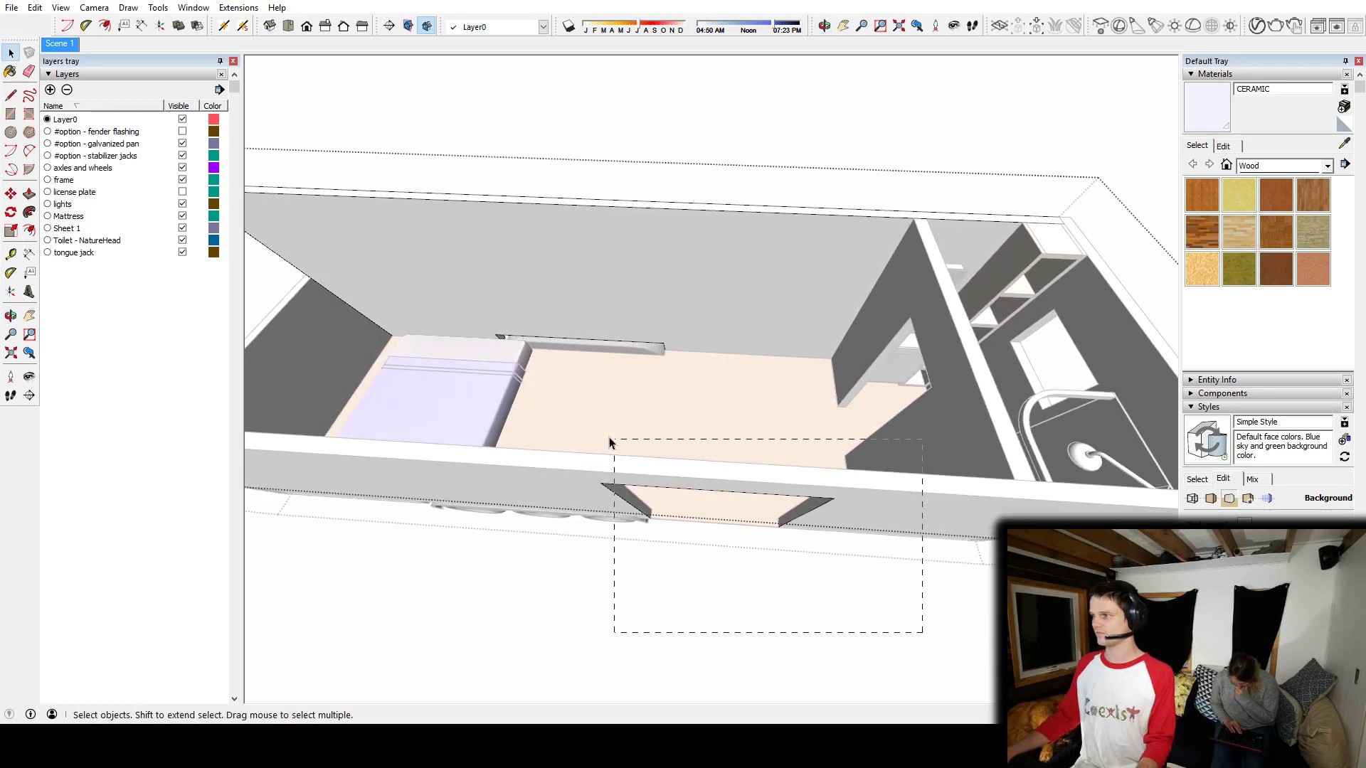
left_click_drag(609, 443, 610, 443)
key("m")
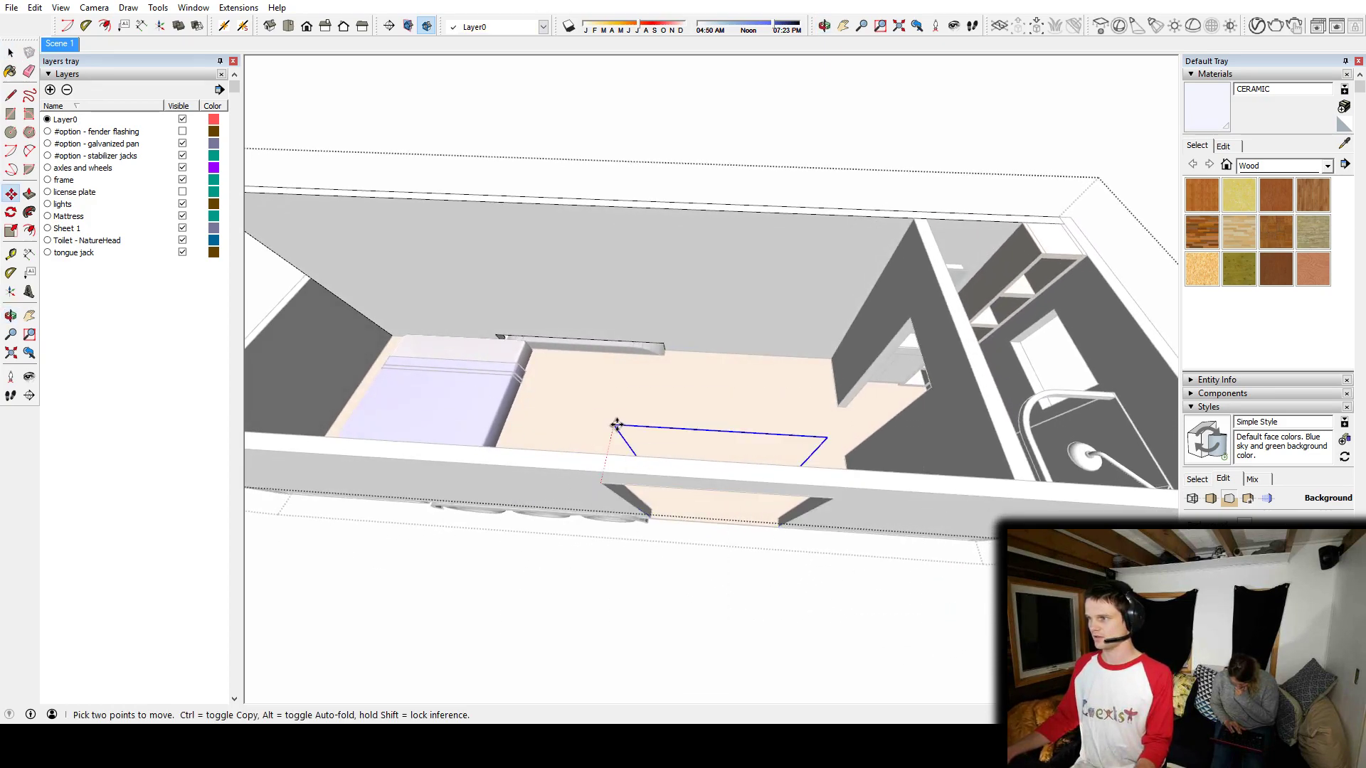
left_click(602, 484)
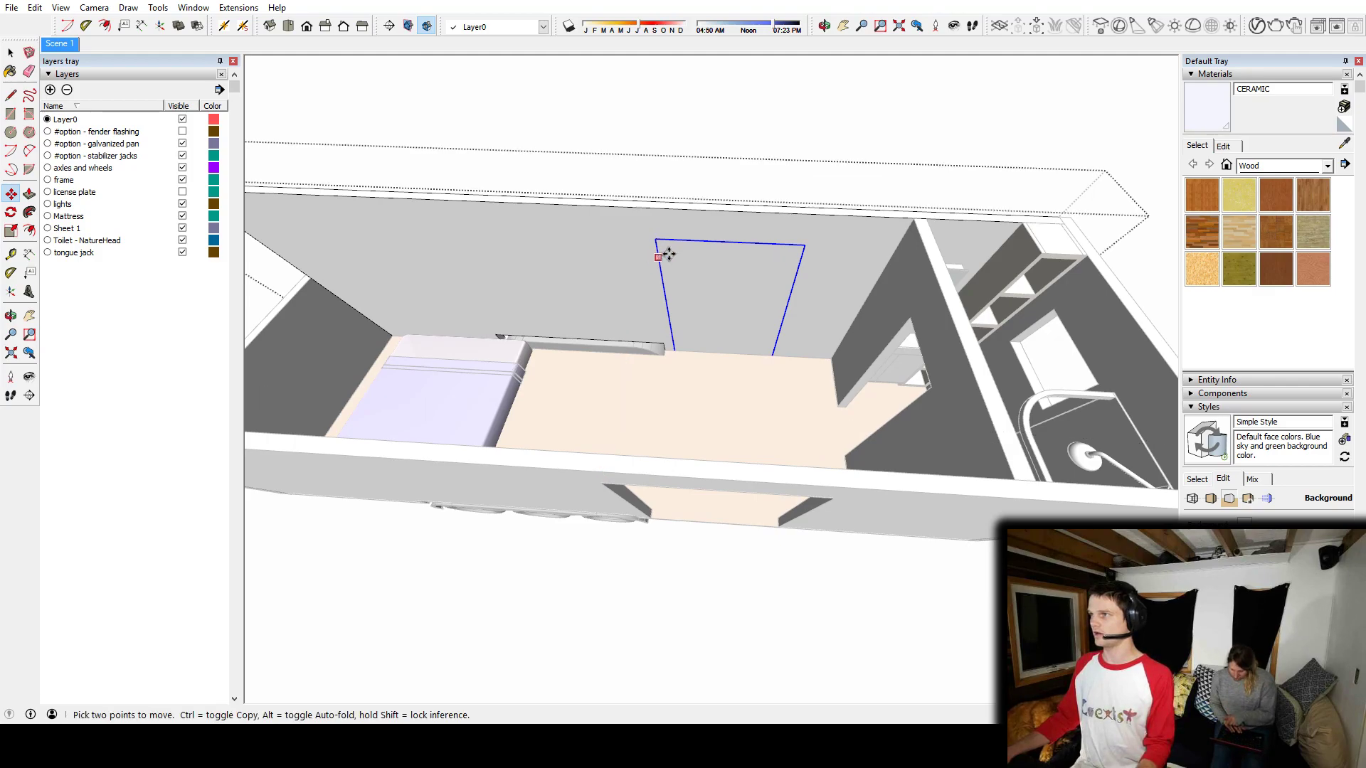
Step: Push the outlined face through the wall's thickness to cut a matching opening, and close the wall group
middle_click_drag(664, 249, 651, 377)
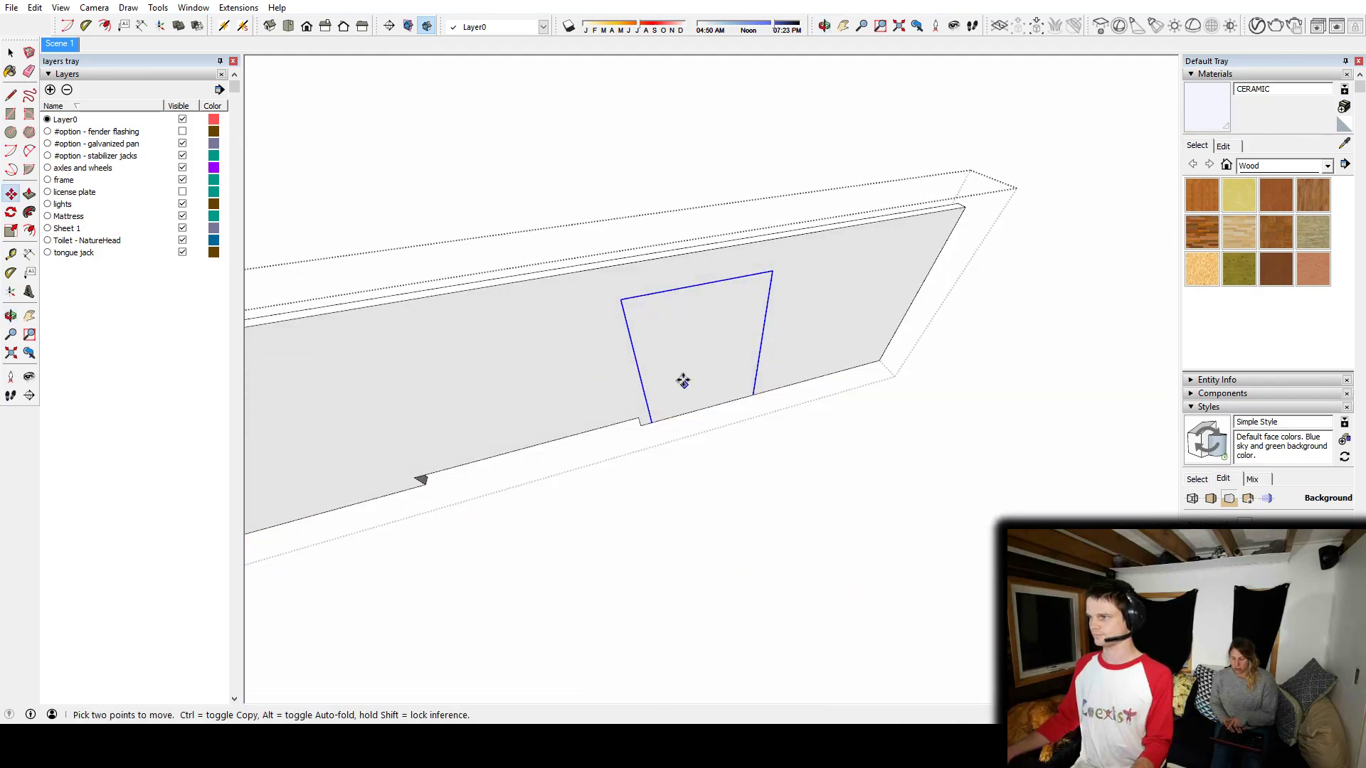
left_click(682, 381)
key("p")
left_click(696, 372)
left_click(696, 360)
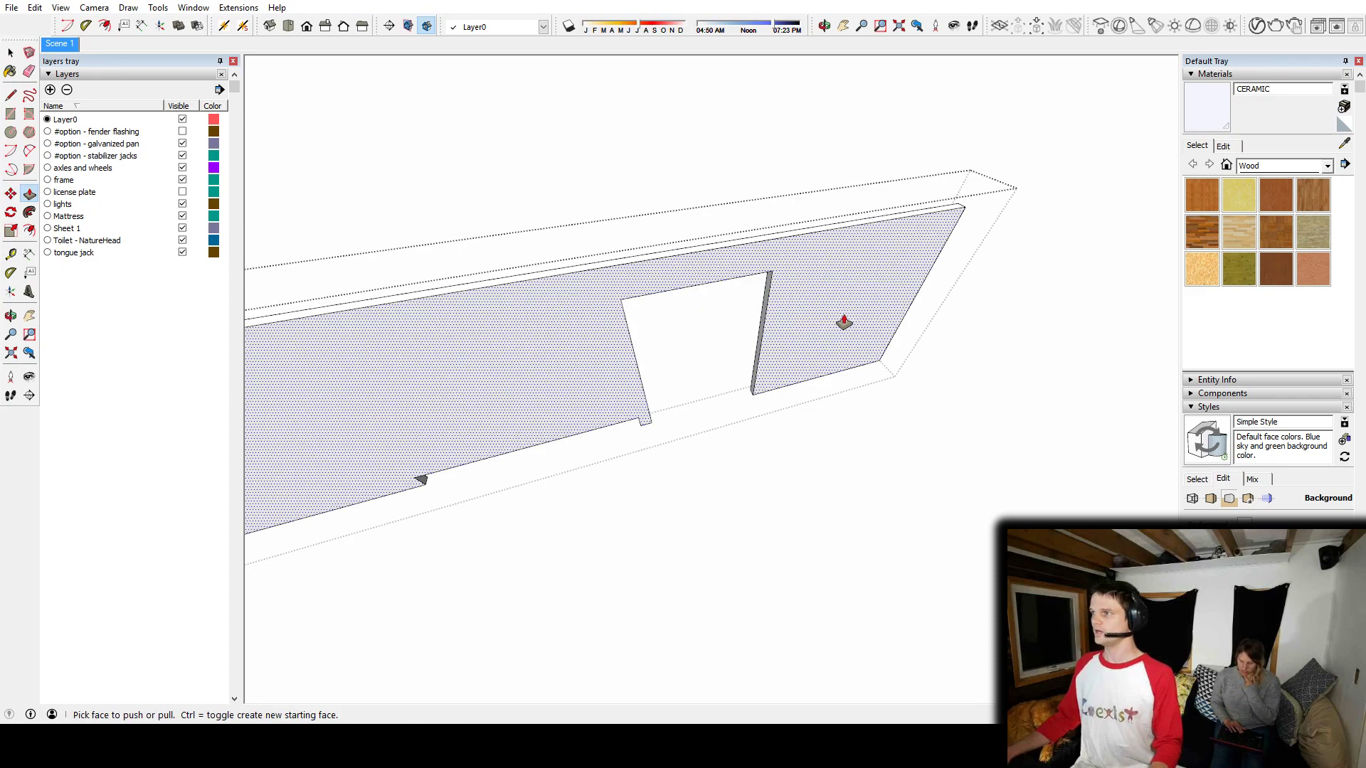
key("space")
key("Escape")
middle_click_drag(845, 322, 869, 223)
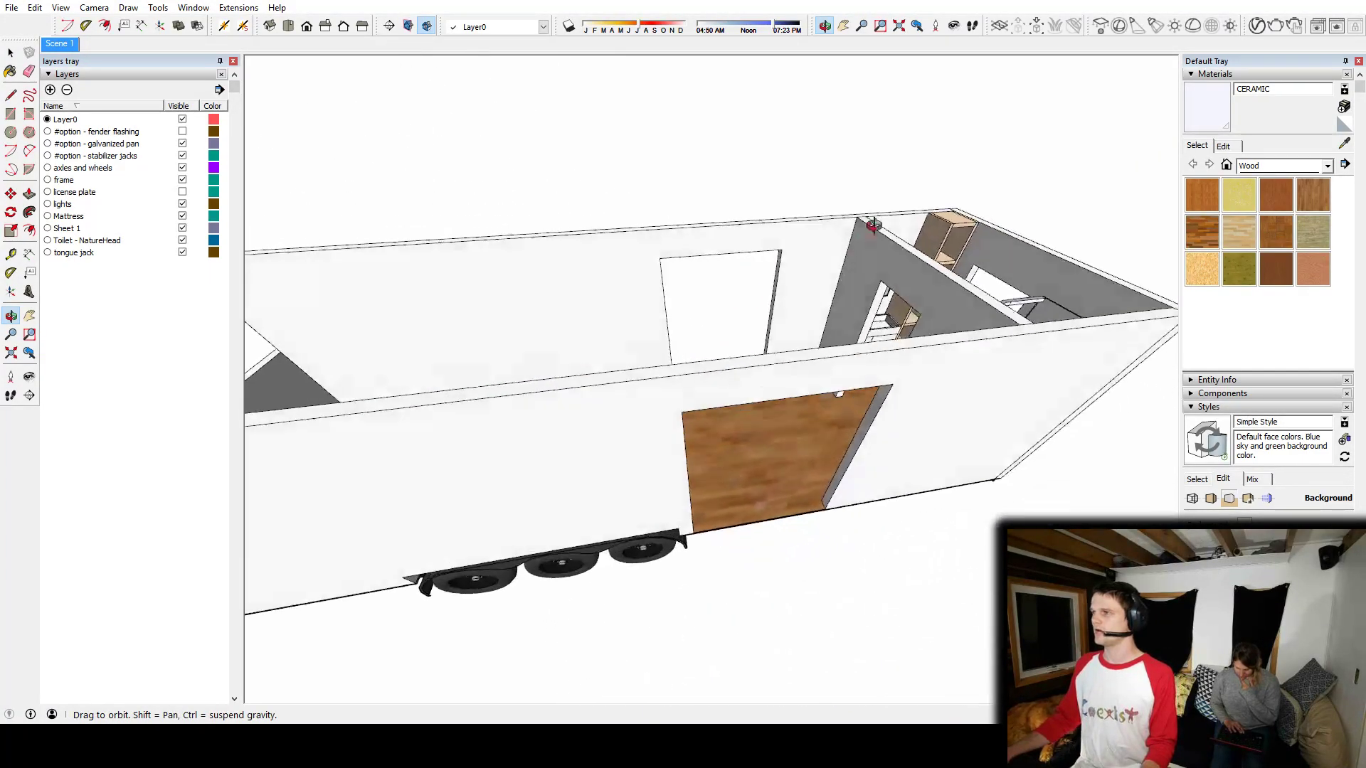
scroll(808, 378, "down", 3)
middle_click_drag(724, 362, 441, 406, "shift")
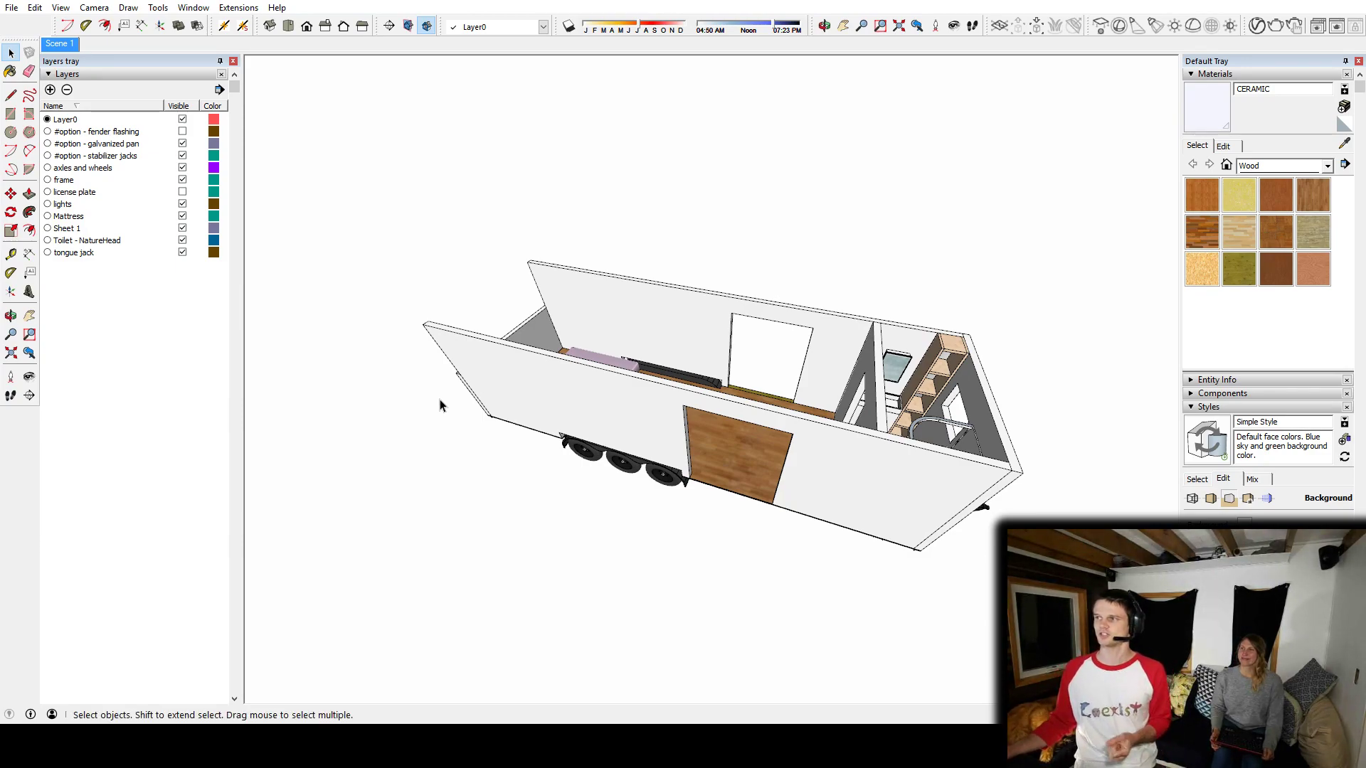
Step: Draw a long rectangle on the ground alongside the entrance side of the trailer
middle_click_drag(432, 404, 649, 405)
mouse_move(554, 453)
middle_mouse_down()
mouse_move(537, 382)
mouse_move(481, 446)
middle_mouse_up()
key("r")
left_click(512, 418)
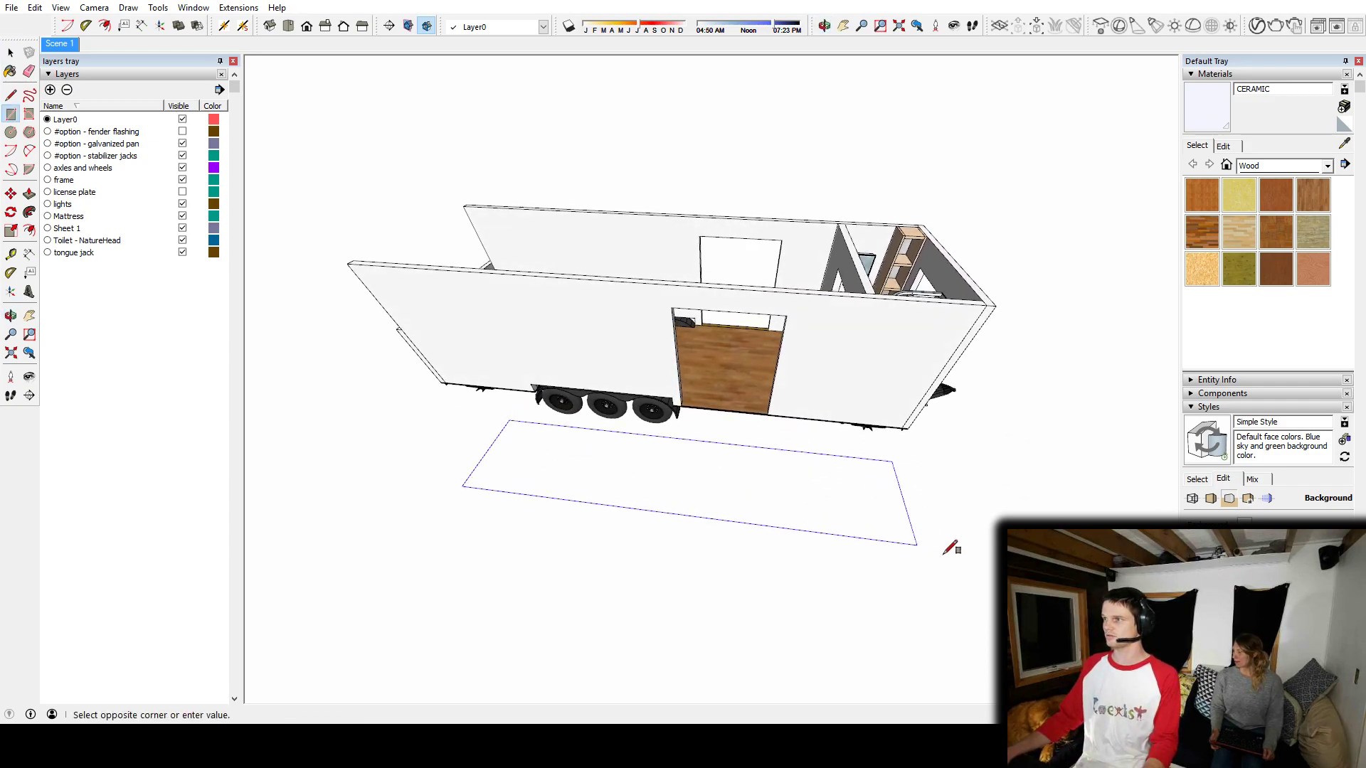
left_click(956, 561)
Step: Extrude the ground rectangle upward into a low platform beside the trailer
key("p")
left_click_drag(924, 534, 738, 444)
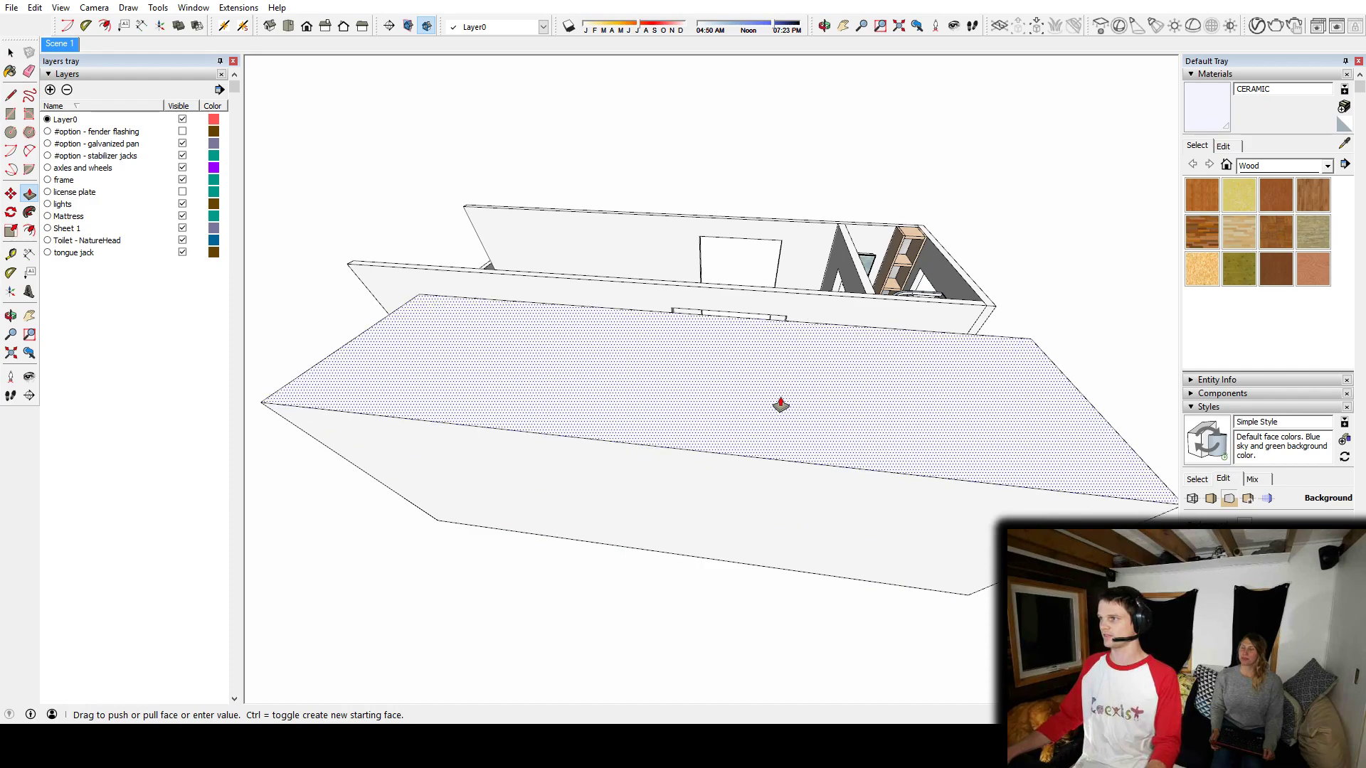
middle_click_drag(781, 406, 569, 582)
middle_click_drag(664, 417, 178, 503)
mouse_move(768, 478)
middle_mouse_down("shift")
mouse_move(573, 491)
mouse_move(752, 471)
middle_mouse_up("shift")
left_click(573, 492)
Step: Select the whole platform and place a copy of it along the opposite side of the trailer
key("space")
triple_click(672, 541)
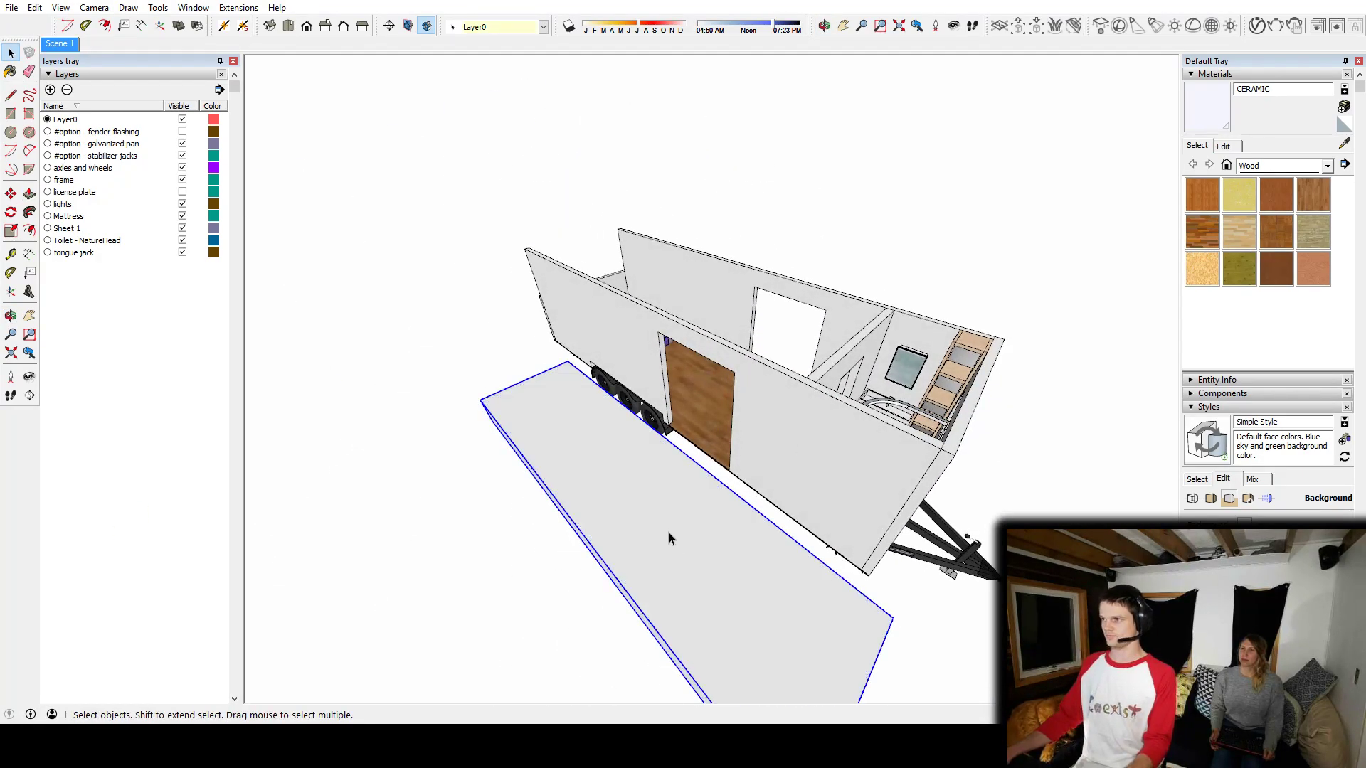
key("m")
key("ctrl")
left_click(666, 524)
middle_click_drag(960, 346, 780, 326)
left_click(862, 459)
middle_click_drag(705, 439, 720, 320)
middle_click_drag(729, 426, 813, 409)
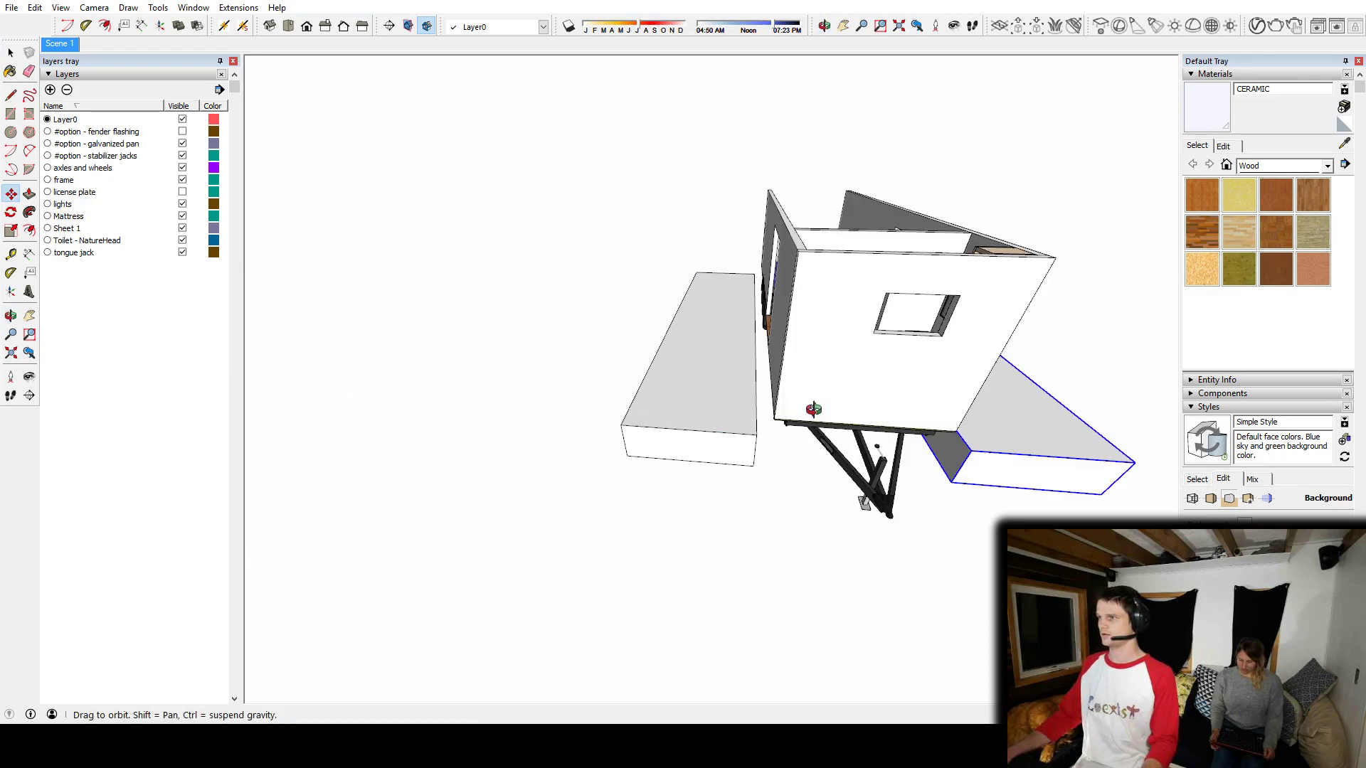
Step: Move the original platform up against the entrance side of the trailer and clear the selection
key("space")
left_click(698, 408)
key("m")
middle_click_drag(676, 413, 957, 423)
key("space")
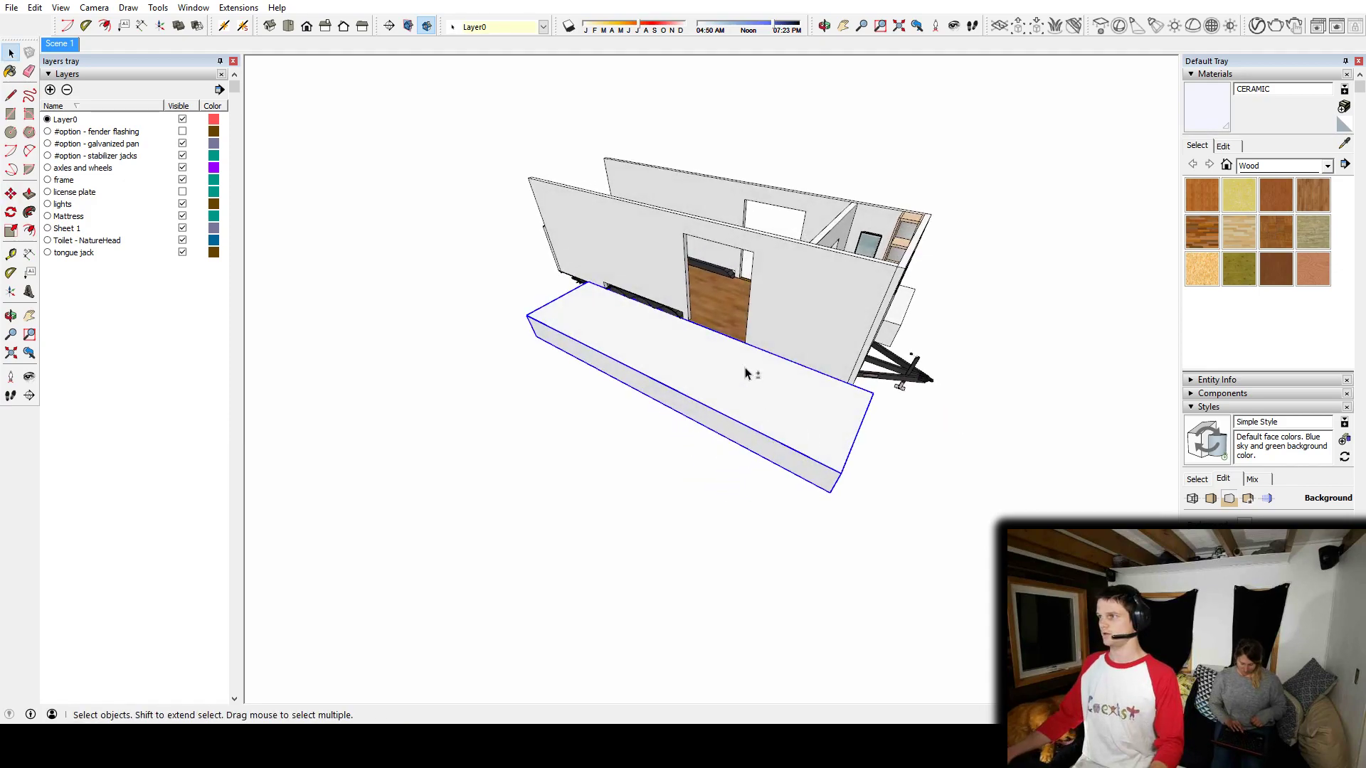
key("ctrl+t")
Step: Examine the side platforms, the two facing openings and the interior between the bed and bathroom from several angles
middle_click_drag(750, 372, 871, 313)
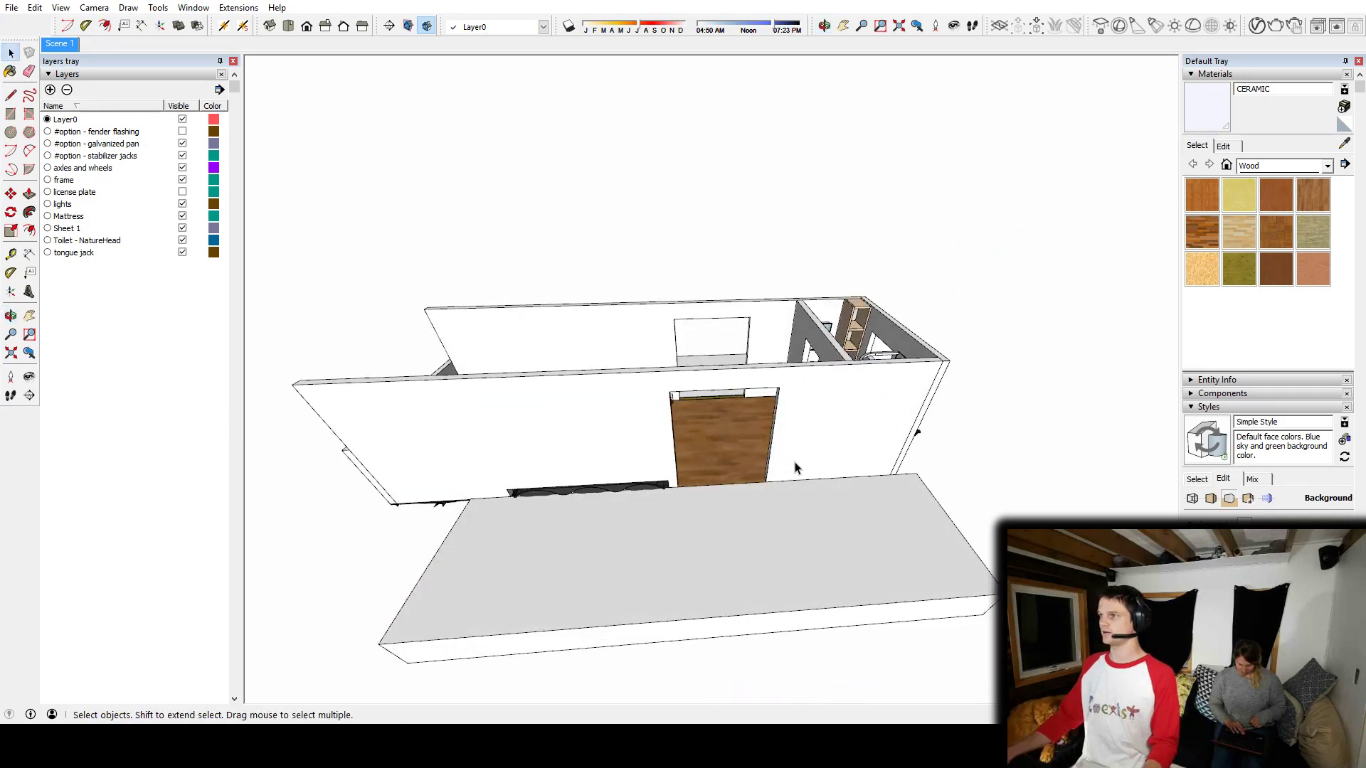
middle_click_drag(799, 468, 749, 473)
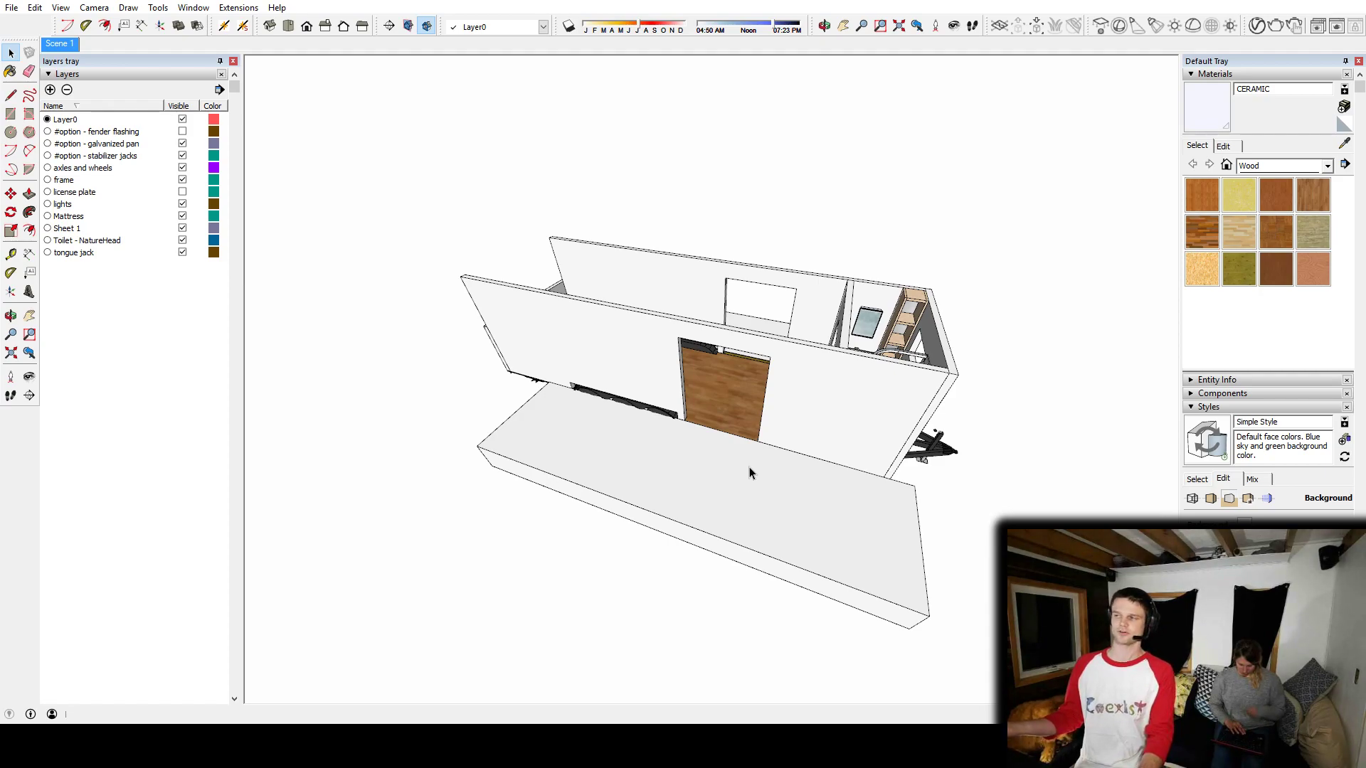
middle_click_drag(665, 483, 652, 493)
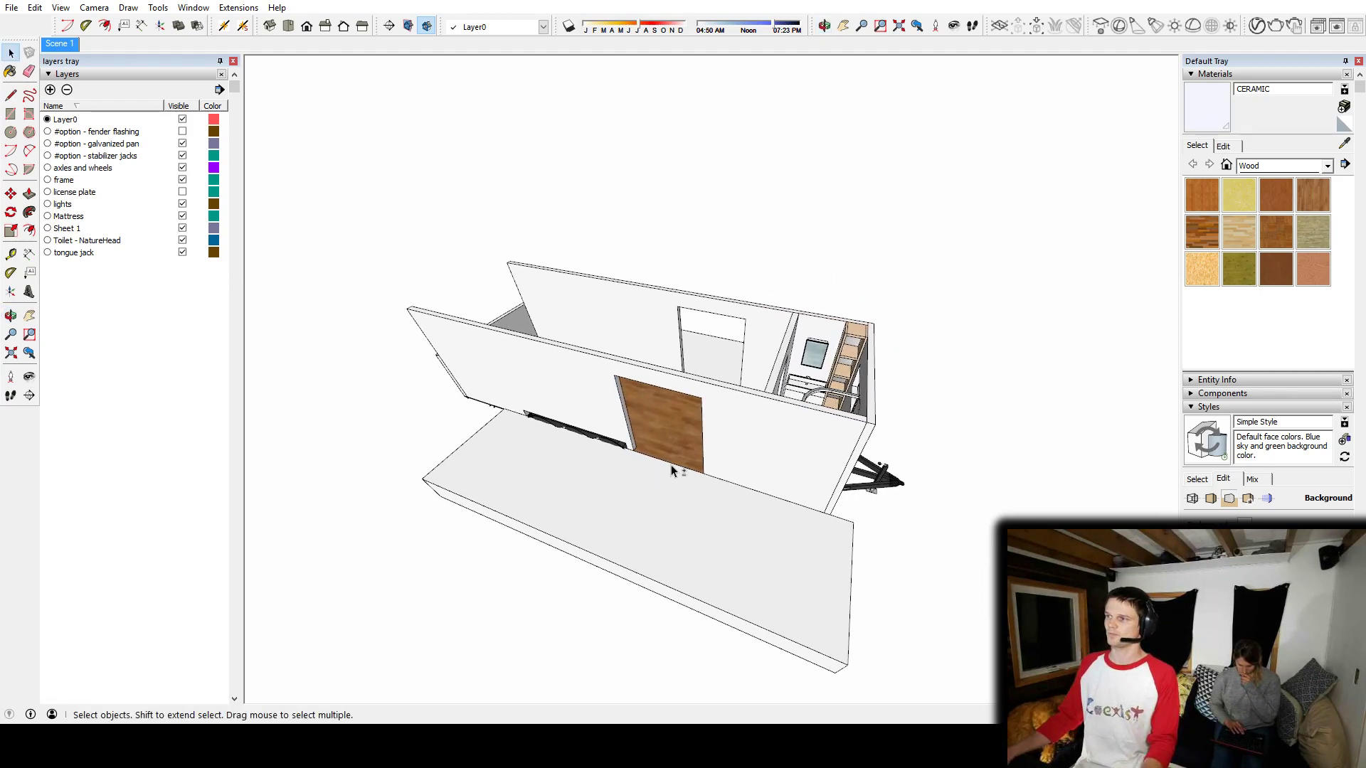
middle_click_drag(664, 441, 528, 455, "shift")
middle_click_drag(688, 449, 360, 426)
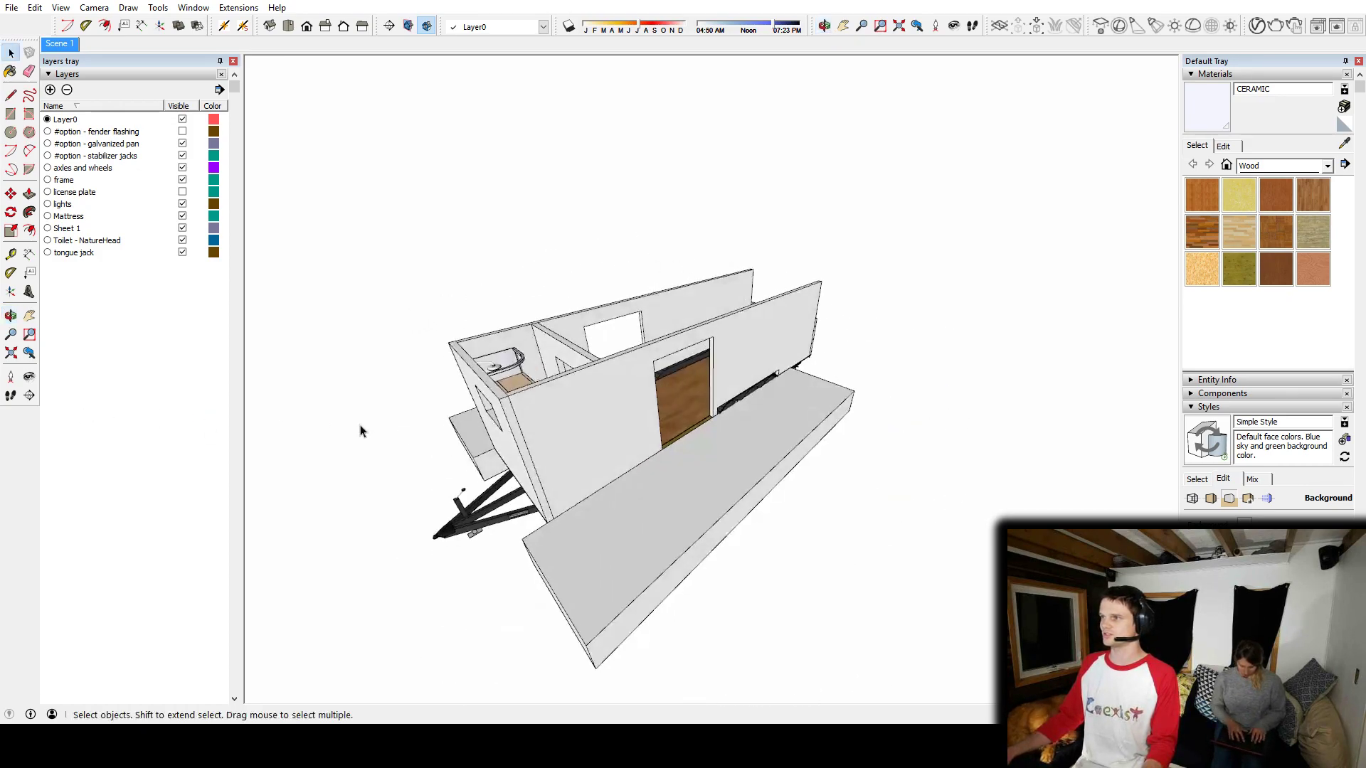
middle_click_drag(688, 441, 750, 468)
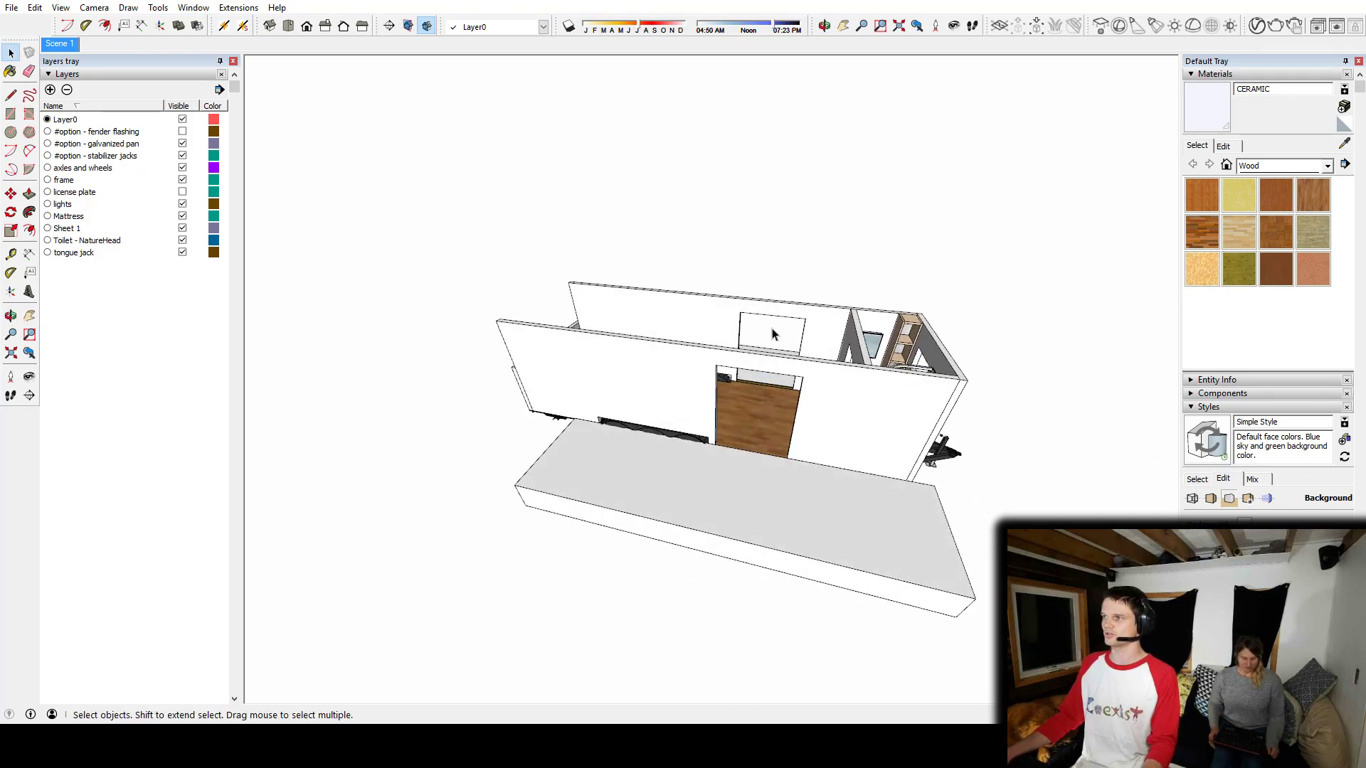
middle_click_drag(815, 424, 451, 543)
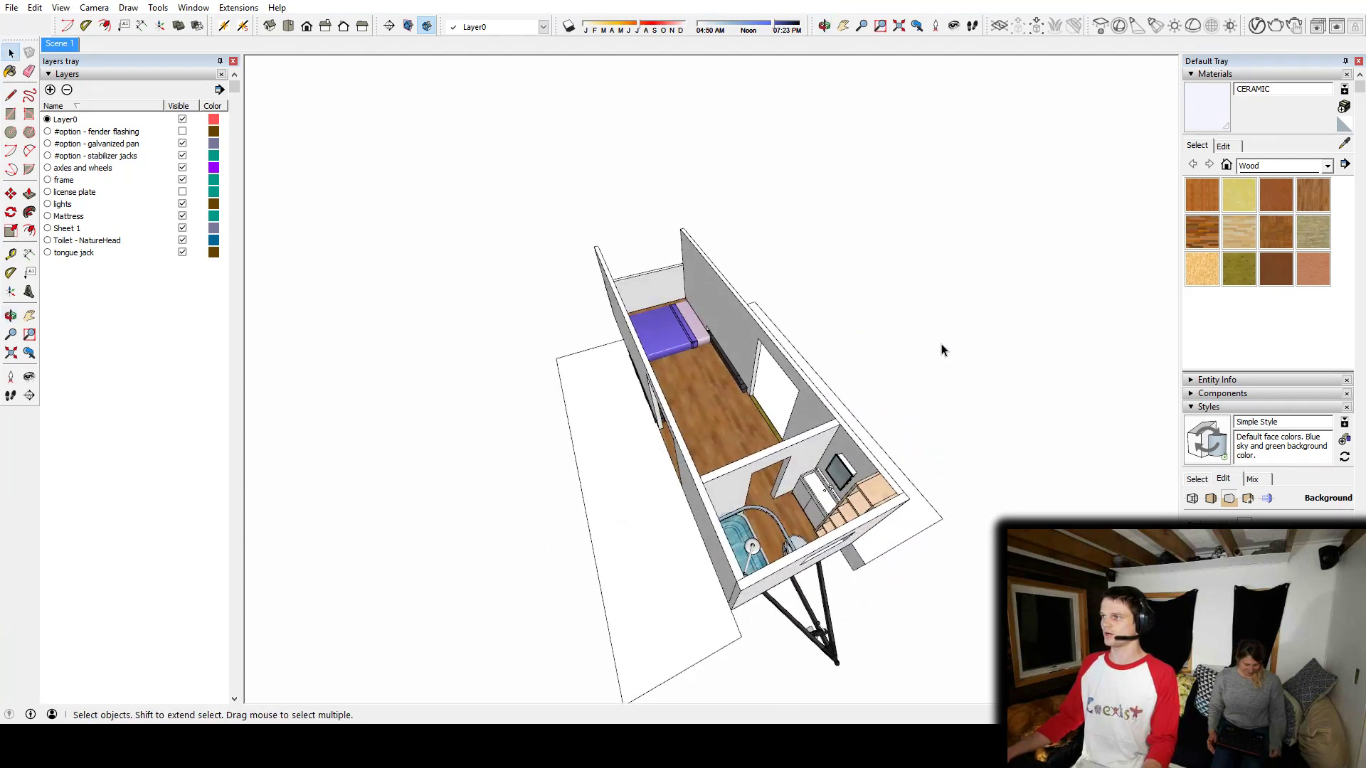
middle_click_drag(597, 488, 932, 462)
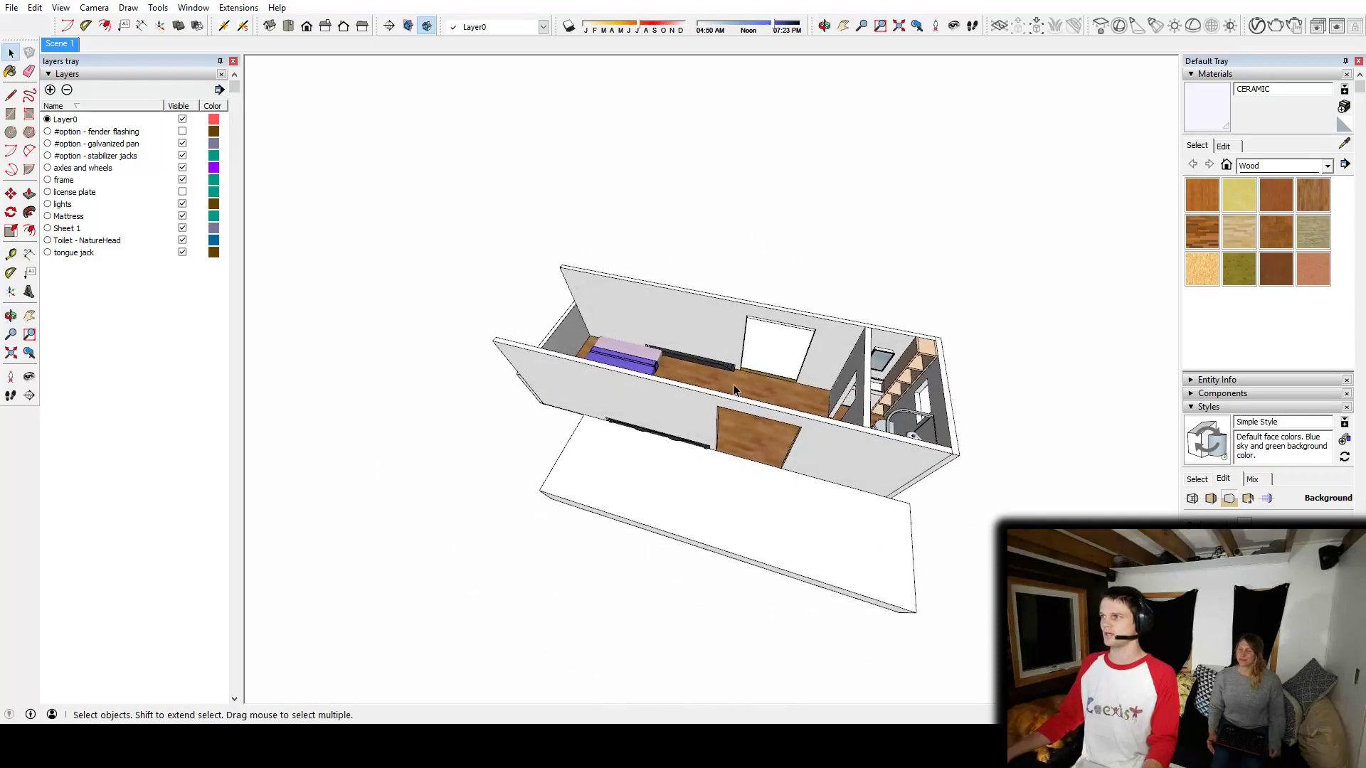
scroll(744, 364, "up", 5)
middle_click_drag(740, 349, 803, 488)
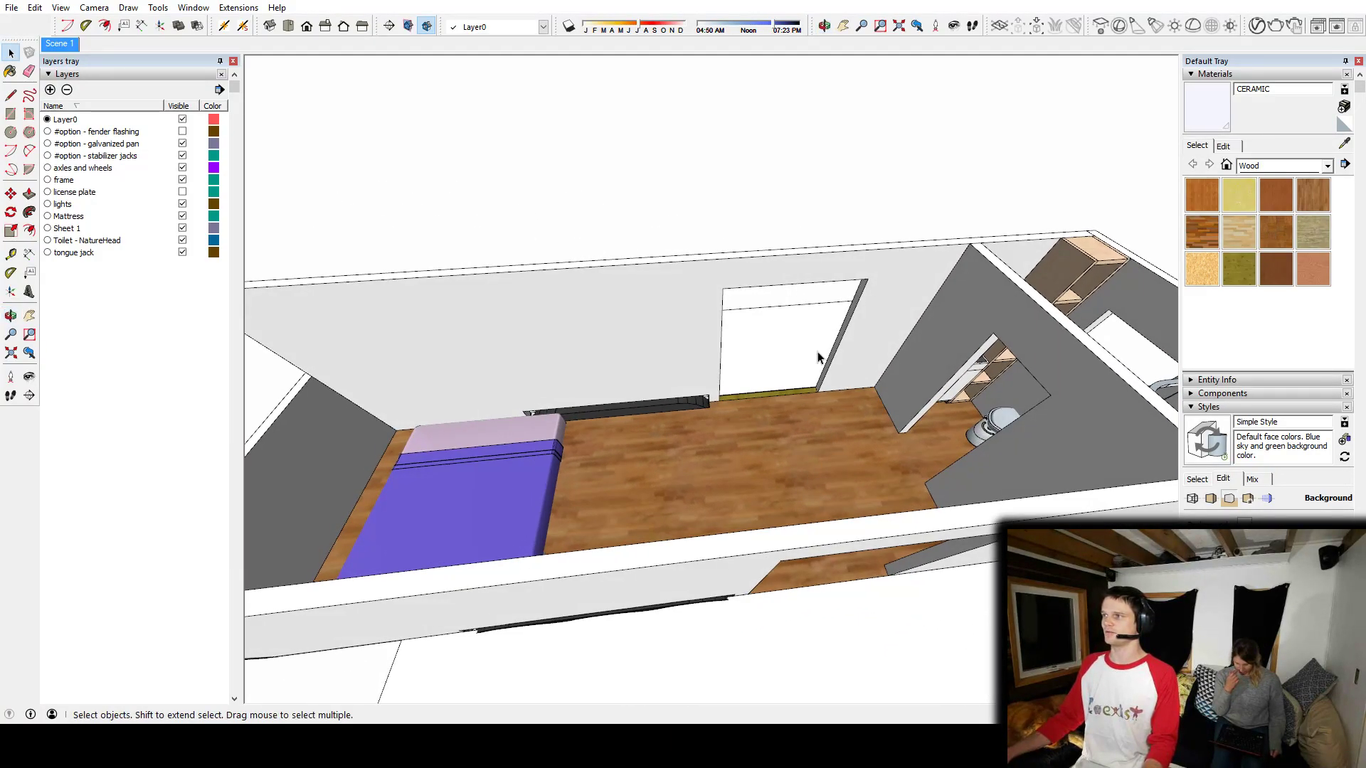
middle_click_drag(872, 310, 750, 336)
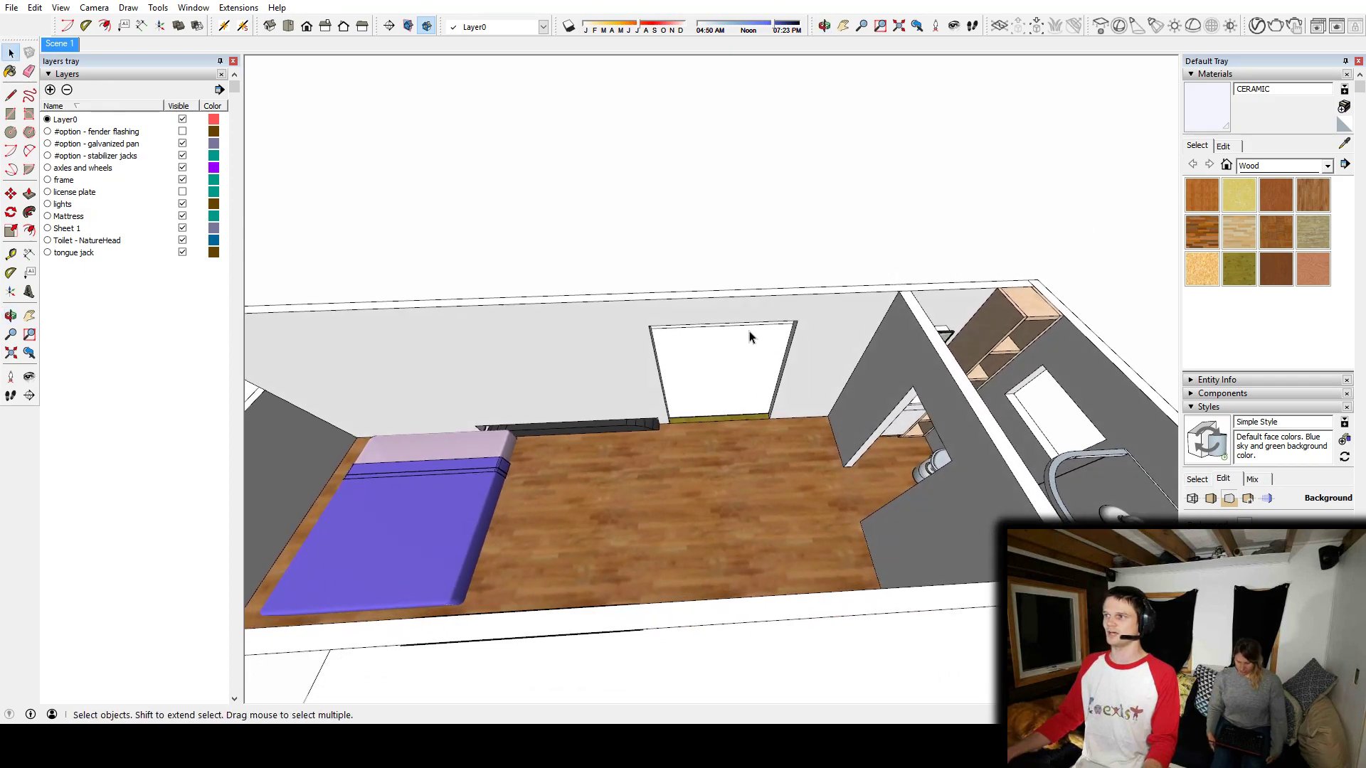
Step: Examine the interior, the two facing wall openings and the bathroom doorway from several angles
middle_click_drag(774, 464, 727, 455)
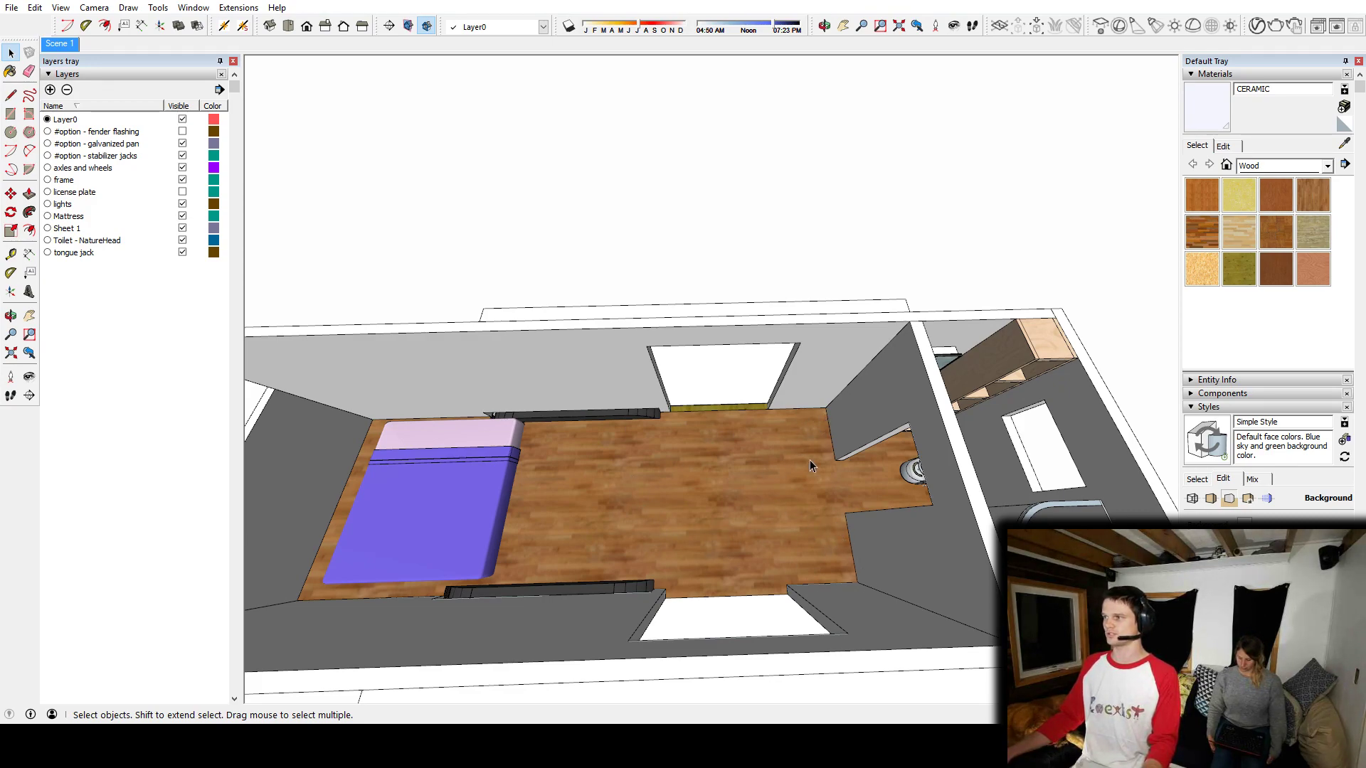
middle_click_drag(809, 459, 763, 426)
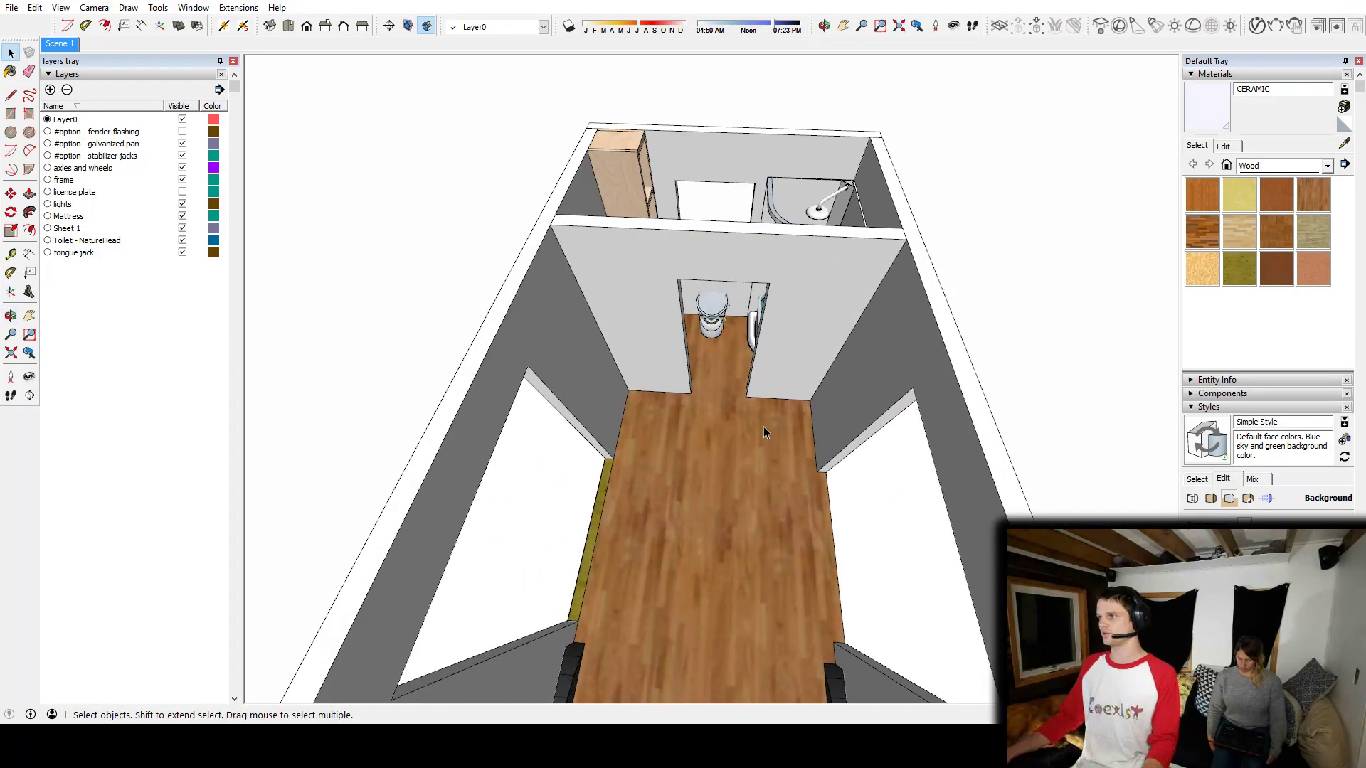
scroll(782, 391, "up", 3)
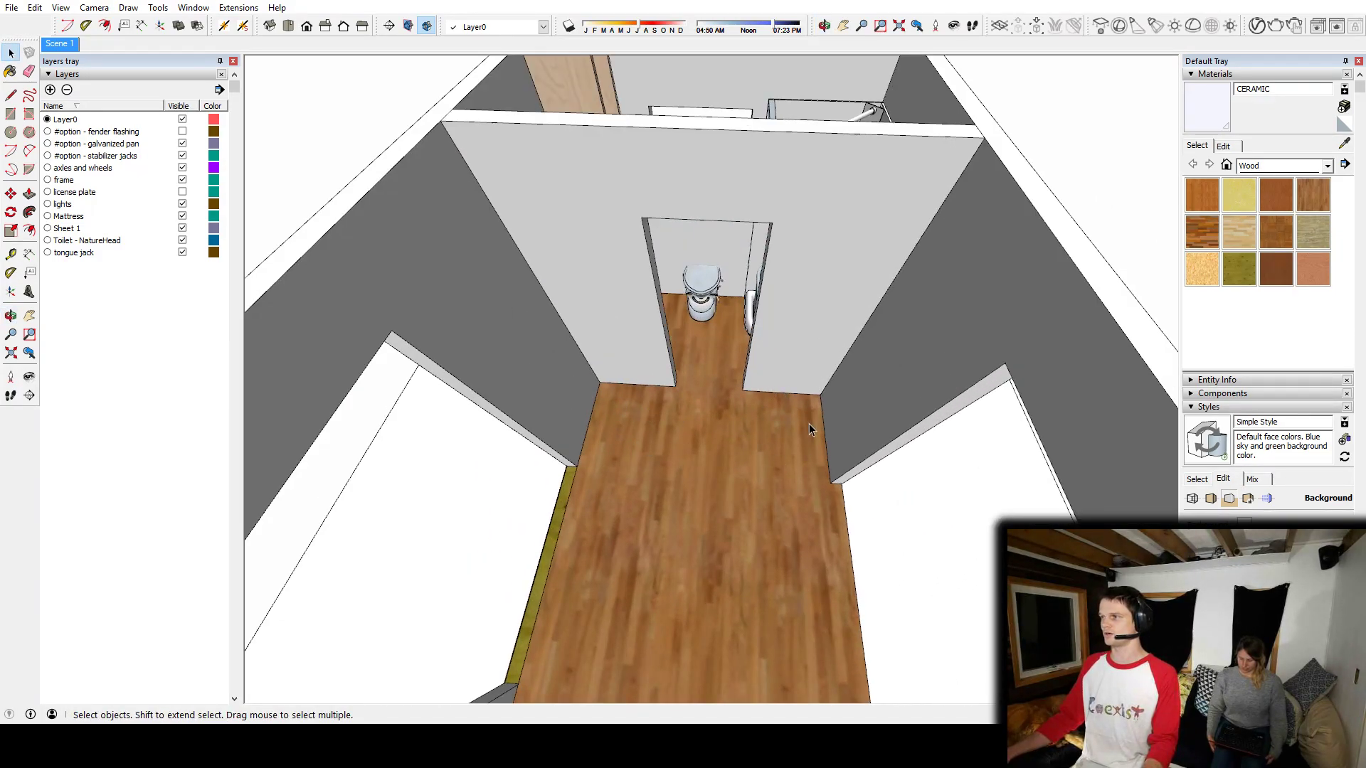
middle_click_drag(852, 406, 714, 395)
scroll(487, 429, "down", 4)
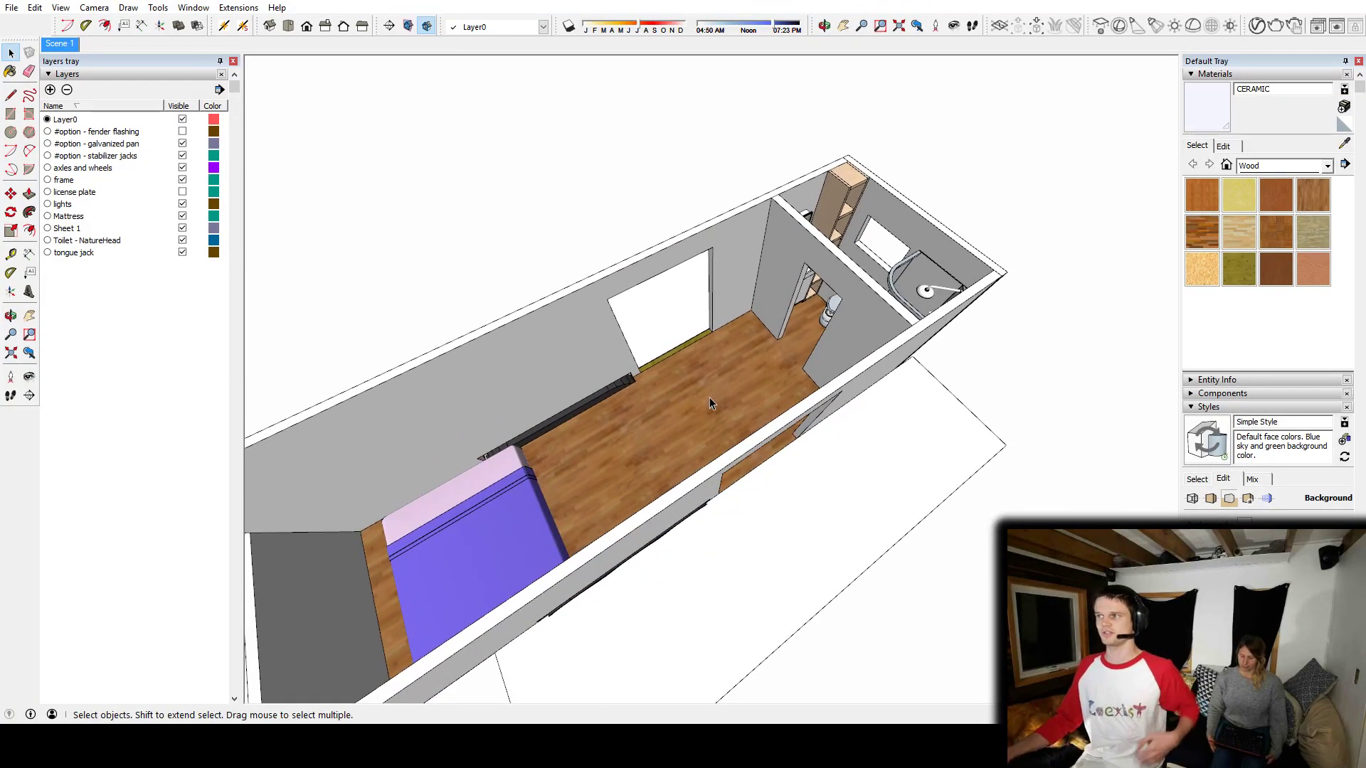
middle_click_drag(795, 407, 865, 343)
scroll(718, 418, "up", 8)
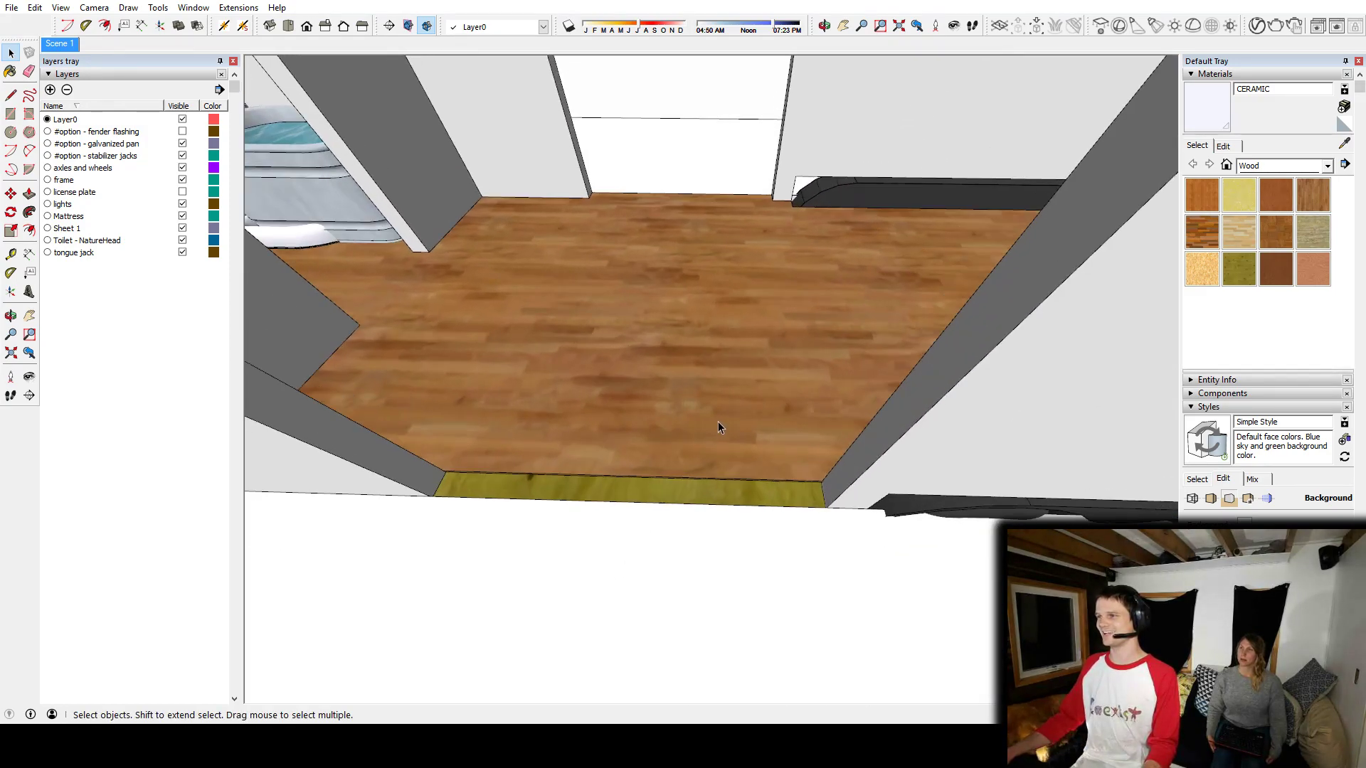
scroll(722, 420, "down", 6)
middle_click_drag(766, 384, 114, 507, "shift")
middle_click_drag(661, 370, 689, 442, "shift")
Step: Select the bed and rotate it 90 degrees in plan so the pillow end faces the trailer's end wall
scroll(774, 489, "up", 3)
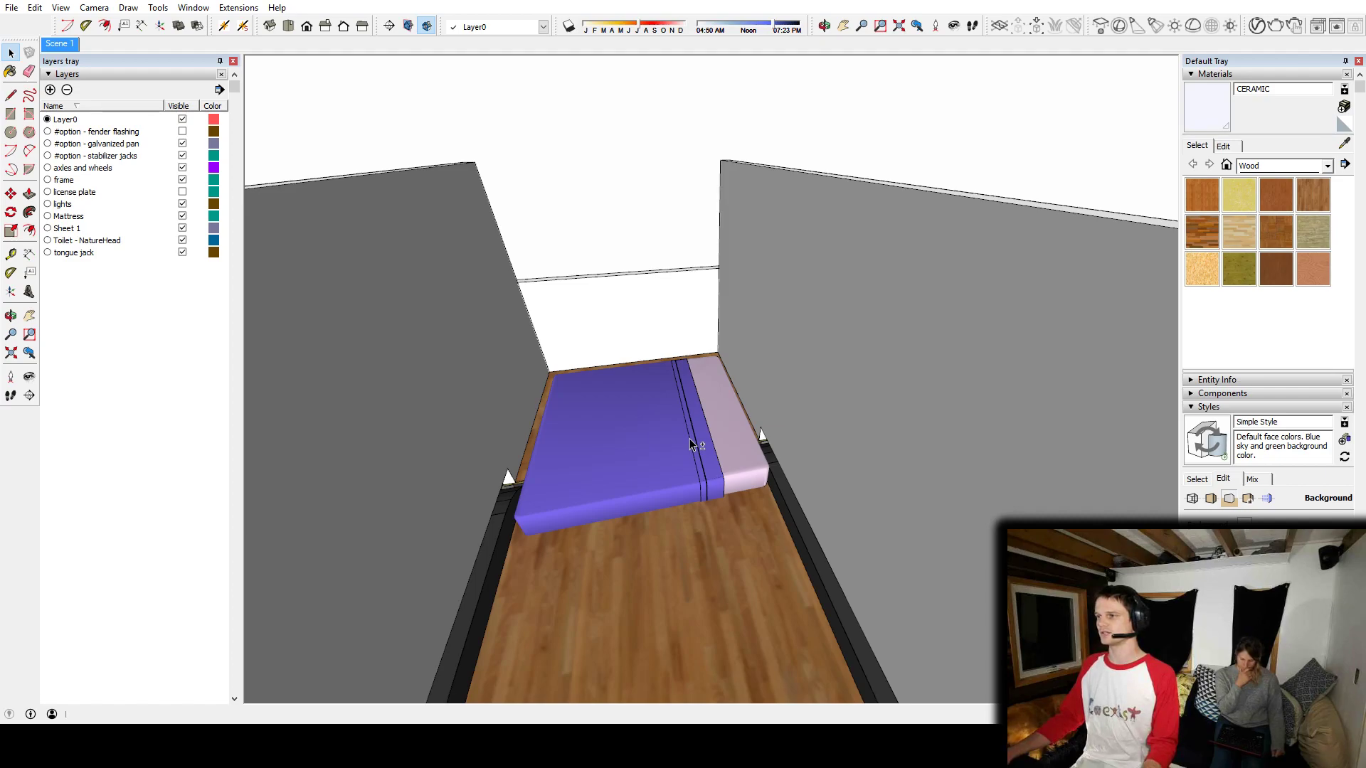
middle_click_drag(690, 445, 595, 405)
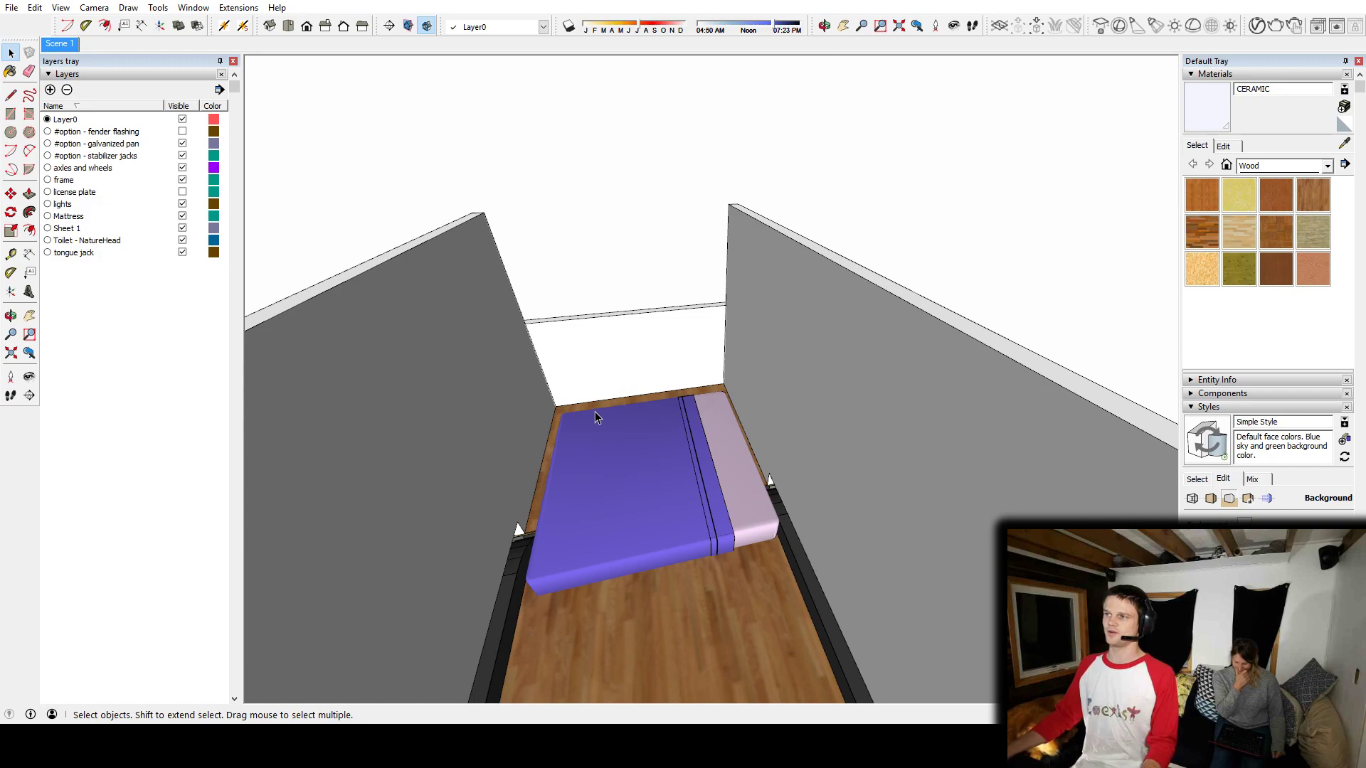
middle_click_drag(629, 420, 654, 441, "shift")
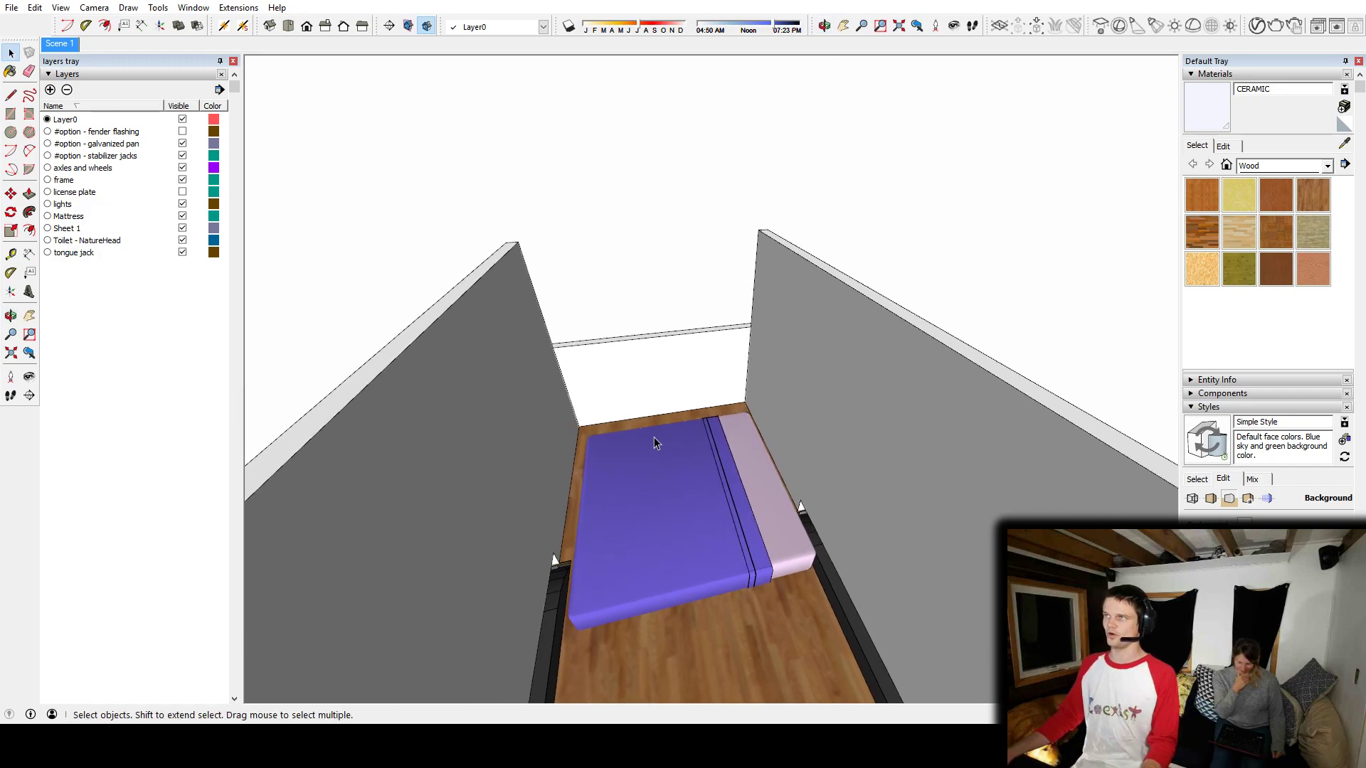
left_click(678, 464)
middle_click_drag(699, 455, 699, 477, "shift")
key("q")
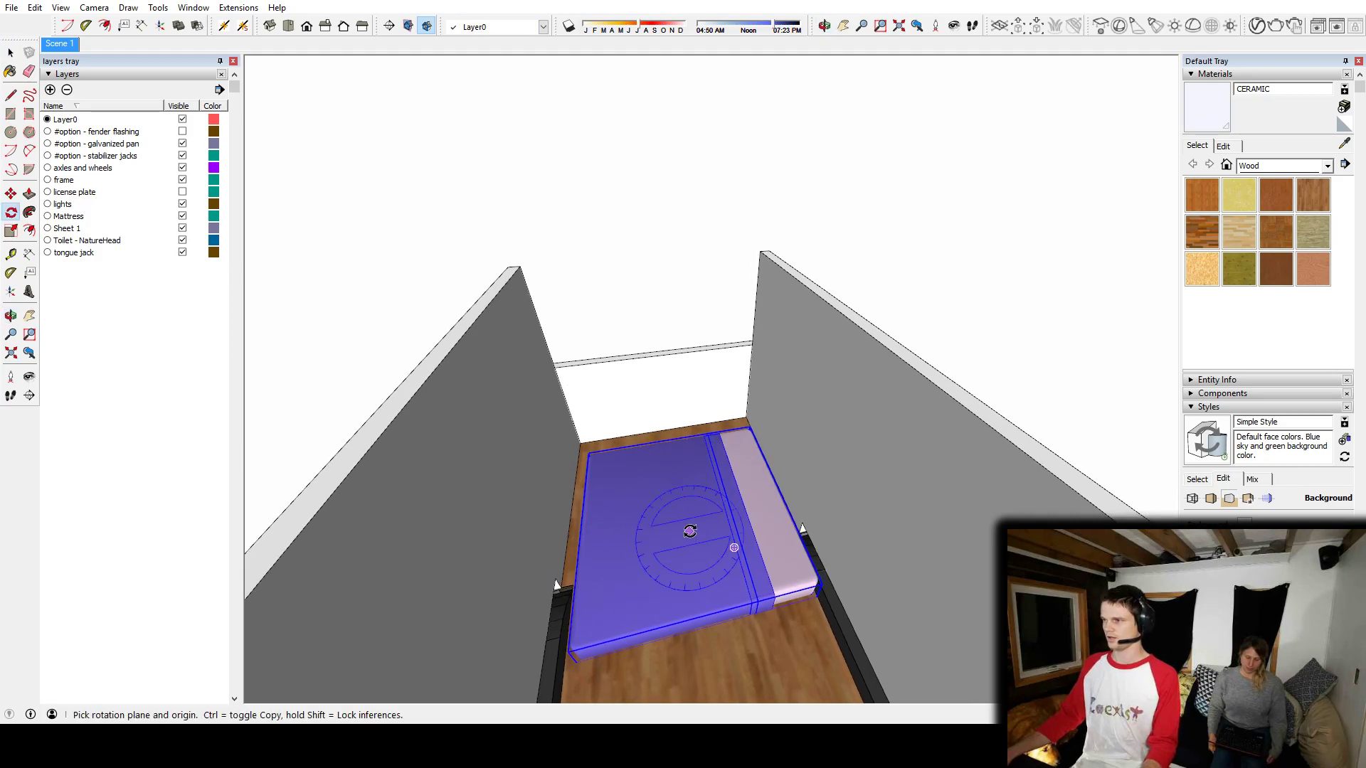
left_click(683, 517)
left_click(681, 468)
type("90")
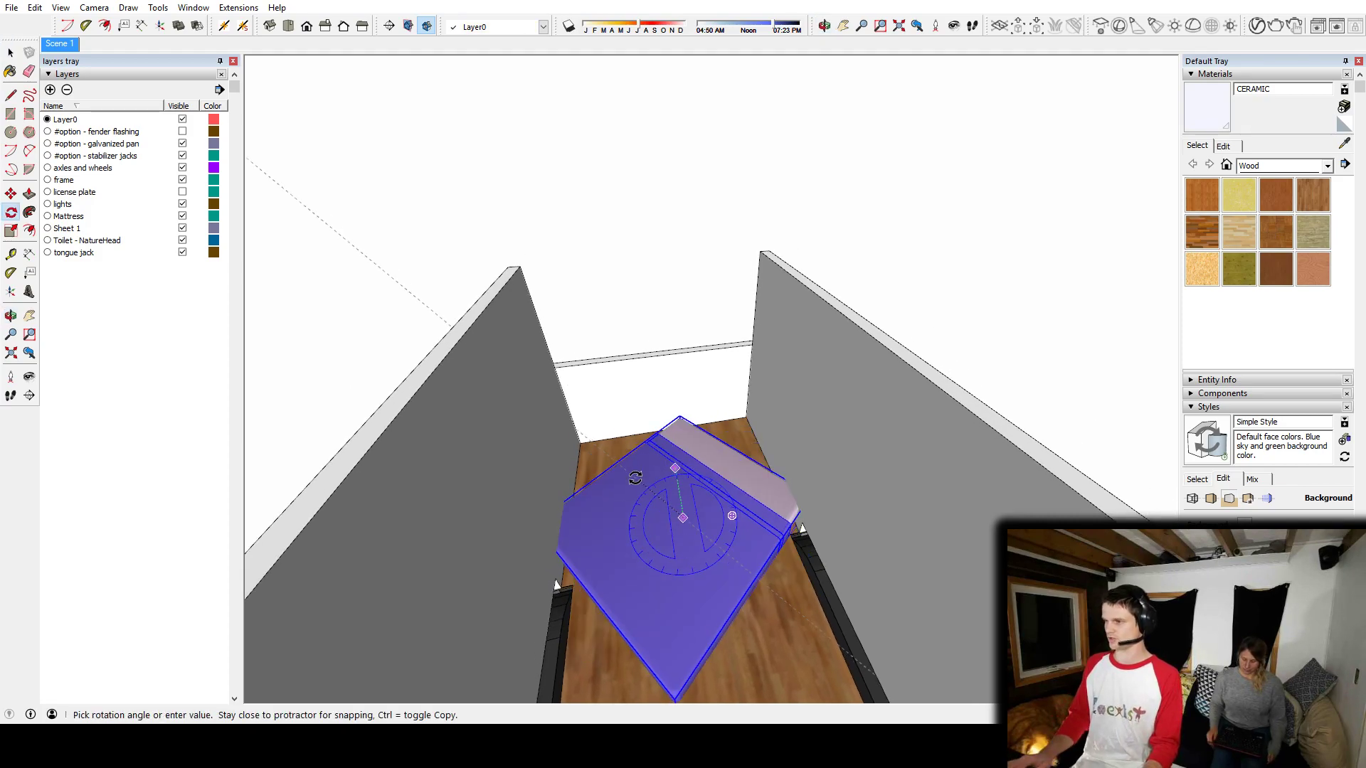
key("Return")
Step: Shift the rotated bed slightly sideways so it sits between the two long walls
key("m")
left_click(654, 548)
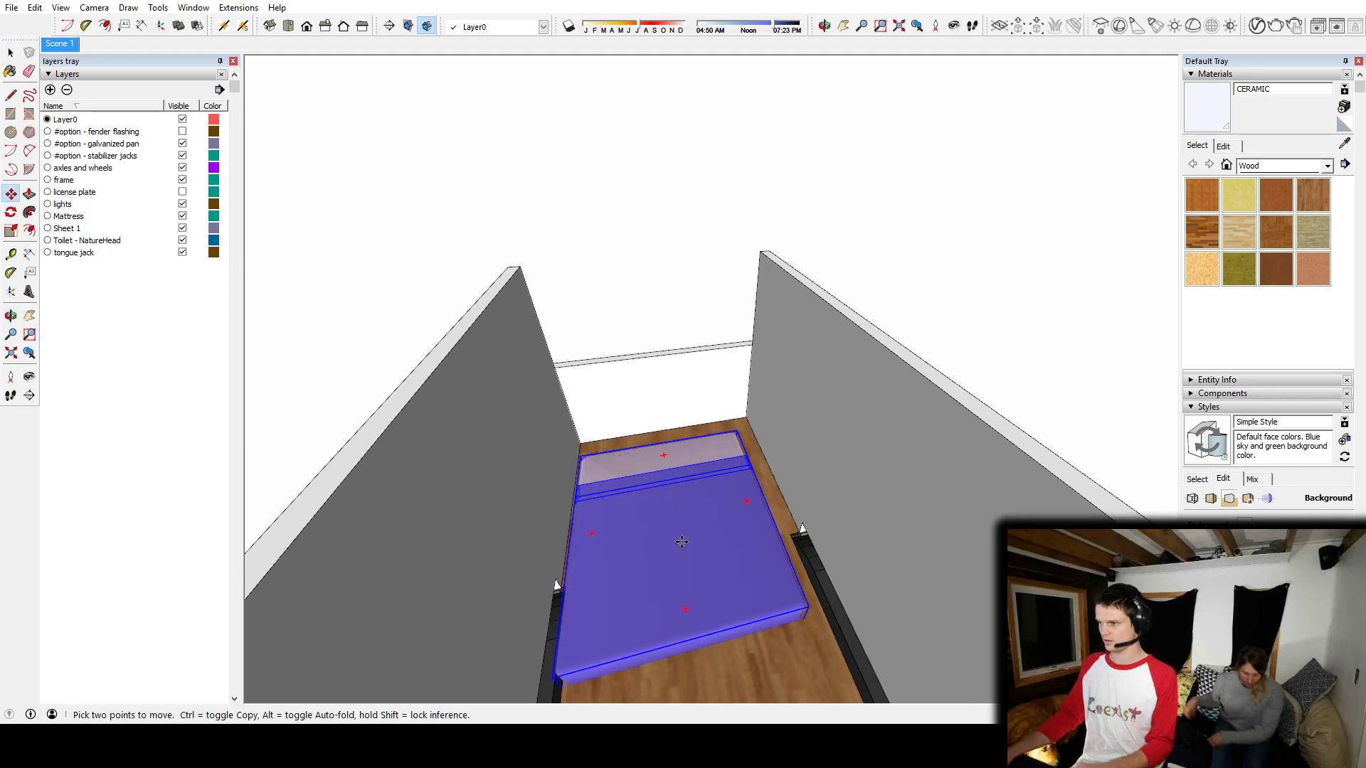
left_click(662, 541)
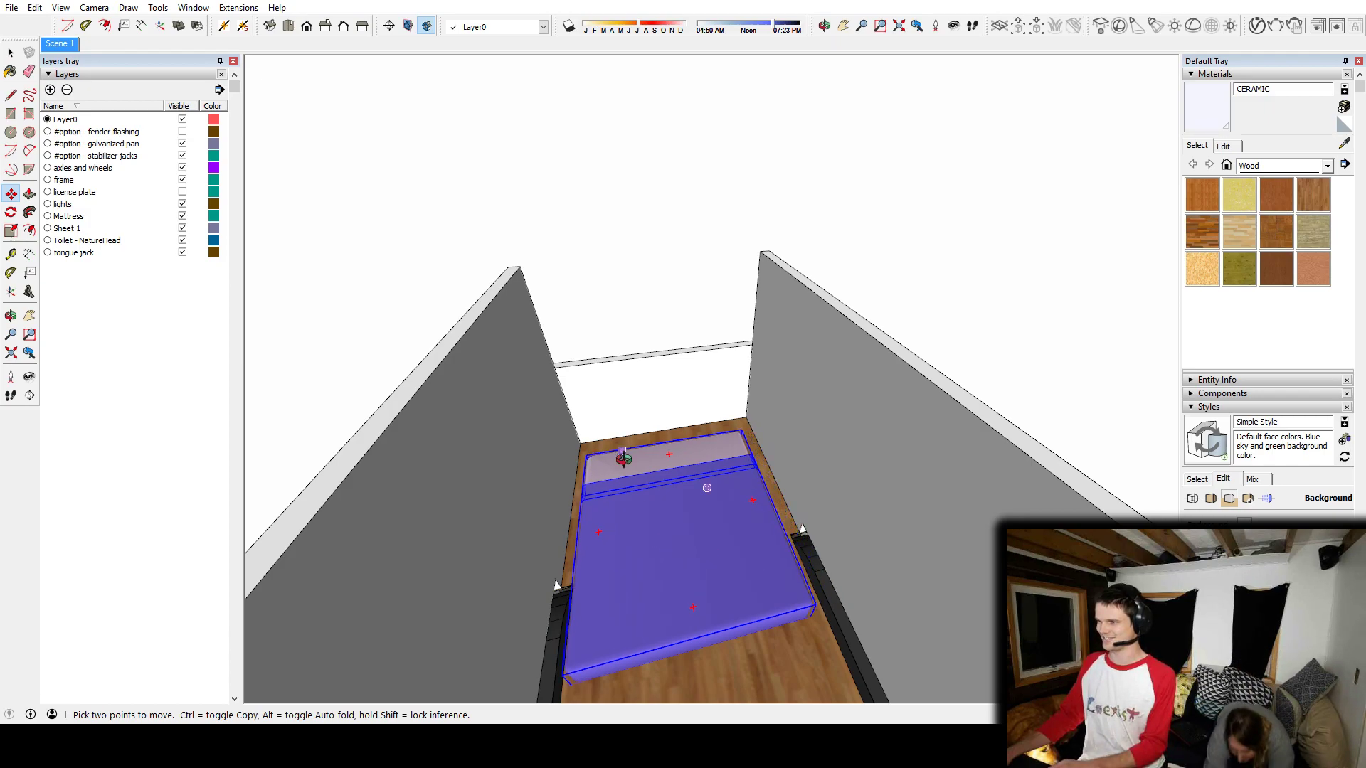
Step: Move the bed back until its pillow end rests against the end wall
middle_click_drag(623, 457, 1045, 483)
middle_click_drag(1046, 484, 817, 460, "shift")
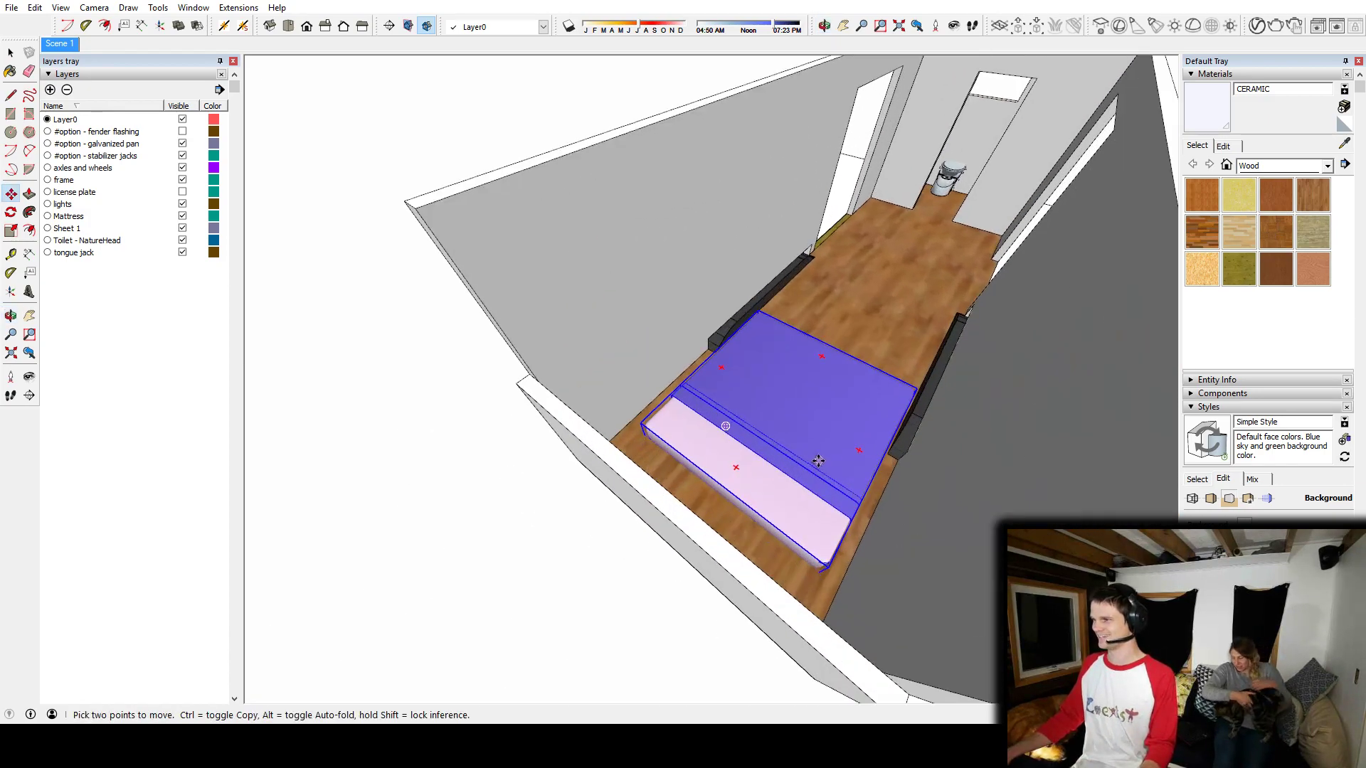
scroll(810, 459, "up", 2)
middle_click_drag(732, 469, 761, 456)
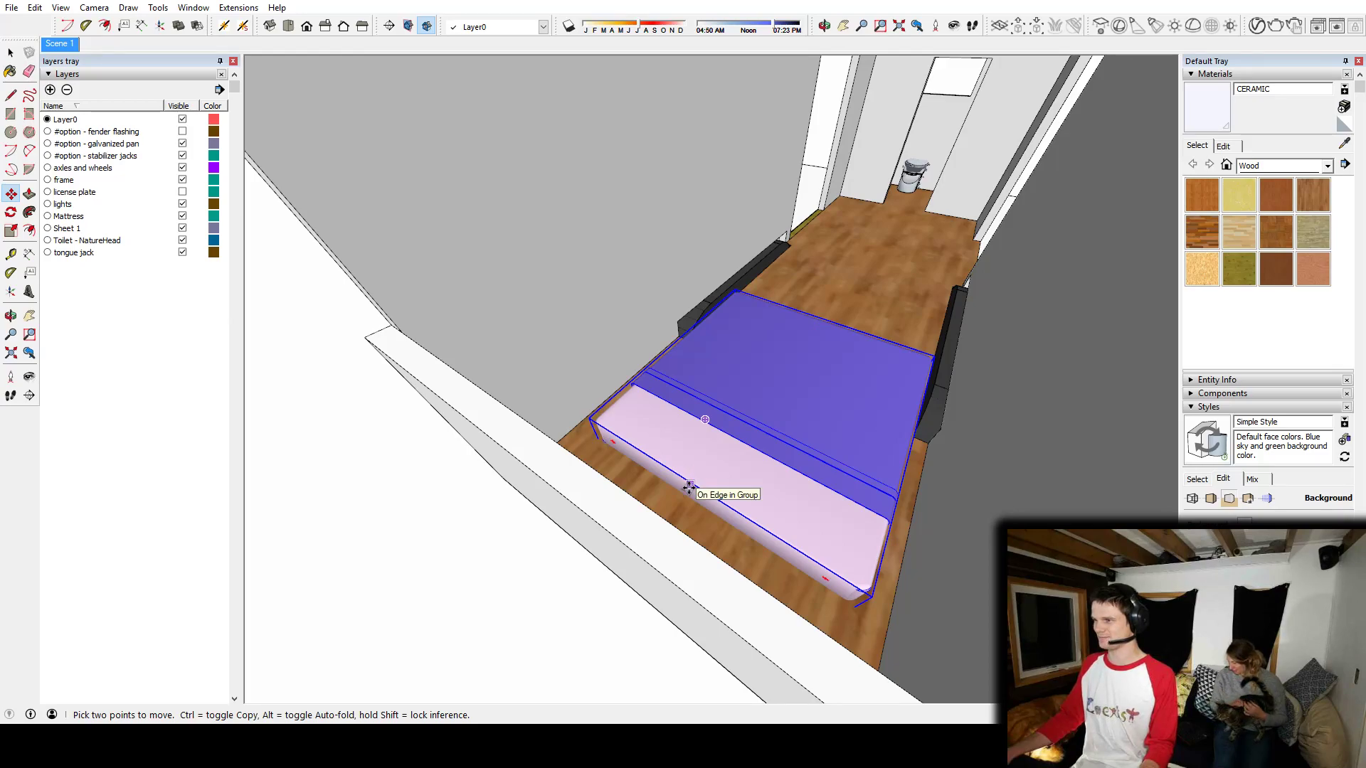
scroll(687, 488, "up", 2)
scroll(651, 494, "up", 2)
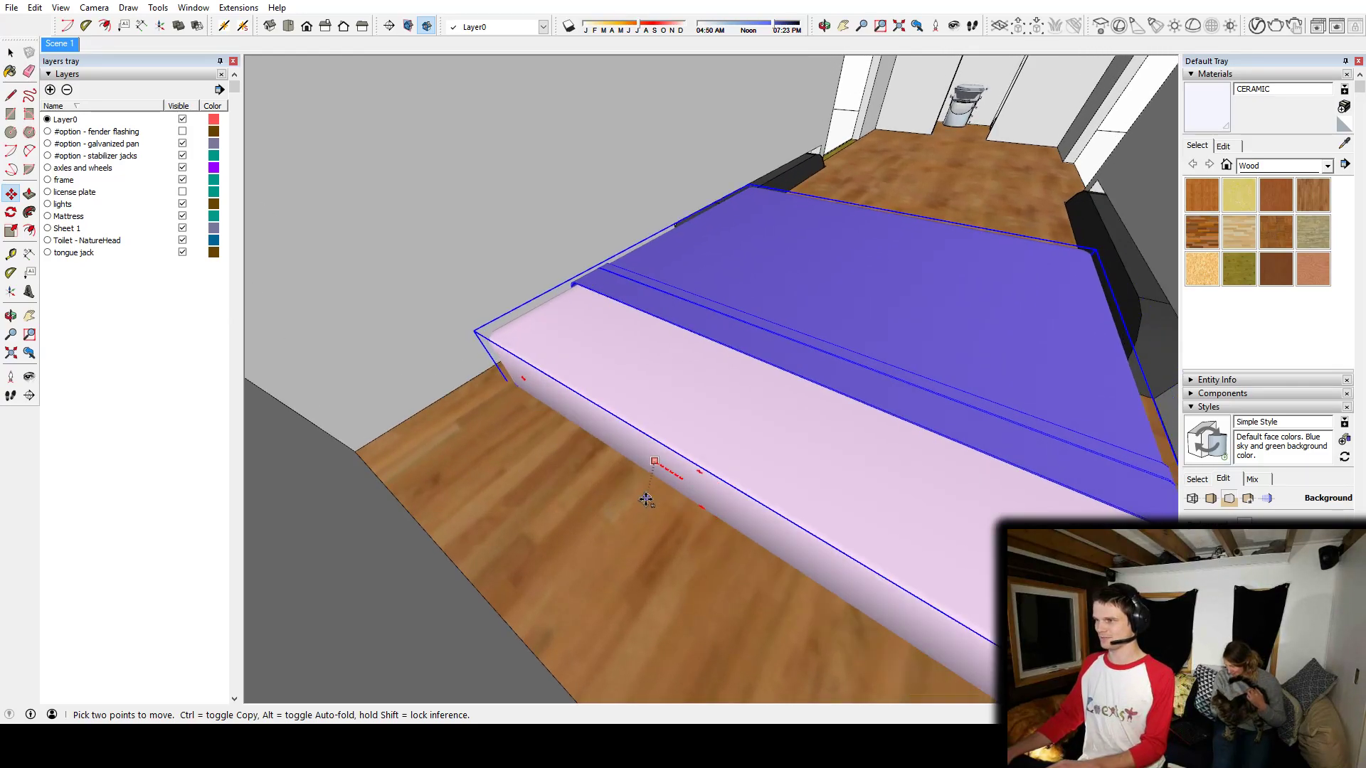
middle_click_drag(651, 522, 370, 547)
middle_click_drag(370, 547, 521, 482, "shift")
left_click(415, 554)
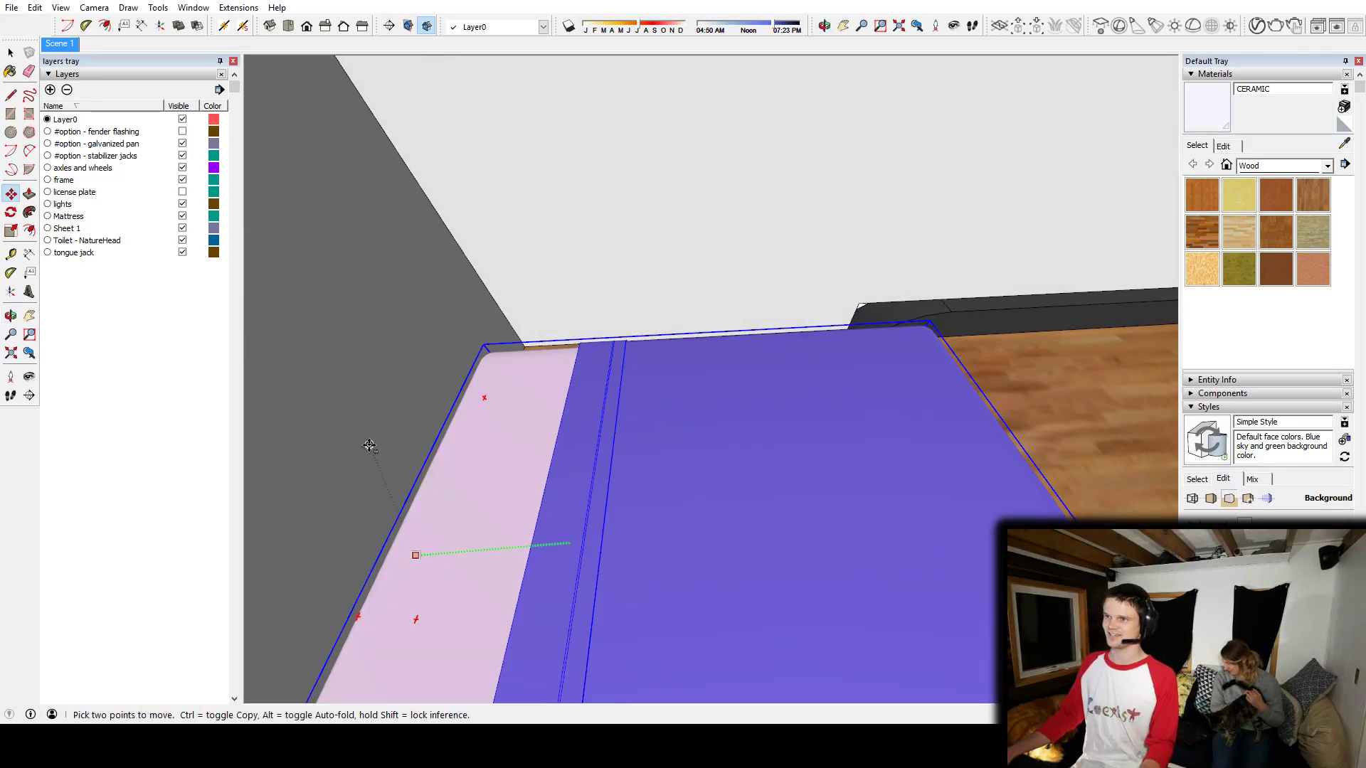
middle_click_drag(720, 397, 567, 318)
scroll(462, 385, "down", 4)
Step: Raise the bed vertically so it sits well above the floor at the end of the room
key("space")
key("m")
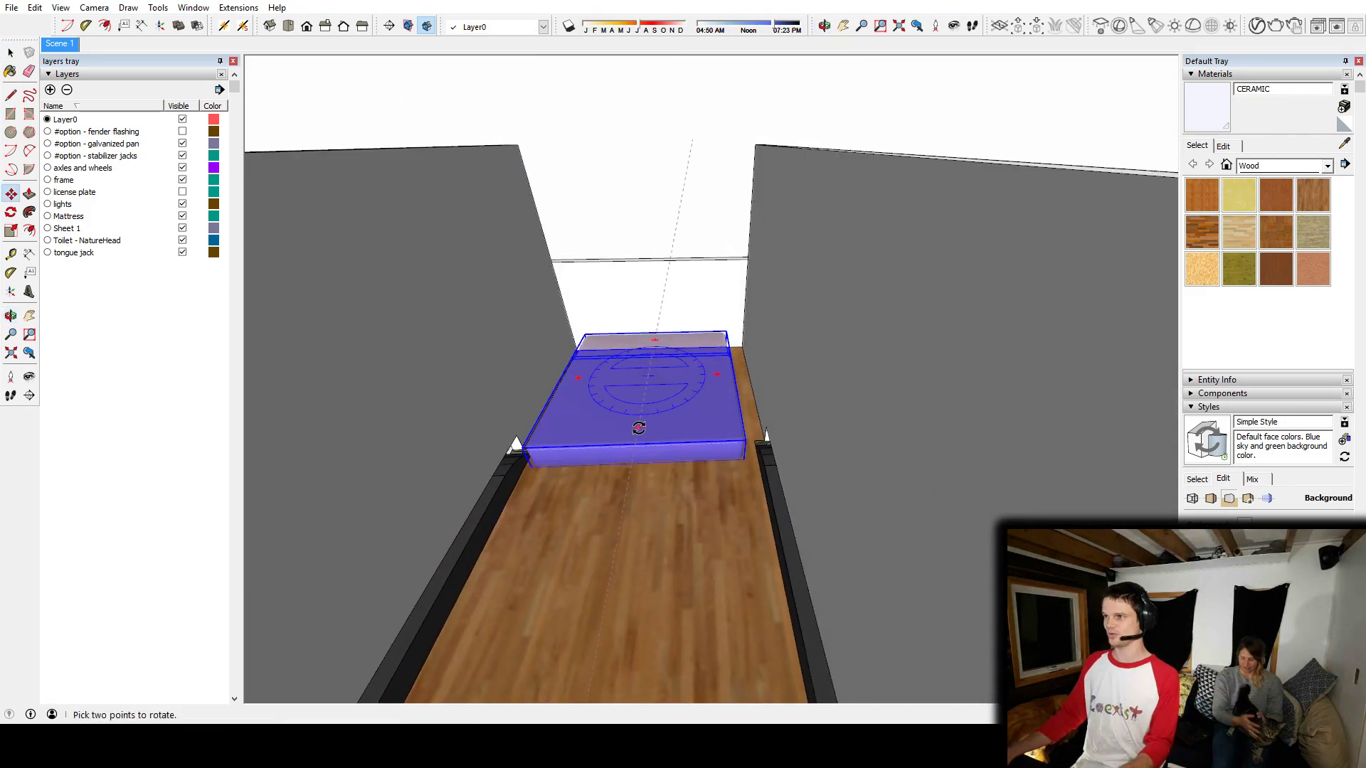
left_click(693, 418)
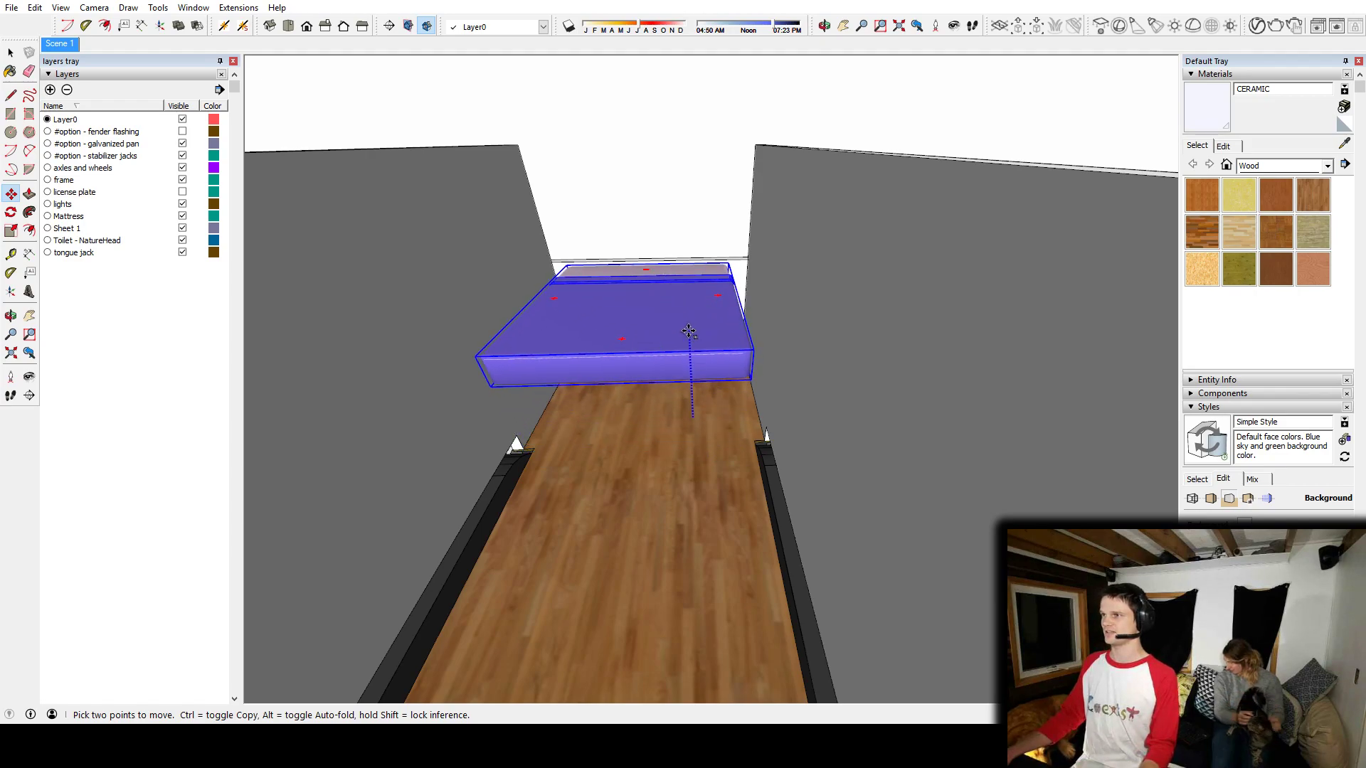
middle_click_drag(645, 376, 688, 417)
scroll(687, 418, "down", 3)
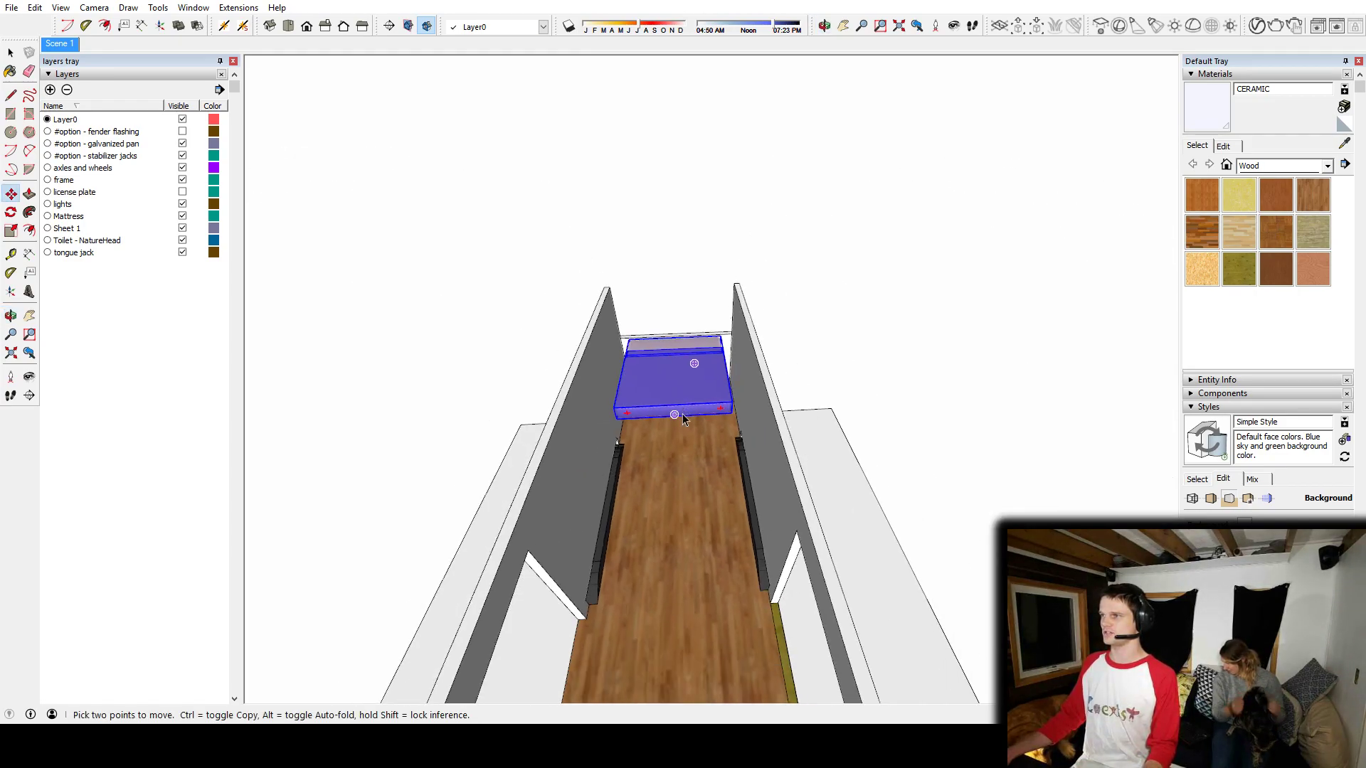
key("space")
Step: Open the low end wall behind the bed, extrude its top face up to the long walls' height, and leave the group
middle_click_drag(665, 331, 729, 384)
scroll(732, 387, "up", 5)
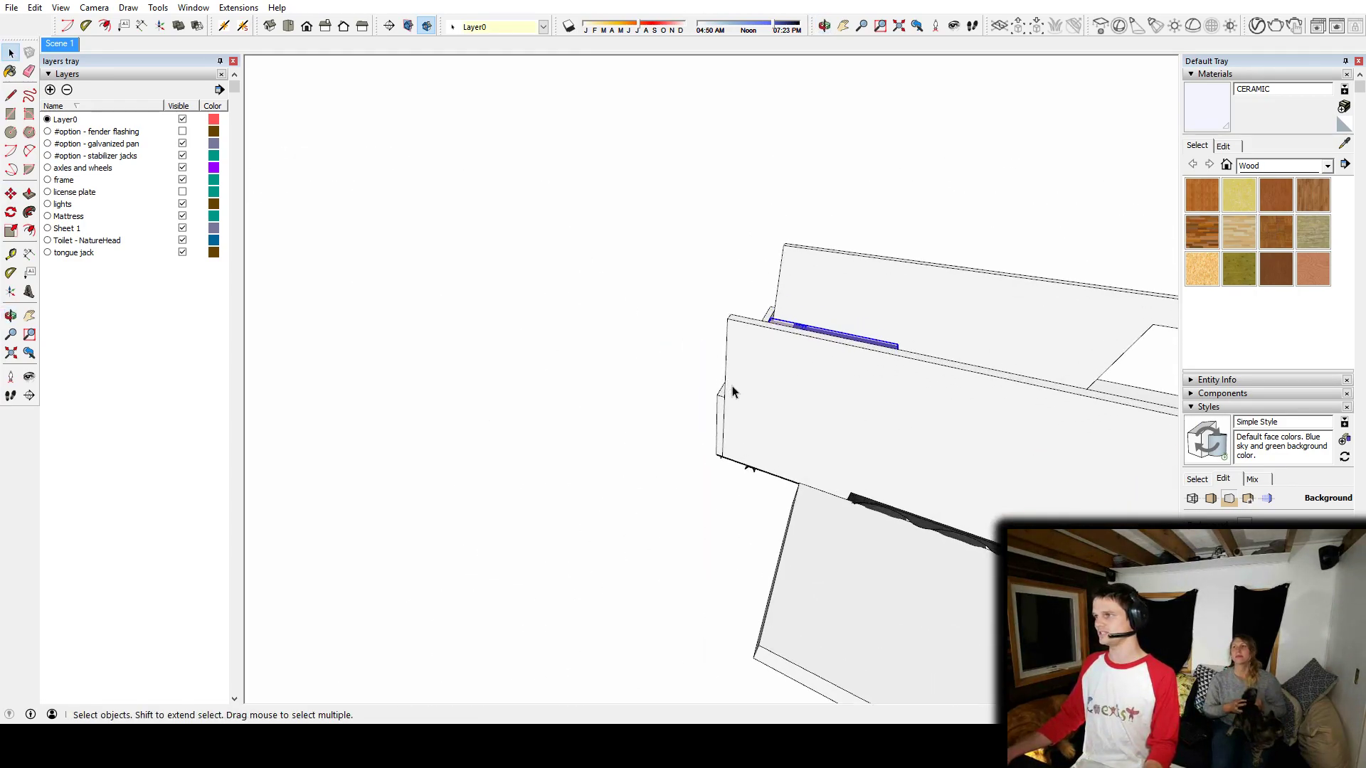
double_click(716, 419)
scroll(715, 418, "down", 5)
key("p")
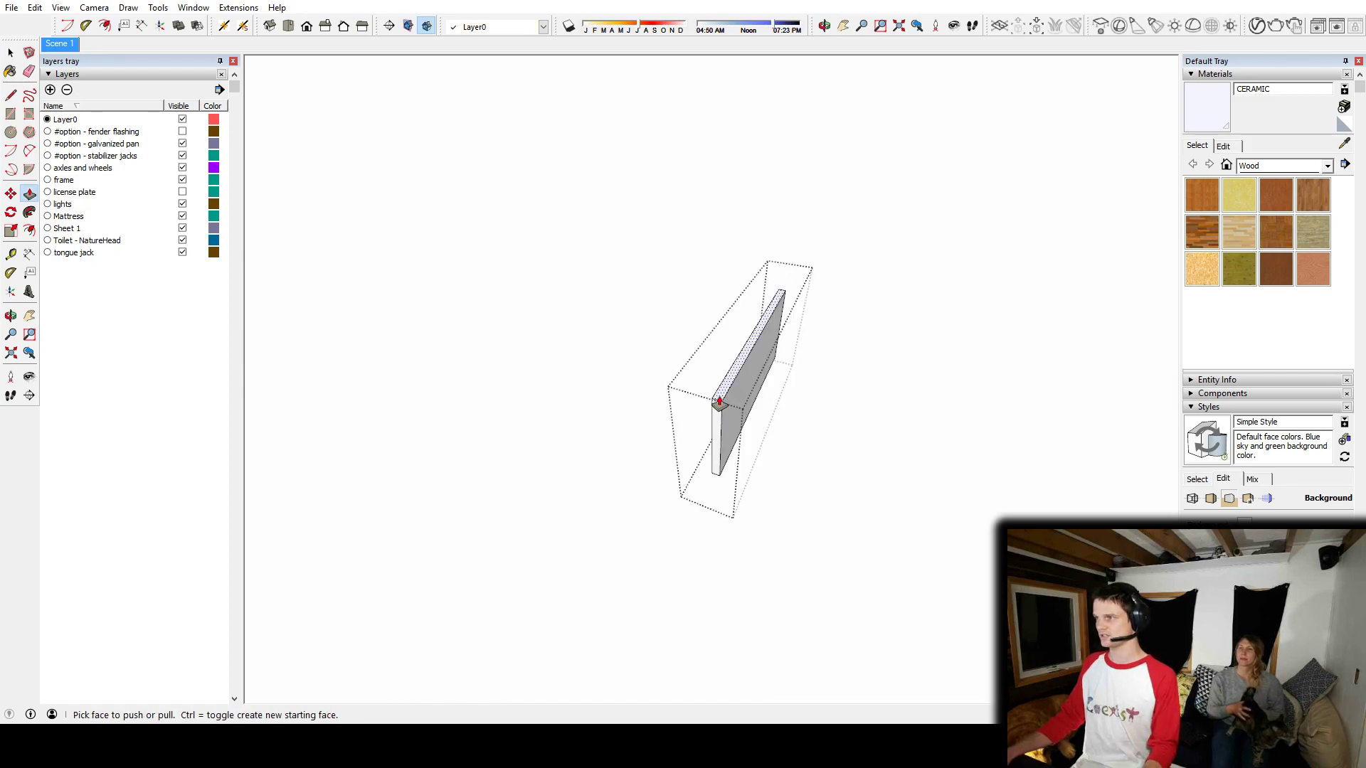
left_click(719, 401)
key("i")
left_click(729, 298)
key("space")
left_click(995, 405)
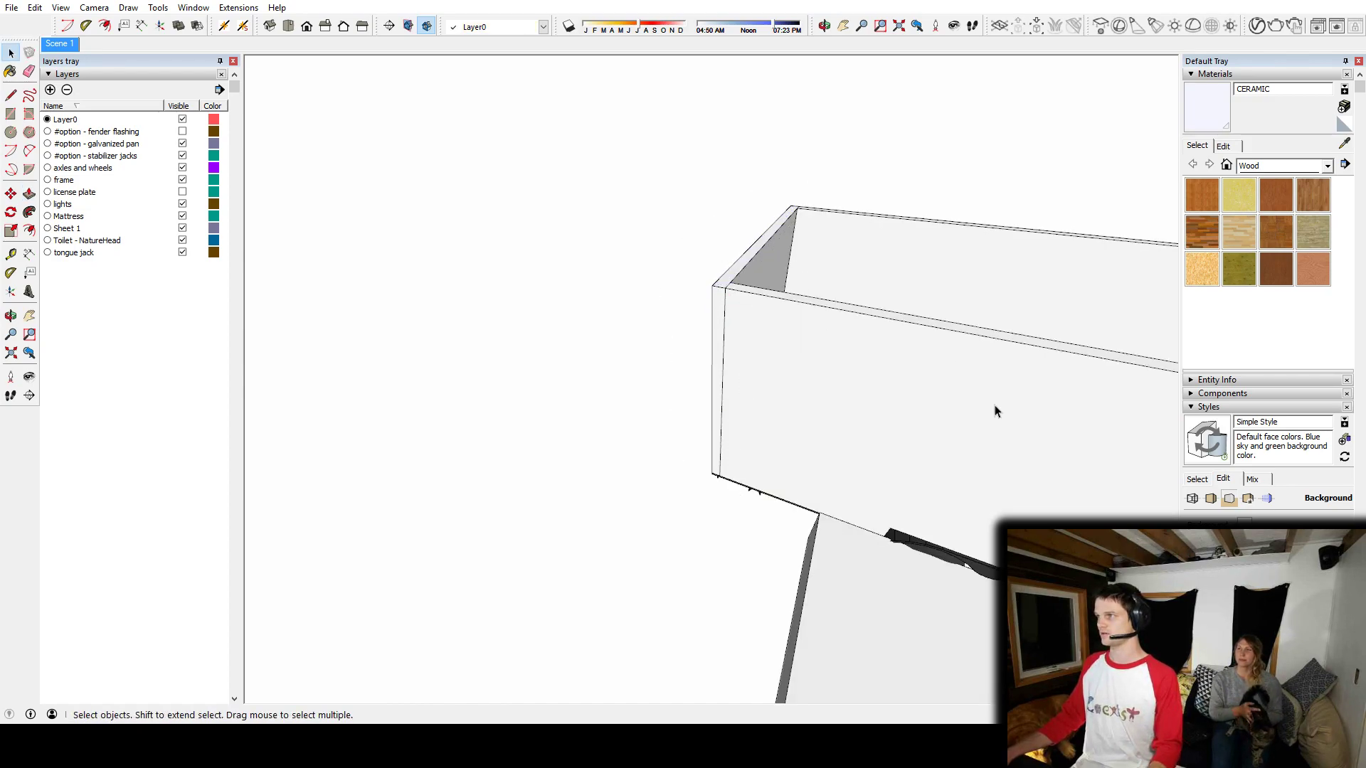
Step: Examine the raised bed, the heightened end wall and the floor space between the wheel wells from several angles
scroll(994, 411, "down", 5)
middle_click_drag(997, 405, 562, 436)
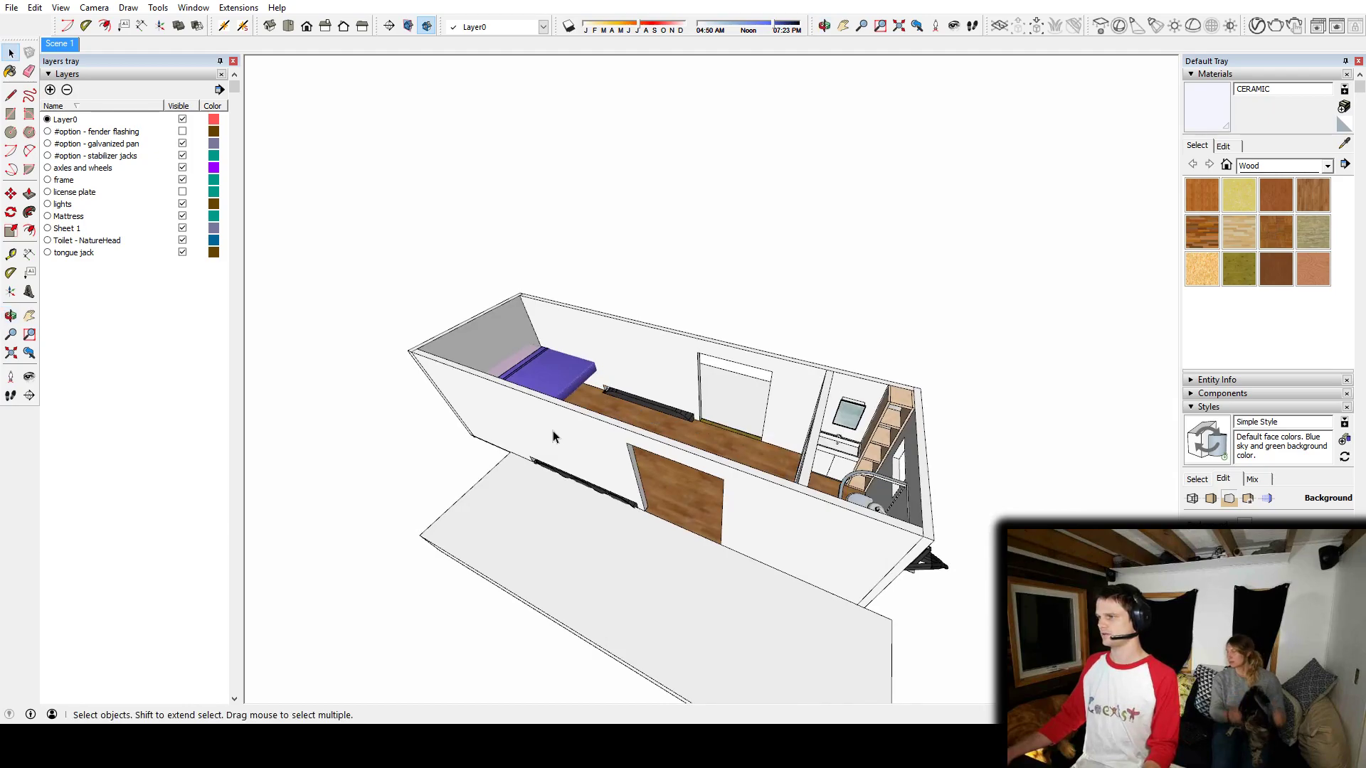
middle_click_drag(675, 412, 478, 424)
scroll(711, 391, "up", 5)
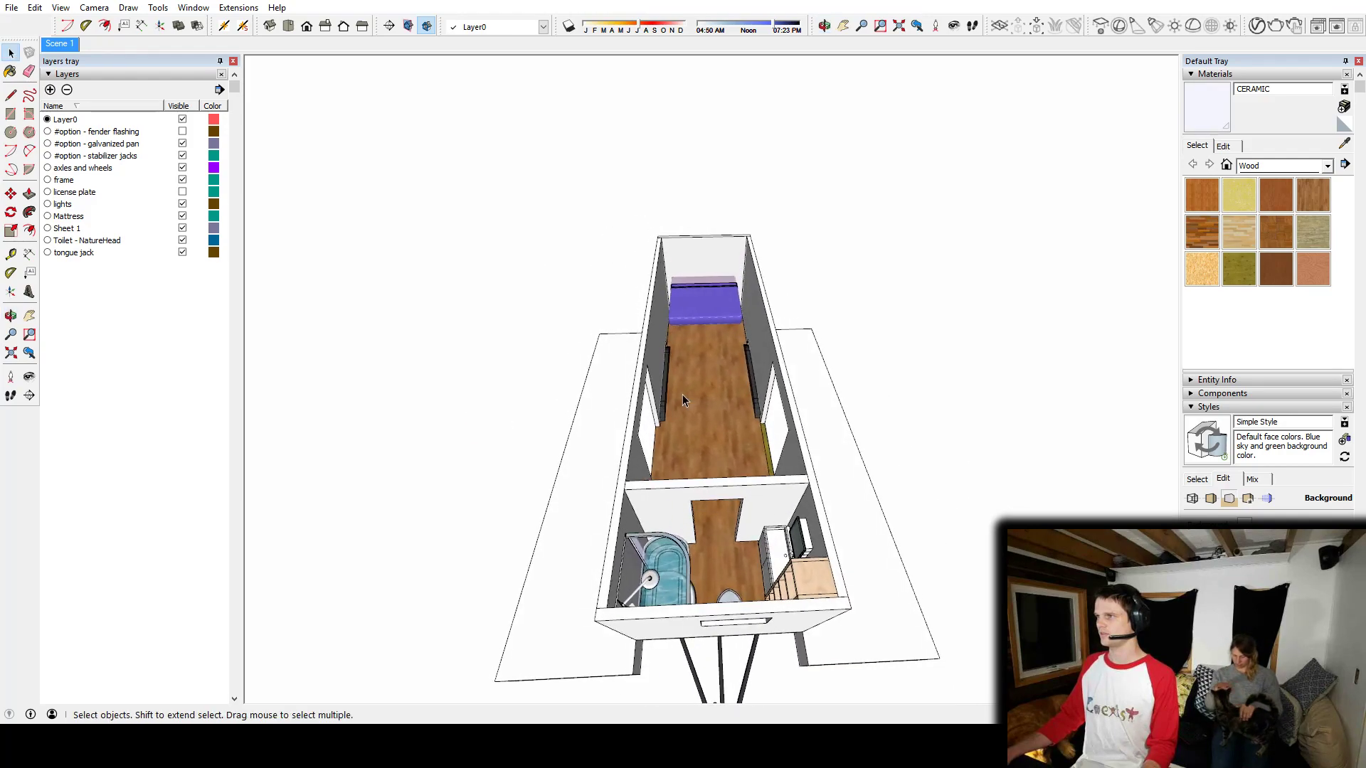
scroll(752, 388, "up", 2)
mouse_move(751, 387)
middle_mouse_down()
mouse_move(710, 299)
mouse_move(738, 420)
mouse_move(736, 407)
middle_mouse_up()
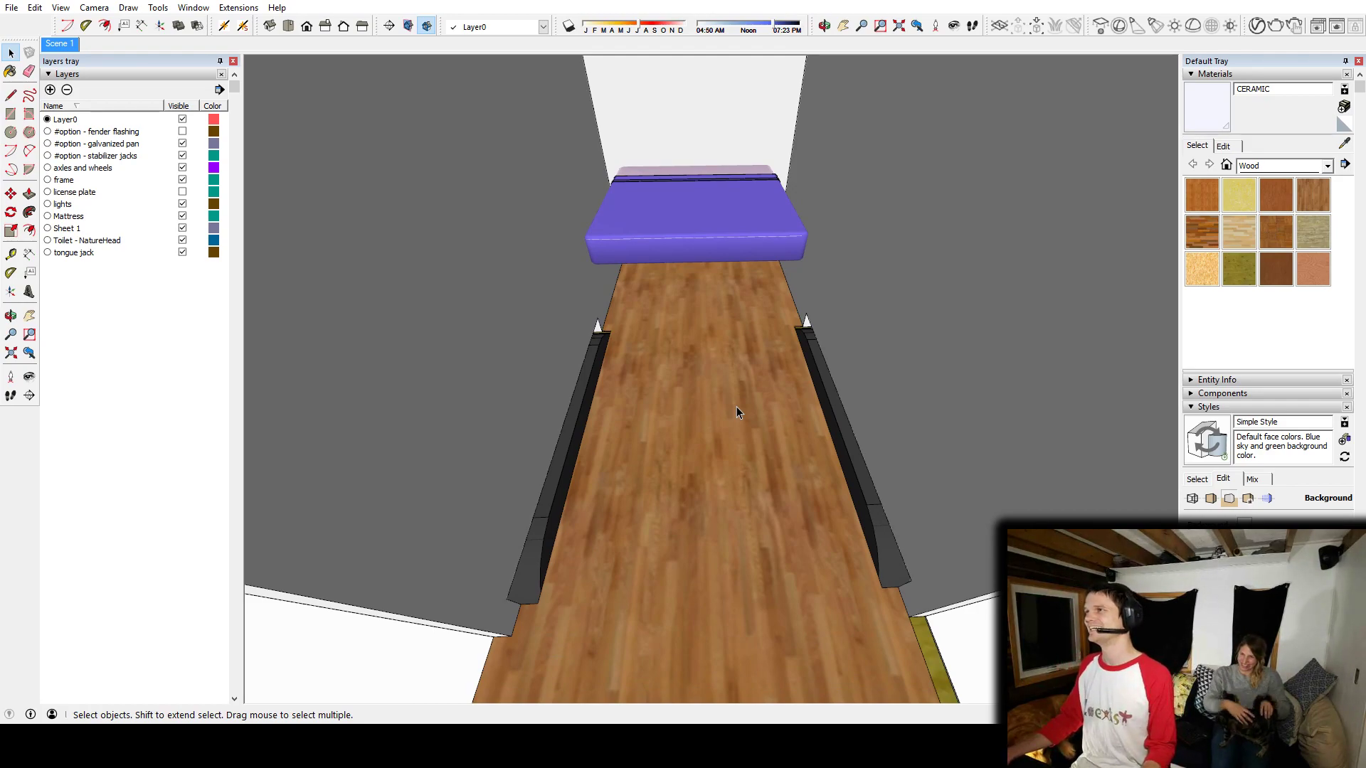
middle_click_drag(737, 407, 748, 352)
scroll(749, 352, "down", 3)
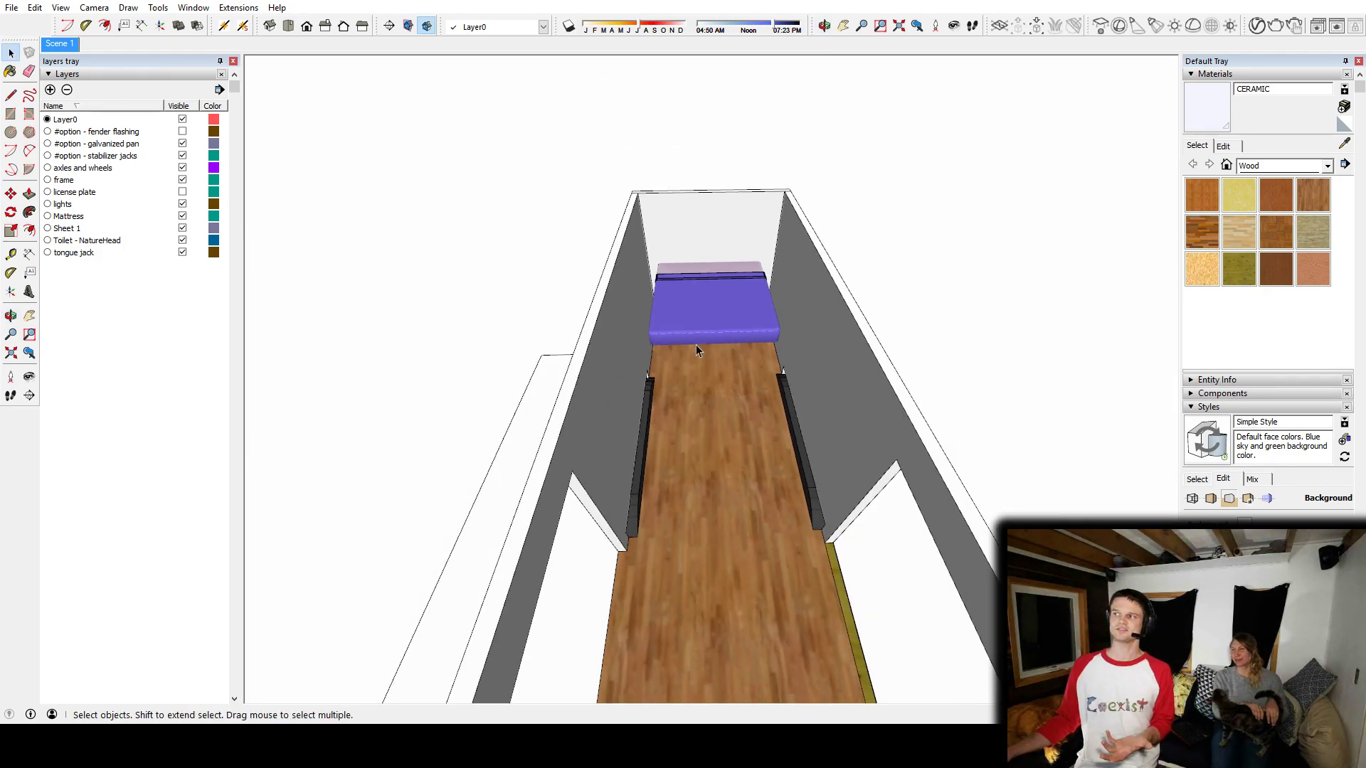
middle_click_drag(696, 344, 827, 353)
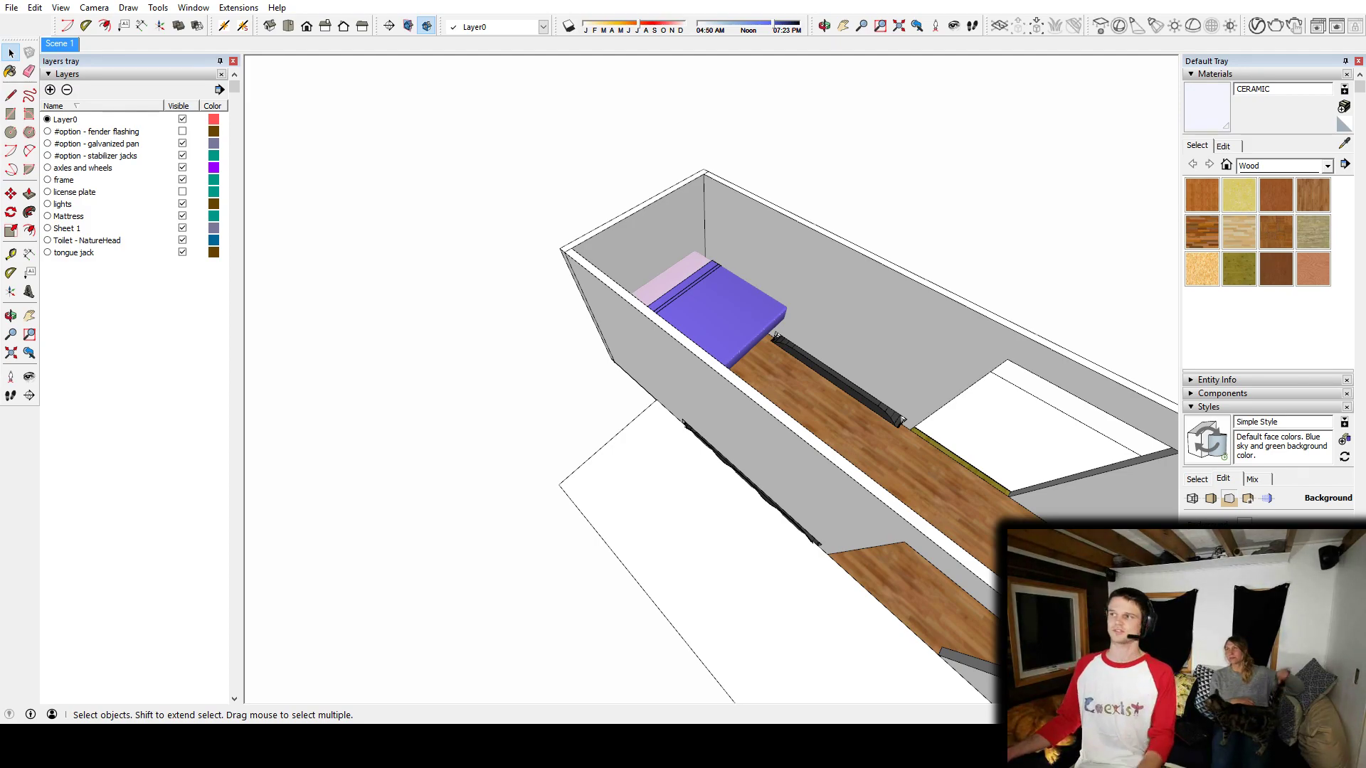
Step: Draw a long, narrow rectangle on the floor along one wheel well, from the wall opening towards the bed
middle_click_drag(737, 389, 658, 399)
scroll(651, 405, "up", 3)
key("r")
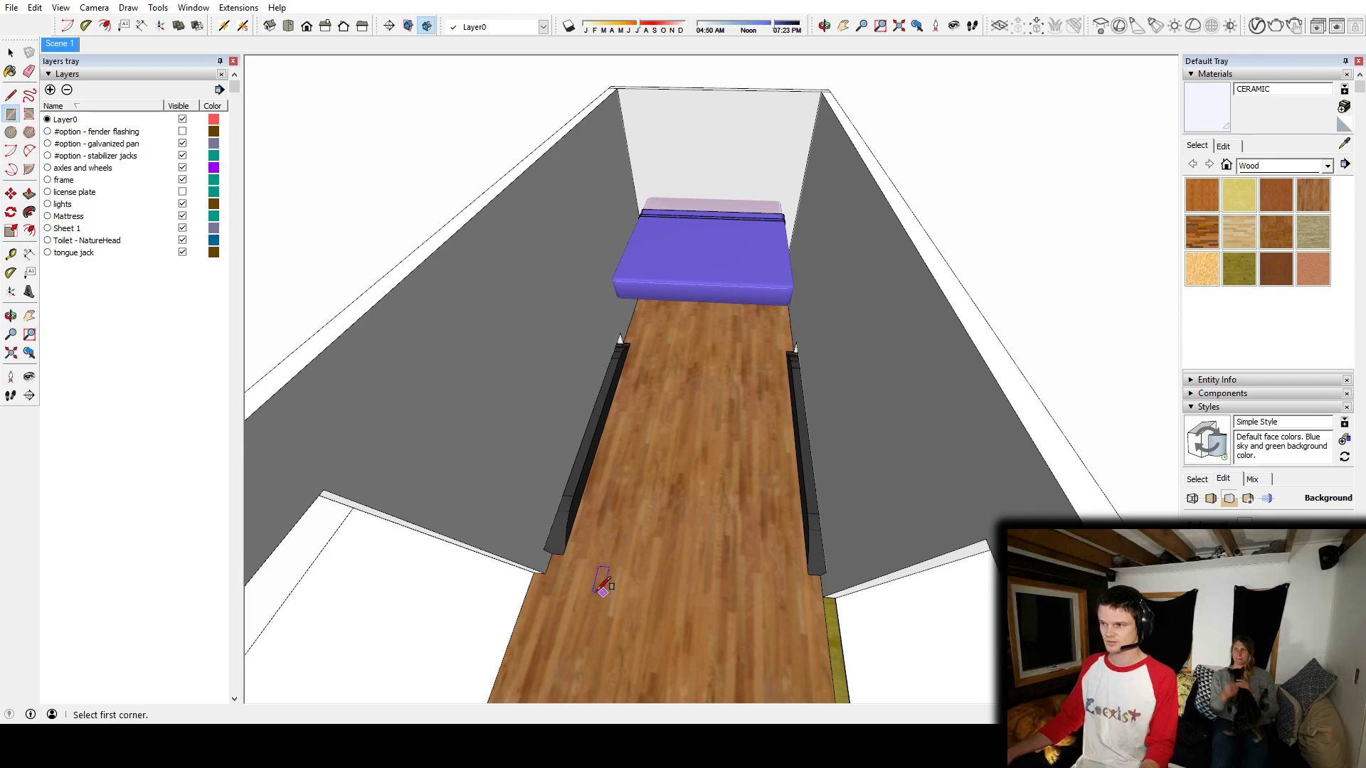
scroll(583, 569, "up", 5)
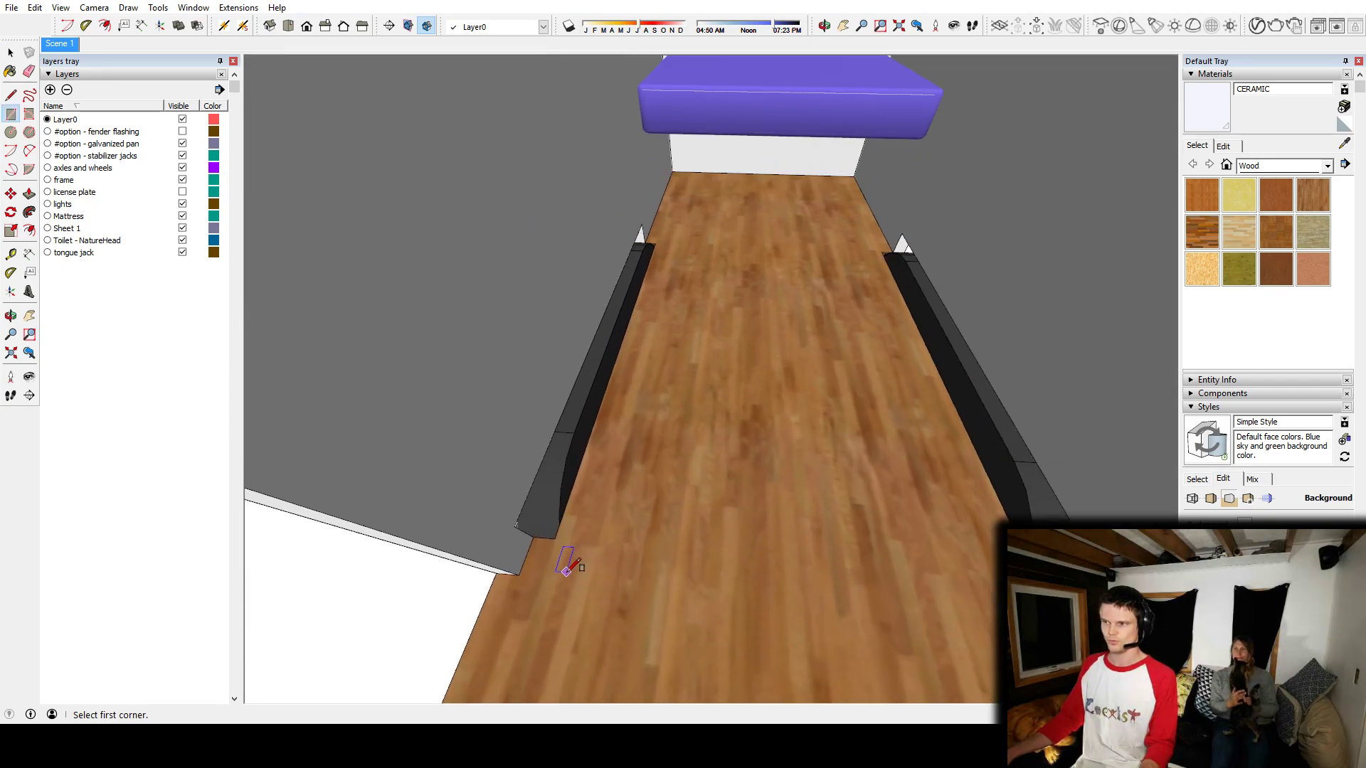
left_click(532, 540)
scroll(689, 436, "down", 5)
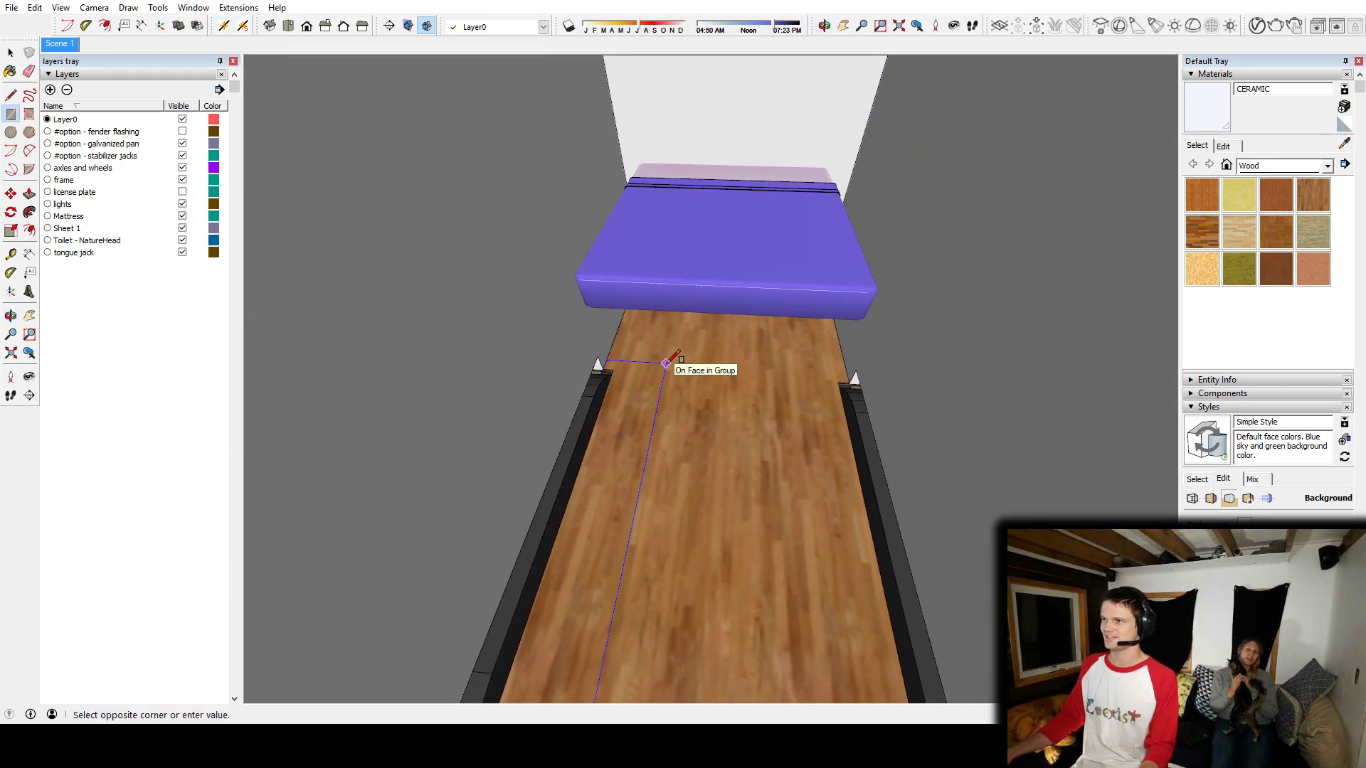
left_click(665, 363)
middle_click_drag(665, 363, 711, 354)
key("space")
Step: Extrude the floor rectangle 36 inches upward into a counter block and select the whole block
key("p")
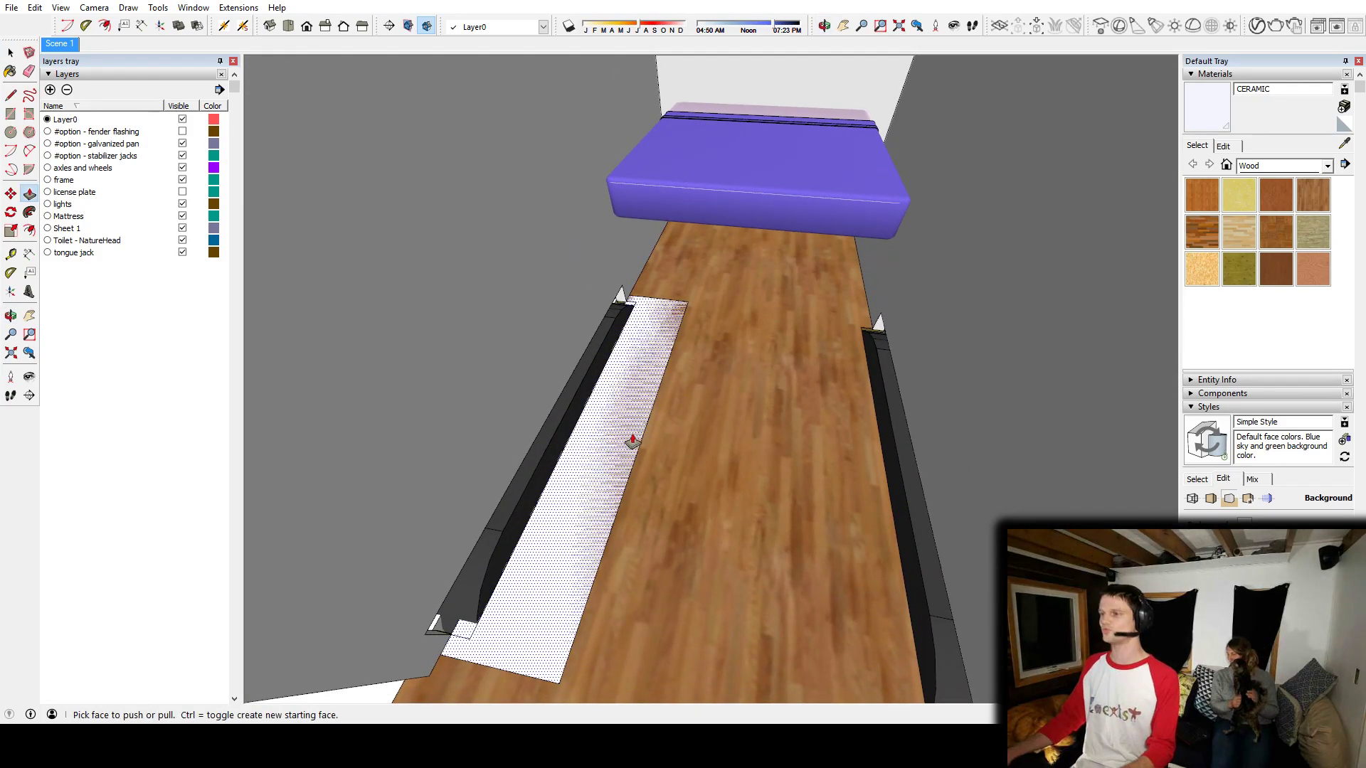
left_click(628, 438)
type("36")
key("Return")
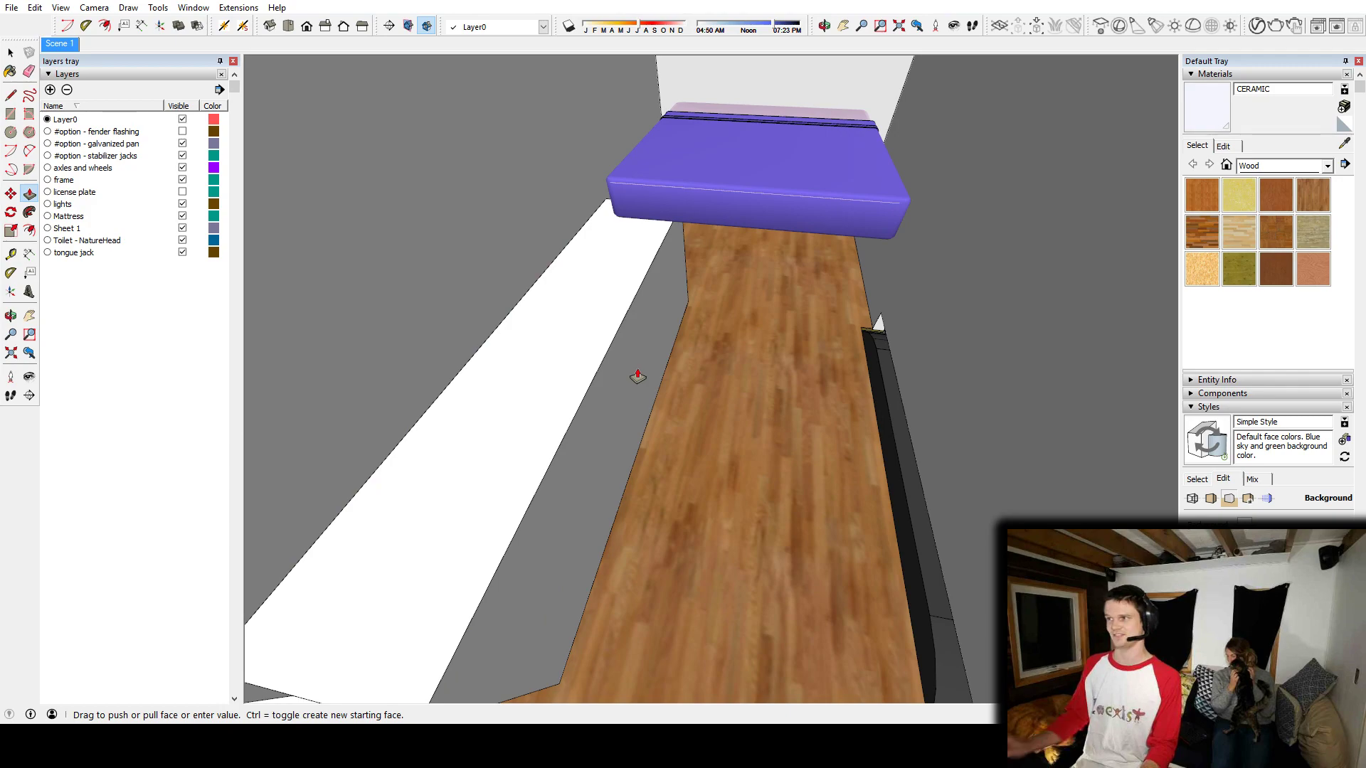
middle_click_drag(638, 378, 606, 346)
key("space")
triple_click(619, 335)
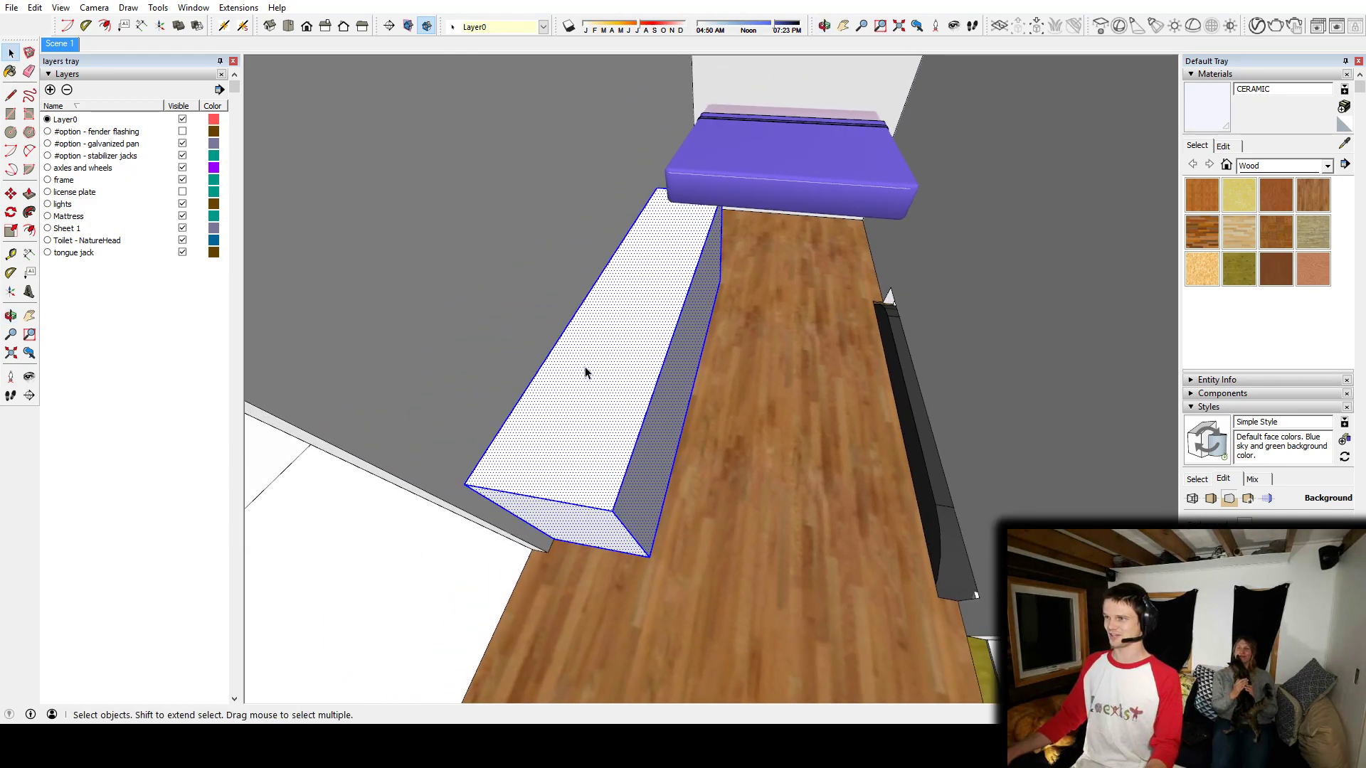
Step: Place a guide line 24 inches out from the counter block's top edge along the wall to mark the counter depth
key("t")
left_click(561, 332)
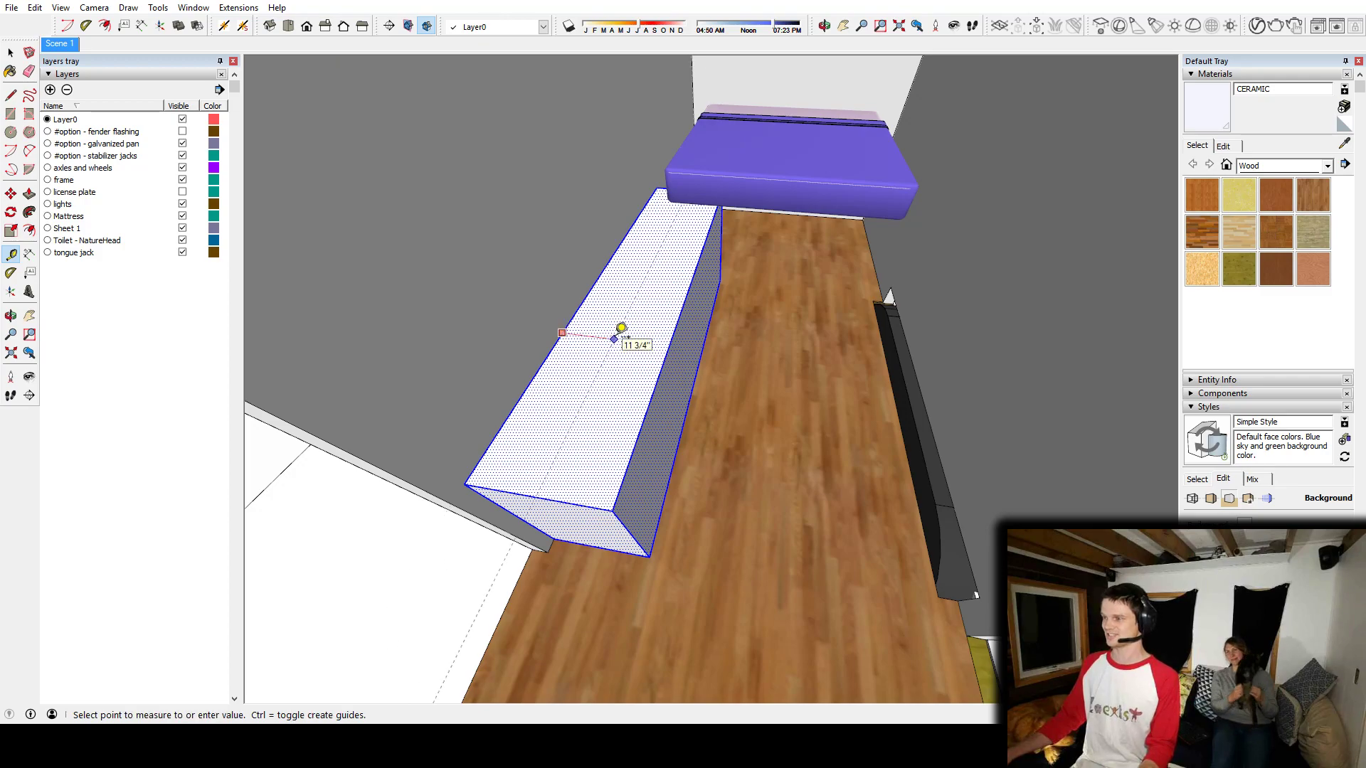
type("24")
key("Return")
middle_click_drag(646, 427, 671, 435)
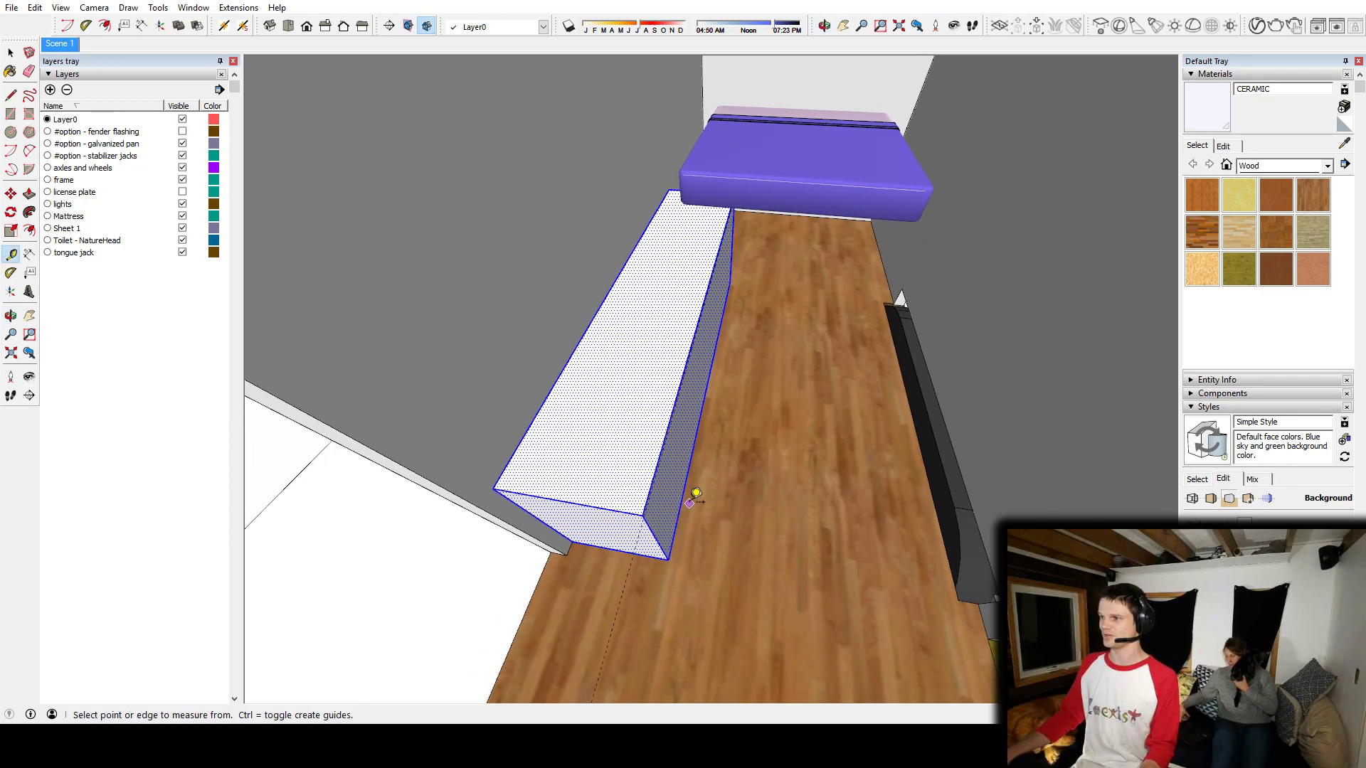
Step: Push/Pull the counter block's long front face to the 24-inch guide line along its top
key("space")
middle_click_drag(763, 472, 639, 461)
left_click(665, 441)
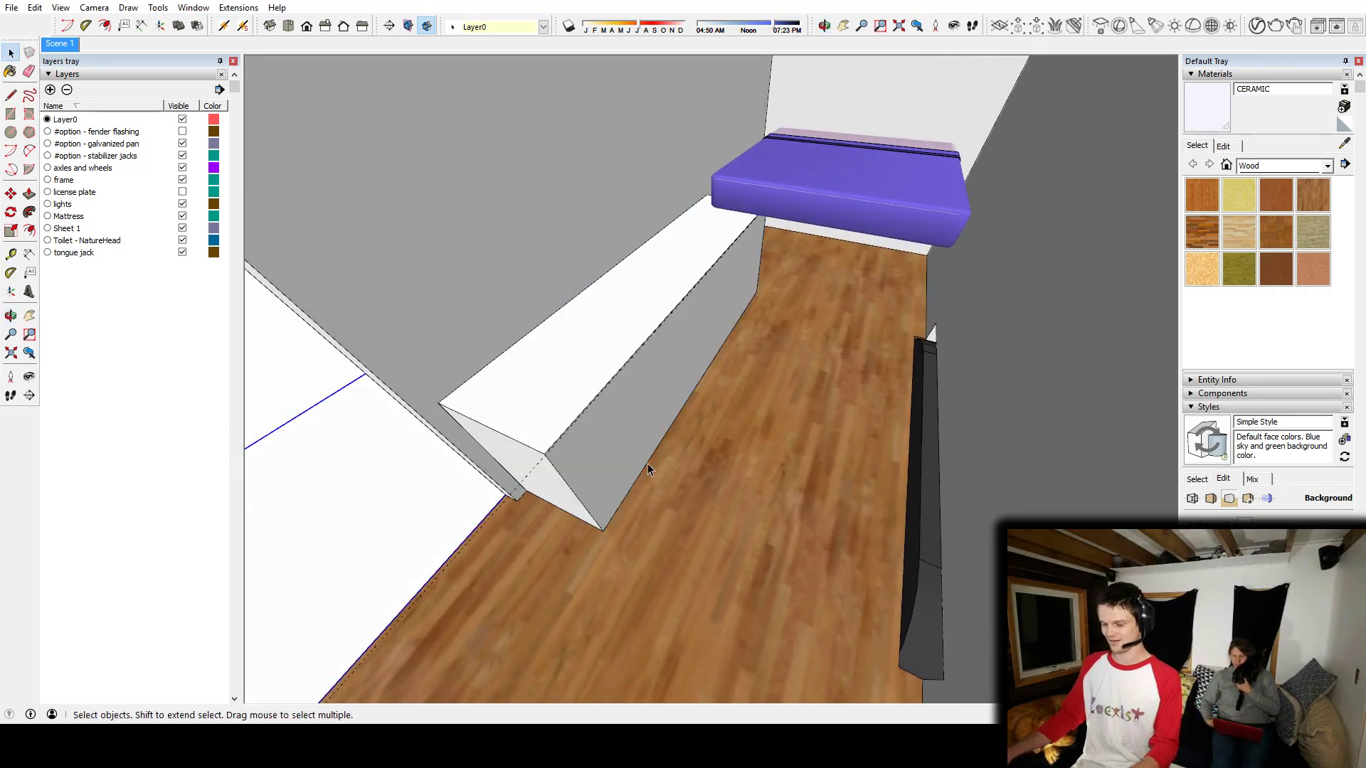
key("p")
left_click(634, 453)
left_click(598, 395)
key("space")
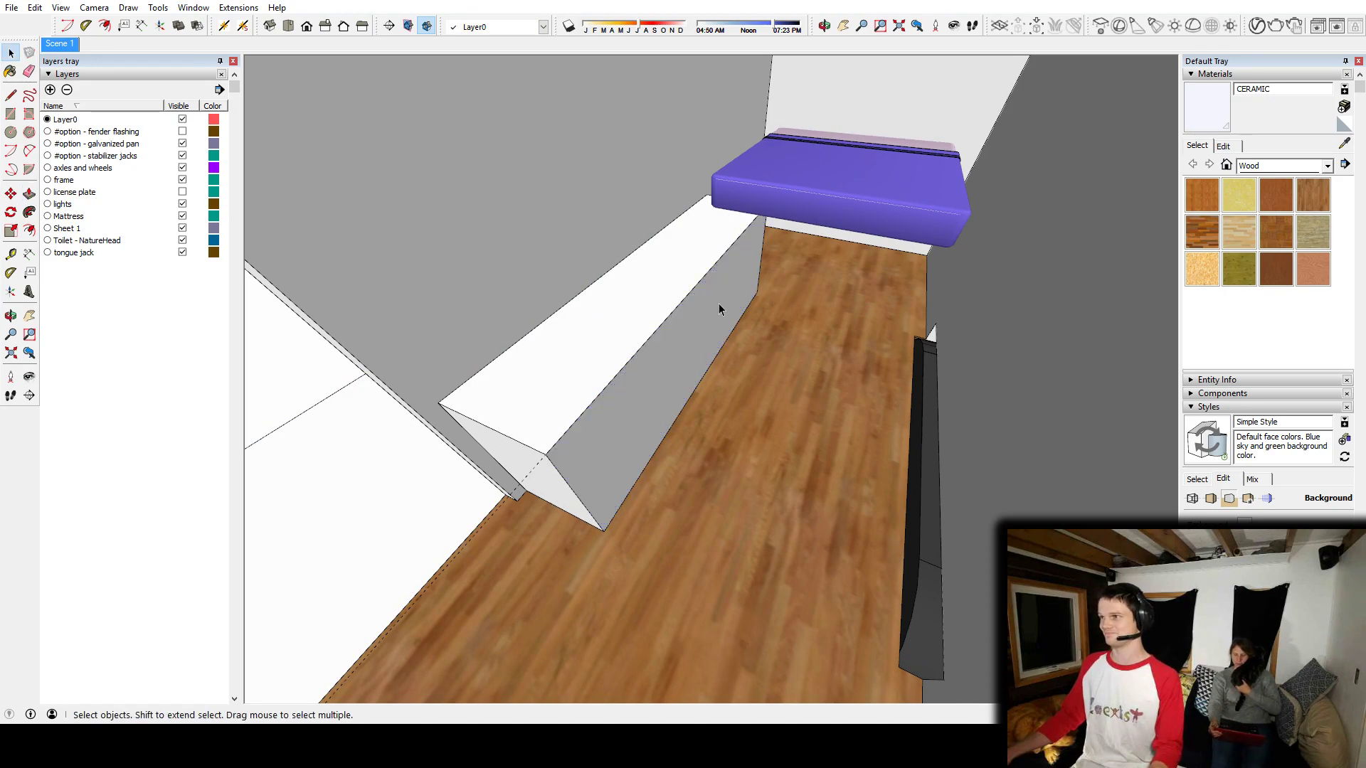
Step: Push/Pull the counter block's bed-side end face to line up with the foot of the mattress
middle_click_drag(719, 305, 519, 455)
middle_click_drag(736, 389, 280, 412)
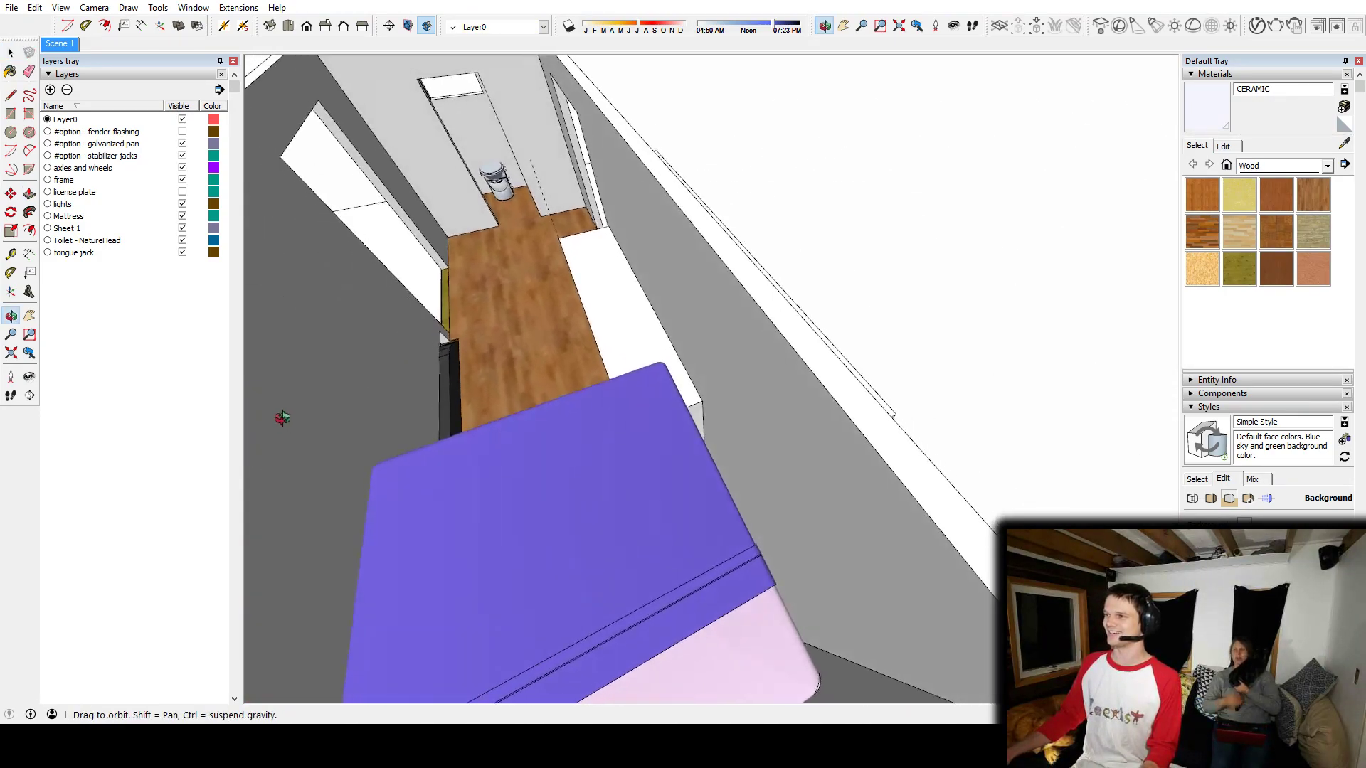
key("p")
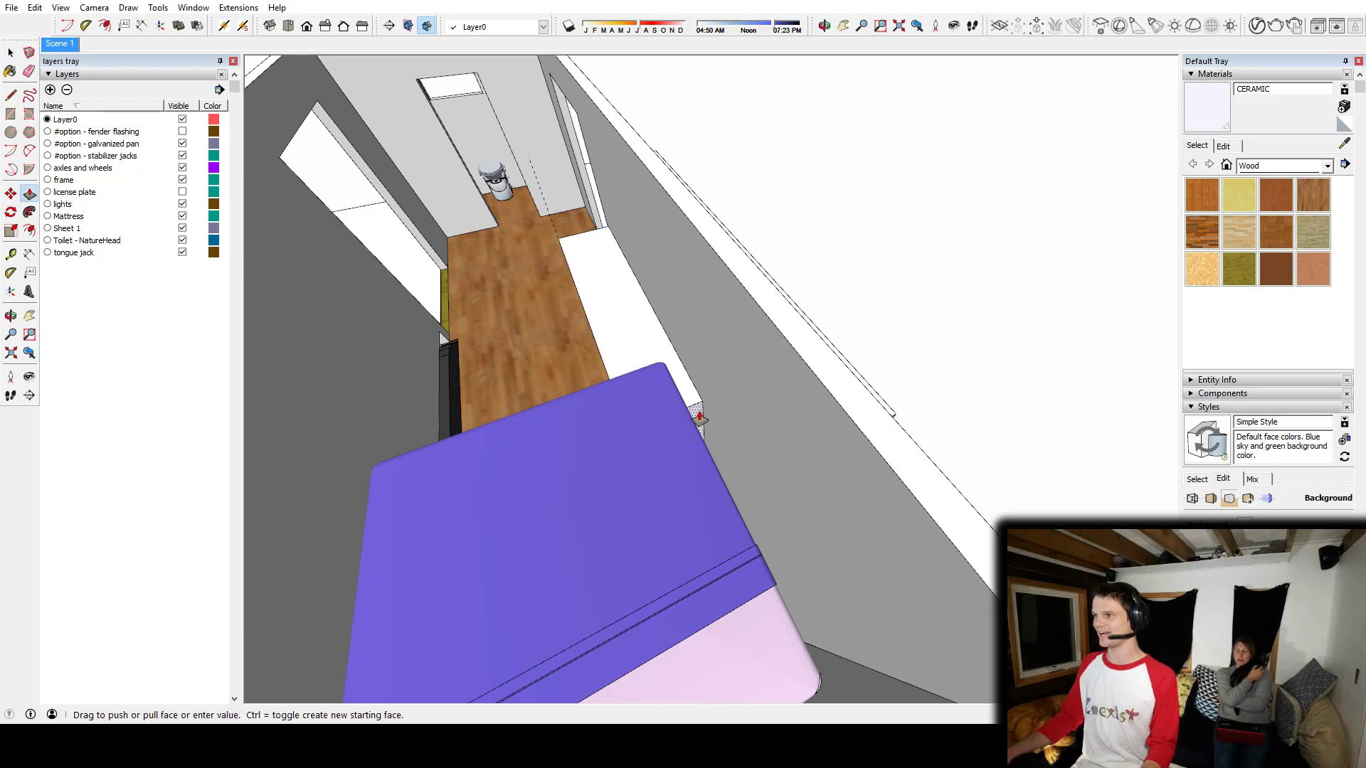
middle_click_drag(701, 425, 878, 372)
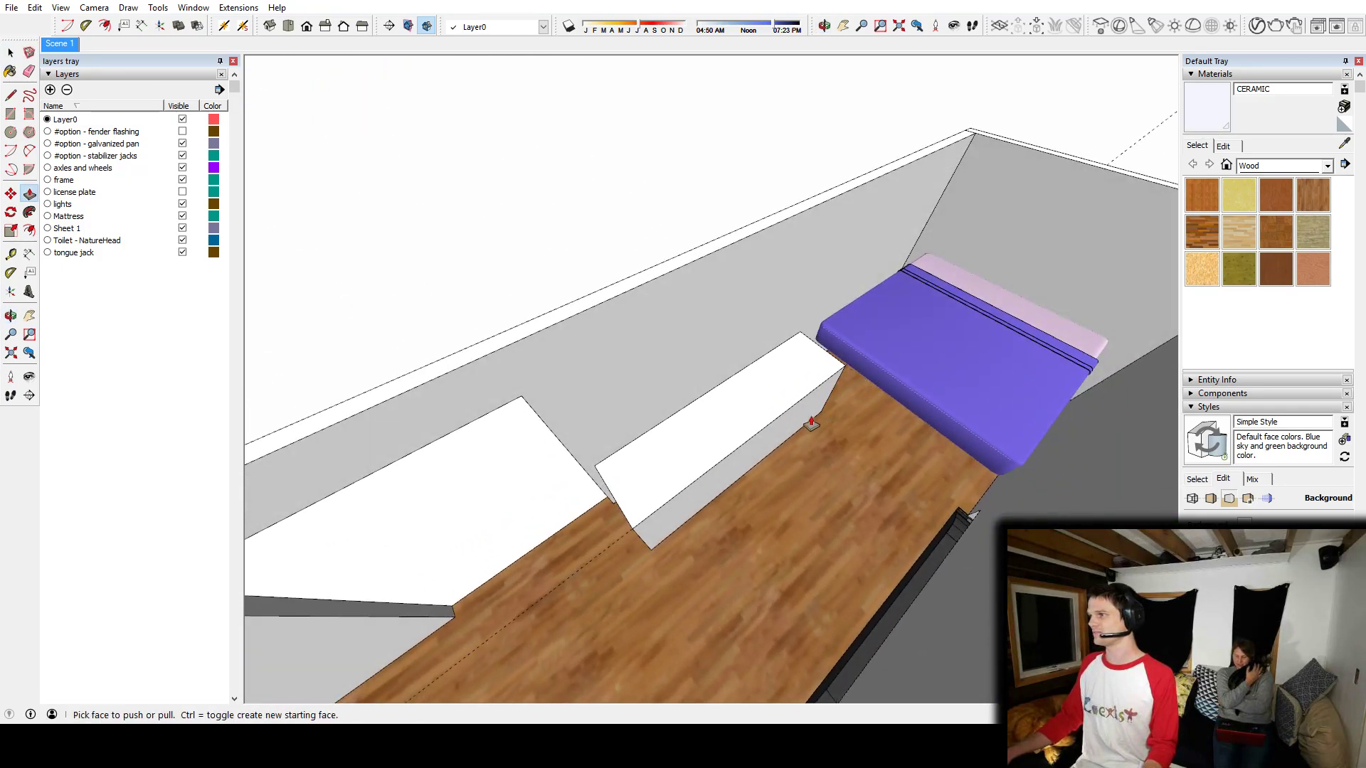
Step: Push/Pull the counter block's other end face to the vertical guide line beside the wall opening
key("space")
middle_click_drag(625, 472, 676, 412)
scroll(710, 416, "up", 3)
key("t")
left_click(492, 332)
key("Escape")
key("space")
key("p")
left_click(582, 500)
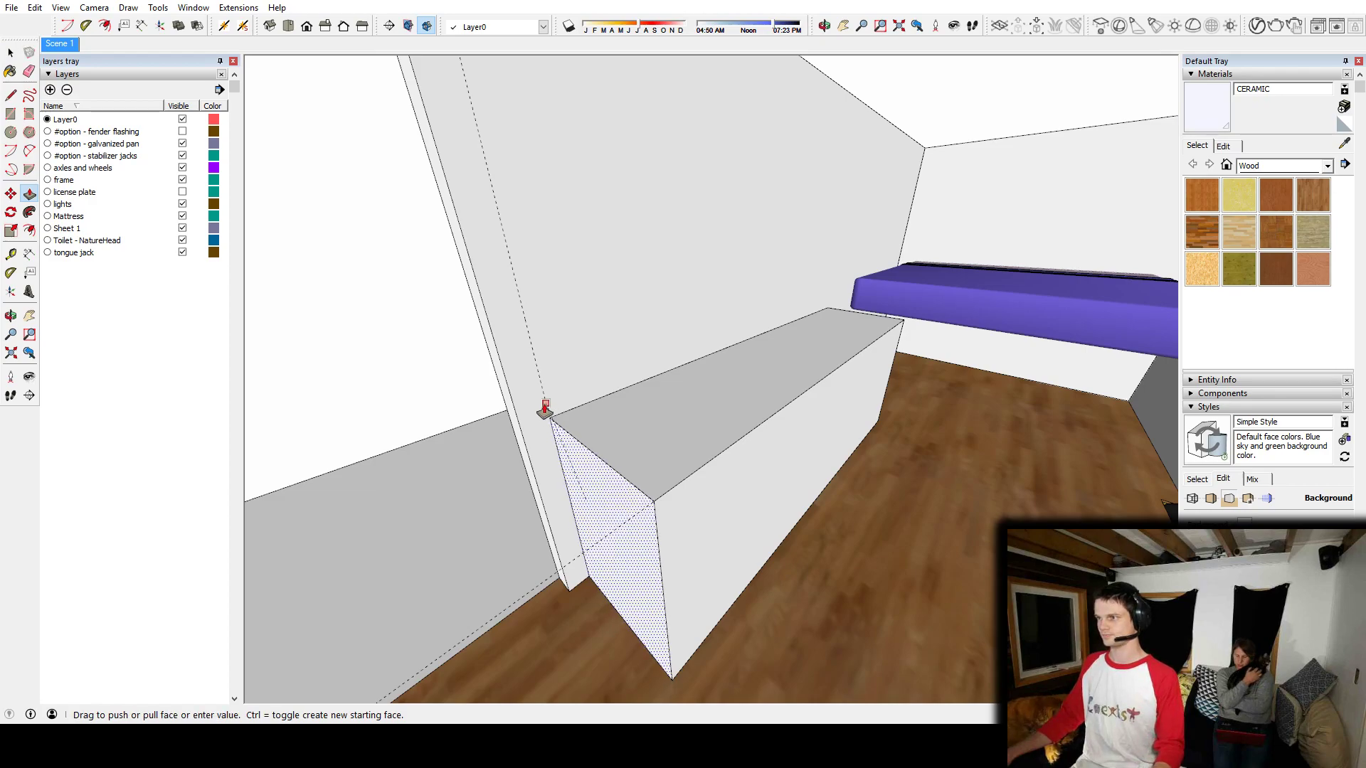
left_click(546, 415)
Step: Copy the whole counter block straight across the floor to the opposite wall and clear the selection
middle_click_drag(562, 421, 842, 462)
key("space")
left_click(789, 420)
middle_click_drag(829, 414, 664, 457)
left_click(628, 463)
key("m")
key("ctrl")
left_click(647, 520)
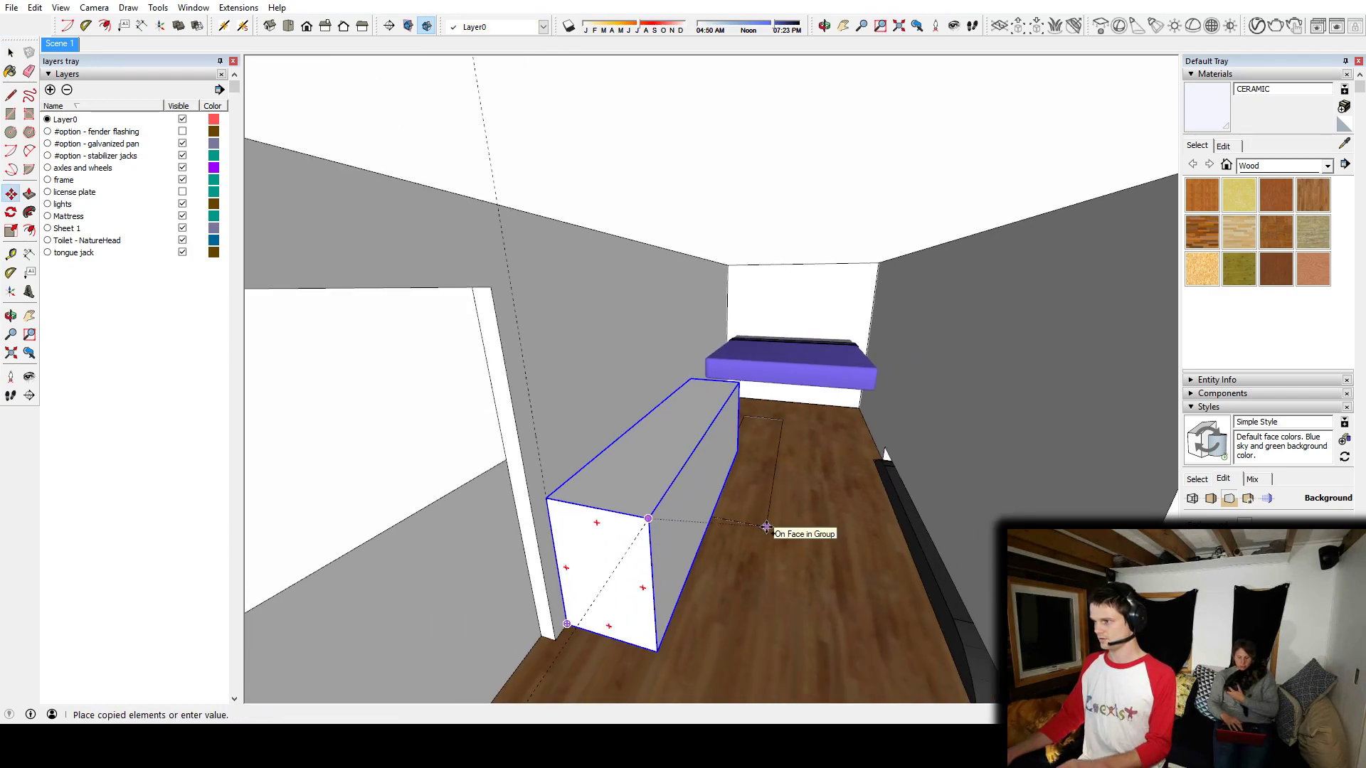
left_click(1108, 491)
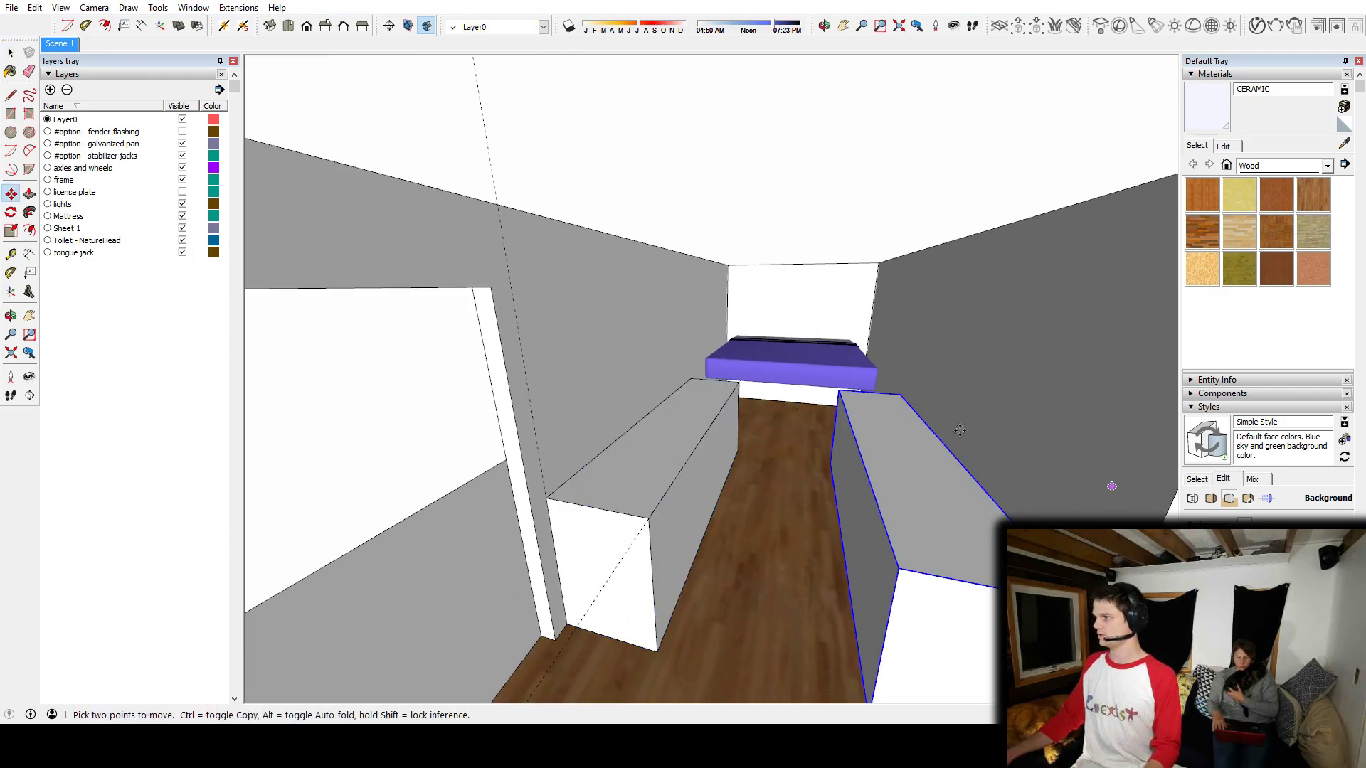
middle_click_drag(811, 355, 791, 451)
key("space")
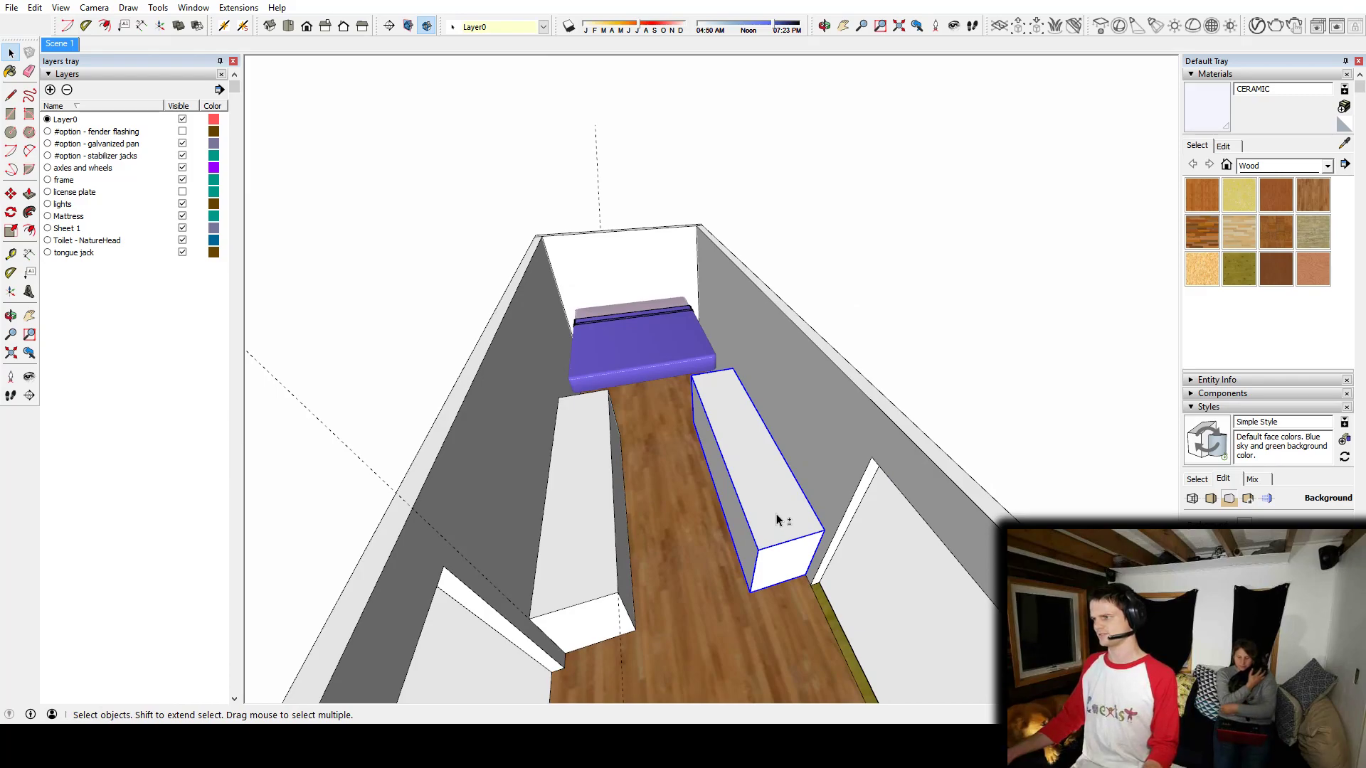
key("ctrl+t")
Step: Examine the two facing counters, the aisle between them and their clearance to the raised bed from several angles
middle_click_drag(775, 514, 567, 526)
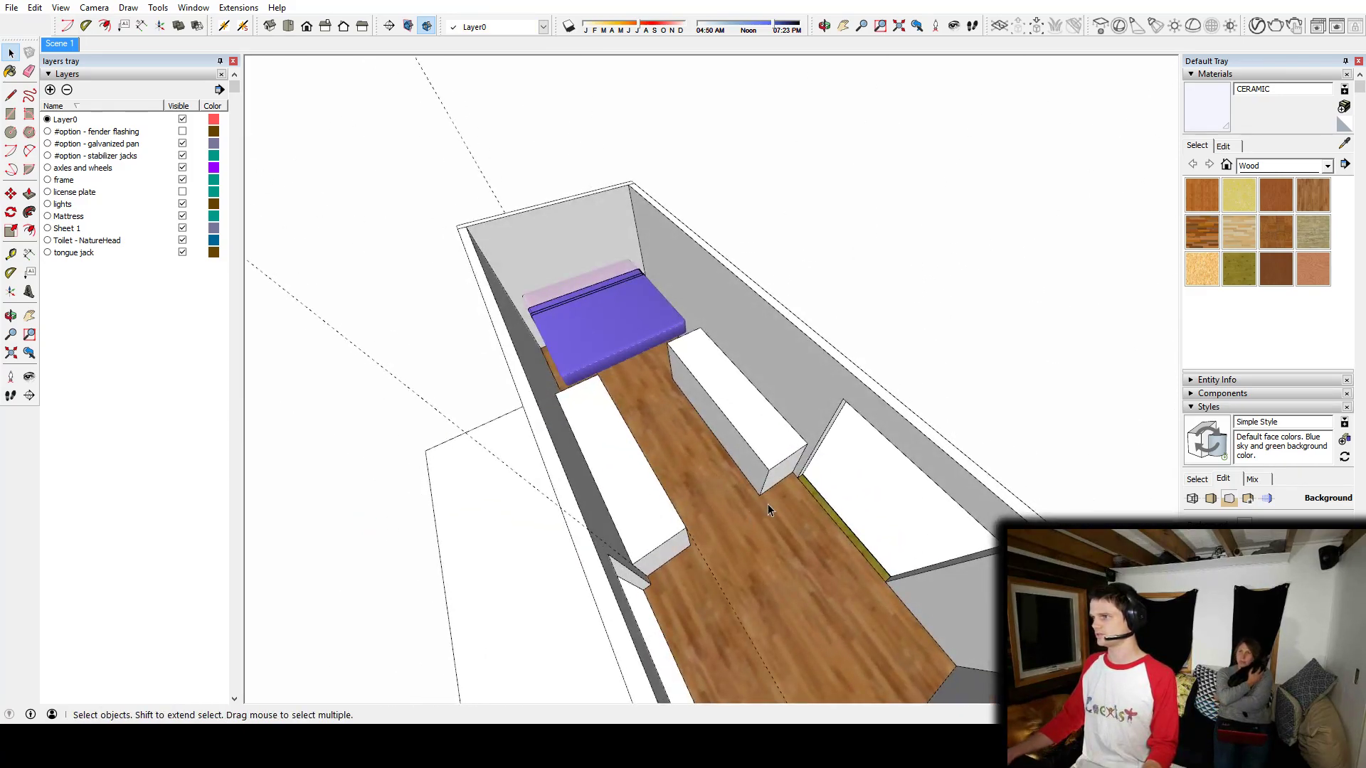
middle_click_drag(767, 504, 812, 447)
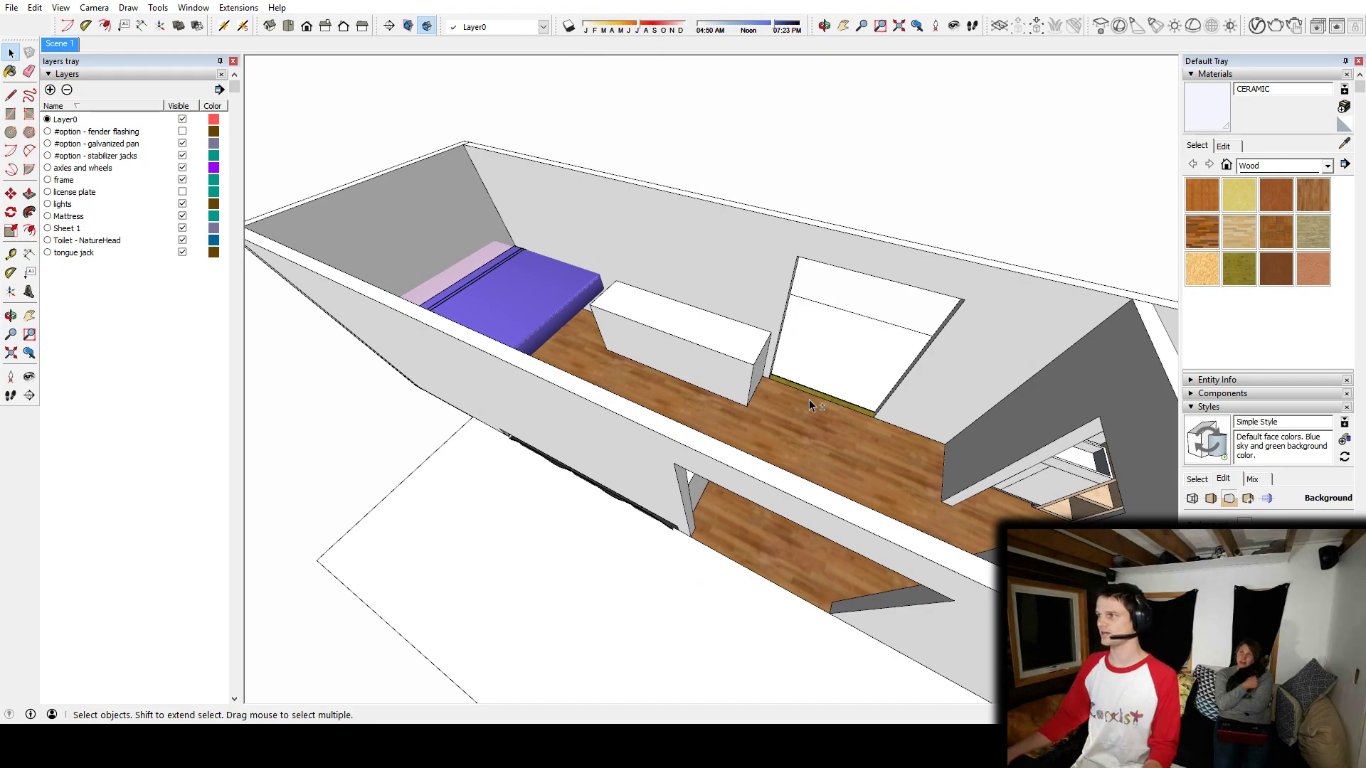
middle_click_drag(809, 399, 451, 379)
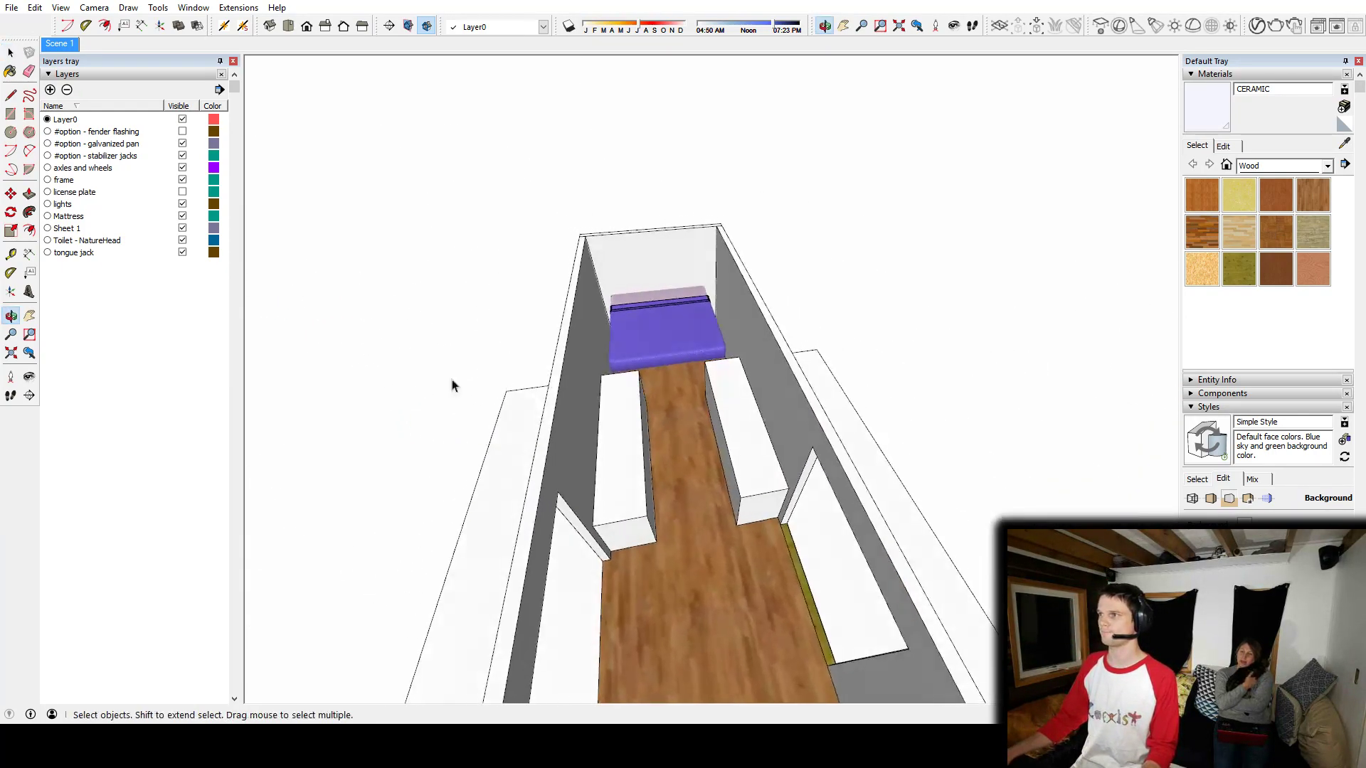
scroll(668, 381, "up", 5)
middle_click_drag(668, 381, 784, 463)
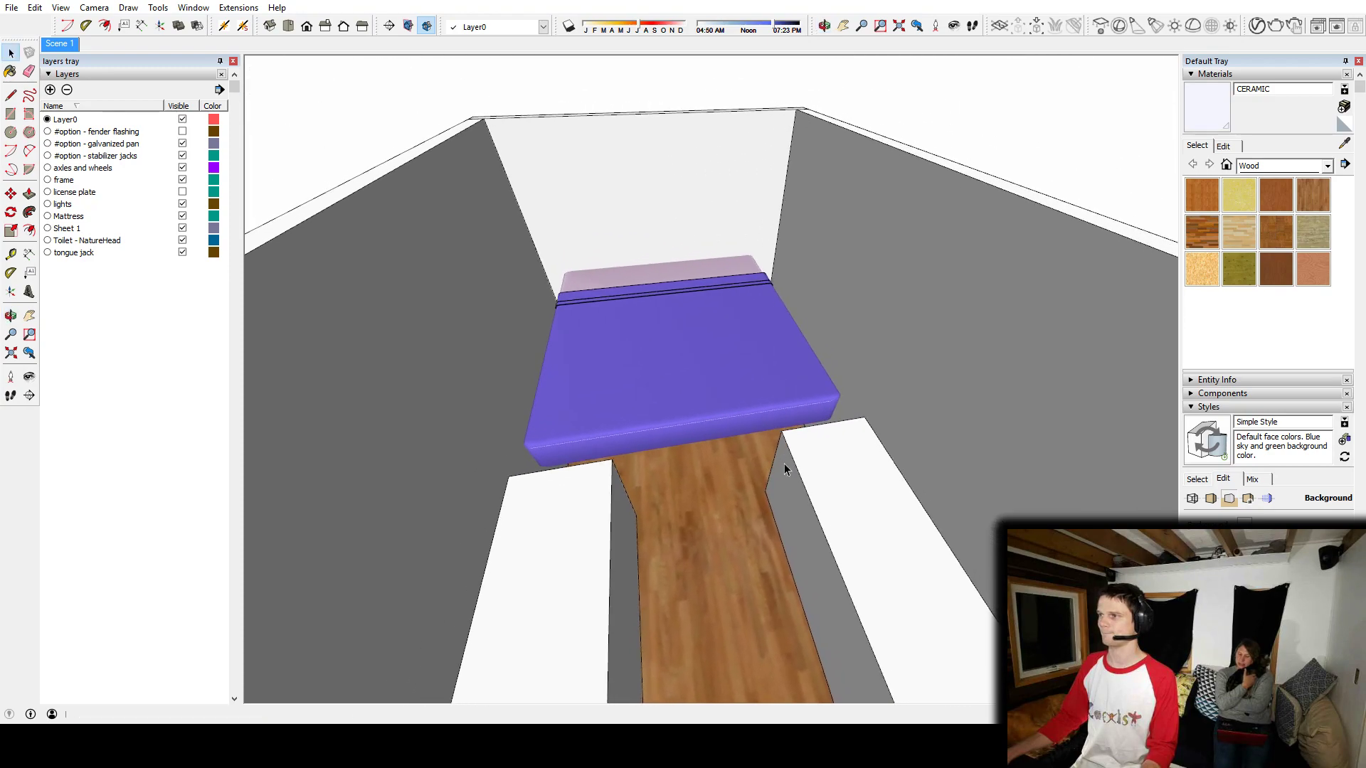
middle_click_drag(827, 508, 752, 482)
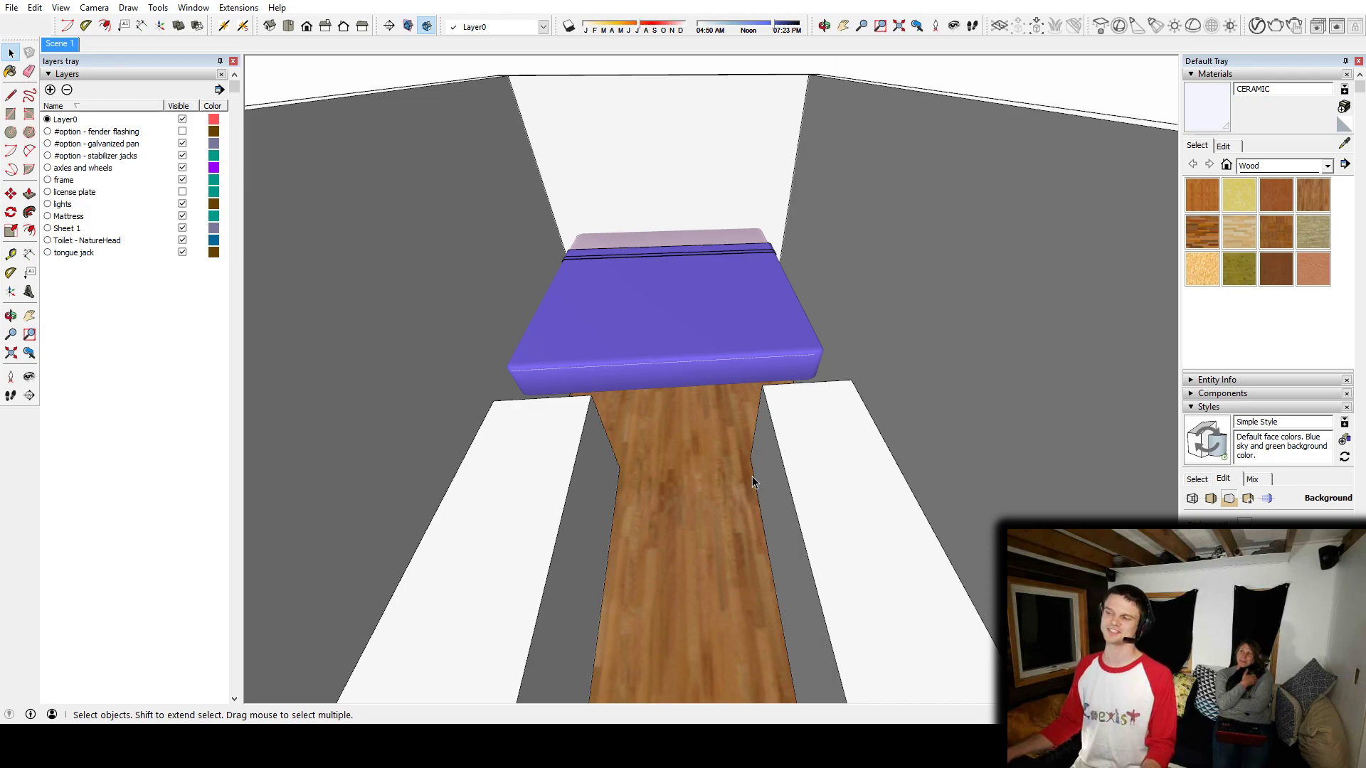
middle_click_drag(733, 454, 723, 397)
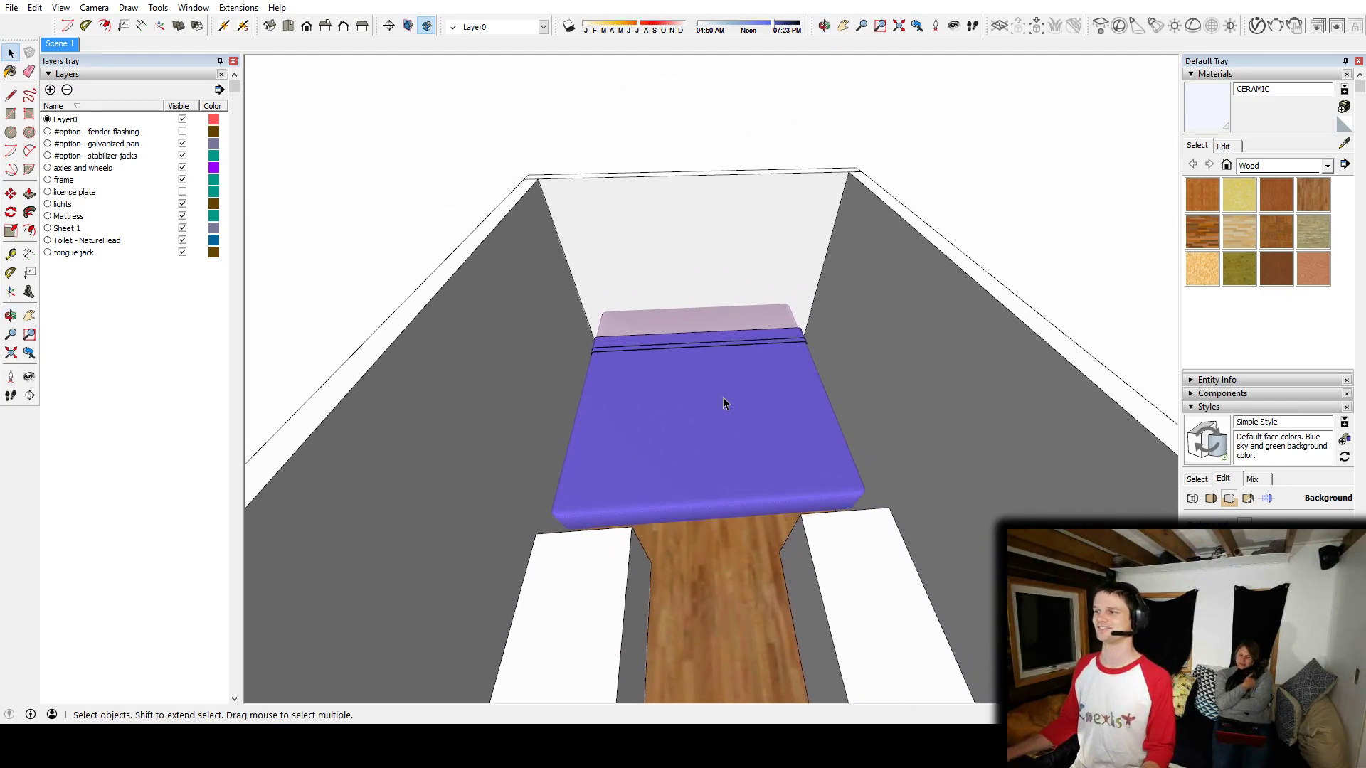
scroll(847, 503, "down", 4)
middle_click_drag(834, 557, 719, 352)
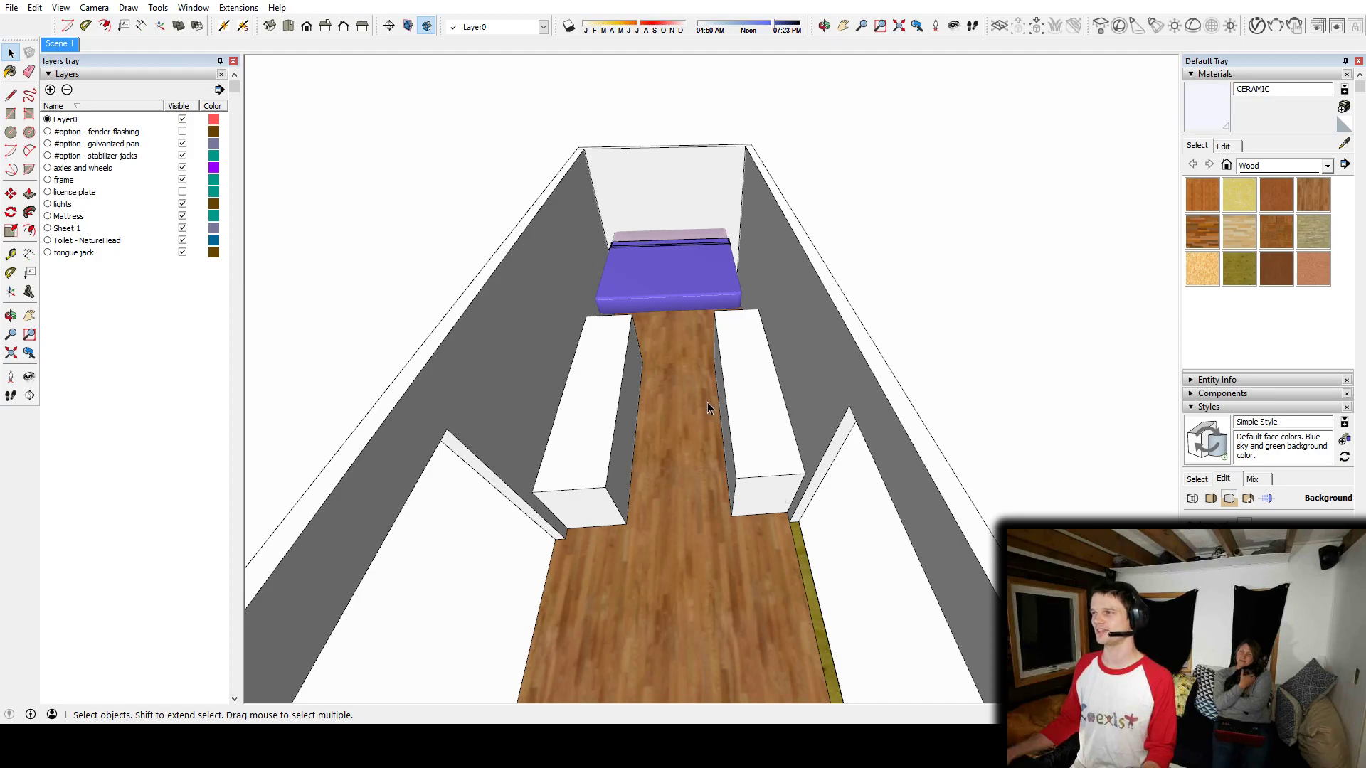
scroll(702, 377, "up", 3)
scroll(702, 377, "down", 3)
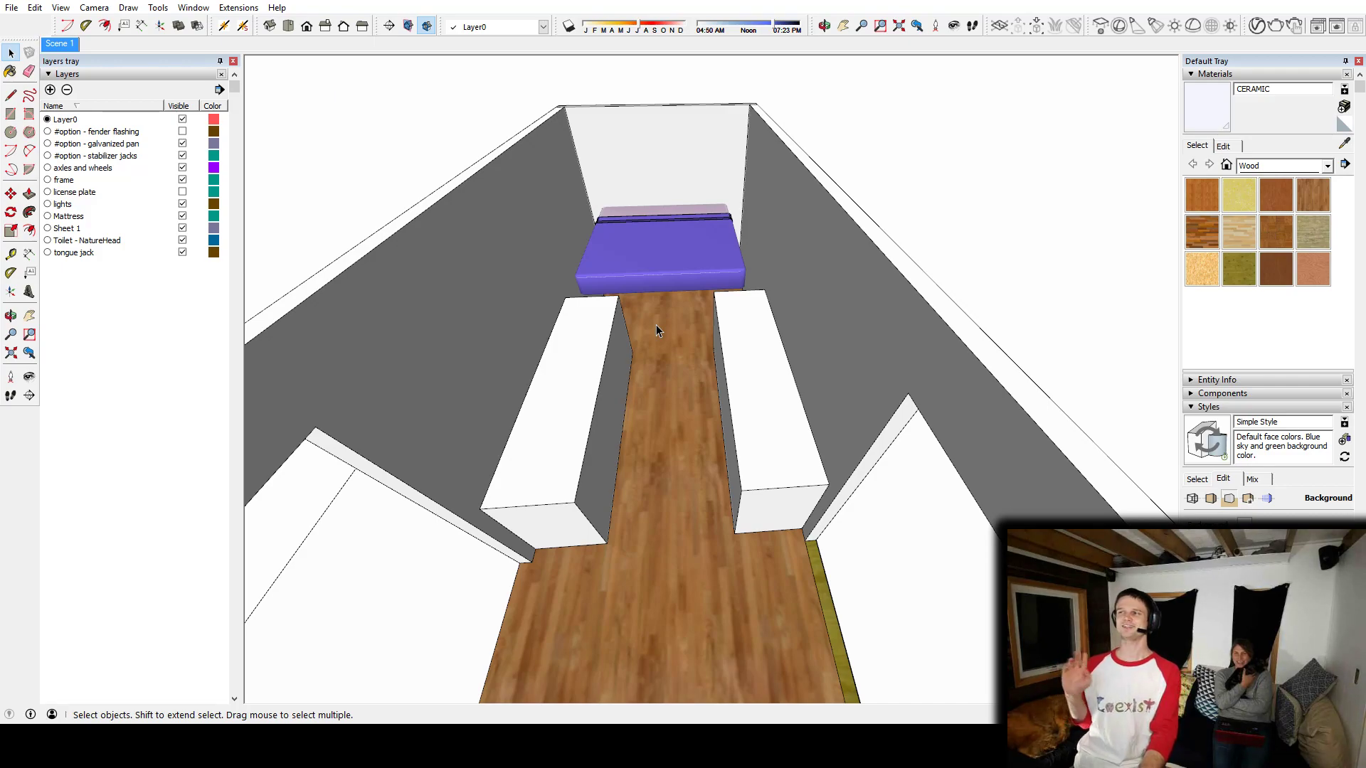
middle_click_drag(731, 325, 654, 416)
scroll(677, 388, "down", 3)
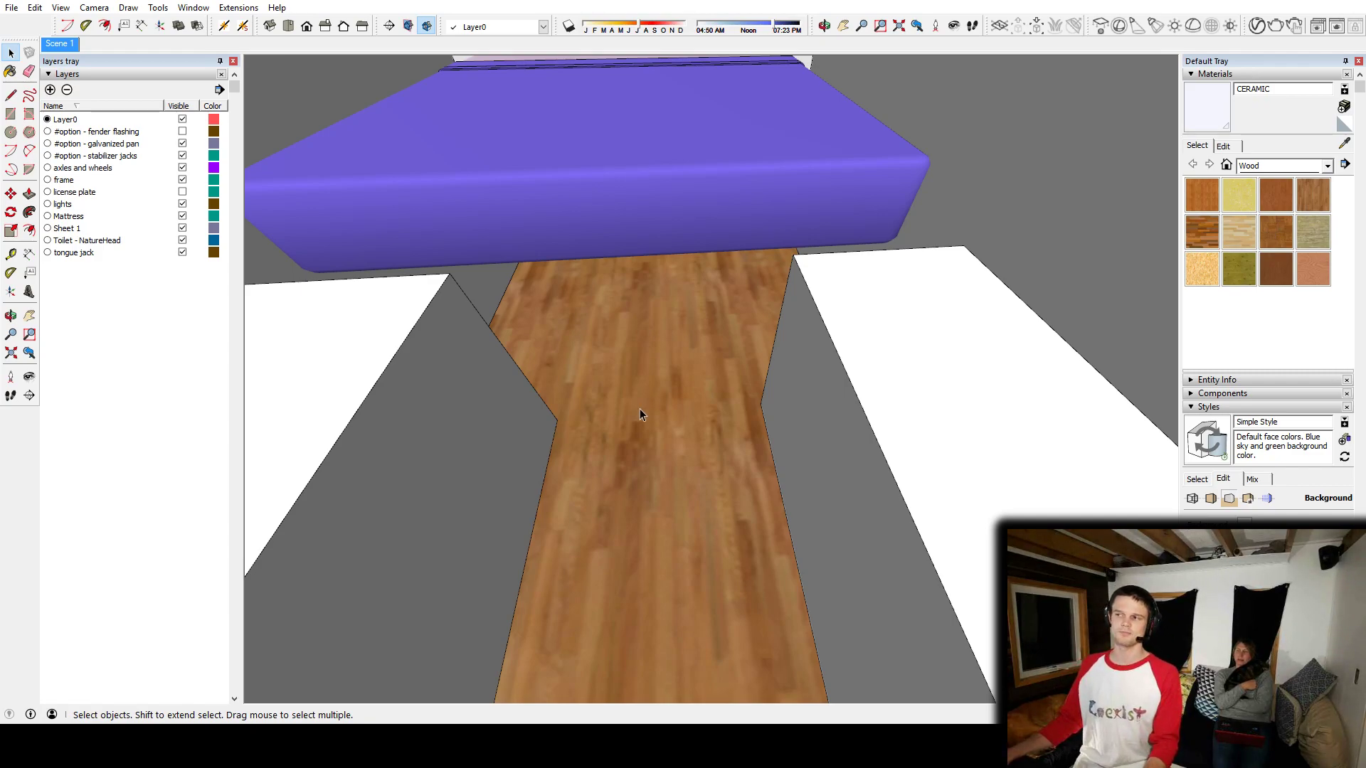
mouse_move(715, 347)
middle_mouse_down()
mouse_move(756, 360)
mouse_move(695, 494)
mouse_move(723, 312)
mouse_move(714, 347)
middle_mouse_up()
scroll(713, 348, "down", 3)
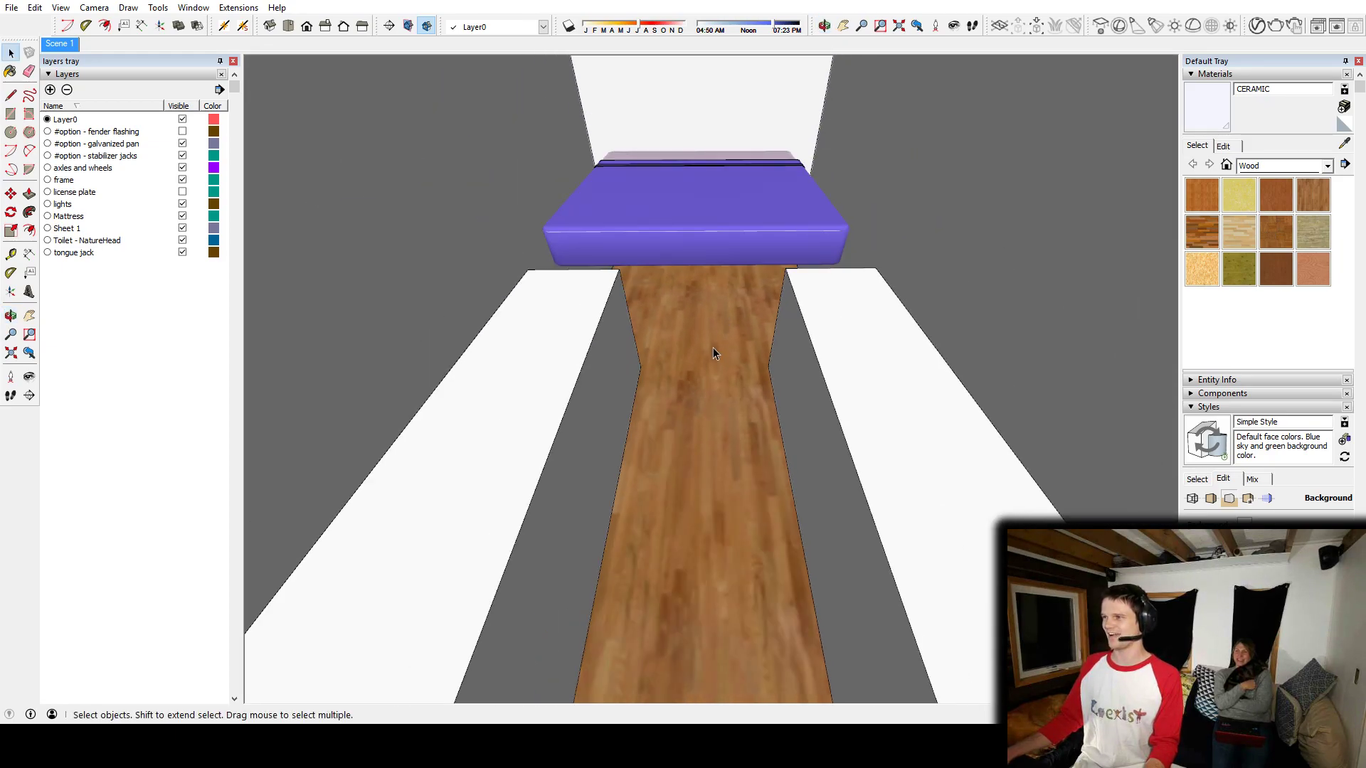
scroll(713, 347, "up", 2)
middle_click_drag(698, 287, 698, 401)
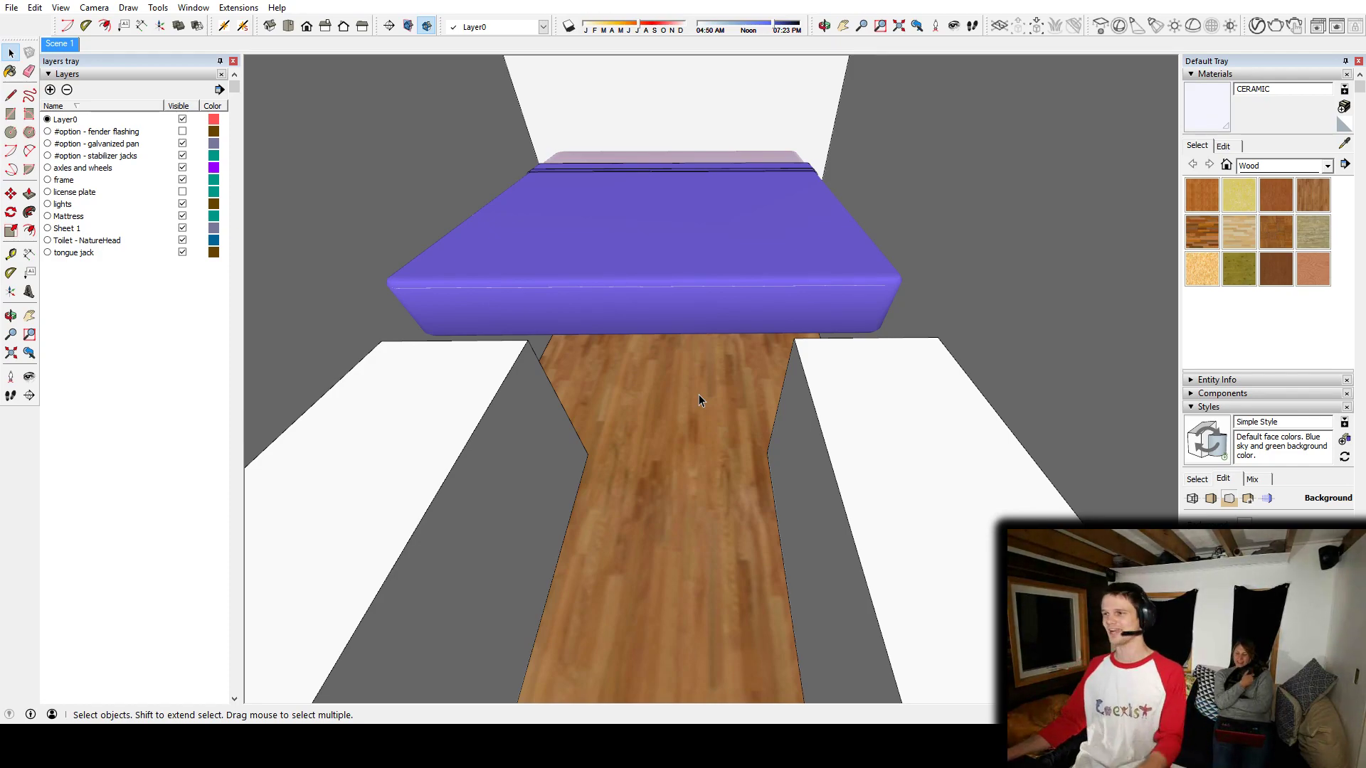
Step: Place a guide line across the floor between the bed-side corners of the two counters
middle_click_drag(694, 539, 678, 372)
key("t")
left_click(625, 372)
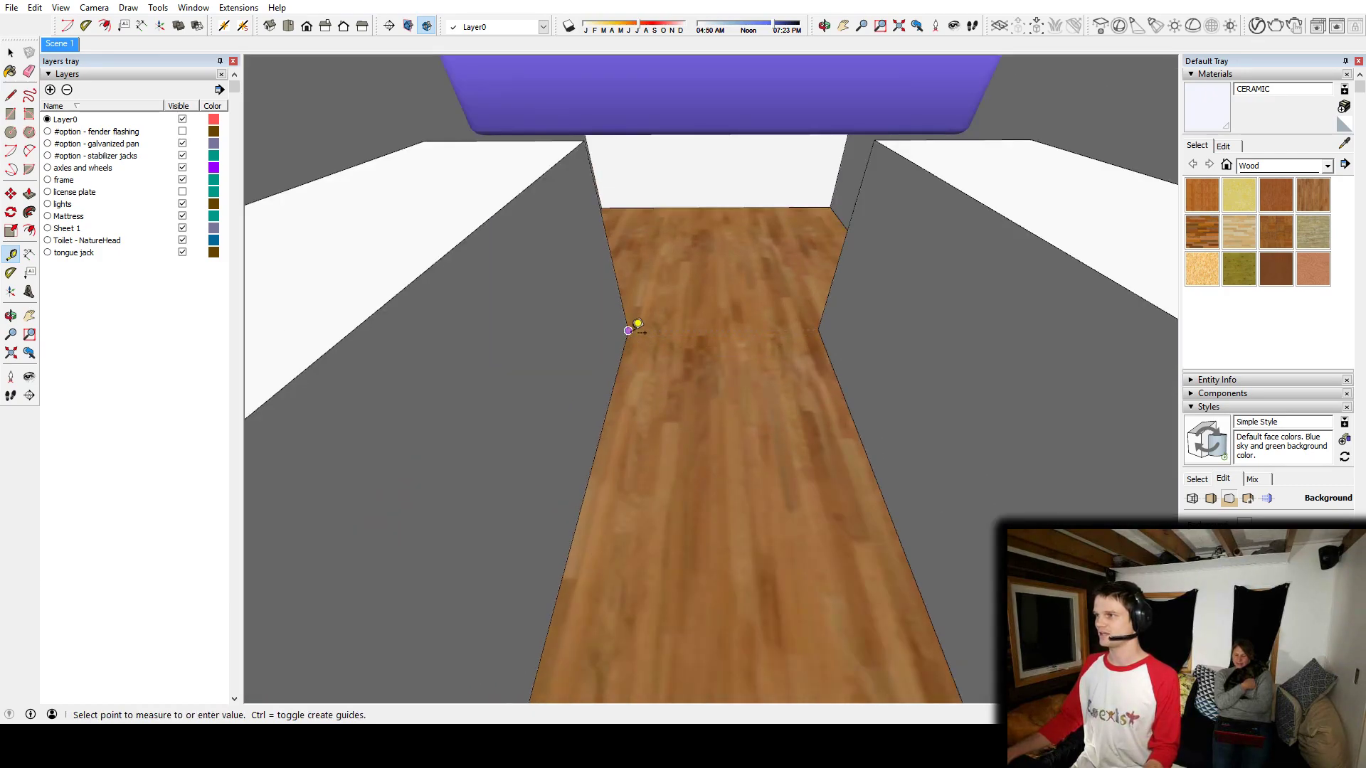
left_click(637, 325)
scroll(735, 308, "down", 3)
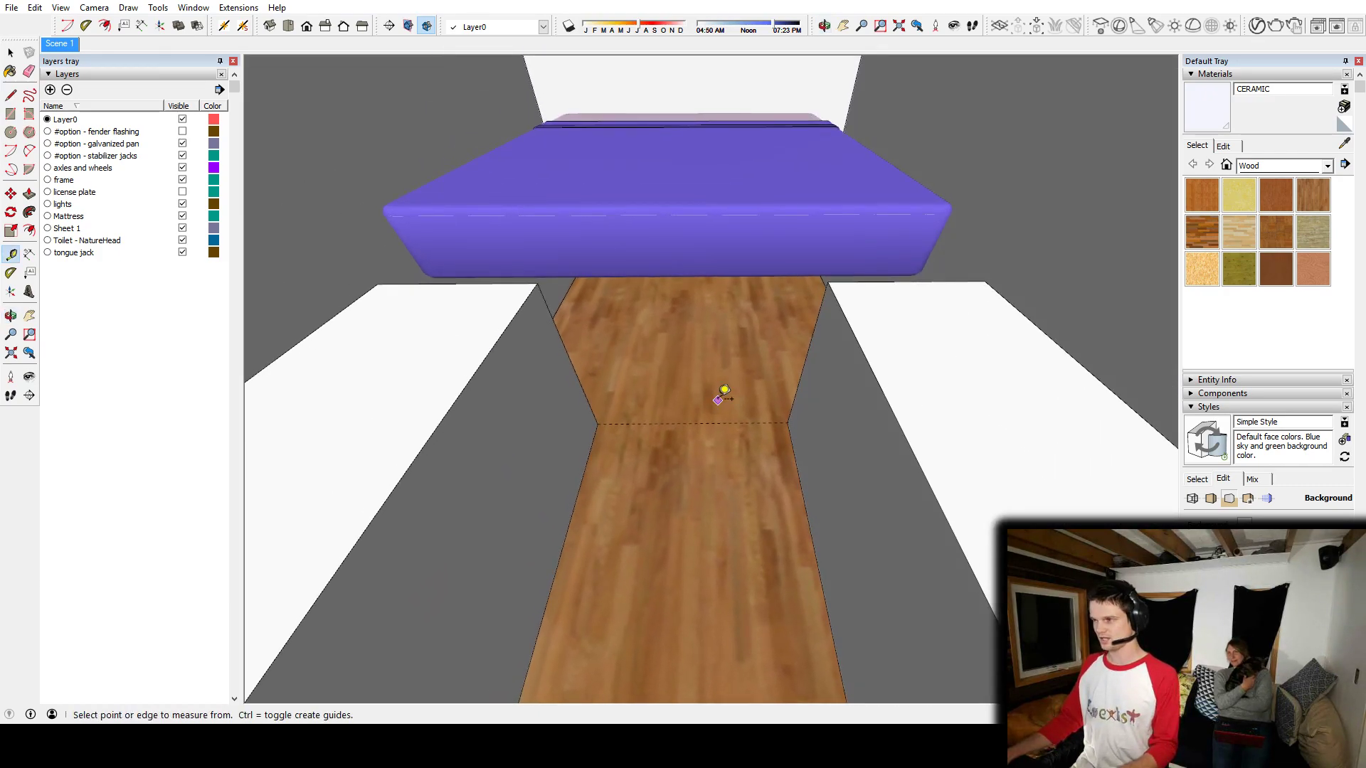
Step: Draw an upright rectangle between the counters' bed-side ends, from the floor up to counter height
key("l")
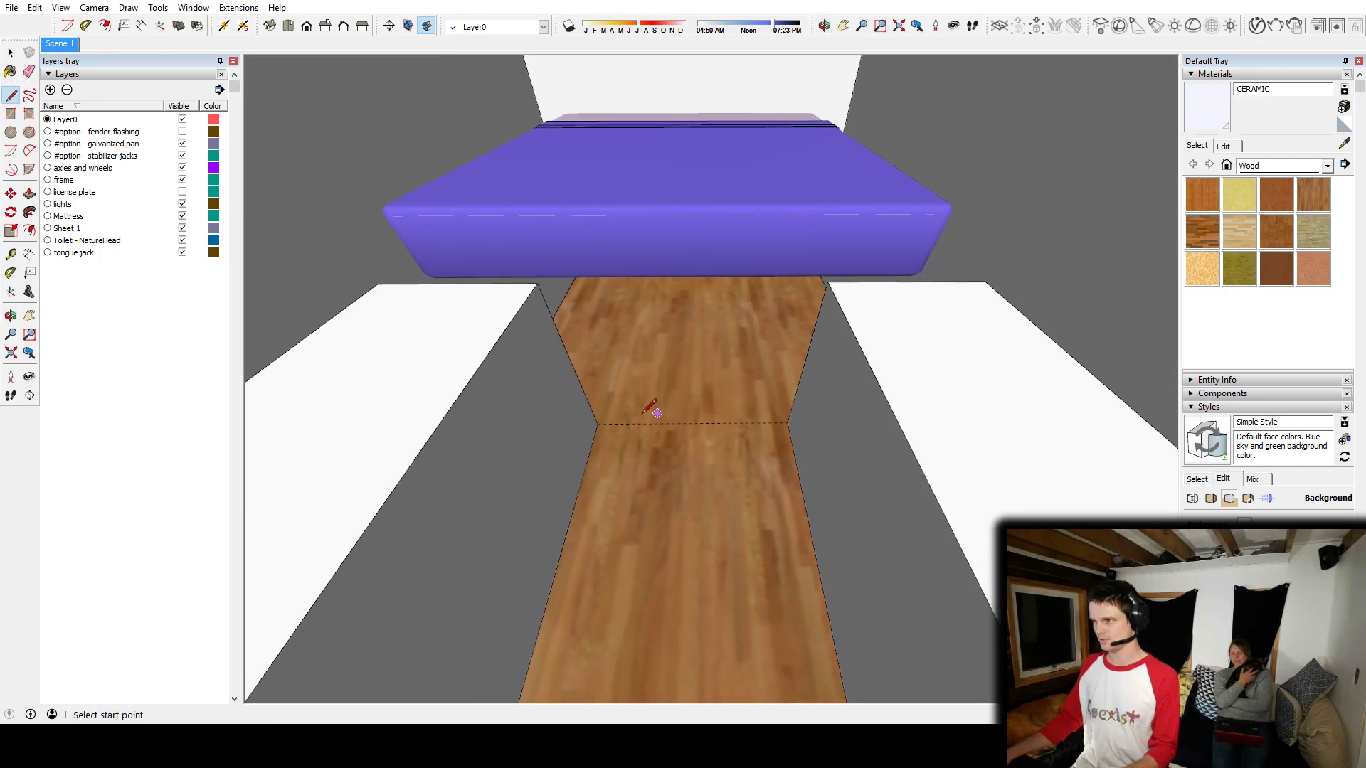
key("r")
left_click(597, 424)
left_click(827, 280)
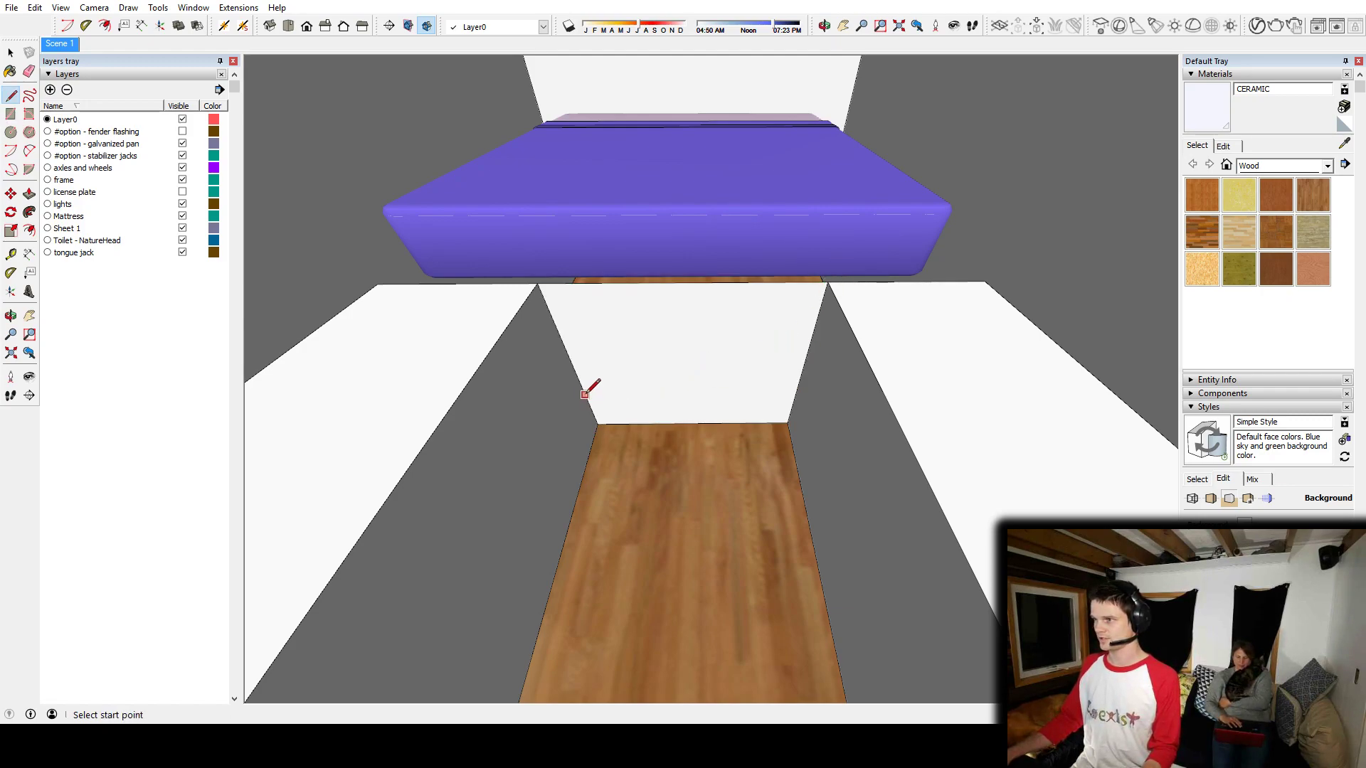
key("o")
key("l")
middle_click_drag(681, 437, 573, 219)
key("t")
scroll(649, 409, "up", 2)
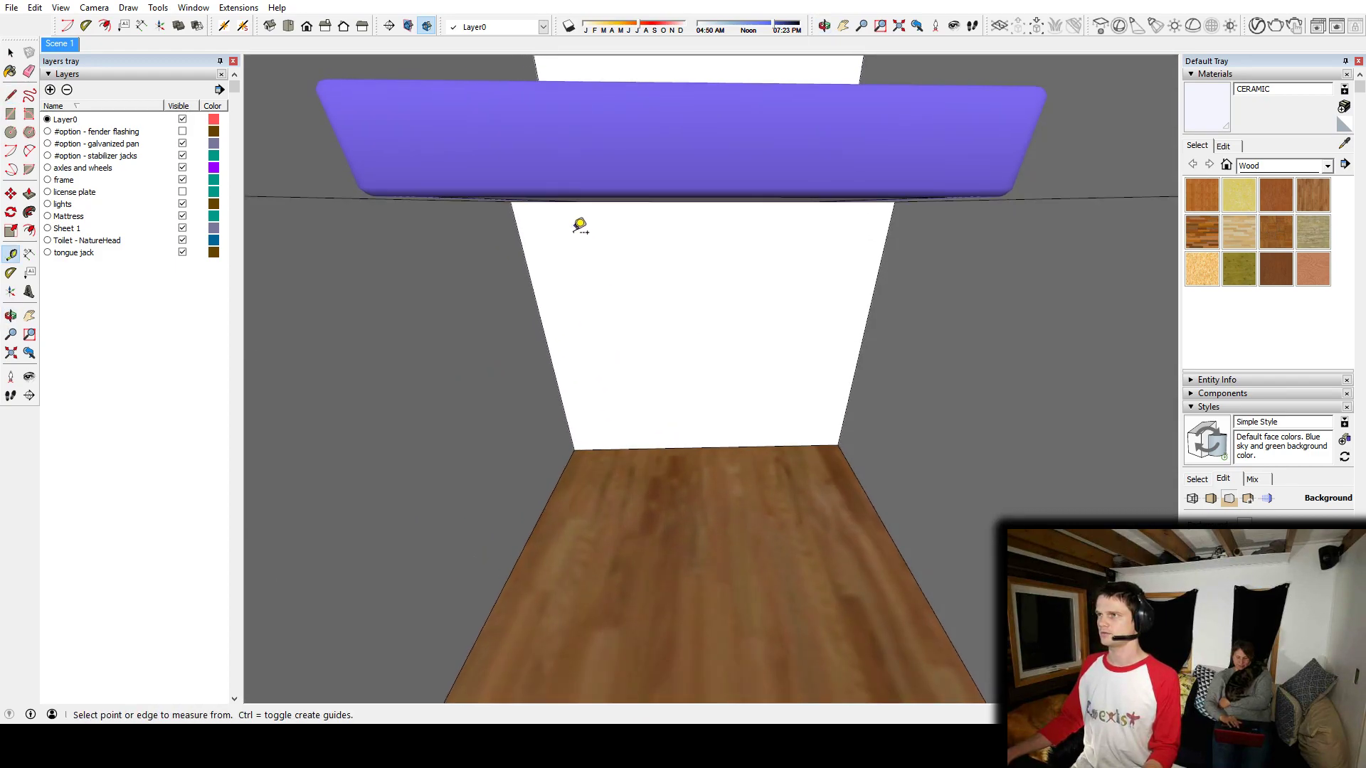
left_click(633, 449)
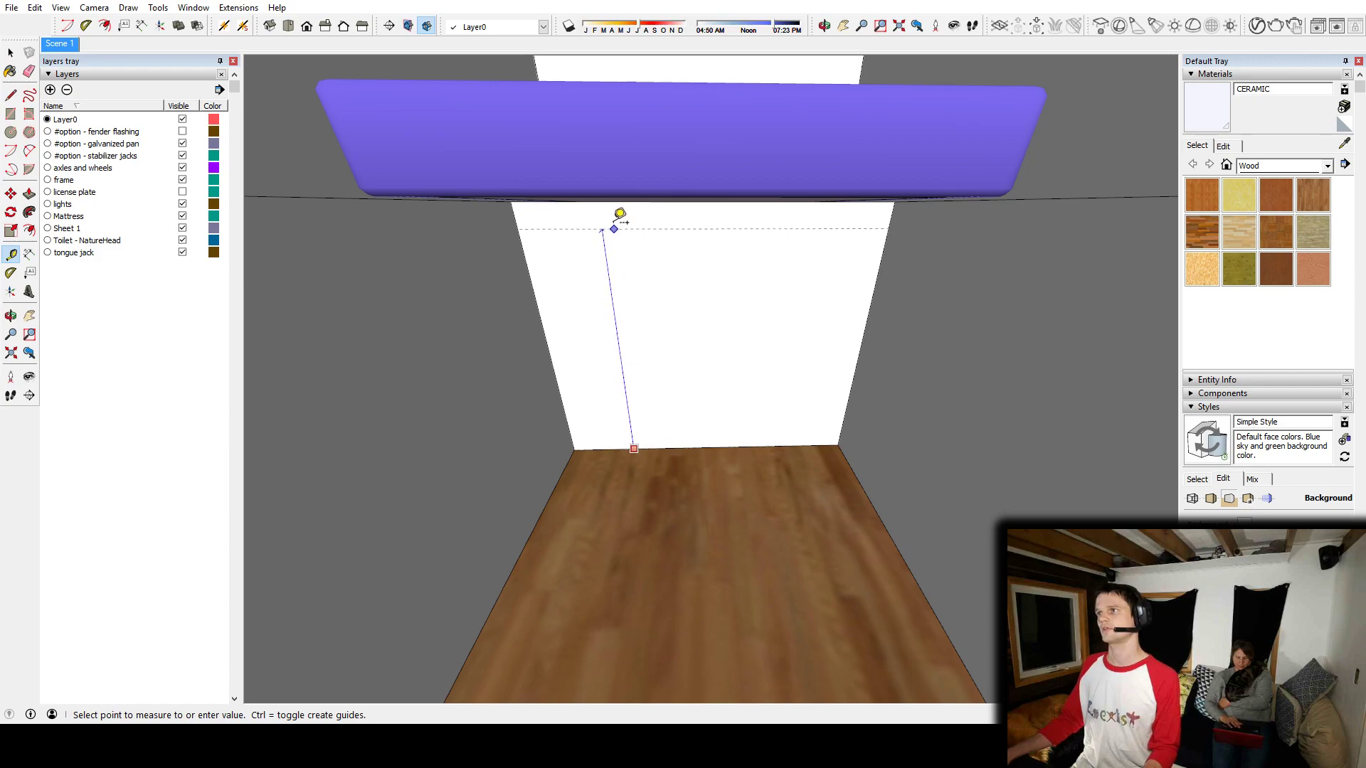
key("Escape")
Step: Group the upright rectangle that closes the gap under the foot of the bed
key("space")
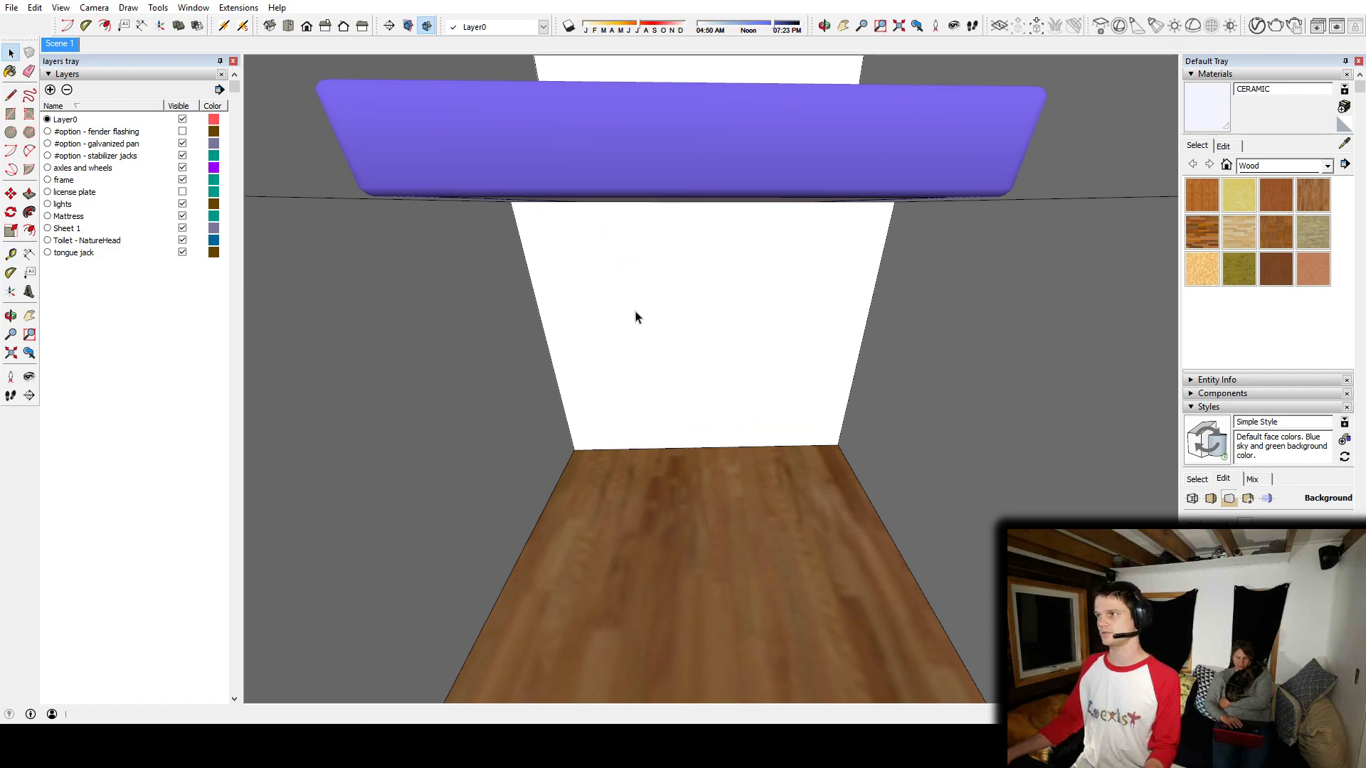
left_click(632, 317)
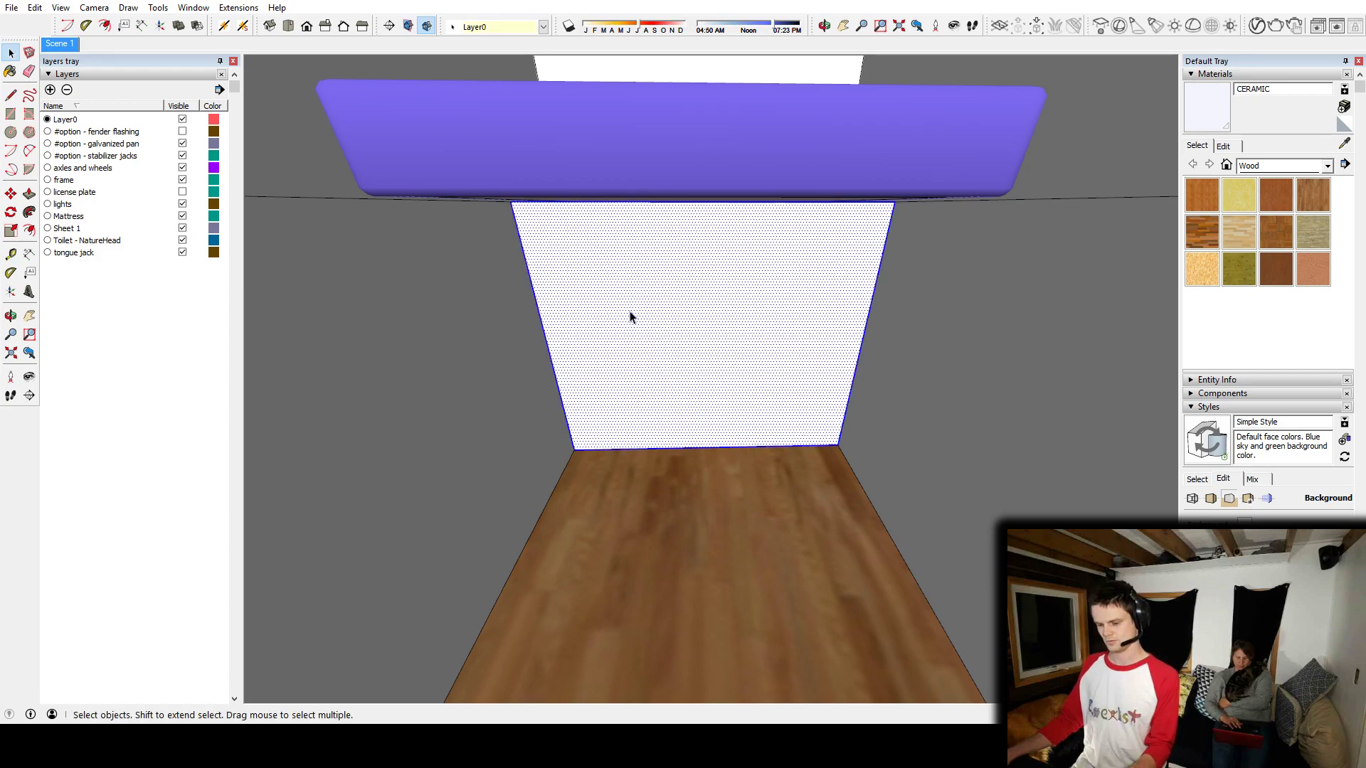
key("ctrl+g")
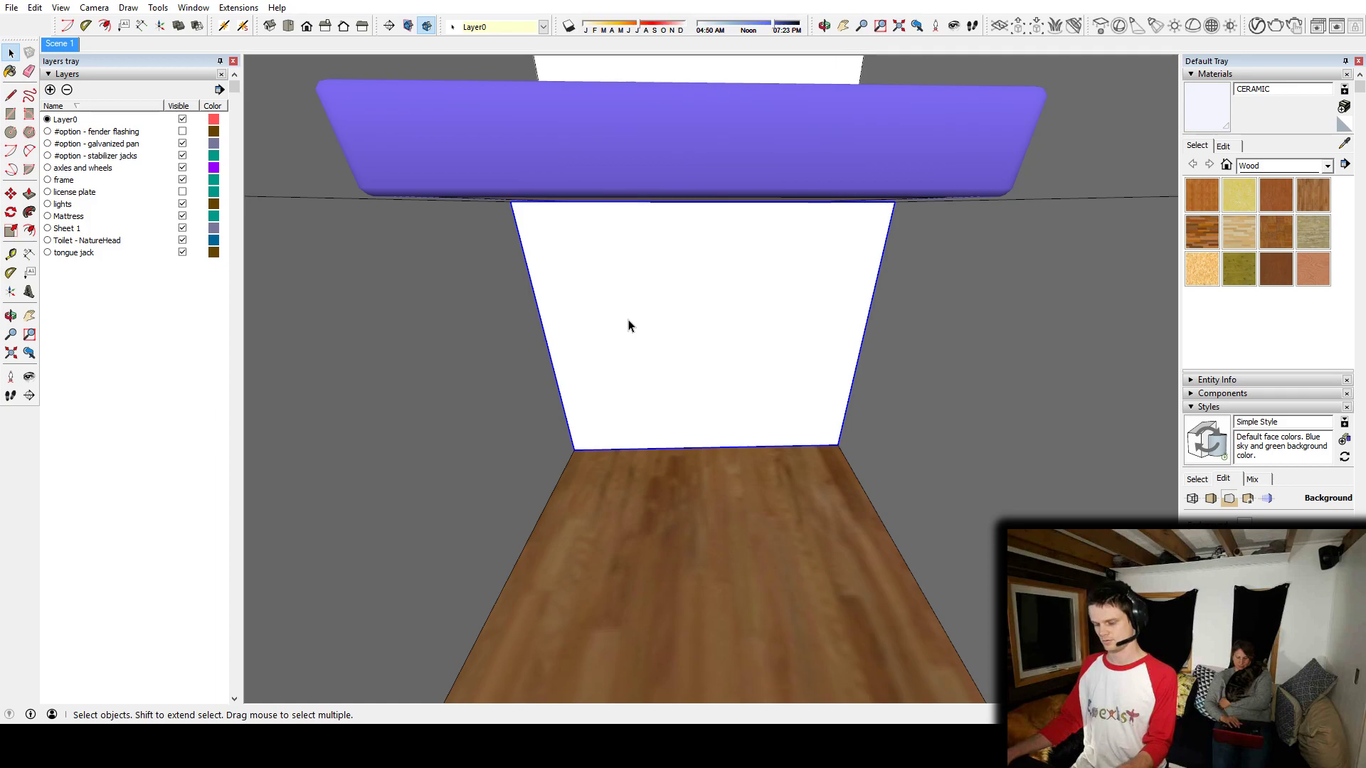
Step: Draw a line along the upright panel's bottom edge and copy it to the top edge, divided into 4 equal spaces
key("l")
left_click(575, 449)
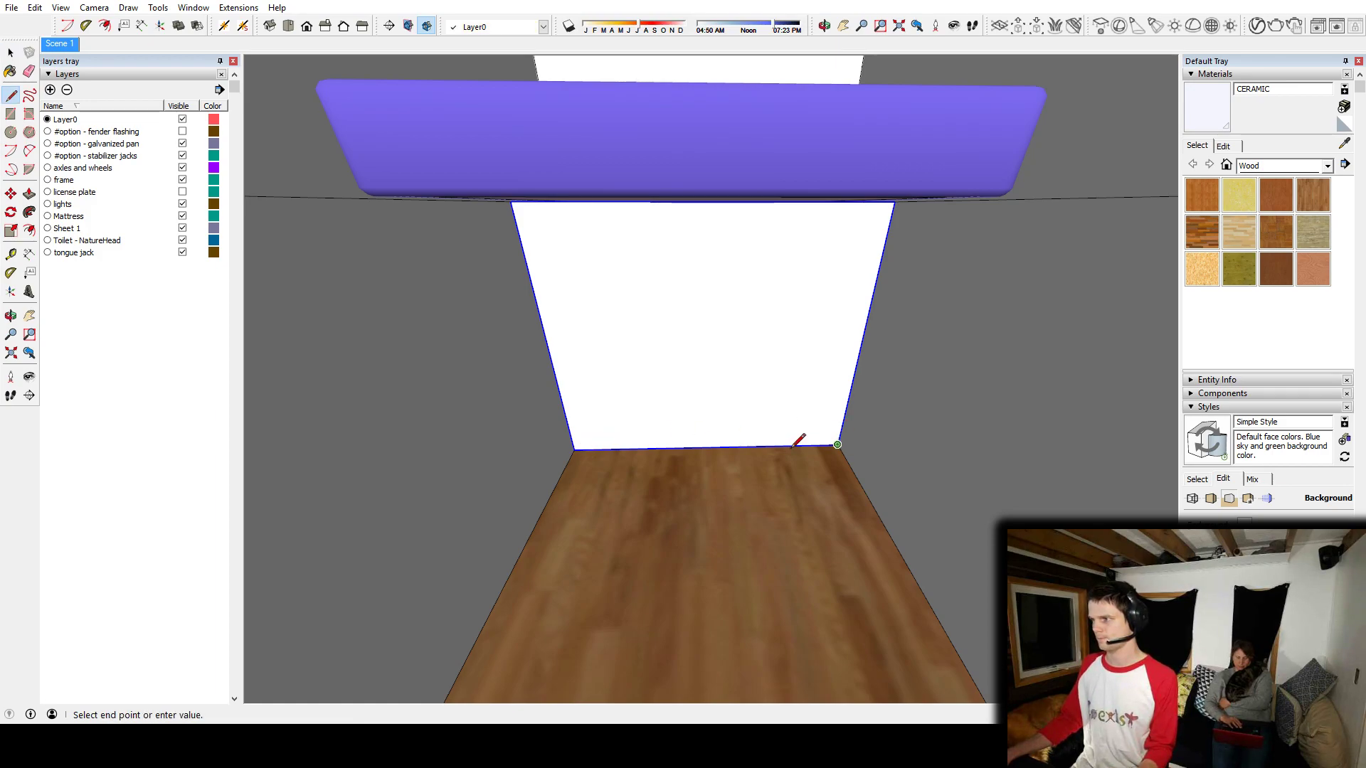
key("space")
left_click(587, 450)
key("m")
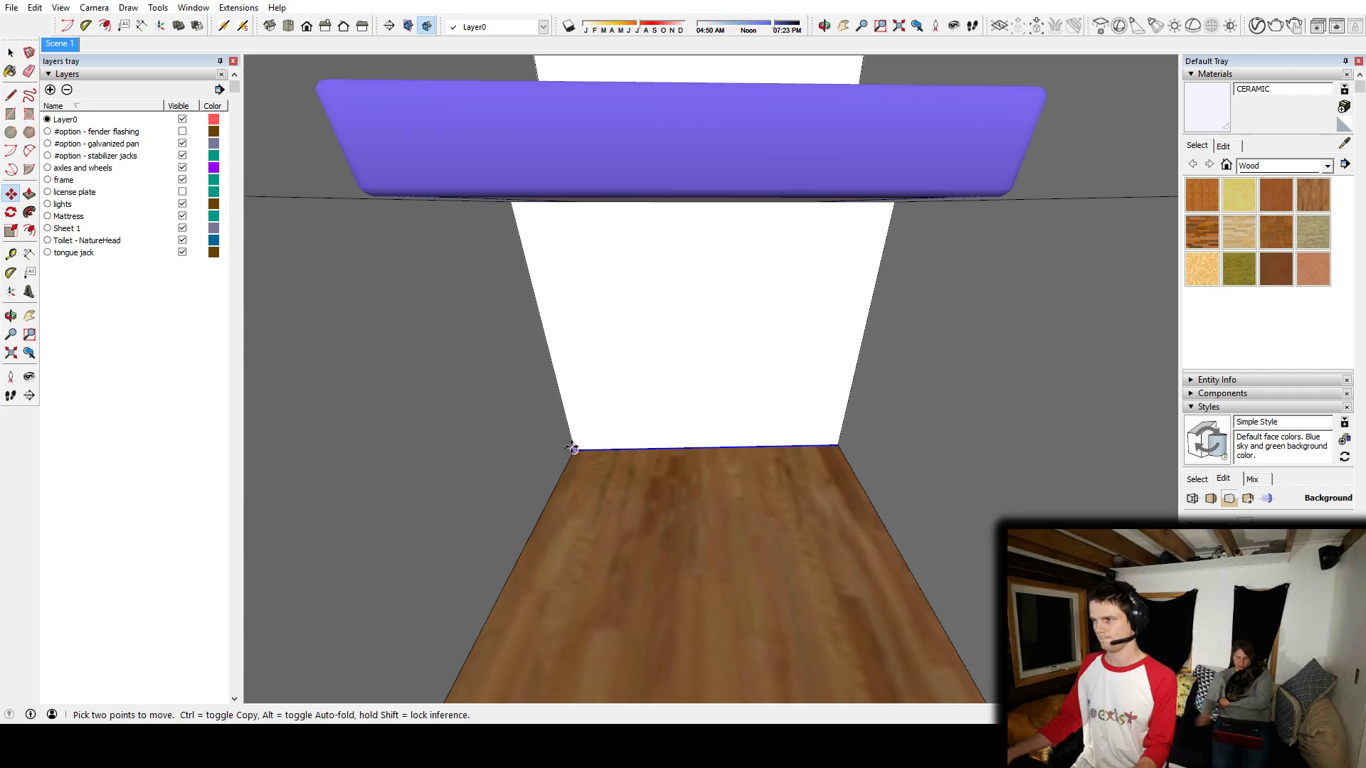
key("ctrl")
left_click(574, 449)
left_click(509, 202)
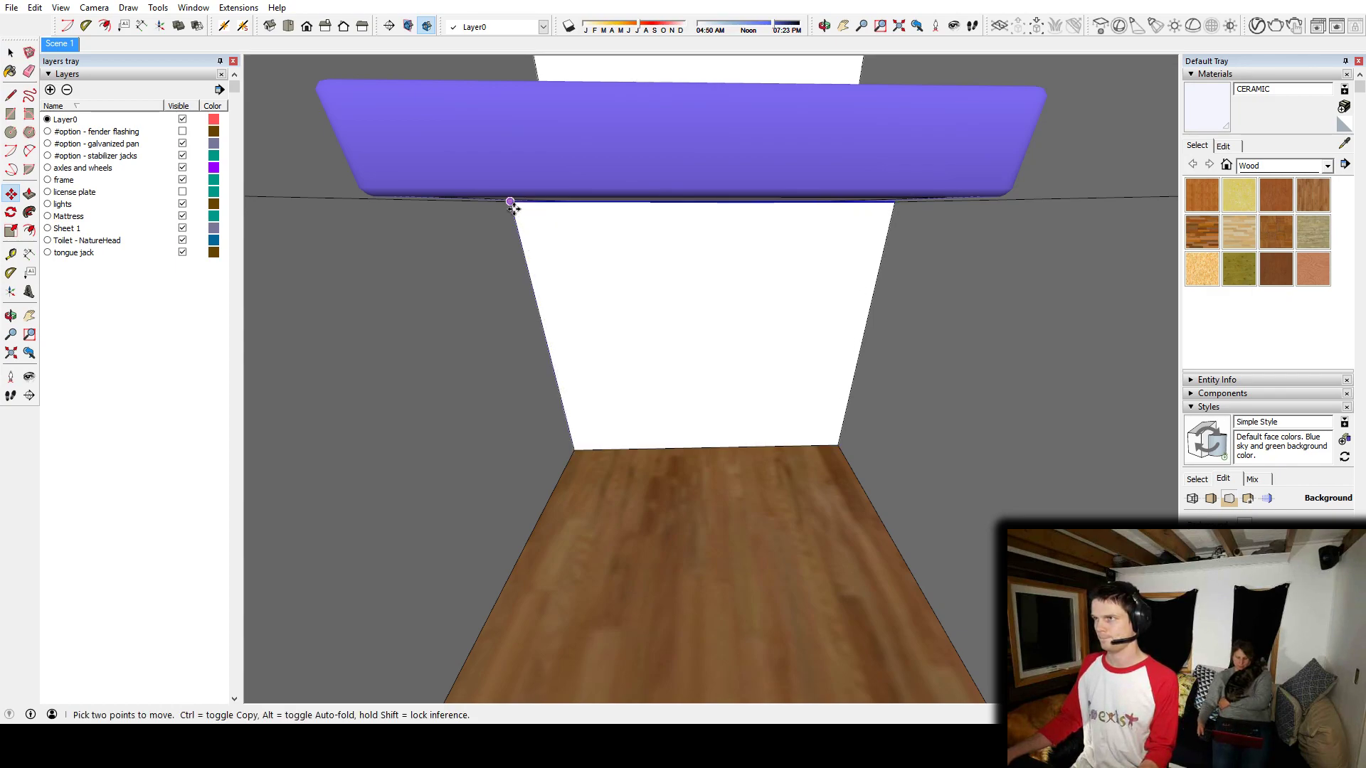
type("/4")
key("Return")
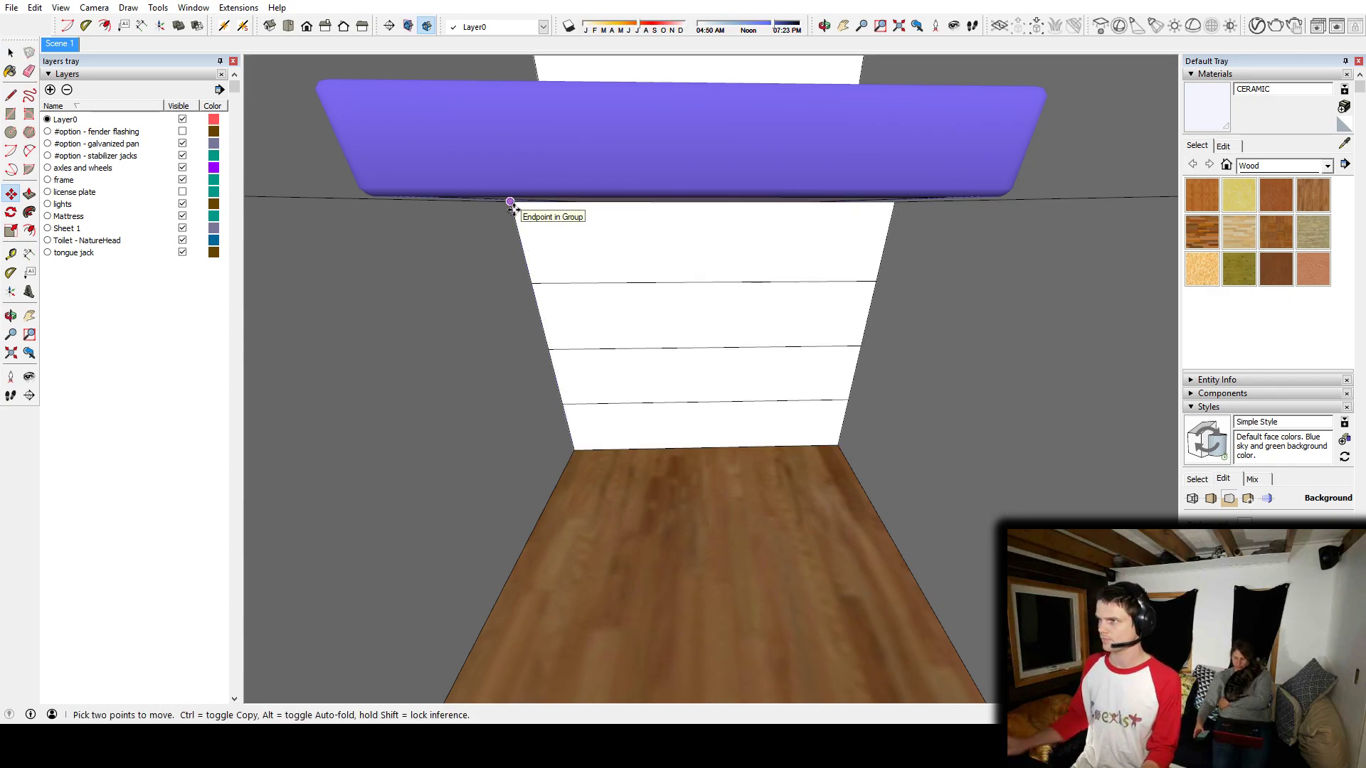
Step: Cut the five horizontal dividing lines and paste them in place inside the upright panel's group
key("space")
scroll(669, 412, "down", 2)
scroll(681, 472, "down", 3)
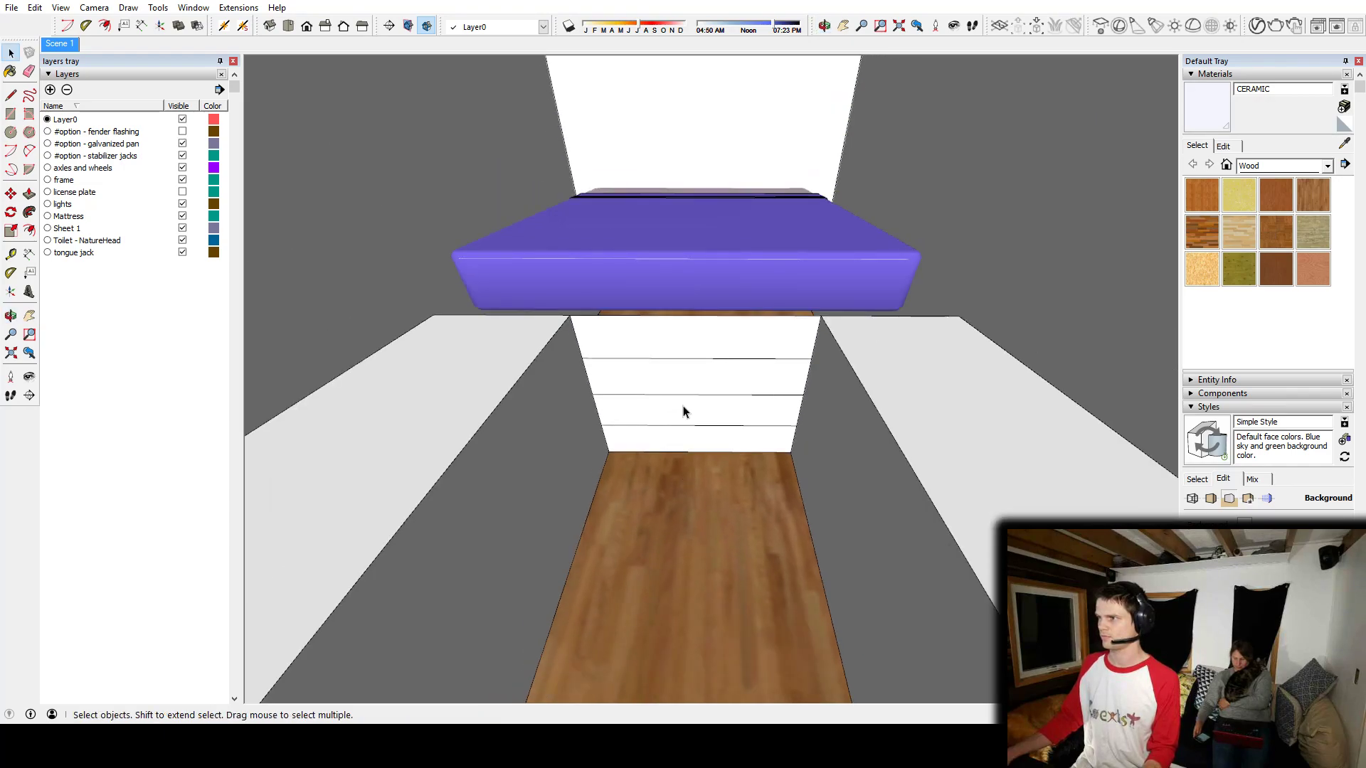
left_click(663, 451)
left_click(672, 426, "shift")
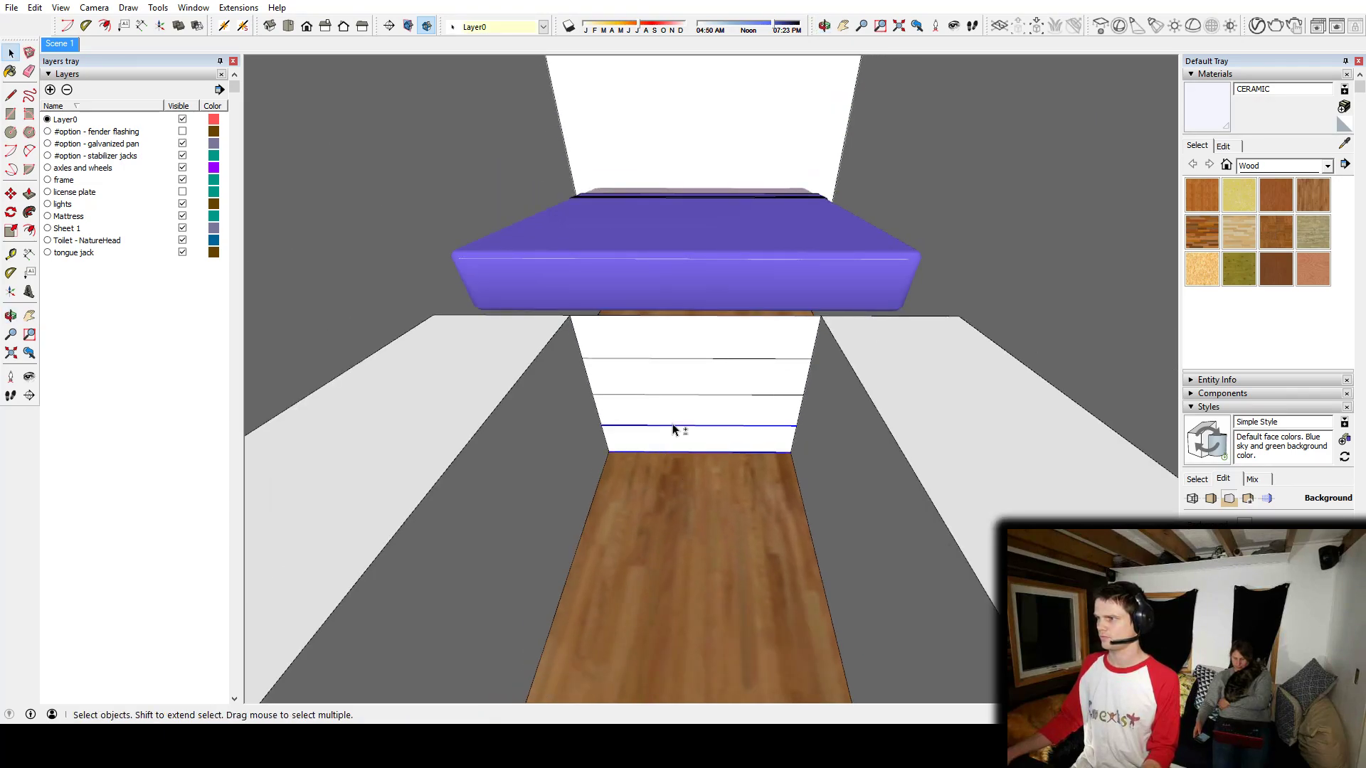
left_click(674, 394, "shift")
left_click(691, 359, "shift")
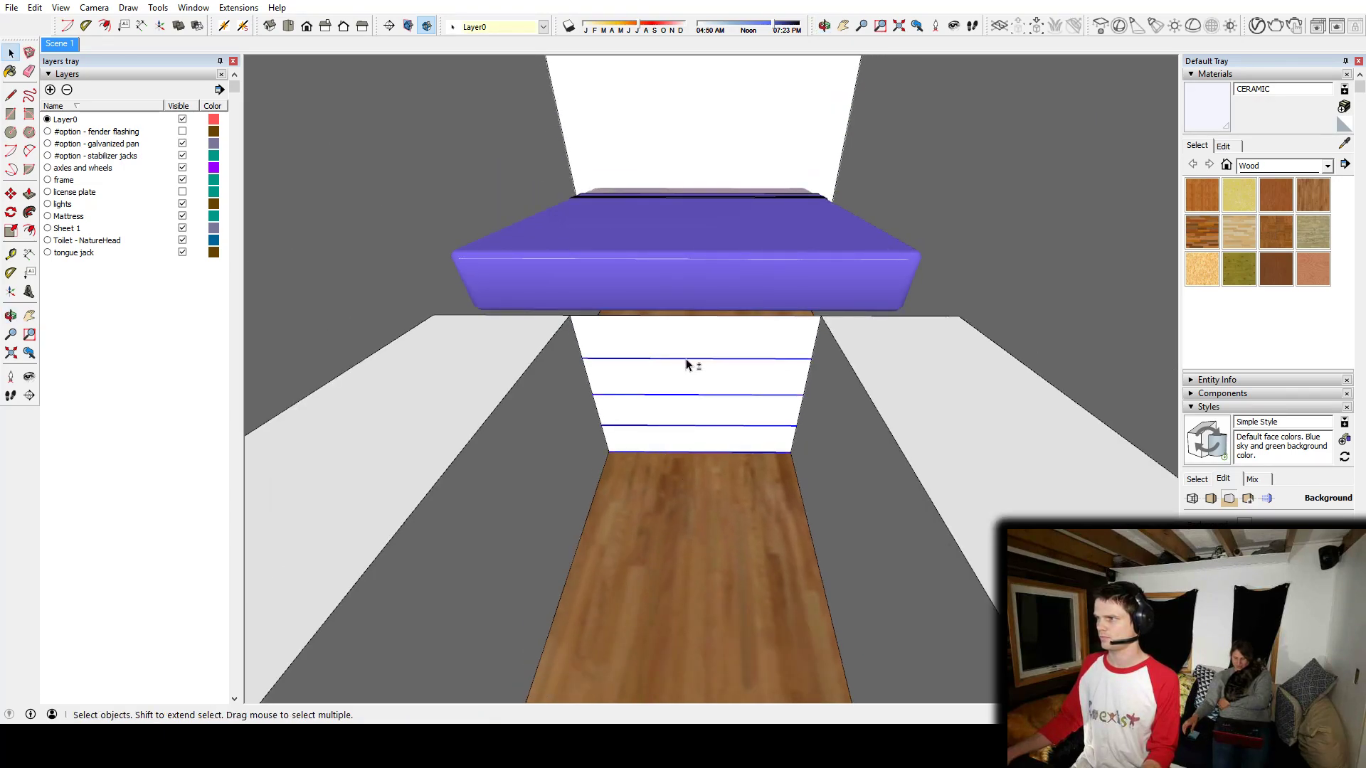
left_click(689, 317, "shift")
key("Delete")
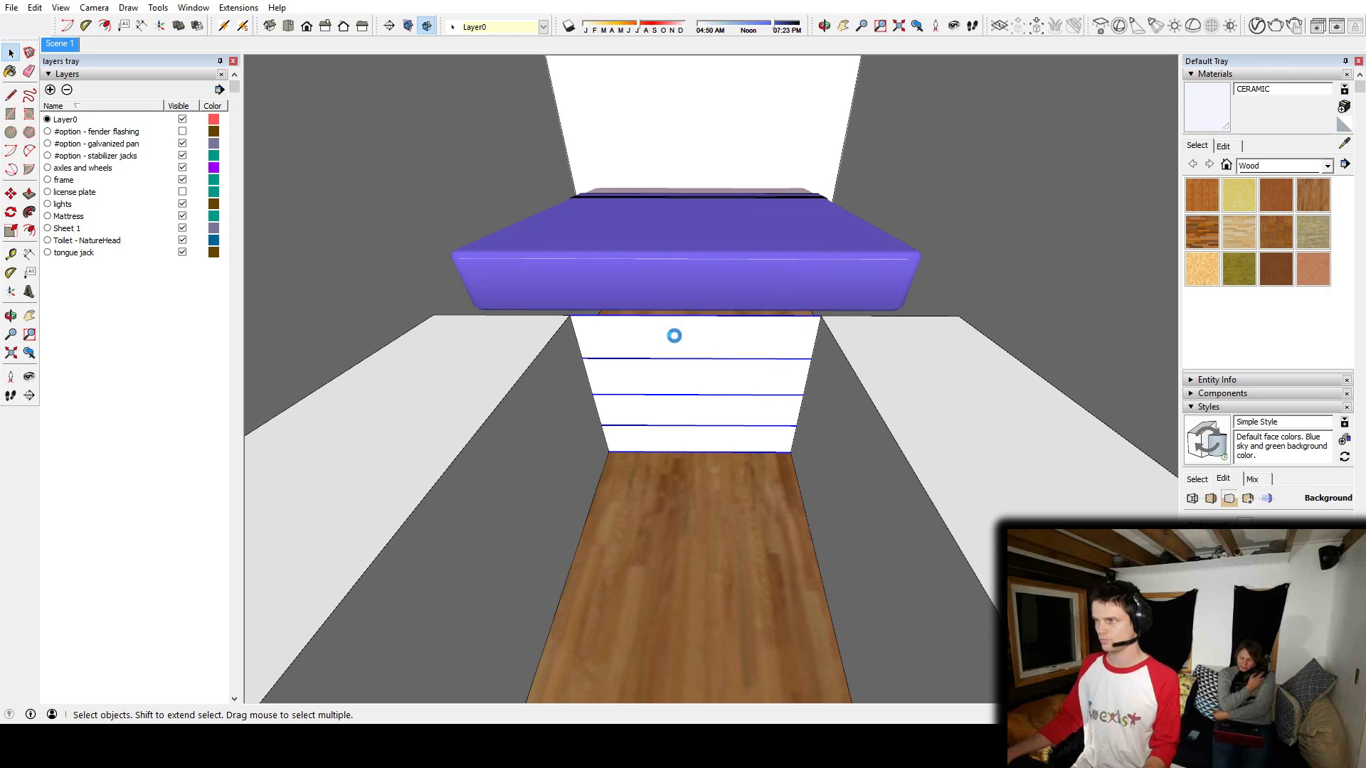
key("ctrl+z")
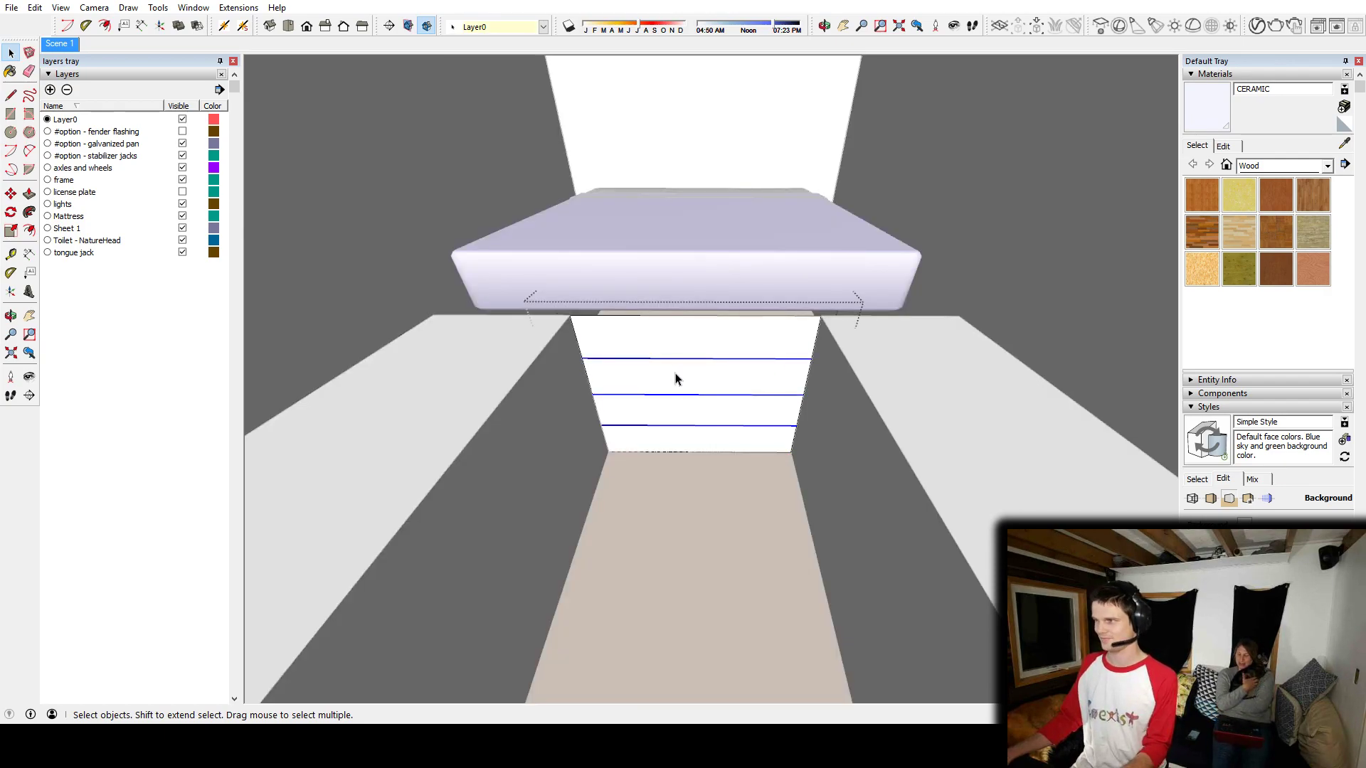
Step: Try to pull the panel's lowest strip out over the floor between the counters as a step
left_click(680, 438)
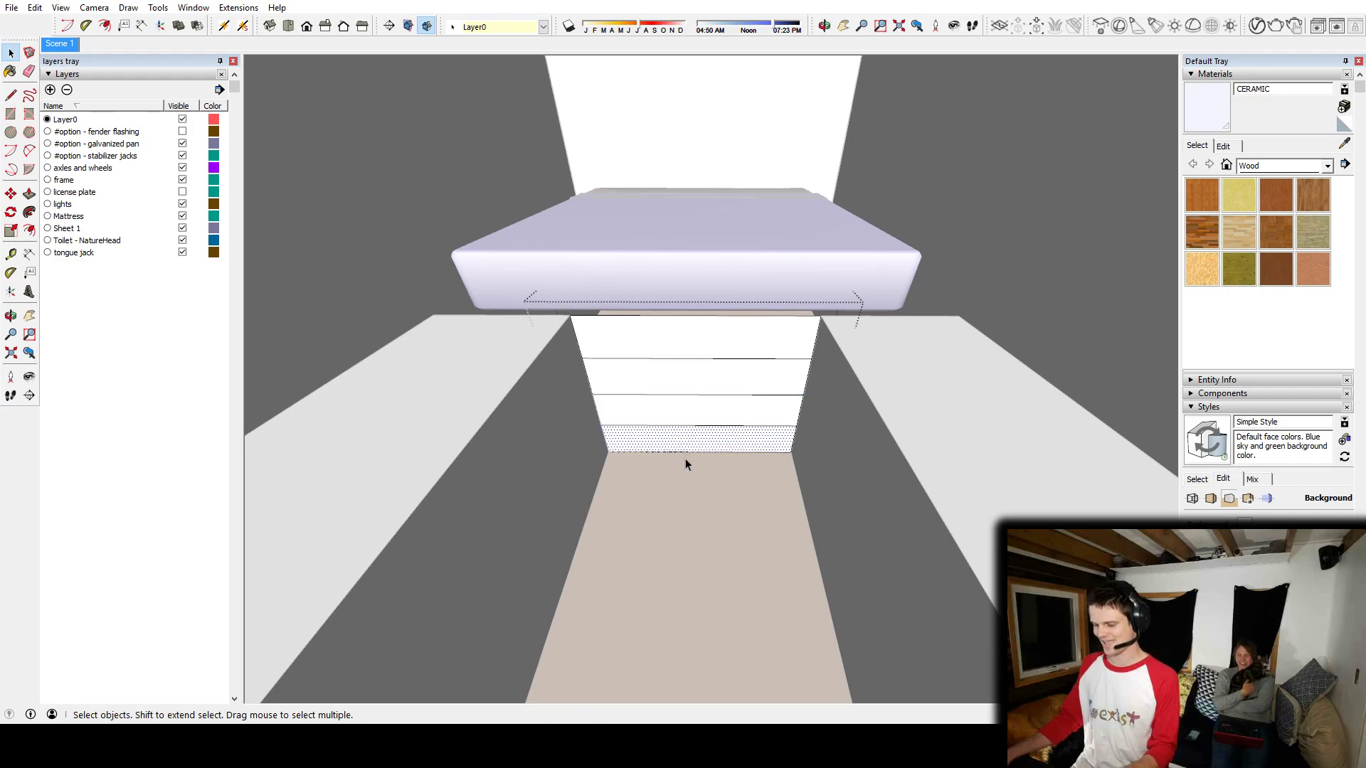
key("p")
scroll(686, 466, "down", 2)
left_click_drag(695, 455, 684, 510)
scroll(684, 509, "up", 2)
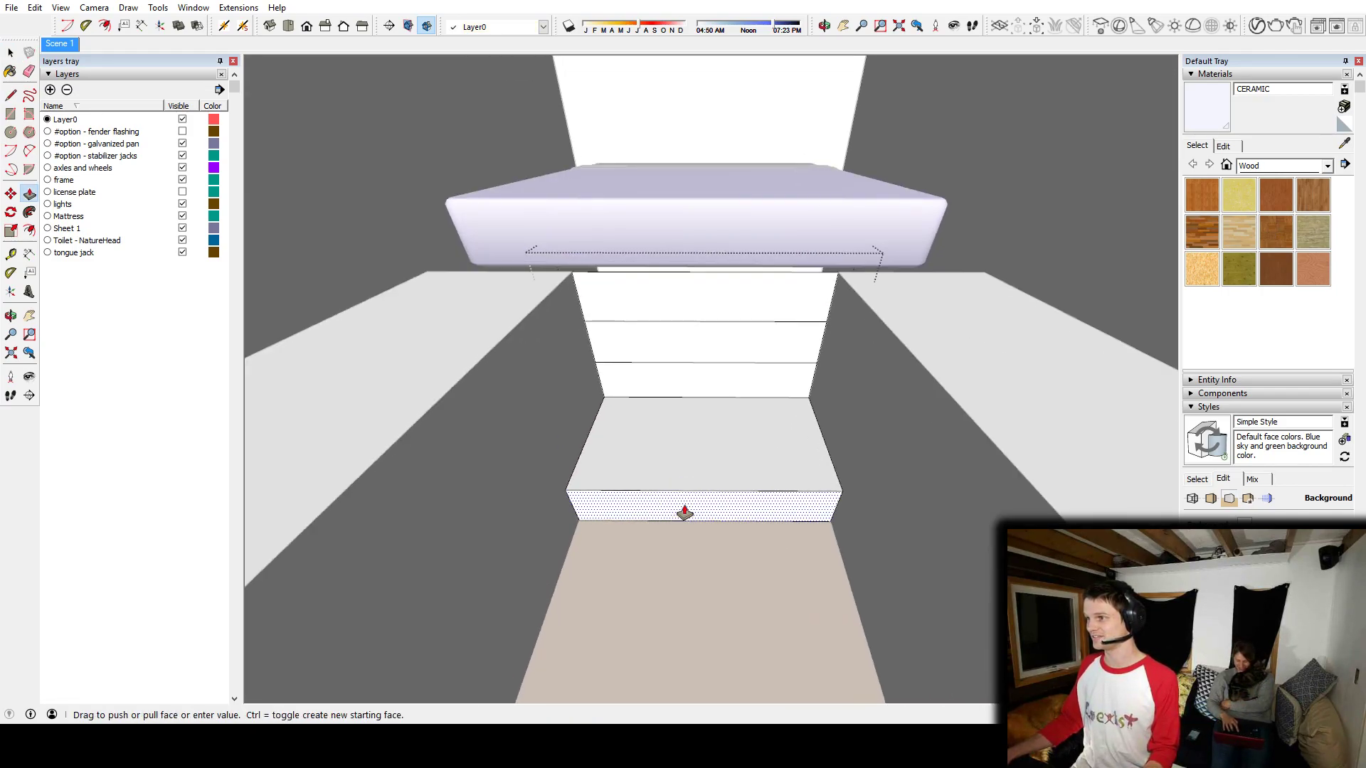
middle_click_drag(684, 512, 654, 587)
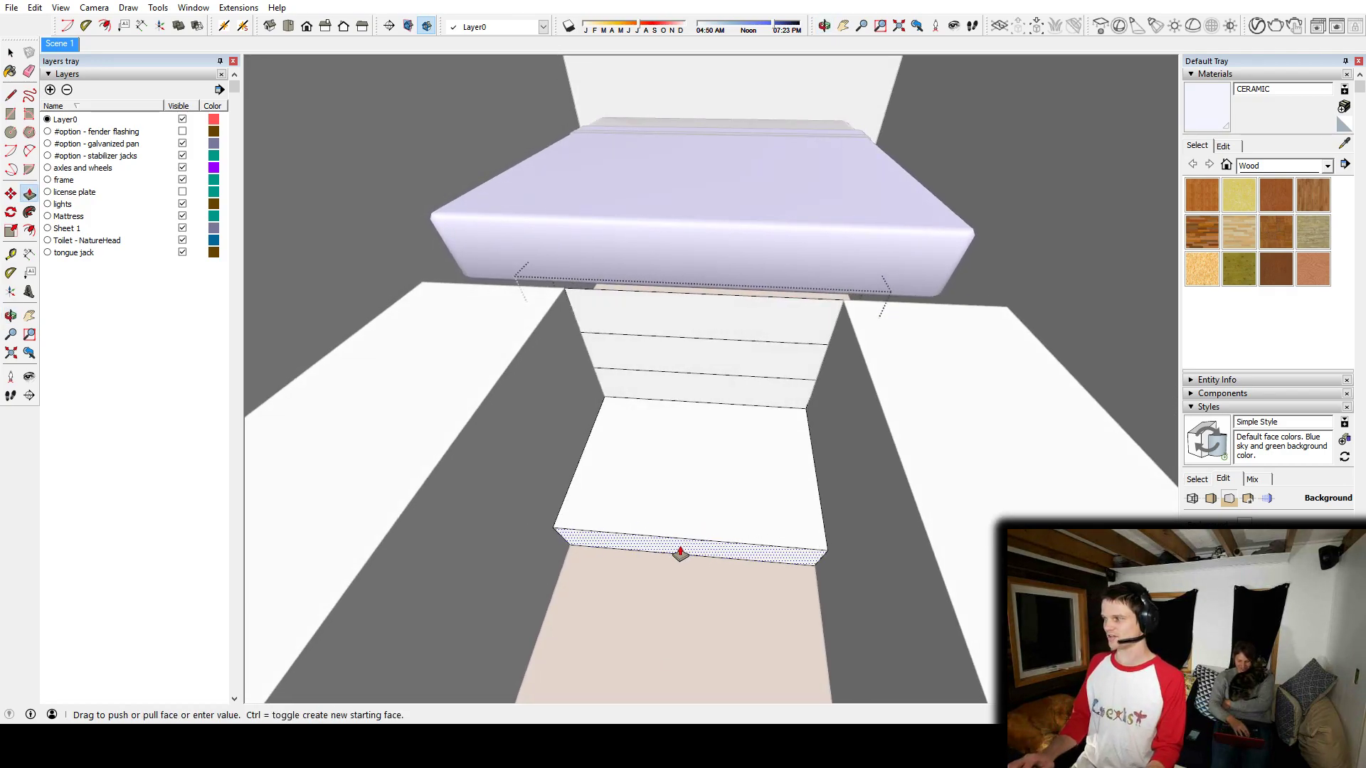
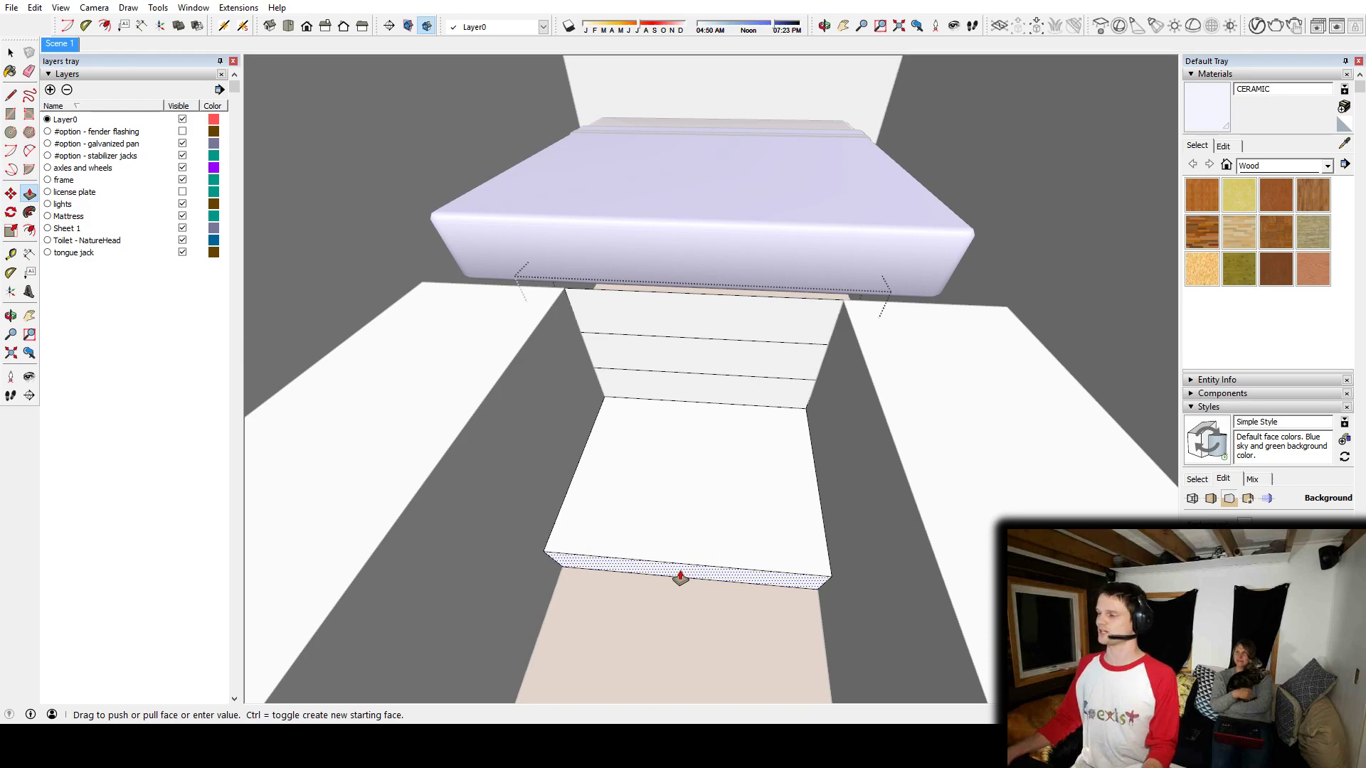
middle_click_drag(681, 576, 708, 521)
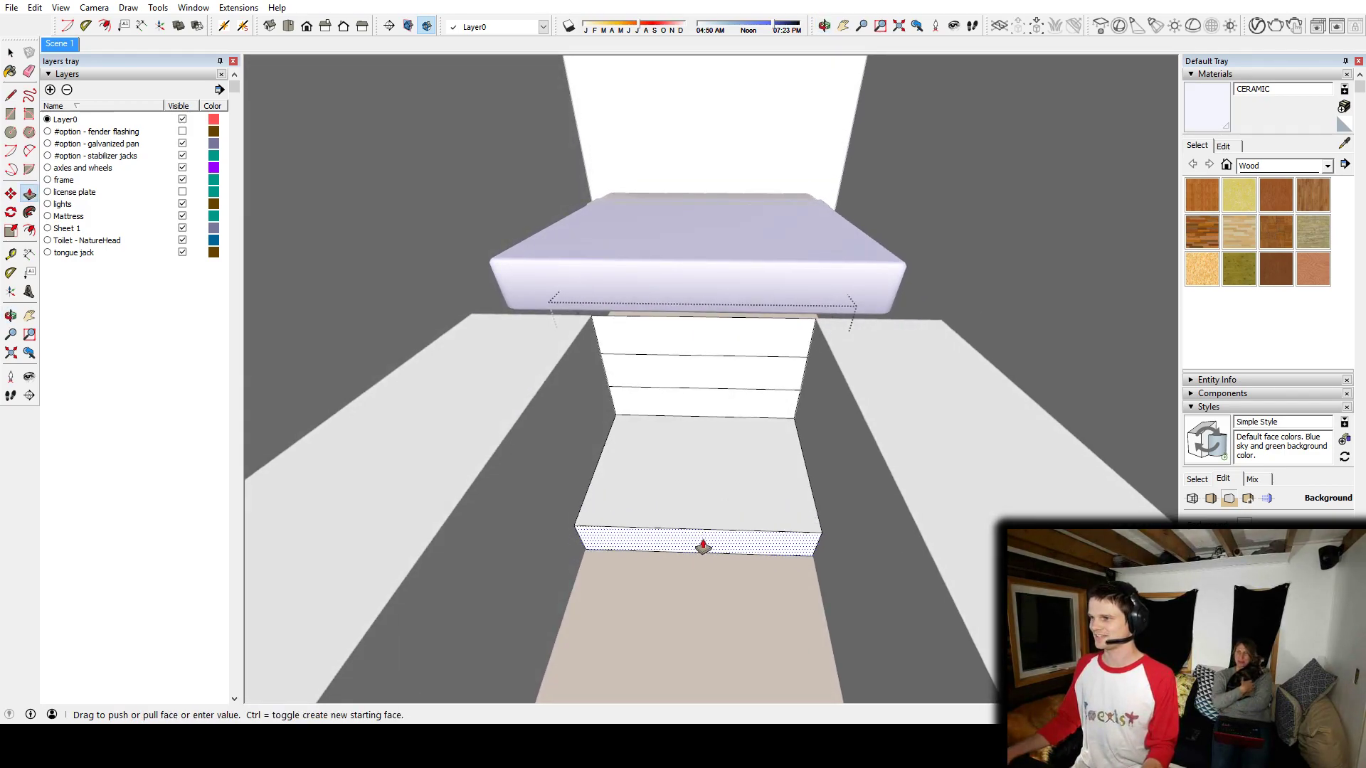
left_click(702, 542)
middle_click_drag(702, 548, 644, 488)
key("t")
left_click(582, 370)
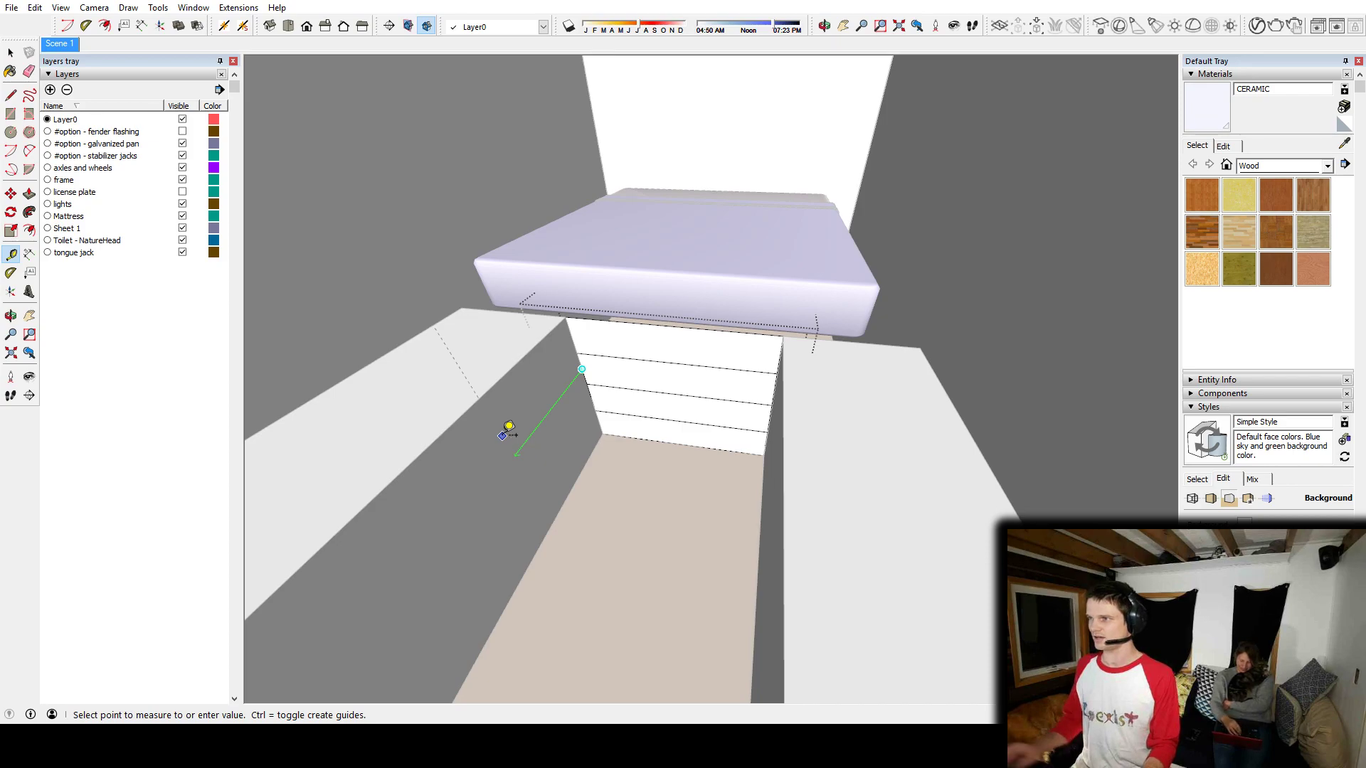
key("Escape")
Step: Try to extrude the panel's lowest strip into a bottom step, using an exact depth
key("p")
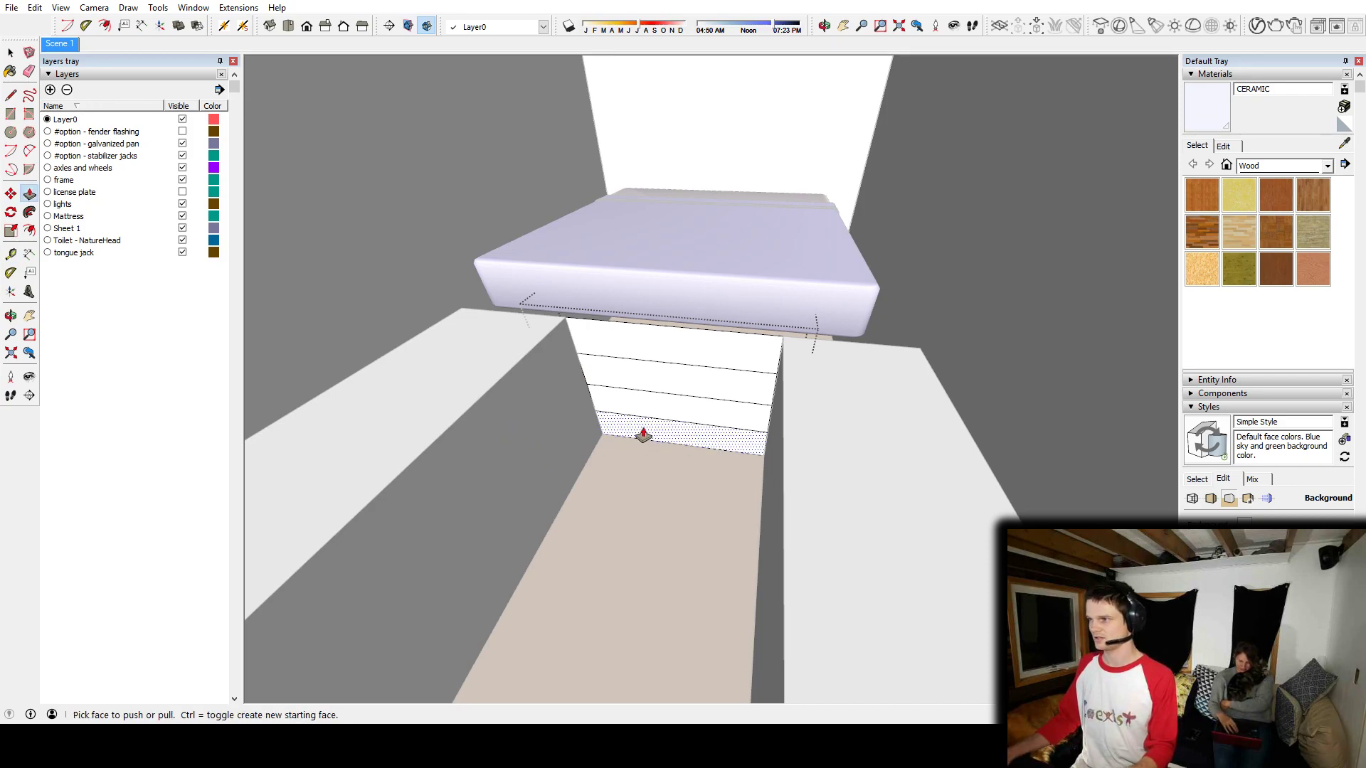
left_click(633, 448)
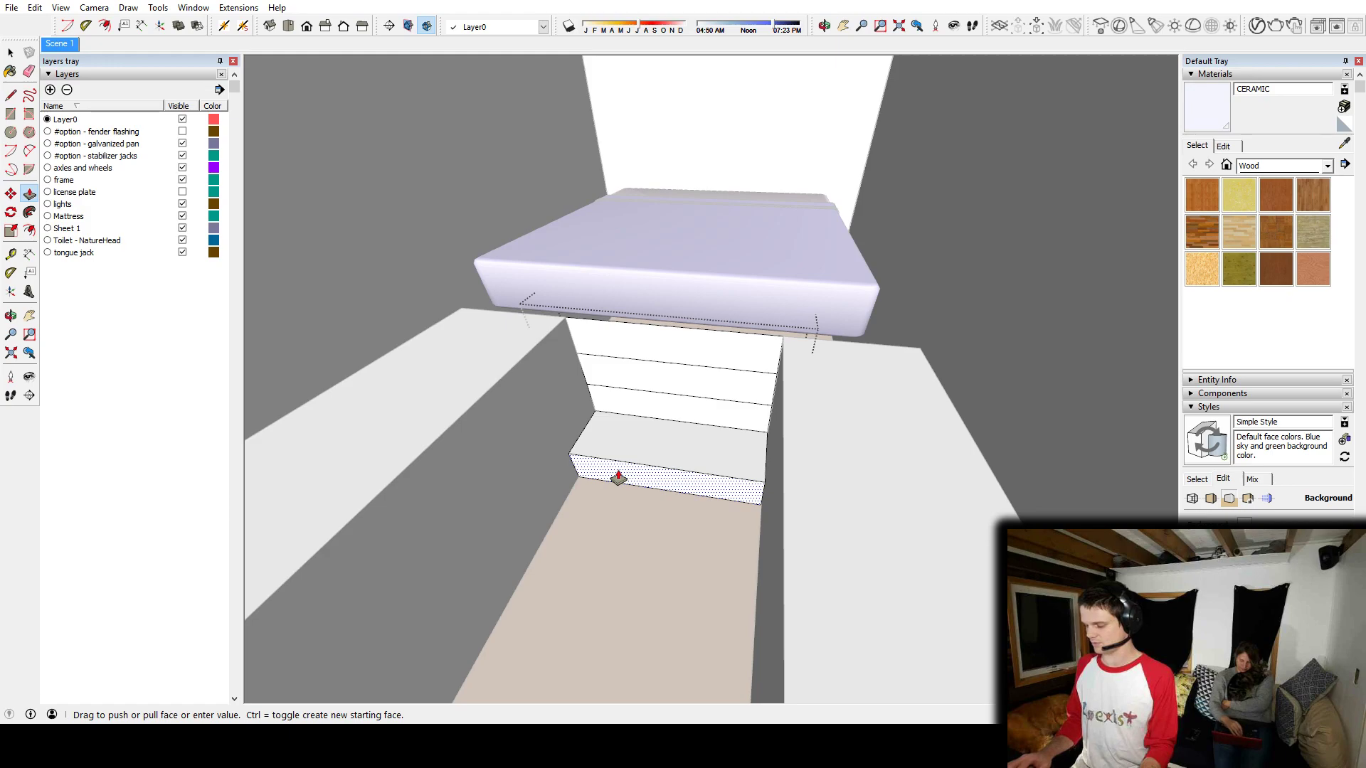
key("Return")
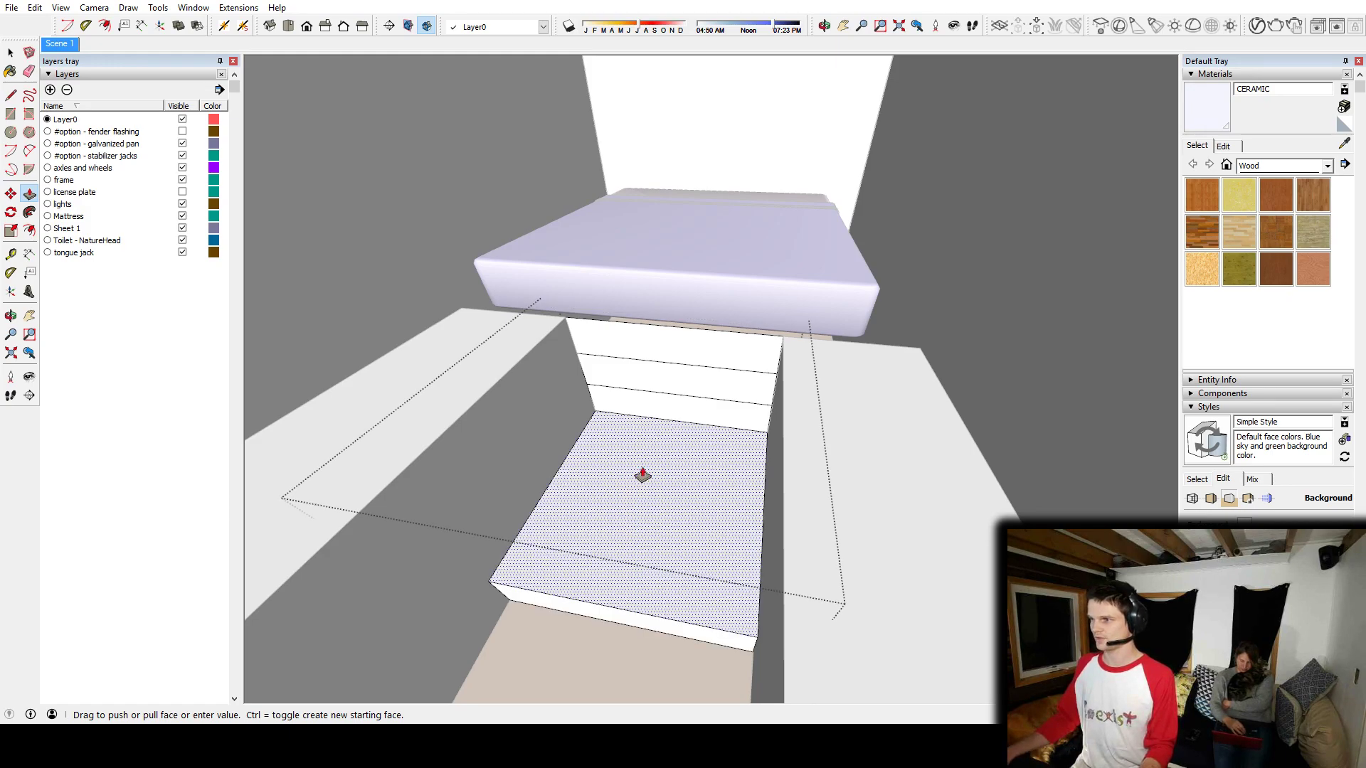
key("ctrl+z")
left_click(649, 432)
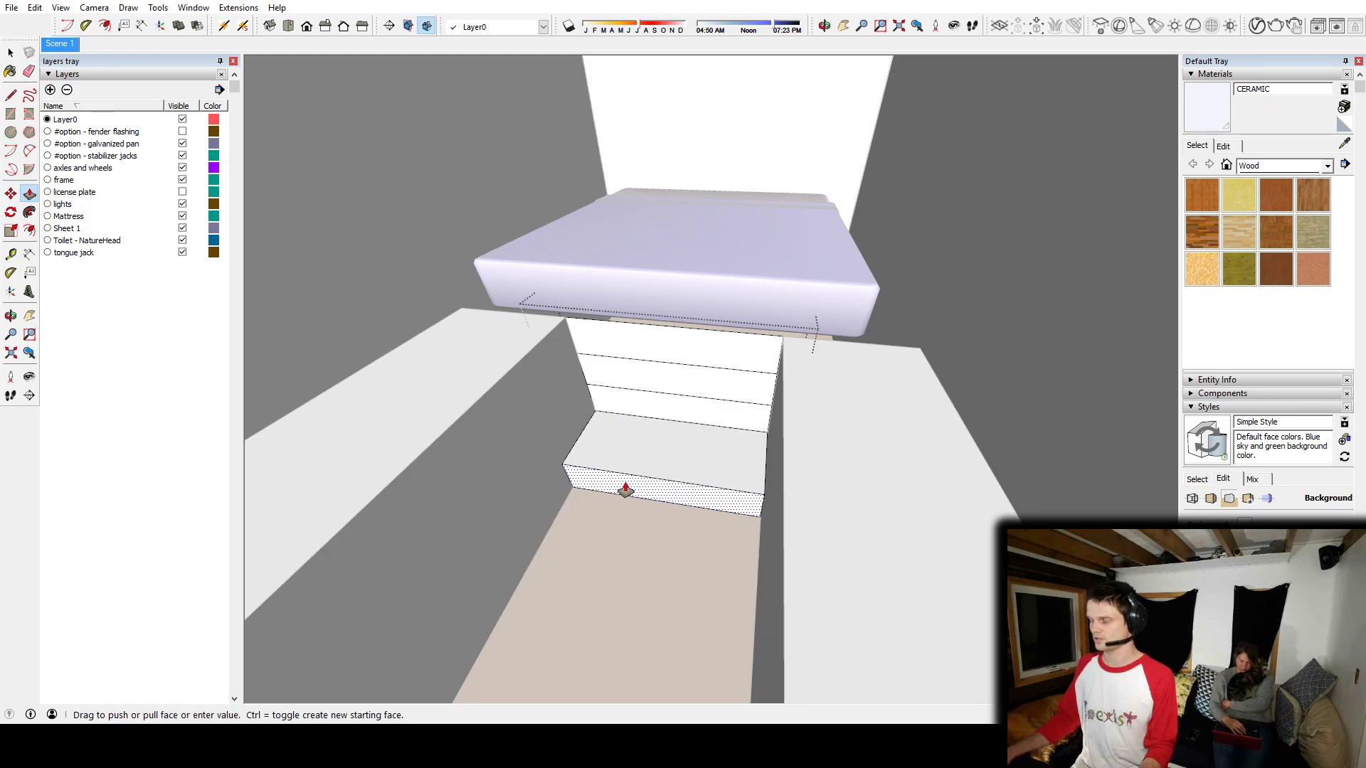
key("Return")
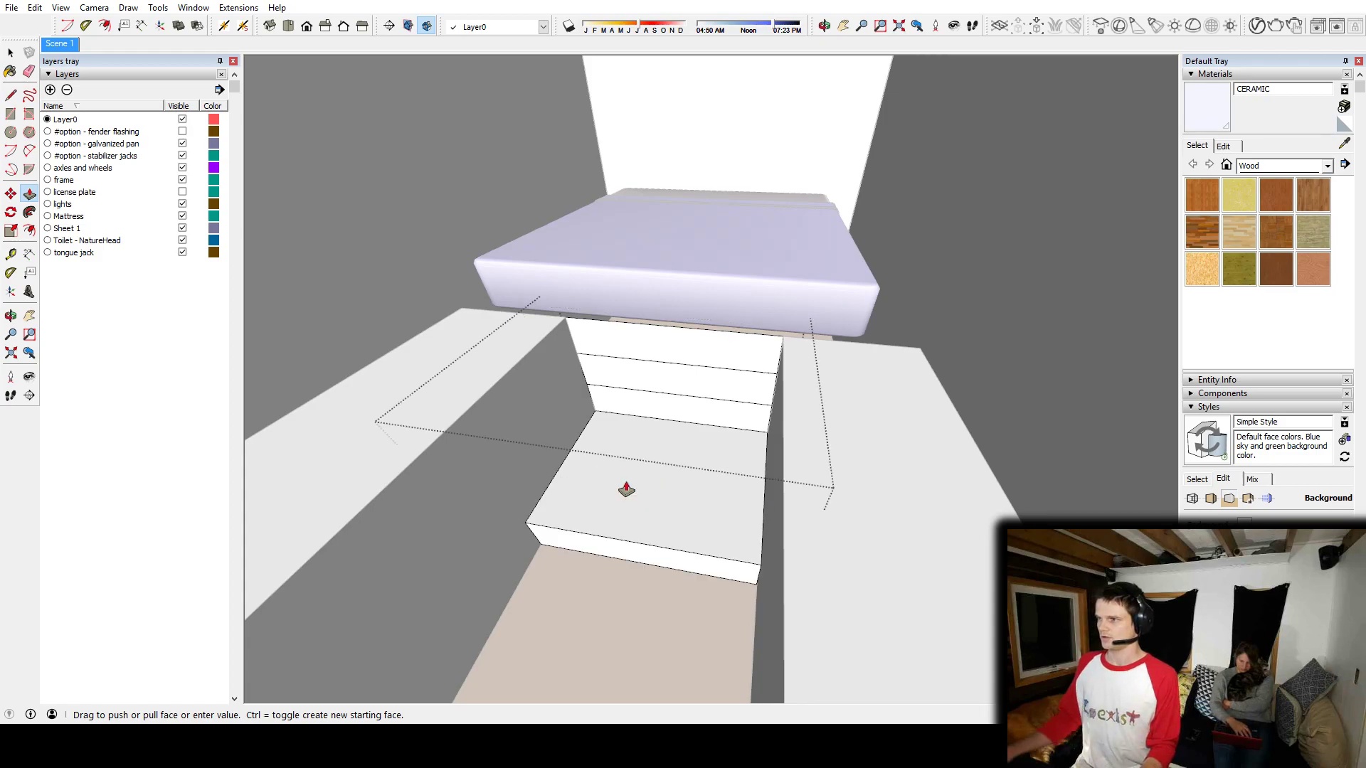
Step: Try to pull out the second strip above the bottom step, and undo the step extrusions
left_click(643, 414)
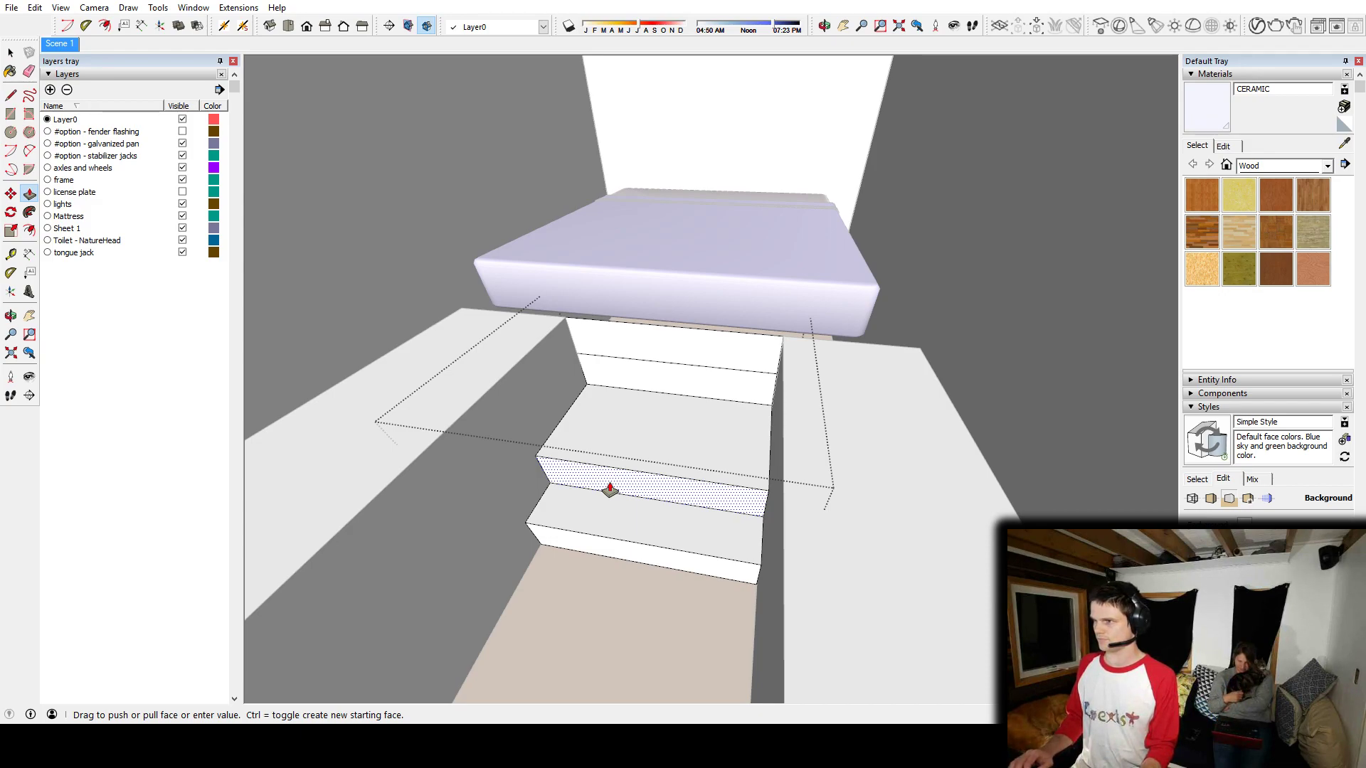
left_click(609, 488)
key("space")
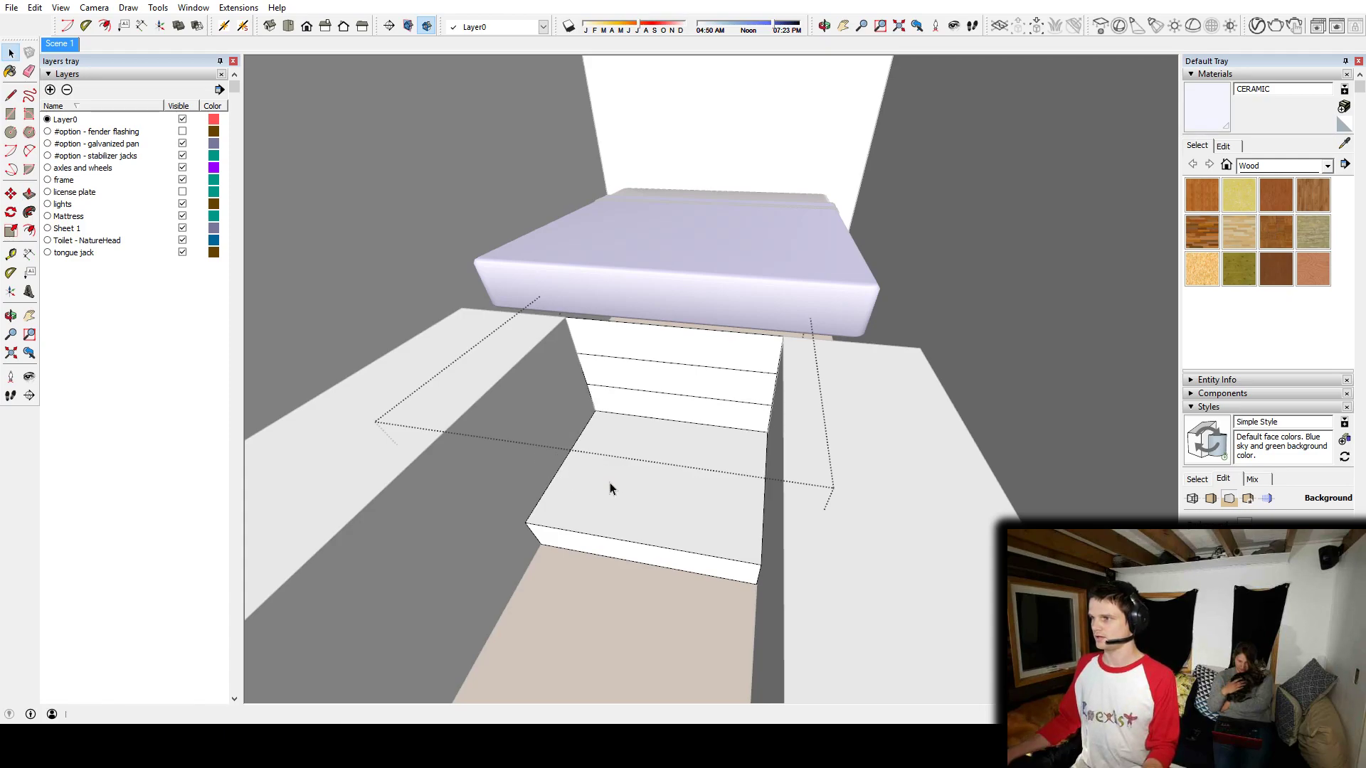
mouse_move(610, 488)
middle_mouse_down()
mouse_move(568, 507)
mouse_move(685, 408)
mouse_move(668, 463)
mouse_move(703, 383)
mouse_move(635, 467)
mouse_move(613, 461)
mouse_move(707, 436)
mouse_move(708, 421)
middle_mouse_up()
key("ctrl+z")
Step: Extrude the panel's three lower strips towards the room as stair steps, each shallower than the one below
key("p")
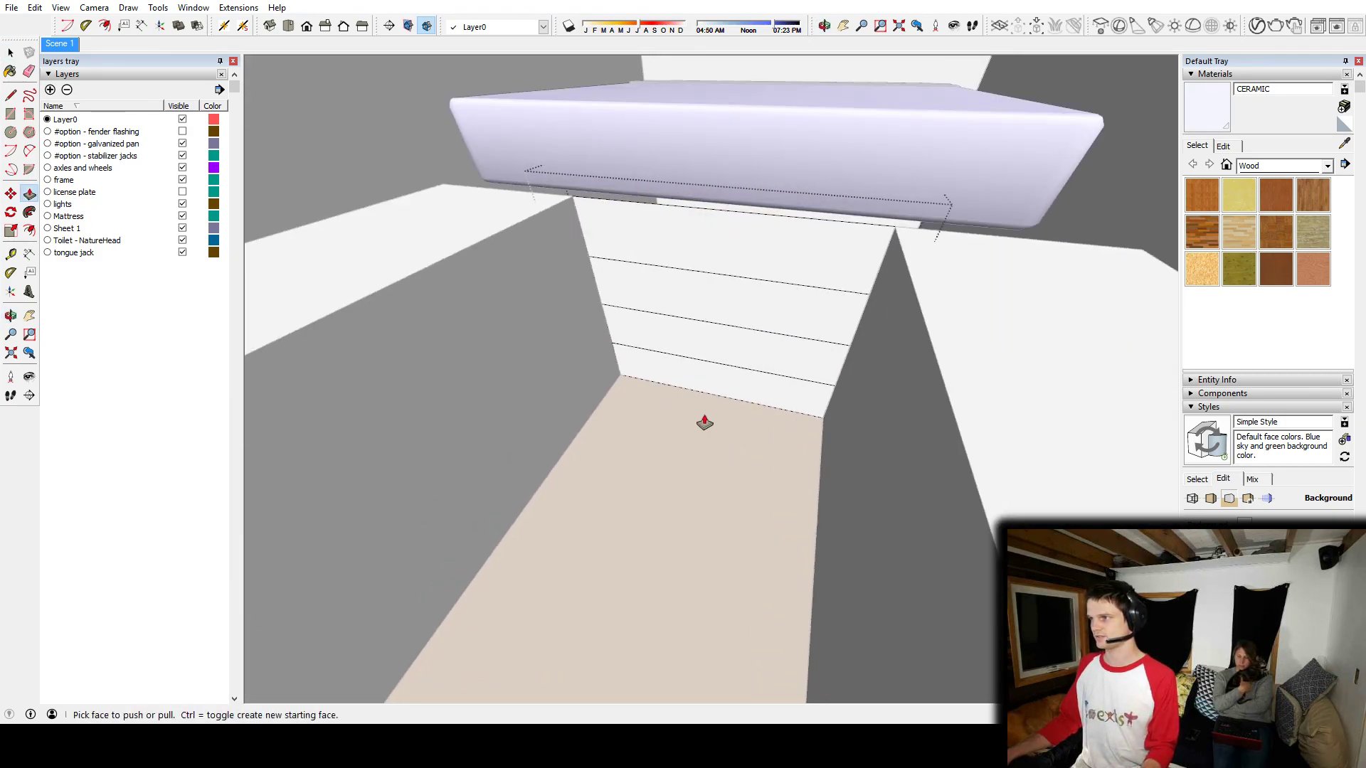
left_click_drag(690, 384, 637, 449)
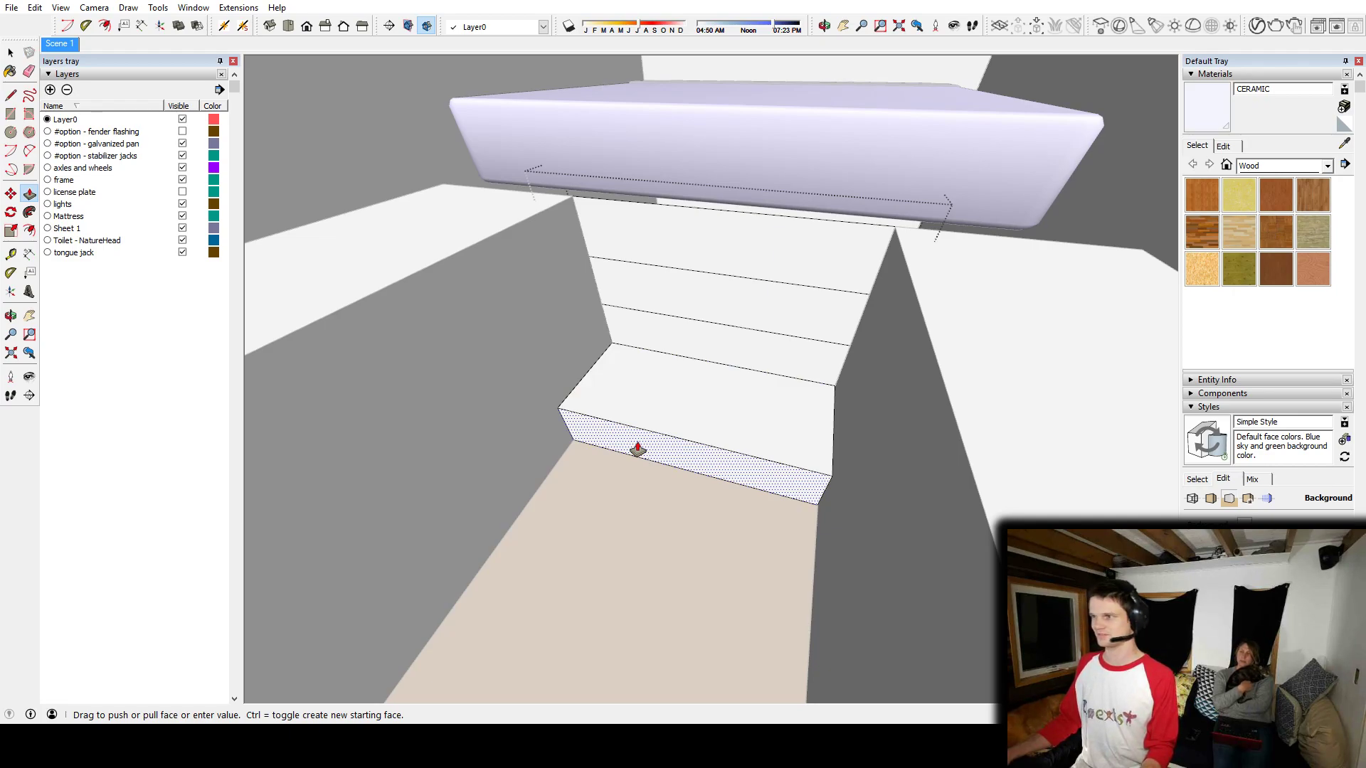
left_click_drag(638, 448, 614, 474)
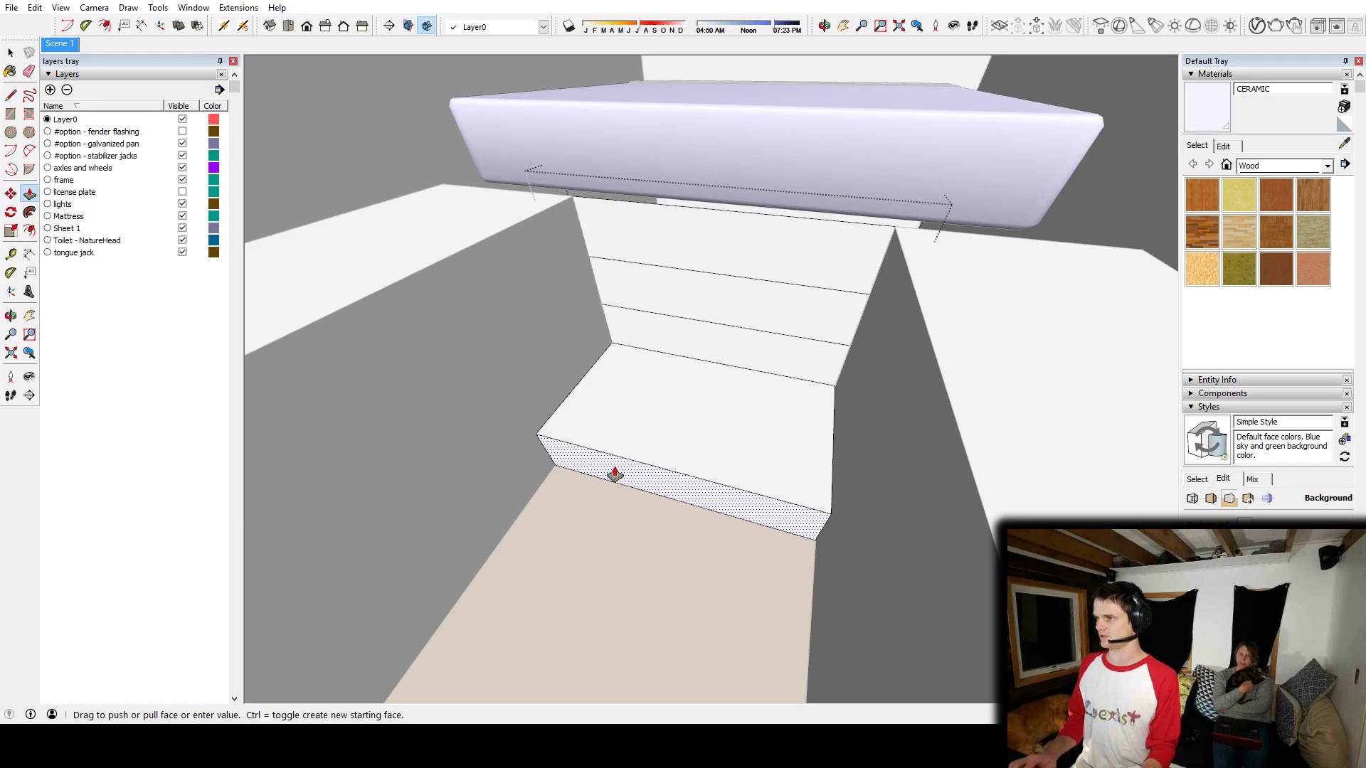
left_click_drag(614, 475, 613, 473)
left_click_drag(710, 366, 665, 421)
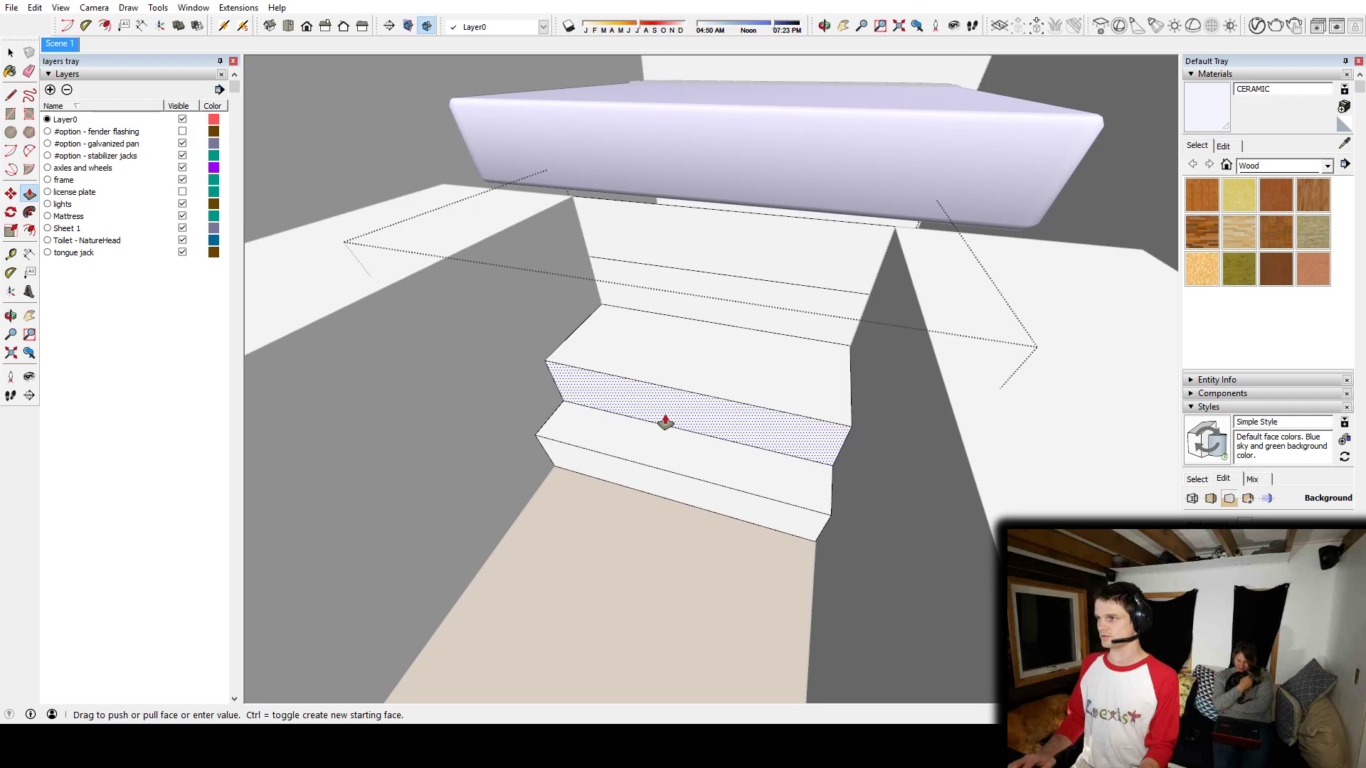
left_click(664, 421)
left_click_drag(695, 295, 684, 317)
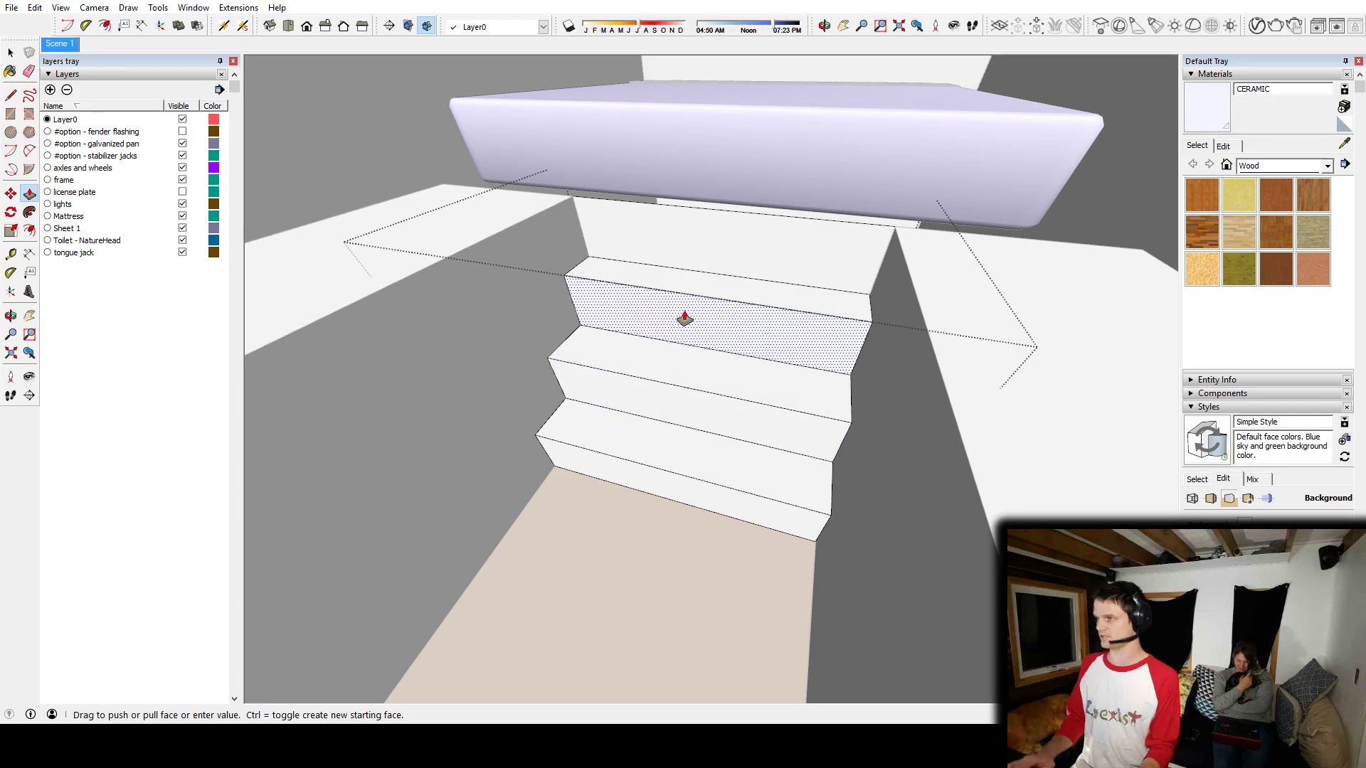
left_click(684, 318)
Step: Deepen the three lower steps and pull the top strip out as a fourth tread level with the counters
left_click(677, 485)
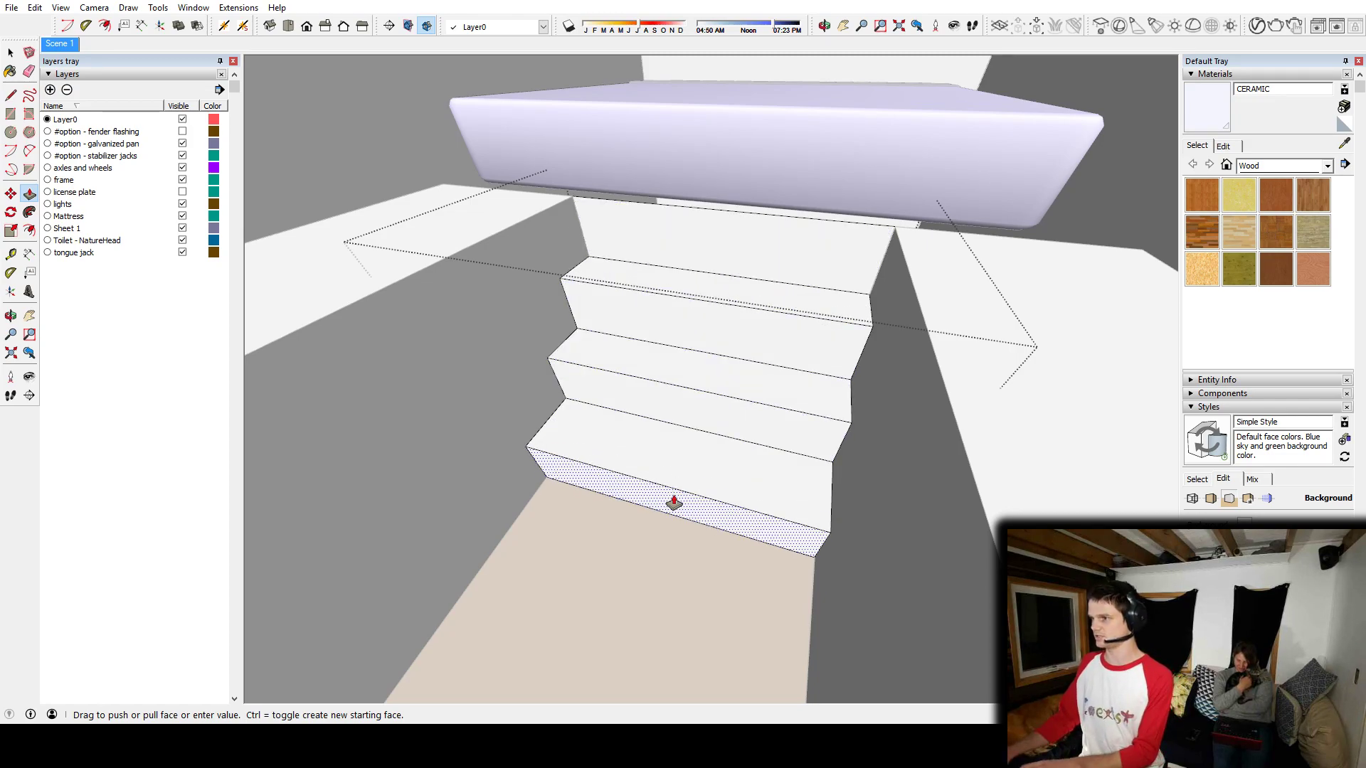
left_click(662, 542)
left_click(692, 408)
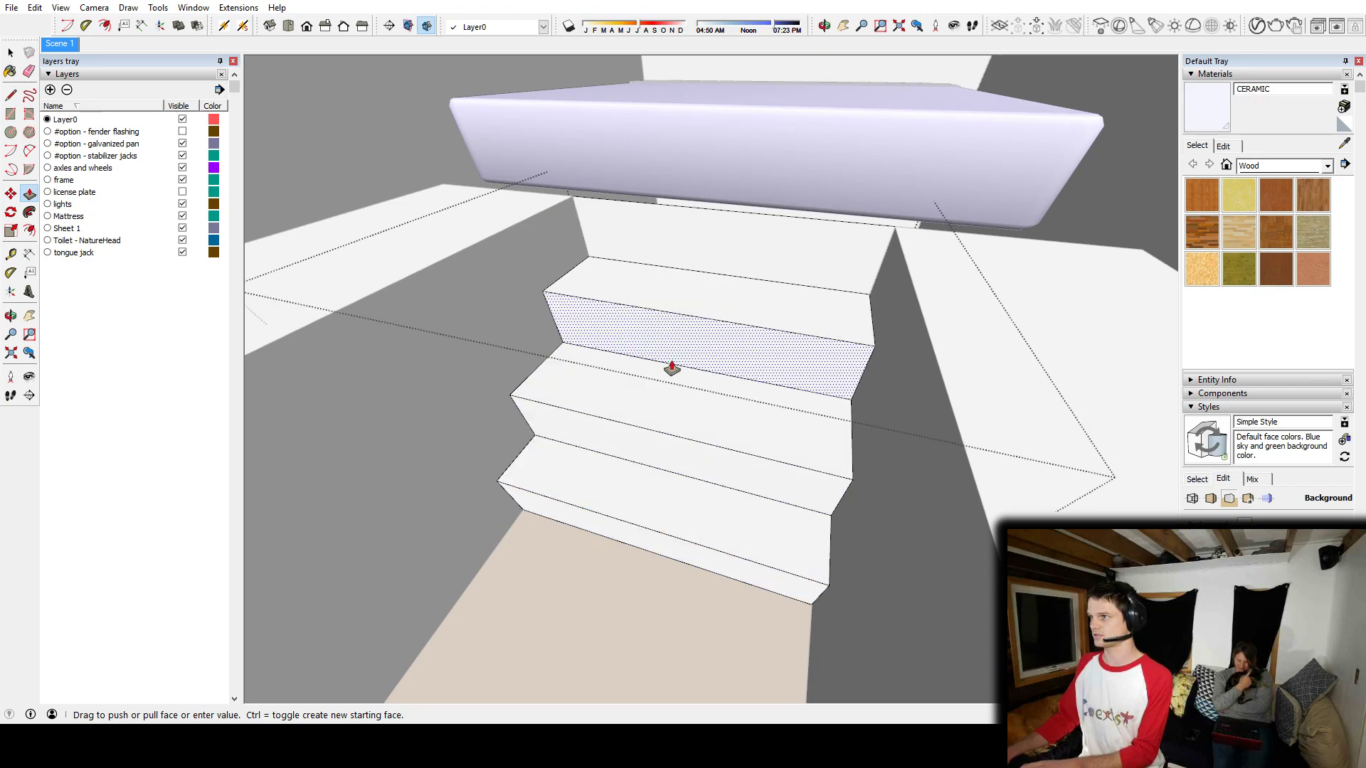
mouse_move(677, 289)
middle_mouse_down()
mouse_move(681, 407)
mouse_move(709, 477)
mouse_move(875, 366)
mouse_move(771, 412)
mouse_move(783, 426)
mouse_move(791, 401)
mouse_move(832, 436)
mouse_move(697, 503)
mouse_move(762, 466)
mouse_move(990, 448)
mouse_move(676, 543)
mouse_move(463, 533)
mouse_move(655, 482)
mouse_move(612, 501)
mouse_move(842, 396)
mouse_move(771, 396)
mouse_move(667, 469)
mouse_move(732, 451)
middle_mouse_up()
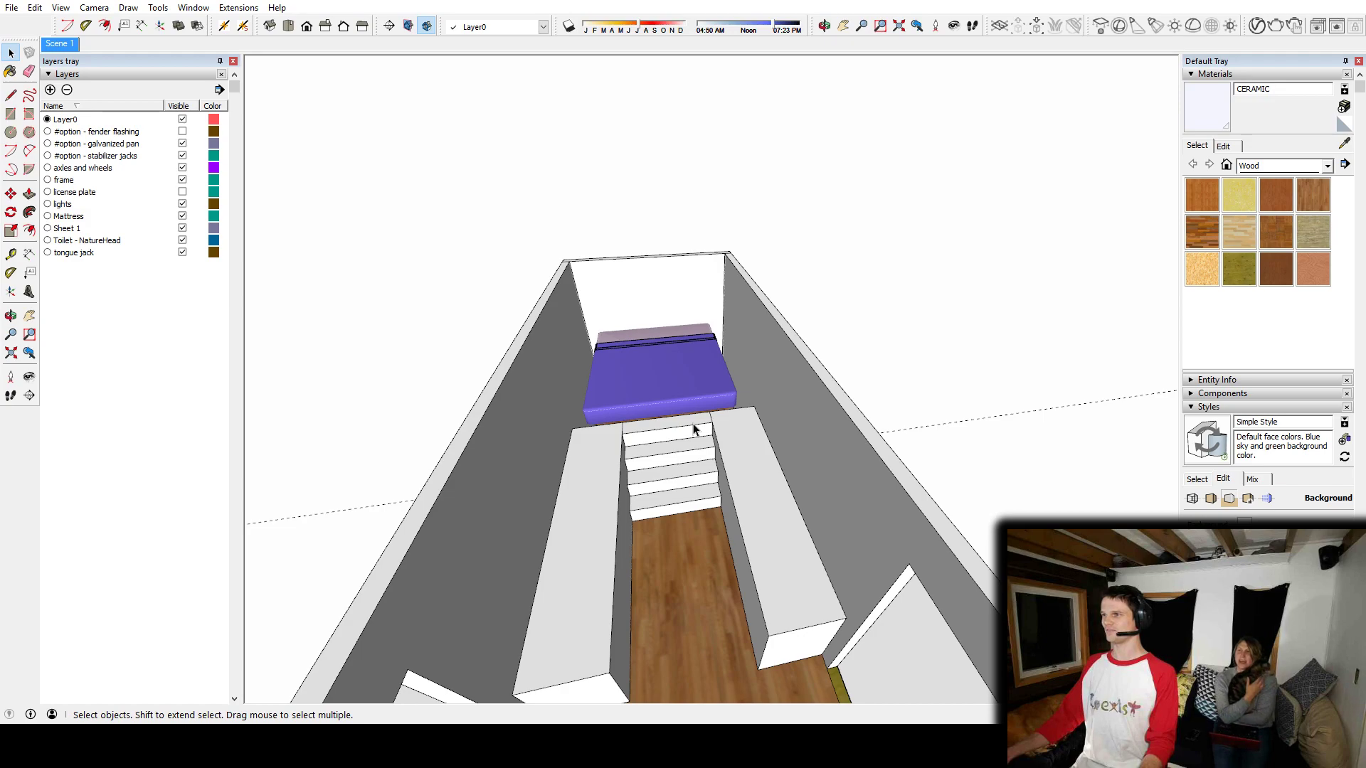
scroll(597, 430, "up", 3)
mouse_move(597, 429)
middle_mouse_down()
mouse_move(698, 391)
mouse_move(670, 423)
middle_mouse_up()
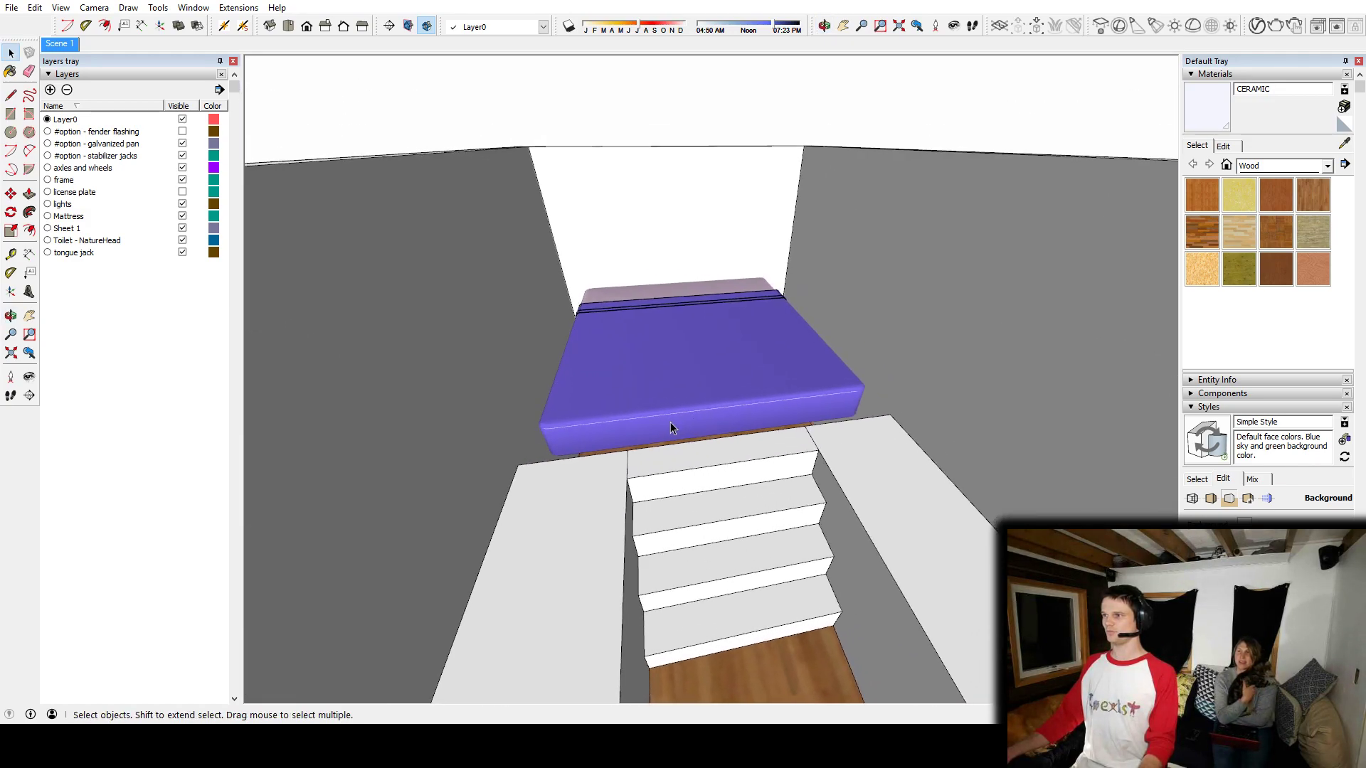
middle_click_drag(621, 462, 572, 448)
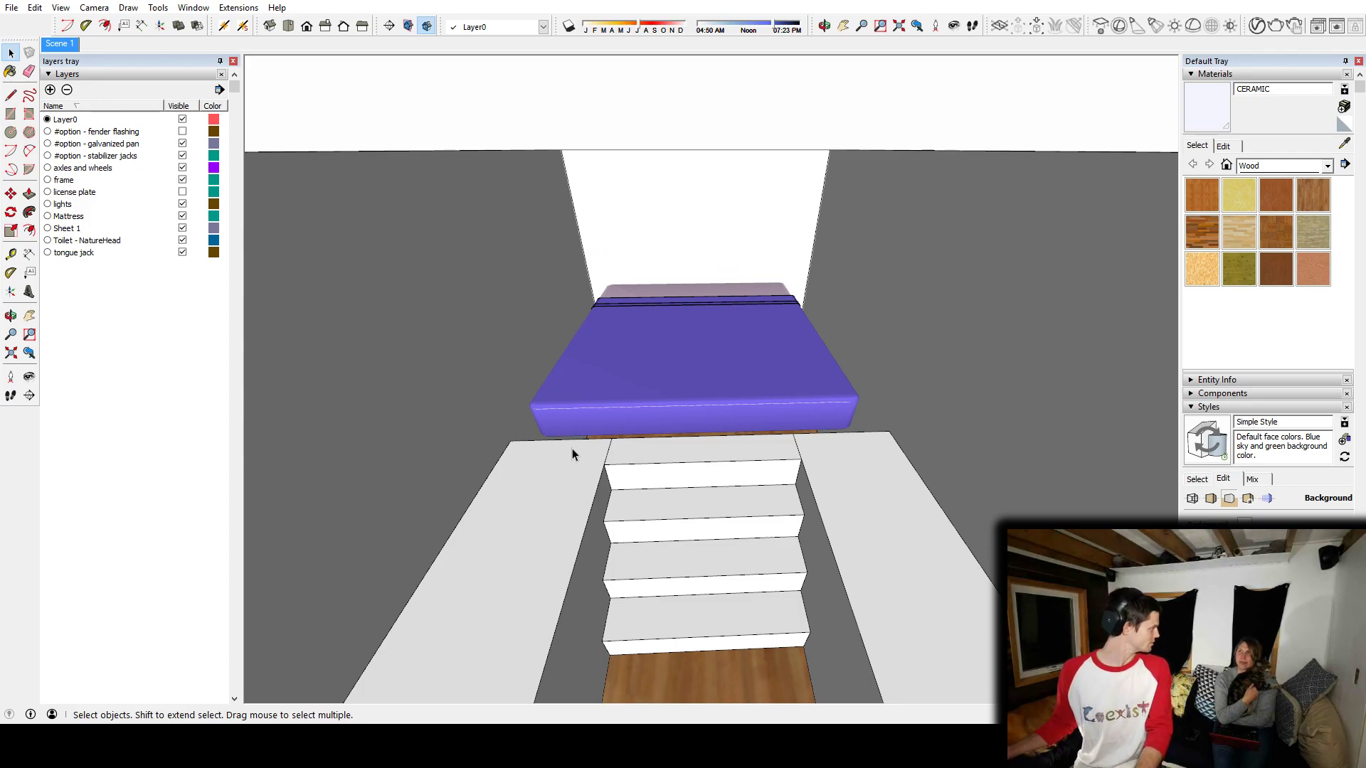
middle_click_drag(649, 463, 643, 470)
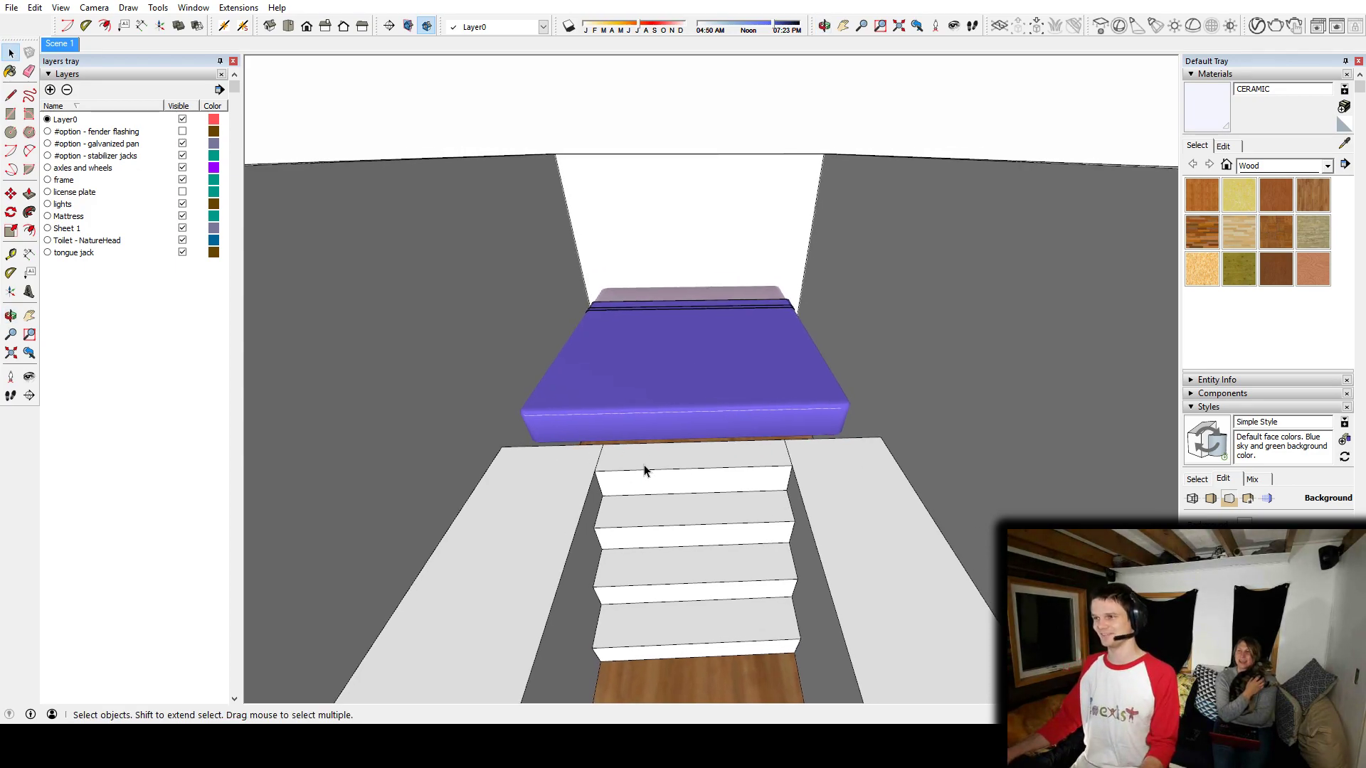
triple_click(675, 494)
key("Escape")
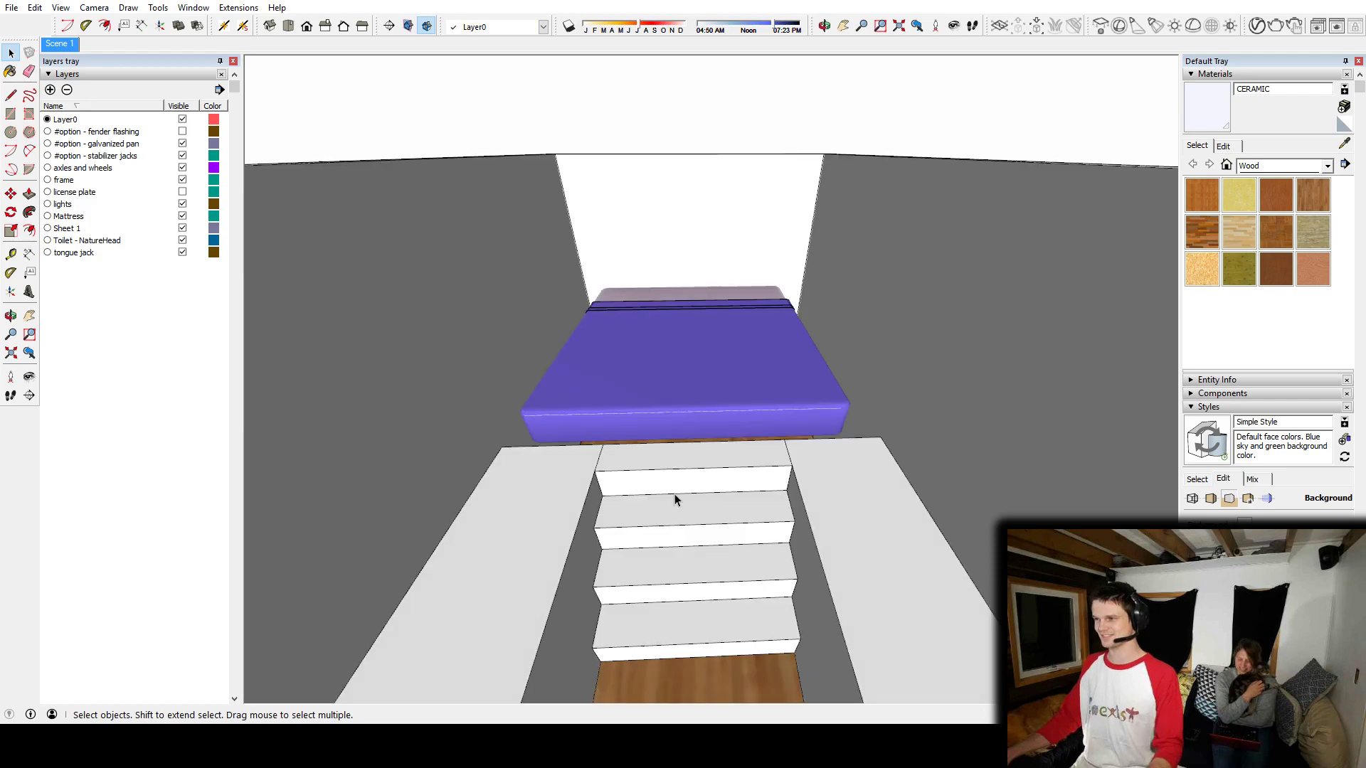
Step: Draw a closed upright partition outline at the bed end of one counter, spanning its width up to wall height
scroll(553, 464, "up", 3)
middle_click_drag(546, 471, 539, 482, "shift")
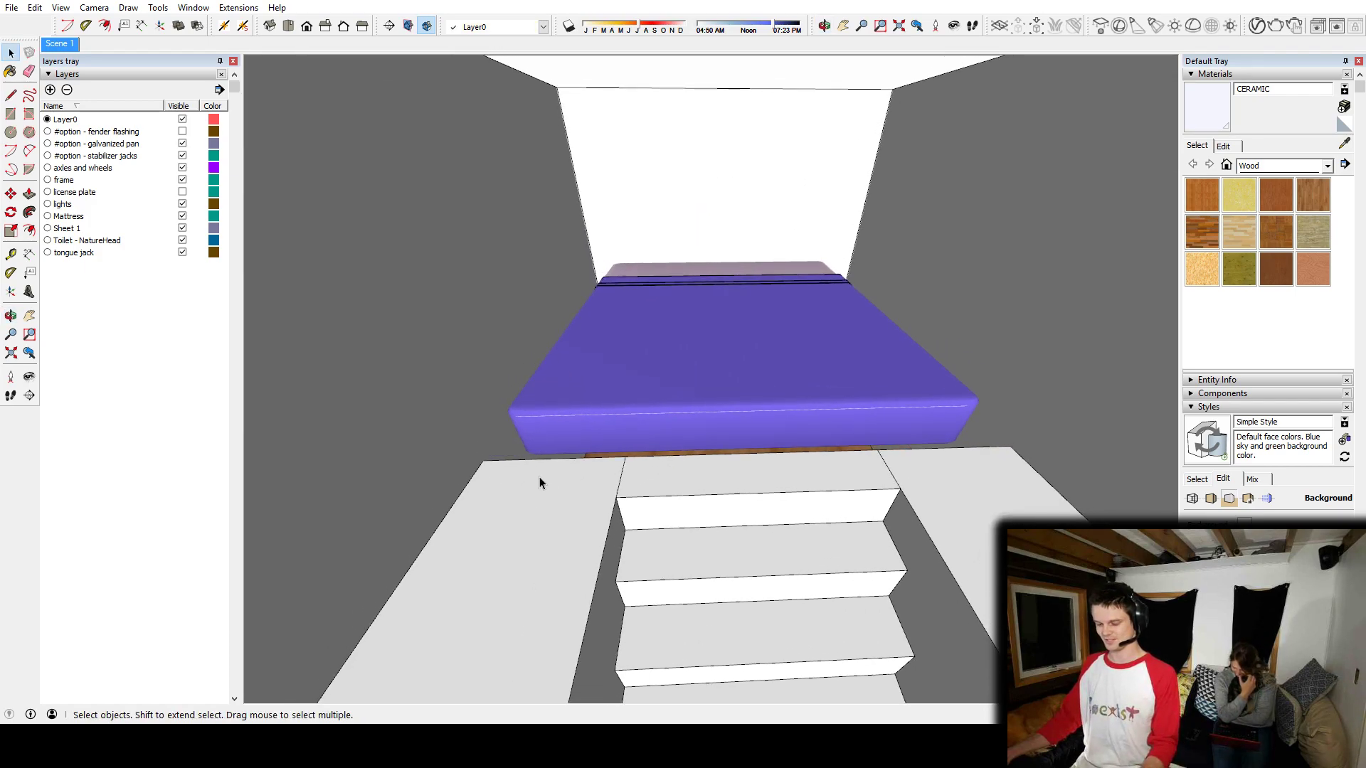
key("l")
left_click(626, 456)
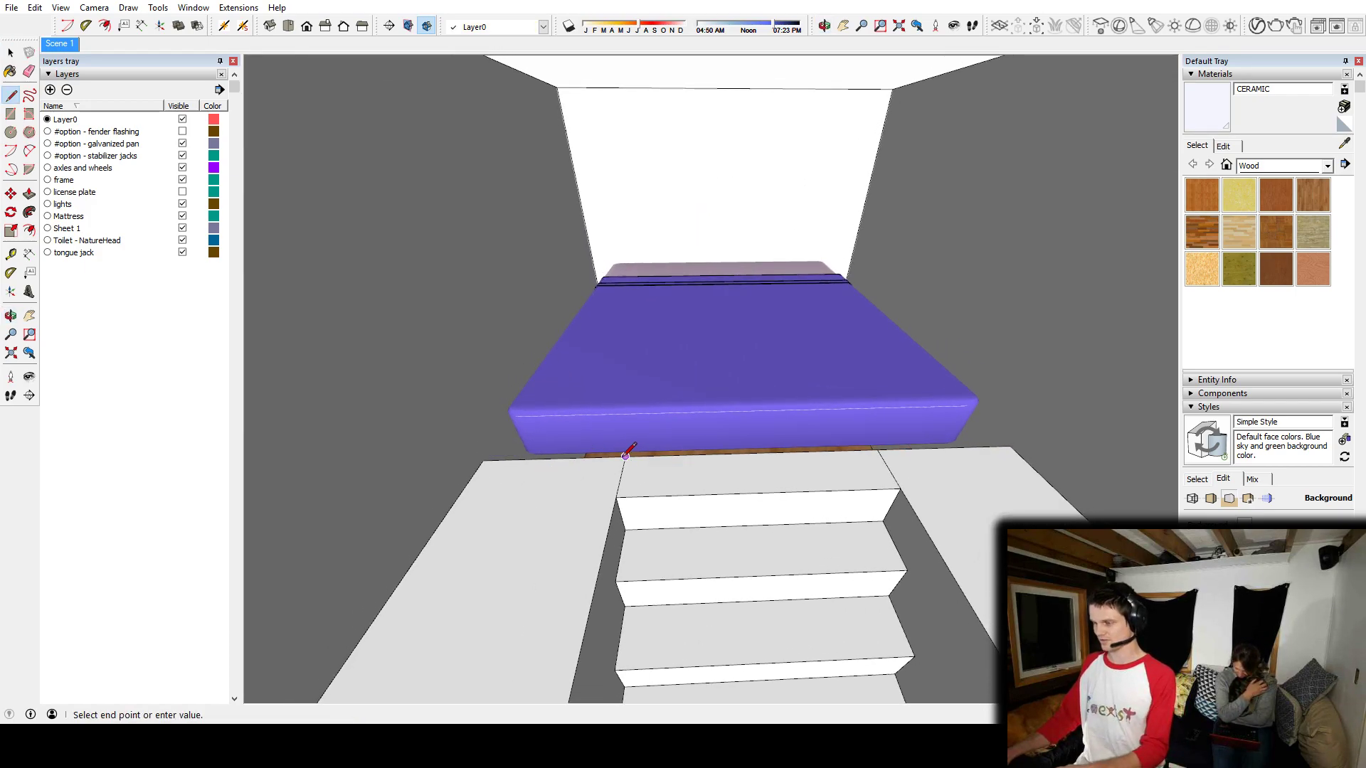
scroll(625, 456, "down", 3)
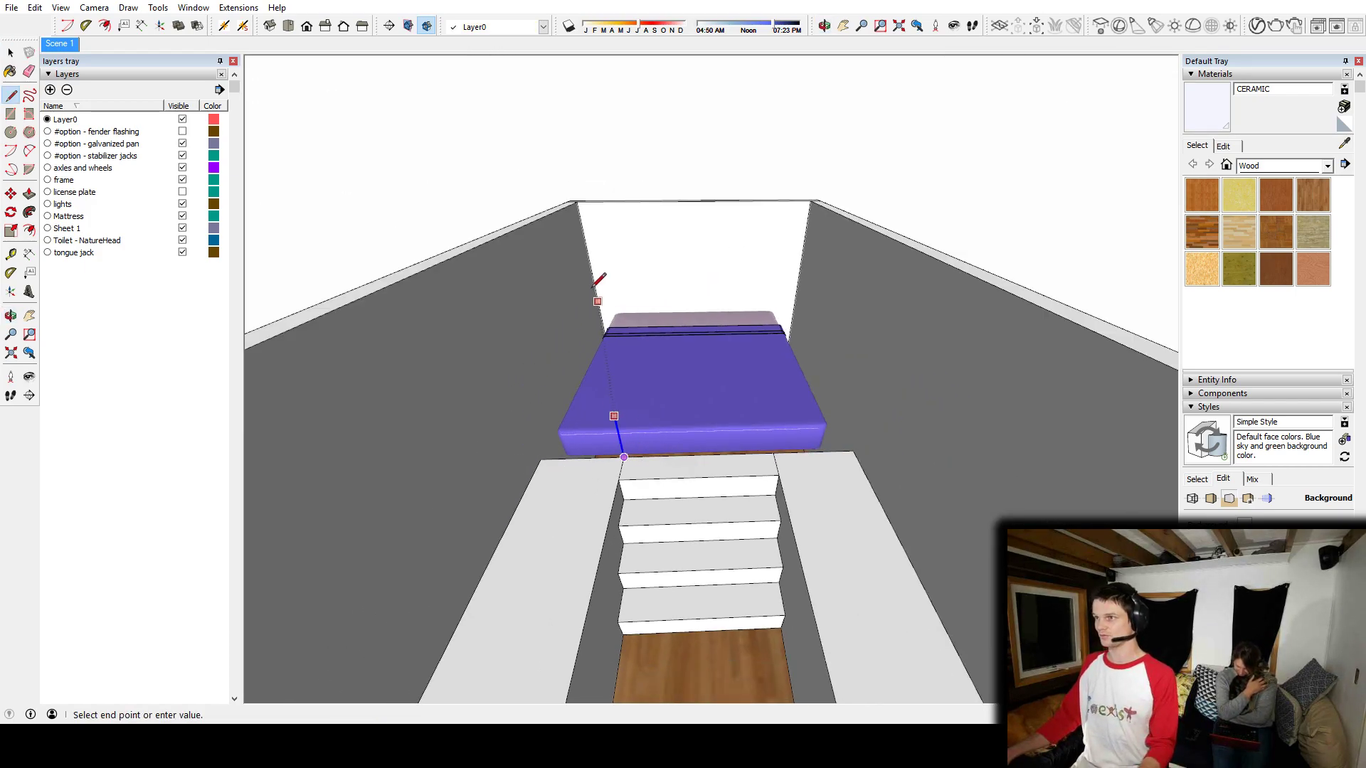
left_click(472, 246)
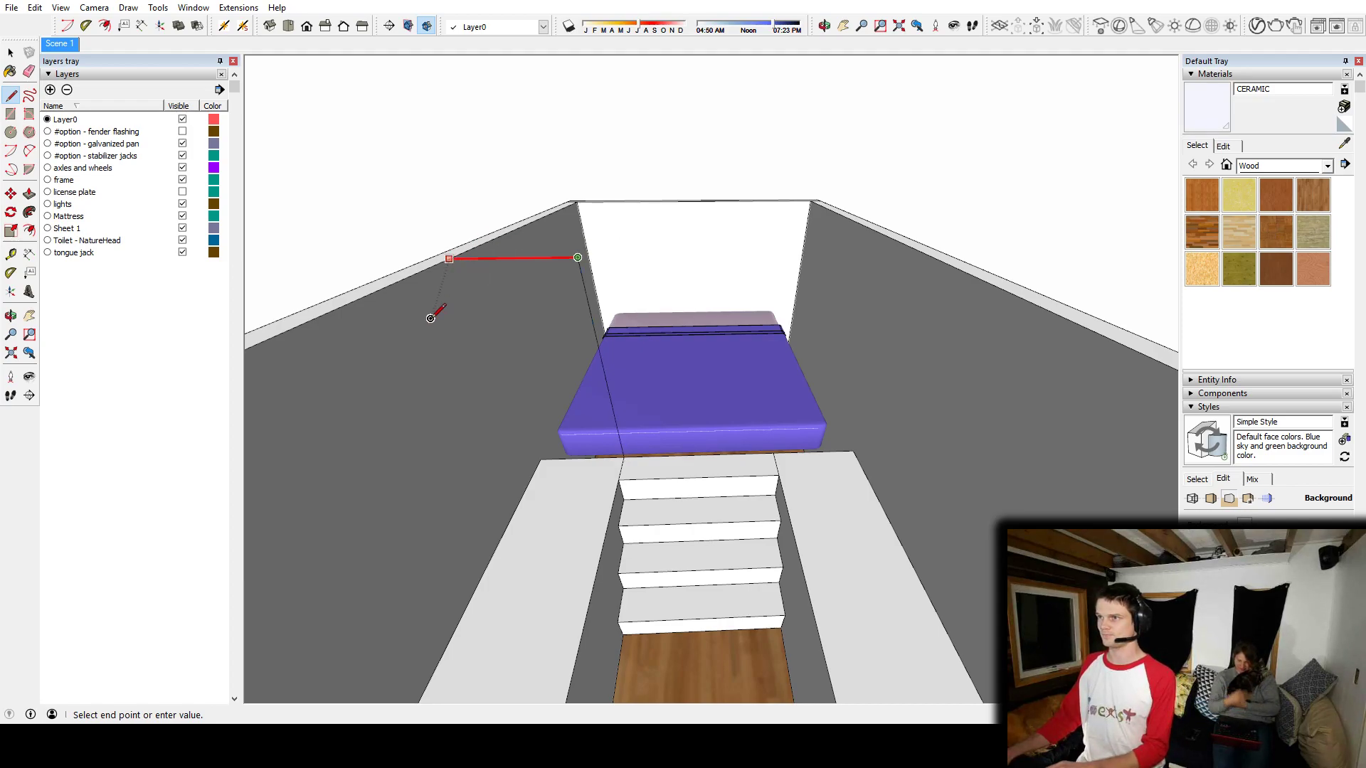
left_click(449, 259)
left_click(540, 459)
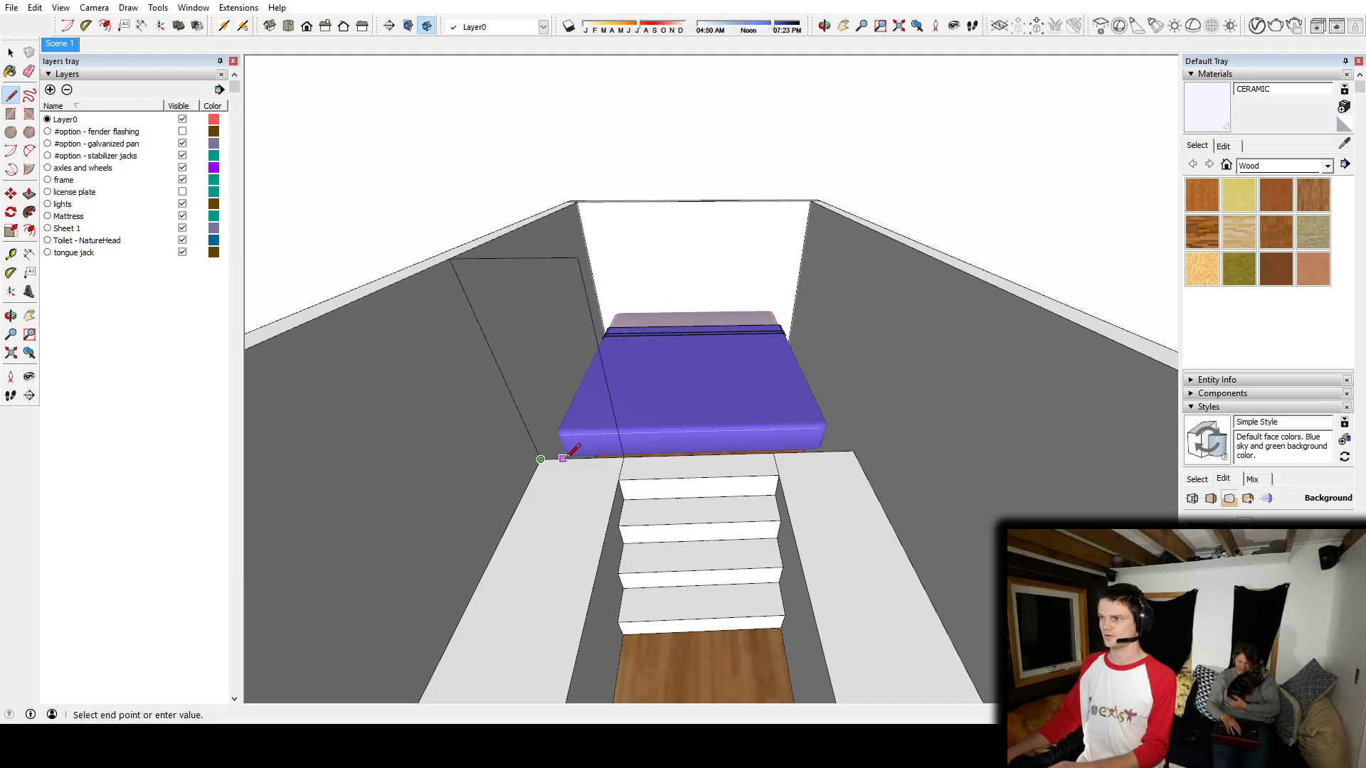
left_click(621, 456)
key("space")
Step: Extrude the partition outline at the bed's foot into a thin solid panel
middle_click_drag(590, 370, 543, 406)
key("p")
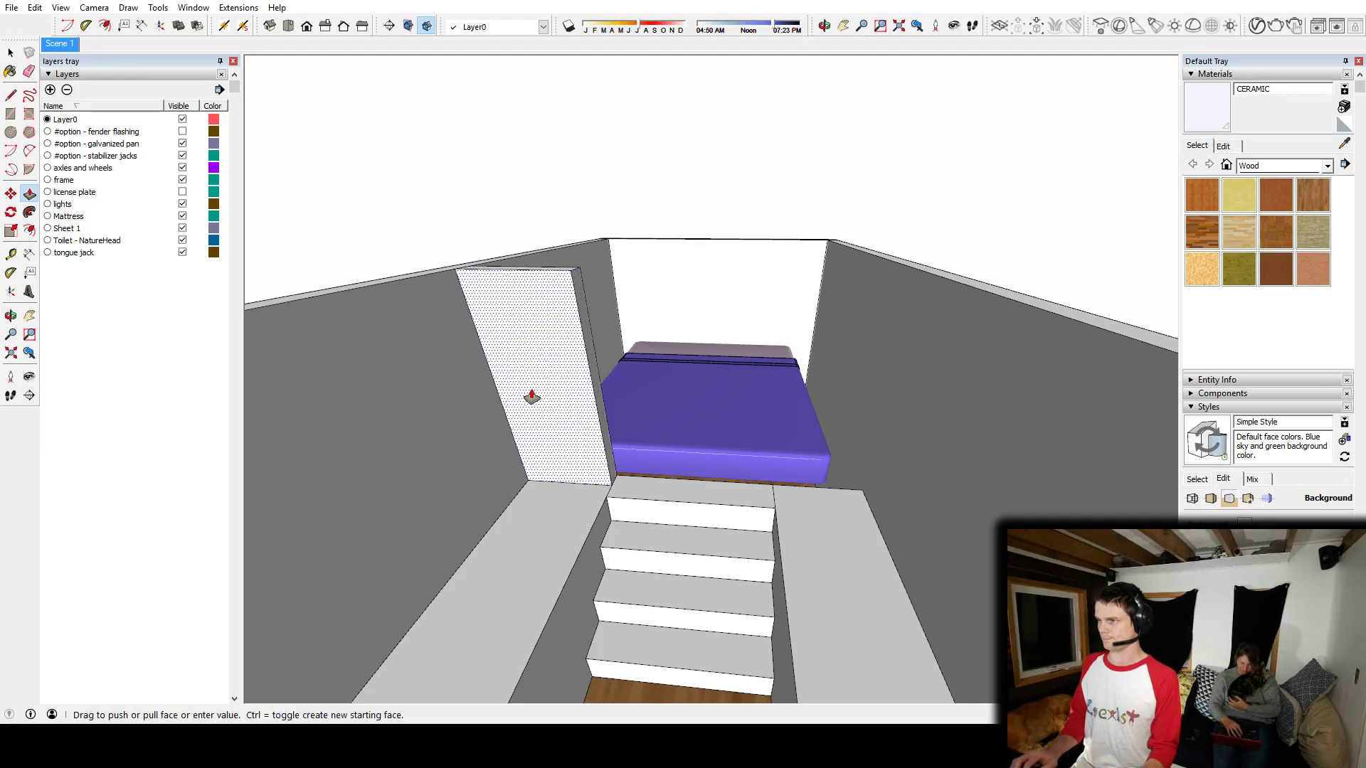
key("space")
Step: Copy the partition panel across the steps onto the bed end of the opposite counter
left_click(526, 392)
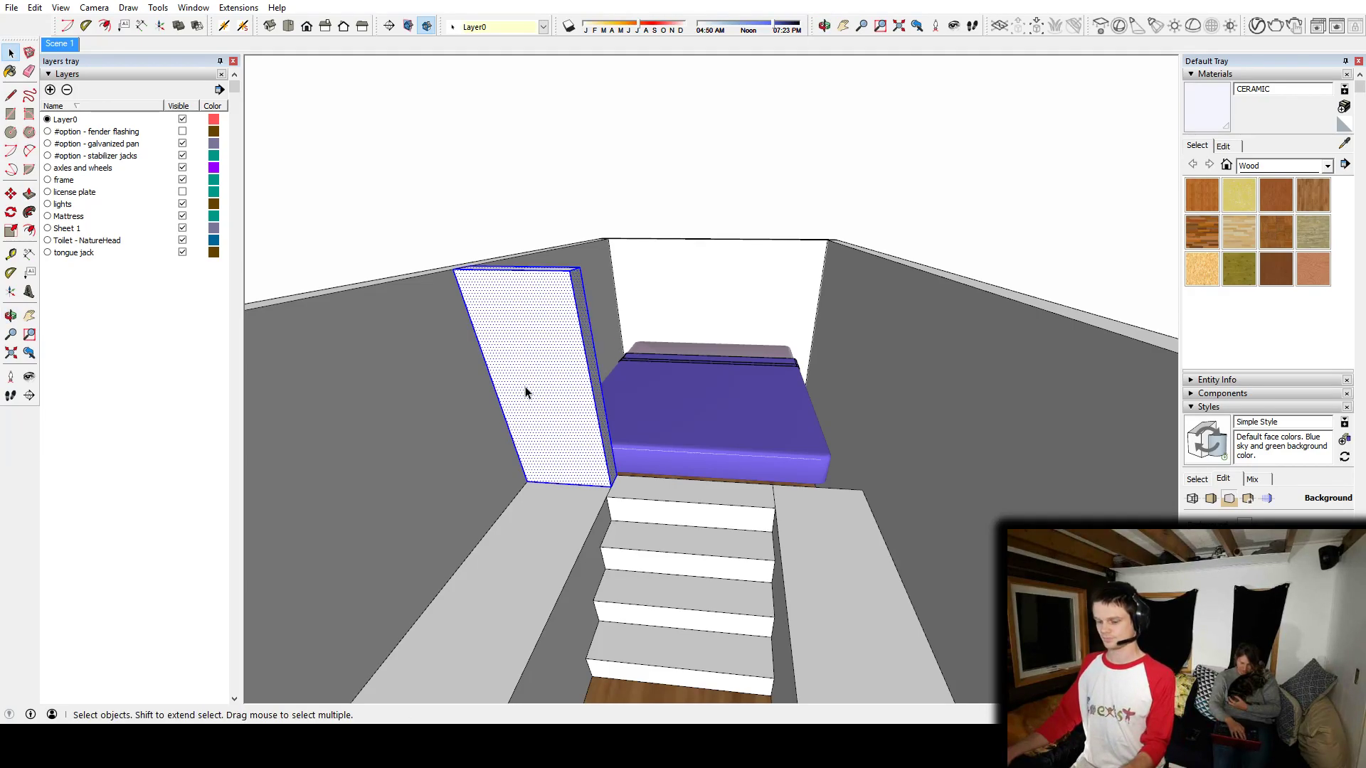
key("m")
key("ctrl")
left_click(611, 488)
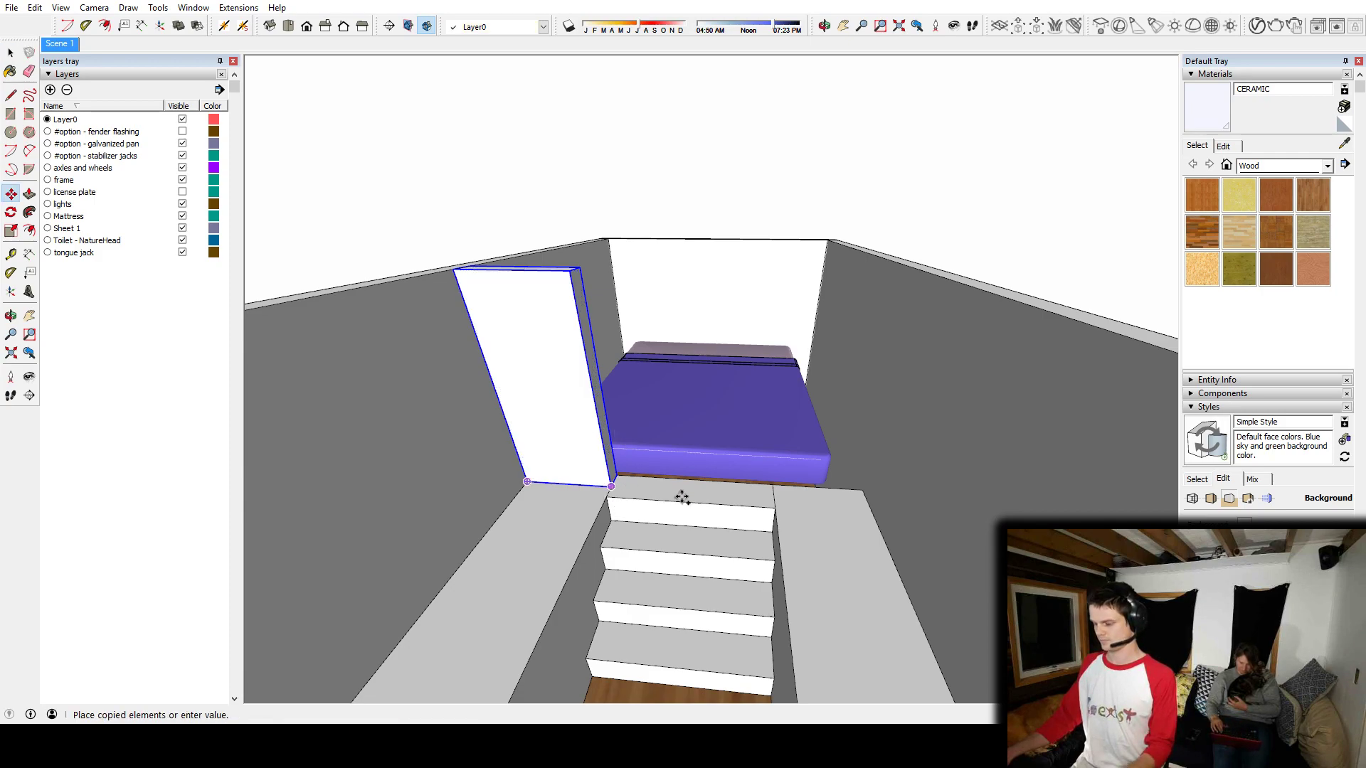
scroll(816, 480, "down", 2)
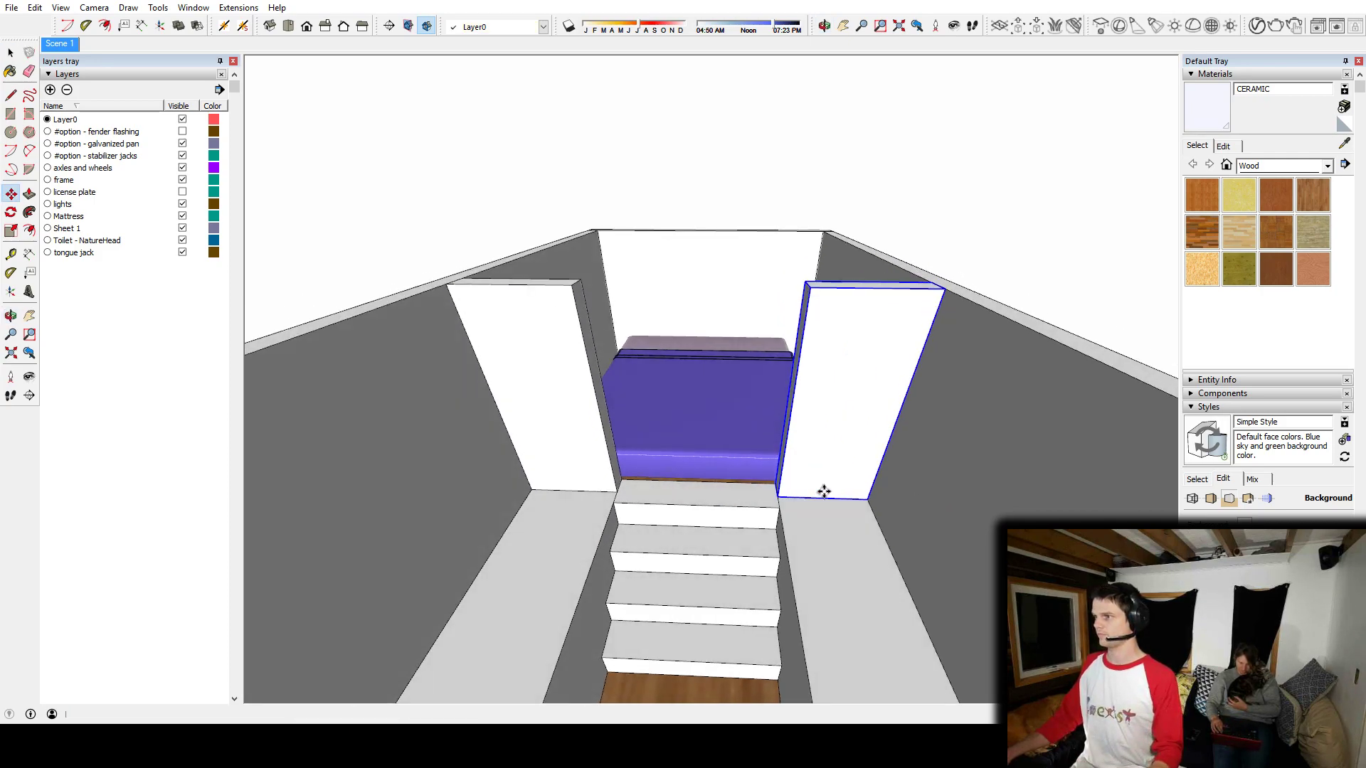
key("space")
Step: Examine the whole tiny house layout from above, from the bed partitions to the bathroom
scroll(810, 481, "down", 5)
middle_click_drag(811, 481, 889, 483)
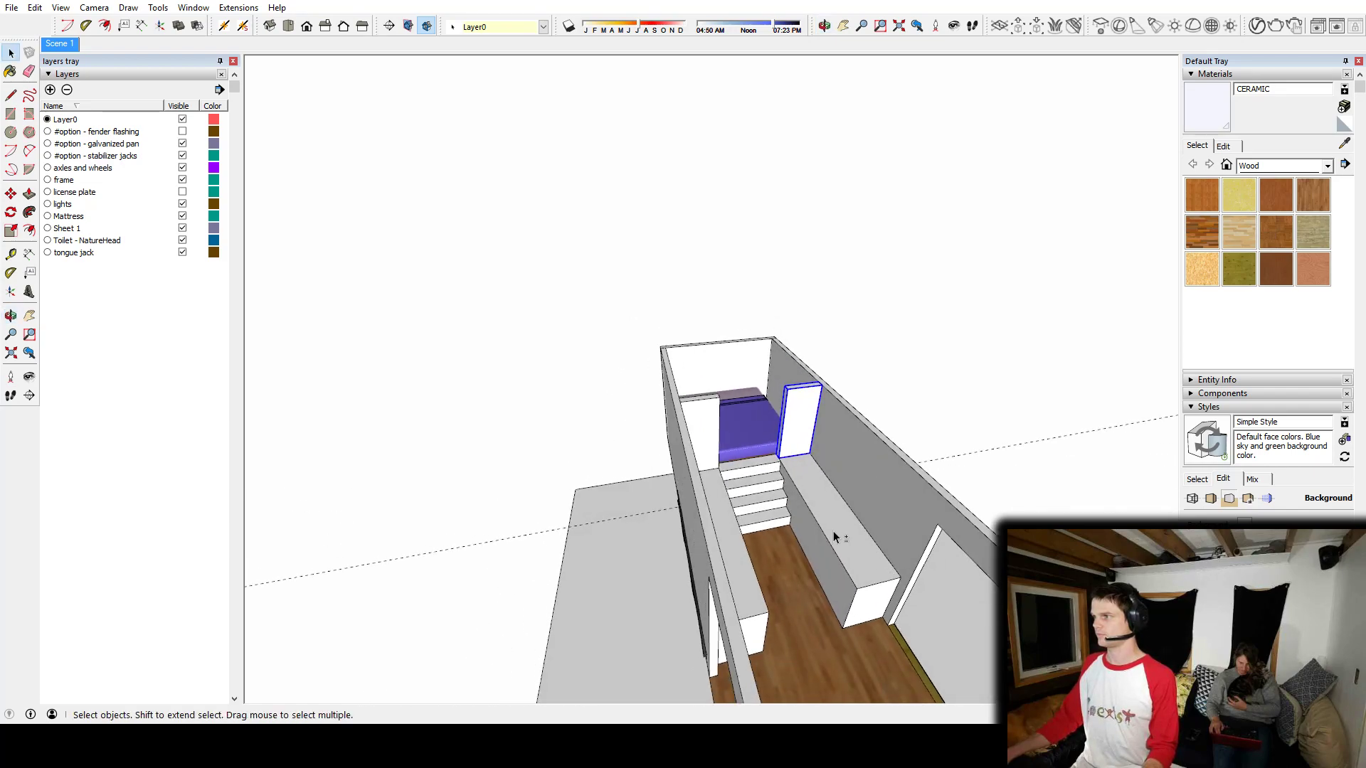
middle_click_drag(834, 532, 648, 382)
scroll(936, 524, "down", 2)
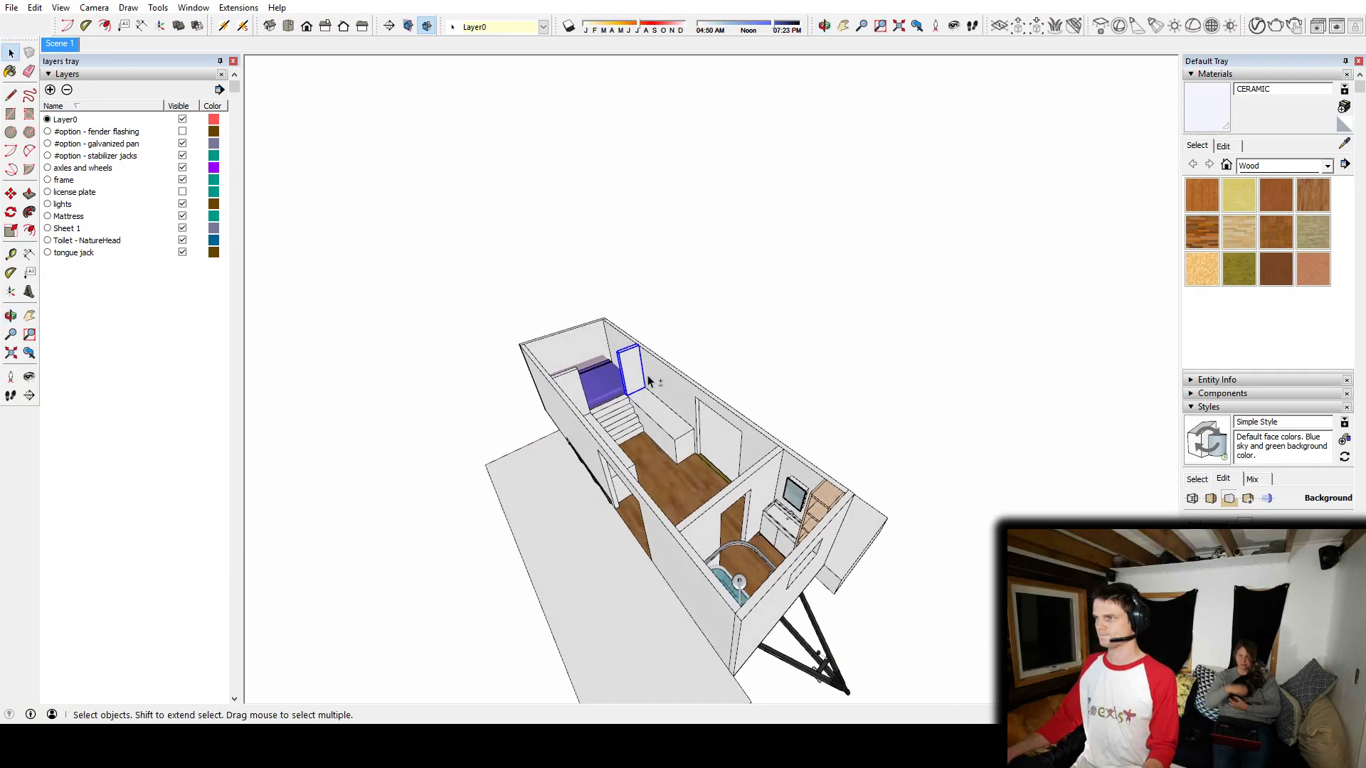
middle_click_drag(765, 329, 655, 387)
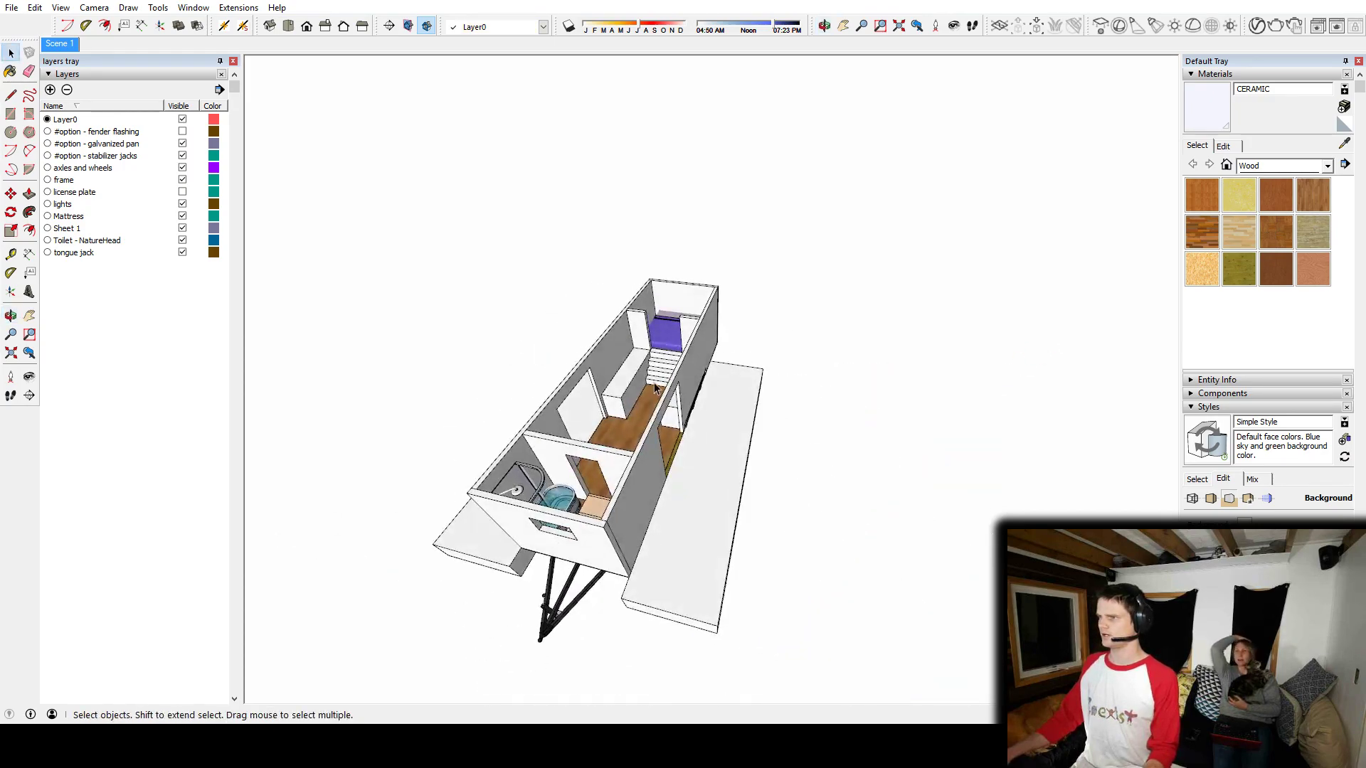
scroll(655, 387, "up", 5)
middle_click_drag(695, 338, 799, 400)
scroll(793, 400, "down", 5)
middle_click_drag(778, 501, 737, 382, "shift")
scroll(737, 382, "down", 1)
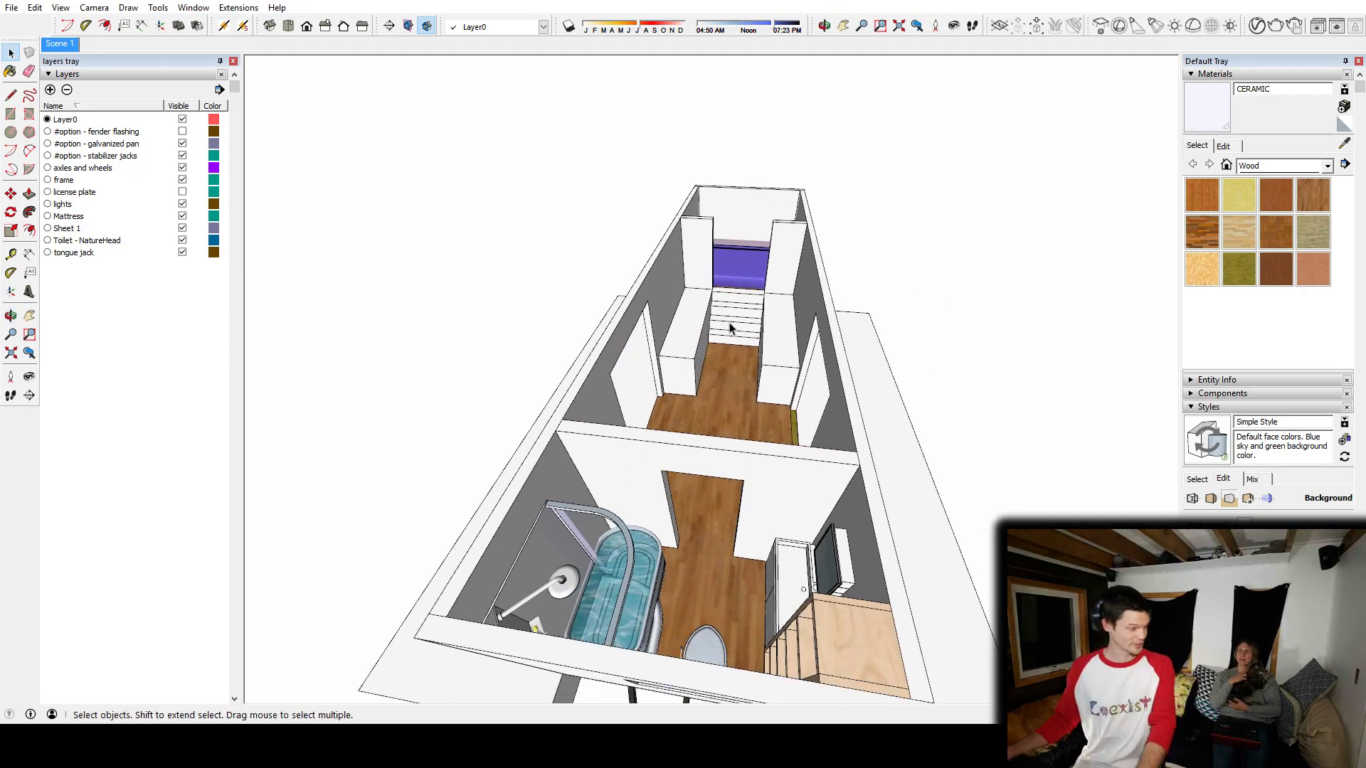
Step: Inspect the counter, its partition and the steps beside the bed from several close angles
scroll(720, 318, "up", 7)
mouse_move(725, 274)
middle_mouse_down("shift")
mouse_move(728, 256)
mouse_move(753, 327)
mouse_move(578, 368)
mouse_move(655, 354)
mouse_move(596, 330)
mouse_move(744, 446)
mouse_move(690, 387)
mouse_move(975, 449)
mouse_move(981, 417)
middle_mouse_up("shift")
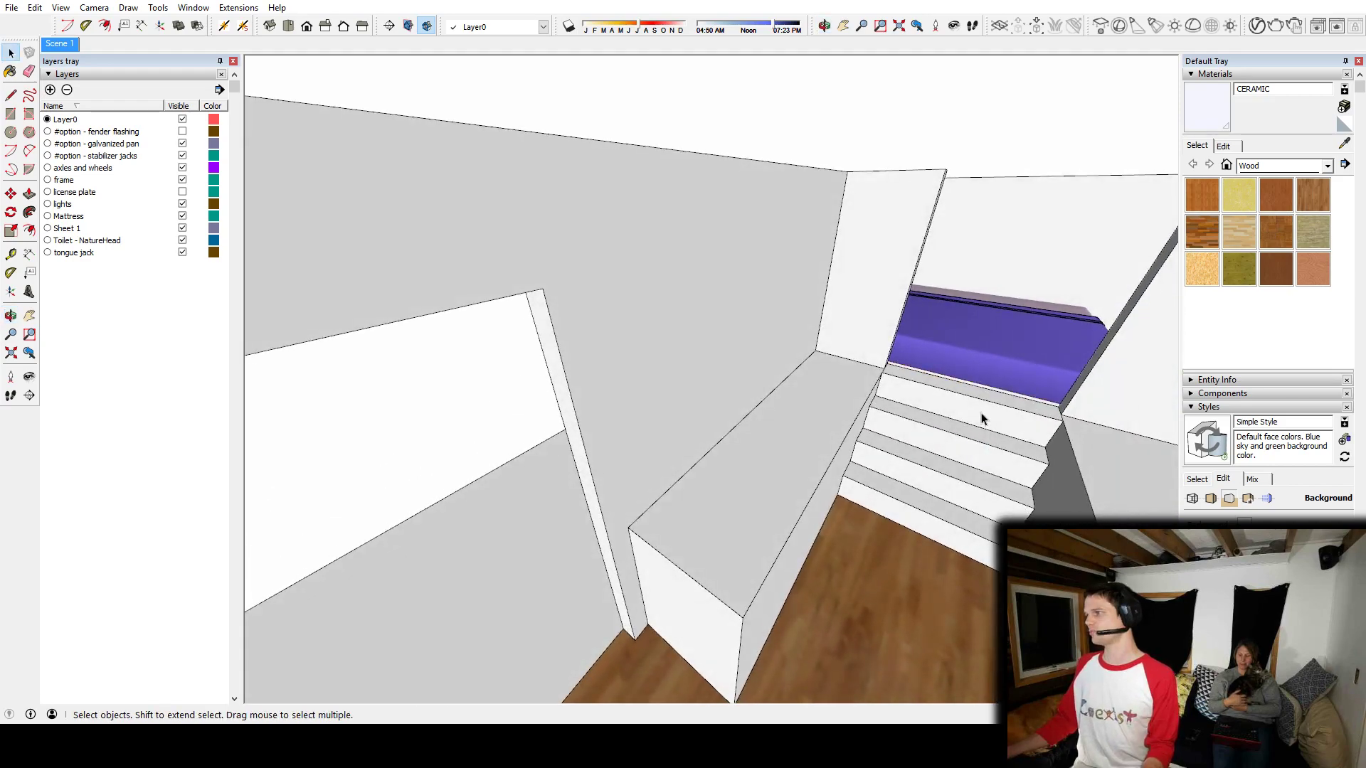
middle_click_drag(893, 457, 775, 511)
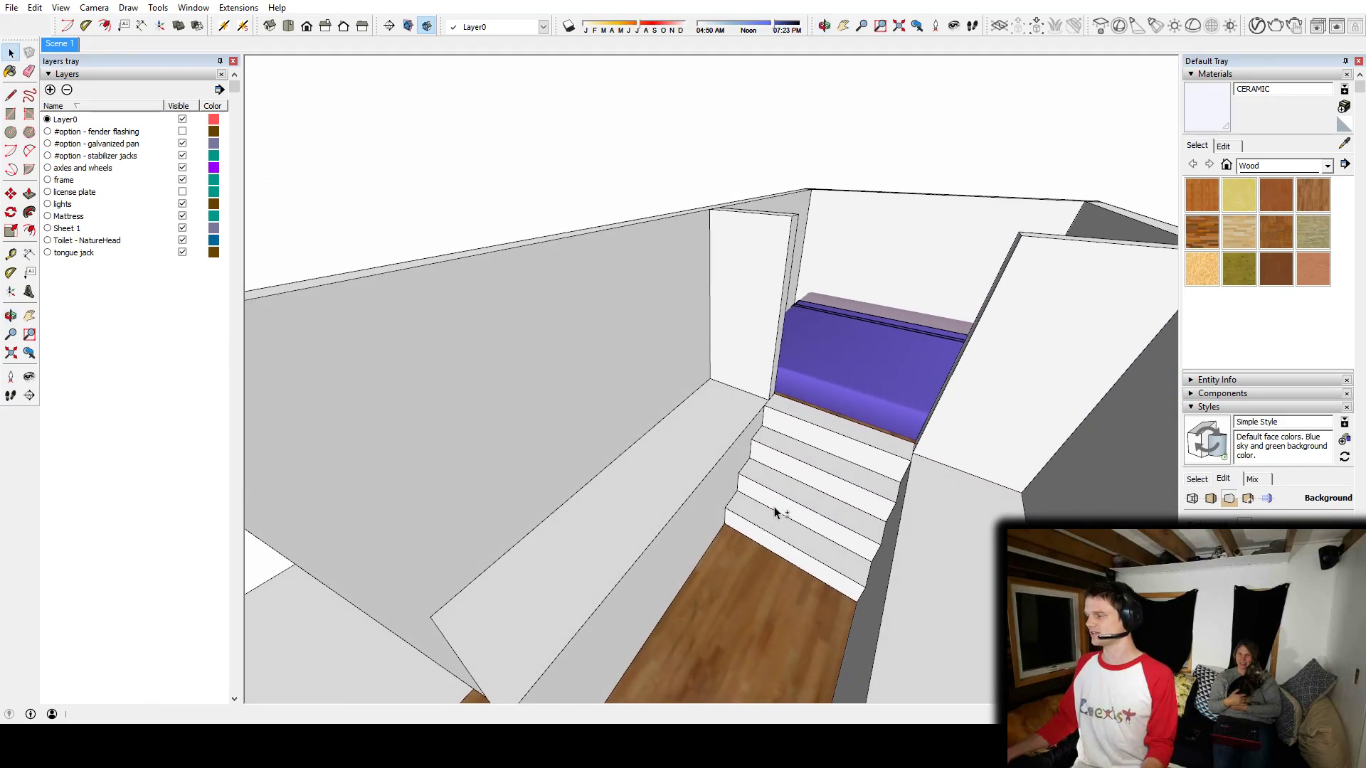
middle_click_drag(676, 451, 734, 470)
middle_click_drag(828, 463, 520, 528, "shift")
middle_click_drag(519, 528, 911, 498, "shift")
scroll(671, 420, "up", 6)
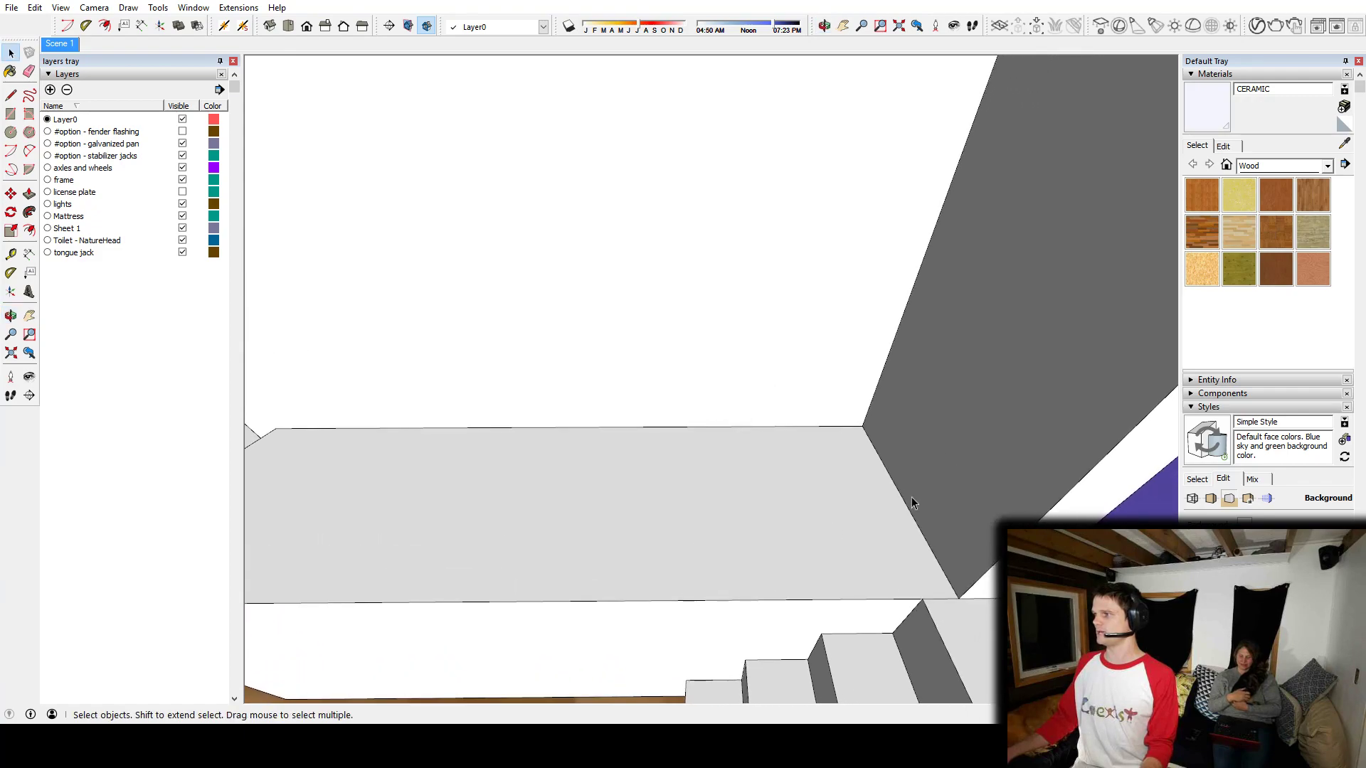
scroll(851, 525, "down", 4)
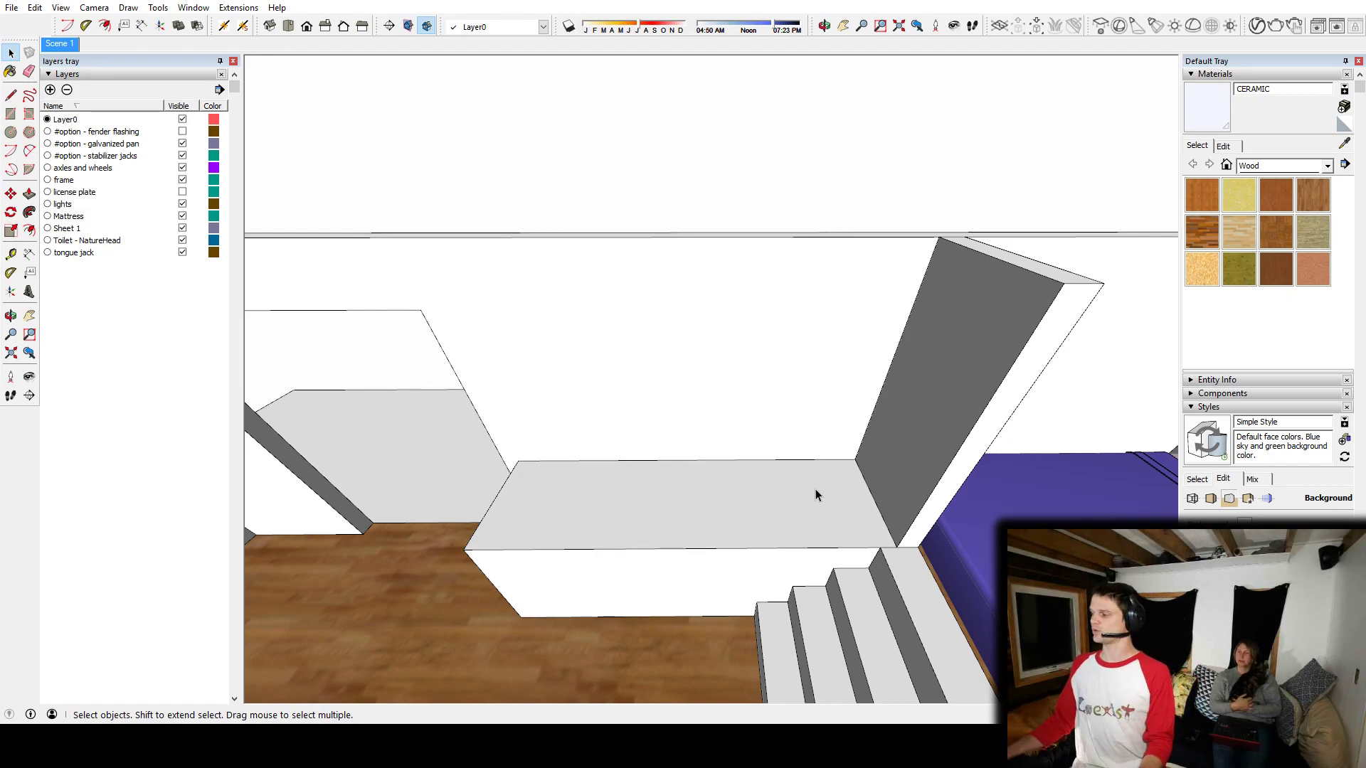
middle_click_drag(852, 500, 799, 519)
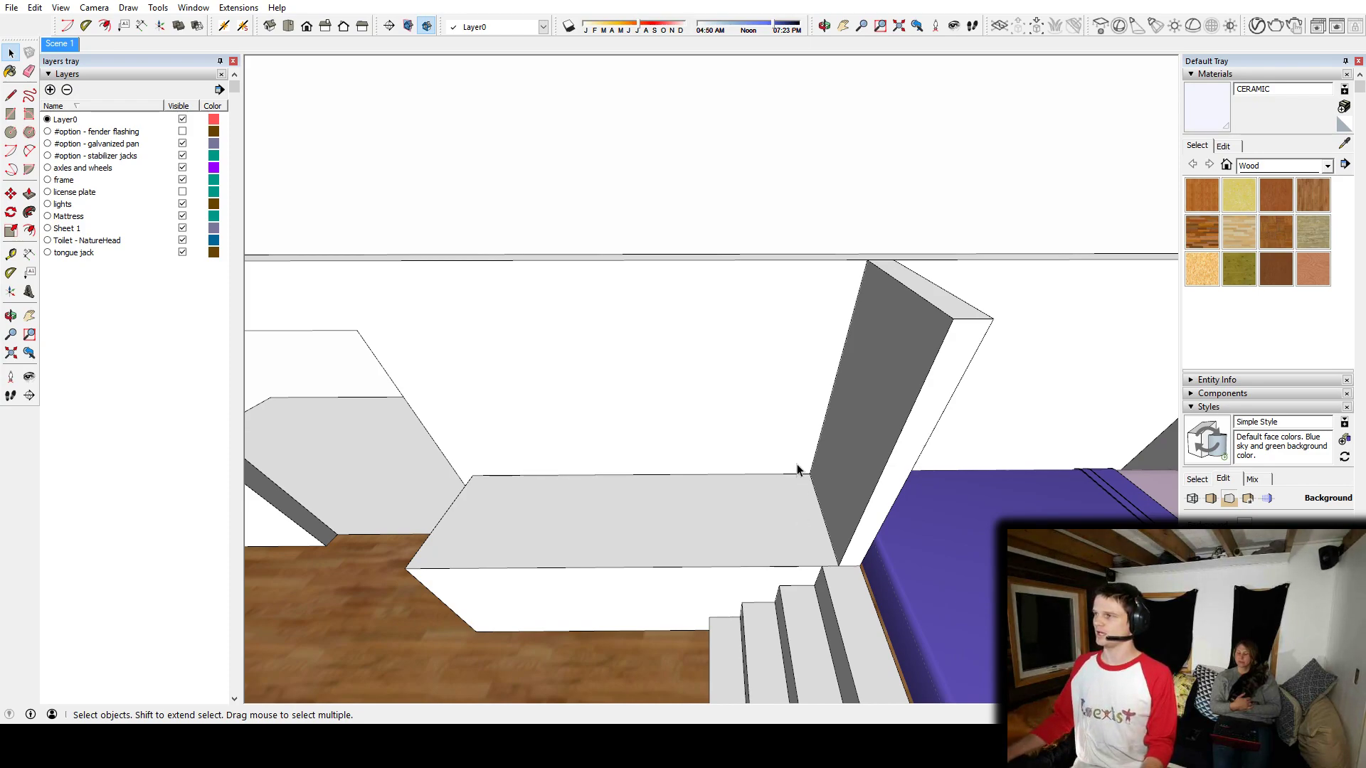
middle_click_drag(820, 283, 762, 439)
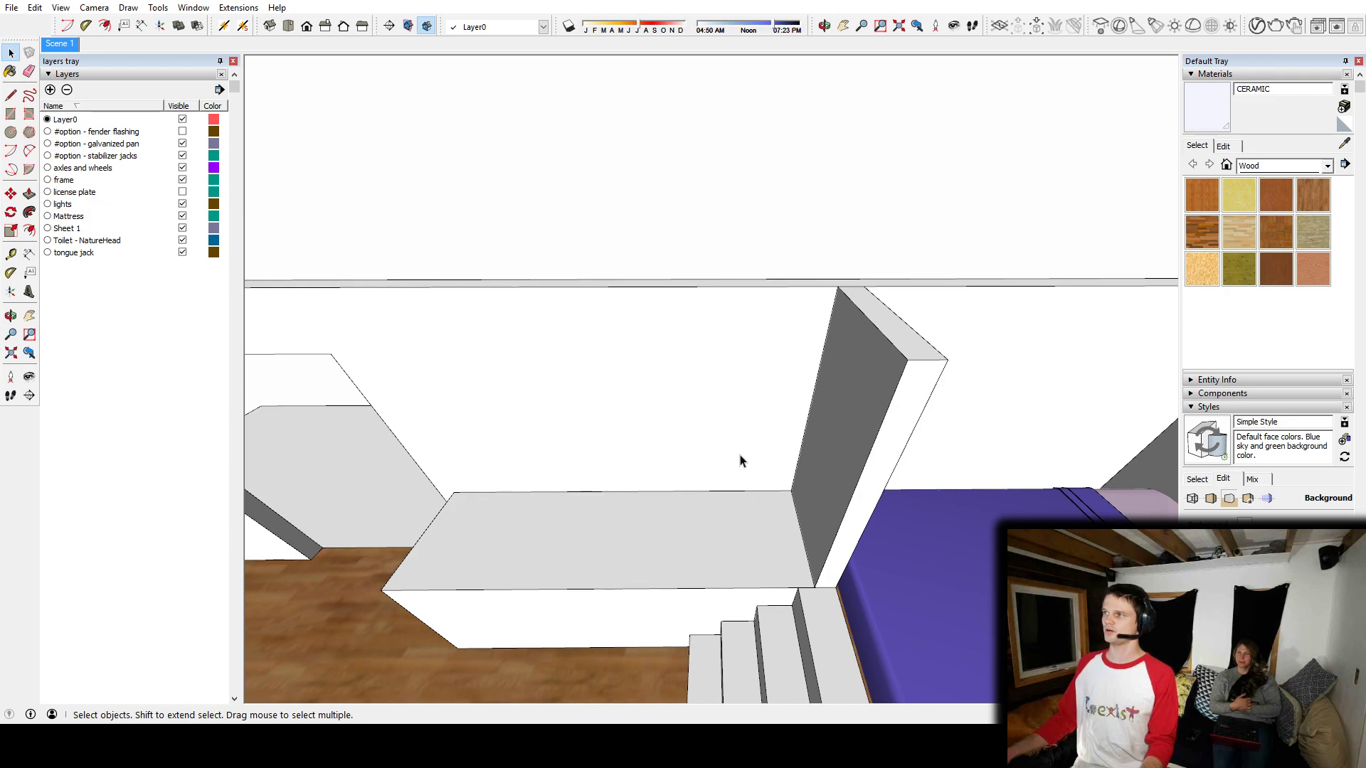
middle_click_drag(740, 461, 905, 525)
middle_click_drag(879, 626, 813, 583)
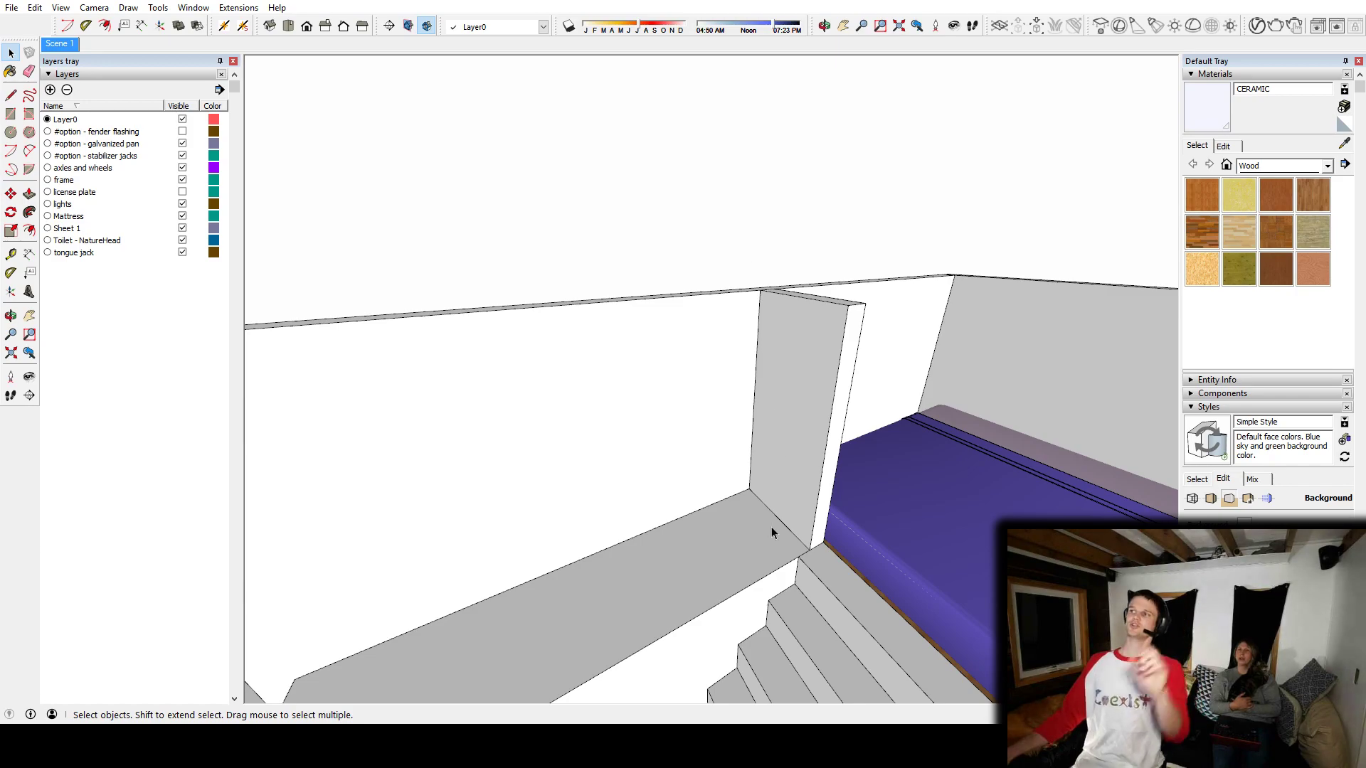
scroll(764, 651, "down", 1)
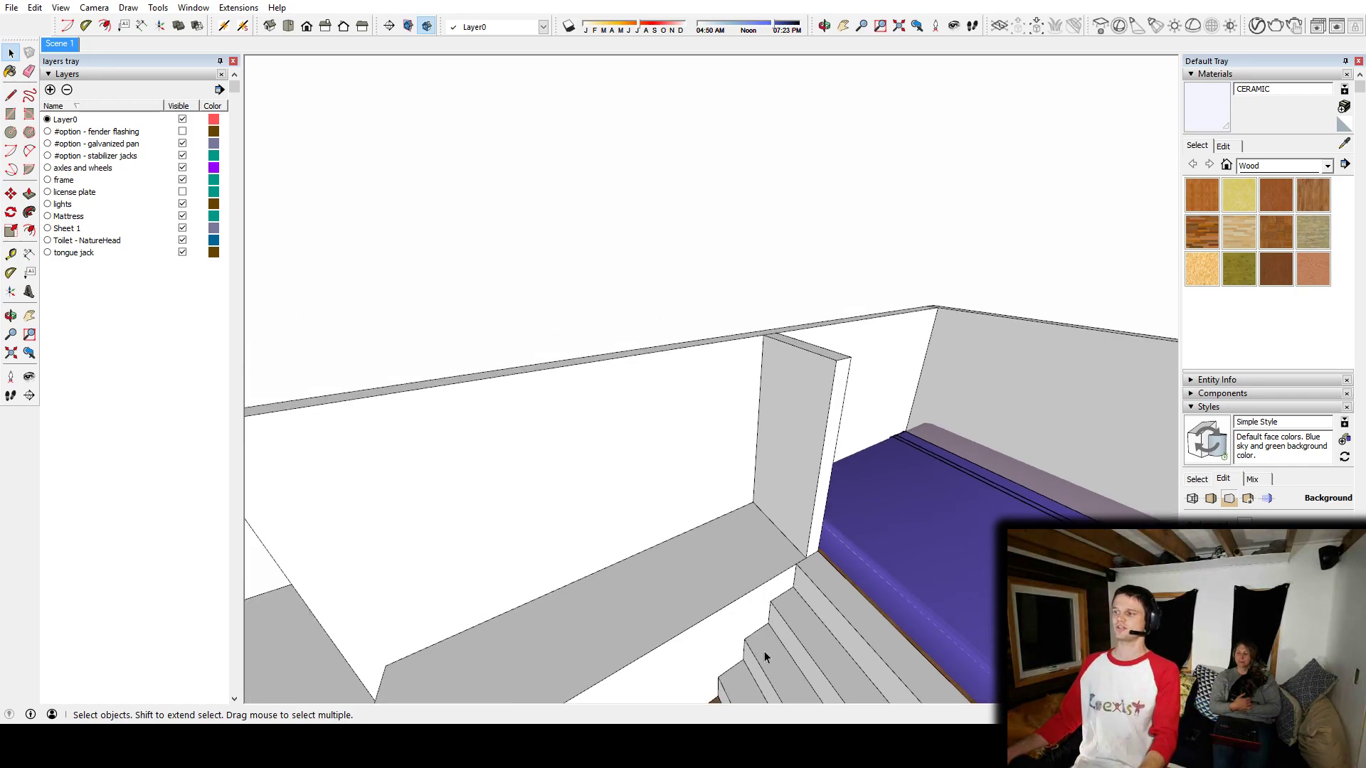
middle_click_drag(782, 613, 892, 515)
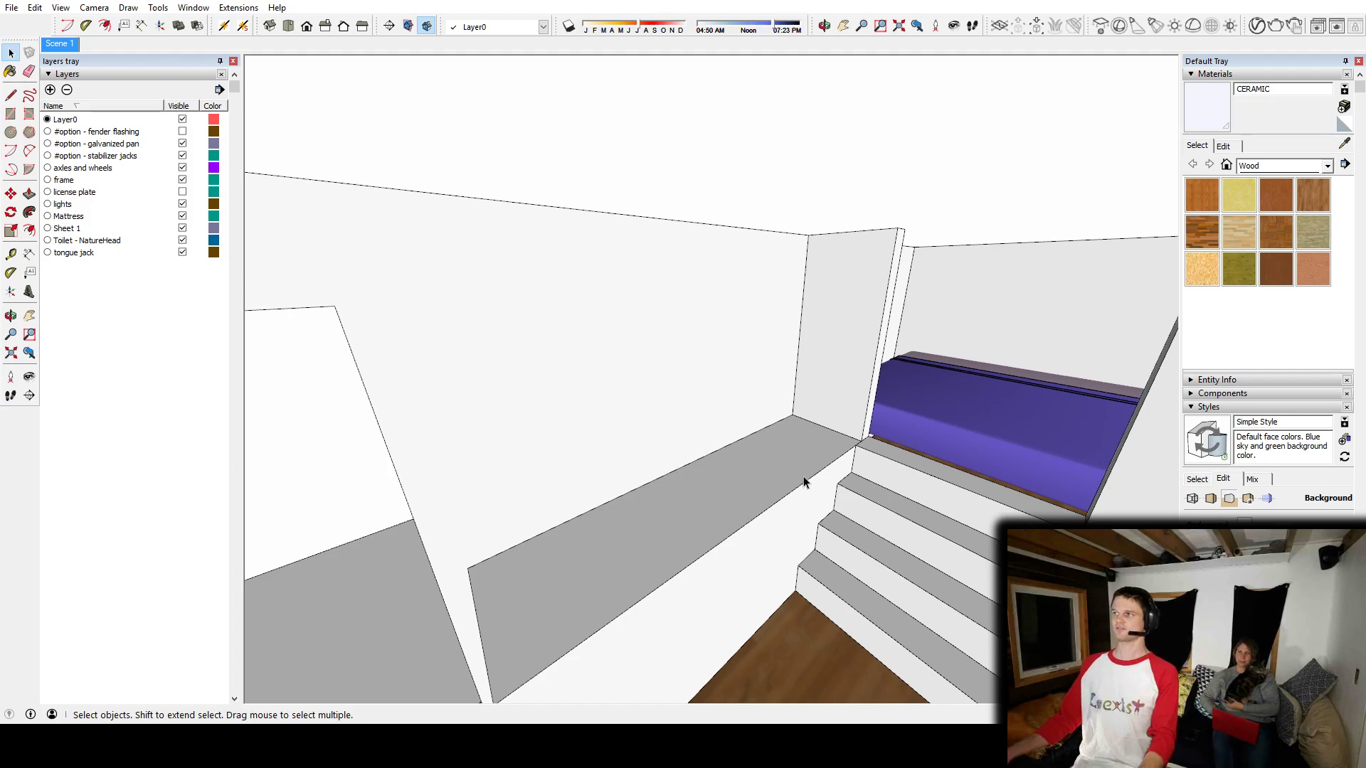
middle_click_drag(806, 483, 723, 485)
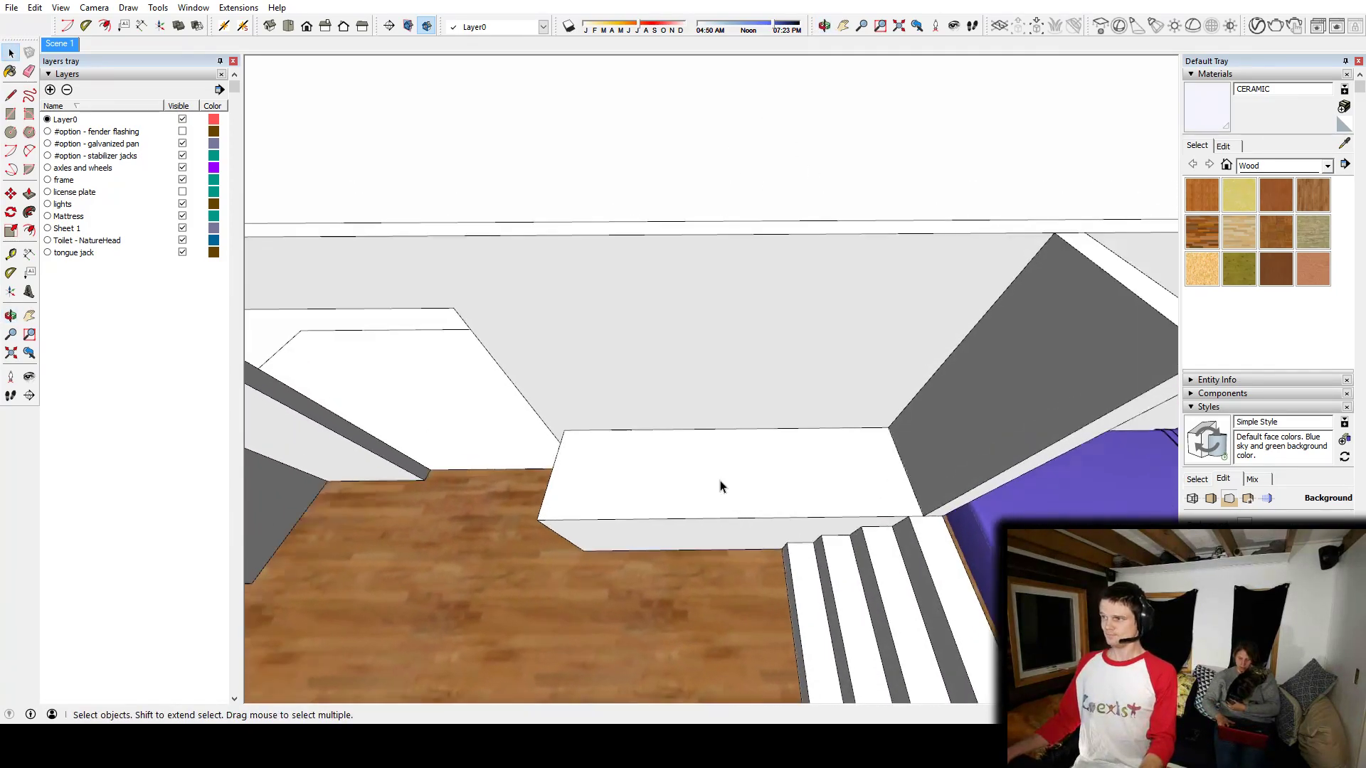
Step: Search 3D Warehouse for "KITCHEN sink" and look at the K-3936 Vault undercounter apron-front sink
key("w")
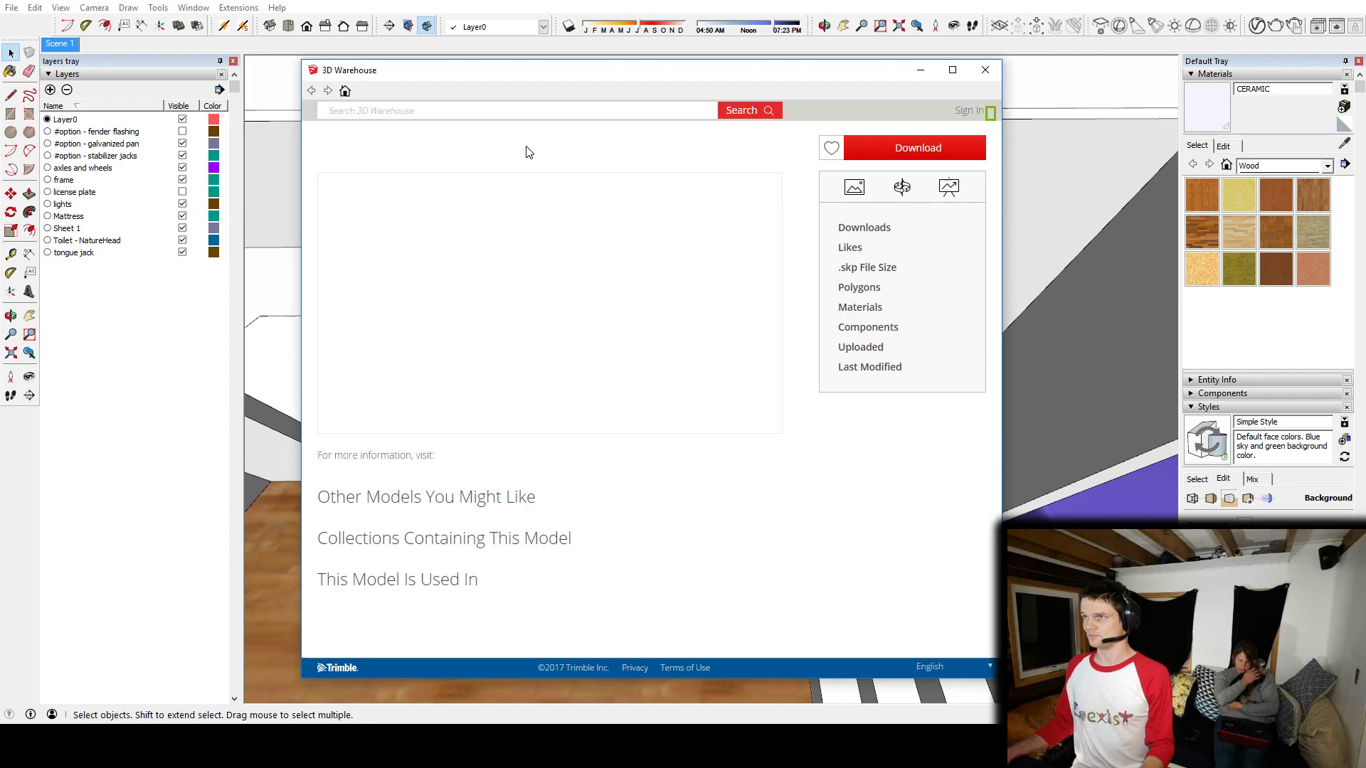
left_click(442, 110)
type("KITCHE")
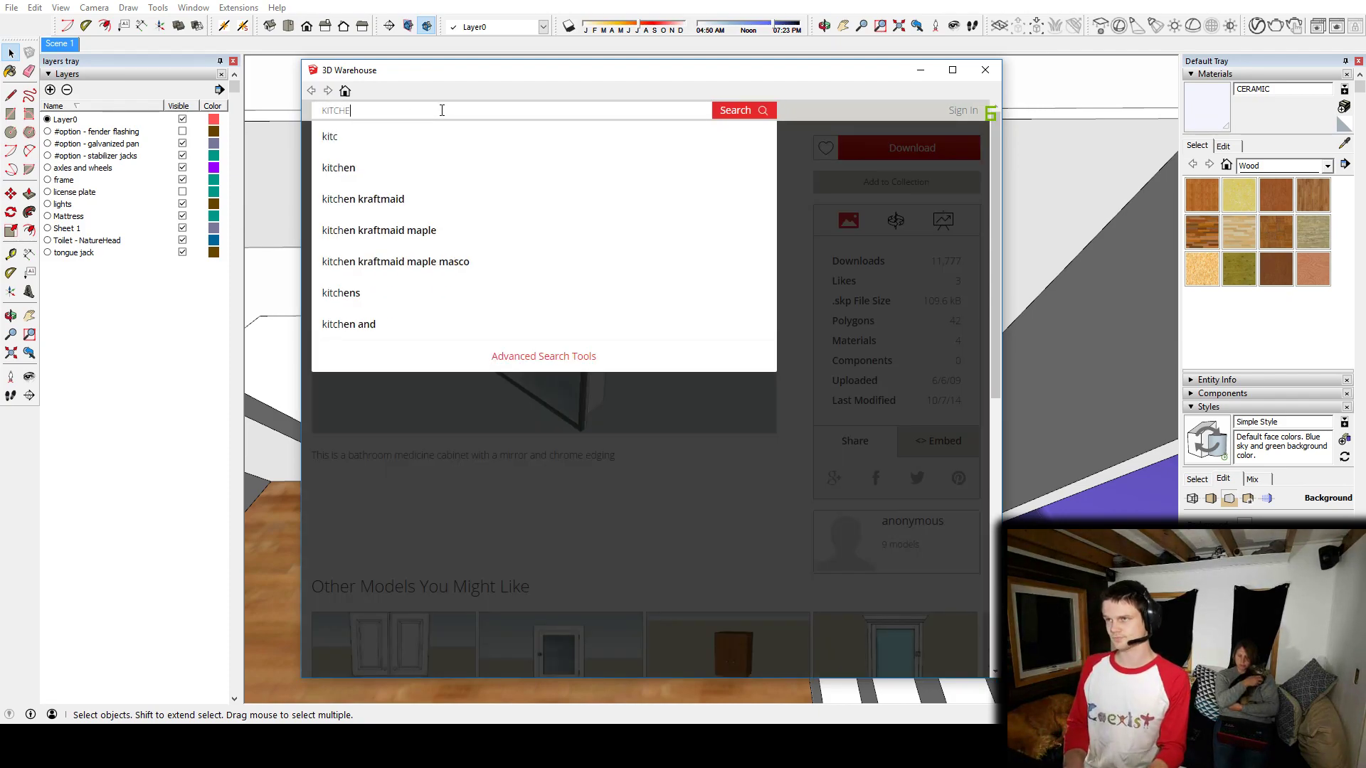
type("N sink")
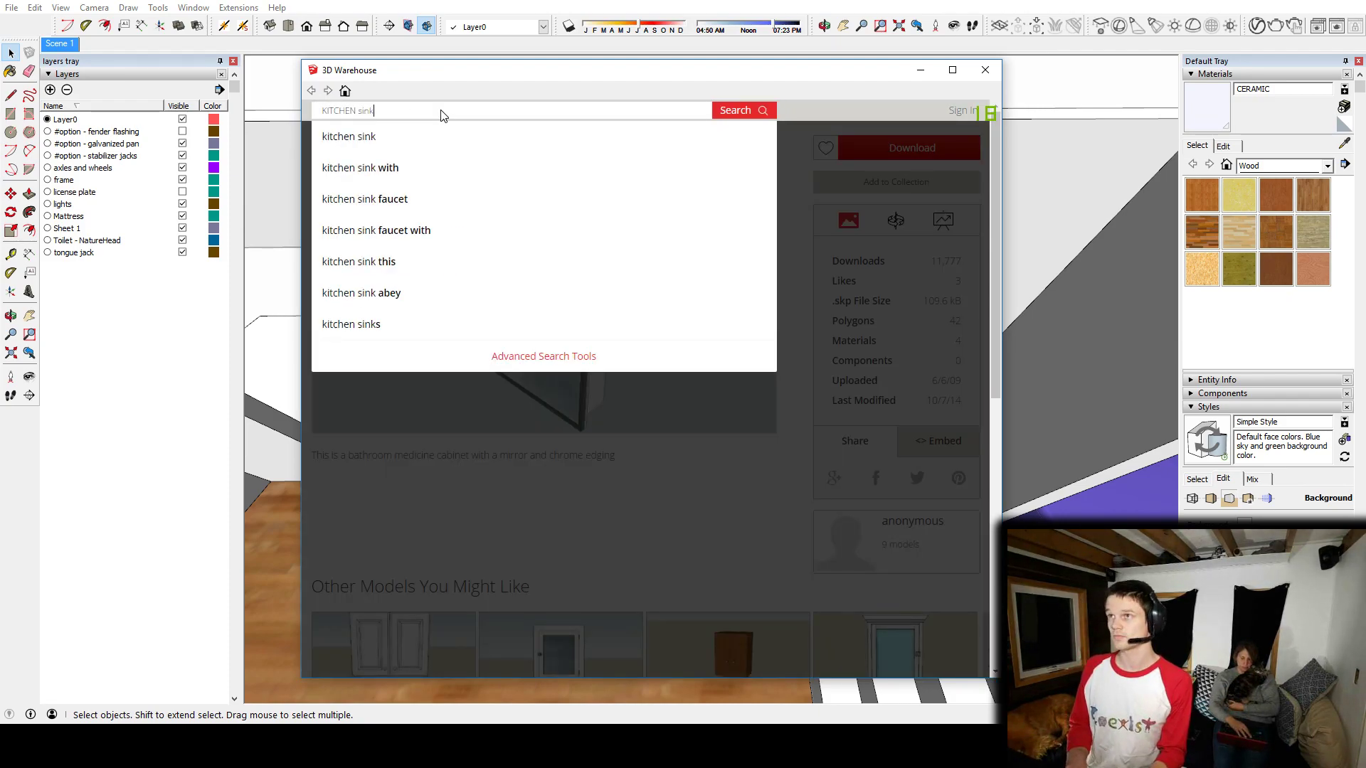
key("Return")
scroll(727, 444, "down", 5)
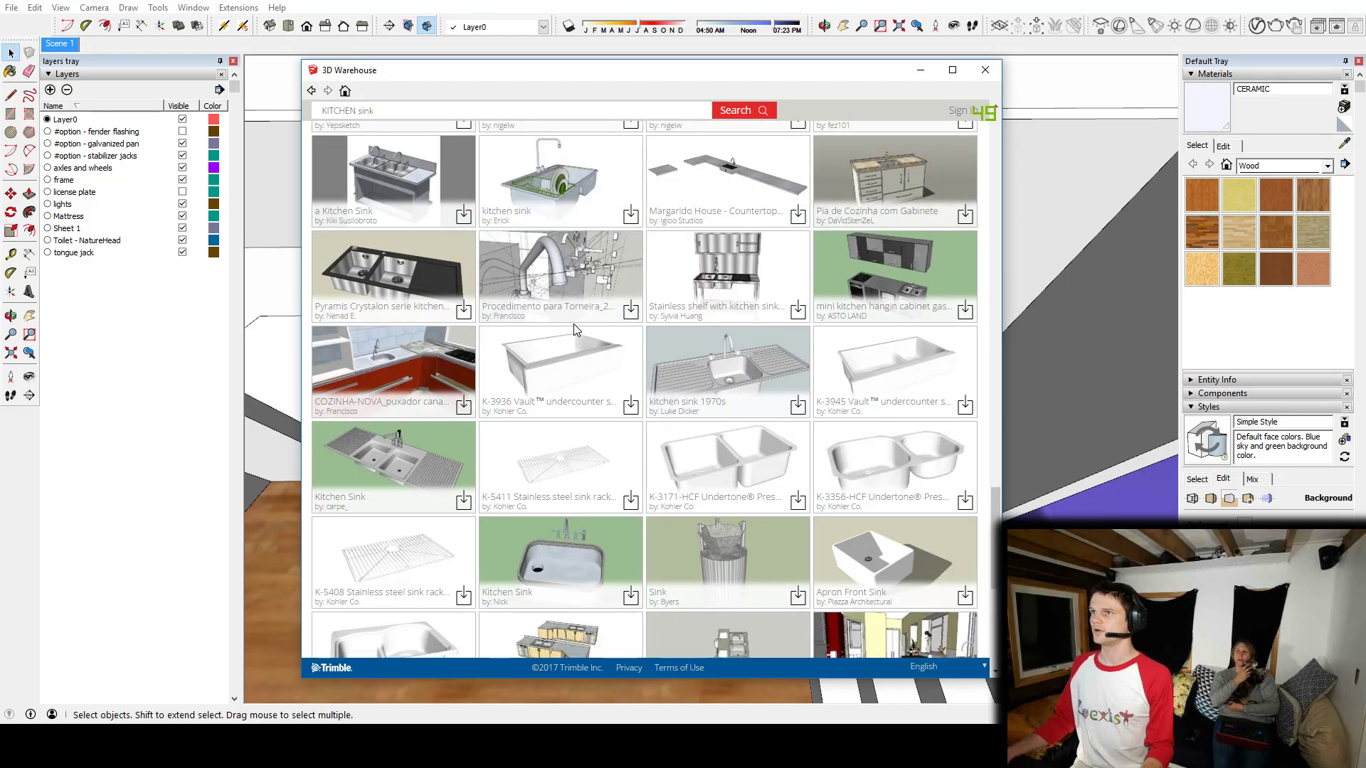
left_click(569, 357)
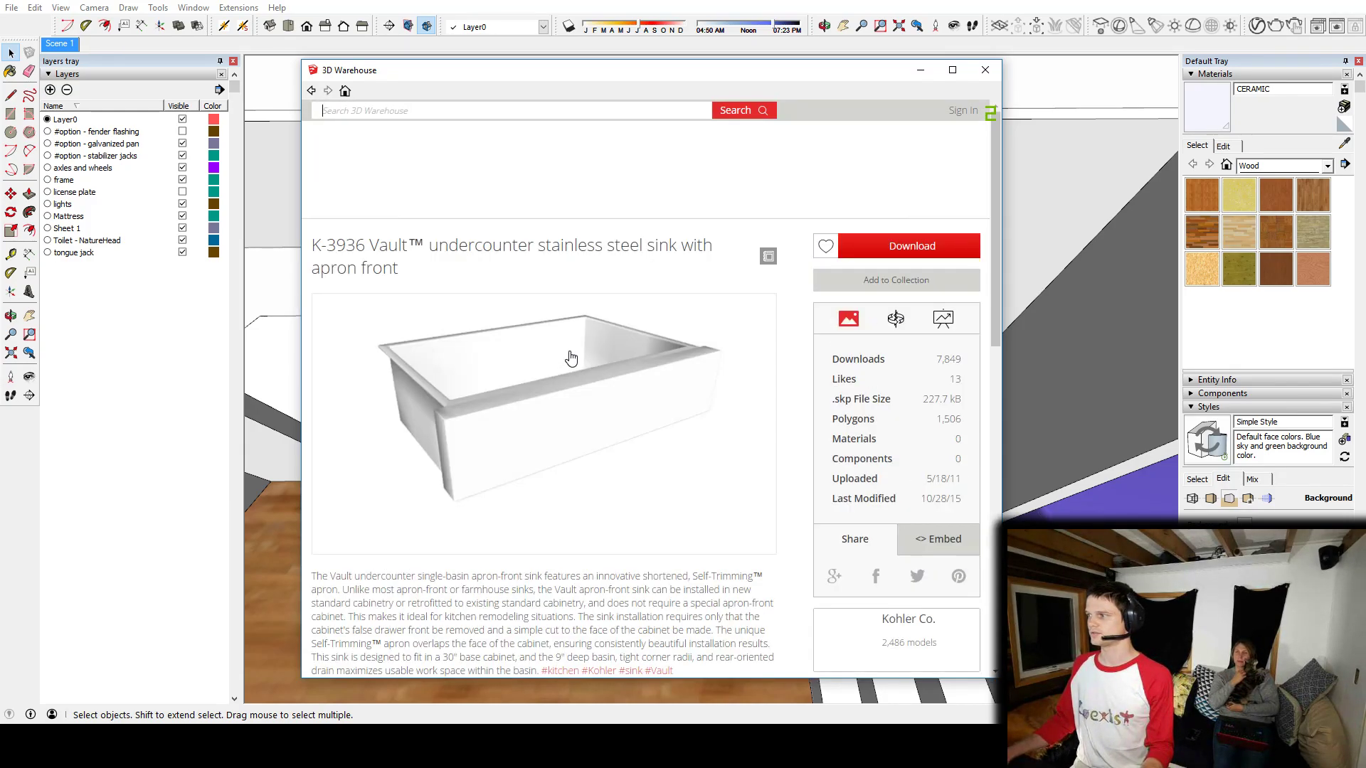
left_click(310, 93)
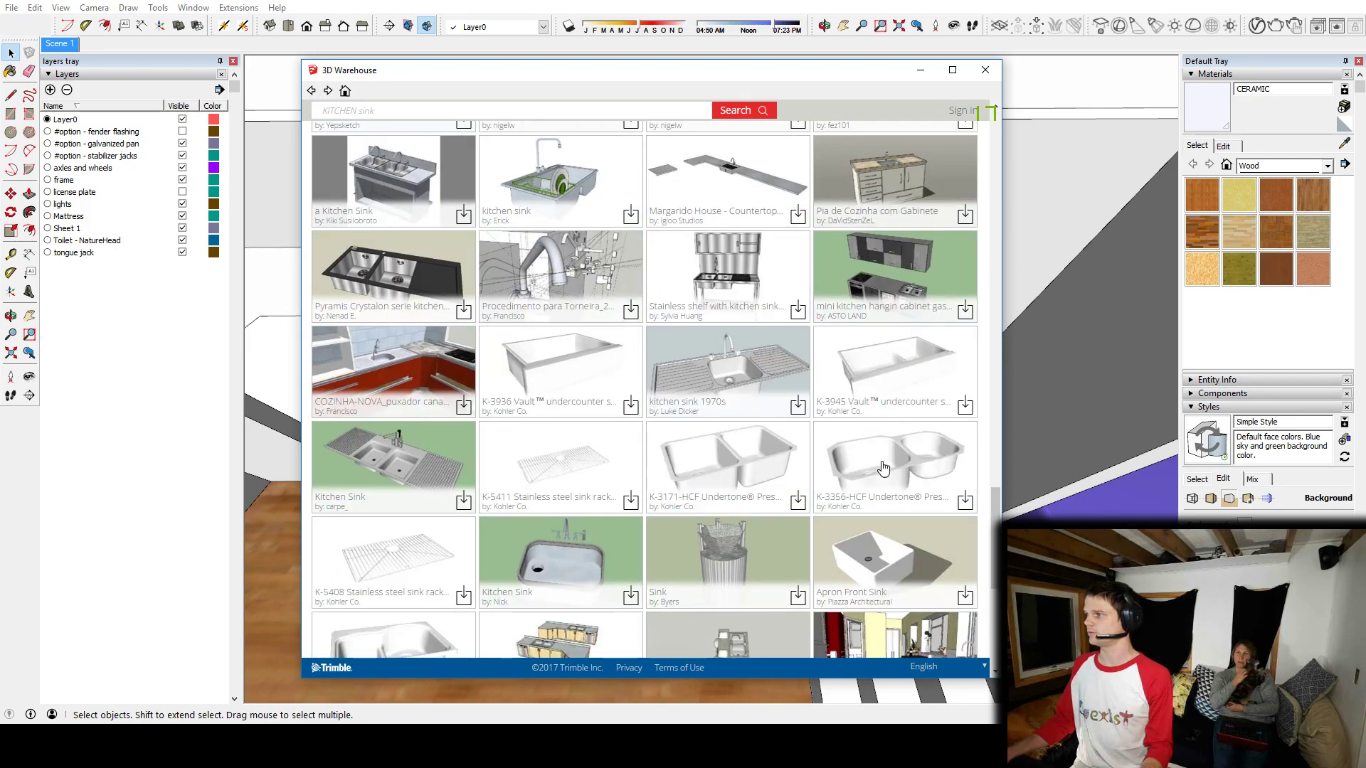
Step: Download the Apron Front Sink into the model and place it at the counter
left_click(881, 572)
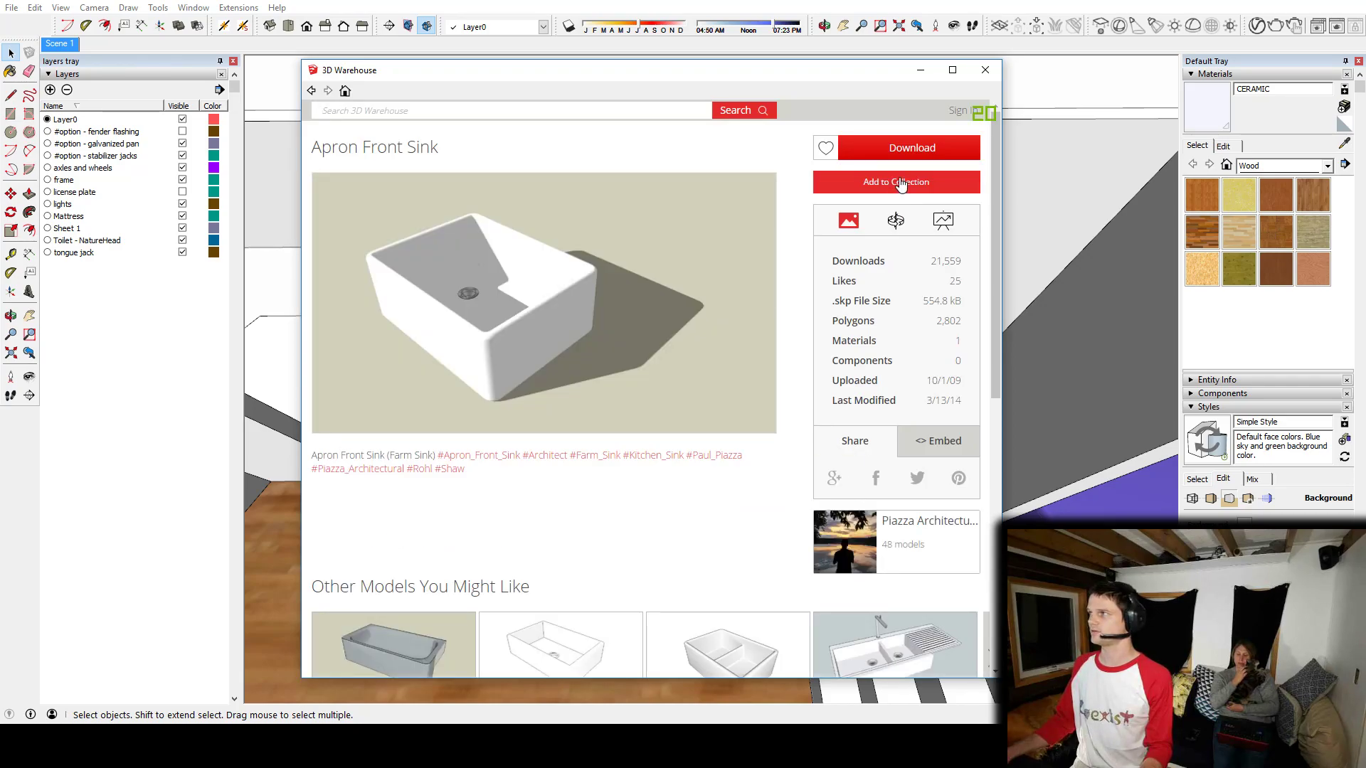
left_click(917, 158)
left_click(589, 410)
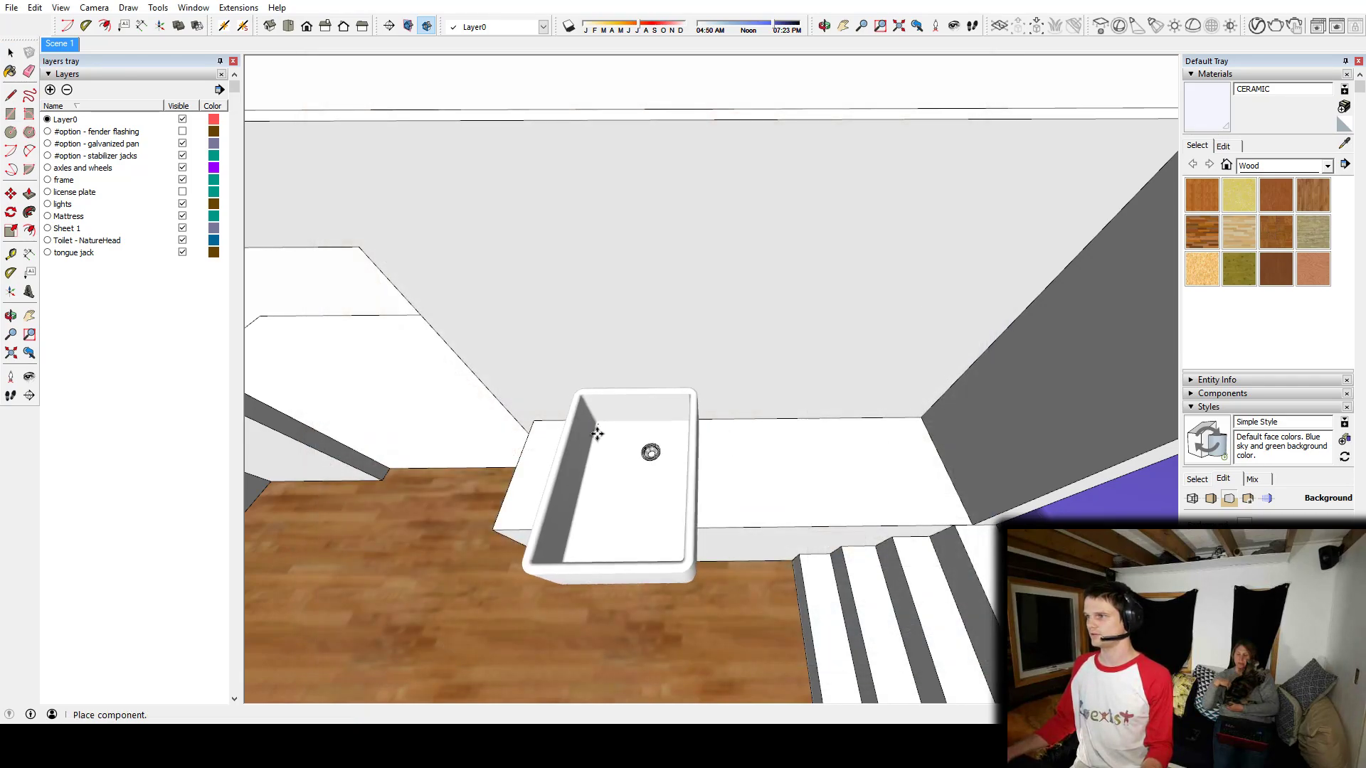
Step: Rotate the sink a quarter turn so its long side runs along the counter
middle_click_drag(689, 494, 700, 535)
scroll(705, 528, "up", 3)
key("q")
left_click(690, 451)
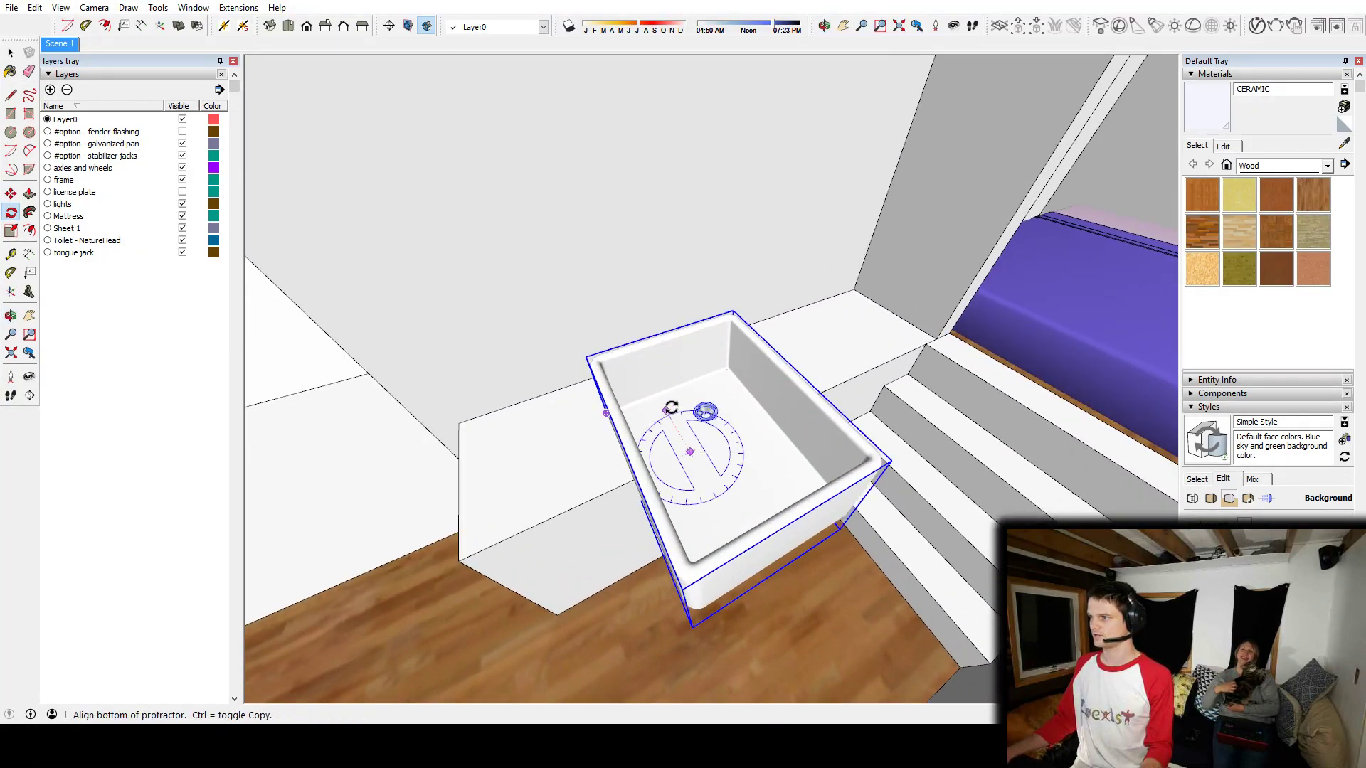
left_click(665, 411)
key("Escape")
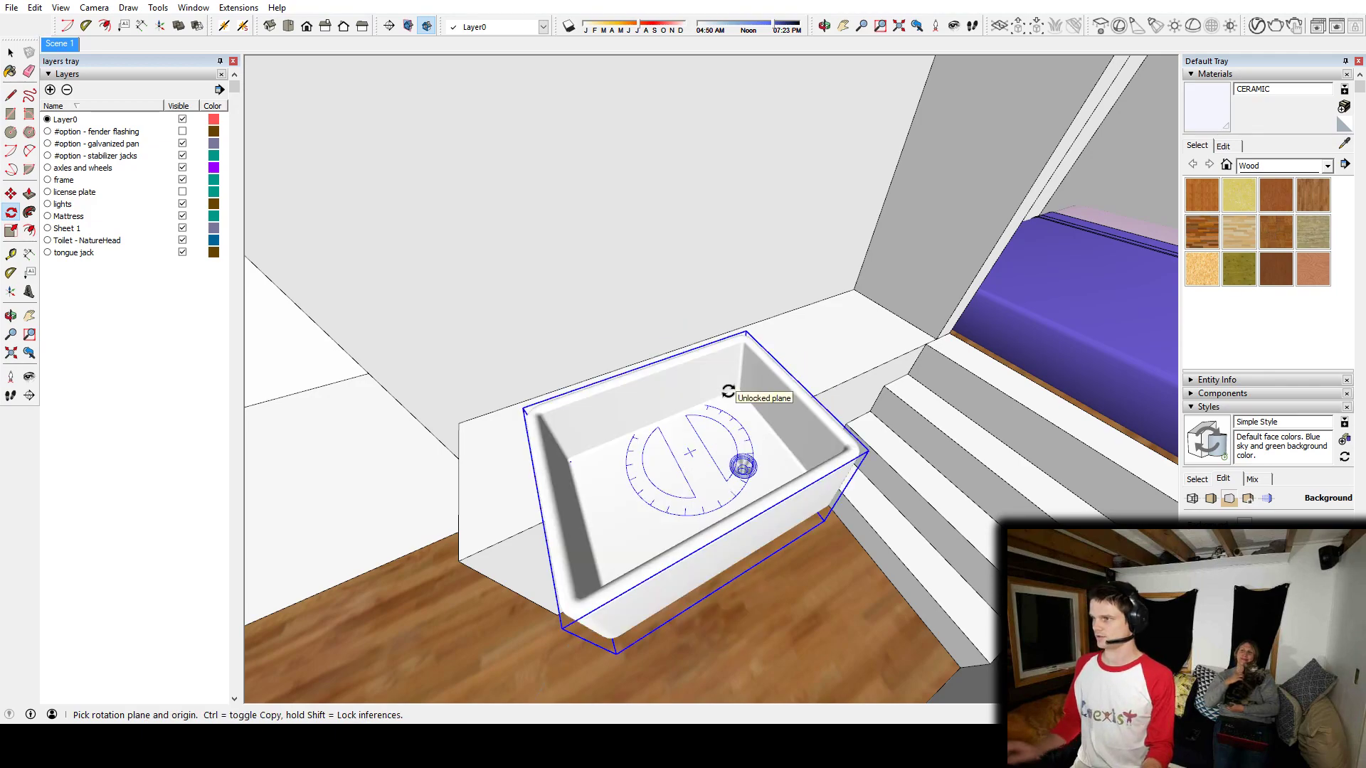
Step: Lower the sink until its rim is level with the countertop and slide it back into the counter's front
middle_click_drag(727, 391, 680, 371)
key("m")
left_click(680, 373)
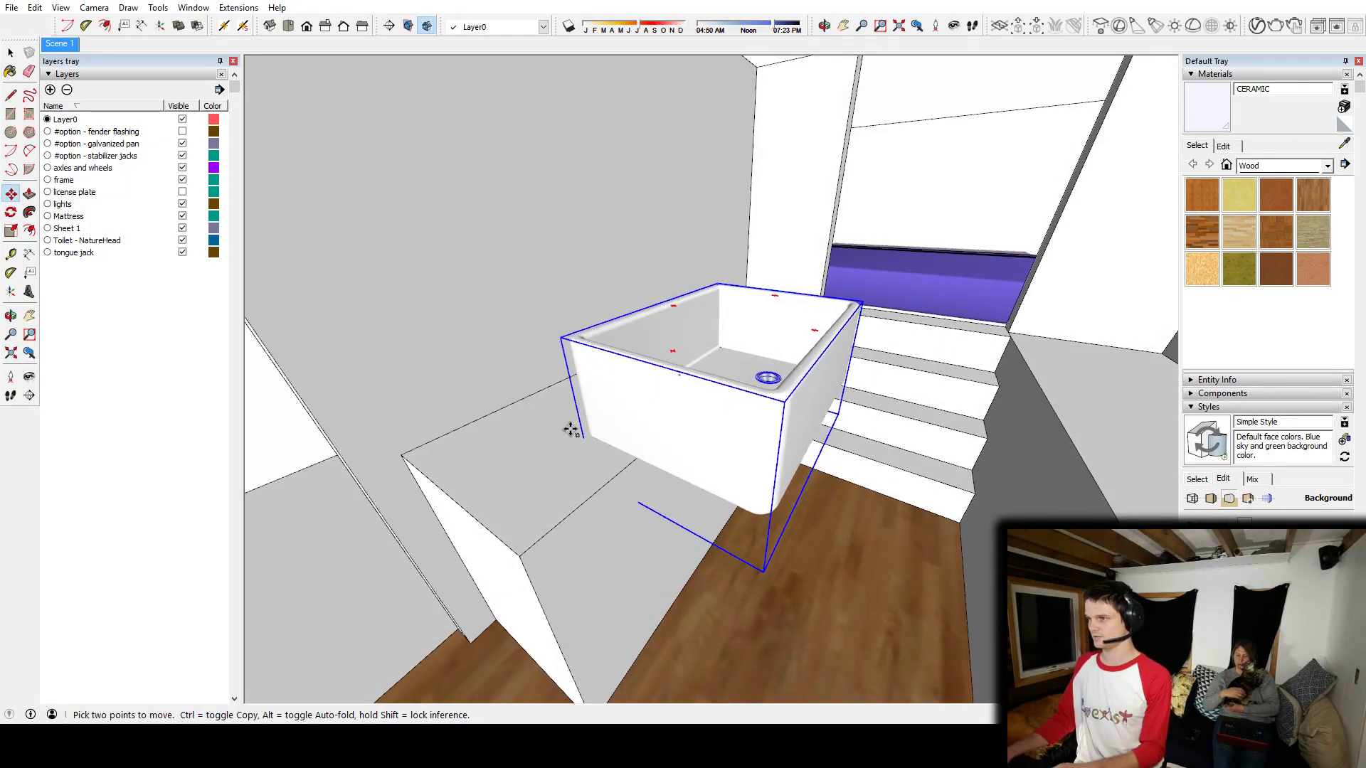
left_click(509, 469, "shift")
left_click(770, 508)
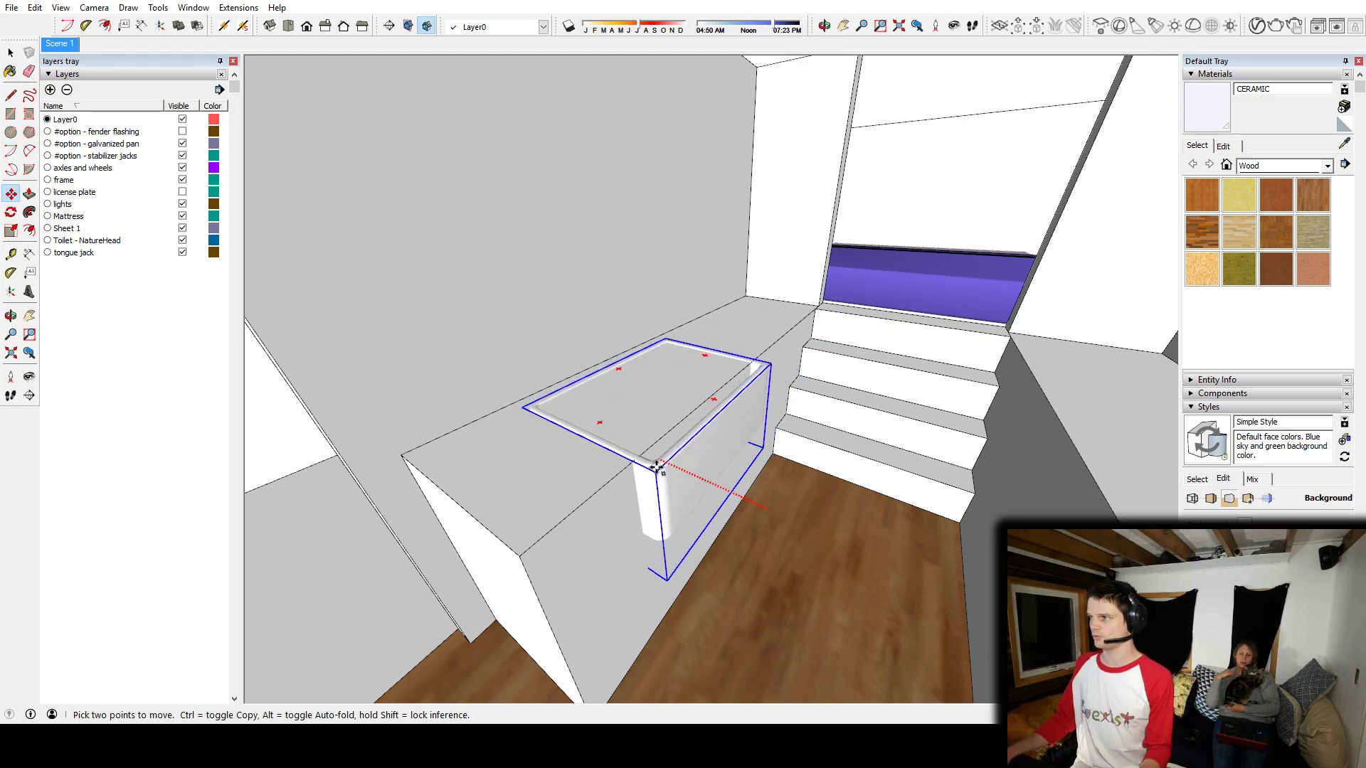
Step: Finish moving the sink so its front apron protrudes slightly from the counter's front face
left_click(649, 471)
mouse_move(649, 471)
middle_mouse_down()
mouse_move(664, 500)
mouse_move(649, 433)
mouse_move(646, 445)
mouse_move(832, 448)
mouse_move(786, 531)
mouse_move(966, 519)
mouse_move(941, 525)
mouse_move(912, 480)
mouse_move(960, 521)
mouse_move(902, 515)
middle_mouse_up()
scroll(911, 480, "down", 3)
scroll(902, 515, "down", 2)
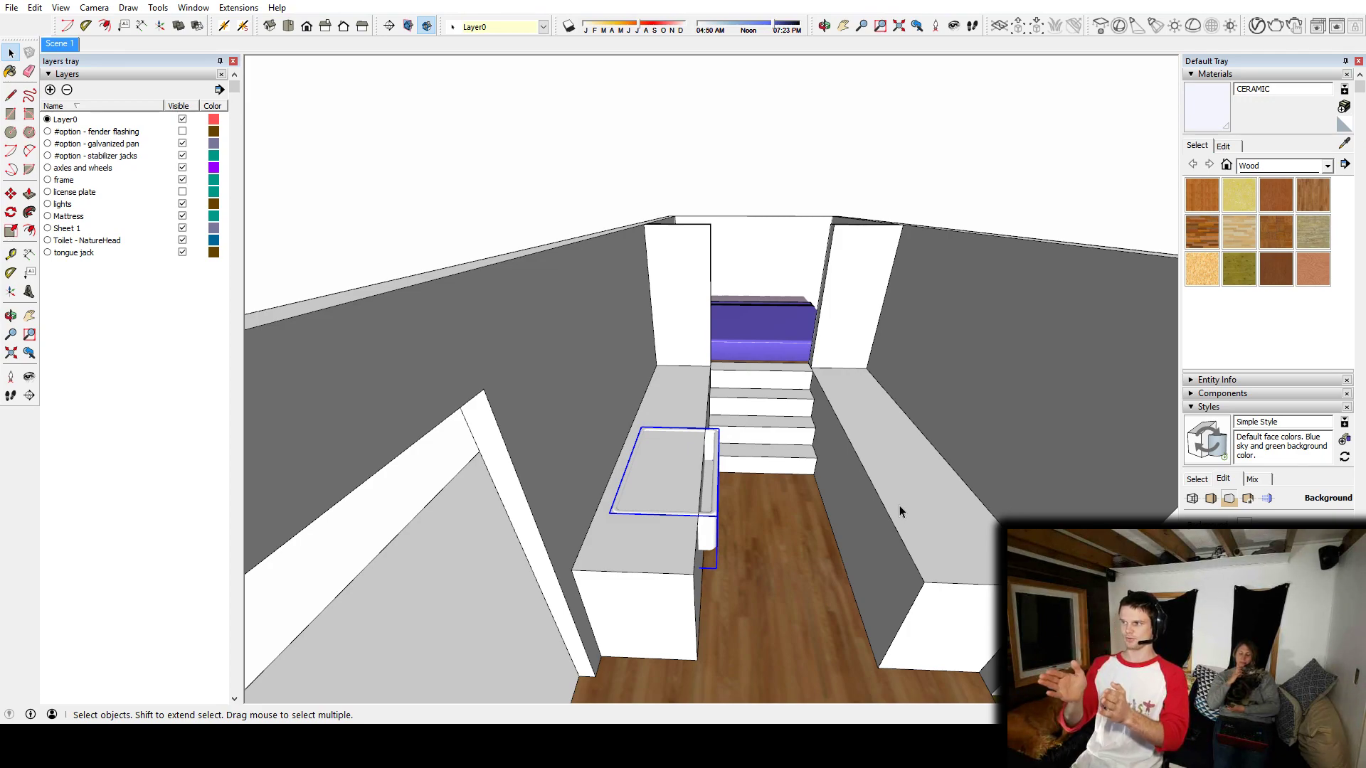
Step: Slide the sink along the counter toward the bed steps, keeping its apron in line with the counter's front
middle_click_drag(876, 539, 680, 492)
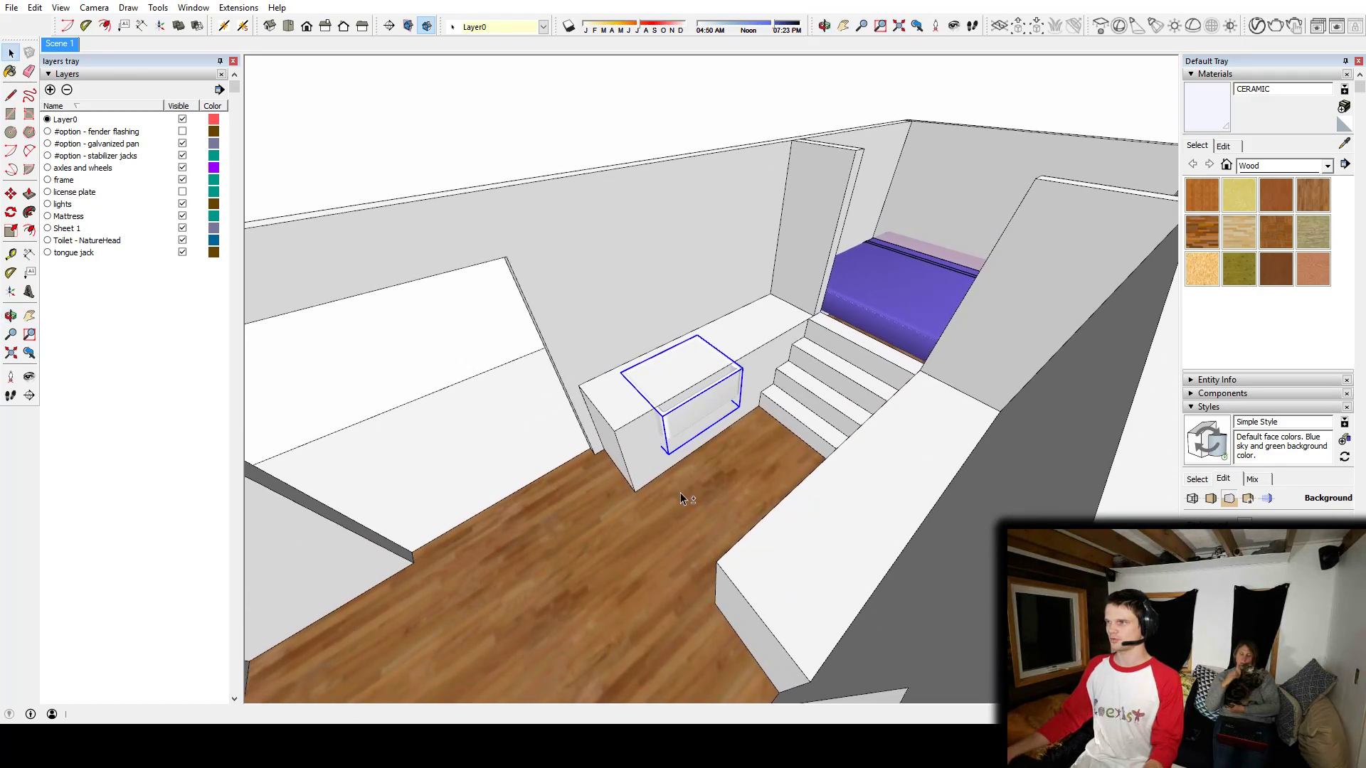
middle_click_drag(753, 480, 671, 516)
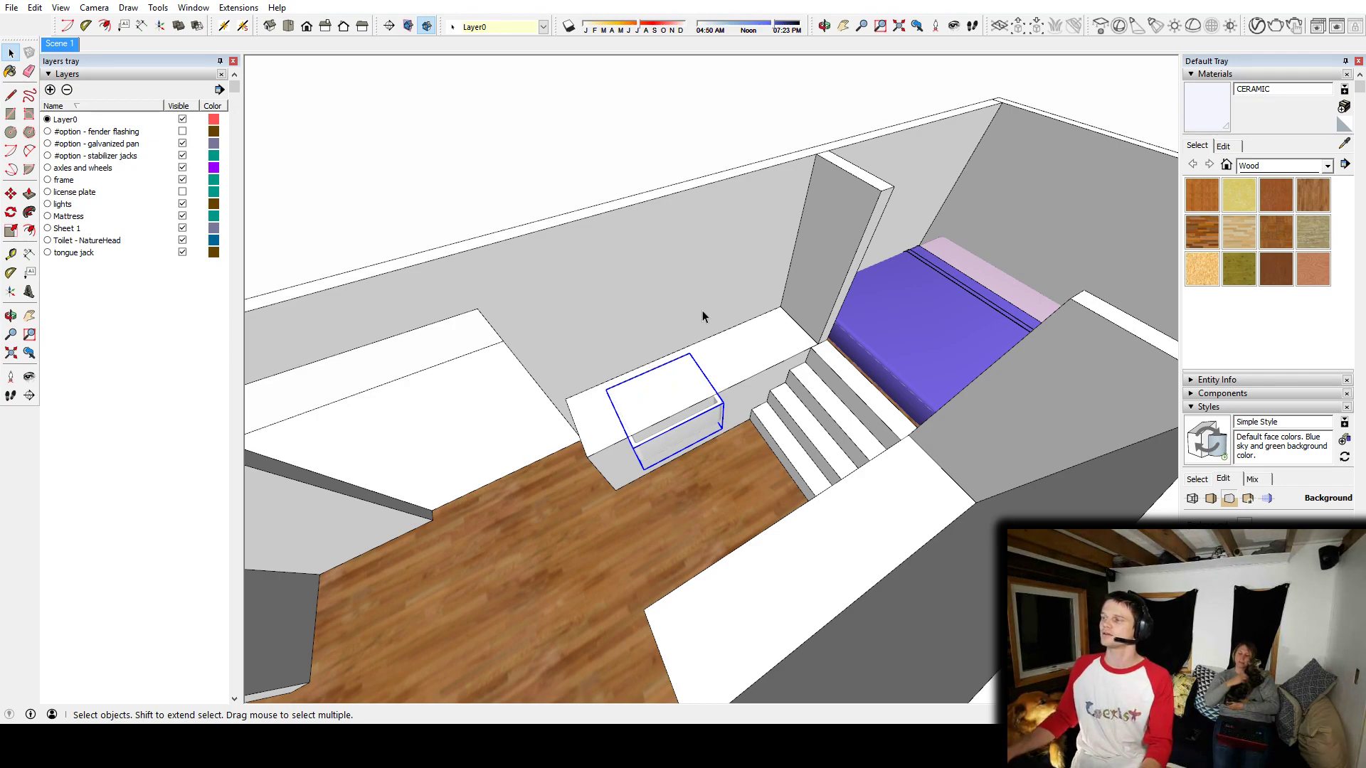
mouse_move(691, 559)
middle_mouse_down()
mouse_move(698, 518)
mouse_move(629, 543)
middle_mouse_up()
scroll(736, 374, "up", 3)
mouse_move(735, 374)
middle_mouse_down()
mouse_move(725, 446)
mouse_move(633, 434)
middle_mouse_up()
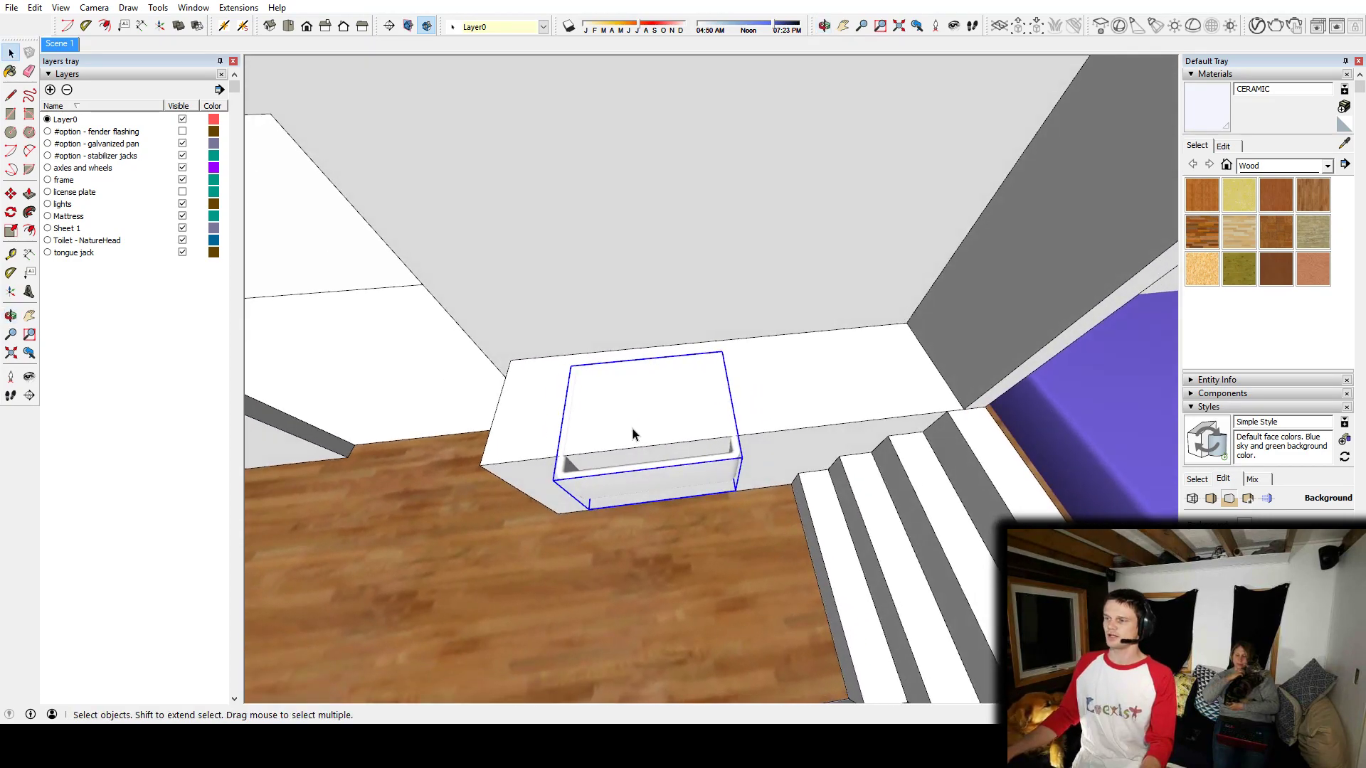
key("m")
left_click_drag(706, 456, 776, 448)
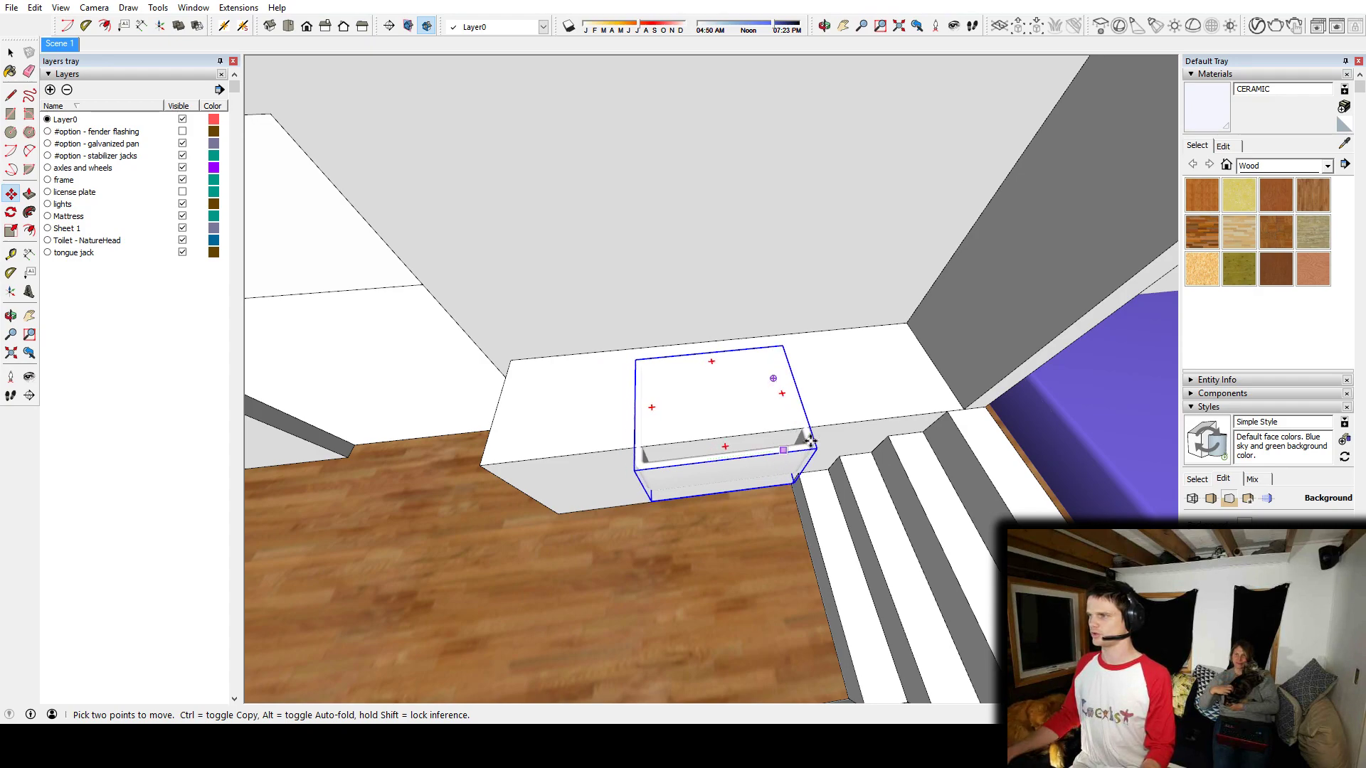
middle_click_drag(776, 449, 766, 364)
left_click(695, 442)
key("space")
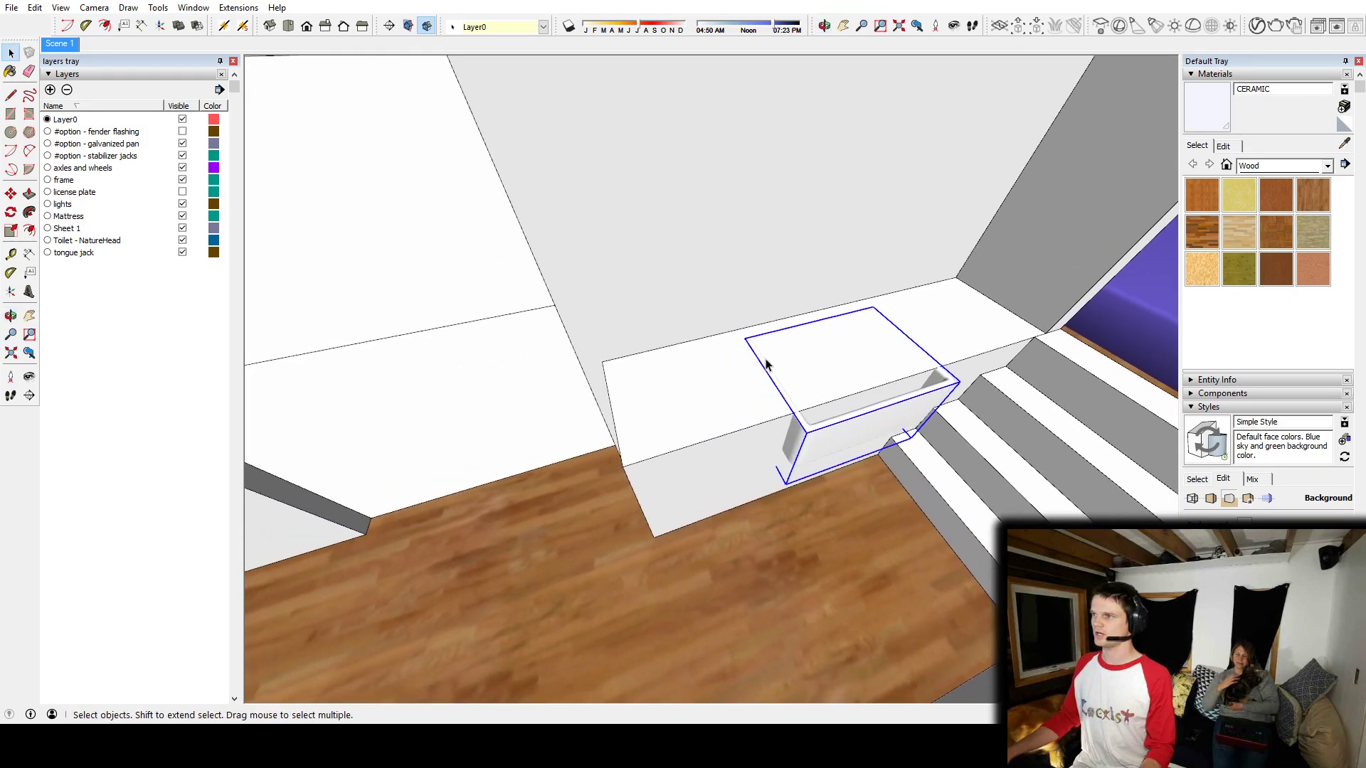
Step: Draw a rectangle over the sink counter's free end face and extrude it into a thin panel, then select the whole panel
middle_click_drag(657, 392, 728, 426)
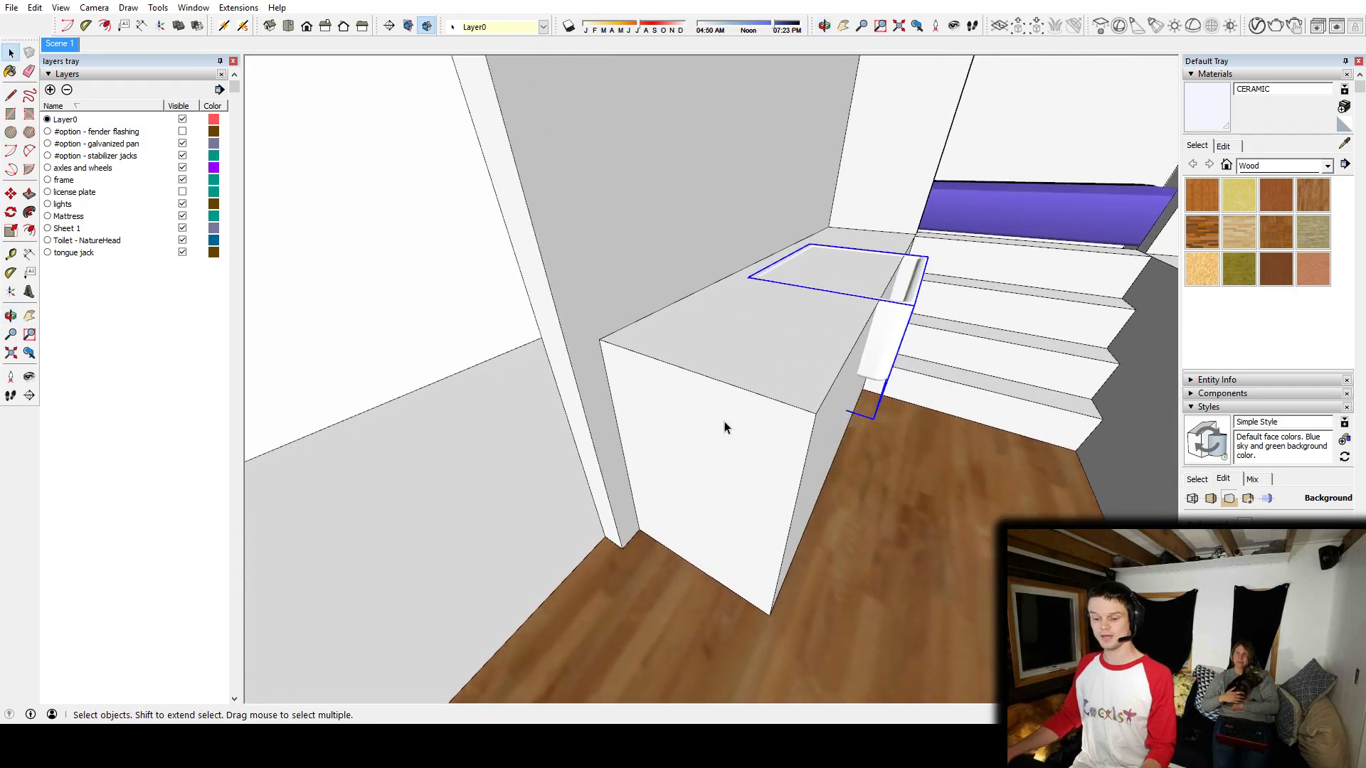
key("r")
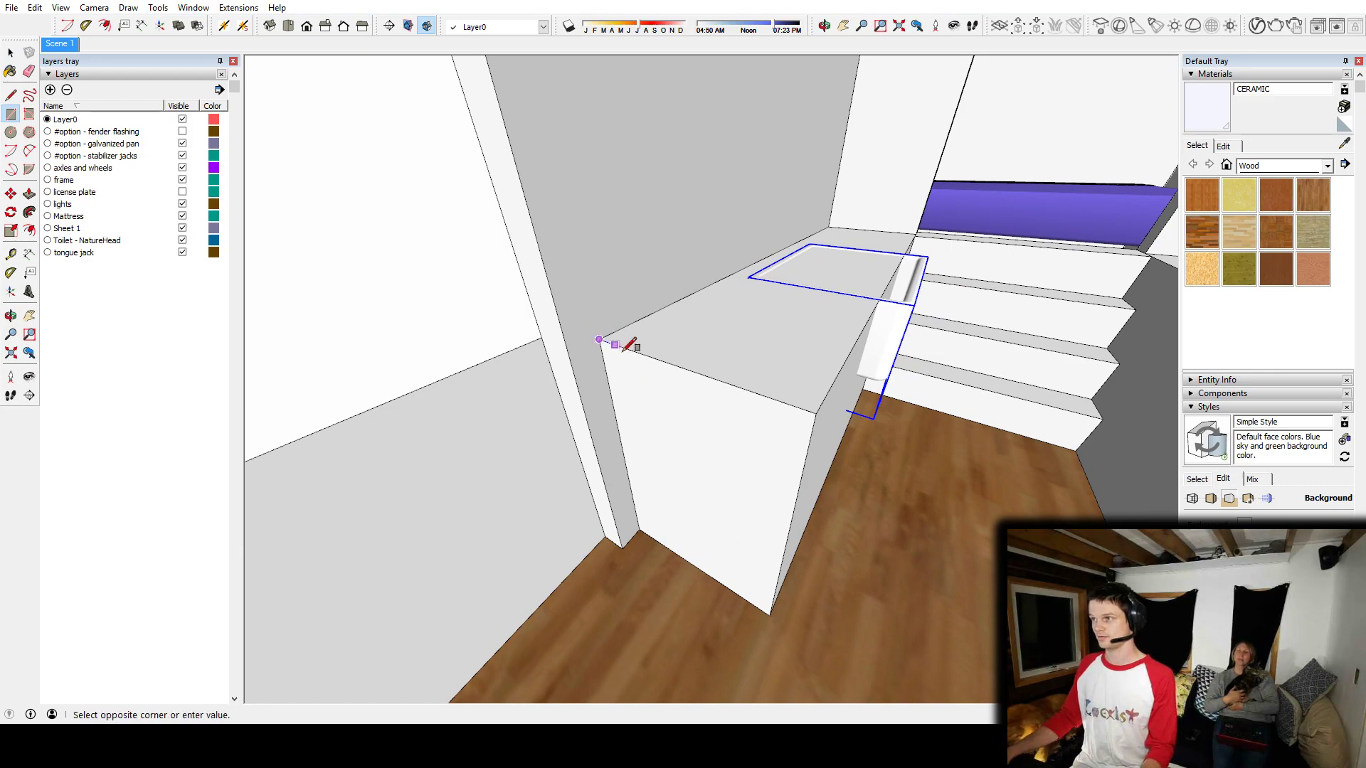
left_click(773, 610)
key("p")
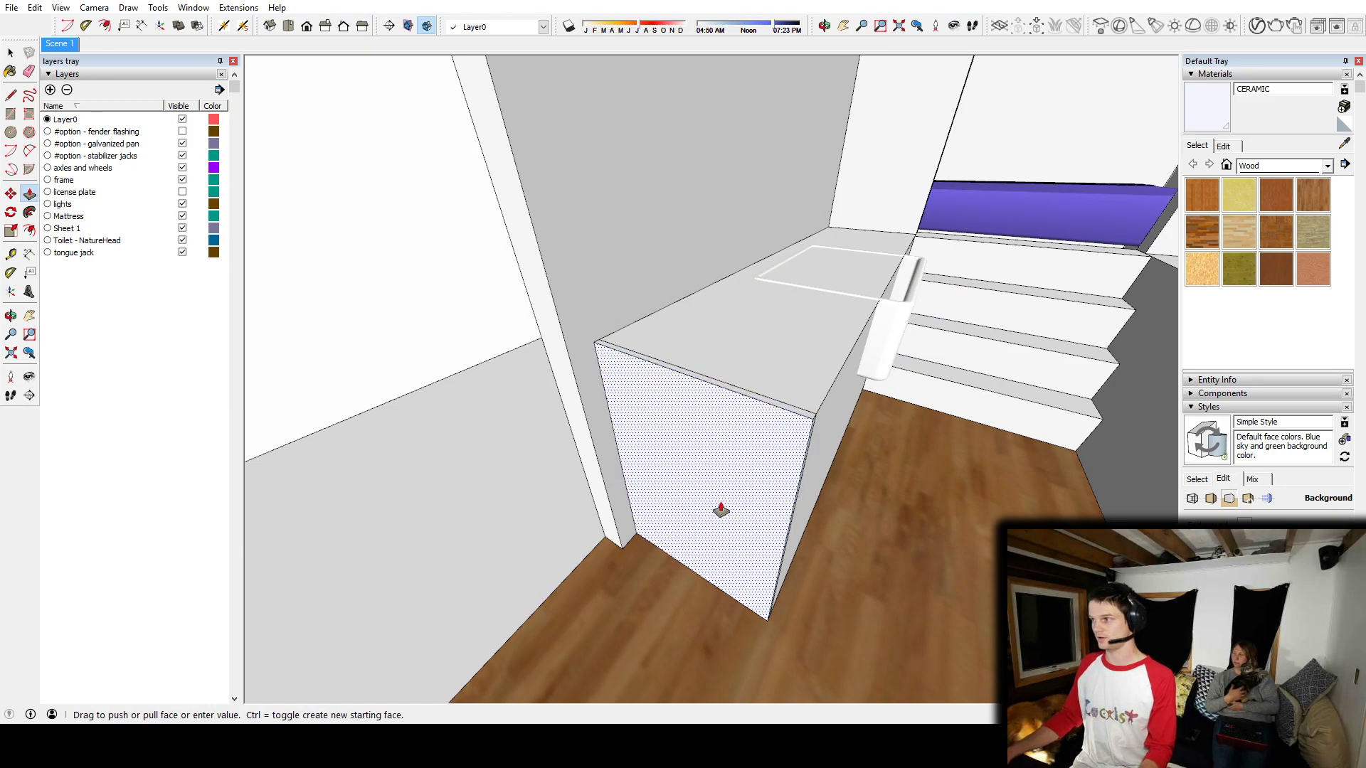
left_click_drag(719, 505, 713, 518)
key("space")
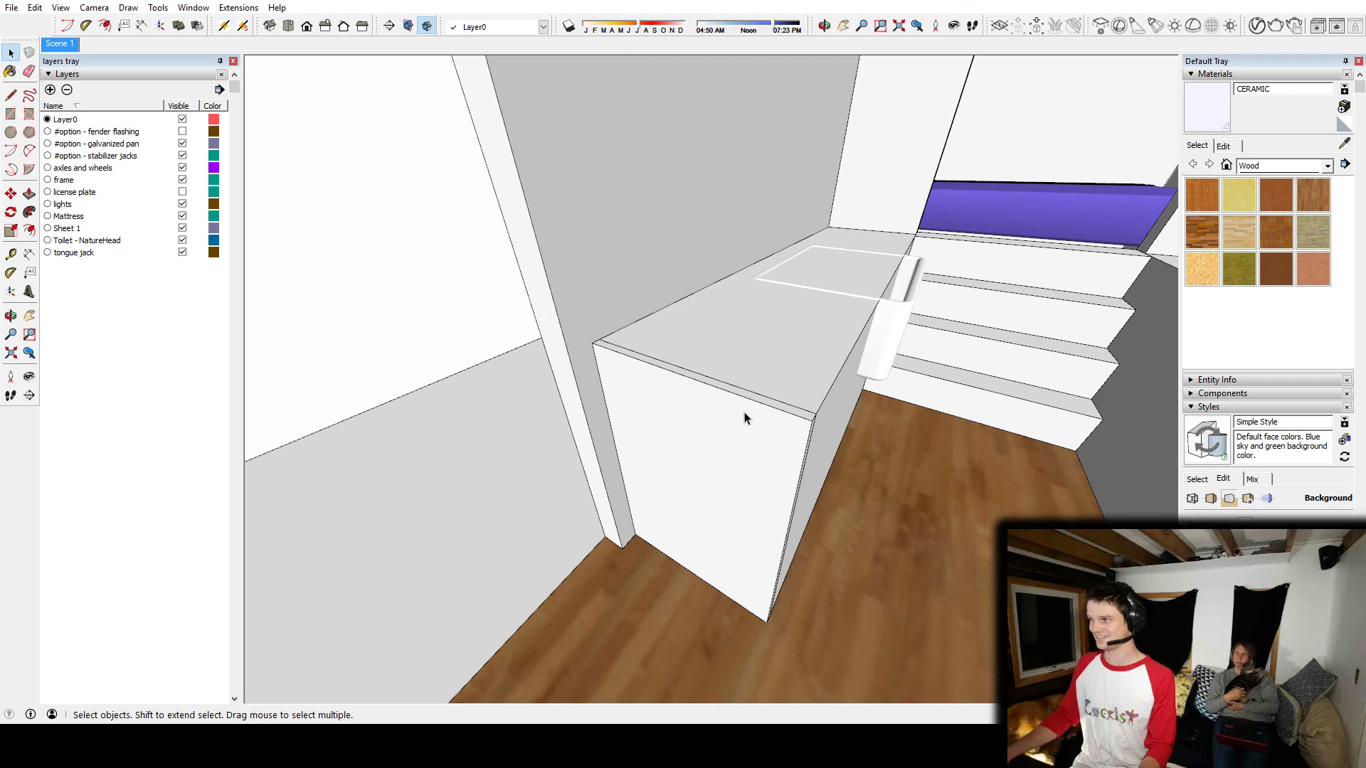
double_click(744, 417)
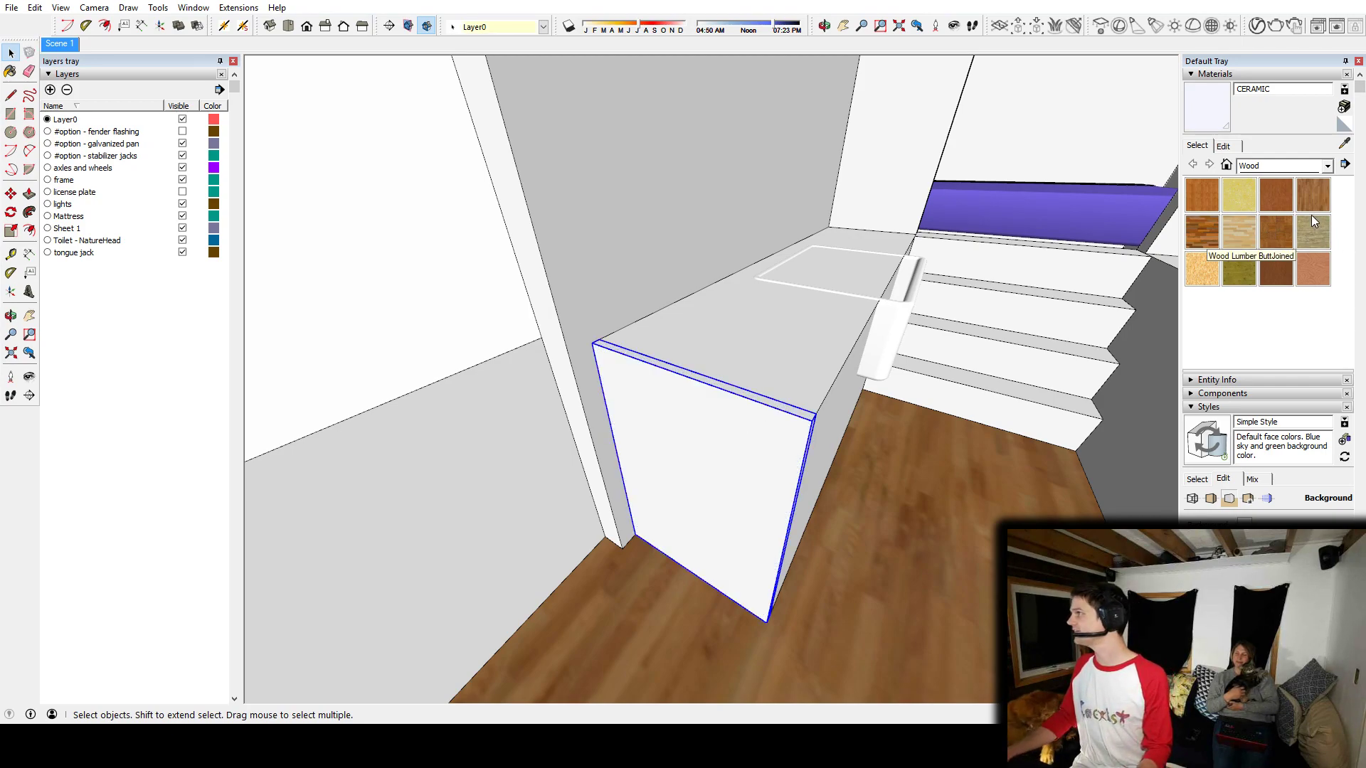
Step: Group the thin end panel and, inside the group, push its top face down slightly below the countertop
middle_click_drag(1001, 390, 911, 405)
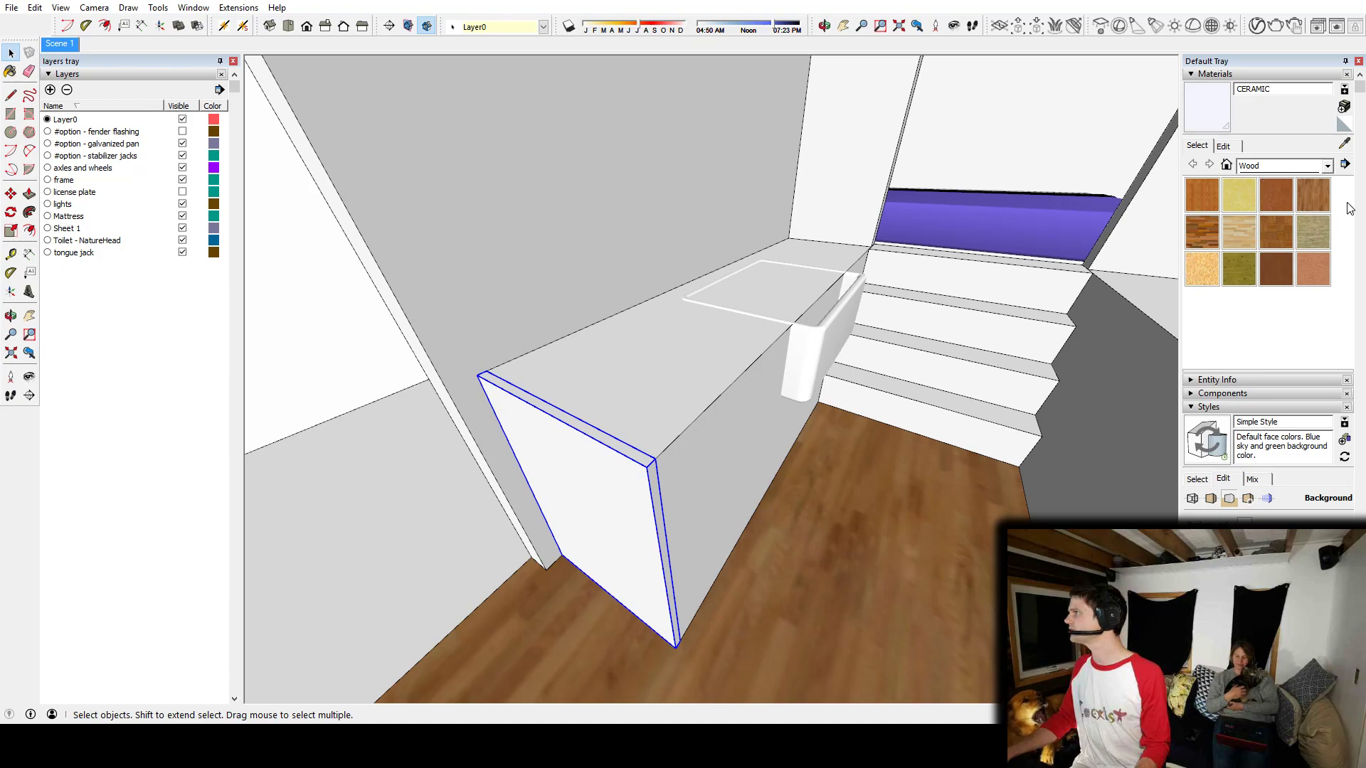
middle_click_drag(786, 399, 686, 379)
key("t")
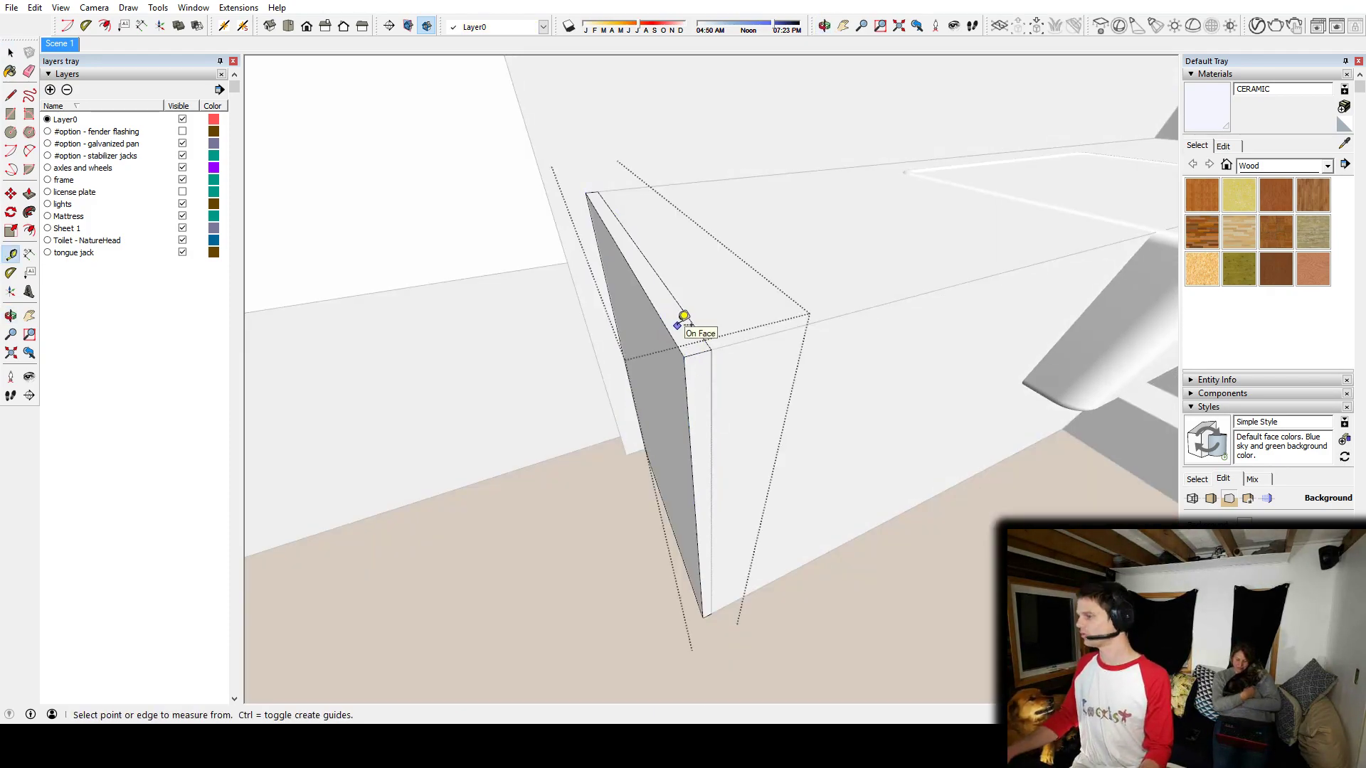
key("space")
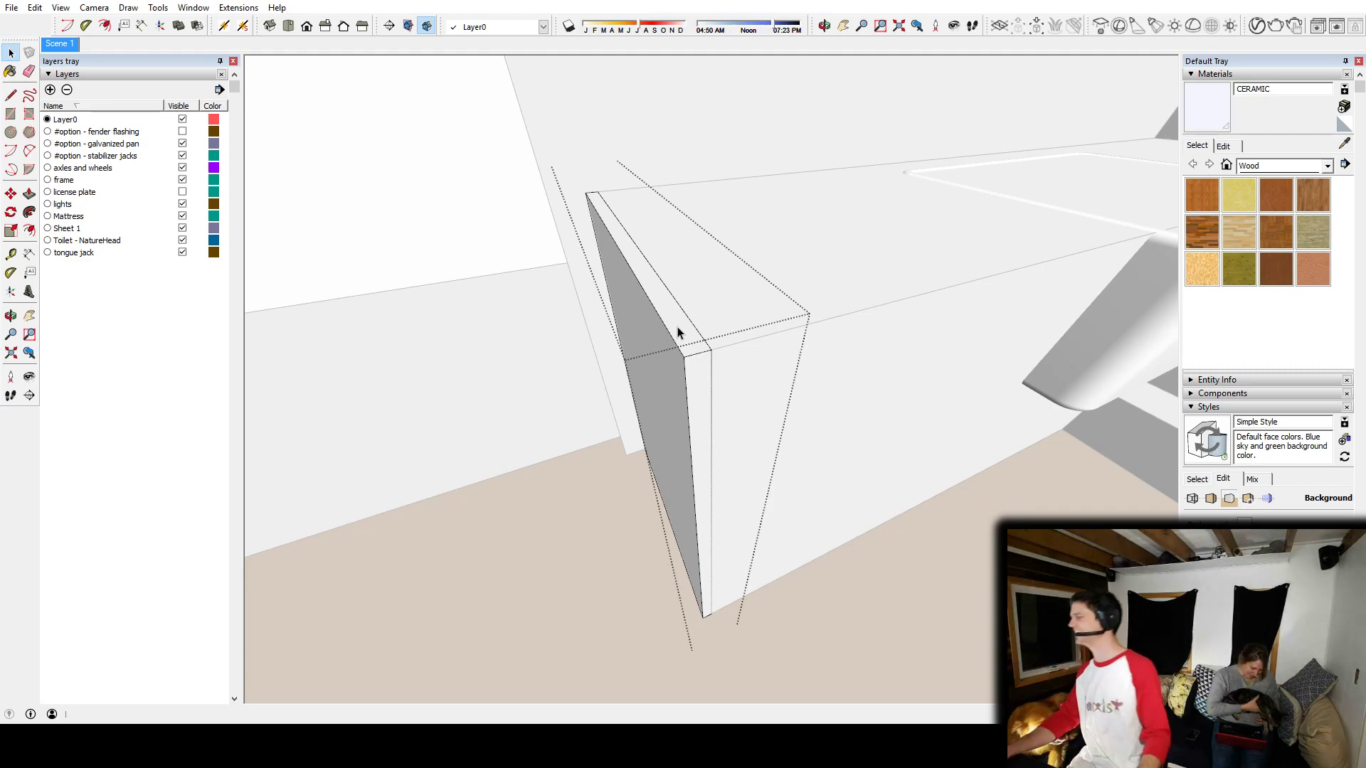
key("p")
left_click(692, 331)
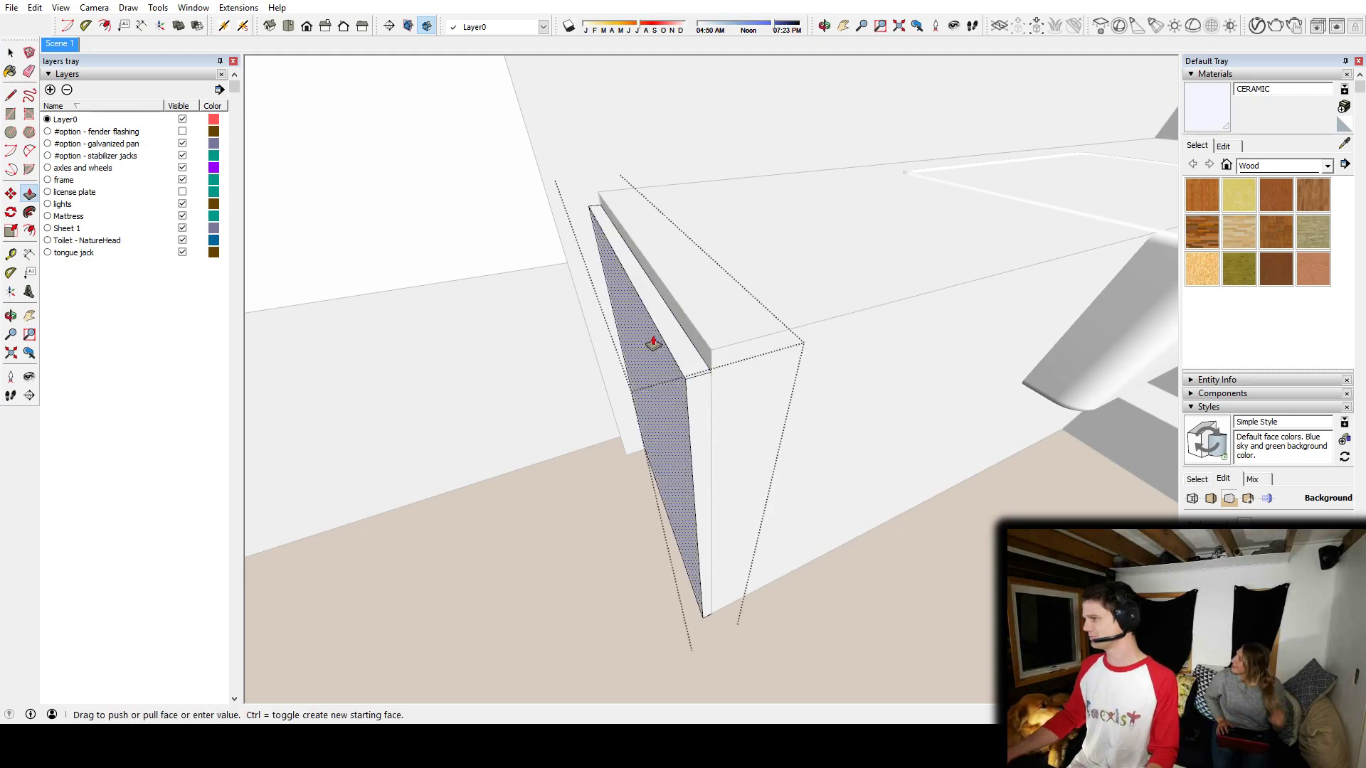
left_click(650, 335)
Step: Rotate the end panel 90 degrees about its top edge so it extends the countertop horizontally
key("space")
double_click(695, 415)
key("q")
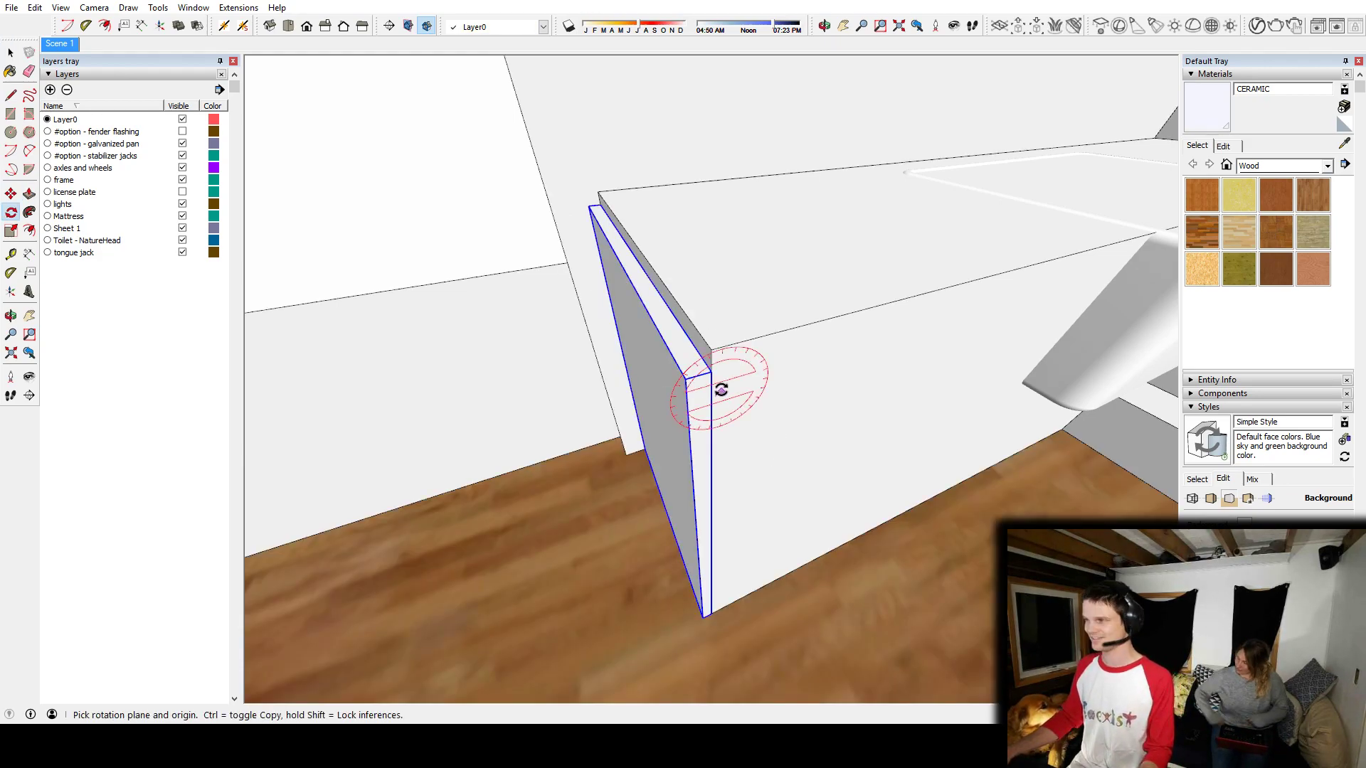
left_click(711, 372)
left_click(711, 402)
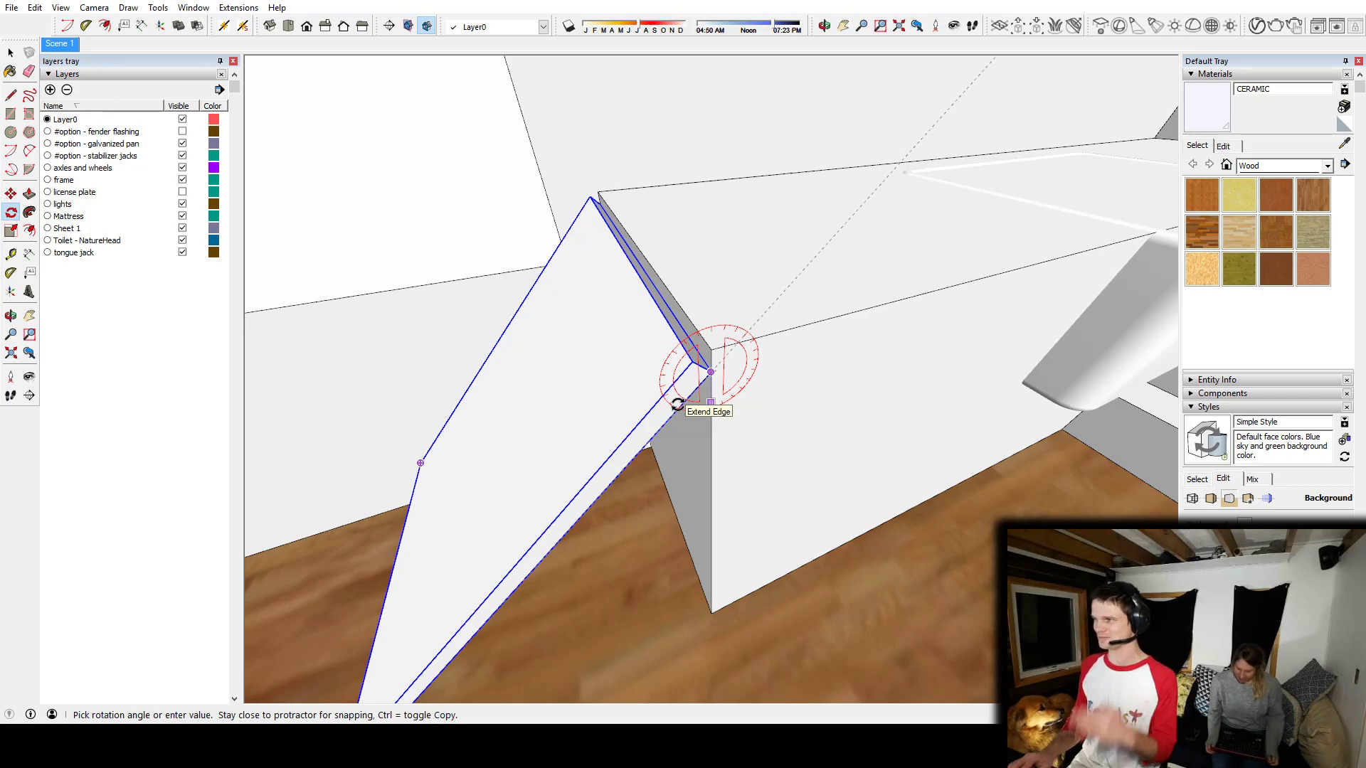
type("90")
key("Return")
key("space")
Step: Place a guide across the countertop along the sink's side facing the flip-up panel, about 2' 5" from the counter's end
middle_click_drag(704, 381, 747, 363)
scroll(821, 385, "down", 5)
scroll(722, 404, "down", 5)
scroll(878, 445, "down", 5)
scroll(748, 361, "up", 10)
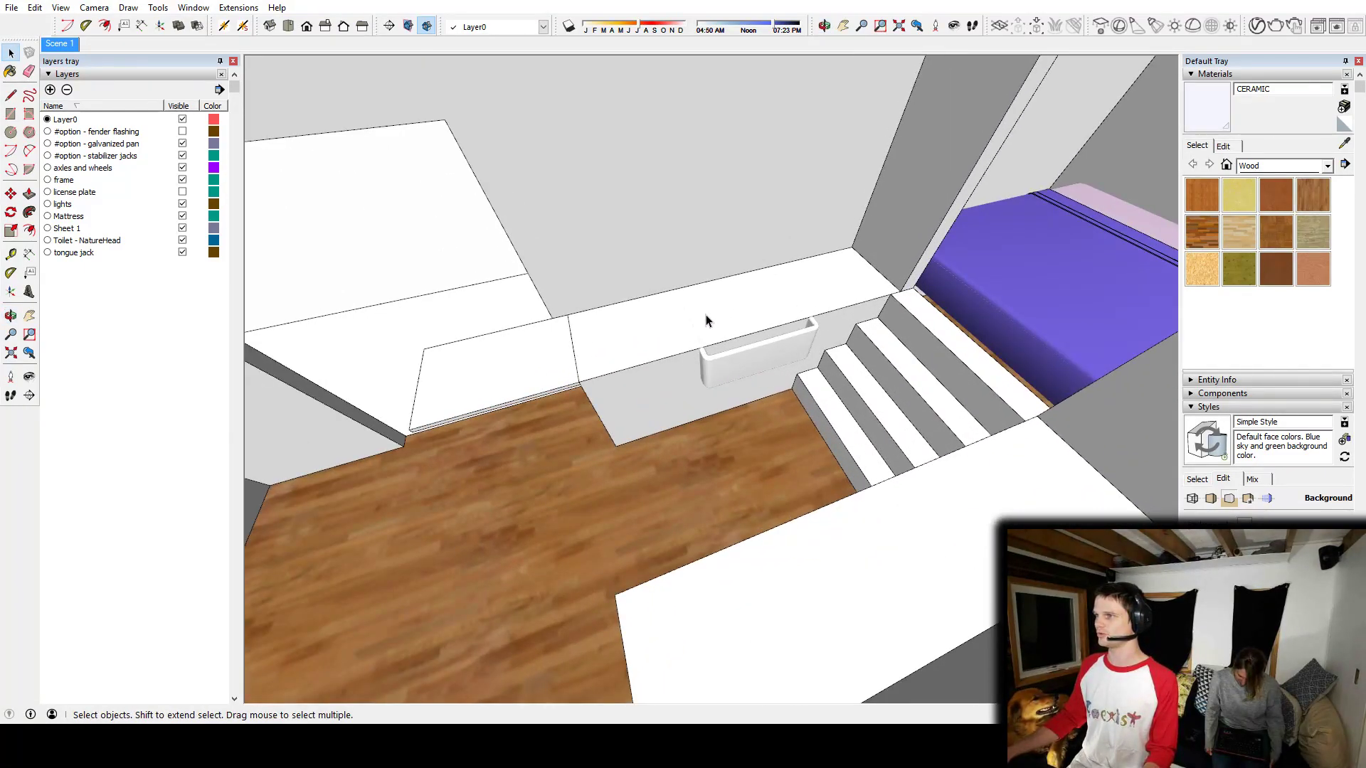
middle_click_drag(706, 320, 699, 386)
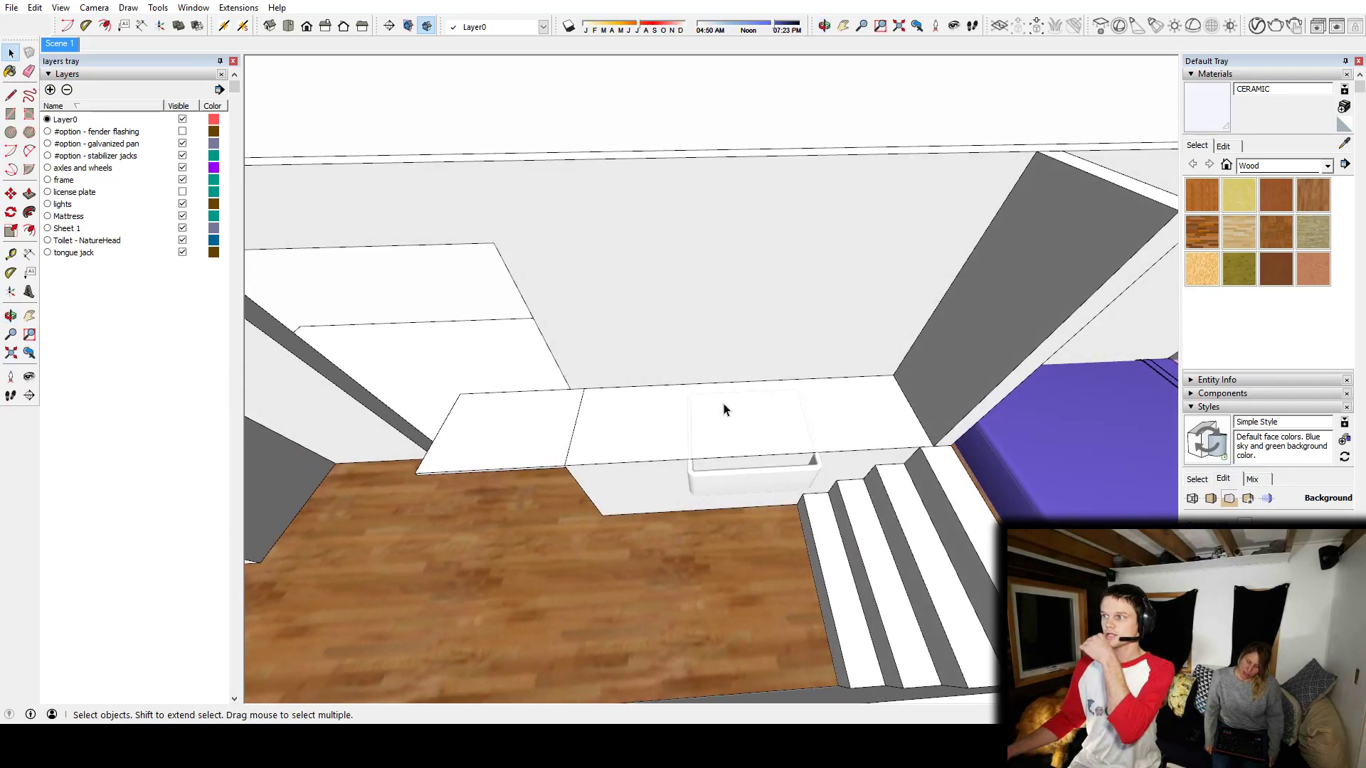
scroll(683, 434, "up", 3)
middle_click_drag(683, 430, 643, 407)
key("t")
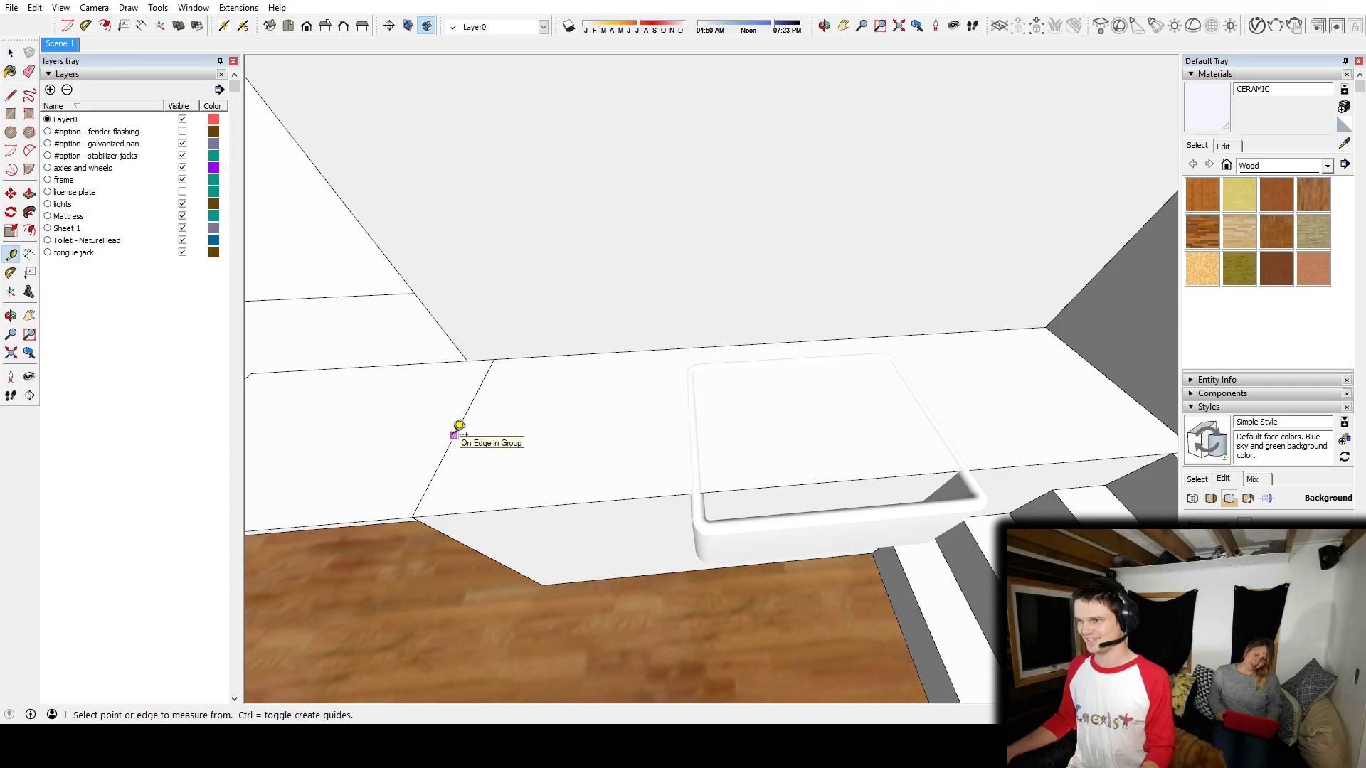
left_click(453, 435)
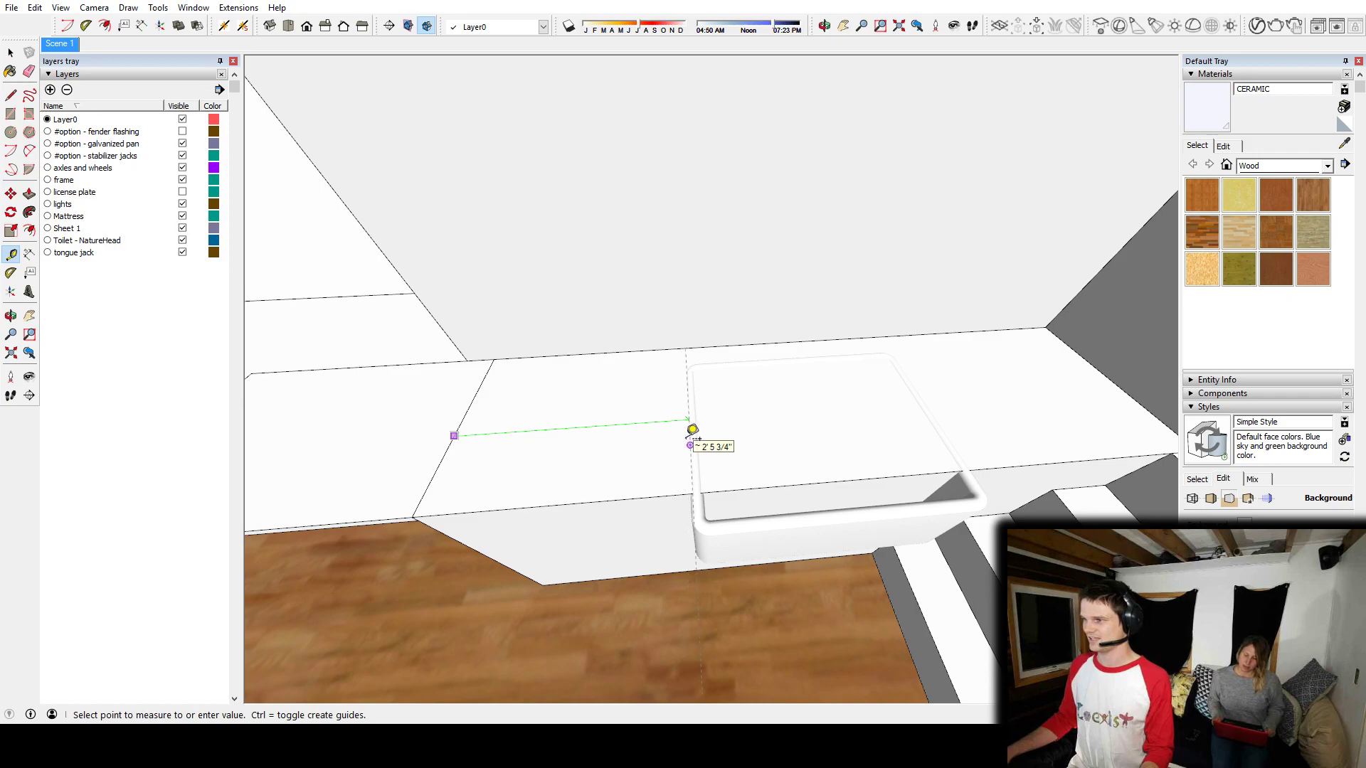
middle_click_drag(689, 430, 697, 402)
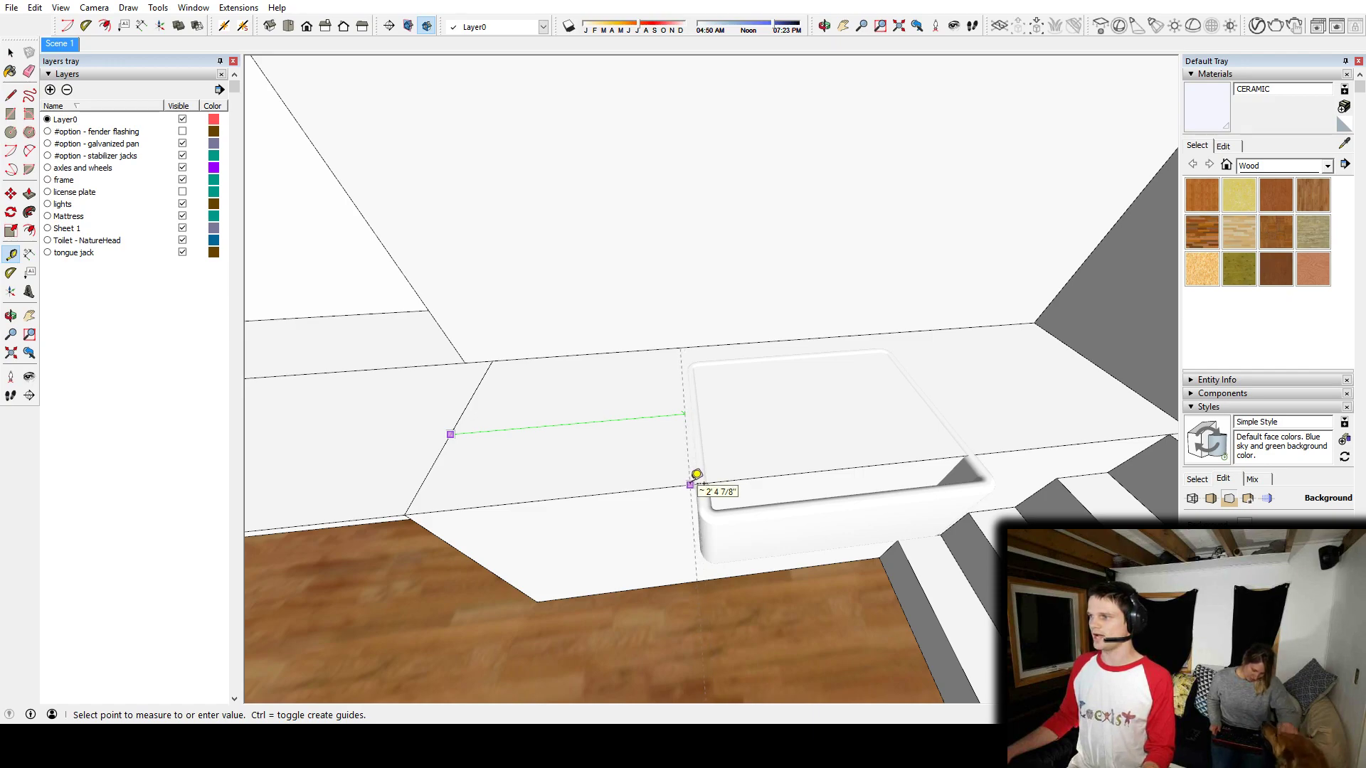
left_click(690, 480)
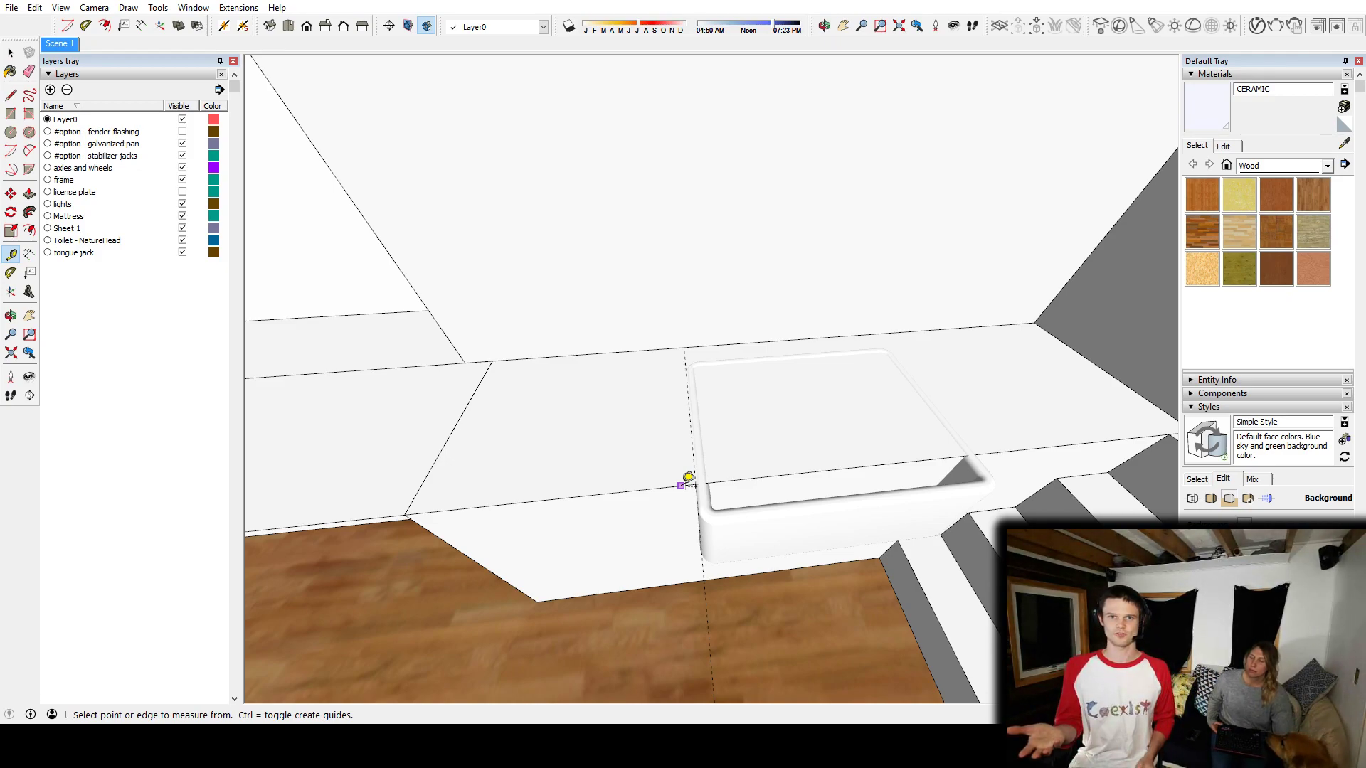
Step: Place a second guide across the countertop along the sink's side nearest the bed partition
middle_click_drag(1059, 355, 908, 390)
left_click(904, 397)
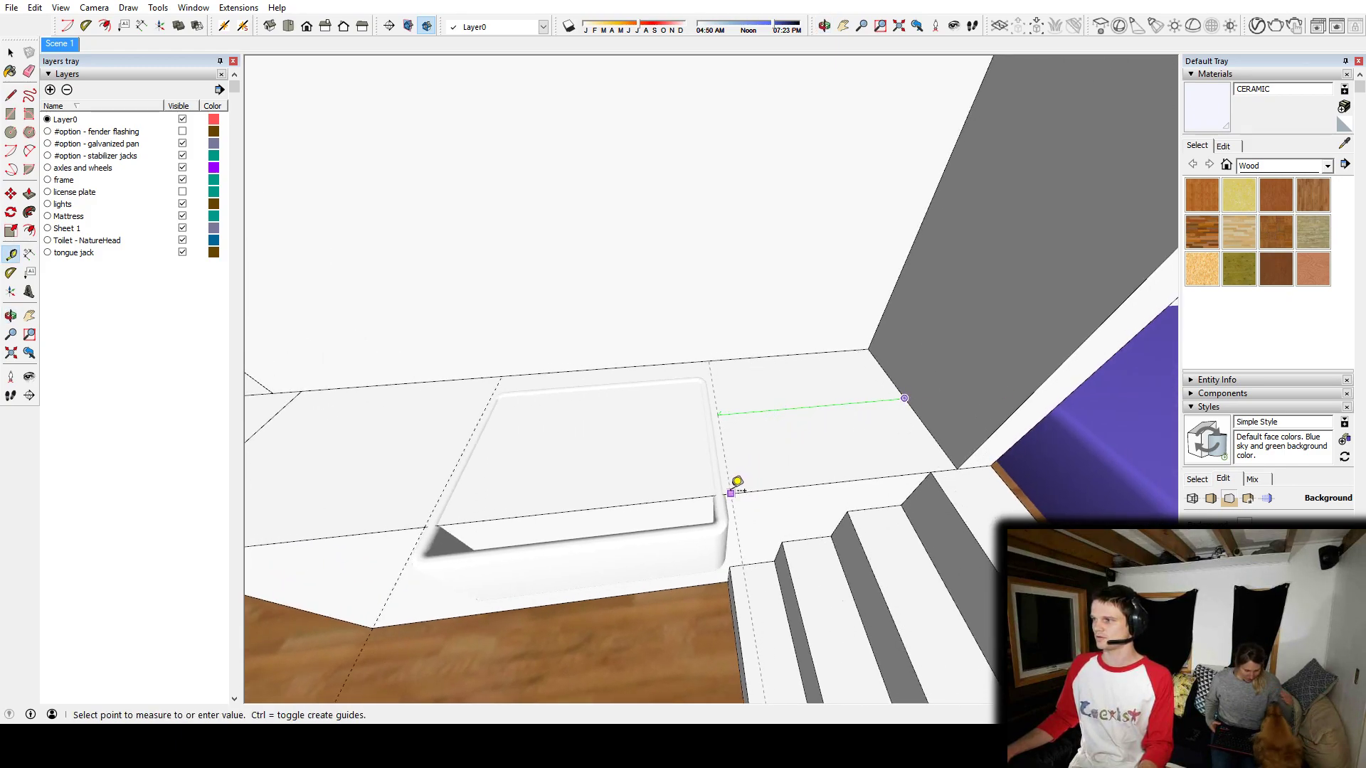
scroll(736, 481, "up", 6)
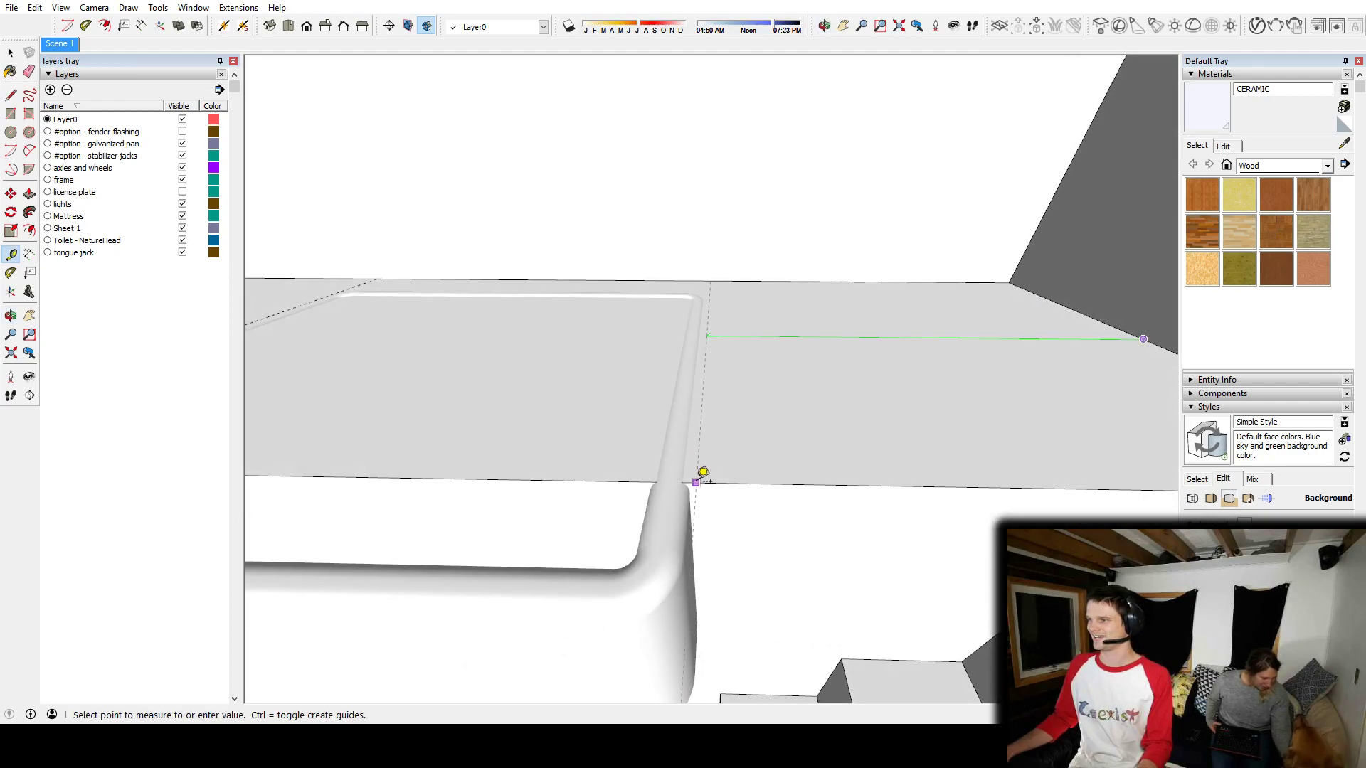
left_click(695, 482)
middle_click_drag(731, 376, 789, 523)
scroll(792, 523, "down", 1)
key("space")
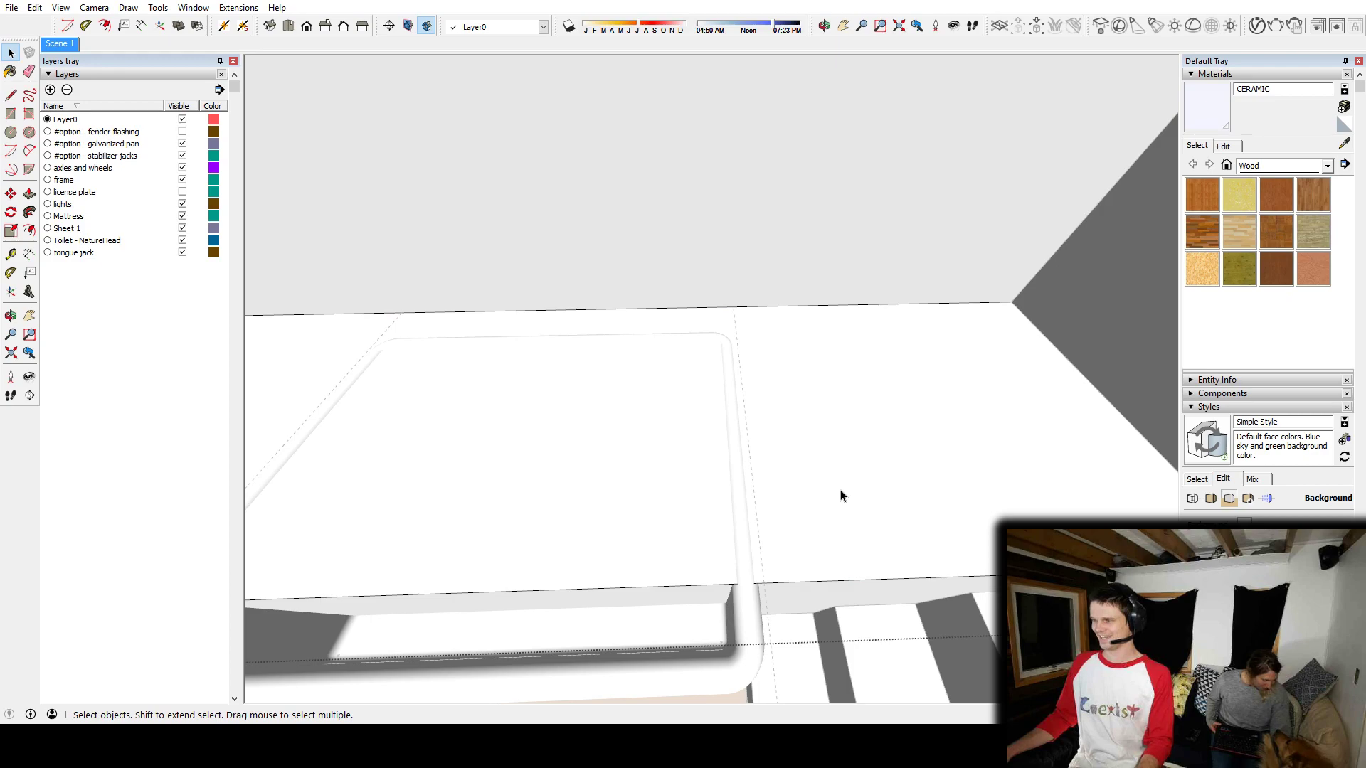
Step: Place a guide parallel to the wall along the sink's back edge
key("t")
left_click(675, 309)
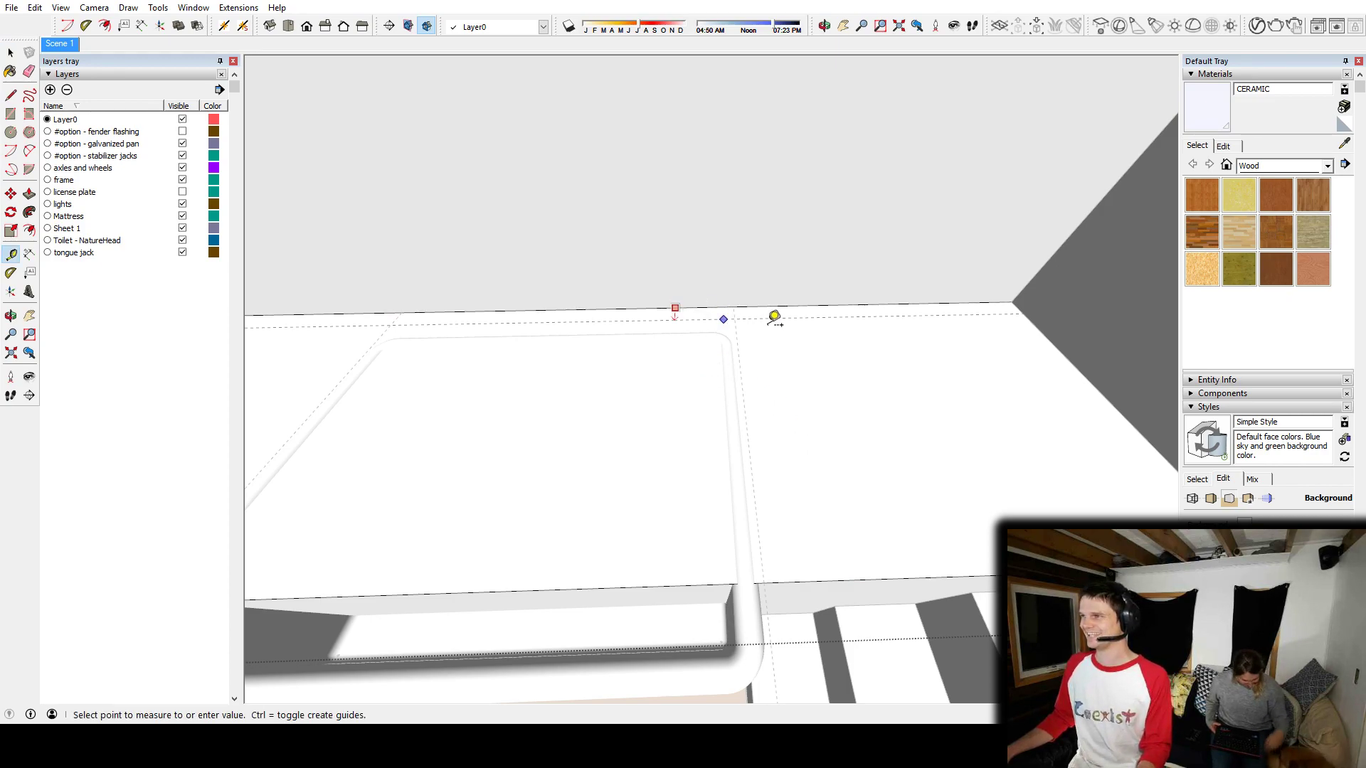
left_click(781, 328)
middle_click_drag(783, 320, 899, 427)
Step: Draw a rectangle on the countertop over the sink, from the rear guide intersection to the counter's front edge
key("r")
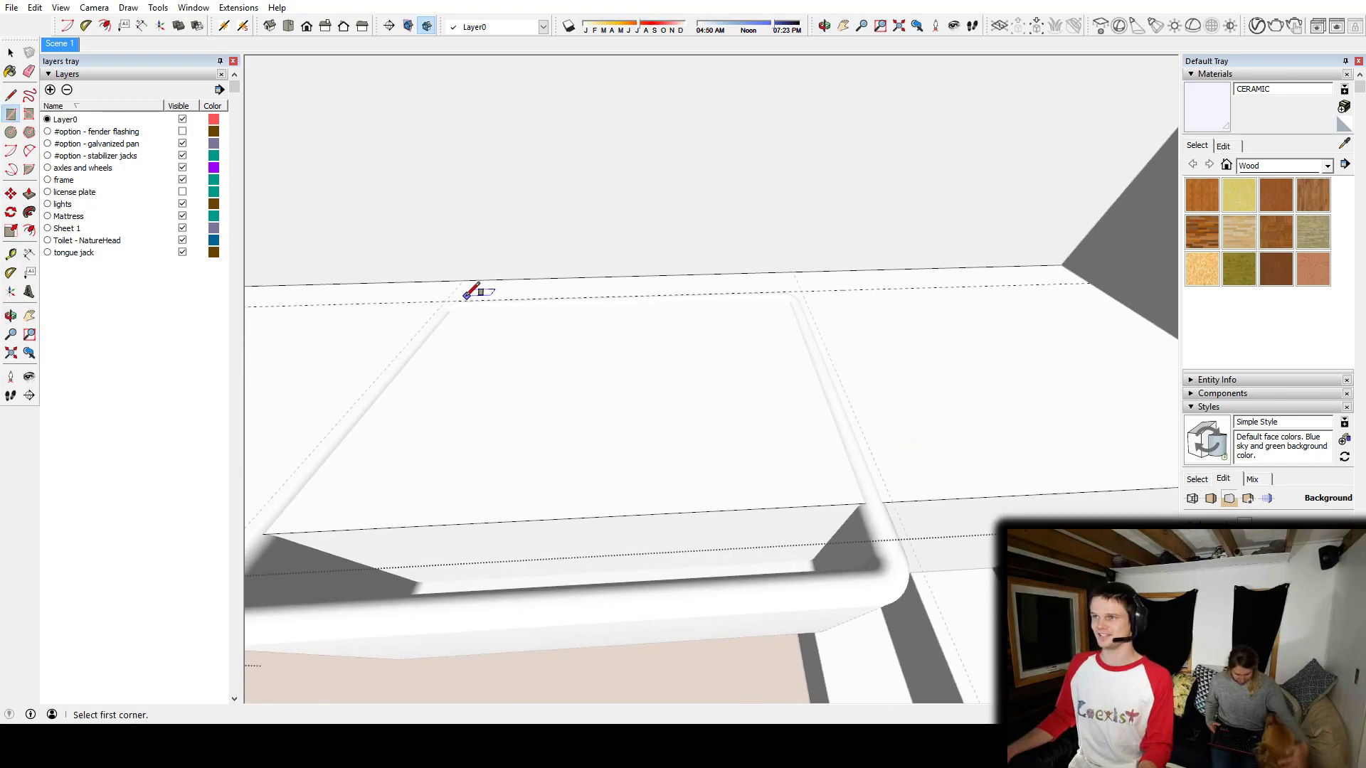
left_click(447, 294)
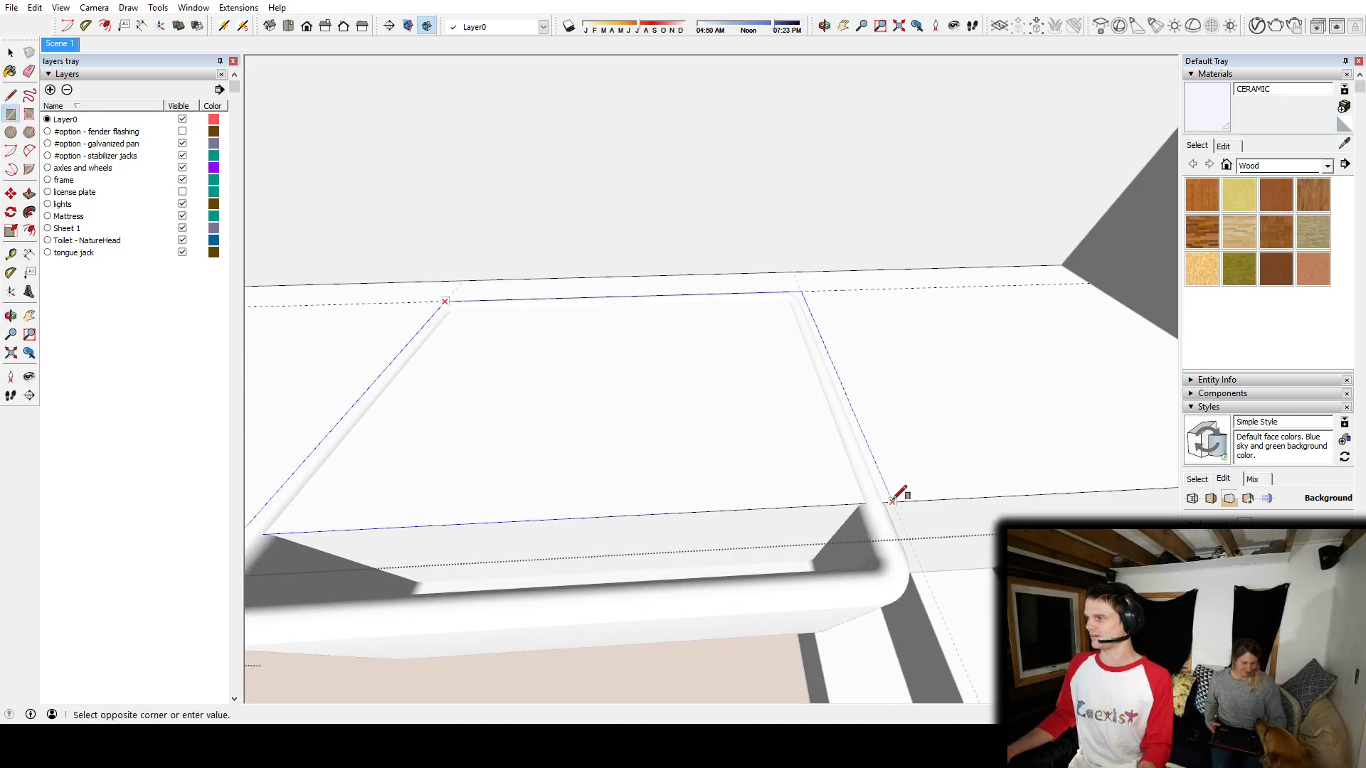
left_click(889, 490)
middle_click_drag(981, 436, 987, 391)
Step: Push the rectangle down into the counter to cut the opening over the sink basin, and clear the guides
key("p")
scroll(881, 335, "down", 3)
left_click(775, 381)
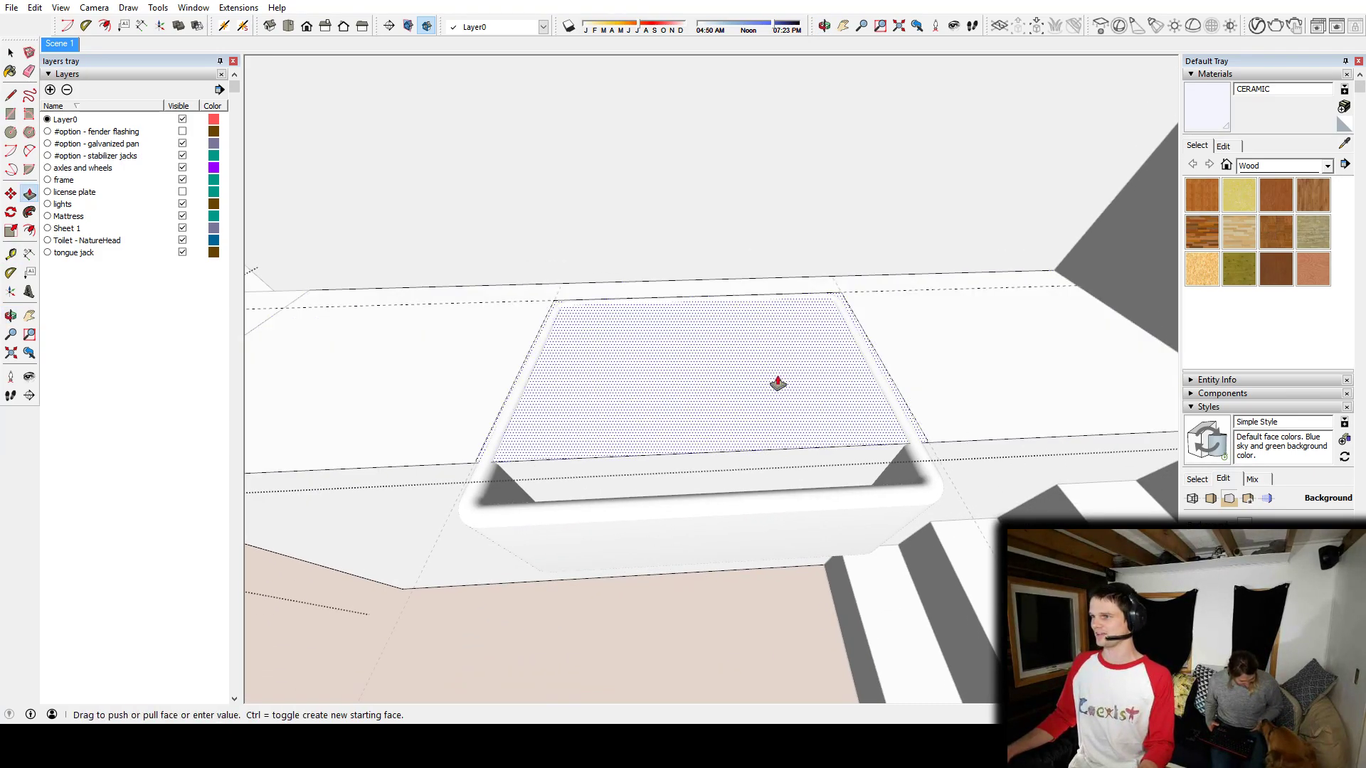
middle_click_drag(775, 381, 786, 339)
left_click(769, 356)
middle_click_drag(942, 222, 744, 647)
key("space")
left_click(767, 495)
scroll(761, 494, "down", 3)
middle_click_drag(641, 606, 697, 395)
scroll(655, 414, "up", 5)
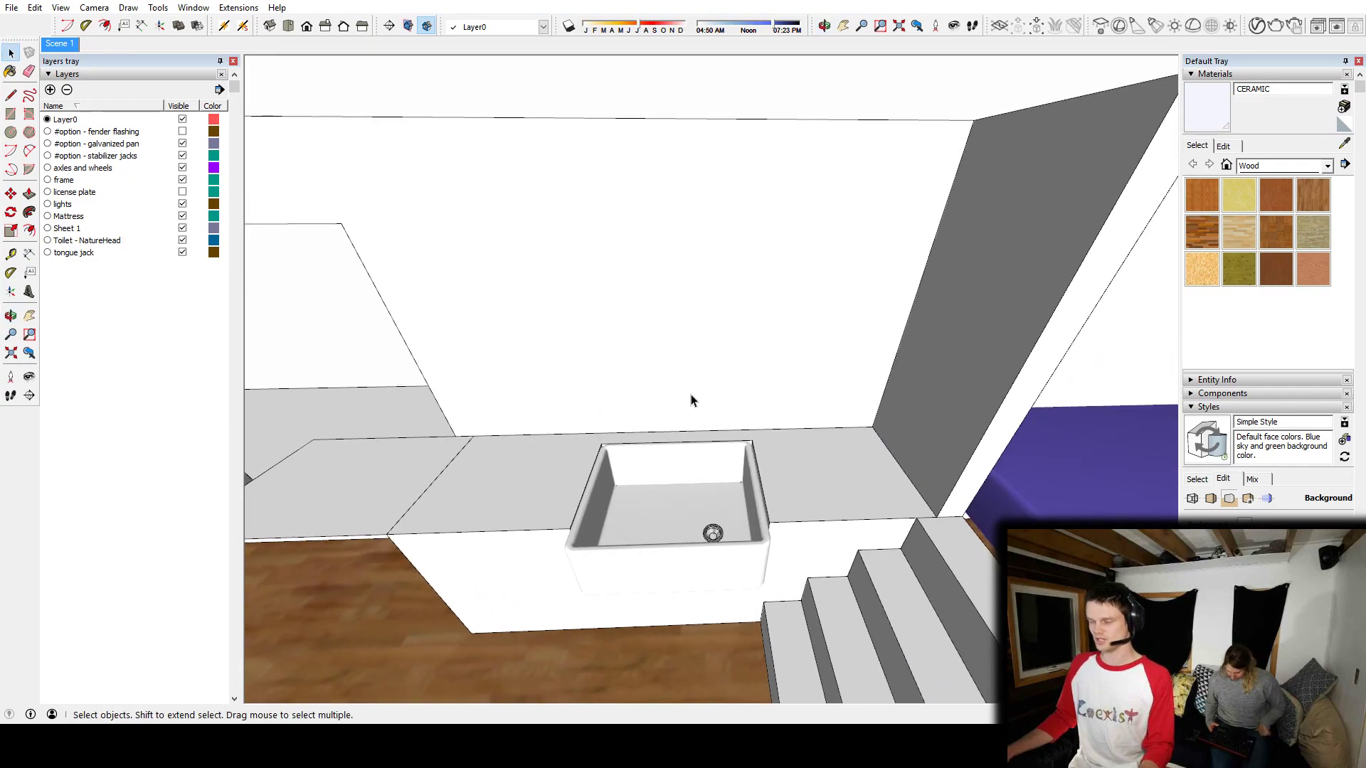
Step: Search 3D Warehouse for "bar fridge" and browse the results for a small fridge
key("w")
left_click(413, 111)
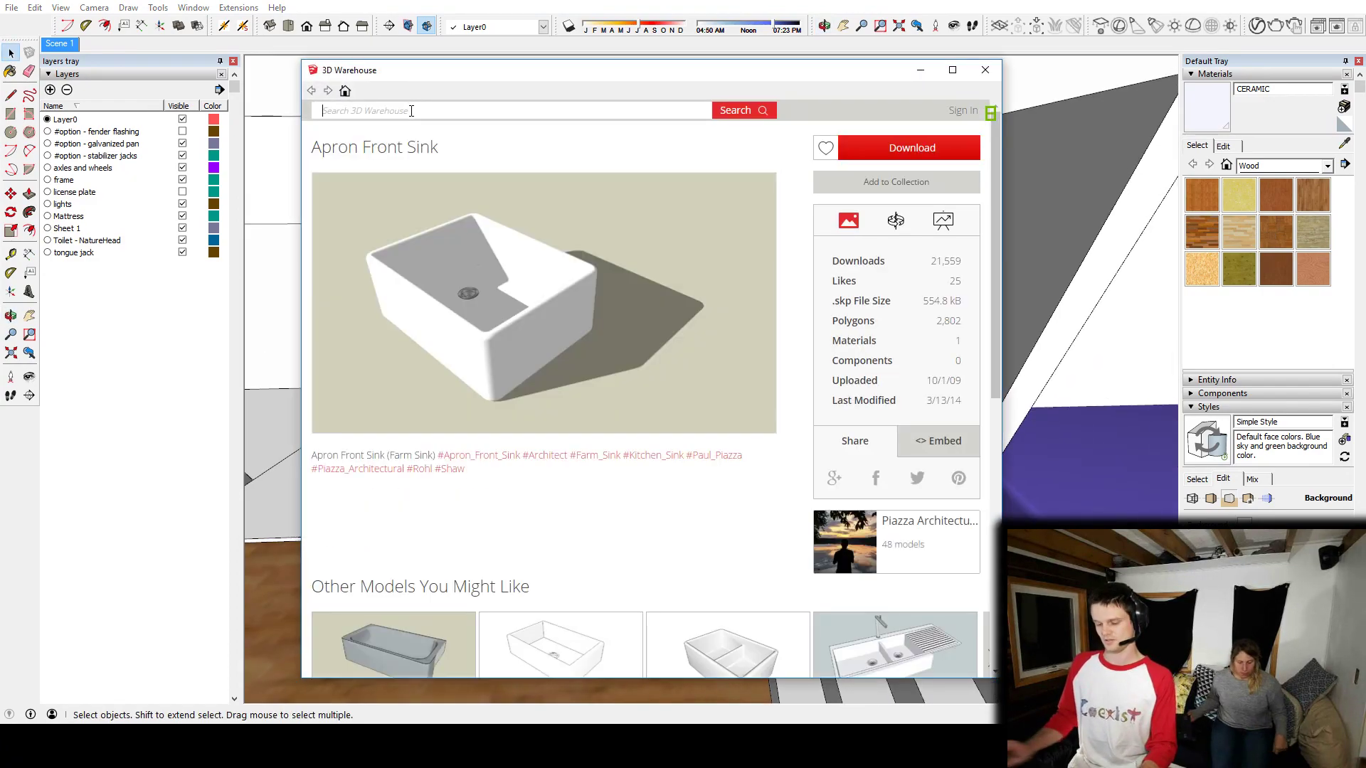
type("fridge")
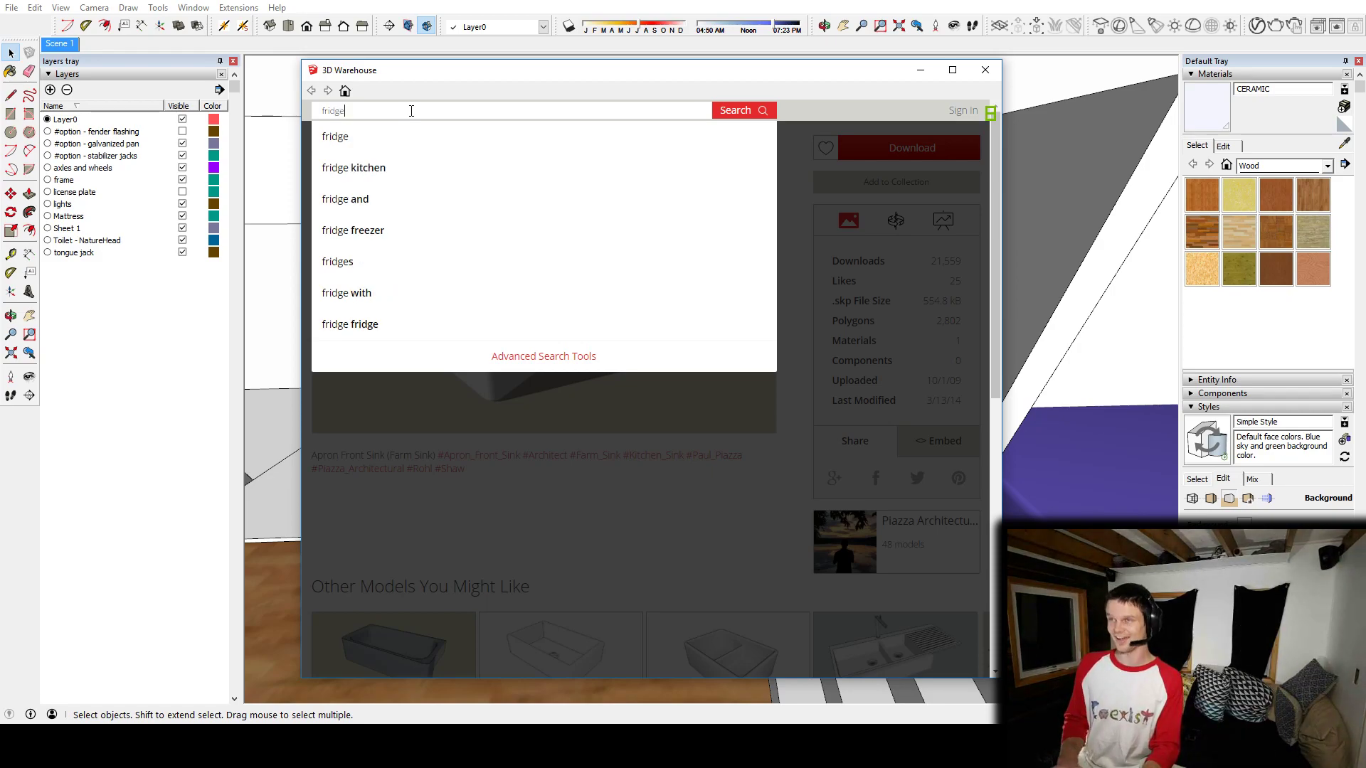
key("Home")
type("bar")
key("Return")
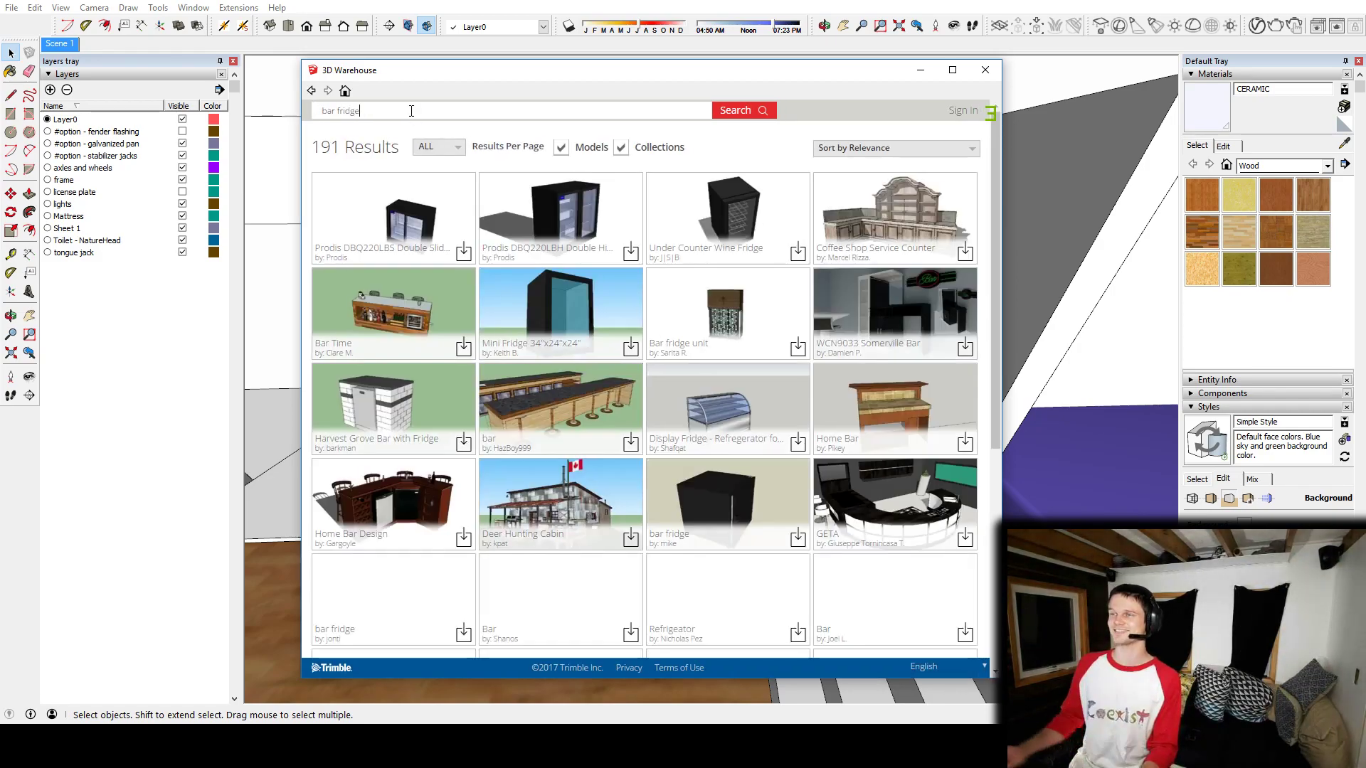
scroll(411, 111, "down", 10)
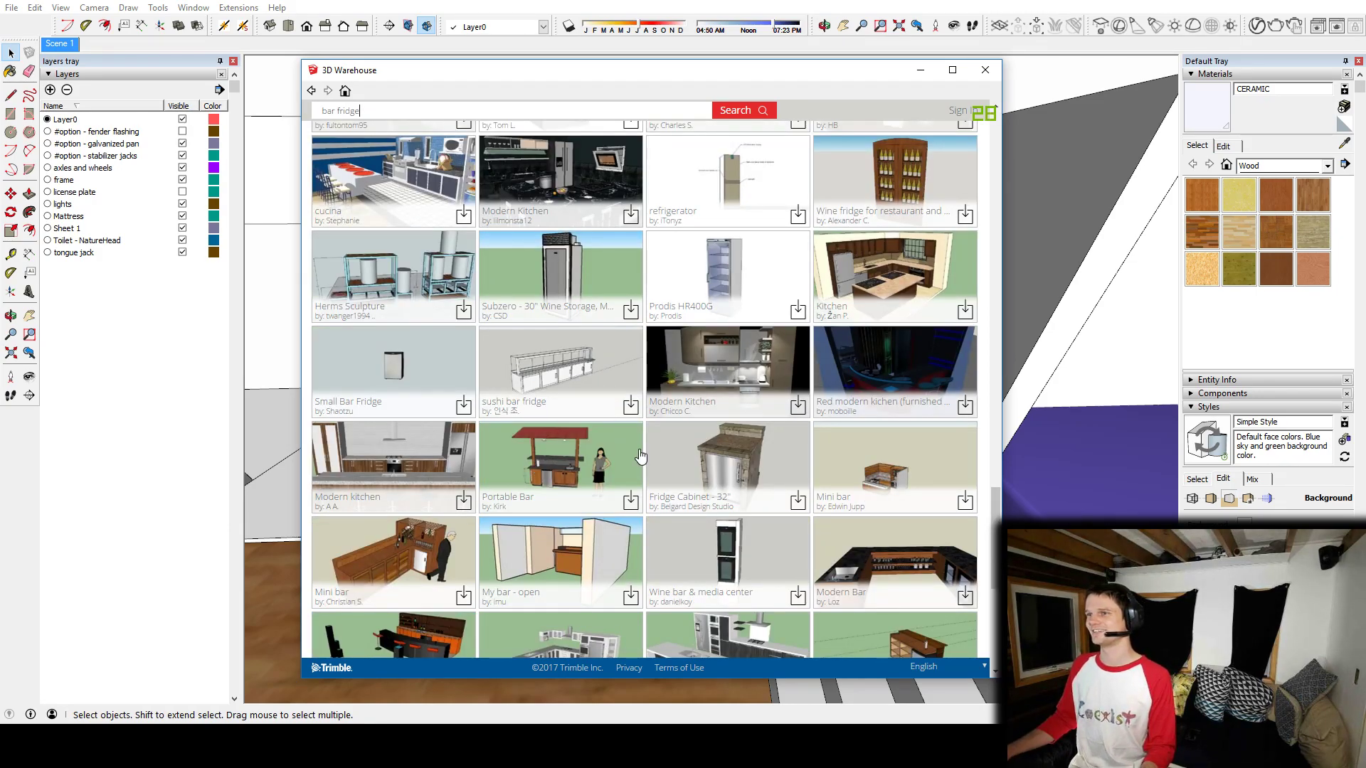
Step: Load the Small Bar Fridge model from 3D Warehouse and place it on the countertop beside the sink
left_click(374, 364)
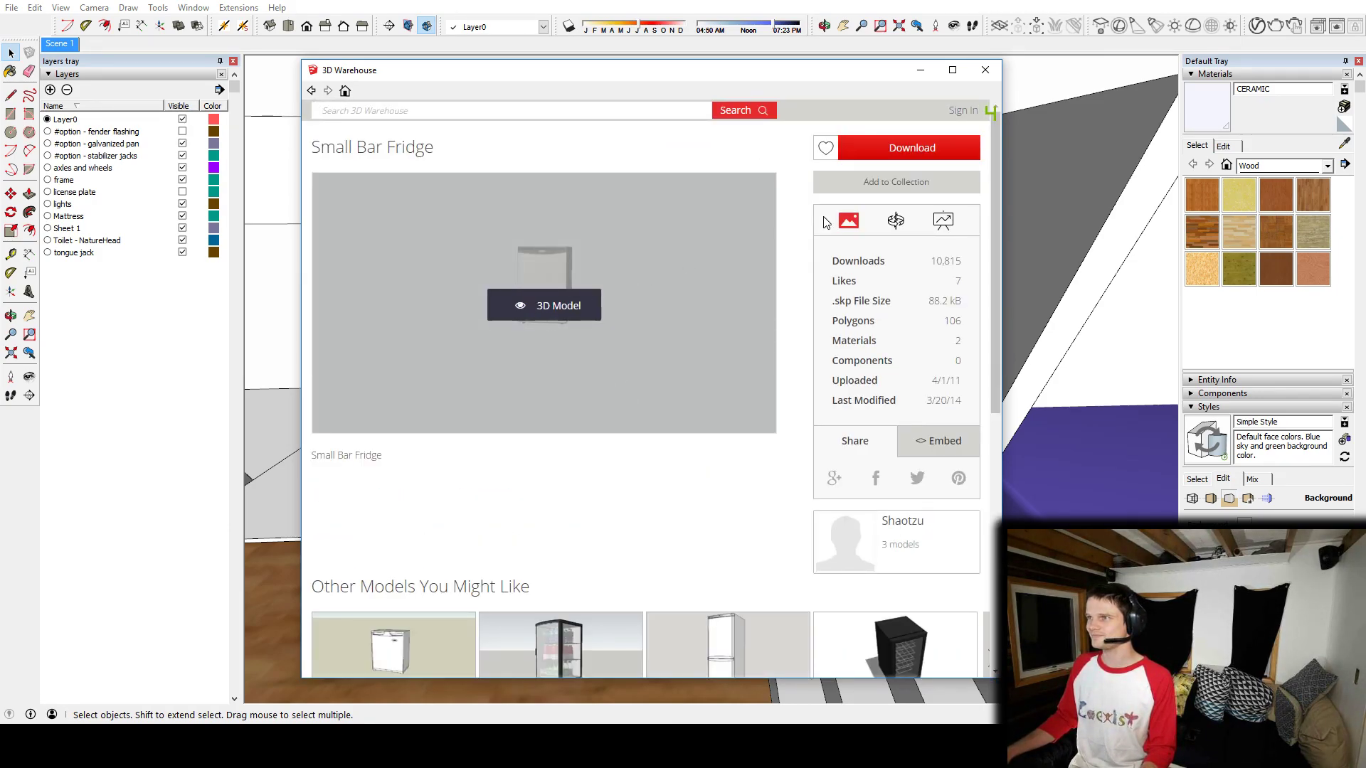
left_click(938, 144)
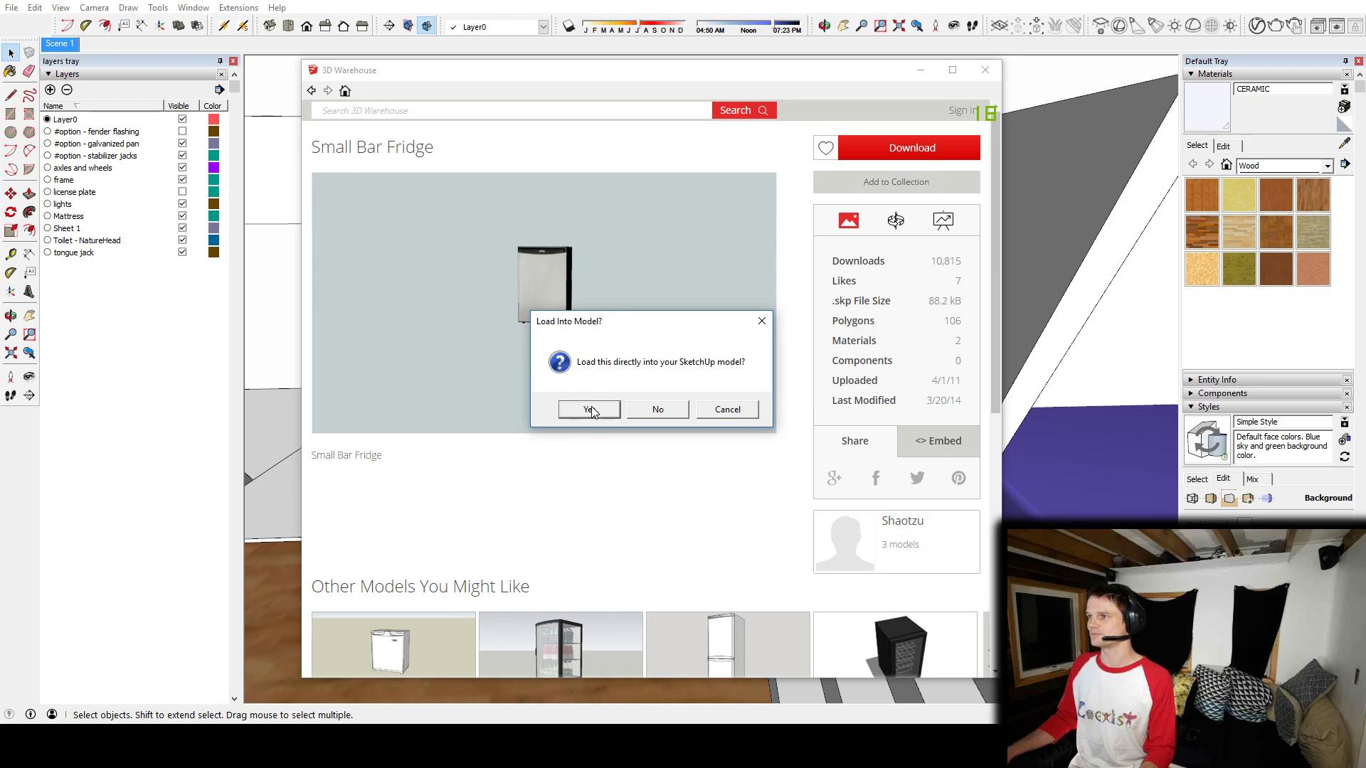
left_click(589, 409)
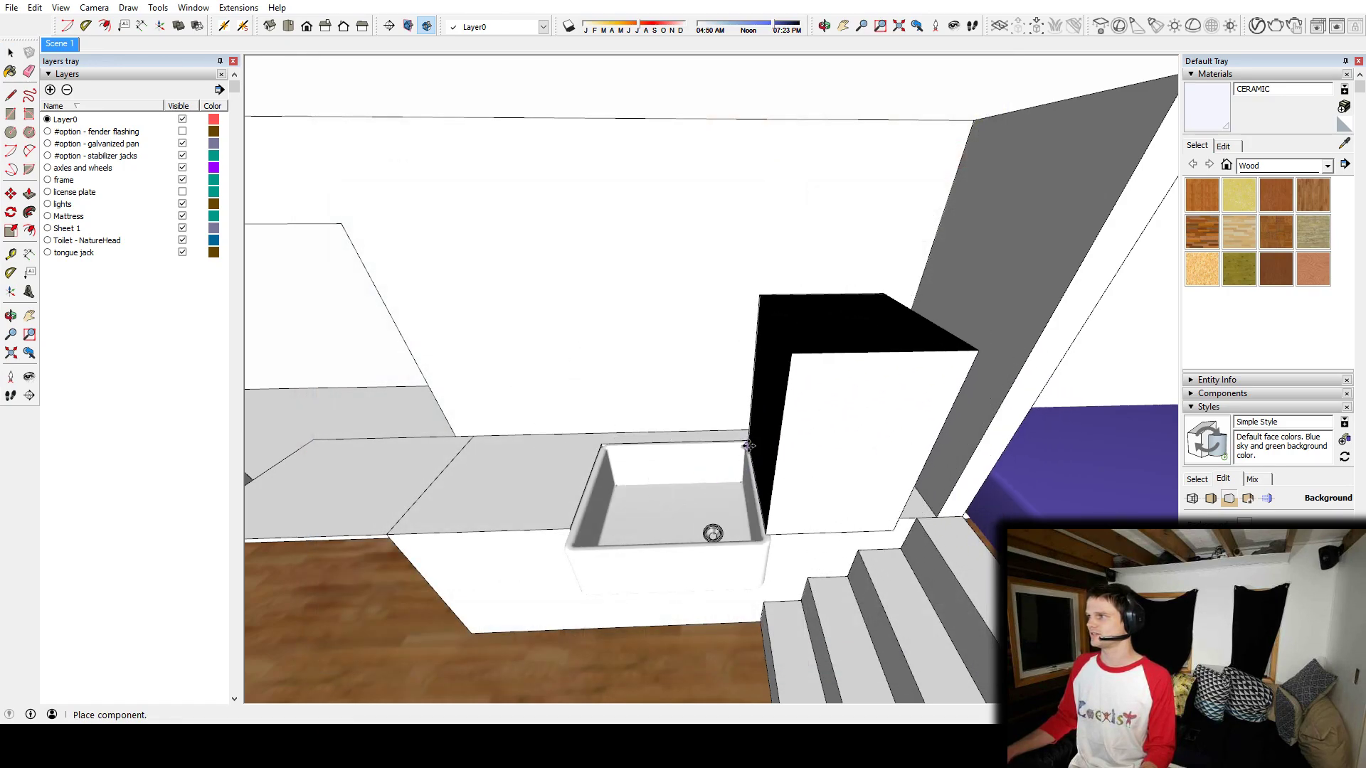
left_click(748, 445)
Step: Rotate the fridge about the vertical axis through its top so that its door faces the room
middle_click_drag(942, 363, 846, 409)
key("q")
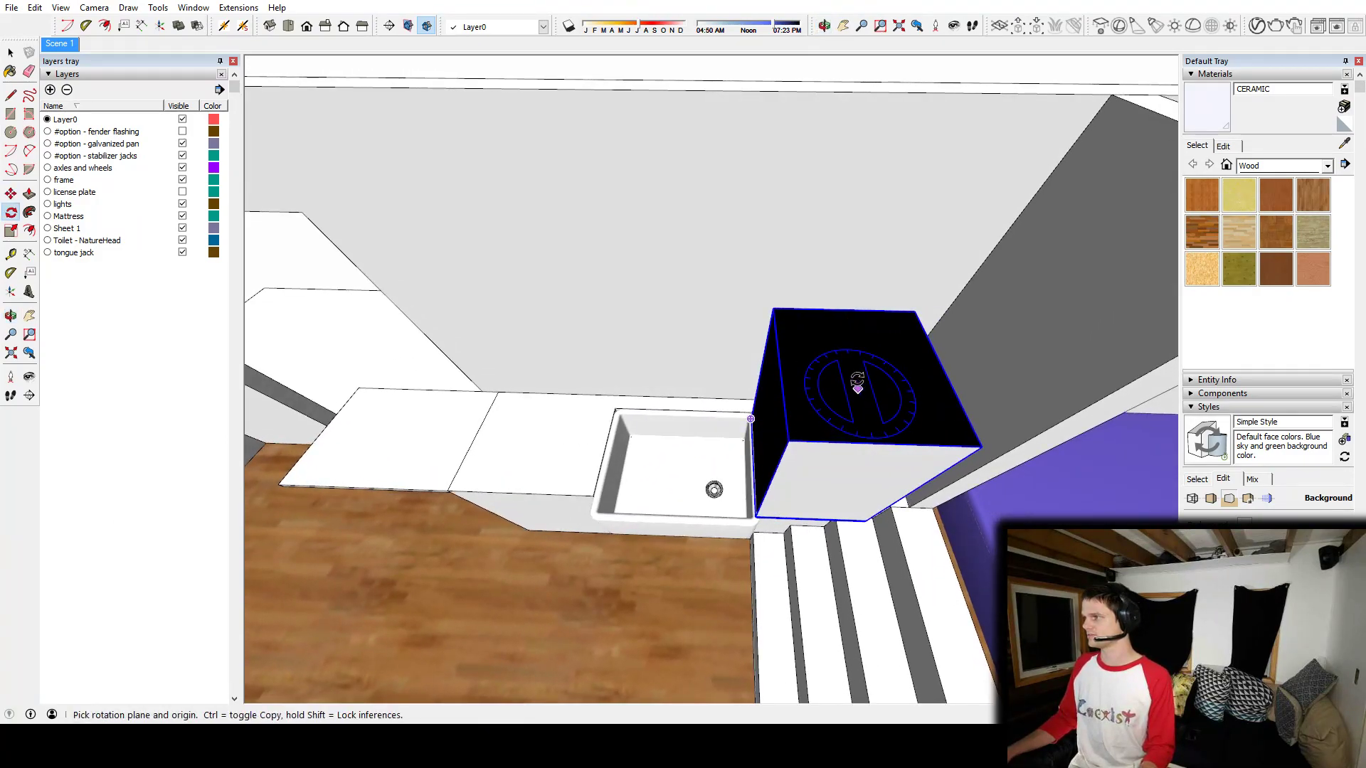
left_click(857, 387)
left_click(844, 343)
left_click(910, 346)
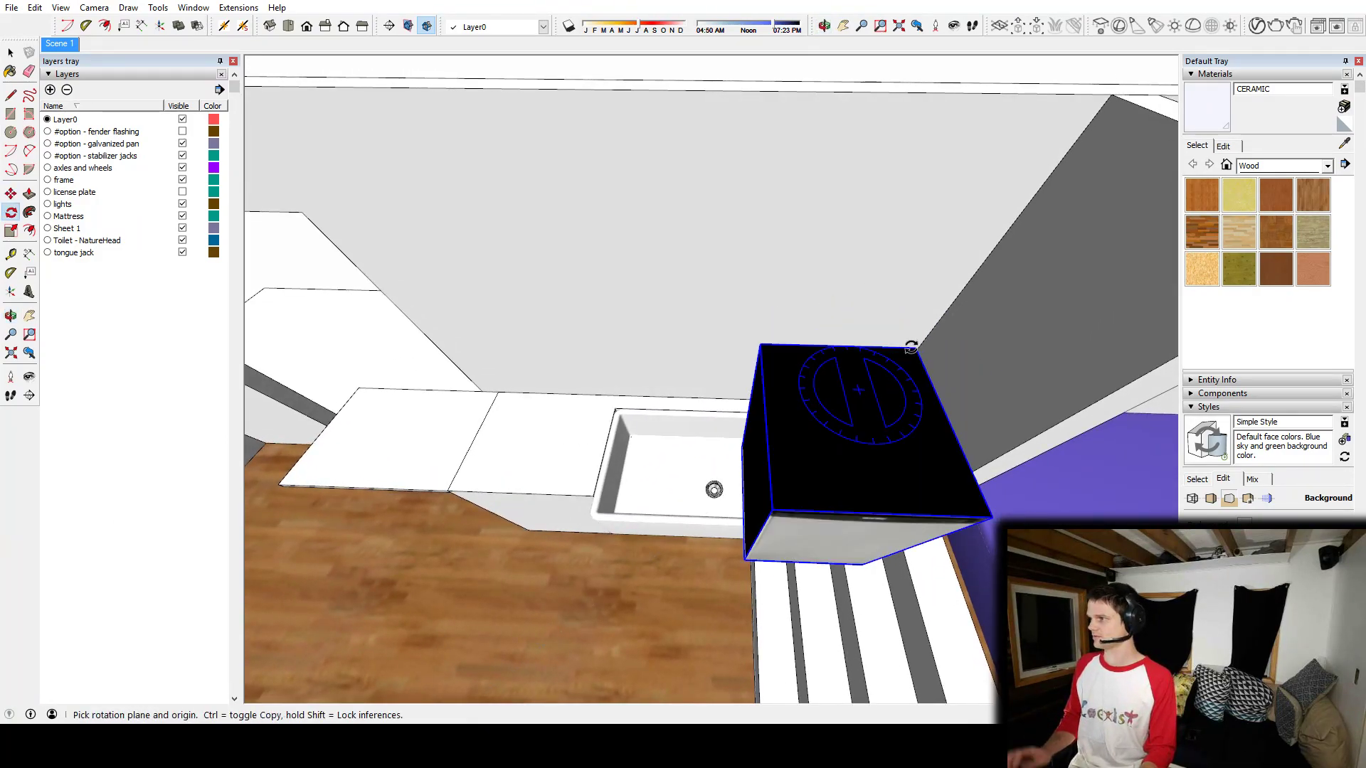
Step: Move the fridge along the counter away from the sink, up to the partition beside the bed, and deselect it
middle_click_drag(909, 345, 692, 478)
key("m")
left_click(751, 352)
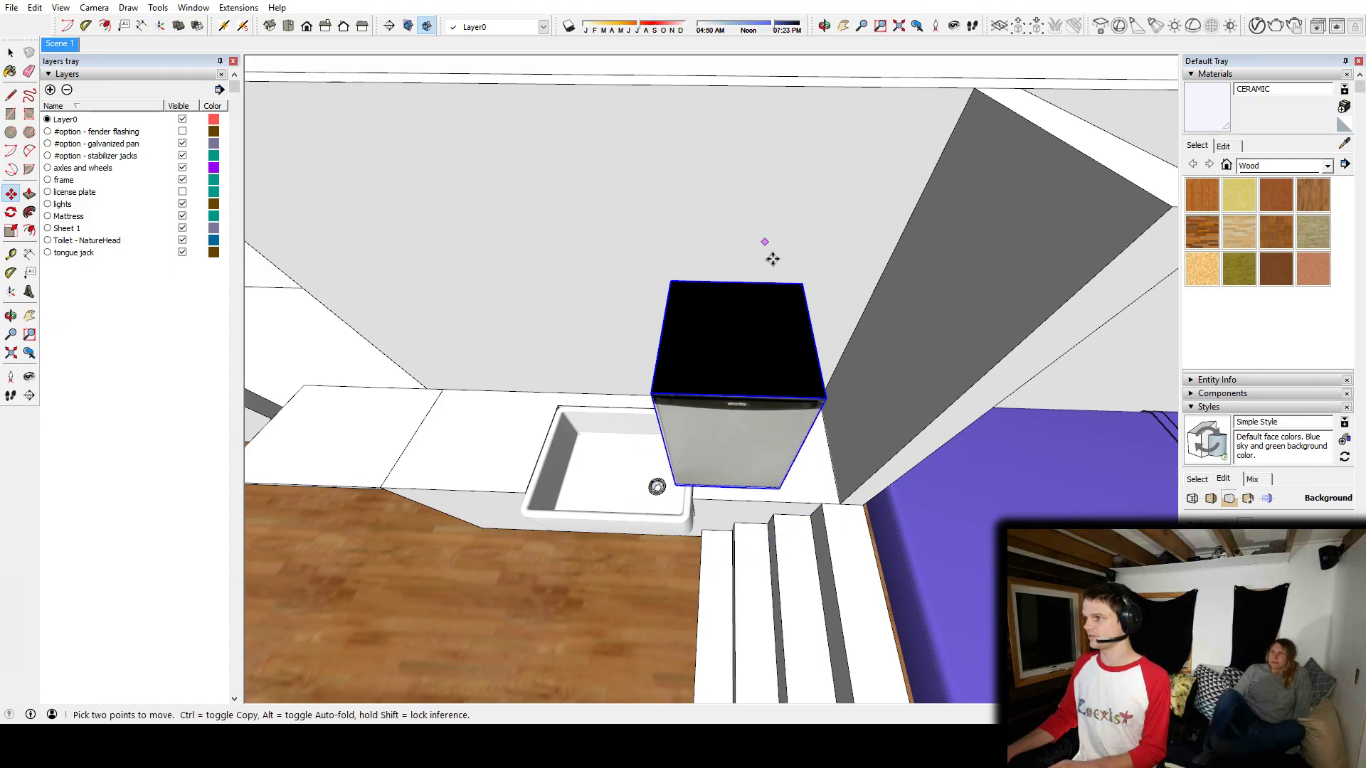
left_click(809, 332)
left_click(926, 327)
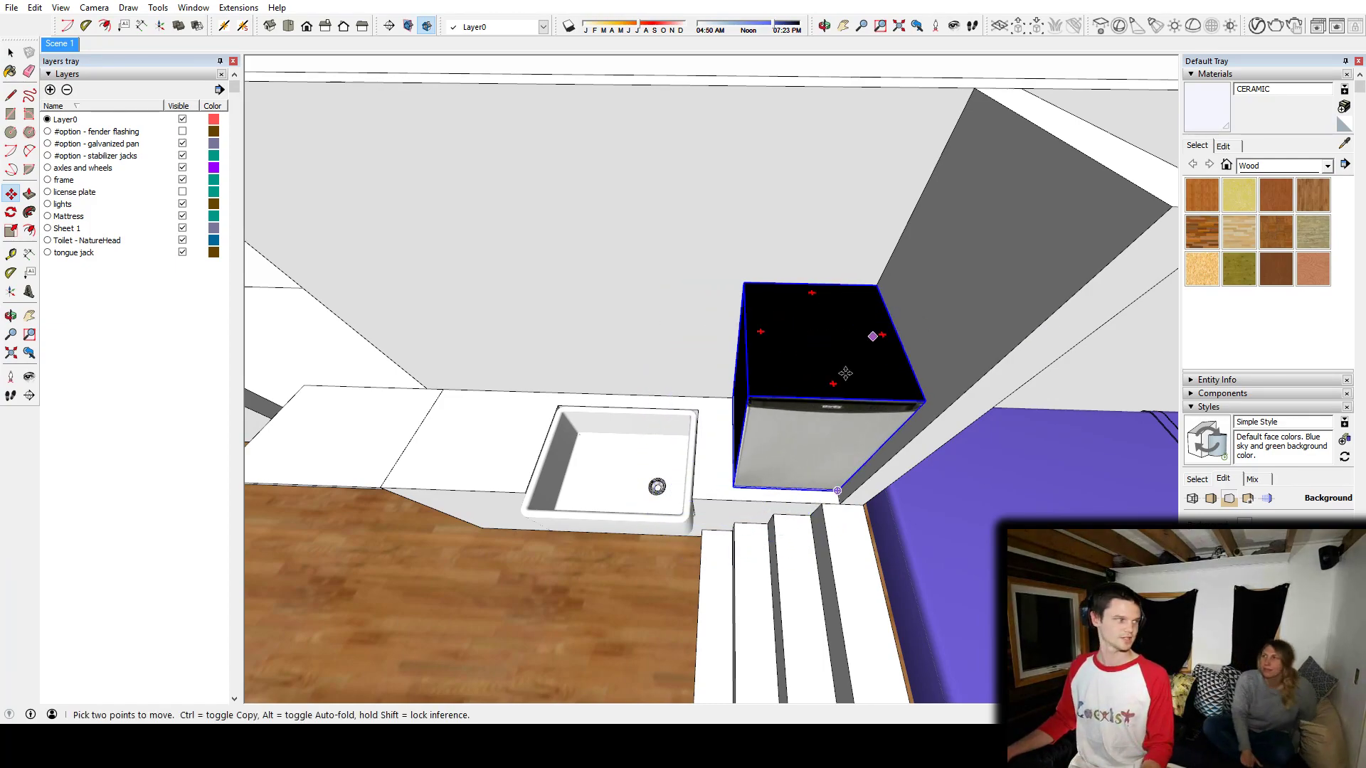
middle_click_drag(837, 452, 704, 378)
key("space")
left_click(602, 251)
Step: Search 3D Warehouse for "shelving" and browse the results for a simple open shelving unit
key("alt+Tab")
left_click(410, 113)
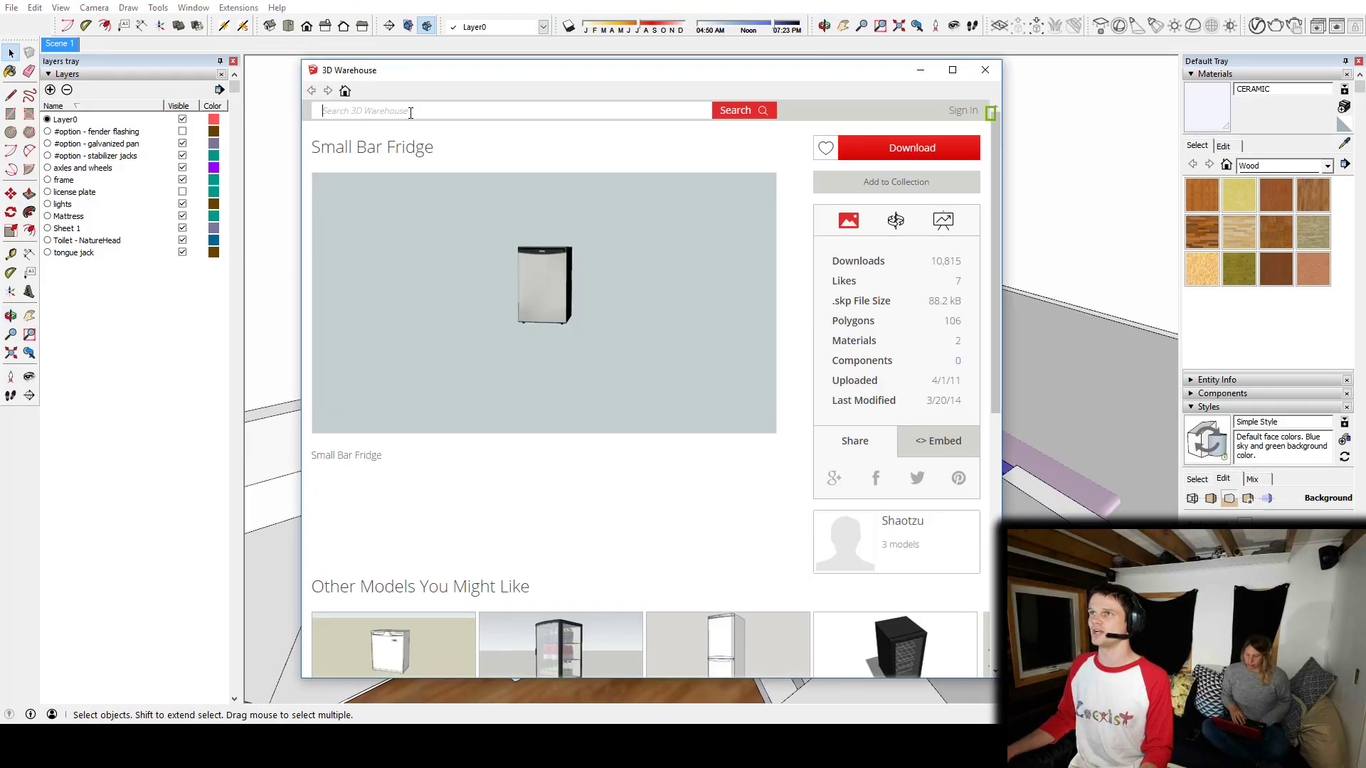
type("shelving")
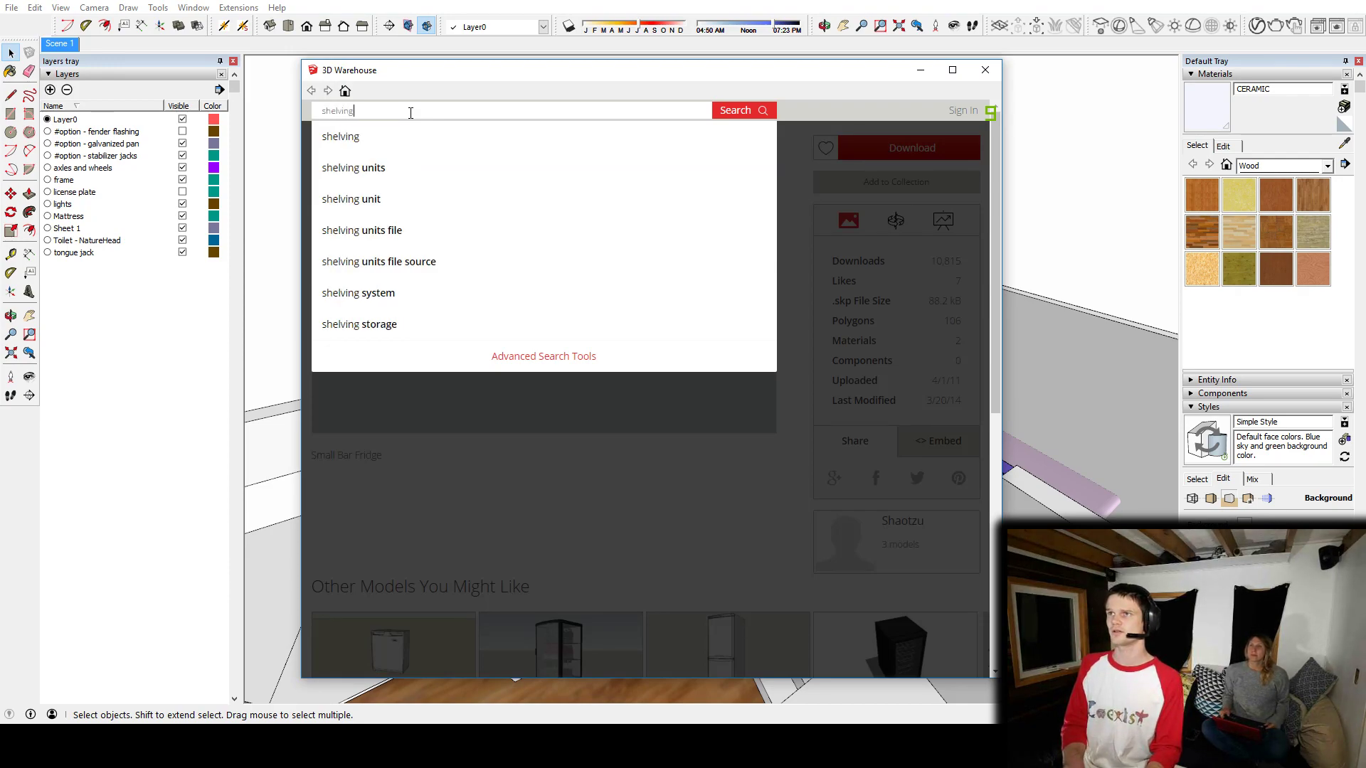
key("Return")
scroll(410, 106, "down", 5)
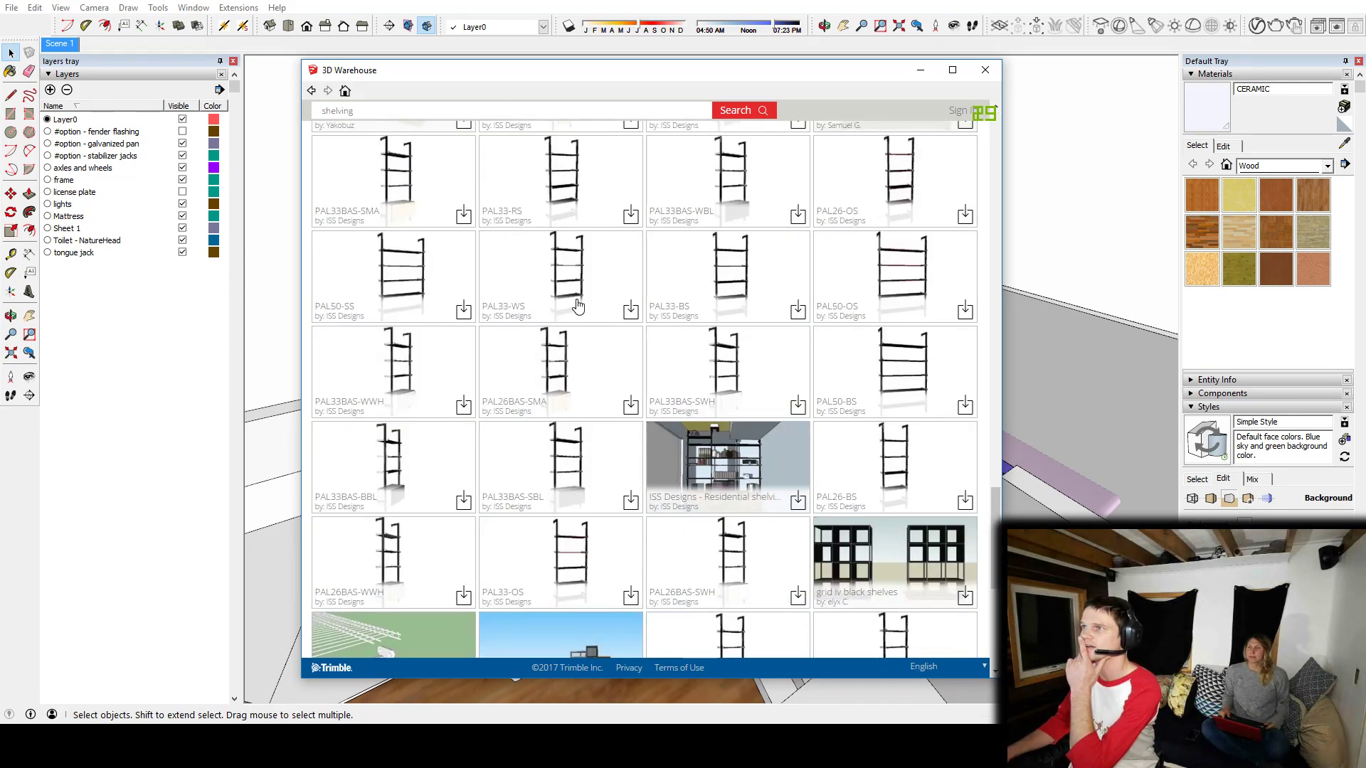
scroll(580, 320, "up", 5)
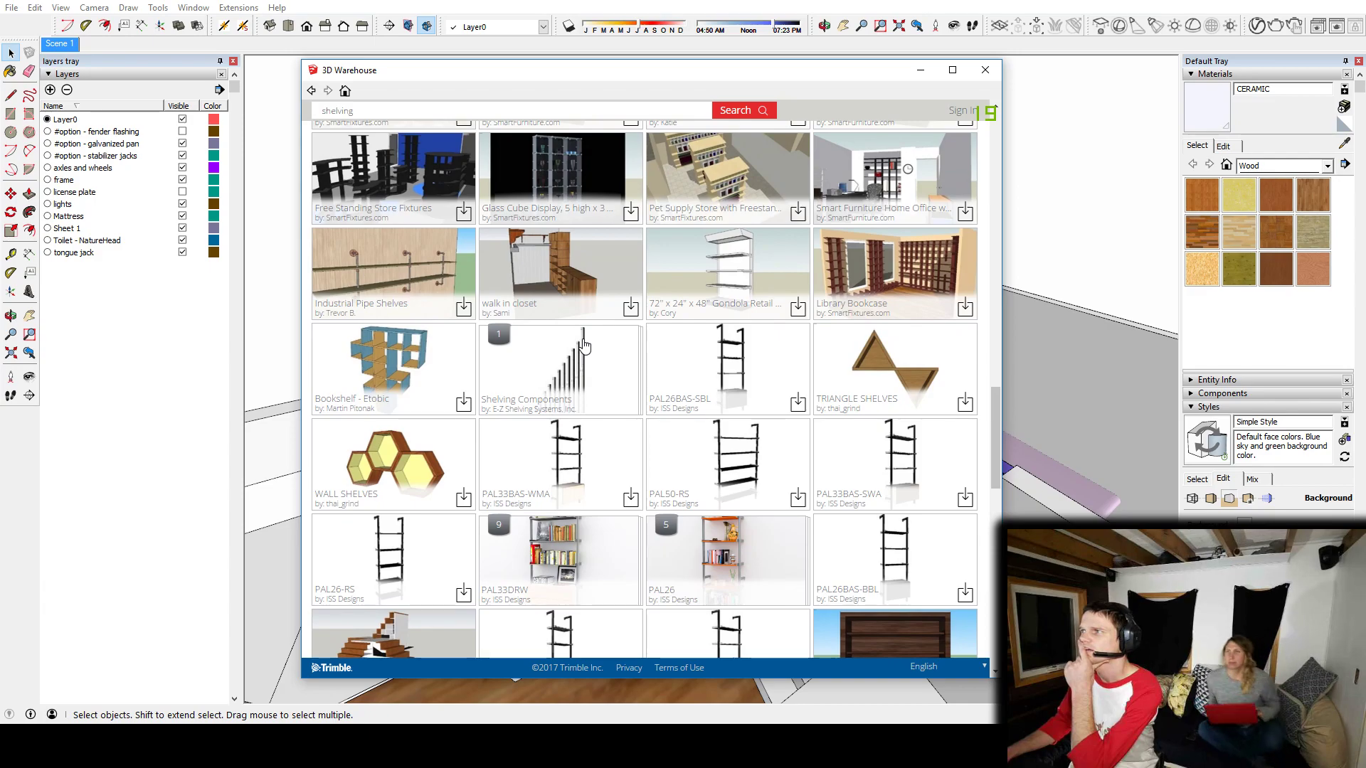
scroll(583, 345, "up", 5)
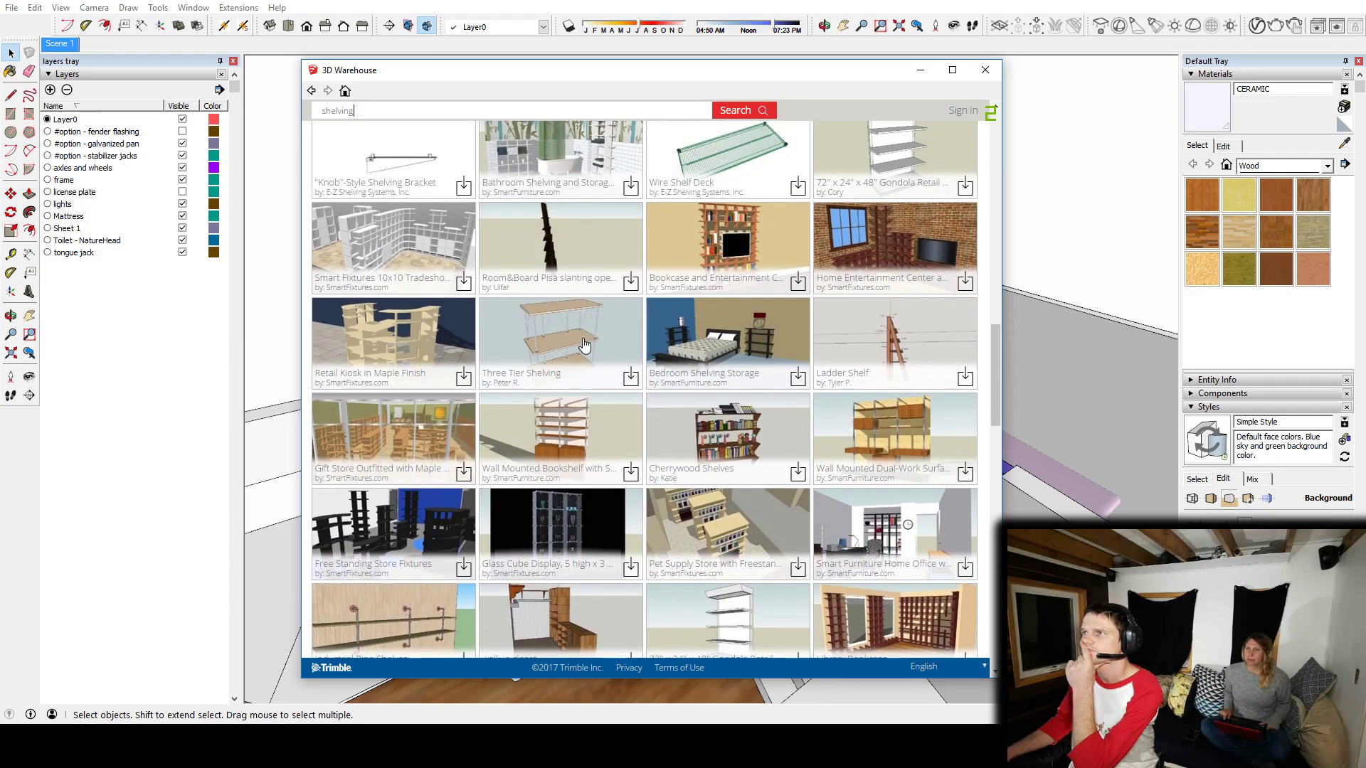
scroll(583, 345, "up", 3)
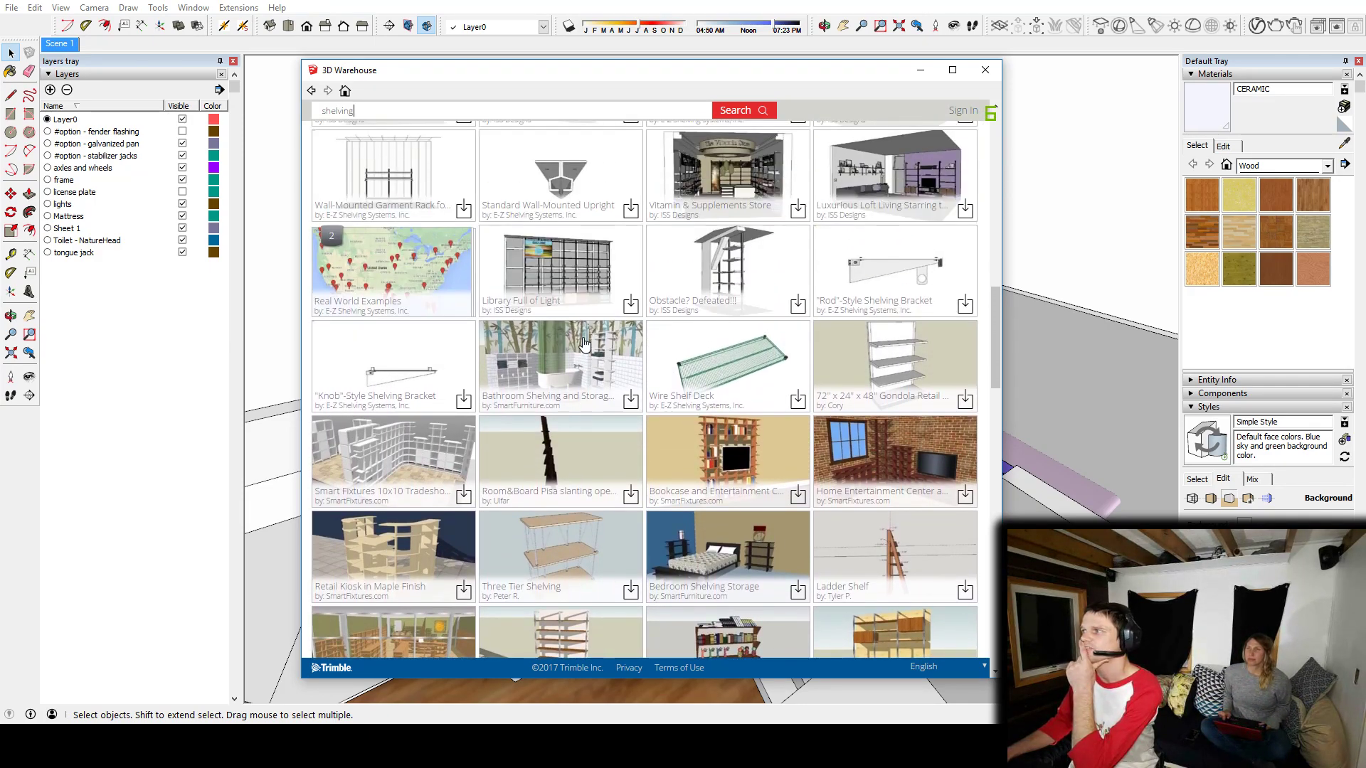
scroll(925, 359, "up", 5)
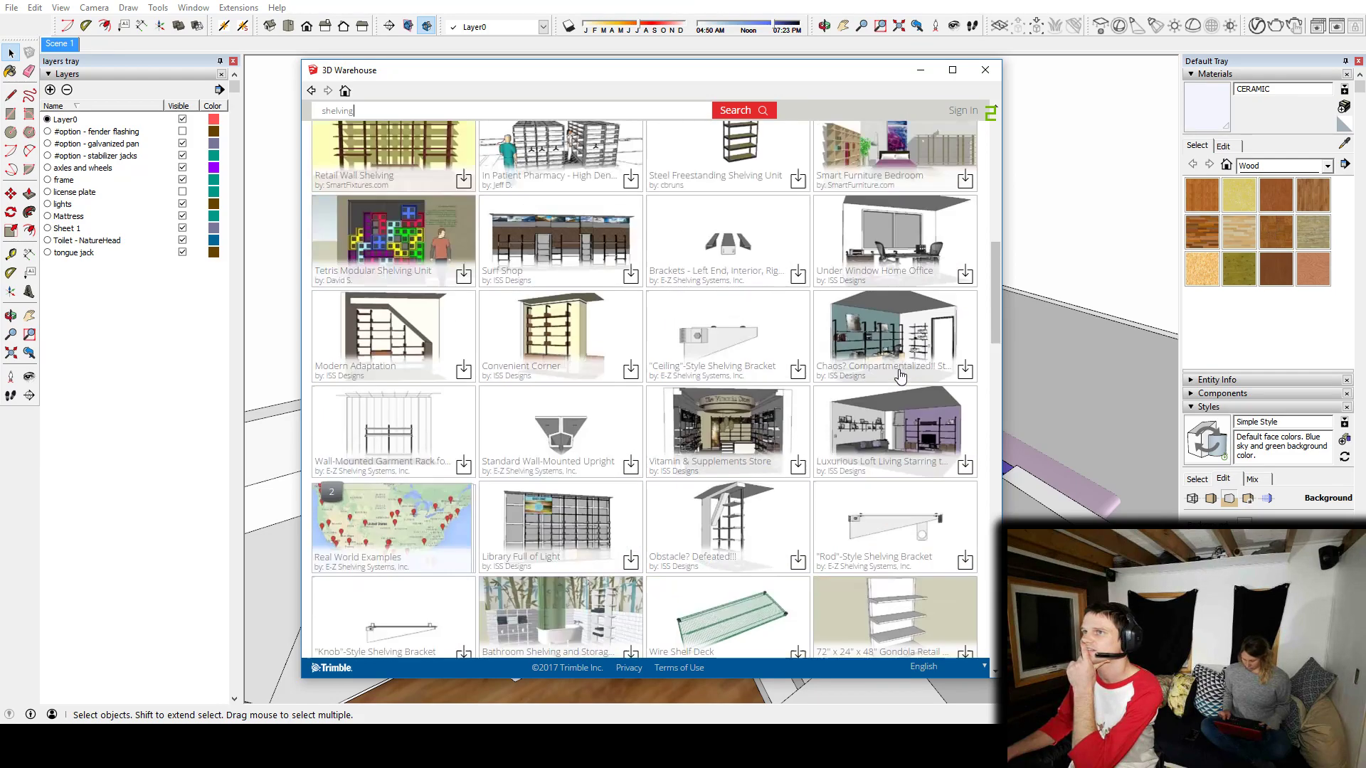
scroll(815, 433, "up", 3)
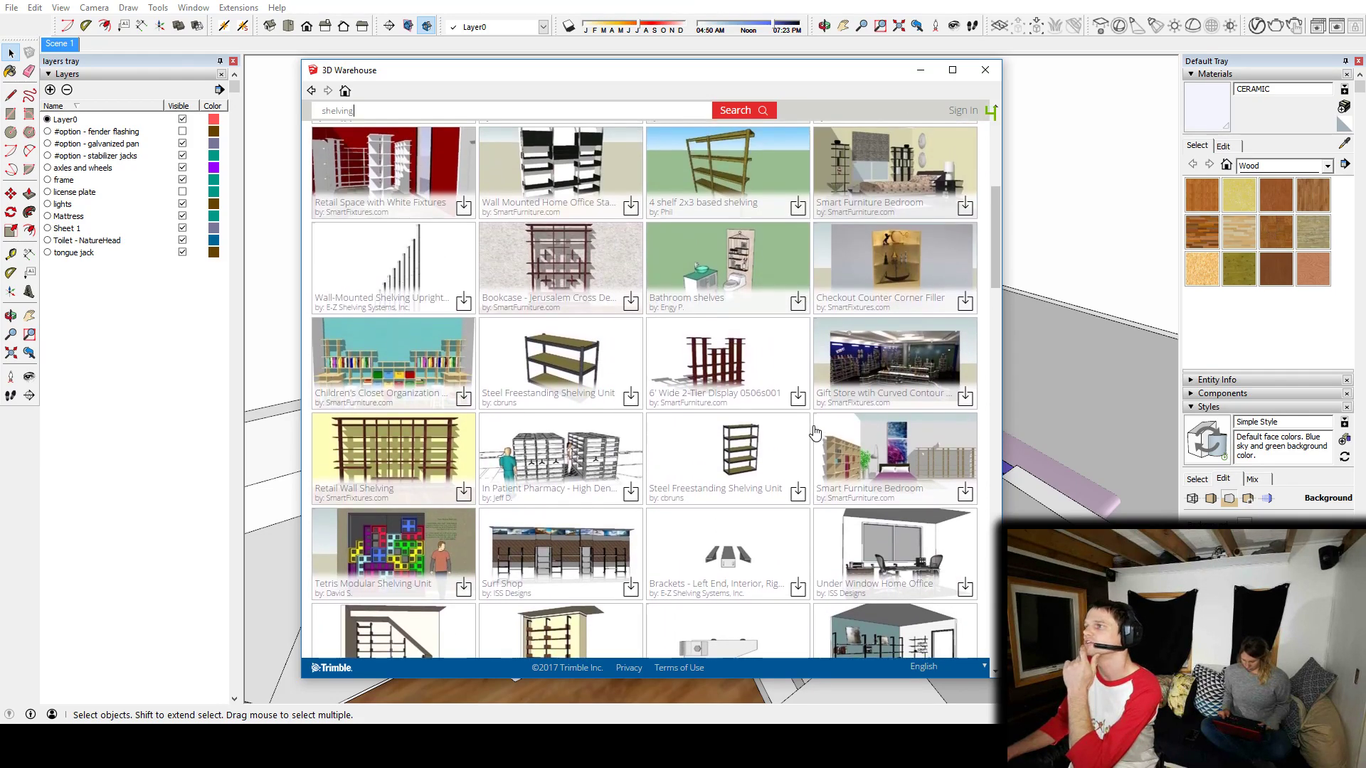
scroll(776, 520, "up", 5)
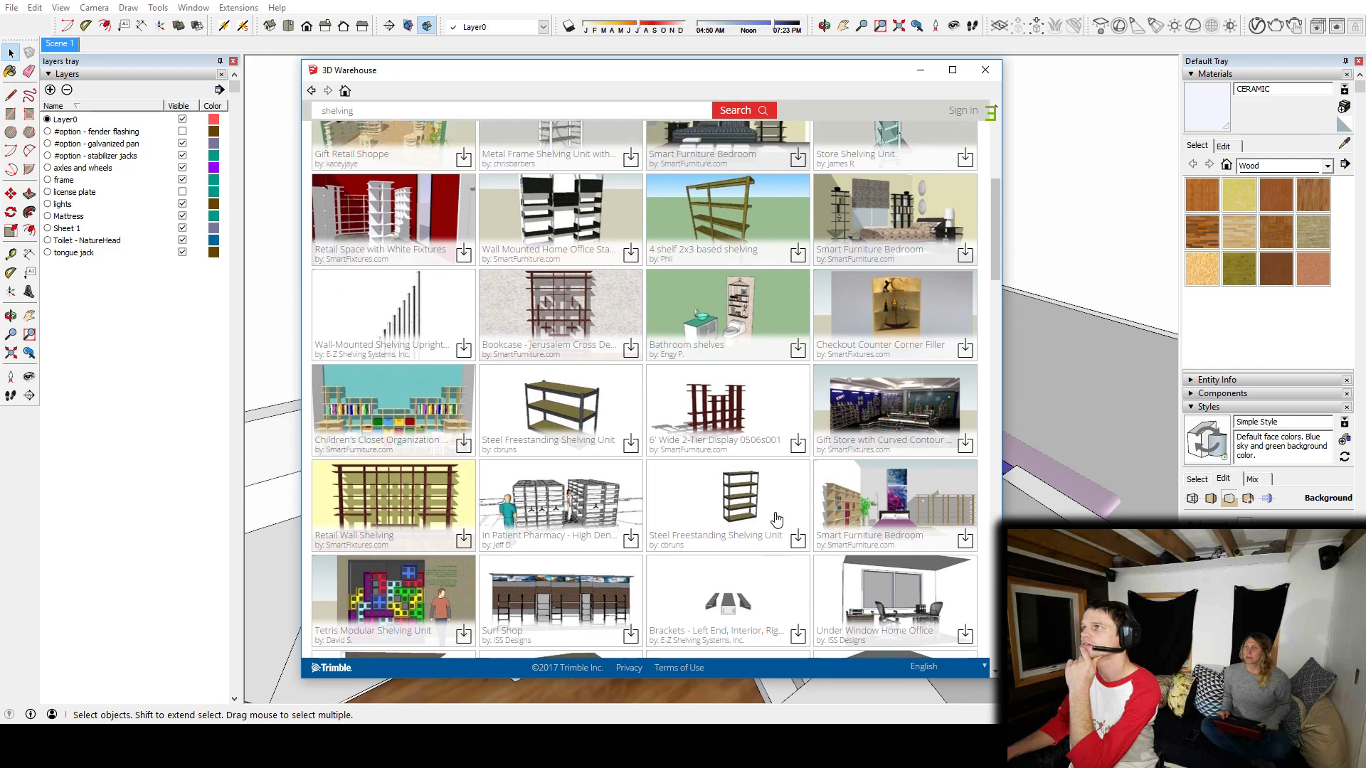
scroll(776, 520, "up", 1)
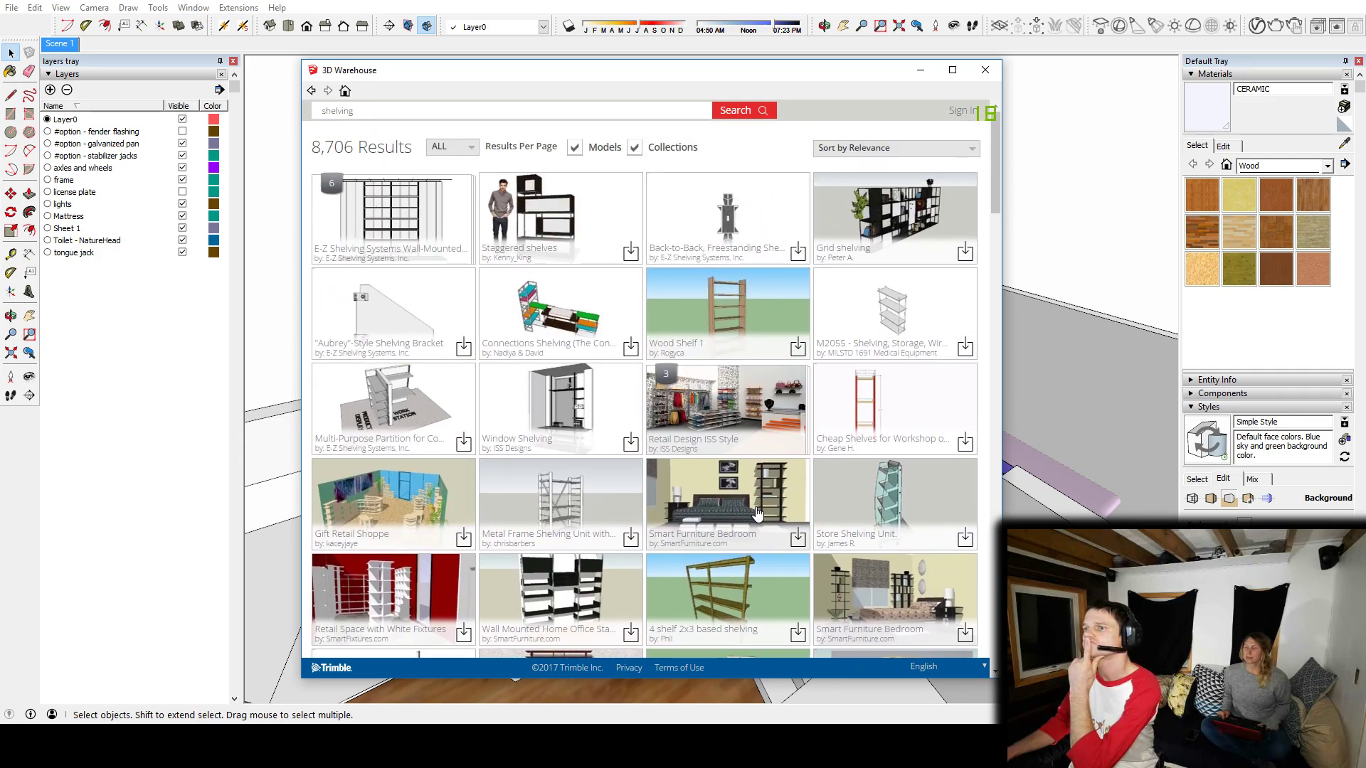
Step: Load the M2055 wire storage shelving with adjustable shelves from 3D Warehouse and place it above the fridge
left_click(958, 300)
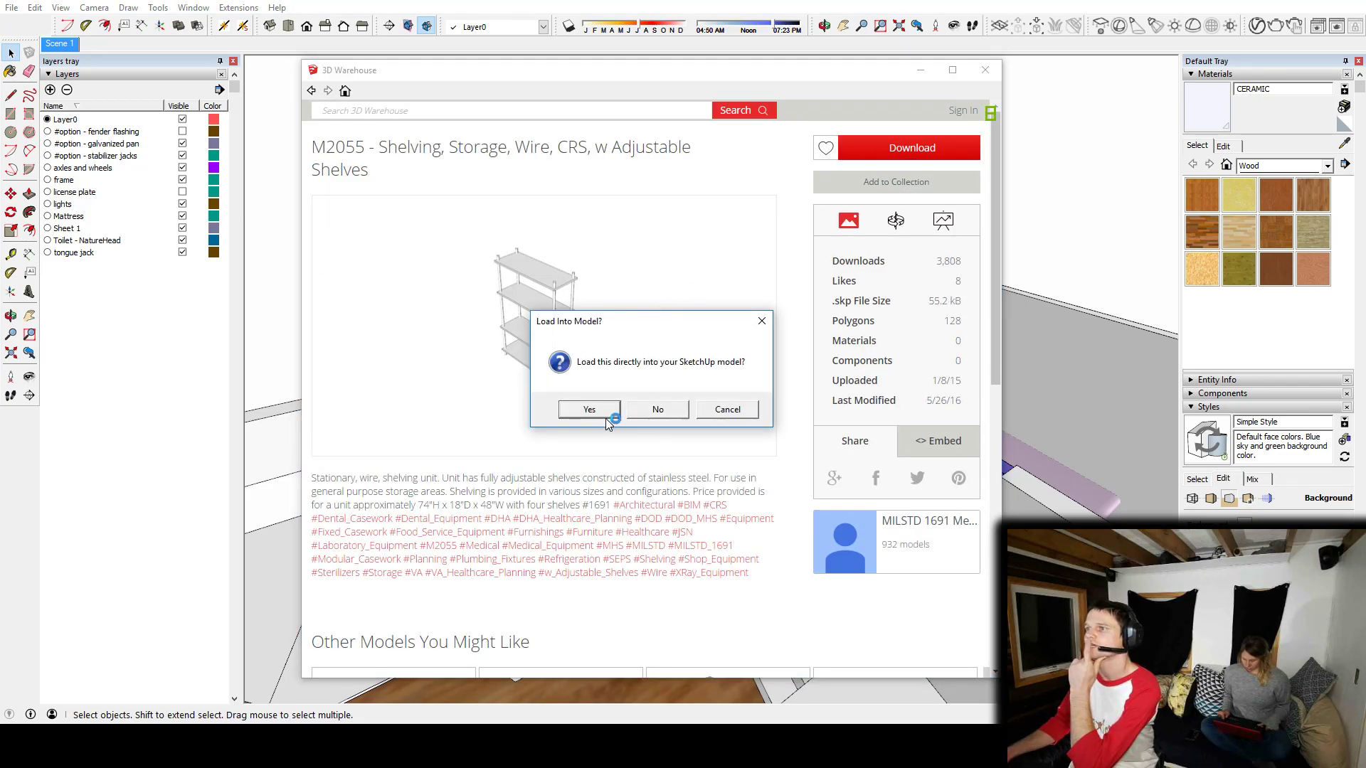
left_click(601, 410)
left_click(667, 350)
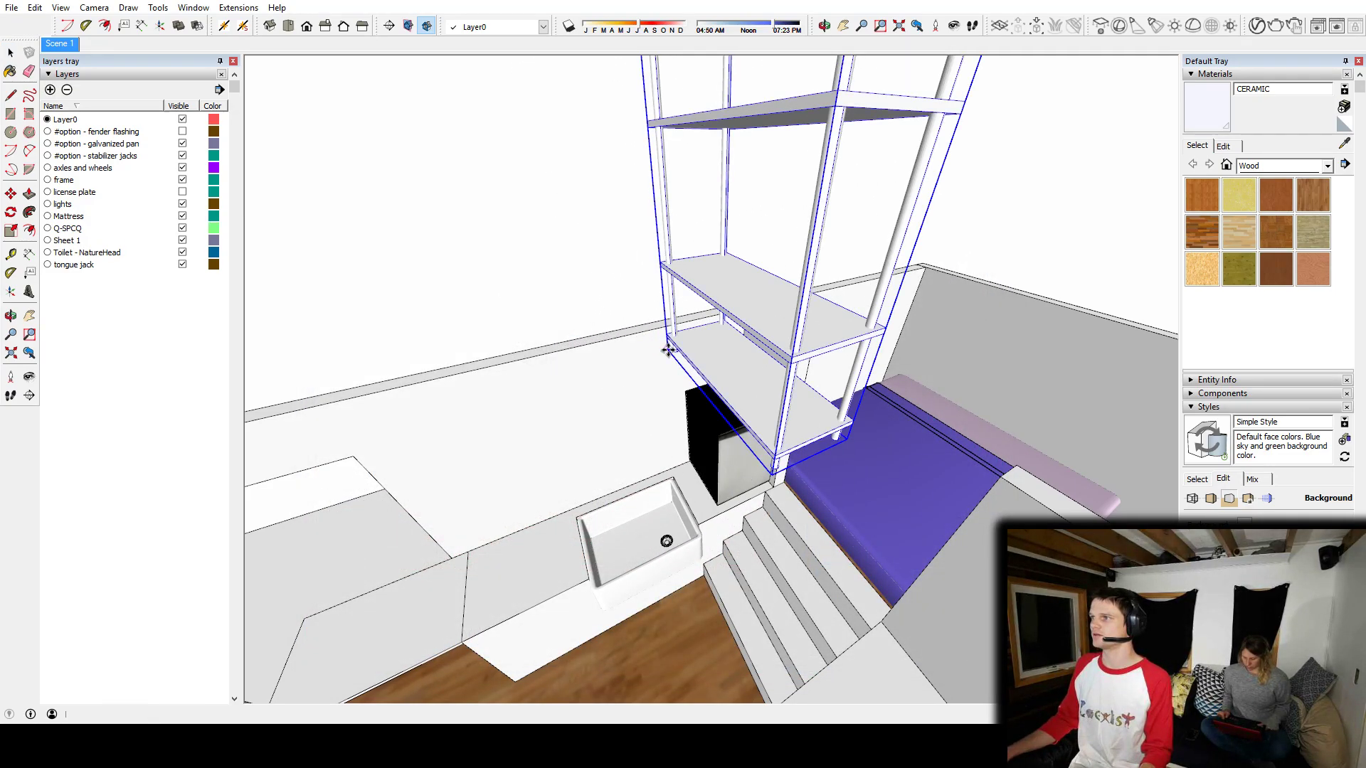
middle_click_drag(667, 350, 948, 366)
middle_click_drag(953, 241, 725, 398)
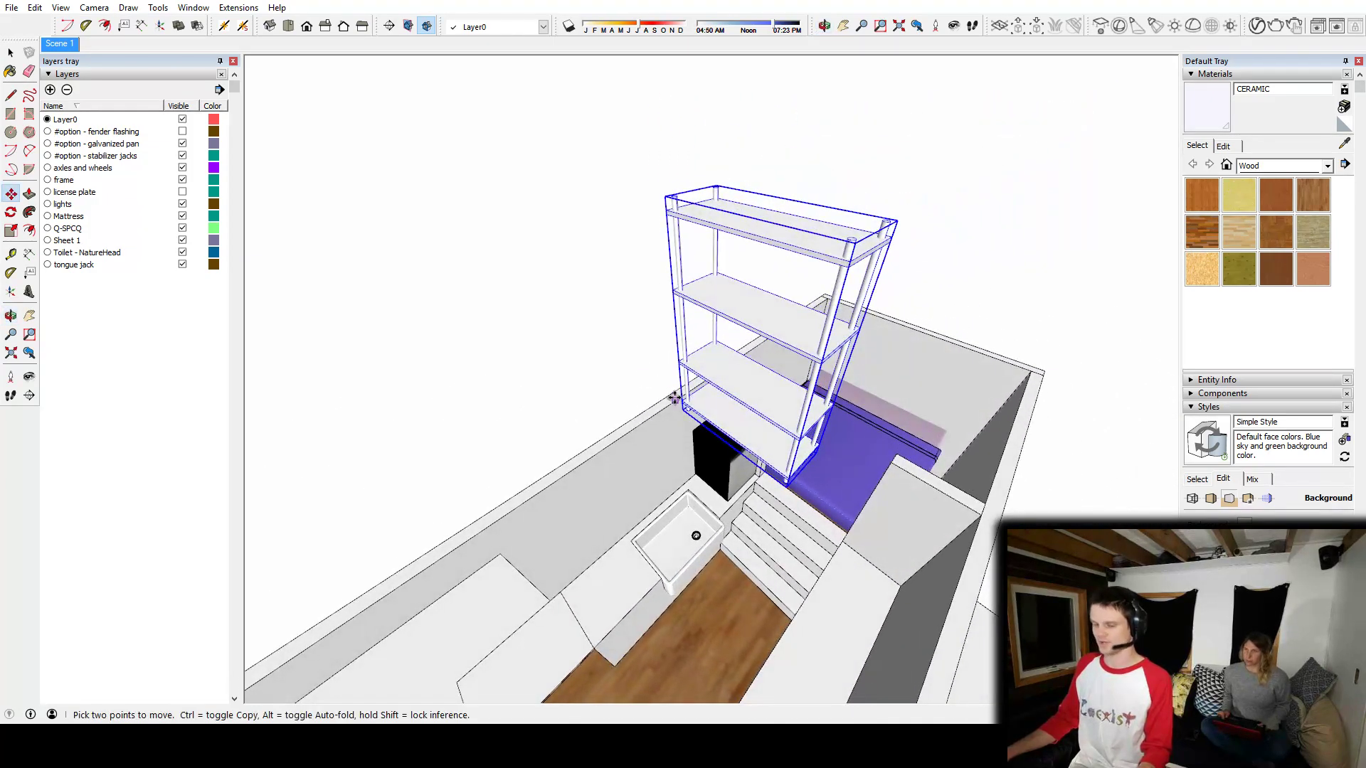
Step: Rotate the shelving unit about the vertical axis so its long side runs parallel to the kitchen wall
key("q")
left_click(731, 399)
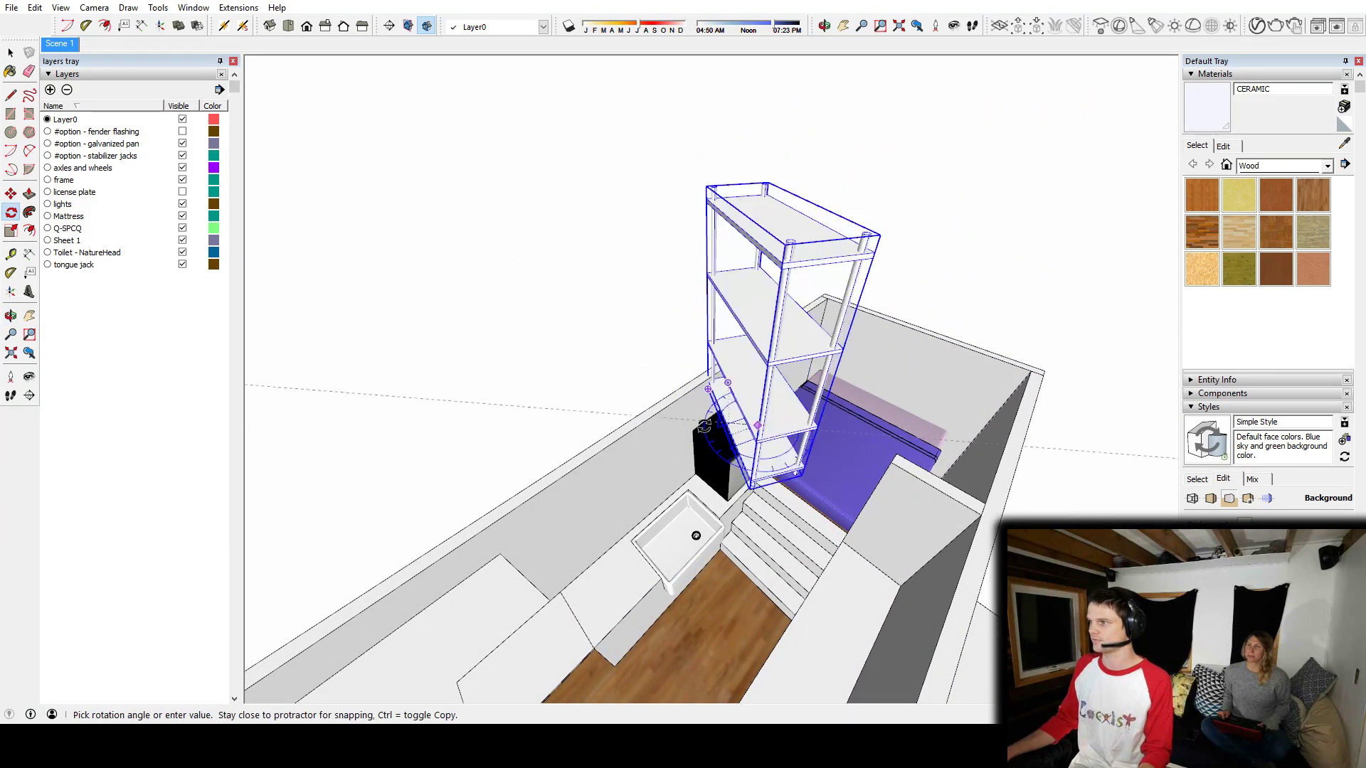
left_click(746, 384)
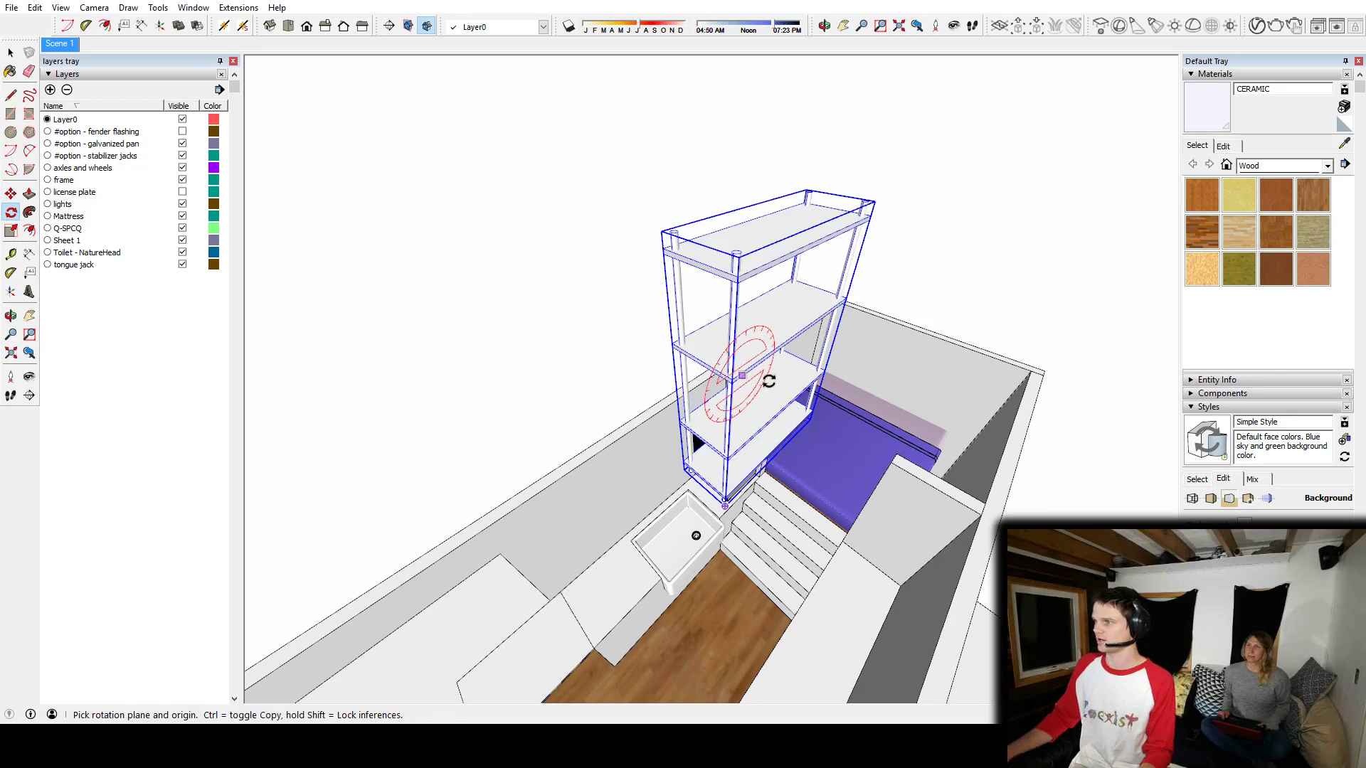
middle_click_drag(747, 384, 957, 460)
Step: Move the shelving unit along the kitchen wall to the kitchen side of the partition, above the fridge
key("m")
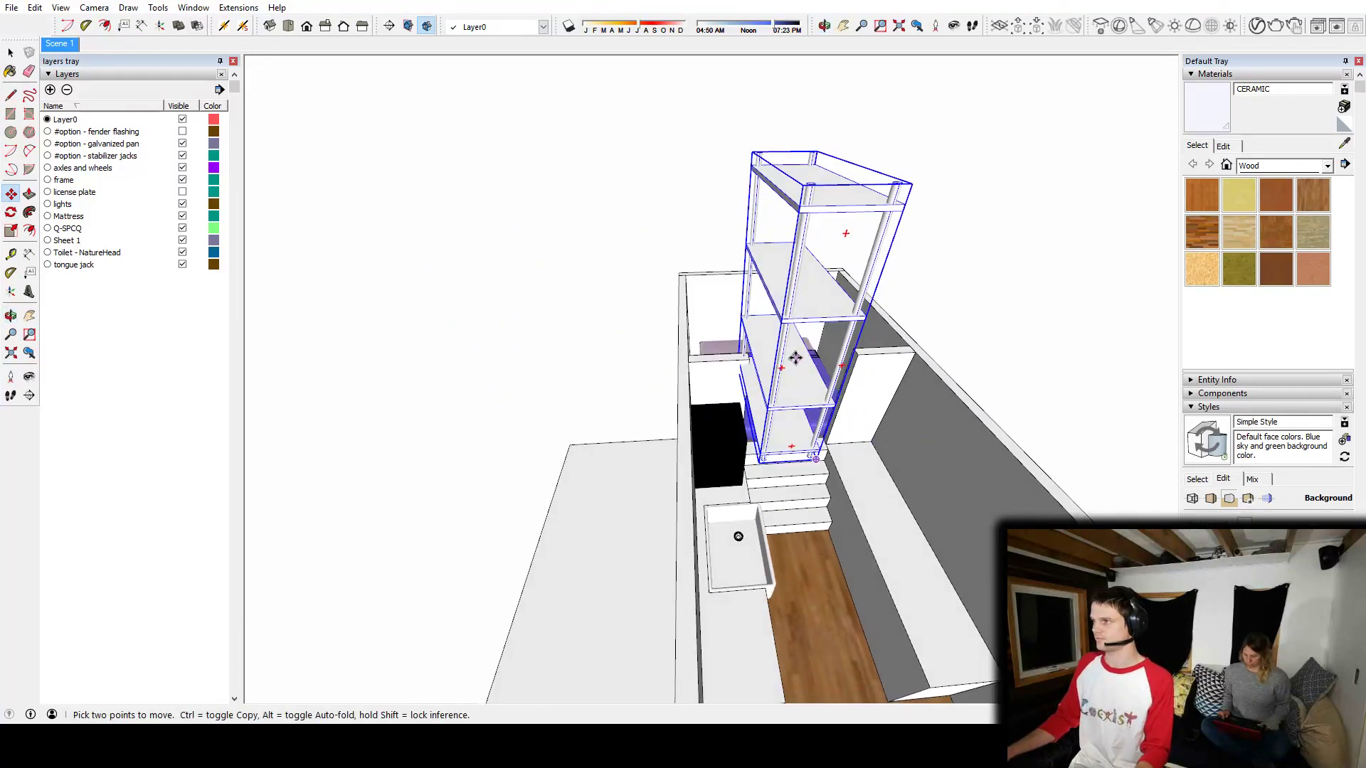
scroll(783, 349, "up", 4)
middle_click_drag(753, 313, 683, 313)
scroll(463, 472, "down", 3)
scroll(679, 335, "up", 6)
left_click(679, 315)
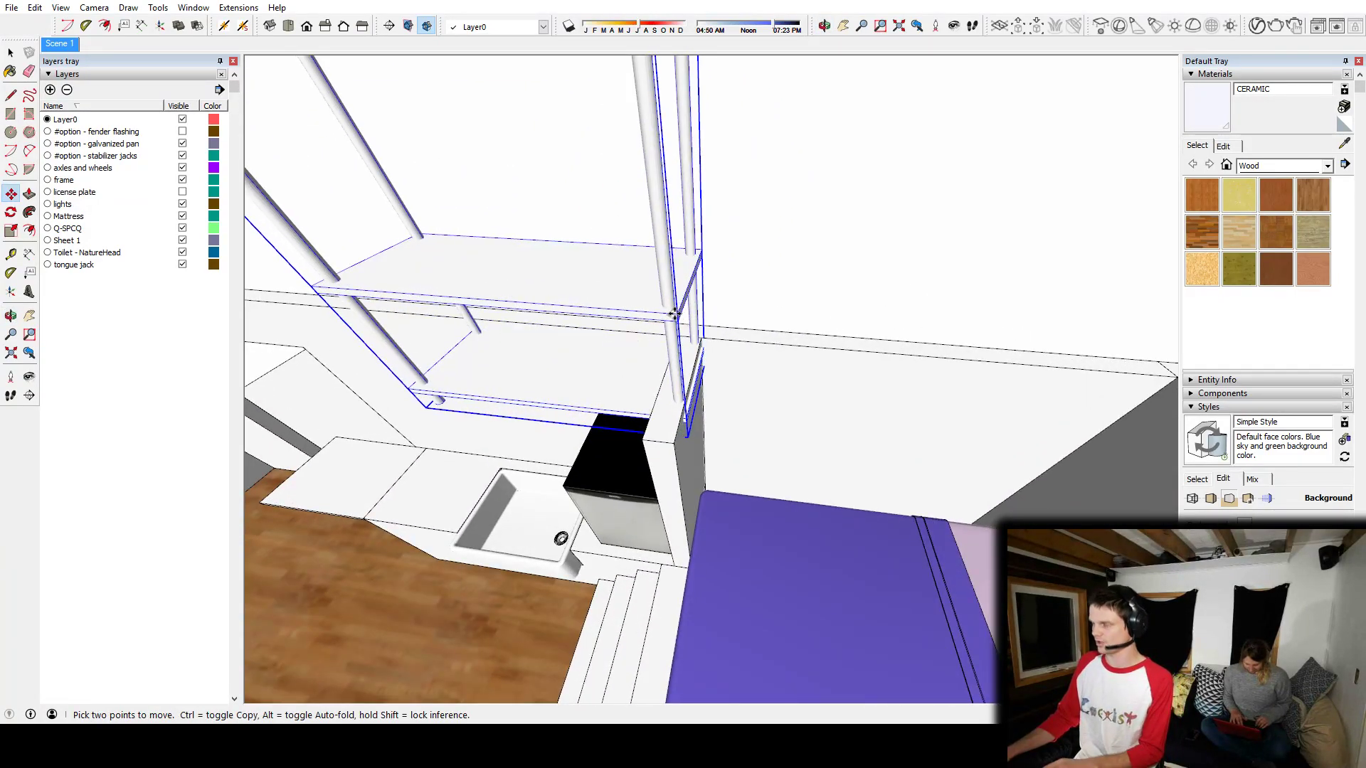
left_click(545, 311)
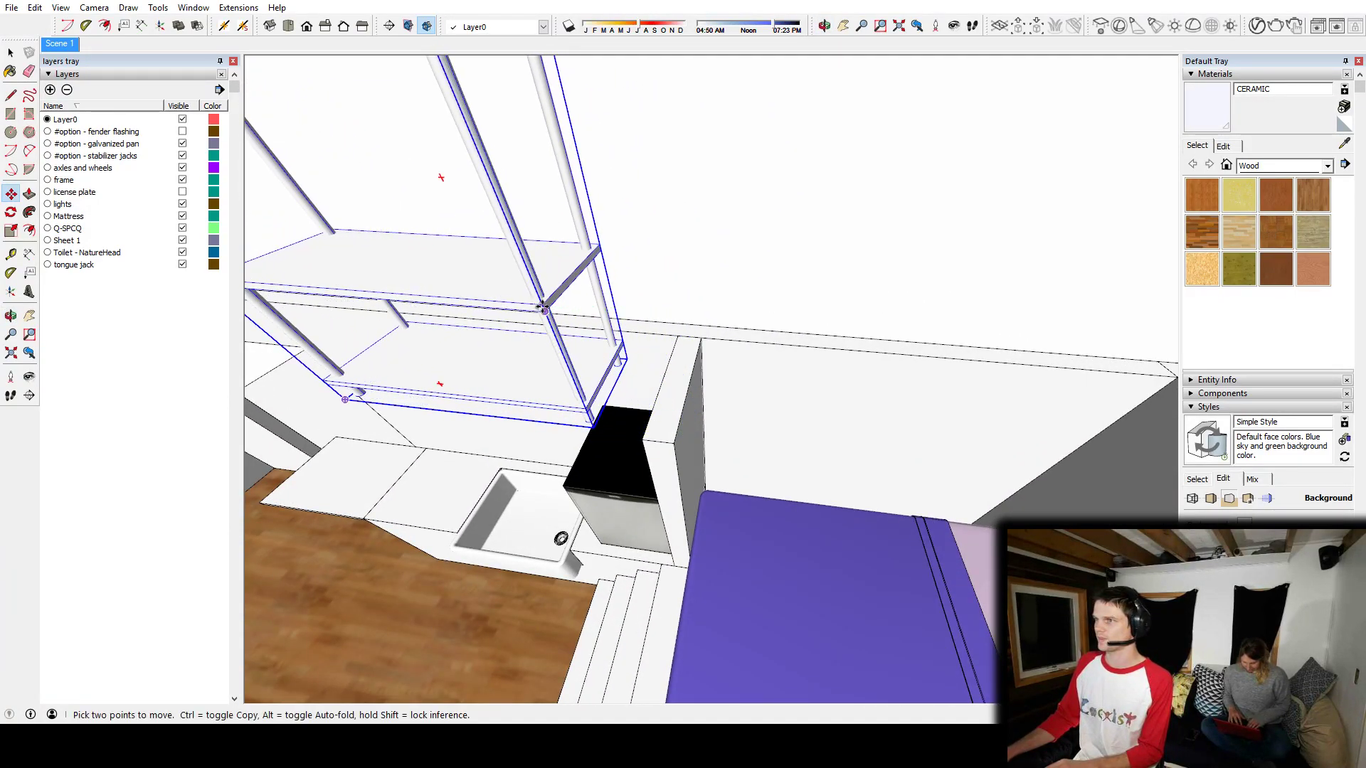
left_click(542, 308)
Step: Open the shelving unit for editing and push the leg ends nearest the partition flush with the underside of the bottom shelf
middle_click_drag(565, 454, 841, 271)
scroll(878, 306, "up", 3)
left_click_drag(883, 168, 884, 329)
key("space")
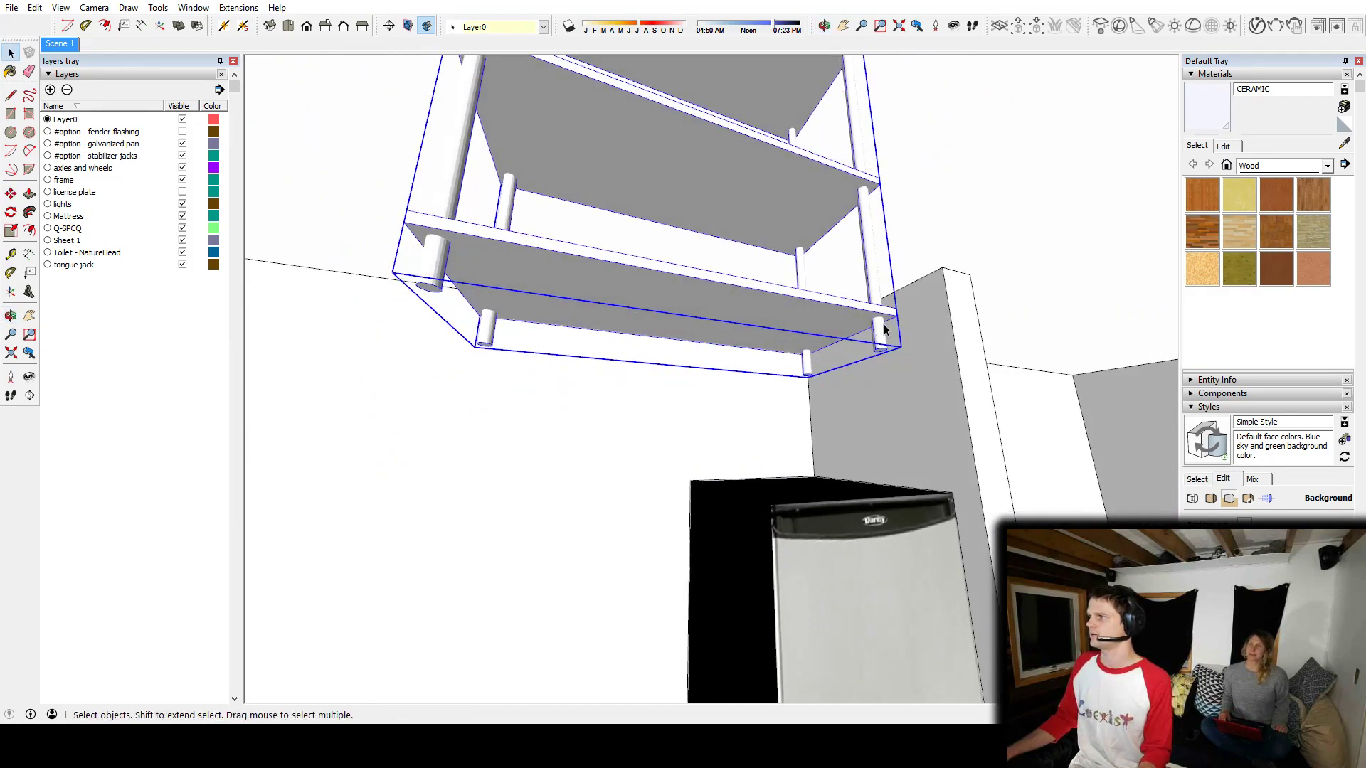
double_click(878, 333)
key("p")
key("space")
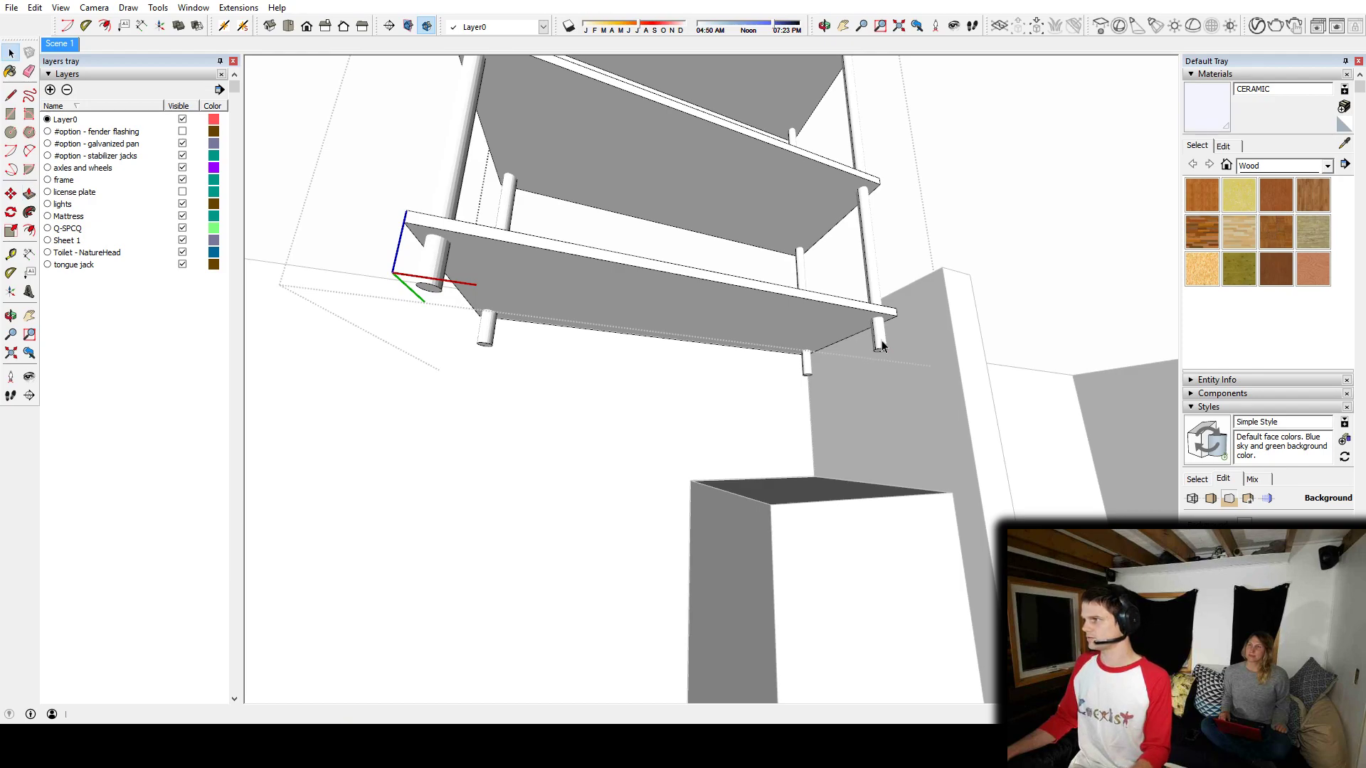
left_click(880, 345)
left_click(917, 237)
middle_click_drag(915, 238, 857, 138)
scroll(881, 373, "up", 3)
key("p")
left_click_drag(872, 357, 817, 387)
Step: Push the remaining leg ends at the far end of the bottom shelf flush with its underside, and leave the shelving's editing mode
middle_click_drag(740, 344, 753, 366)
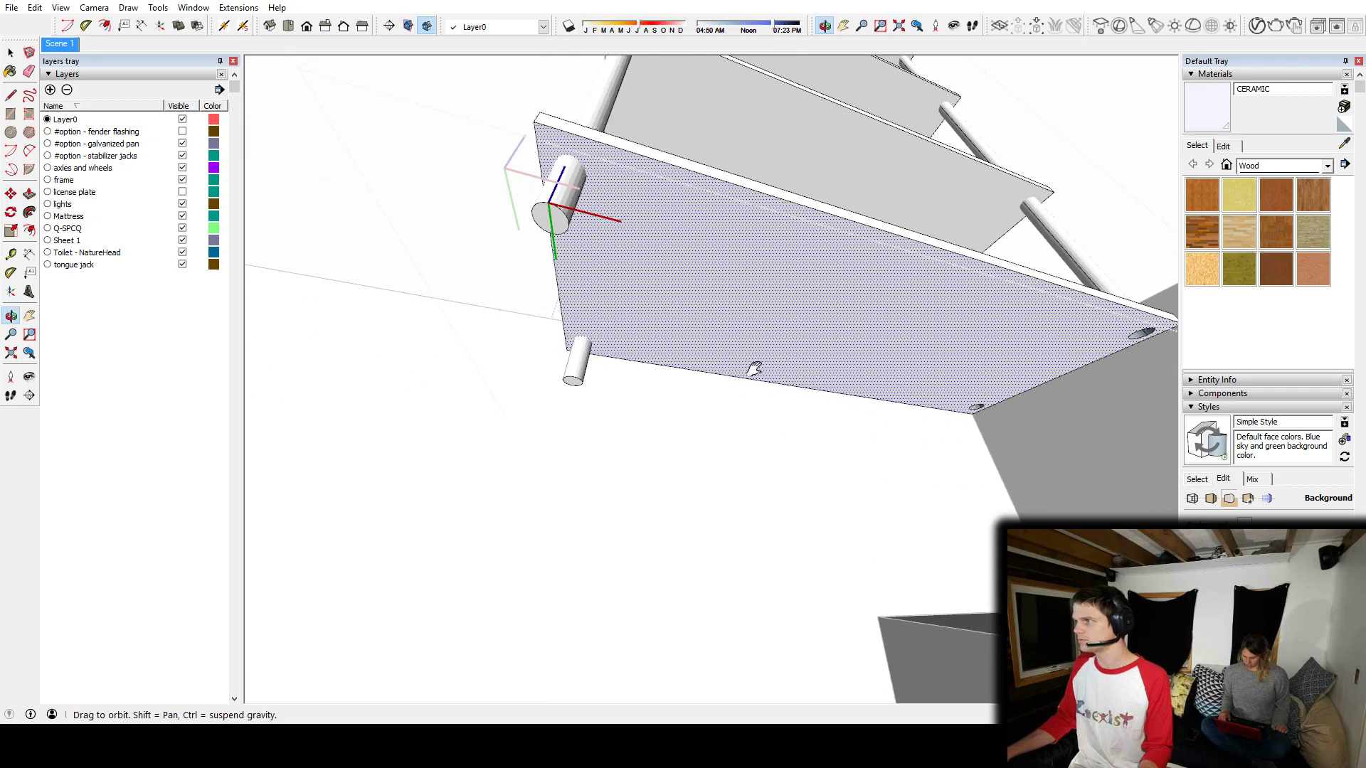
middle_click_drag(915, 308, 706, 313)
left_click_drag(673, 331, 762, 313)
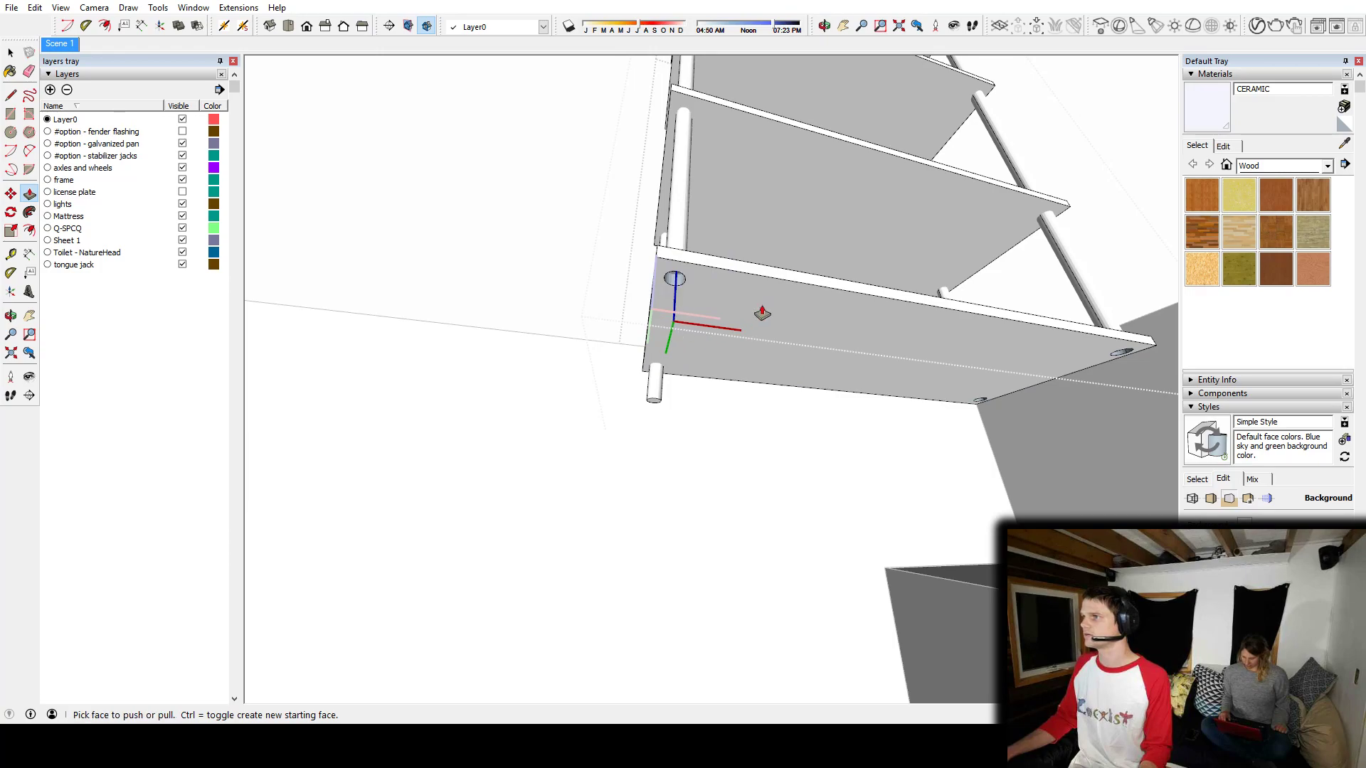
left_click(661, 408)
left_click(652, 408)
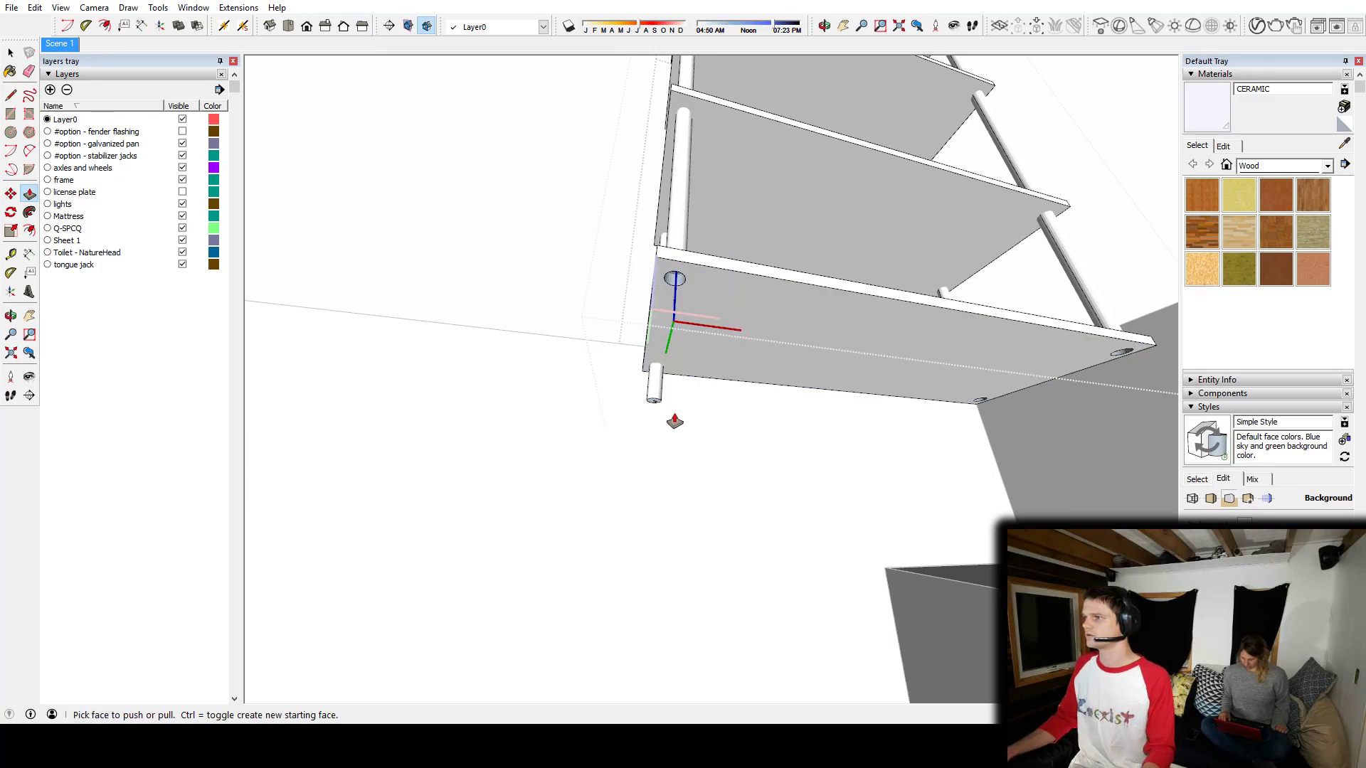
middle_click_drag(765, 332, 965, 386)
key("space")
key("Escape")
Step: Scale the shelving unit's length along the wall down to match the width of the fridge
middle_click_drag(1008, 276, 1088, 506)
left_click(830, 480)
key("m")
key("s")
left_click(729, 479)
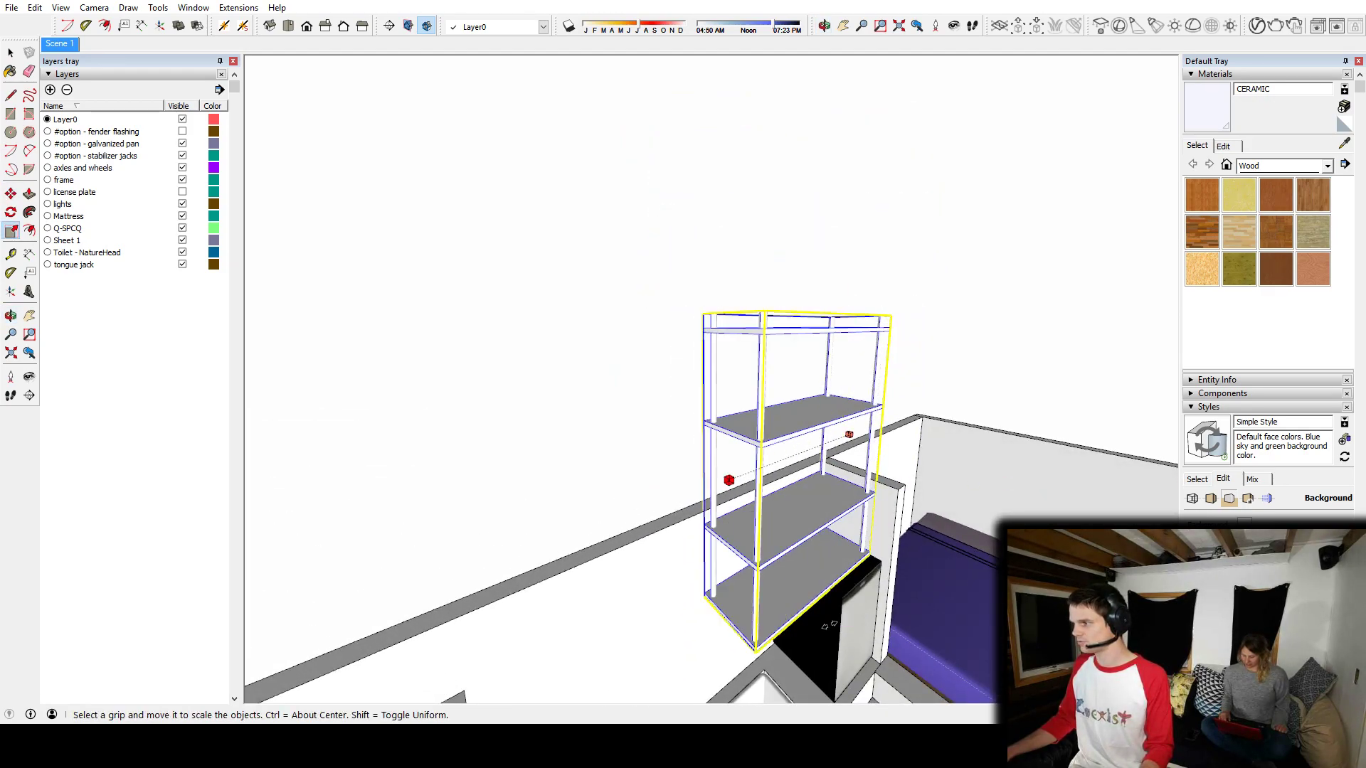
left_click(844, 610)
Step: Scale the shelving unit's height down to slightly above the top of the wall, and deselect it
middle_click_drag(841, 515, 774, 572)
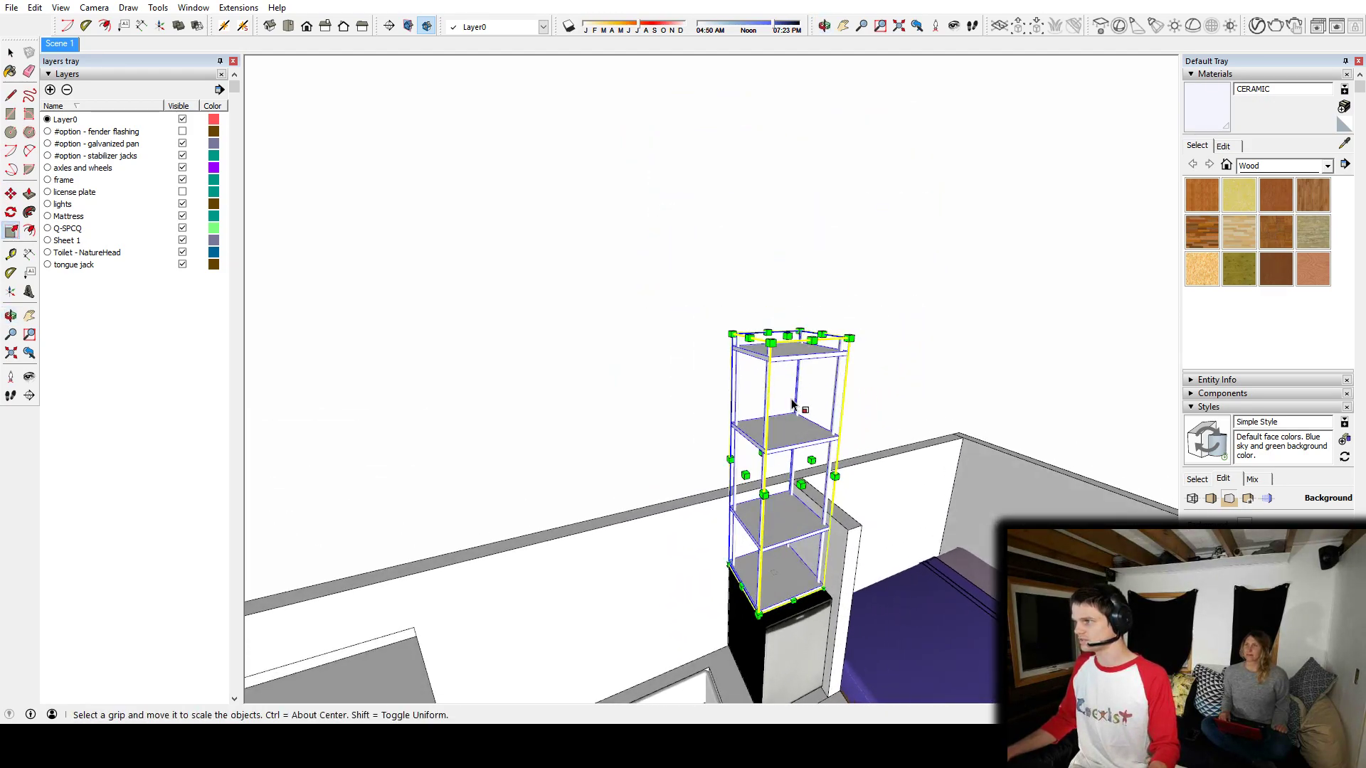
left_click(787, 335)
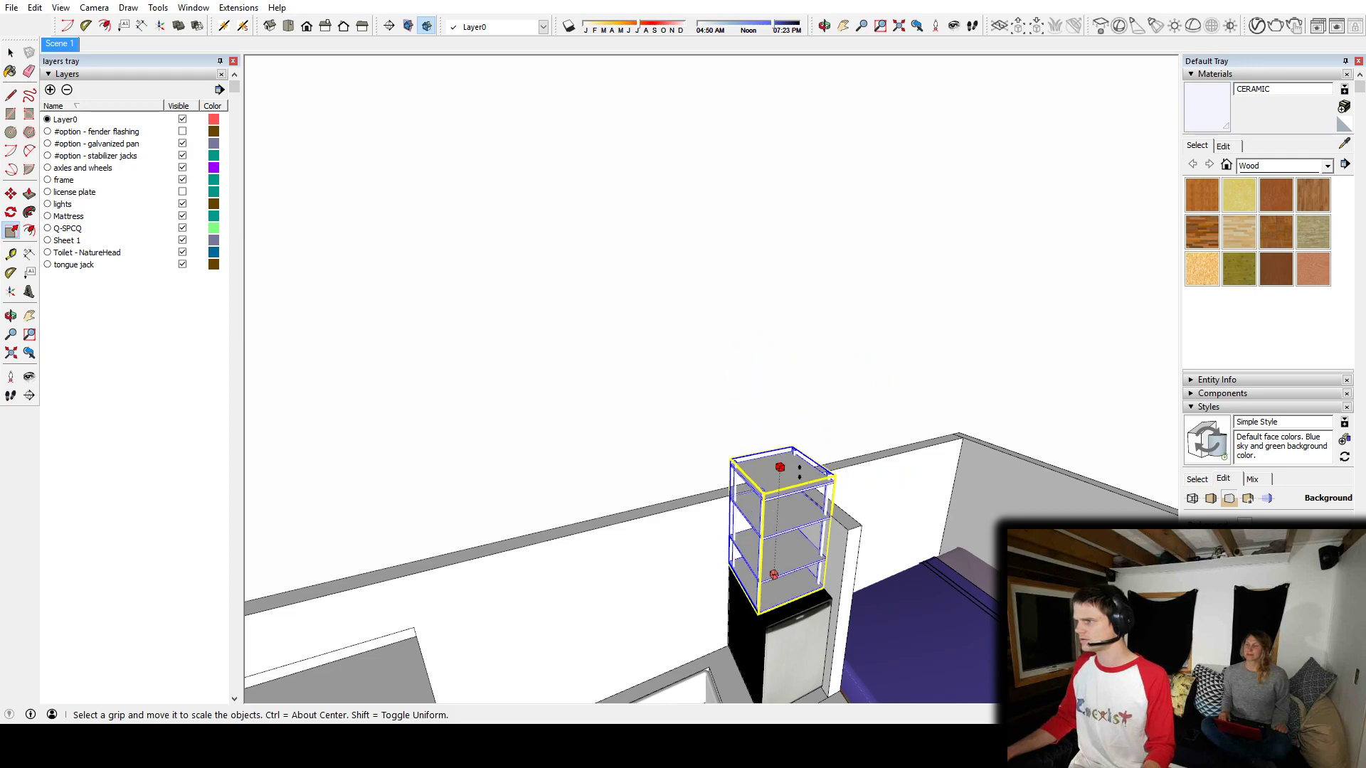
left_click(800, 480)
key("space")
middle_click_drag(771, 572, 701, 535, "shift")
left_click(564, 298)
Step: Copy the shelving unit from on top of the fridge straight across to the opposite side wall, above the long counter
middle_click_drag(669, 405, 846, 412)
middle_click_drag(847, 413, 804, 498, "shift")
middle_click_drag(628, 433, 669, 462, "shift")
left_click(579, 446)
key("m")
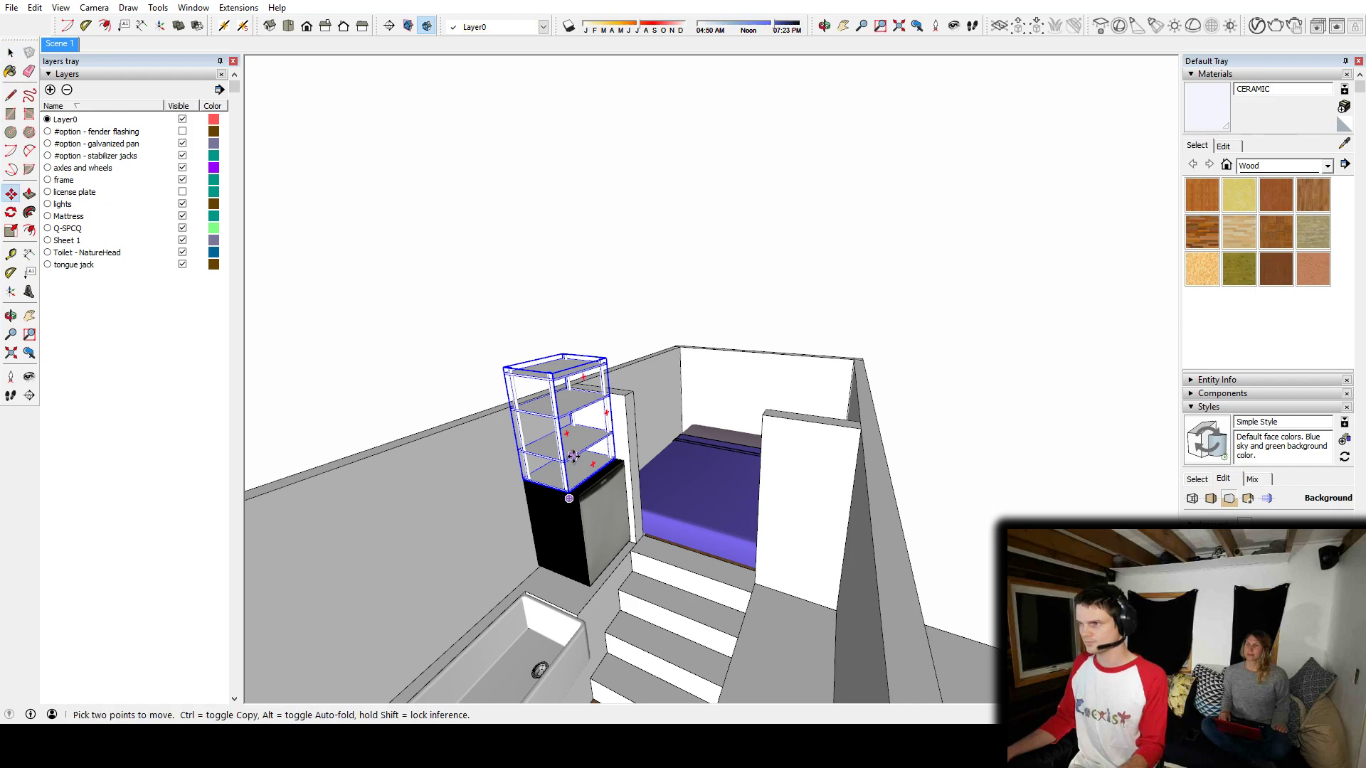
key("ctrl")
left_click(573, 456)
middle_click_drag(677, 475, 960, 472)
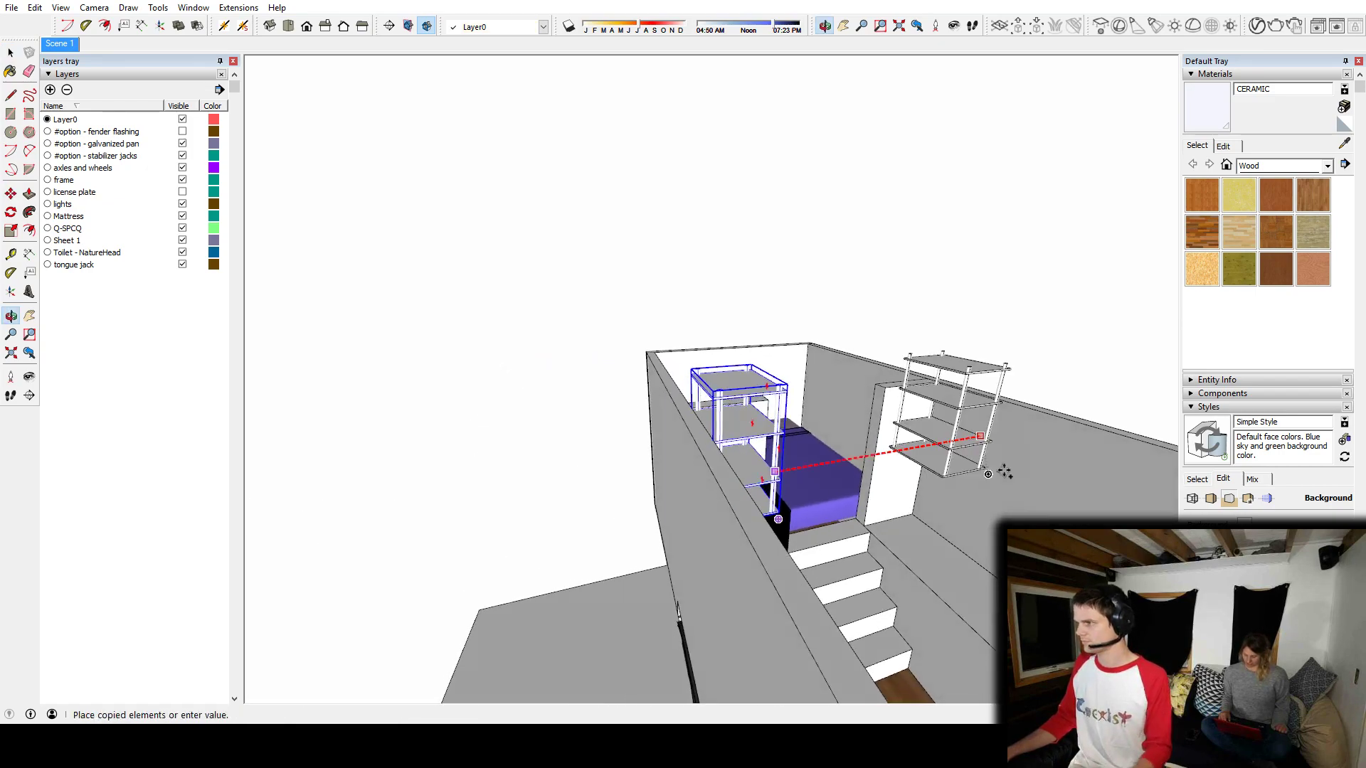
left_click(1002, 473)
Step: Open the copied shelving unit for editing and push the protruding leg tops down flush with the top shelf
middle_click_drag(1064, 476, 861, 475)
scroll(859, 475, "up", 3)
middle_click_drag(834, 296, 882, 501)
scroll(769, 452, "up", 3)
key("space")
double_click(758, 496)
key("p")
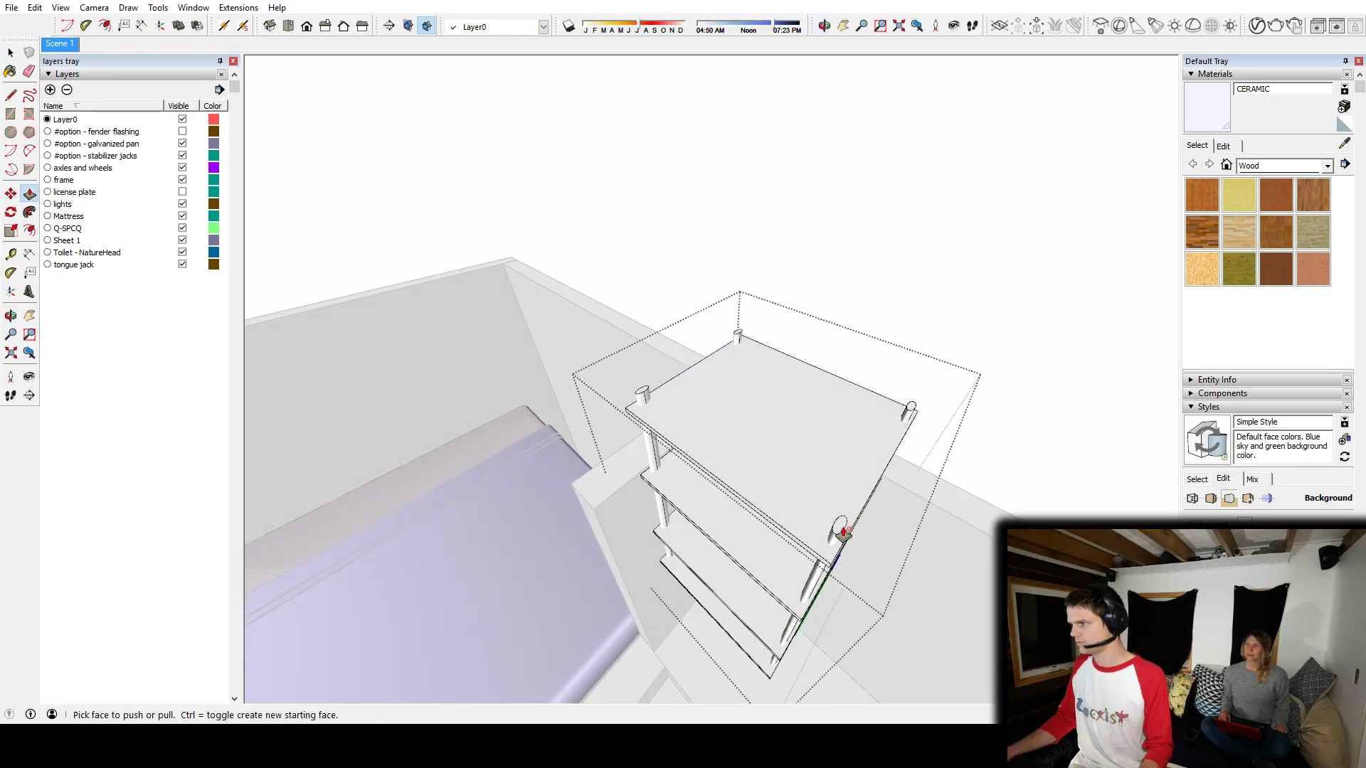
key("space")
key("p")
left_click(812, 490)
left_click(812, 489)
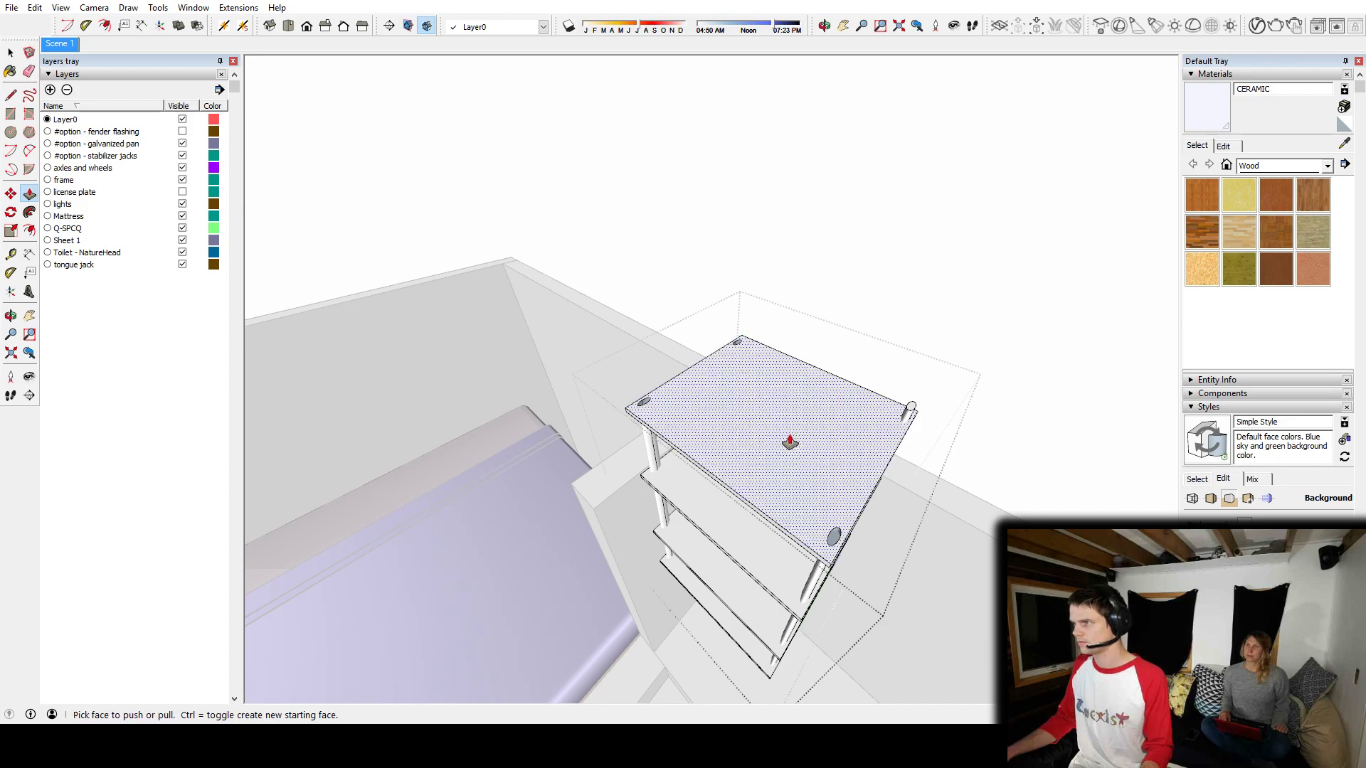
Step: Push the last leg top flush with the top shelf and leave the shelving's editing mode
middle_click_drag(787, 451, 609, 367)
scroll(732, 405, "up", 4)
left_click(736, 406)
left_click(665, 444)
key("space")
scroll(663, 441, "down", 4)
key("Escape")
Step: Move the copied shelving unit onto the countertop, into the corner between the partition and the side wall
scroll(613, 416, "down", 3)
middle_click_drag(662, 559, 680, 425)
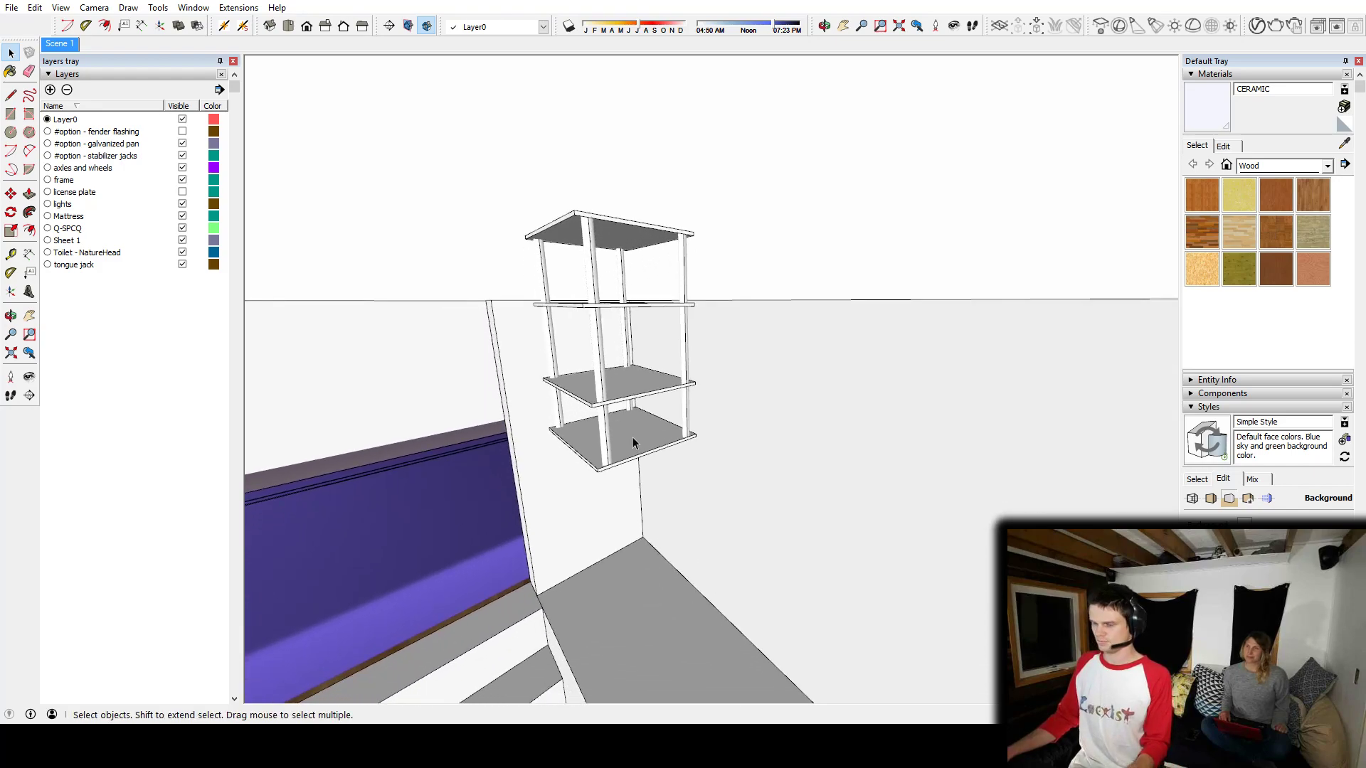
left_click(634, 442)
key("m")
middle_click_drag(640, 469, 775, 625)
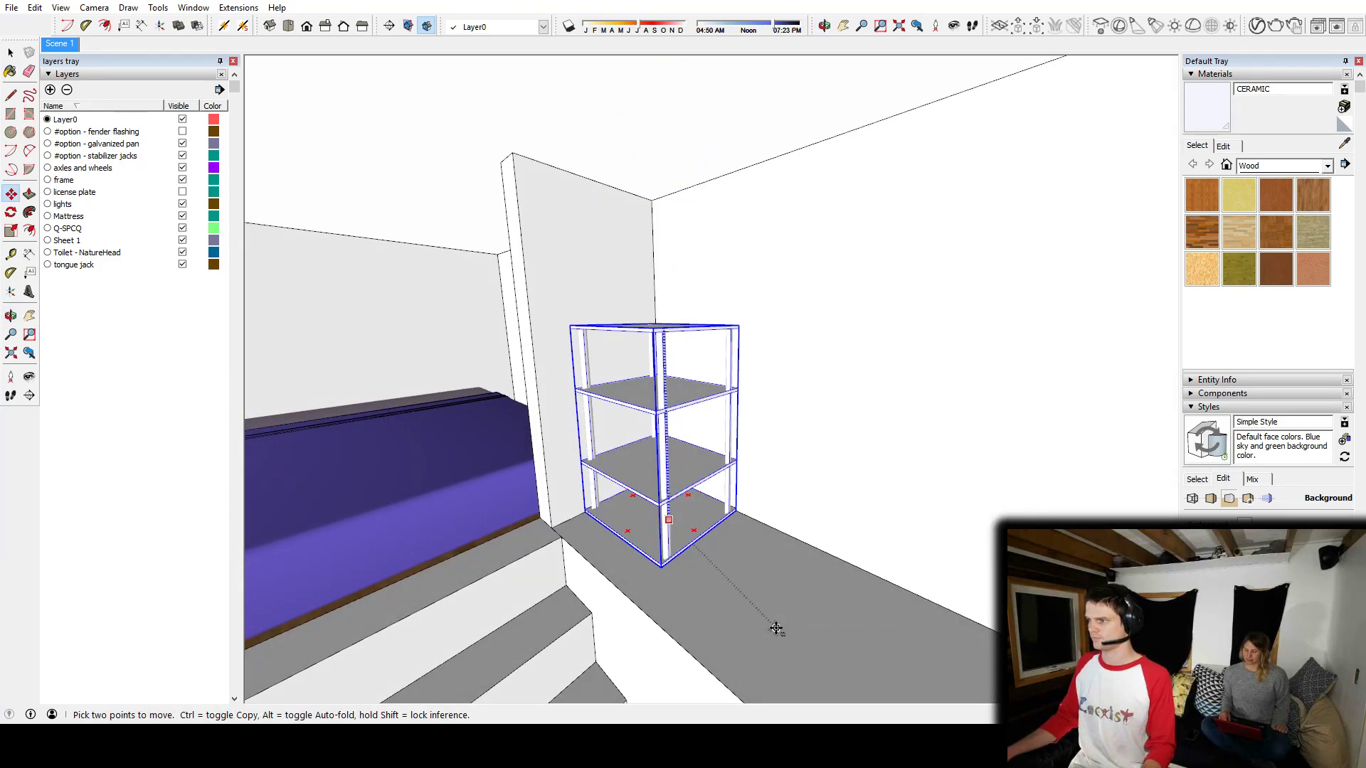
Step: Copy the counter shelving unit vertically and stack the copy directly on top of it, then deselect it
key("ctrl")
left_click(682, 533)
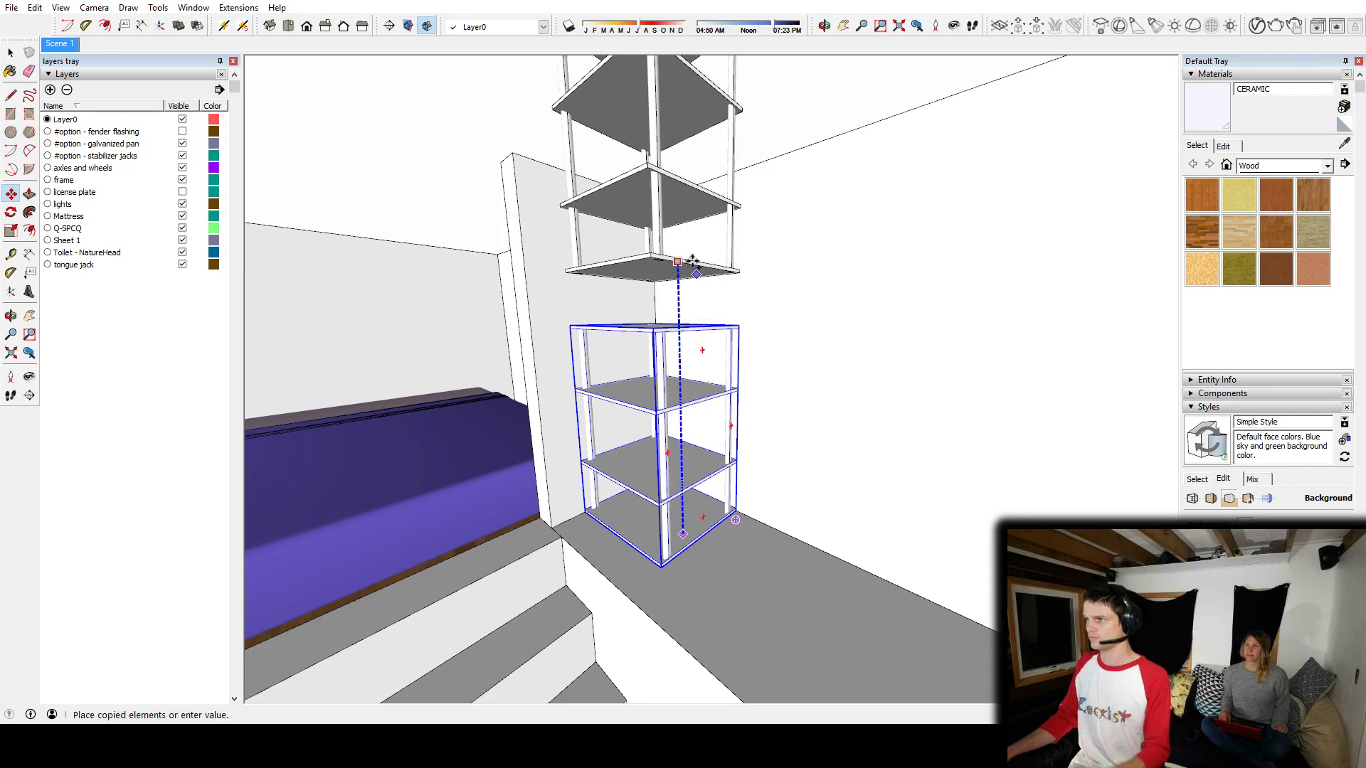
left_click(662, 254)
left_click(663, 254)
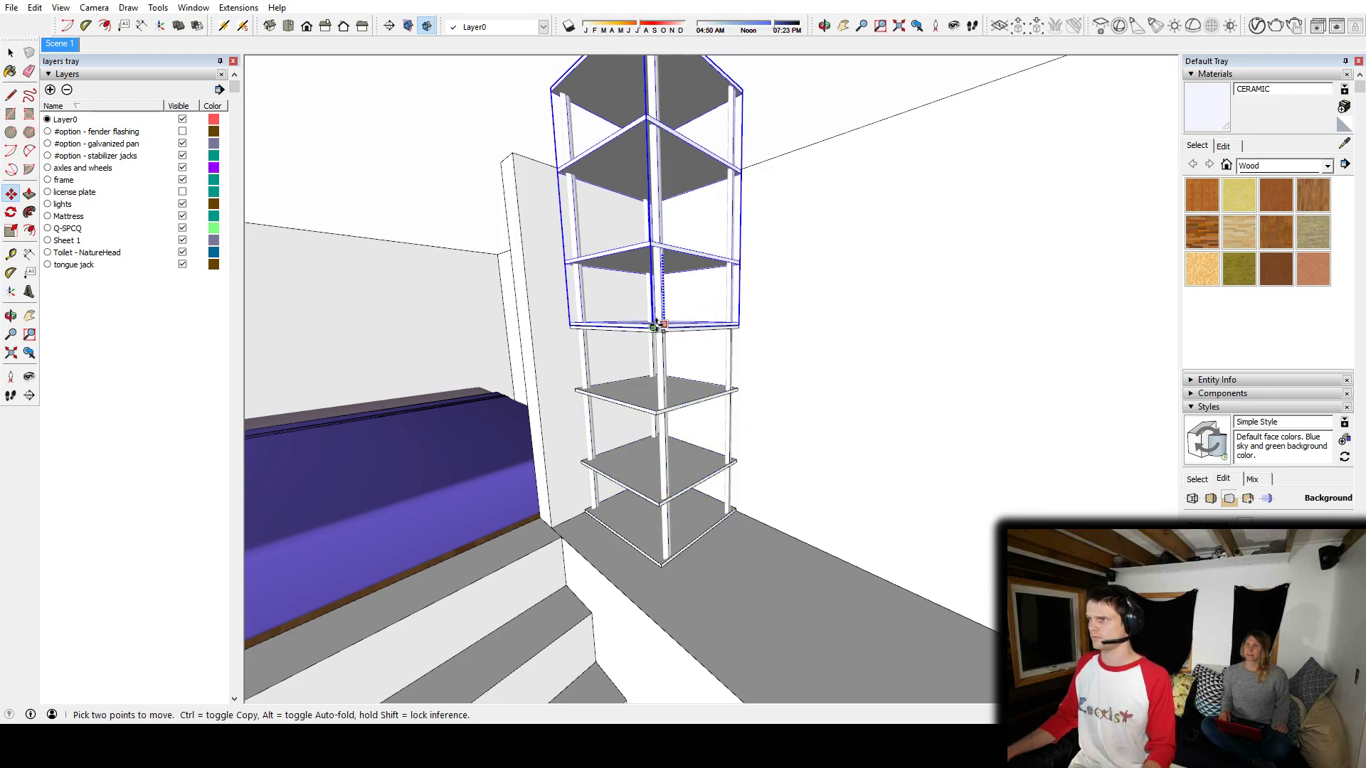
left_click(655, 325)
key("space")
middle_click_drag(723, 225, 724, 378)
left_click(809, 284)
scroll(720, 471, "down", 4)
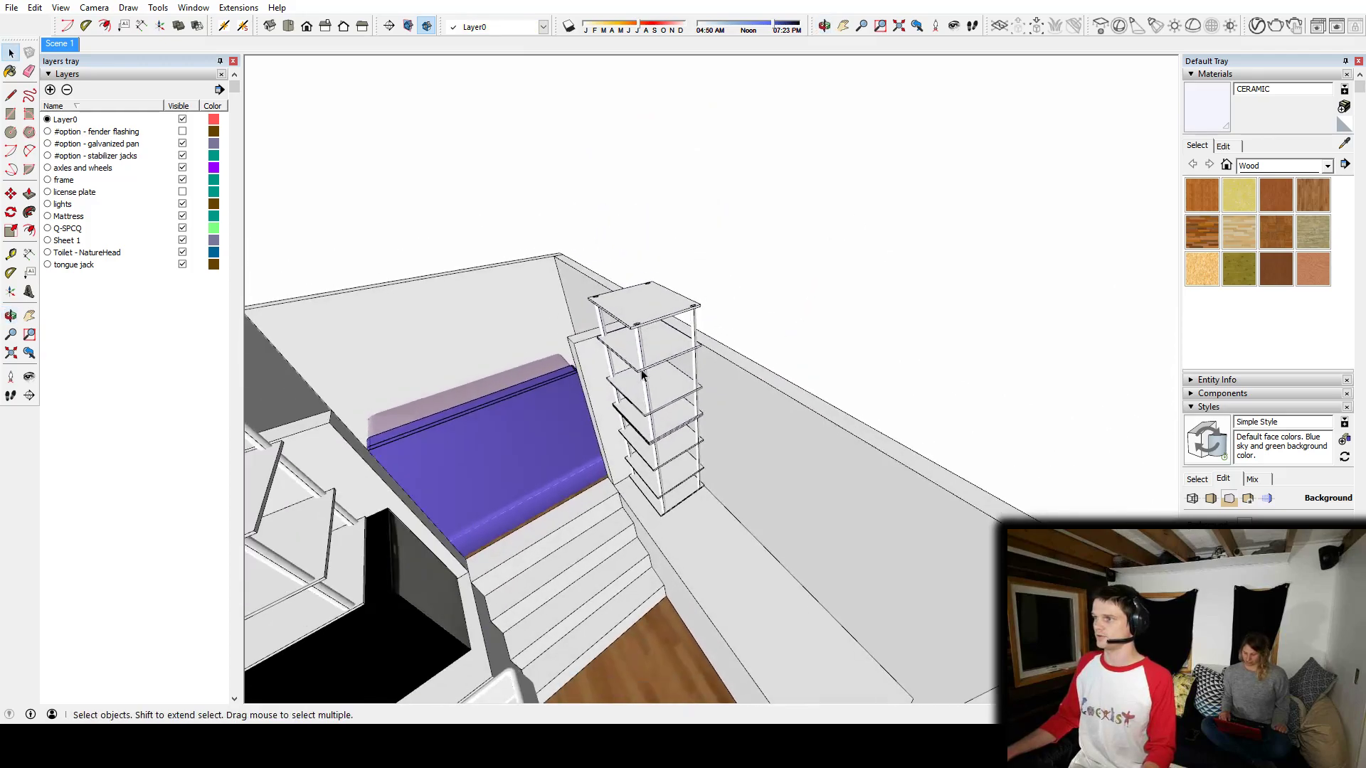
Step: Examine the kitchen layout from several angles, ending at the free counter space beside the stacked shelves
middle_click_drag(720, 470, 769, 438)
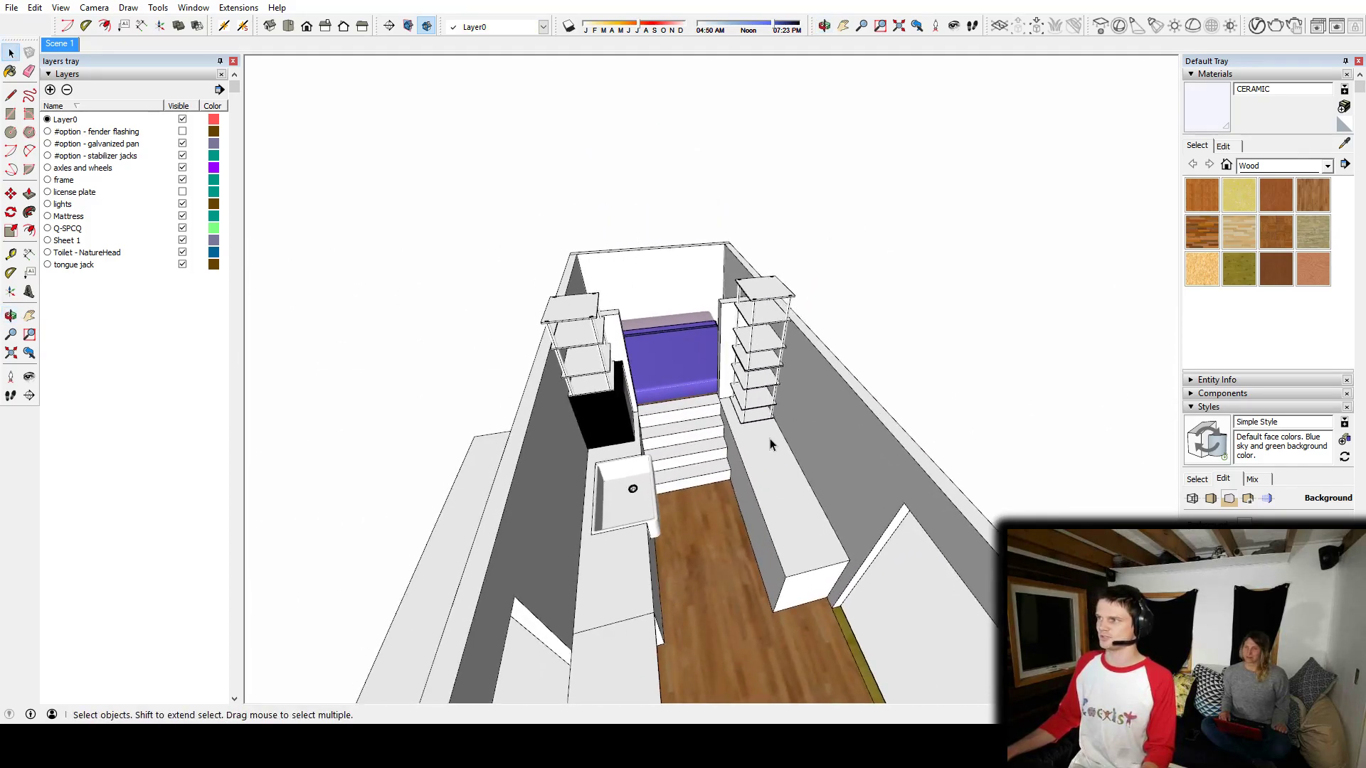
middle_click_drag(590, 459, 576, 433)
scroll(679, 435, "up", 5)
middle_click_drag(680, 436, 727, 578)
middle_click_drag(485, 410, 666, 456)
scroll(665, 455, "up", 6)
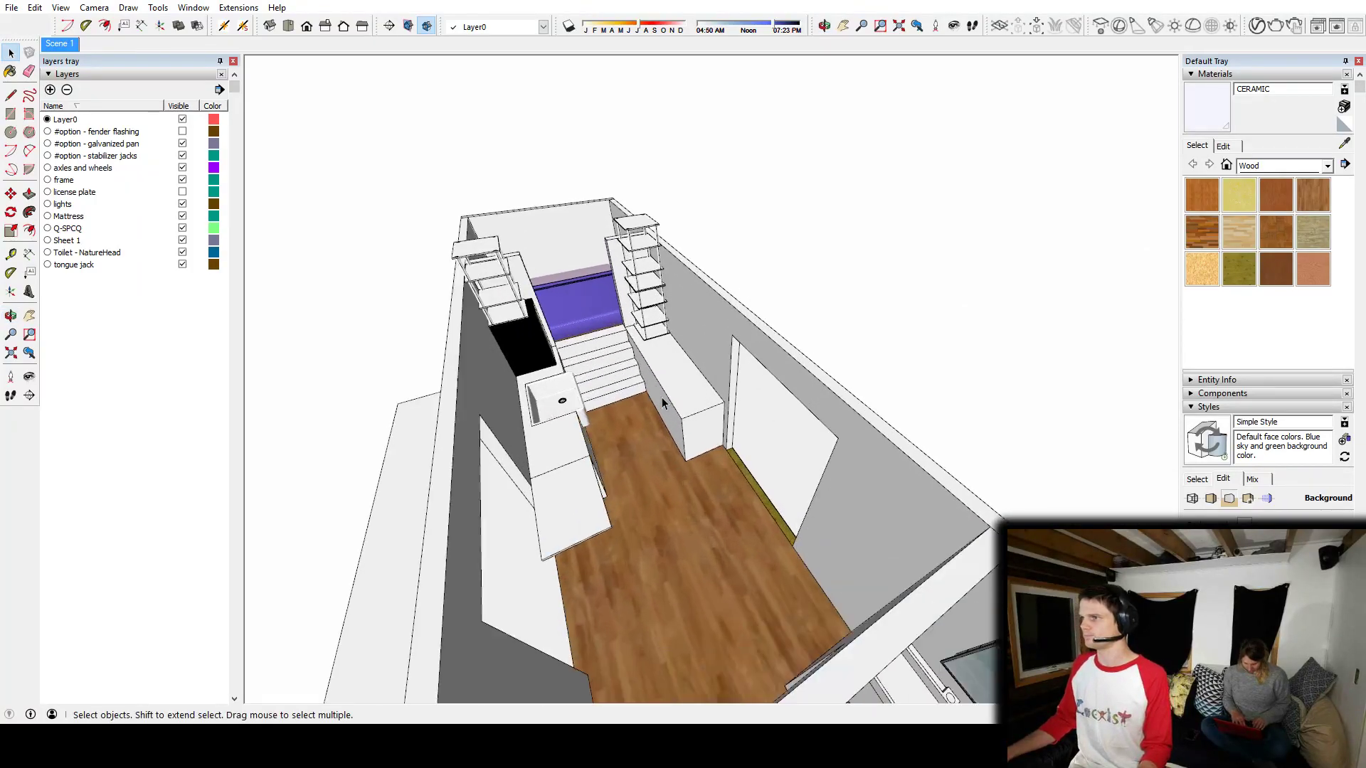
middle_click_drag(683, 320, 741, 390)
scroll(782, 415, "up", 3)
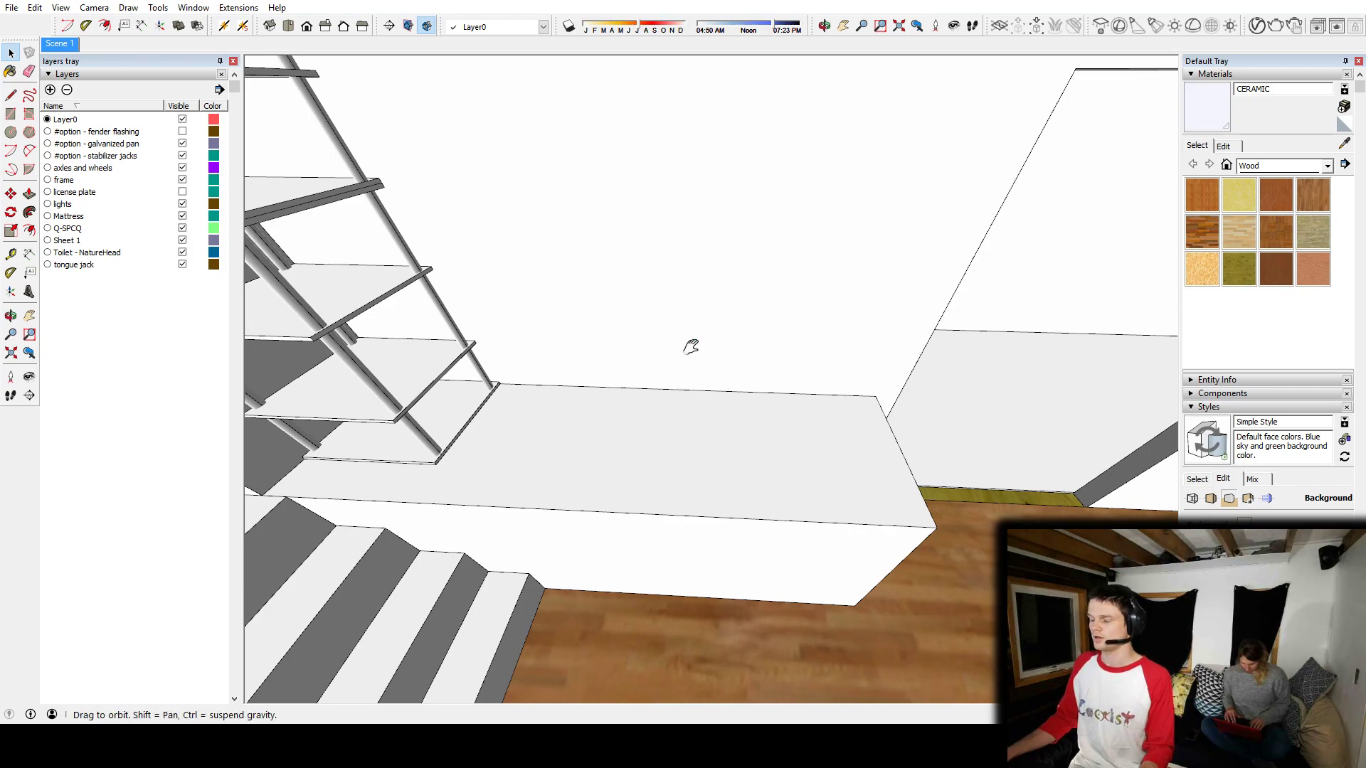
middle_click_drag(692, 348, 695, 370)
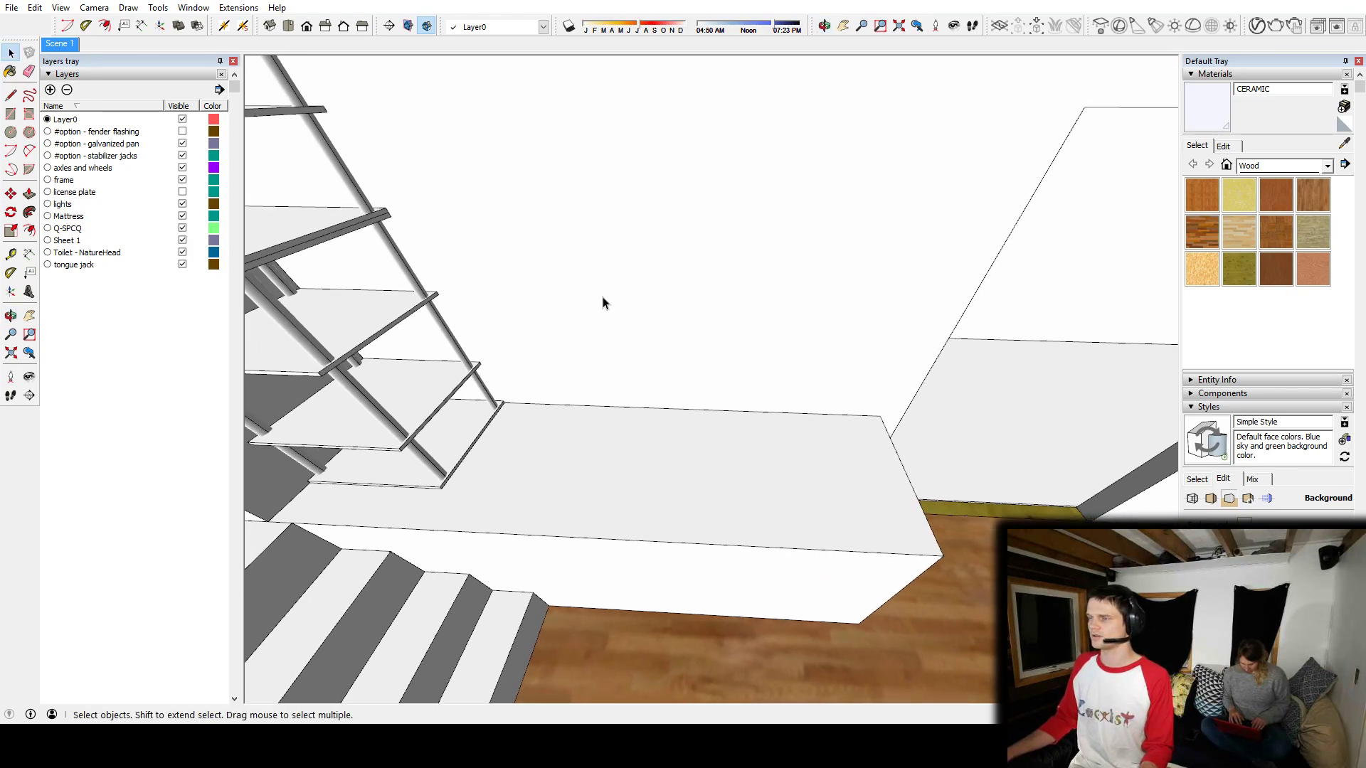
Step: Switch to the 3D Warehouse and search for "cooktop"
key("alt+Tab")
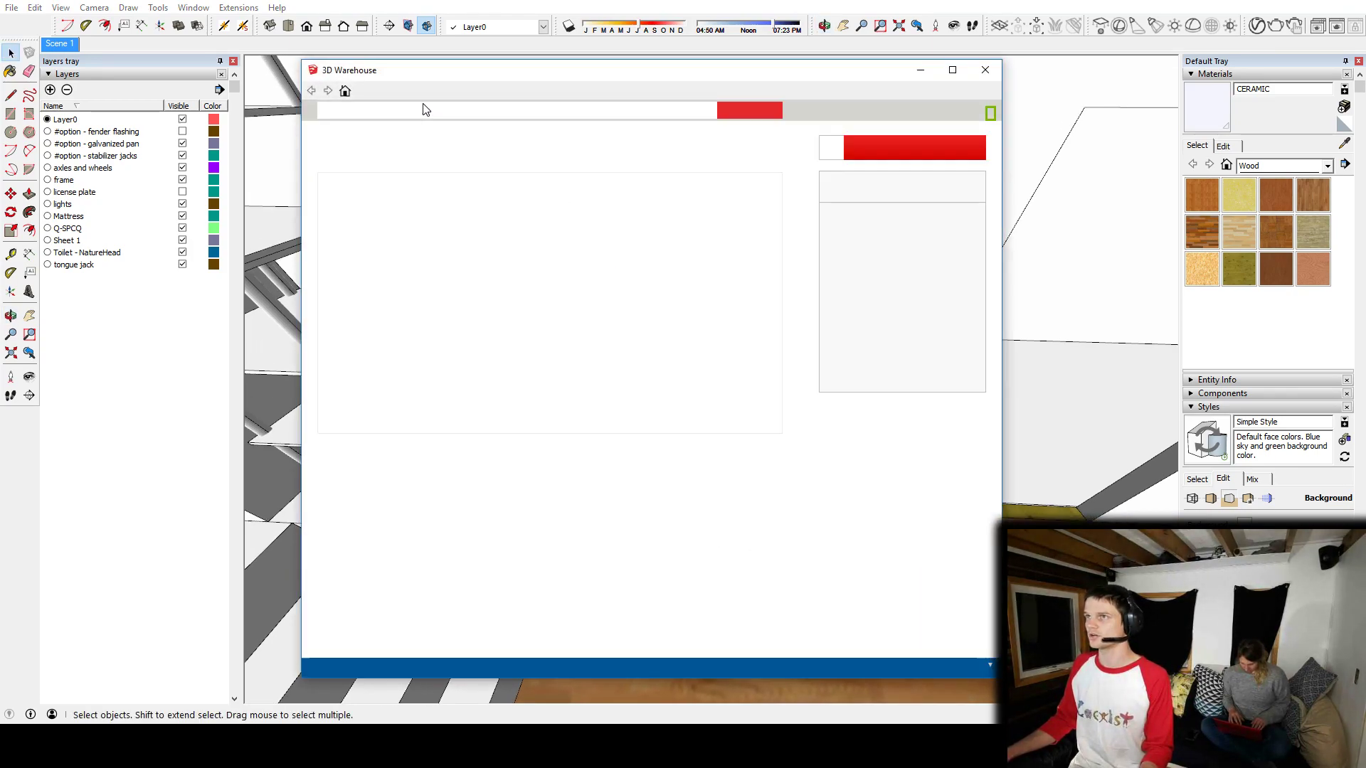
left_click(423, 109)
type("cooktop")
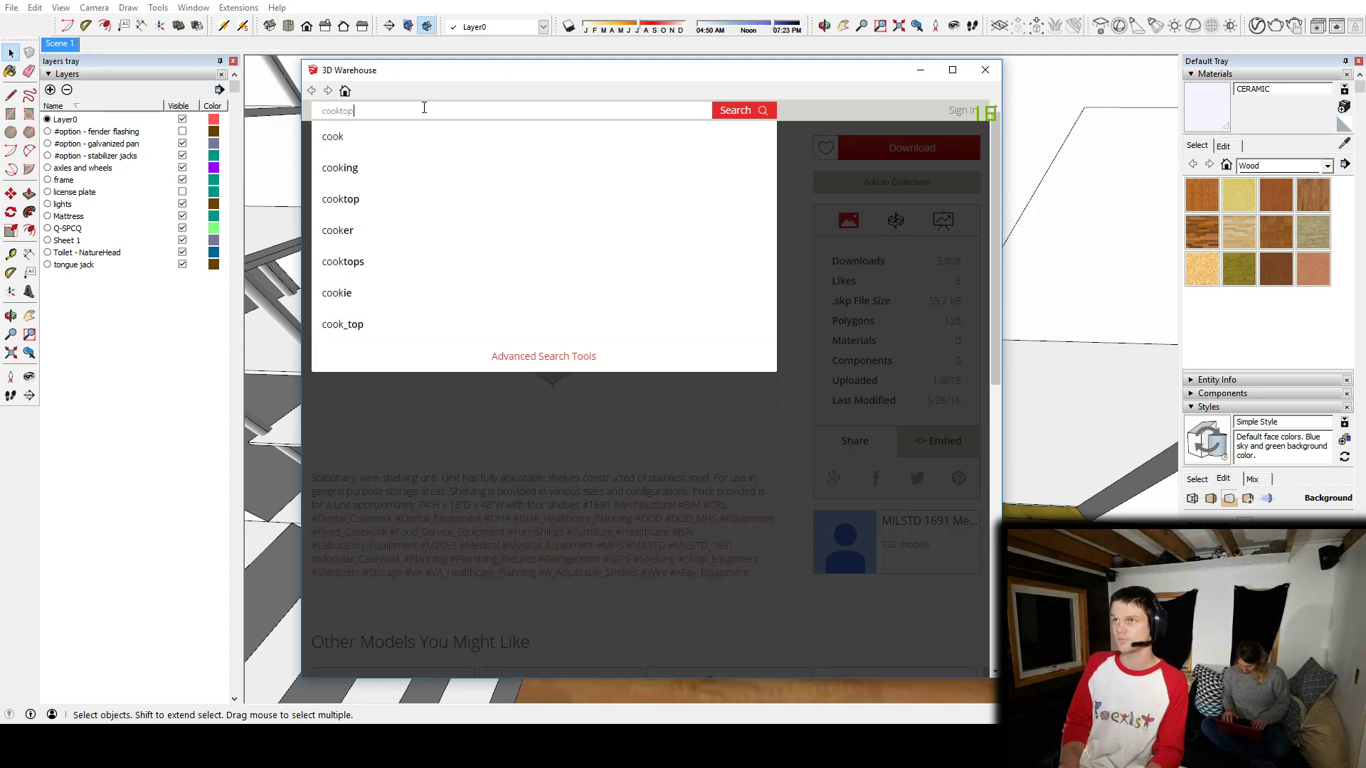
key("Return")
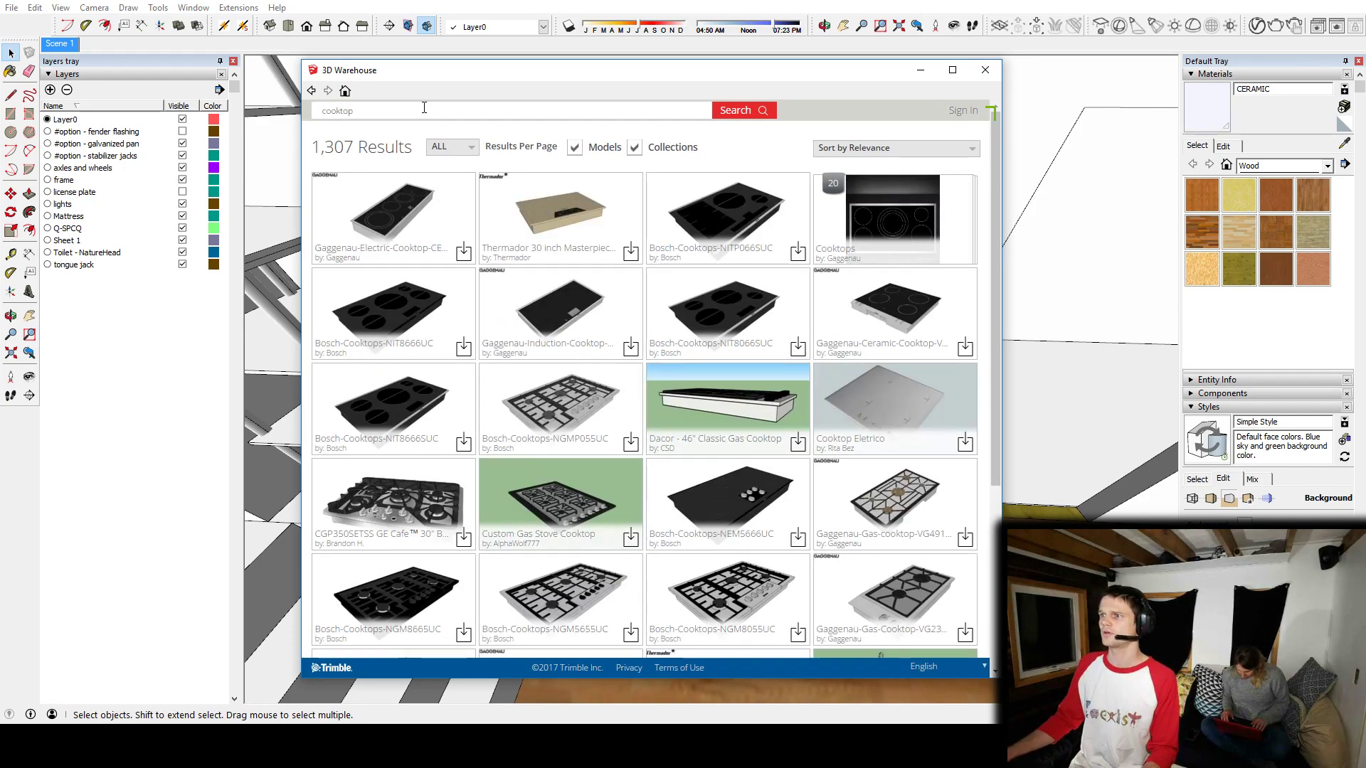
Step: Load the Gaggenau-Gas-Cooktop-VG232214CA model directly into the house and place it on the counter beside the shelves
left_click(914, 599)
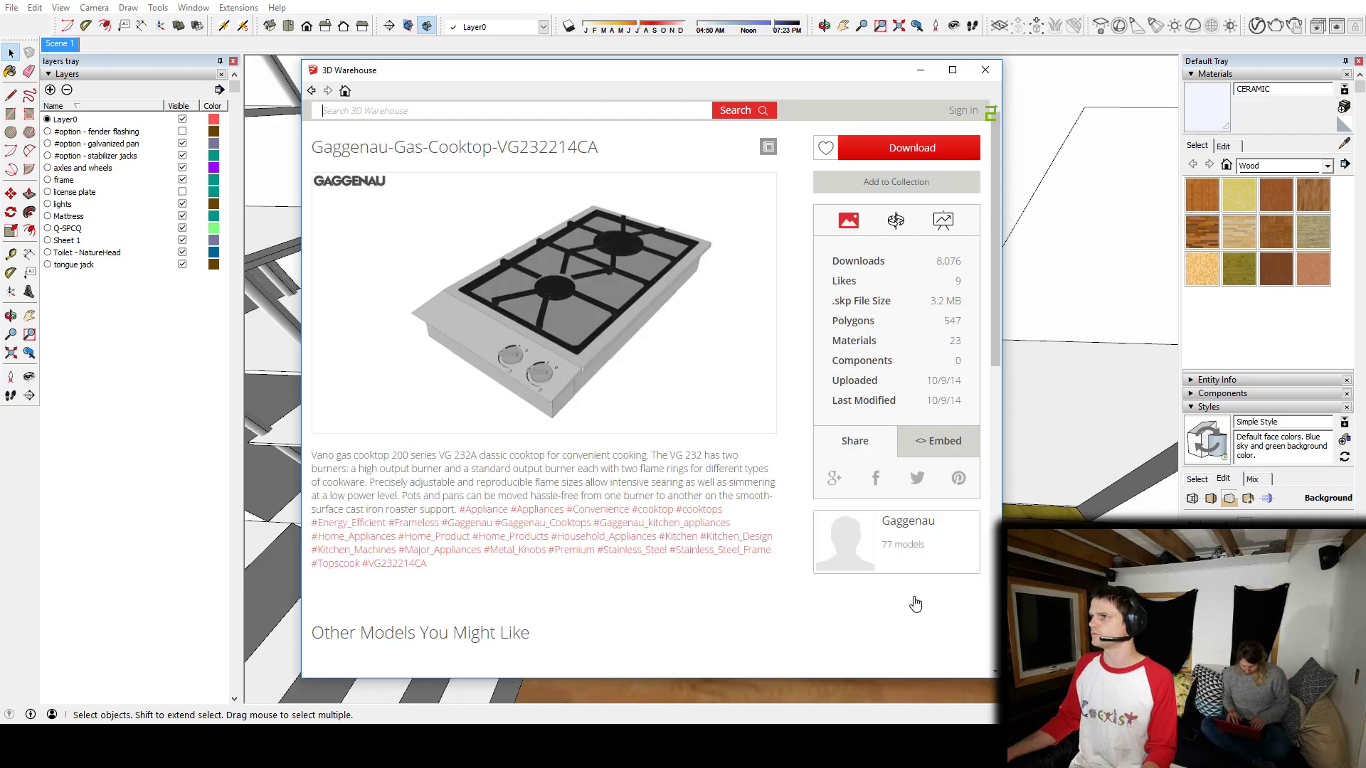
left_click(889, 150)
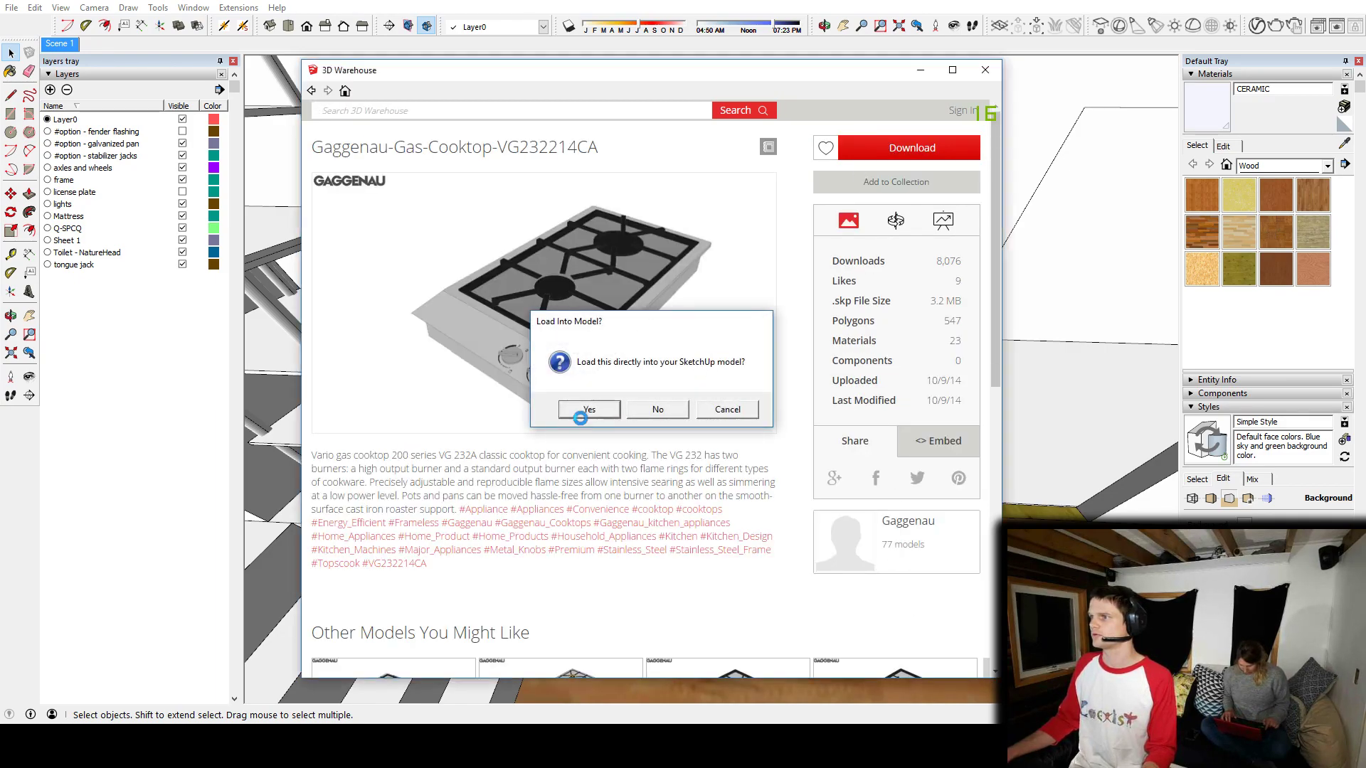
left_click(580, 409)
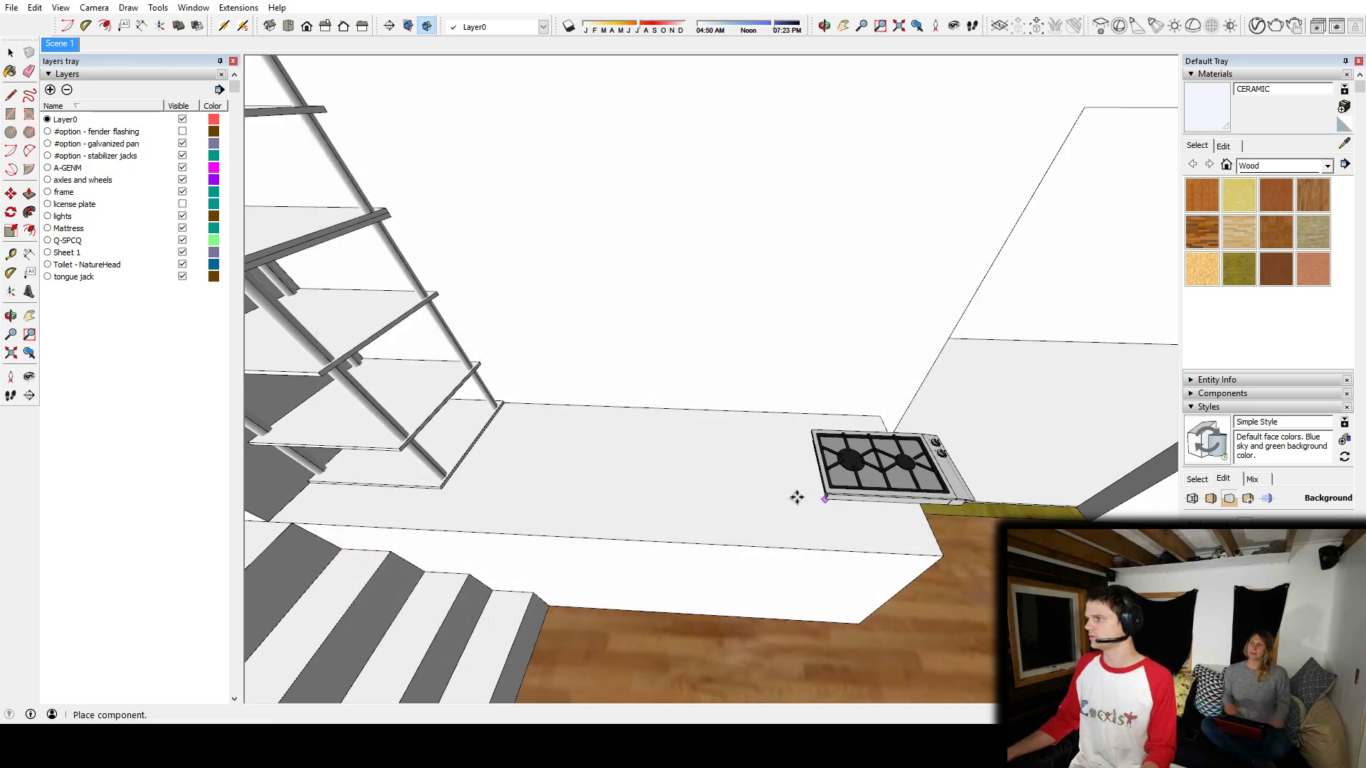
left_click(658, 489)
Step: Rotate the cooktop 90 degrees about its centre on the countertop
scroll(658, 490, "up", 4)
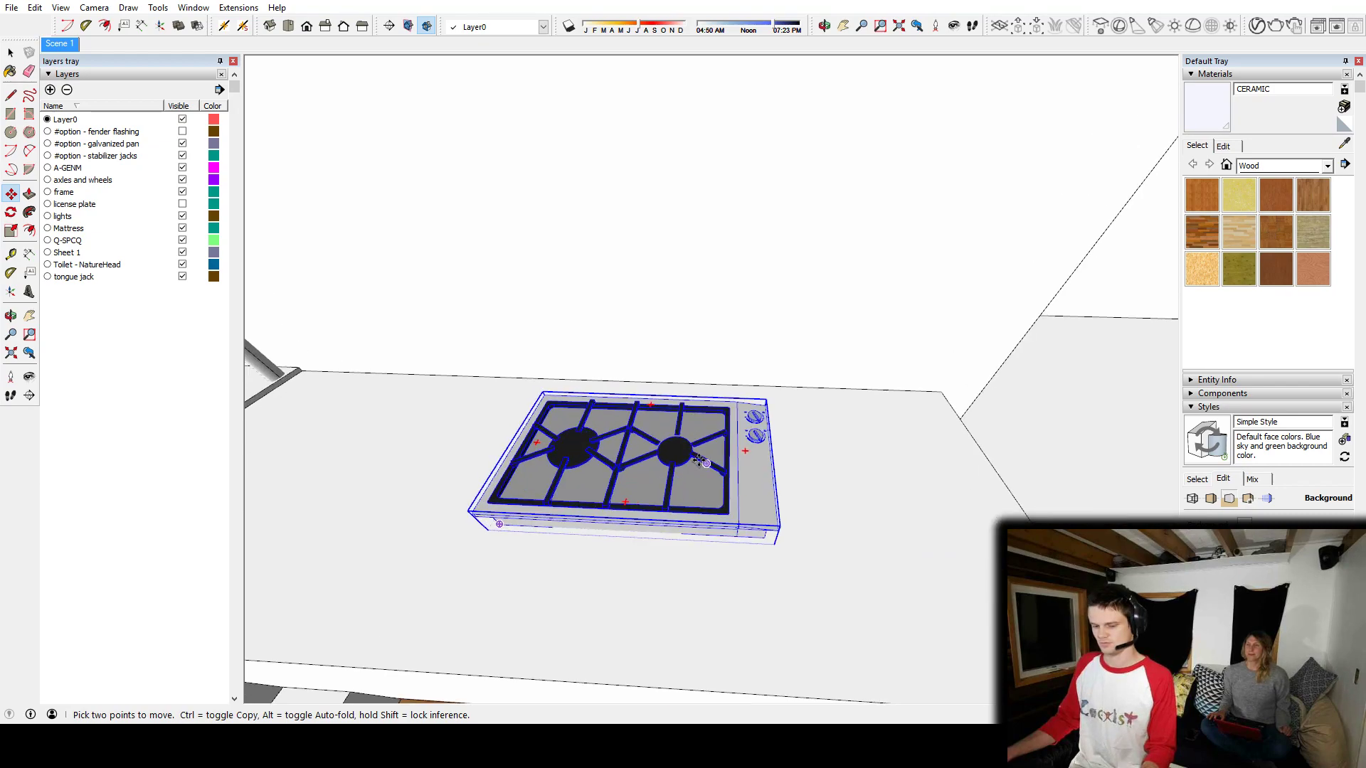
key("q")
left_click(624, 470)
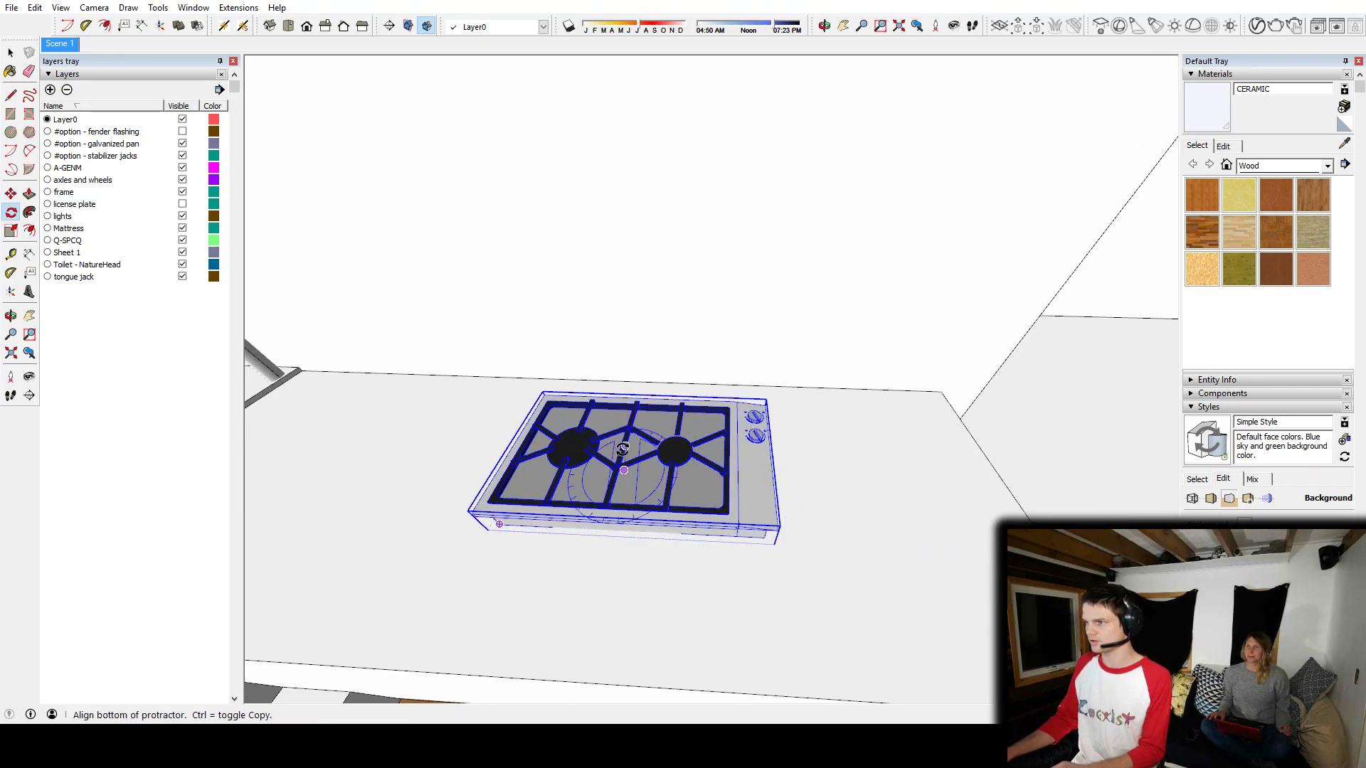
left_click(628, 441)
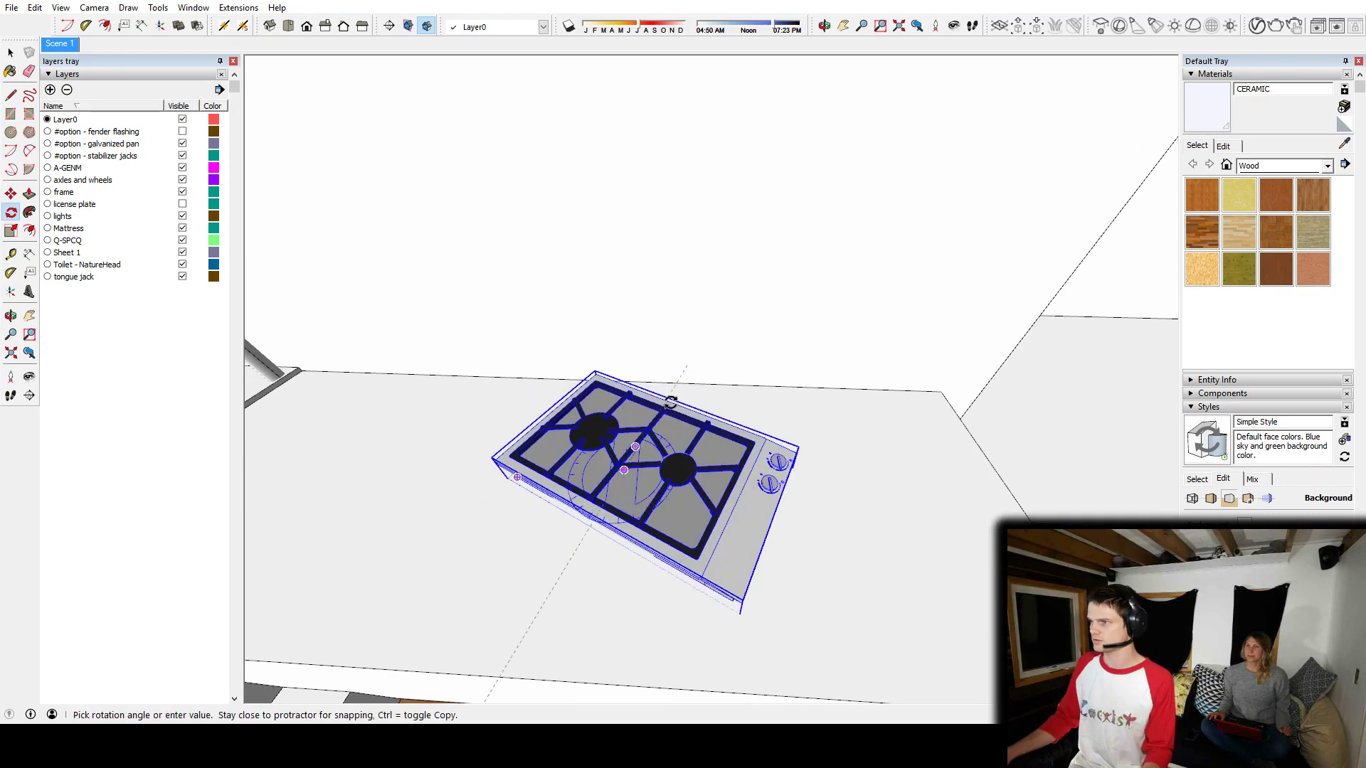
type("90")
key("Return")
Step: Lower the cooktop vertically so that its body sinks into the counter
middle_click_drag(733, 608, 701, 485, "shift")
key("m")
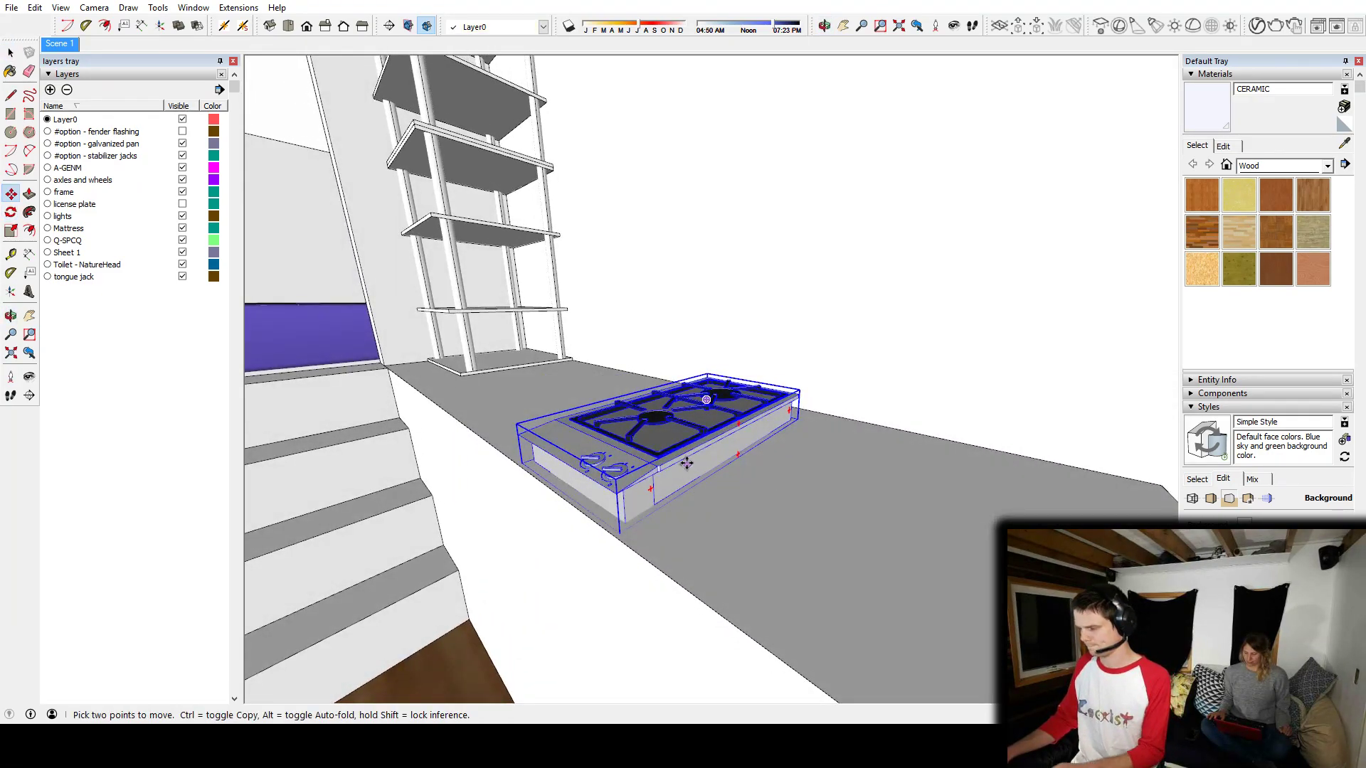
left_click(686, 462)
key("Up")
left_click(778, 532)
left_click(642, 458)
key("Up")
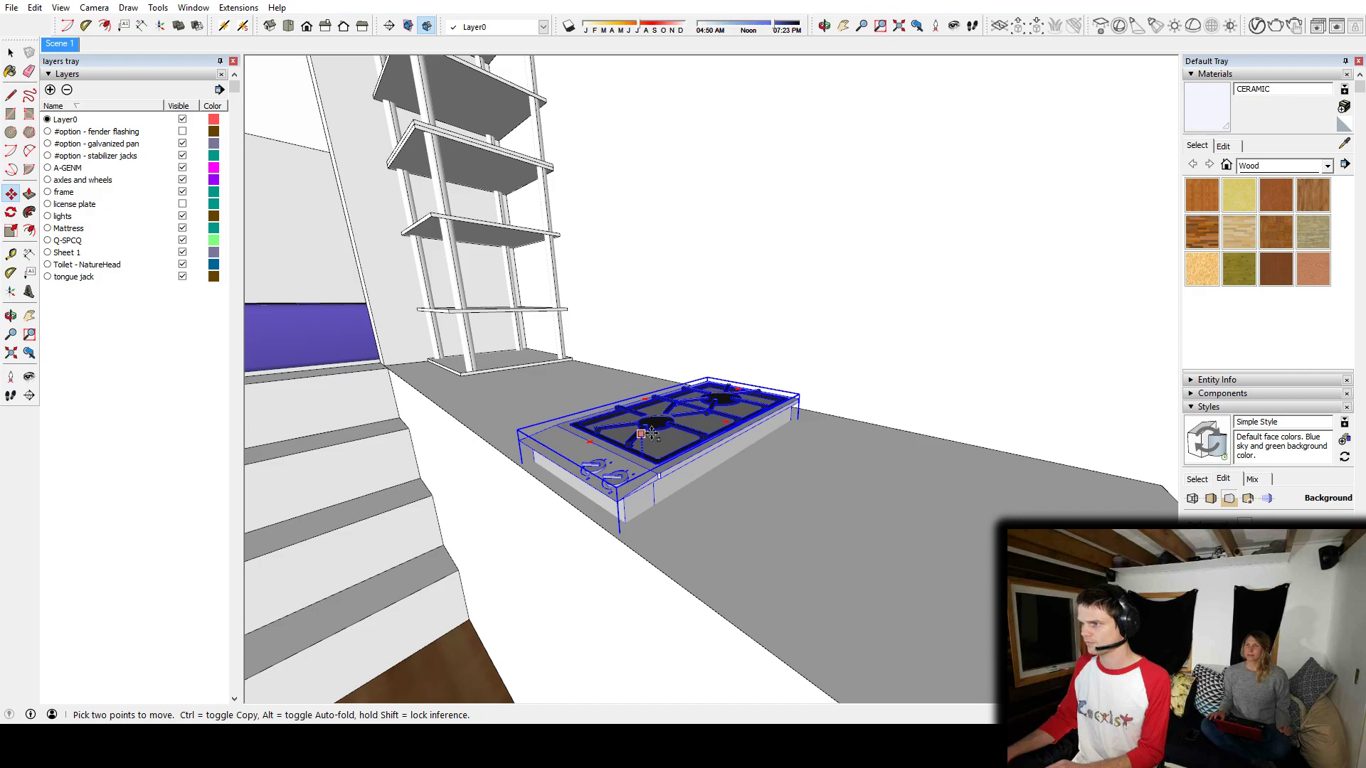
key("Return")
Step: Slide the cooktop along the counter toward the shelves and shift it slightly back toward the side wall
middle_click_drag(609, 405, 782, 561)
scroll(775, 555, "down", 4)
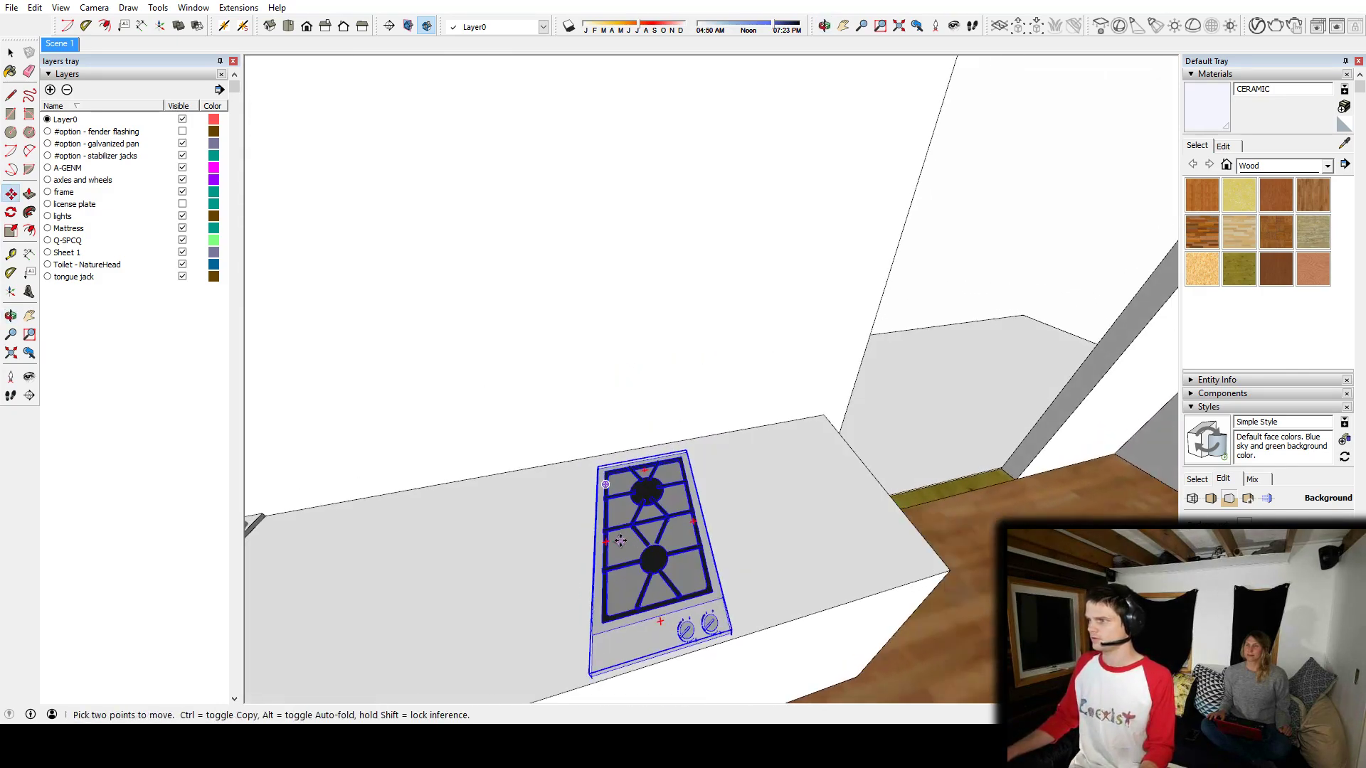
middle_click_drag(781, 508, 768, 442, "shift")
scroll(756, 466, "down", 4)
scroll(746, 455, "up", 3)
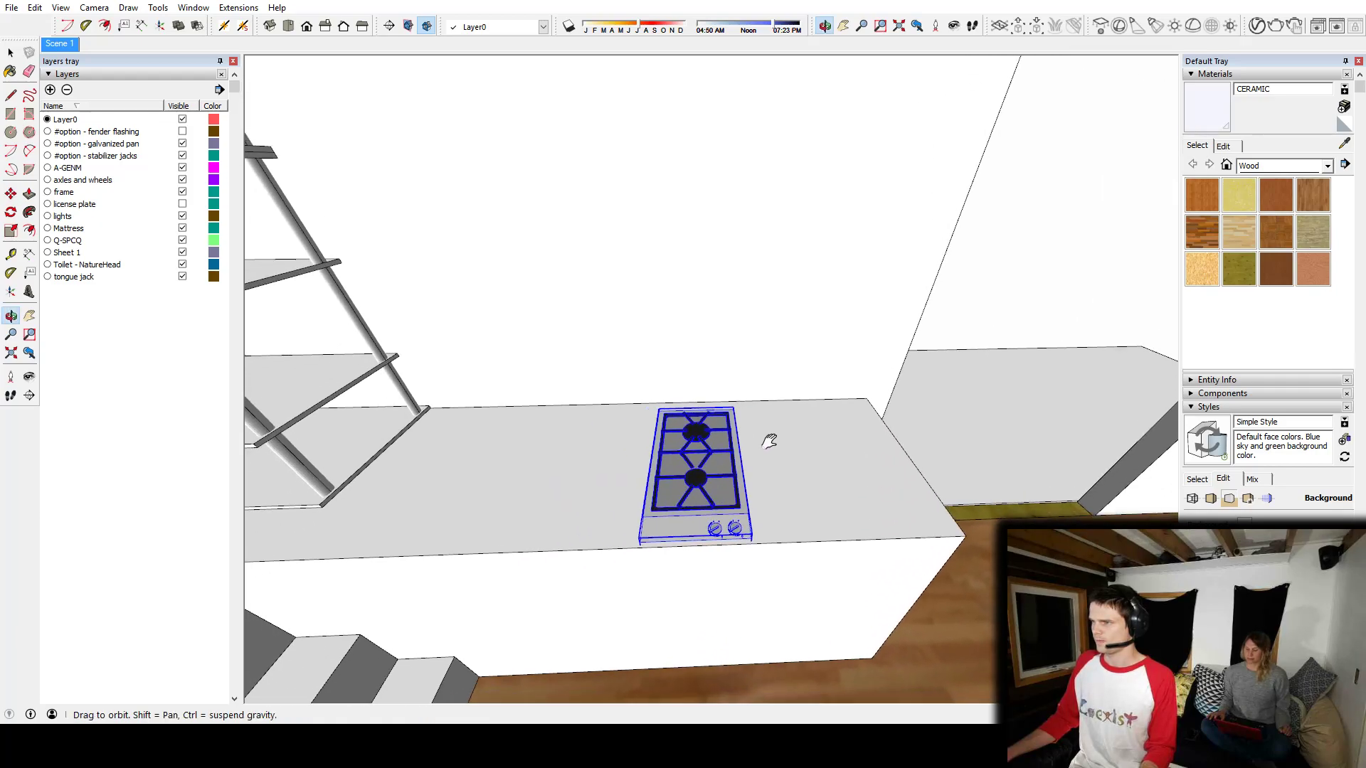
left_click(727, 453)
left_click(665, 455)
middle_click_drag(679, 446, 630, 421)
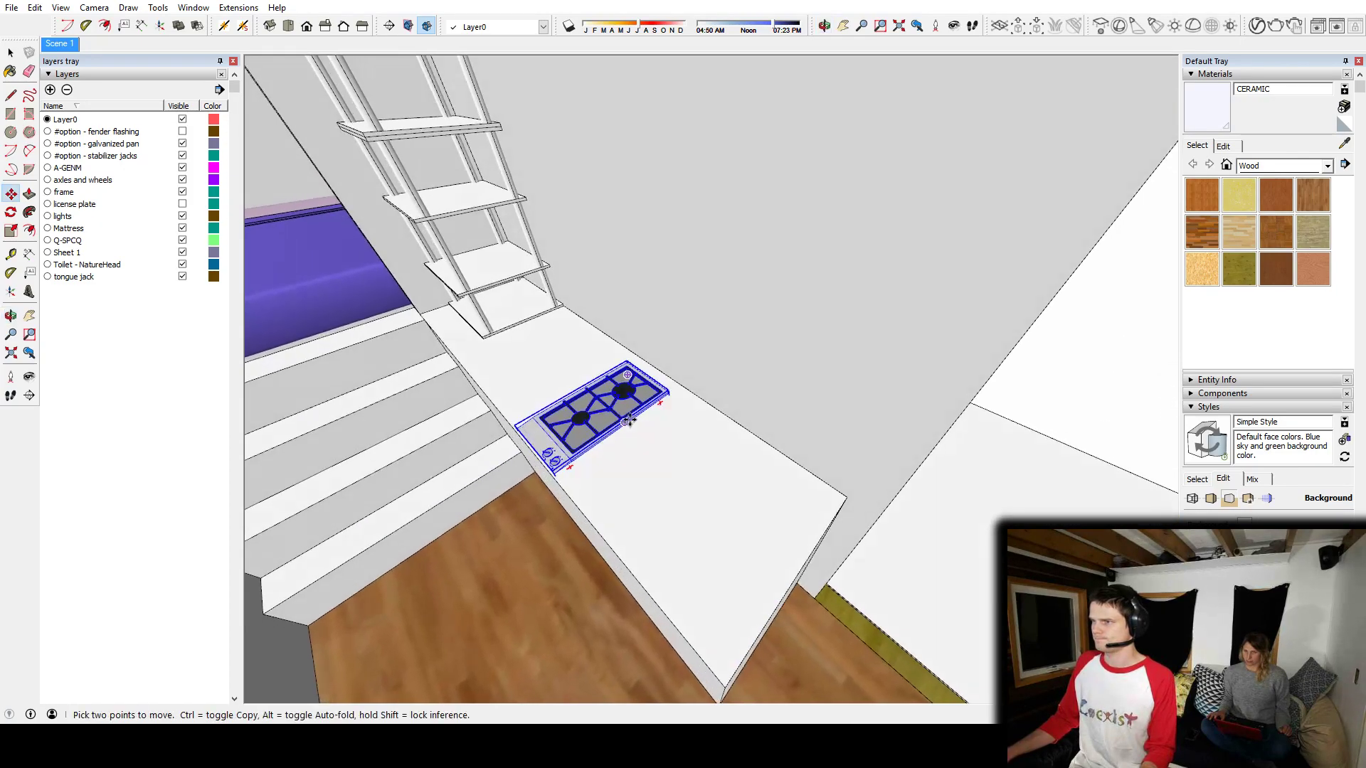
left_click(581, 425)
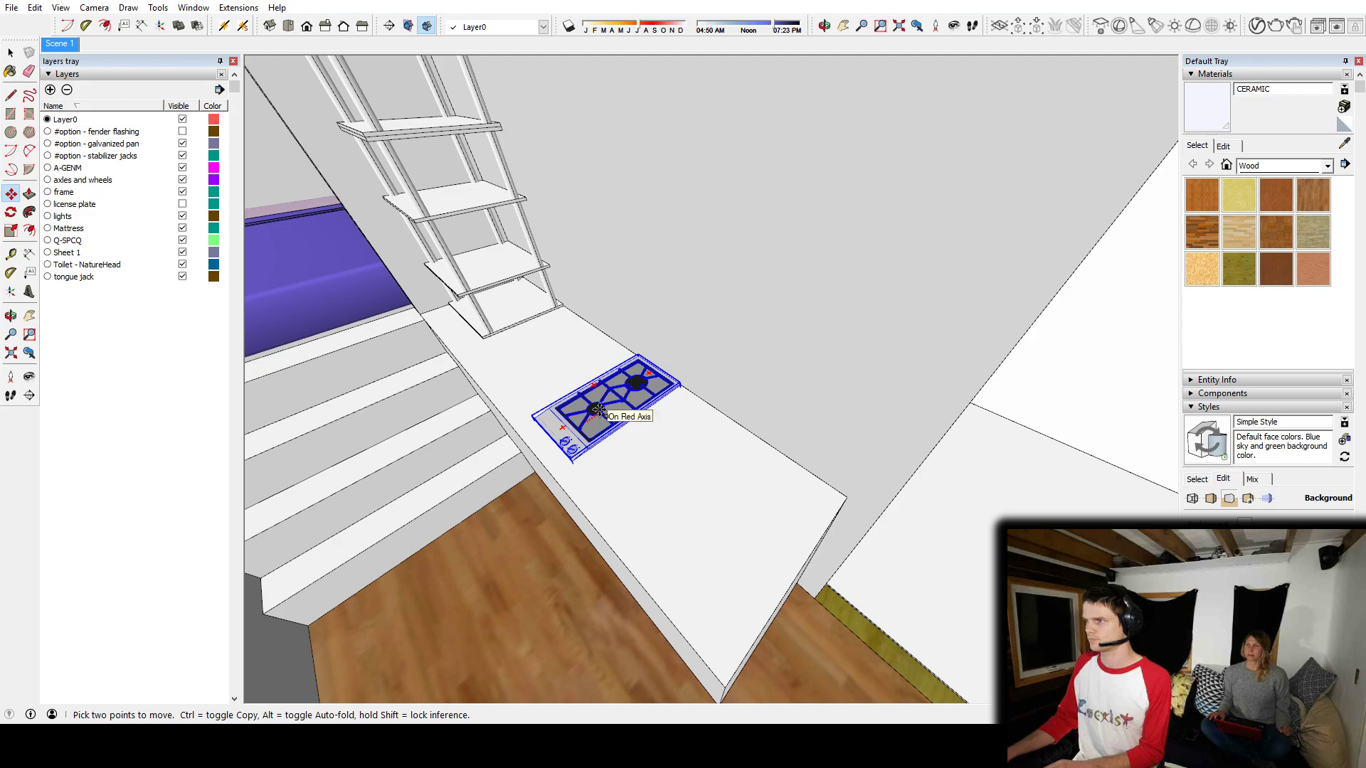
left_click(600, 407)
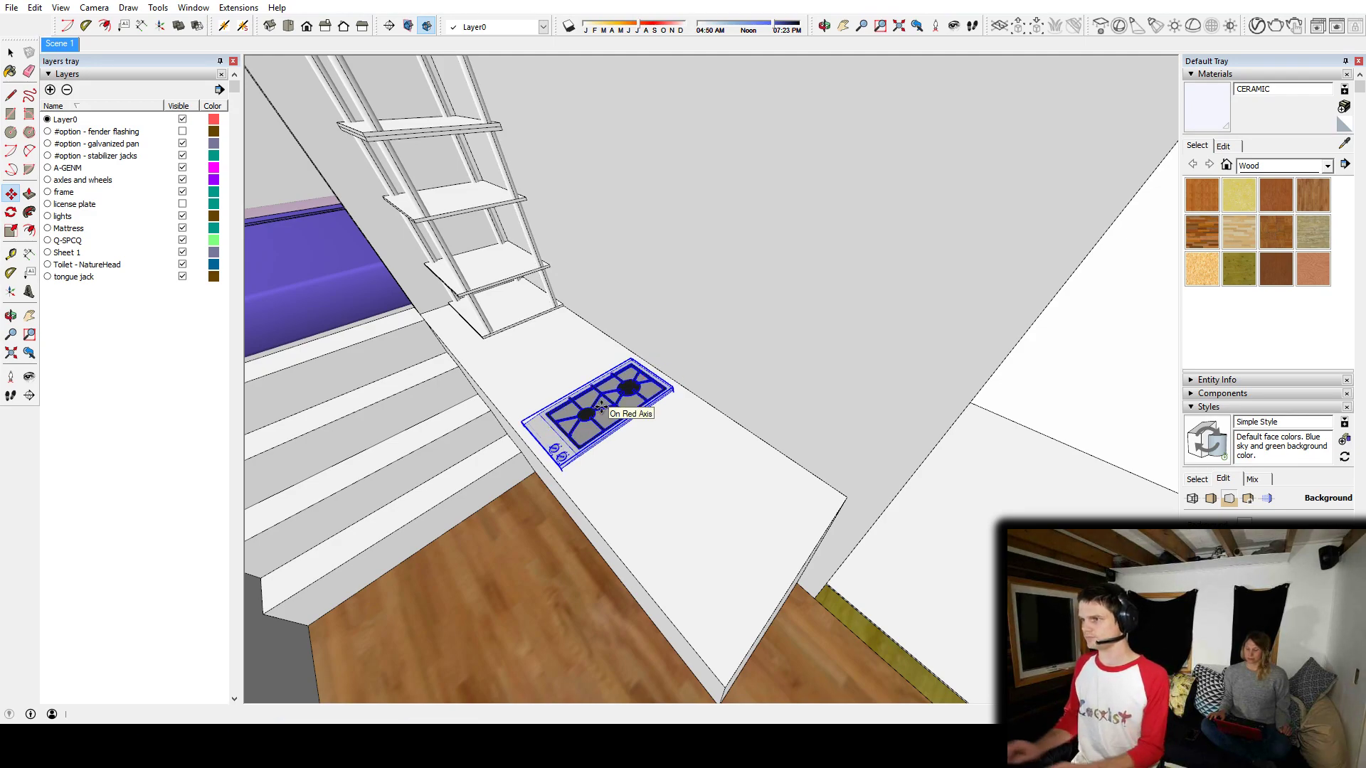
key("space")
Step: Draw a rectangle on the side wall above the cooktop and push it through the wall to cut a window opening
middle_click_drag(731, 433, 821, 422)
middle_click_drag(673, 425, 727, 351)
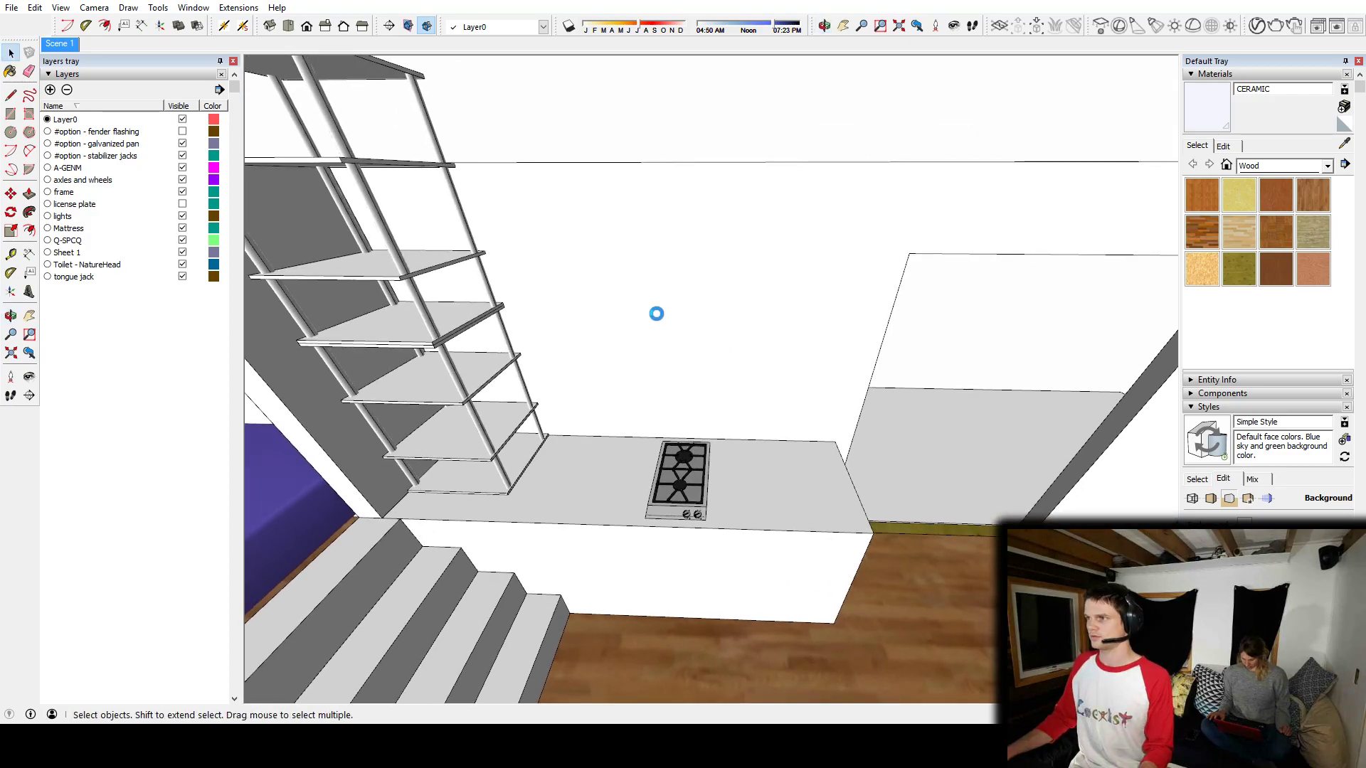
key("r")
left_click(613, 288)
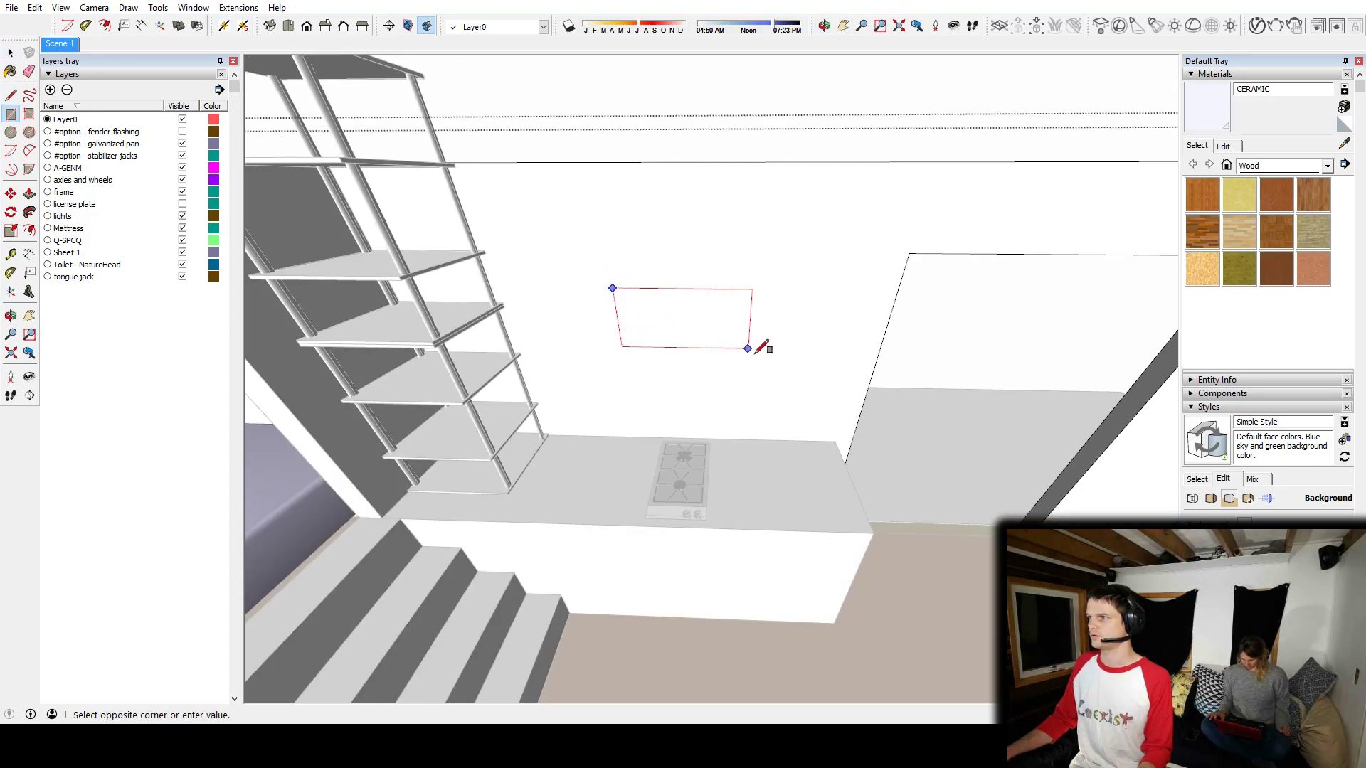
left_click(777, 383)
key("p")
middle_click_drag(780, 320, 301, 387)
left_click(704, 370)
left_click(726, 350)
key("space")
left_click(716, 344)
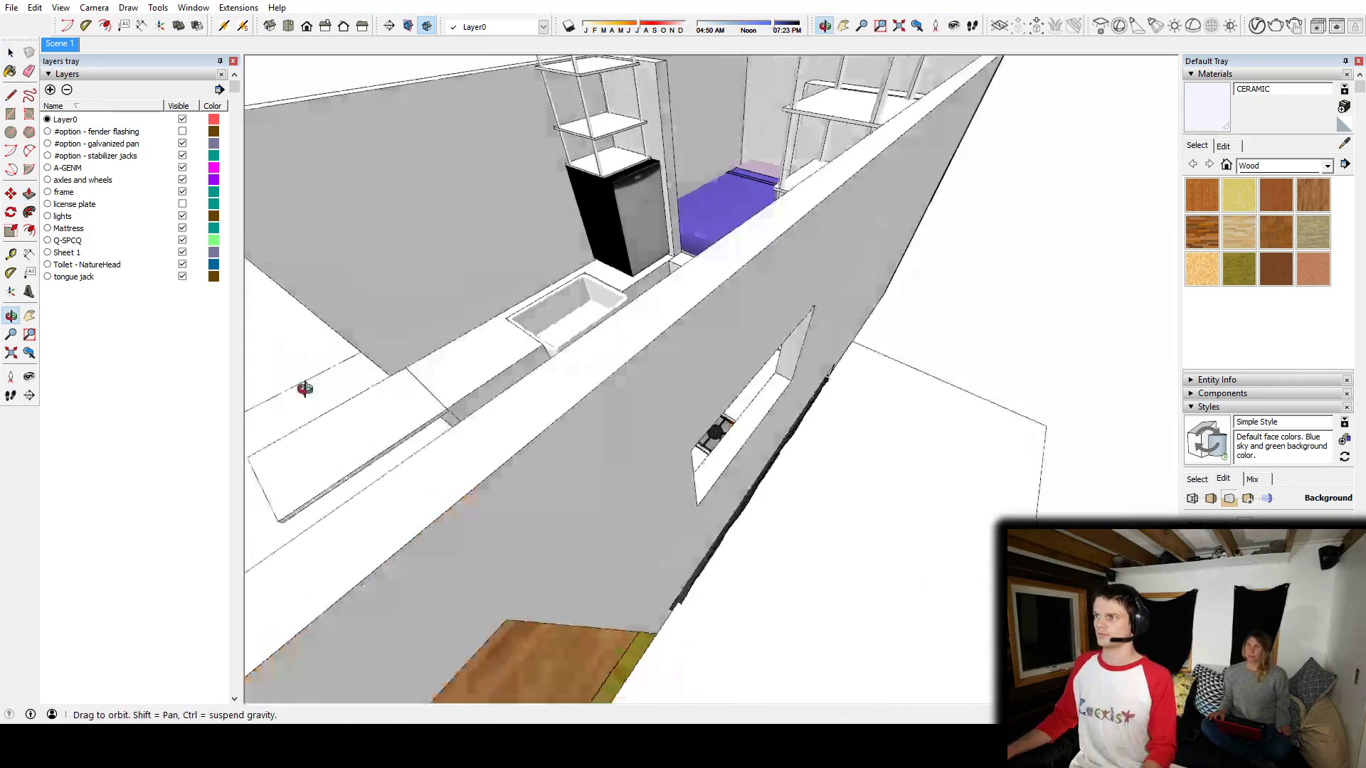
Step: Draw a window-sized rectangle on the opposite side wall above the kitchen sink
middle_click_drag(789, 413, 713, 350)
scroll(732, 357, "up", 5)
scroll(604, 389, "up", 3)
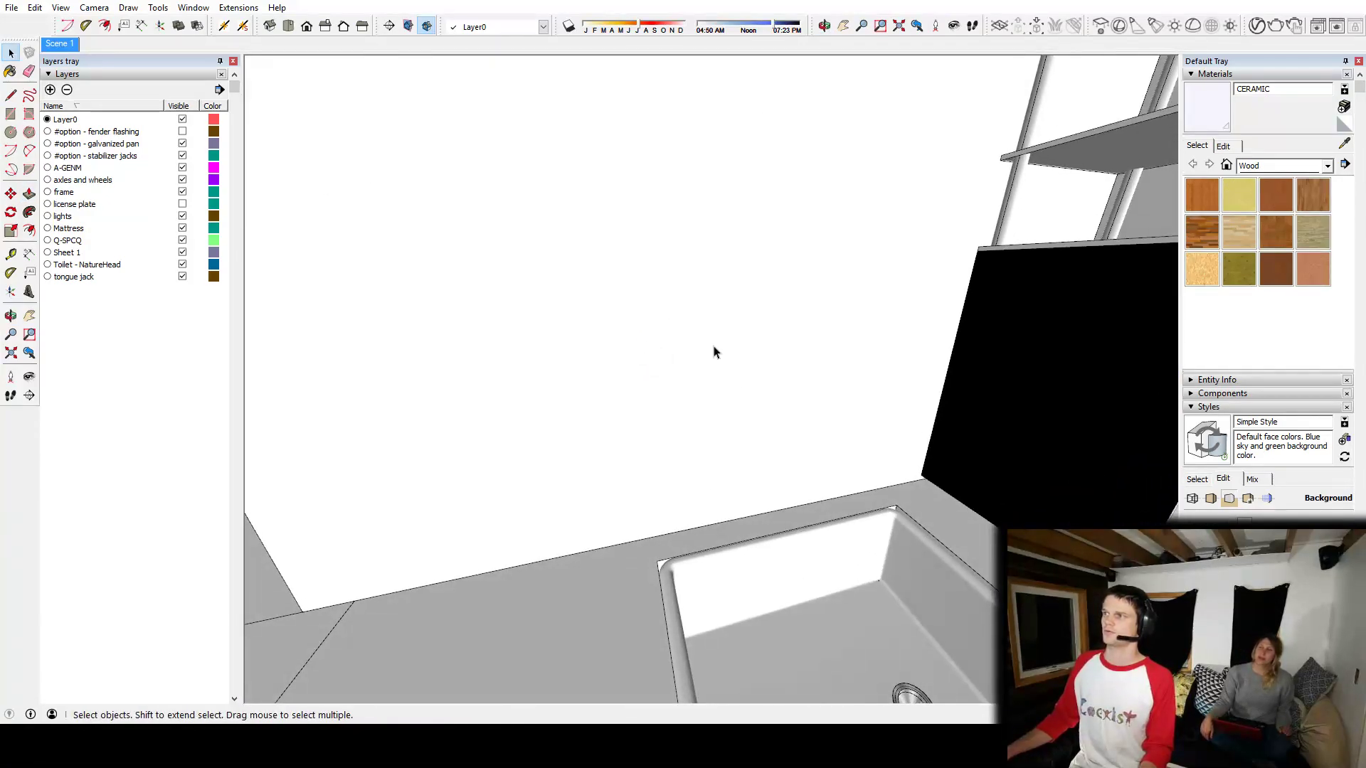
scroll(714, 350, "down", 3)
middle_click_drag(854, 380, 733, 383)
key("r")
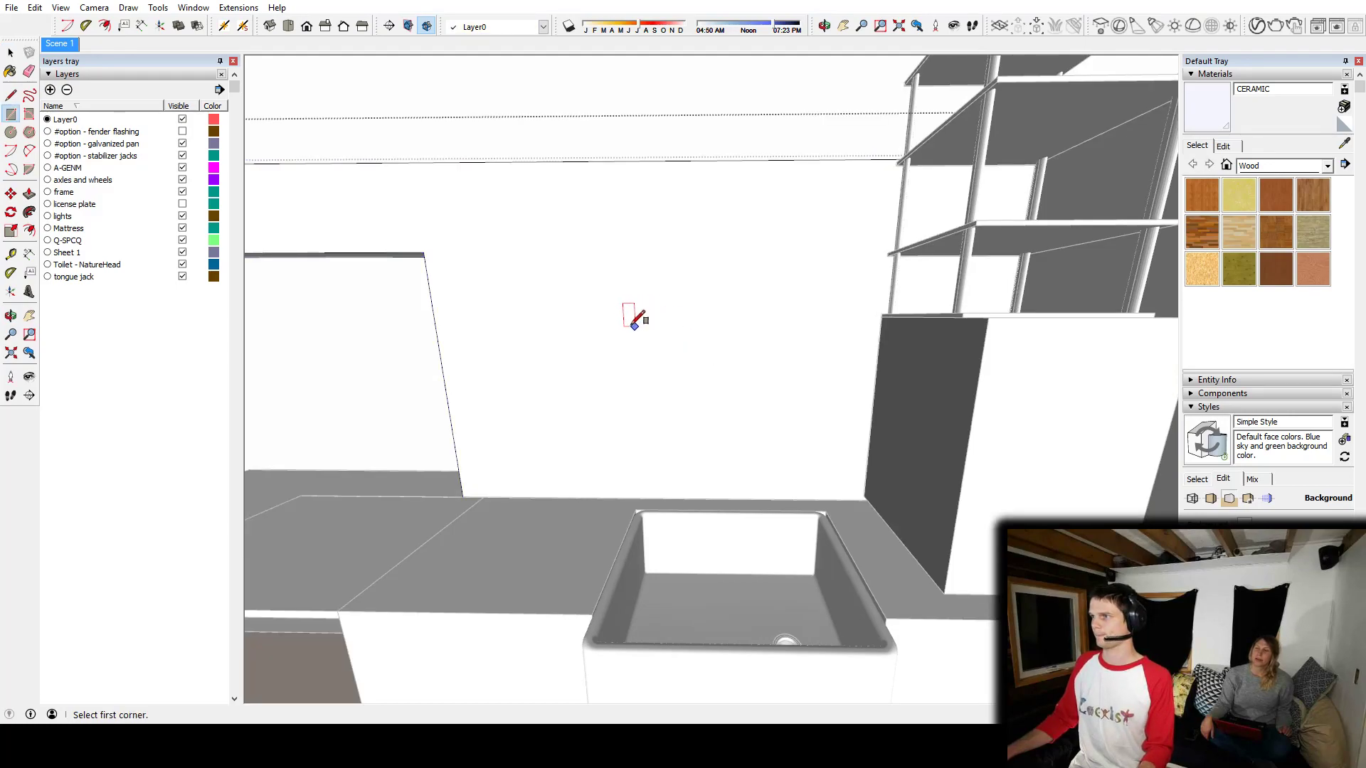
left_click(623, 314)
left_click(827, 433)
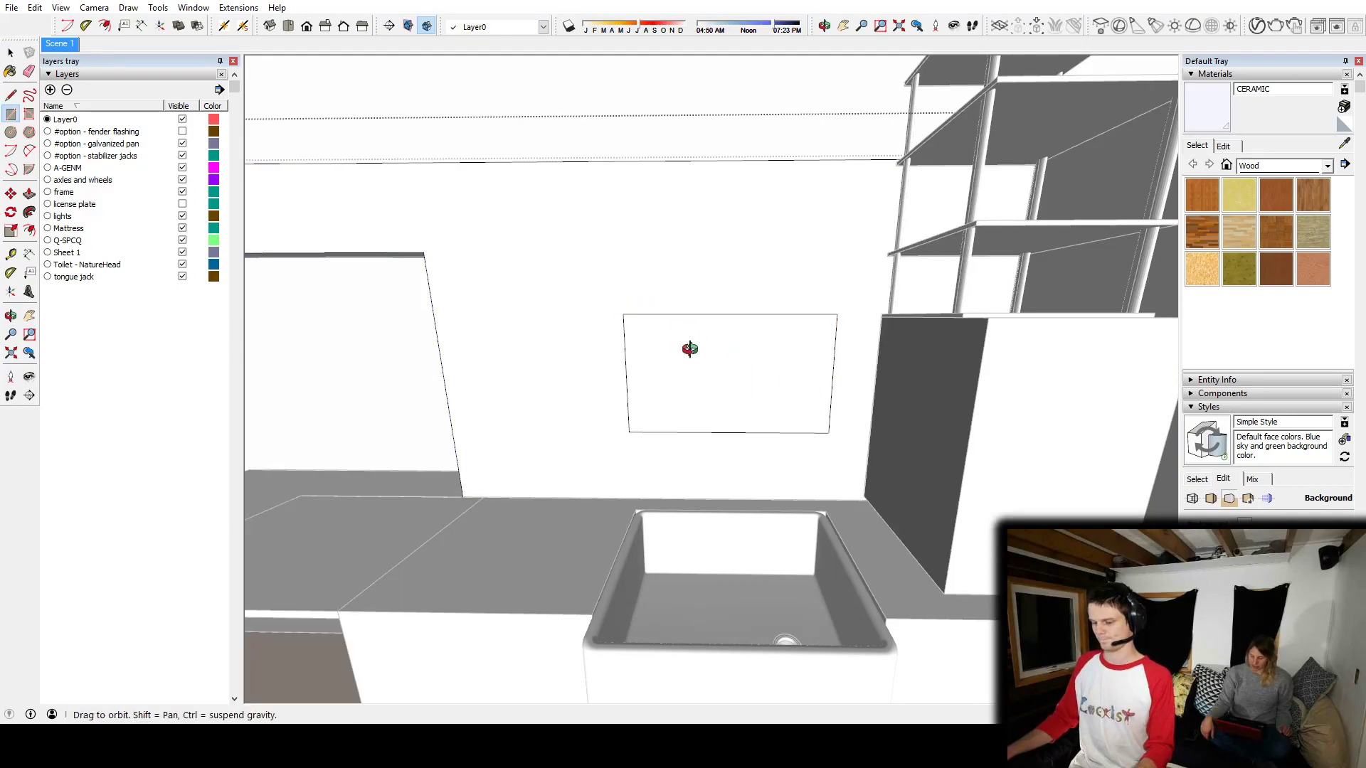
Step: Push the rectangle above the kitchen sink through the side wall to cut a window opening
middle_click_drag(689, 347, 783, 413)
key("p")
left_click(713, 387)
left_click(597, 406)
middle_click_drag(598, 406, 718, 434)
middle_click_drag(718, 433, 786, 348, "shift")
key("space")
middle_click_drag(864, 258, 843, 313)
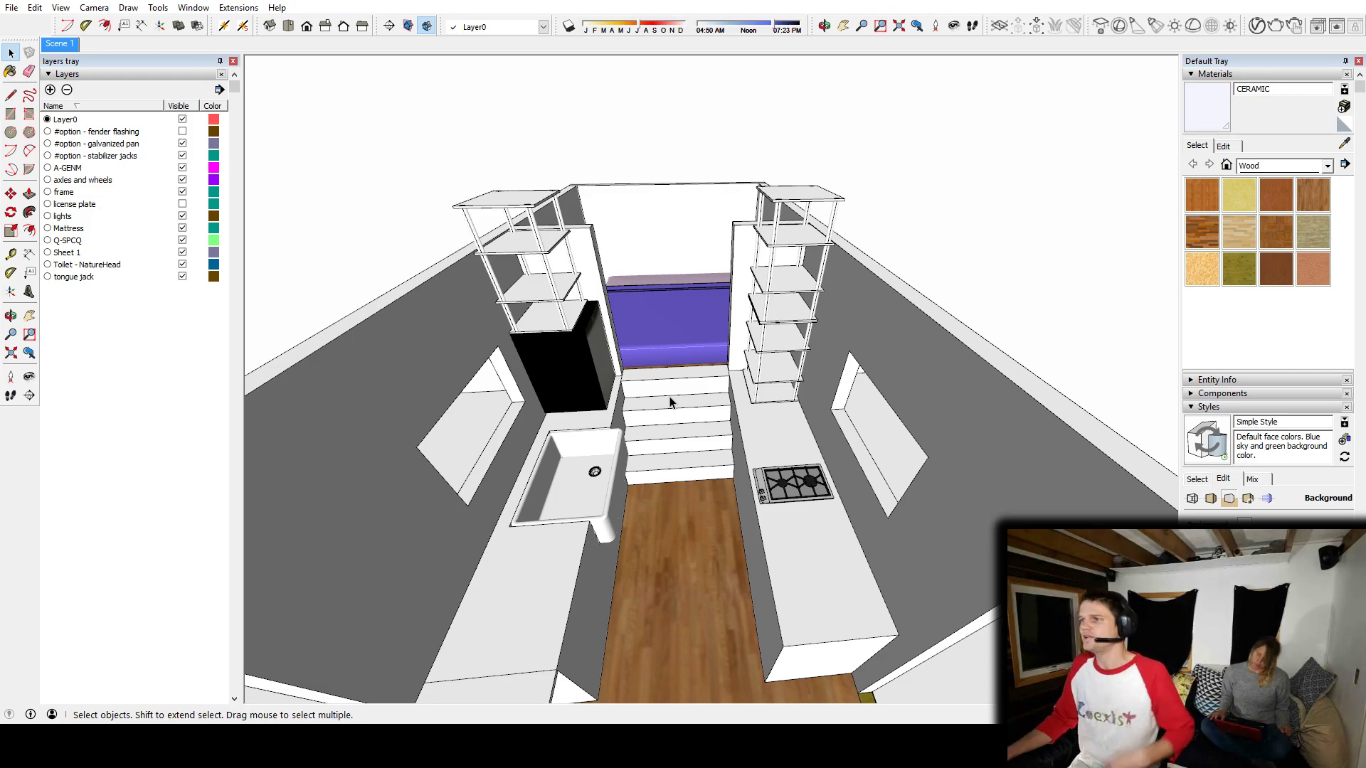
mouse_move(669, 397)
middle_mouse_down()
mouse_move(706, 406)
mouse_move(676, 414)
middle_mouse_up()
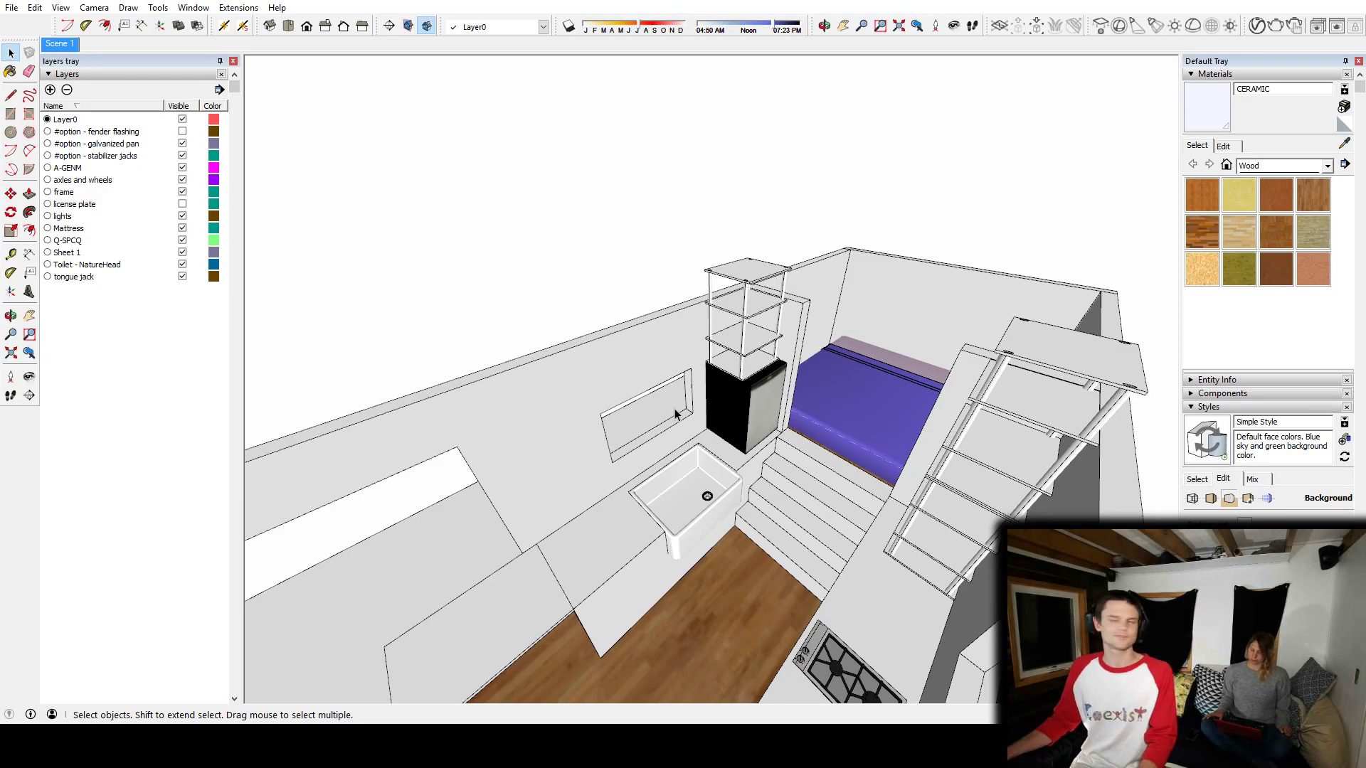
middle_click_drag(676, 414, 830, 433)
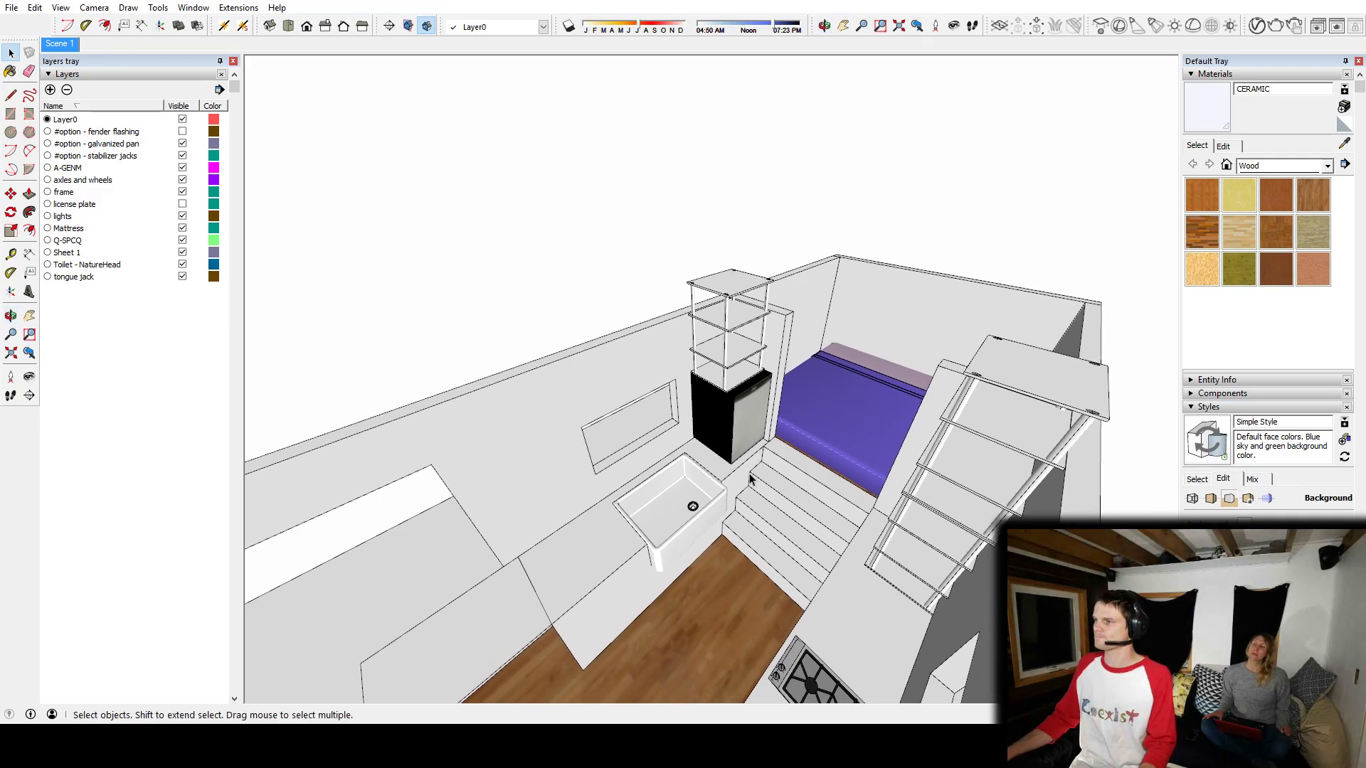
scroll(749, 472, "up", 4)
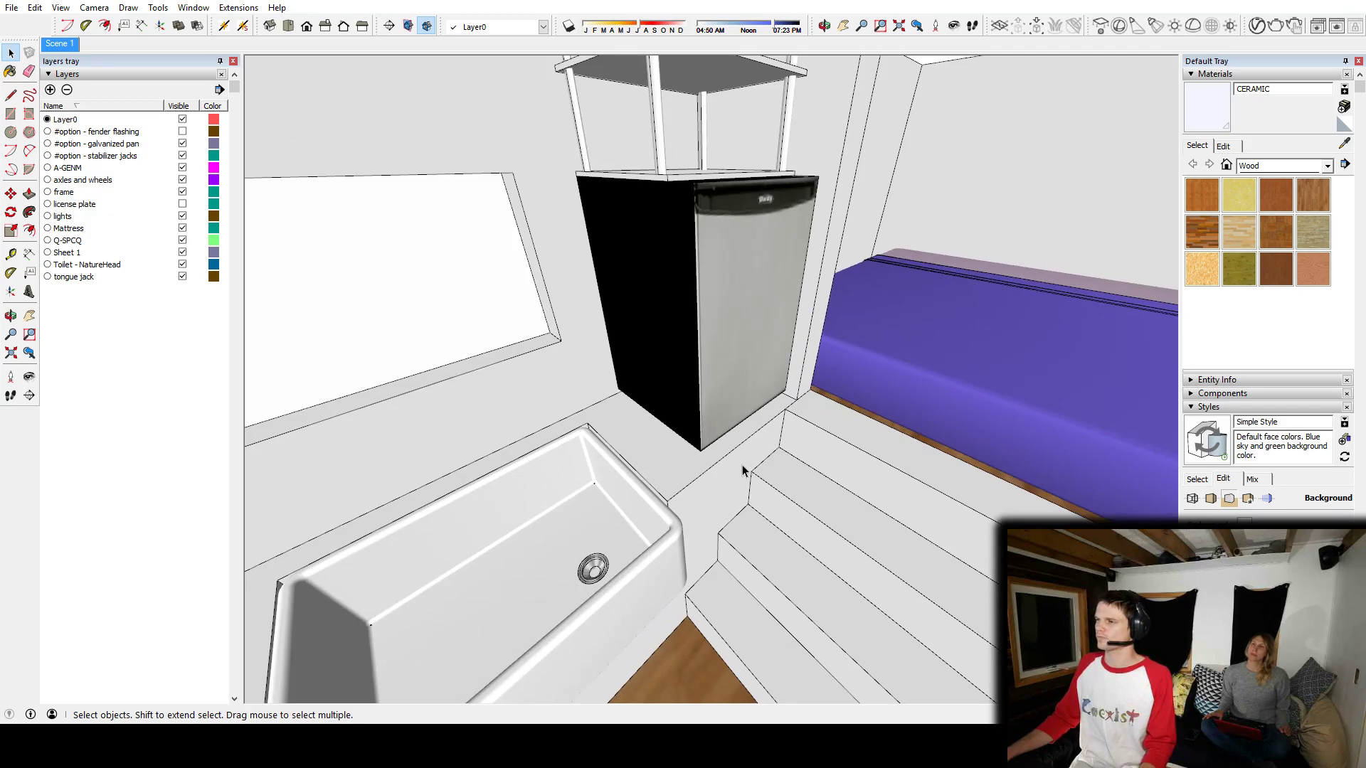
scroll(741, 463, "down", 5)
middle_click_drag(741, 463, 923, 410)
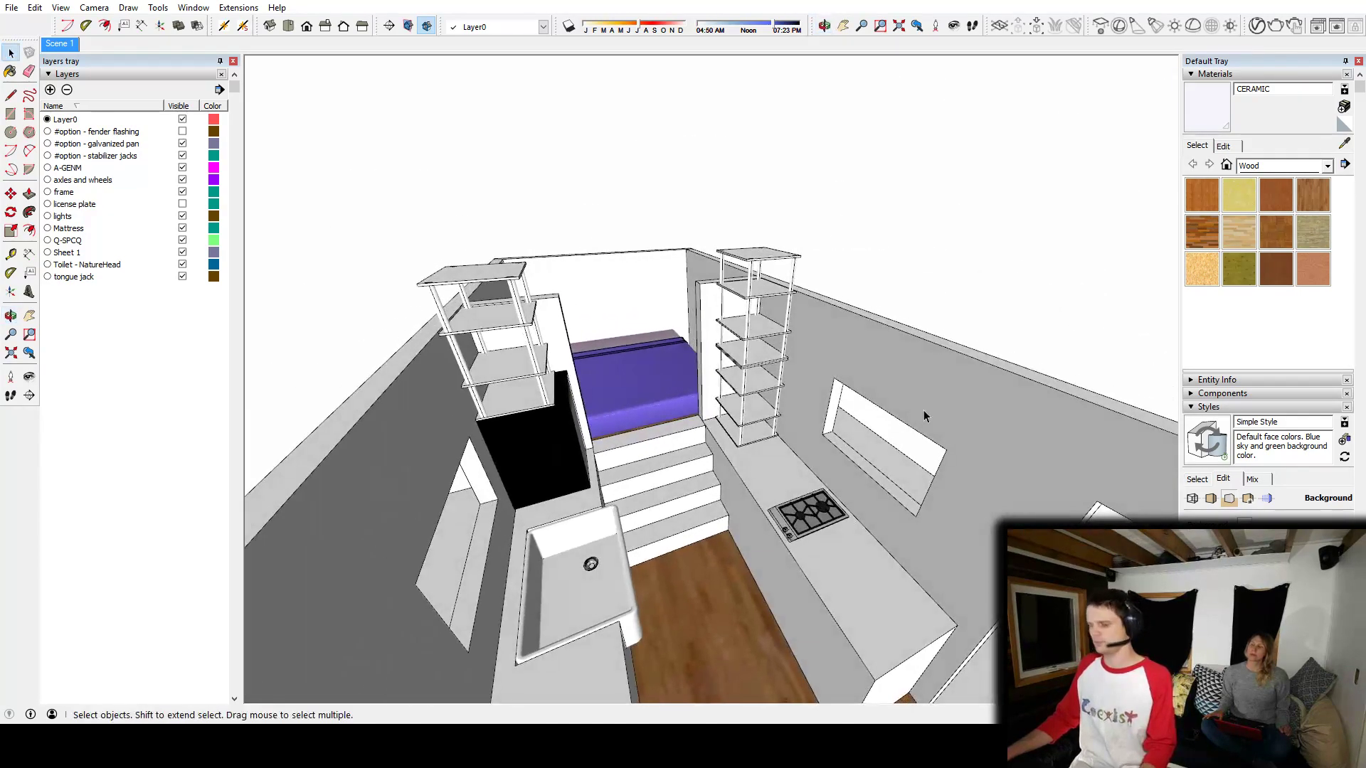
Step: Search the 3D Warehouse for "washer combo" and look through the results
key("w")
left_click(428, 111)
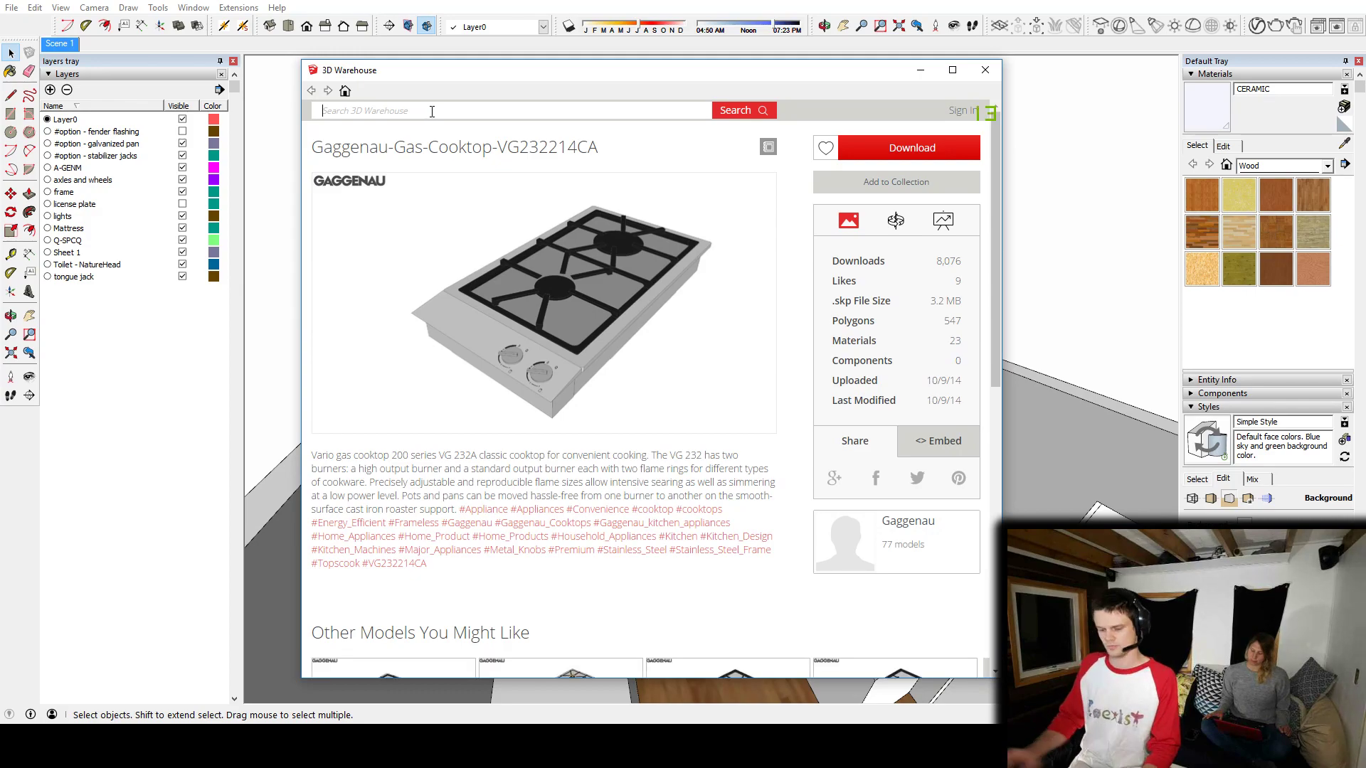
type("washer")
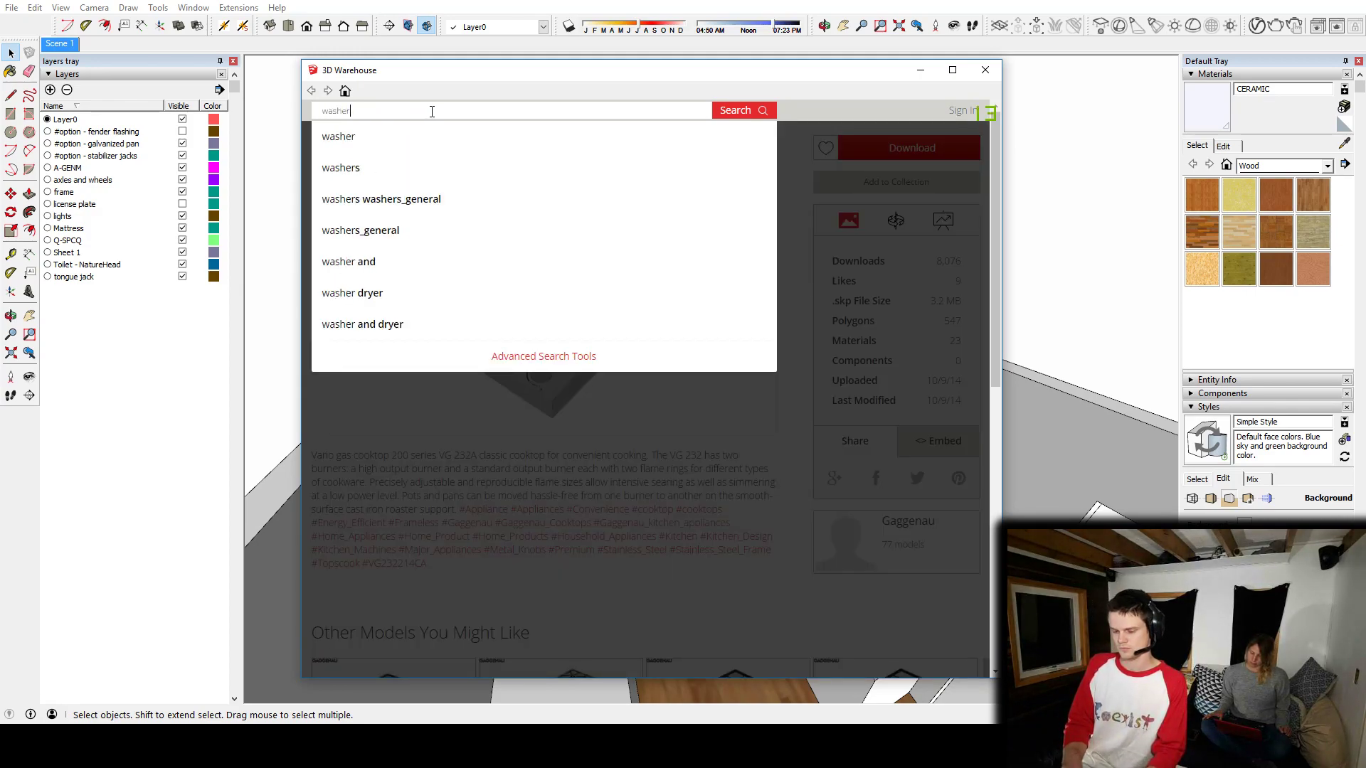
type(" combo")
key("Return")
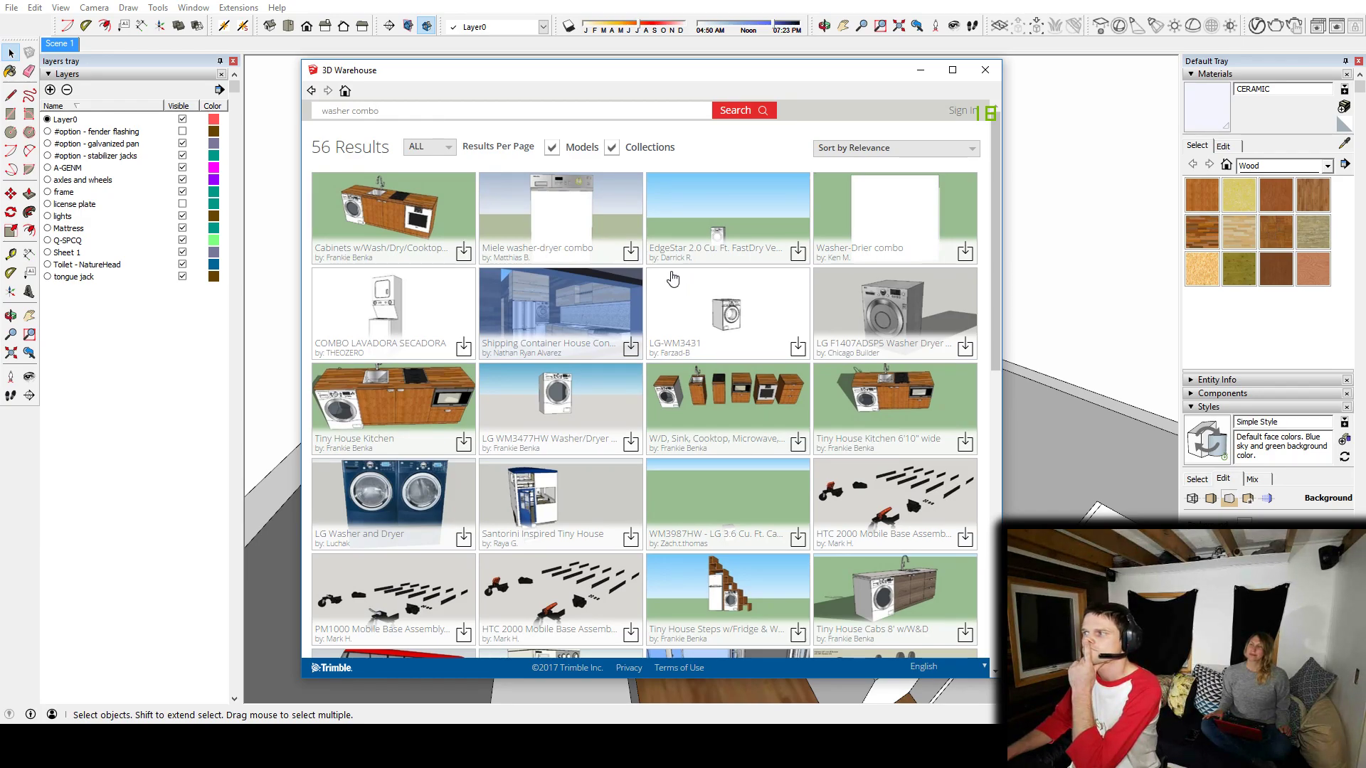
scroll(679, 277, "down", 4)
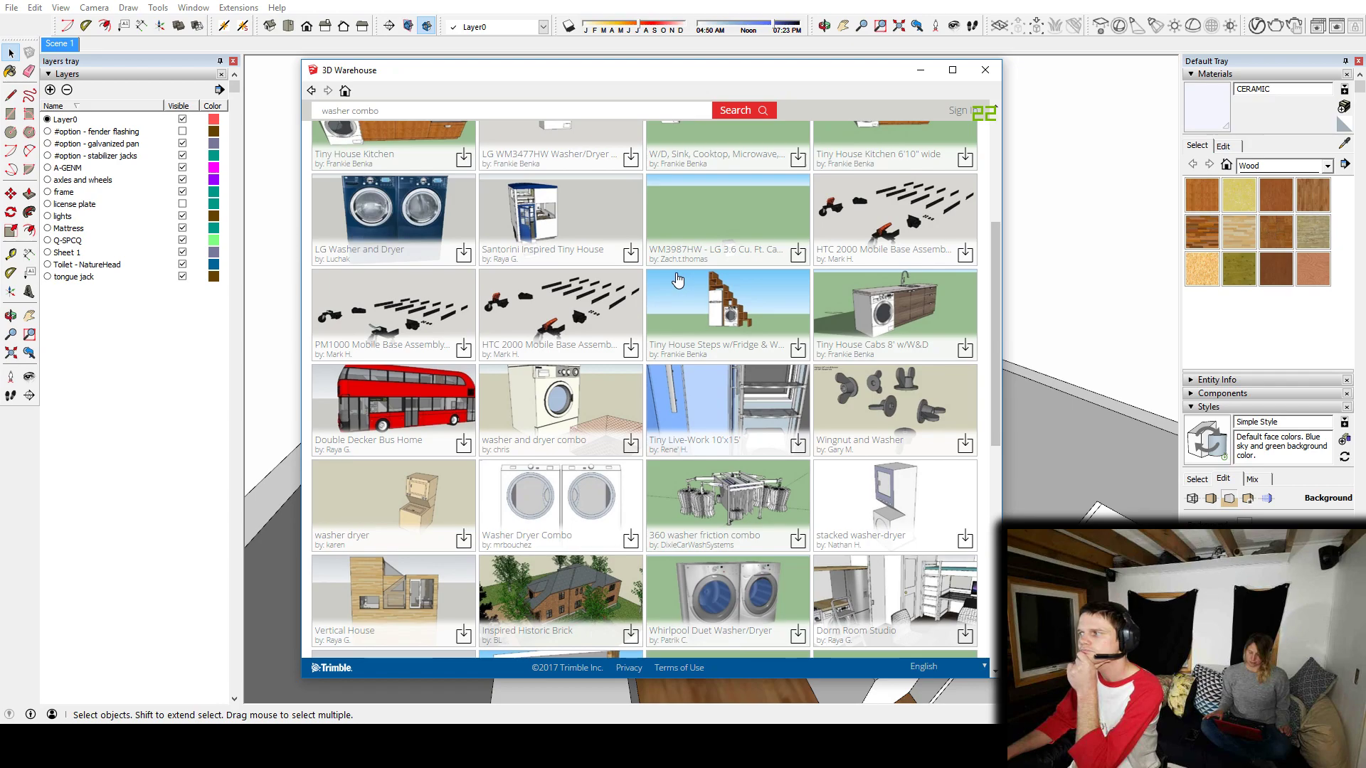
scroll(677, 278, "up", 4)
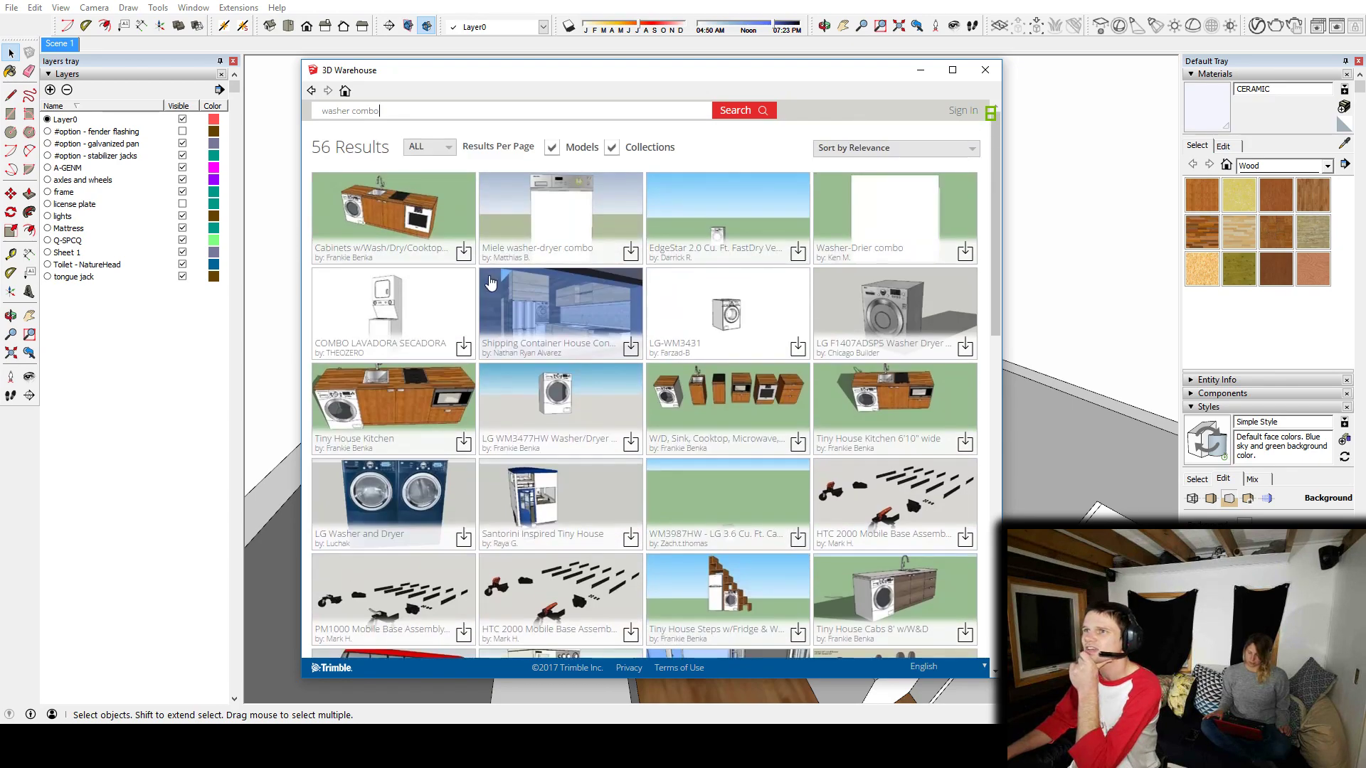
Step: Open the COMBO LAVADORA SECADORA model page and browse its related models
left_click(395, 311)
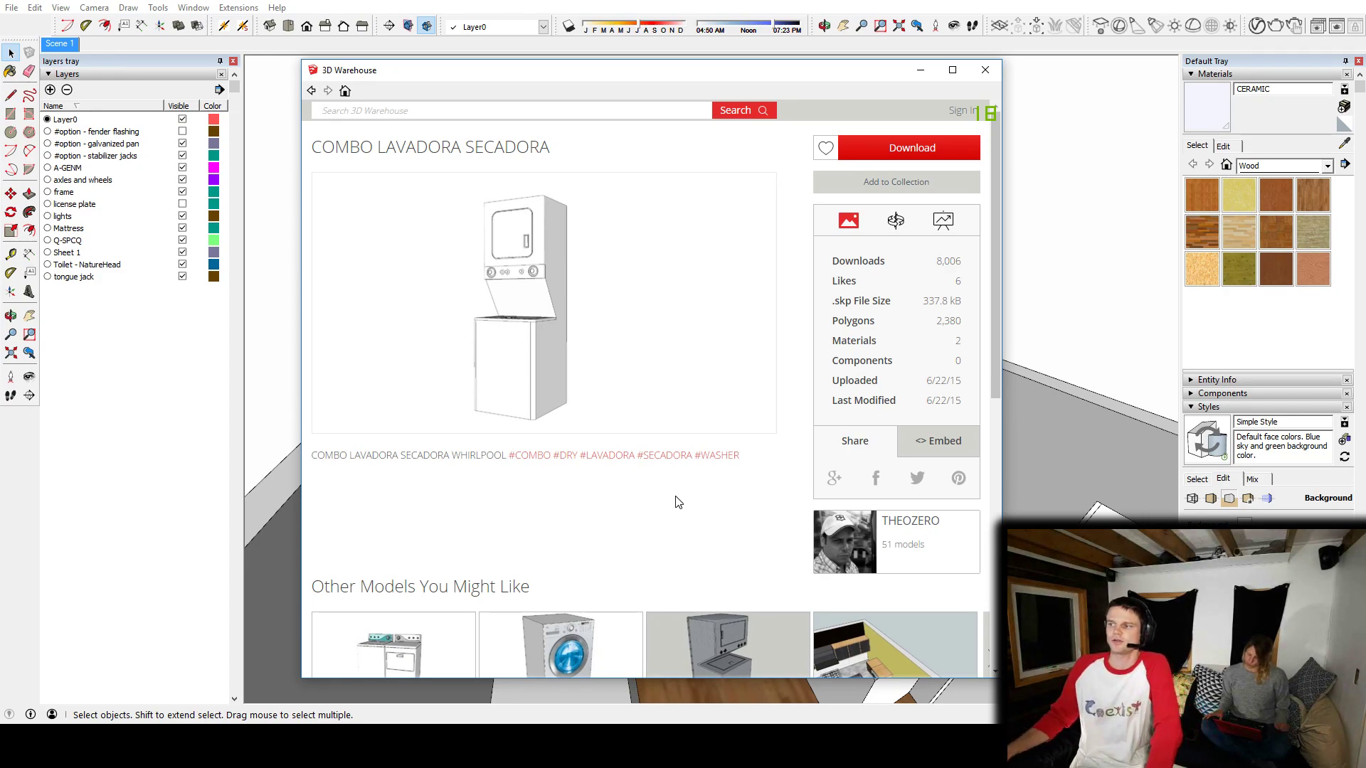
scroll(678, 502, "down", 3)
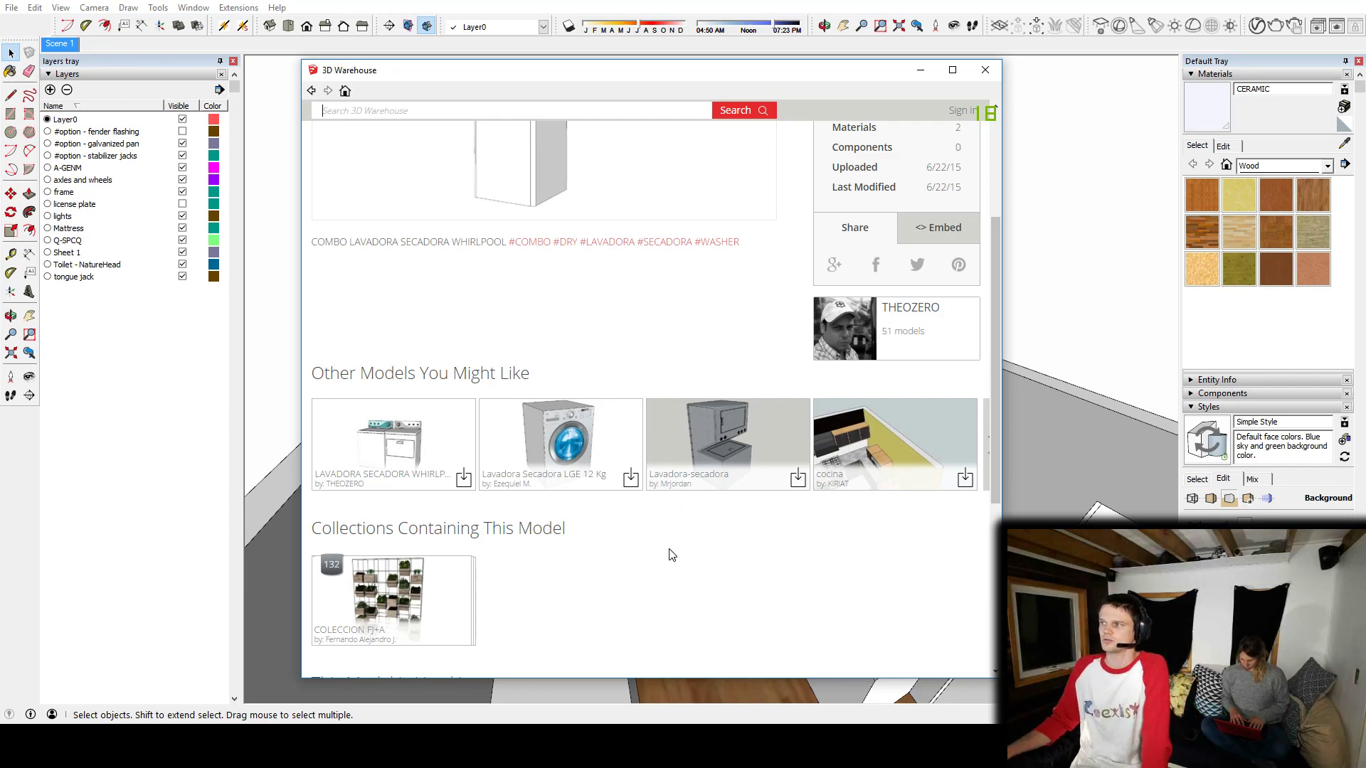
scroll(669, 554, "up", 3)
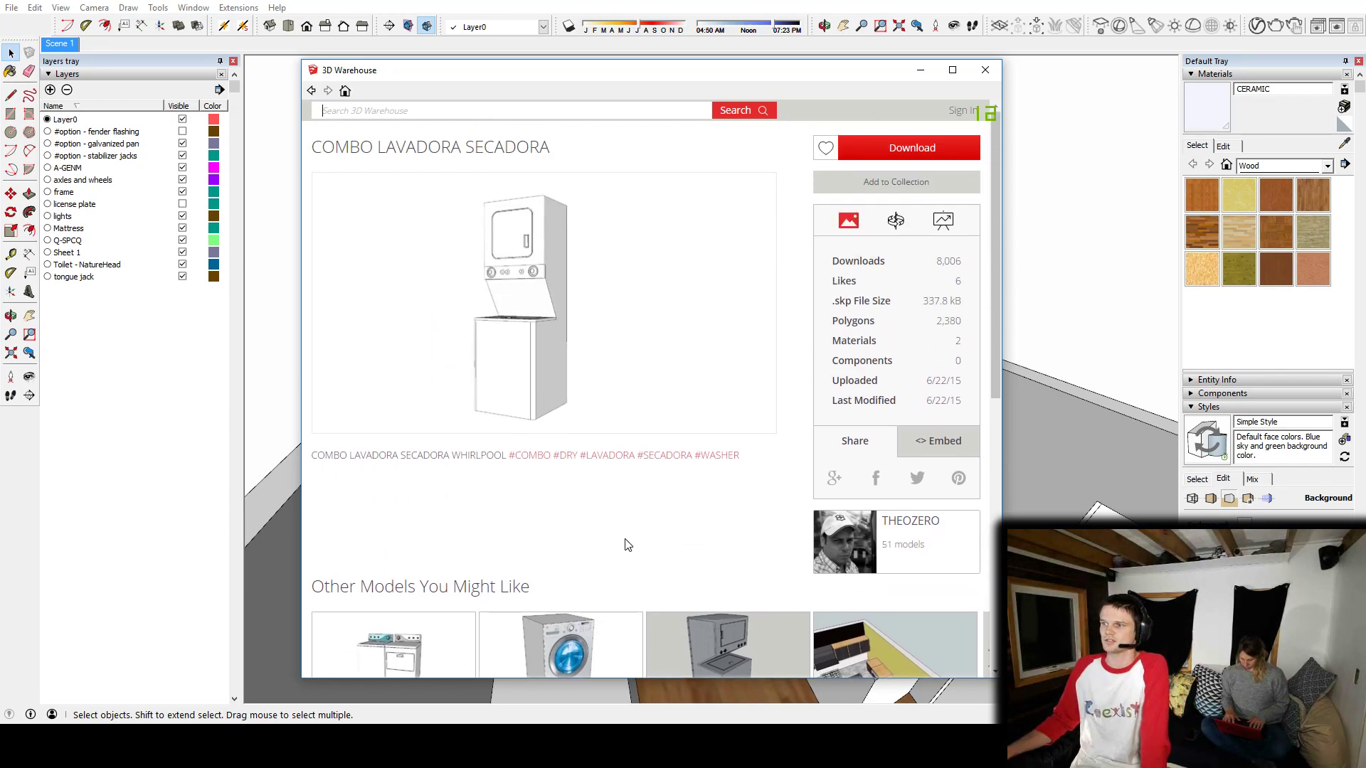
mouse_move(609, 344)
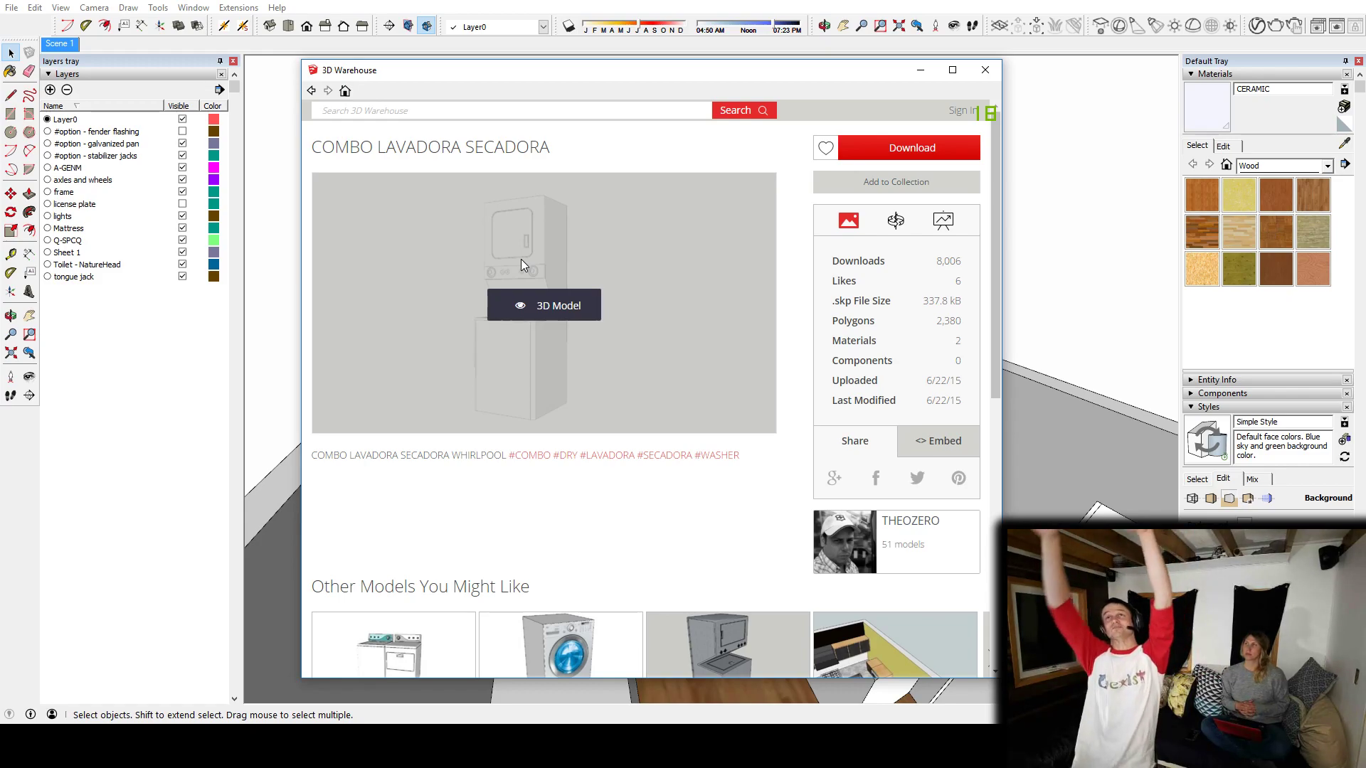
scroll(715, 209, "down", 2)
scroll(715, 209, "down", 1)
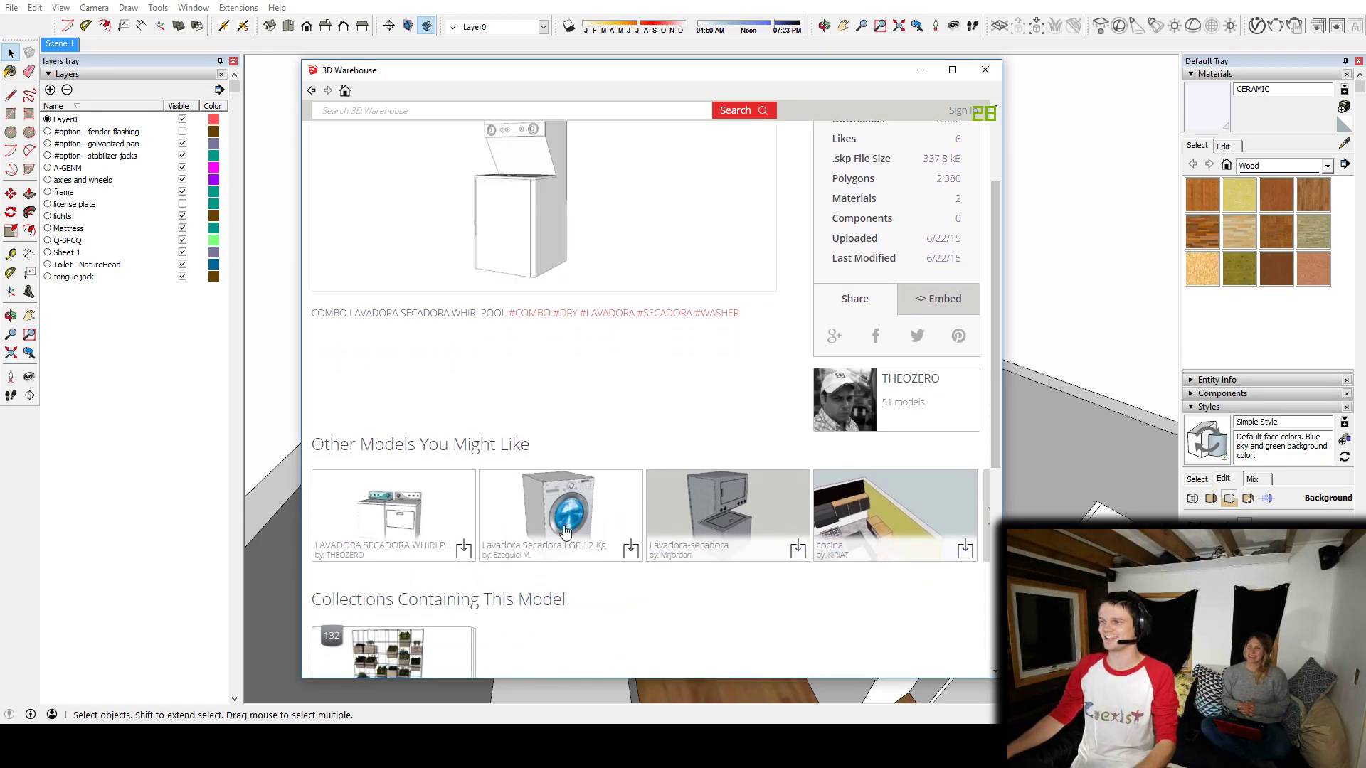
Step: Load the Lavadora Secadora LGE 12 Kg washer into the model and place it on the cooktop counter at the shelves
left_click(564, 530)
left_click(924, 148)
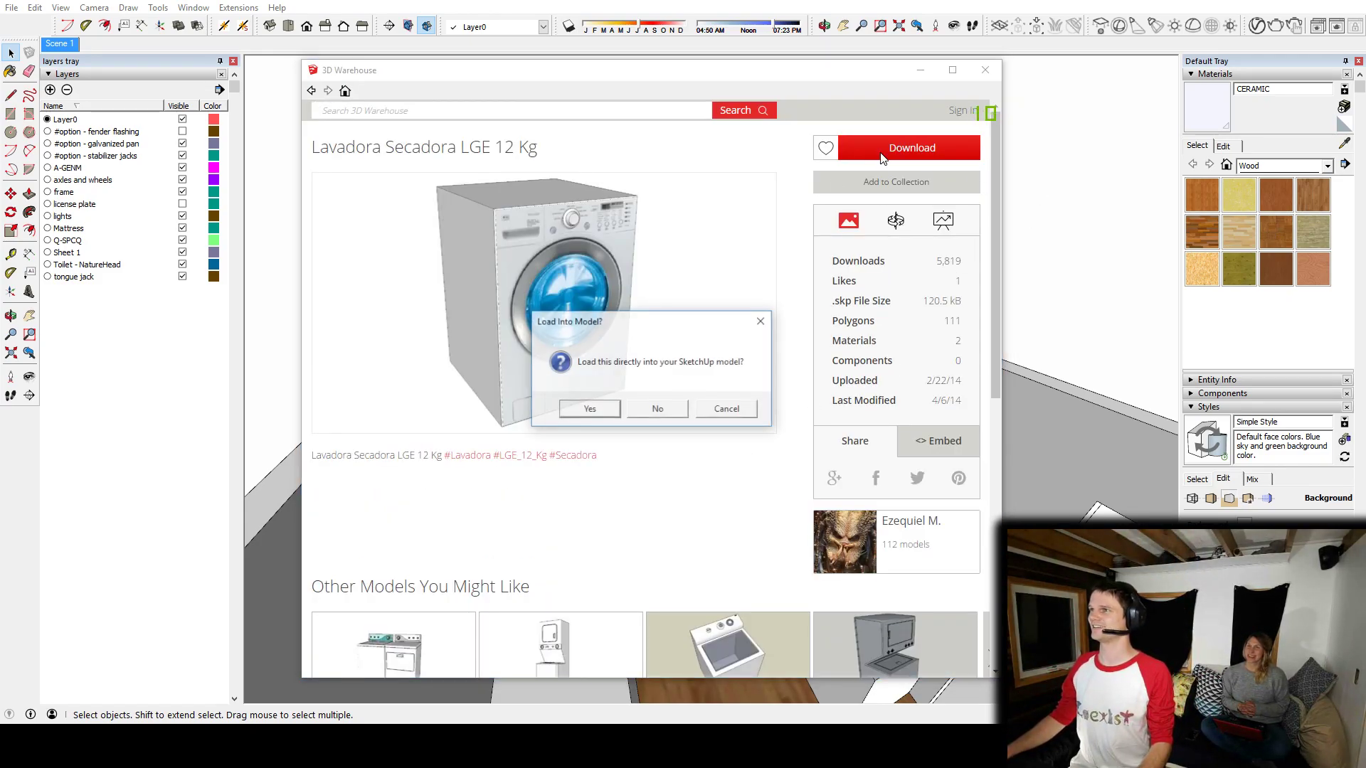
left_click(588, 409)
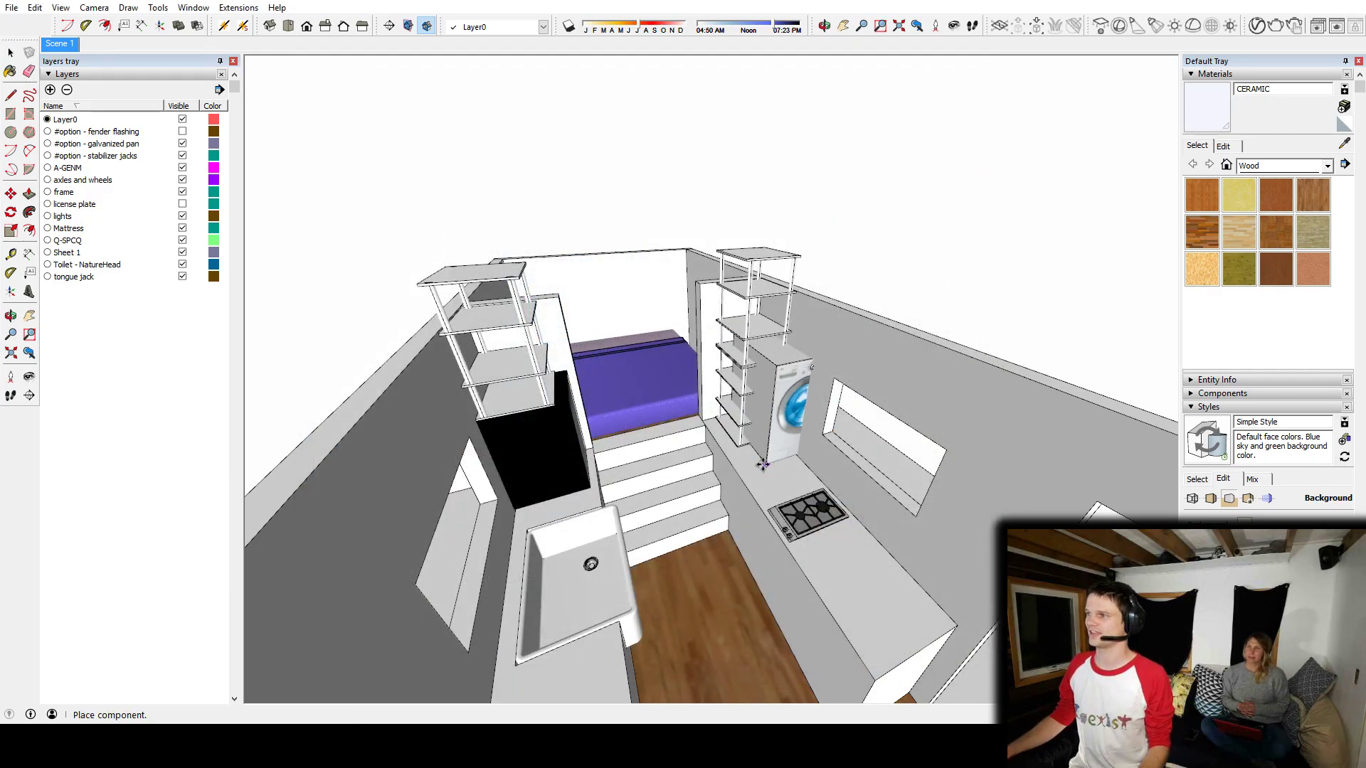
left_click(711, 465)
scroll(751, 350, "up", 4)
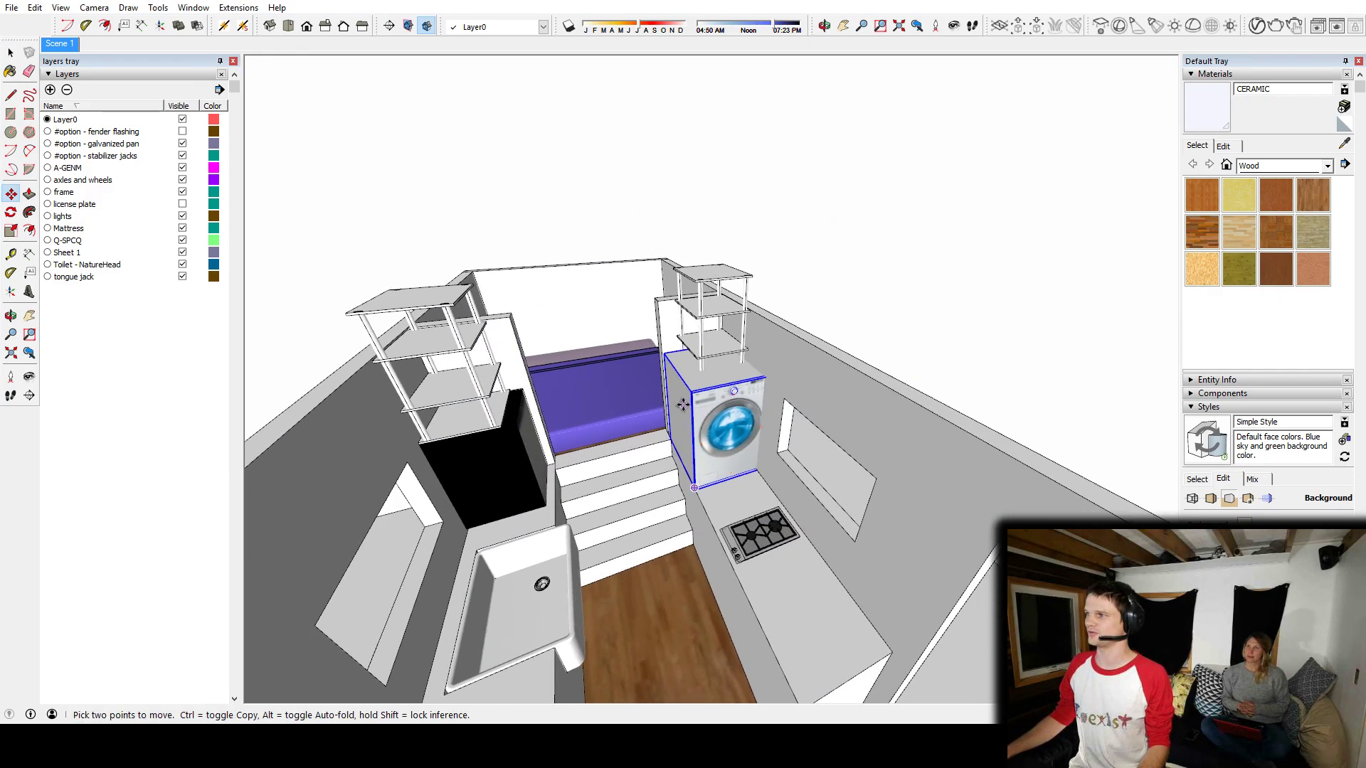
Step: Rotate the washer a quarter turn about the vertical axis so its door faces the aisle and steps
middle_click_drag(744, 356, 722, 449)
key("q")
left_click(702, 378)
left_click(671, 342)
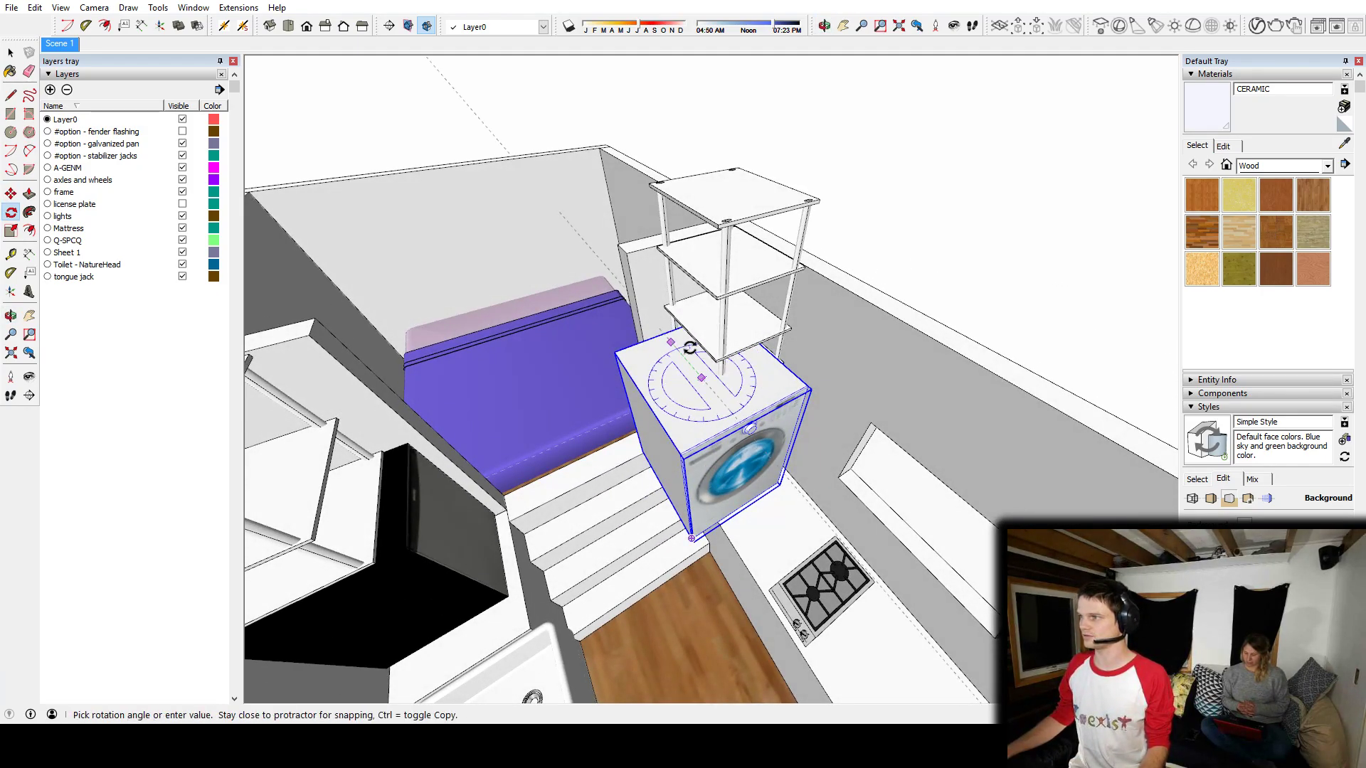
left_click(733, 341)
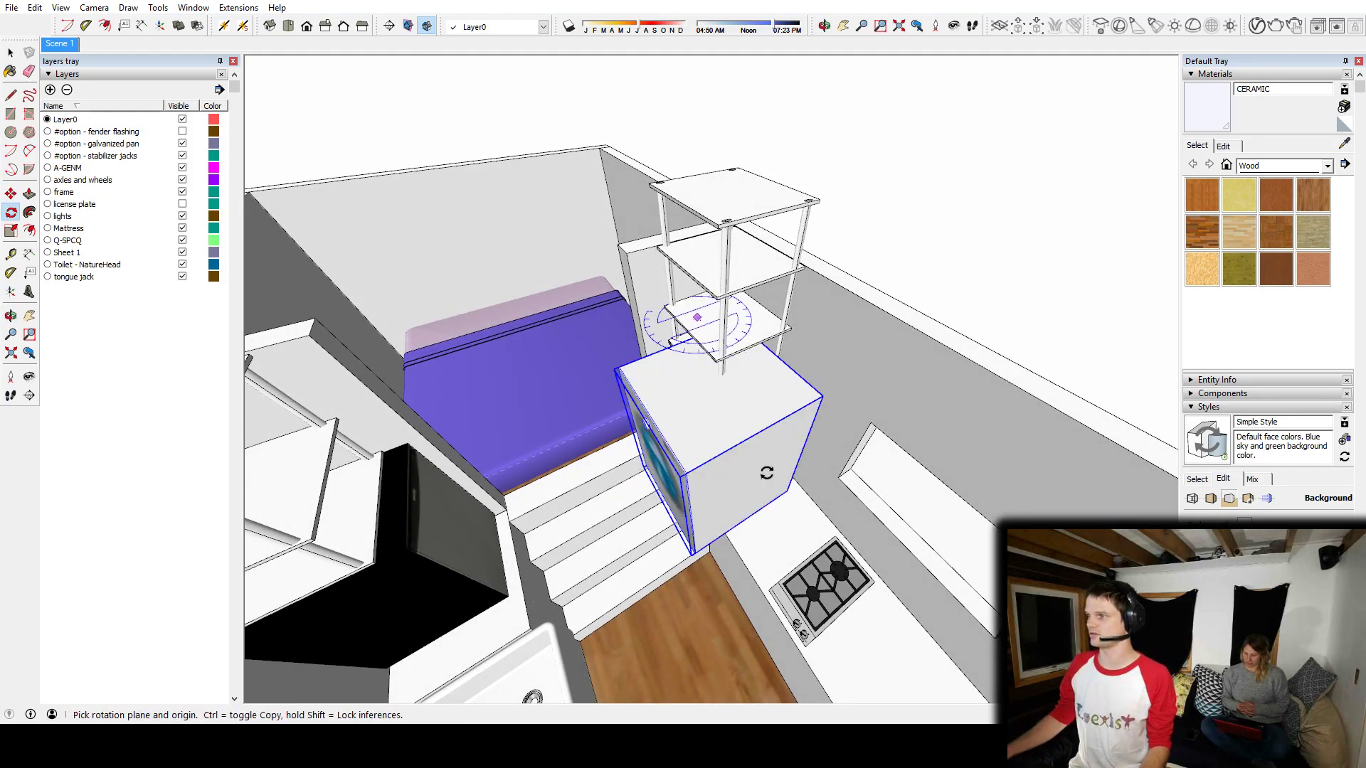
Step: Slide the washer toward the aisle so that it stands clear of the shelving
middle_click_drag(733, 341, 625, 390)
key("m")
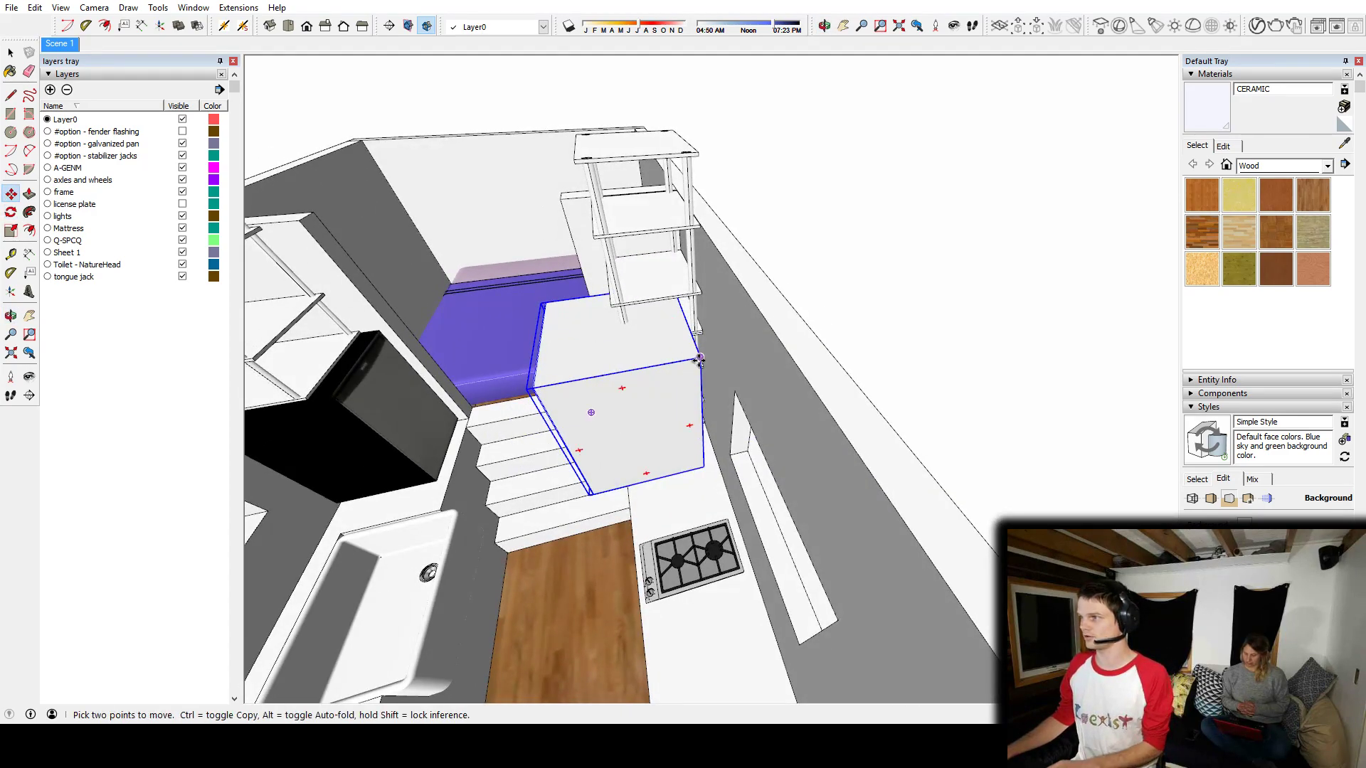
left_click(700, 359)
left_click(640, 370)
Step: Delete the lower shelf unit behind the washer and raise the remaining shelving unit above the washer's height
key("space")
left_click(676, 367)
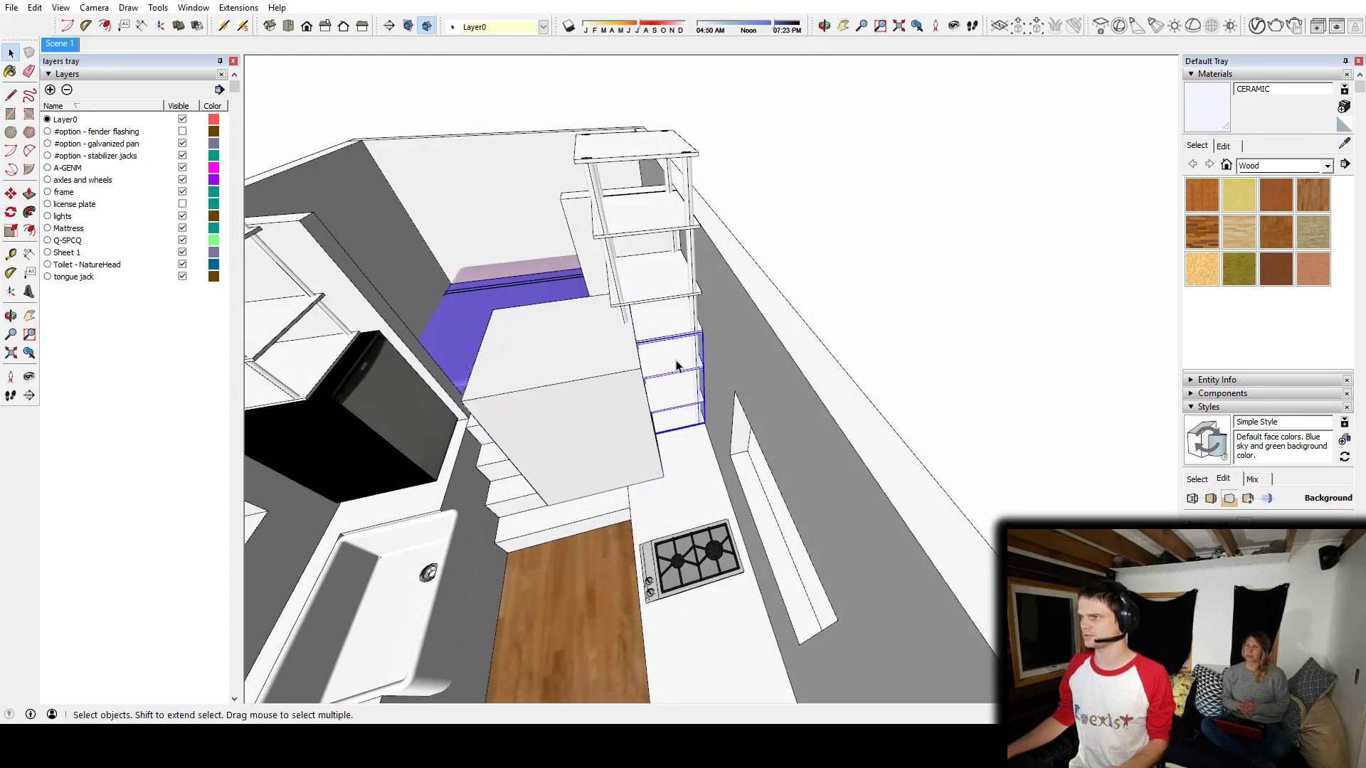
key("Delete")
left_click(653, 284)
key("m")
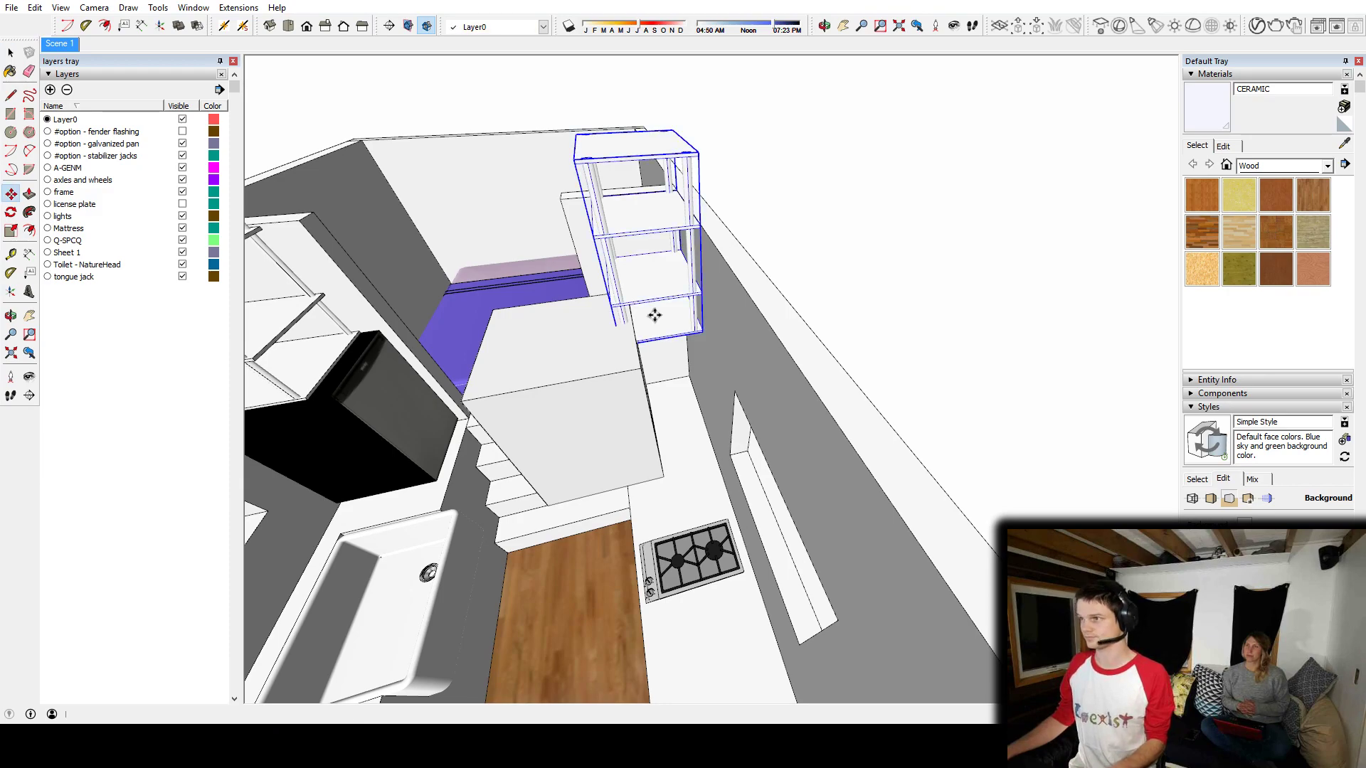
left_click(654, 316)
left_click(650, 233)
Step: Move the washer back toward the side wall beneath the raised shelving
key("space")
left_click(585, 354)
key("m")
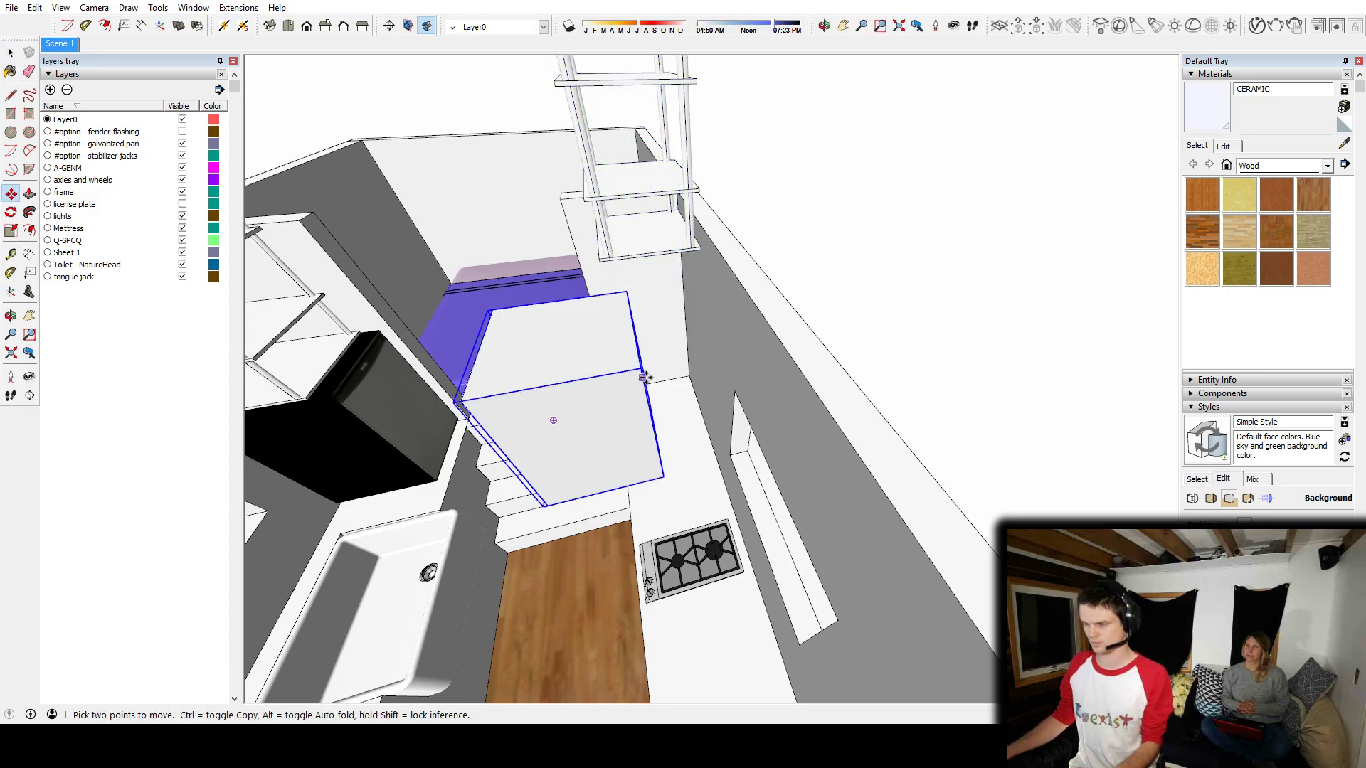
left_click(638, 369)
left_click(724, 352)
Step: Shift the washer into the corner at the end of the counter and scale it to fit the space
middle_click_drag(737, 351, 903, 295)
middle_click_drag(903, 295, 673, 163, "shift")
left_click(678, 355)
left_click(636, 335)
key("s")
left_click(663, 470)
left_click(589, 299)
Step: Lower the raised shelving unit vertically so that it rests on top of the washer
key("space")
left_click(690, 332)
scroll(633, 279, "up", 2)
key("m")
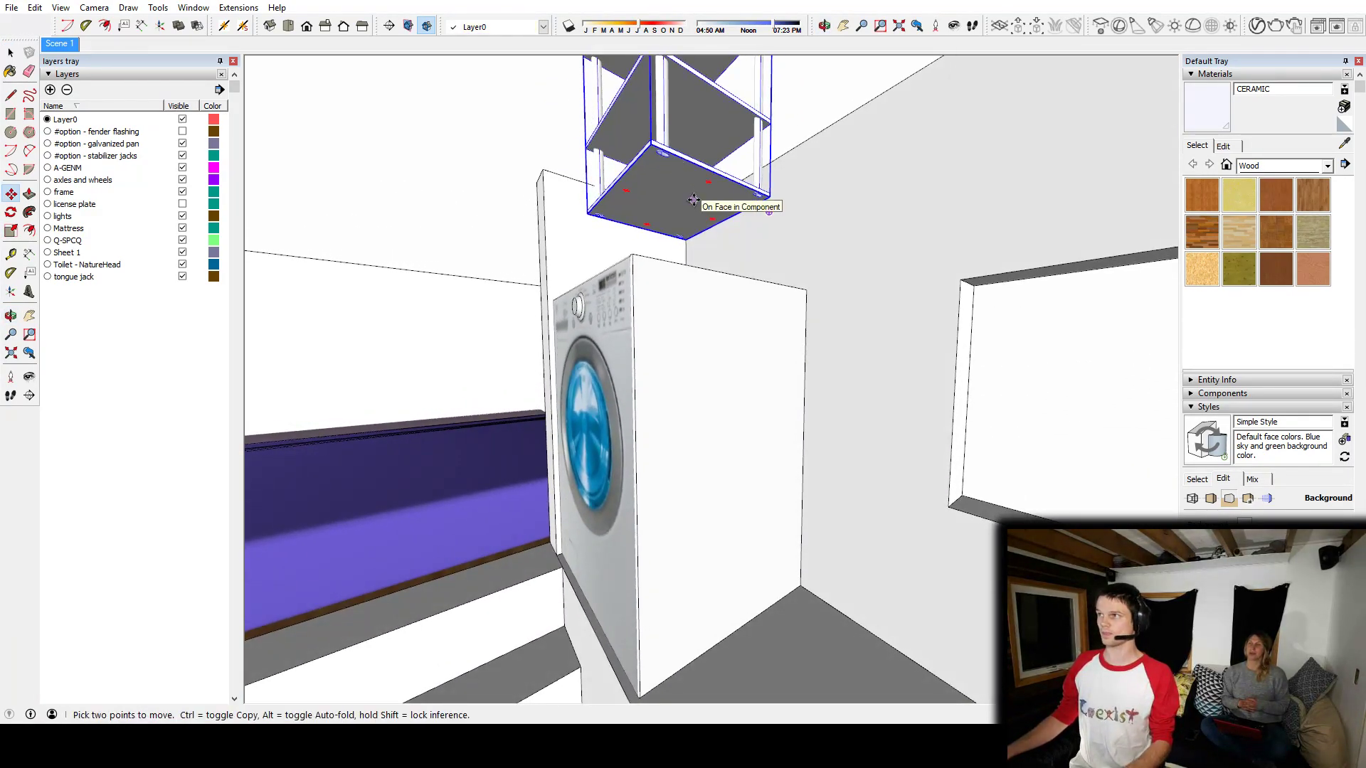
left_click(694, 199)
key("Up")
middle_click_drag(694, 249, 723, 420)
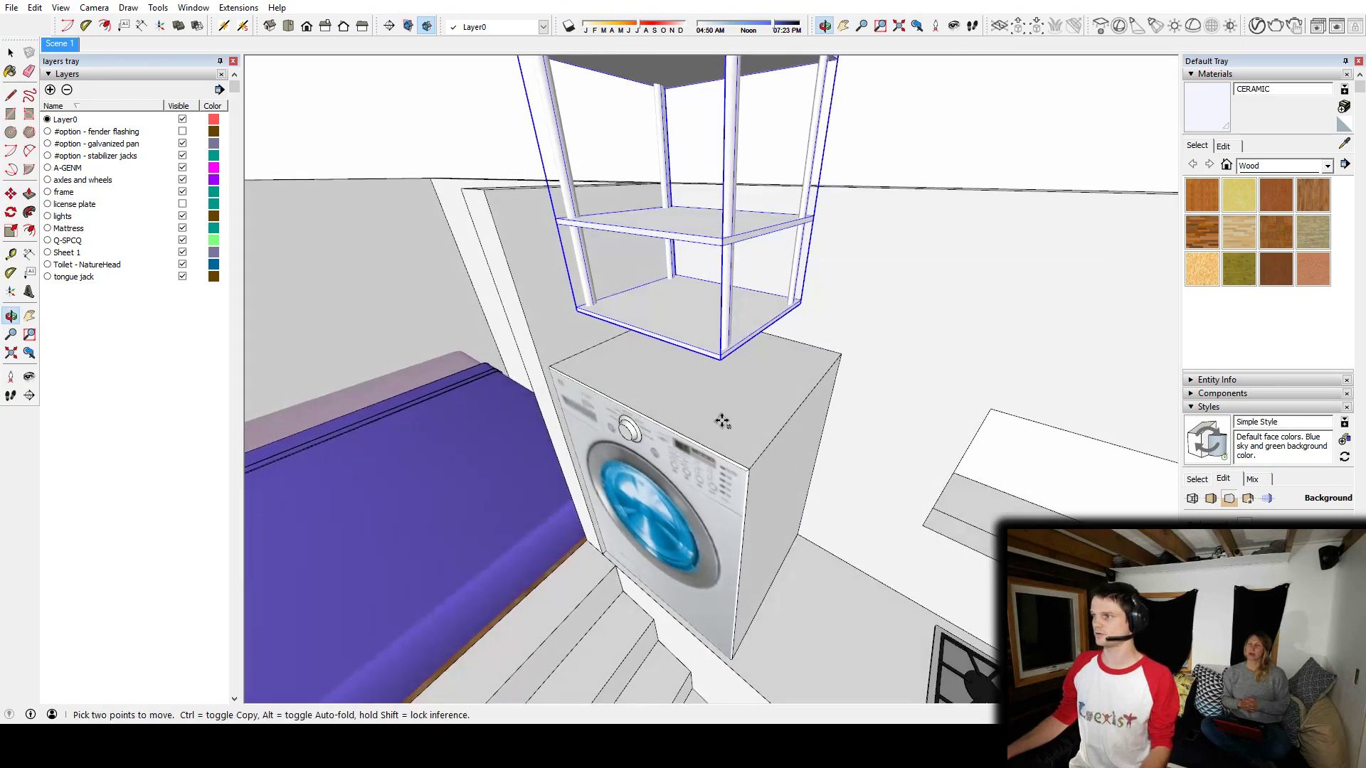
left_click(750, 424)
Step: Scale the shelving unit so its footprint matches the top of the washer
key("space")
scroll(750, 420, "down", 5)
middle_click_drag(778, 351, 743, 364)
scroll(739, 361, "up", 5)
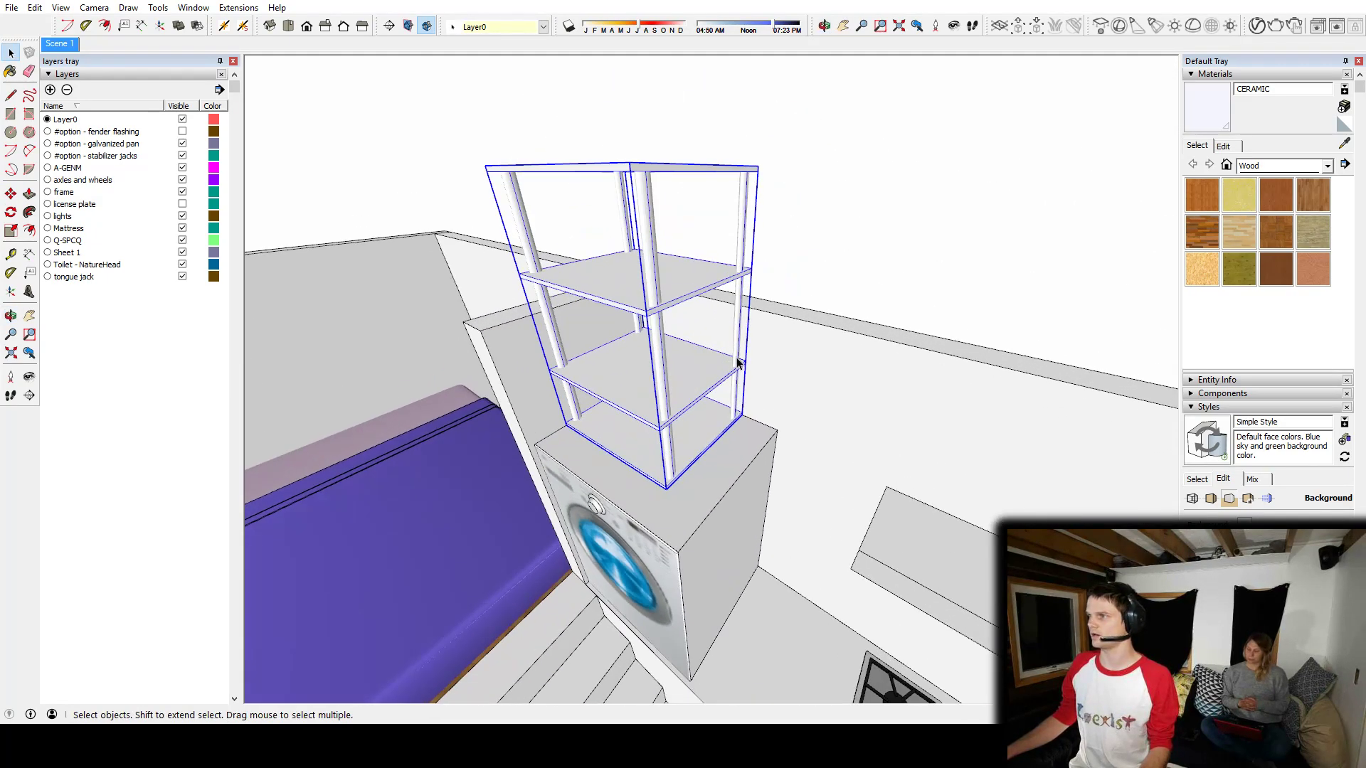
key("s")
left_click_drag(709, 341, 821, 375)
left_click_drag(683, 558, 680, 555)
left_click_drag(599, 363, 647, 552)
key("space")
Step: Copy the tabletop extension at the end of the sink counter onto the end of the cooktop counter
scroll(701, 512, "down", 6)
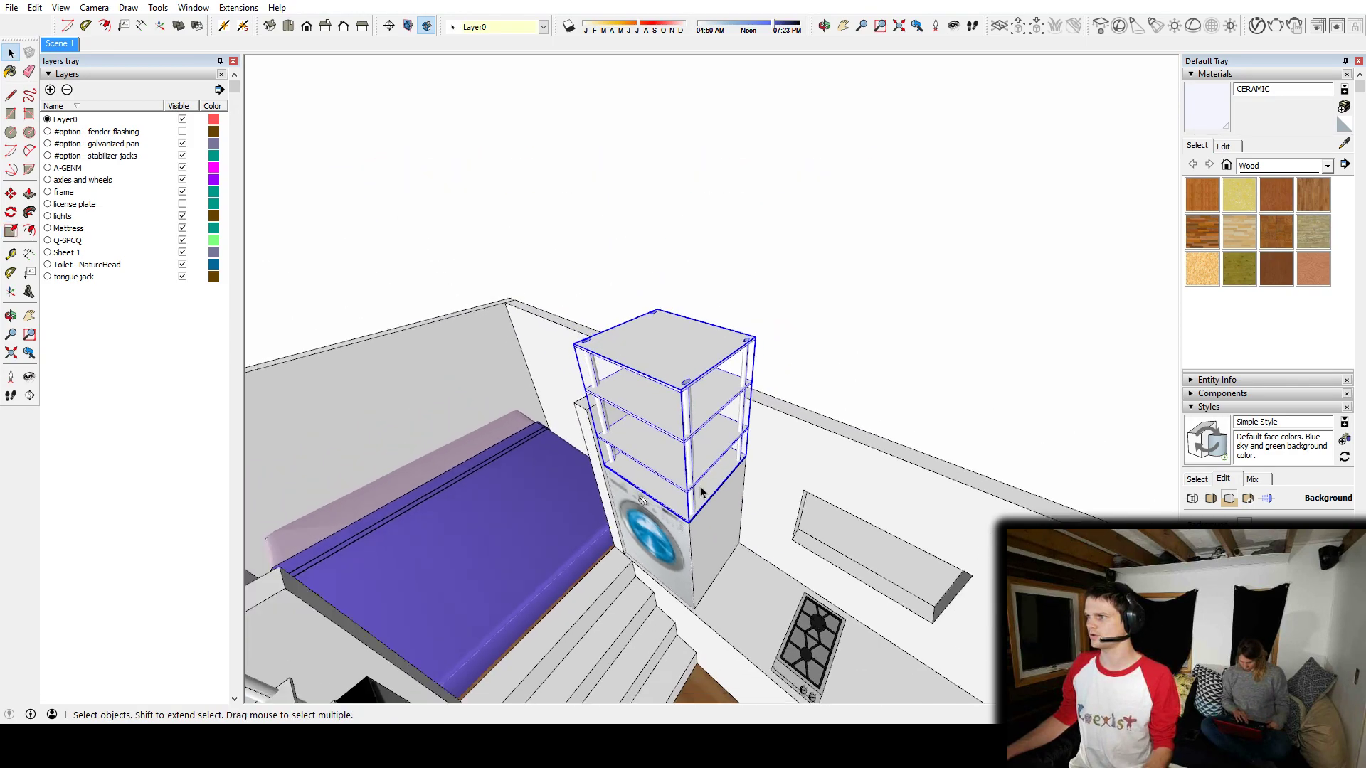
middle_click_drag(818, 475, 751, 541)
scroll(743, 537, "up", 5)
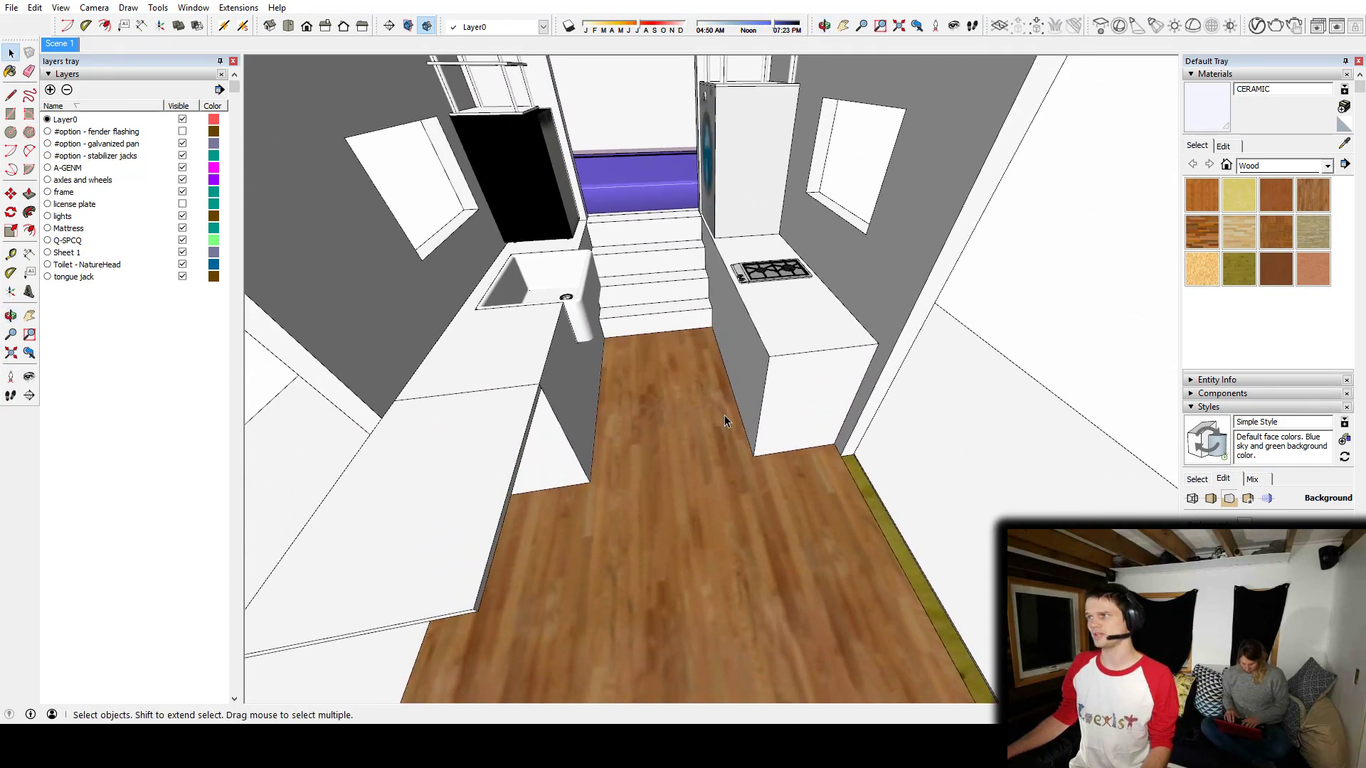
middle_click_drag(724, 415, 762, 382)
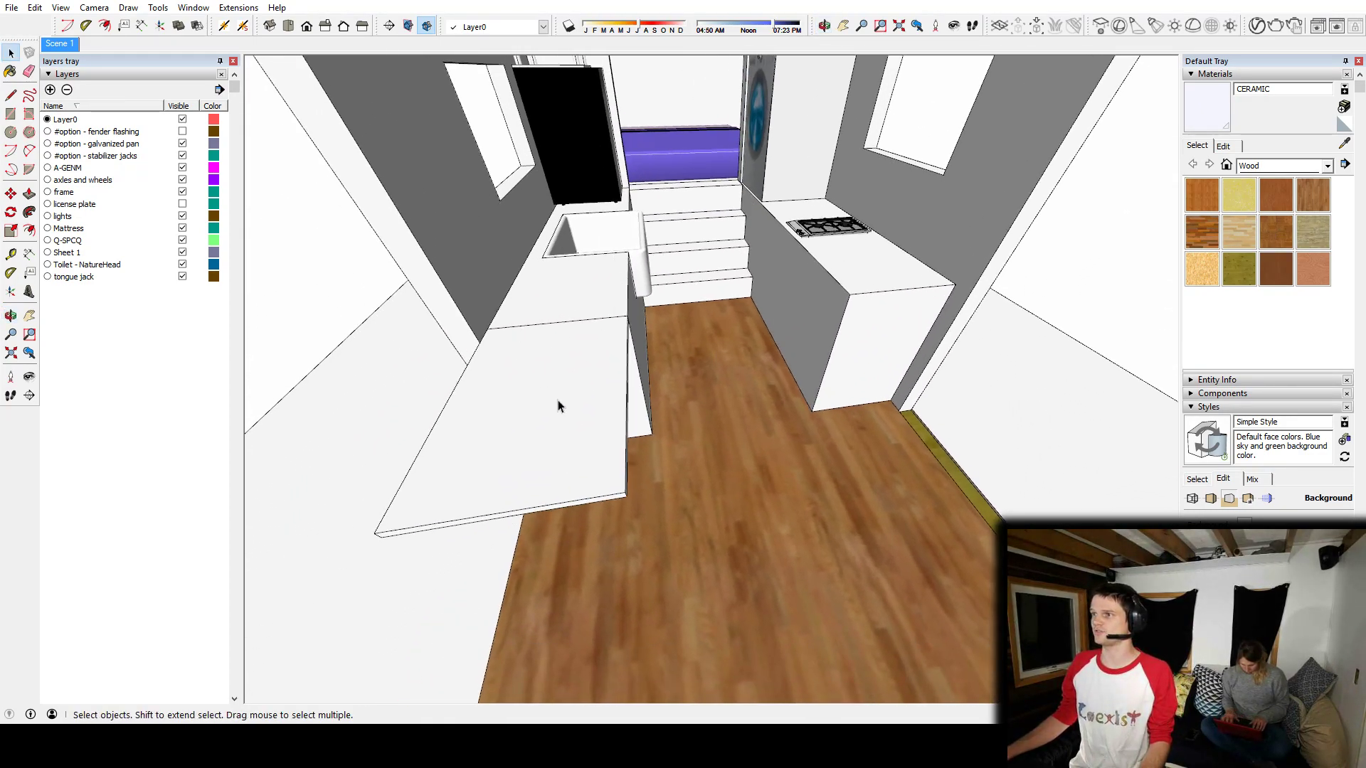
left_click(557, 399)
key("m")
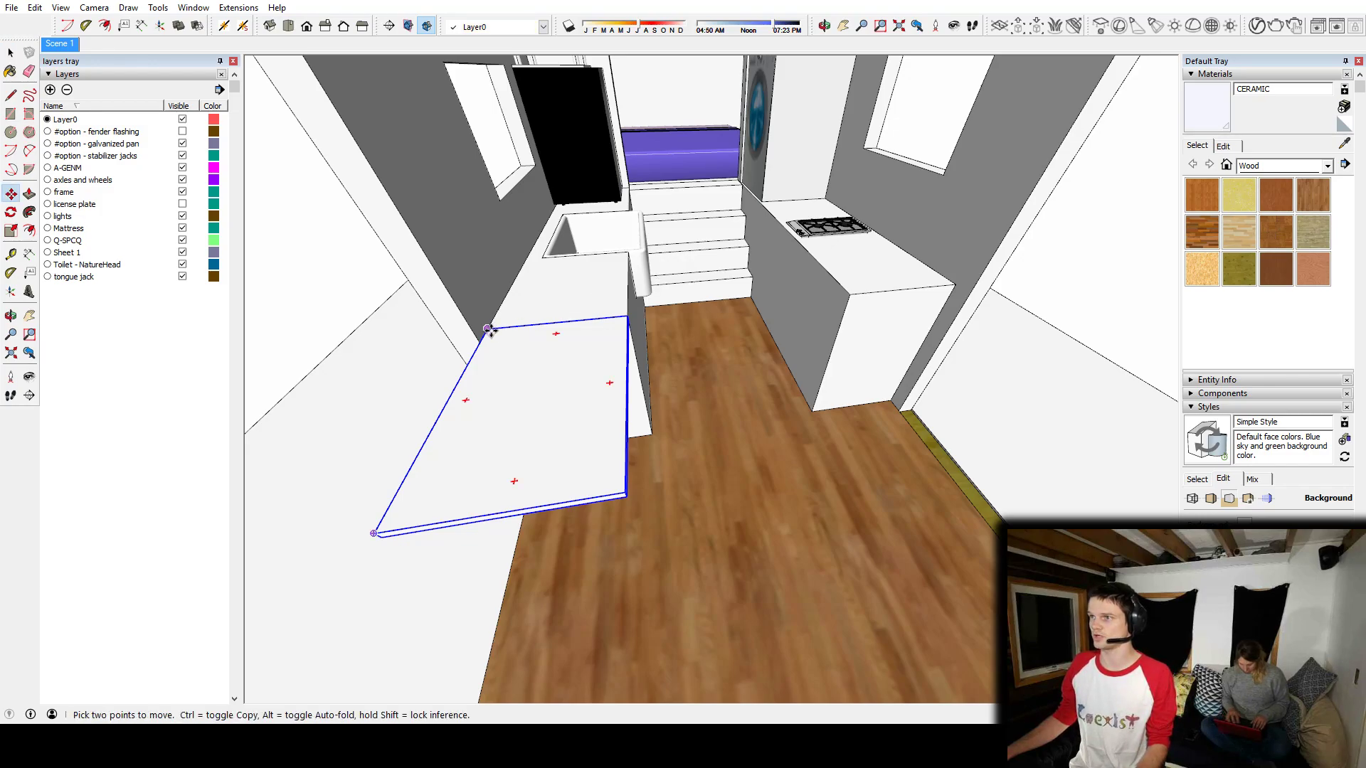
key("ctrl")
left_click(487, 329)
left_click(832, 314)
key("space")
middle_click_drag(853, 306, 783, 209)
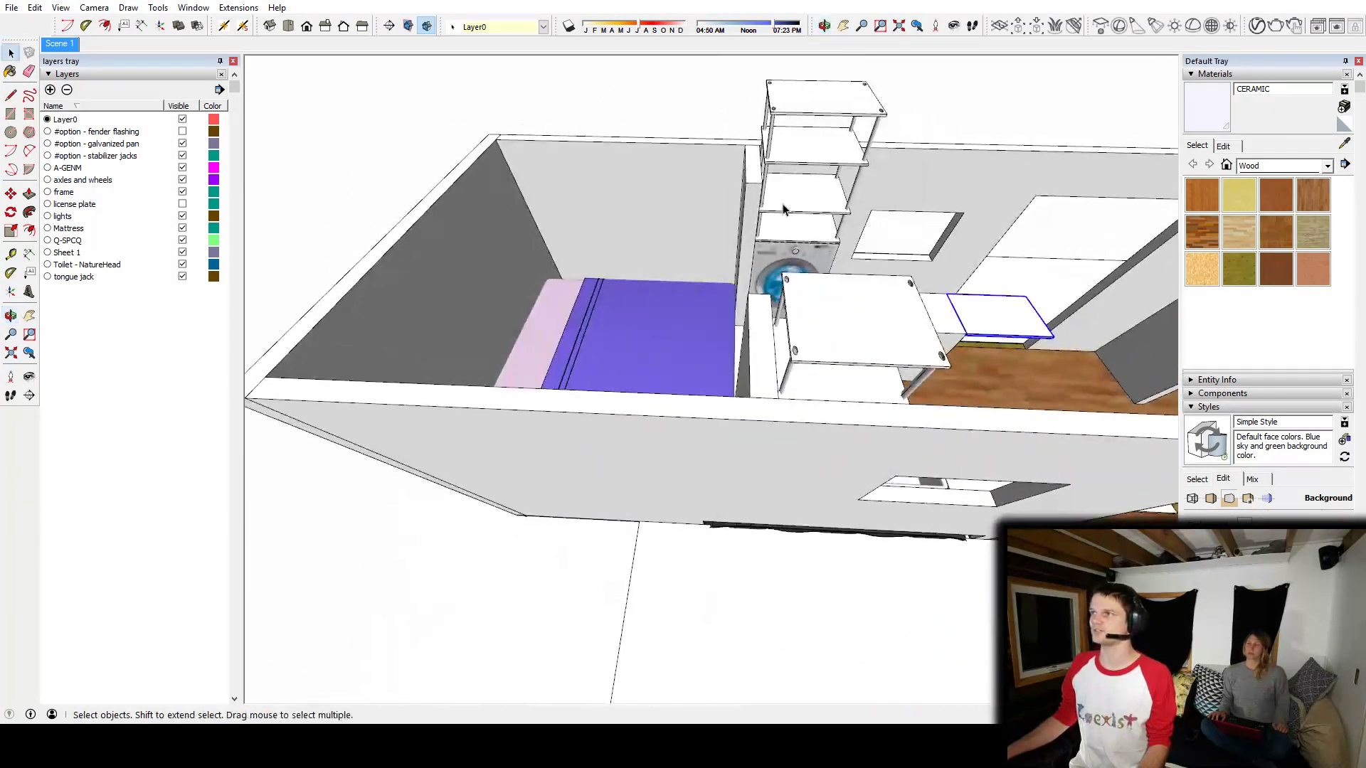
scroll(673, 382, "down", 5)
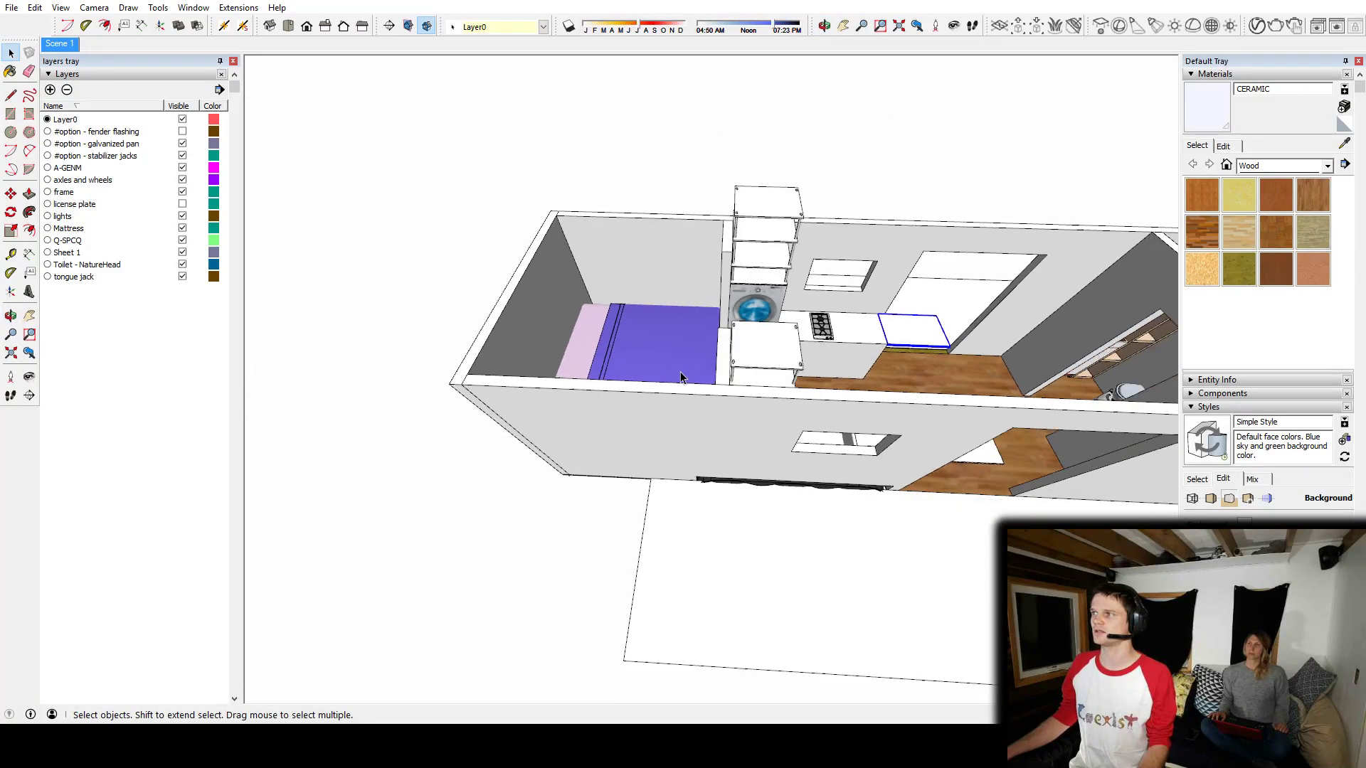
middle_click_drag(765, 389, 460, 244)
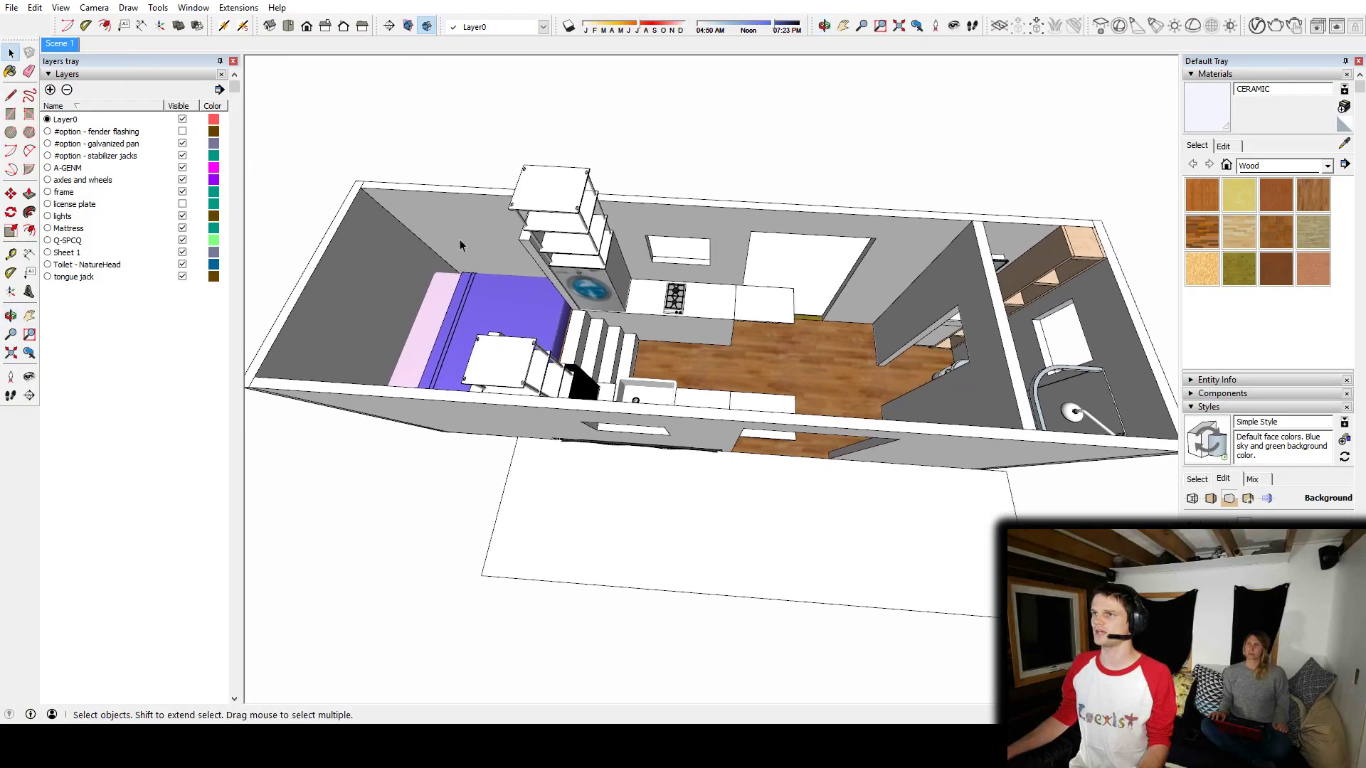
middle_click_drag(502, 350, 825, 287)
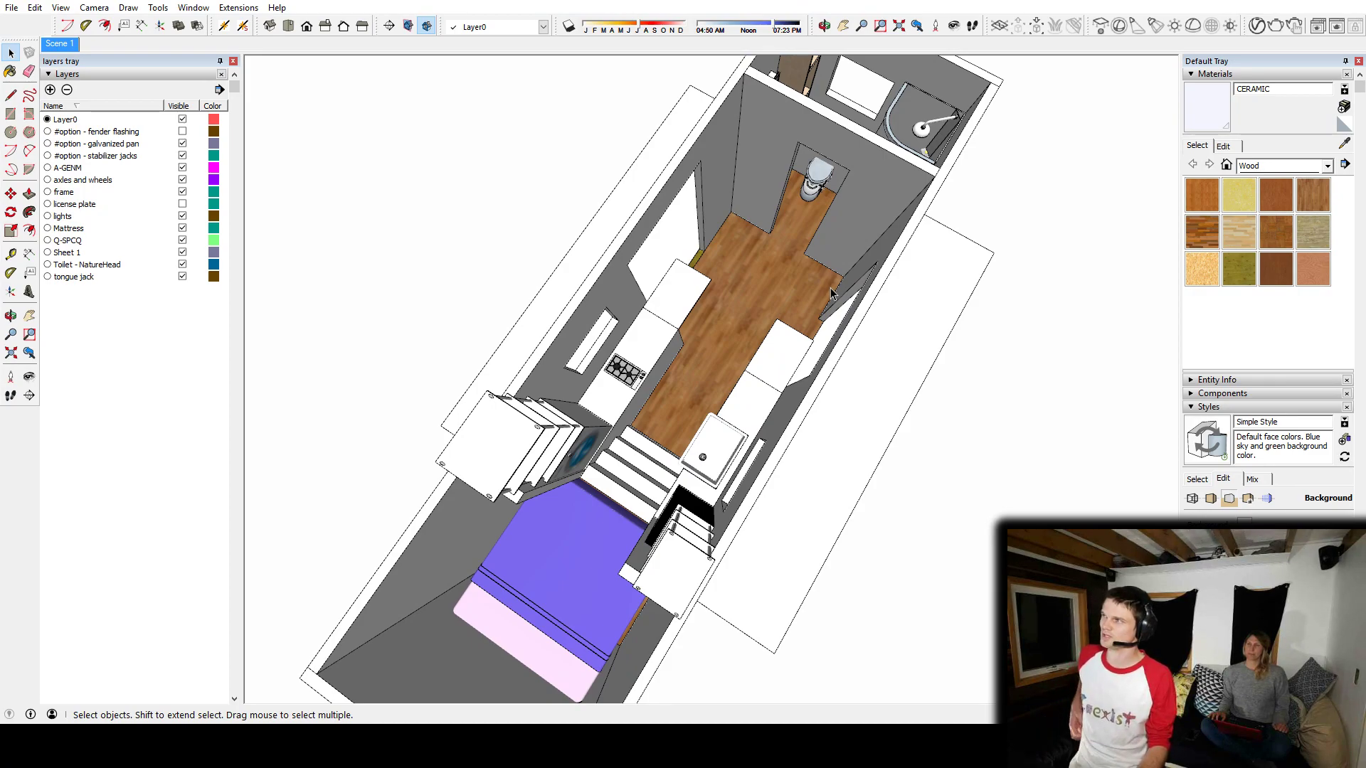
Step: Examine the overall layout from several sides, including the bed area, the kitchen counters and the side wall's door opening
middle_click_drag(829, 239, 838, 298)
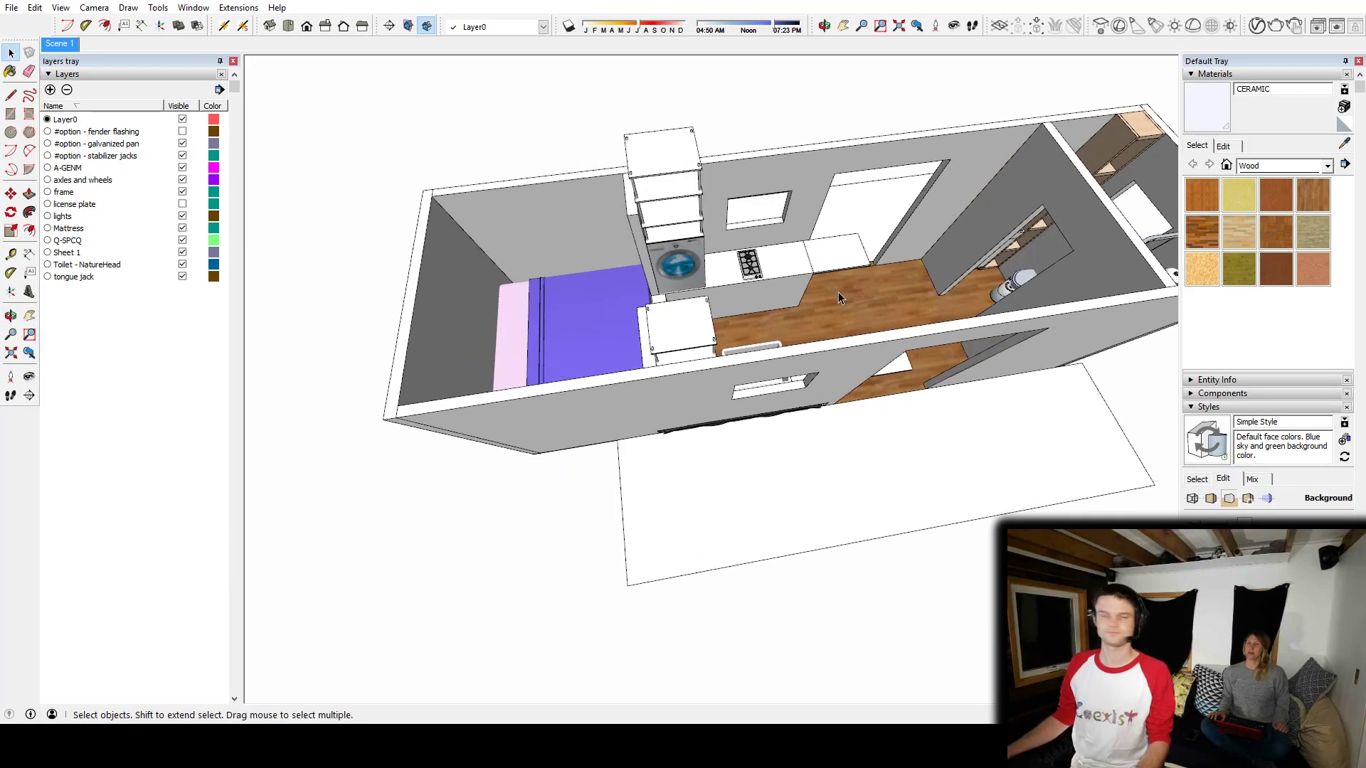
middle_click_drag(757, 288, 561, 339)
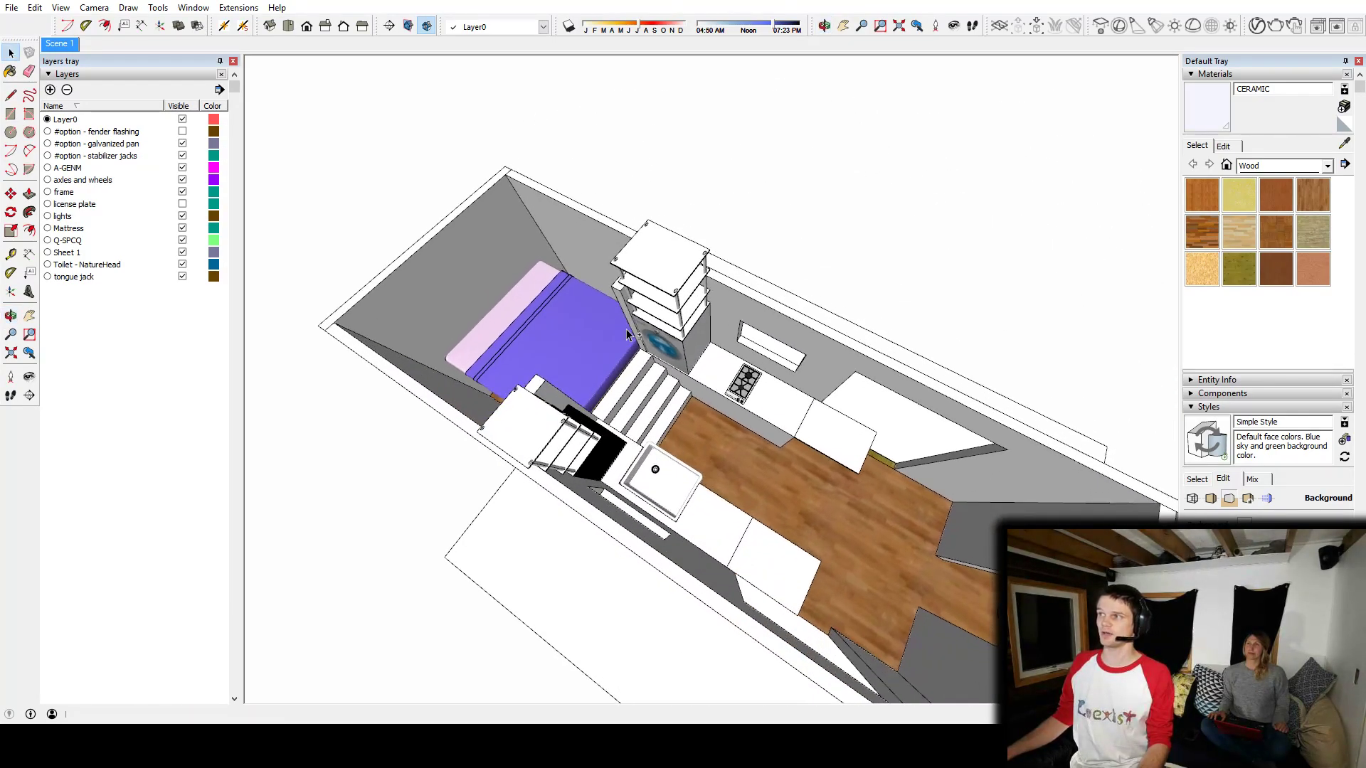
scroll(562, 338, "up", 5)
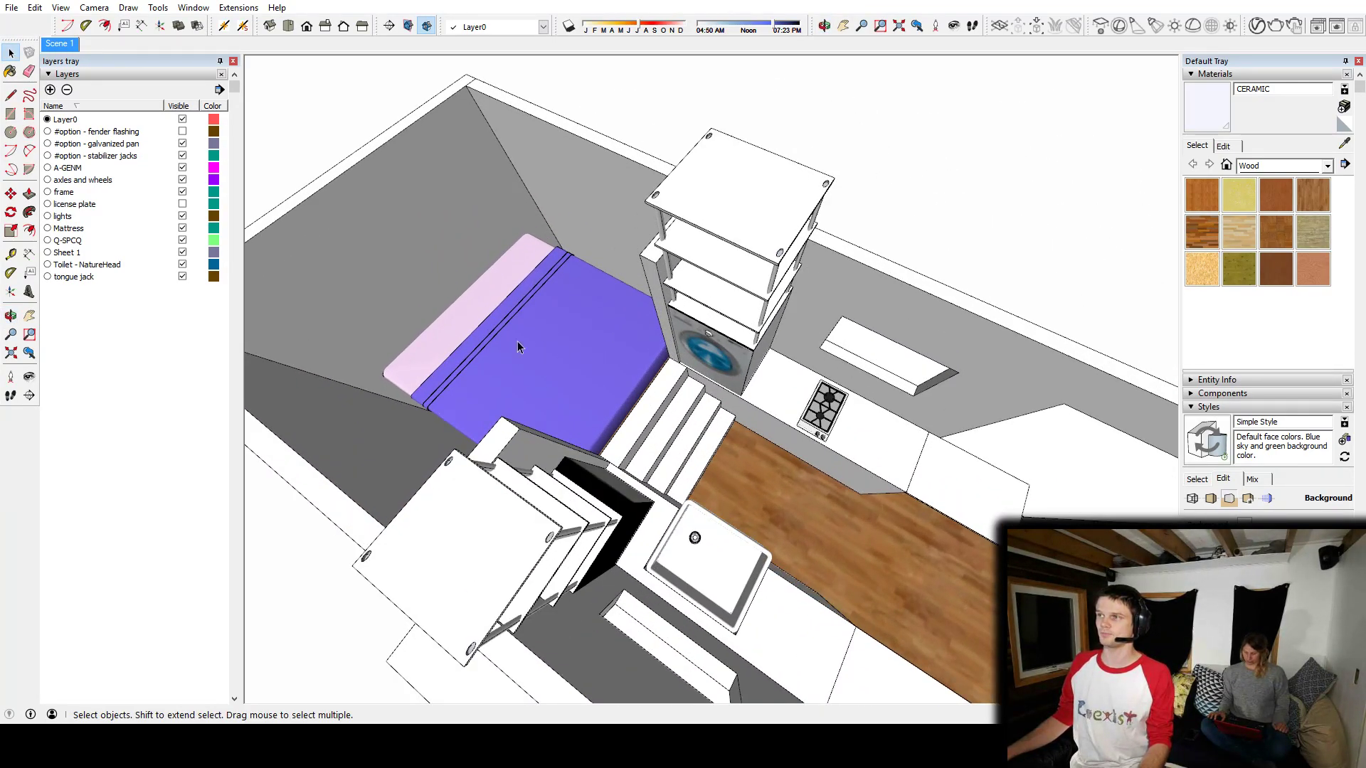
middle_click_drag(498, 333, 616, 341, "shift")
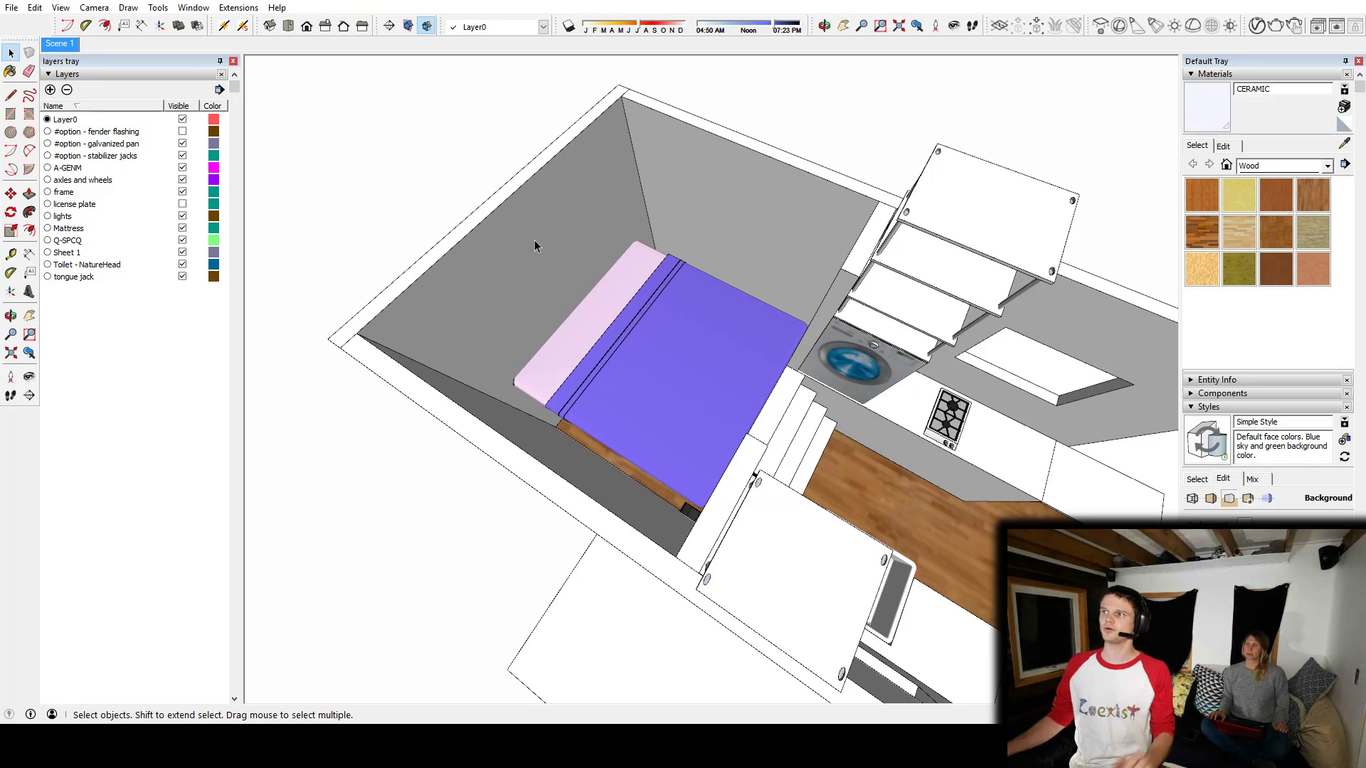
scroll(569, 277, "down", 5)
middle_click_drag(609, 313, 633, 400)
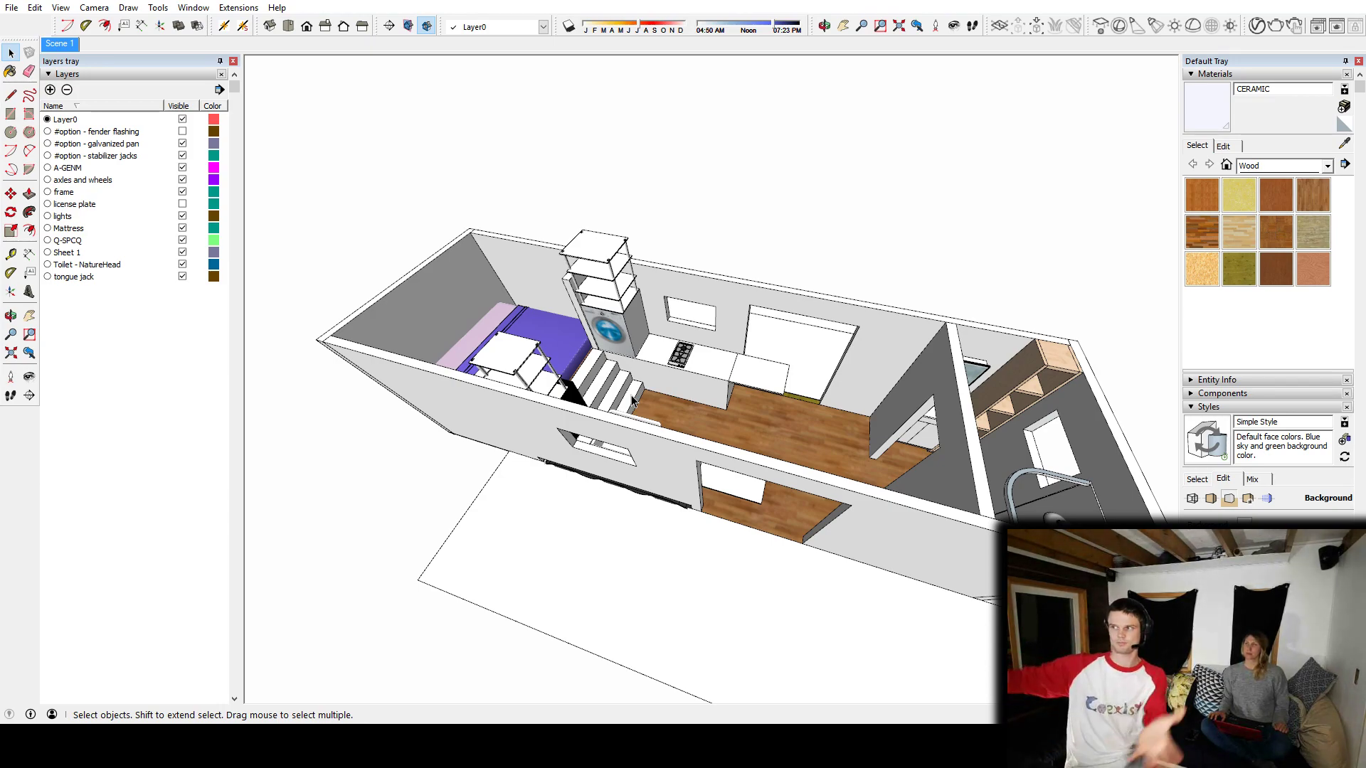
middle_click_drag(838, 459, 702, 596)
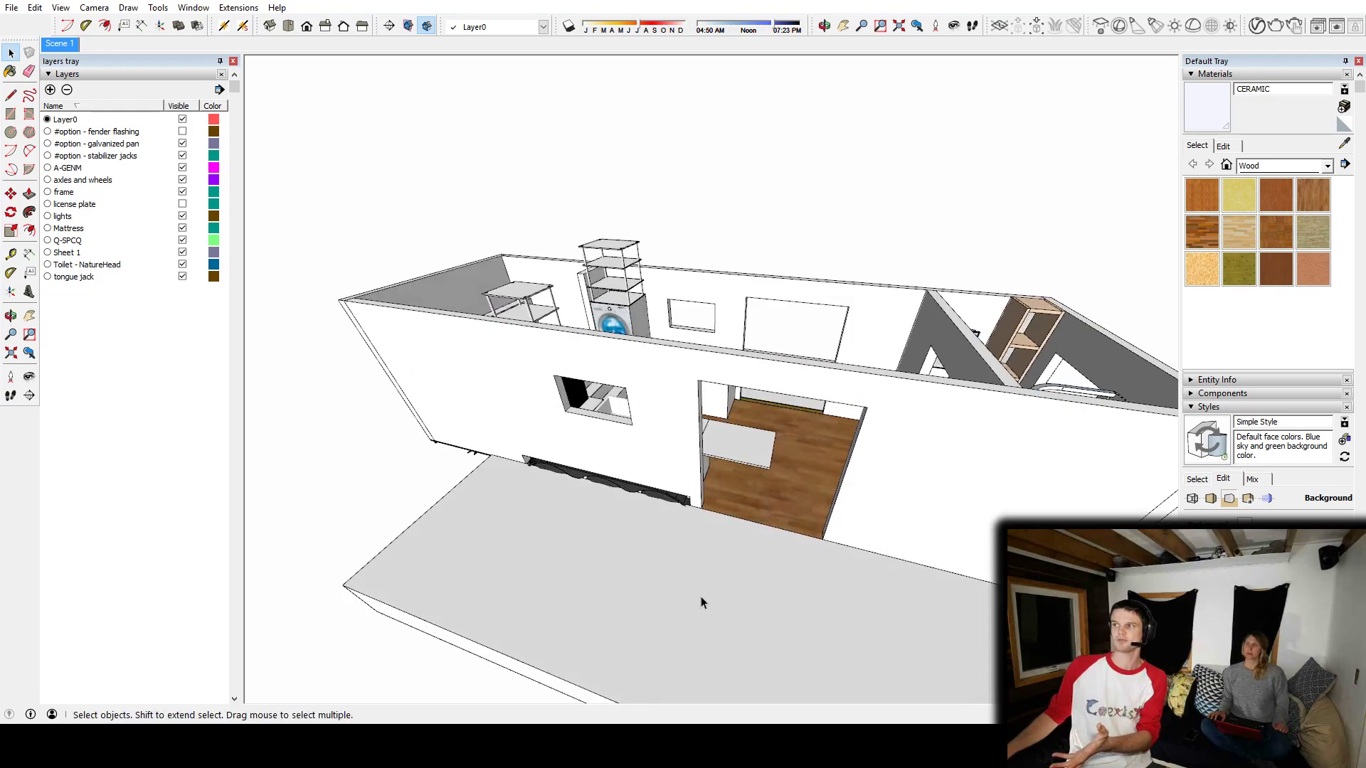
middle_click_drag(537, 405, 707, 365)
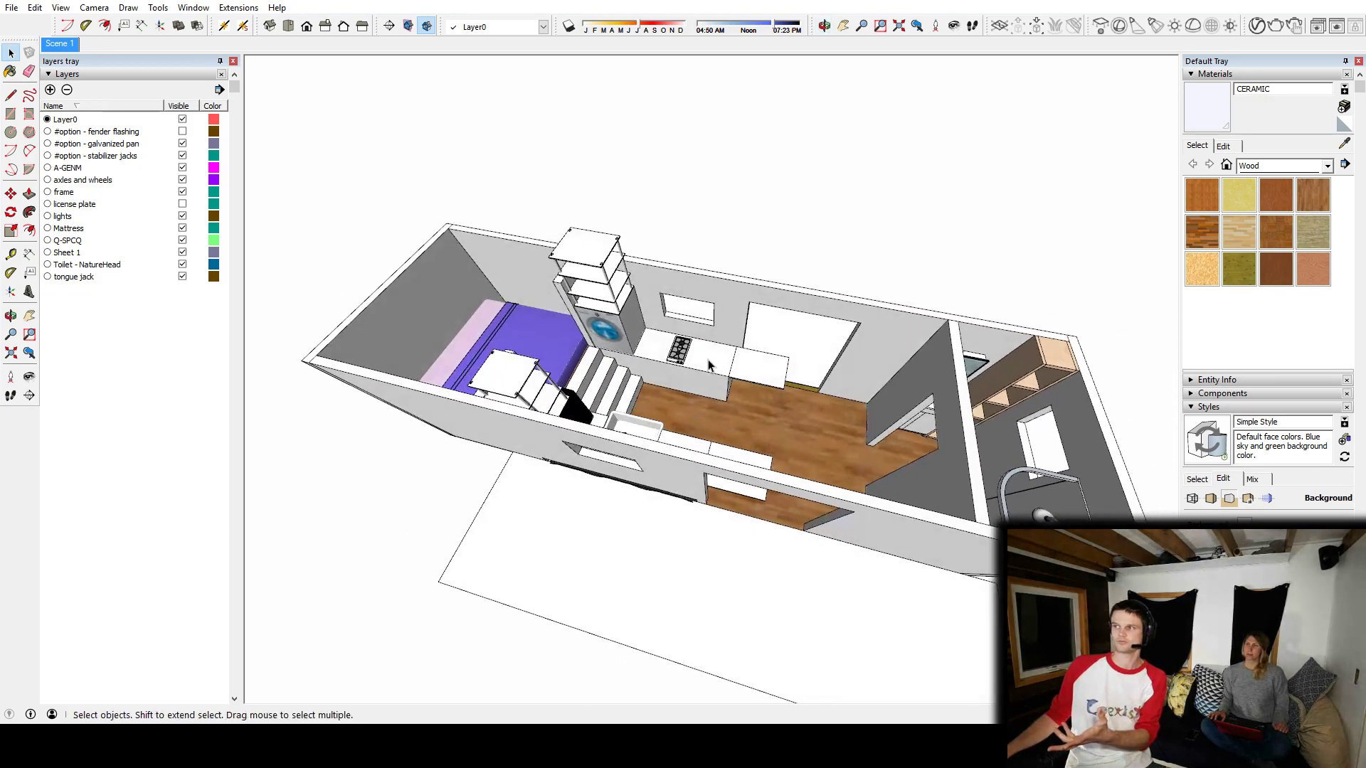
middle_click_drag(736, 571, 573, 553)
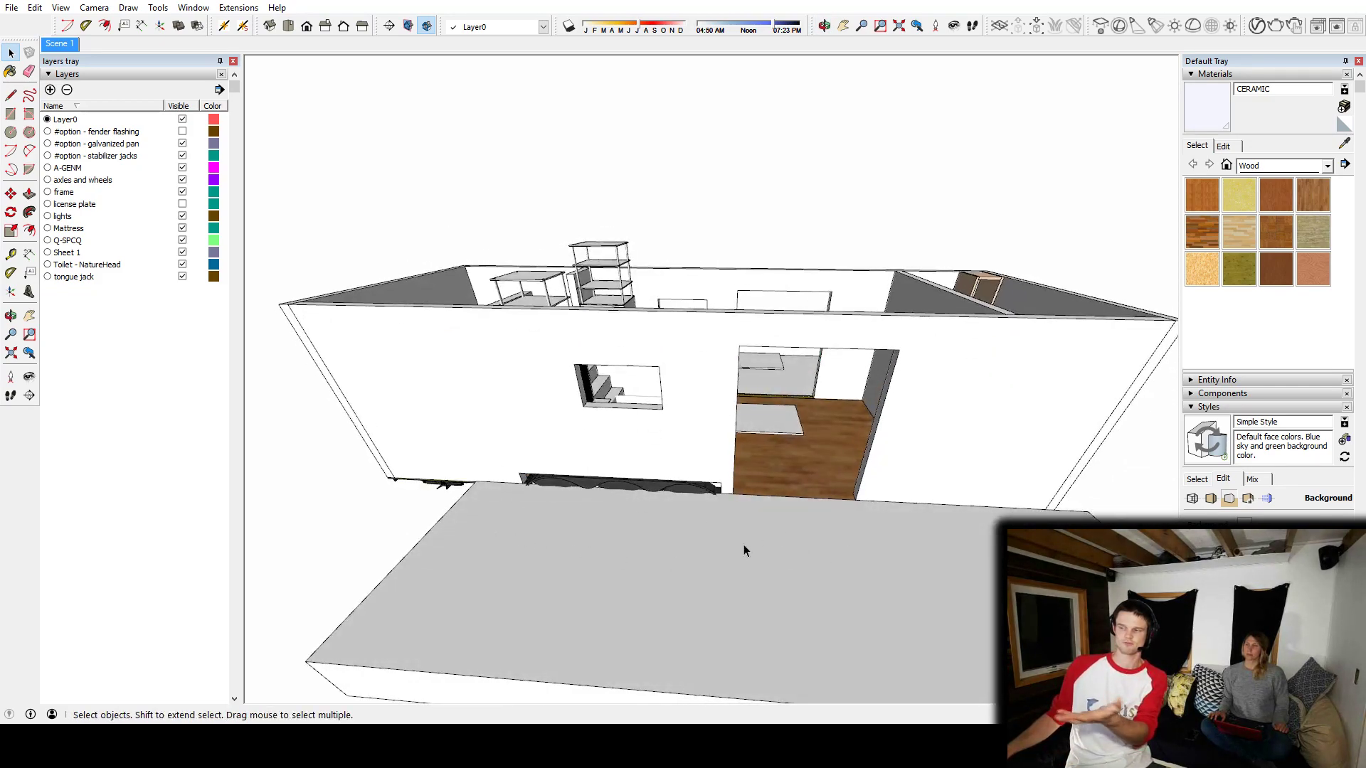
middle_click_drag(709, 566, 766, 613)
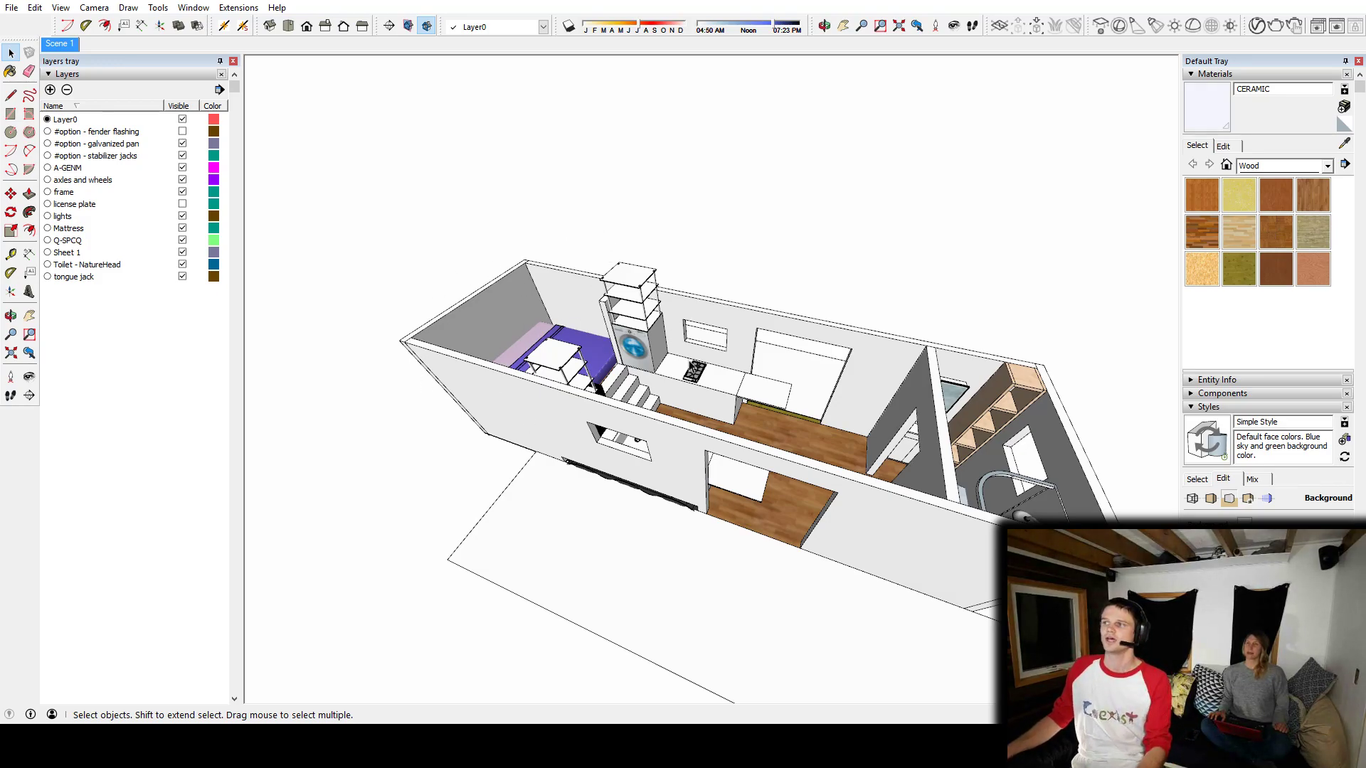
Step: Inspect the floor space between the two counter extensions and the bathroom doorway, viewed along the length of the house
middle_click_drag(781, 408, 1014, 490)
scroll(835, 402, "up", 6)
middle_click_drag(835, 402, 1305, 478)
scroll(872, 398, "up", 4)
middle_click_drag(778, 390, 835, 273, "shift")
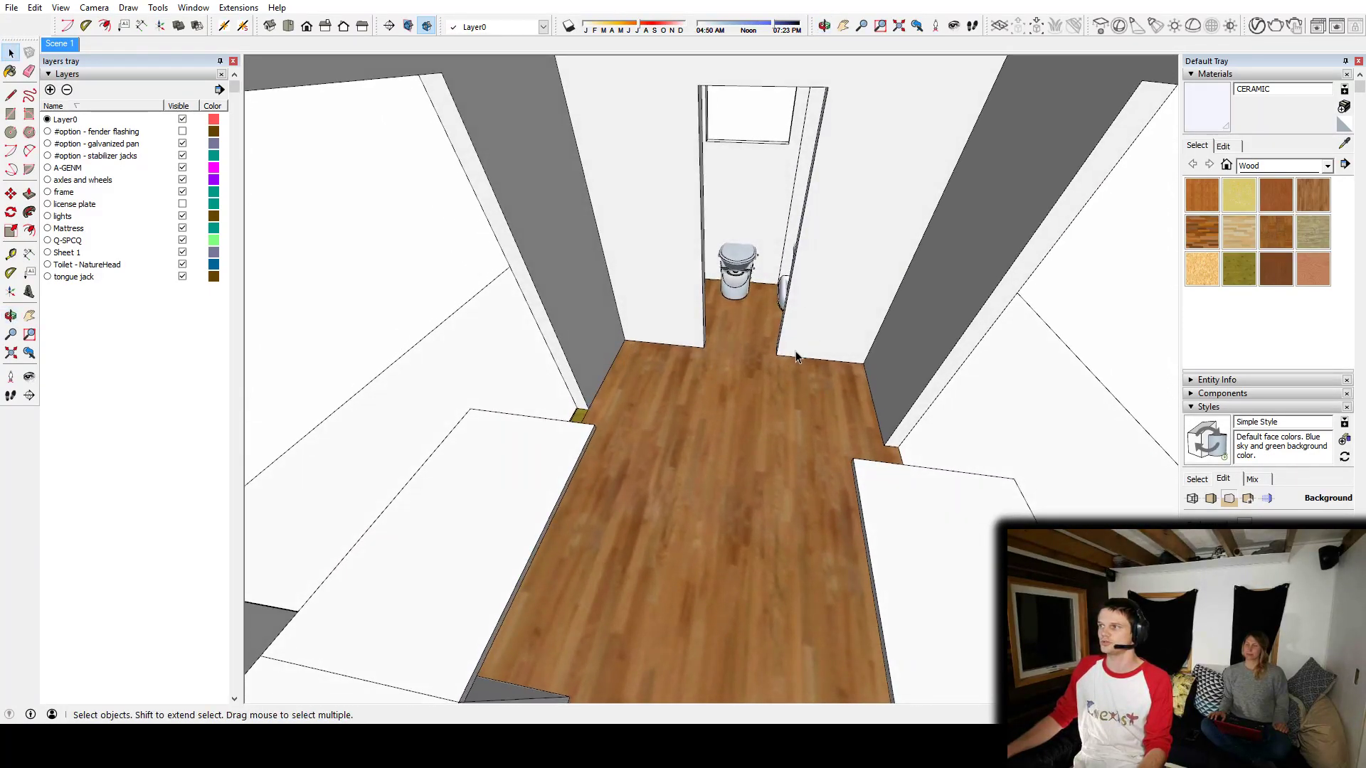
middle_click_drag(867, 360, 513, 305)
scroll(587, 407, "down", 5)
middle_click_drag(847, 500, 751, 434)
middle_click_drag(803, 506, 836, 483)
scroll(782, 446, "down", 3)
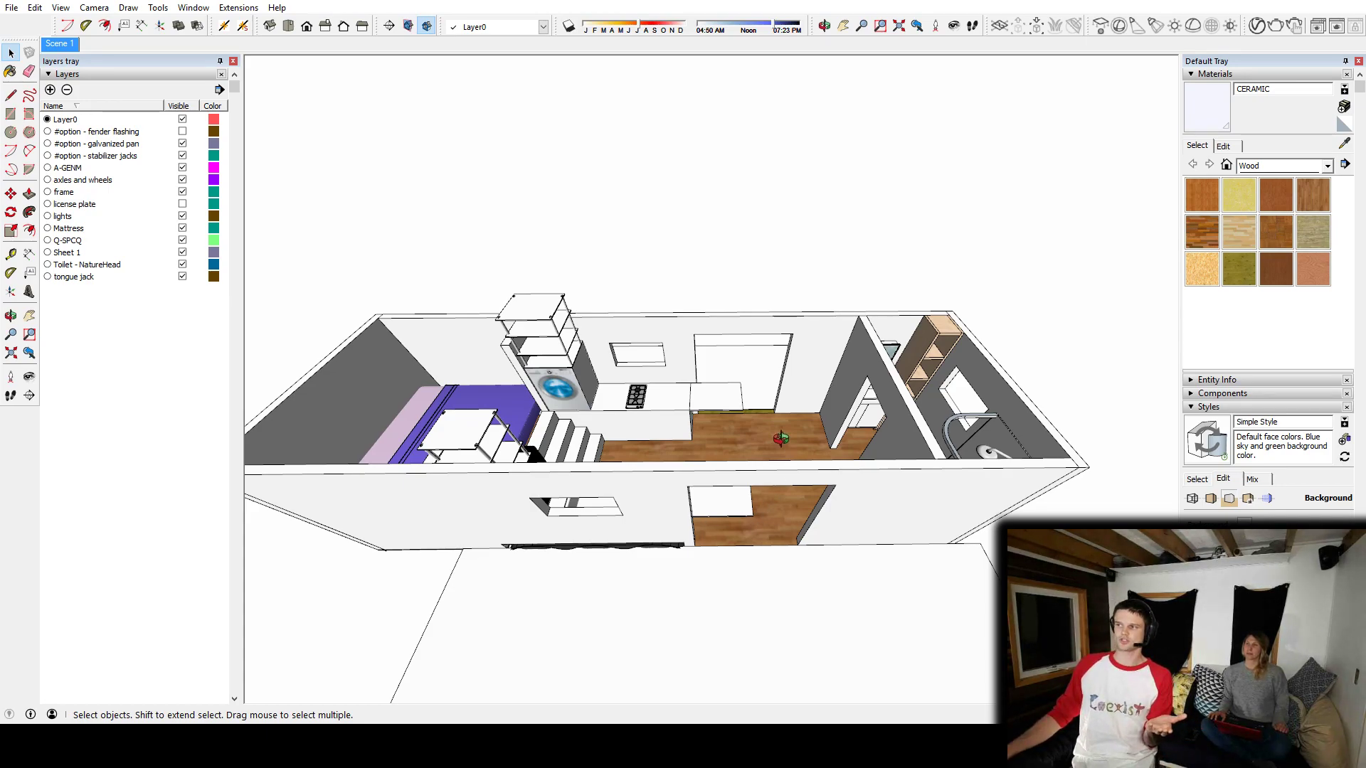
Step: Examine how the sink-side counter extension overlaps the door opening and compare it with the cooktop counter opposite
middle_click_drag(780, 438, 761, 517)
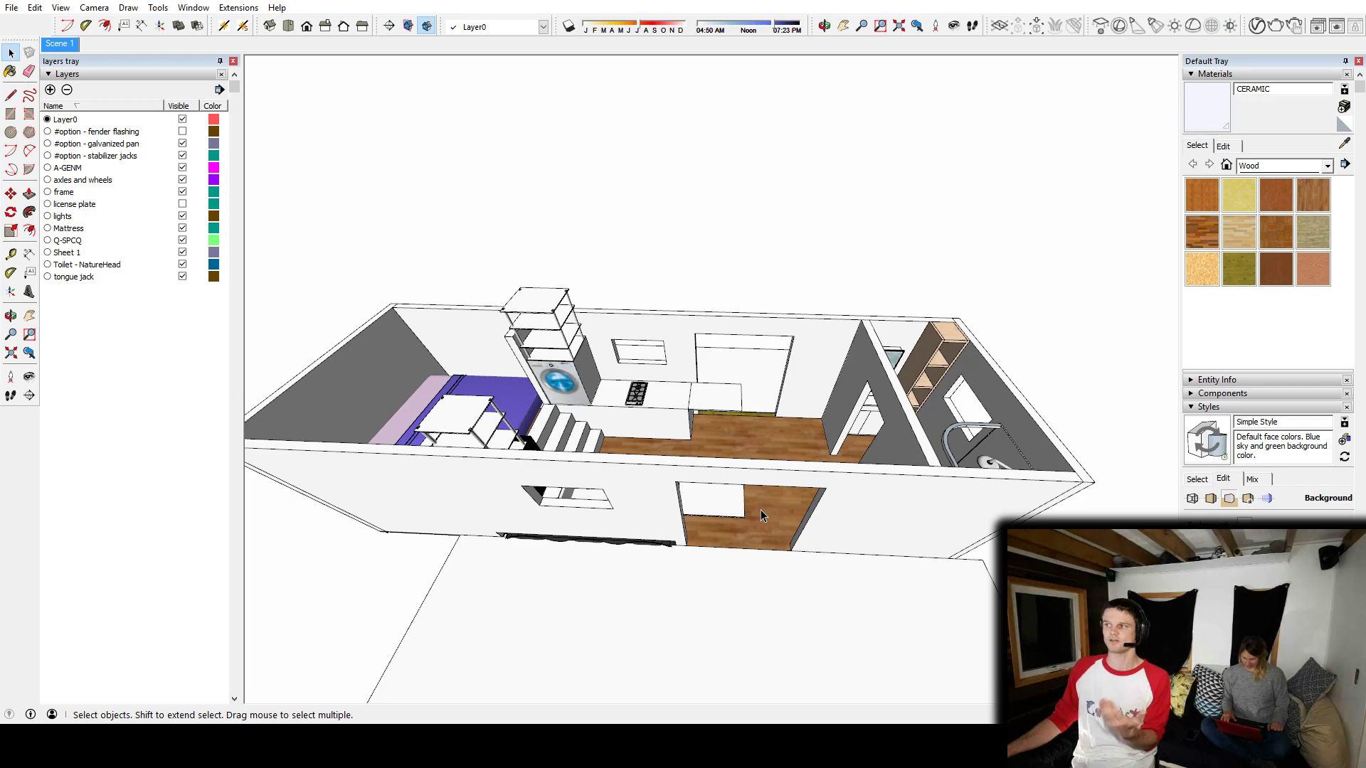
middle_click_drag(761, 509, 714, 436)
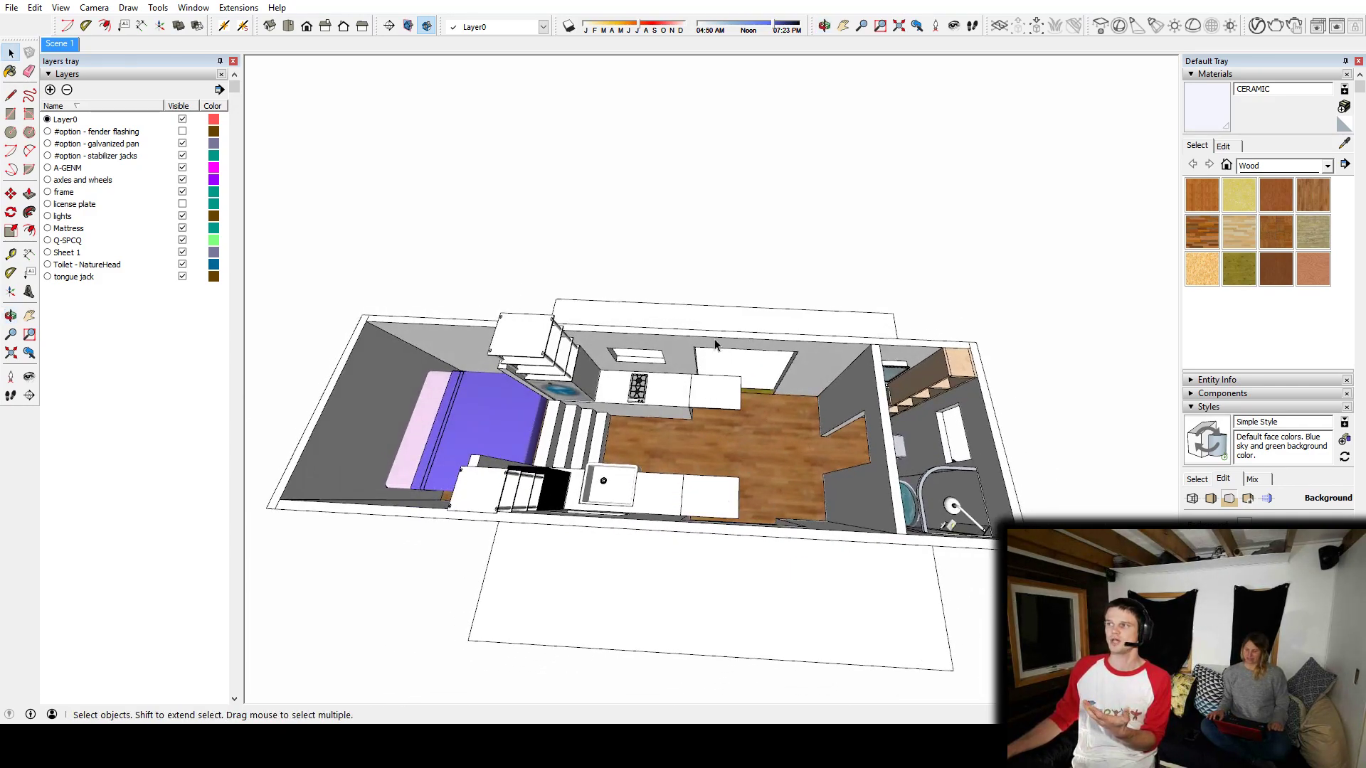
middle_click_drag(732, 398, 699, 413)
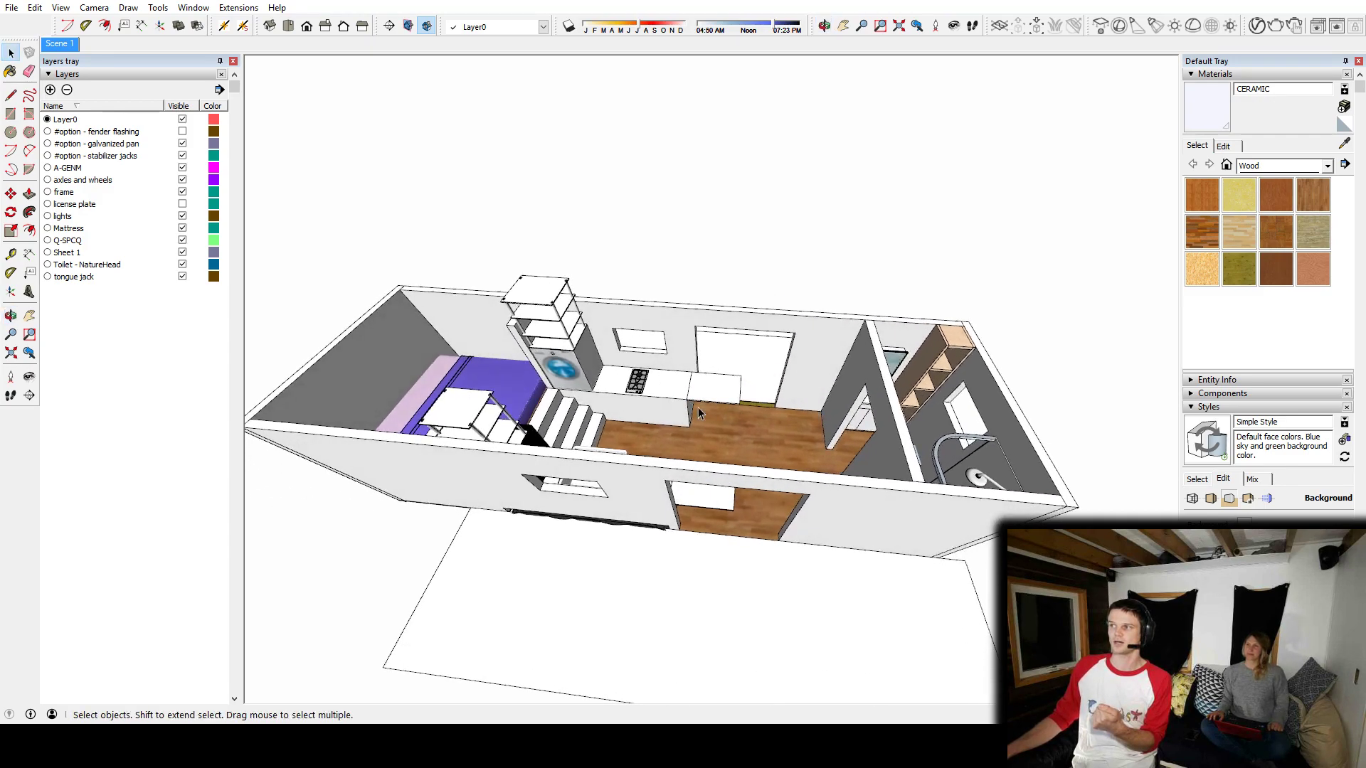
middle_click_drag(812, 493, 838, 464)
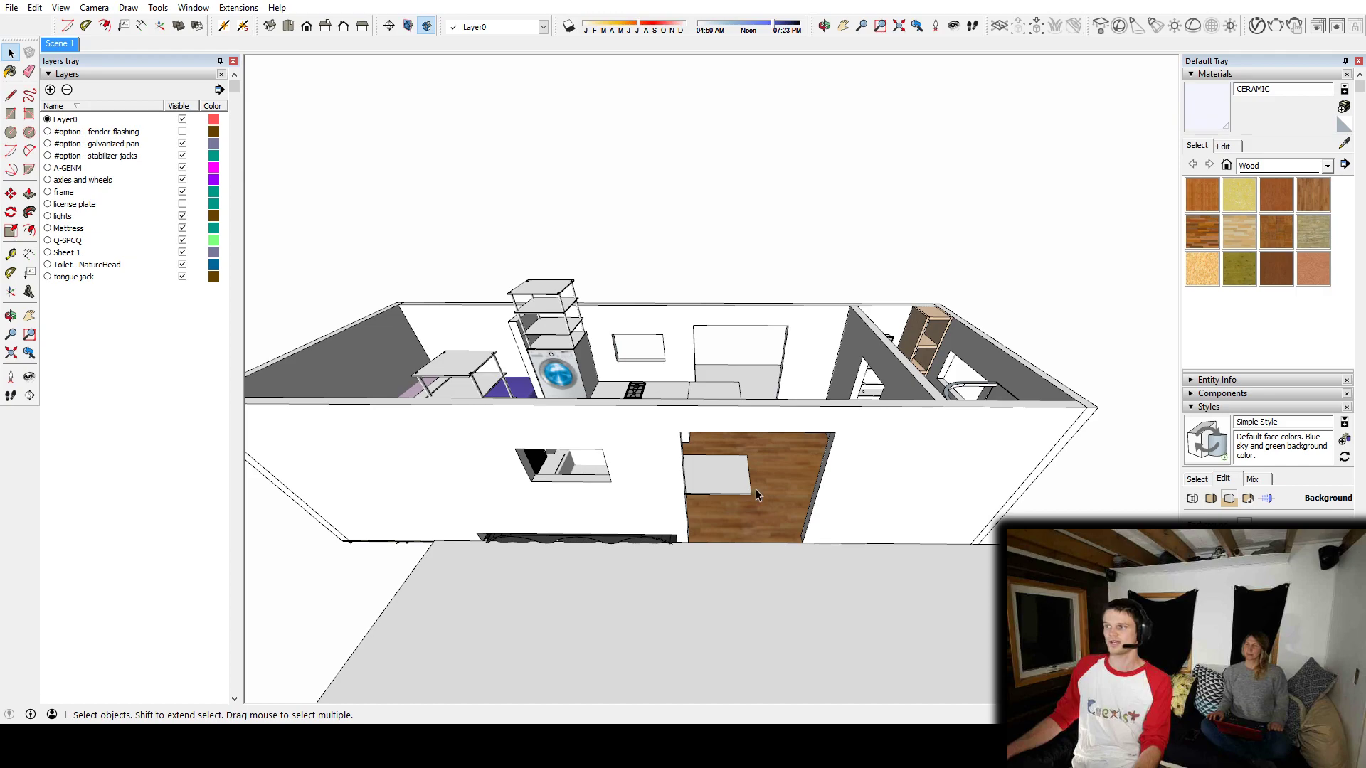
middle_click_drag(755, 489, 798, 511)
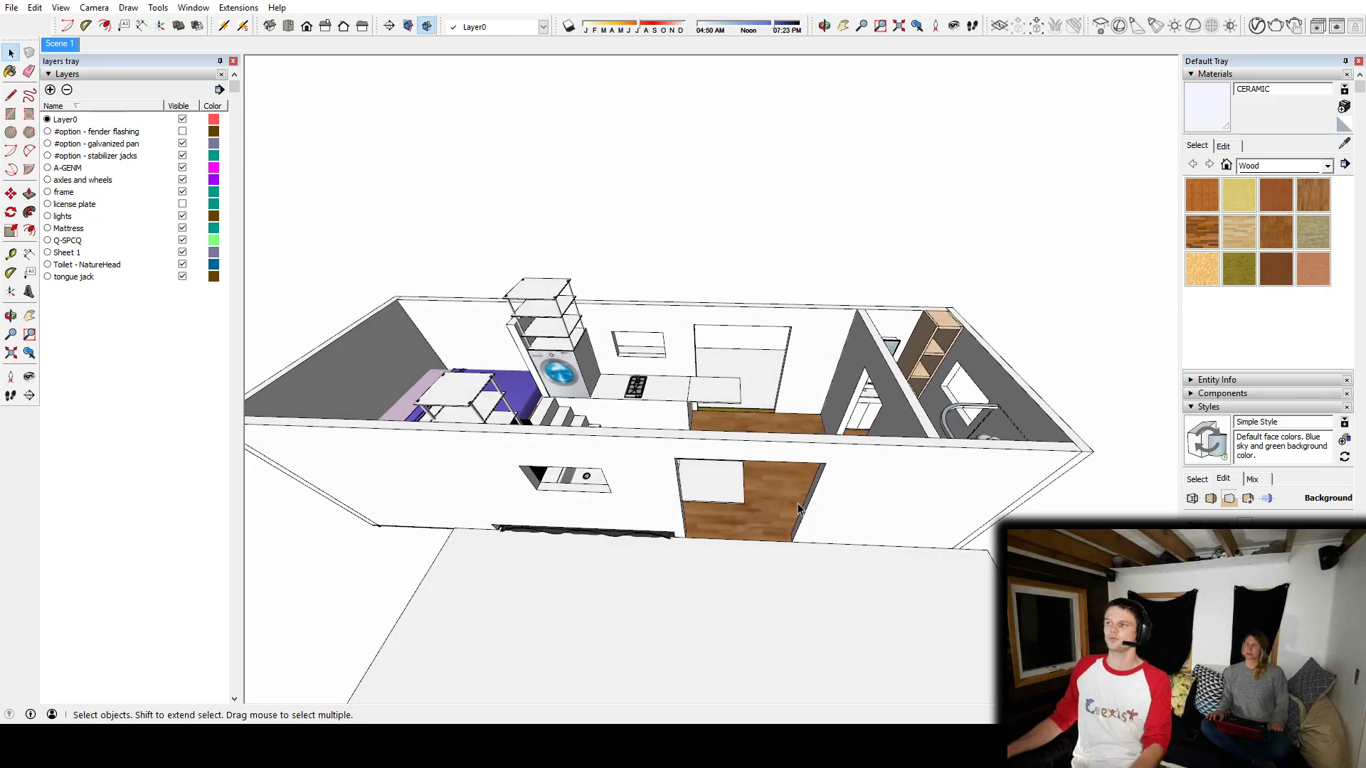
left_click(718, 475)
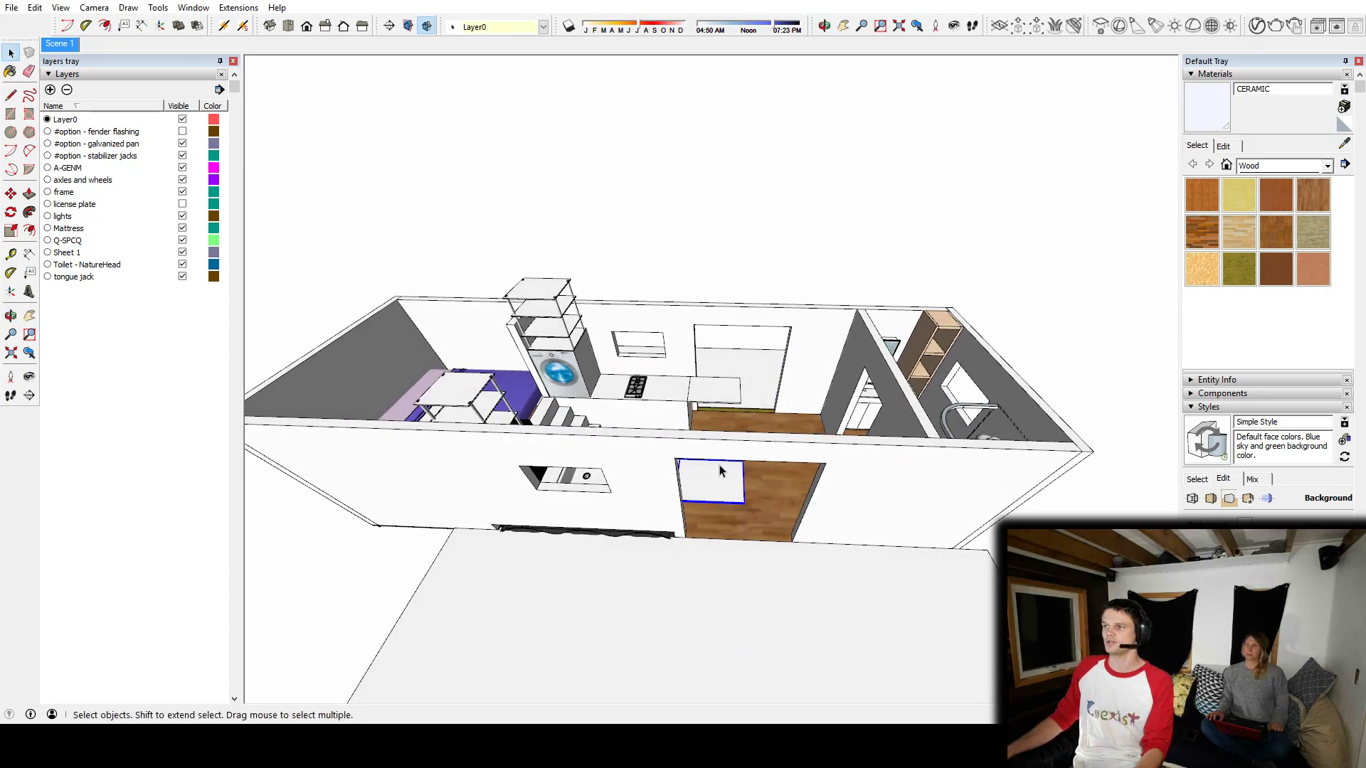
middle_click_drag(747, 387, 661, 562)
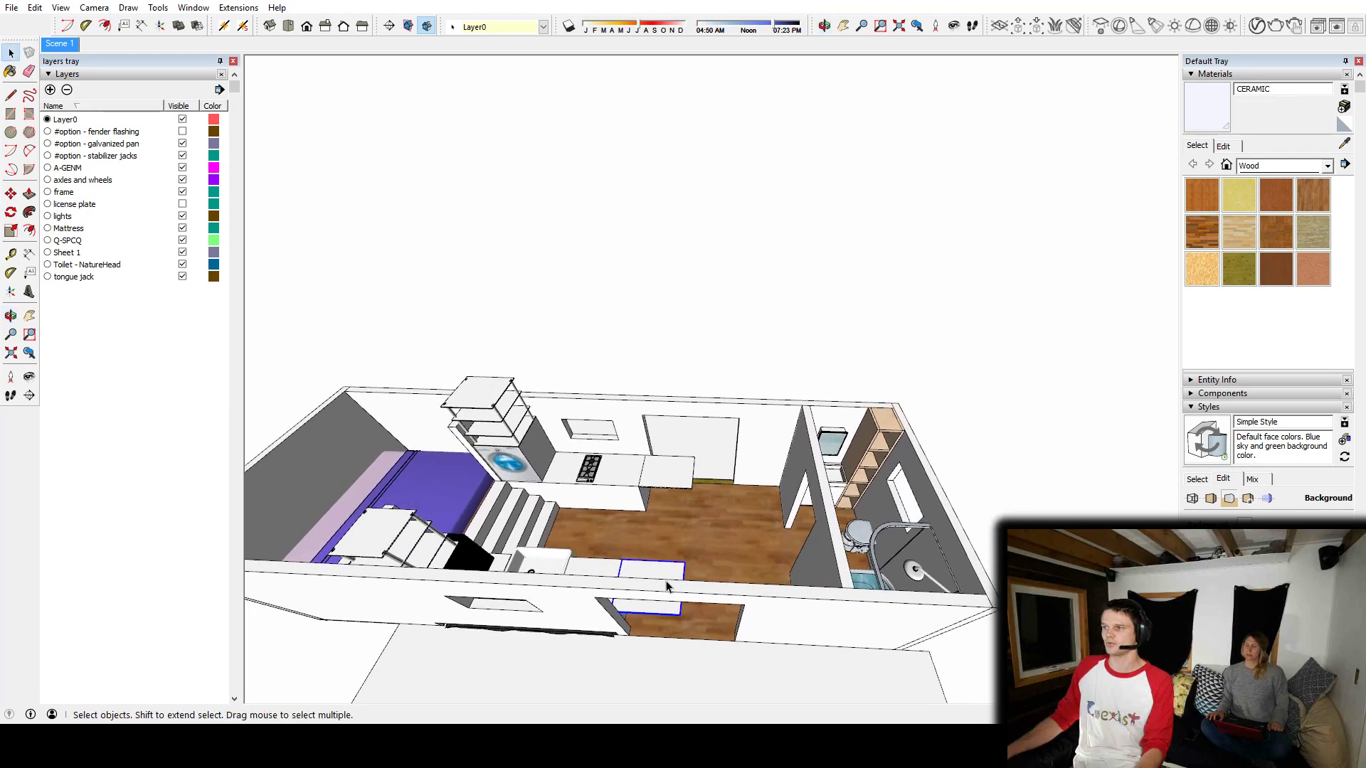
left_click(654, 487)
left_click(616, 488)
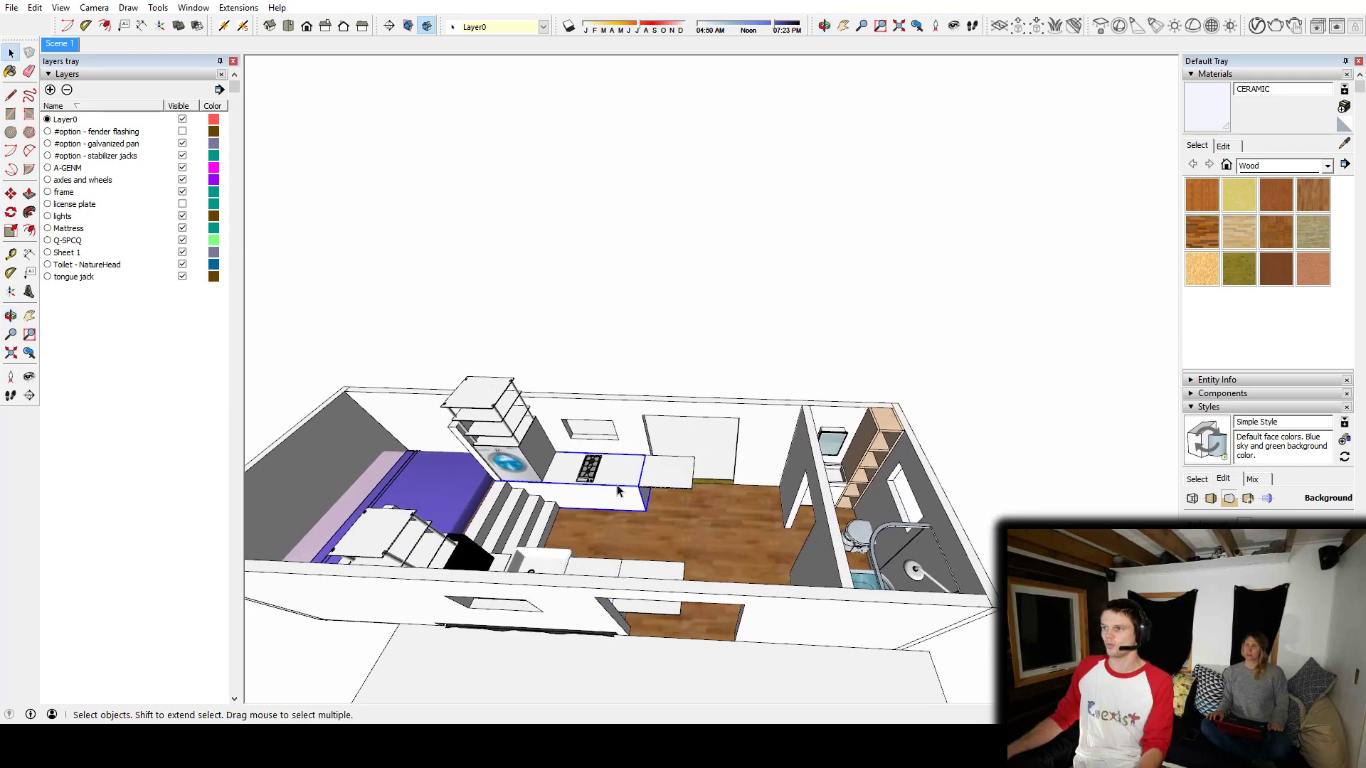
scroll(617, 498, "up", 3)
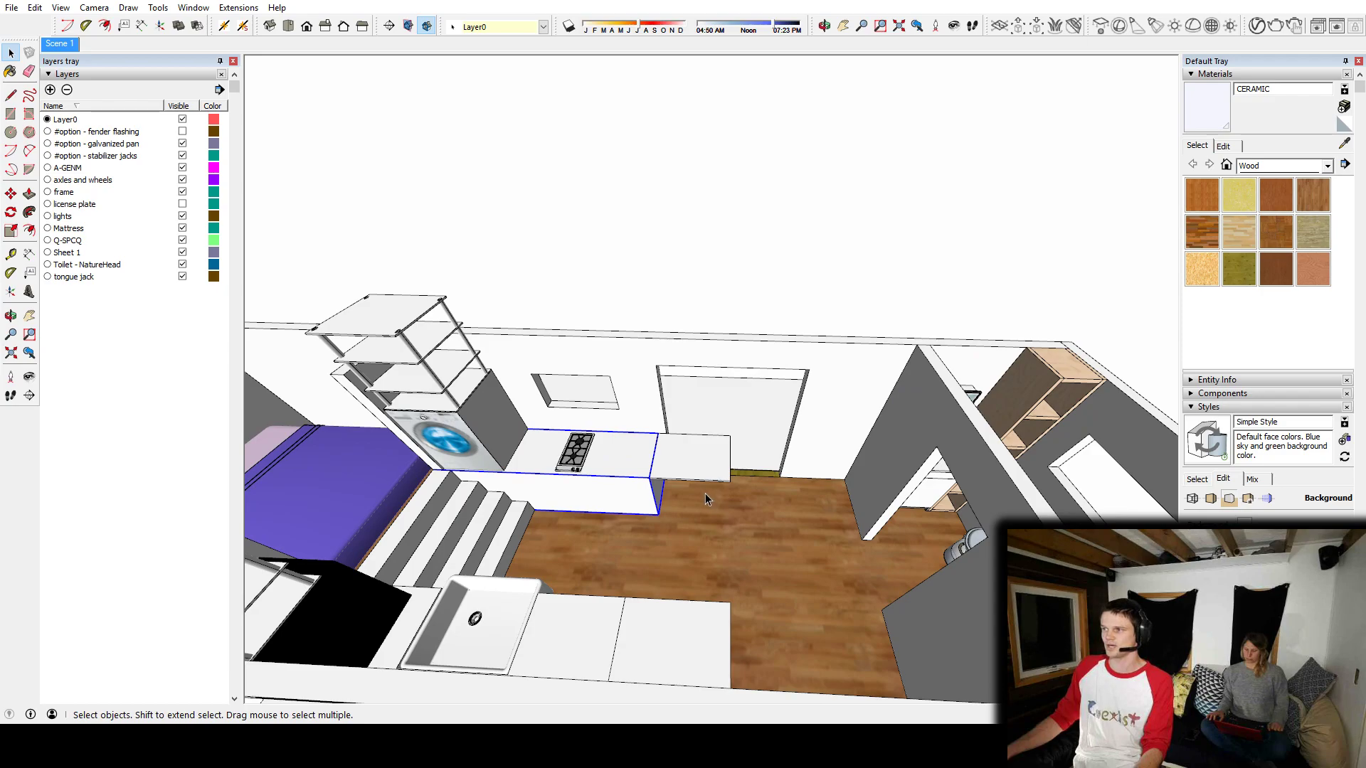
Step: Review the open floor area between the cooktop counter and the bathroom wall, and clear the counter selection
middle_click_drag(705, 493, 840, 364)
scroll(600, 468, "down", 3)
middle_click_drag(913, 391, 684, 475)
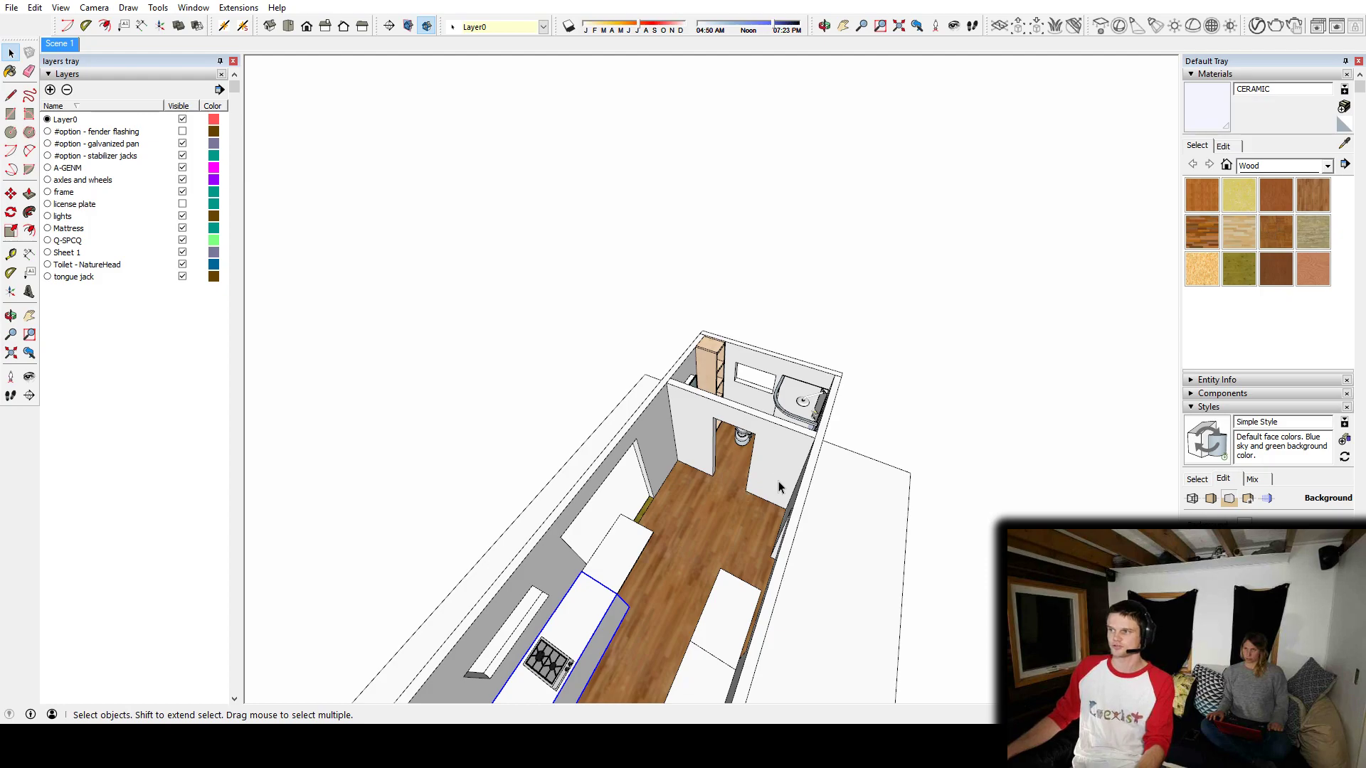
middle_click_drag(778, 480, 828, 355)
scroll(647, 404, "up", 3)
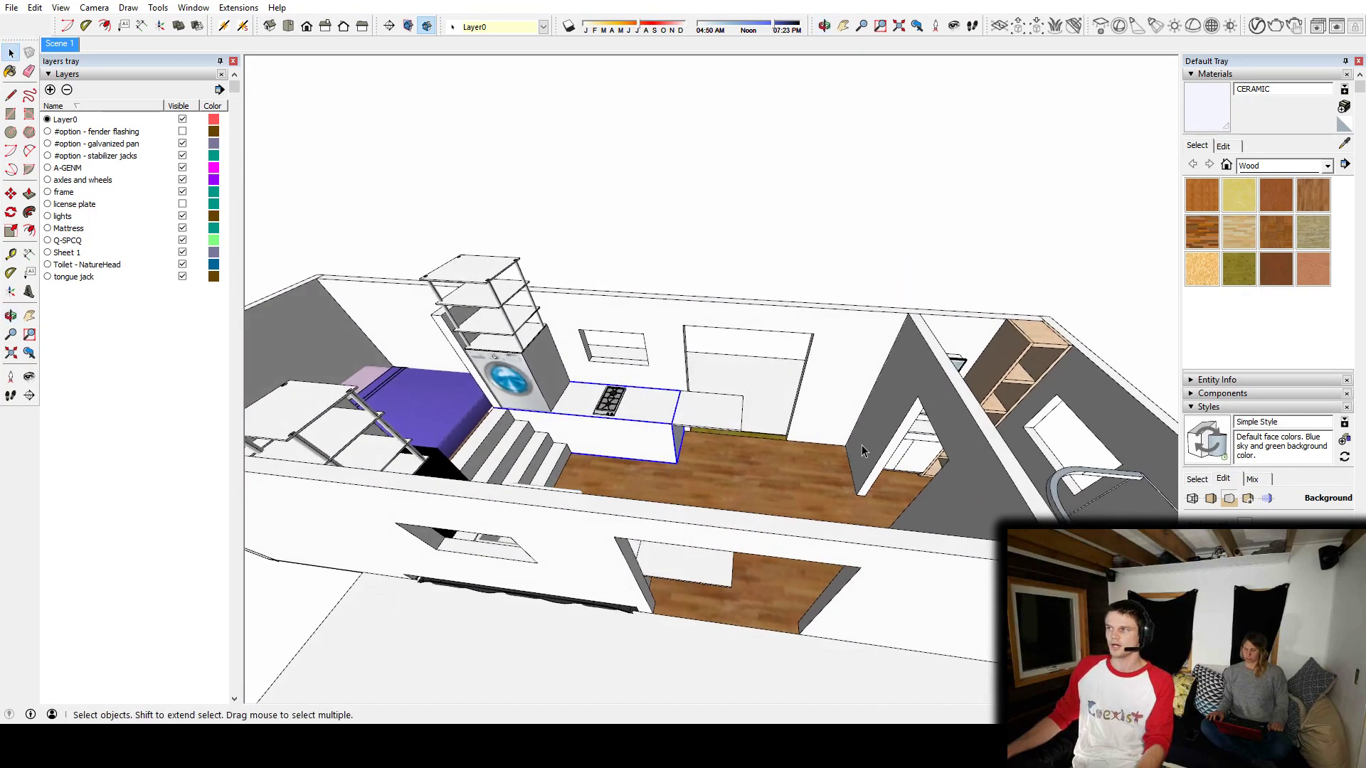
left_click(639, 424)
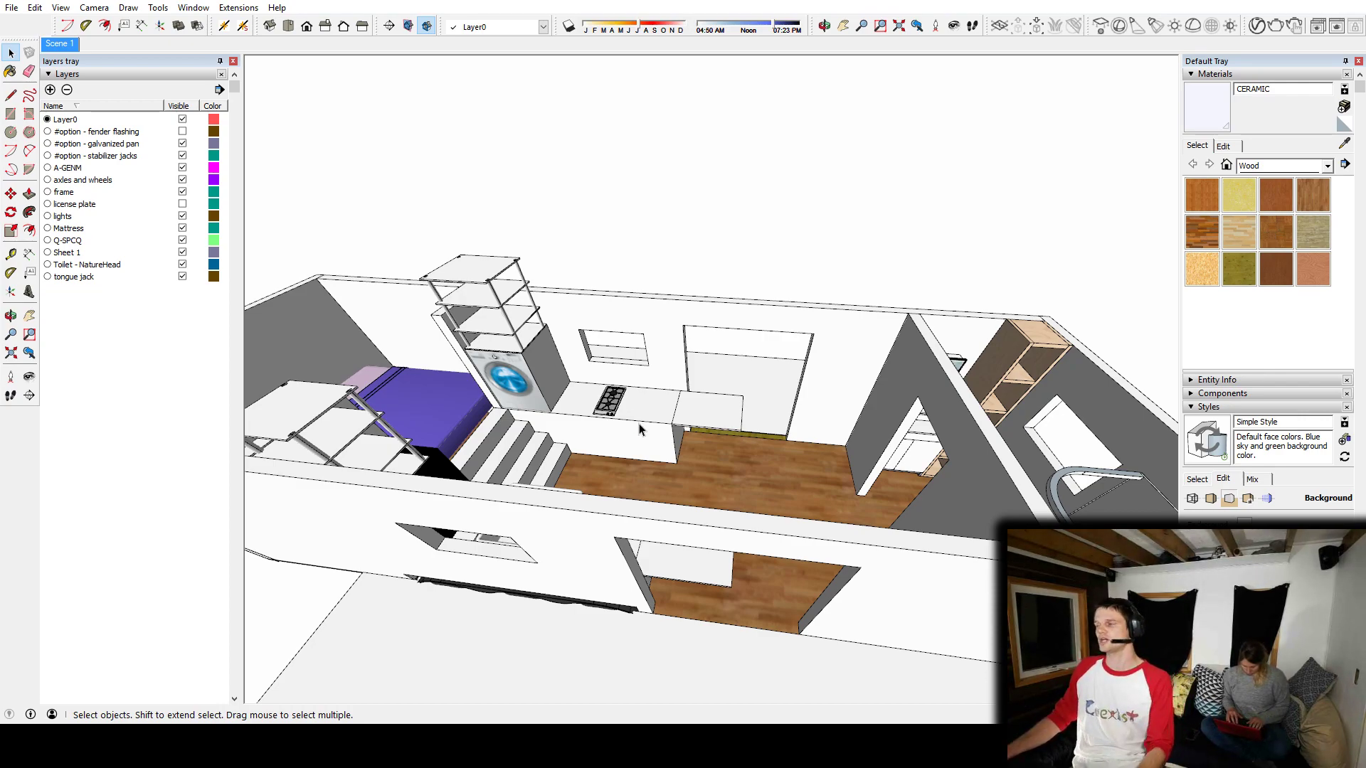
scroll(697, 377, "down", 3)
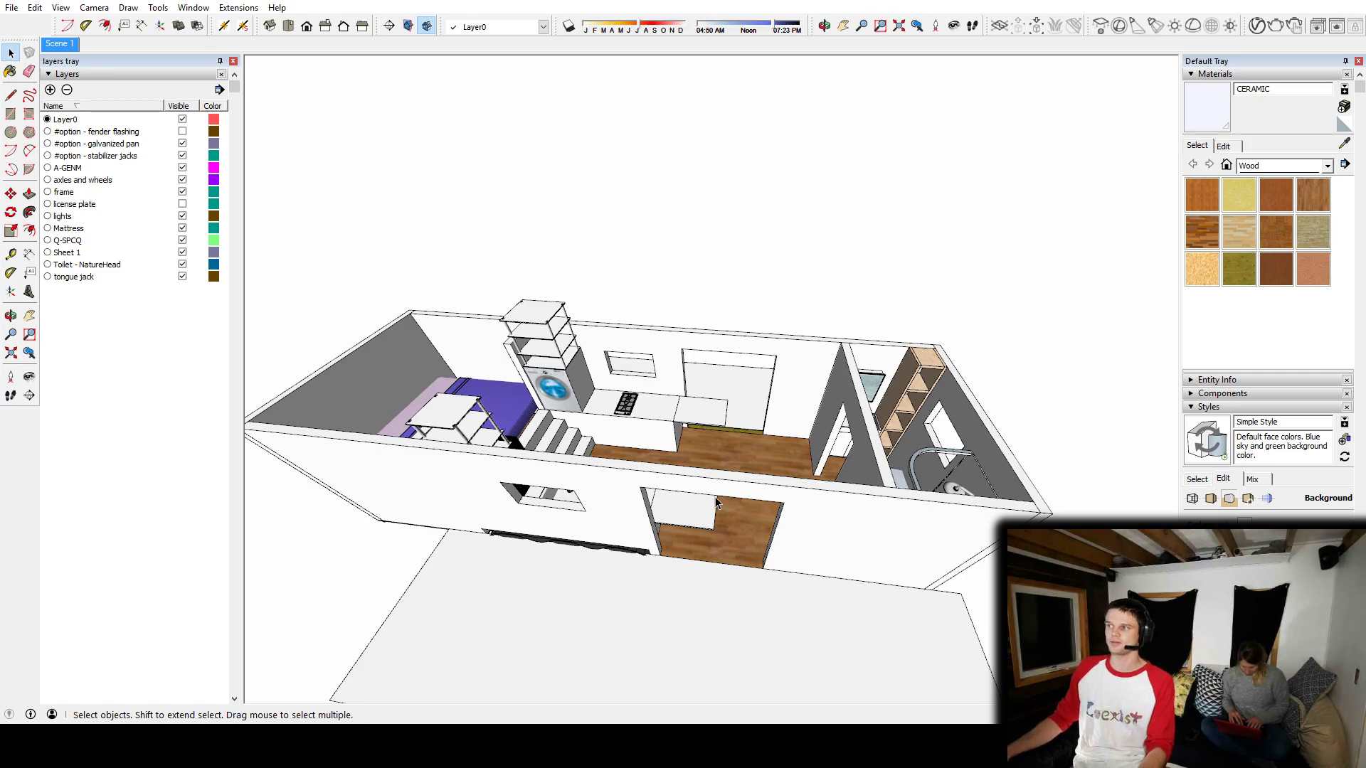
Step: Open the wall group for editing and draw a rectangle low on the outside of the end wall behind the bed
middle_click_drag(716, 502, 591, 606)
scroll(680, 450, "up", 4)
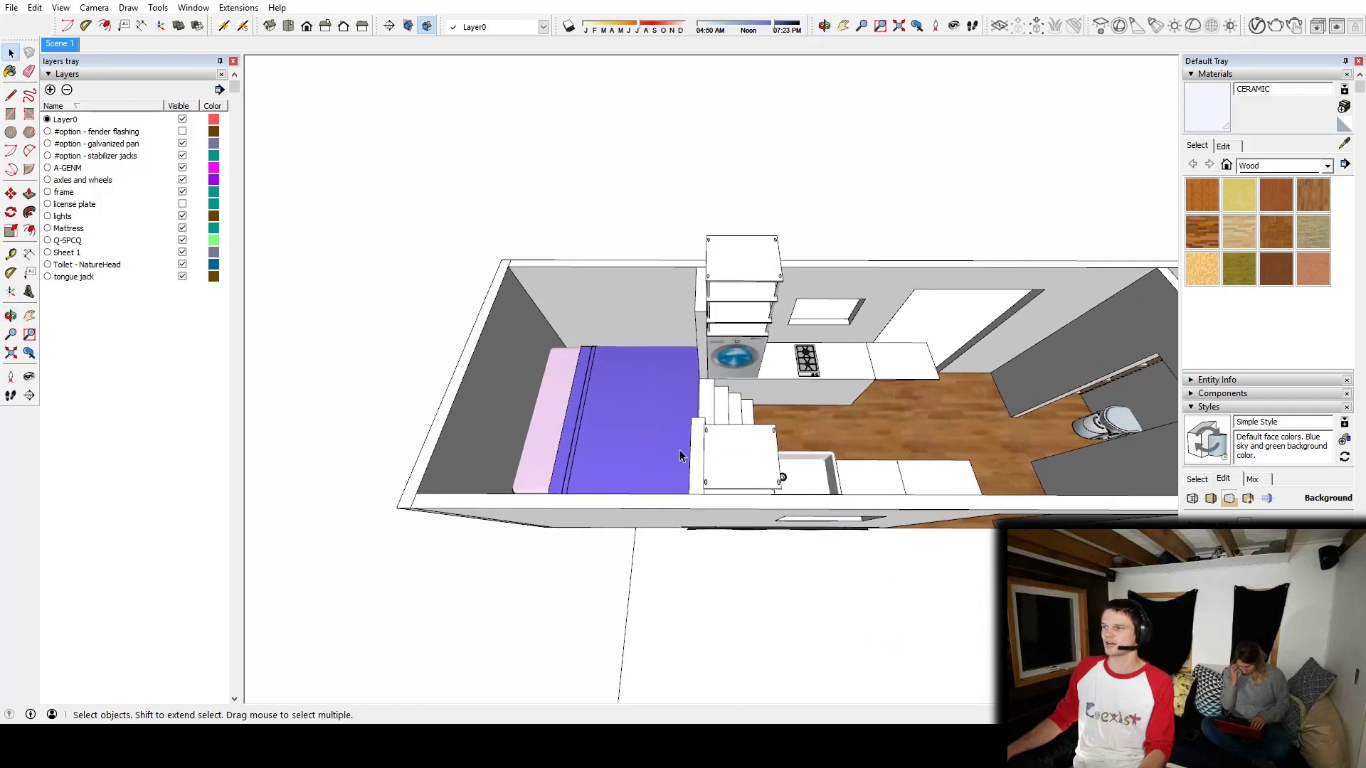
middle_click_drag(606, 441, 800, 196)
scroll(659, 325, "down", 5)
middle_click_drag(581, 408, 701, 414)
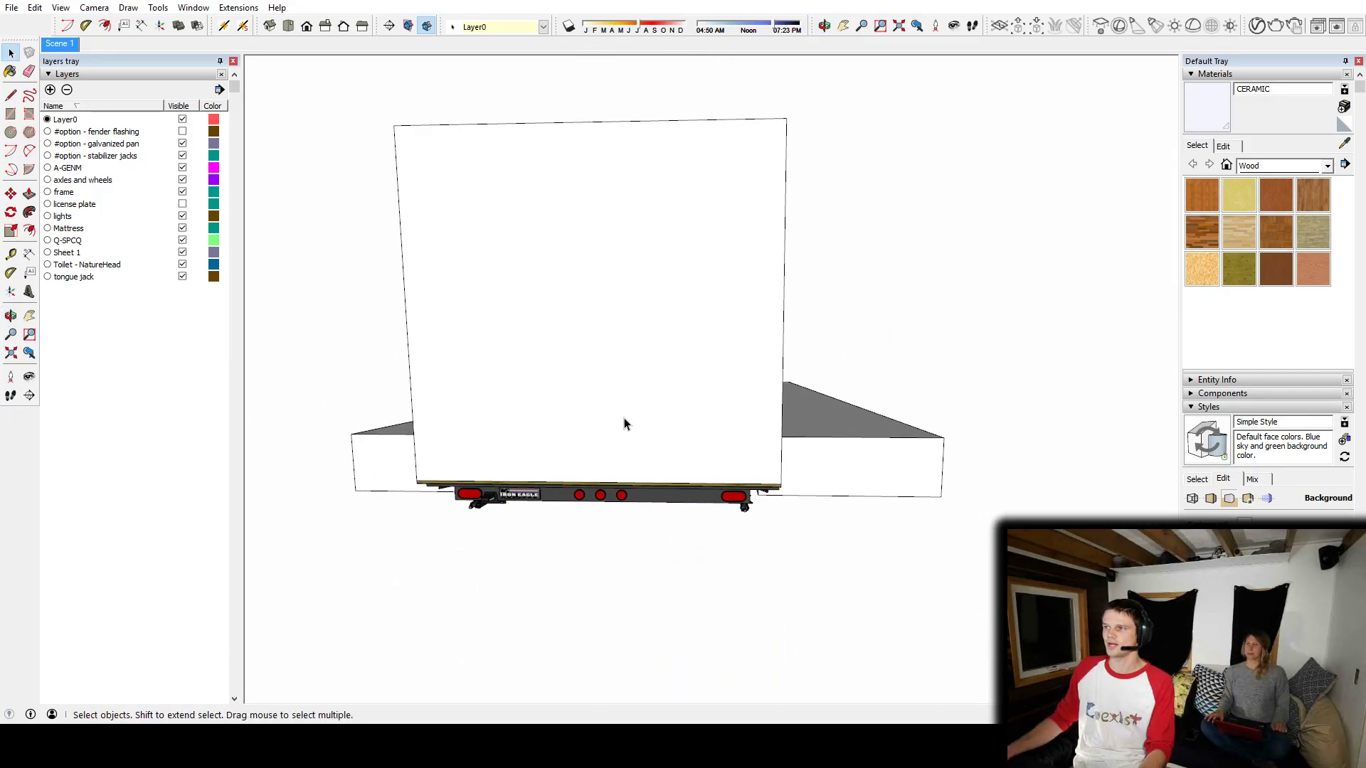
left_click(624, 418)
double_click(624, 424)
key("r")
left_click(601, 374)
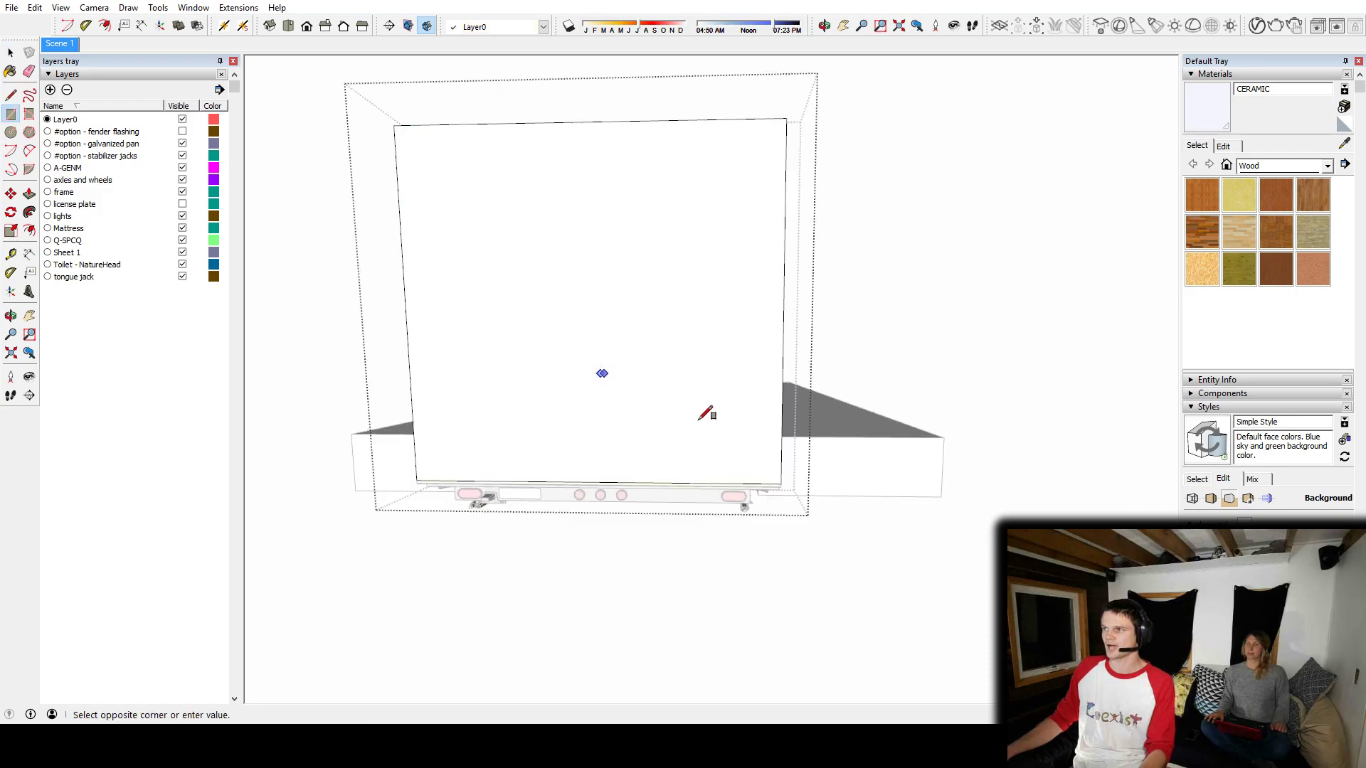
left_click(744, 445)
Step: Push the rectangle through the full thickness of the end wall to cut an opening, and close the group
middle_click_drag(678, 406, 801, 555)
key("p")
left_click(713, 463)
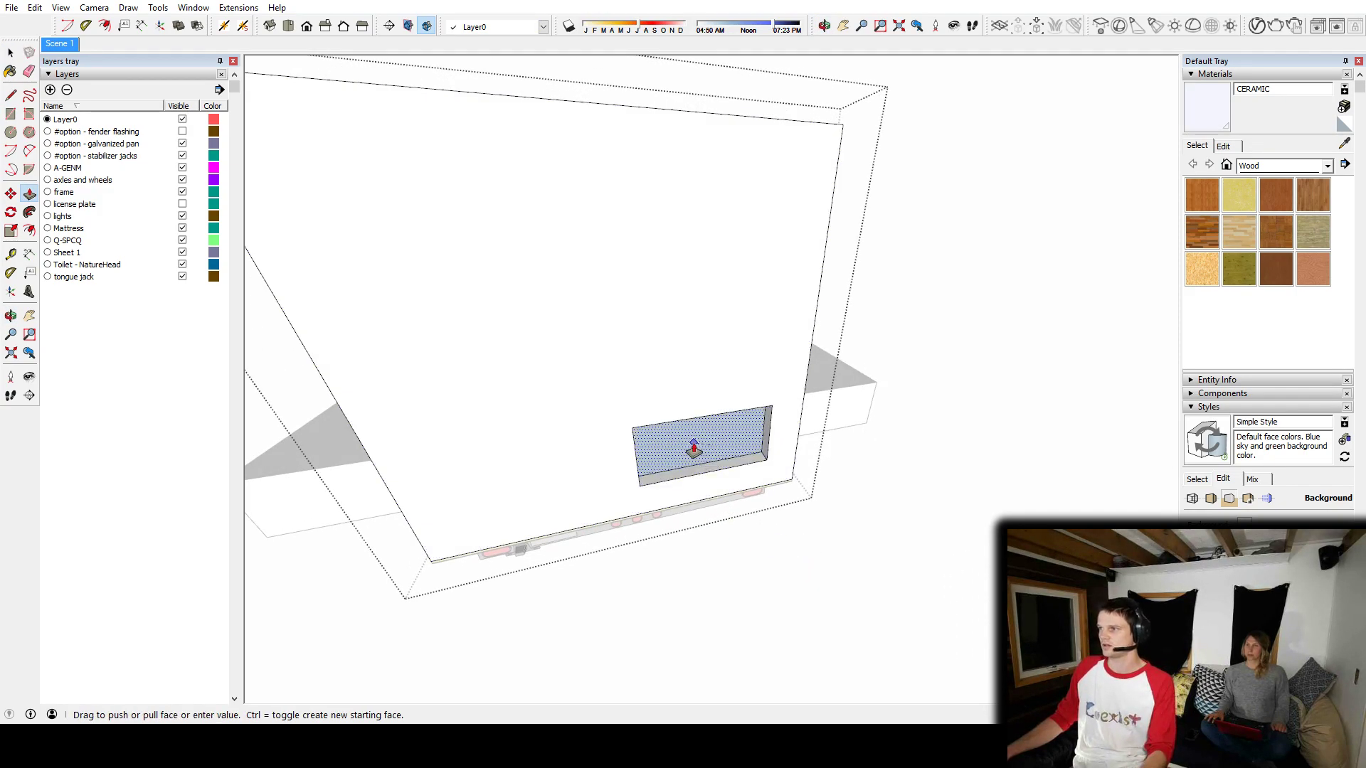
left_click(687, 443)
key("space")
key("Escape")
middle_click_drag(775, 455, 540, 360)
scroll(540, 360, "down", 3)
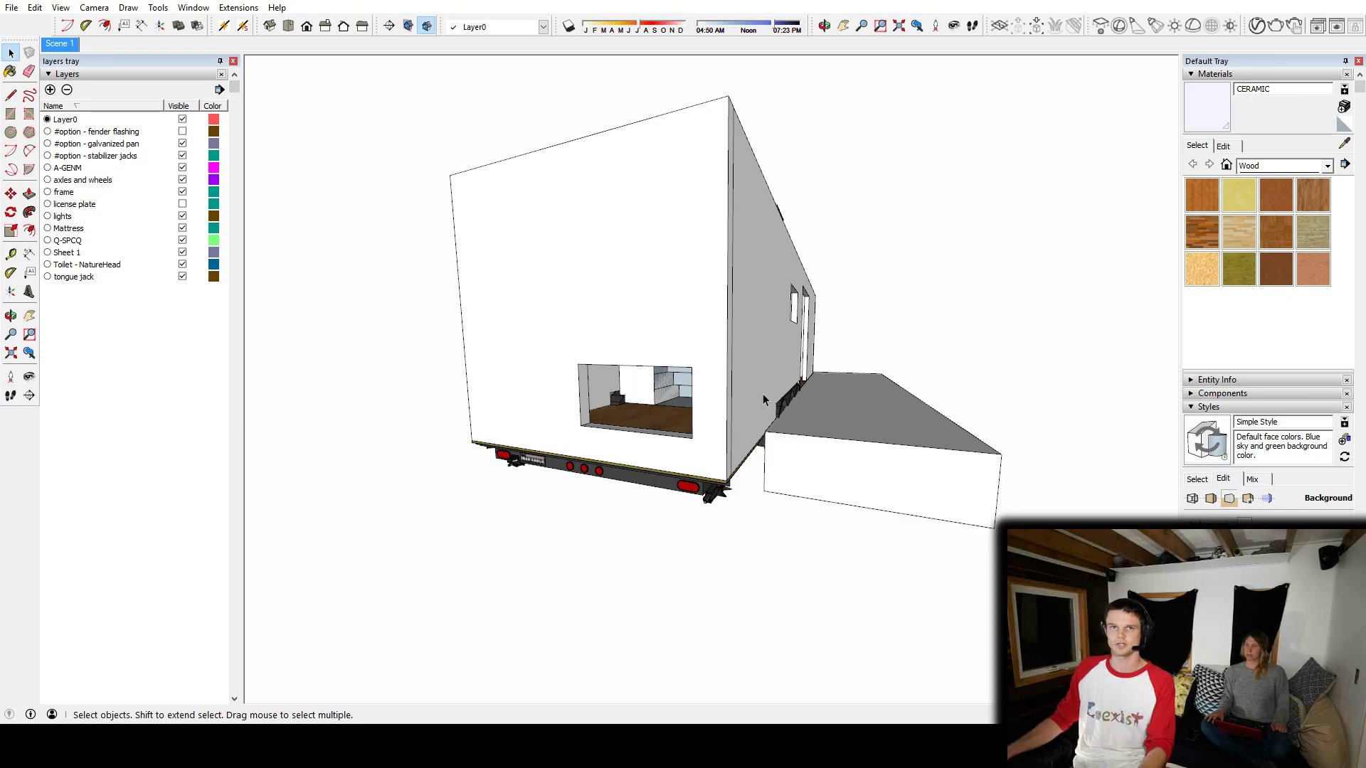
Step: Inspect the new end-wall opening up close and review the complete house layout from above and from the sides
scroll(643, 412, "up", 6)
middle_click_drag(643, 412, 531, 453)
scroll(746, 462, "down", 8)
middle_click_drag(740, 338, 602, 408)
middle_click_drag(712, 396, 669, 448, "shift")
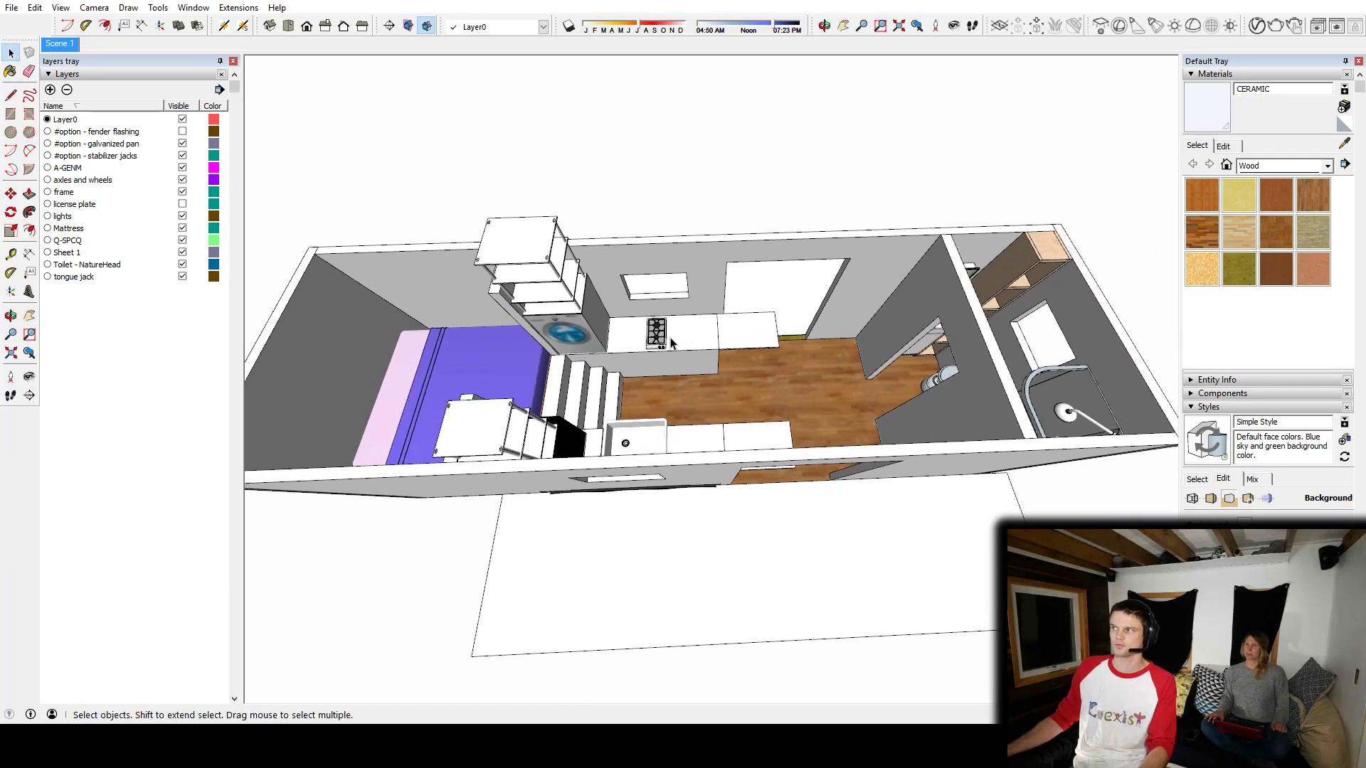
middle_click_drag(833, 398, 694, 382, "shift")
scroll(643, 386, "down", 2)
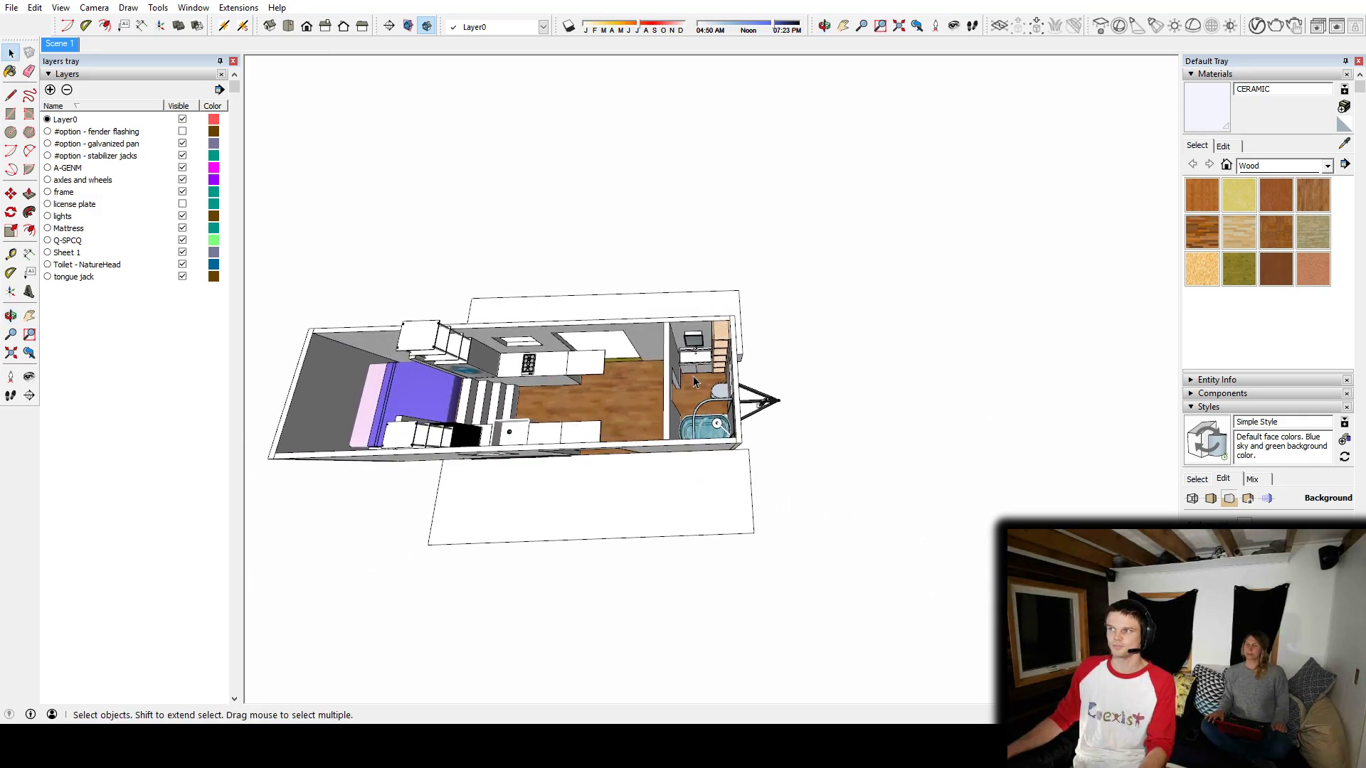
mouse_move(718, 430)
middle_mouse_down()
mouse_move(683, 398)
mouse_move(771, 259)
mouse_move(724, 414)
middle_mouse_up()
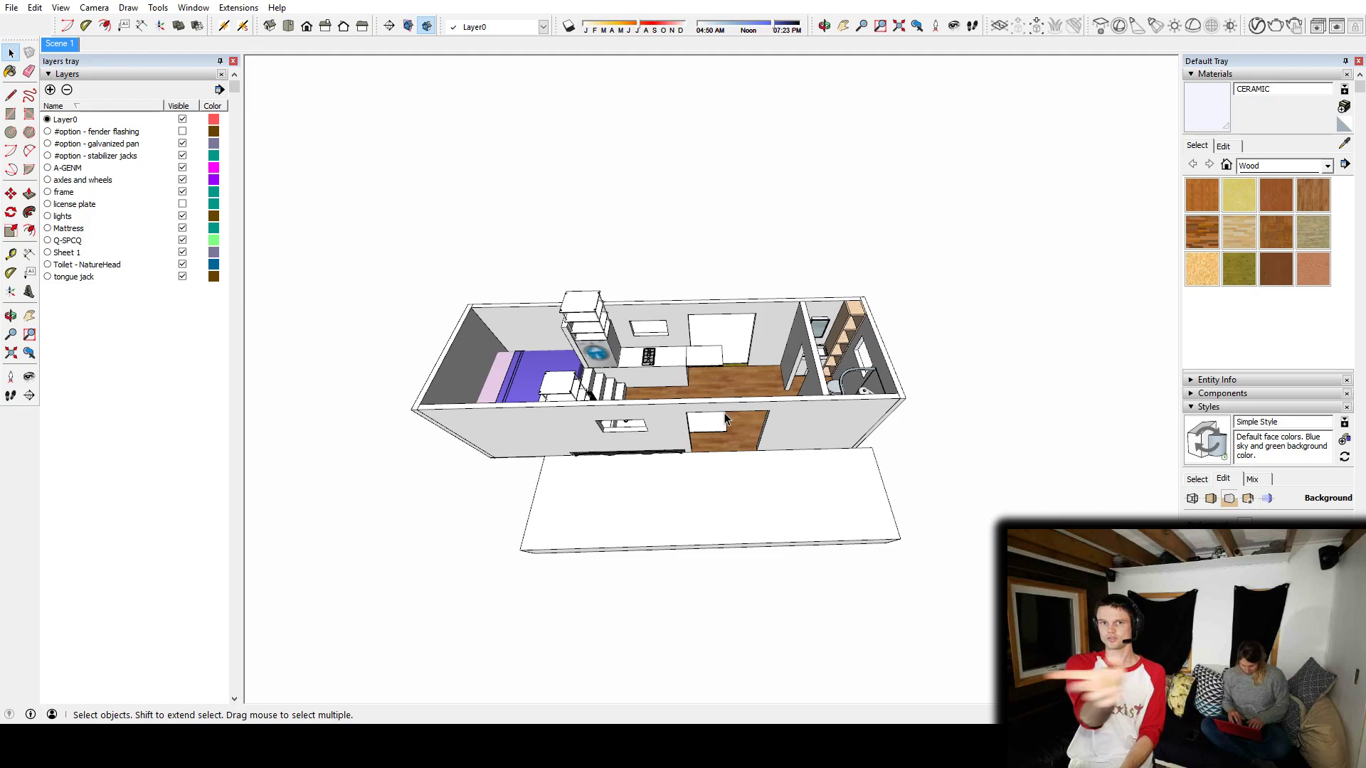
scroll(718, 320, "up", 3)
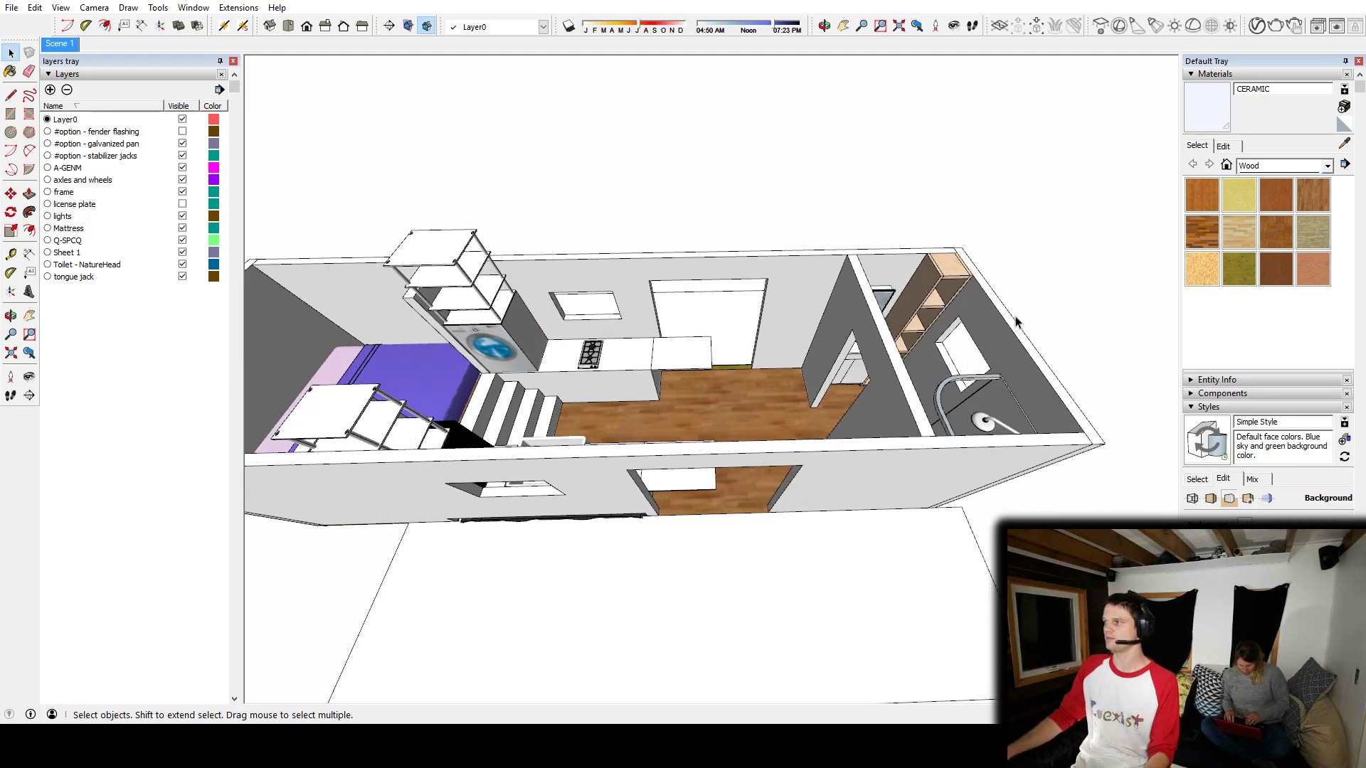
mouse_move(978, 416)
middle_mouse_down()
mouse_move(755, 570)
mouse_move(726, 434)
middle_mouse_up()
mouse_move(473, 375)
middle_mouse_down("shift")
mouse_move(704, 389)
mouse_move(714, 432)
mouse_move(320, 446)
mouse_move(734, 271)
mouse_move(929, 439)
mouse_move(561, 433)
middle_mouse_up("shift")
scroll(703, 388, "down", 3)
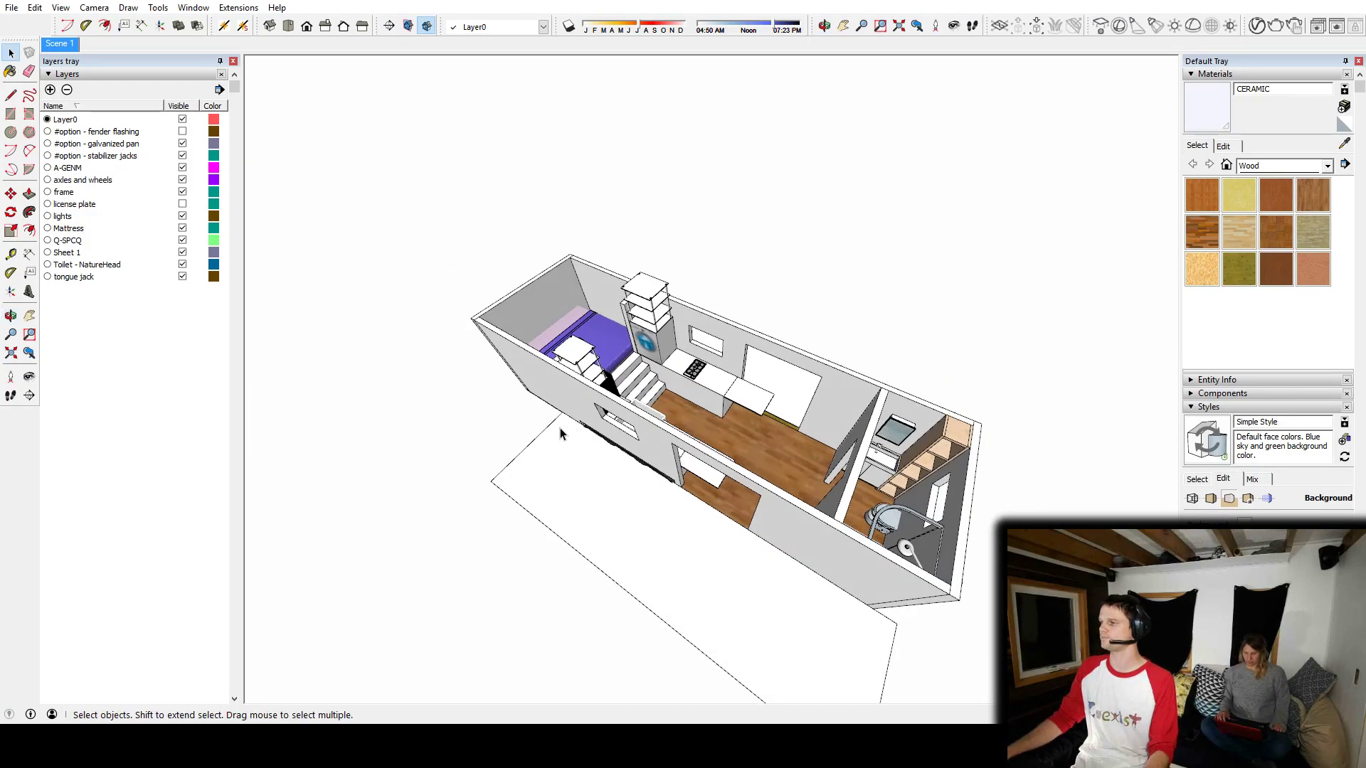
middle_click_drag(662, 428, 792, 406)
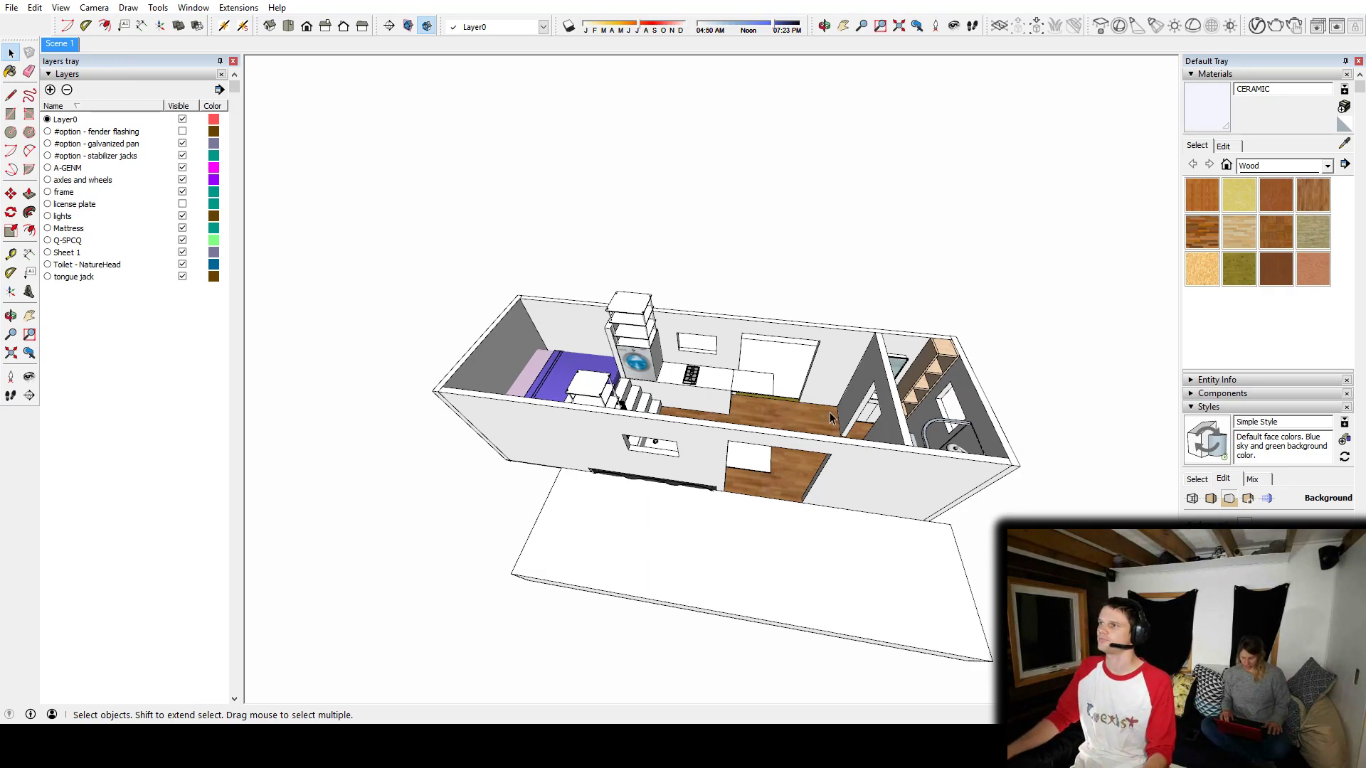
Step: Examine the tiny house interior from the raised bed and kitchen counters to the bathroom, along with the door-side wall and exterior platform
middle_click_drag(825, 412, 721, 496)
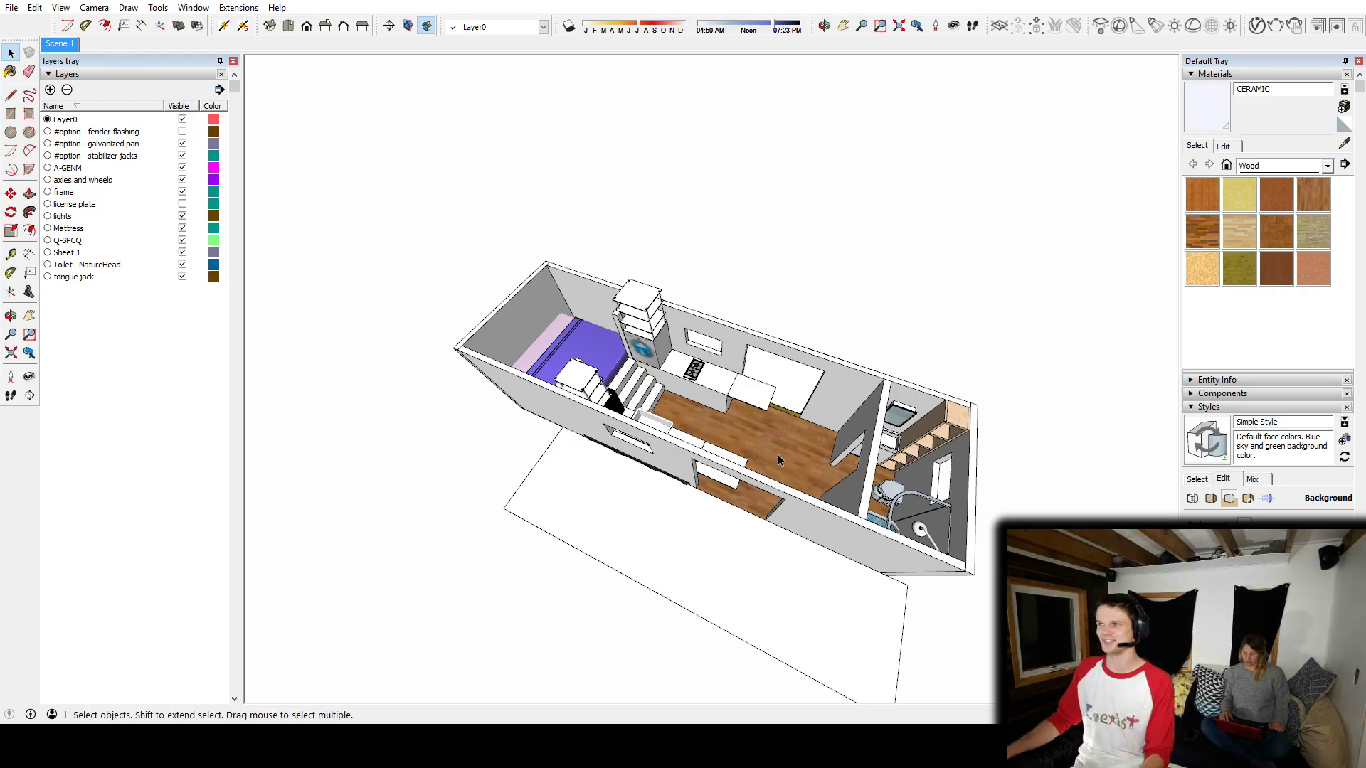
scroll(681, 410, "up", 5)
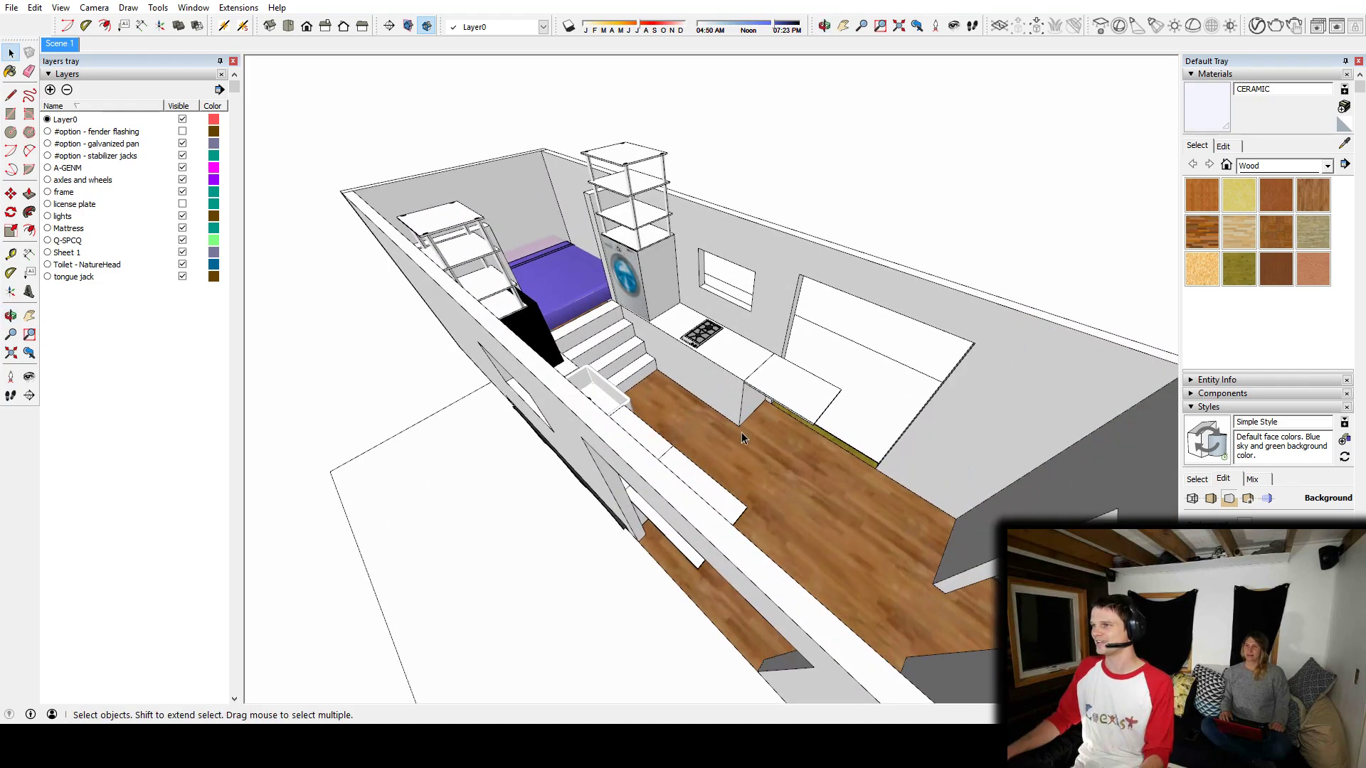
middle_click_drag(741, 433, 884, 386)
scroll(659, 574, "down", 3)
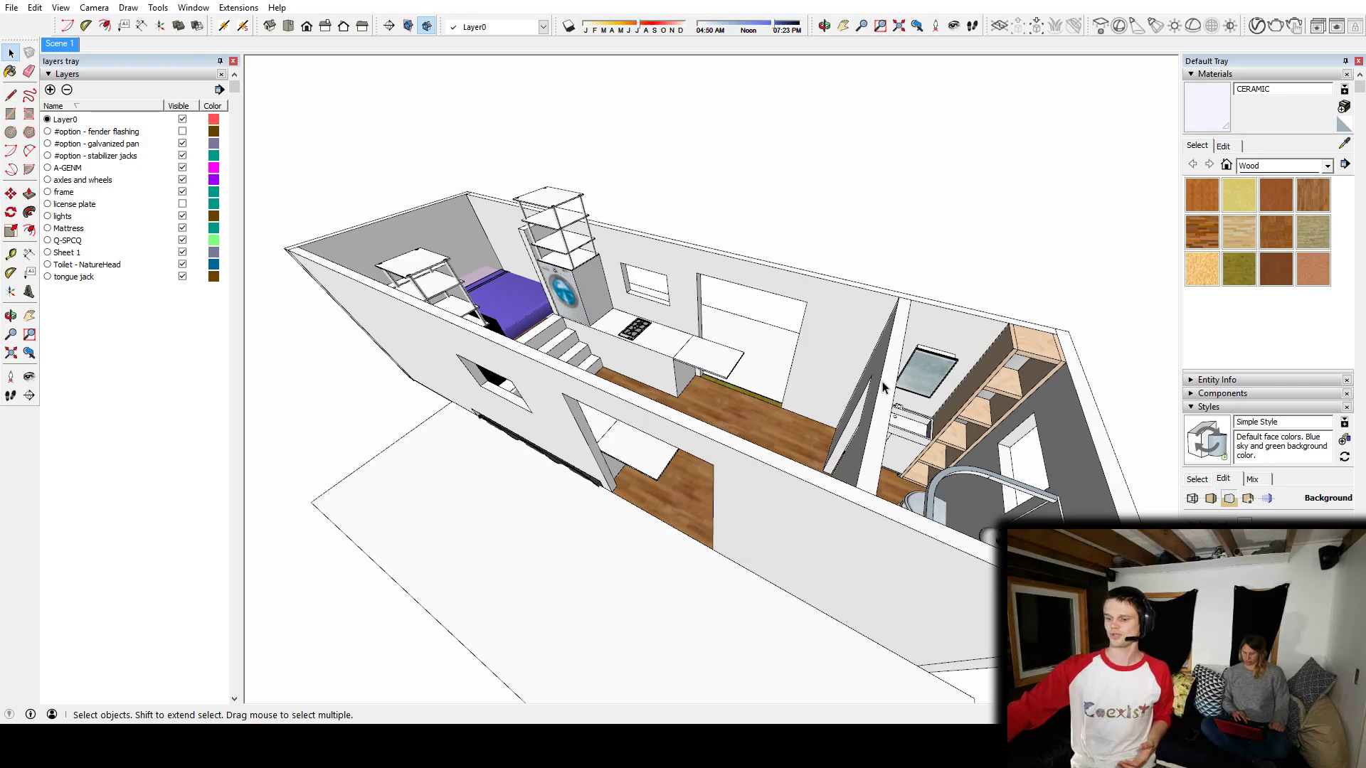
middle_click_drag(882, 387, 795, 473)
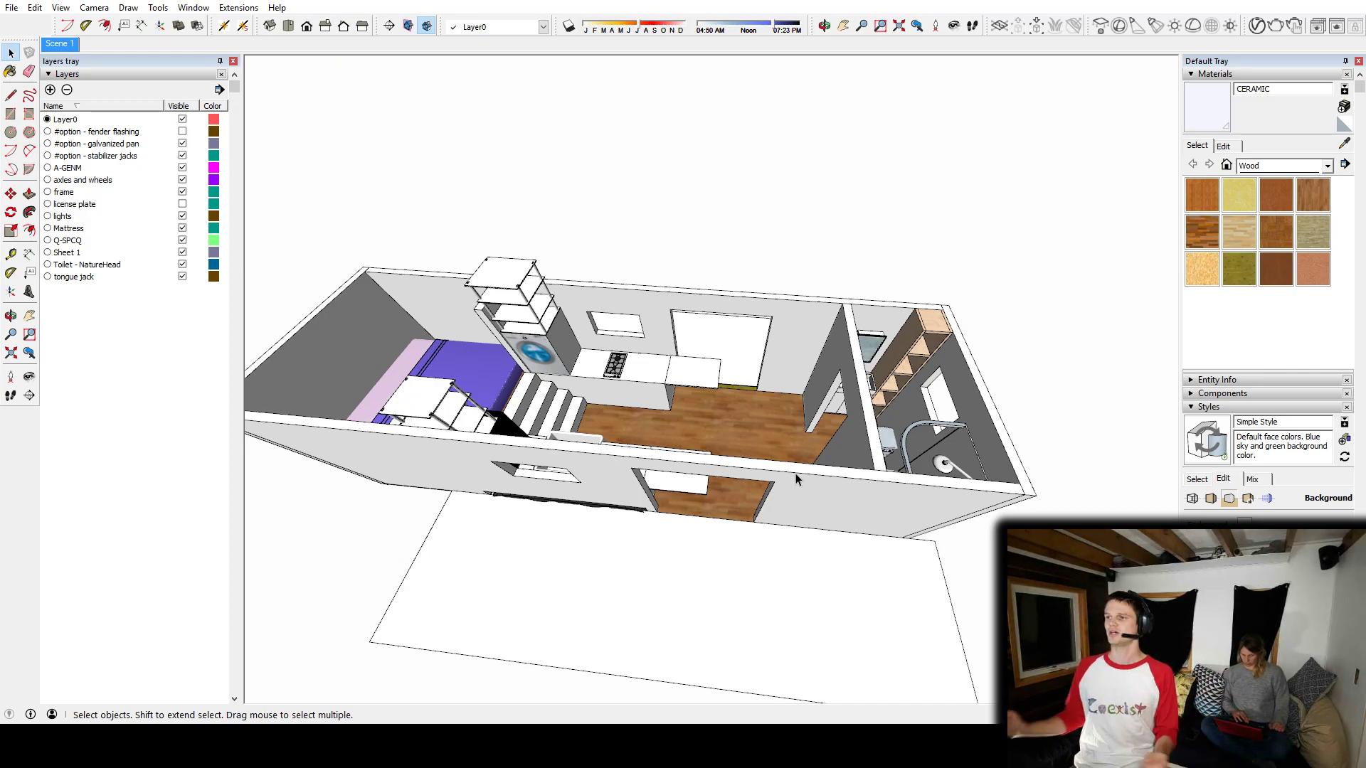
middle_click_drag(715, 493, 616, 429, "shift")
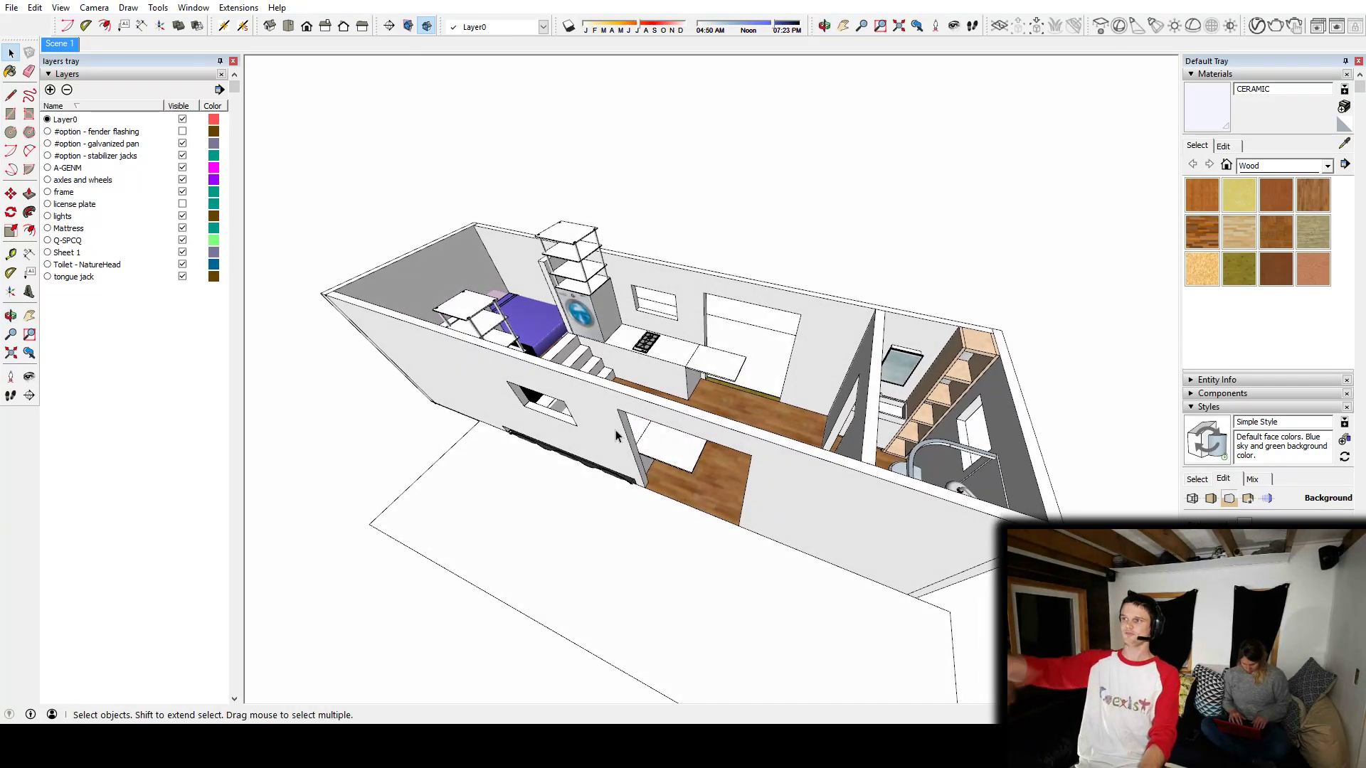
mouse_move(616, 429)
middle_mouse_down()
mouse_move(724, 498)
mouse_move(740, 493)
middle_mouse_up()
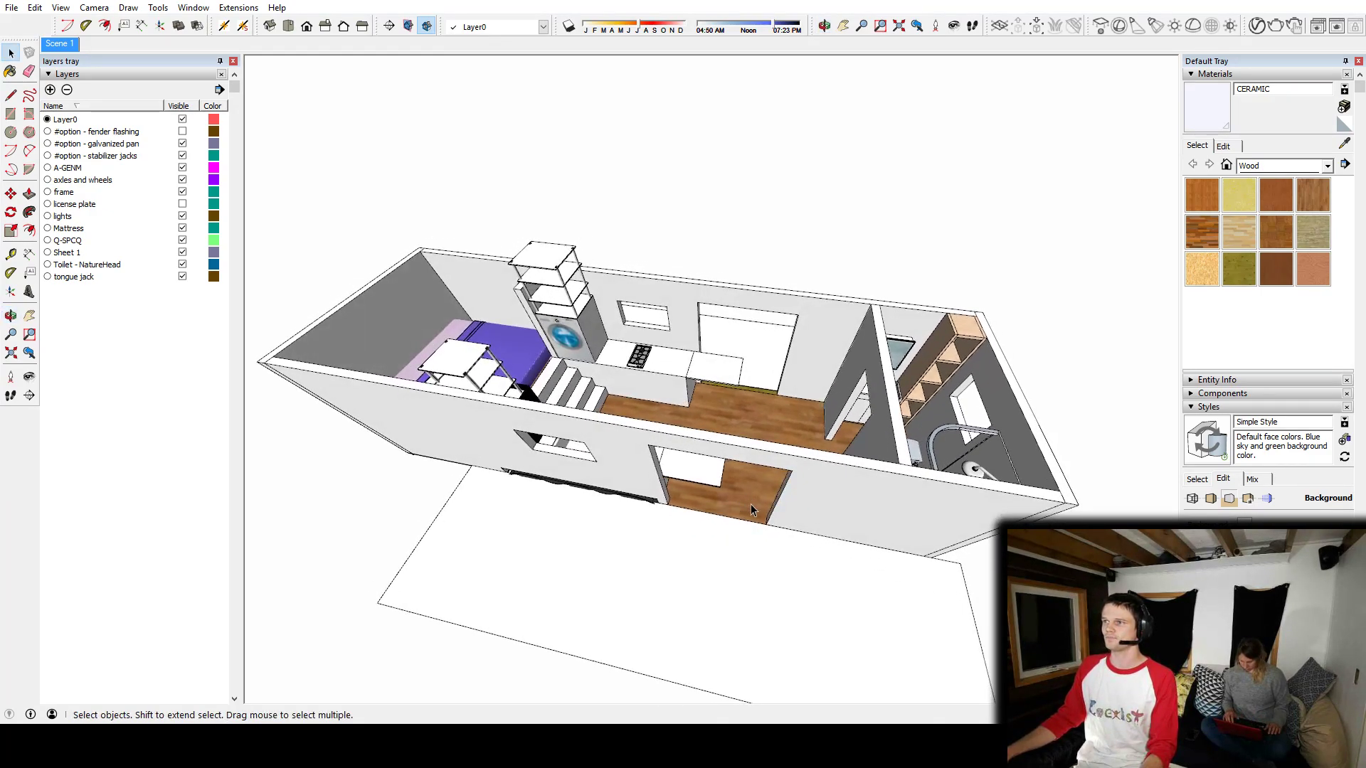
middle_click_drag(750, 504, 701, 483)
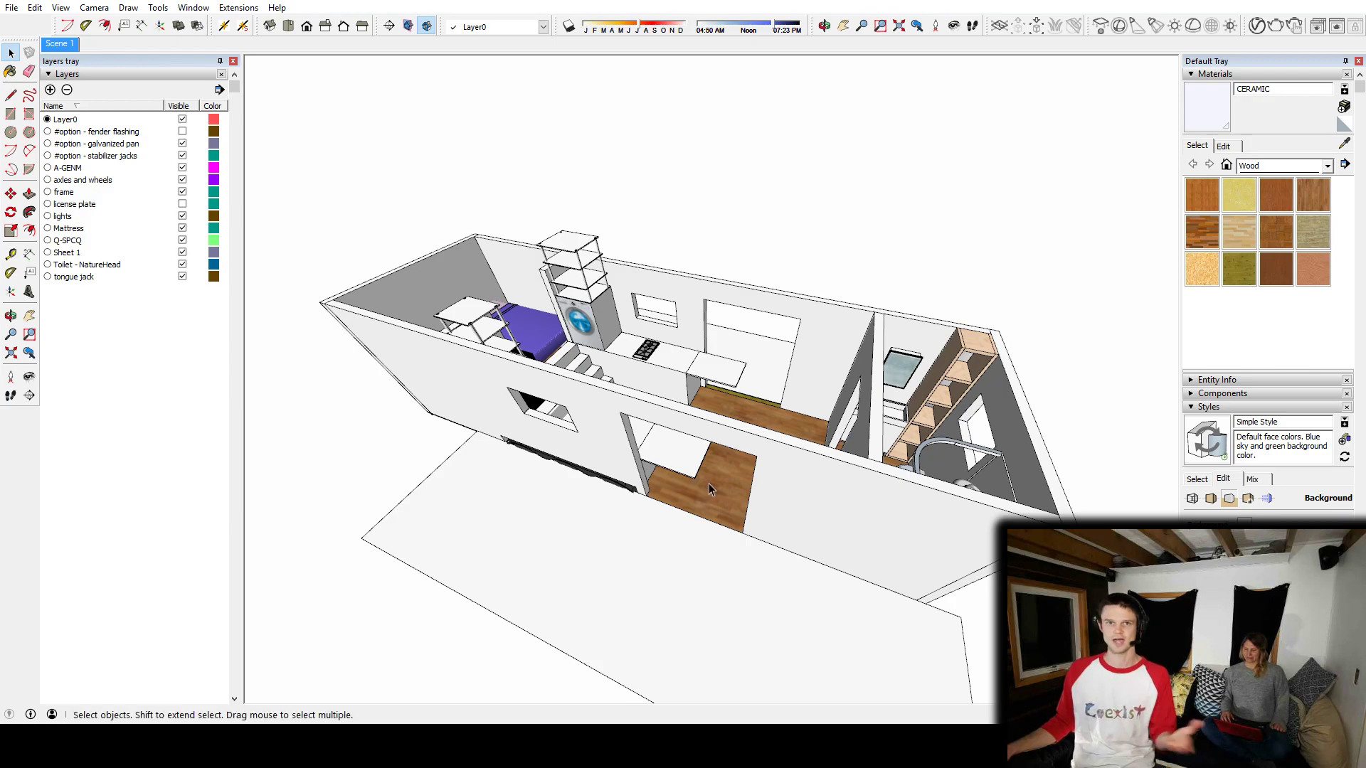
middle_click_drag(710, 484, 654, 583)
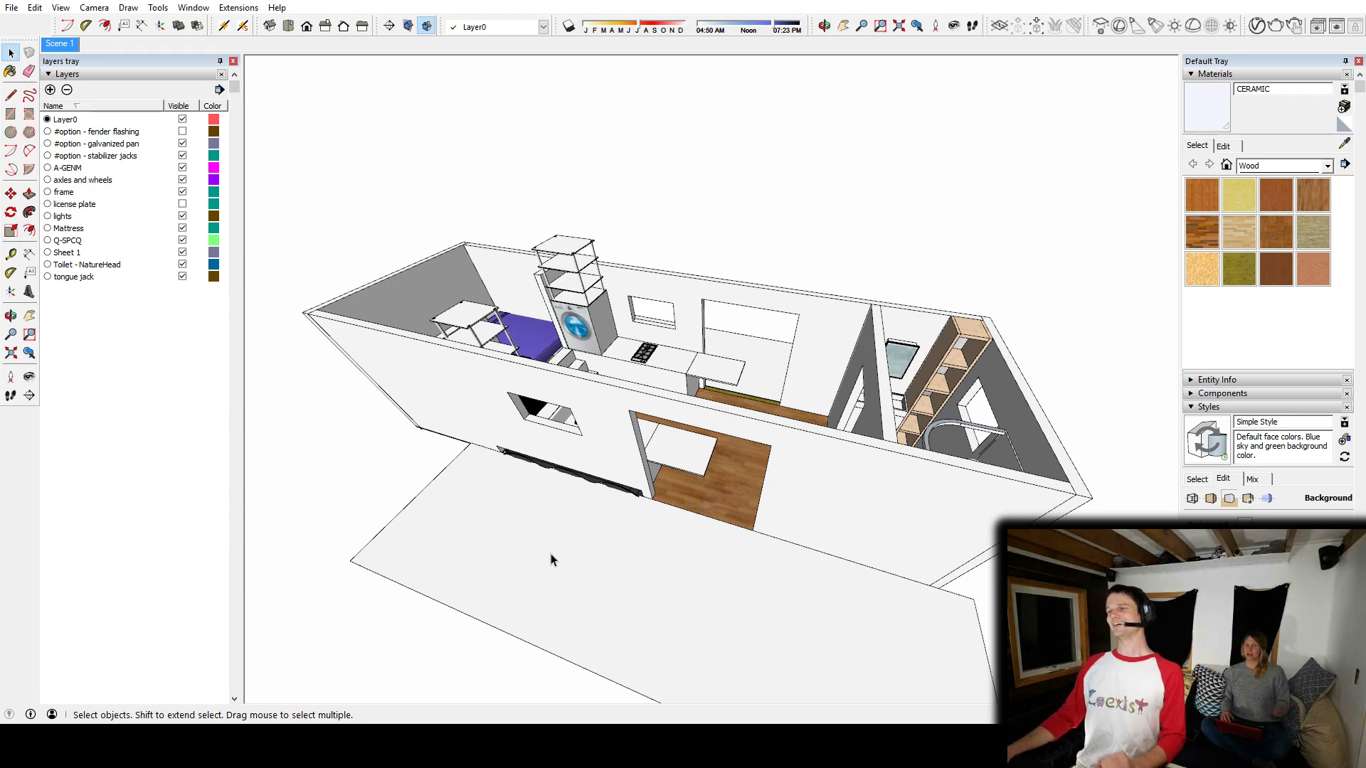
middle_click_drag(552, 558, 887, 570)
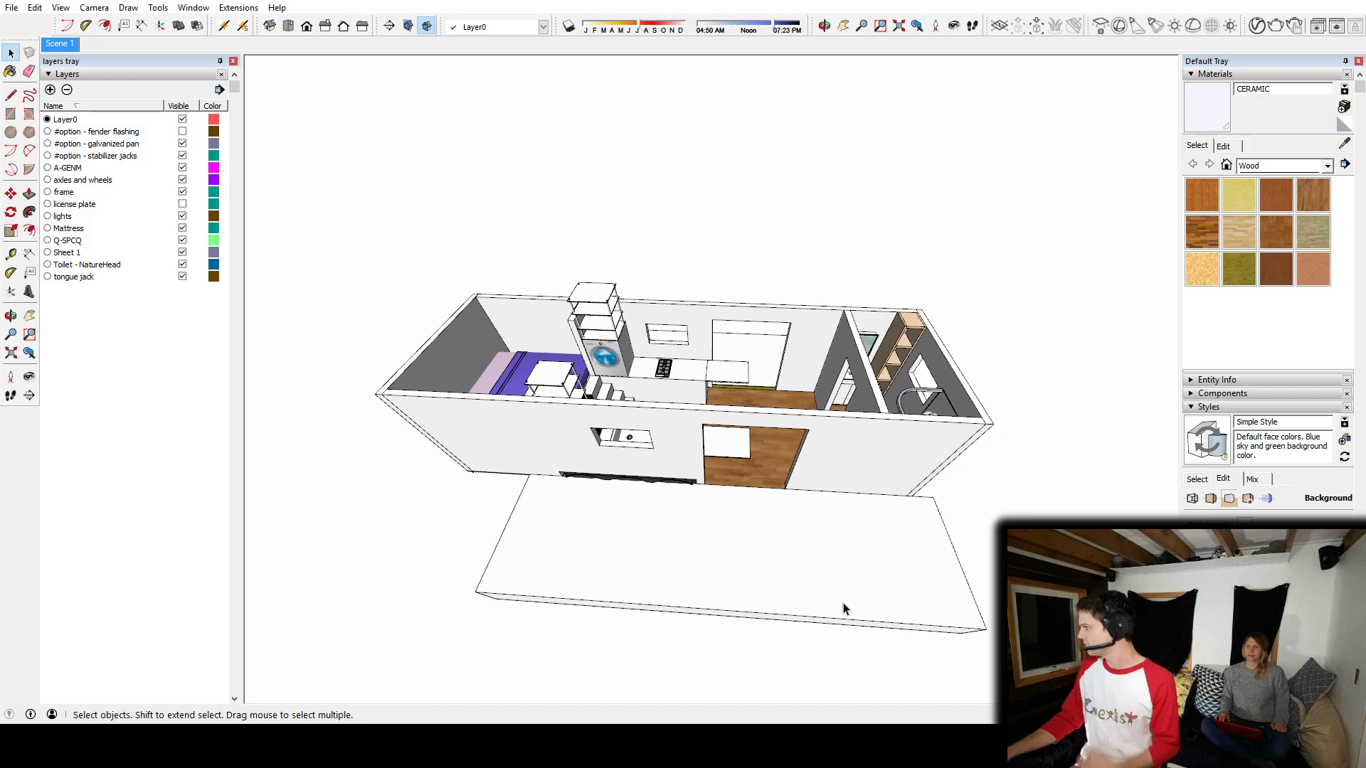
mouse_move(856, 579)
middle_mouse_down()
mouse_move(701, 444)
mouse_move(926, 476)
middle_mouse_up()
scroll(696, 452, "up", 3)
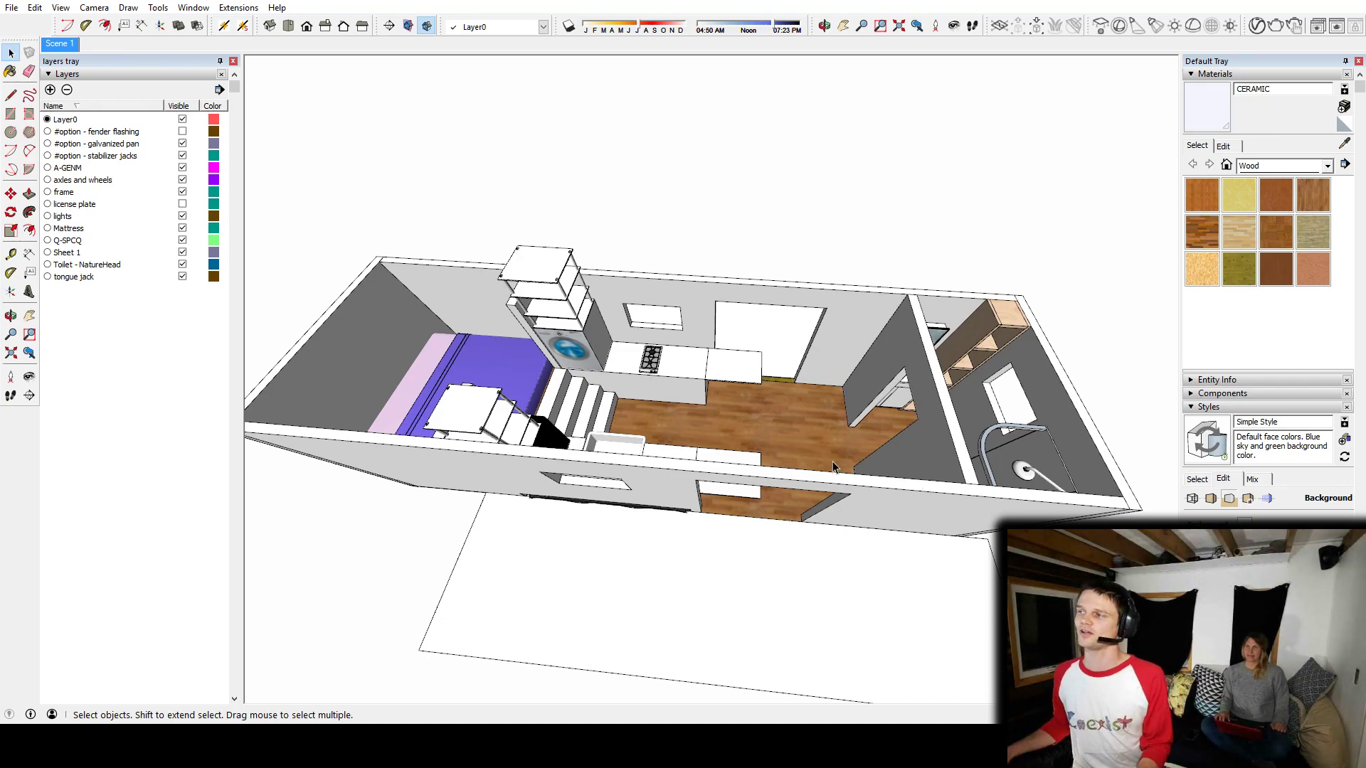
mouse_move(910, 480)
middle_mouse_down()
mouse_move(696, 357)
mouse_move(705, 400)
mouse_move(735, 415)
middle_mouse_up()
scroll(696, 357, "down", 4)
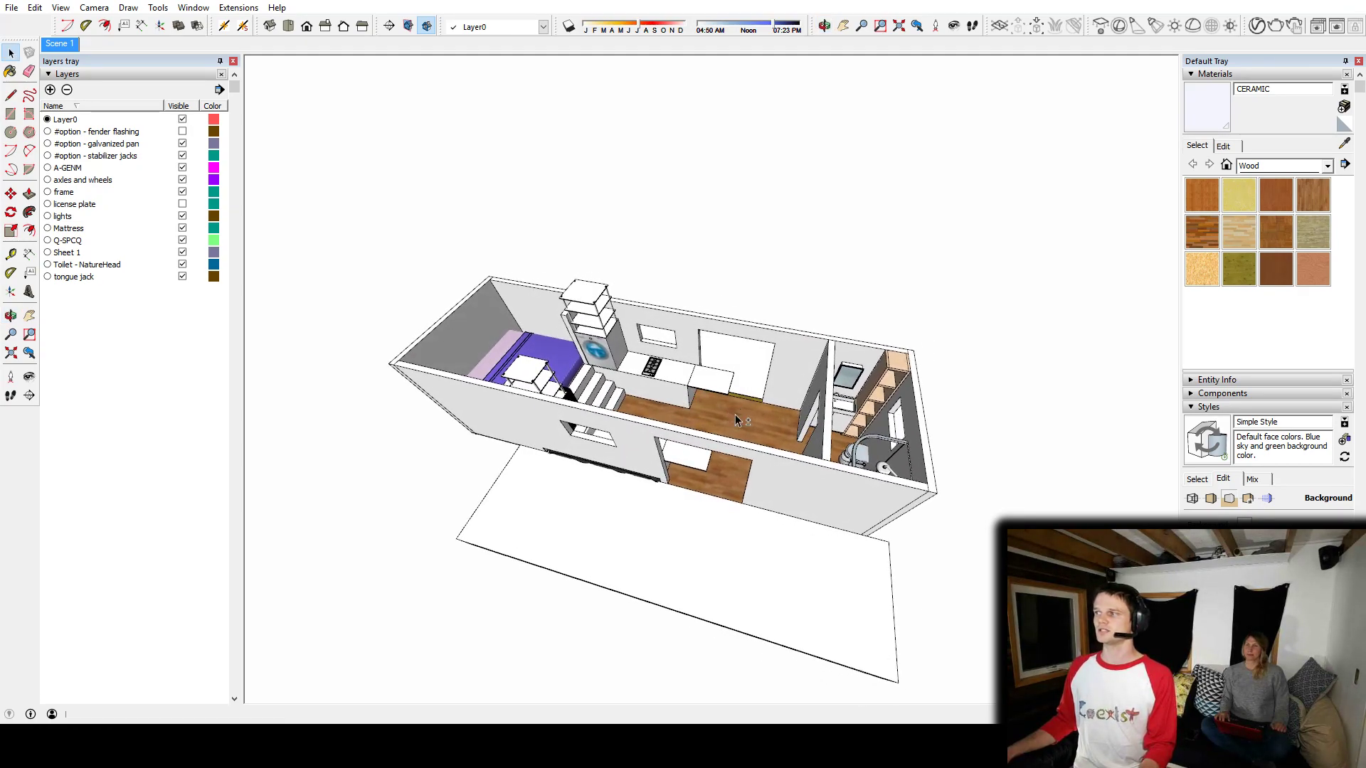